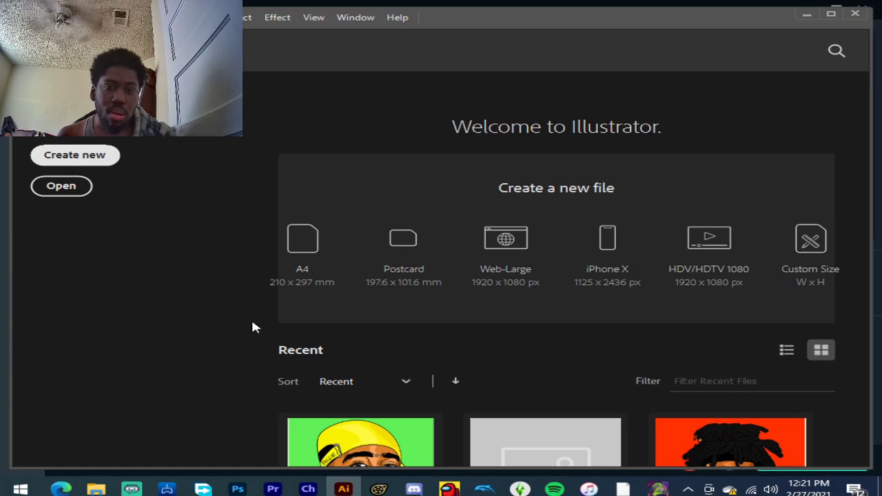
scroll(443, 306, down, 5)
scroll(443, 305, up, 5)
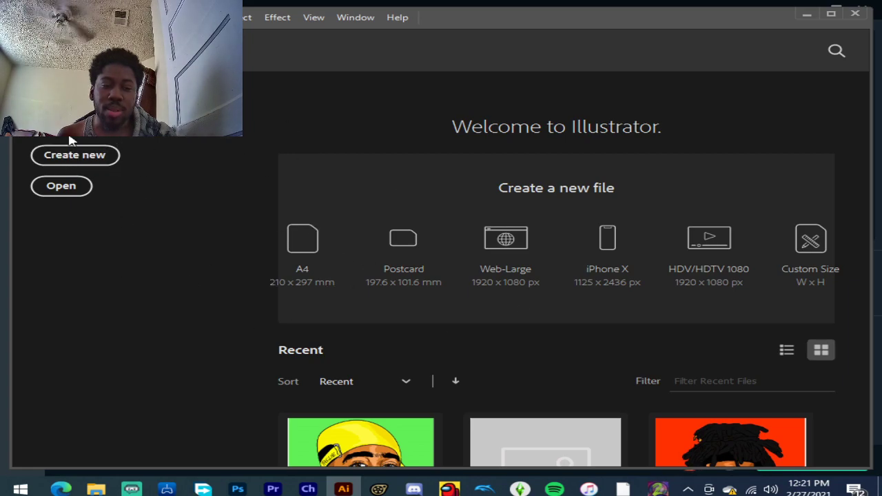
click(116, 156)
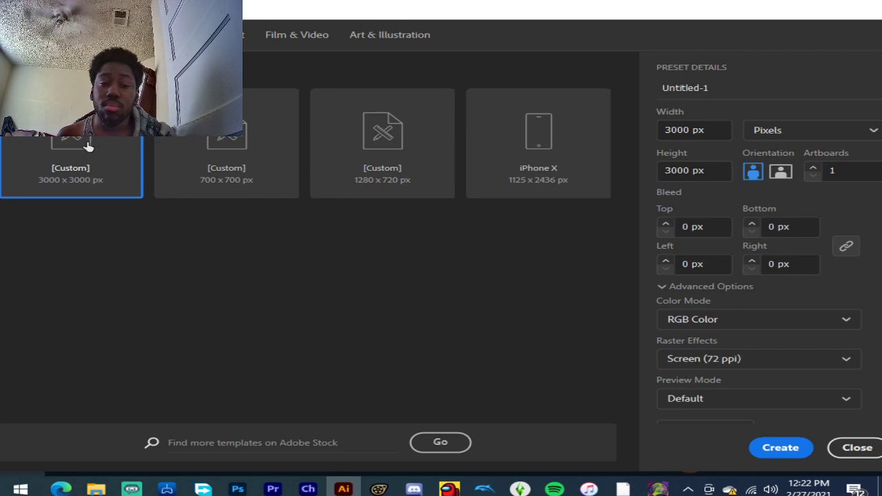
key(Escape)
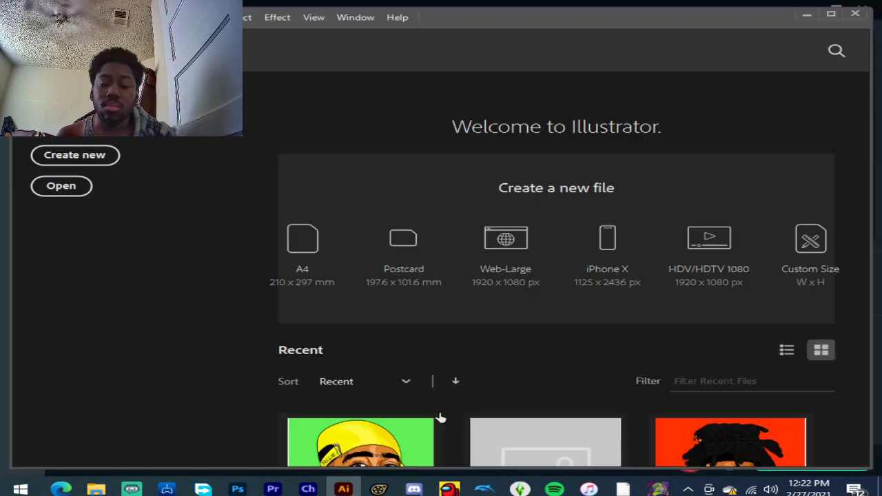
Step: Switch back to Illustrator and maximize its window with the blank Untitled-3 document showing
mouse_move(345, 490)
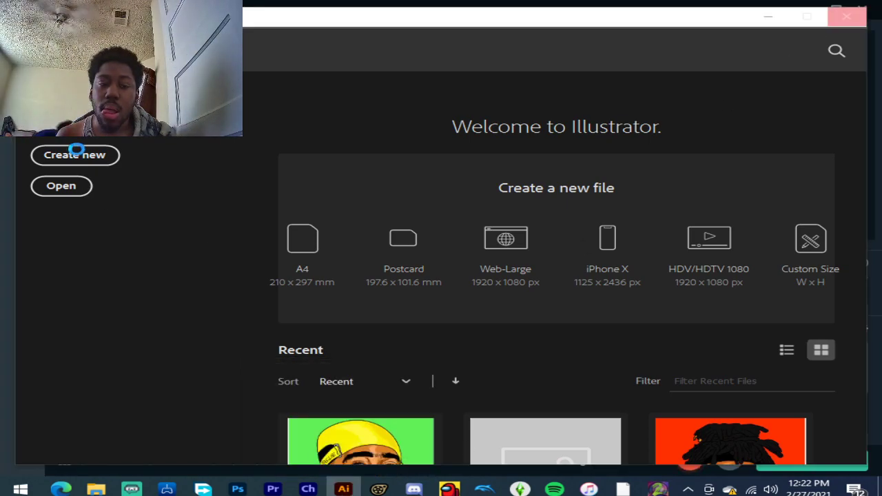
mouse_move(658, 20)
mouse_down()
mouse_move(630, 43)
mouse_move(666, 23)
mouse_up()
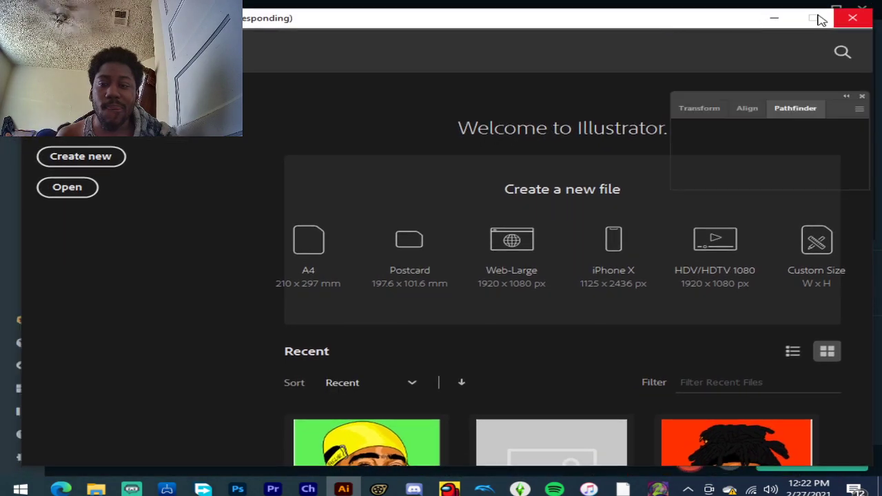
click(848, 18)
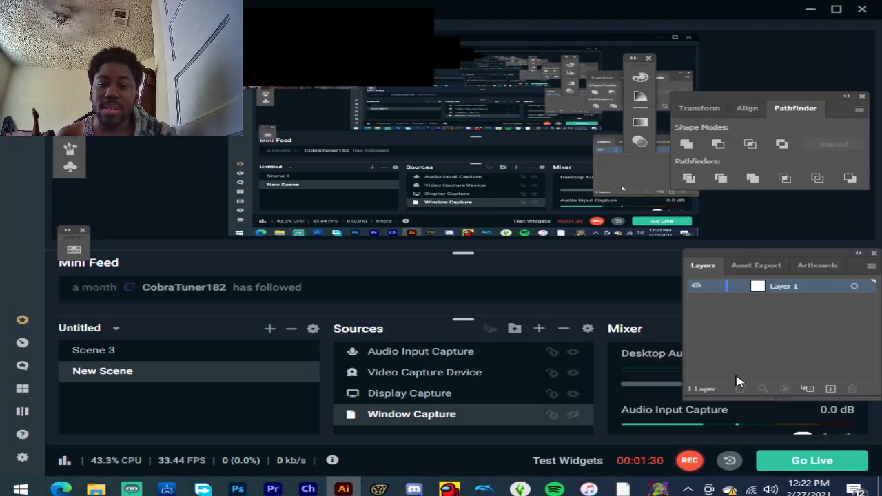
click(341, 488)
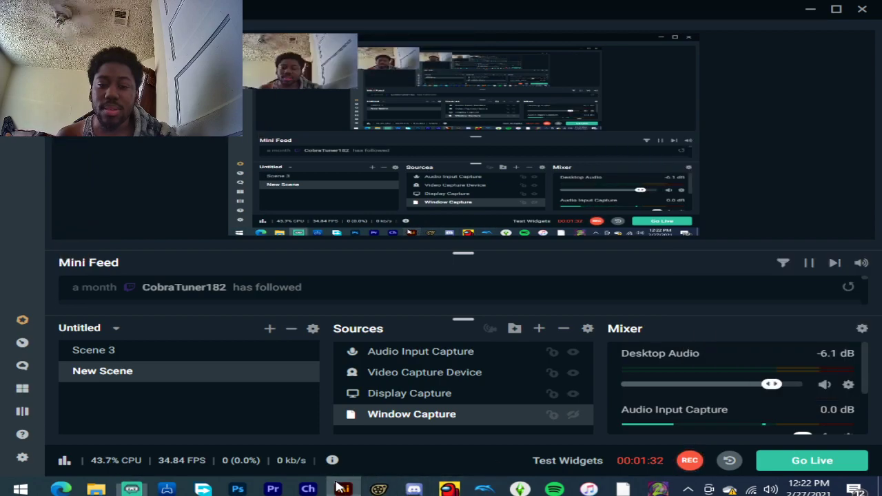
click(342, 488)
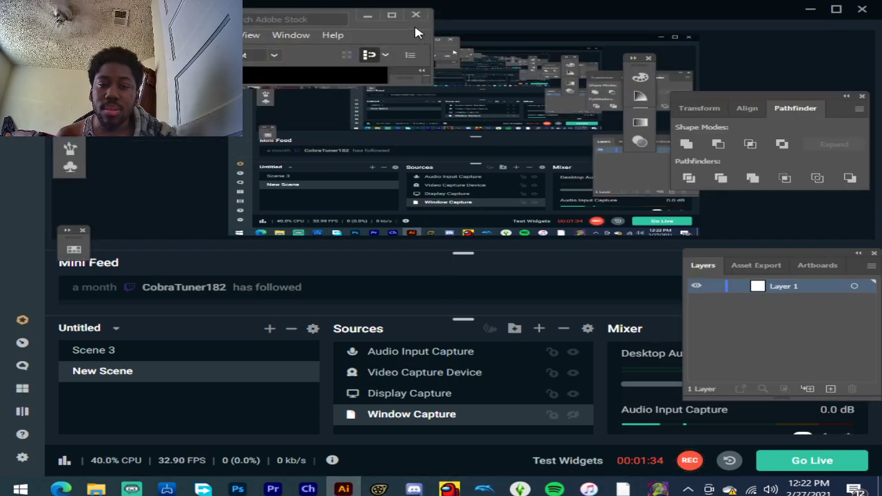
click(392, 13)
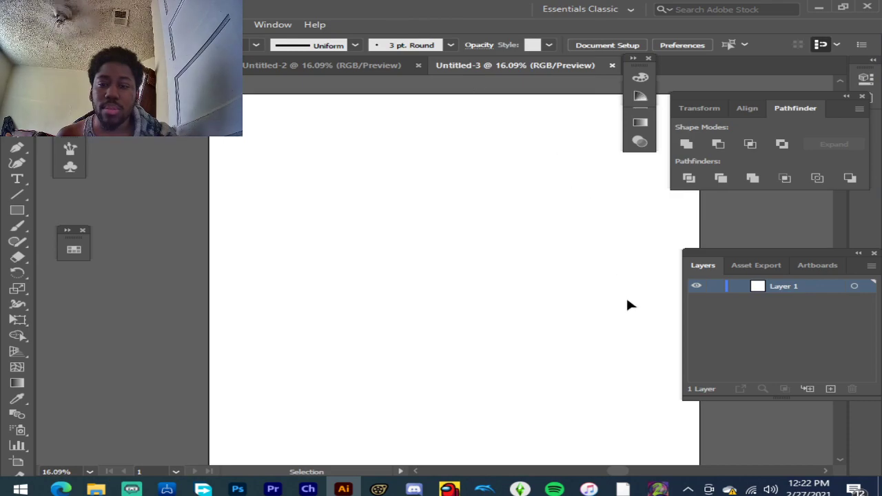
Step: Close the extra blank documents, including Untitled-2, and keep only Untitled-3 open
scroll(530, 319, down, 4)
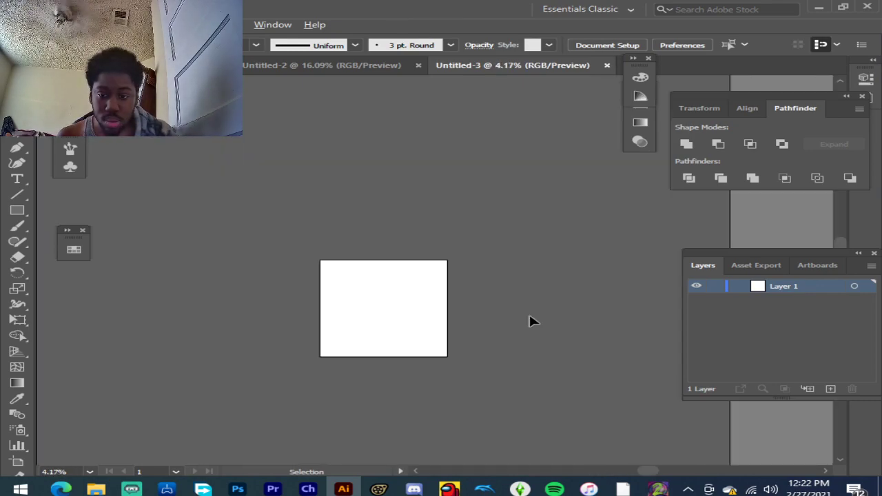
scroll(446, 324, up, 2)
scroll(261, 317, up, 2)
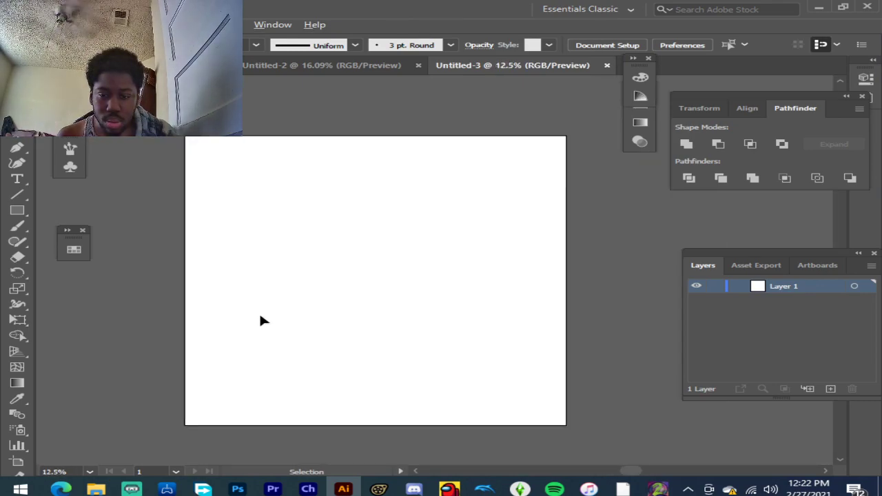
scroll(261, 317, down, 1)
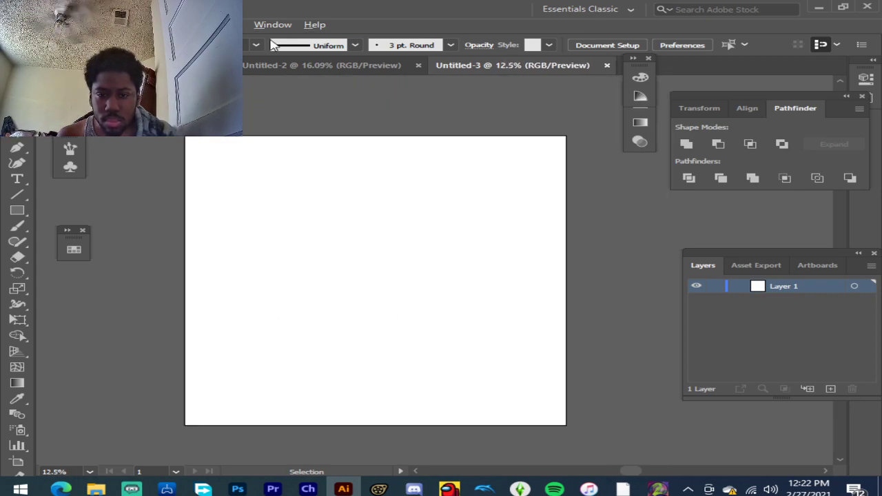
click(296, 65)
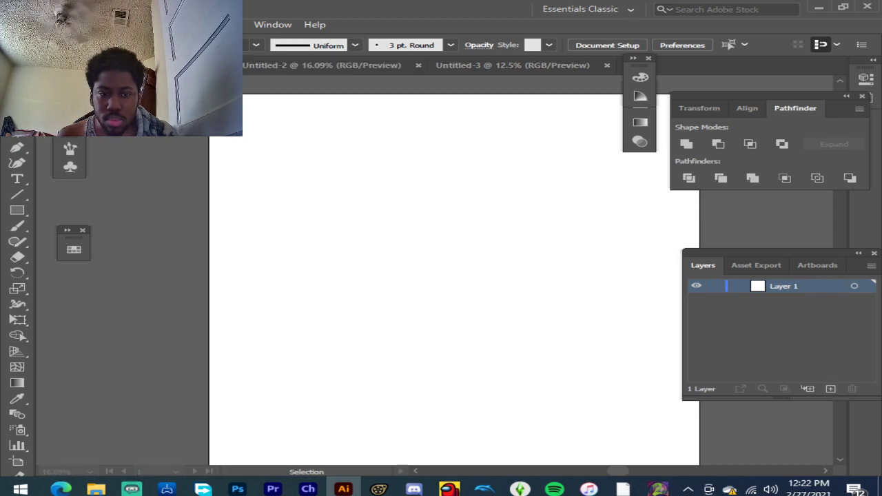
key(ctrl+w)
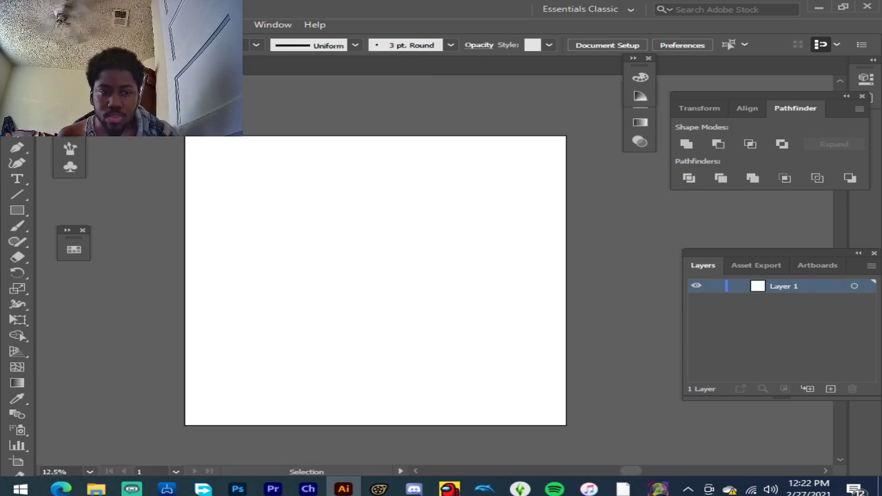
Step: Add a second layer above Layer 1 in the blank document
key(alt+f)
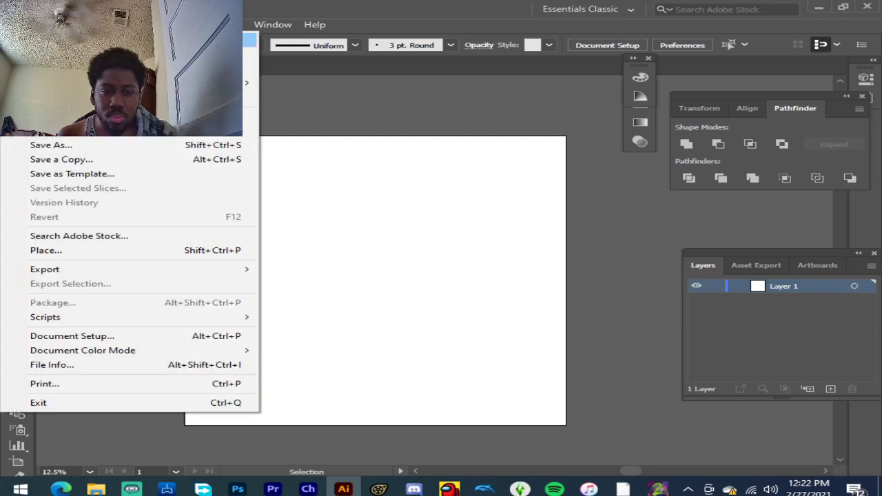
click(444, 120)
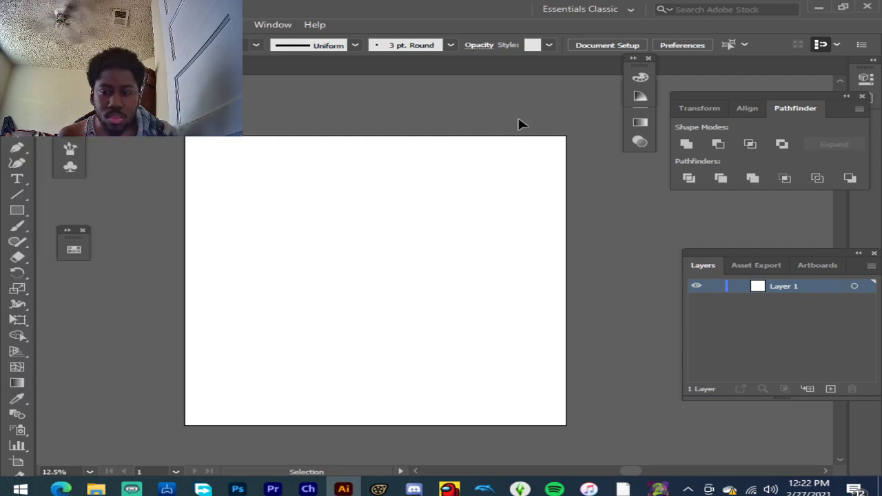
click(830, 389)
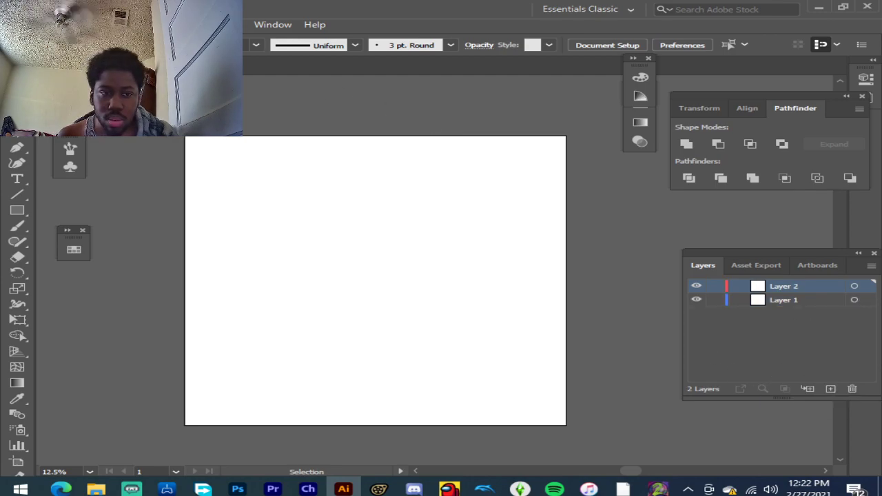
Step: Open the image file ra.jpg from the Downloads folder
click(81, 24)
mouse_move(14, 24)
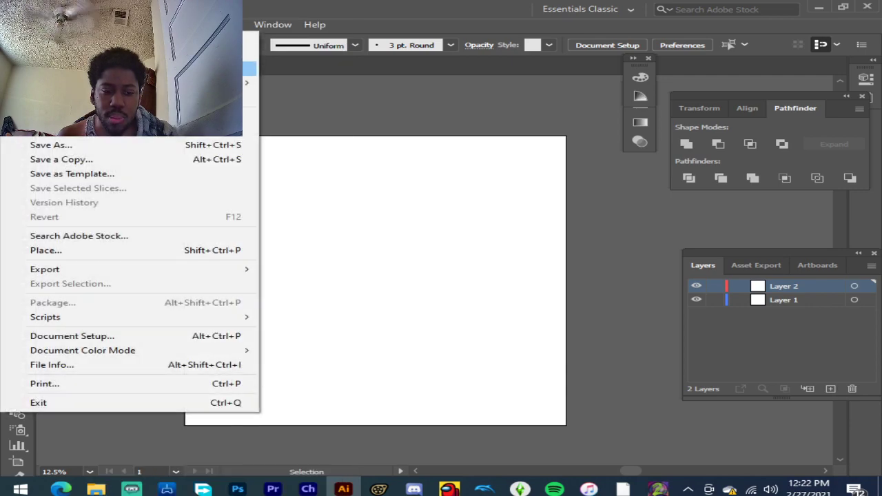
click(69, 68)
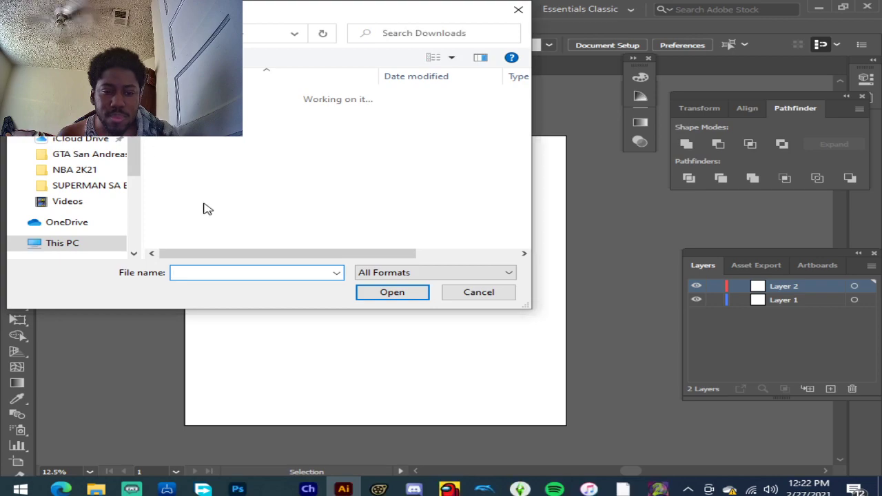
scroll(219, 172, up, 5)
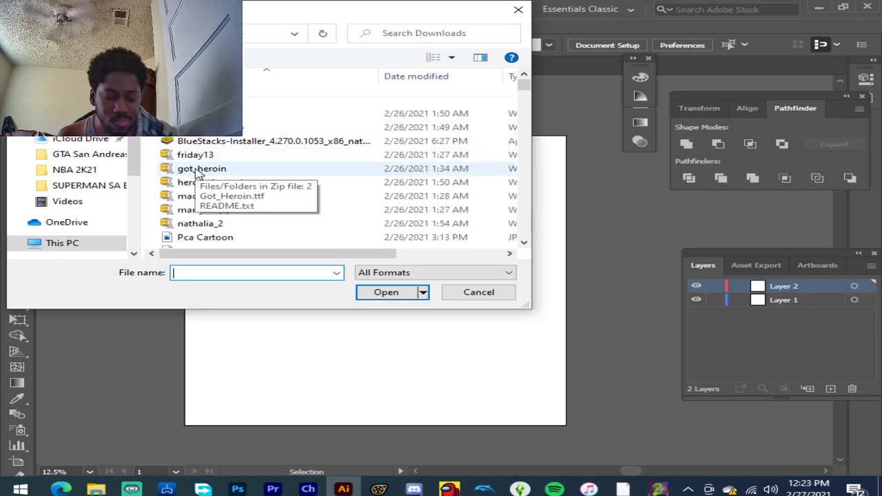
text(ra)
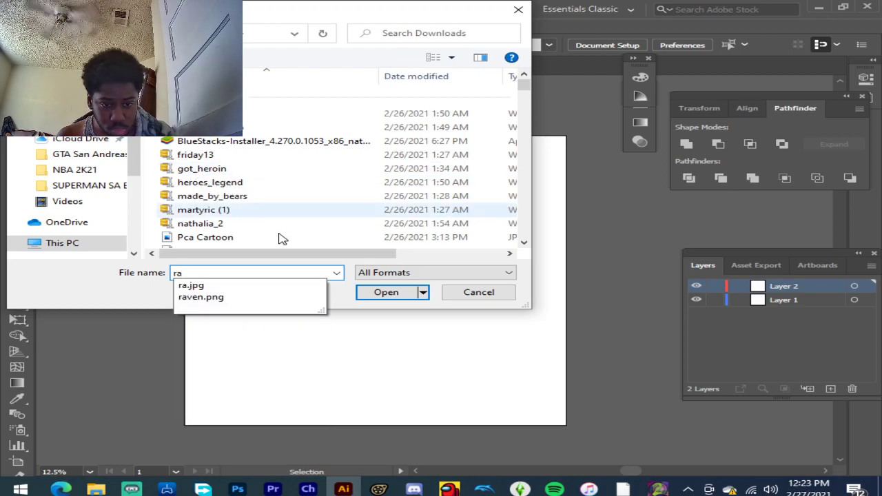
click(199, 287)
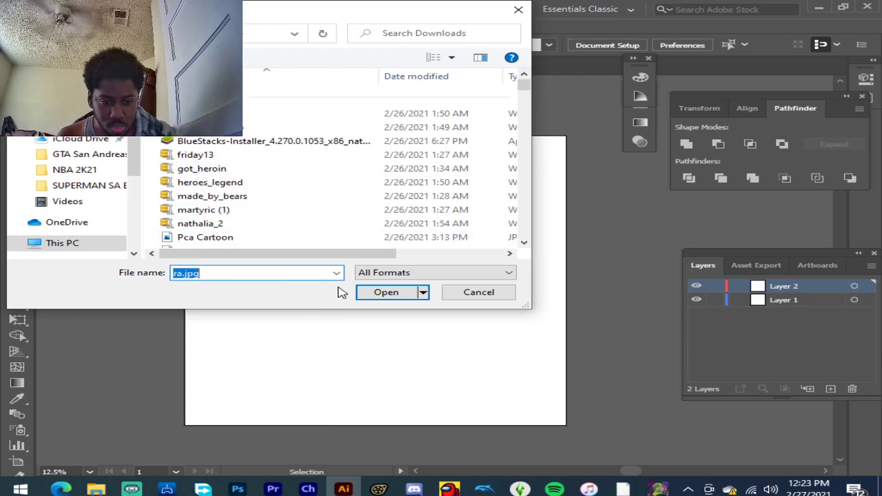
click(396, 294)
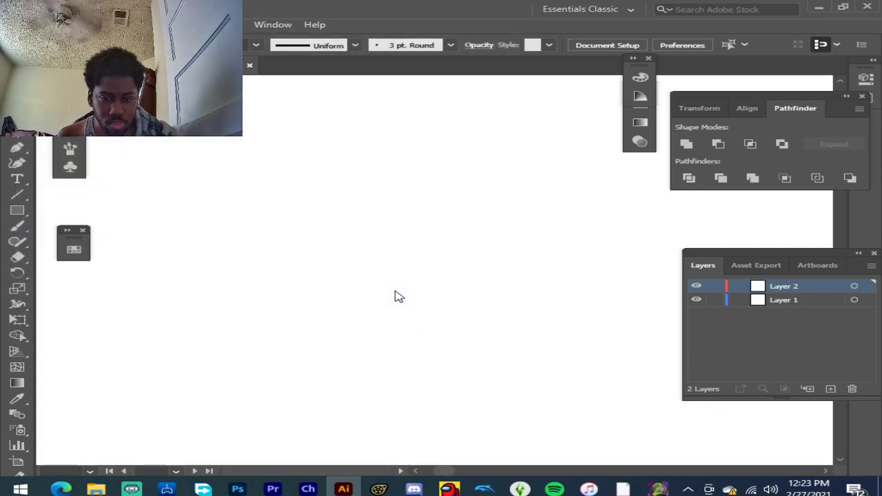
Step: Transfer the photo from the ra.jpg document onto Layer 2 of the blank document's artboard
scroll(392, 291, down, 6)
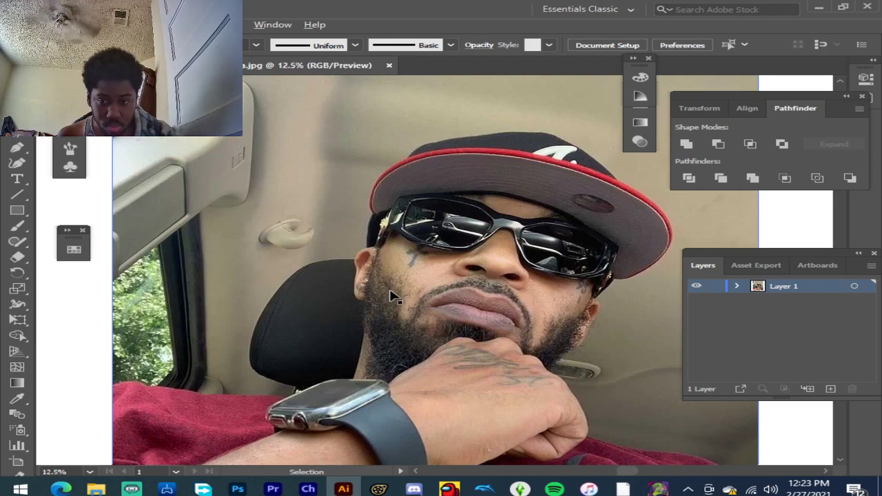
scroll(352, 274, up, 1)
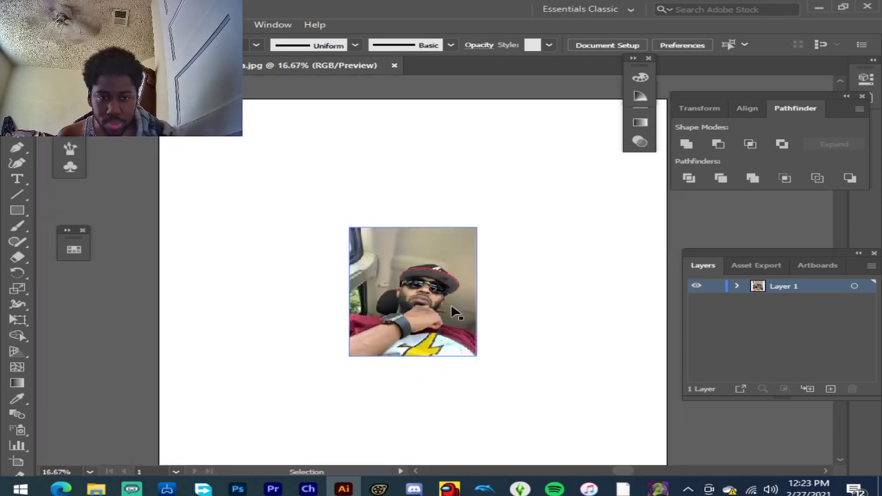
drag(451, 304, 168, 73)
scroll(261, 246, down, 1)
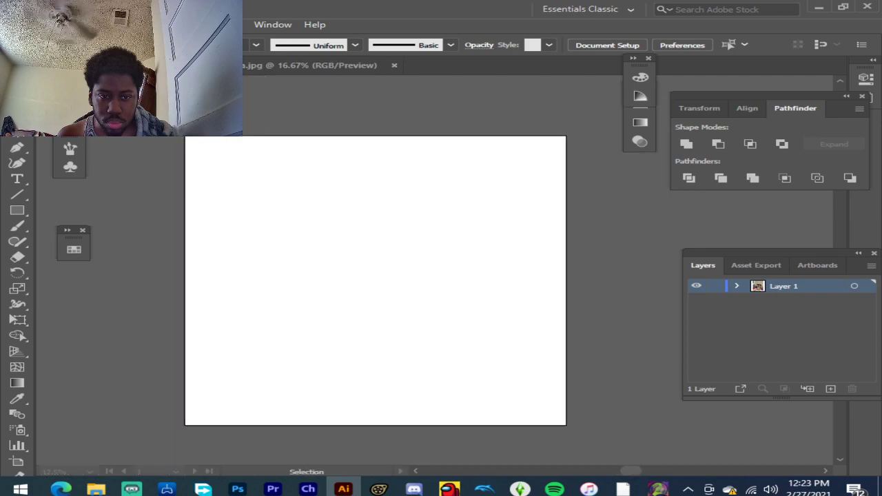
key(ctrl+l)
key(ctrl+f)
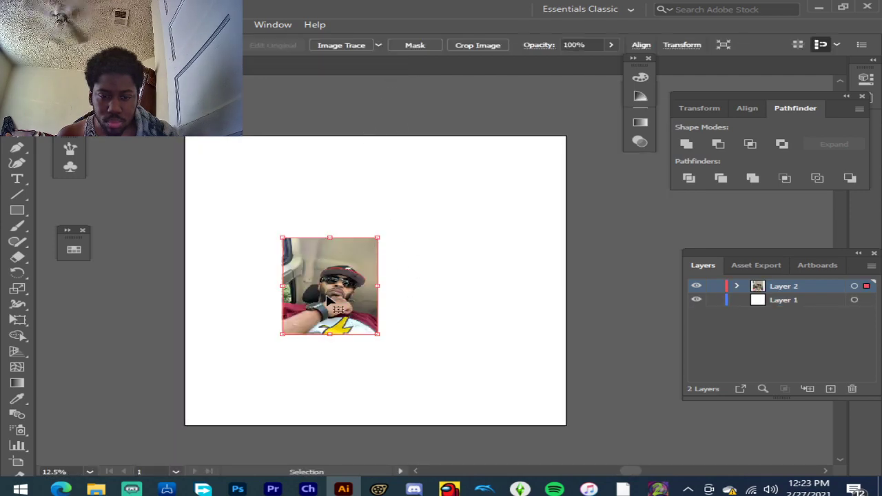
Step: Draw a long, very thin ellipse across the photo above the cap and swap its fill and stroke to make it solid black
scroll(330, 296, up, 3)
scroll(357, 288, up, 3)
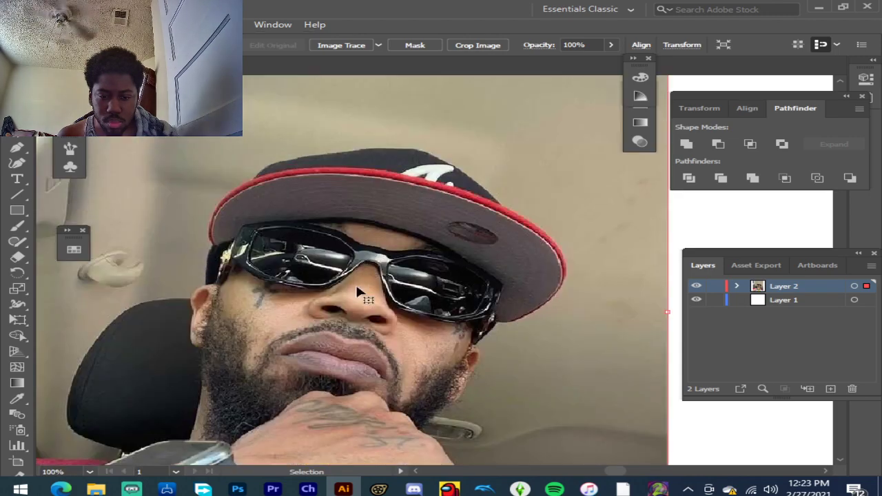
scroll(358, 290, up, 1)
scroll(321, 319, down, 1)
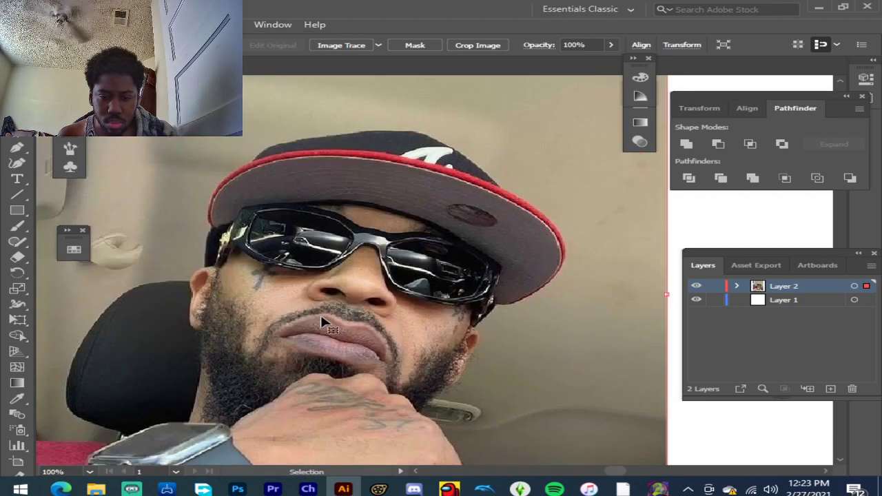
scroll(320, 315, down, 2)
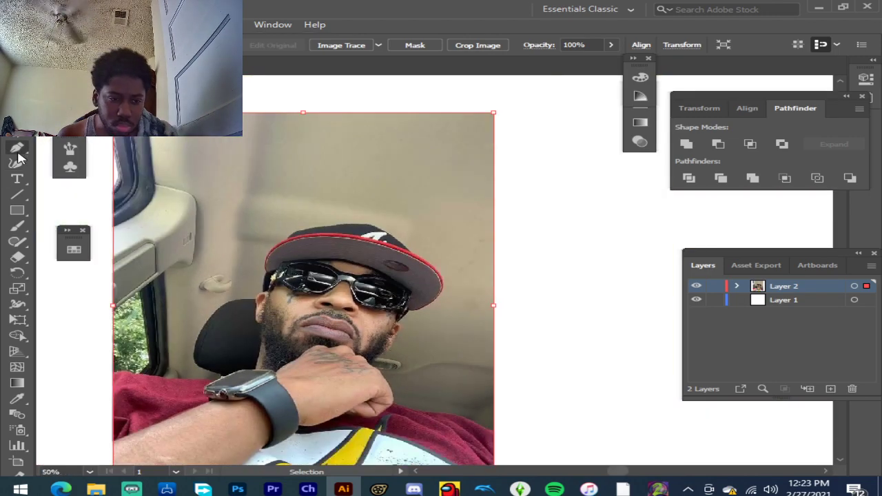
drag(18, 211, 93, 240)
key(l)
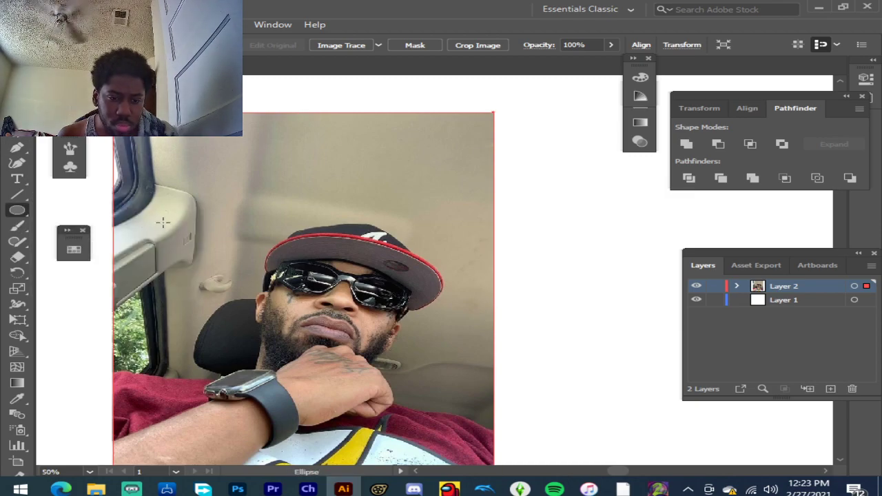
drag(87, 200, 580, 204)
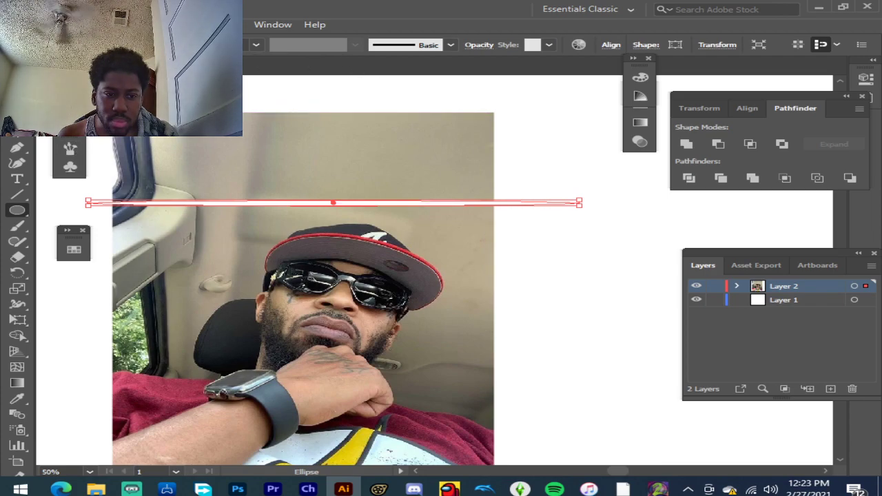
key(shift+x)
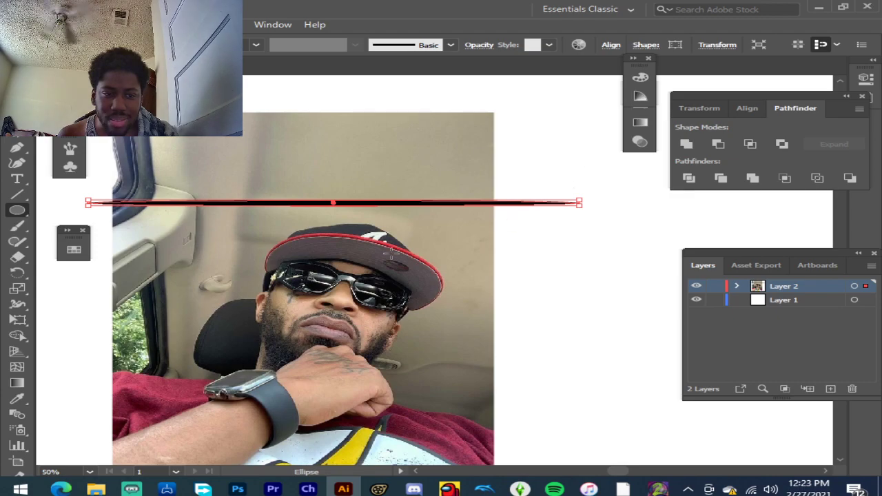
Step: Expand the tool palette to its two-column layout
scroll(5, 385, down, 2)
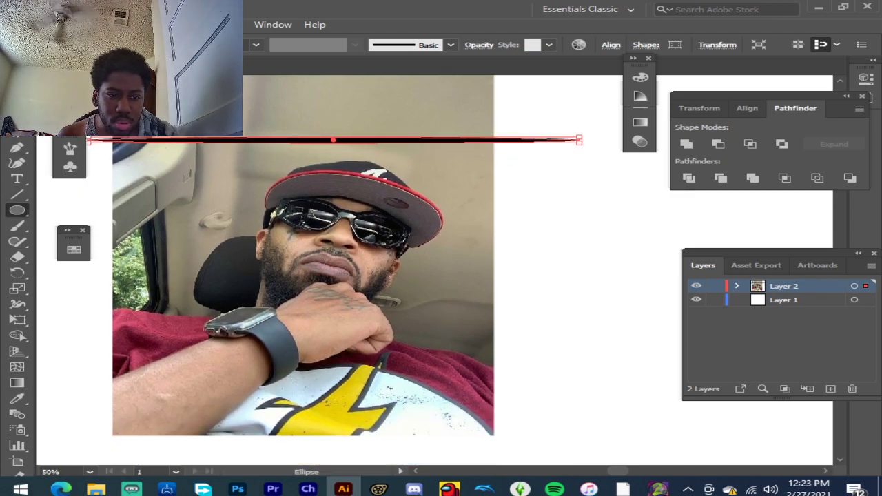
click(10, 131)
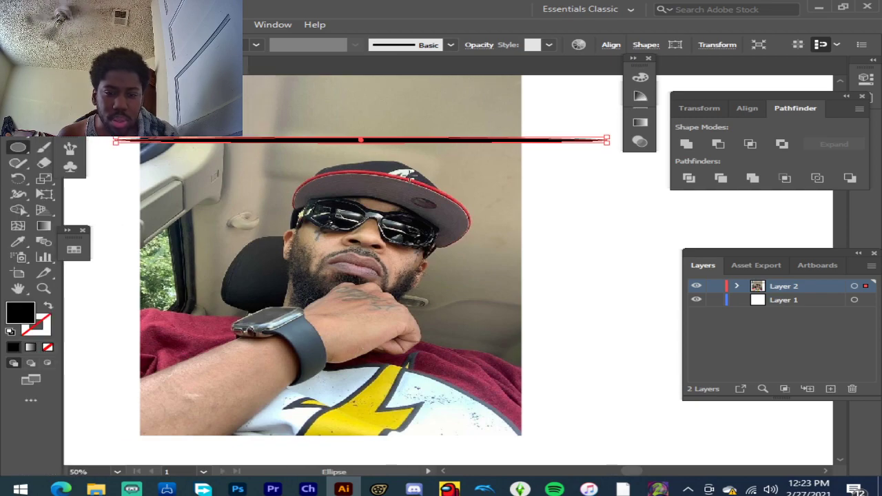
Step: Flatten the black ellipse by its corner until it is only a hairline thick
scroll(606, 137, up, 7)
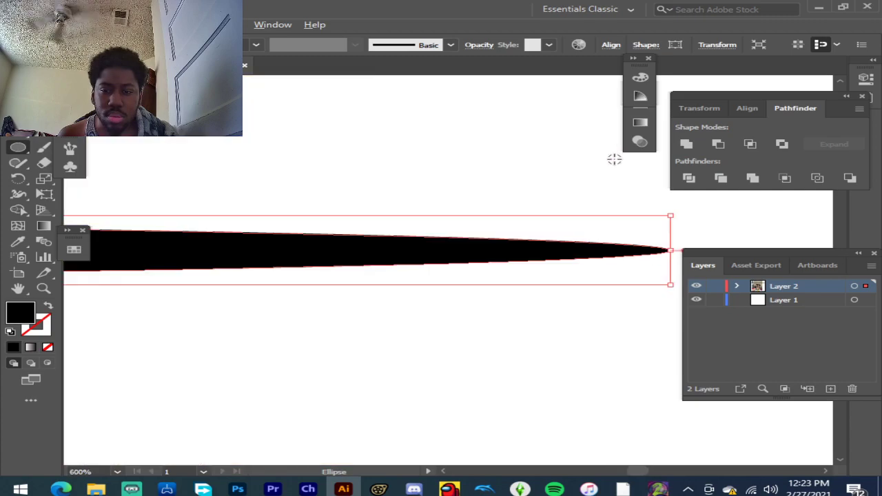
scroll(581, 264, down, 1)
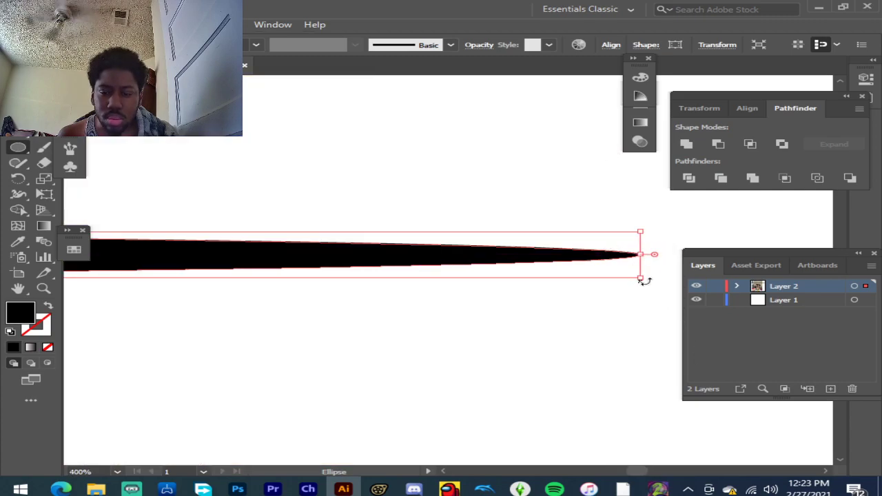
drag(641, 279, 668, 233)
Step: Save the hairline ellipse as a new Art Brush with the default options
click(551, 45)
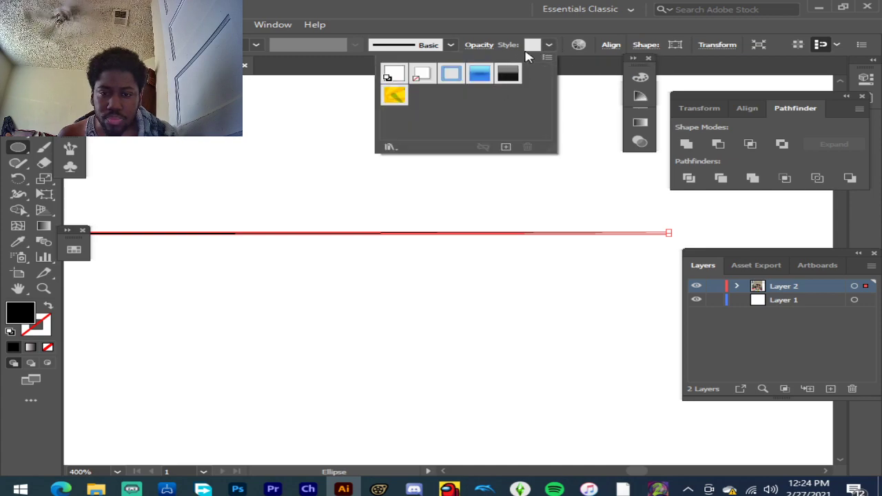
click(550, 46)
click(450, 45)
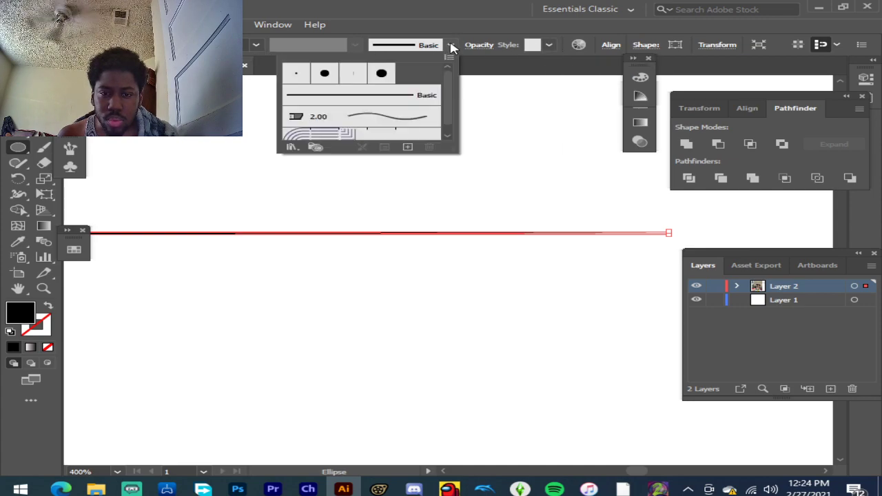
click(407, 148)
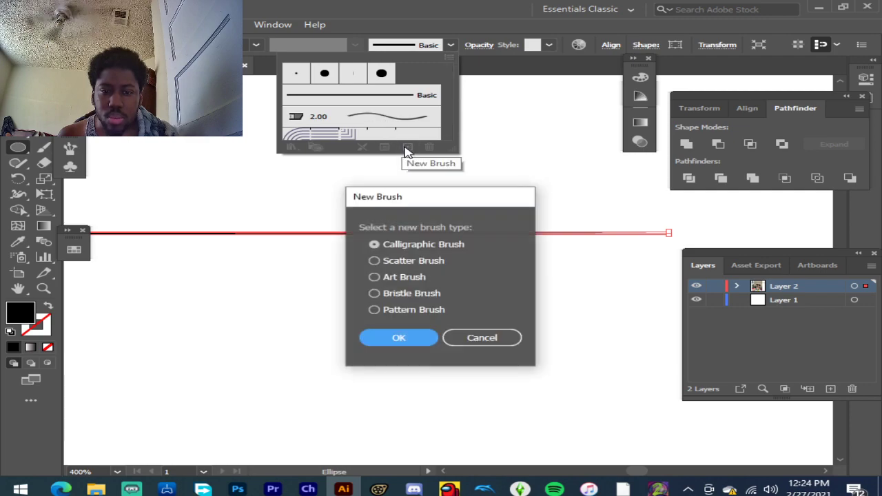
click(374, 277)
click(398, 339)
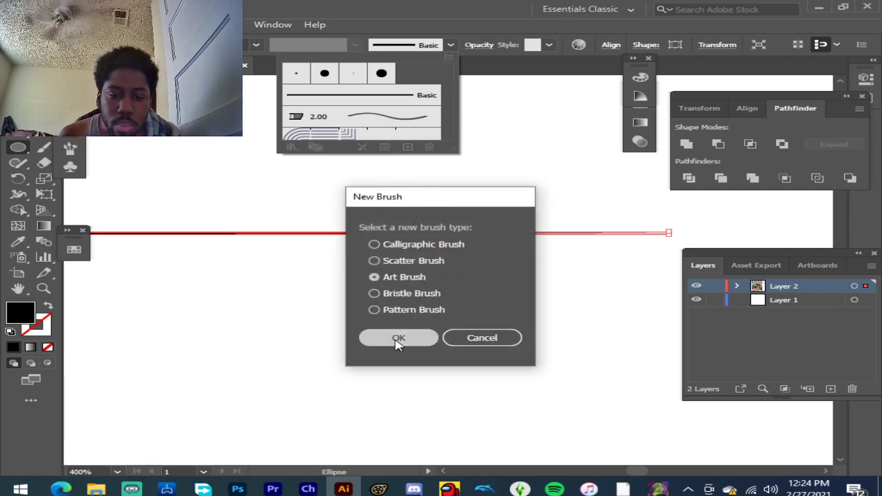
click(566, 422)
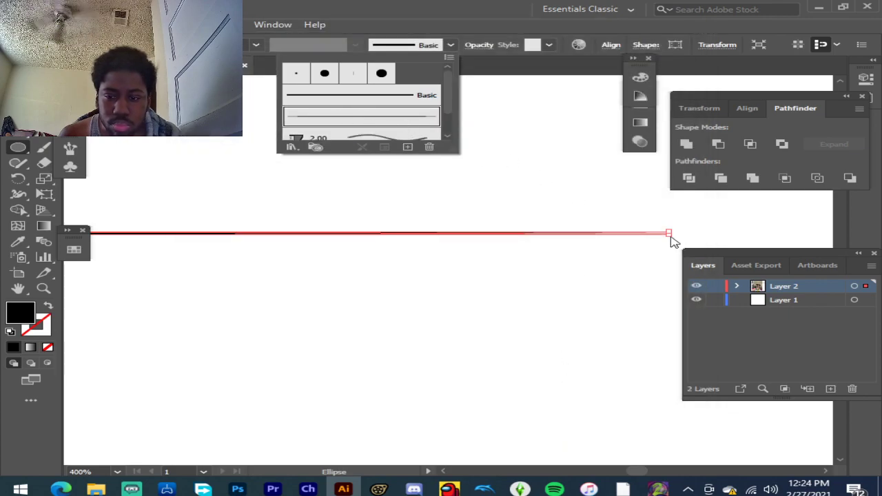
click(718, 230)
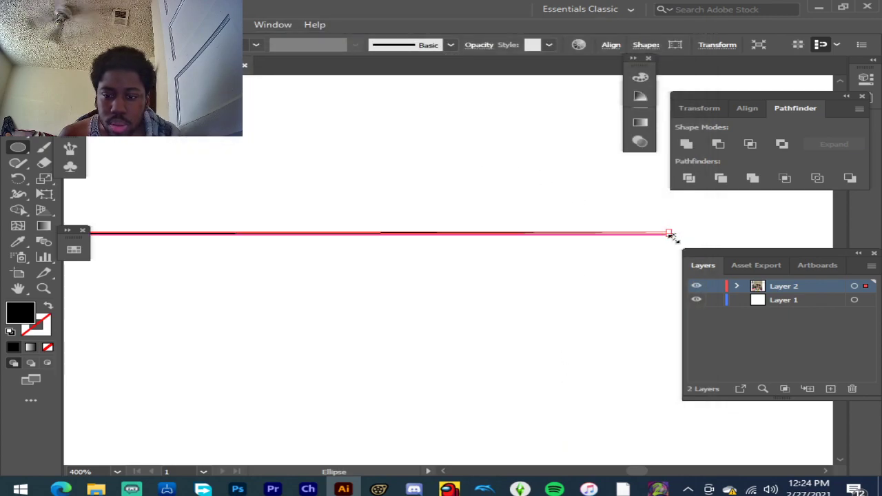
Step: Thicken and slightly lengthen the hairline ellipse, and save it as a second Art Brush with default options
drag(669, 230, 690, 220)
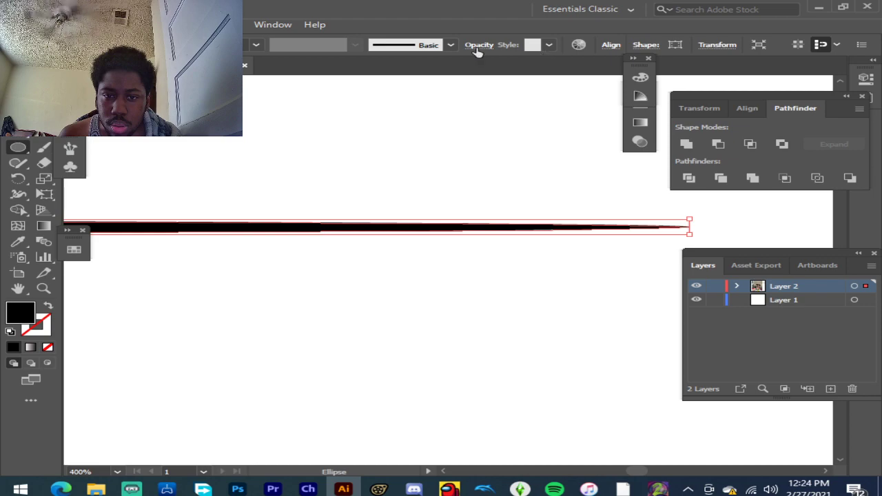
click(452, 46)
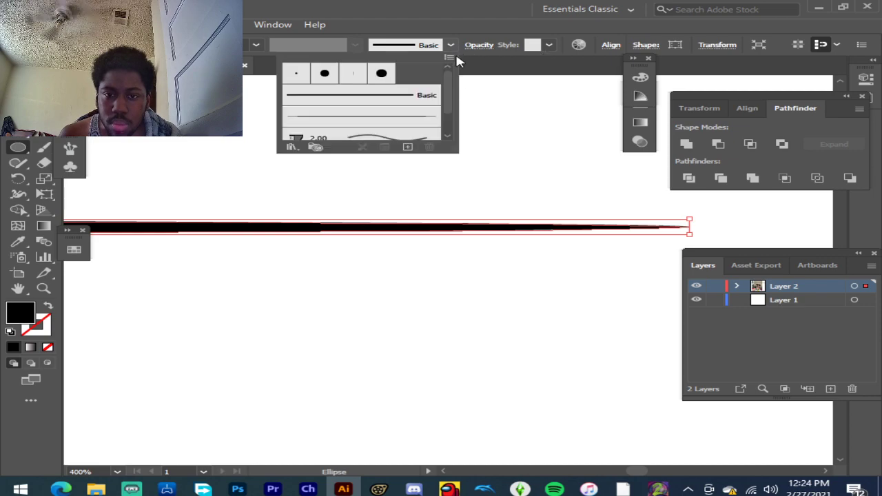
click(406, 147)
click(375, 278)
click(398, 337)
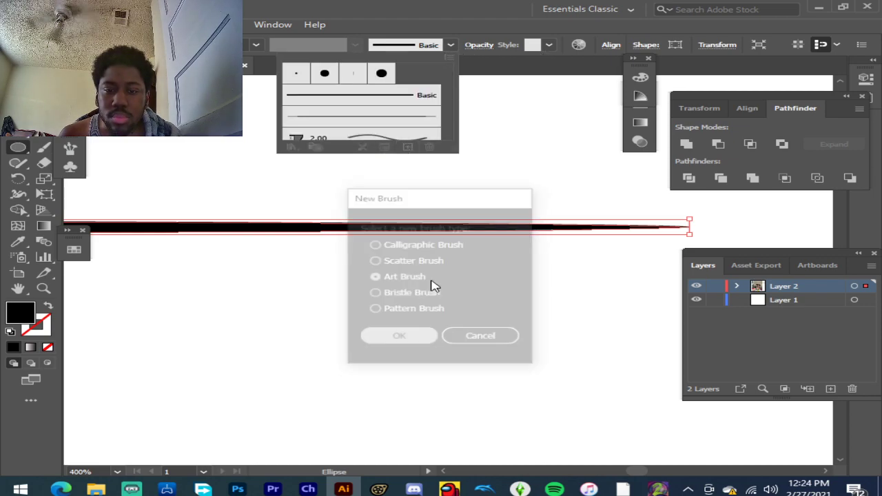
click(545, 419)
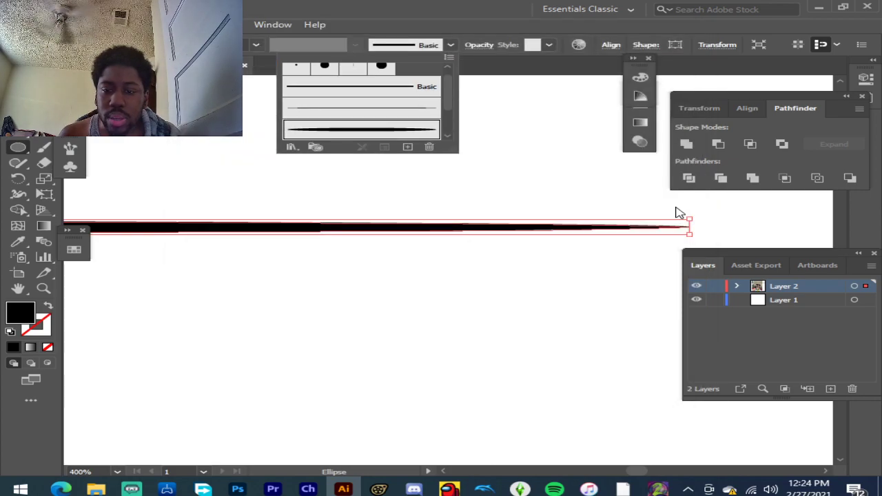
Step: Reduce the ellipse's height to roughly half and save it as a third Art Brush with default options
drag(689, 223, 692, 227)
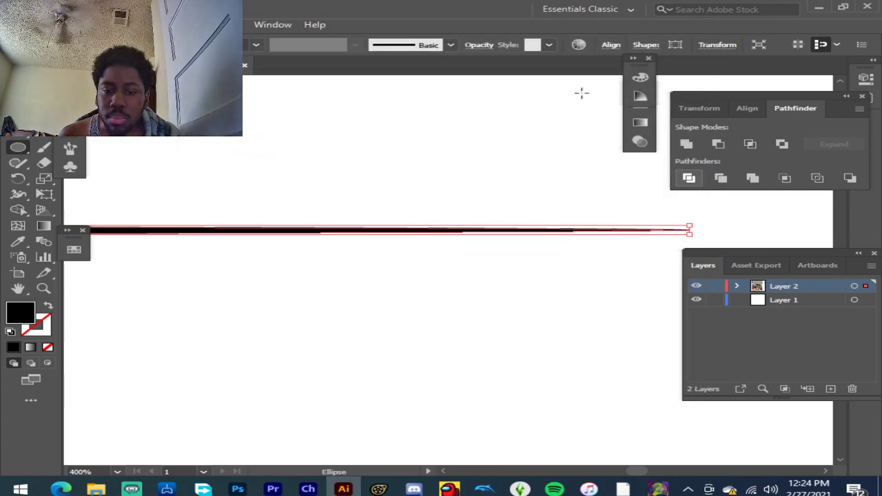
click(450, 46)
click(407, 147)
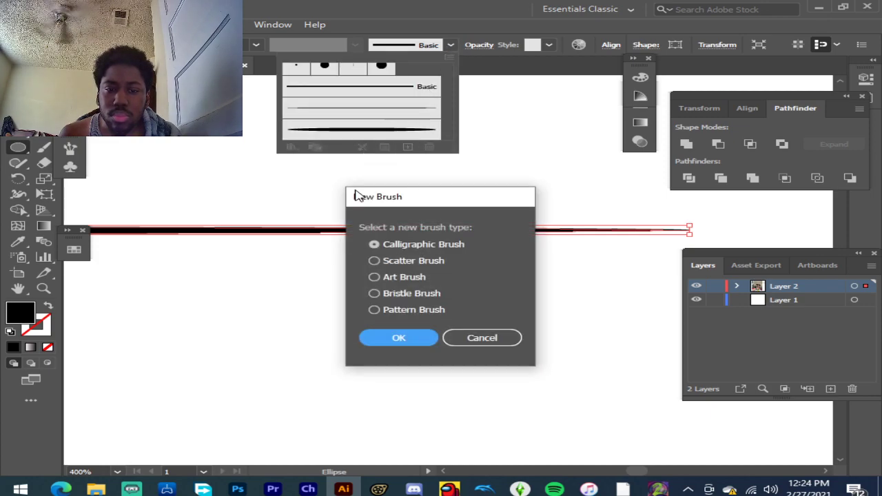
click(374, 277)
click(401, 337)
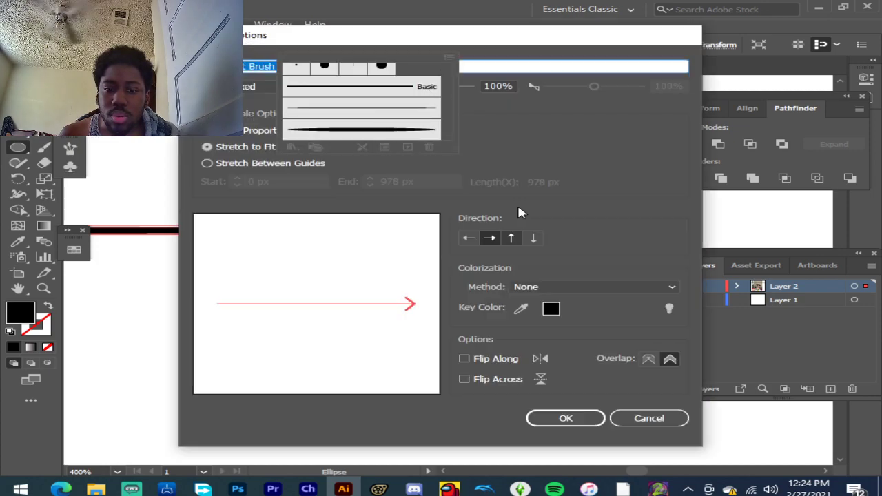
click(546, 427)
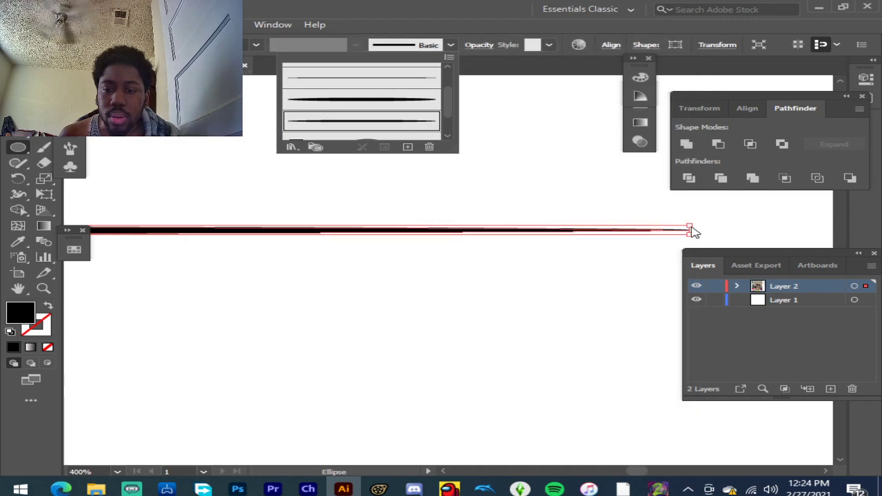
Step: Enlarge the ellipse to its thickest version so far and save it as a fourth Art Brush with default options
click(692, 227)
drag(691, 227, 705, 201)
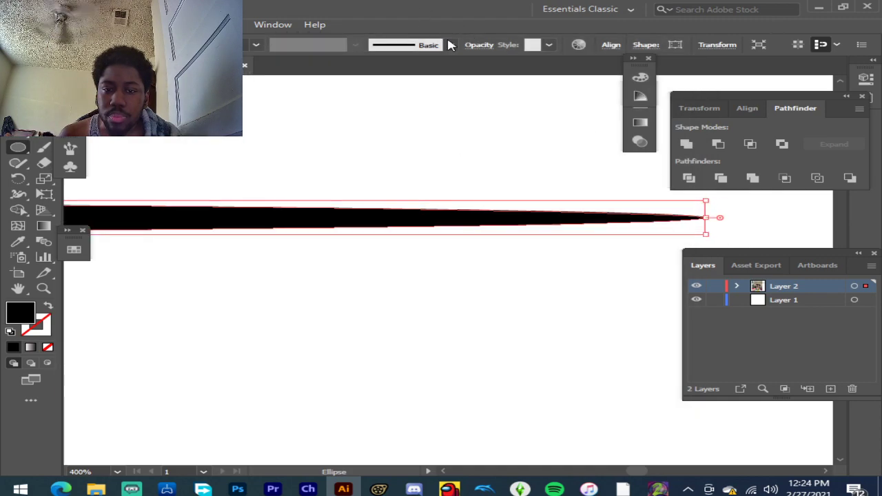
click(450, 45)
click(409, 148)
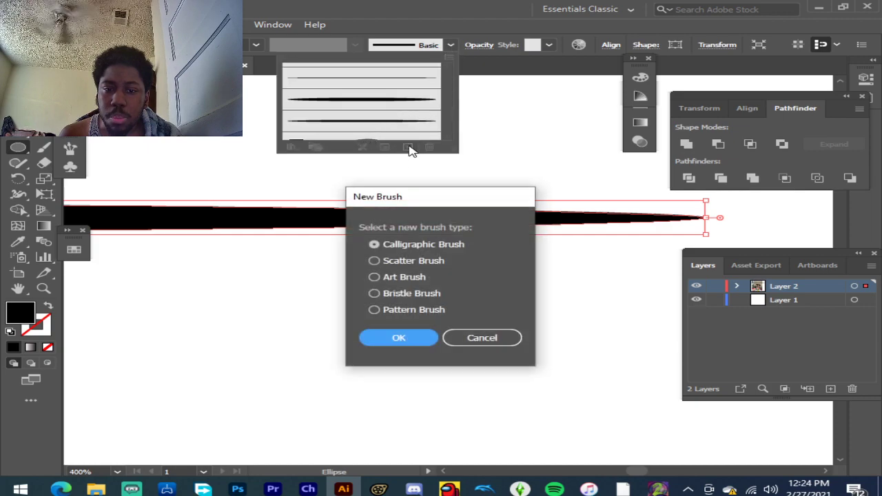
click(372, 277)
click(398, 337)
click(558, 423)
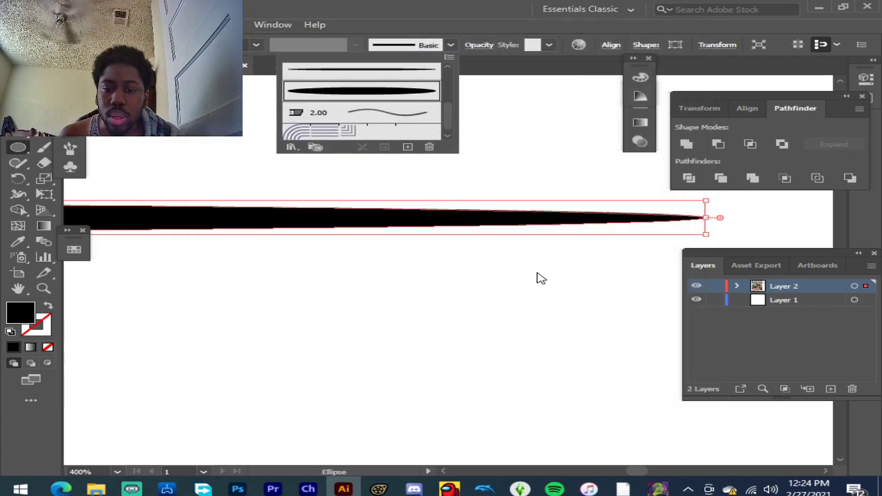
click(442, 283)
Step: Delete the black ellipse lying across the photo
scroll(435, 280, down, 10)
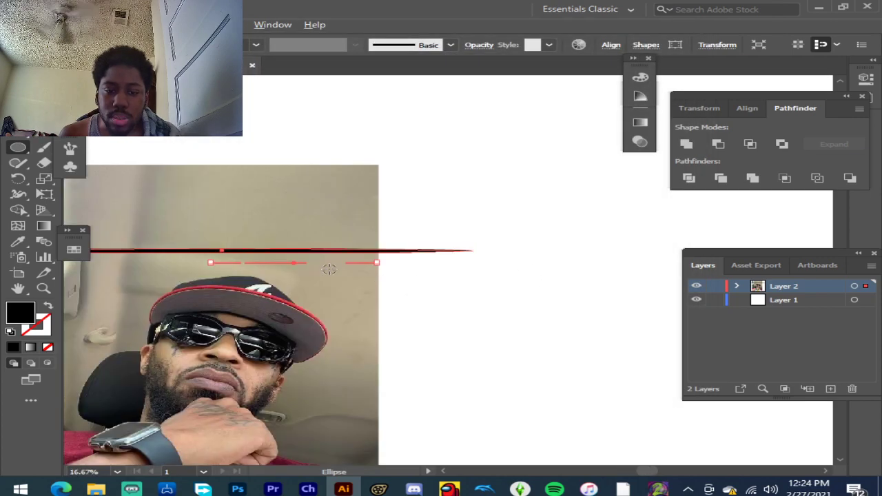
scroll(190, 266, up, 3)
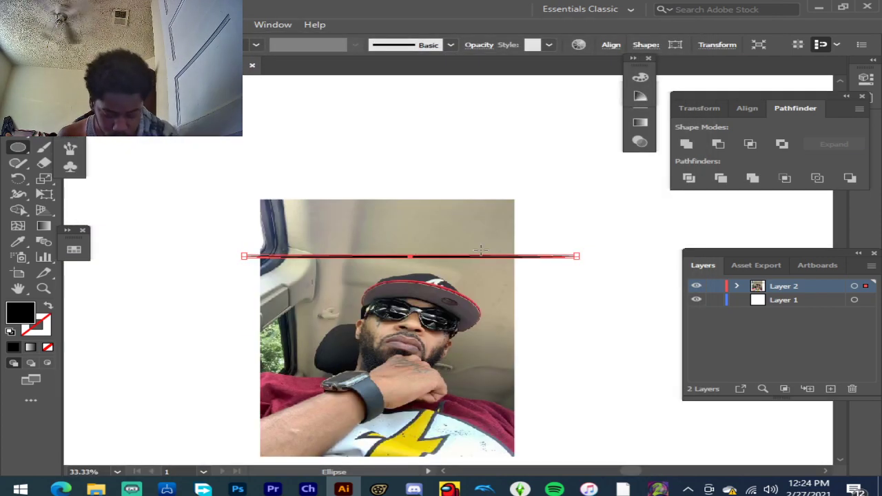
key(Delete)
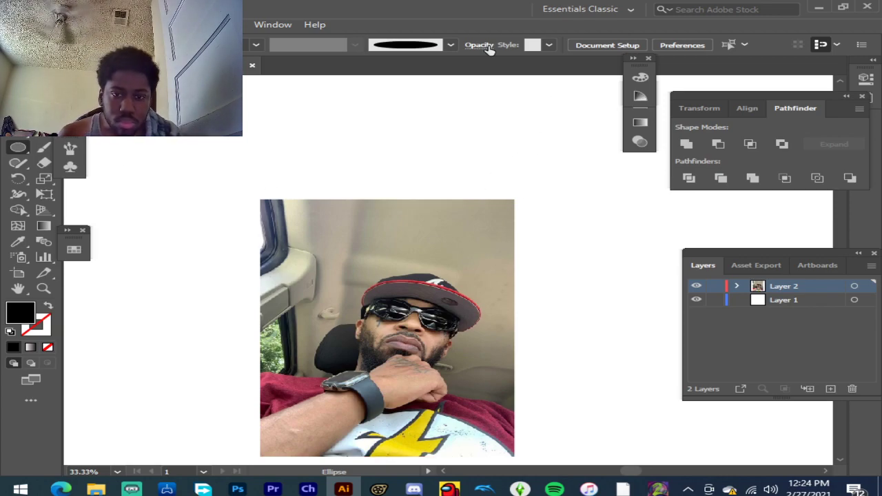
Step: Try the new tapered art brushes and choose a medium-thin one as the current brush
click(450, 45)
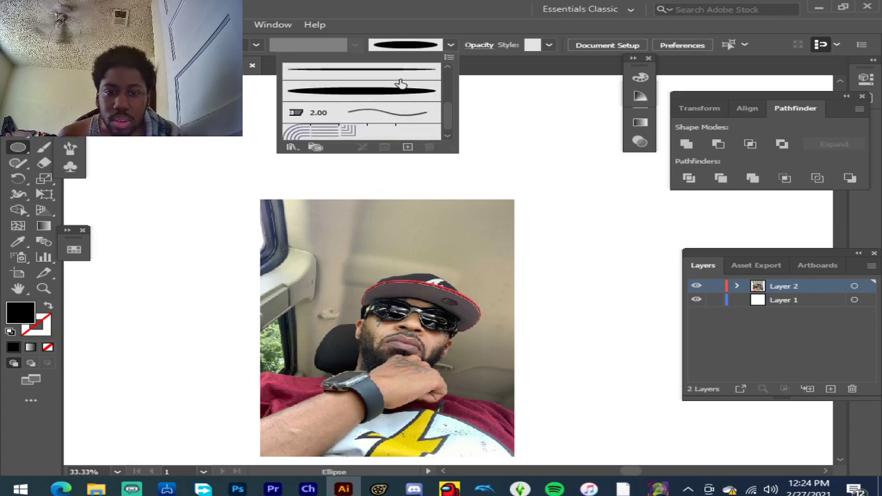
scroll(402, 103, up, 3)
click(405, 114)
scroll(404, 117, down, 2)
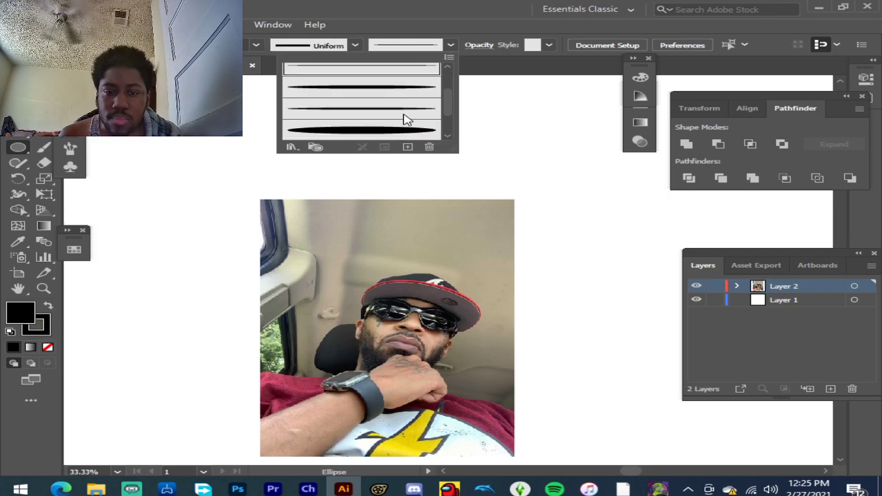
click(418, 90)
click(415, 111)
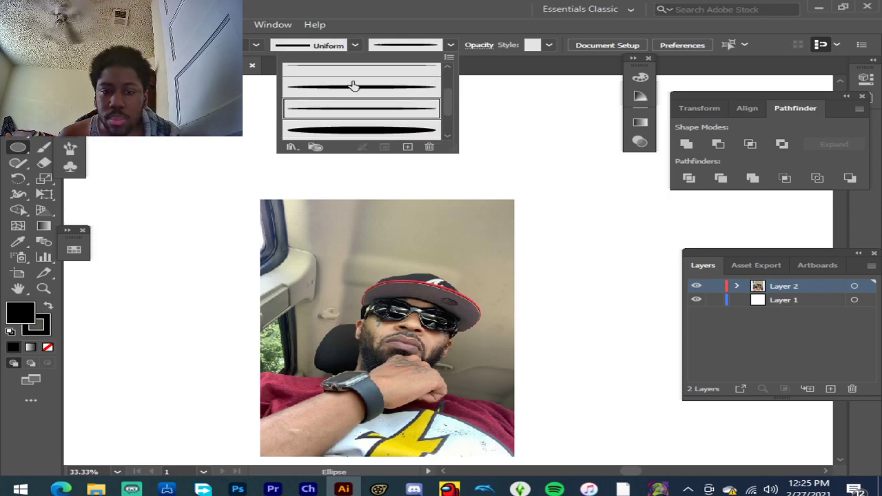
click(567, 187)
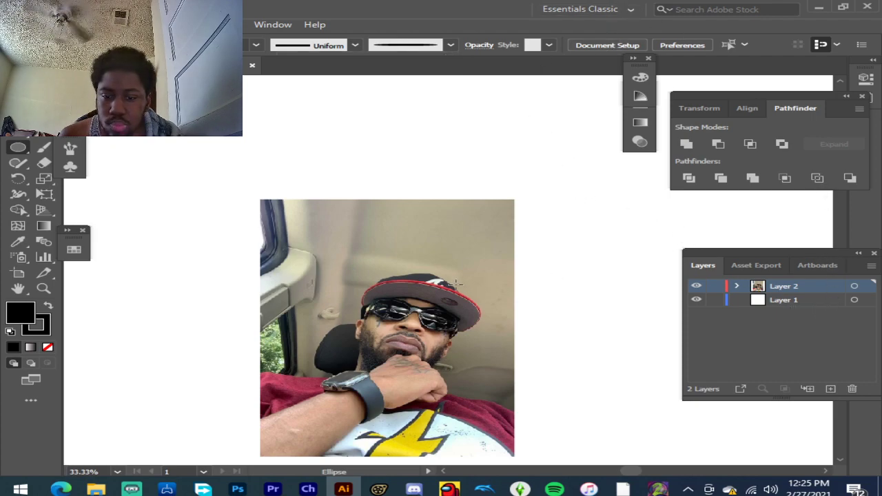
Step: Select the portrait photo and lower its opacity to 71%
key(v)
click(388, 276)
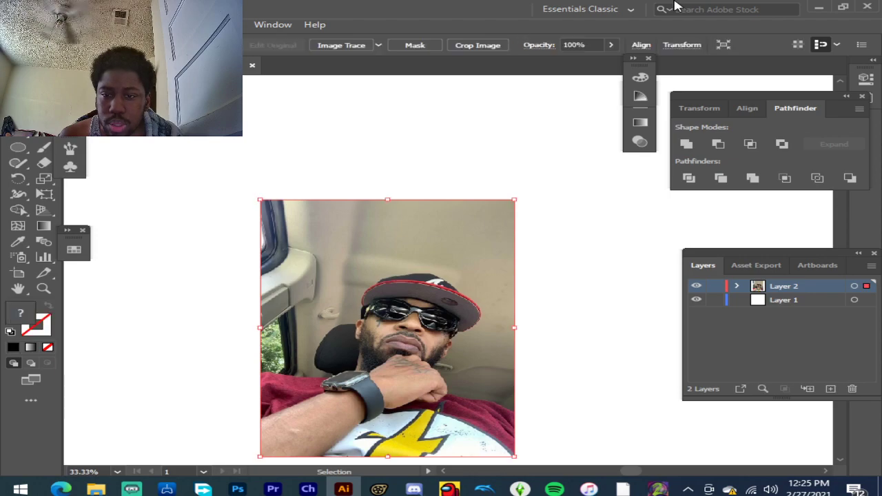
click(611, 46)
drag(611, 66, 591, 64)
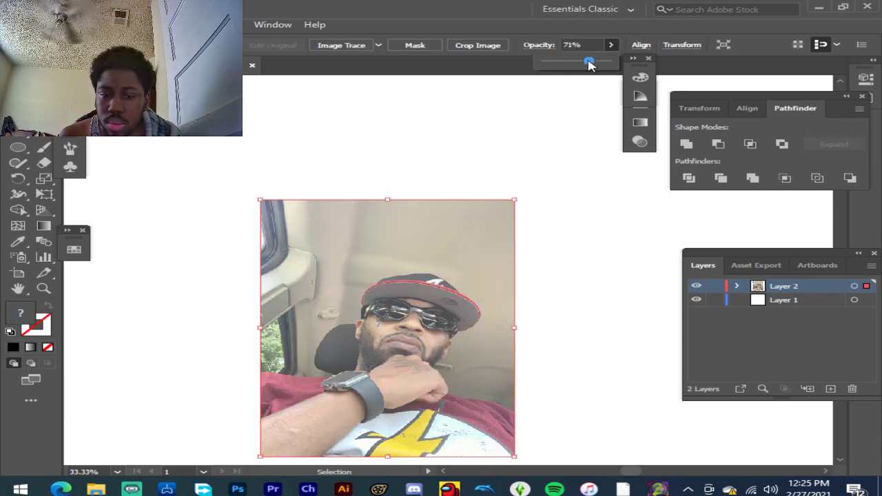
Step: Deselect the photo and add a new layer above Layer 2 for Paintbrush line work
click(43, 147)
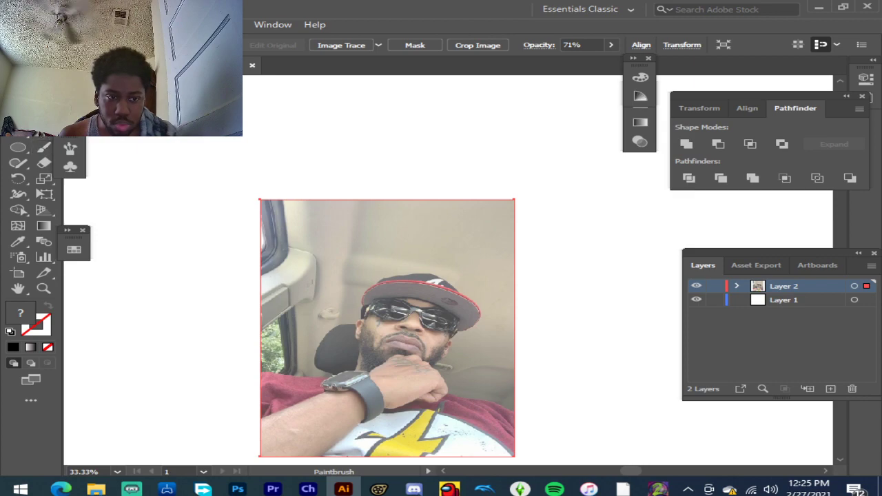
ctrl+click(326, 146)
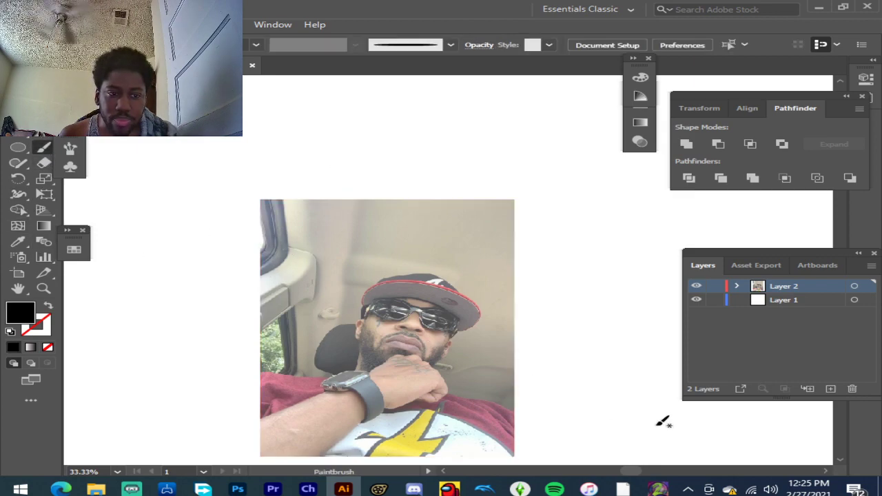
click(831, 389)
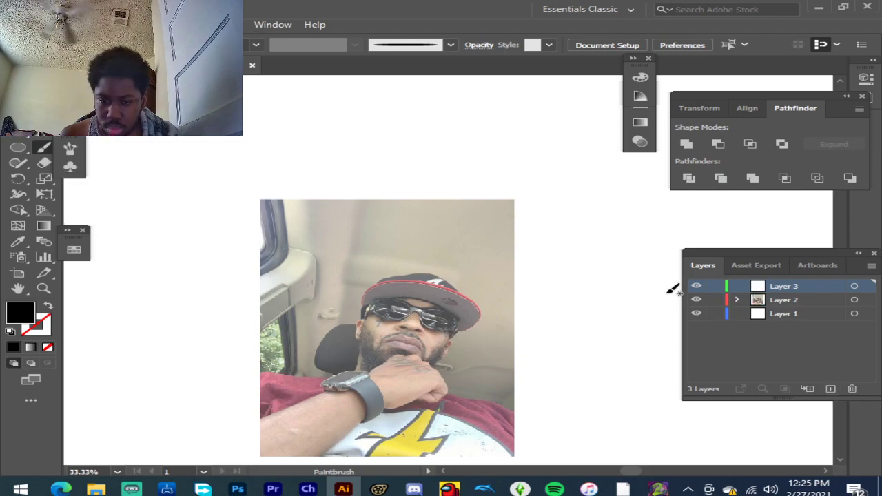
Step: Paint a curved, tapered black stroke with the Paintbrush around the outer wing of the nose beside the nostril
scroll(407, 338, up, 6)
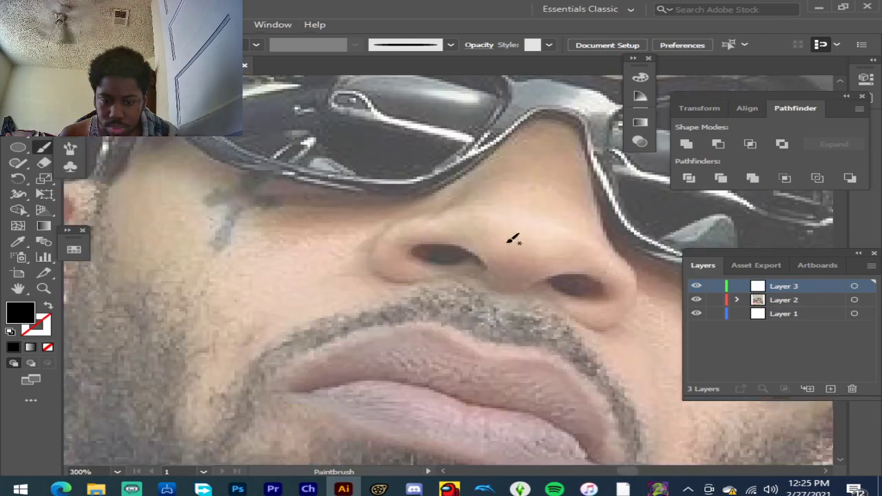
scroll(591, 213, down, 2)
scroll(612, 185, up, 2)
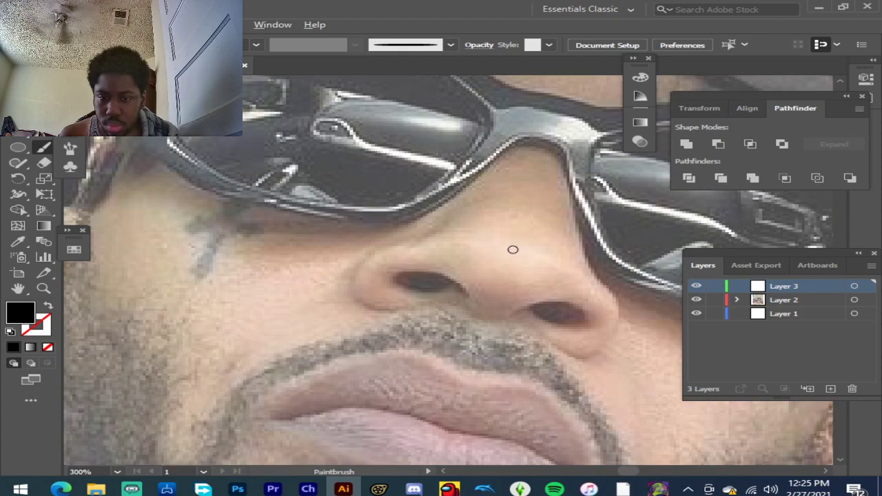
scroll(528, 256, up, 1)
scroll(593, 248, up, 1)
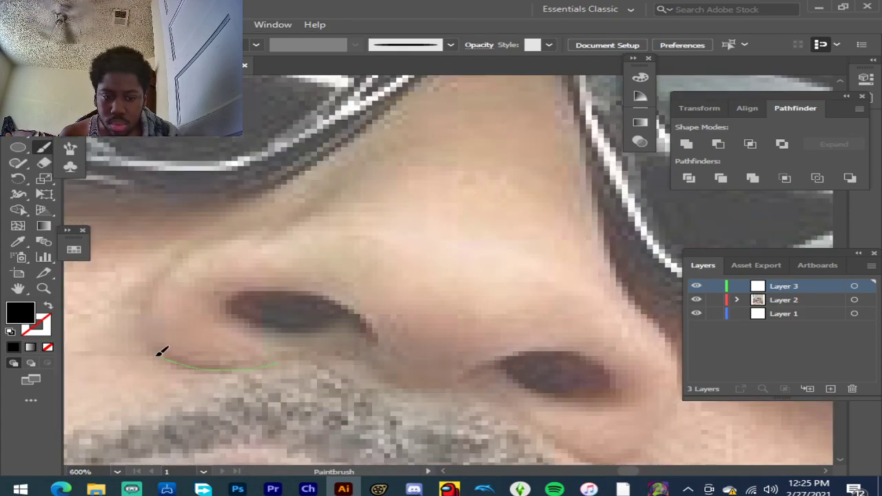
drag(260, 226, 265, 226)
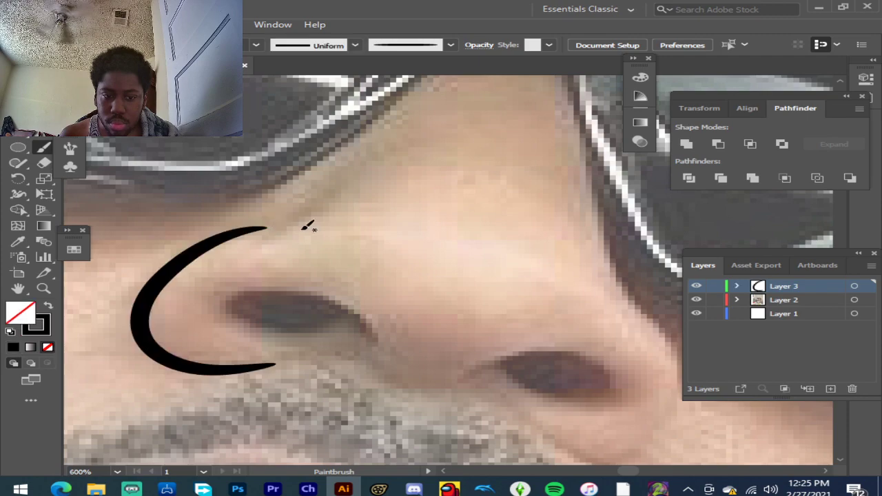
Step: Paint tapered black strokes along the edges of both nostrils
mouse_move(265, 333)
mouse_down()
mouse_move(243, 320)
mouse_move(235, 294)
mouse_up()
drag(294, 286, 335, 298)
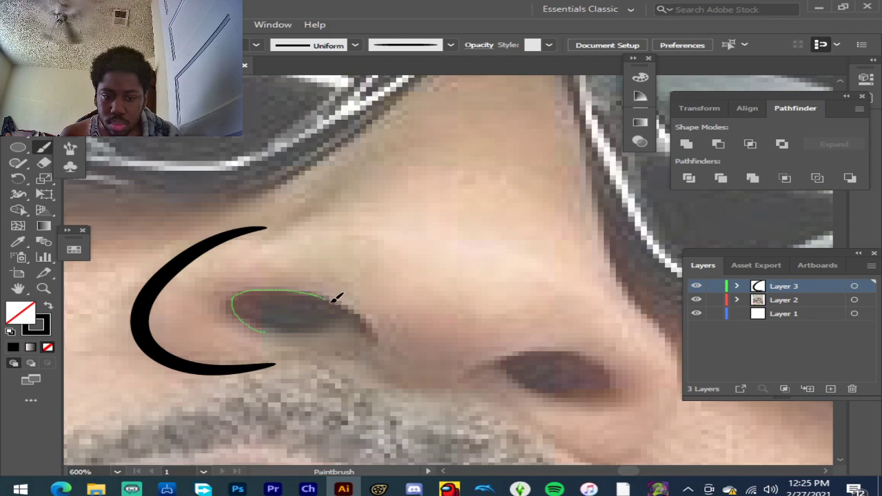
drag(384, 350, 385, 350)
drag(443, 381, 512, 355)
mouse_move(611, 373)
mouse_down()
mouse_move(610, 396)
mouse_move(578, 401)
mouse_move(500, 371)
mouse_up()
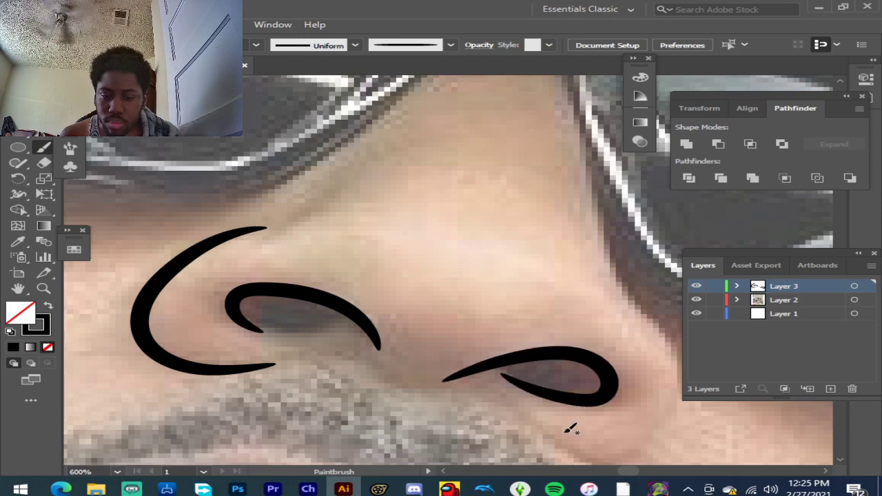
Step: Paint a curved stroke around the outer wing of the nose beside the right-hand nostril
scroll(583, 430, down, 3)
scroll(439, 439, up, 3)
scroll(422, 421, down, 2)
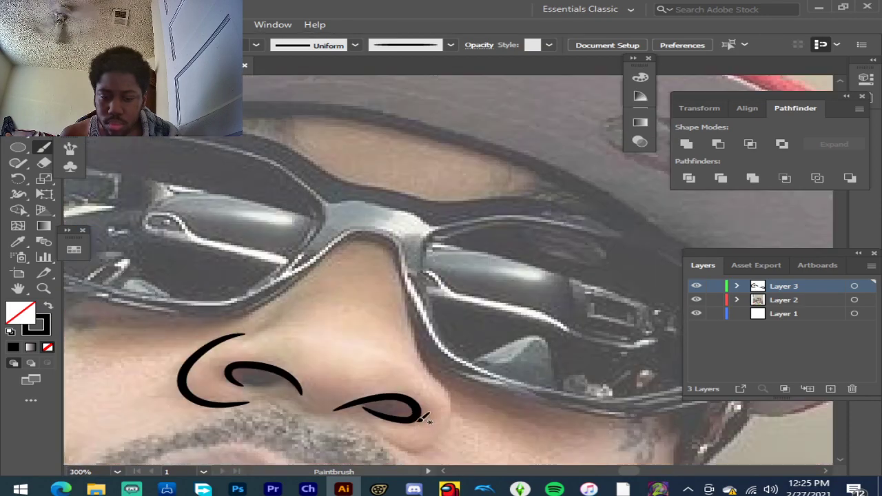
scroll(386, 407, down, 3)
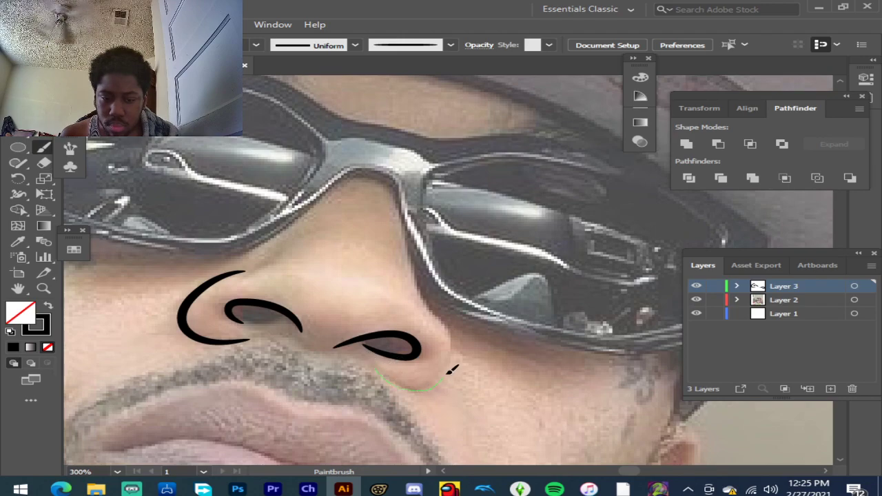
drag(456, 336, 427, 293)
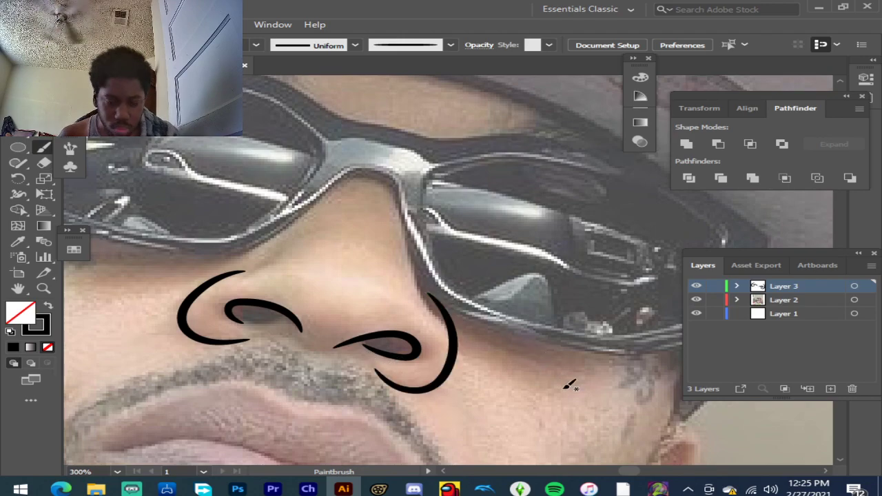
Step: Undo all the nose and nostril strokes on Layer 3
key(ctrl+z)
key(ctrl+z)
key(ctrl+z)
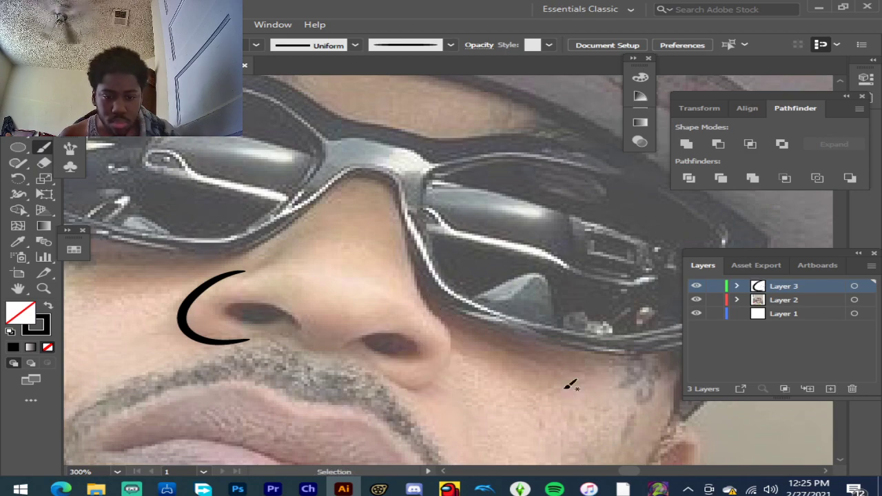
key(ctrl+z)
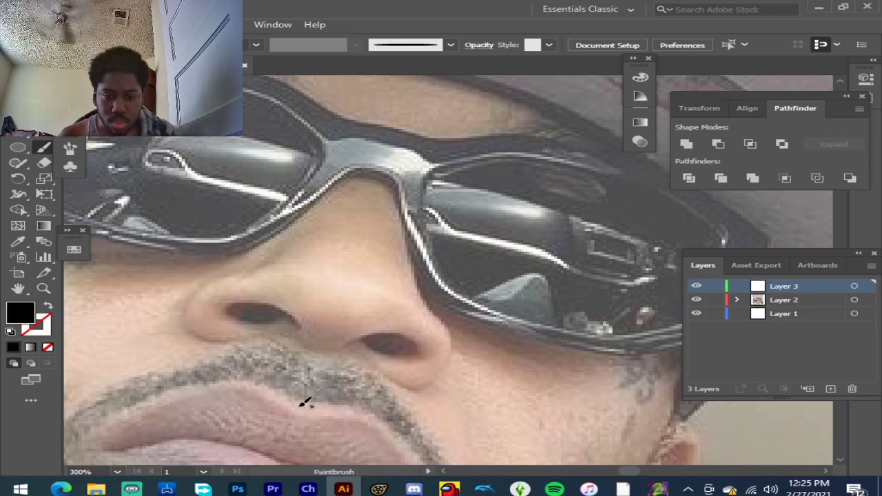
Step: Paint a tapered stroke around the upper outer edge of the ear on the left side of the photo
scroll(269, 325, down, 1)
scroll(269, 326, down, 1)
scroll(269, 325, down, 2)
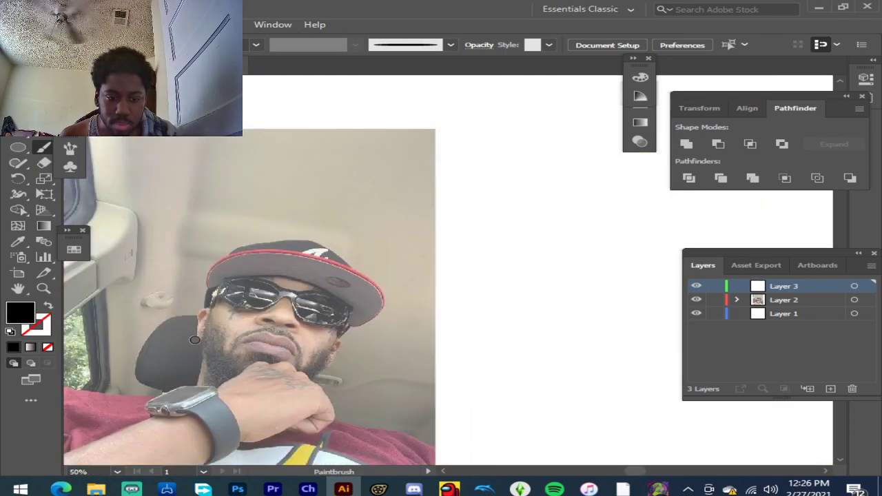
scroll(193, 287, up, 3)
scroll(200, 282, up, 1)
scroll(213, 279, up, 2)
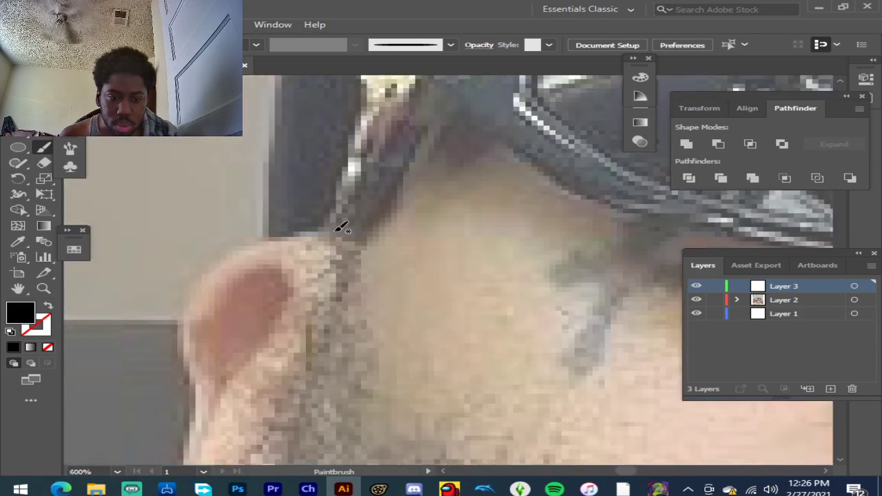
mouse_move(342, 228)
mouse_down()
mouse_move(315, 223)
mouse_move(270, 235)
mouse_up()
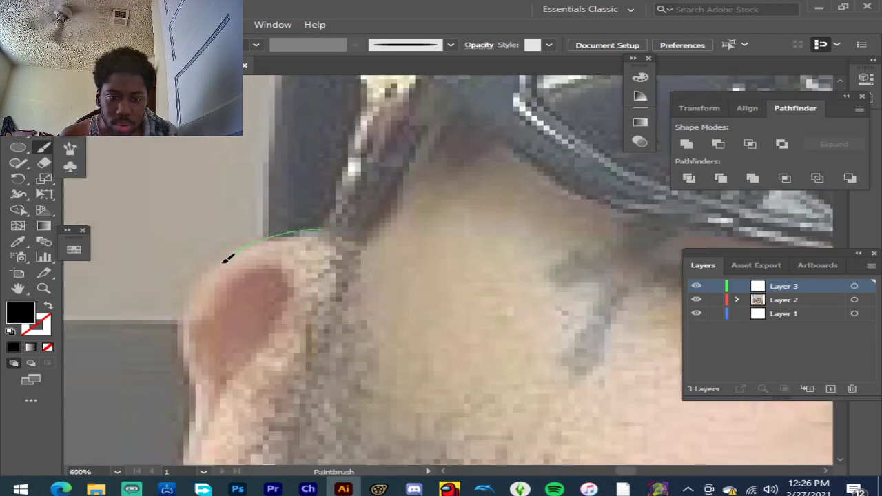
drag(183, 323, 181, 355)
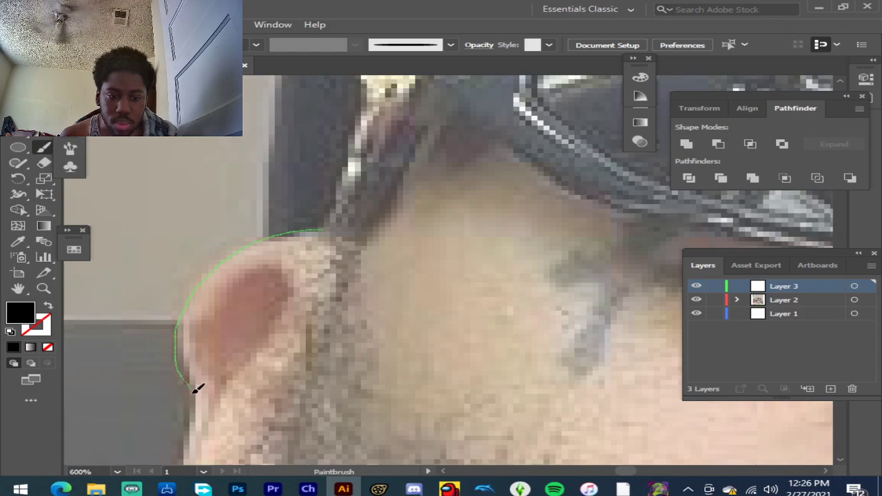
drag(186, 442, 185, 445)
Step: Continue the ear outline with an overlapping stroke down the outer edge and around the earlobe
scroll(242, 362, down, 3)
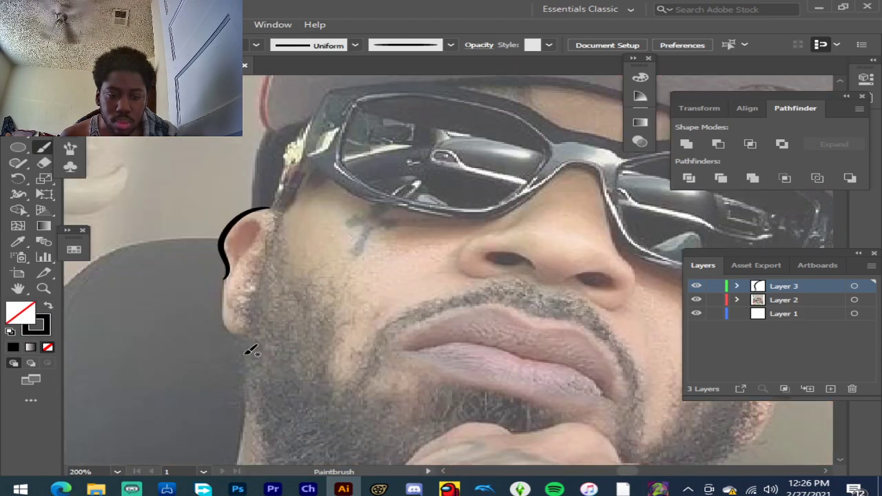
scroll(225, 284, up, 3)
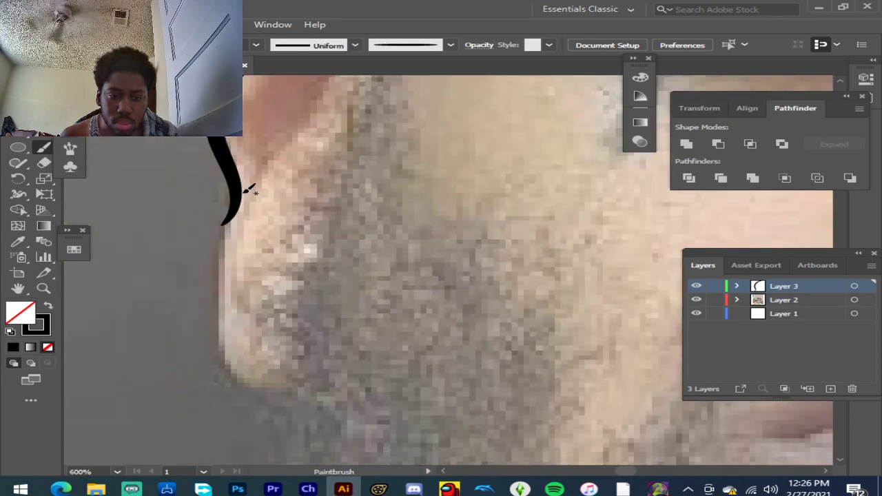
drag(236, 198, 223, 225)
mouse_move(219, 266)
mouse_down()
mouse_move(212, 350)
mouse_move(238, 383)
mouse_up()
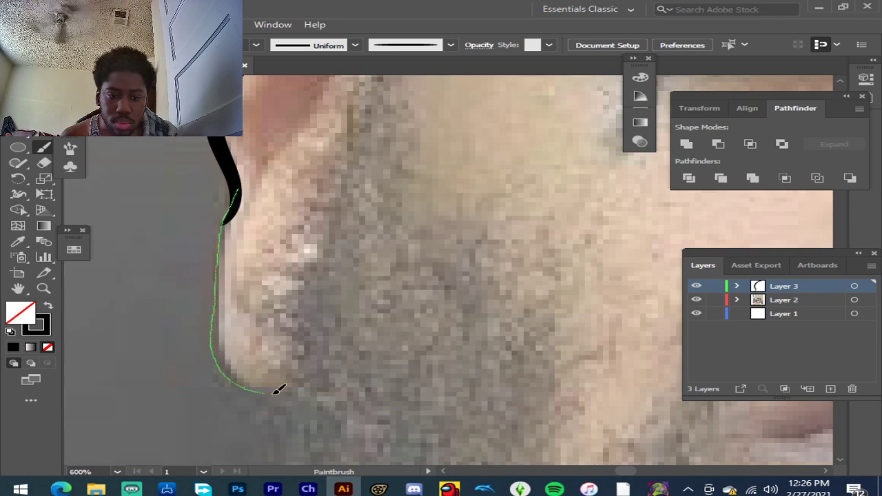
drag(294, 390, 295, 390)
scroll(295, 337, down, 2)
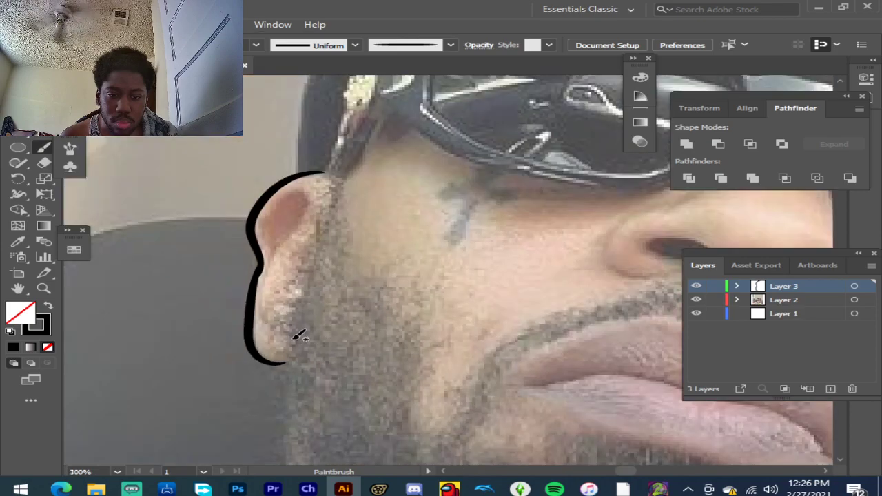
Step: Paint a stroke from the upper corner of the sunglasses down along their arm, joining the top of the ear outline
scroll(300, 289, down, 1)
scroll(301, 230, up, 3)
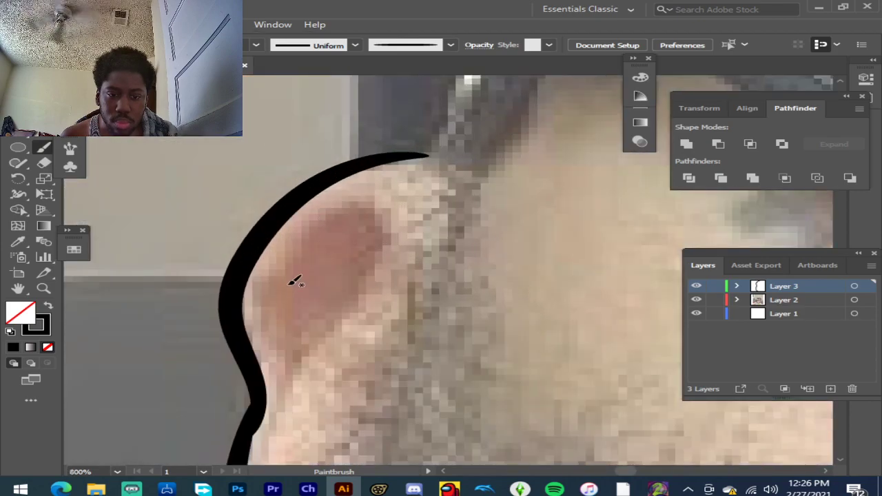
scroll(344, 225, down, 2)
scroll(359, 220, down, 1)
scroll(386, 219, up, 2)
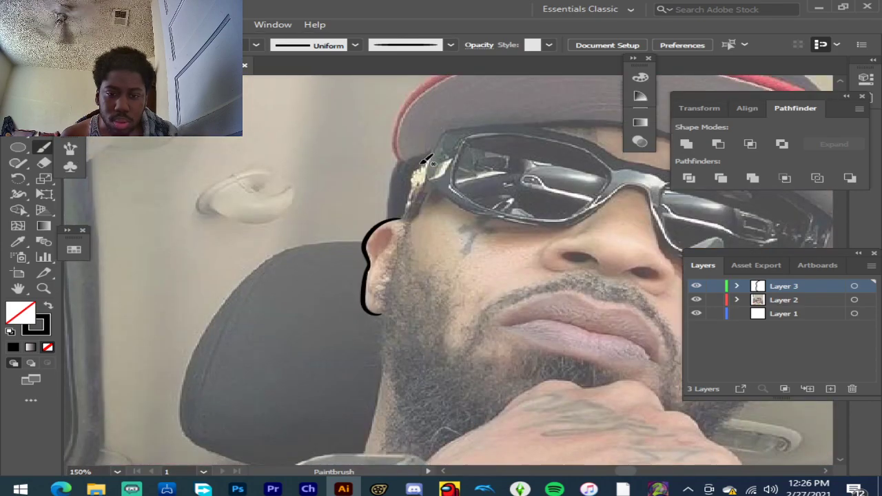
scroll(413, 215, up, 2)
scroll(412, 220, up, 1)
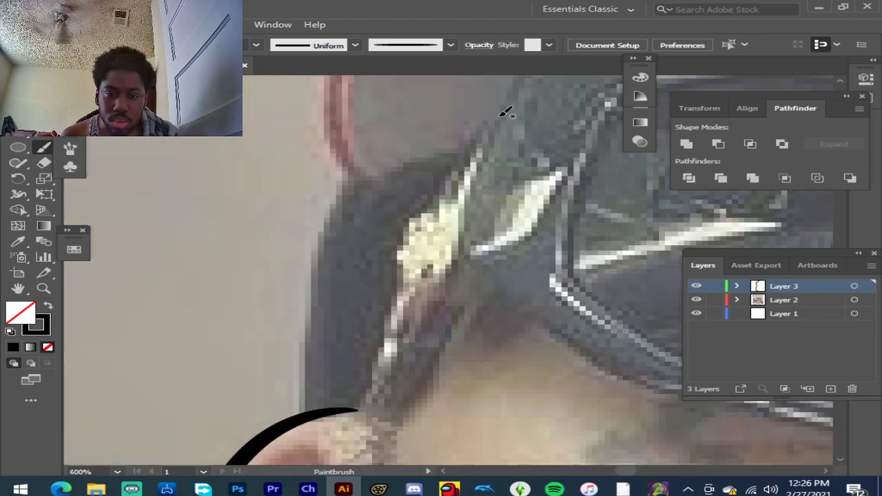
drag(501, 110, 426, 216)
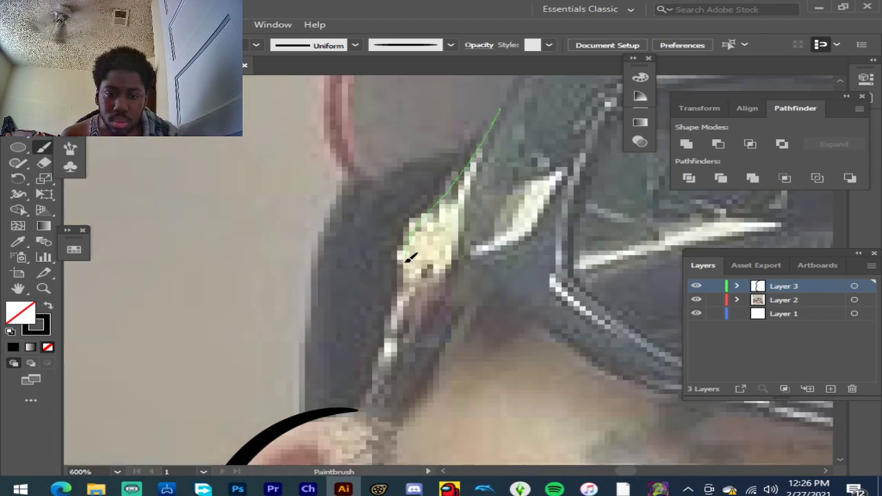
drag(388, 321, 362, 410)
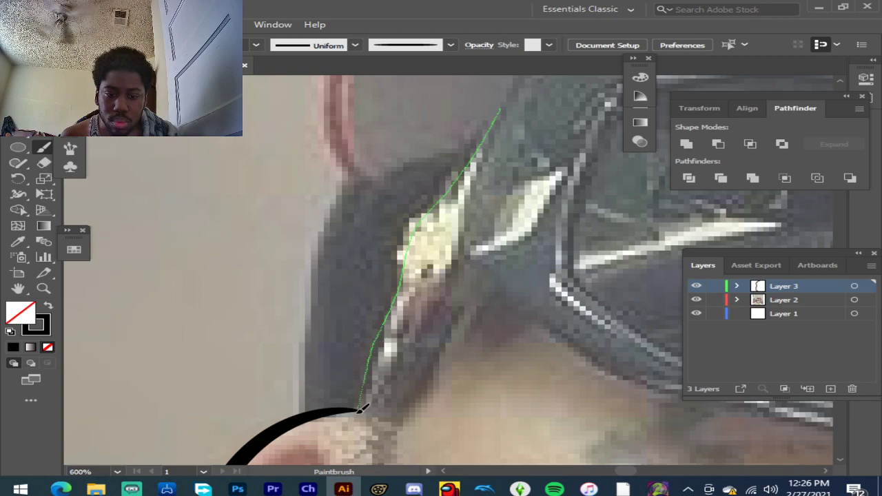
drag(308, 418, 309, 417)
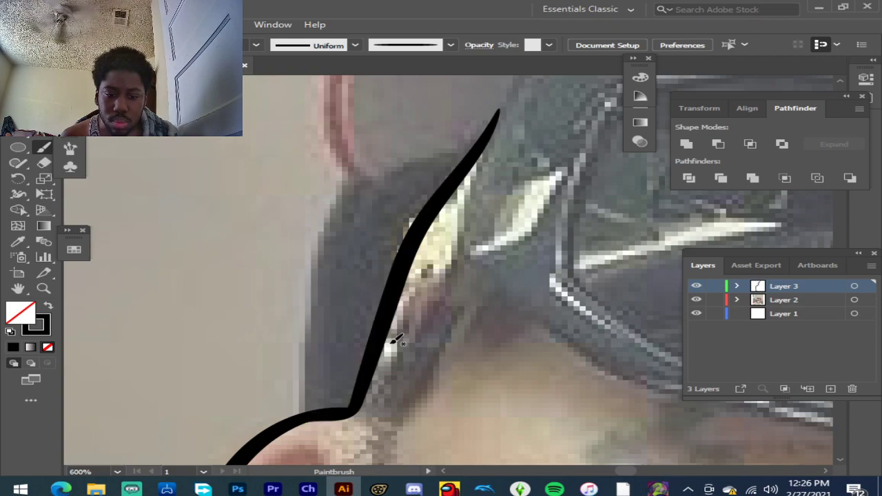
Step: Outline the dark area between the cap brim and the ear, from the sunglasses stroke around its outer edge to the ear
scroll(393, 342, down, 3)
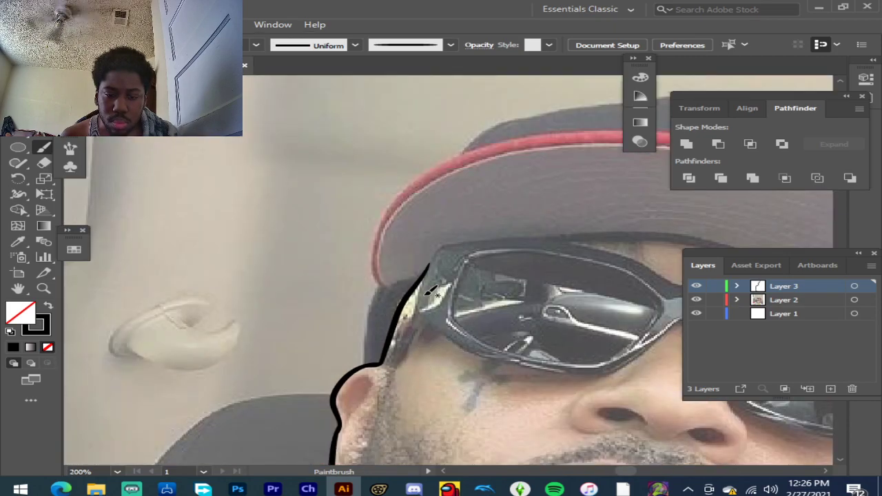
scroll(422, 275, up, 2)
scroll(359, 265, down, 4)
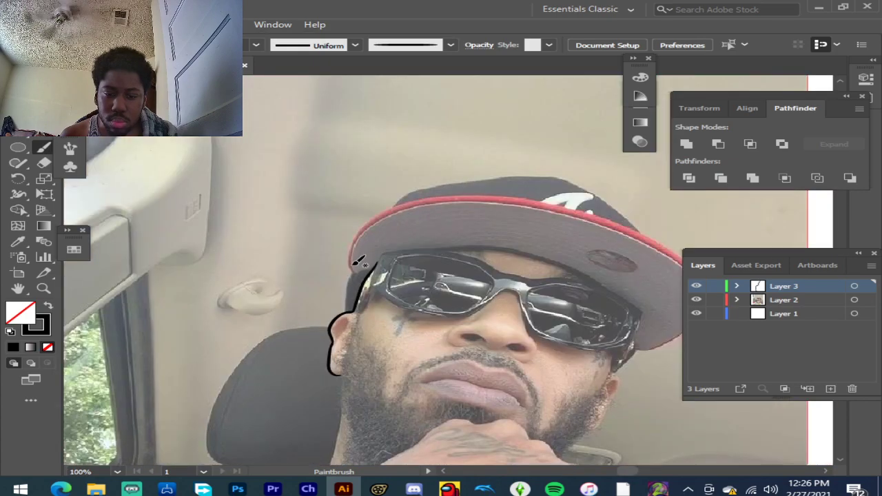
scroll(376, 321, up, 4)
scroll(399, 262, down, 1)
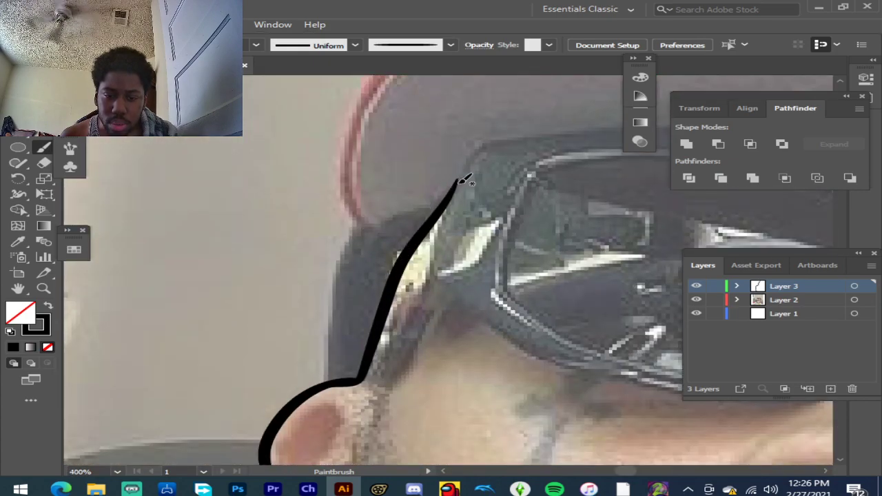
mouse_move(457, 179)
mouse_down()
mouse_move(437, 207)
mouse_move(392, 222)
mouse_move(354, 250)
mouse_move(331, 334)
mouse_up()
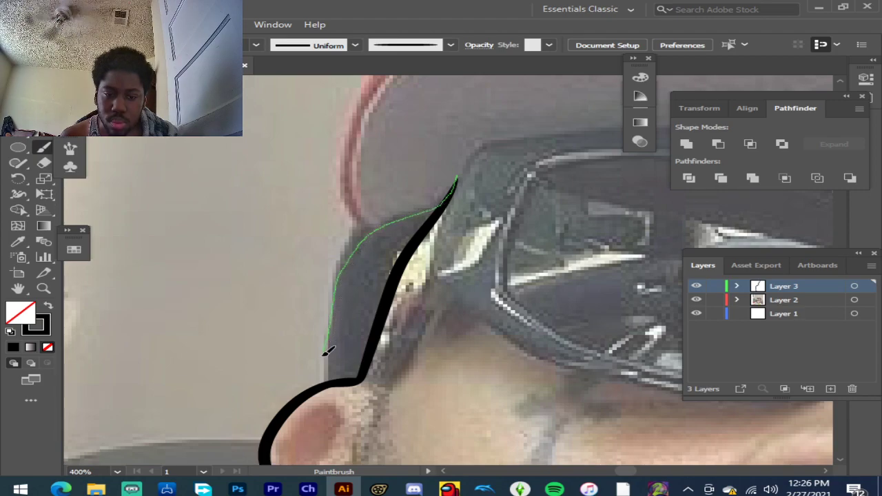
drag(336, 381, 372, 379)
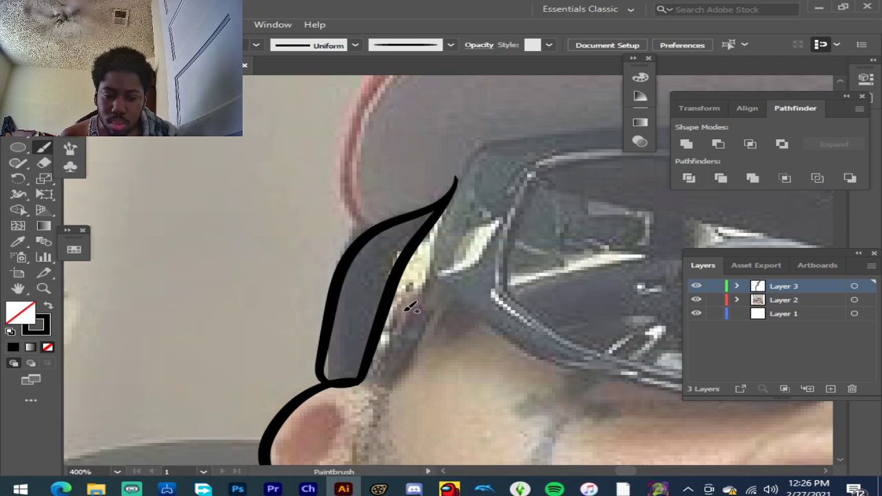
Step: Paint a curved stroke along the outer left edge of the cap brim, ending at the outline above the ear
scroll(357, 378, up, 2)
scroll(350, 367, down, 4)
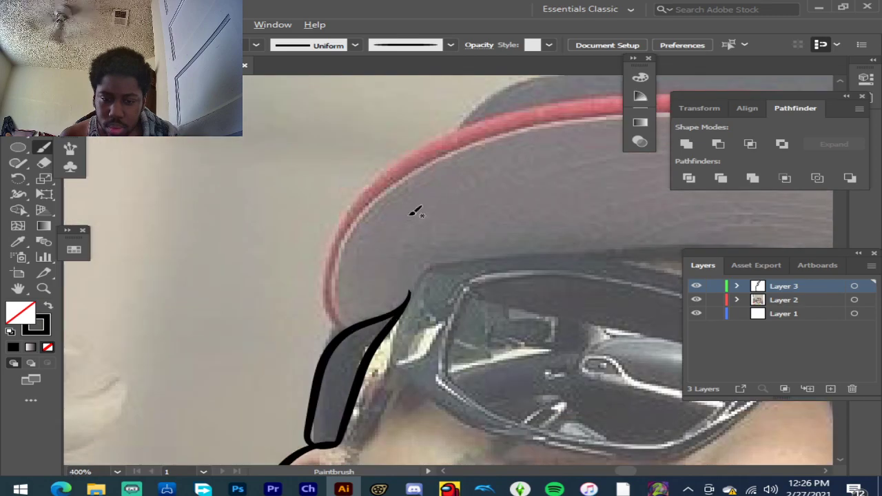
scroll(407, 213, up, 2)
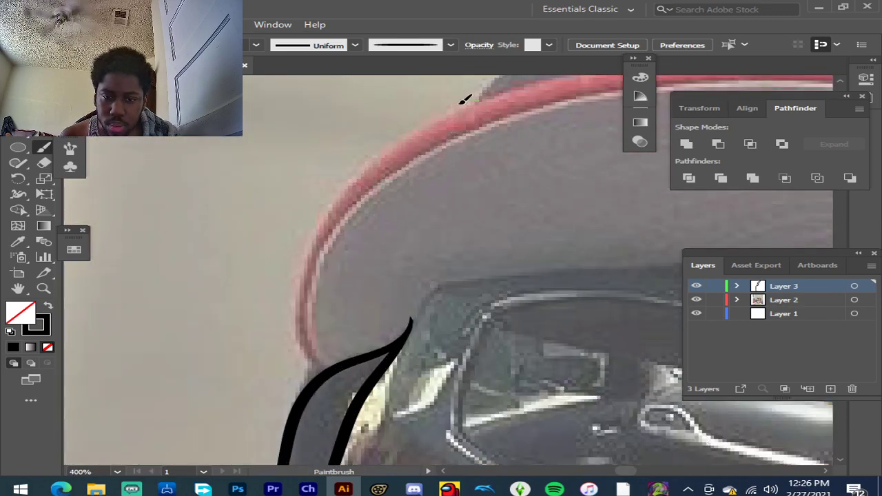
mouse_move(338, 209)
mouse_down()
mouse_move(303, 313)
mouse_move(304, 360)
mouse_move(342, 367)
mouse_up()
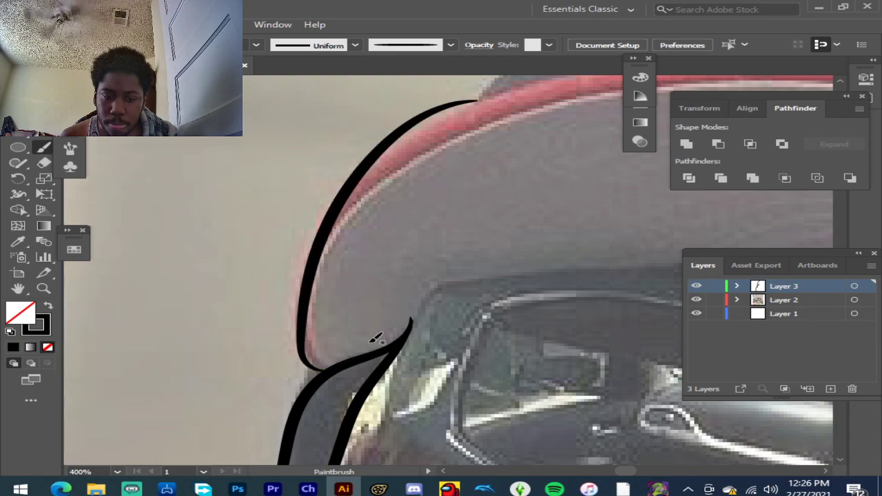
Step: Paint a stroke along the upper edge of the hand from the watch over the first knuckle below the lips
scroll(365, 336, down, 1)
scroll(351, 324, down, 3)
scroll(338, 295, down, 1)
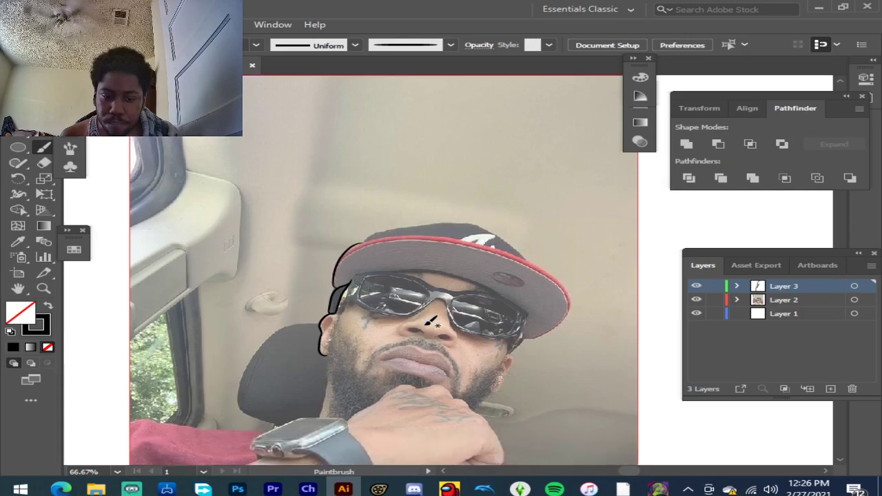
scroll(430, 309, down, 2)
scroll(427, 293, up, 3)
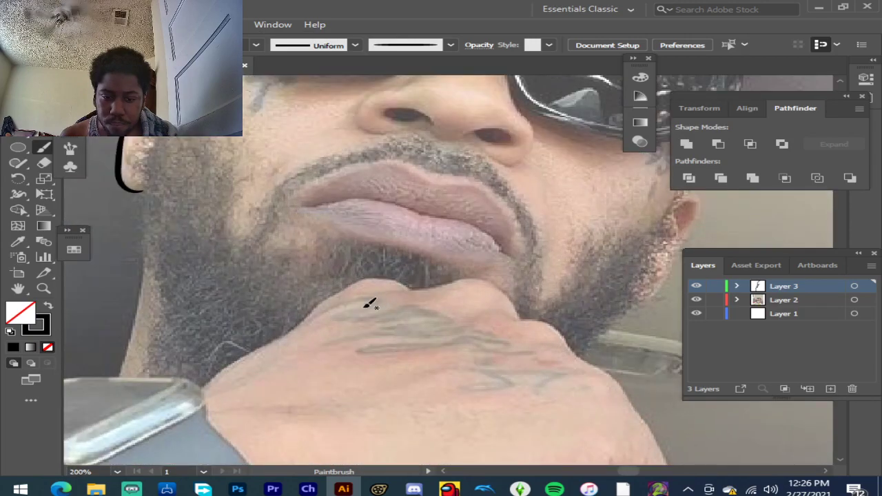
scroll(360, 309, down, 2)
scroll(363, 291, up, 2)
scroll(264, 358, up, 1)
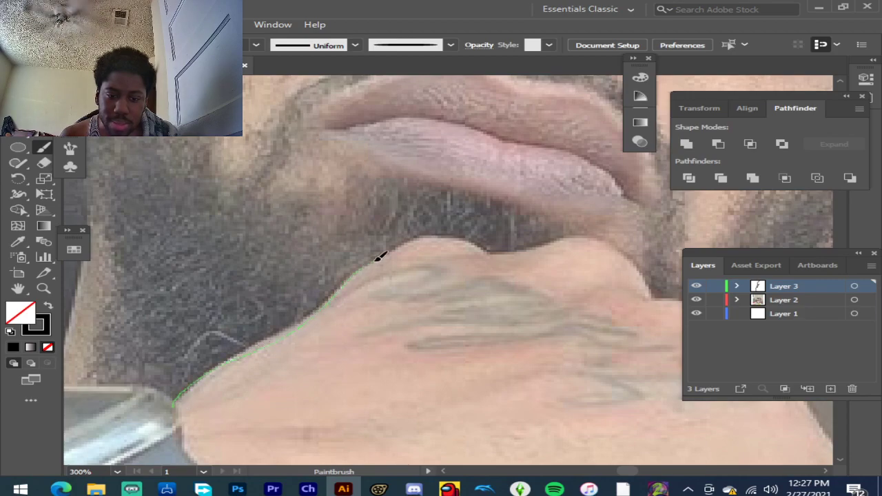
drag(497, 253, 499, 253)
Step: Continue the hand outline with an overlapping stroke from the first knuckle's dip over the second knuckle
scroll(467, 254, down, 1)
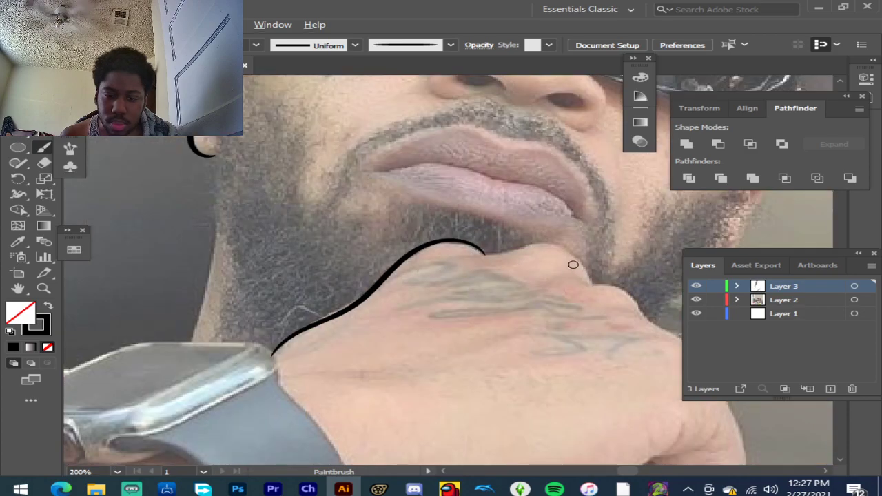
scroll(573, 265, up, 3)
mouse_move(293, 204)
mouse_down()
mouse_move(305, 223)
mouse_move(332, 229)
mouse_up()
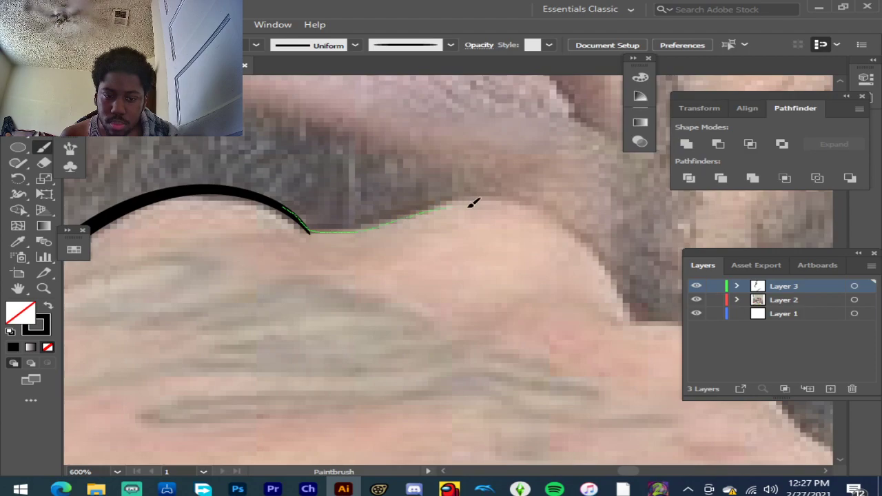
drag(604, 254, 646, 322)
scroll(451, 304, down, 2)
scroll(399, 262, up, 4)
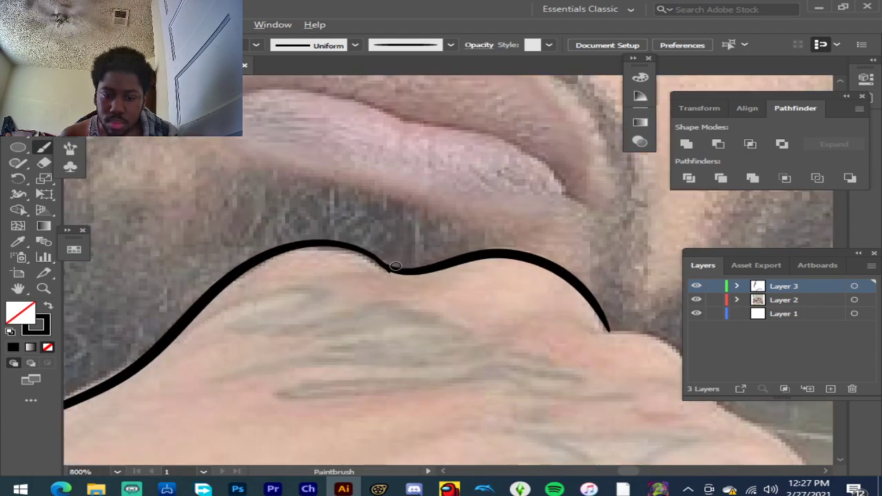
Step: Continue the hand outline with a stroke from the second knuckle over the remaining knuckles to the outer side of the hand
scroll(380, 259, down, 4)
scroll(380, 259, down, 2)
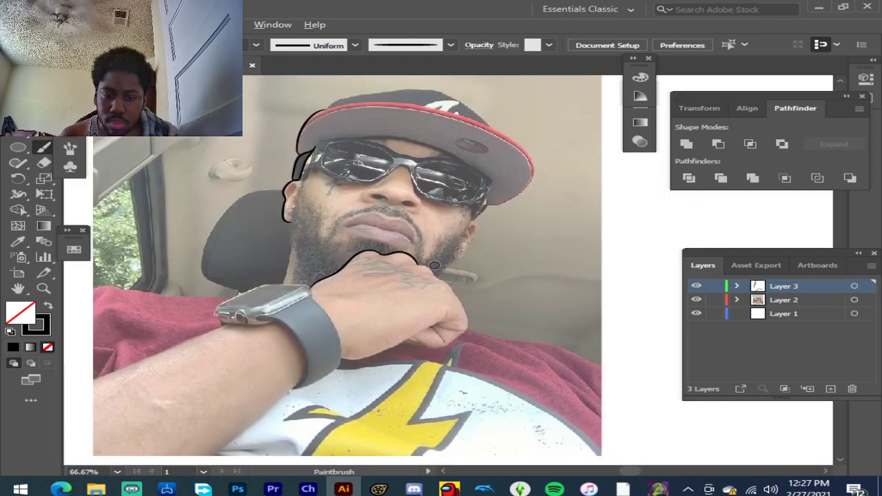
scroll(497, 297, up, 6)
mouse_move(357, 252)
mouse_down()
mouse_move(390, 276)
mouse_move(433, 289)
mouse_up()
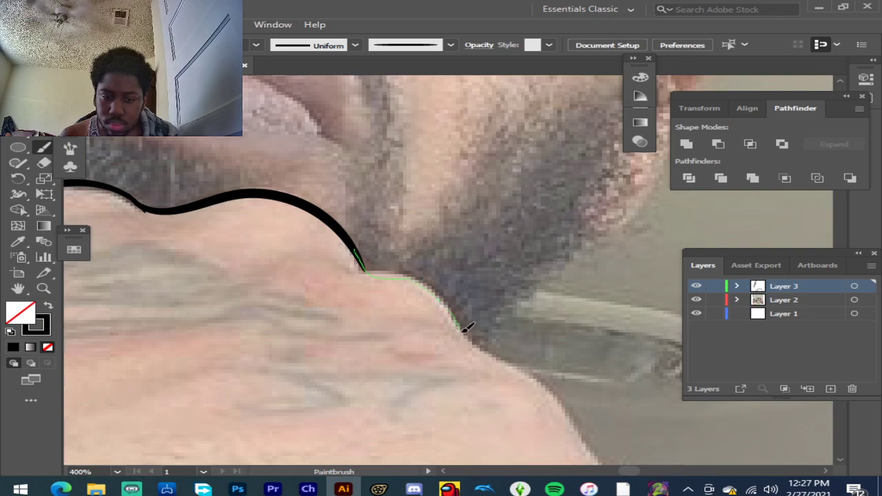
drag(493, 354, 543, 383)
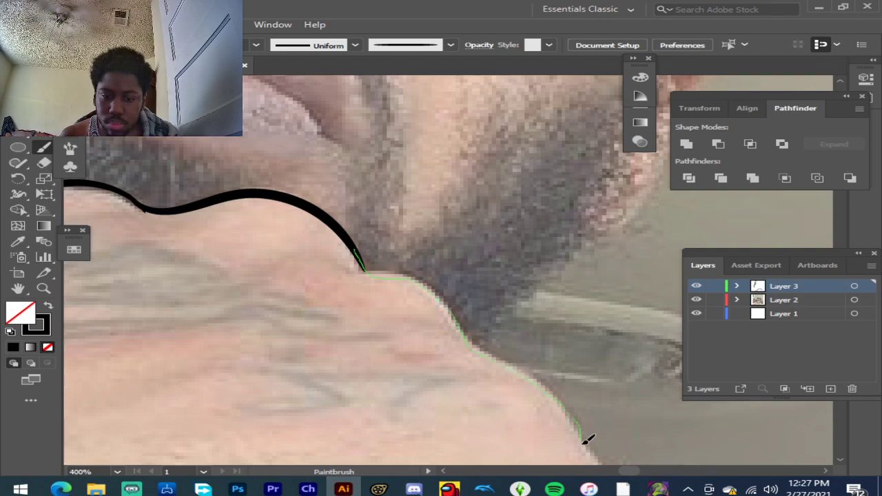
drag(586, 439, 585, 438)
scroll(508, 400, down, 3)
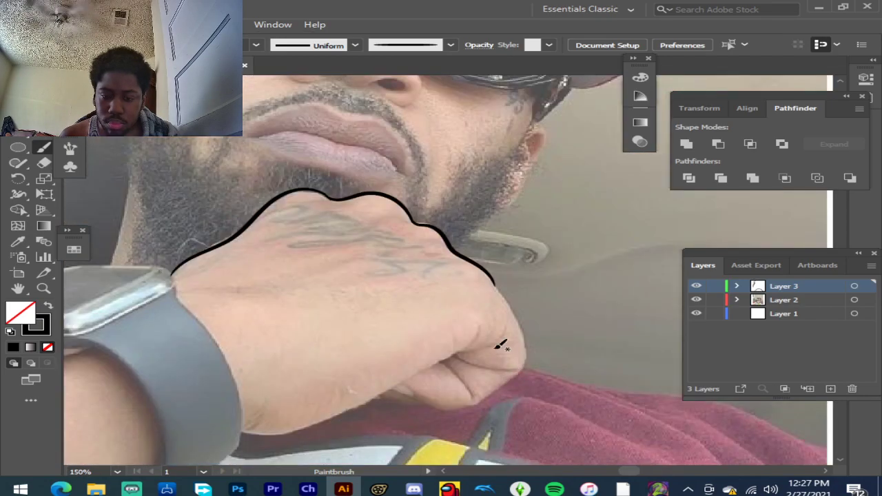
Step: Paint a stroke along the lower edge of the hand from the watch band to the fold of the curled fingers
scroll(256, 365, up, 3)
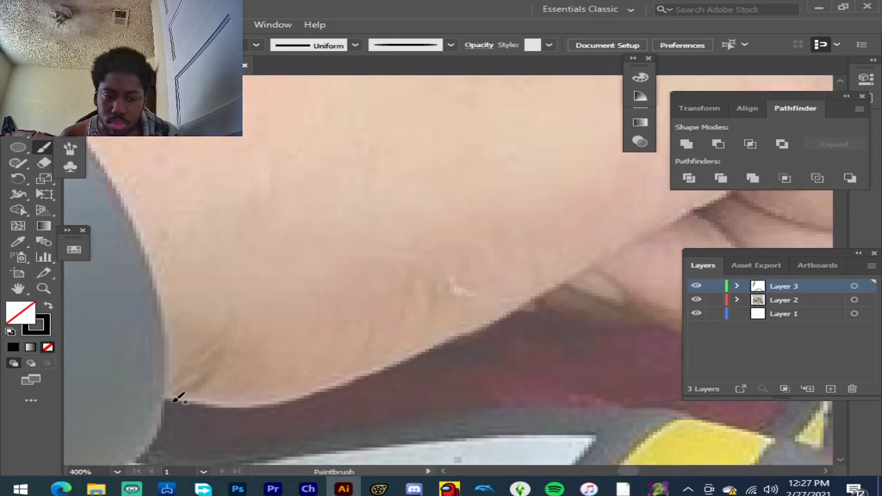
mouse_move(274, 399)
mouse_down()
mouse_move(387, 378)
mouse_move(433, 350)
mouse_up()
drag(744, 180, 743, 182)
scroll(287, 236, down, 3)
scroll(530, 203, up, 4)
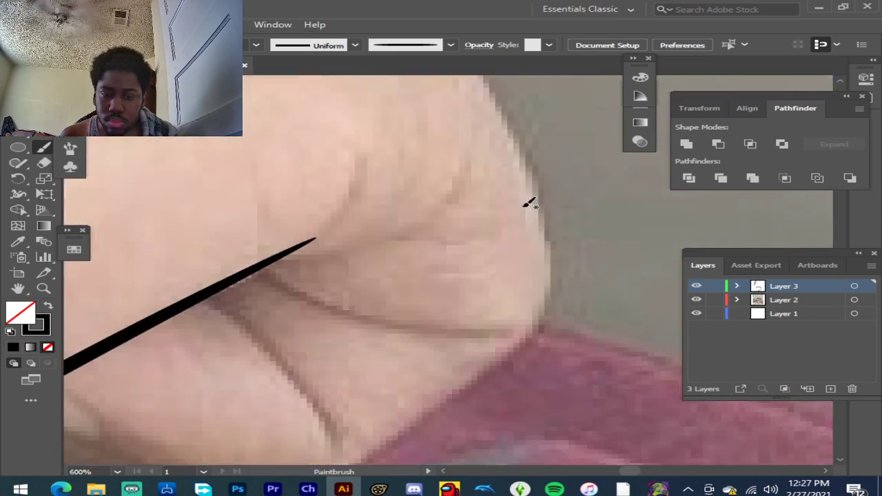
drag(255, 269, 345, 316)
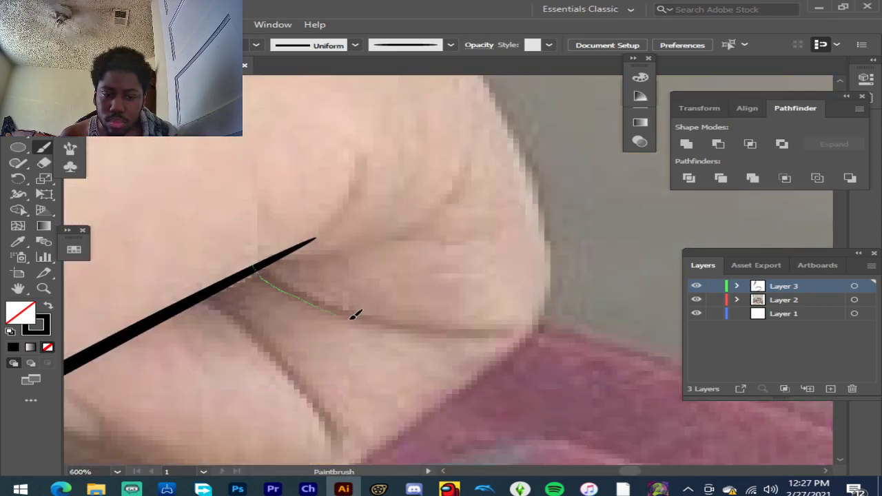
drag(476, 329, 472, 330)
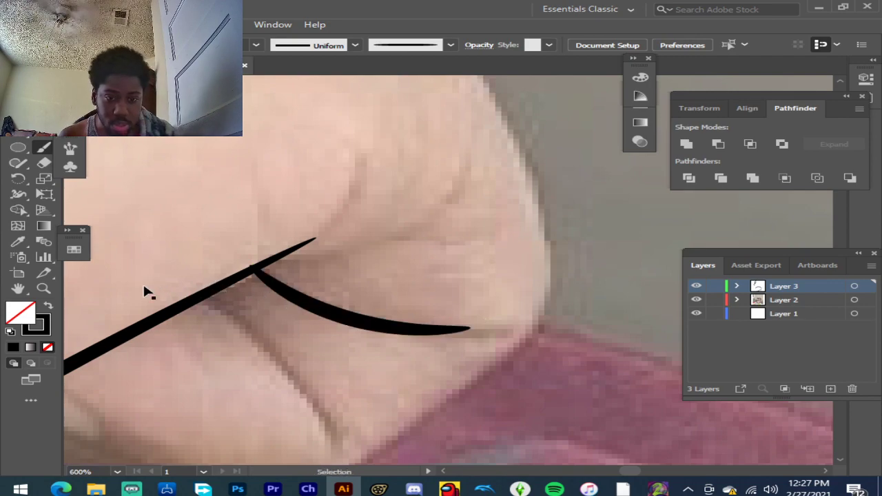
key(ctrl+z)
scroll(275, 276, down, 5)
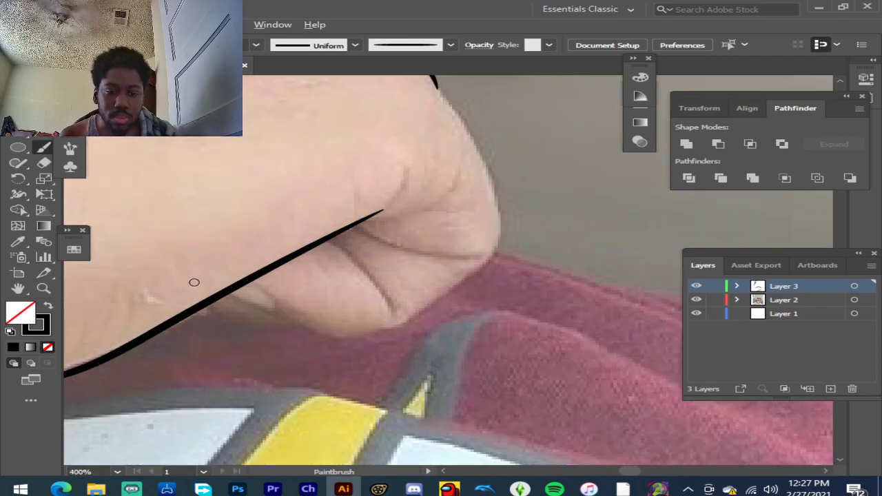
Step: Outline the underside of the curled fingers with strokes starting at the lower hand line
scroll(193, 282, up, 3)
scroll(193, 282, left, 3)
mouse_move(201, 355)
mouse_down()
mouse_move(270, 368)
mouse_move(414, 370)
mouse_up()
mouse_move(254, 308)
mouse_down()
mouse_move(369, 359)
mouse_move(488, 391)
mouse_move(542, 394)
mouse_move(598, 378)
mouse_up()
drag(688, 313, 686, 315)
scroll(356, 304, down, 2)
Step: Paint a stroke around the outer edge of the curled finger, down to the outline on the fingers' underside
scroll(638, 256, up, 3)
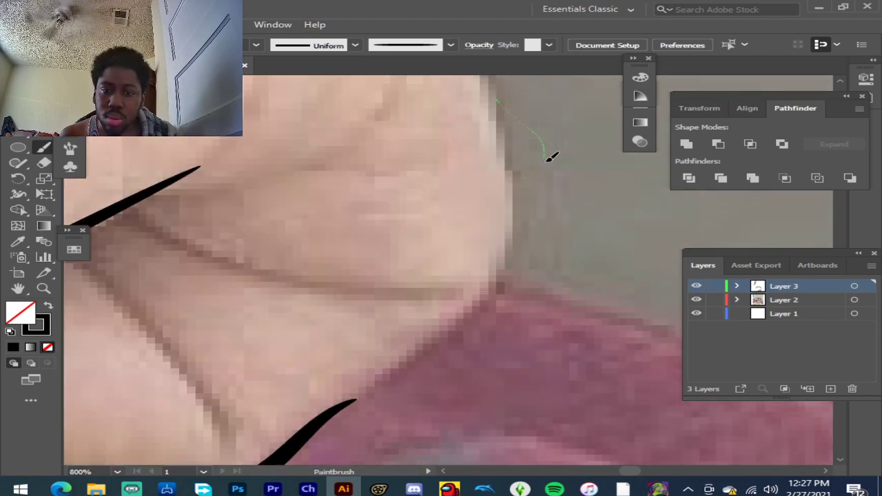
drag(551, 157, 553, 160)
key(ctrl+z)
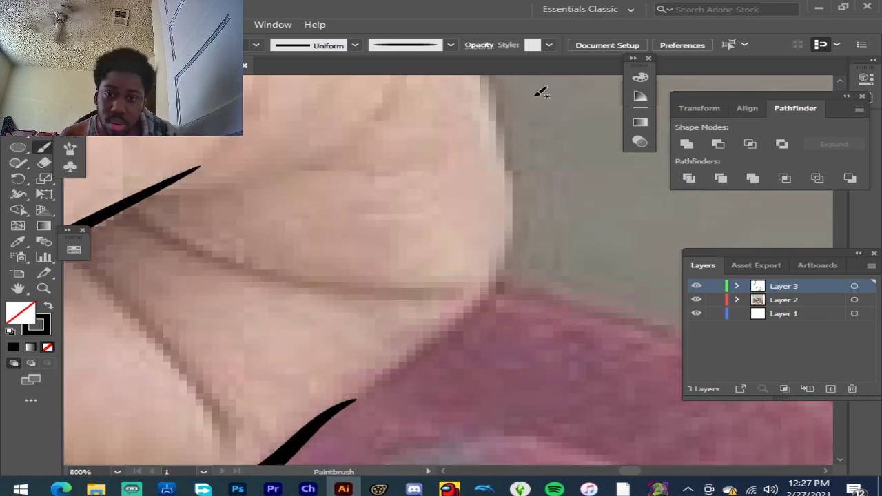
drag(499, 88, 524, 155)
mouse_move(528, 203)
mouse_down()
mouse_move(521, 268)
mouse_move(485, 331)
mouse_move(449, 362)
mouse_move(308, 433)
mouse_up()
scroll(368, 315, down, 5)
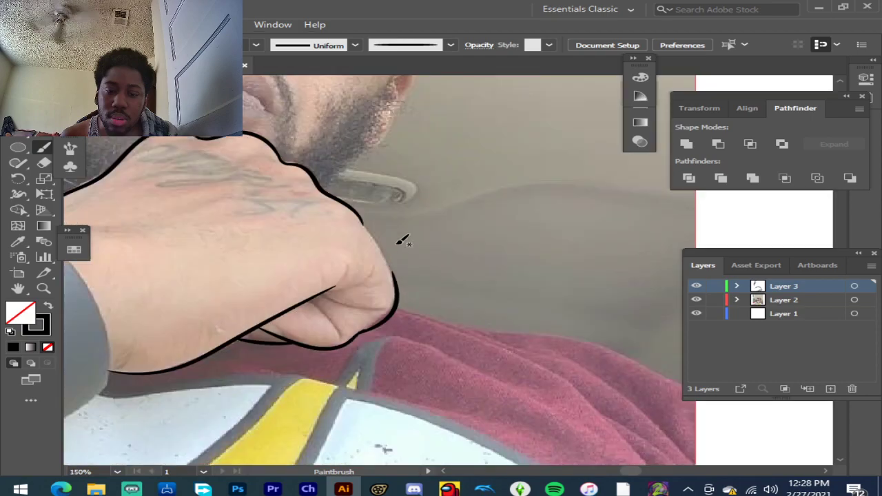
Step: Bridge the gap between the knuckle outline and the outer finger stroke, and toggle Layer 2's visibility to check the line work
scroll(414, 276, up, 5)
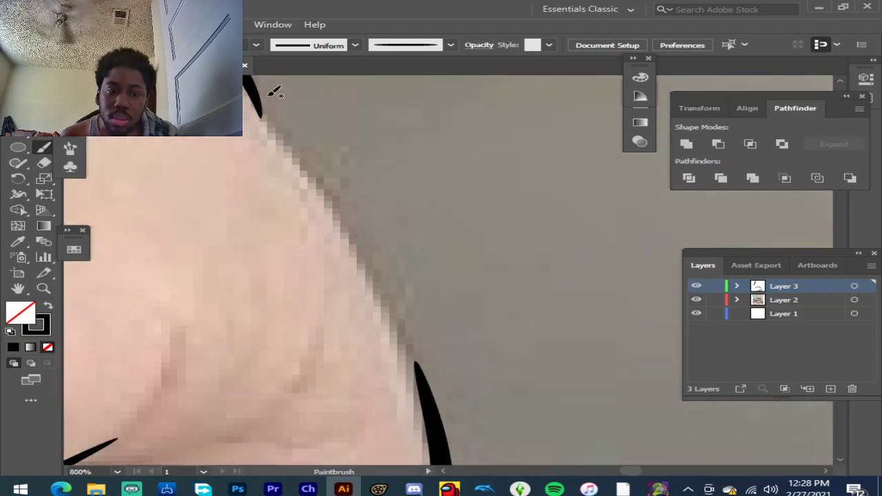
drag(250, 80, 285, 151)
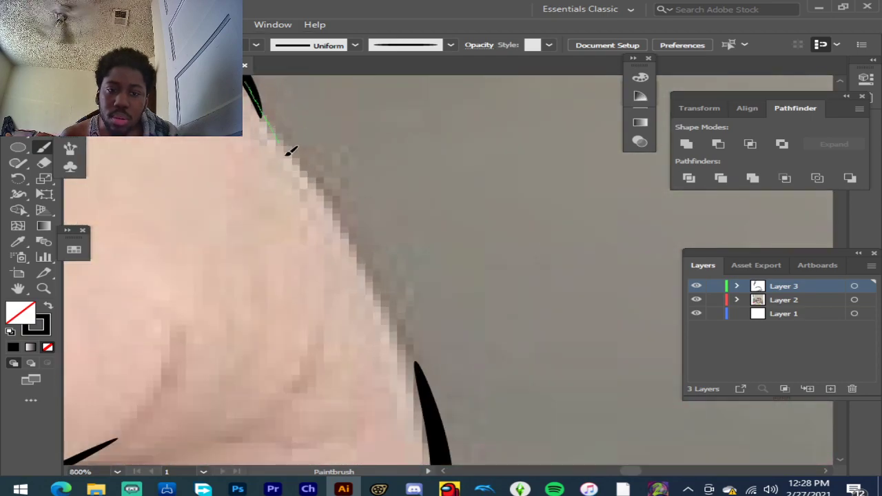
mouse_move(410, 335)
mouse_down()
mouse_move(419, 398)
mouse_move(445, 395)
mouse_up()
scroll(414, 332, down, 7)
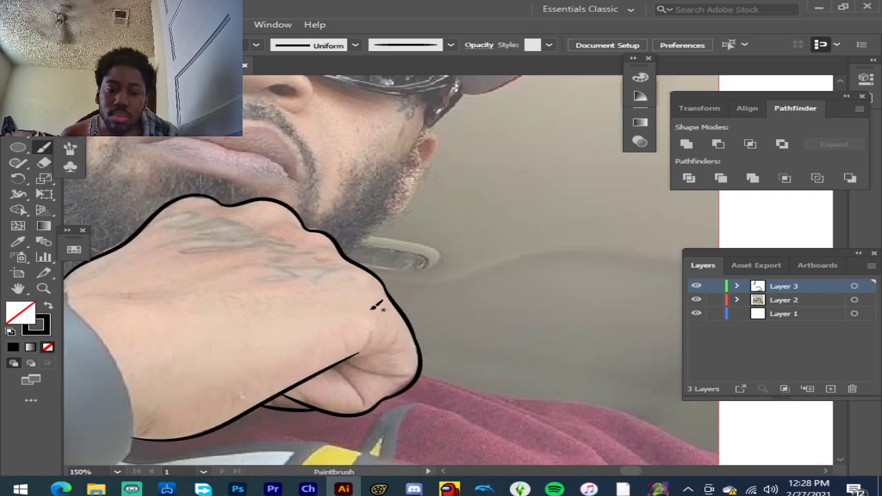
click(697, 301)
click(697, 301)
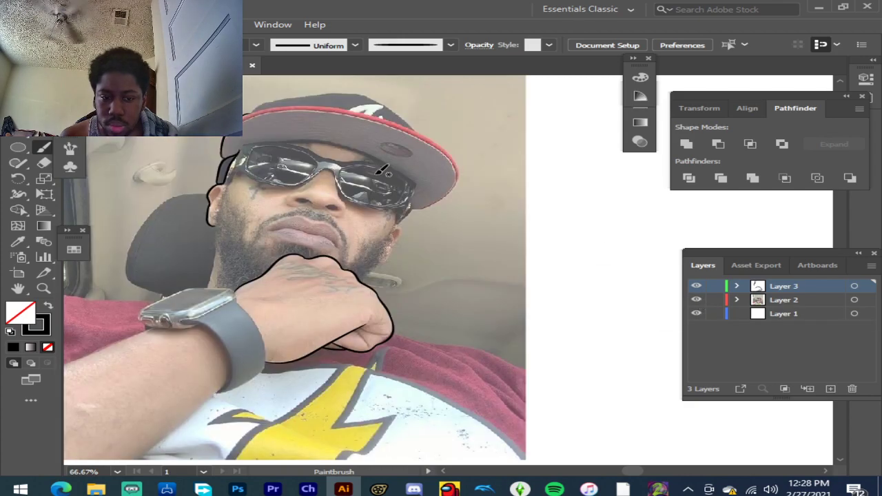
Step: Outline the ear below the sunglasses on the far side of the face, from its upper tip around to the lobe
scroll(391, 236, up, 6)
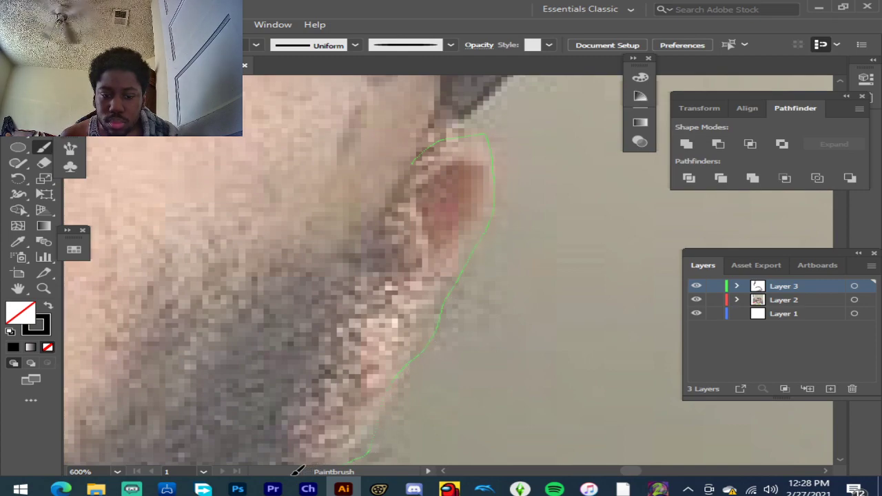
scroll(358, 364, down, 2)
scroll(435, 211, up, 1)
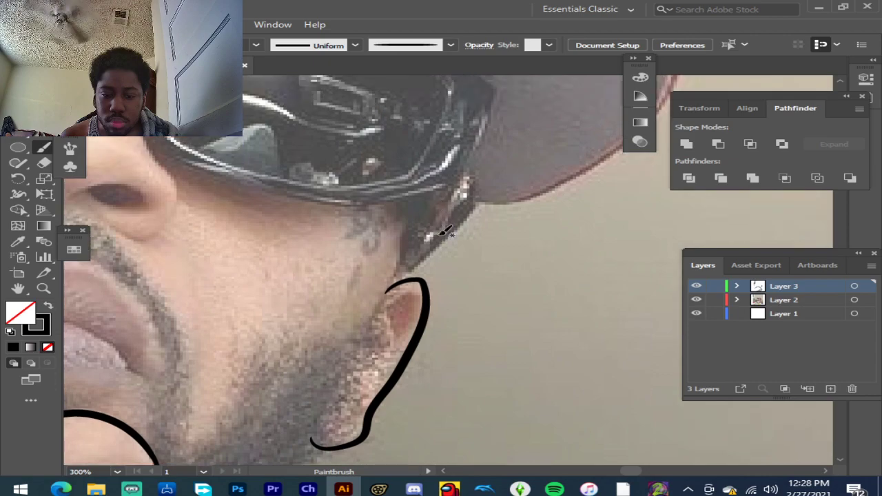
scroll(420, 284, down, 3)
Step: Paint a stroke along the outer edge of the sunglasses arm from the top of that ear up to the cap brim
scroll(420, 284, up, 1)
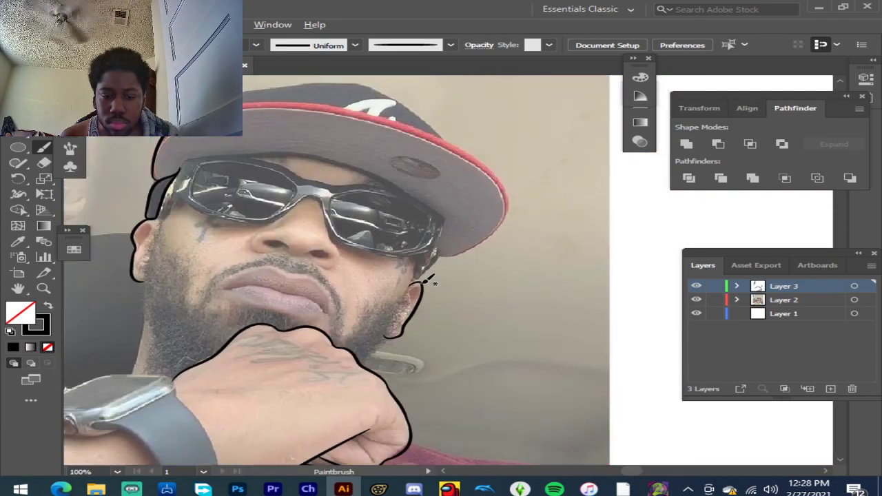
scroll(429, 263, up, 3)
scroll(376, 348, up, 1)
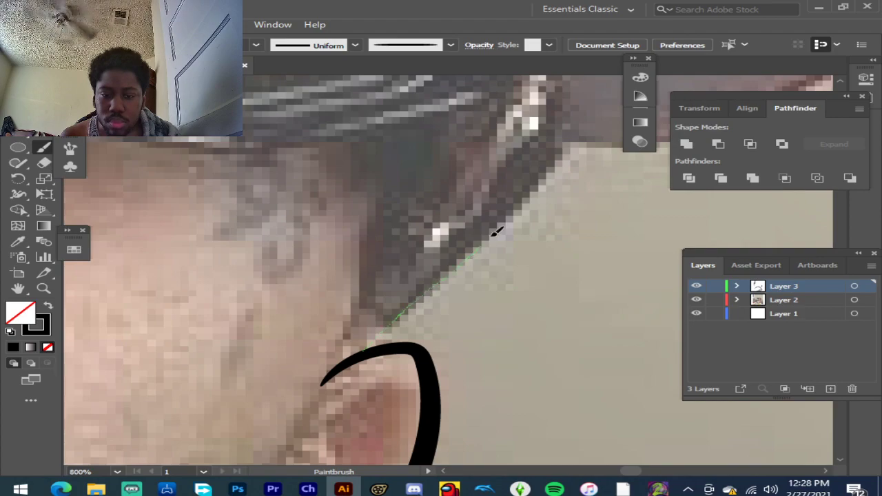
mouse_move(555, 176)
mouse_down()
mouse_move(569, 153)
mouse_move(571, 104)
mouse_up()
scroll(507, 197, down, 2)
Step: Fill the gap where the sunglasses arm stroke meets the top of the ear outline with short overlapping strokes
scroll(446, 240, up, 7)
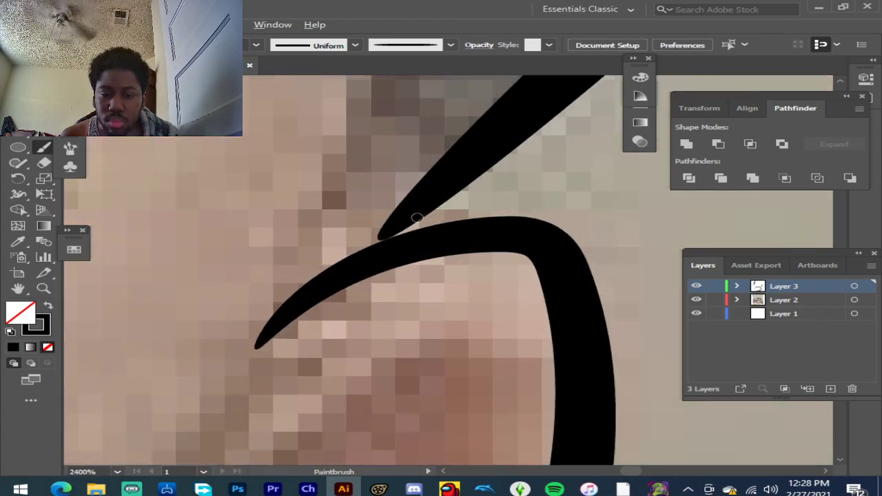
scroll(417, 218, up, 2)
mouse_move(458, 146)
mouse_down()
mouse_move(399, 222)
mouse_move(245, 360)
mouse_up()
mouse_move(349, 295)
mouse_down()
mouse_move(489, 264)
mouse_move(603, 261)
mouse_move(668, 291)
mouse_move(684, 364)
mouse_up()
scroll(606, 323, down, 3)
scroll(562, 331, up, 2)
mouse_move(501, 321)
mouse_down()
mouse_move(363, 381)
mouse_move(334, 419)
mouse_move(353, 429)
mouse_up()
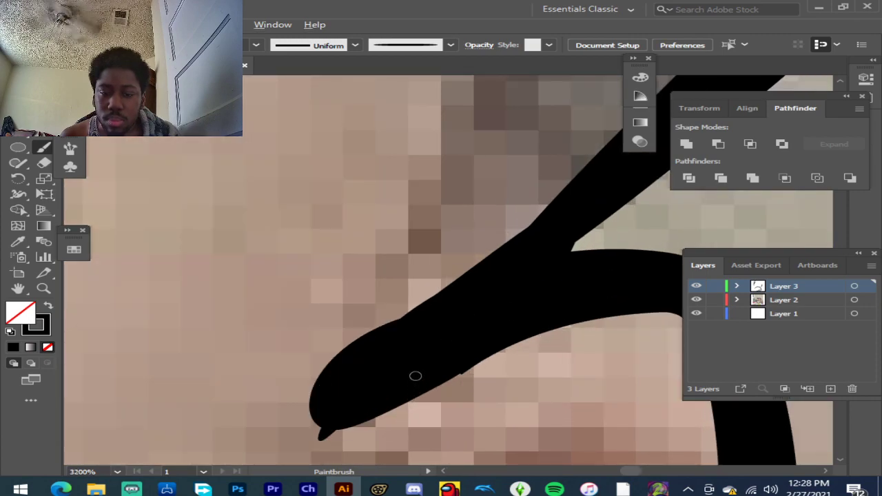
scroll(416, 377, down, 5)
scroll(518, 372, down, 1)
scroll(523, 343, down, 3)
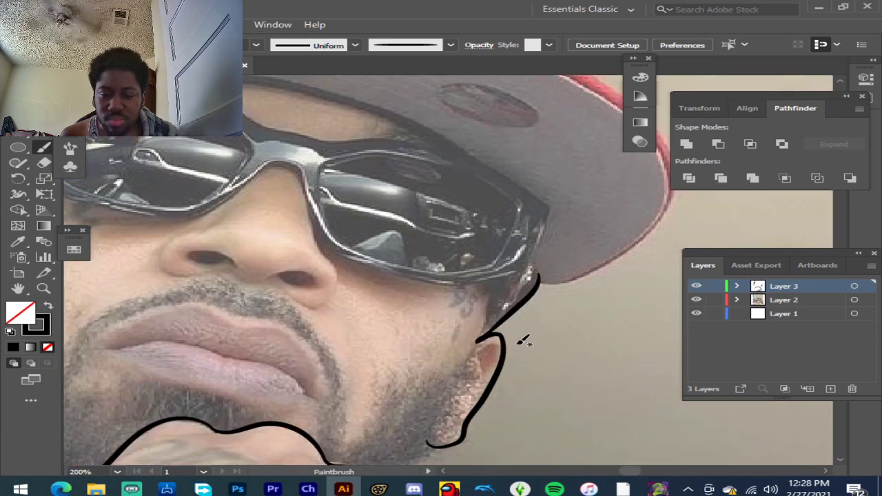
Step: Paint a stroke from the outer corner of the sunglasses frame down into the arm outline beside the cap brim
scroll(616, 225, up, 2)
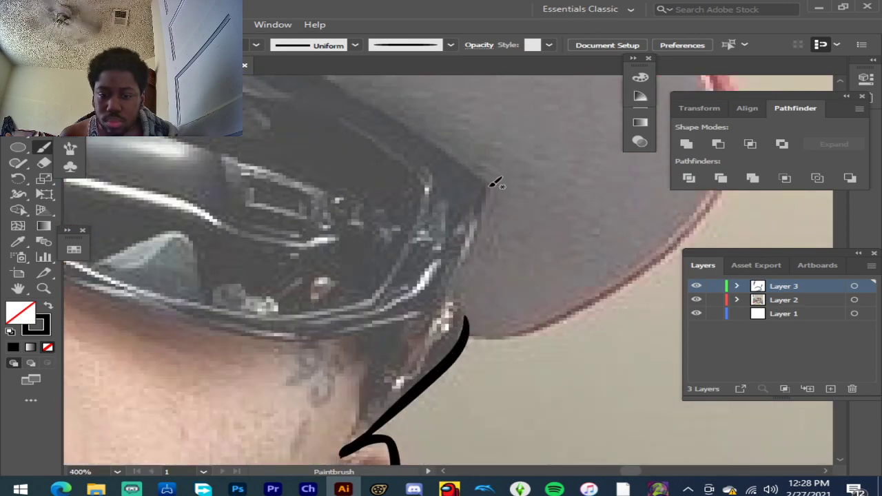
drag(494, 184, 455, 287)
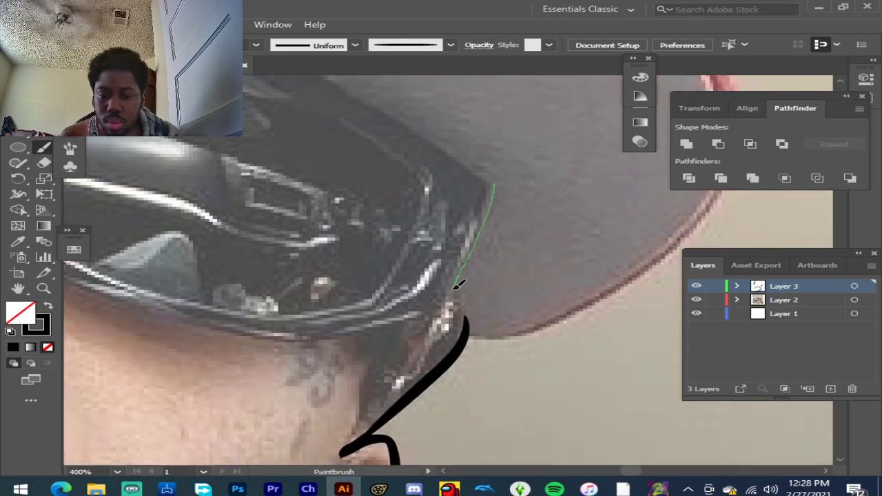
drag(469, 341, 415, 396)
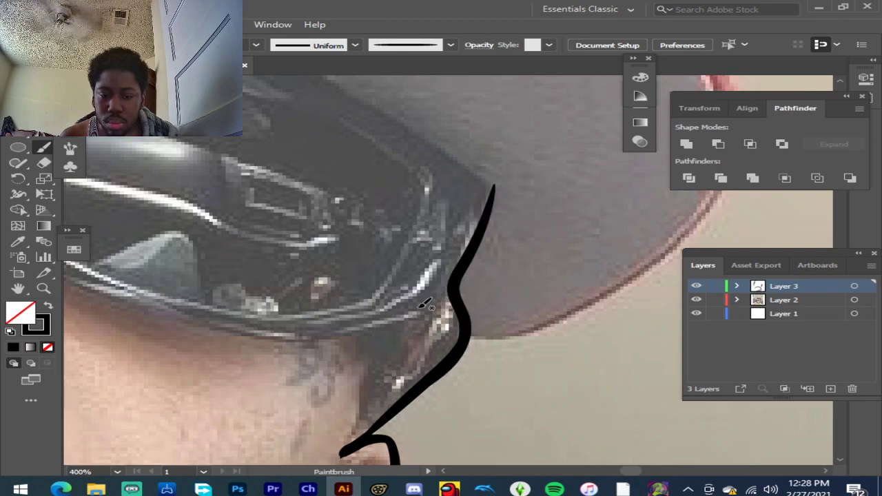
Step: Paint a curved stroke along the lower edge of the sunglasses lens frame from near the nose toward the arm
drag(101, 296, 255, 340)
drag(309, 338, 426, 324)
scroll(418, 324, down, 3)
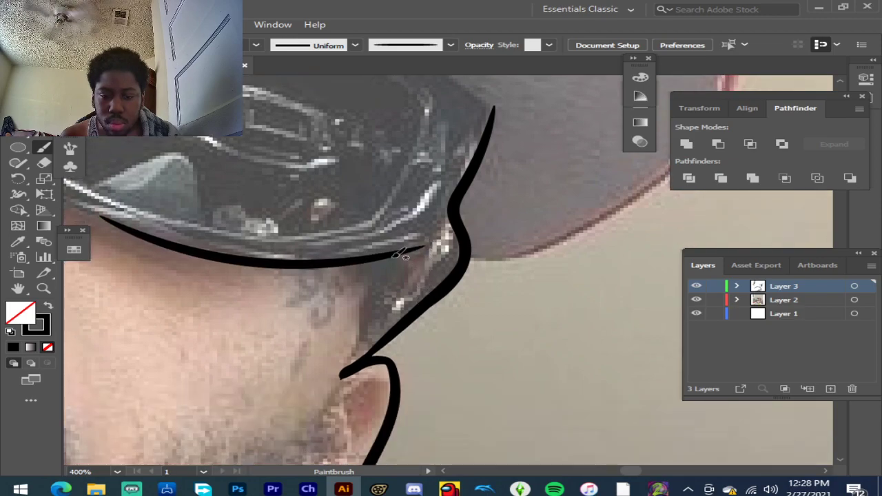
Step: Outline the inner edge of the sunglasses arm from the lower frame line to the ear, overlapping another stroke along it
mouse_move(384, 257)
mouse_down()
mouse_move(360, 342)
mouse_move(329, 383)
mouse_up()
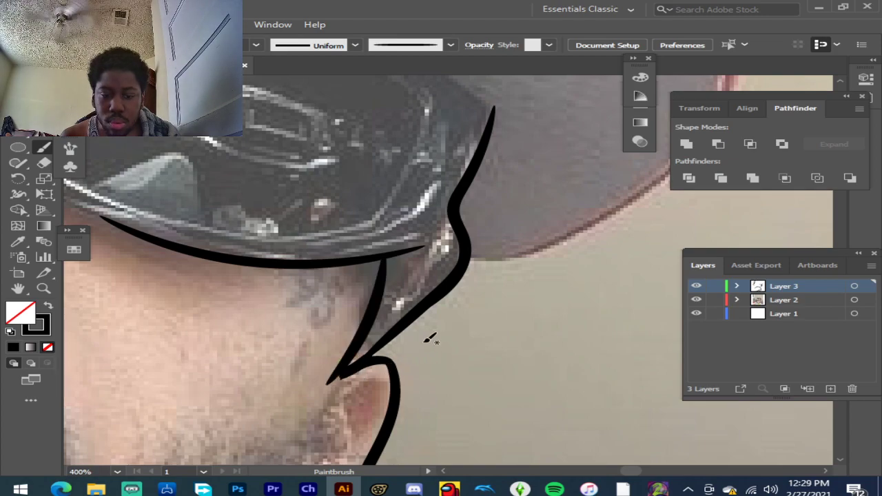
scroll(338, 376, up, 5)
scroll(351, 367, down, 5)
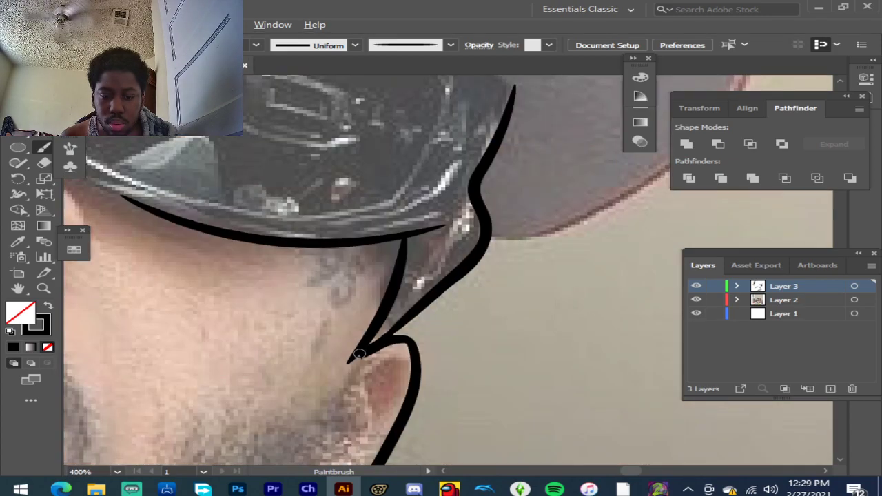
mouse_move(397, 281)
mouse_down()
mouse_move(366, 349)
mouse_move(416, 338)
mouse_up()
scroll(412, 333, down, 4)
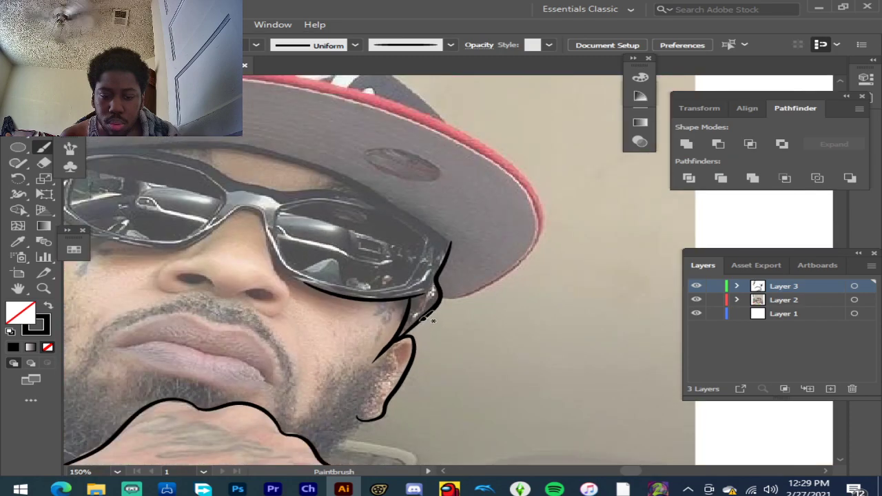
Step: Outline the upper edge of the sunglasses frame from above the bridge to the outer corner, and thicken the line at that corner
scroll(427, 302, up, 2)
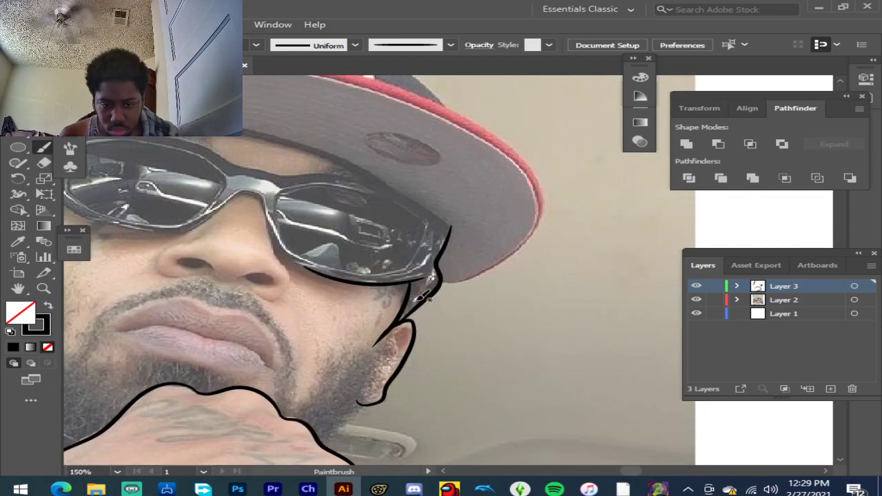
scroll(383, 153, up, 2)
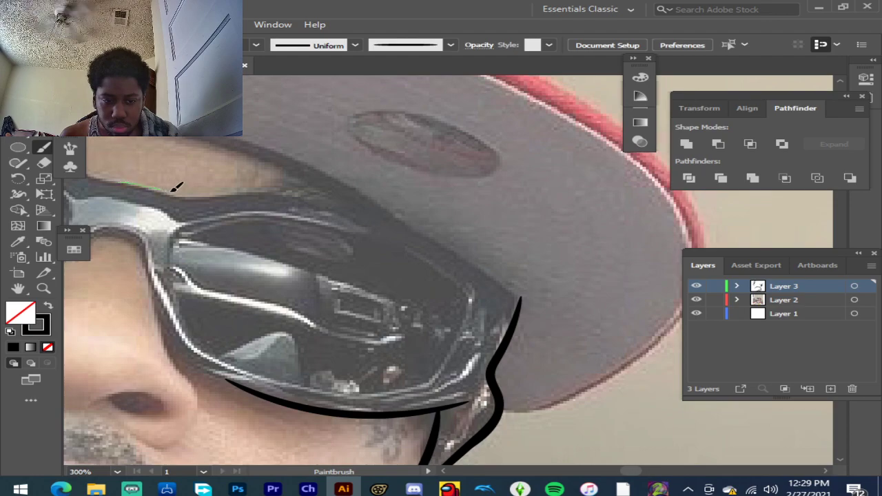
mouse_move(259, 187)
mouse_down()
mouse_move(312, 189)
mouse_move(409, 220)
mouse_up()
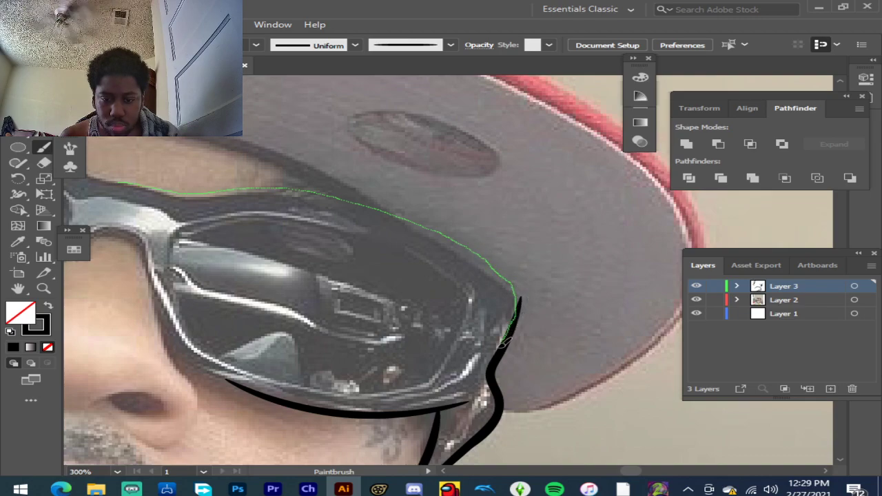
drag(506, 343, 518, 339)
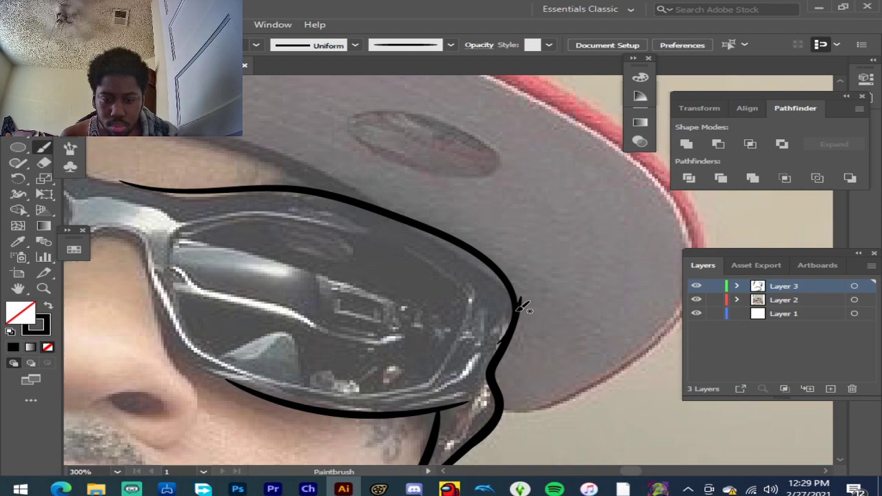
drag(508, 269, 508, 271)
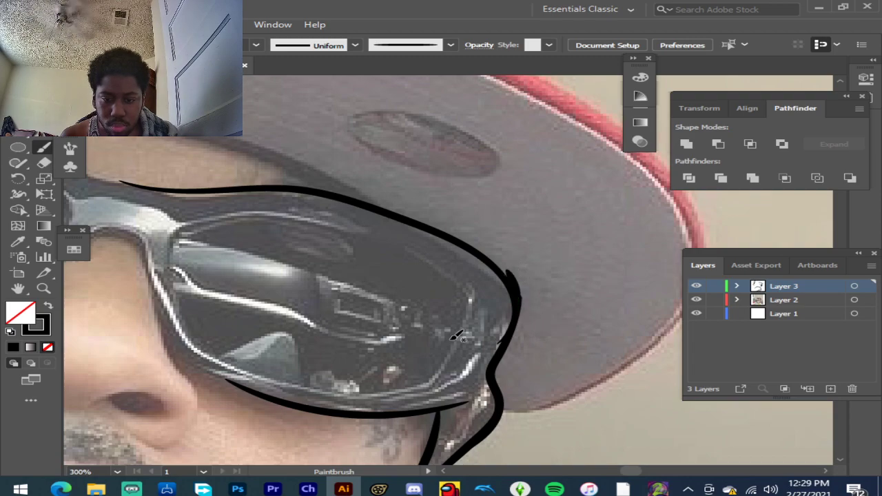
Step: Paint a short extra stroke over the sunglasses frame's upper outer corner to smooth the join between the outlines
scroll(430, 304, down, 2)
scroll(455, 280, up, 3)
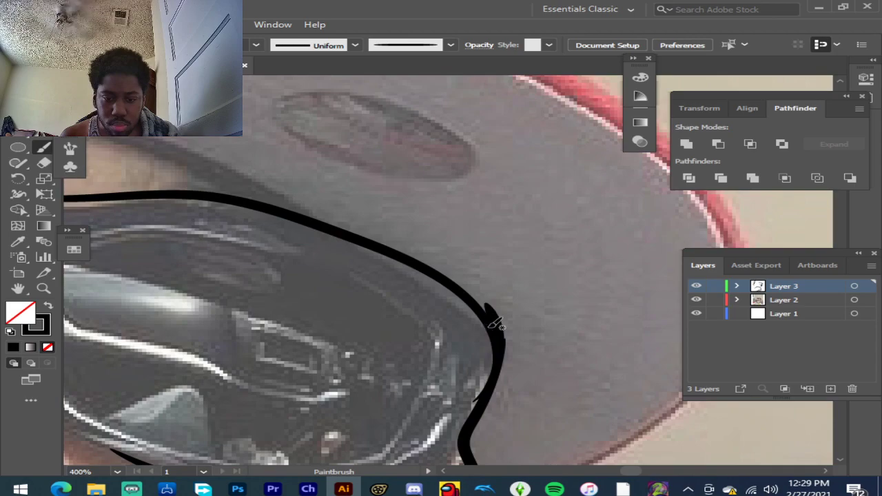
mouse_move(495, 333)
mouse_down()
mouse_move(467, 288)
mouse_move(425, 264)
mouse_up()
Step: Paint a curved stroke along the underside of the cap brim, across the forehead to the sunglasses' upper frame line
scroll(473, 299, down, 5)
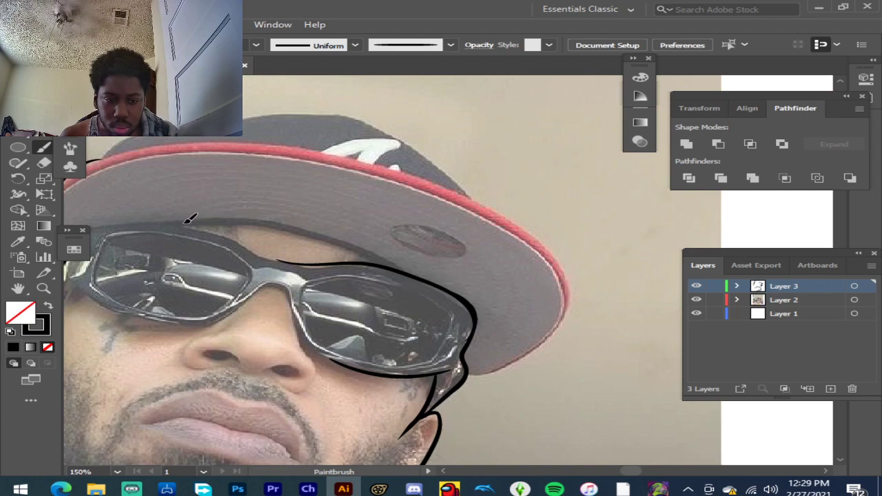
mouse_move(233, 221)
mouse_down()
mouse_move(289, 228)
mouse_move(389, 260)
mouse_up()
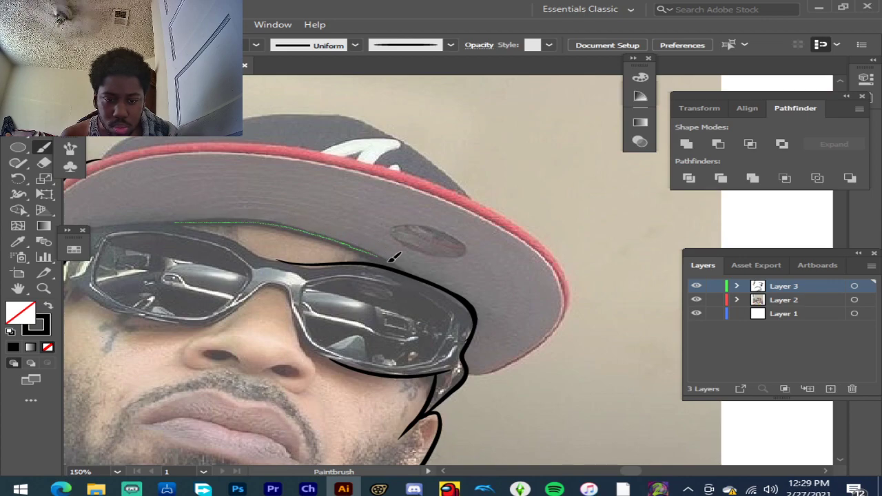
drag(436, 279, 437, 281)
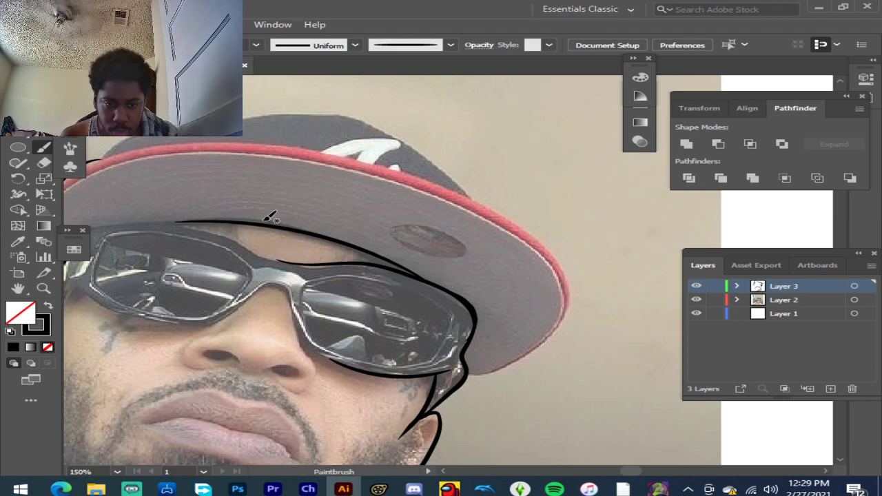
Step: Hide the photo on Layer 2 to check the line art alone, and show it again
key(ctrl+minus)
key(ctrl+minus)
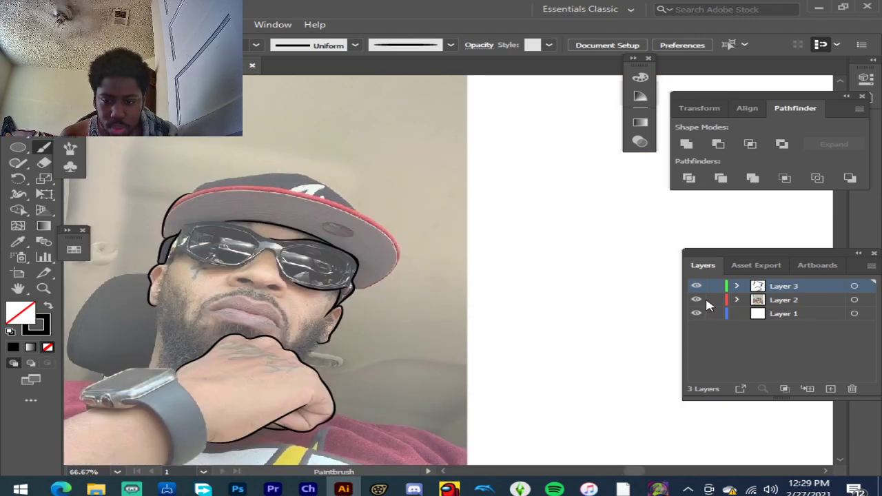
click(697, 301)
click(697, 300)
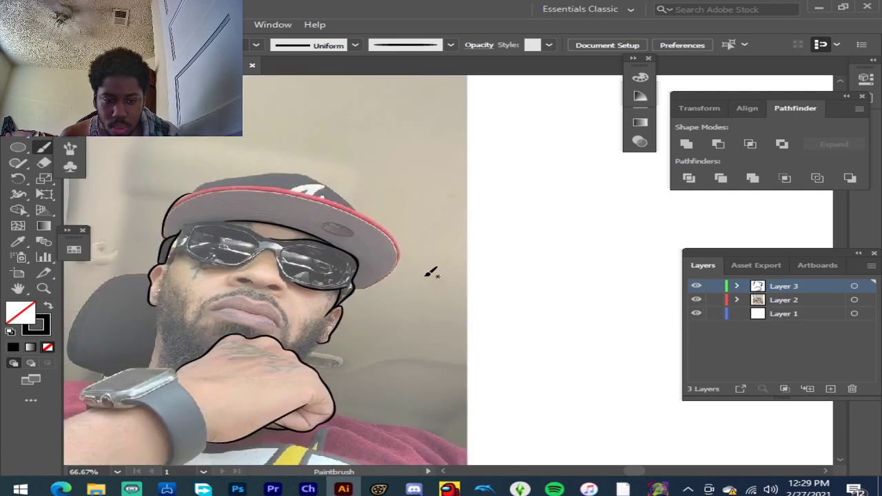
Step: Outline the brim's rounded outer end from the sunglasses arm, around the curve and up along the red trim
scroll(407, 255, up, 4)
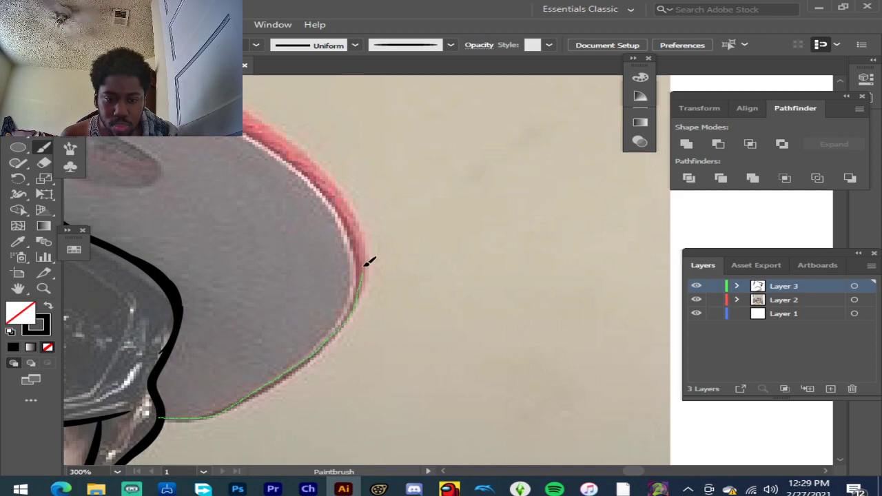
drag(247, 113, 245, 111)
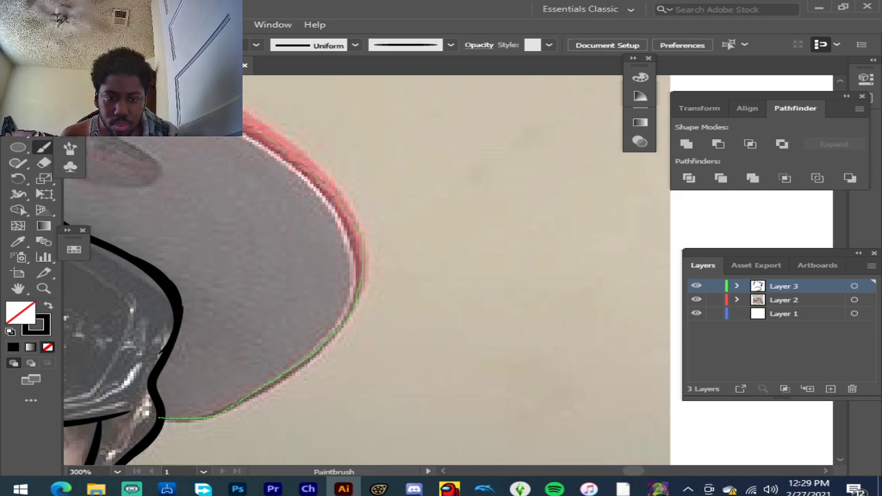
scroll(376, 190, down, 5)
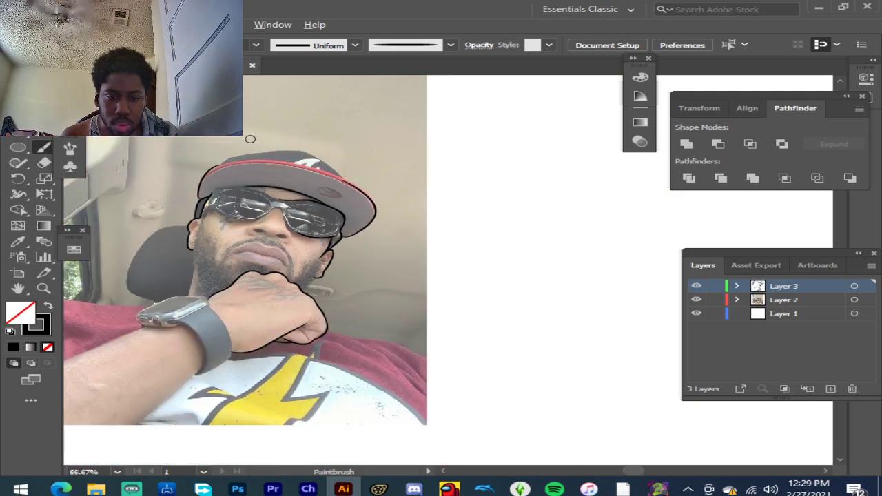
Step: Paint a long stroke along the upper edge of the red brim trim, from the existing side outline past the white logo
scroll(207, 180, up, 5)
drag(121, 214, 139, 210)
mouse_move(195, 190)
mouse_down()
mouse_move(292, 173)
mouse_move(435, 178)
mouse_move(641, 207)
mouse_move(734, 236)
mouse_up()
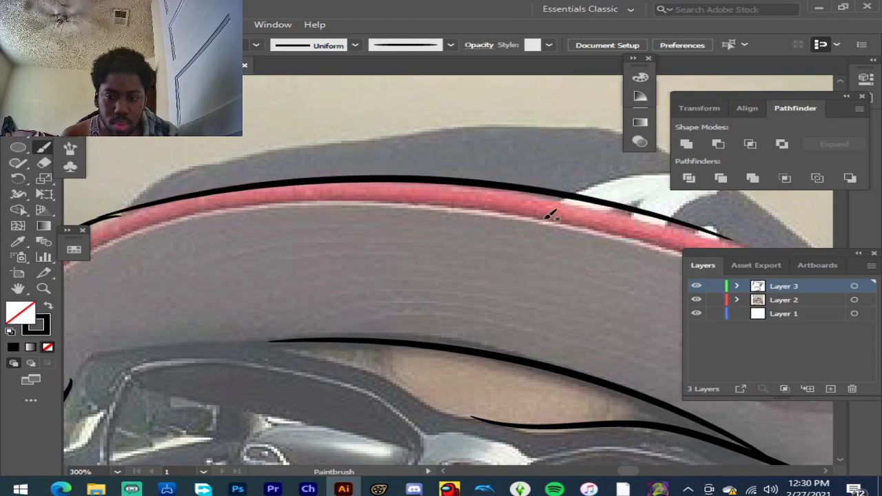
scroll(550, 213, down, 3)
scroll(635, 233, up, 3)
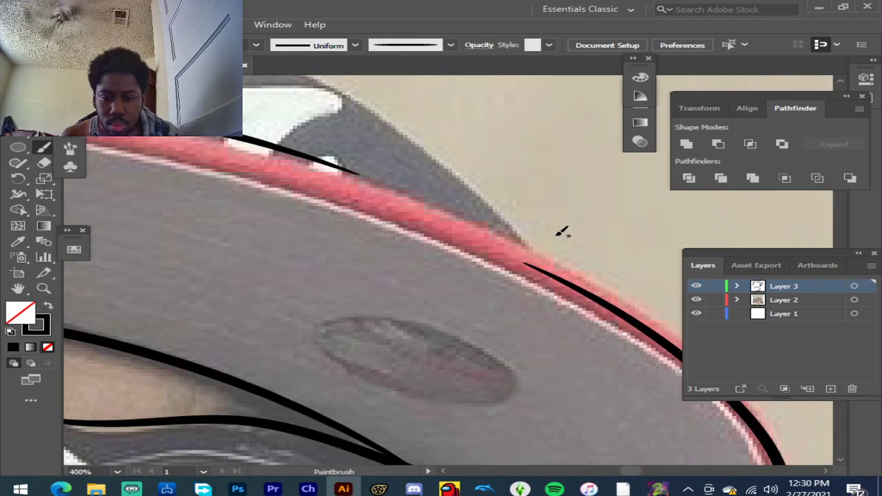
drag(294, 146, 400, 176)
key(ctrl+z)
drag(282, 145, 322, 152)
drag(373, 162, 376, 167)
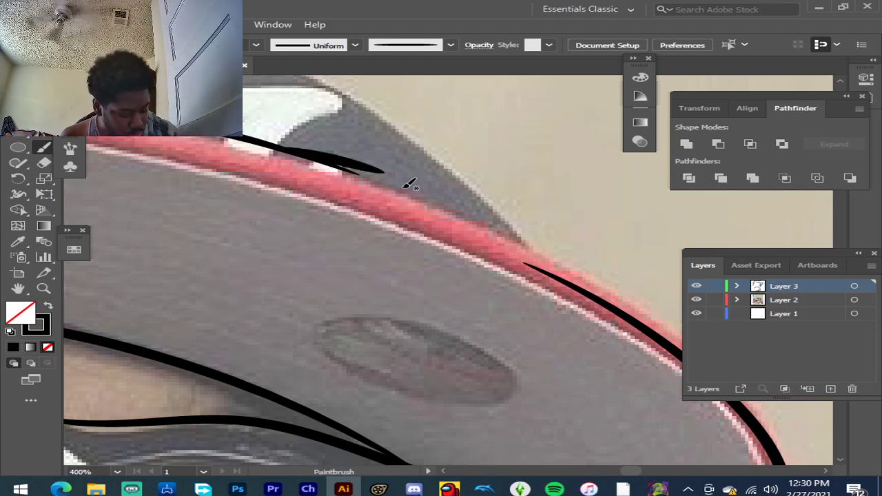
Step: Extend the brim's upper outline with a stroke from beside the white logo along the red trim toward the rounded end
drag(307, 160, 336, 160)
drag(445, 197, 516, 234)
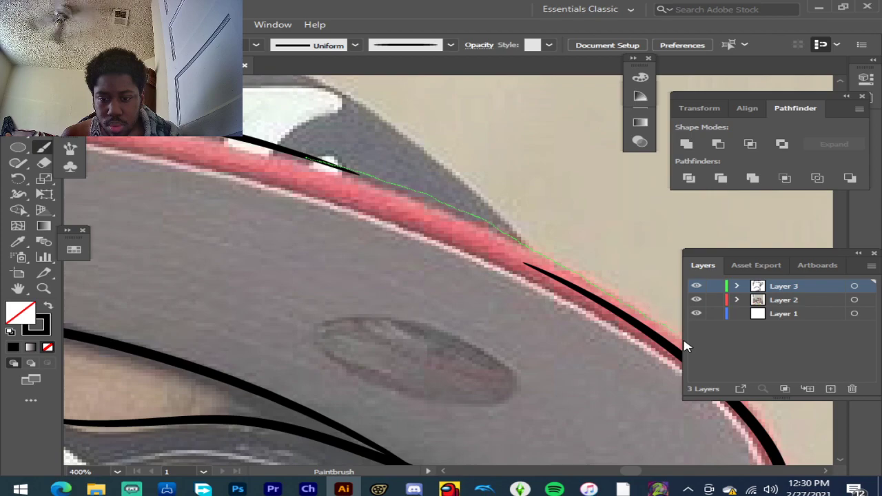
drag(725, 373, 724, 385)
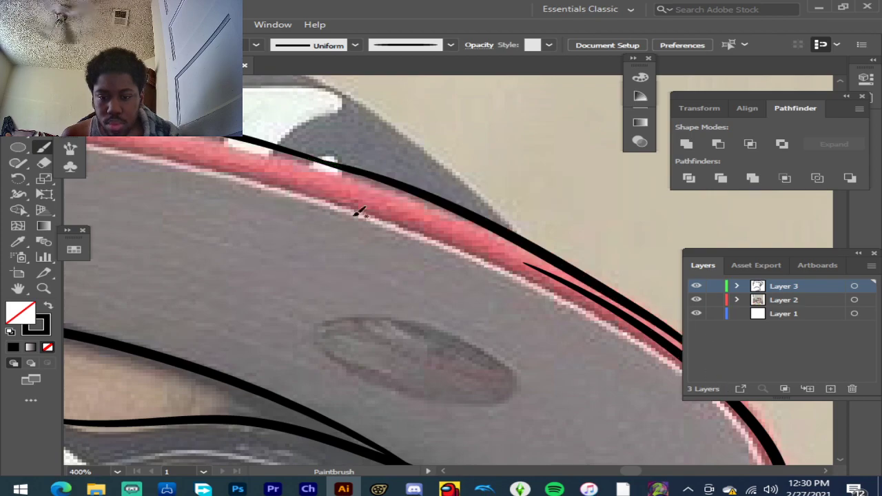
Step: Paint a stroke joining the brim's upper outline to the thick outline around its rounded outer end
scroll(343, 203, down, 5)
scroll(444, 273, up, 8)
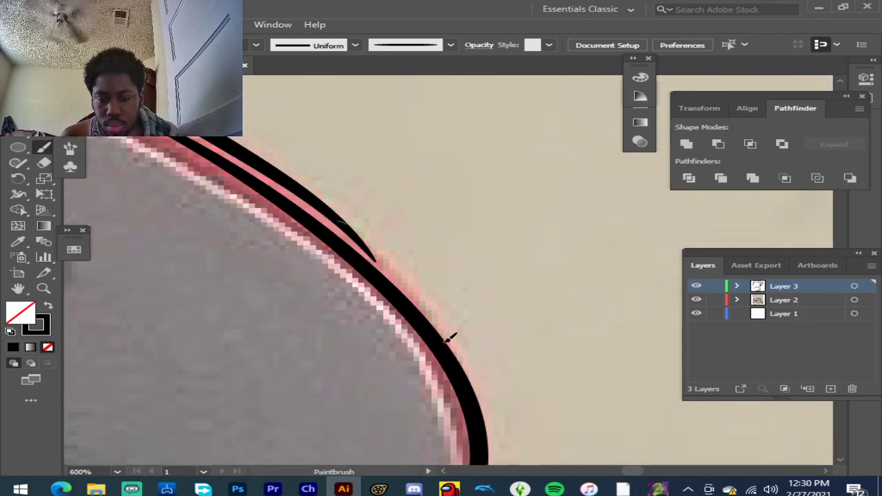
drag(455, 363, 462, 366)
Step: Paint a stroke over the gap where the brim's side outline meets its upper outline, blending the two lines
scroll(429, 280, down, 6)
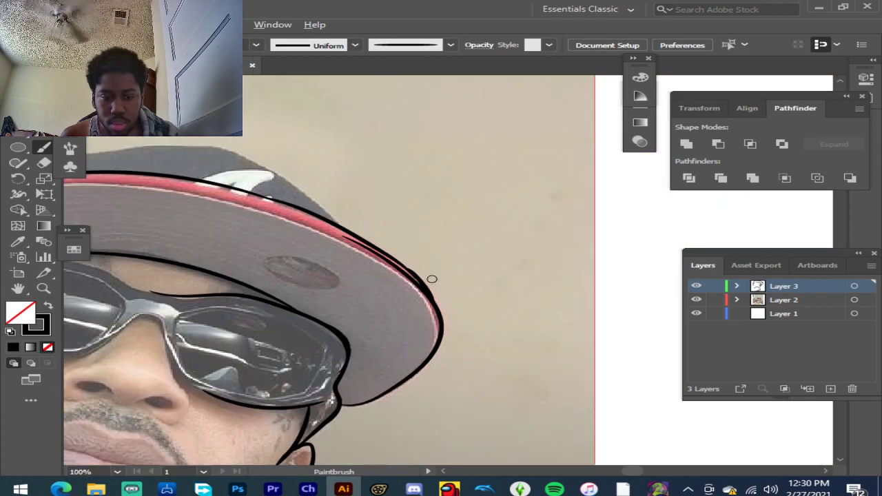
scroll(301, 226, up, 8)
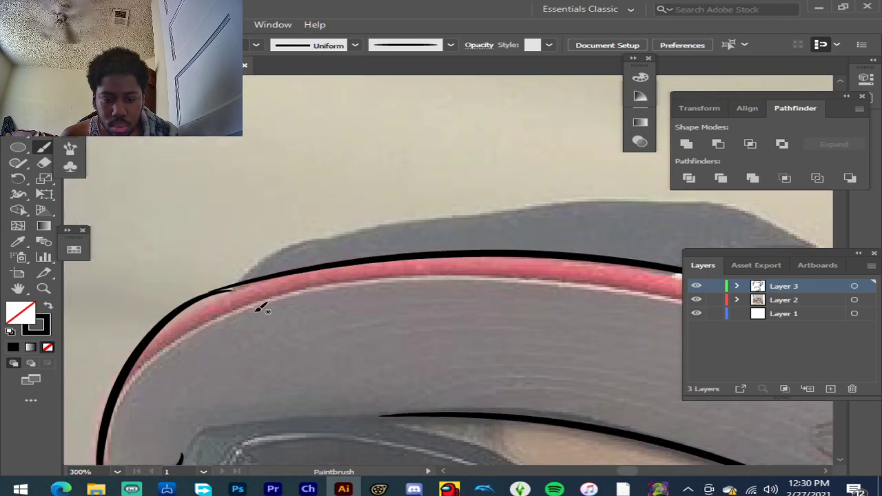
mouse_move(147, 309)
mouse_down()
mouse_move(182, 283)
mouse_move(305, 245)
mouse_move(410, 231)
mouse_up()
Step: Trace the inner edge of the red brim trim from the ear side up and across the front of the cap
scroll(285, 324, down, 3)
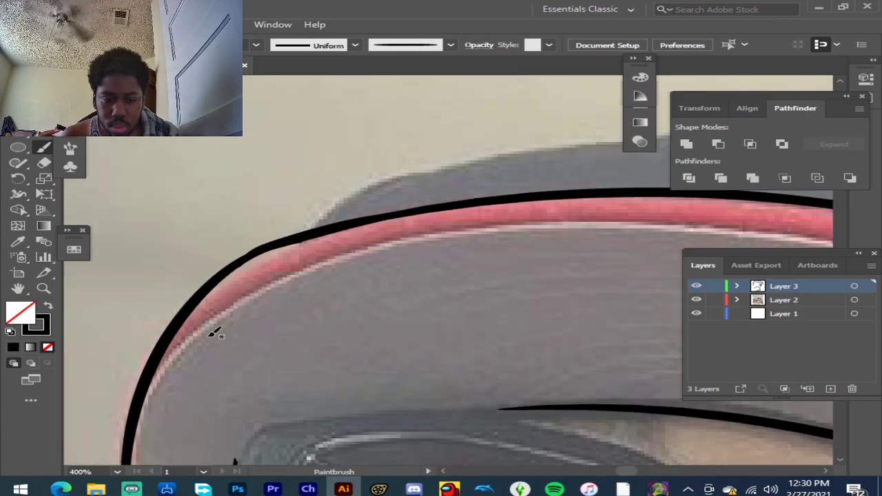
drag(186, 368, 213, 328)
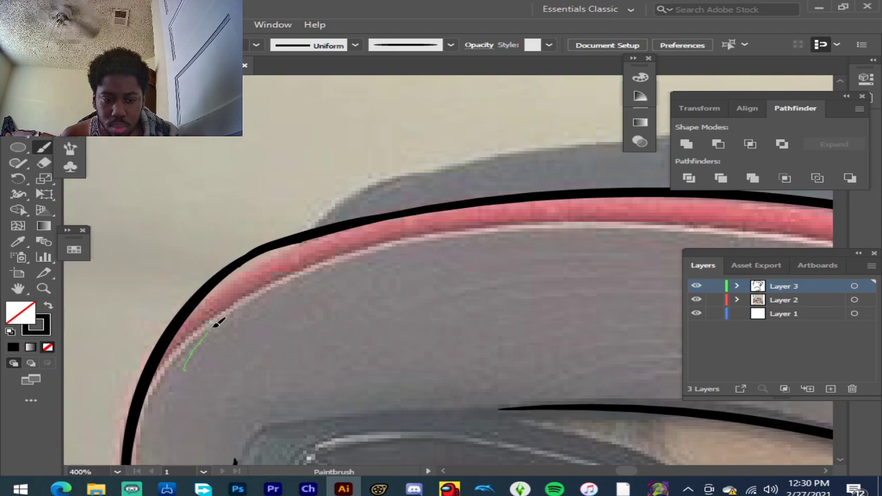
mouse_move(243, 300)
mouse_down()
mouse_move(317, 258)
mouse_move(388, 240)
mouse_move(561, 216)
mouse_move(666, 212)
mouse_up()
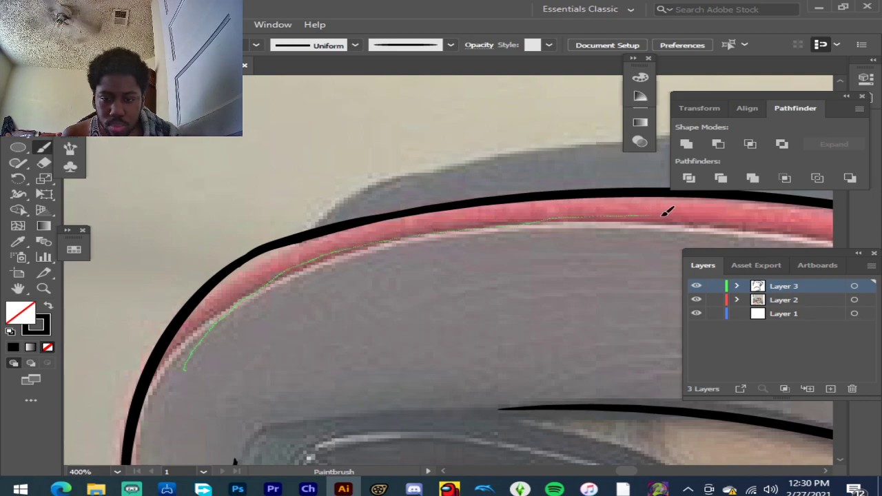
drag(802, 218, 807, 216)
Step: Continue the brim's inner trim line down its ear-side end to the outline above the dark strip by the ear
scroll(339, 205, down, 5)
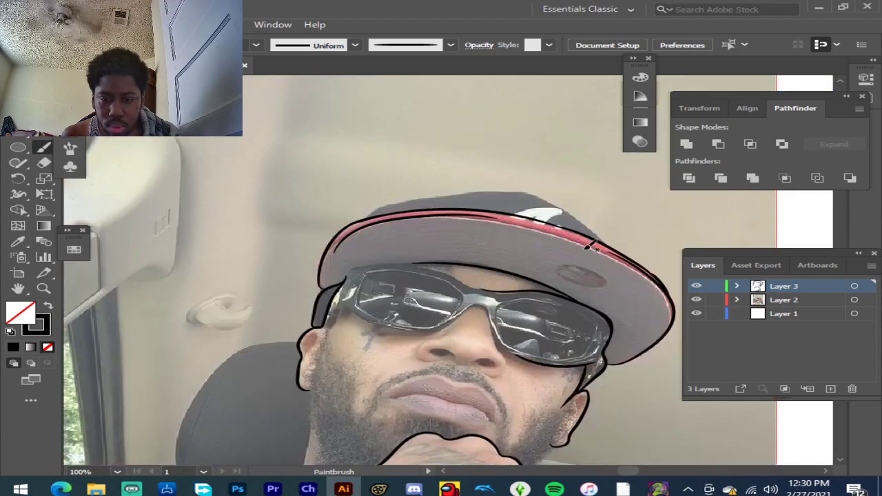
scroll(633, 257, up, 4)
scroll(555, 222, up, 1)
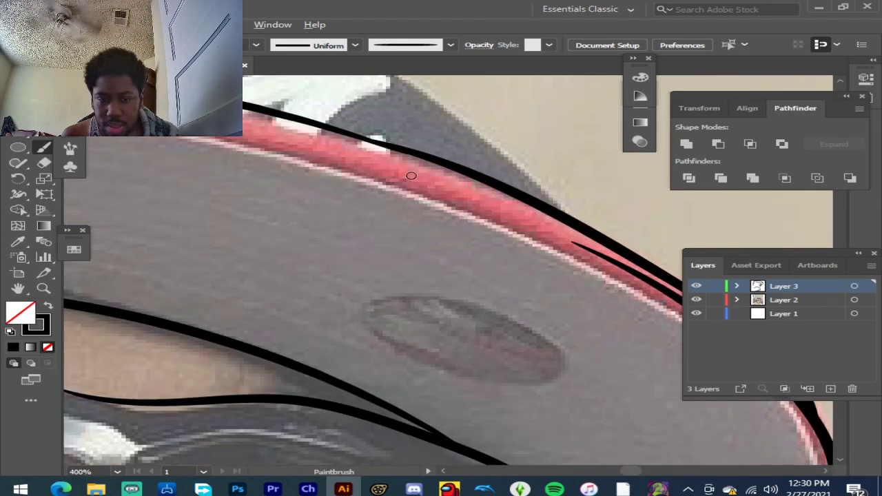
scroll(410, 176, down, 5)
scroll(270, 196, up, 5)
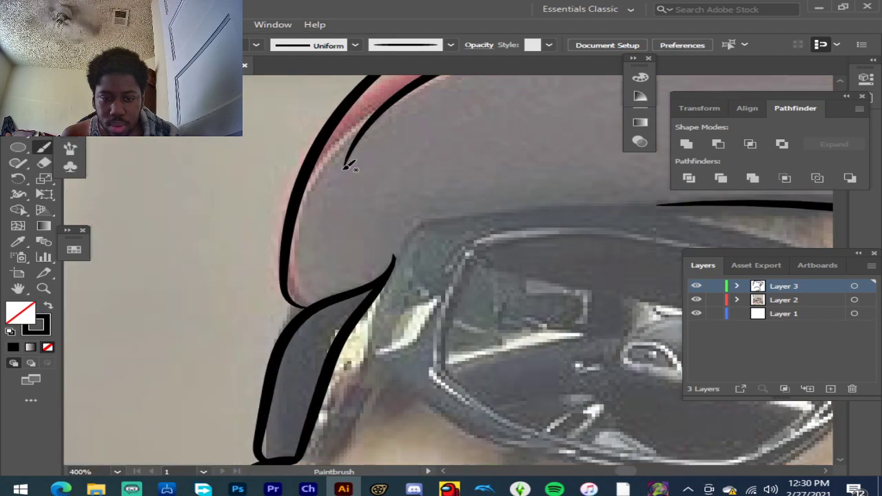
drag(349, 173, 332, 224)
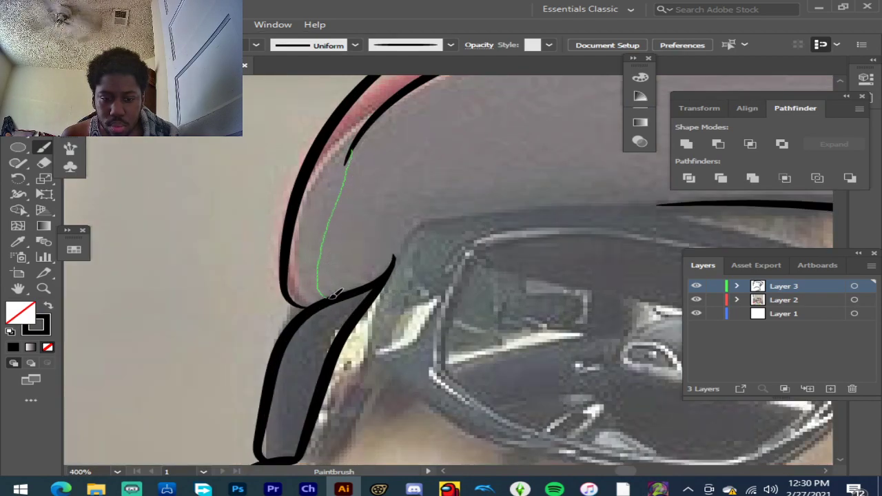
drag(359, 290, 360, 288)
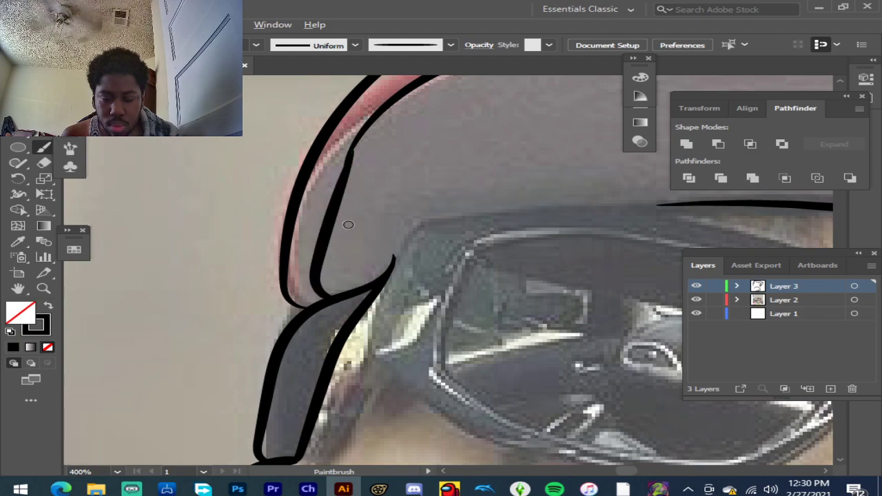
Step: Trace the inner edge of the red trim from the front of the brim, below the white logo, to the existing outer-end line
scroll(315, 211, down, 5)
scroll(566, 239, up, 3)
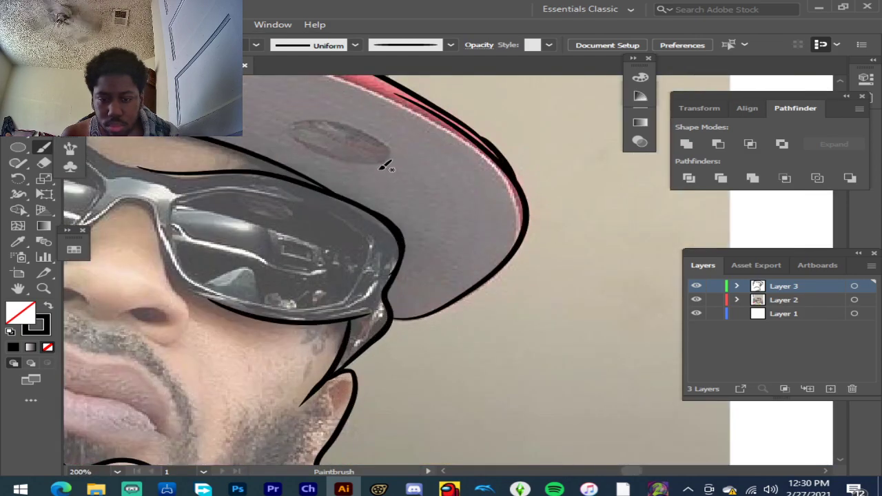
scroll(383, 167, up, 2)
scroll(203, 158, up, 3)
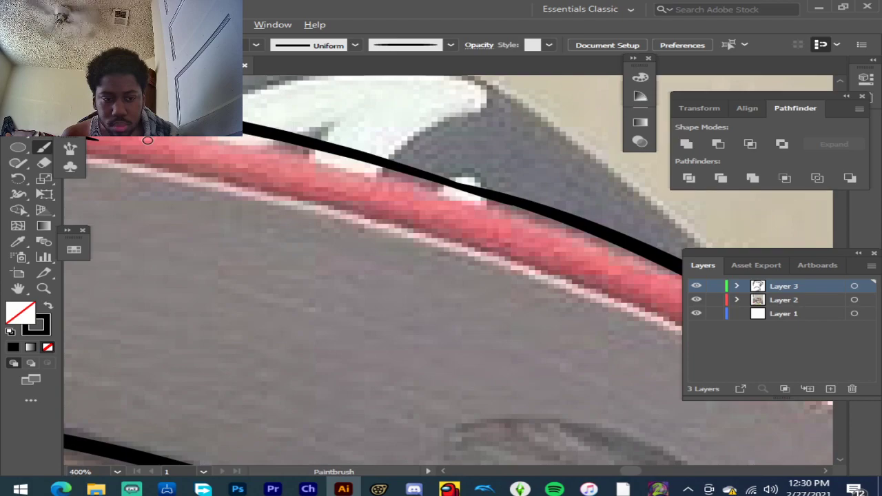
scroll(148, 141, down, 1)
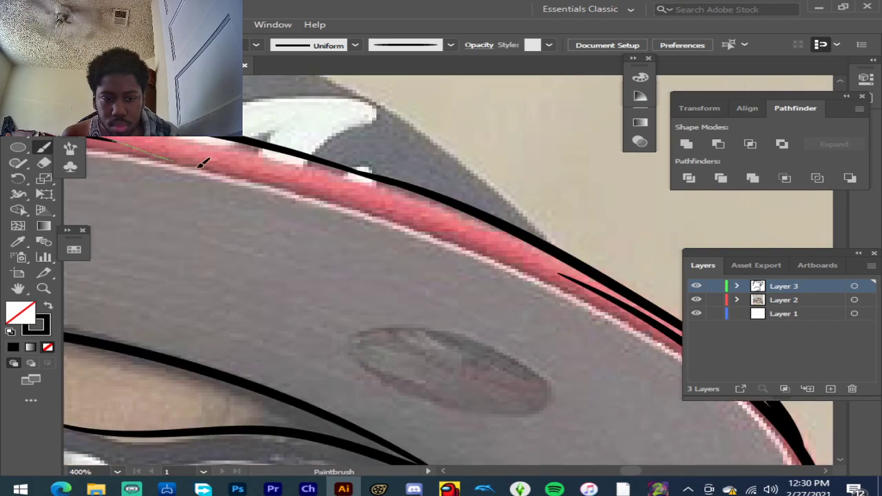
drag(284, 185, 461, 235)
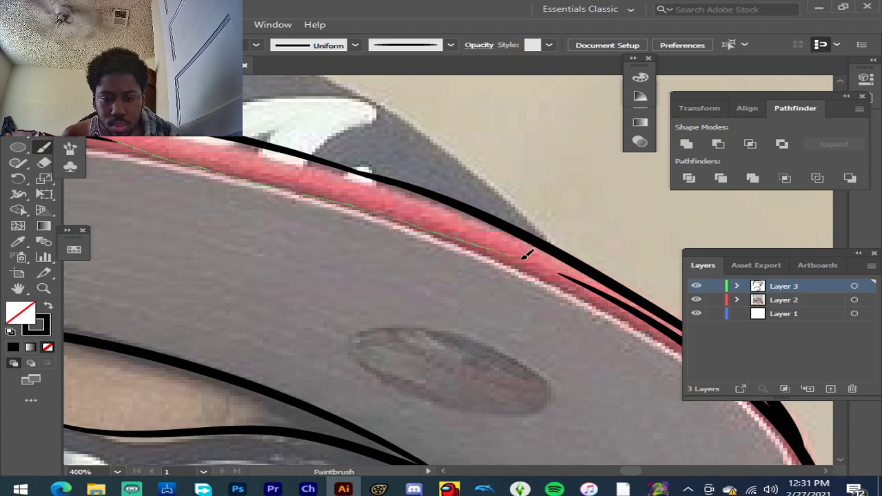
drag(618, 293, 622, 295)
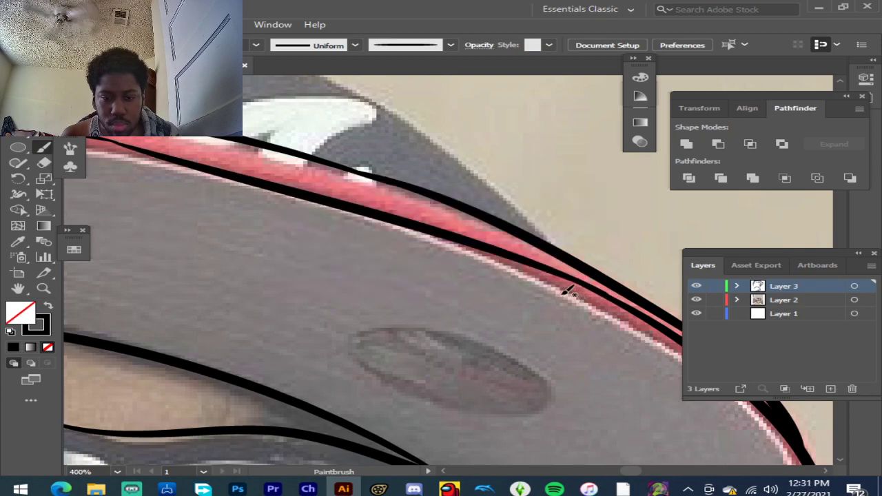
Step: Hide the photo on Layer 2 and paint a stroke over the thin join in the brim's inner trim line
scroll(483, 270, down, 3)
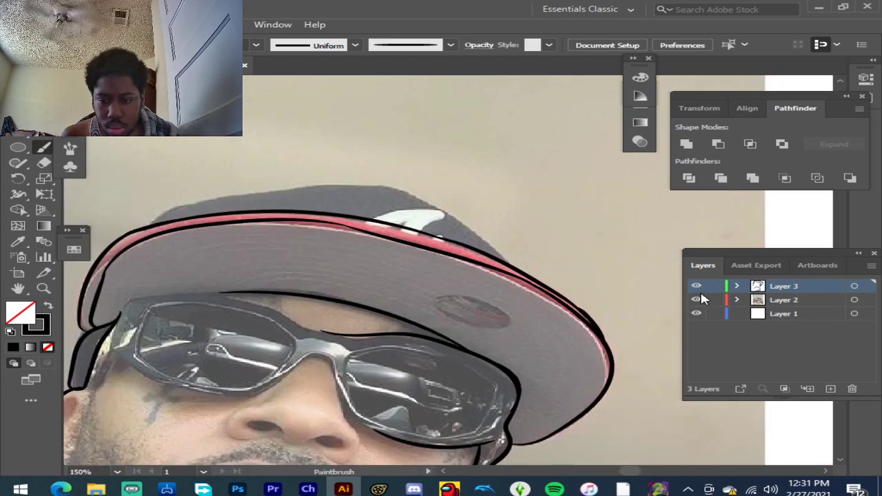
click(697, 299)
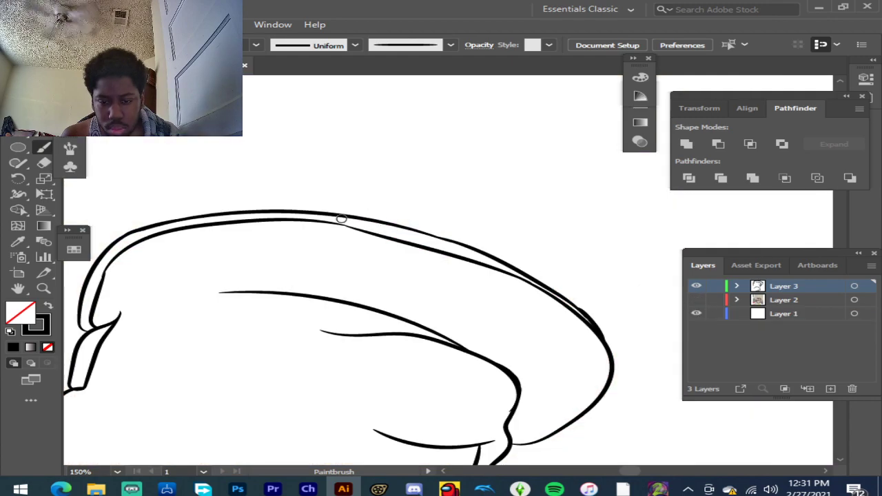
scroll(345, 217, up, 4)
scroll(351, 229, up, 3)
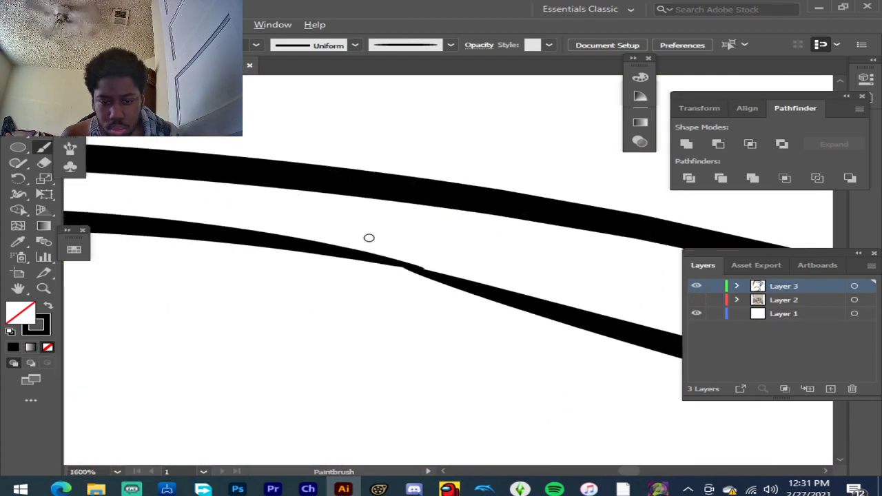
mouse_move(338, 254)
mouse_down()
mouse_move(491, 289)
mouse_move(679, 353)
mouse_up()
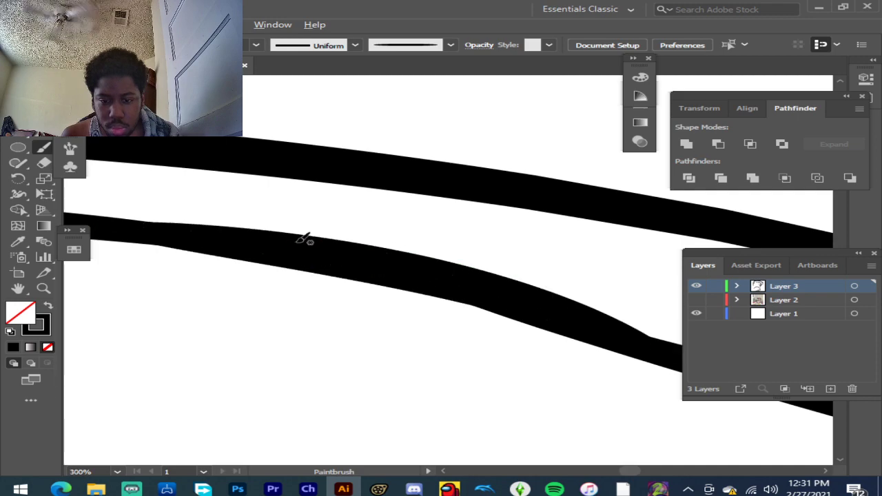
scroll(305, 239, down, 5)
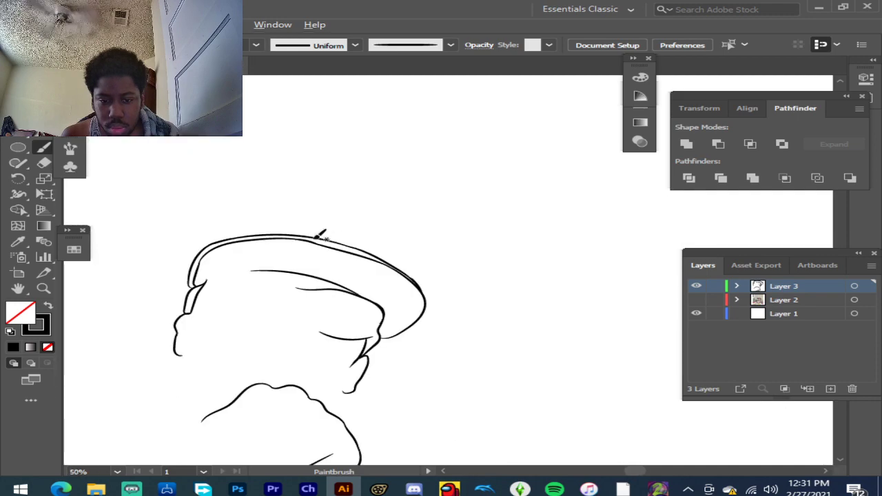
Step: Show the photo on Layer 2 and trace the sunglasses' upper frame edge from the ear-side corner across to the nose bridge
click(696, 300)
scroll(343, 267, up, 3)
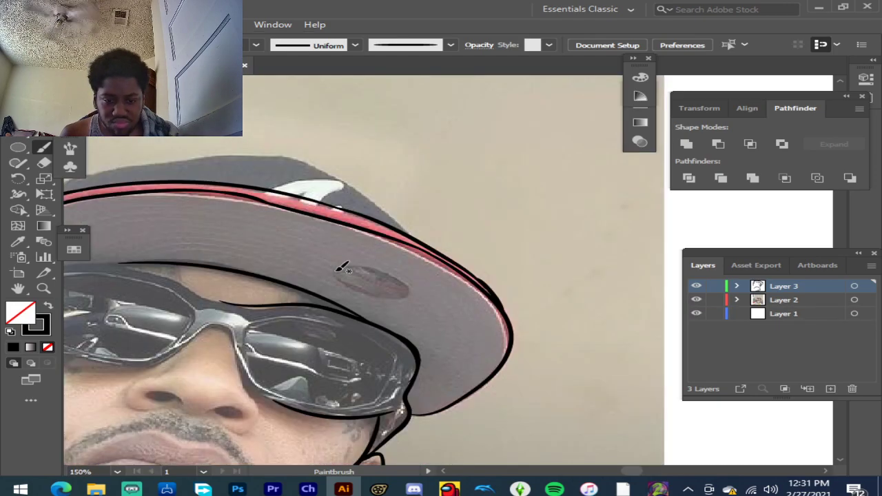
scroll(322, 241, down, 4)
scroll(279, 249, up, 4)
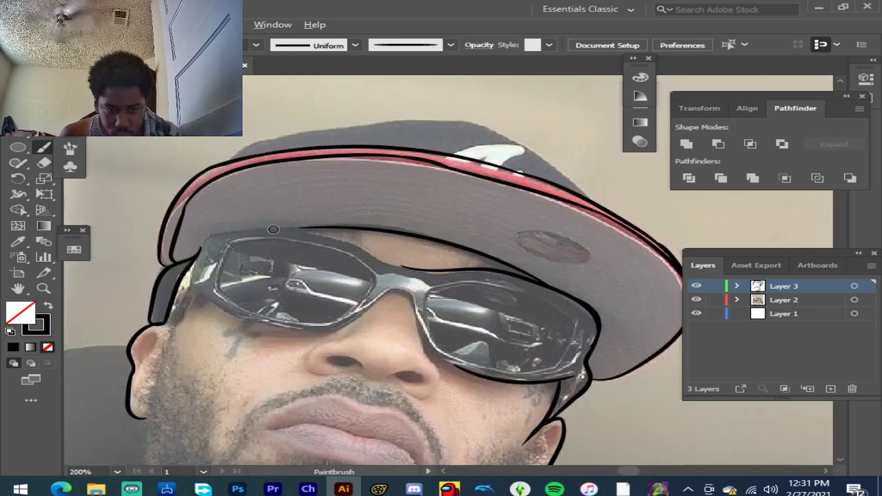
scroll(274, 229, up, 3)
scroll(139, 230, down, 3)
scroll(107, 222, up, 3)
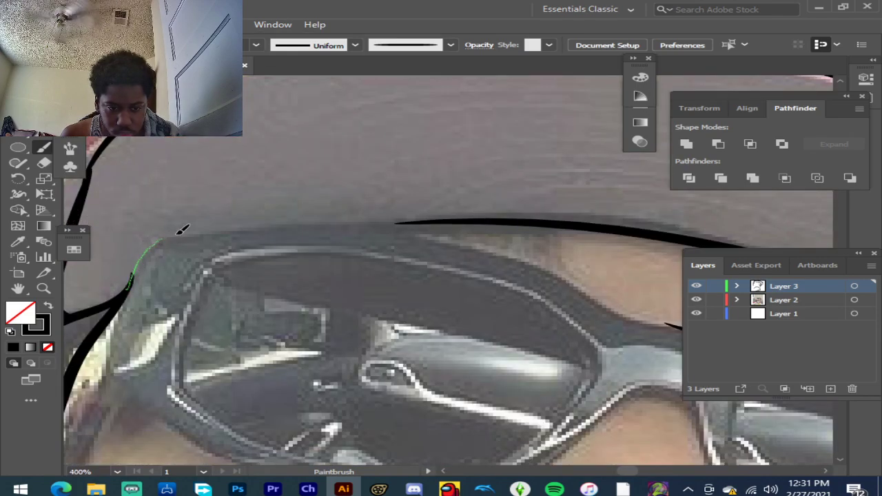
drag(235, 227, 447, 237)
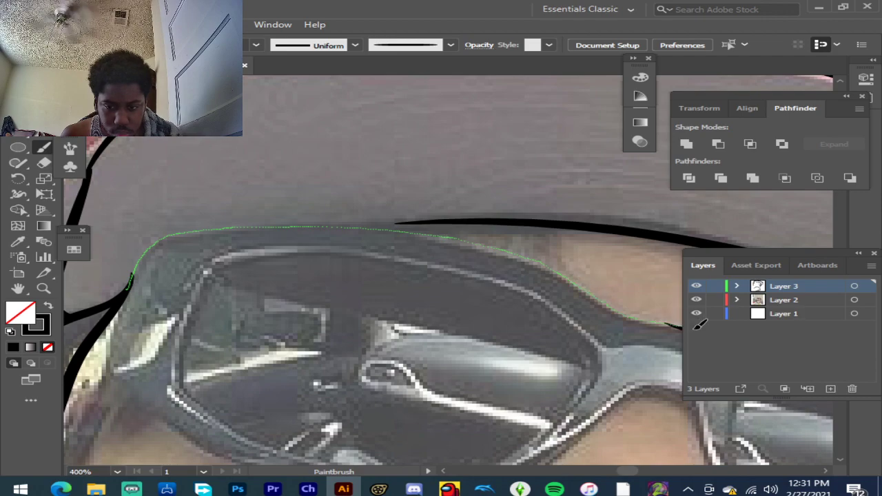
drag(713, 337, 714, 337)
Step: Paint over the join in the upper frame line at the nose bridge and check the line work with the photo hidden
scroll(568, 287, down, 3)
scroll(542, 291, up, 4)
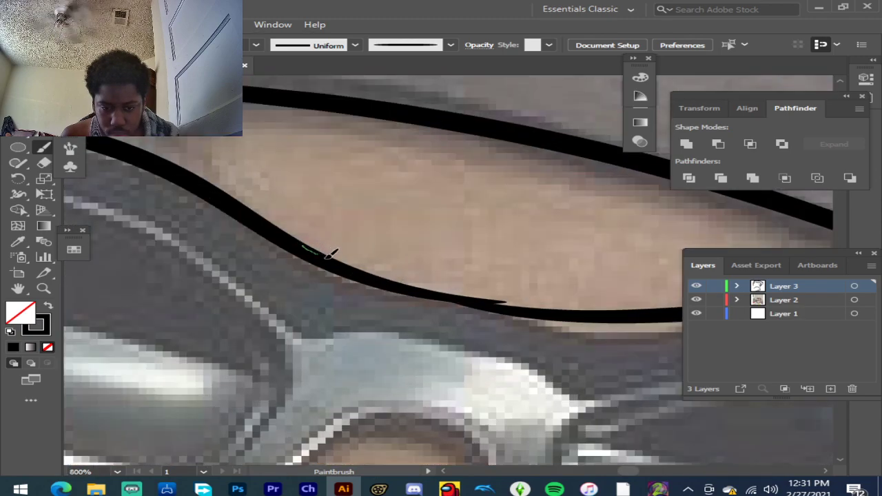
mouse_move(329, 256)
mouse_down()
mouse_move(401, 284)
mouse_move(484, 296)
mouse_up()
drag(667, 309, 669, 309)
scroll(542, 281, down, 4)
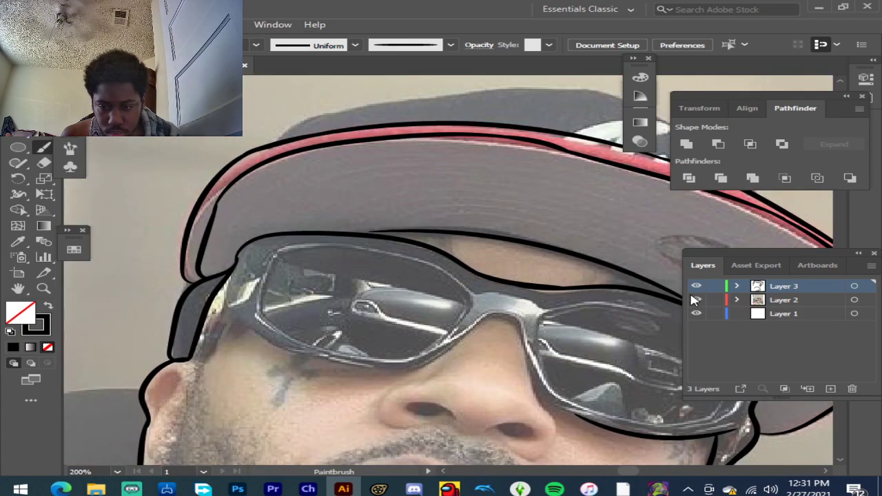
click(697, 301)
click(697, 301)
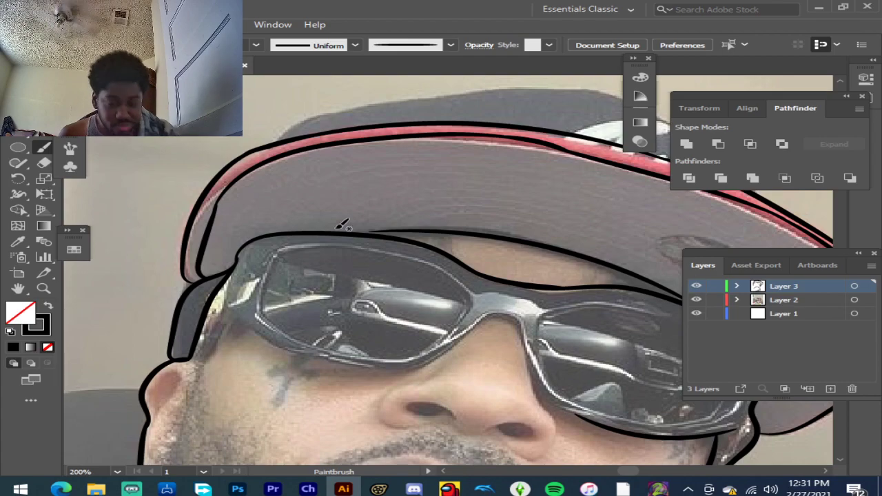
Step: Trace from the top of the ear up the temple edge and along the lower rim of the lens nearest that ear
scroll(251, 314, down, 1)
scroll(251, 314, up, 2)
scroll(244, 293, down, 3)
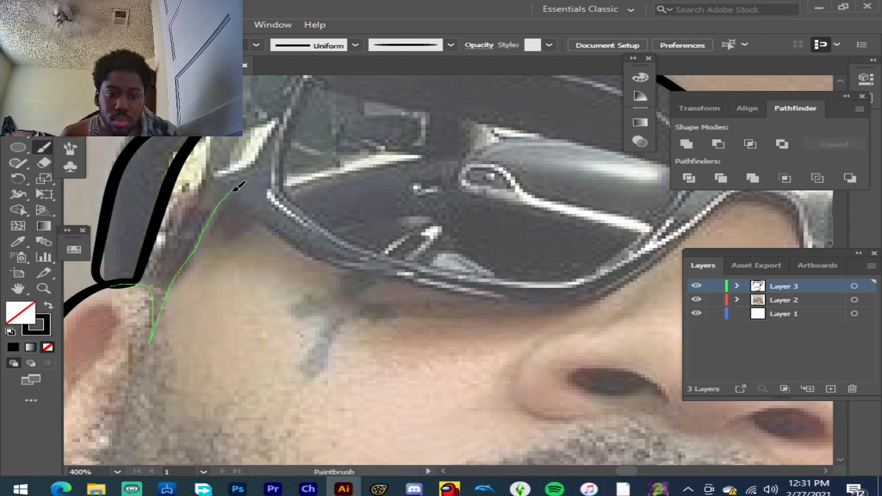
drag(289, 240, 413, 286)
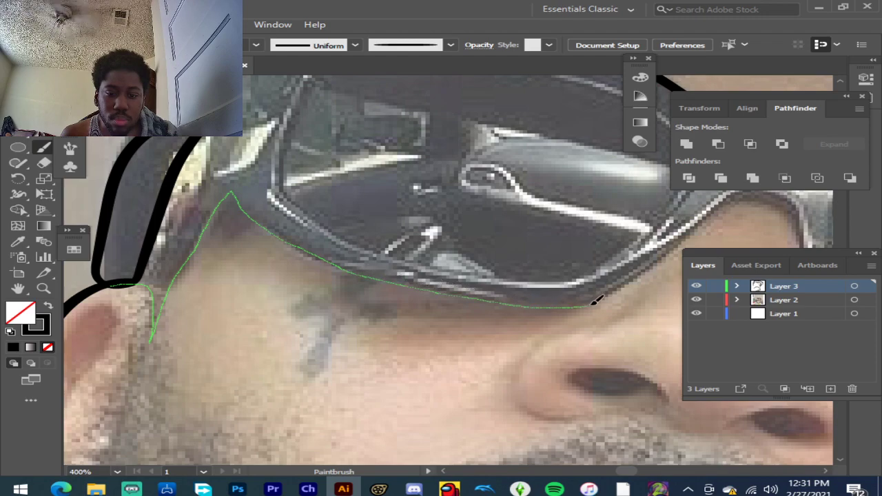
drag(634, 276, 636, 274)
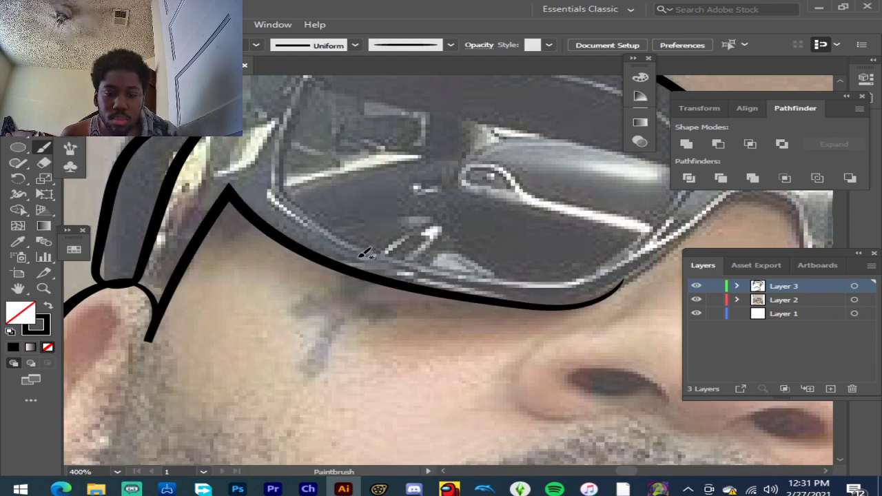
Step: Continue the lower frame line from that lens over the nose, following the underside of the bridge
scroll(273, 248, down, 3)
scroll(448, 248, up, 5)
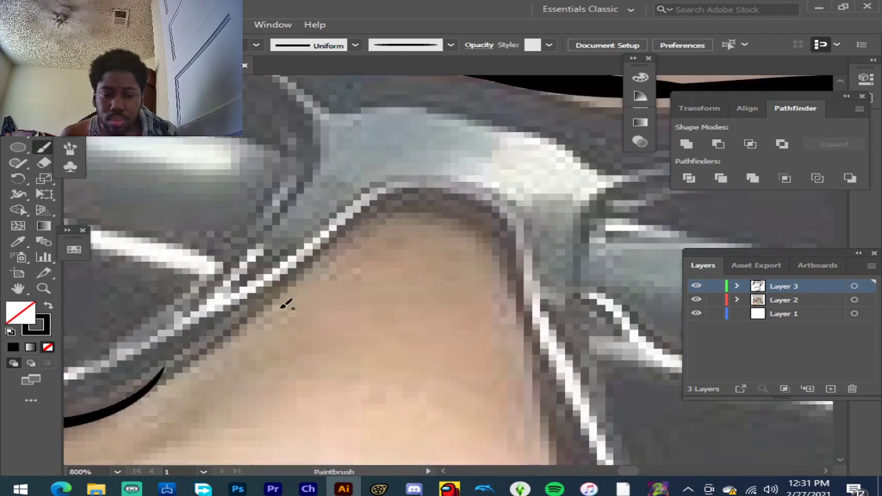
drag(117, 410, 195, 368)
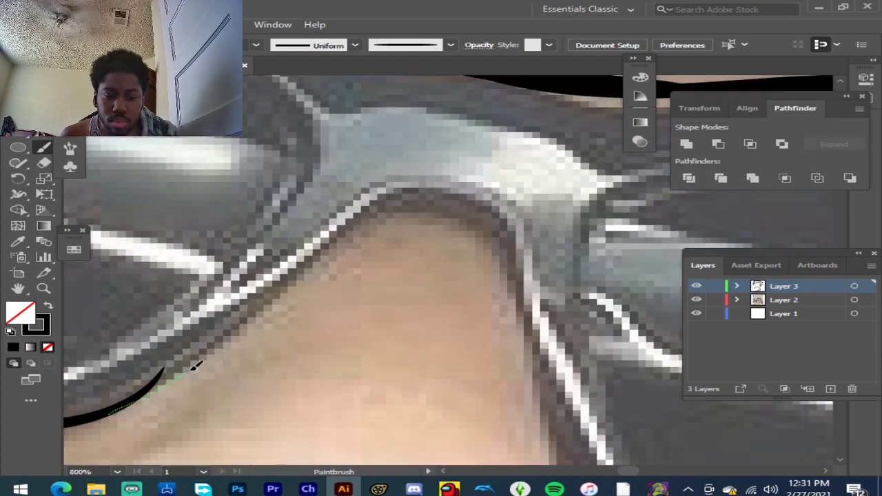
drag(238, 331, 375, 200)
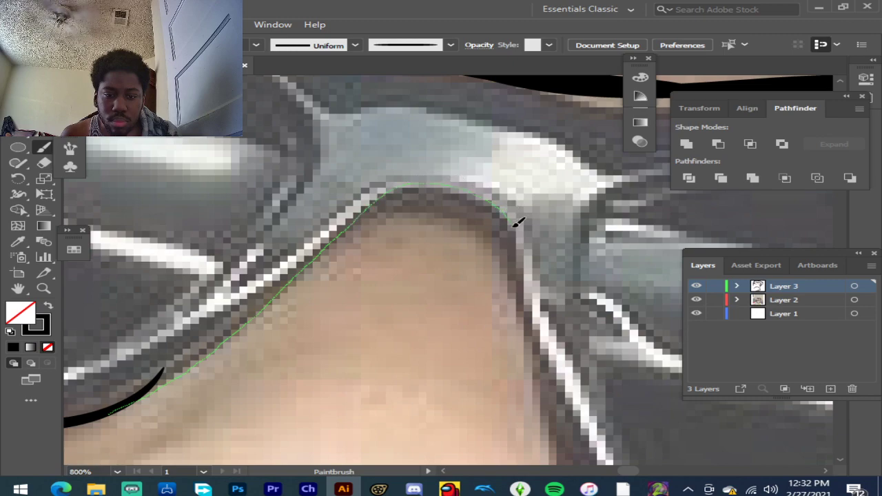
drag(536, 332, 538, 333)
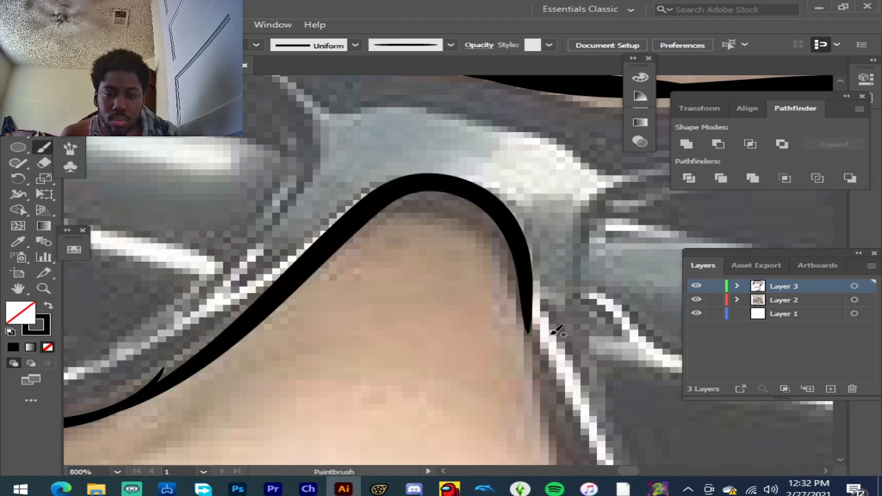
Step: Trace the second lens's inner edge down beside the nose to the existing line along its lower rim
scroll(365, 358, down, 4)
scroll(430, 348, down, 2)
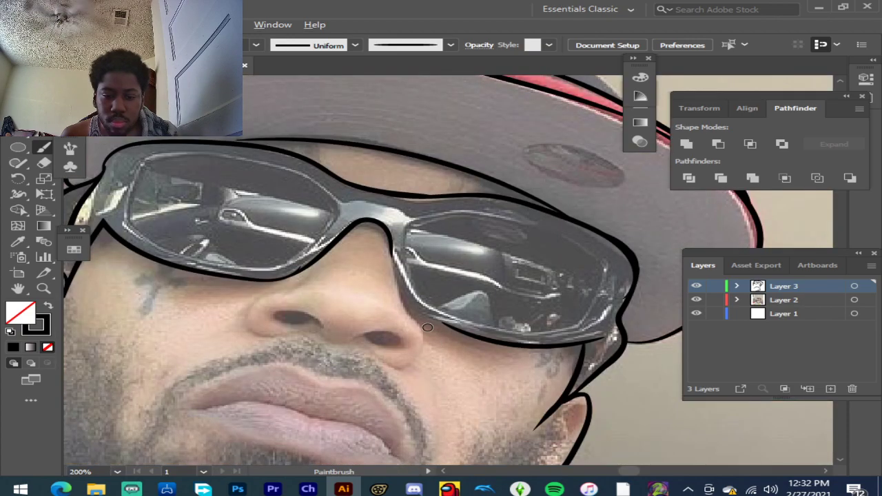
scroll(432, 325, up, 5)
scroll(383, 224, down, 3)
scroll(381, 210, up, 2)
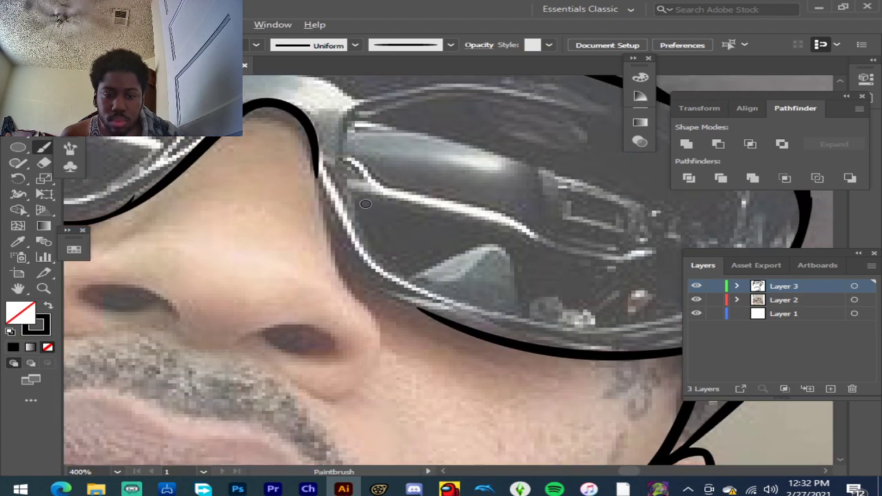
scroll(352, 196, up, 2)
mouse_move(260, 105)
mouse_down()
mouse_move(329, 348)
mouse_move(365, 380)
mouse_move(415, 394)
mouse_up()
drag(485, 412, 541, 429)
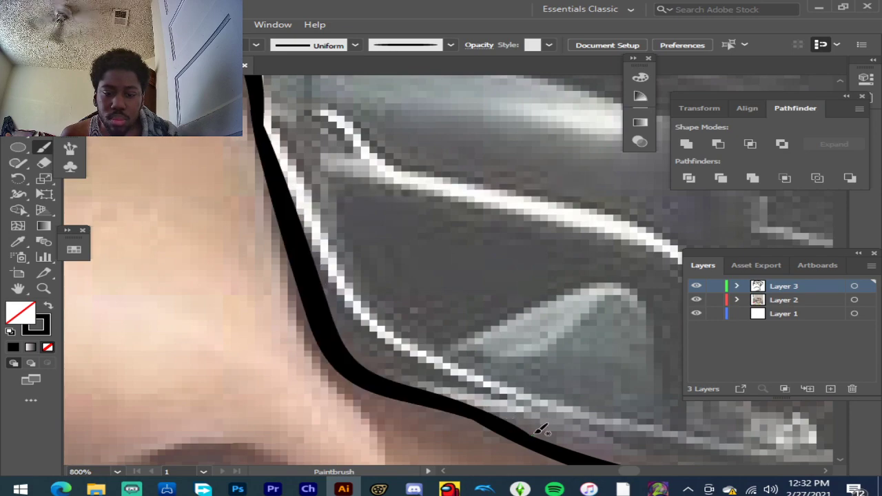
Step: Show the photo again and paint a stroke over the spur where the first lens's lower rim meets the bridge line
scroll(445, 398, down, 4)
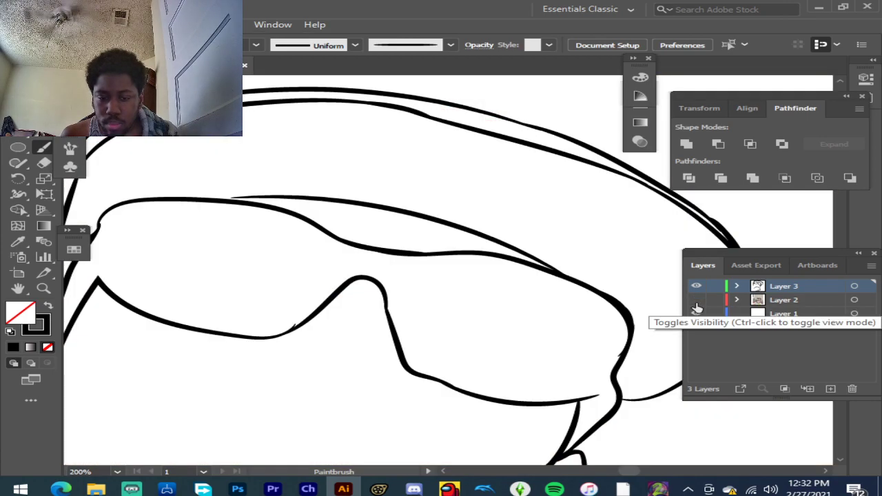
click(697, 303)
scroll(312, 291, up, 5)
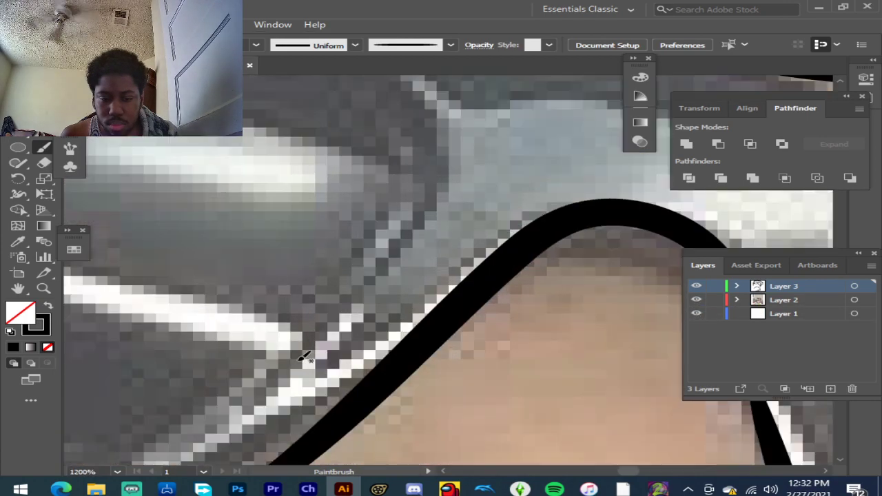
scroll(286, 389, down, 3)
scroll(276, 390, down, 3)
scroll(246, 365, up, 1)
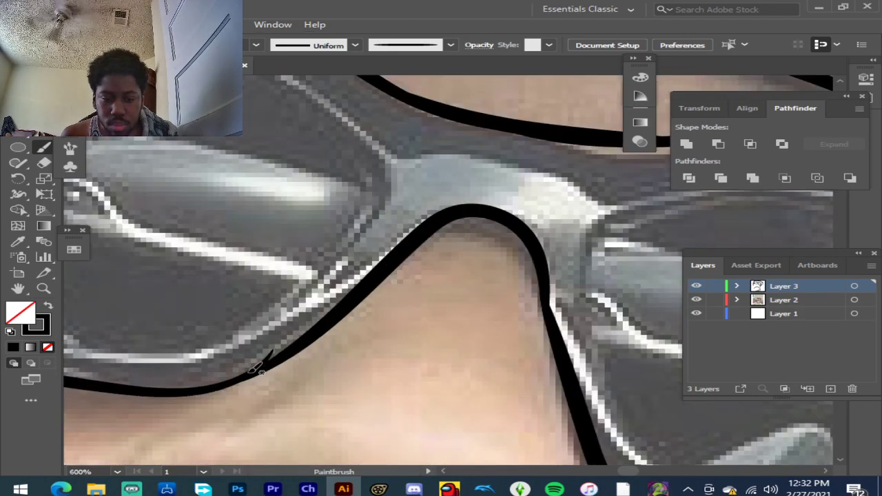
drag(181, 389, 229, 374)
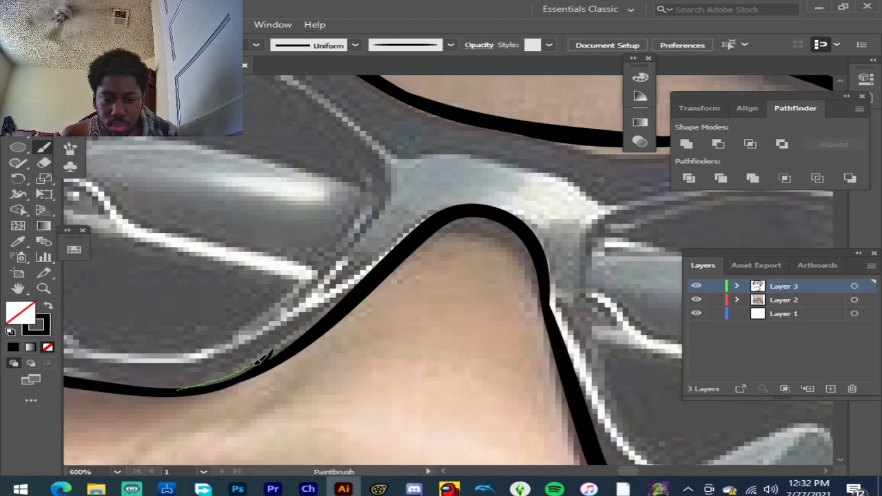
drag(299, 338, 324, 320)
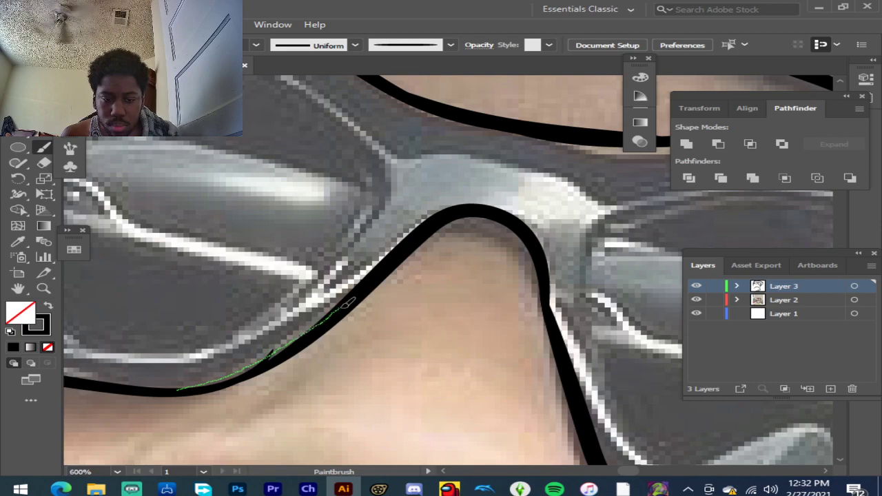
drag(354, 295, 356, 293)
Step: Paint a stroke over the thin join in the frame line where the bridge curve turns down beside the nose
scroll(334, 298, down, 2)
scroll(510, 342, up, 2)
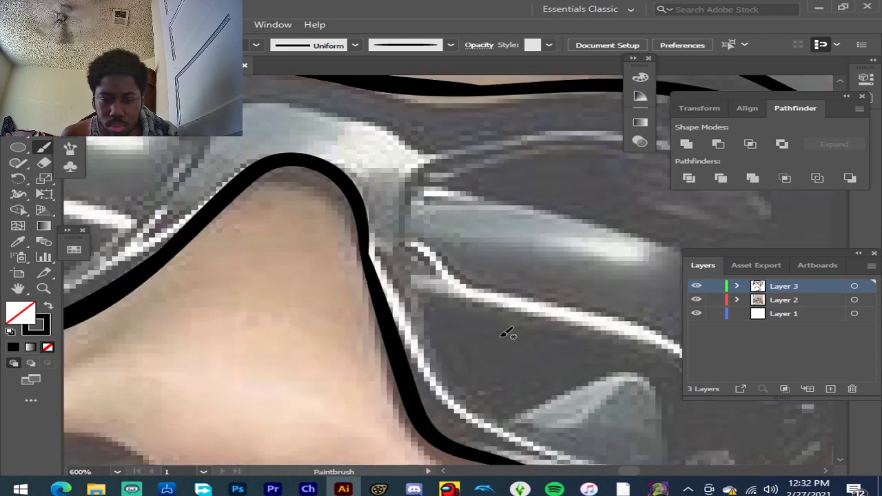
scroll(444, 287, down, 1)
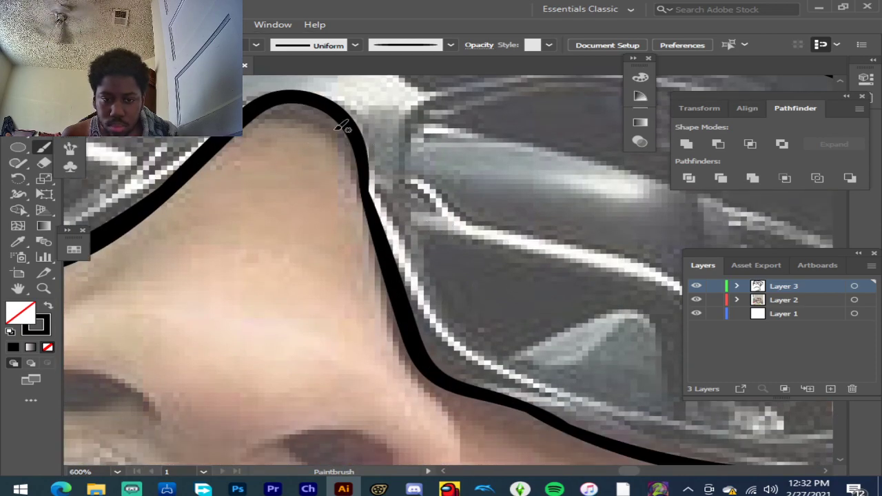
drag(352, 126, 394, 278)
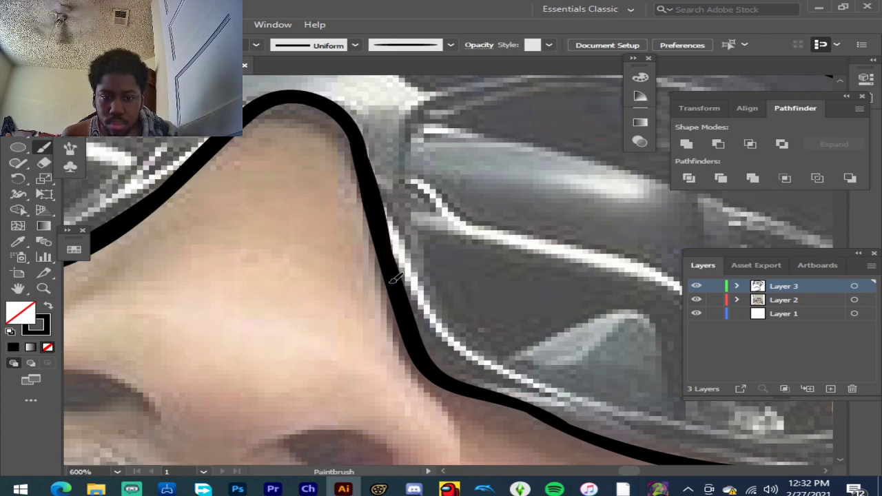
Step: Thicken the join along the second lens's lower rim and check the whole outline with the photo hidden
scroll(401, 265, down, 2)
scroll(528, 353, up, 2)
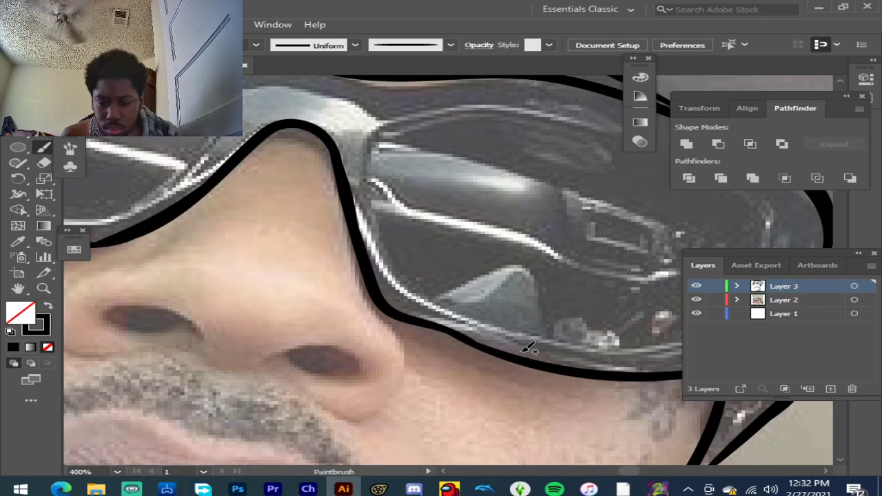
drag(355, 297, 513, 360)
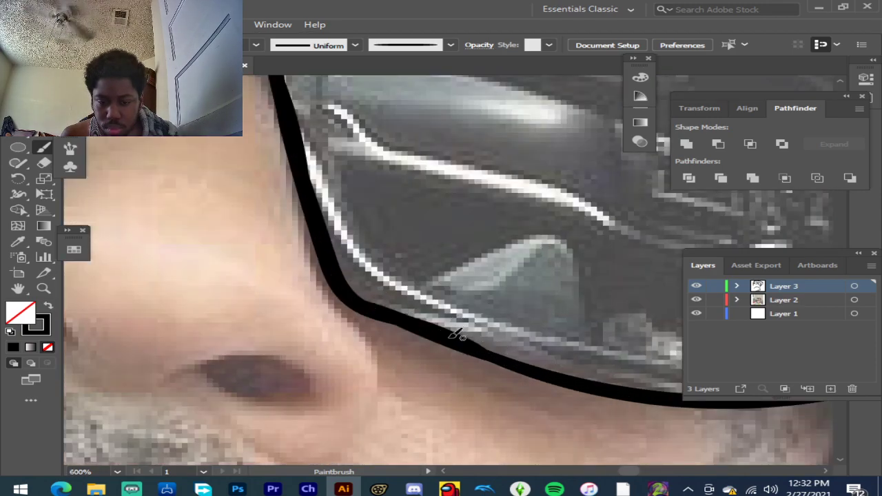
scroll(447, 337, down, 3)
scroll(531, 348, up, 3)
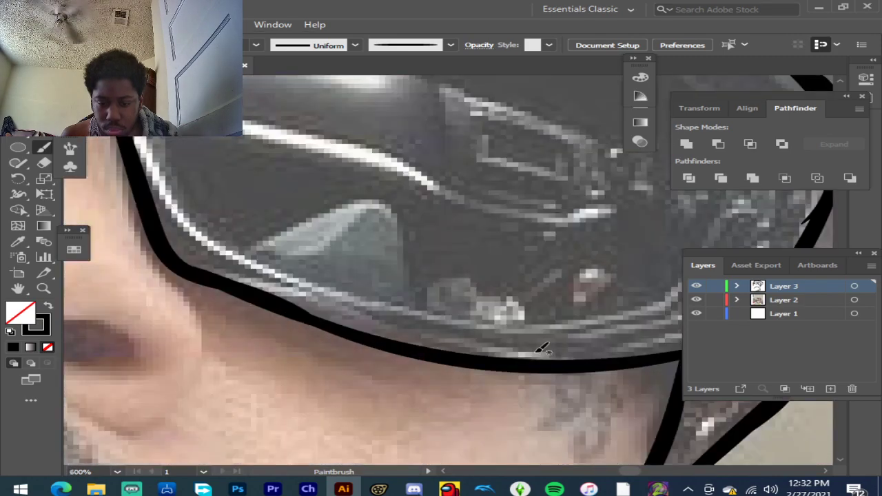
scroll(523, 354, down, 1)
scroll(523, 354, down, 2)
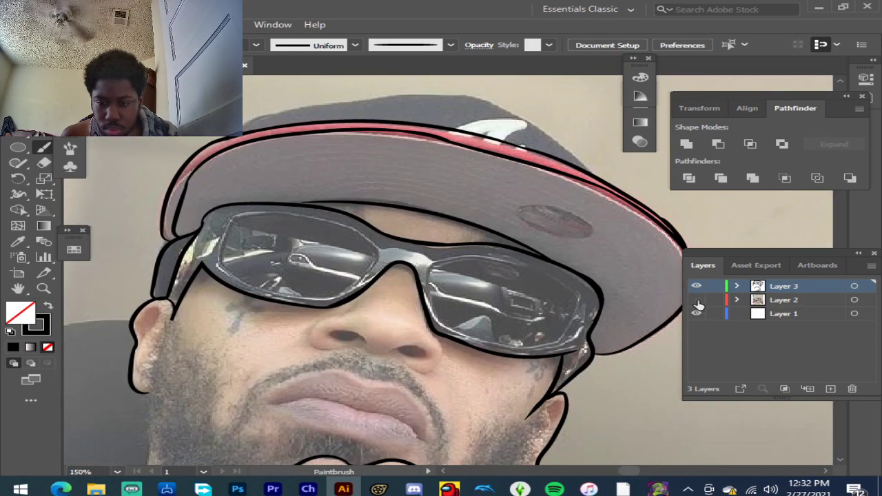
click(697, 301)
scroll(480, 276, down, 2)
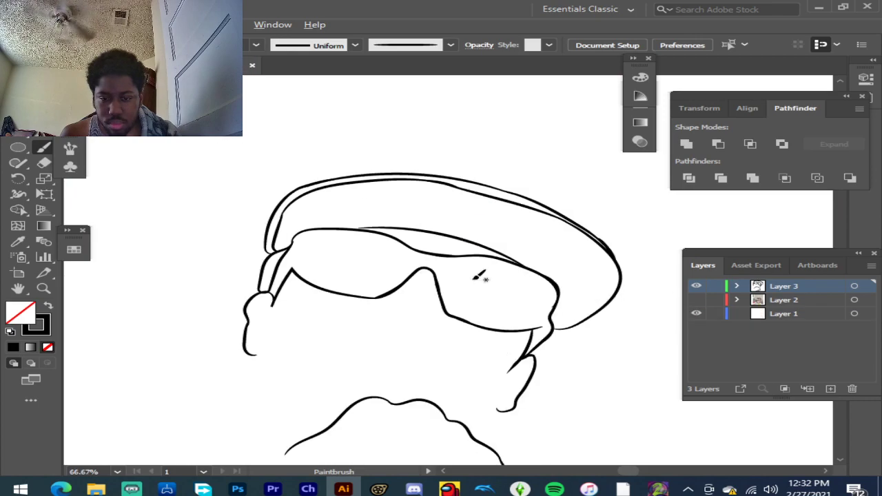
click(697, 300)
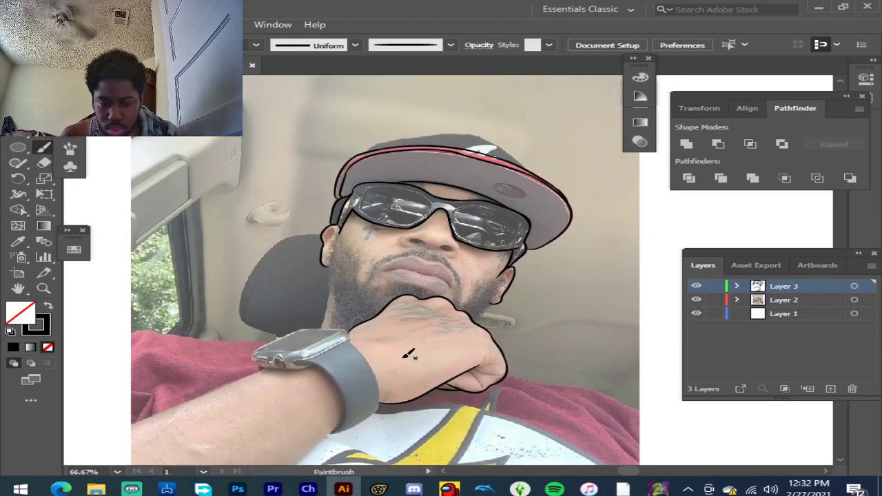
Step: Trace the side of the jaw from the earlobe down along the edge of the beard
scroll(320, 207, up, 4)
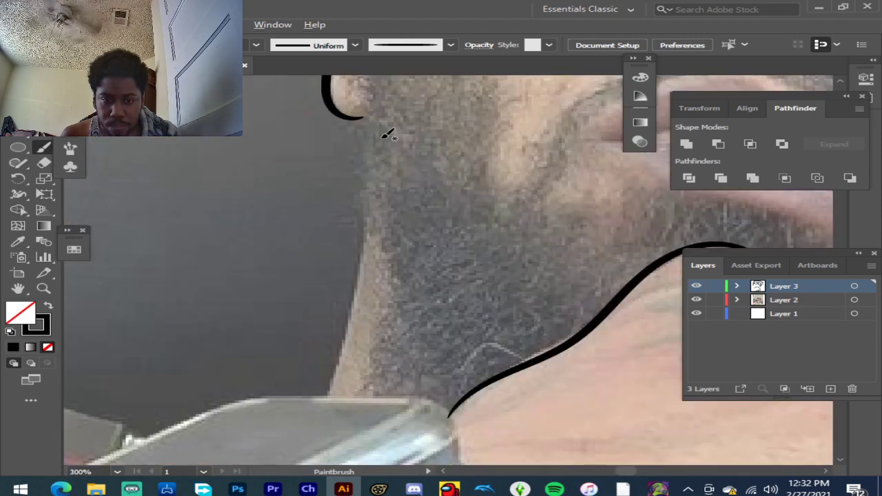
scroll(376, 112, up, 2)
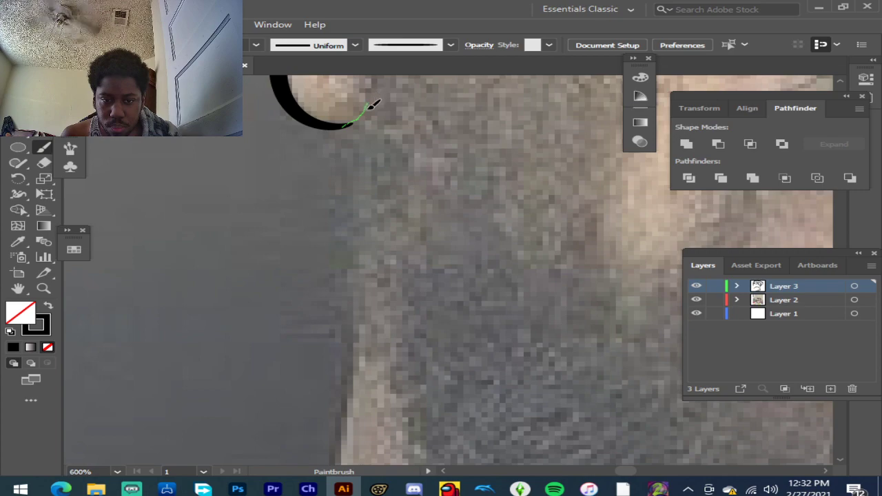
mouse_move(361, 132)
mouse_down()
mouse_move(357, 287)
mouse_move(371, 331)
mouse_move(406, 385)
mouse_up()
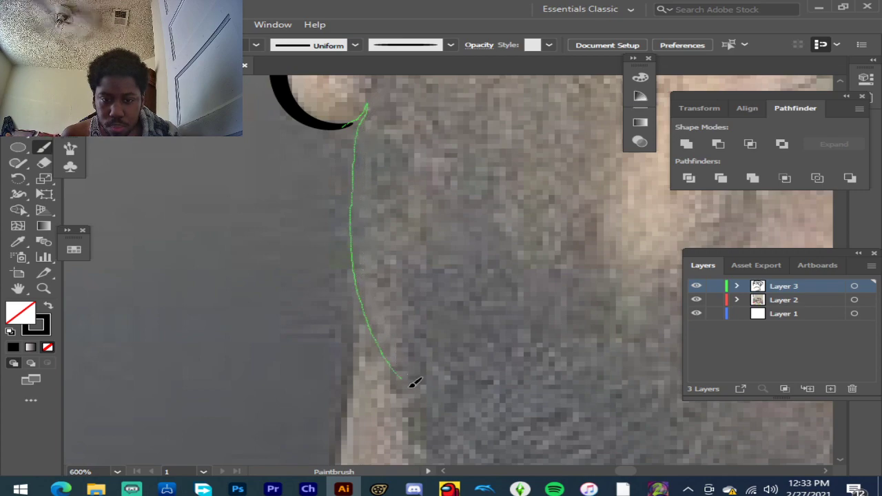
scroll(418, 274, down, 3)
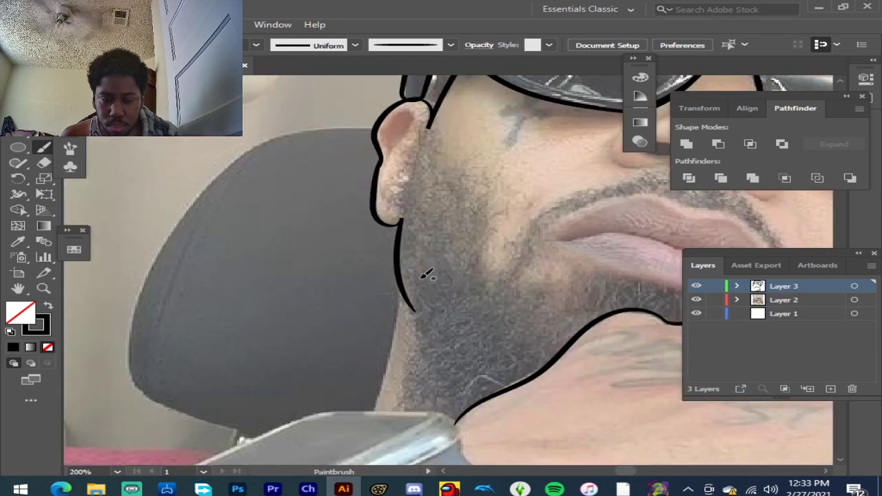
Step: Trace the edge of the neck from the jaw line below the ear down to the watch
scroll(425, 270, down, 2)
scroll(410, 239, up, 2)
mouse_move(388, 137)
mouse_down()
mouse_move(386, 194)
mouse_move(354, 317)
mouse_up()
drag(338, 369, 336, 383)
scroll(309, 288, down, 4)
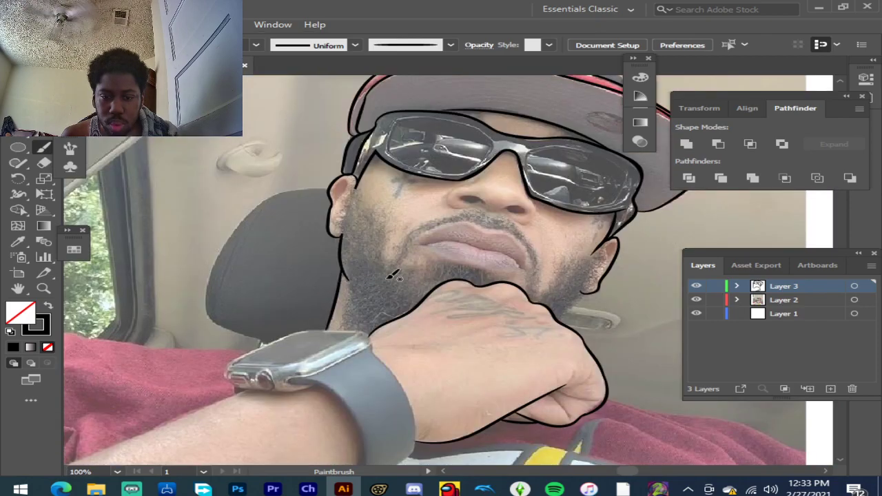
Step: Trace the jaw from the other earlobe down to the hand and thicken the adjoining part of the hand's upper outline
scroll(642, 288, up, 2)
scroll(384, 331, up, 1)
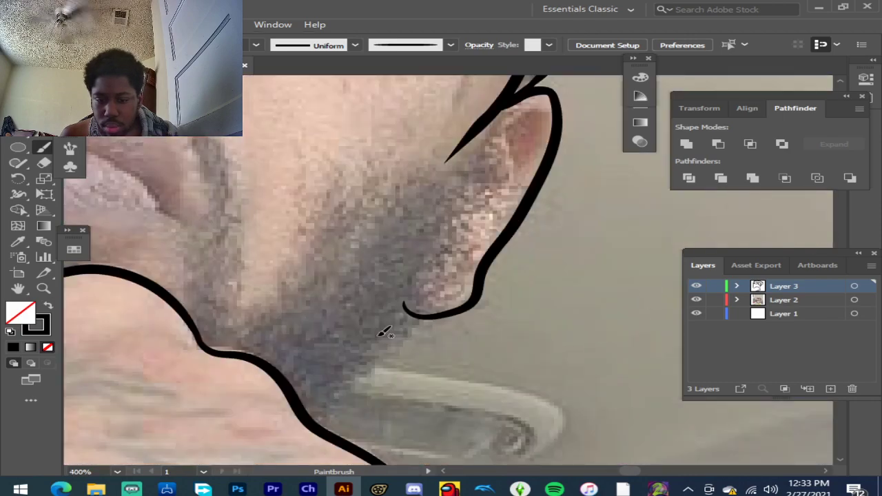
scroll(386, 310, down, 2)
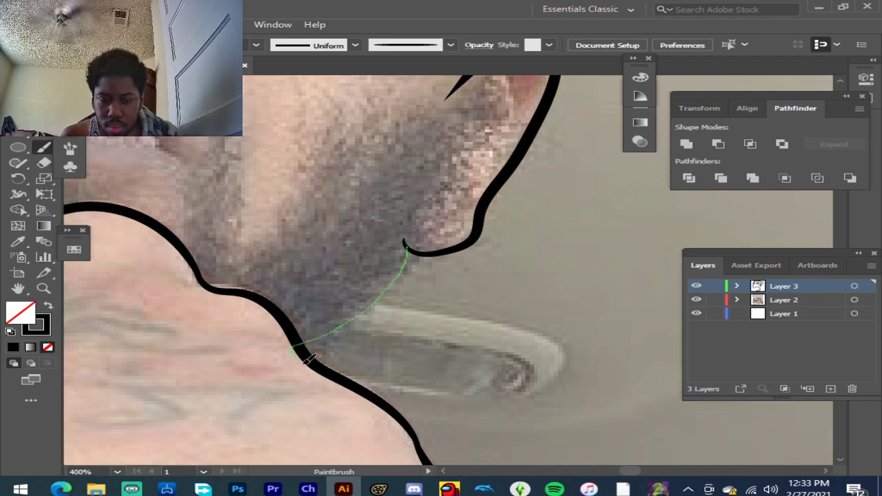
drag(343, 364, 352, 351)
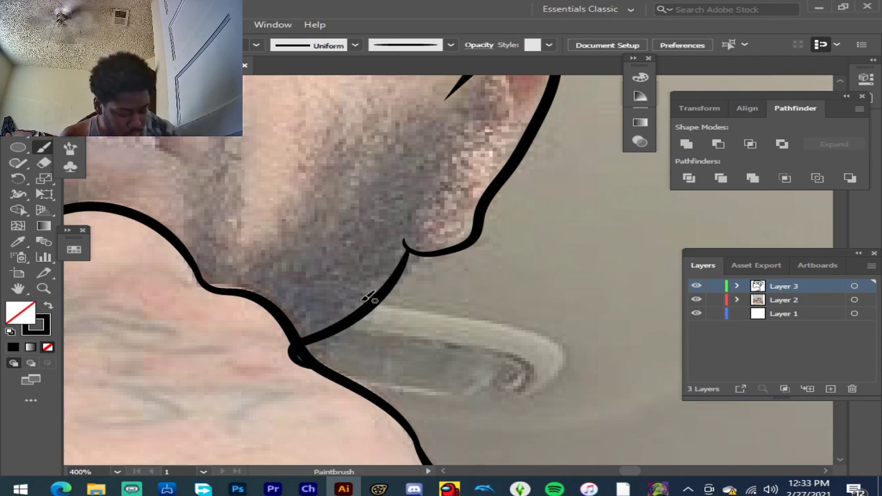
key(ctrl+z)
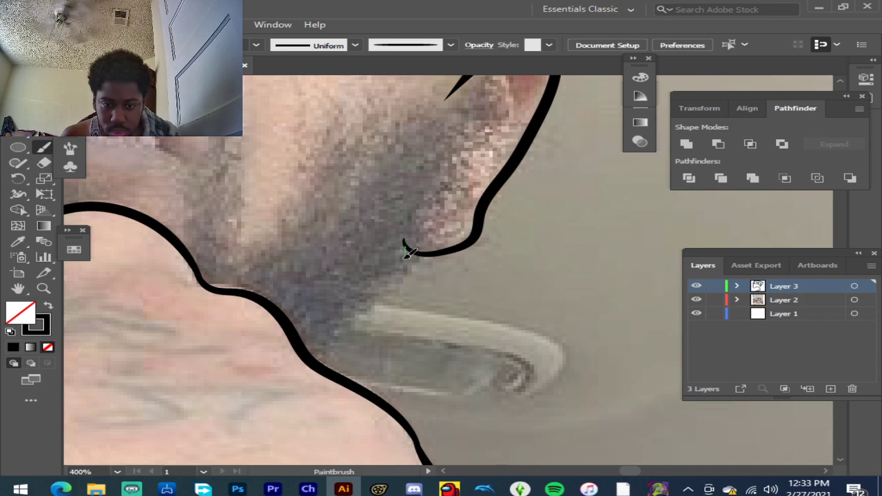
mouse_move(377, 289)
mouse_down()
mouse_move(311, 323)
mouse_move(307, 347)
mouse_up()
drag(284, 306, 269, 293)
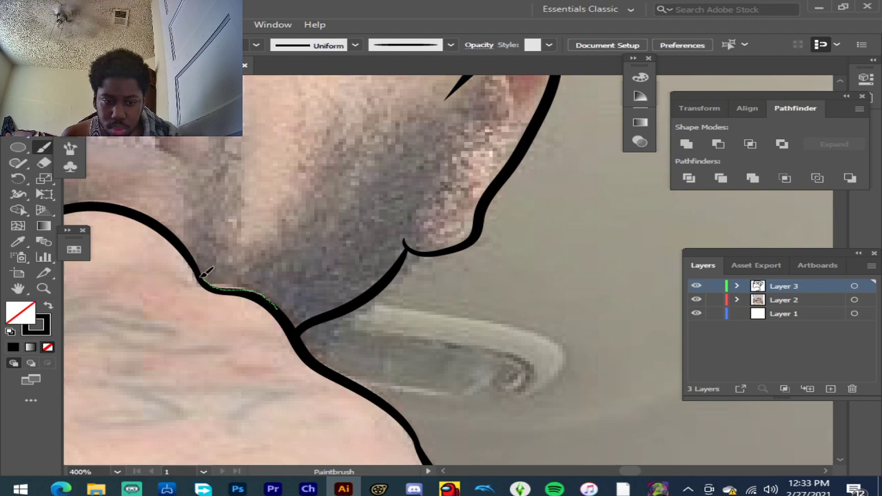
drag(195, 255, 196, 256)
Step: Check the face, jaw and hand line work with the photo layer hidden, and show the photo again
scroll(317, 290, down, 7)
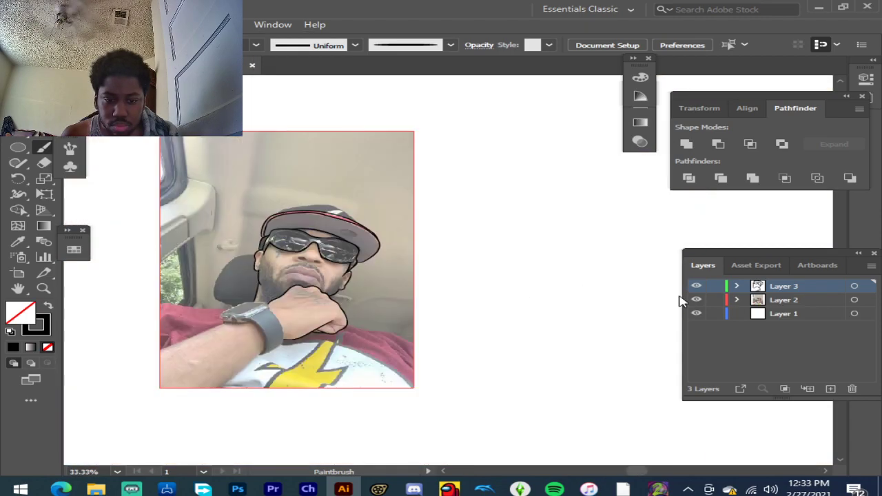
click(698, 302)
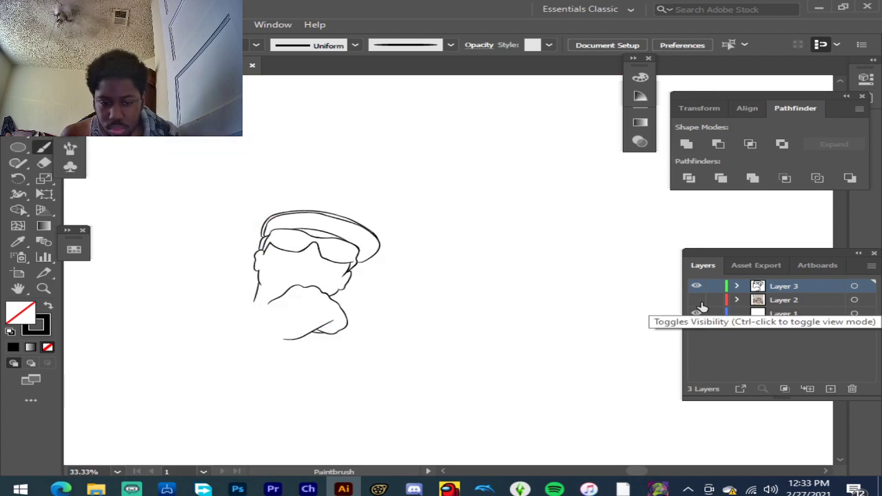
click(697, 300)
Step: Trace the cap's crown above the brim, from one side over the top and down to the brim edge beyond the white logo
scroll(336, 204, up, 3)
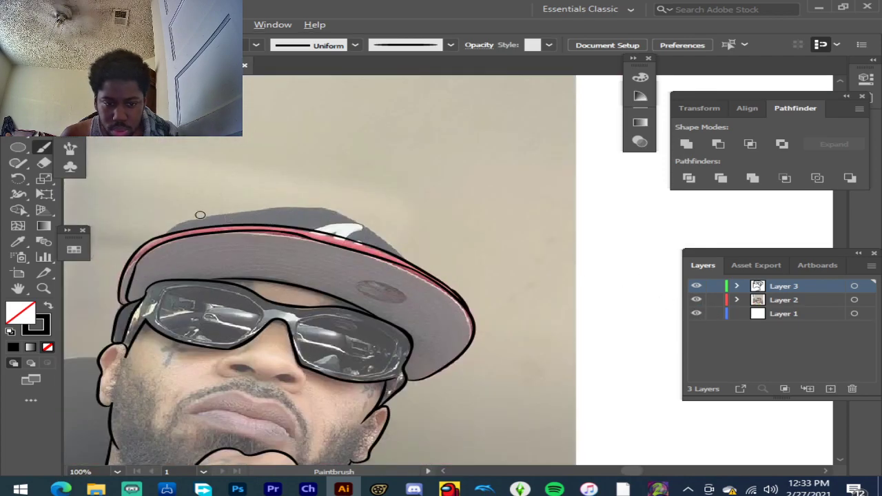
scroll(200, 215, up, 3)
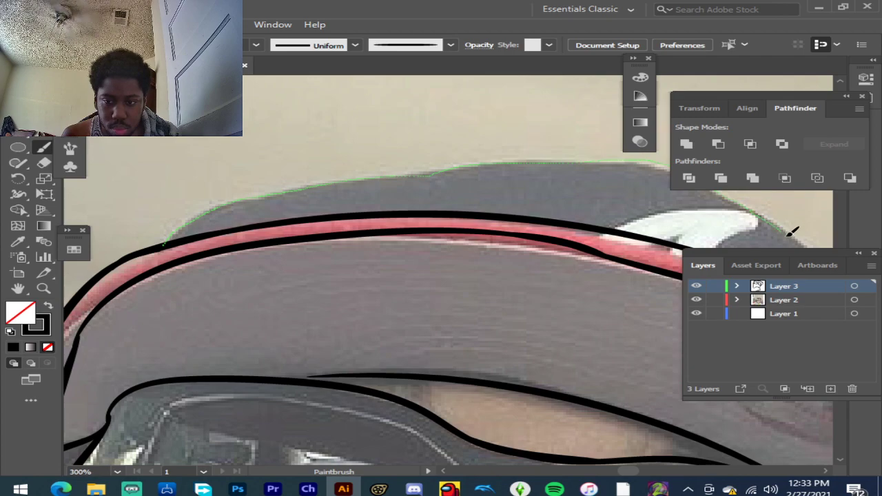
drag(800, 238, 797, 240)
scroll(399, 226, down, 3)
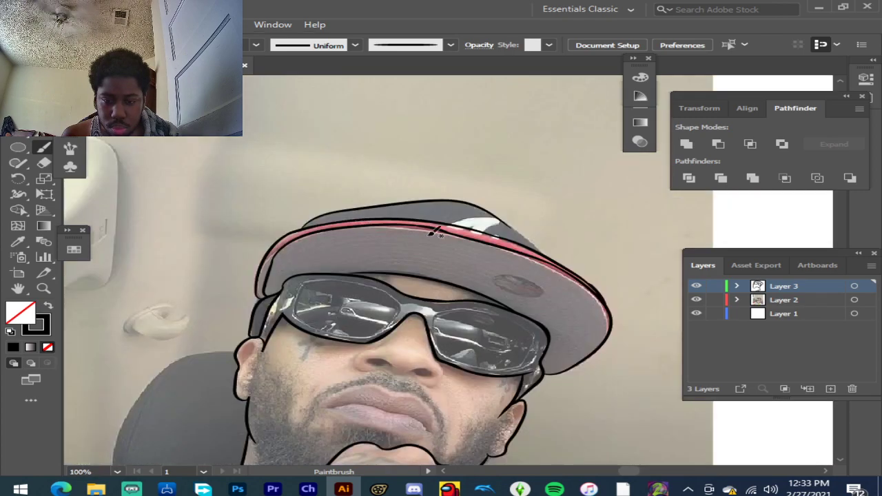
scroll(599, 255, up, 4)
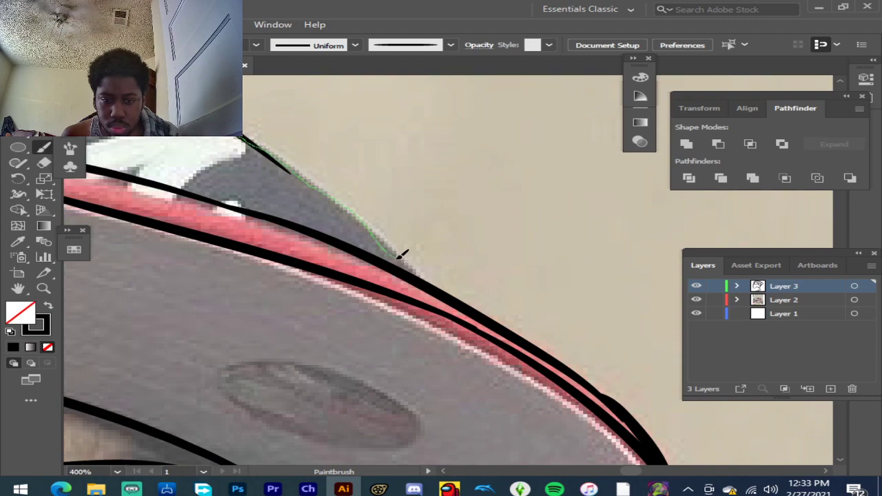
drag(429, 283, 430, 283)
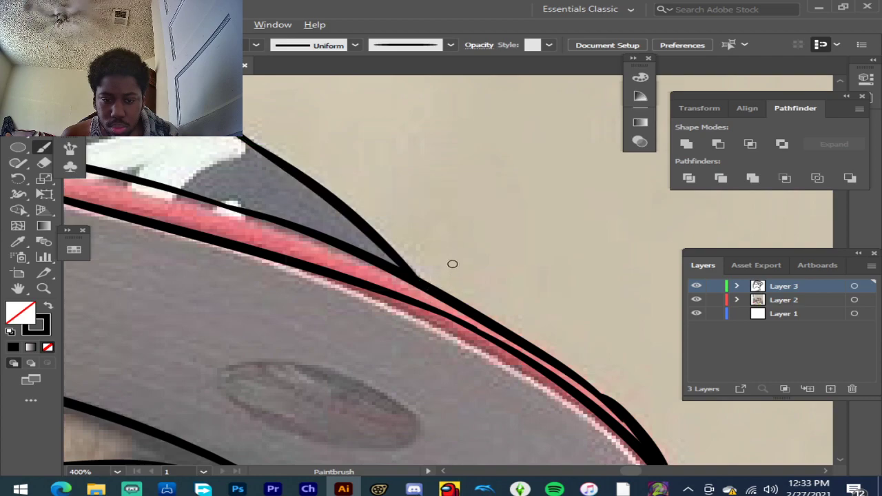
scroll(455, 258, down, 3)
scroll(279, 189, up, 3)
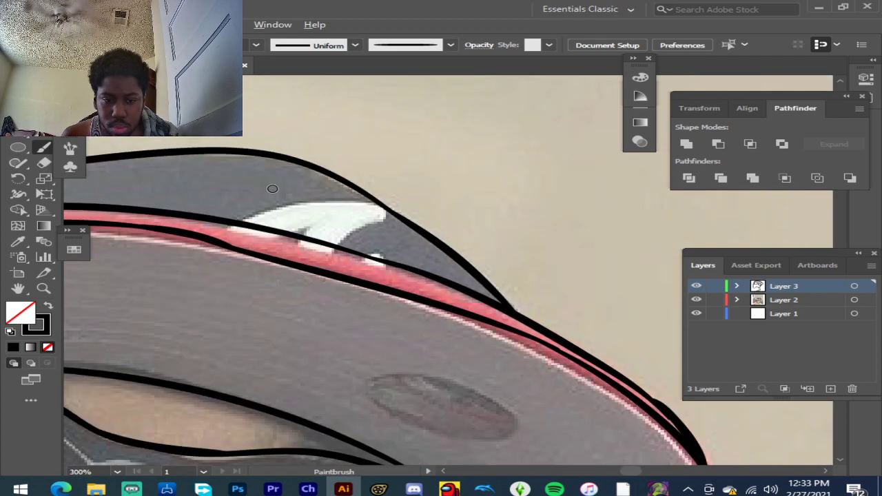
Step: Outline the white logo on the cap's crown, including its inner notch and the small separate white spot beside it
scroll(272, 189, up, 3)
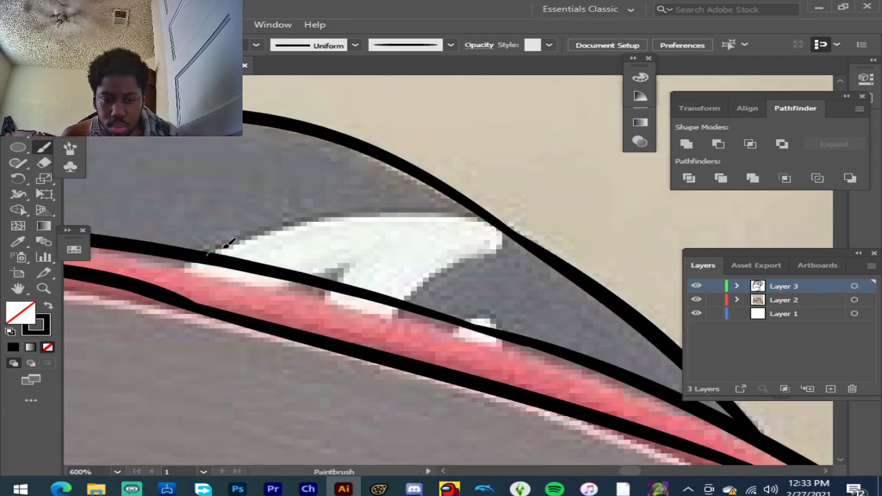
mouse_move(449, 219)
mouse_down()
mouse_move(483, 229)
mouse_move(513, 248)
mouse_move(513, 257)
mouse_move(449, 279)
mouse_up()
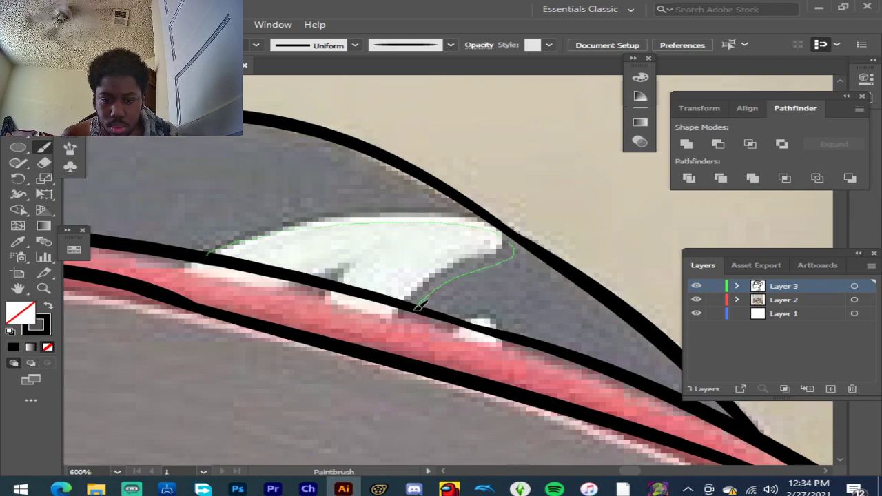
drag(419, 306, 416, 307)
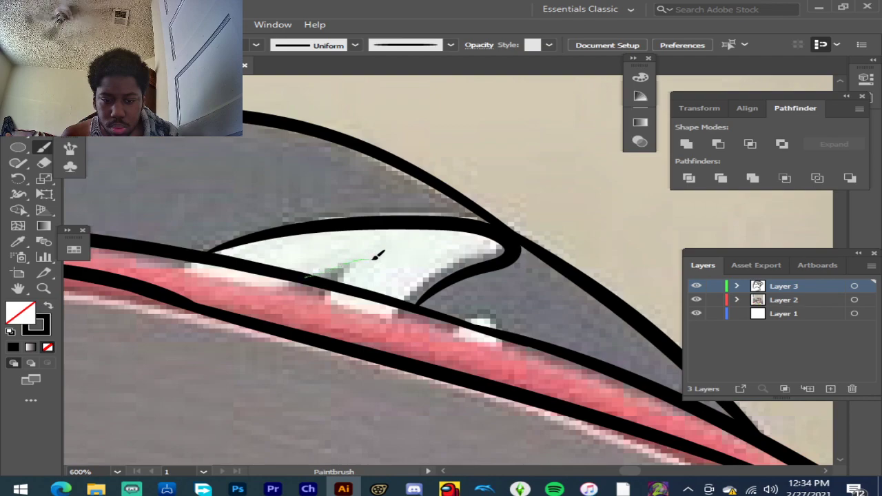
drag(360, 289, 362, 290)
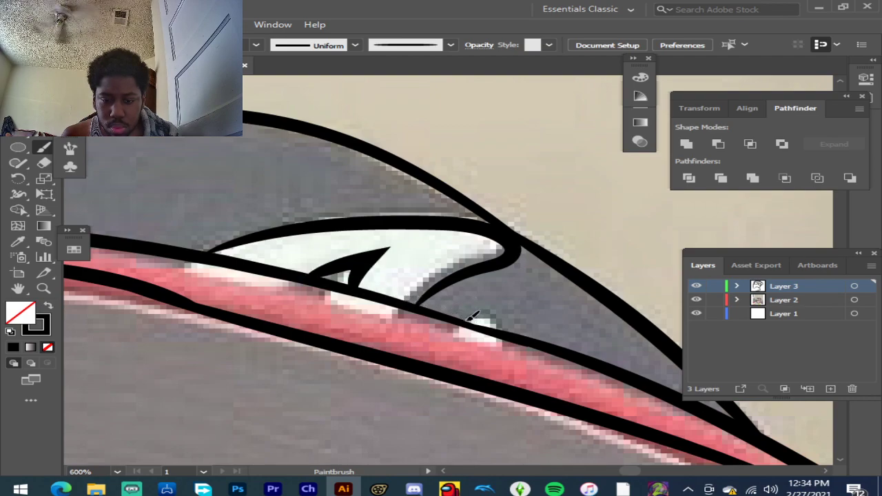
drag(517, 334, 518, 332)
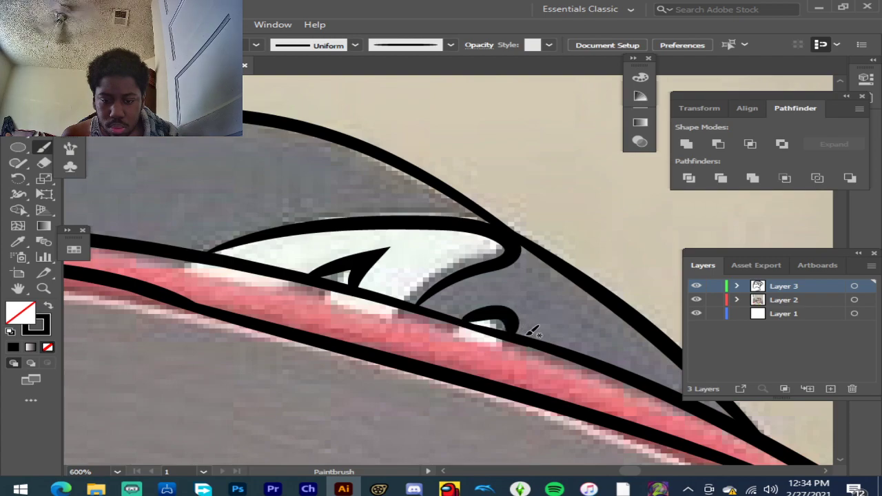
Step: Review the cap and logo outlines with the photo layer hidden, and show the photo again
key(ctrl+1)
scroll(463, 261, up, 4)
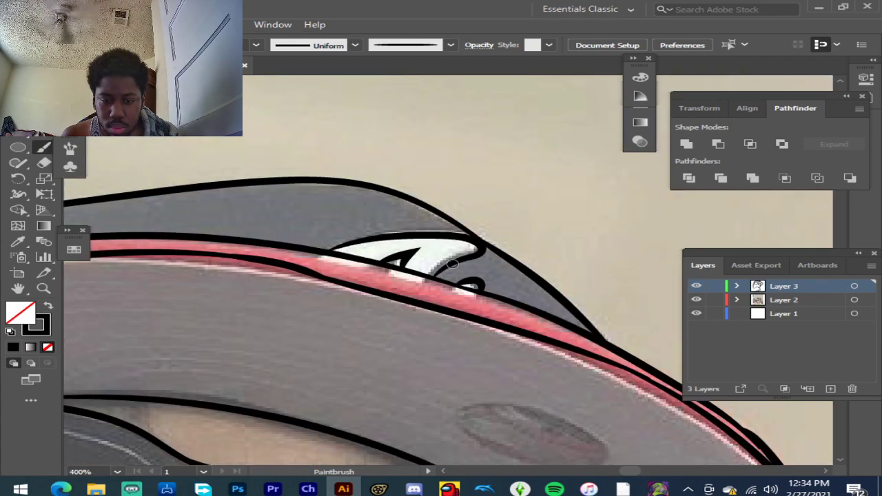
key(ctrl+0)
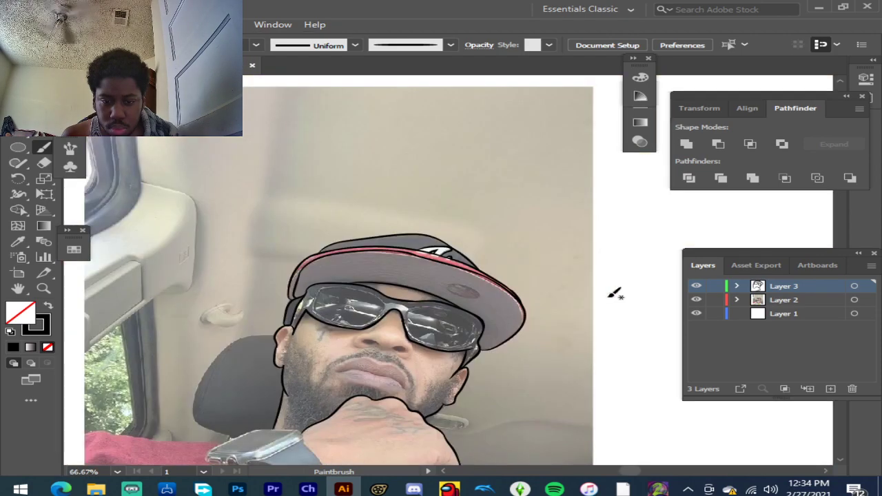
click(697, 301)
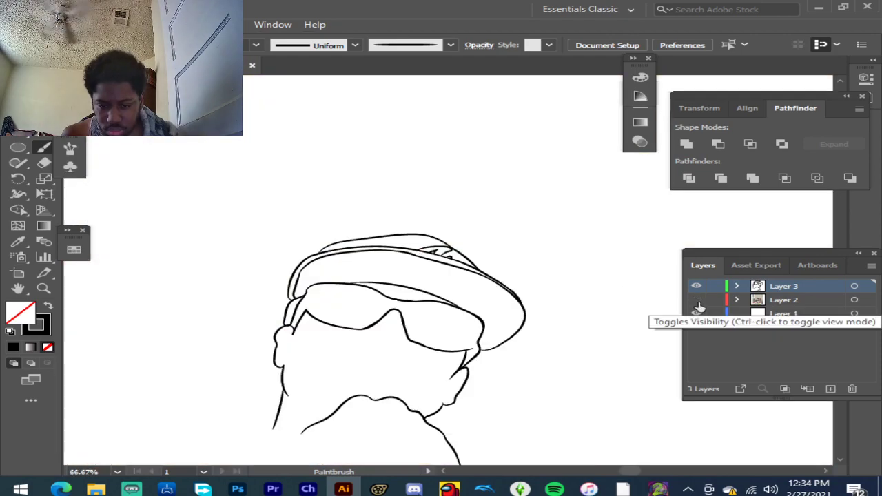
click(696, 300)
Step: Outline the oval sticker on the underside of the cap's brim
scroll(470, 287, up, 5)
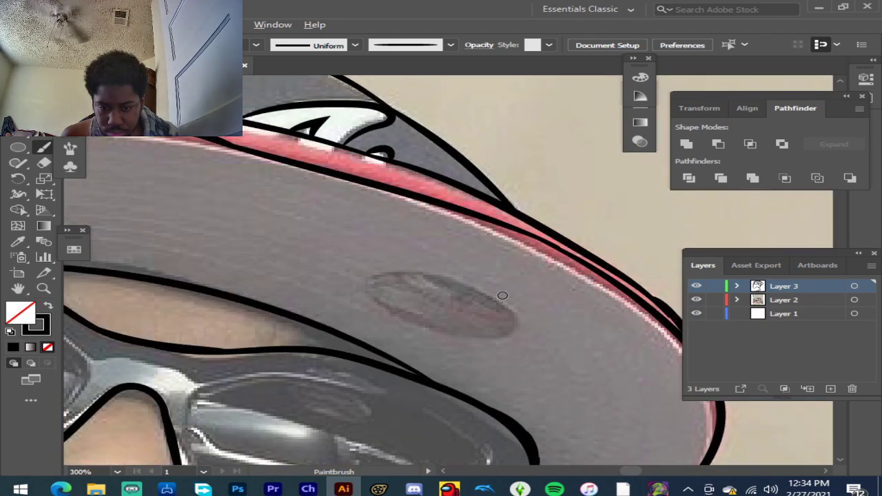
mouse_move(465, 283)
mouse_down()
mouse_move(393, 270)
mouse_move(311, 260)
mouse_up()
mouse_move(259, 298)
mouse_down()
mouse_move(271, 334)
mouse_move(349, 364)
mouse_move(417, 382)
mouse_move(499, 386)
mouse_move(521, 373)
mouse_up()
drag(530, 340, 518, 320)
scroll(352, 304, down, 5)
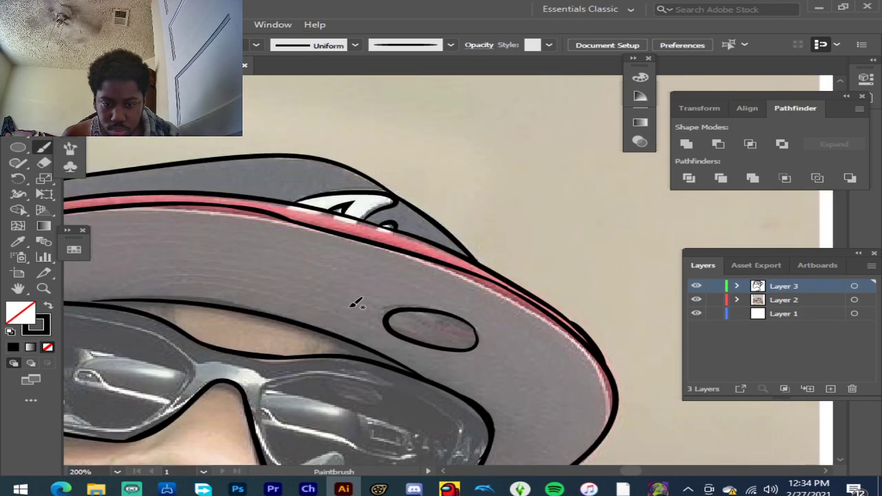
Step: Examine the brim and sunglasses up close and compare the whole drawing with the photo hidden and shown
scroll(300, 298, up, 3)
scroll(300, 297, up, 1)
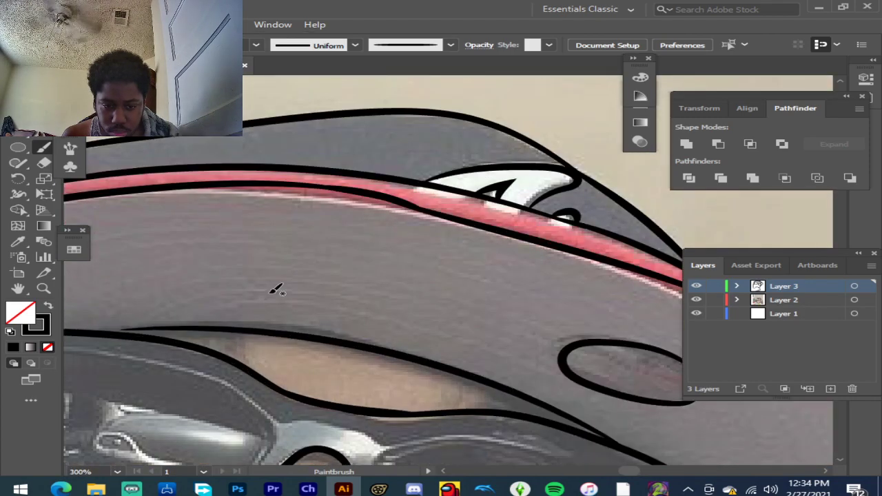
scroll(268, 291, down, 4)
scroll(272, 289, up, 1)
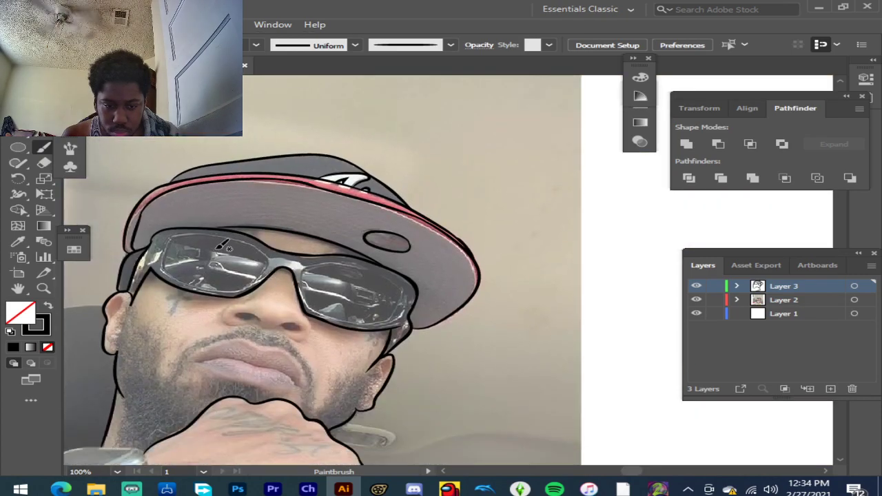
scroll(221, 237, down, 1)
scroll(221, 238, down, 3)
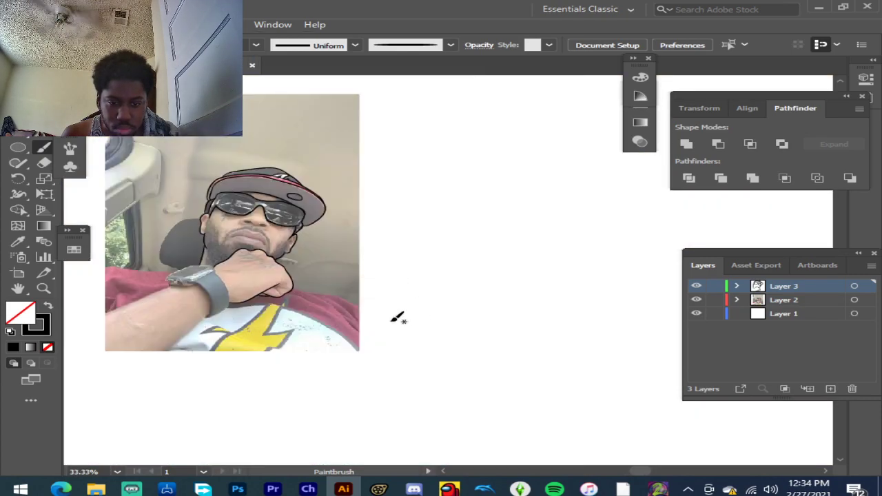
scroll(180, 283, up, 1)
click(696, 301)
click(696, 301)
Step: Trace the shirt's shoulder from the fist outward as two overlapping fold lines, extending the sleeve down past the photo's edge
scroll(436, 320, up, 3)
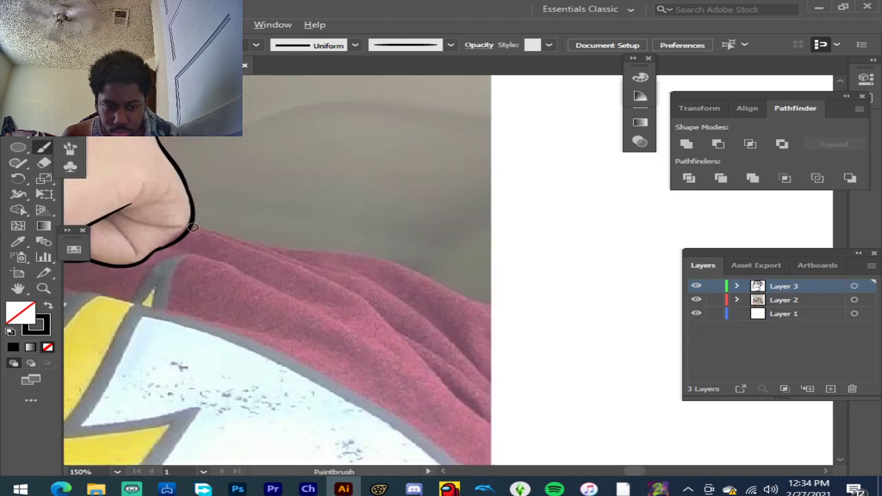
scroll(194, 227, up, 1)
drag(305, 257, 349, 278)
mouse_move(307, 258)
mouse_down()
mouse_move(400, 259)
mouse_move(488, 279)
mouse_move(545, 315)
mouse_up()
mouse_move(600, 336)
mouse_down()
mouse_move(624, 411)
mouse_move(655, 448)
mouse_up()
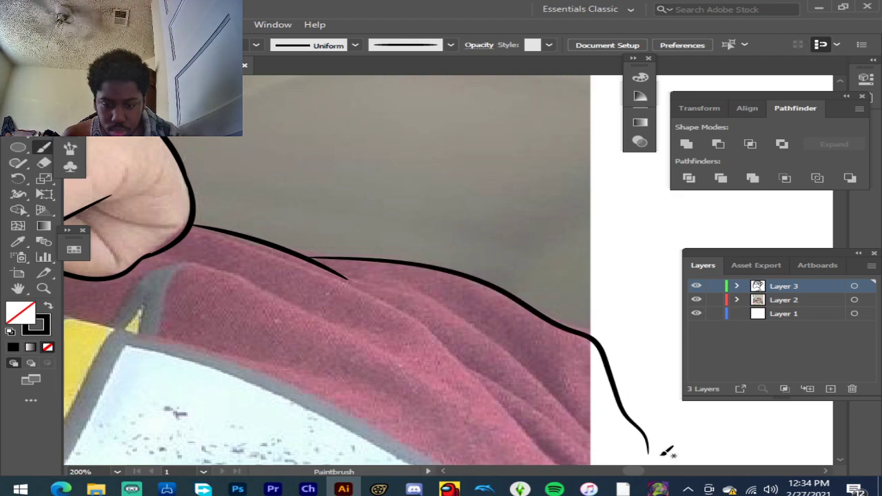
scroll(393, 343, down, 1)
scroll(321, 269, up, 5)
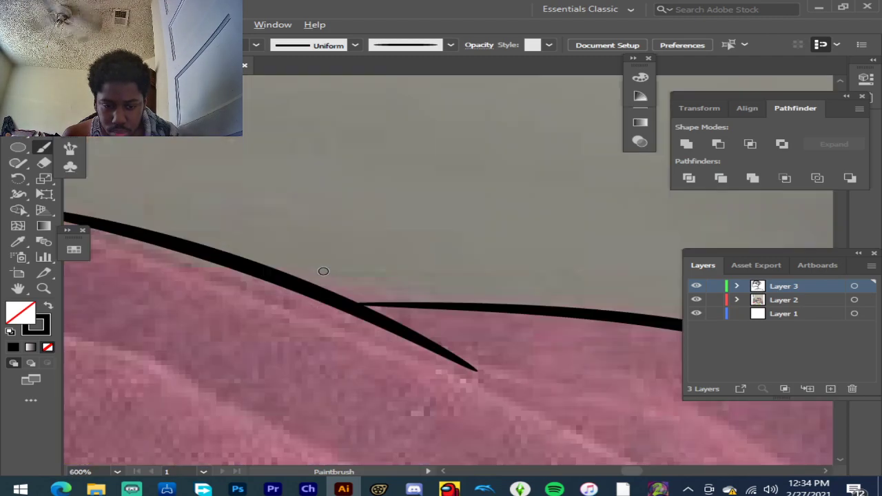
scroll(361, 292, down, 4)
Step: Trace the other shoulder of the shirt from the photo's edge to the watch, and extend the sleeve down outside the photo
key(ctrl+0)
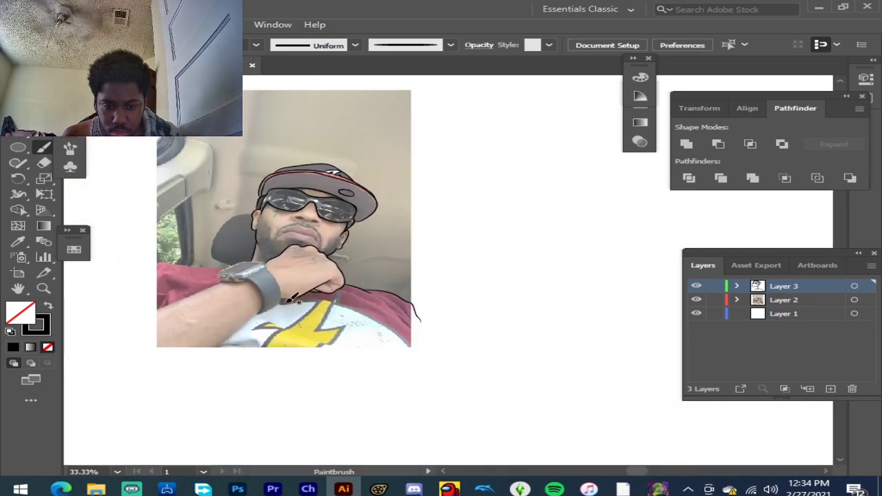
scroll(155, 268, up, 4)
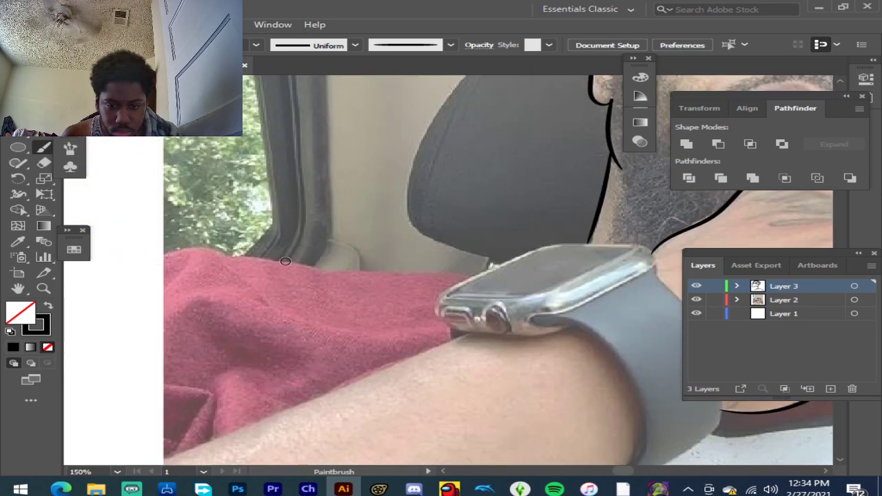
scroll(289, 248, up, 1)
mouse_move(140, 250)
mouse_down()
mouse_move(181, 244)
mouse_move(368, 276)
mouse_up()
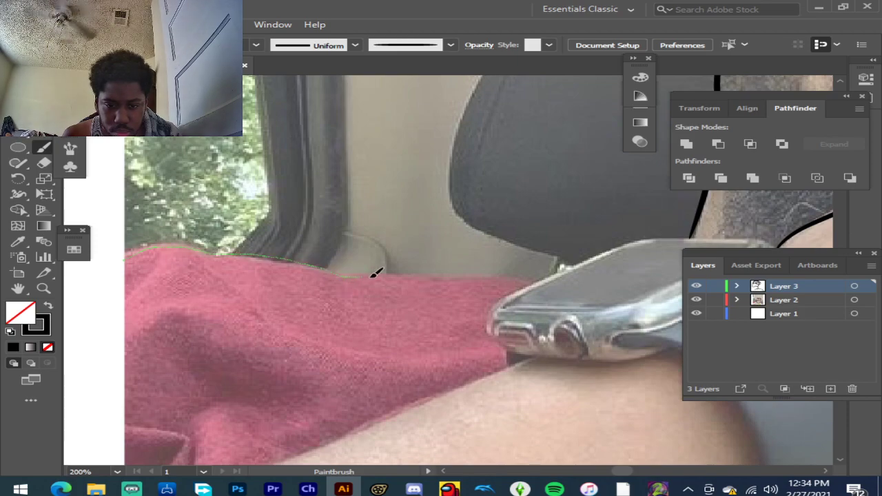
drag(475, 275, 546, 276)
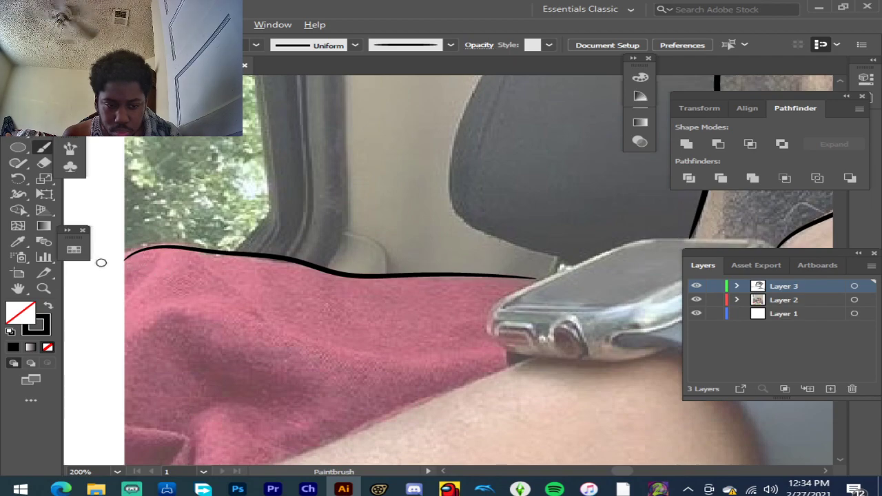
scroll(111, 259, up, 2)
mouse_move(146, 269)
mouse_down()
mouse_move(102, 367)
mouse_move(76, 406)
mouse_up()
scroll(166, 310, down, 5)
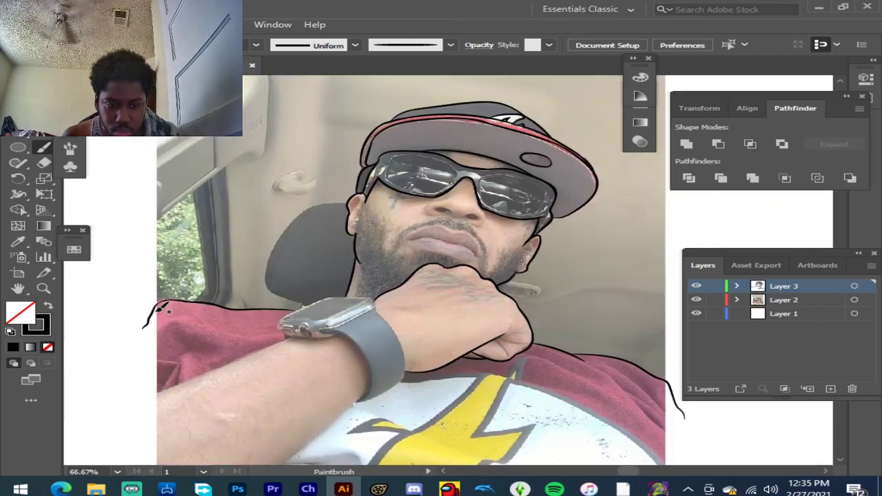
Step: Undo the sleeve line outside the photo and redraw it from the shoulder's end as a flatter stroke running outward
scroll(122, 326, up, 4)
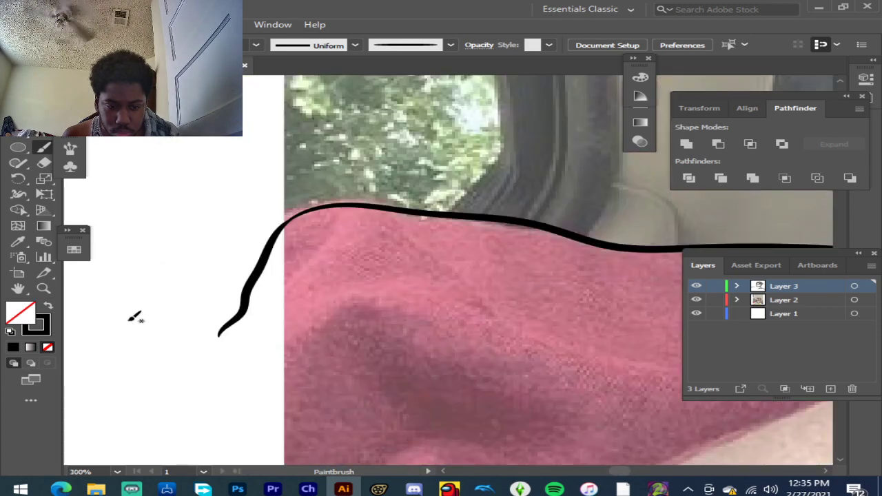
key(ctrl+z)
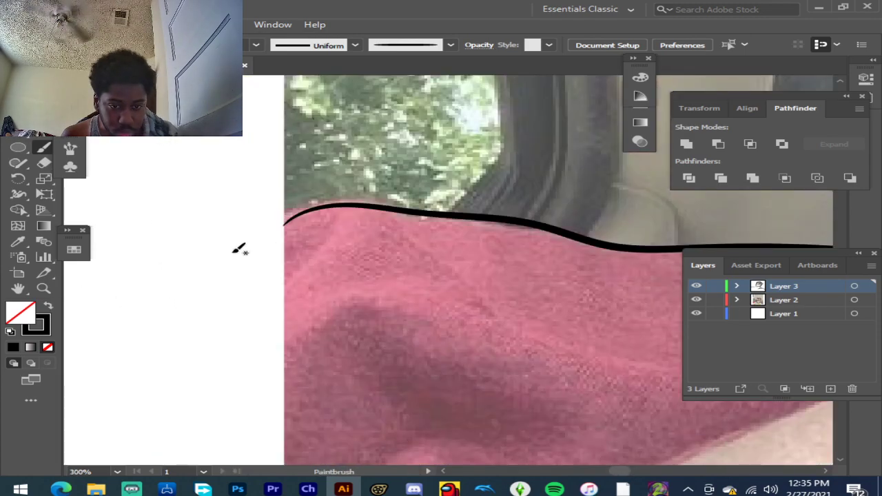
scroll(173, 247, up, 3)
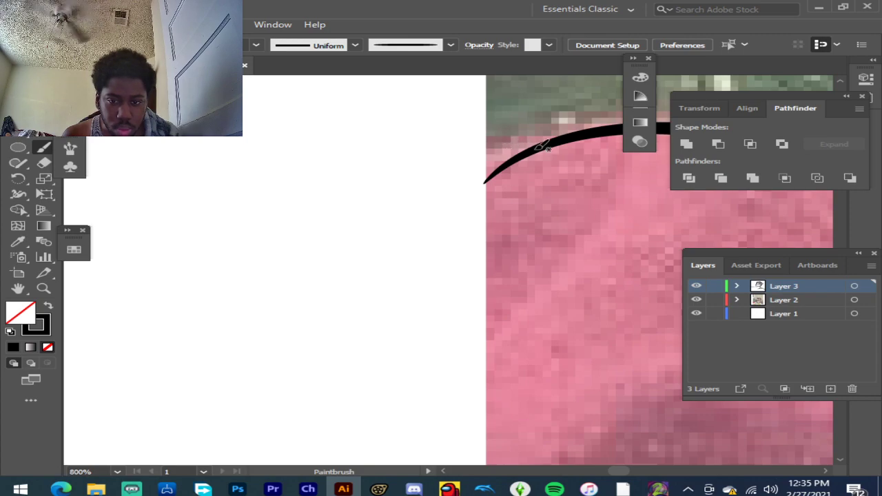
drag(480, 183, 390, 217)
mouse_move(232, 274)
mouse_down()
mouse_move(148, 299)
mouse_move(126, 340)
mouse_up()
drag(49, 397, 49, 396)
scroll(258, 293, down, 5)
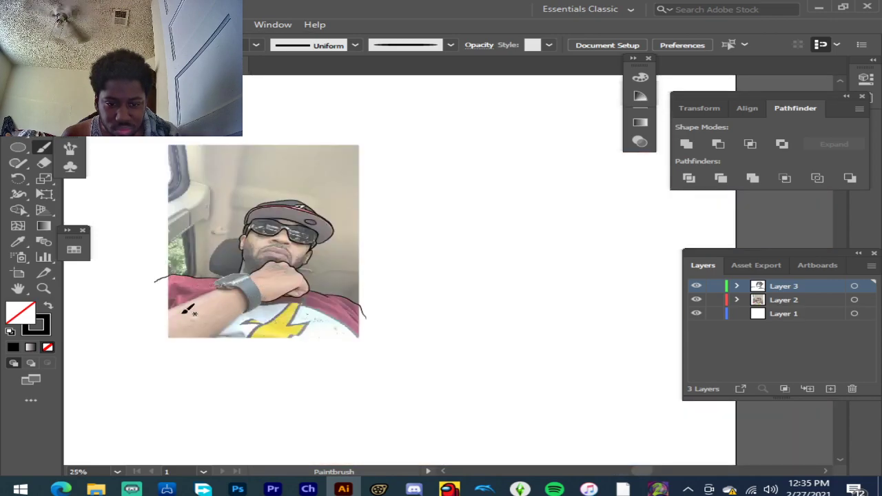
Step: Trace the forearm's upper edge outward from the watch case and its lower edge down from the watch strap
scroll(189, 310, up, 2)
scroll(216, 297, up, 3)
scroll(216, 300, up, 1)
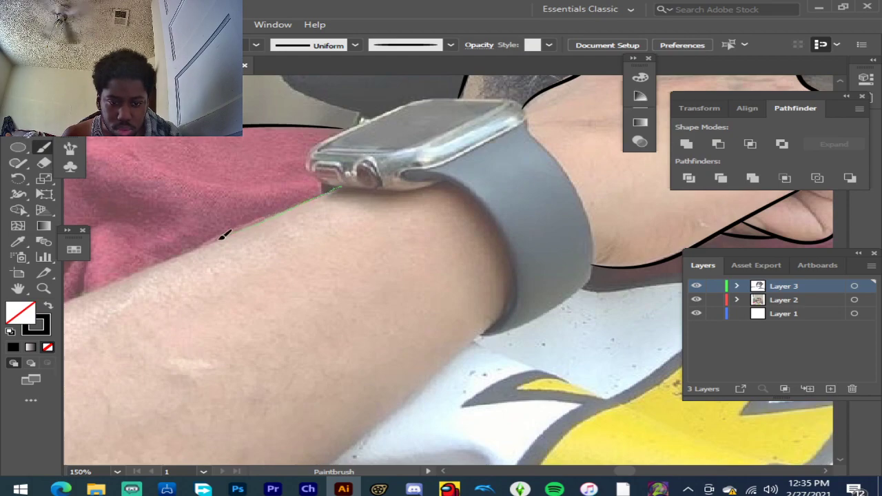
drag(180, 256, 179, 259)
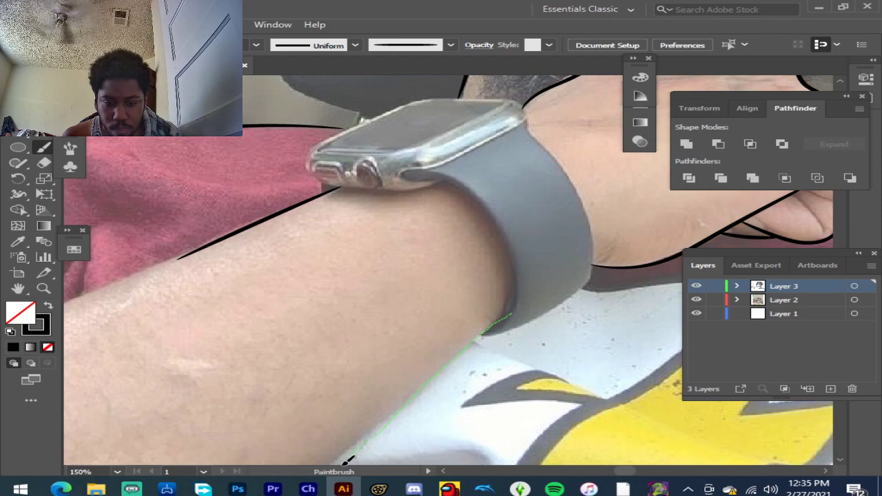
drag(348, 459, 346, 461)
scroll(414, 321, down, 3)
scroll(523, 245, up, 2)
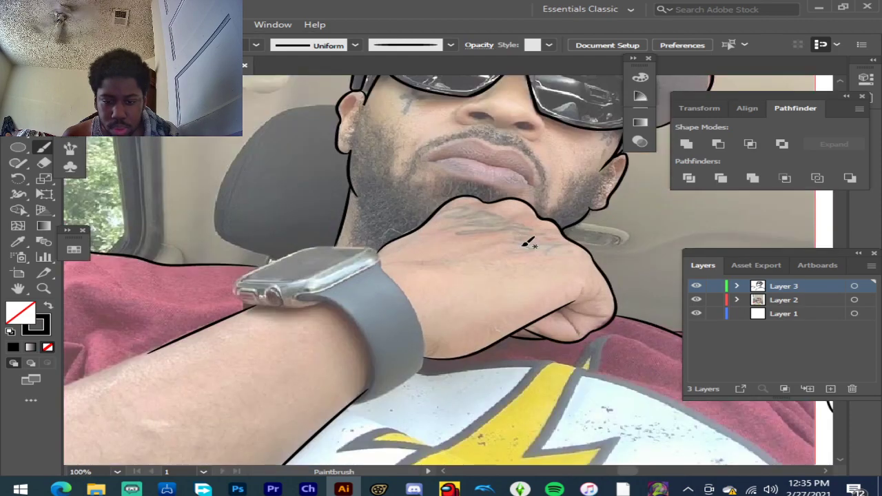
Step: Outline the watch case in one stroke from its underside by the strap, around the crown end and along the top edge
key(ctrl+plus)
scroll(345, 277, down, 2)
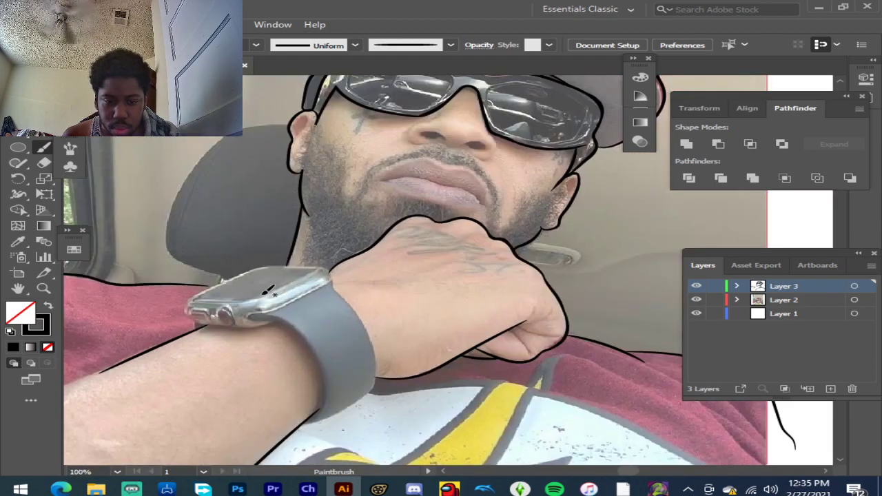
scroll(207, 299, up, 4)
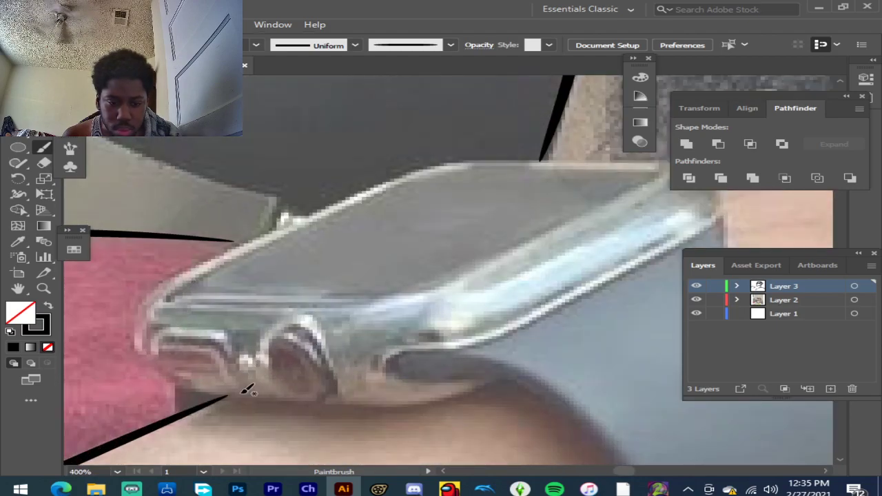
mouse_move(503, 383)
mouse_down()
mouse_move(423, 412)
mouse_move(276, 401)
mouse_up()
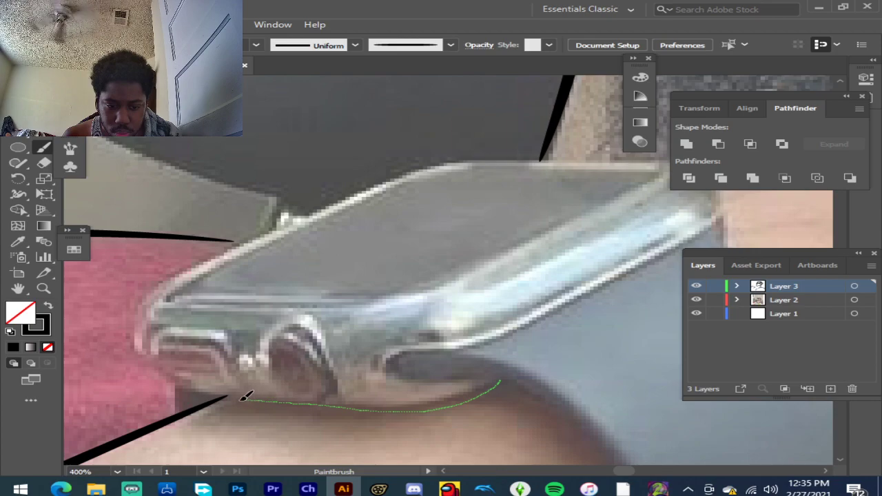
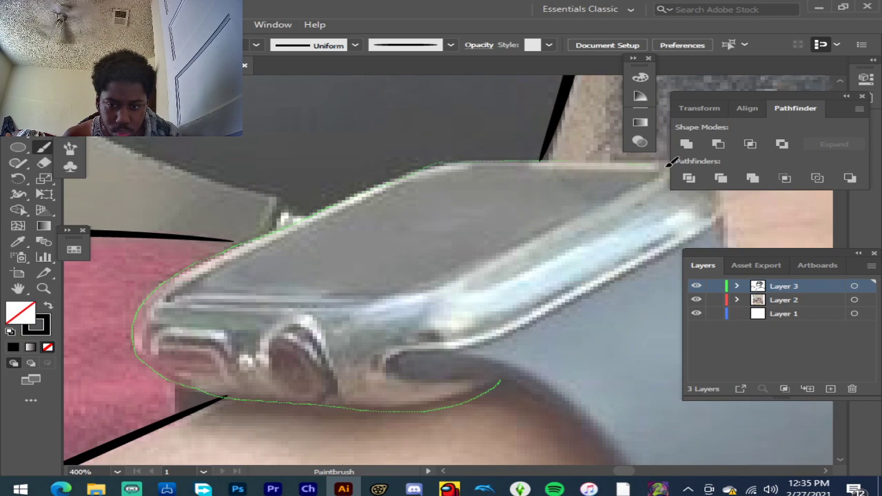
drag(670, 164, 669, 172)
Step: Extend the shirt's shoulder line with an overlapping stroke so it joins the watch case outline
scroll(205, 235, up, 3)
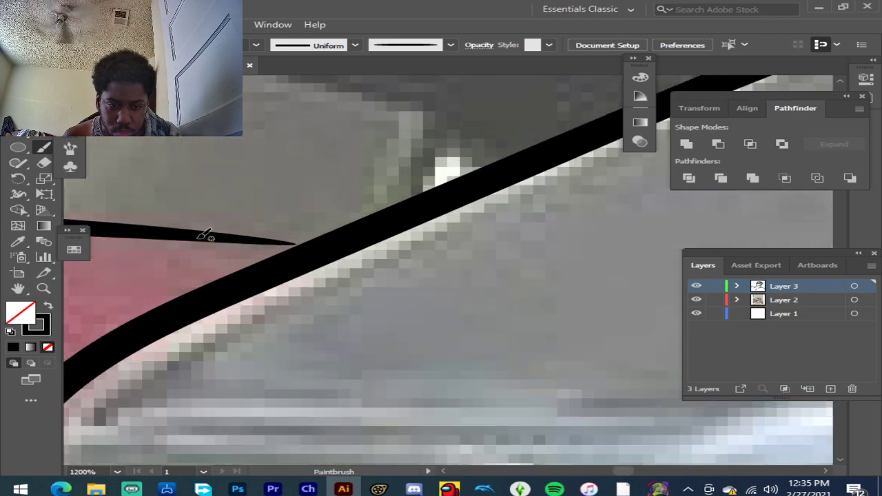
drag(98, 229, 192, 229)
mouse_move(294, 234)
mouse_down()
mouse_move(353, 237)
mouse_move(458, 200)
mouse_up()
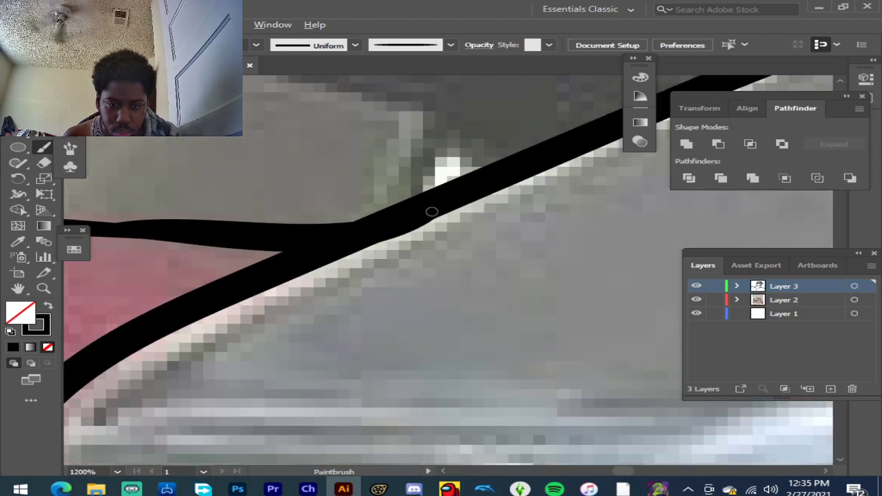
scroll(431, 211, down, 4)
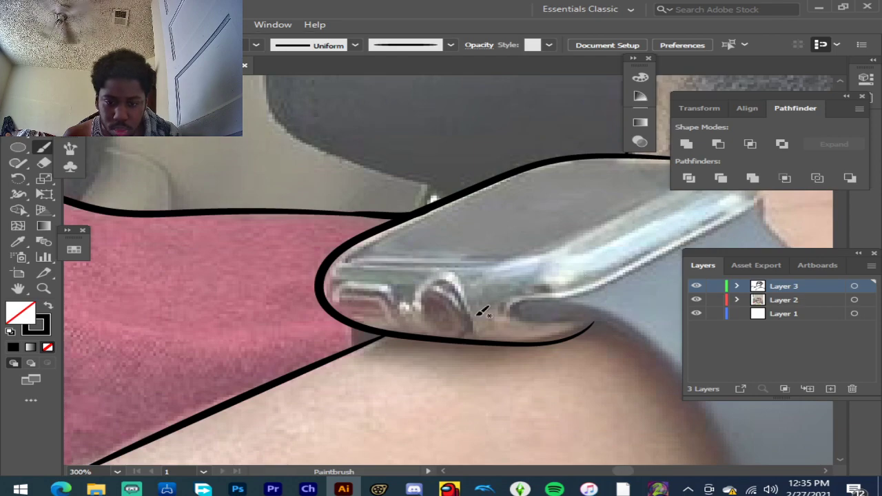
Step: Continue the watch case outline around its rounded corner next to the hand and back onto the strap's upper edge
scroll(413, 305, up, 2)
scroll(387, 309, down, 4)
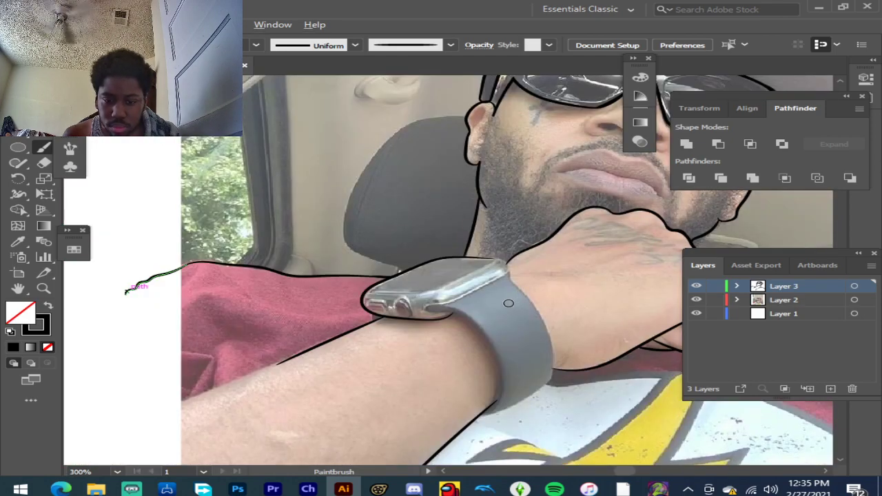
scroll(358, 311, up, 4)
scroll(526, 104, up, 2)
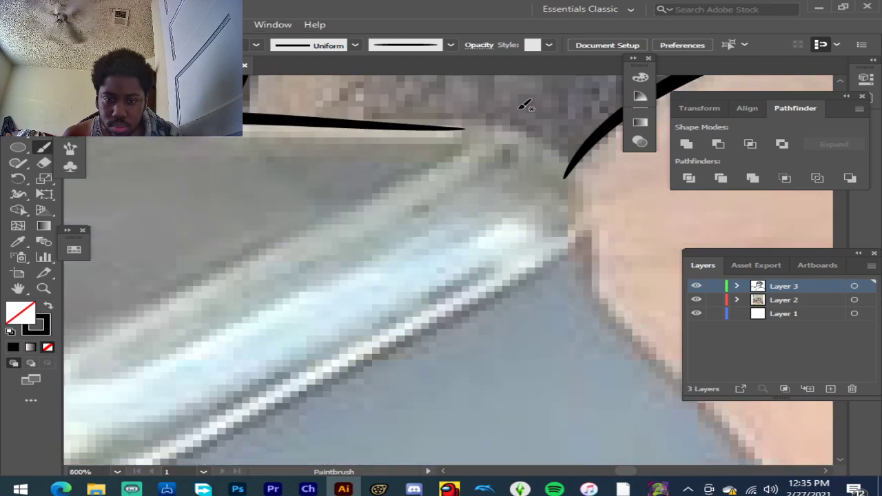
mouse_move(420, 118)
mouse_down()
mouse_move(375, 118)
mouse_move(411, 122)
mouse_up()
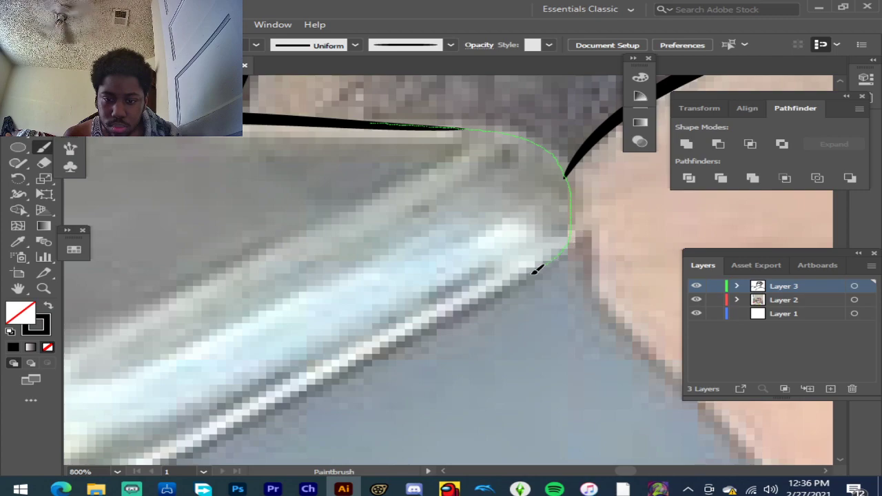
drag(488, 313, 487, 314)
scroll(517, 306, down, 4)
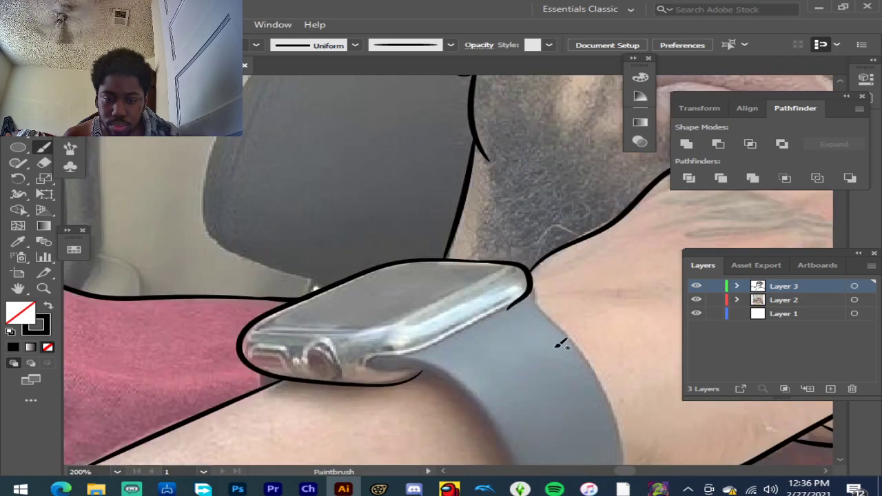
Step: Trace the upper part of the strap's hand-side edge, starting from the corner of the watch case
scroll(610, 351, up, 2)
scroll(427, 231, down, 2)
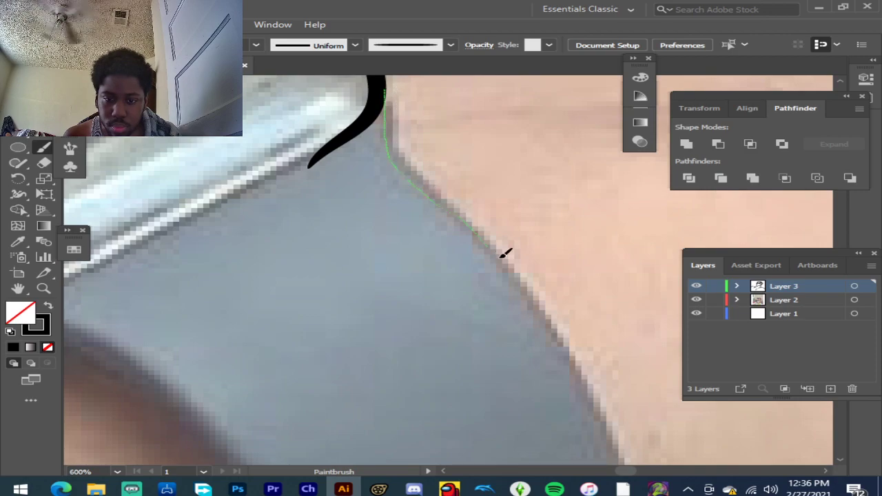
drag(552, 323, 554, 330)
scroll(500, 297, down, 3)
Step: Trace the strap's forearm-side edge in two strokes from beneath the watch case down to the lower forearm line
scroll(483, 309, up, 4)
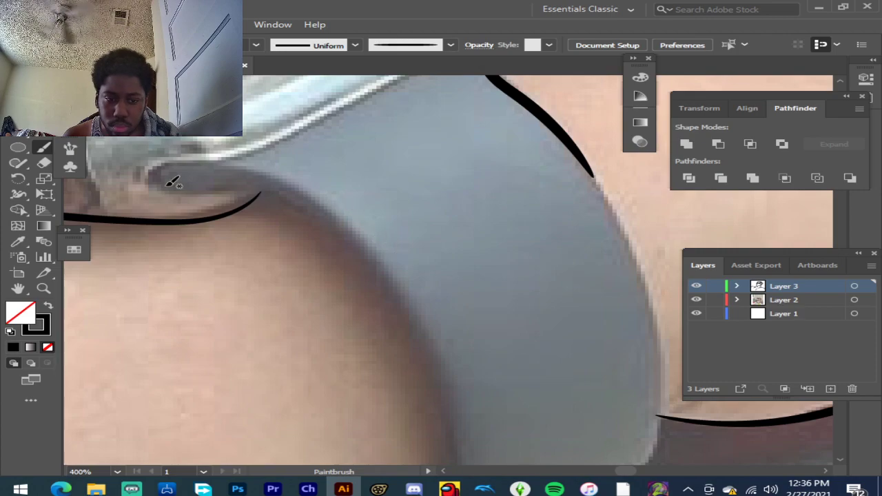
mouse_move(166, 185)
mouse_down()
mouse_move(272, 192)
mouse_move(320, 215)
mouse_move(352, 251)
mouse_up()
drag(381, 287, 380, 288)
scroll(388, 270, down, 5)
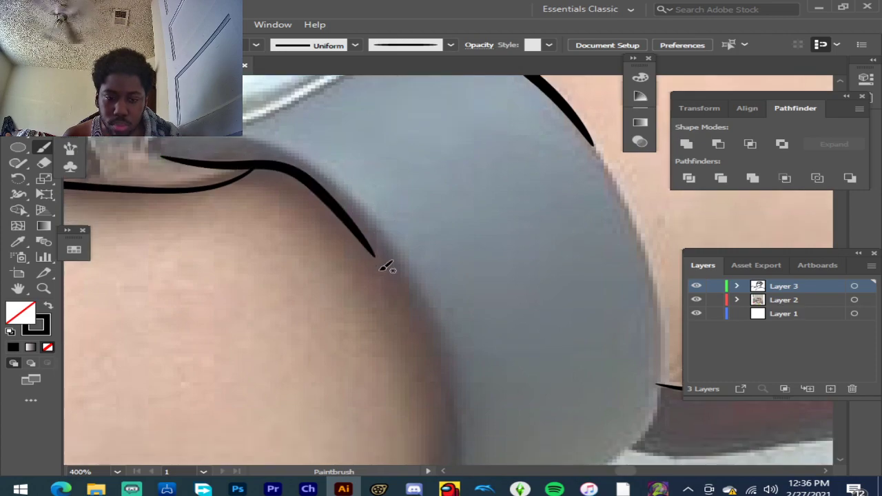
mouse_move(366, 89)
mouse_down()
mouse_move(434, 240)
mouse_move(434, 381)
mouse_up()
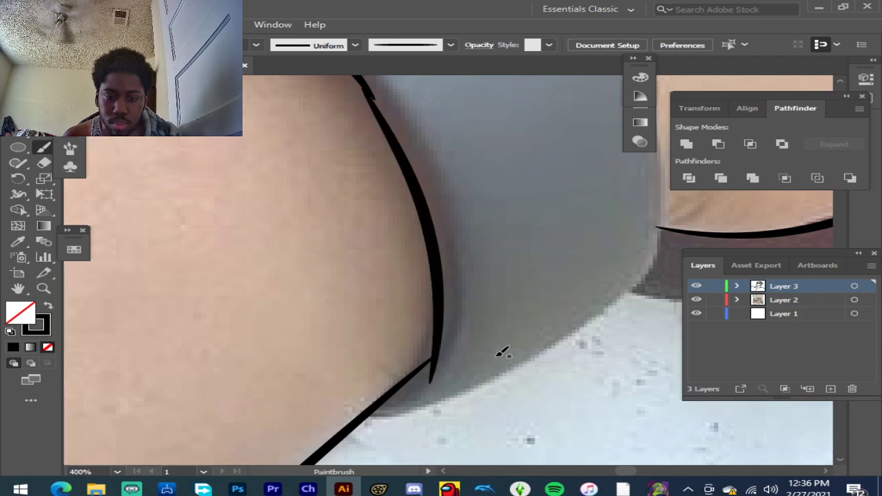
Step: Smooth the joint between the two strokes on the strap's forearm-side edge with an overlapping stroke
scroll(451, 278, down, 2)
scroll(409, 172, up, 4)
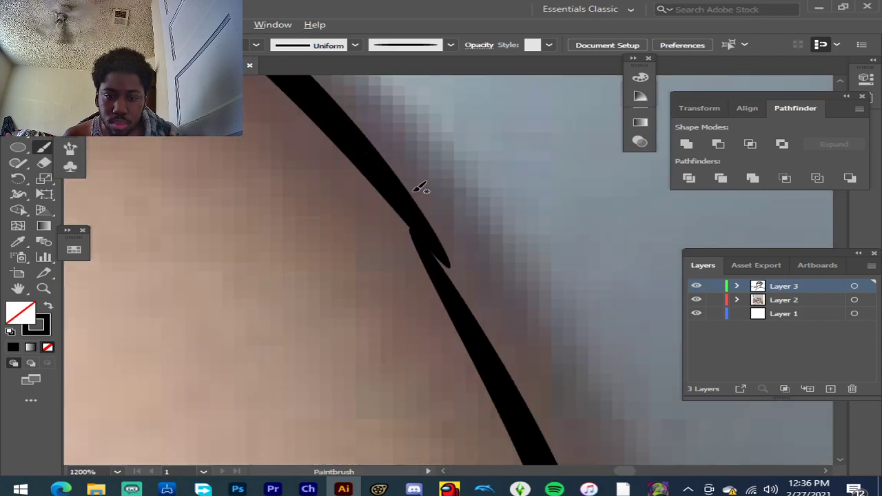
scroll(419, 187, down, 3)
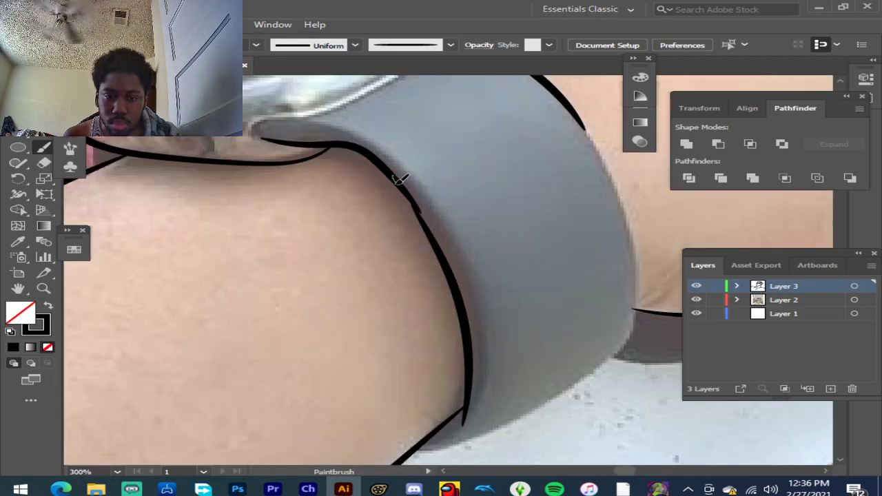
drag(415, 205, 431, 232)
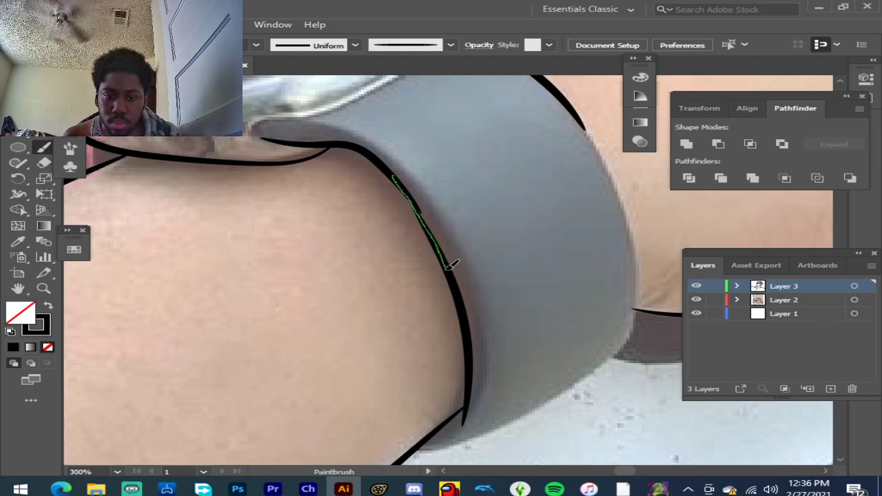
drag(450, 266, 455, 269)
Step: Trace the strap's bottom edge from the lower forearm line around to the underside of the hand
scroll(439, 232, down, 3)
scroll(493, 178, up, 3)
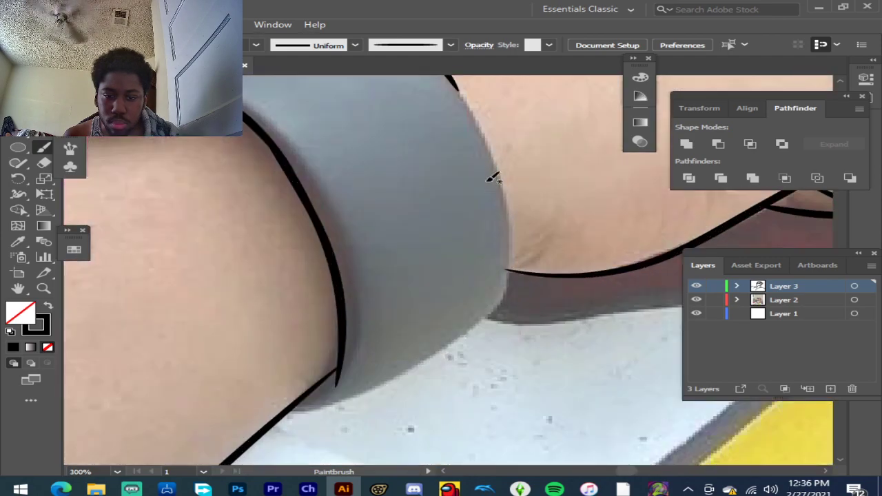
scroll(441, 373, down, 2)
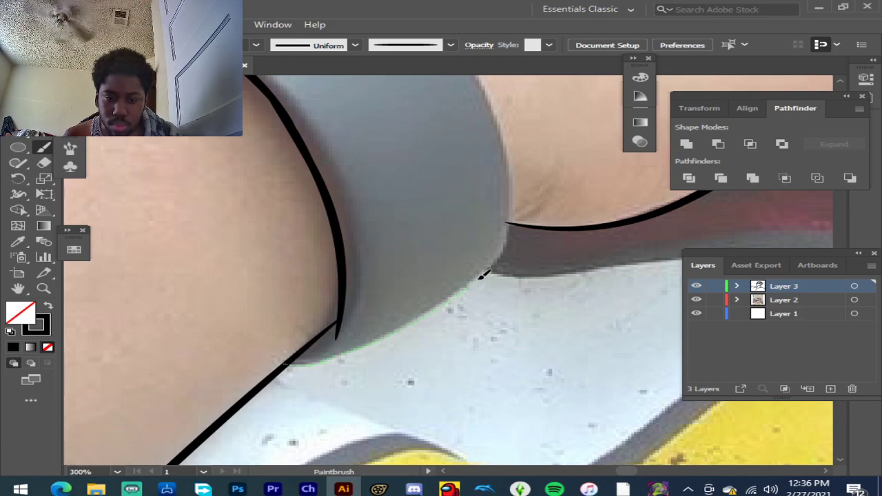
drag(510, 176, 511, 177)
scroll(521, 221, down, 4)
scroll(528, 191, up, 3)
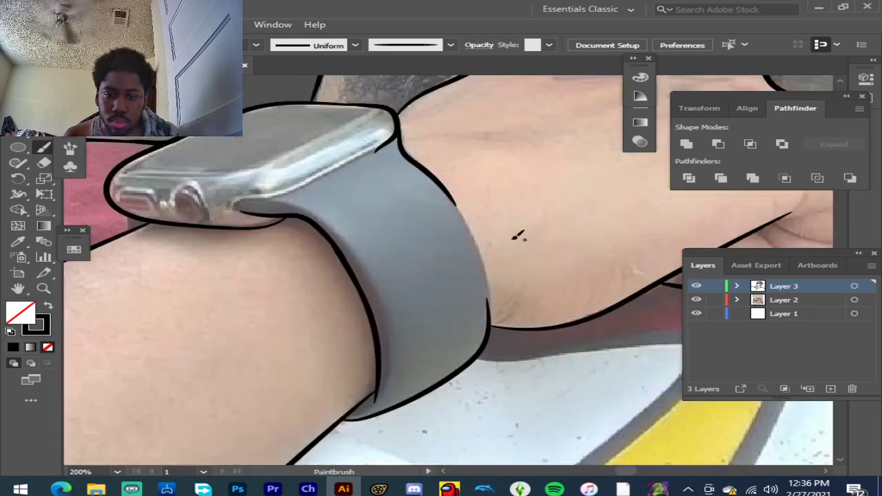
Step: Close the gap in the strap's hand-side edge with a stroke joining its upper and lower lines
scroll(518, 237, up, 2)
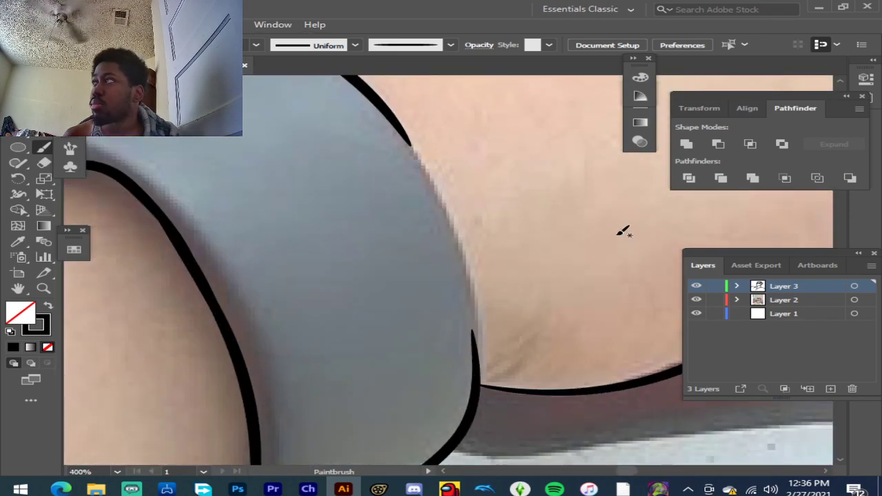
scroll(521, 173, up, 1)
scroll(425, 118, down, 3)
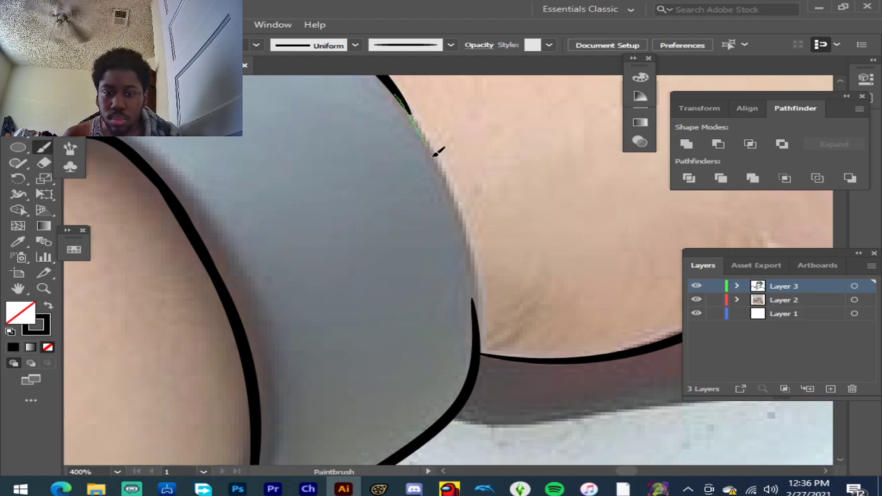
drag(473, 254, 476, 280)
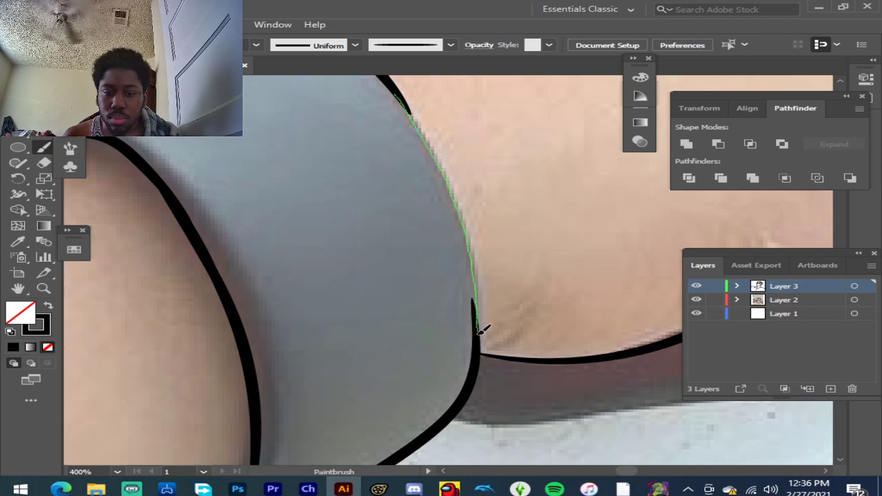
drag(480, 337, 483, 337)
Step: Compare the watch and arm linework with the photo by hiding and showing Layer 2
key(ctrl+minus)
key(ctrl+minus)
key(ctrl+minus)
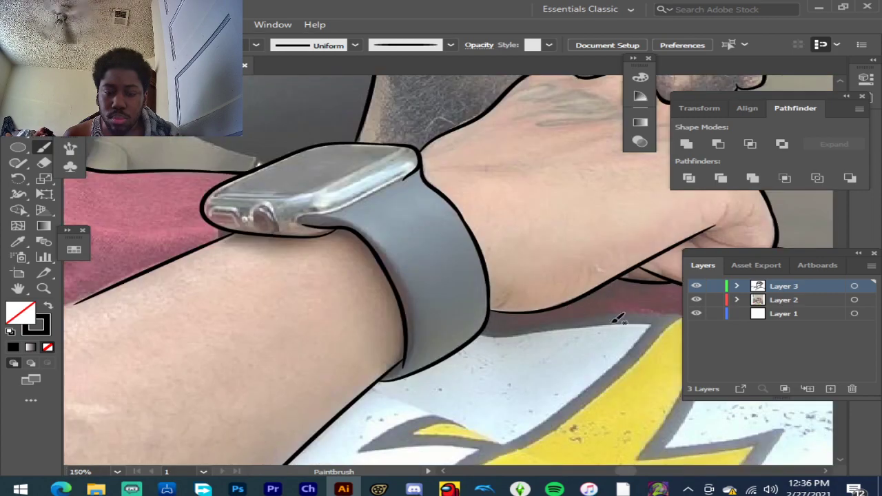
click(697, 300)
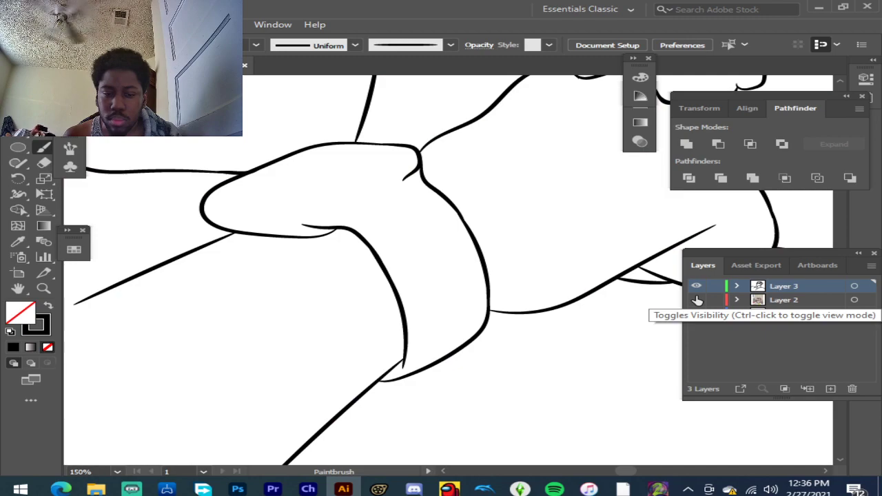
click(697, 300)
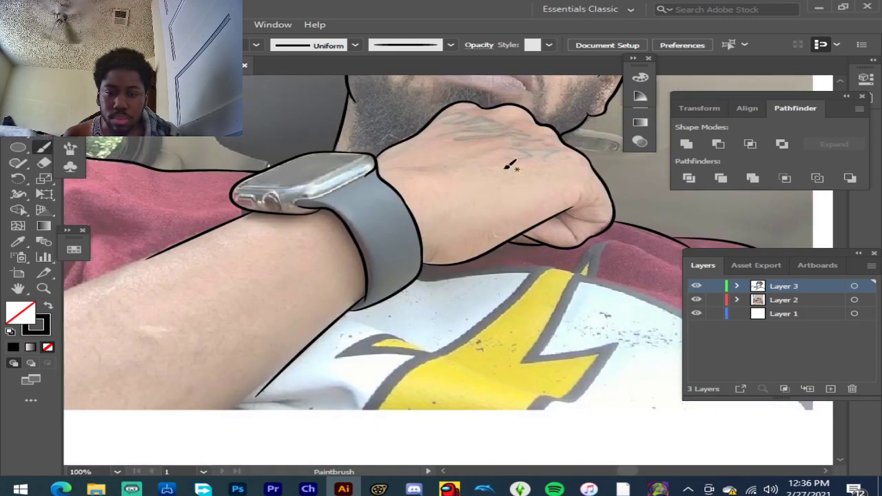
click(696, 300)
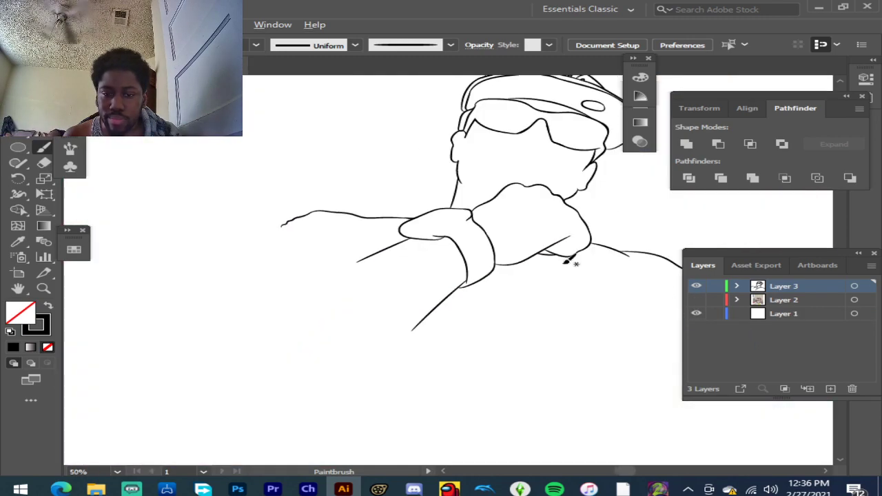
Step: Extend the shoulder outline on the watch-arm side downward with a wavy brush stroke, overlapping a short stroke at the joint
key(ctrl+minus)
scroll(667, 222, up, 1)
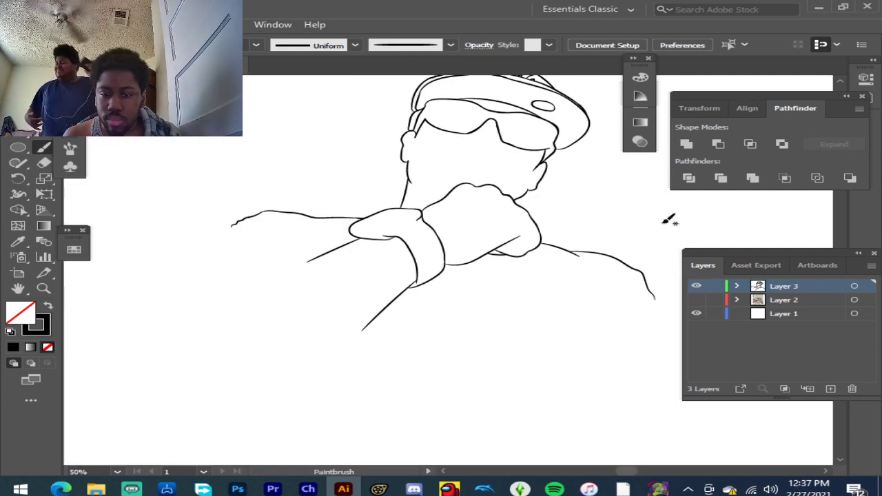
scroll(191, 241, up, 2)
scroll(286, 210, up, 1)
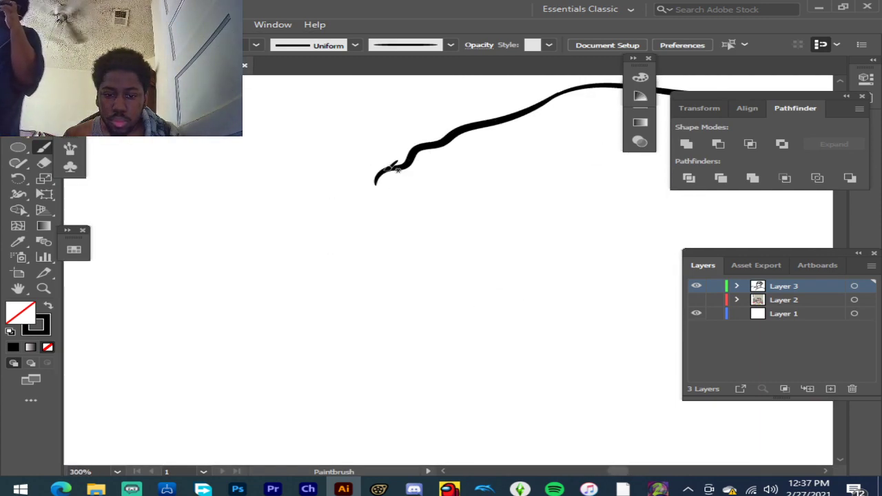
mouse_move(375, 181)
mouse_down()
mouse_move(343, 230)
mouse_move(308, 251)
mouse_move(269, 324)
mouse_move(203, 386)
mouse_up()
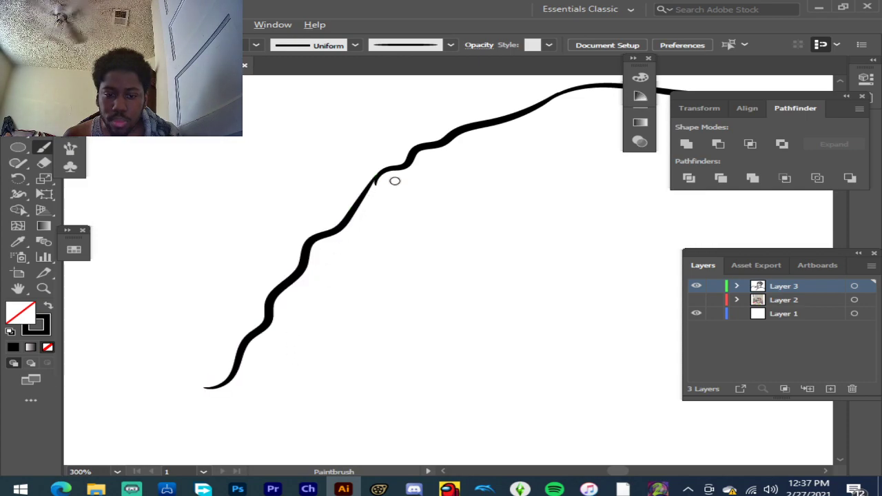
scroll(389, 169, up, 2)
drag(356, 181, 341, 244)
Step: Continue the wavy shoulder outline with a short curved stroke heading down from its lower end
scroll(349, 230, down, 2)
scroll(340, 269, down, 2)
scroll(193, 265, down, 1)
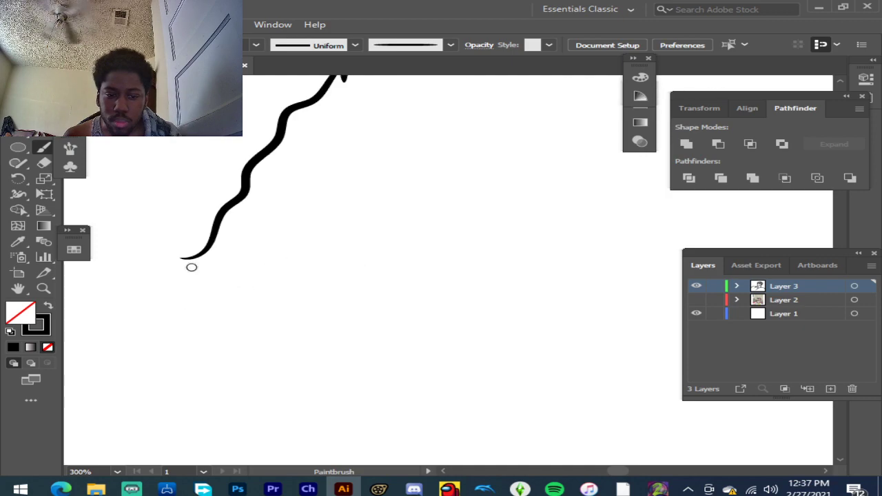
scroll(207, 253, up, 1)
mouse_move(196, 252)
mouse_down()
mouse_move(154, 308)
mouse_move(150, 337)
mouse_up()
scroll(186, 283, down, 2)
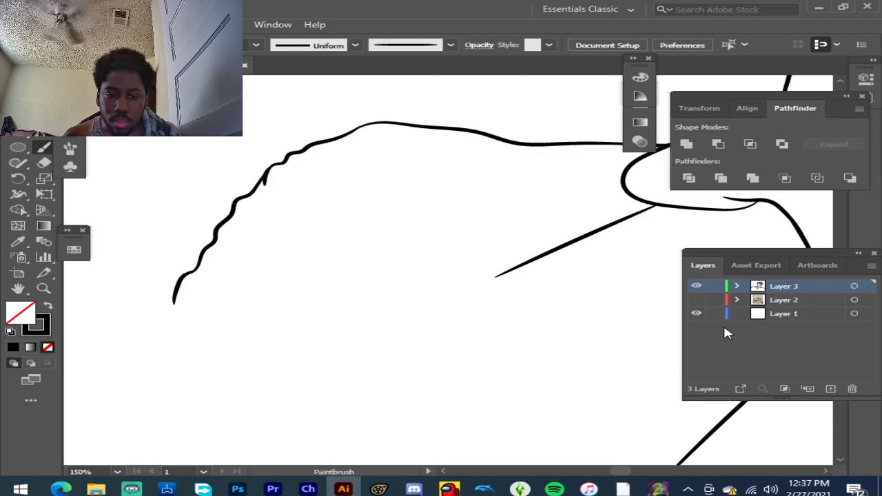
scroll(388, 271, down, 3)
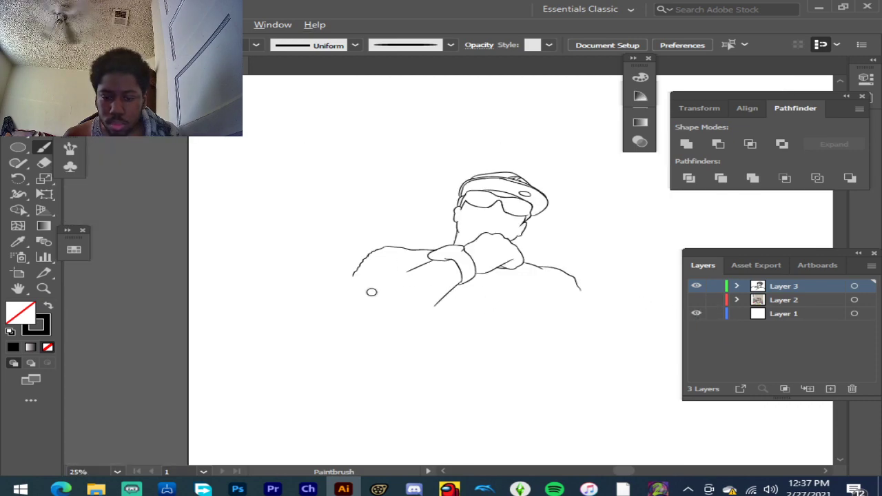
Step: Lengthen the sleeve outline below the shoulder with another wavy stroke and blend its joint with a short overlapping stroke
scroll(371, 292, up, 4)
scroll(344, 255, up, 2)
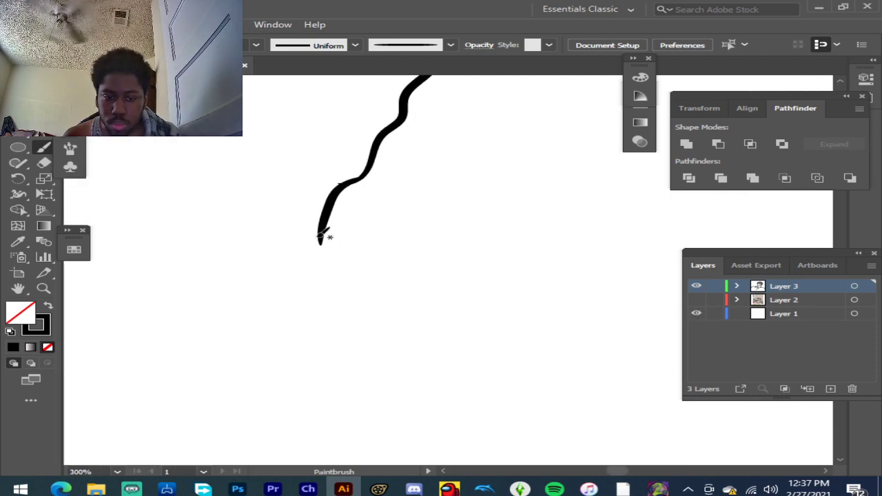
mouse_move(320, 243)
mouse_down()
mouse_move(329, 280)
mouse_move(282, 390)
mouse_move(298, 411)
mouse_up()
drag(330, 211, 322, 235)
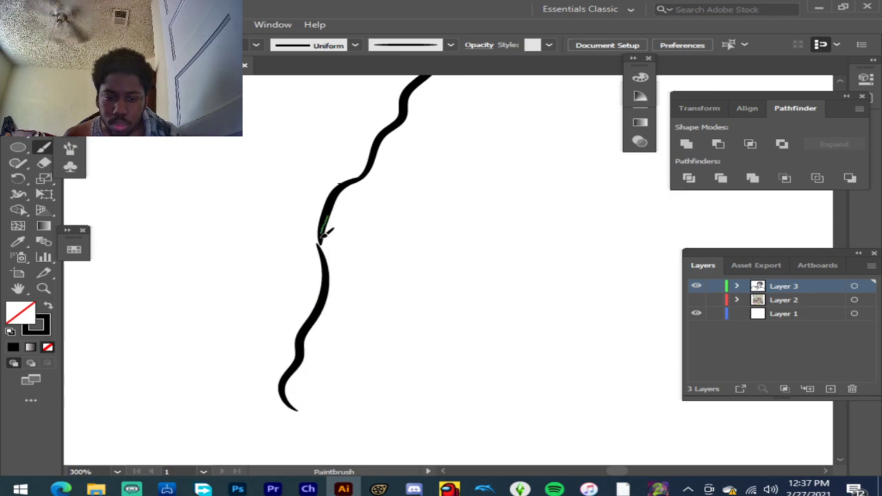
drag(326, 274, 331, 295)
scroll(354, 285, down, 9)
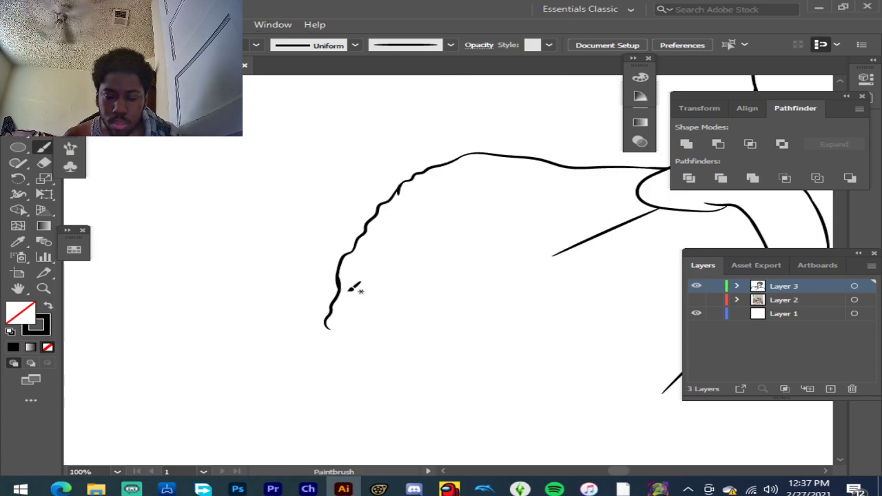
scroll(410, 315, up, 3)
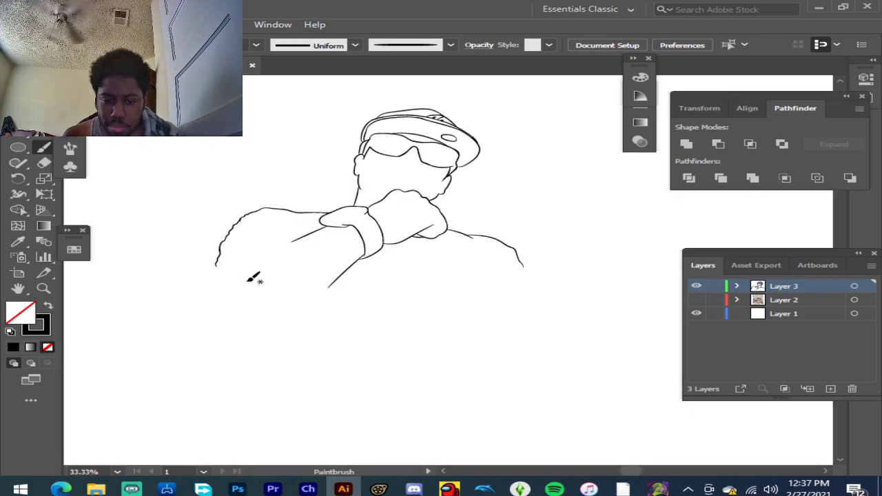
Step: Draw the first part of a ragged, torn edge across the forearm, starting at the open end of its upper line
scroll(255, 273, up, 3)
scroll(397, 222, up, 2)
scroll(267, 176, up, 2)
scroll(267, 175, up, 1)
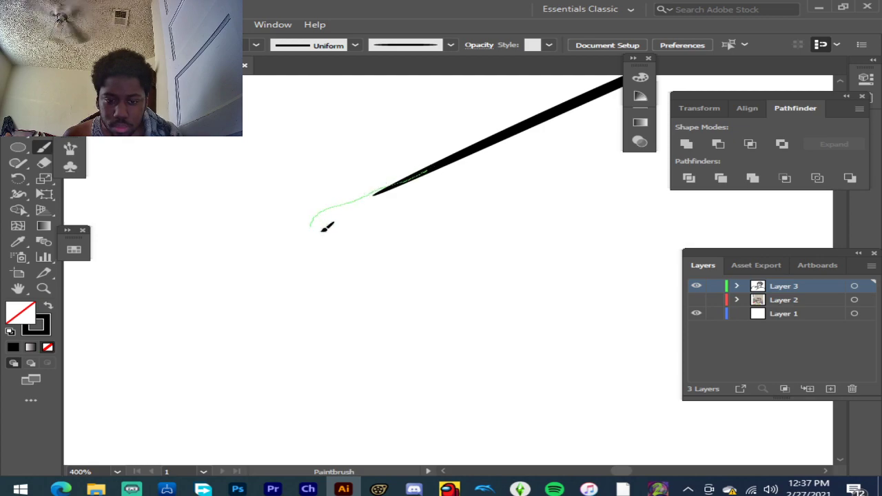
mouse_move(364, 230)
mouse_down()
mouse_move(418, 240)
mouse_move(418, 248)
mouse_move(444, 253)
mouse_move(443, 273)
mouse_move(353, 318)
mouse_up()
mouse_move(307, 348)
mouse_down()
mouse_move(390, 346)
mouse_move(497, 366)
mouse_up()
mouse_move(571, 387)
mouse_down()
mouse_move(610, 396)
mouse_move(572, 422)
mouse_move(579, 426)
mouse_move(717, 416)
mouse_up()
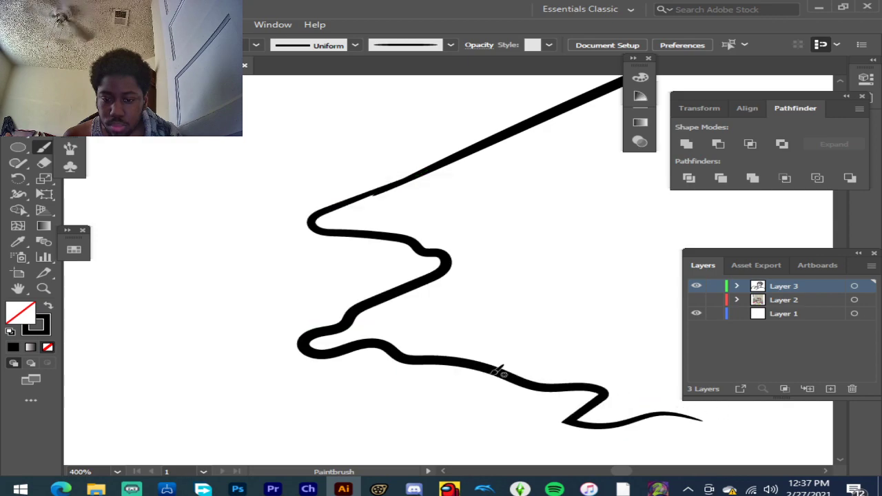
Step: Continue the ragged forearm edge toward the lower arm line with a winding stroke and cover the joint with an overlapping stroke
scroll(406, 334, down, 4)
scroll(493, 386, down, 3)
key(ctrl+plus)
key(ctrl+plus)
key(ctrl+plus)
scroll(352, 134, up, 1)
scroll(320, 104, up, 2)
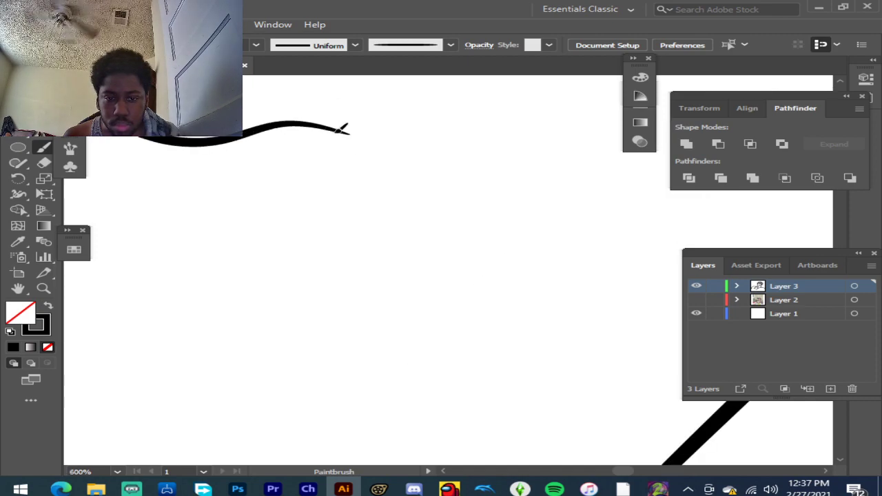
mouse_move(362, 135)
mouse_down()
mouse_move(276, 268)
mouse_move(344, 270)
mouse_move(379, 254)
mouse_move(476, 283)
mouse_move(546, 289)
mouse_move(543, 326)
mouse_move(519, 355)
mouse_move(527, 376)
mouse_move(545, 395)
mouse_move(635, 402)
mouse_move(603, 417)
mouse_up()
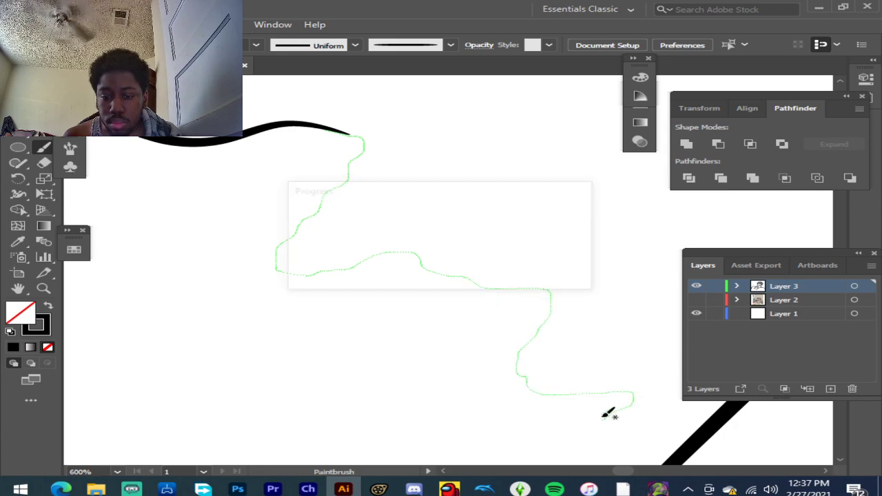
mouse_move(267, 126)
mouse_down()
mouse_move(353, 129)
mouse_move(374, 142)
mouse_move(351, 173)
mouse_move(369, 184)
mouse_up()
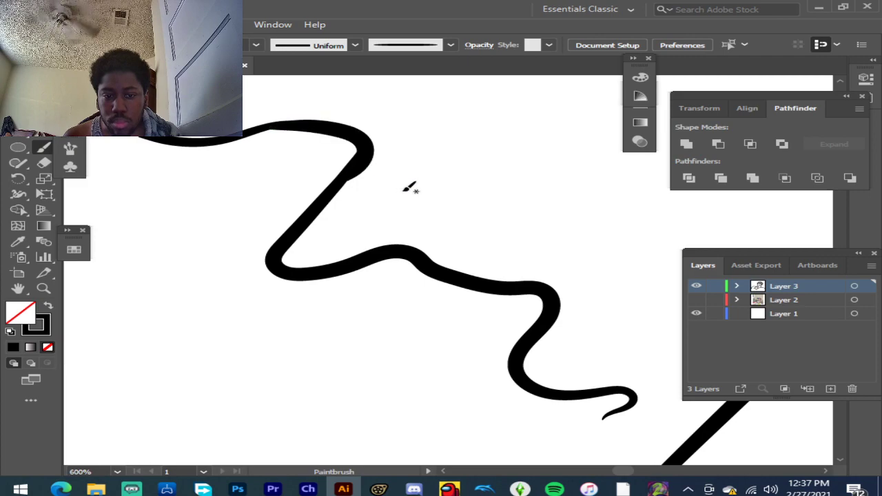
Step: Close the ragged forearm edge with a jagged stroke ending in a narrow tip at the end of the lower arm line
scroll(352, 175, down, 4)
scroll(353, 175, down, 1)
scroll(418, 248, up, 2)
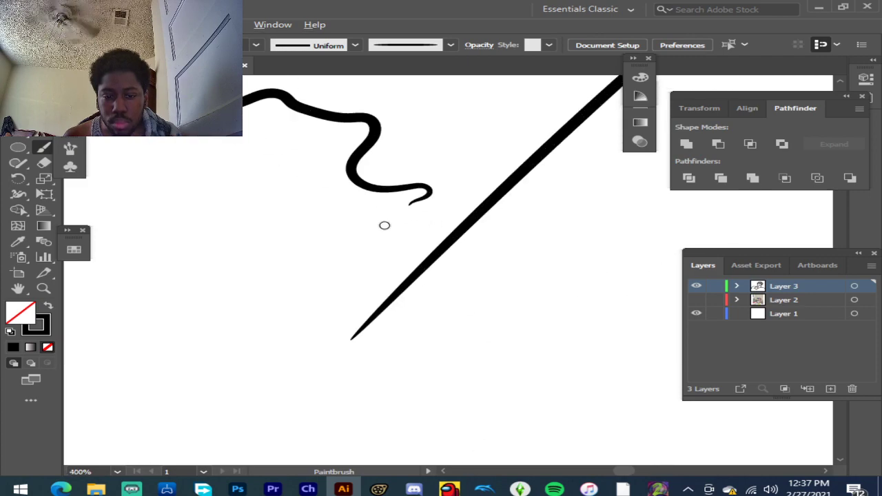
scroll(396, 214, up, 2)
scroll(415, 199, down, 2)
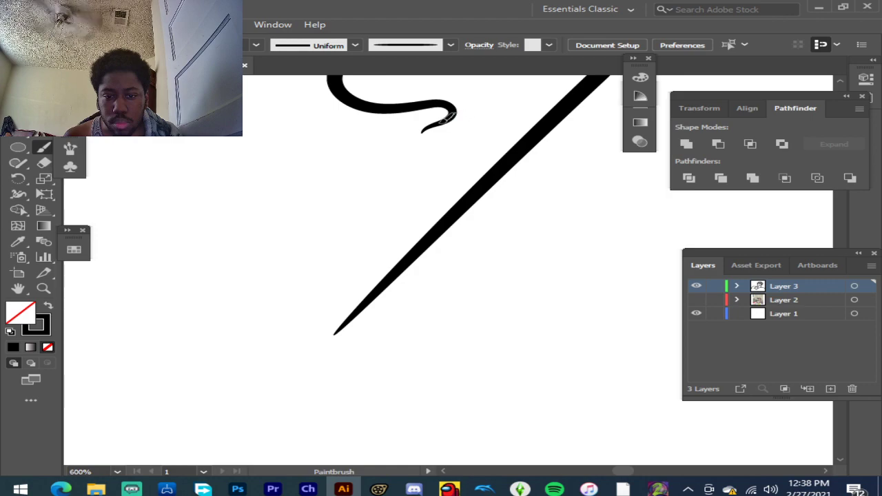
mouse_move(474, 157)
mouse_down()
mouse_move(430, 180)
mouse_move(382, 240)
mouse_move(278, 326)
mouse_move(295, 345)
mouse_up()
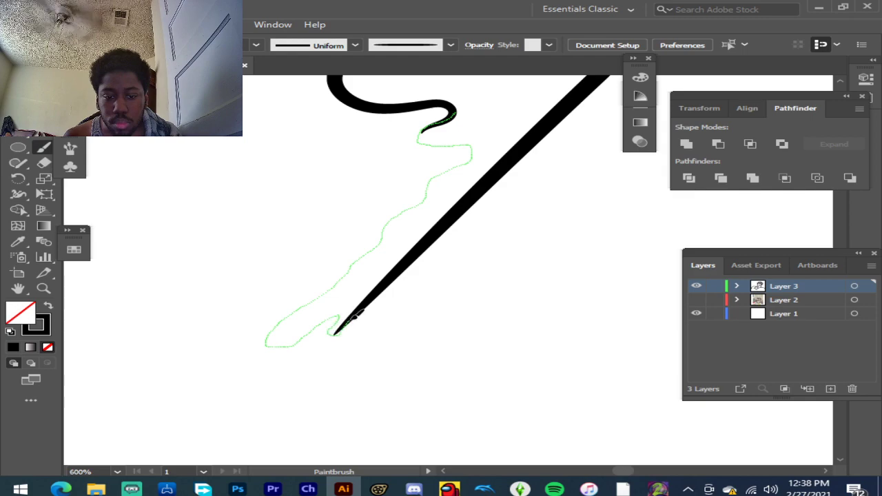
drag(368, 305, 376, 302)
scroll(418, 298, down, 4)
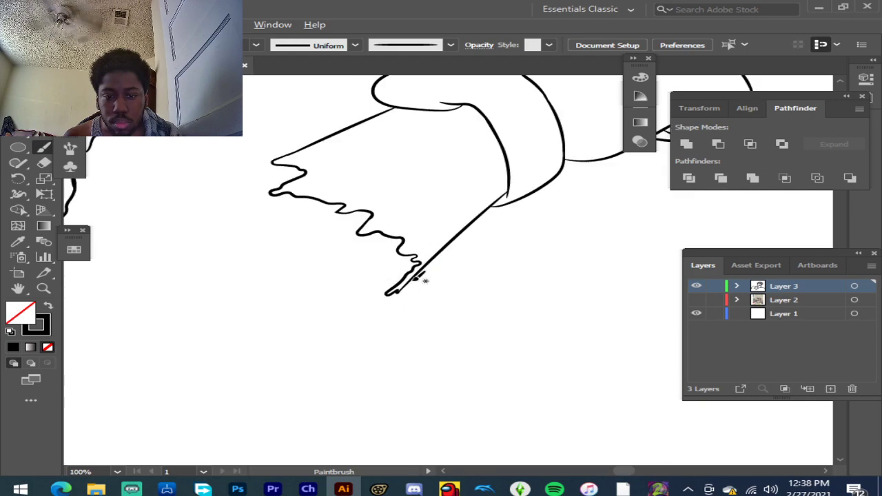
scroll(424, 265, down, 2)
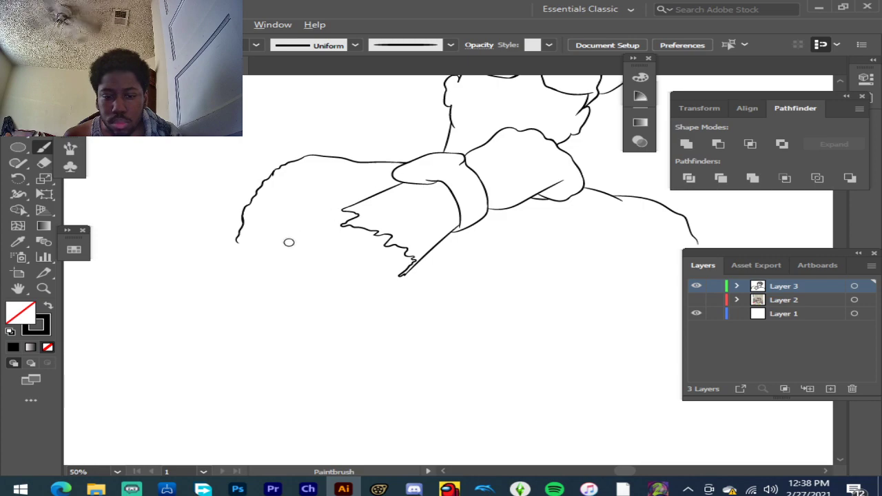
scroll(289, 242, up, 3)
scroll(494, 160, up, 3)
mouse_move(351, 146)
mouse_down()
mouse_move(276, 173)
mouse_move(203, 227)
mouse_move(203, 252)
mouse_move(269, 224)
mouse_move(348, 208)
mouse_up()
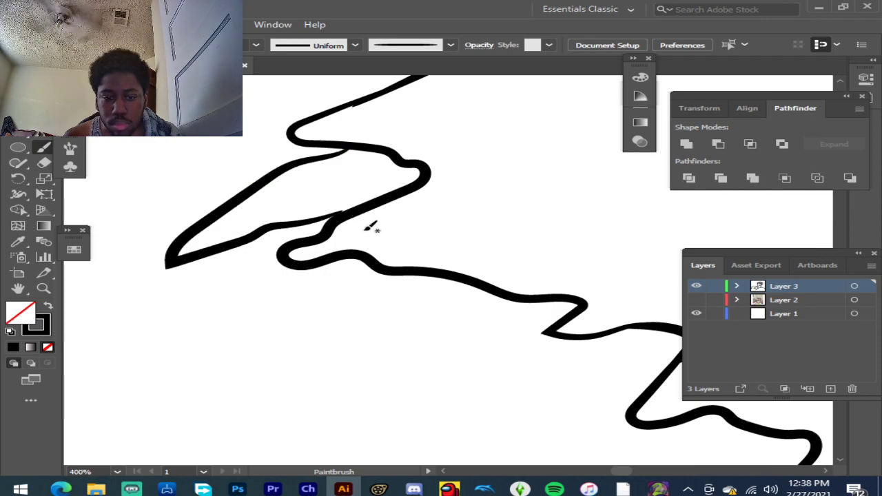
key(ctrl+z)
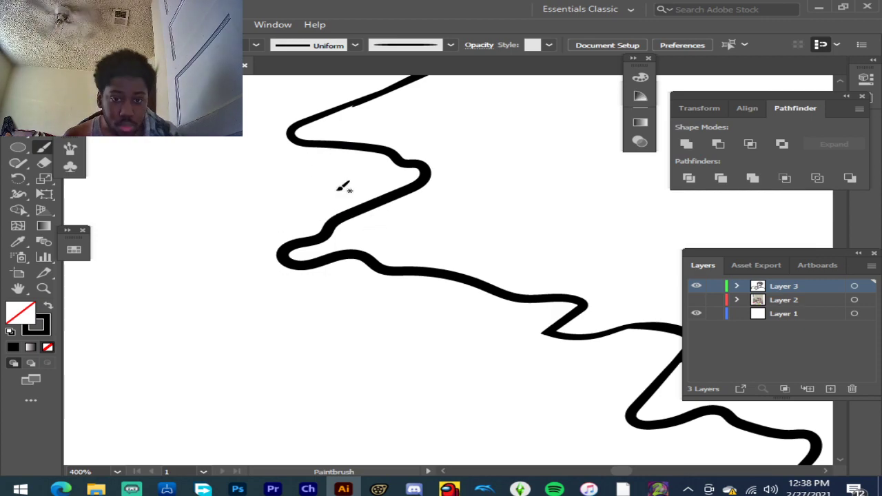
Step: Draw a wavy shred projecting outward from the upper notch of the ragged forearm edge
scroll(305, 171, up, 1)
mouse_move(274, 159)
mouse_down()
mouse_move(201, 200)
mouse_move(110, 213)
mouse_up()
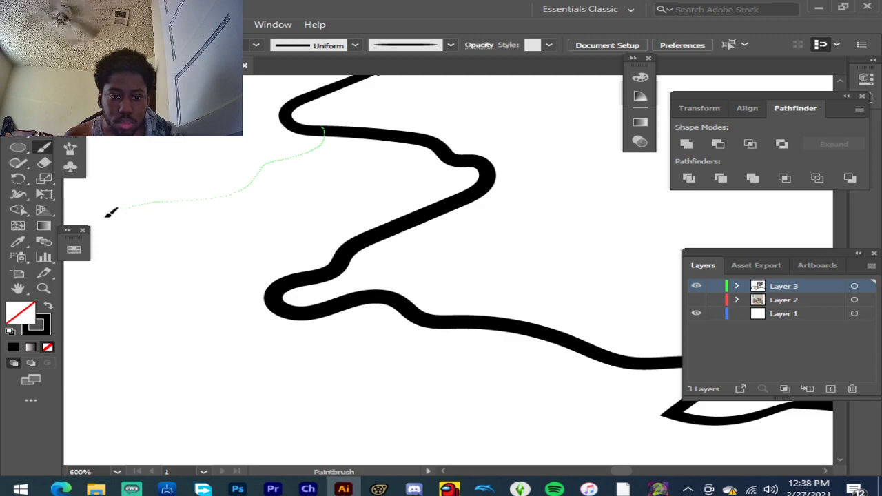
mouse_move(145, 237)
mouse_down()
mouse_move(258, 232)
mouse_move(289, 204)
mouse_move(331, 200)
mouse_up()
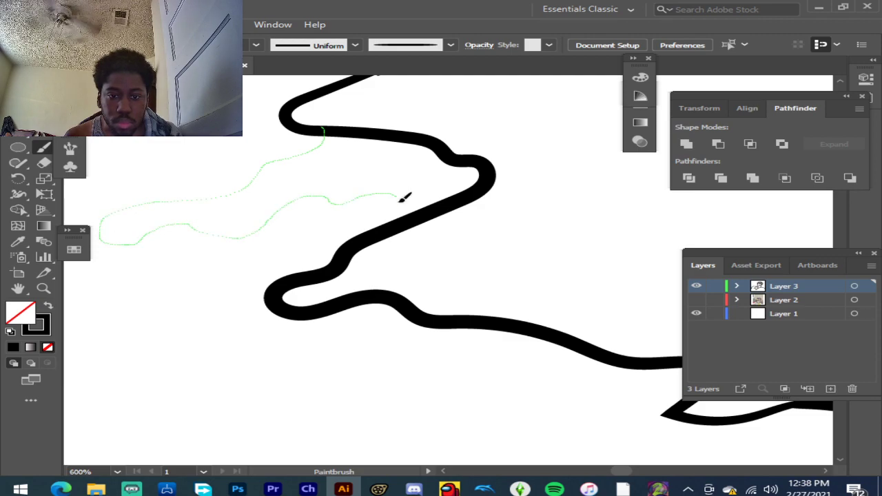
drag(373, 233, 383, 234)
scroll(354, 276, up, 1)
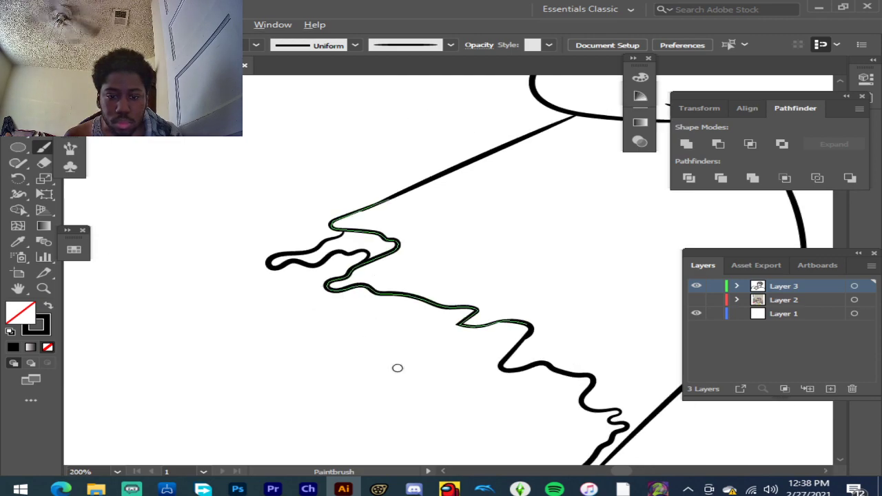
Step: Add a pair of wavy shreds below the middle of the ragged forearm edge with one continuous stroke
scroll(475, 170, down, 3)
scroll(475, 172, up, 2)
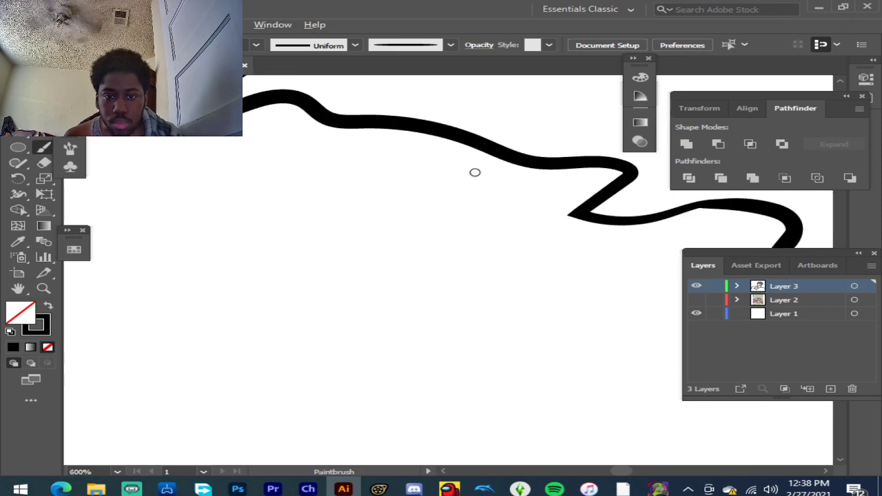
scroll(360, 119, down, 1)
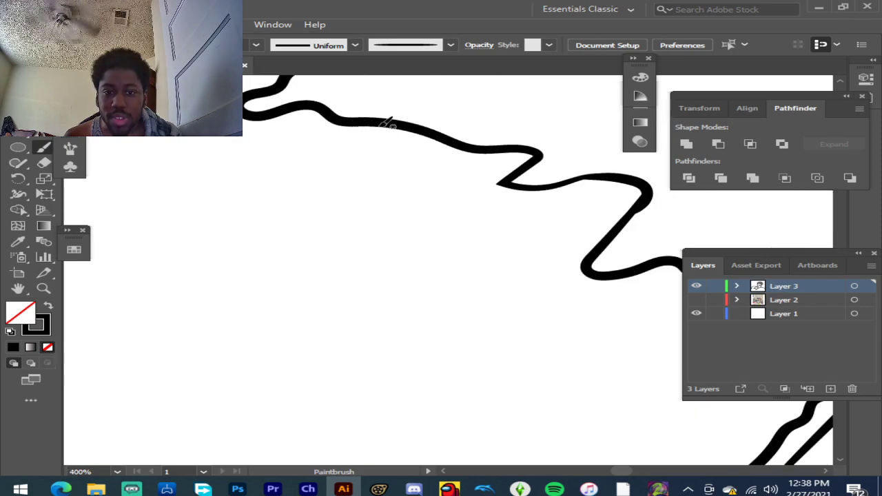
scroll(385, 127, down, 1)
scroll(417, 142, up, 1)
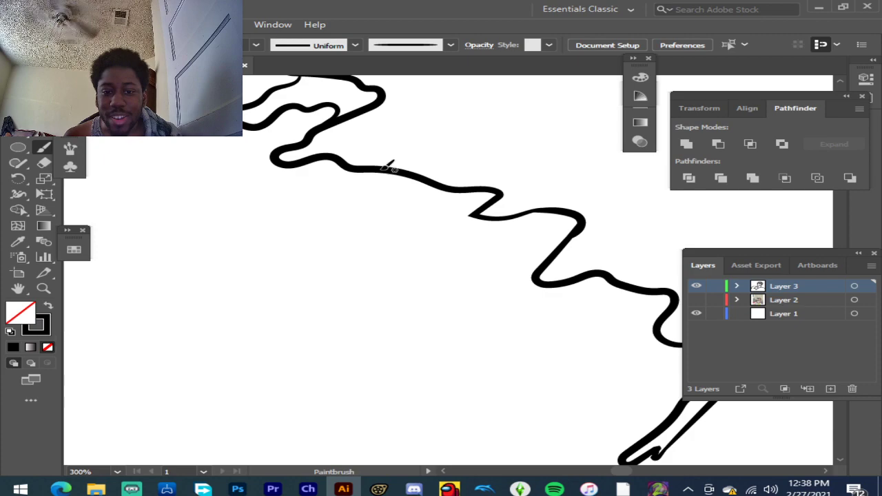
scroll(388, 167, up, 1)
mouse_move(357, 205)
mouse_down()
mouse_move(307, 223)
mouse_move(299, 245)
mouse_move(254, 254)
mouse_move(242, 279)
mouse_move(288, 274)
mouse_up()
mouse_move(342, 255)
mouse_down()
mouse_move(362, 232)
mouse_move(437, 219)
mouse_up()
drag(419, 271, 423, 290)
drag(481, 265, 528, 248)
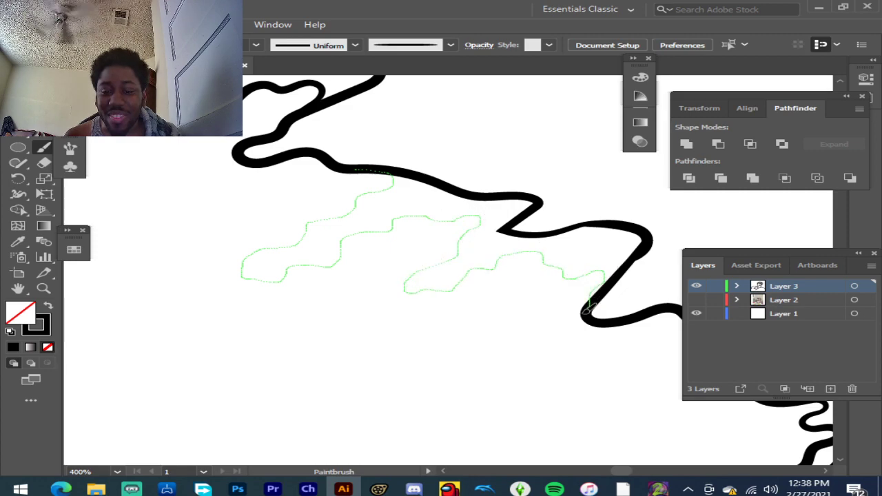
drag(594, 312, 593, 313)
key(ctrl+minus)
key(ctrl+minus)
key(ctrl+minus)
key(ctrl+minus)
key(ctrl+minus)
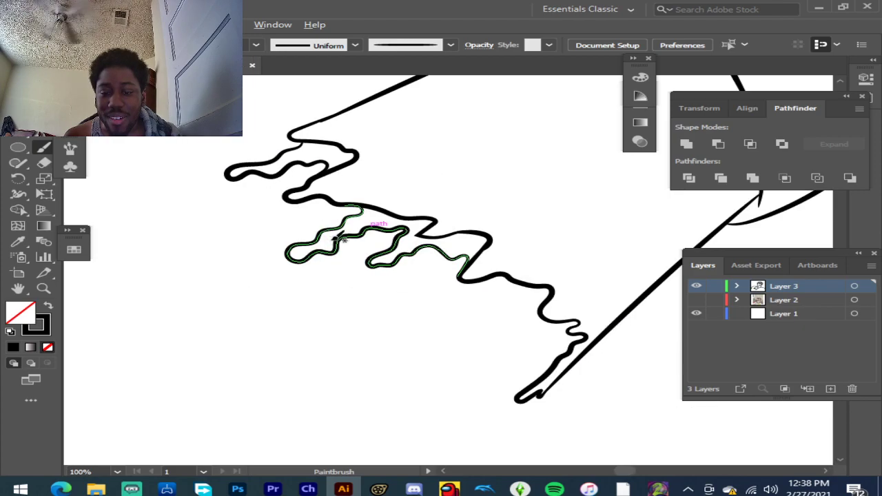
Step: Draw two more wavy shreds along the lower part of the ragged forearm edge, joining the stroke to the narrow bottom tip
key(ctrl+plus)
key(ctrl+plus)
key(ctrl+plus)
key(ctrl+plus)
key(ctrl+plus)
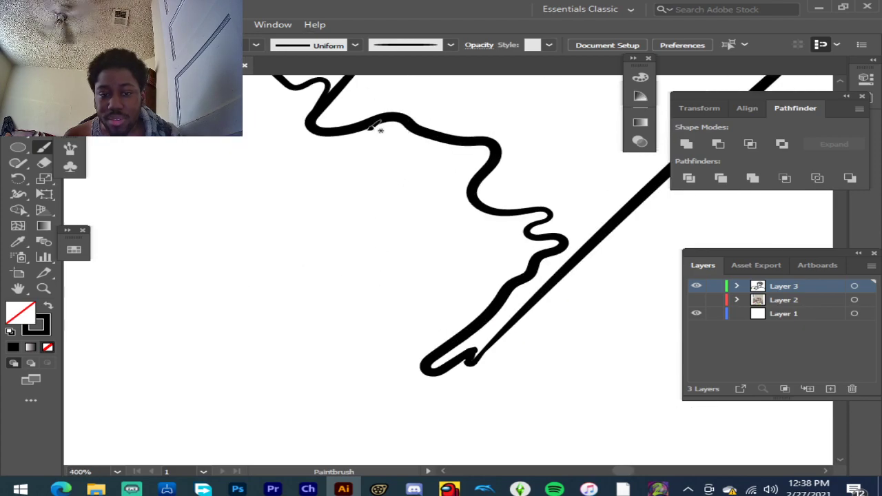
mouse_move(388, 136)
mouse_down()
mouse_move(336, 198)
mouse_move(304, 213)
mouse_up()
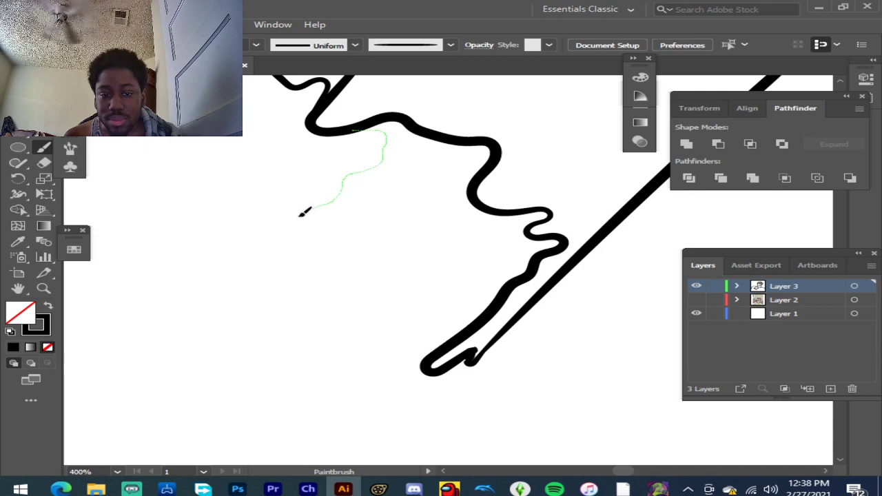
drag(418, 211, 455, 218)
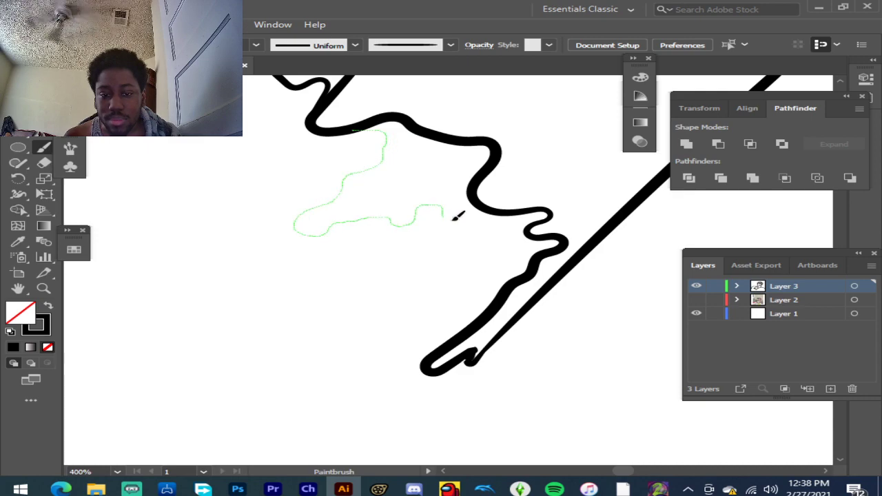
mouse_move(418, 290)
mouse_down()
mouse_move(344, 344)
mouse_move(304, 397)
mouse_move(350, 404)
mouse_up()
mouse_move(412, 347)
mouse_down()
mouse_move(471, 305)
mouse_move(486, 307)
mouse_move(466, 333)
mouse_move(483, 319)
mouse_up()
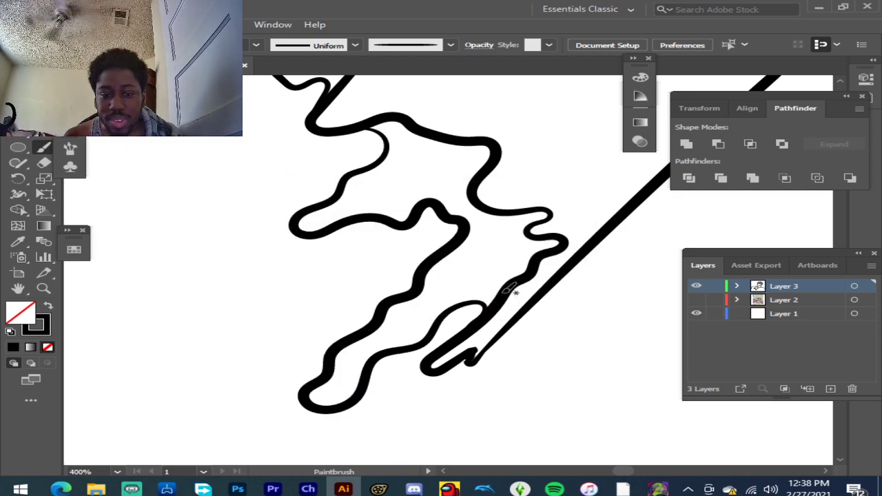
scroll(473, 252, down, 5)
scroll(453, 211, down, 2)
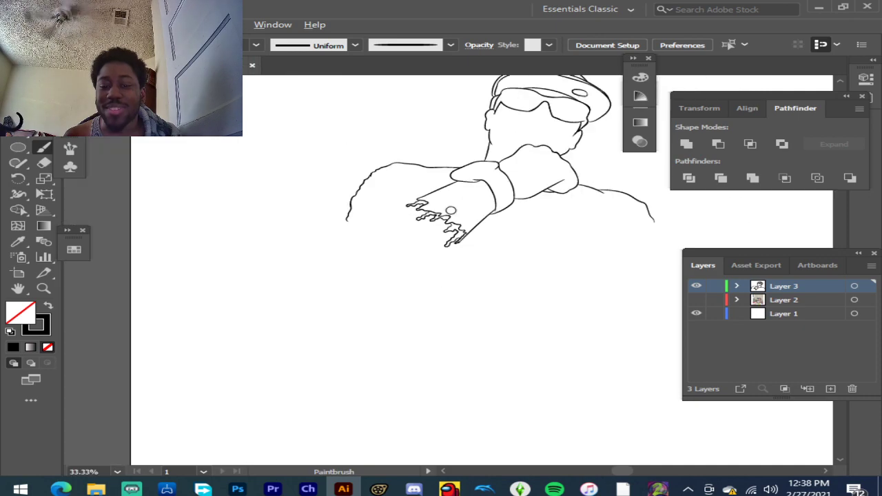
Step: Show the reference photo on Layer 2 behind the watch and hand linework
scroll(558, 149, up, 3)
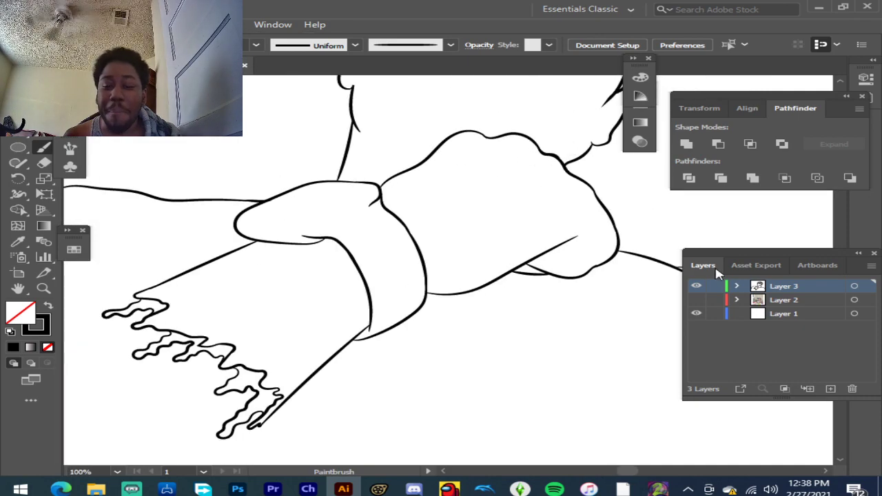
click(700, 301)
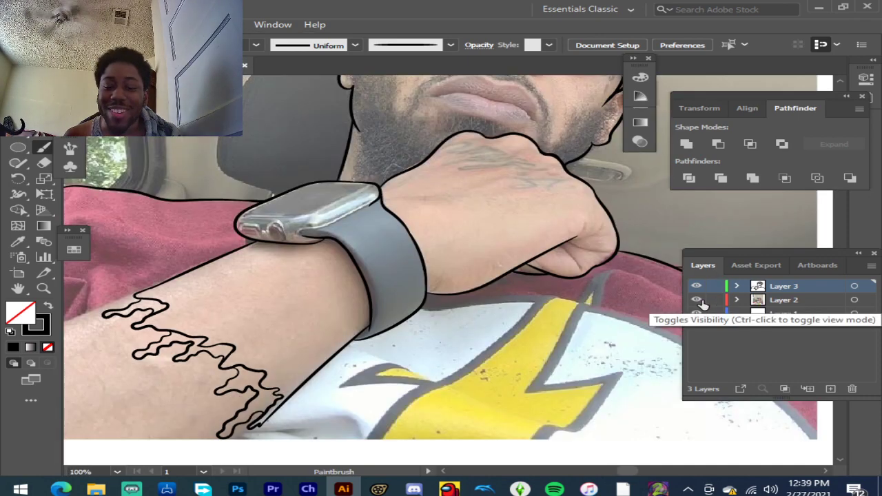
click(698, 301)
click(700, 302)
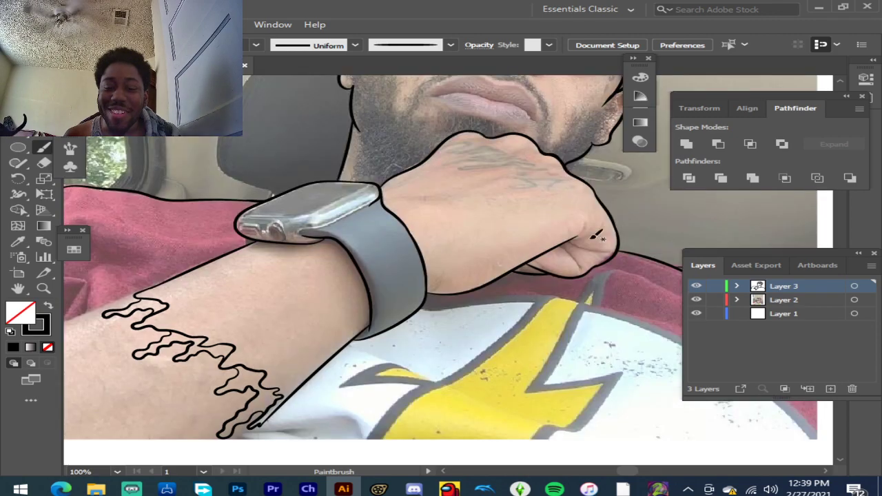
Step: Brush over the watch band's edge beside the hand with a stroke following its curve, thickening the line
scroll(421, 238, up, 2)
scroll(390, 248, up, 1)
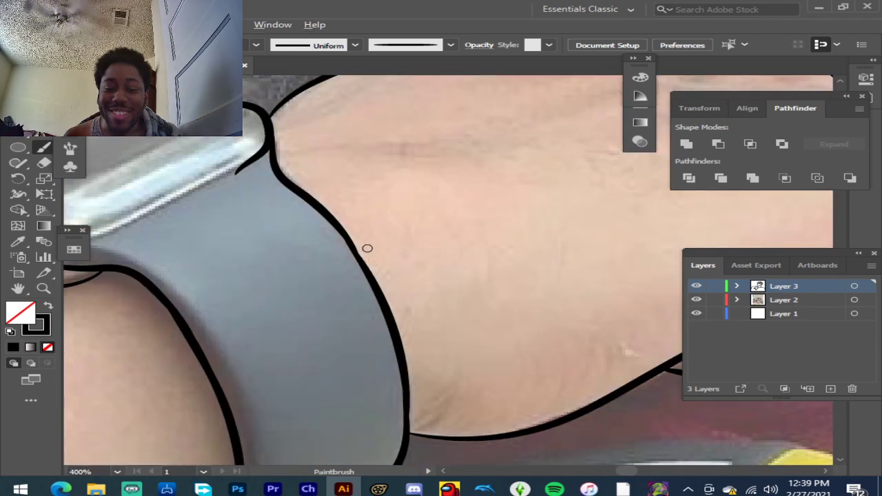
scroll(368, 249, up, 3)
drag(284, 176, 300, 183)
drag(328, 221, 356, 268)
drag(405, 356, 407, 359)
scroll(594, 313, down, 5)
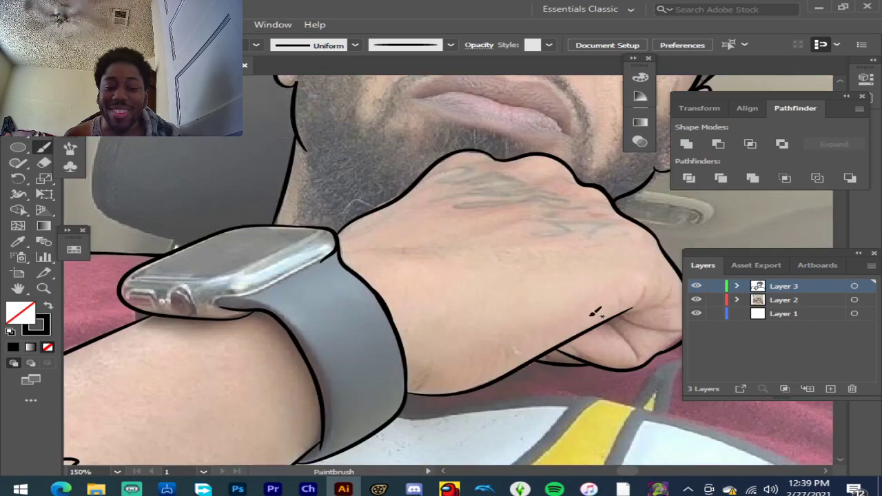
Step: Check the linework against the photo by toggling Layer 2's visibility, leaving the photo hidden
click(698, 302)
click(697, 302)
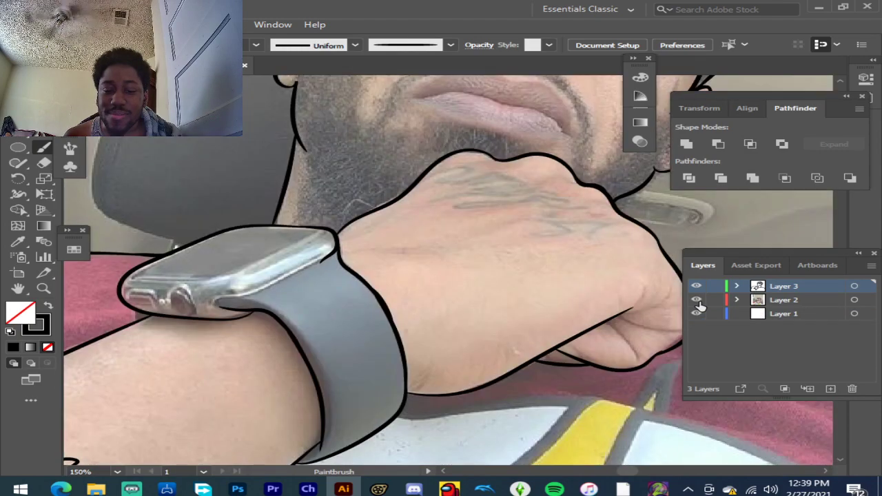
click(697, 302)
click(697, 301)
scroll(542, 280, down, 5)
scroll(634, 347, down, 1)
scroll(624, 334, down, 1)
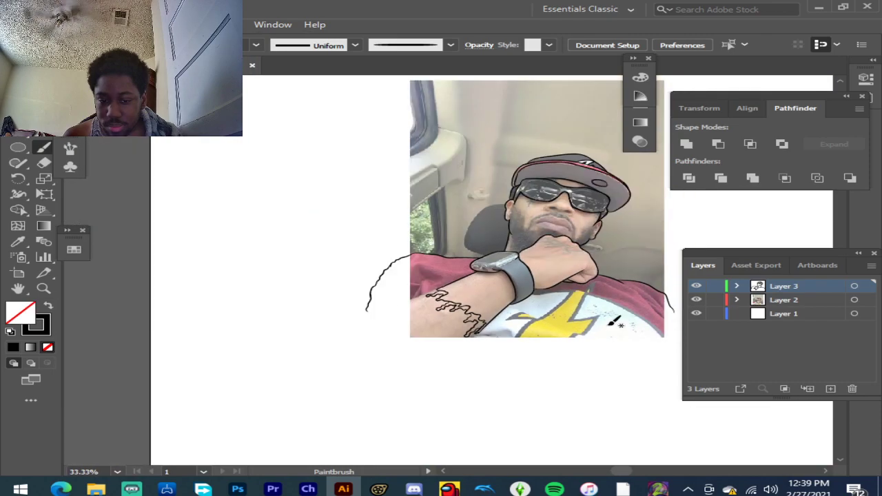
scroll(389, 311, up, 2)
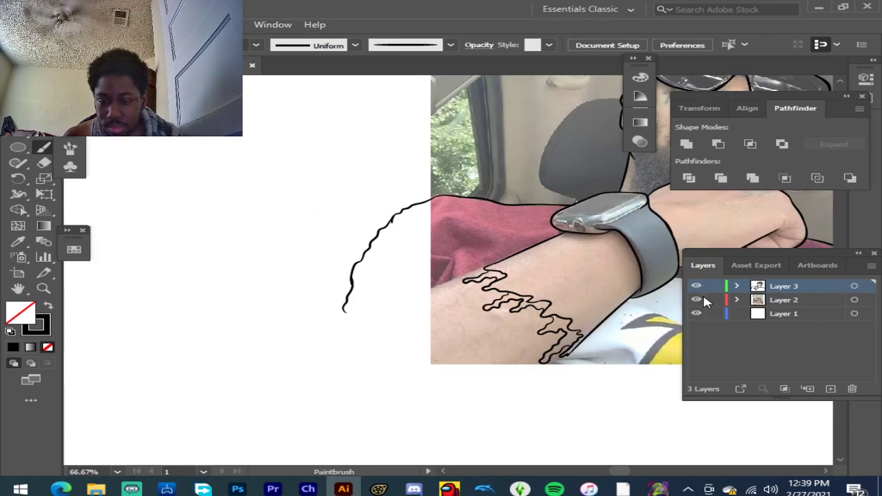
click(697, 303)
Step: Start the shirt's ragged lower edge with a wavy, dripping stroke from the end of the left sleeve line
scroll(441, 309, up, 3)
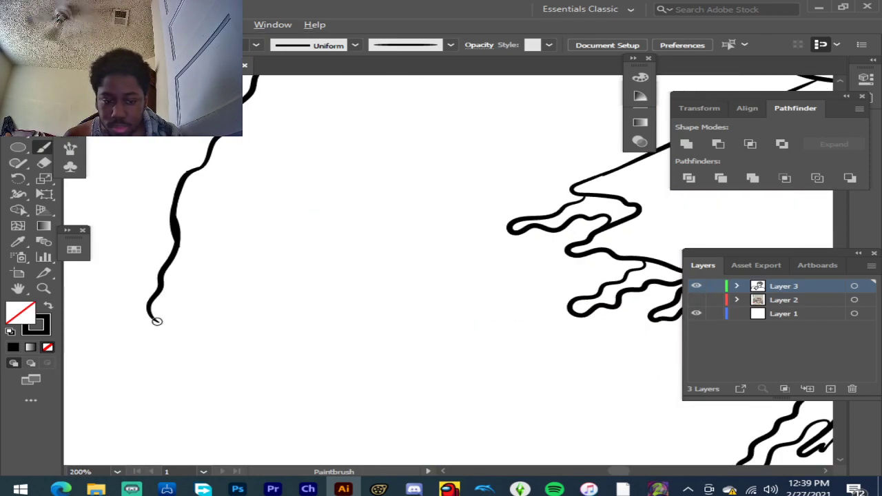
scroll(157, 312, up, 2)
mouse_move(170, 324)
mouse_down()
mouse_move(197, 328)
mouse_move(220, 296)
mouse_move(289, 269)
mouse_up()
drag(349, 227, 398, 192)
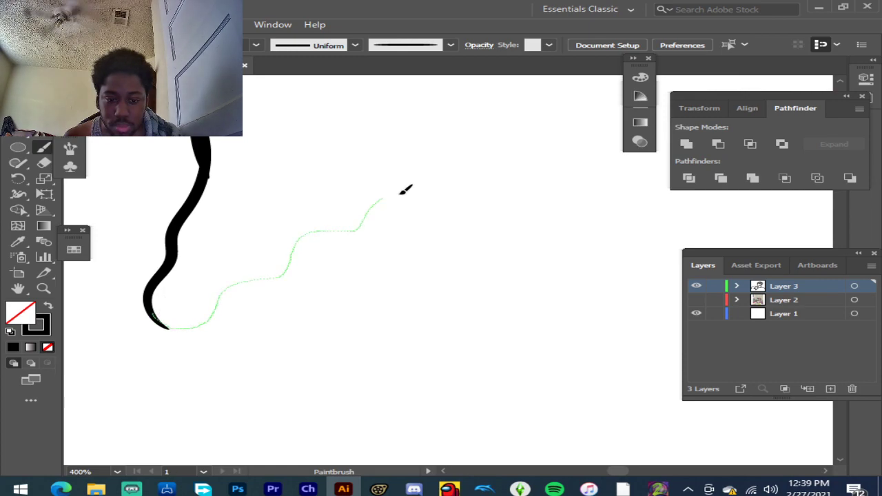
mouse_move(444, 217)
mouse_down()
mouse_move(486, 216)
mouse_move(510, 233)
mouse_move(521, 411)
mouse_move(568, 417)
mouse_move(603, 384)
mouse_move(598, 327)
mouse_move(643, 254)
mouse_move(690, 249)
mouse_move(706, 299)
mouse_up()
mouse_move(747, 333)
mouse_down()
mouse_move(772, 319)
mouse_move(786, 273)
mouse_up()
scroll(325, 245, down, 3)
Step: Thicken the rounded corner where the left sleeve line meets the ragged shirt edge with a short overlapping stroke
scroll(256, 270, up, 4)
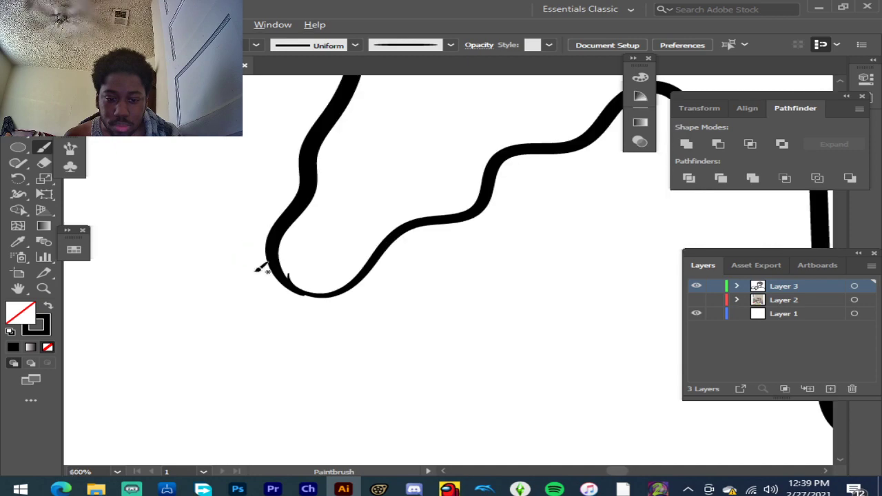
mouse_move(281, 229)
mouse_down()
mouse_move(276, 266)
mouse_move(297, 290)
mouse_move(338, 295)
mouse_up()
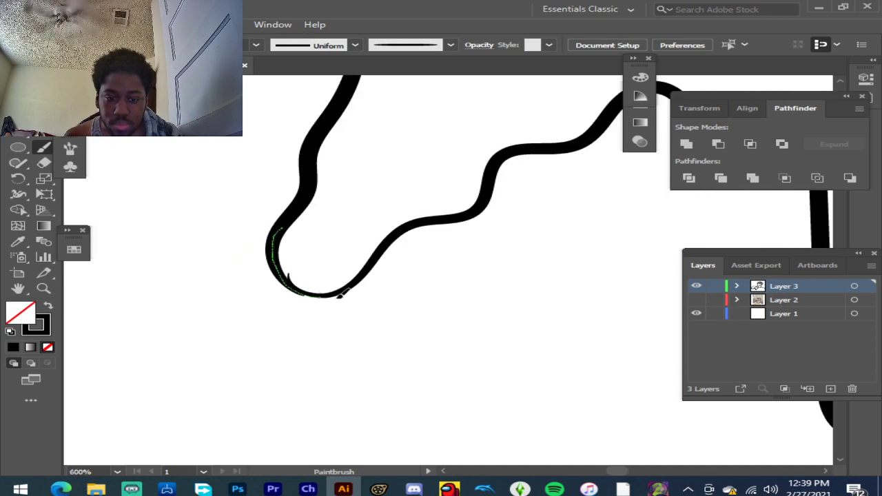
drag(370, 271, 419, 228)
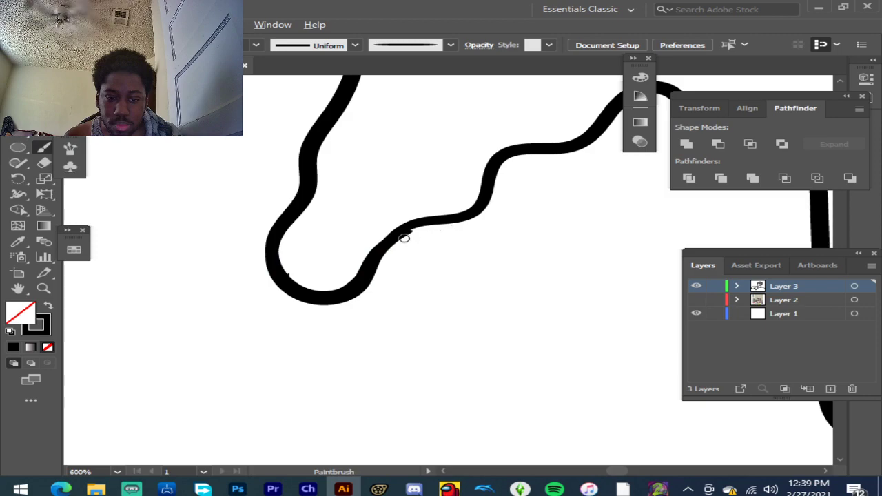
scroll(386, 240, down, 3)
Step: Extend the ragged shirt edge with a stroke of uneven drips up to the middle shreds of the forearm
scroll(567, 315, down, 3)
scroll(545, 289, up, 3)
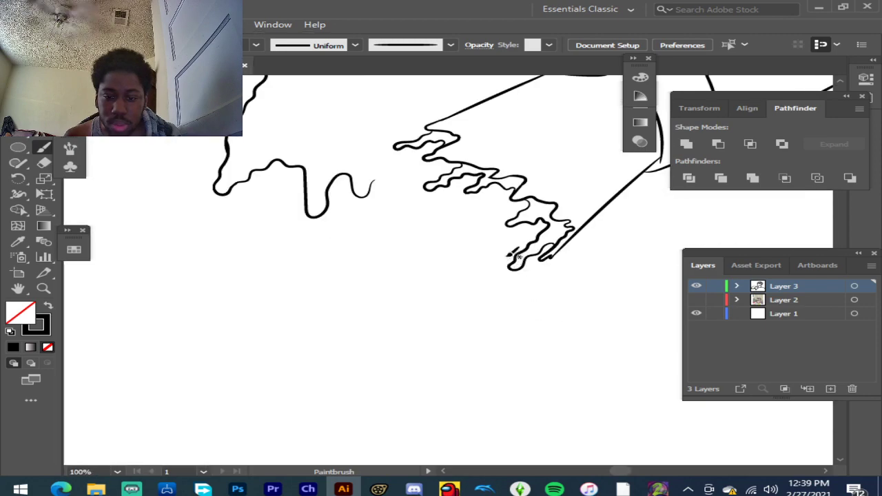
scroll(425, 169, up, 3)
drag(277, 265, 287, 222)
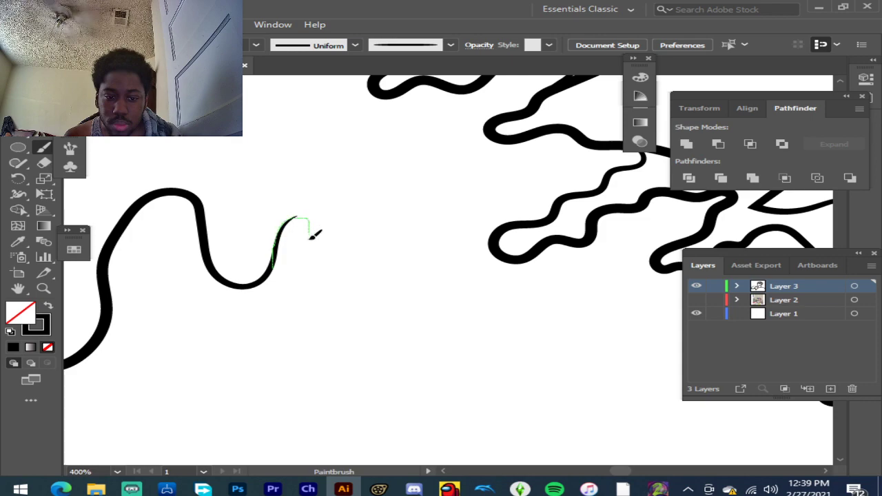
drag(318, 276, 291, 328)
mouse_move(295, 371)
mouse_down()
mouse_move(336, 379)
mouse_move(339, 335)
mouse_move(361, 322)
mouse_move(370, 286)
mouse_up()
mouse_move(439, 276)
mouse_down()
mouse_move(466, 276)
mouse_move(478, 253)
mouse_move(490, 267)
mouse_move(499, 318)
mouse_move(479, 357)
mouse_up()
mouse_move(570, 367)
mouse_down()
mouse_move(594, 318)
mouse_move(630, 307)
mouse_up()
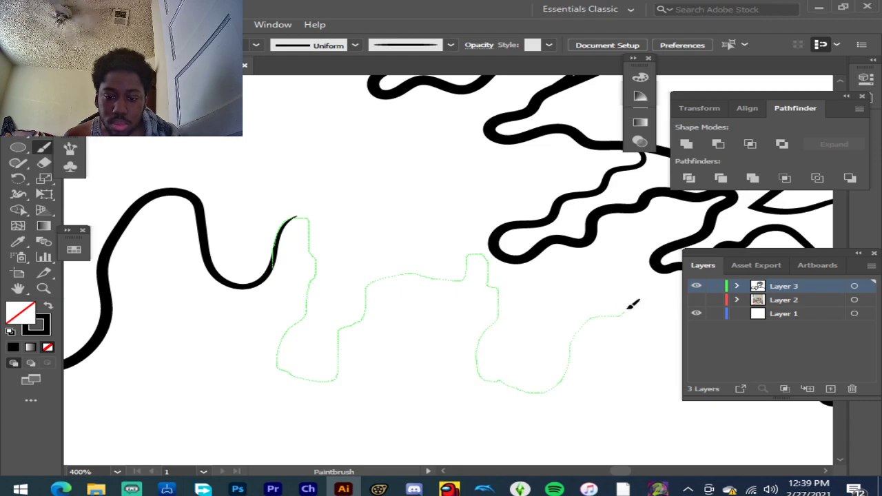
drag(716, 291, 700, 311)
scroll(388, 263, down, 6)
Step: Continue the ragged shirt edge with a wavy shred from beneath the middle forearm shreds to the lower ones
scroll(457, 296, up, 3)
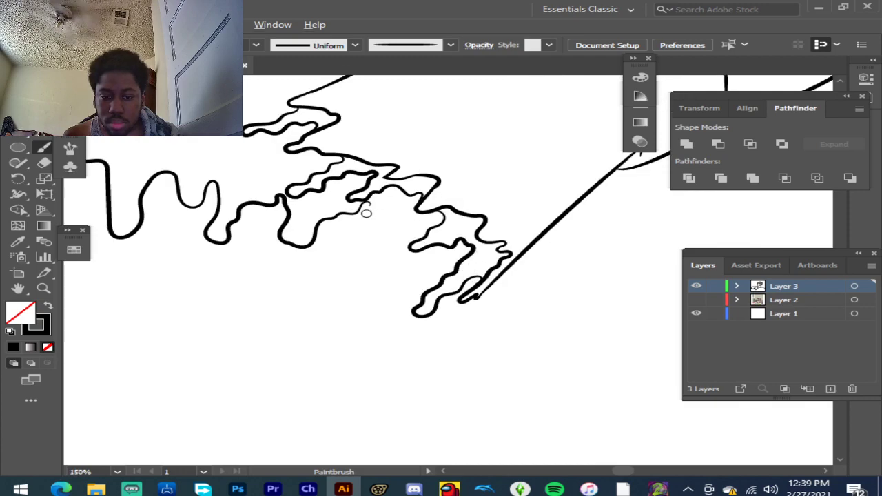
scroll(366, 214, up, 3)
scroll(232, 180, up, 3)
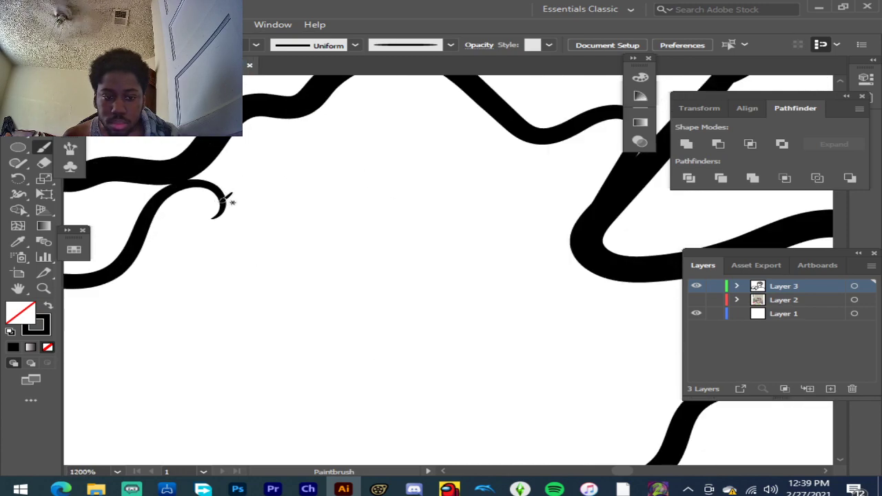
mouse_move(202, 228)
mouse_down()
mouse_move(150, 325)
mouse_move(100, 356)
mouse_move(96, 399)
mouse_move(127, 411)
mouse_move(146, 382)
mouse_move(205, 341)
mouse_move(259, 321)
mouse_up()
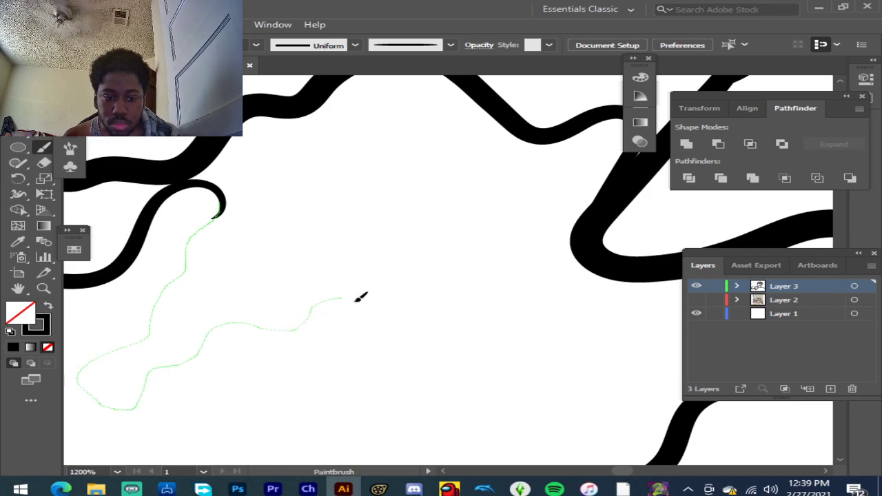
mouse_move(436, 299)
mouse_down()
mouse_move(474, 291)
mouse_move(512, 308)
mouse_move(537, 362)
mouse_move(550, 425)
mouse_up()
drag(657, 379, 719, 372)
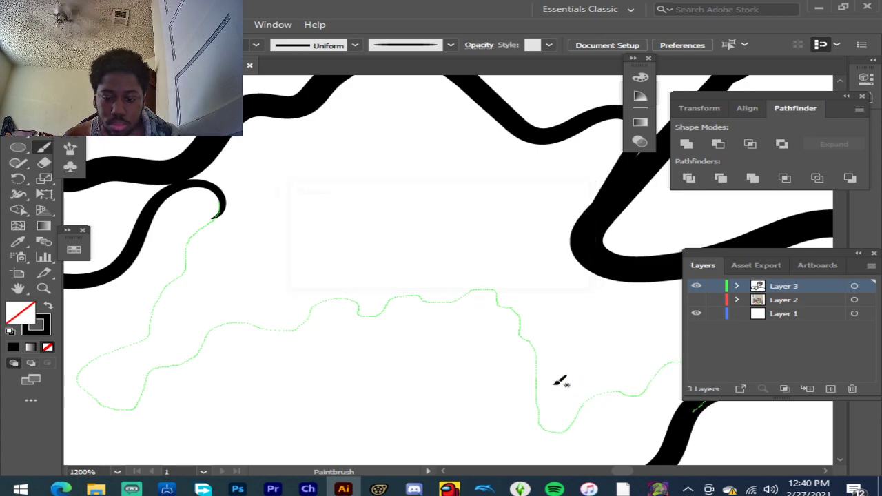
Step: Thicken the thin joint between the two ragged shirt strokes below the forearm shreds with an overlapping stroke
drag(201, 181, 160, 200)
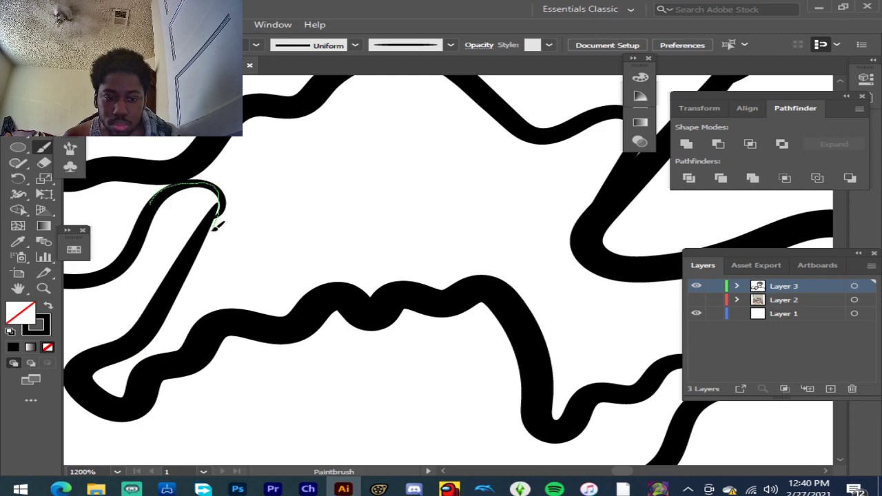
mouse_move(194, 268)
mouse_down()
mouse_move(158, 327)
mouse_move(139, 335)
mouse_up()
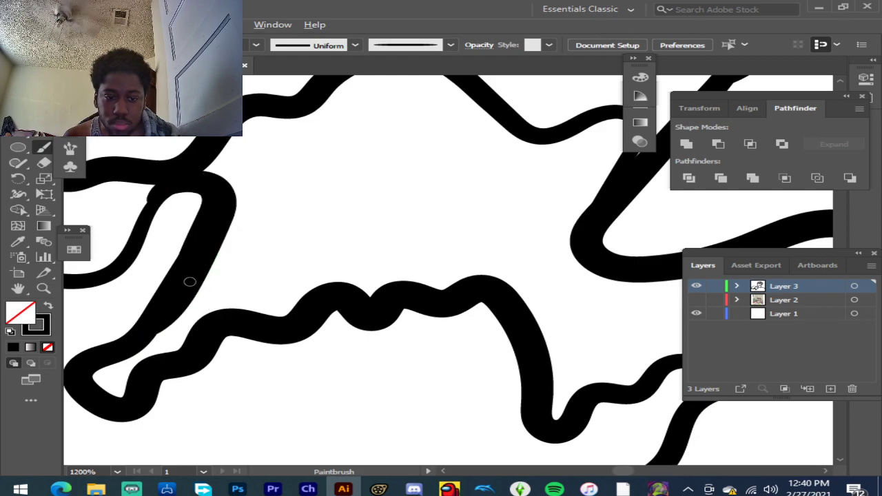
scroll(191, 282, down, 6)
Step: Draw a wavy, dripping shirt edge starting from the lower forearm line and heading toward the right shoulder side
scroll(228, 345, down, 5)
scroll(227, 336, up, 4)
scroll(144, 268, up, 4)
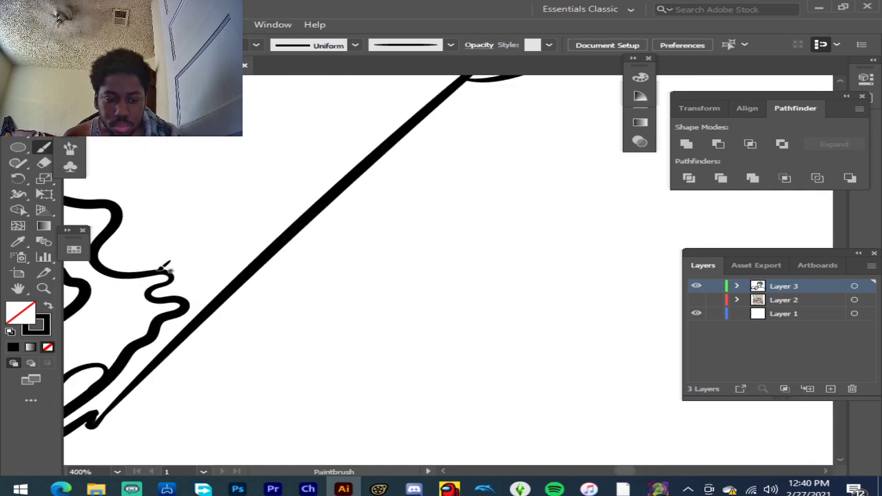
mouse_move(238, 281)
mouse_down()
mouse_move(272, 263)
mouse_move(308, 263)
mouse_move(348, 405)
mouse_move(384, 419)
mouse_move(472, 332)
mouse_move(528, 342)
mouse_move(571, 301)
mouse_move(608, 293)
mouse_move(648, 231)
mouse_move(704, 203)
mouse_move(717, 248)
mouse_move(754, 260)
mouse_up()
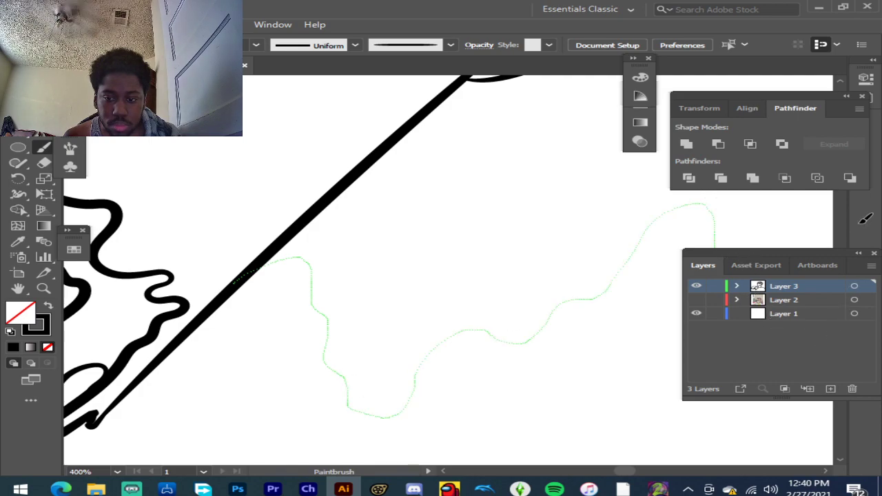
drag(866, 220, 682, 238)
scroll(338, 215, down, 6)
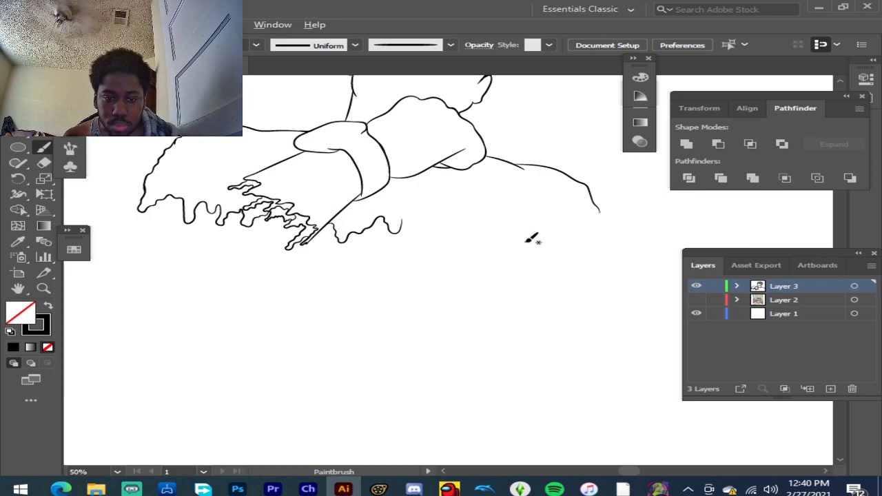
Step: Extend the ragged shirt edge right of the forearm with a long wavy stroke of several uneven drips
scroll(557, 219, up, 3)
scroll(133, 204, down, 3)
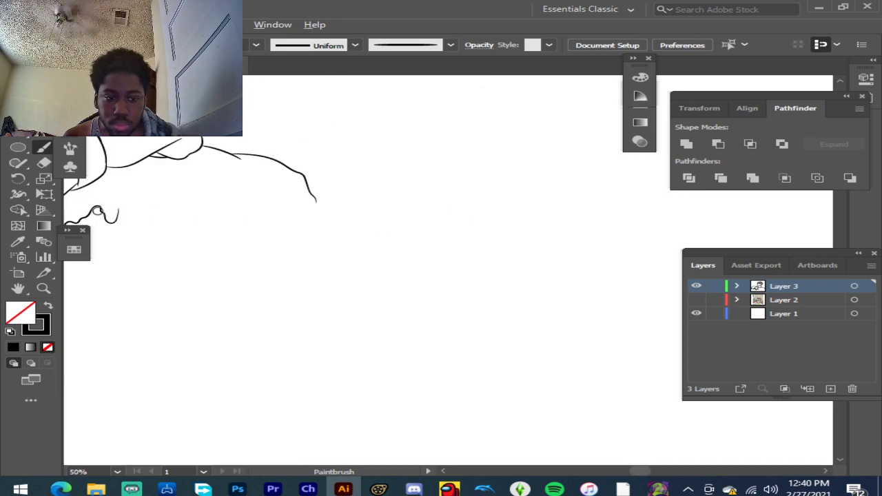
scroll(96, 212, up, 6)
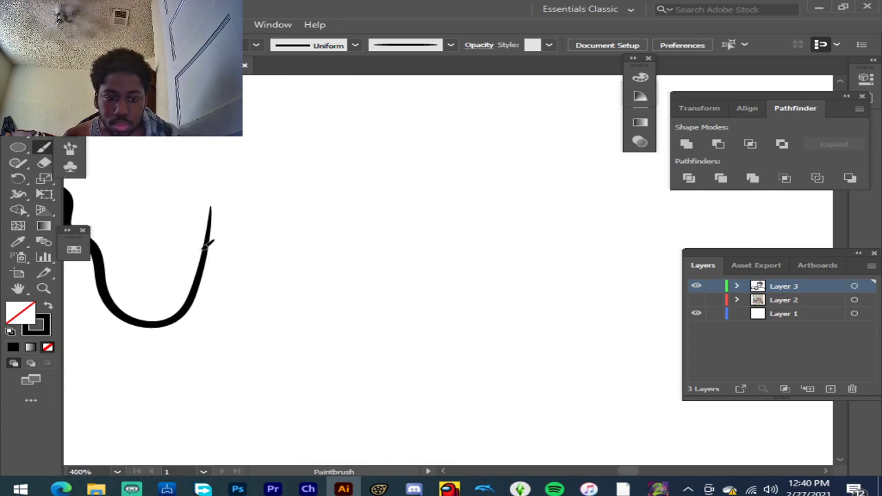
mouse_move(269, 211)
mouse_down()
mouse_move(272, 241)
mouse_move(295, 263)
mouse_up()
mouse_move(341, 304)
mouse_down()
mouse_move(393, 241)
mouse_move(439, 232)
mouse_move(482, 197)
mouse_move(524, 194)
mouse_move(540, 159)
mouse_move(575, 148)
mouse_move(587, 167)
mouse_up()
mouse_move(619, 220)
mouse_down()
mouse_move(621, 242)
mouse_move(651, 254)
mouse_move(727, 187)
mouse_move(757, 182)
mouse_move(783, 235)
mouse_up()
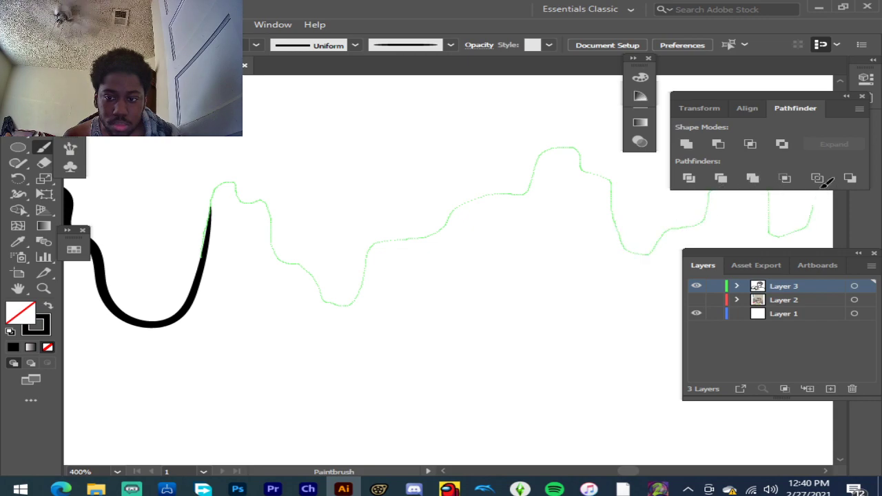
drag(813, 207, 812, 201)
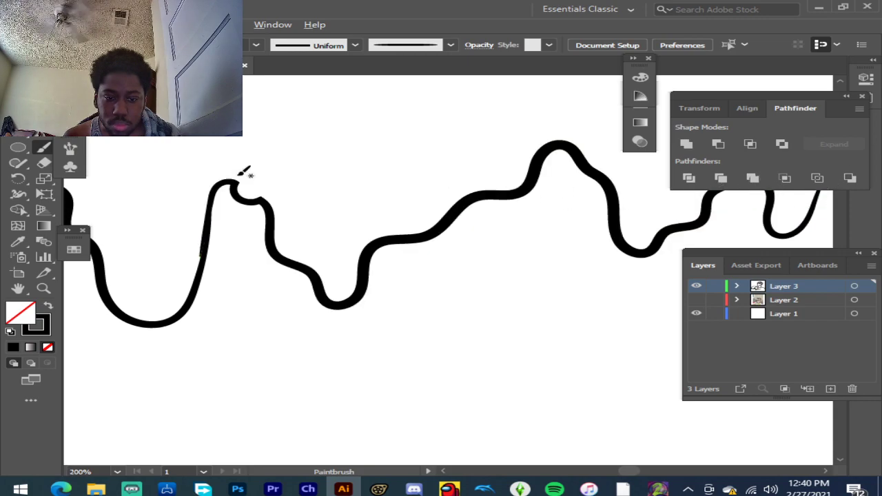
key(ctrl+1)
Step: Continue the ragged shirt edge with two deep rounded drips rising toward the end of the right sleeve line
scroll(439, 215, down, 3)
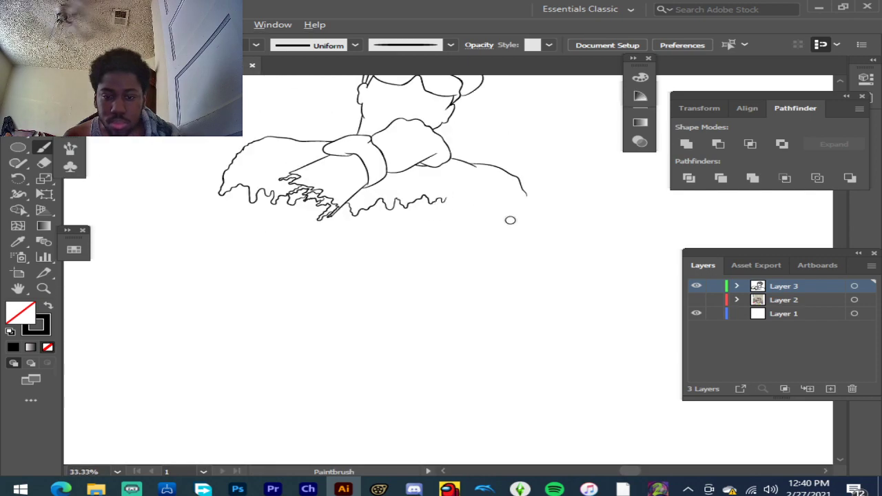
scroll(511, 219, up, 3)
scroll(276, 140, up, 2)
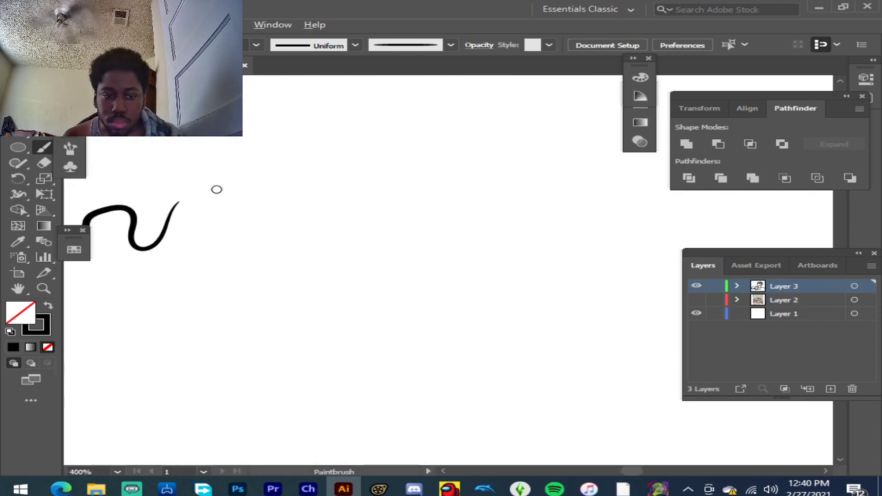
scroll(203, 199, up, 2)
mouse_move(126, 250)
mouse_down()
mouse_move(147, 216)
mouse_move(165, 218)
mouse_move(187, 285)
mouse_move(193, 361)
mouse_move(216, 403)
mouse_move(256, 408)
mouse_up()
mouse_move(305, 321)
mouse_down()
mouse_move(322, 293)
mouse_move(390, 274)
mouse_up()
mouse_move(458, 259)
mouse_down()
mouse_move(494, 296)
mouse_move(508, 341)
mouse_move(553, 359)
mouse_move(598, 340)
mouse_move(616, 285)
mouse_move(660, 256)
mouse_up()
drag(746, 182, 743, 186)
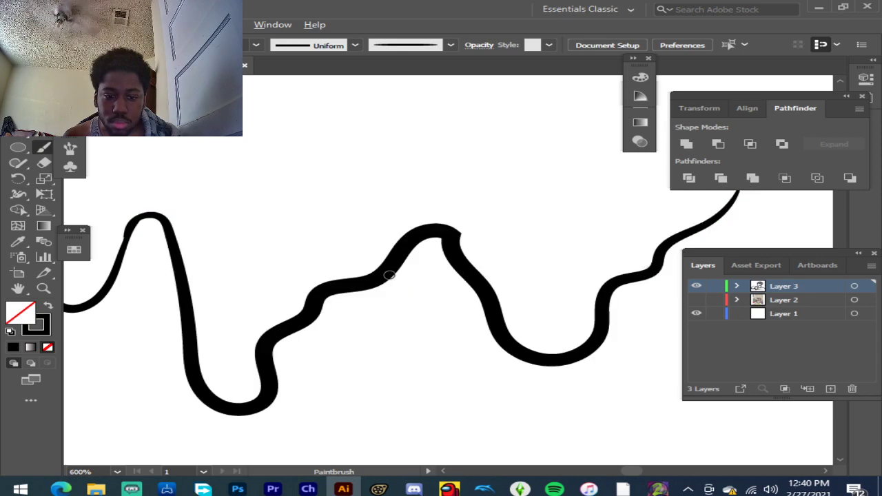
Step: Paint the wavy dripping hem onward to the right with the Paintbrush, adding two more peaks and dips toward the right shoulder
scroll(330, 262, down, 7)
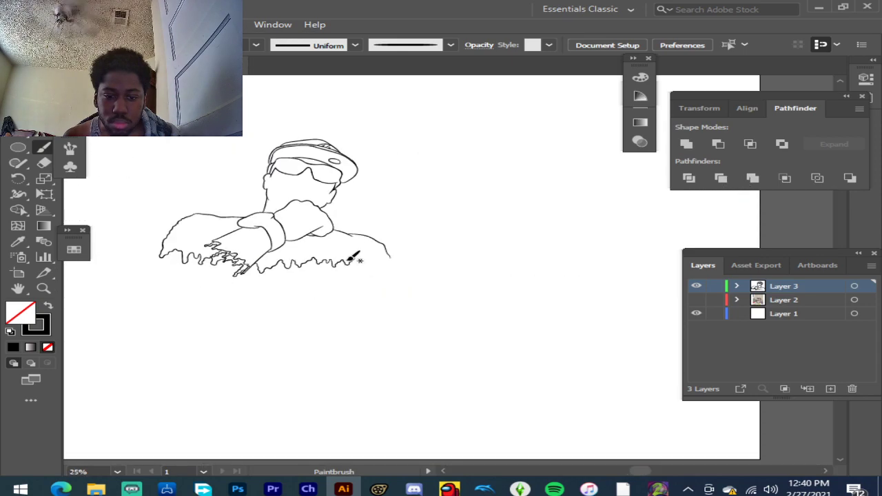
scroll(237, 228, up, 4)
scroll(237, 228, up, 4)
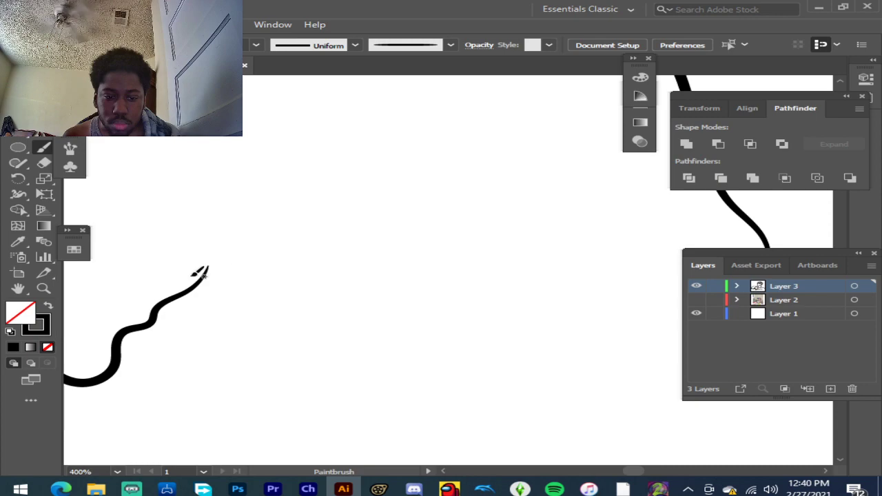
mouse_move(260, 243)
mouse_down()
mouse_move(297, 424)
mouse_move(328, 421)
mouse_move(340, 373)
mouse_move(493, 285)
mouse_move(510, 331)
mouse_move(512, 399)
mouse_move(539, 410)
mouse_move(611, 350)
mouse_move(666, 335)
mouse_up()
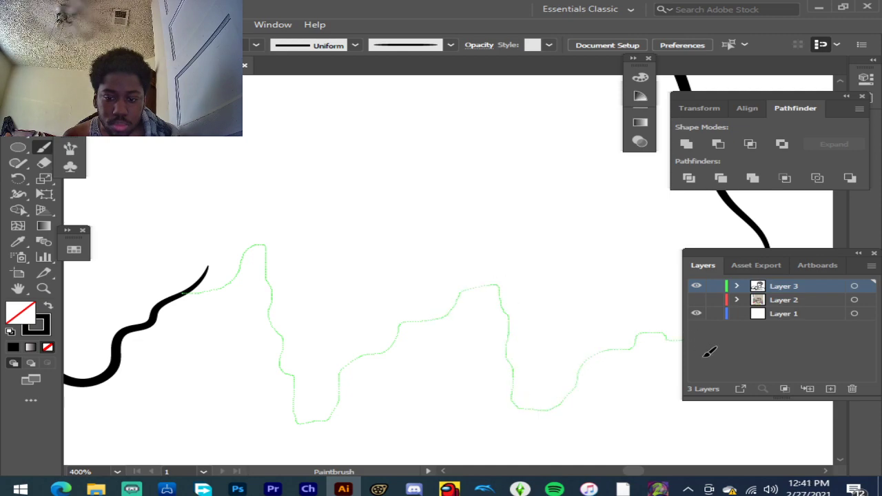
drag(725, 316, 662, 338)
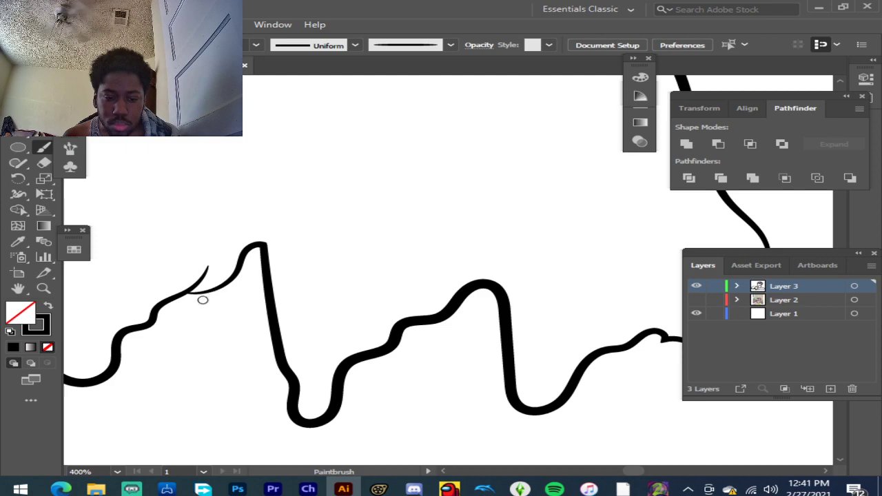
Step: Paint a rounded drip that joins the right end of the dripping hem to the lower tip of the right shoulder line
key(ctrl+1)
scroll(366, 282, up, 7)
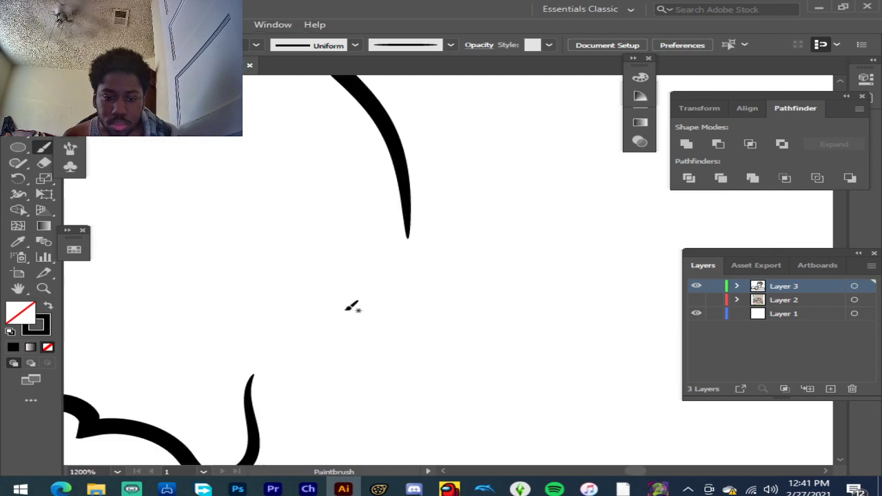
drag(250, 316, 255, 296)
mouse_move(305, 273)
mouse_down()
mouse_move(339, 315)
mouse_move(371, 390)
mouse_move(465, 404)
mouse_move(509, 348)
mouse_move(418, 140)
mouse_up()
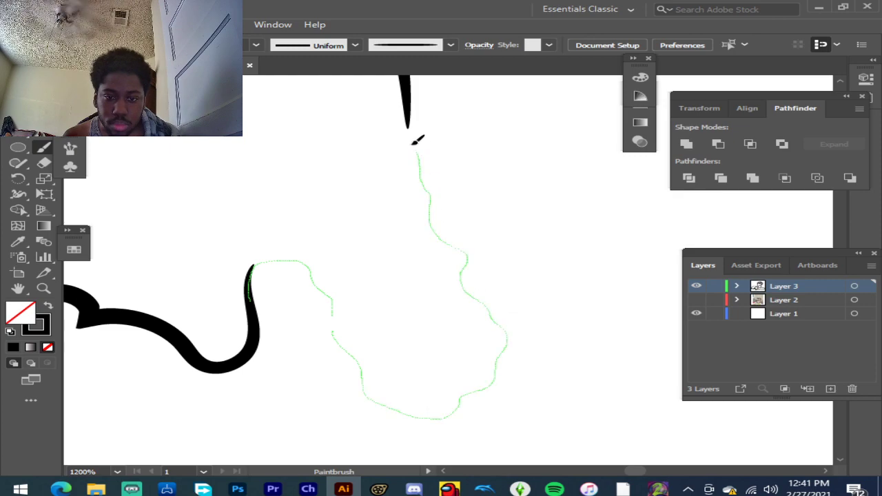
drag(410, 79, 412, 82)
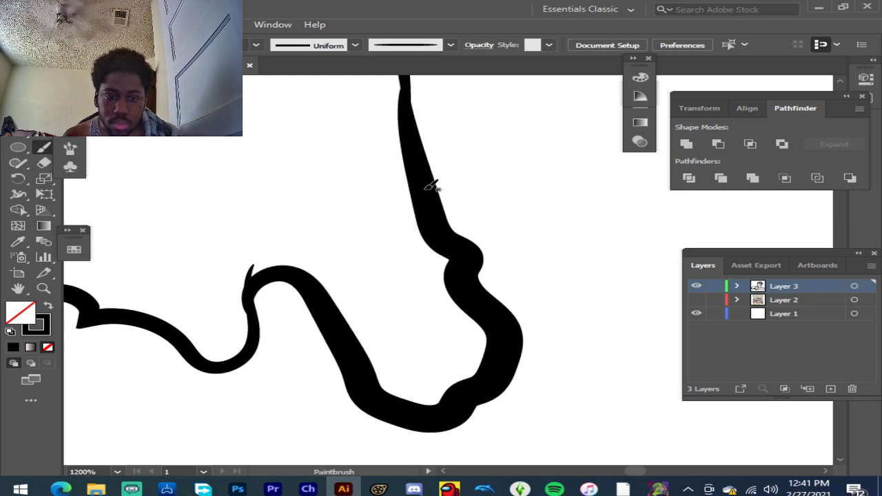
scroll(417, 194, down, 5)
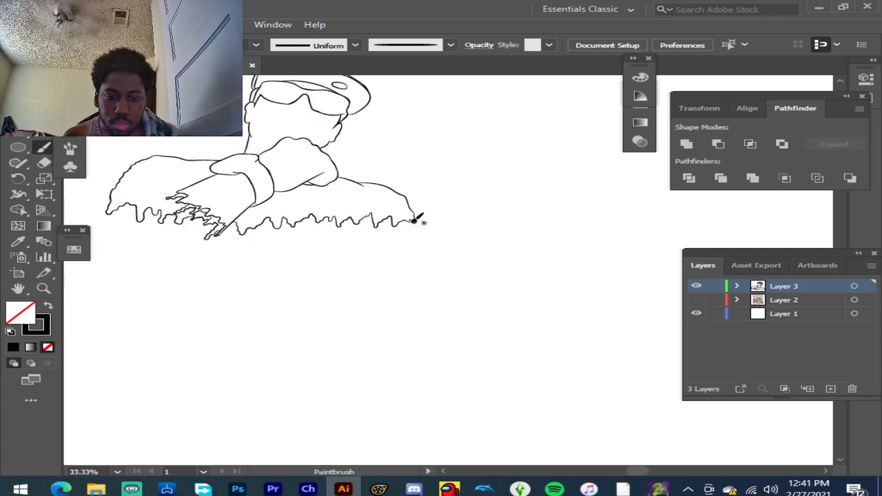
scroll(183, 183, down, 2)
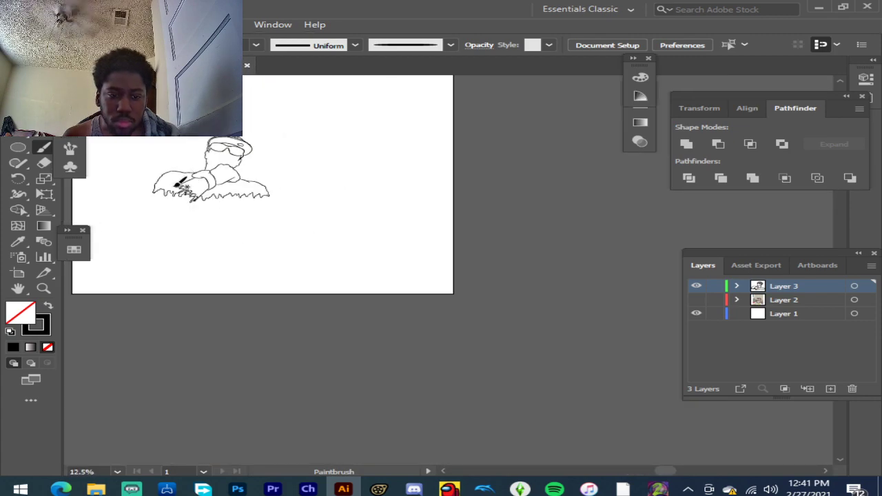
Step: Paint a long slanted drip and a short narrow one beneath the far left end of the hem
scroll(158, 193, up, 6)
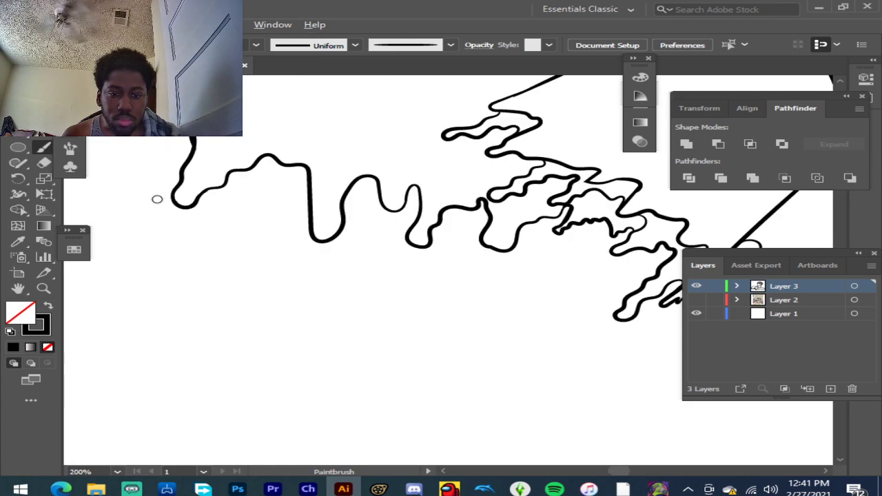
scroll(221, 209, up, 1)
drag(229, 163, 278, 168)
mouse_move(273, 243)
mouse_down()
mouse_move(244, 303)
mouse_move(247, 353)
mouse_move(366, 245)
mouse_move(442, 199)
mouse_up()
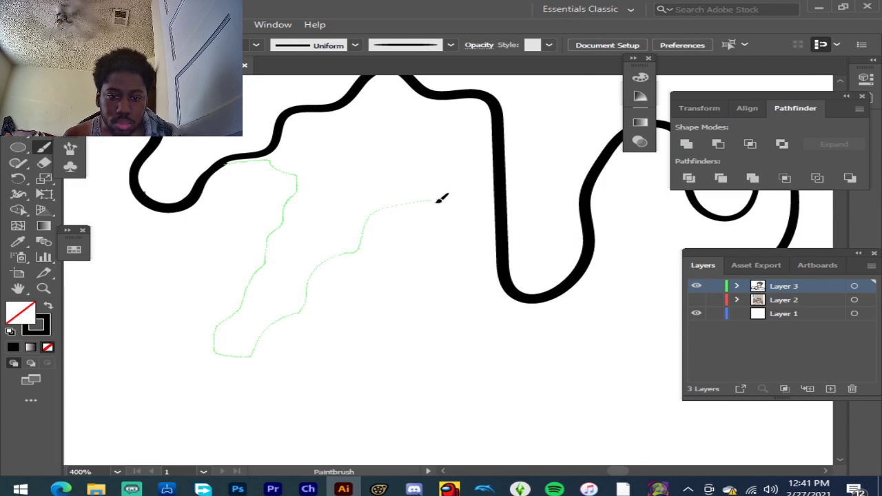
mouse_move(478, 176)
mouse_down()
mouse_move(487, 205)
mouse_move(466, 282)
mouse_move(508, 283)
mouse_up()
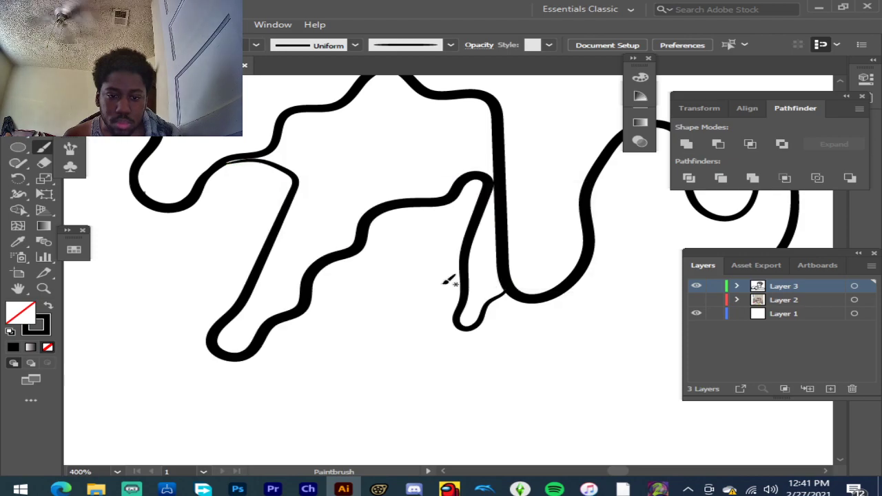
Step: Paint a narrow wavy drip below the next hem peak, joining the neighbouring hem lines on both sides
scroll(417, 281, down, 5)
scroll(544, 278, up, 4)
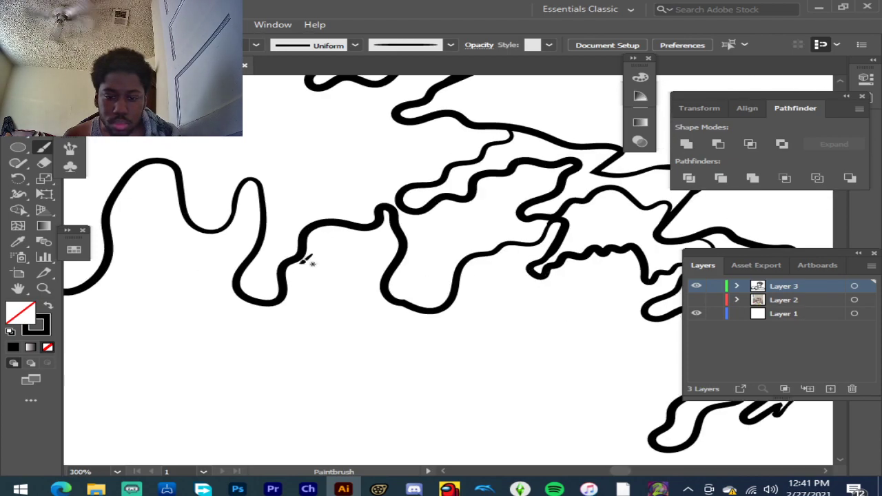
scroll(196, 242, down, 1)
scroll(147, 241, up, 1)
mouse_move(110, 274)
mouse_down()
mouse_move(151, 248)
mouse_move(138, 369)
mouse_move(118, 408)
mouse_move(122, 432)
mouse_move(151, 451)
mouse_move(222, 313)
mouse_move(251, 293)
mouse_up()
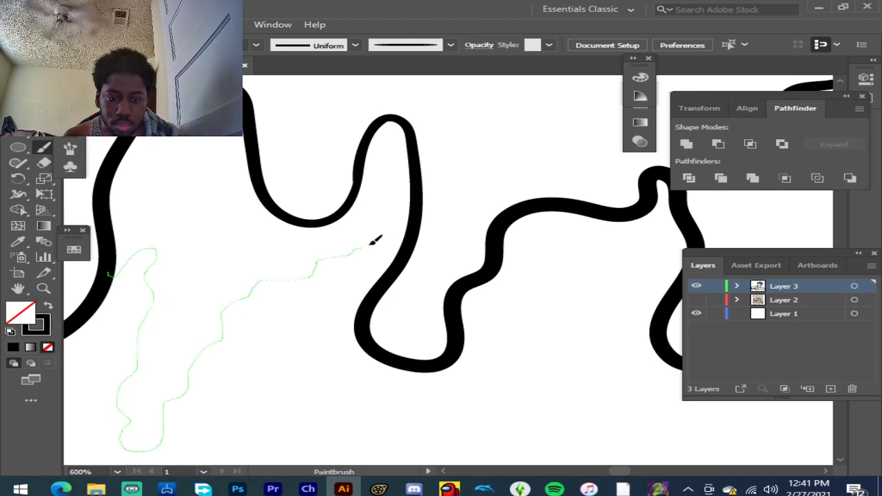
drag(419, 282, 419, 286)
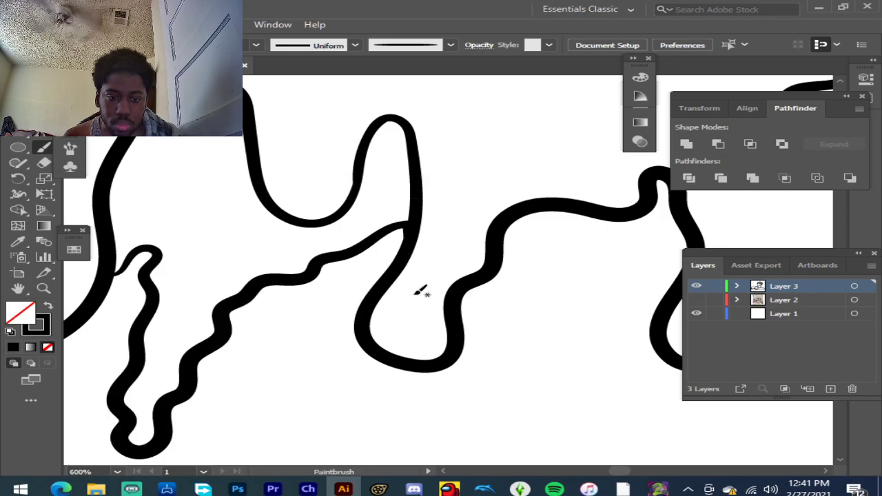
key(ctrl+1)
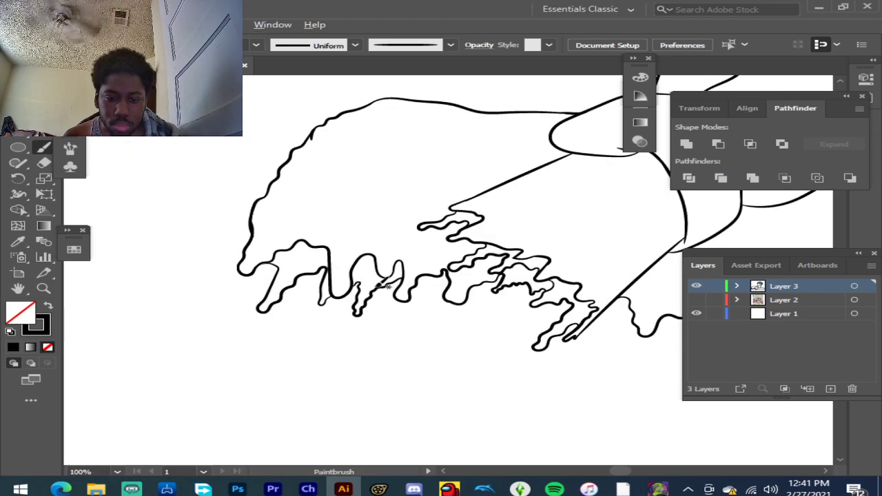
Step: Paint two more slanted drips beneath the hem between the narrow wavy drip and the ragged edge of the forearm
scroll(384, 283, up, 4)
scroll(276, 311, up, 4)
scroll(276, 306, down, 7)
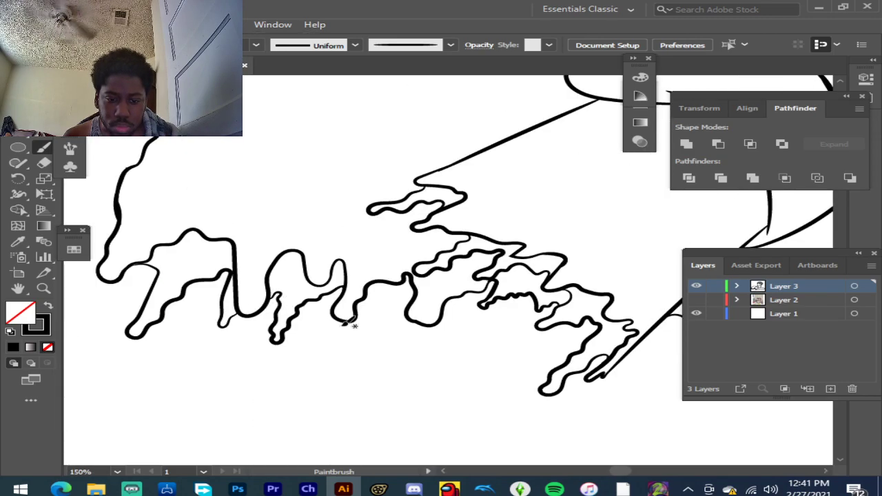
scroll(351, 325, down, 3)
scroll(372, 324, up, 6)
scroll(377, 305, down, 3)
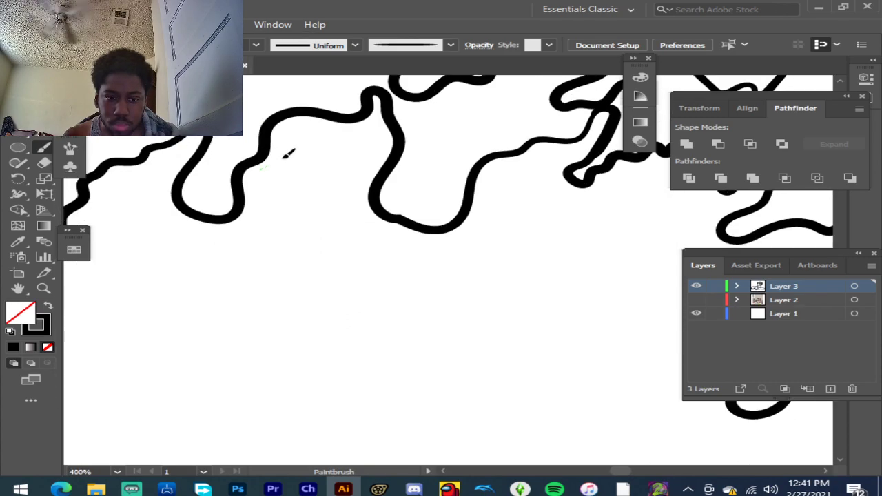
mouse_move(301, 154)
mouse_down()
mouse_move(265, 269)
mouse_move(267, 331)
mouse_move(300, 262)
mouse_move(334, 231)
mouse_move(338, 211)
mouse_move(365, 204)
mouse_move(376, 183)
mouse_up()
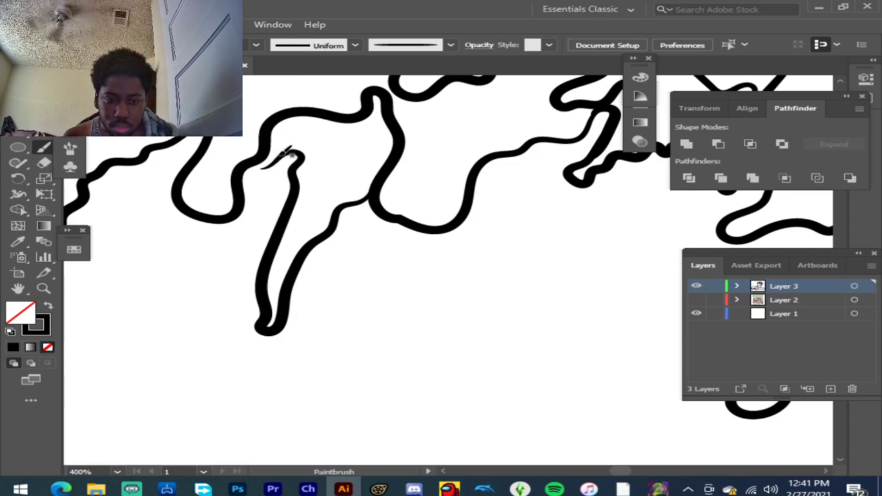
mouse_move(255, 169)
mouse_down()
mouse_move(242, 219)
mouse_move(201, 292)
mouse_move(170, 273)
mouse_move(194, 229)
mouse_move(191, 207)
mouse_up()
scroll(302, 248, down, 5)
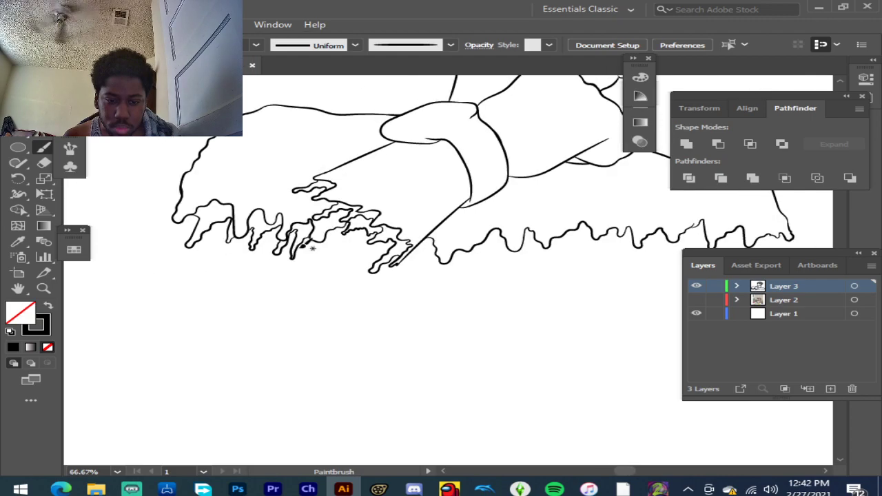
Step: Paint a short drip and a longer slanted one beneath the ragged end of the forearm, connecting them to its outline
scroll(367, 257, up, 3)
scroll(343, 193, up, 1)
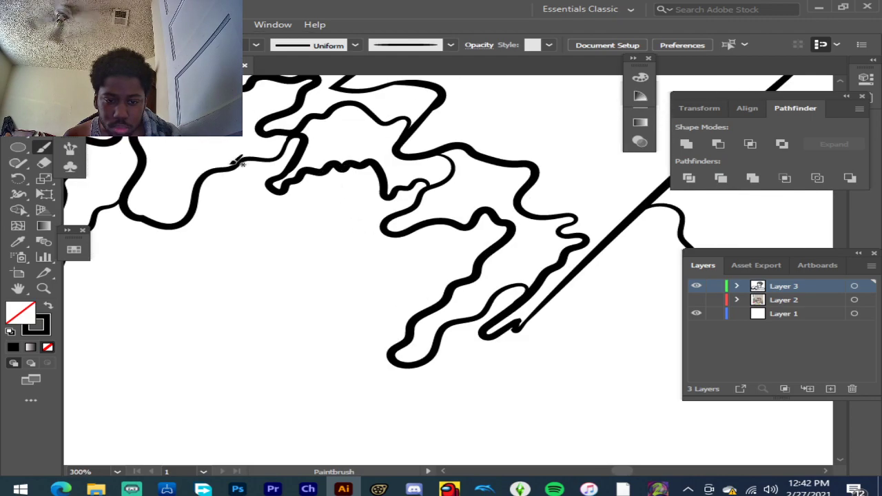
mouse_move(231, 190)
mouse_down()
mouse_move(194, 286)
mouse_move(197, 305)
mouse_move(233, 250)
mouse_move(282, 222)
mouse_up()
mouse_move(309, 260)
mouse_down()
mouse_move(292, 315)
mouse_move(245, 385)
mouse_move(240, 422)
mouse_move(331, 372)
mouse_move(372, 292)
mouse_move(452, 261)
mouse_move(482, 275)
mouse_up()
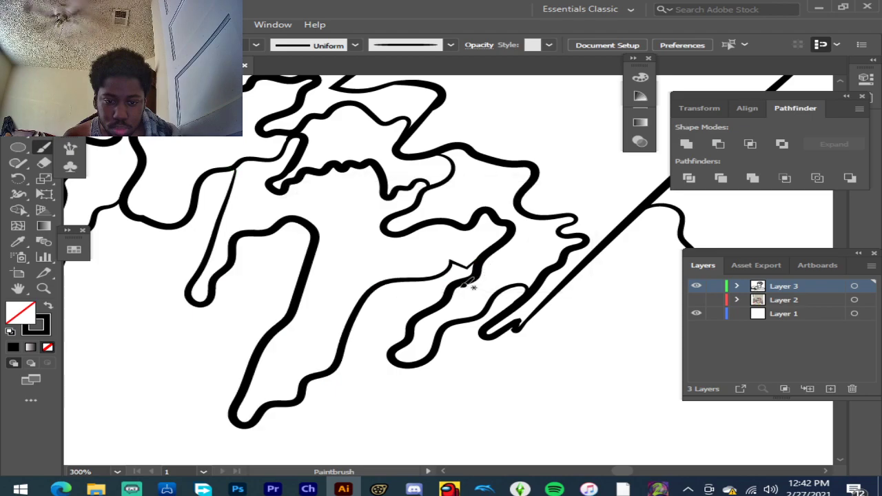
scroll(233, 184, down, 4)
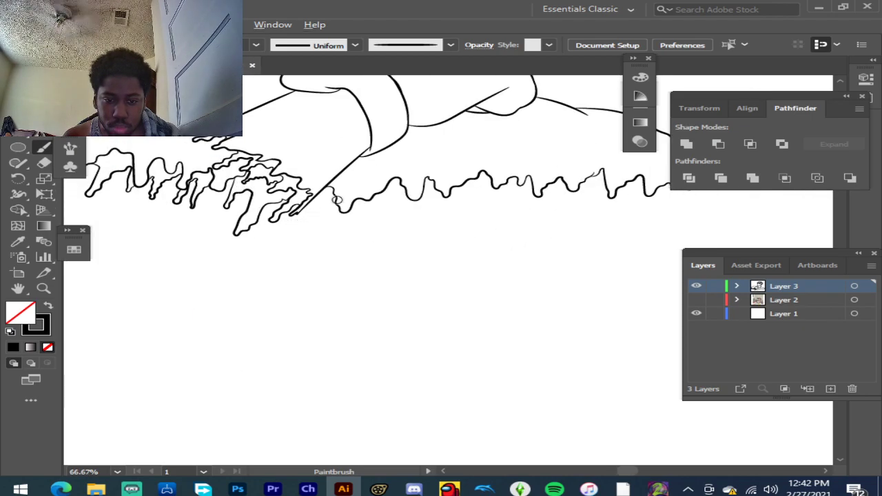
Step: Paint a wavy drip between the straight lower edge of the forearm and the start of the right-hand hem
scroll(337, 198, up, 3)
key(ctrl+plus)
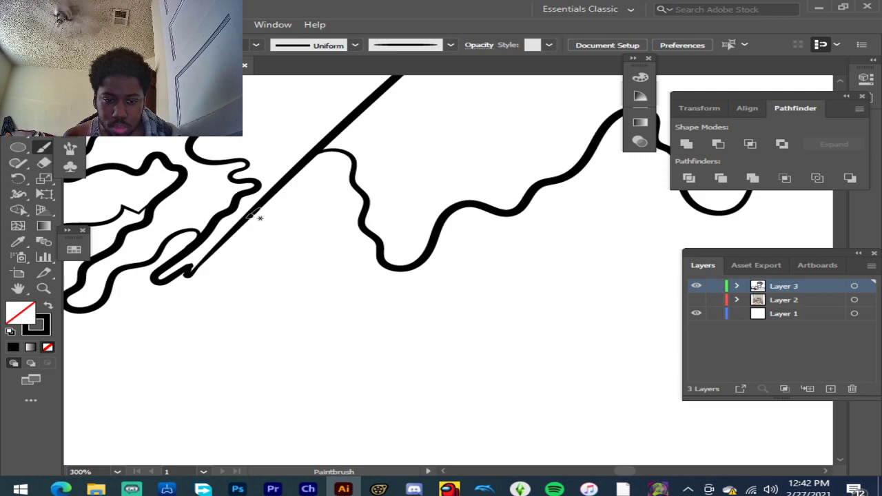
mouse_move(262, 214)
mouse_down()
mouse_move(256, 253)
mouse_move(278, 286)
mouse_move(270, 344)
mouse_move(289, 361)
mouse_move(305, 357)
mouse_move(307, 319)
mouse_move(324, 287)
mouse_move(306, 264)
mouse_move(306, 242)
mouse_move(333, 225)
mouse_move(334, 200)
mouse_move(369, 214)
mouse_up()
scroll(356, 224, down, 5)
Step: Paint a lower row of large drips under the middle of the hem: two long wide ones with a narrower one between
scroll(414, 227, up, 3)
key(ctrl+plus)
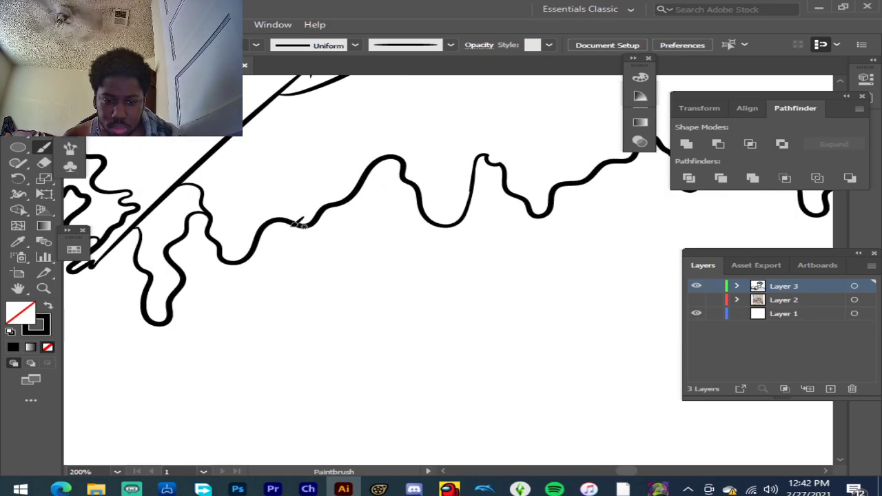
mouse_move(335, 233)
mouse_down()
mouse_move(302, 372)
mouse_move(315, 385)
mouse_move(308, 417)
mouse_move(347, 421)
mouse_move(370, 409)
mouse_move(356, 351)
mouse_move(362, 307)
mouse_move(382, 259)
mouse_move(380, 242)
mouse_move(402, 235)
mouse_move(428, 365)
mouse_up()
mouse_move(441, 336)
mouse_down()
mouse_move(463, 315)
mouse_move(449, 291)
mouse_move(455, 263)
mouse_move(520, 235)
mouse_move(555, 248)
mouse_move(588, 245)
mouse_move(602, 230)
mouse_move(601, 206)
mouse_move(641, 179)
mouse_move(672, 186)
mouse_move(670, 305)
mouse_move(643, 348)
mouse_move(674, 358)
mouse_move(713, 338)
mouse_move(742, 297)
mouse_move(734, 257)
mouse_move(757, 203)
mouse_move(805, 199)
mouse_up()
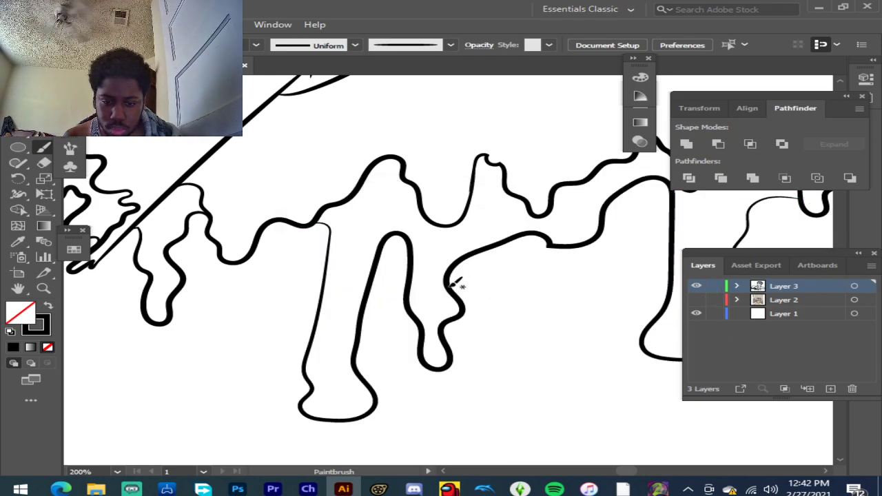
scroll(411, 231, down, 5)
Step: Paint three rounded drips of decreasing length beneath the hem, just right of the large middle drips
scroll(471, 226, up, 4)
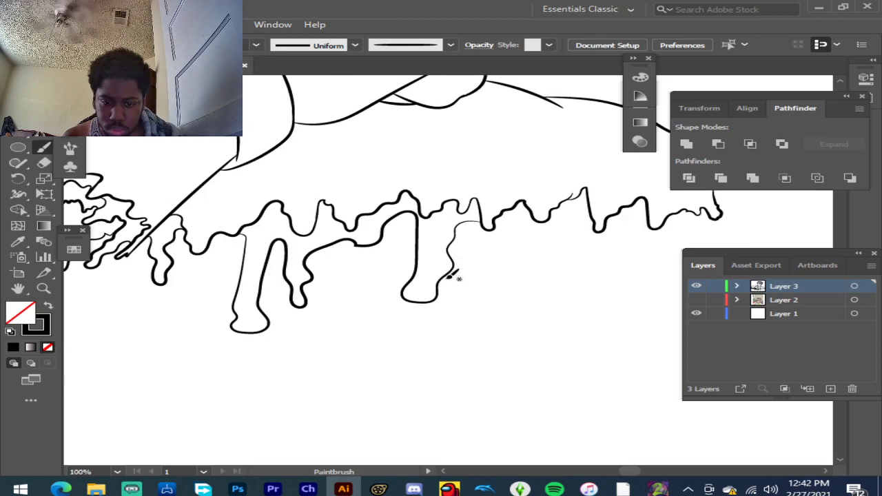
scroll(455, 261, up, 1)
scroll(455, 261, down, 2)
scroll(414, 248, up, 4)
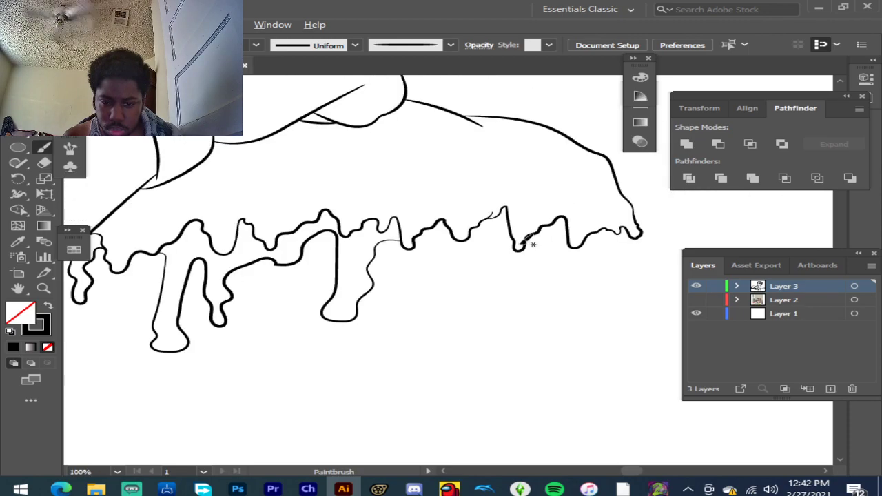
scroll(403, 244, up, 1)
mouse_move(240, 237)
mouse_down()
mouse_move(260, 222)
mouse_move(311, 244)
mouse_move(300, 286)
mouse_move(317, 358)
mouse_move(369, 358)
mouse_move(375, 297)
mouse_move(426, 240)
mouse_up()
mouse_move(469, 218)
mouse_down()
mouse_move(474, 240)
mouse_move(501, 249)
mouse_move(498, 292)
mouse_move(526, 325)
mouse_move(538, 289)
mouse_move(571, 262)
mouse_move(572, 240)
mouse_move(600, 227)
mouse_move(626, 238)
mouse_move(634, 307)
mouse_move(651, 309)
mouse_move(669, 291)
mouse_move(686, 256)
mouse_up()
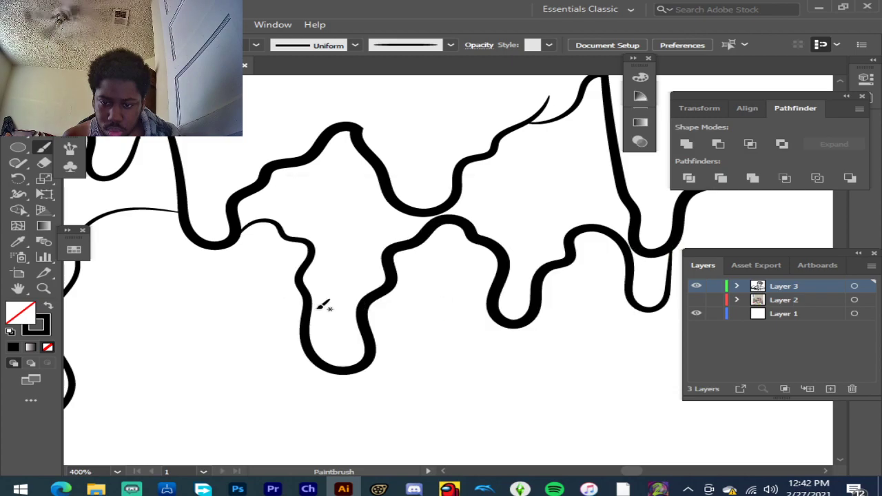
scroll(299, 304, down, 5)
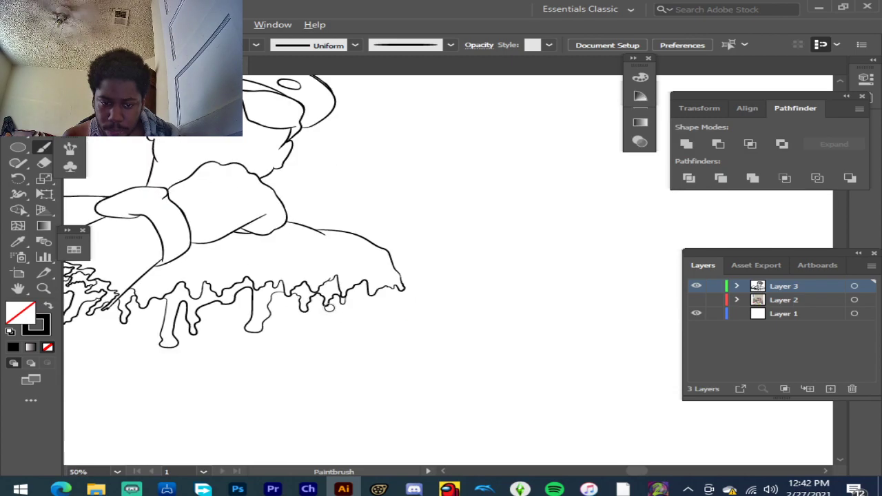
Step: Paint the last row of drips beneath the right end of the hem, ending at the right shoulder's corner
scroll(328, 308, up, 4)
scroll(235, 247, up, 3)
scroll(227, 246, down, 1)
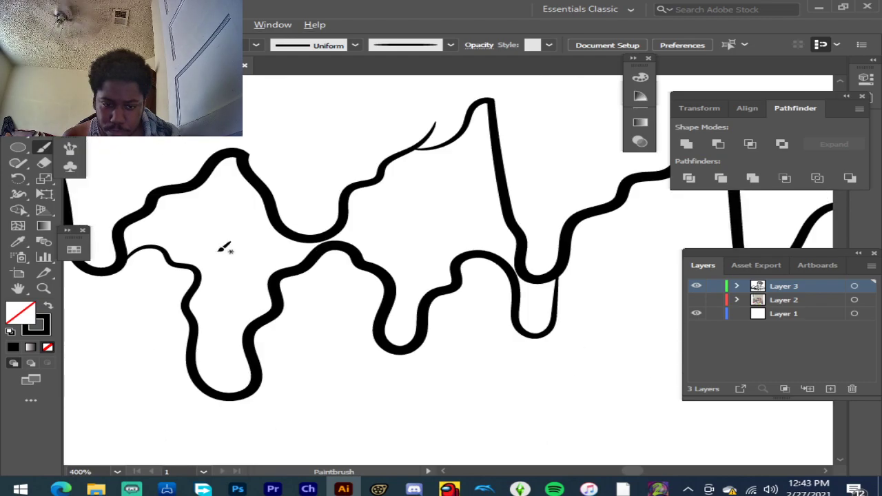
scroll(210, 253, down, 5)
scroll(290, 255, up, 5)
scroll(338, 257, up, 1)
mouse_move(119, 264)
mouse_down()
mouse_move(157, 242)
mouse_move(188, 251)
mouse_move(202, 269)
mouse_move(204, 309)
mouse_move(193, 366)
mouse_move(217, 377)
mouse_up()
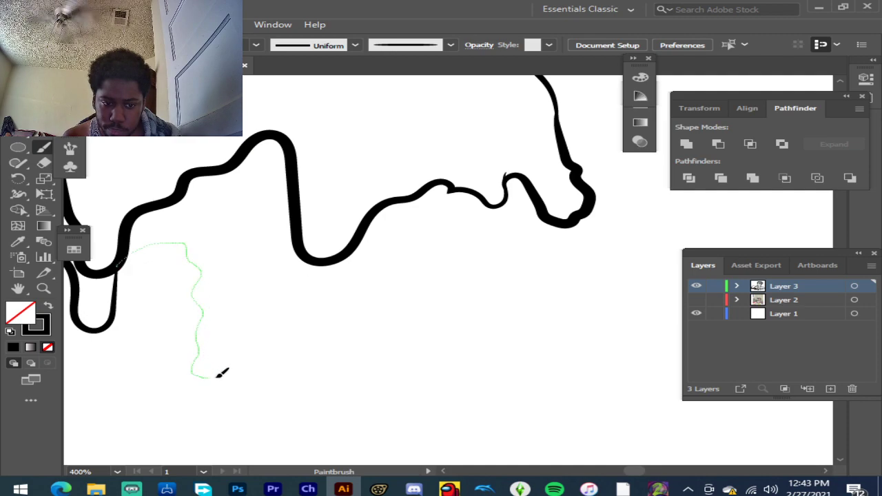
mouse_move(268, 344)
mouse_down()
mouse_move(316, 316)
mouse_move(357, 314)
mouse_move(359, 411)
mouse_move(371, 432)
mouse_move(404, 444)
mouse_move(447, 403)
mouse_move(453, 336)
mouse_move(488, 315)
mouse_move(503, 284)
mouse_move(534, 286)
mouse_move(564, 412)
mouse_move(588, 418)
mouse_move(605, 437)
mouse_move(641, 433)
mouse_move(627, 381)
mouse_move(637, 346)
mouse_move(626, 292)
mouse_move(593, 212)
mouse_up()
scroll(547, 314, down, 6)
scroll(445, 306, down, 3)
scroll(427, 297, up, 2)
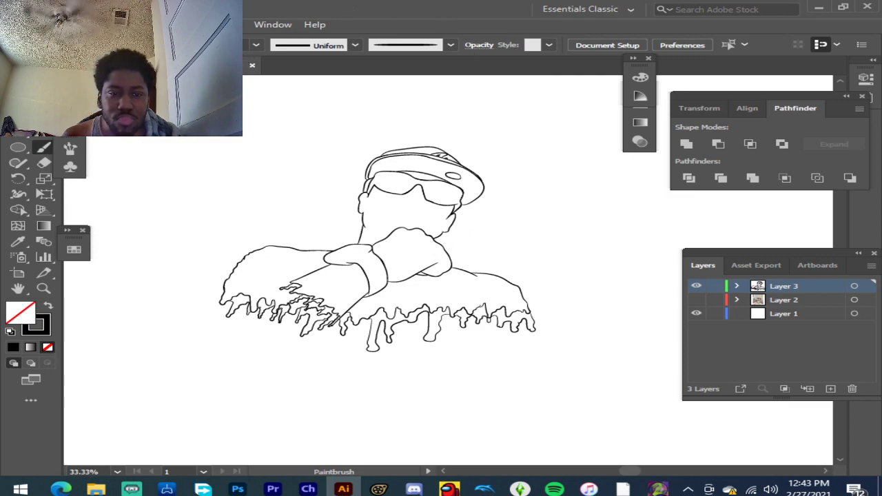
Step: Choose the thinnest tapered art brush, listed directly below Basic, for the Paintbrush
click(449, 44)
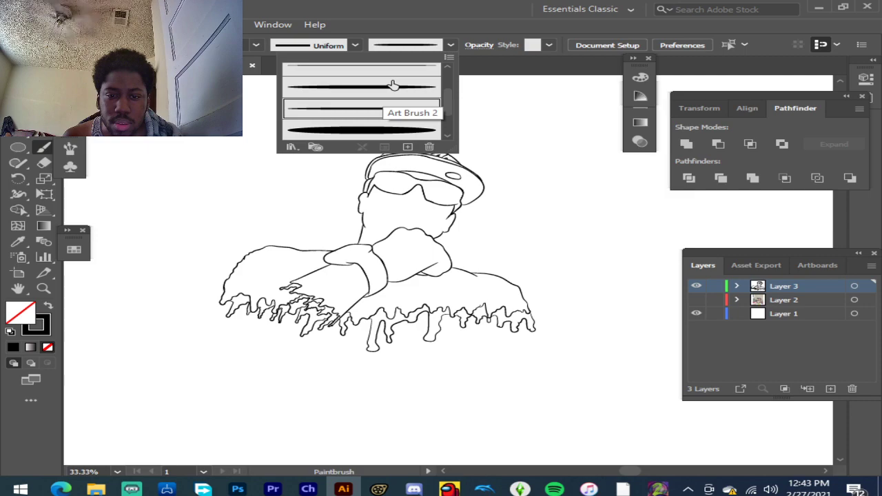
scroll(394, 85, up, 2)
click(396, 106)
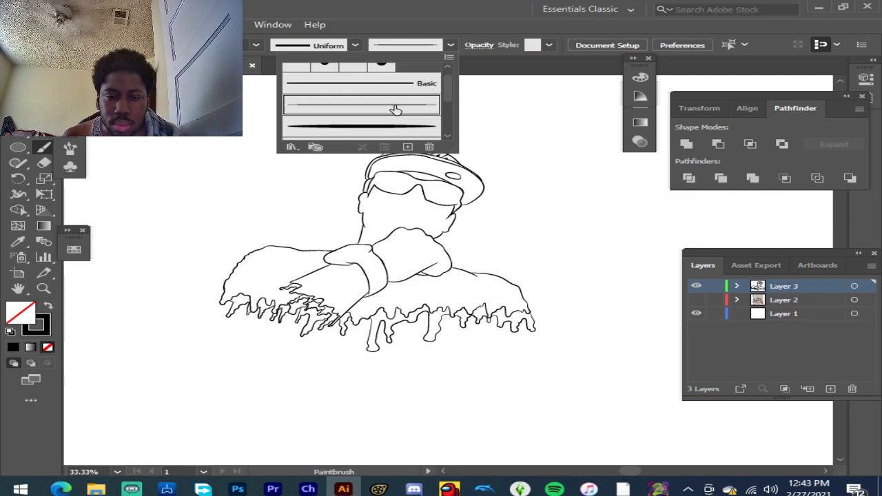
Step: Choose the Art Brush 3 tapered brush for the Paintbrush and show the reference photo on Layer 2
scroll(396, 109, down, 1)
click(426, 110)
scroll(427, 112, down, 1)
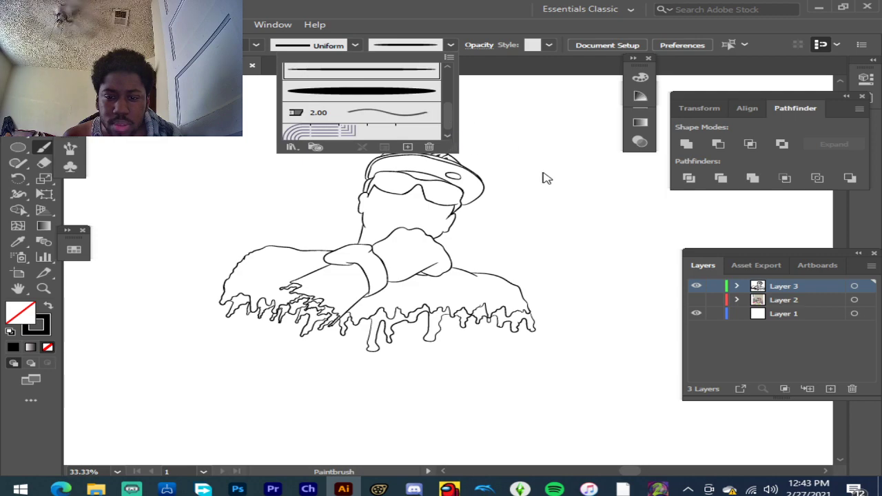
click(578, 199)
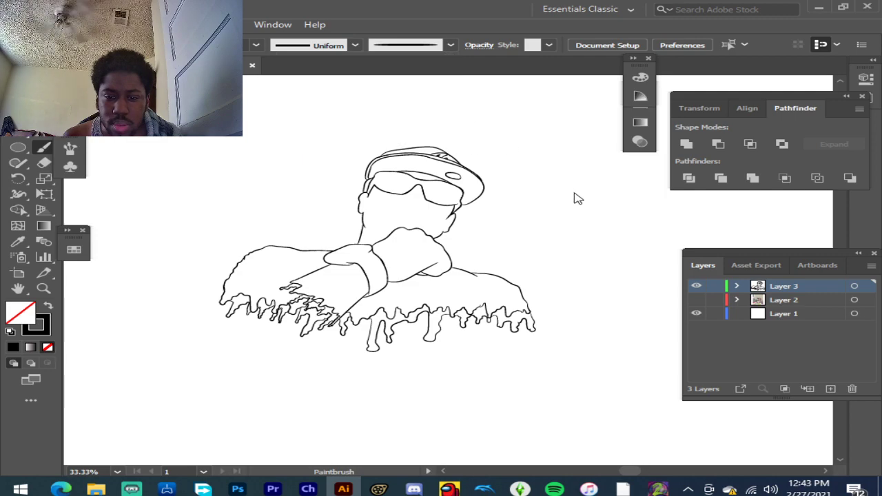
click(697, 301)
click(698, 301)
click(698, 301)
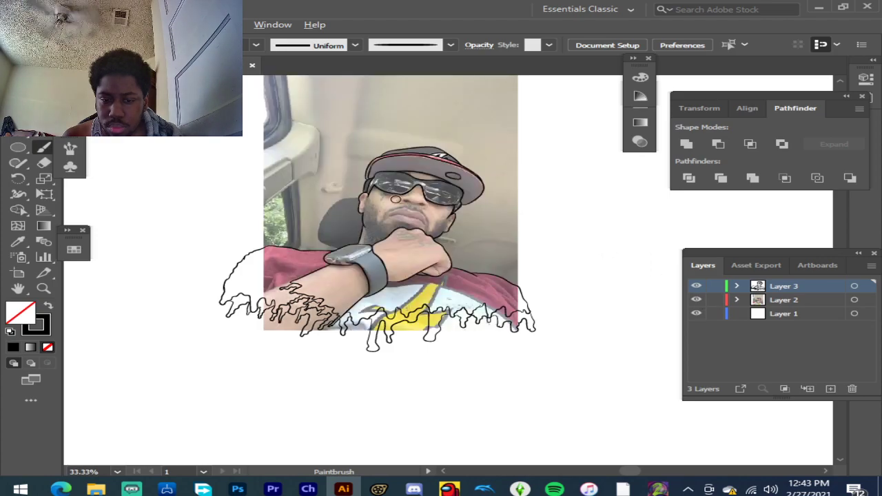
scroll(395, 199, up, 5)
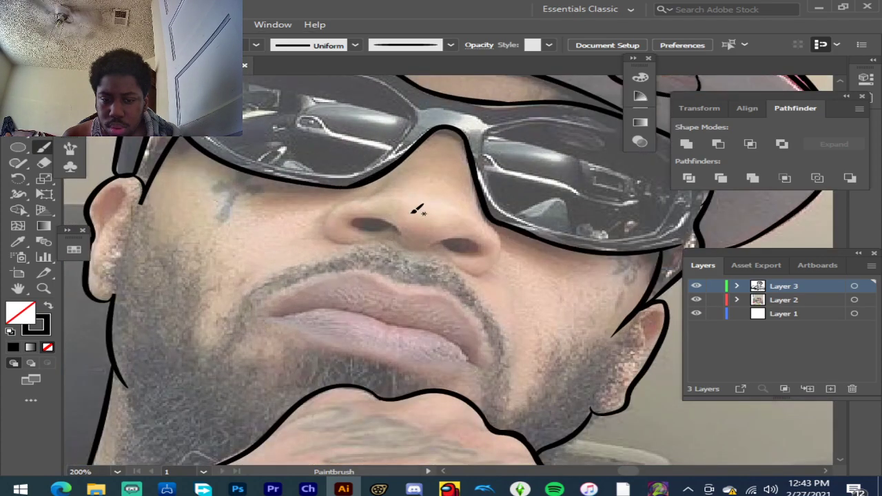
click(355, 46)
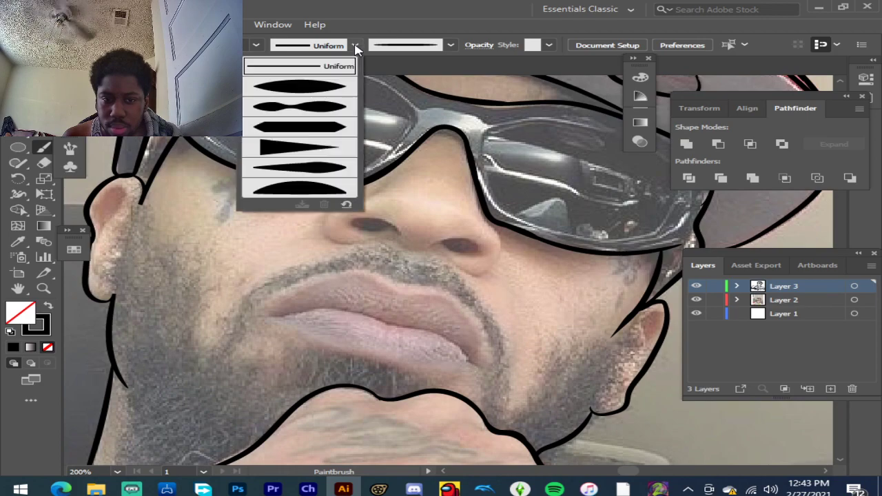
click(427, 48)
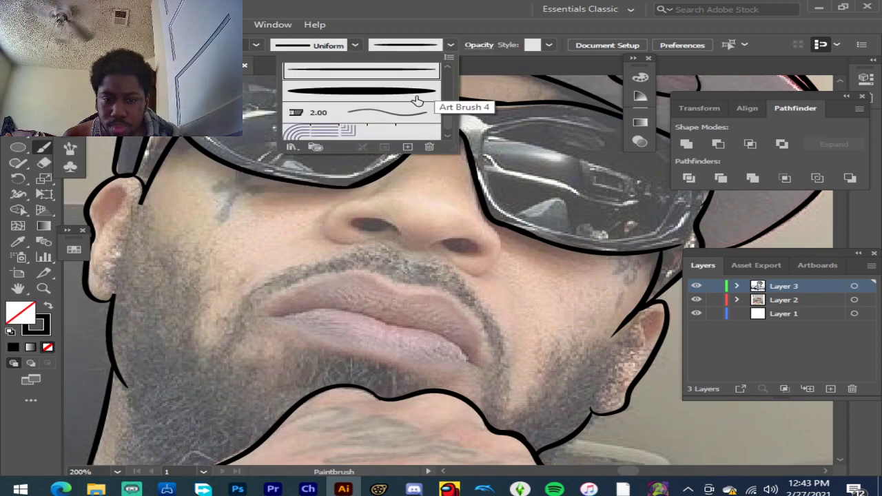
scroll(420, 102, down, 2)
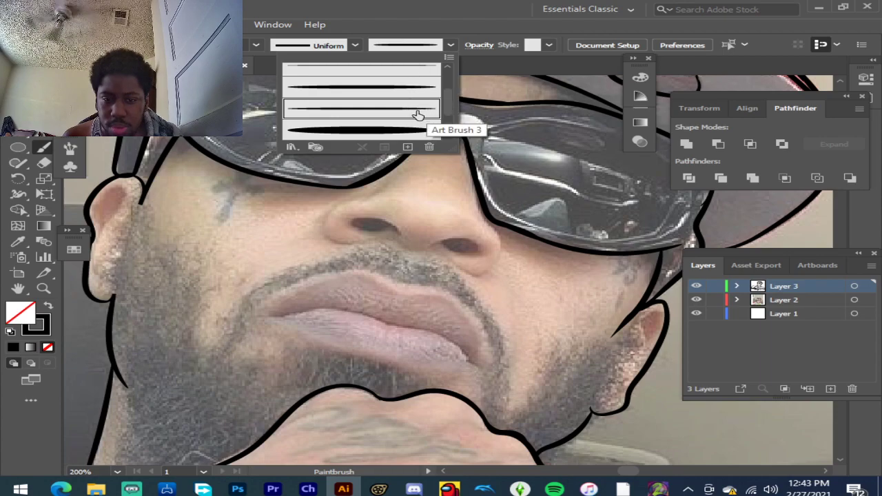
click(491, 189)
Step: Trace the outer curve of the nose's left wing and the arched rim of the left nostril
scroll(406, 204, up, 3)
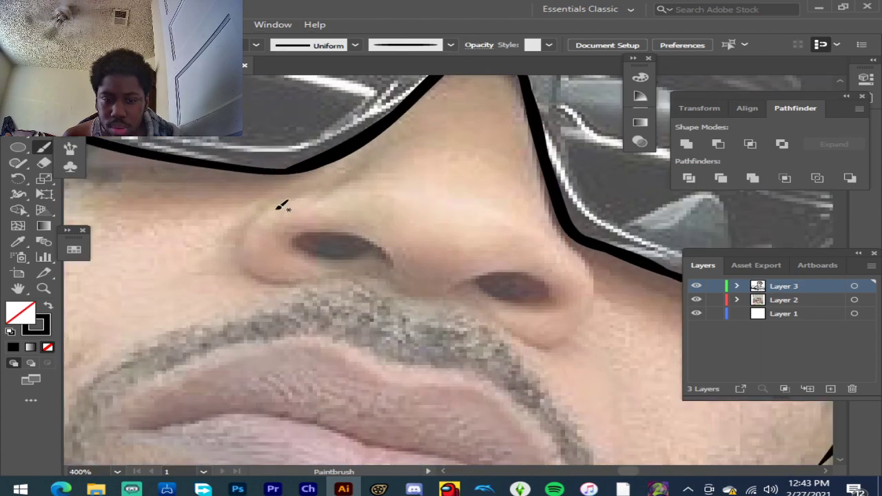
mouse_move(280, 194)
mouse_down()
mouse_move(235, 223)
mouse_move(212, 259)
mouse_move(222, 300)
mouse_move(253, 322)
mouse_move(325, 324)
mouse_up()
mouse_move(443, 310)
mouse_down()
mouse_move(413, 255)
mouse_move(388, 249)
mouse_move(329, 247)
mouse_move(302, 258)
mouse_move(299, 270)
mouse_move(327, 283)
mouse_up()
scroll(348, 279, down, 3)
scroll(348, 274, down, 2)
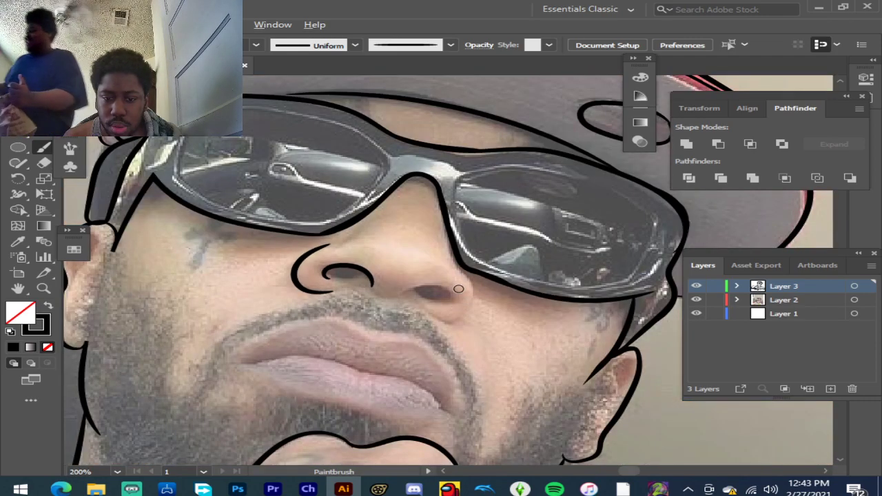
Step: Trace the hooked rim of the right nostril and the outer curve of the nose's right wing up to the sunglasses
scroll(389, 291, up, 6)
mouse_move(275, 308)
mouse_down()
mouse_move(318, 277)
mouse_move(367, 273)
mouse_move(436, 289)
mouse_up()
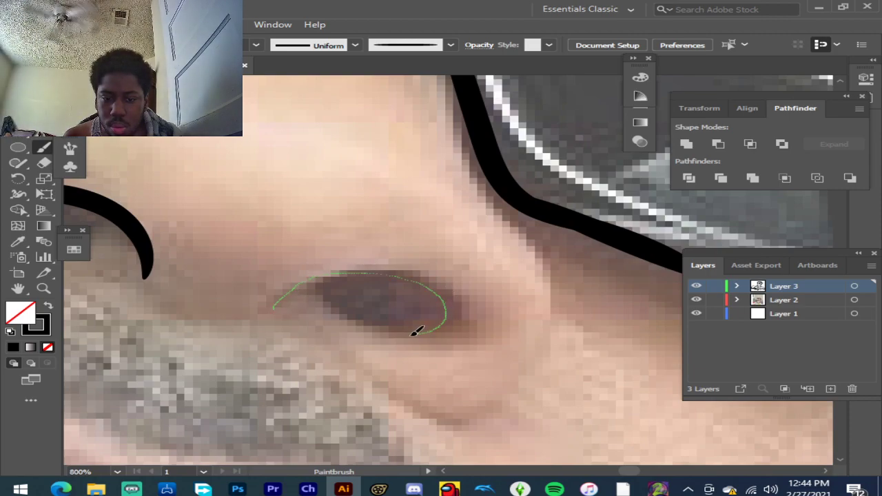
drag(380, 325, 381, 324)
scroll(414, 324, down, 3)
scroll(427, 338, up, 1)
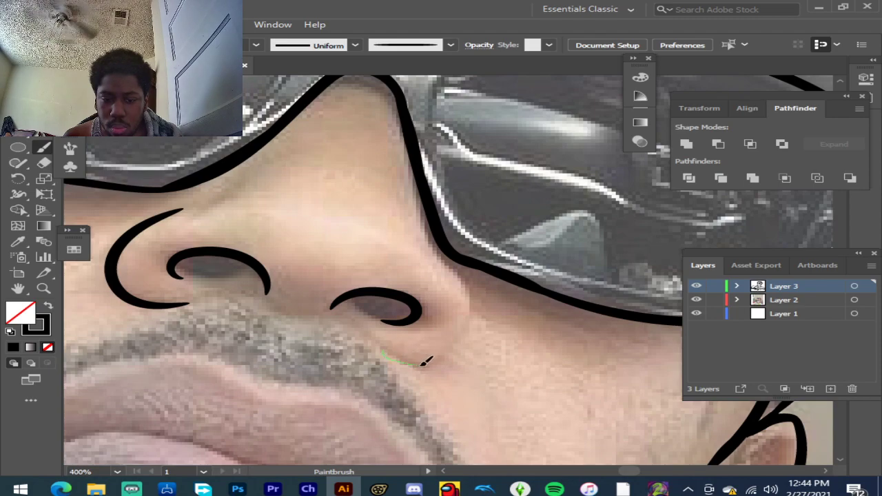
mouse_move(468, 278)
mouse_down()
mouse_move(440, 233)
mouse_move(421, 225)
mouse_up()
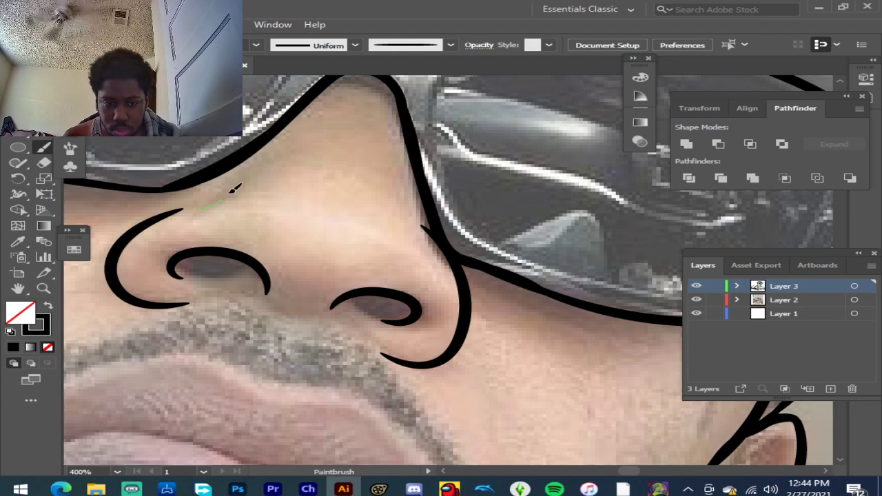
Step: Paint a short crease above the nose's left wing and an accent stroke along the nose bridge beneath the sunglasses
drag(231, 192, 235, 180)
scroll(344, 173, down, 1)
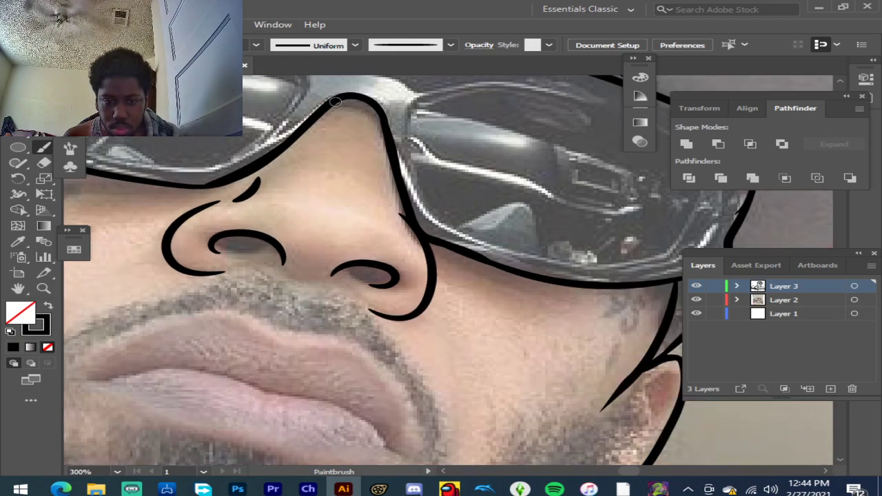
scroll(334, 101, up, 2)
drag(369, 108, 404, 121)
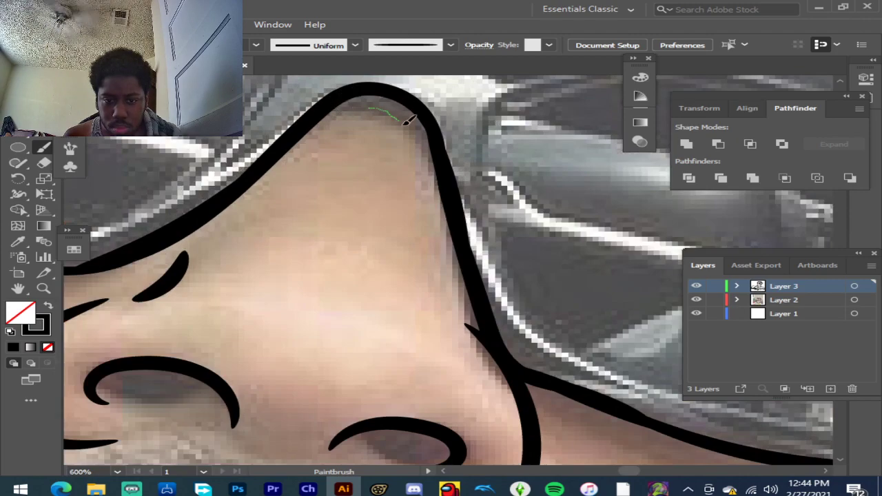
drag(438, 164, 461, 198)
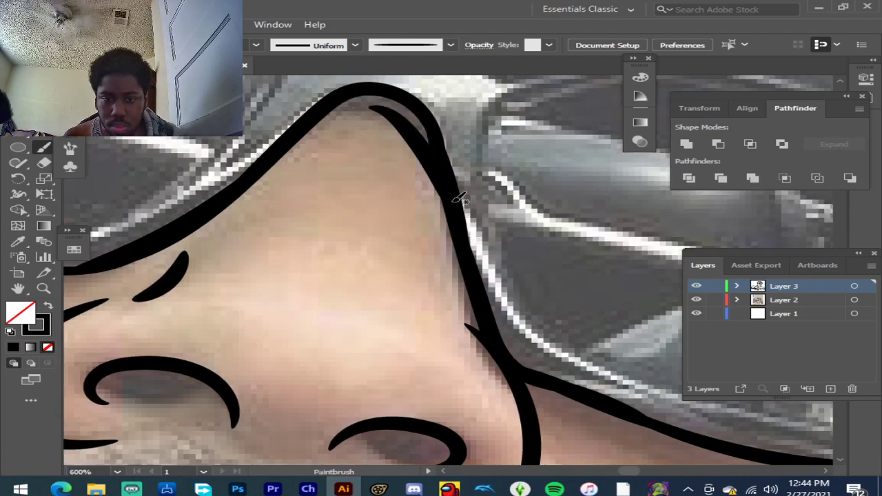
scroll(463, 197, down, 2)
scroll(468, 196, down, 2)
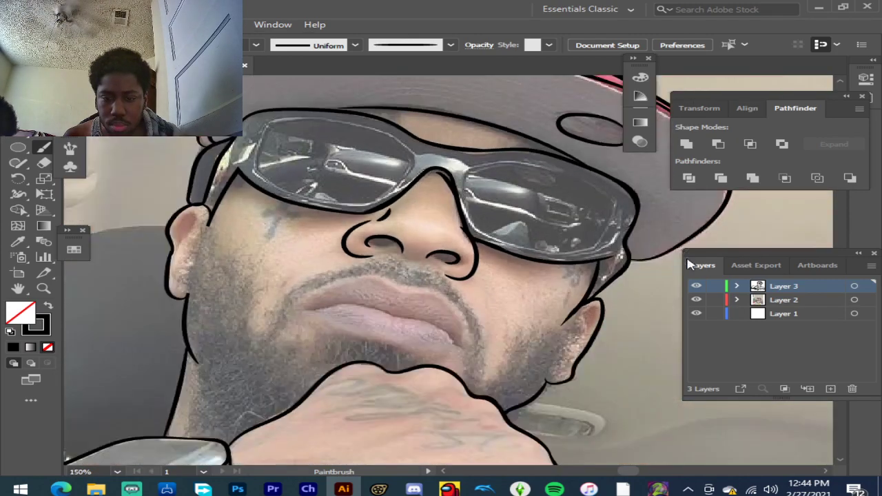
click(696, 300)
click(696, 300)
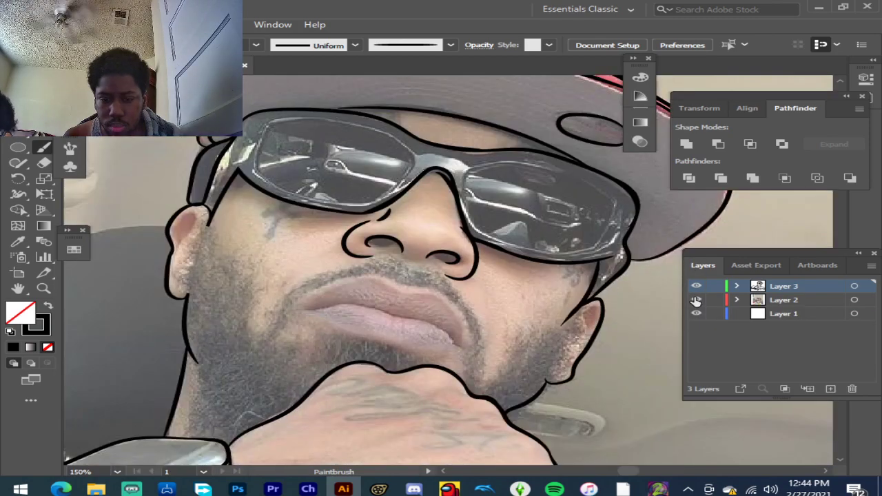
Step: Join the two nostrils with a shallow curve and outline the upper lip as one closed shape over the photo
scroll(398, 295, up, 3)
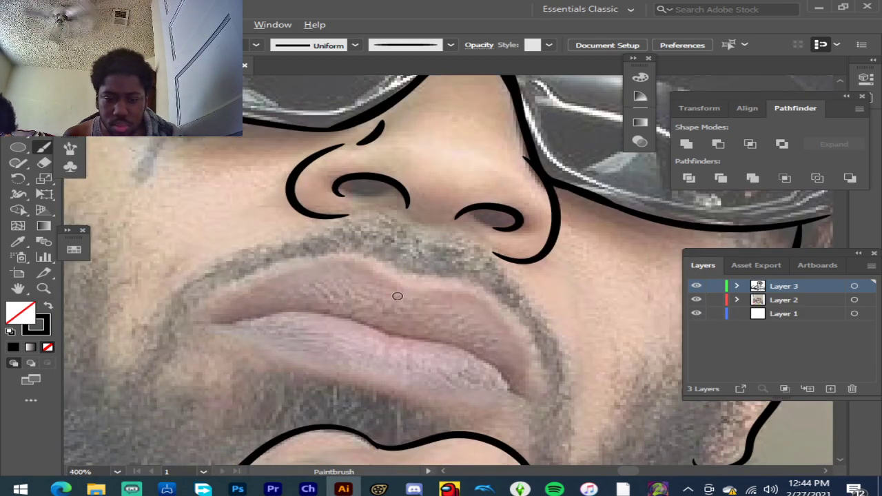
scroll(420, 208, down, 1)
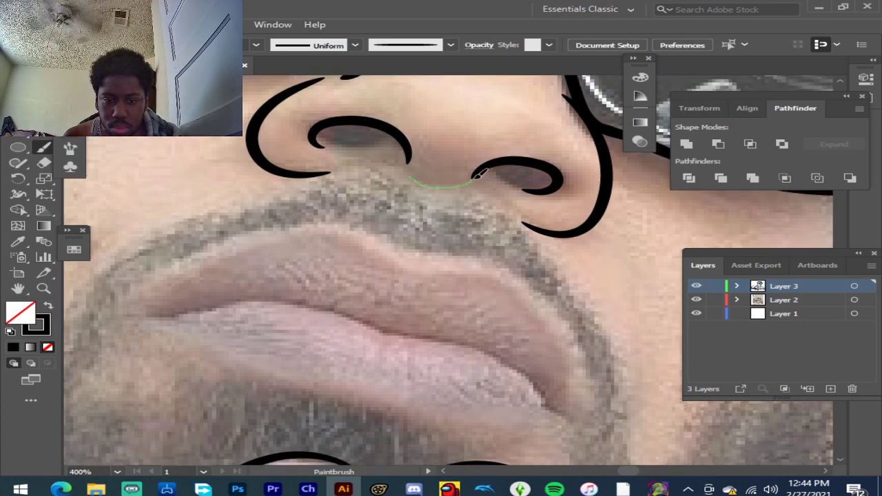
drag(490, 163, 504, 161)
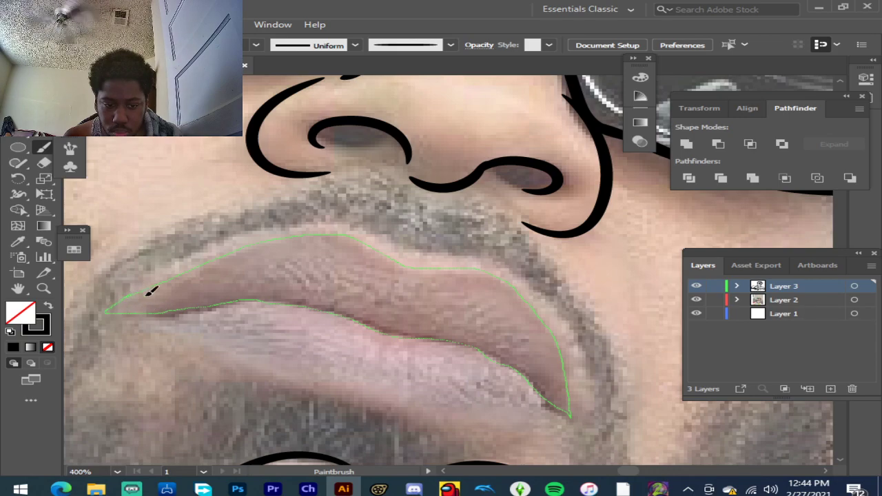
drag(150, 292, 150, 292)
scroll(142, 292, down, 2)
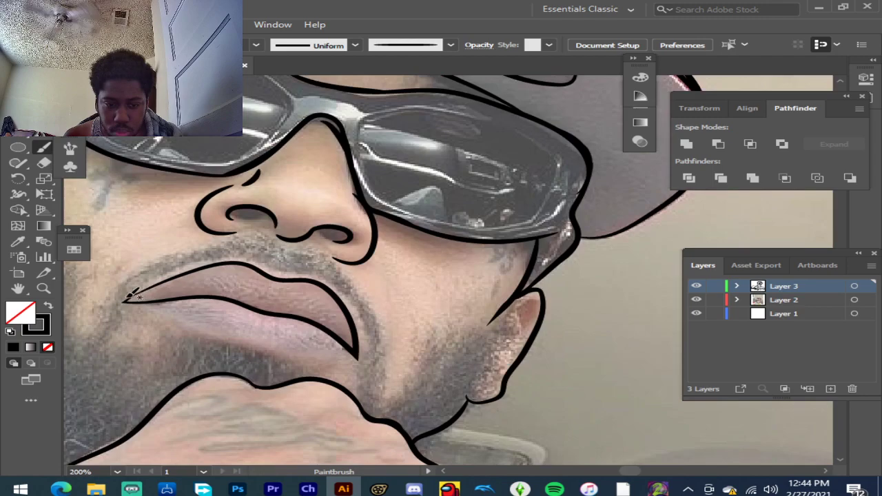
Step: Reinforce the upper lip's outline at its left end and add a small rounded accent at the left mouth corner
scroll(108, 289, up, 4)
drag(187, 324, 296, 274)
drag(361, 246, 447, 205)
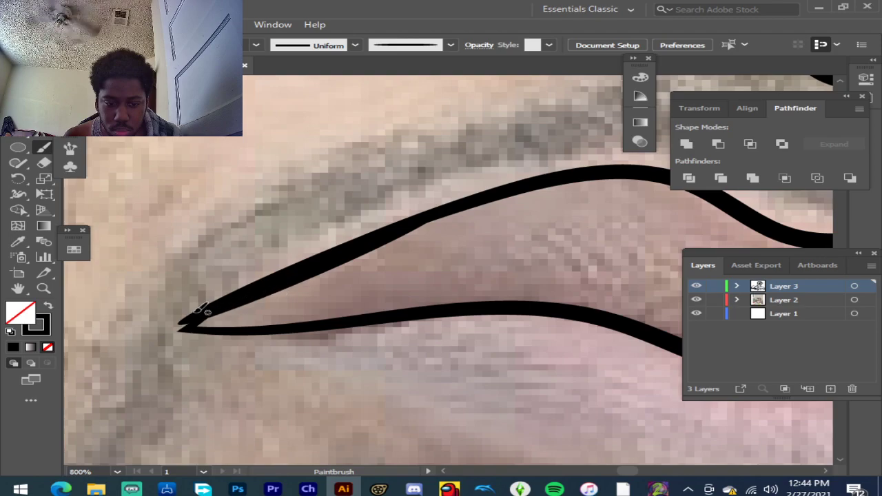
drag(182, 324, 176, 332)
scroll(200, 342, down, 3)
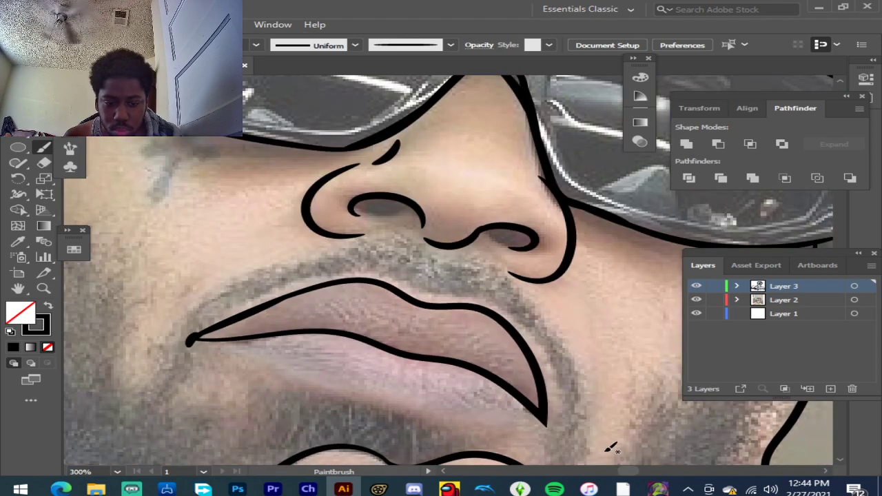
Step: Trace the lower edge of the bottom lip from the left mouth corner to the right one
scroll(582, 434, up, 2)
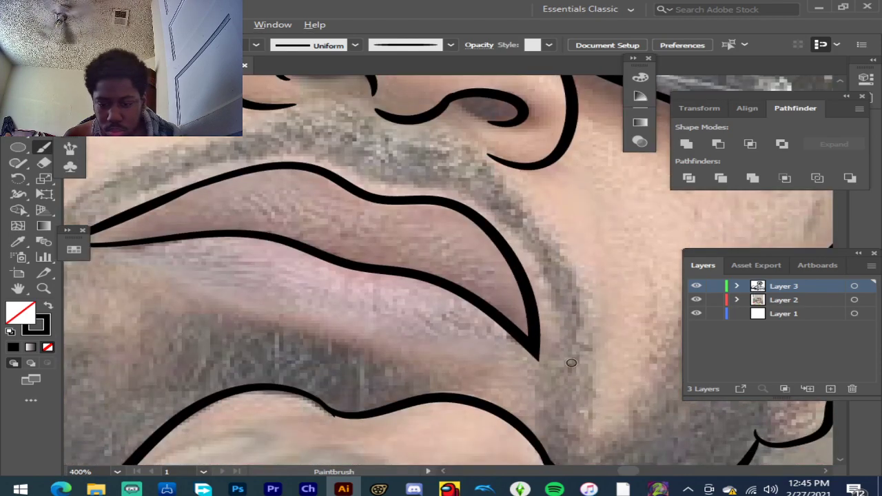
scroll(569, 359, up, 1)
scroll(522, 351, down, 3)
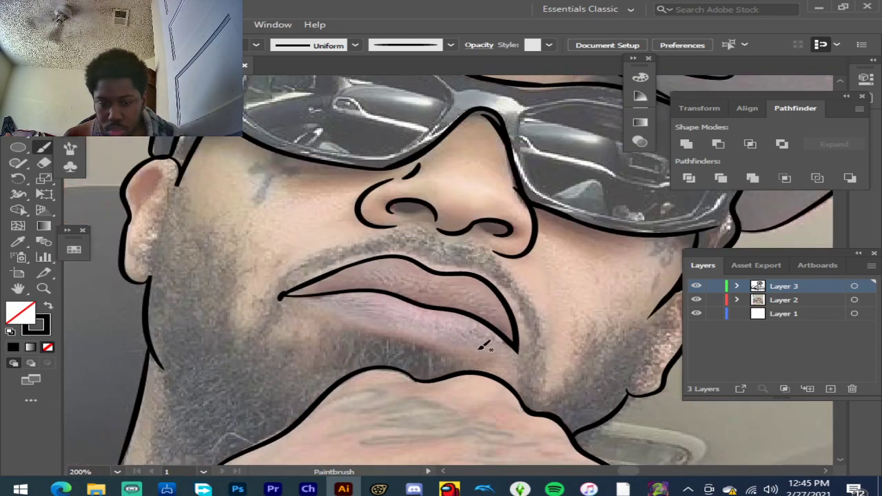
scroll(492, 344, up, 3)
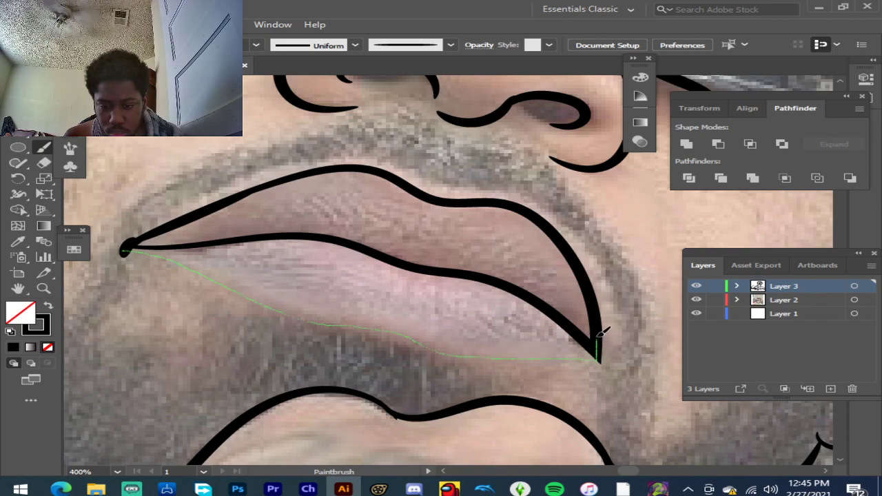
drag(600, 333, 601, 335)
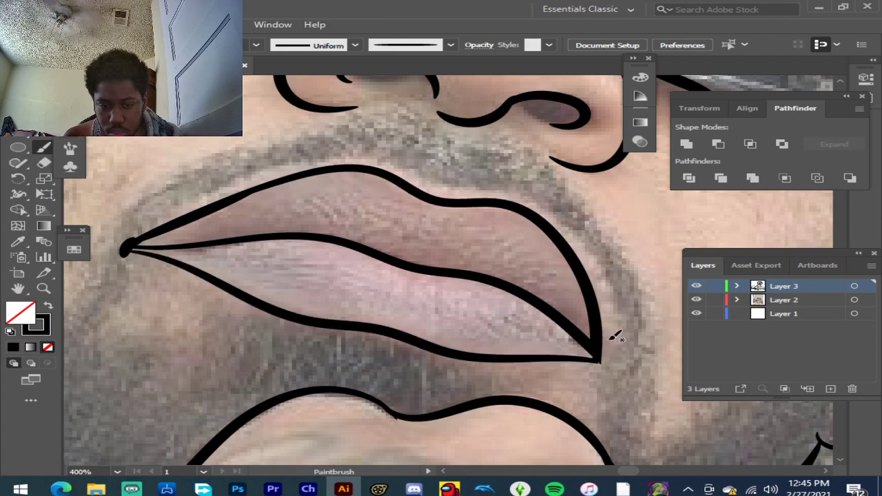
scroll(607, 331, down, 2)
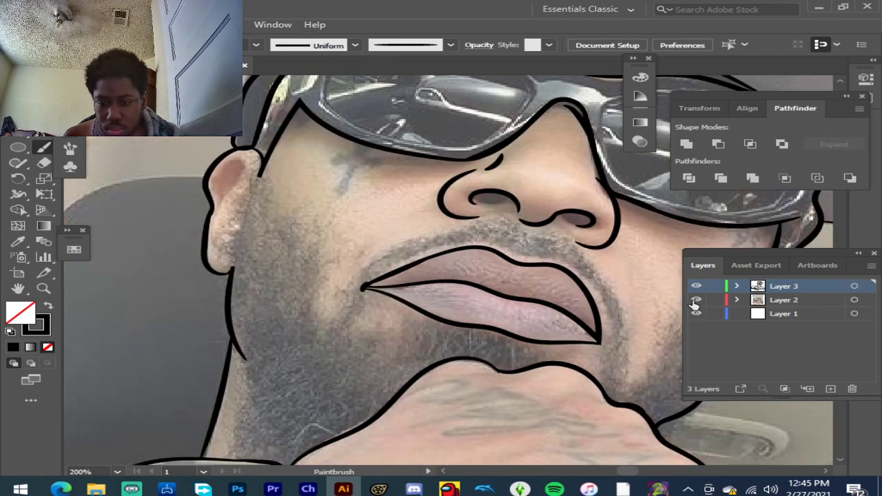
Step: Check the nose and mouth line art with the Layer 2 reference photo temporarily hidden
click(696, 300)
scroll(617, 300, down, 3)
scroll(616, 300, up, 2)
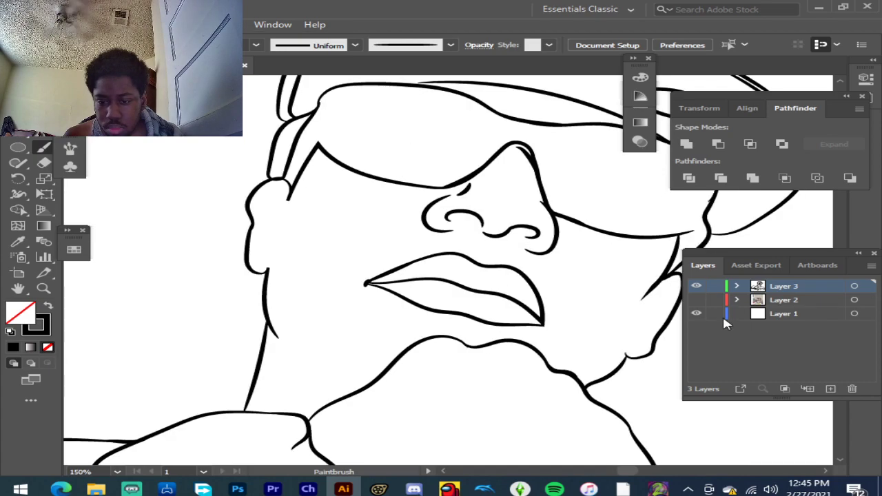
click(696, 300)
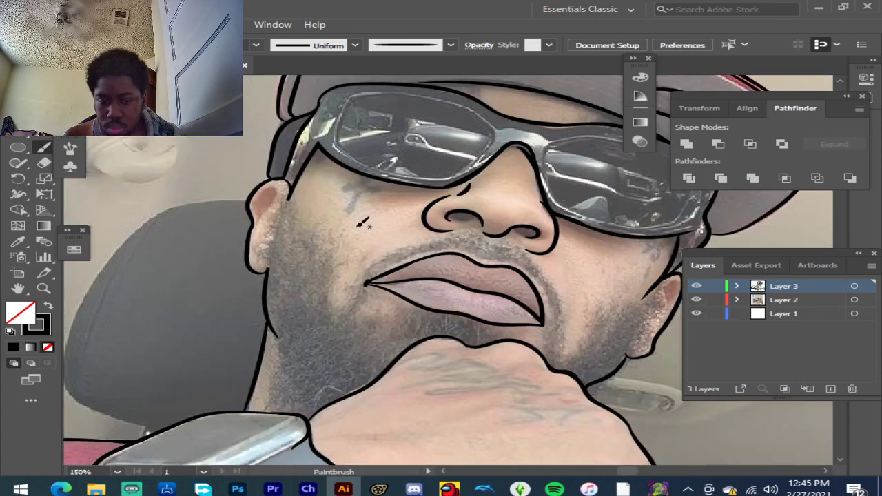
Step: Paint the curved inner fold of the left ear and a small crease in its lower half
scroll(279, 193, up, 5)
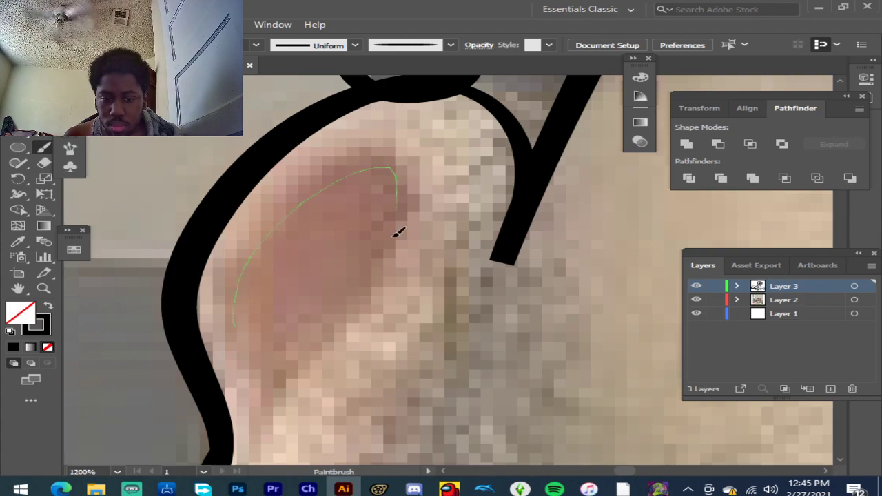
drag(268, 439, 268, 439)
scroll(339, 360, down, 3)
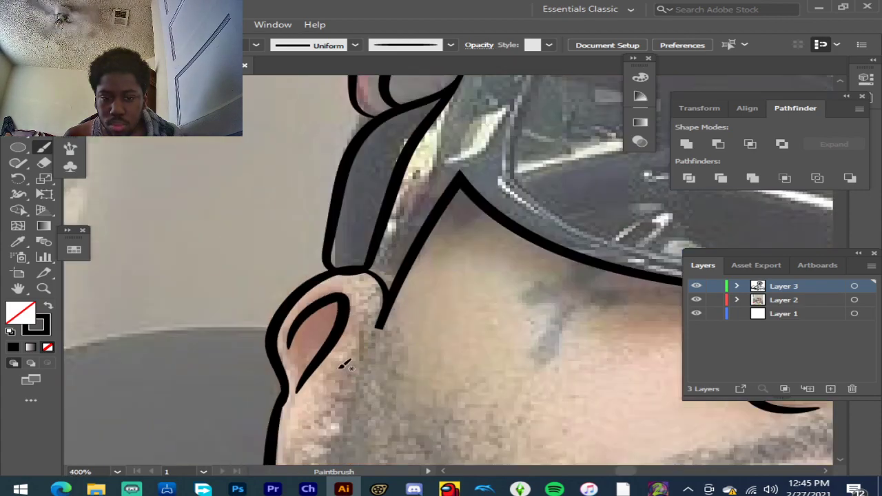
scroll(315, 333, up, 3)
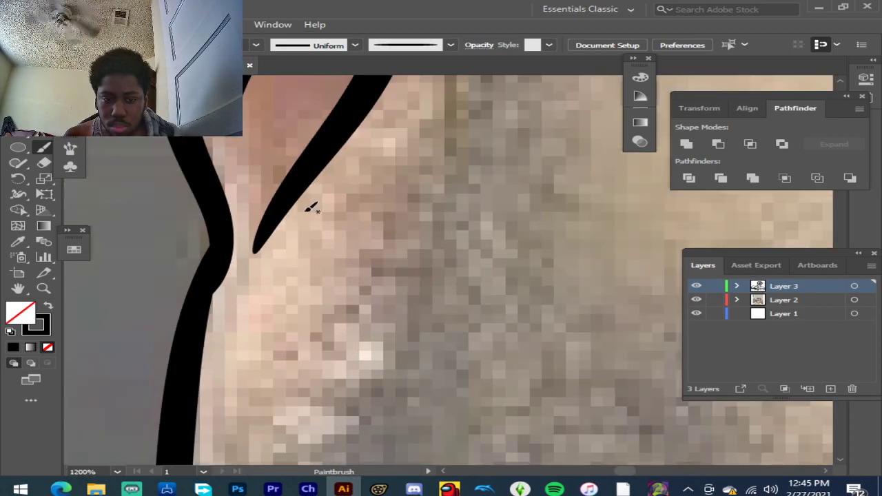
scroll(311, 200, down, 2)
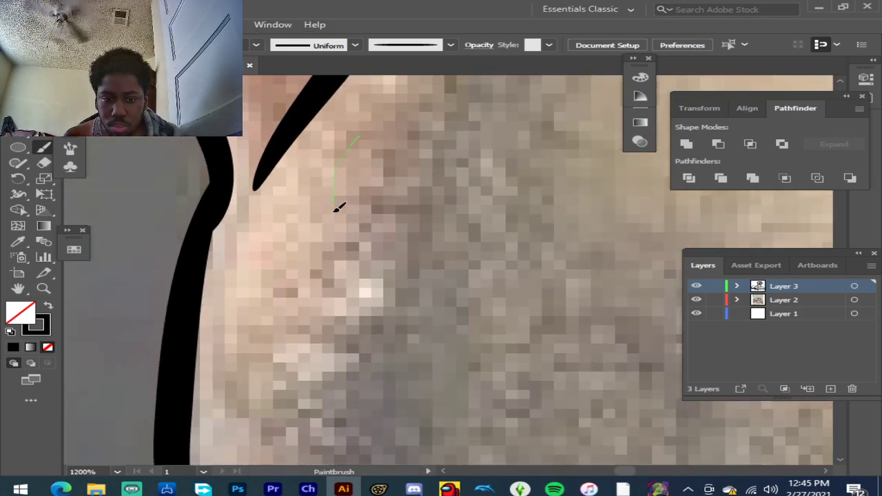
drag(290, 333, 291, 334)
scroll(296, 341, down, 5)
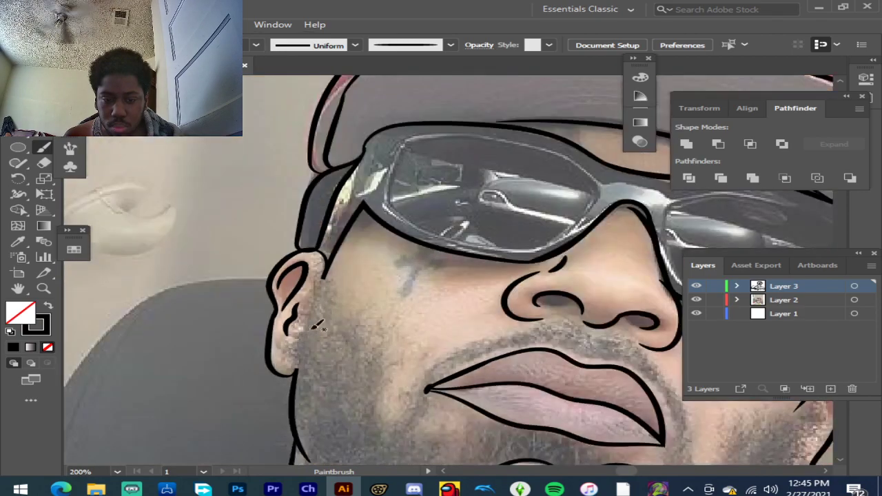
Step: Paint a small rounded-square earring outline on the left earlobe
scroll(311, 356, down, 3)
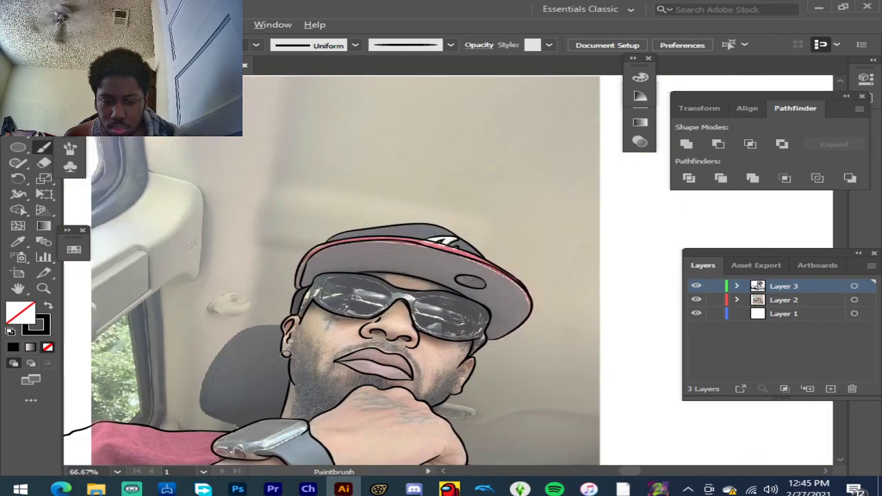
scroll(294, 337, up, 5)
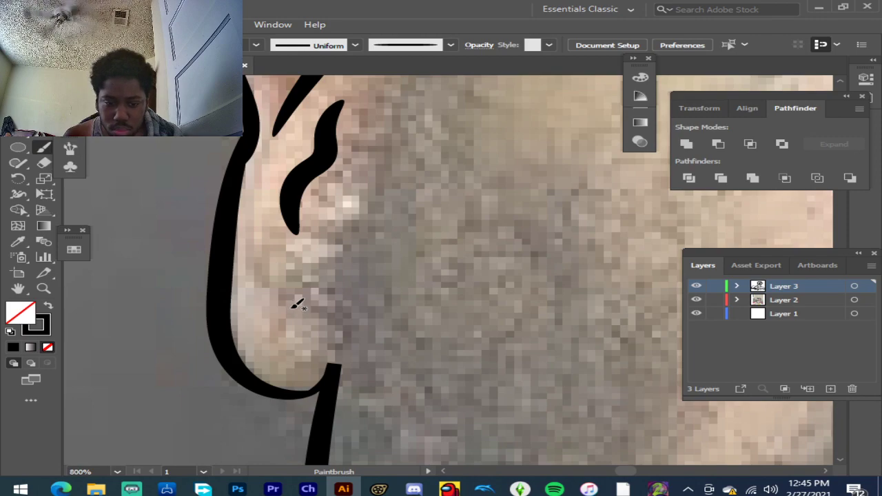
drag(275, 307, 249, 314)
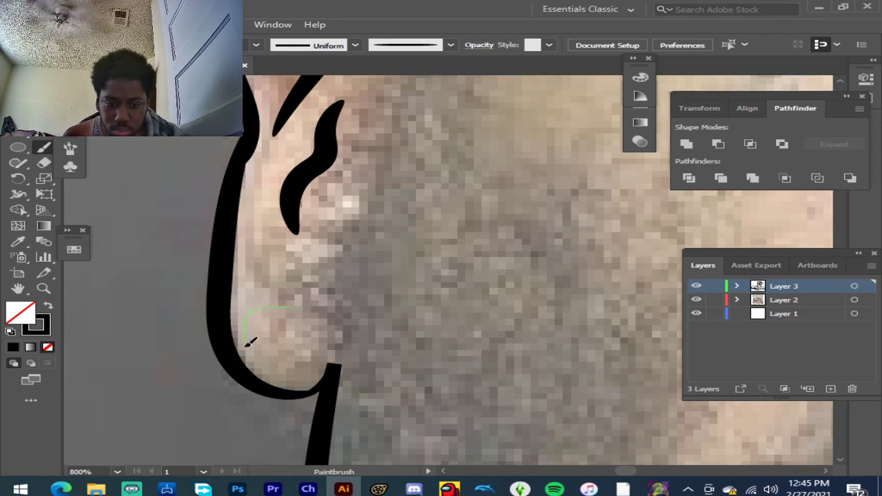
mouse_move(319, 364)
mouse_down()
mouse_move(323, 314)
mouse_move(276, 307)
mouse_up()
scroll(276, 354, up, 2)
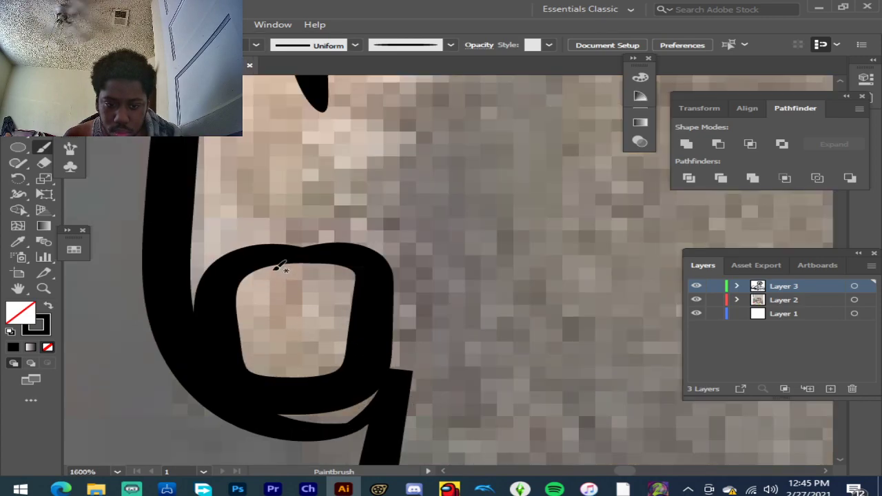
scroll(279, 266, down, 4)
scroll(276, 268, down, 3)
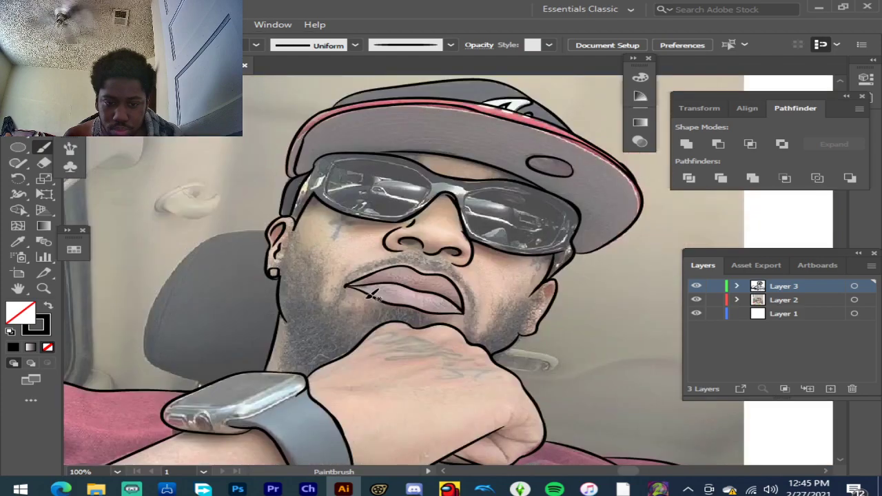
Step: Paint a matching small rounded-square earring outline on the right earlobe
scroll(551, 322, up, 3)
scroll(555, 335, up, 2)
scroll(555, 335, up, 1)
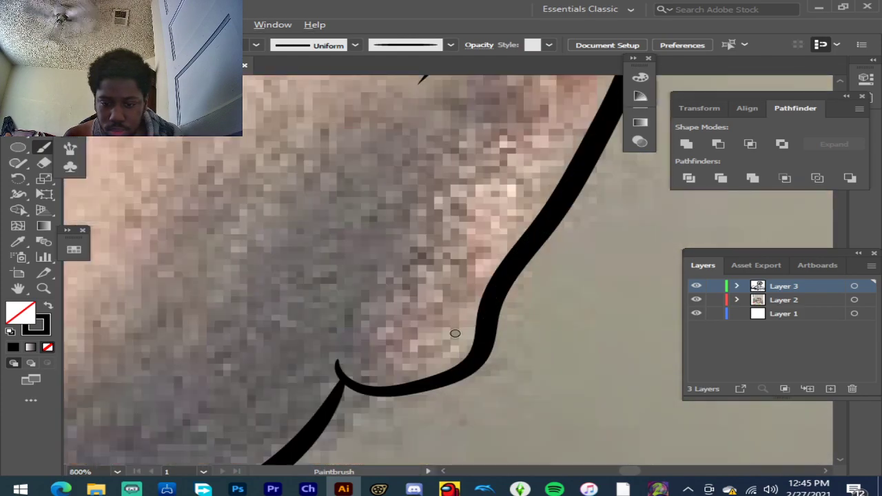
scroll(457, 339, up, 1)
mouse_move(375, 280)
mouse_down()
mouse_move(349, 302)
mouse_move(340, 353)
mouse_move(347, 377)
mouse_up()
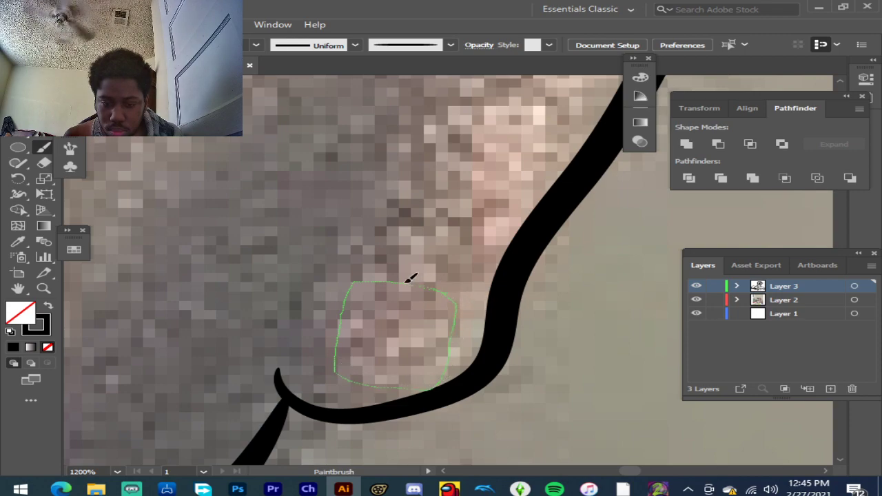
drag(410, 279, 413, 280)
scroll(490, 306, down, 2)
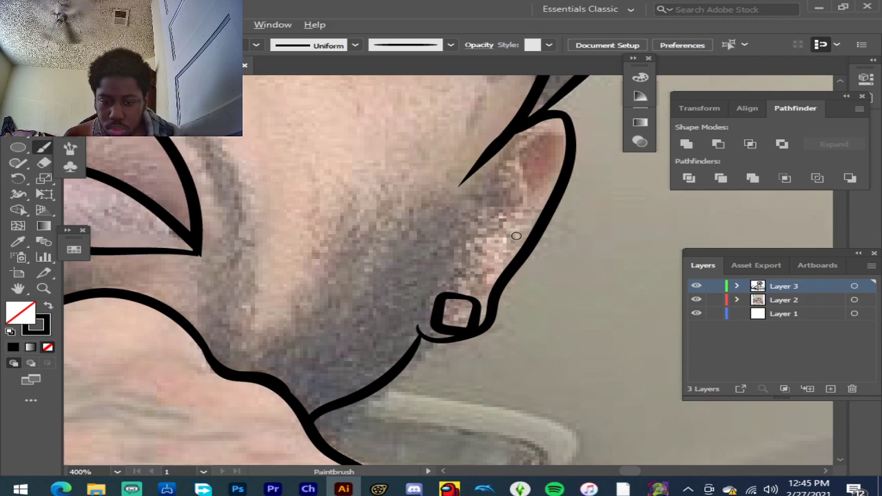
scroll(516, 236, down, 3)
Step: Paint the arched inner fold of the right ear and a short crease beneath it
scroll(550, 224, up, 5)
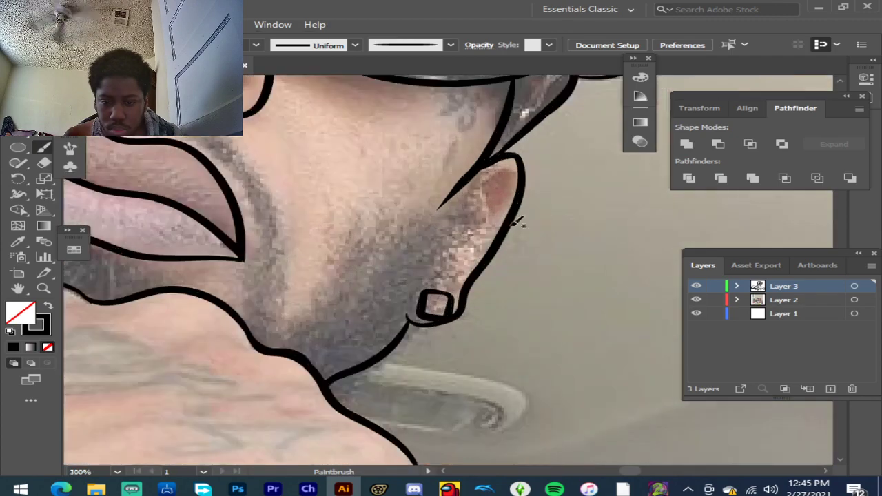
drag(411, 234, 426, 203)
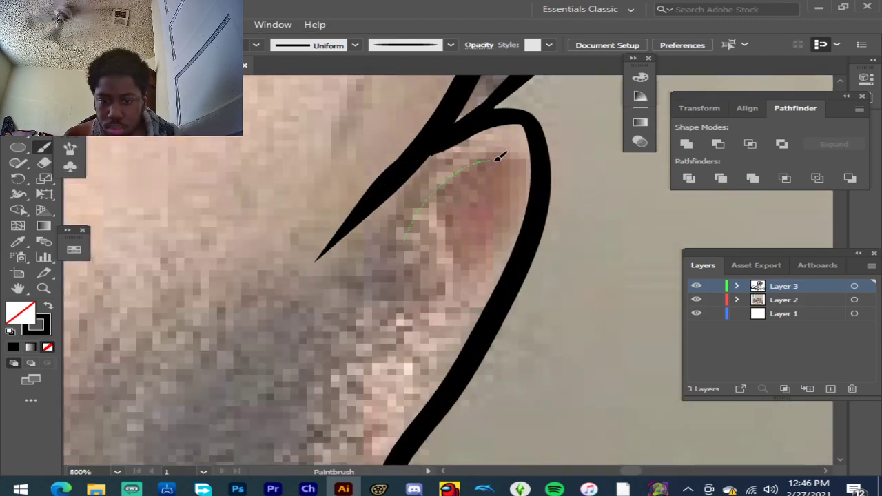
drag(511, 236, 510, 238)
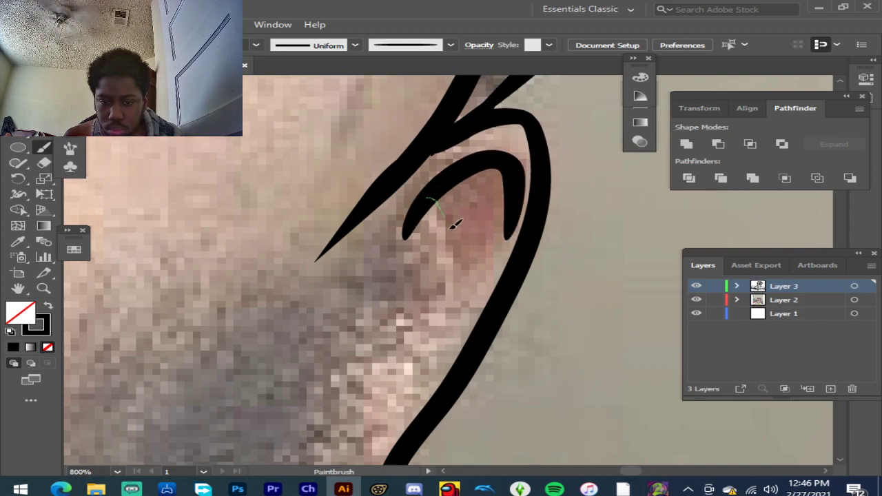
scroll(460, 275, down, 5)
scroll(324, 184, down, 3)
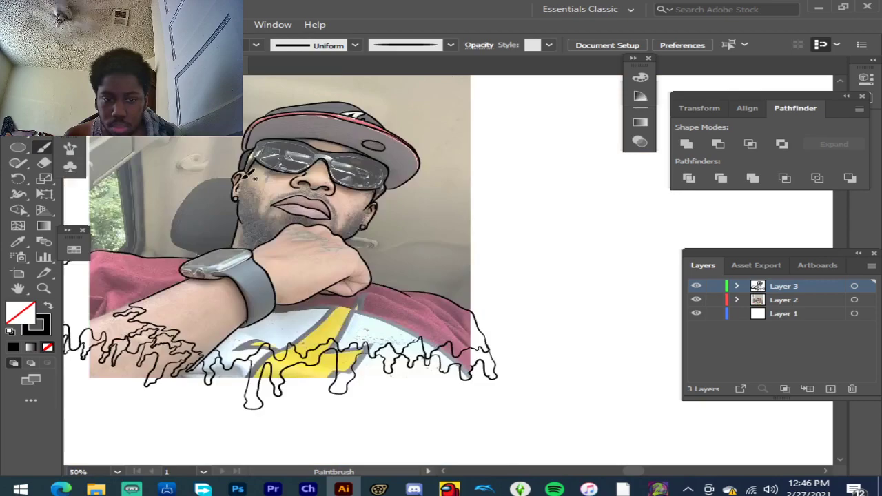
Step: Add a short inner stroke inside the upper fold of the left ear
scroll(245, 176, up, 7)
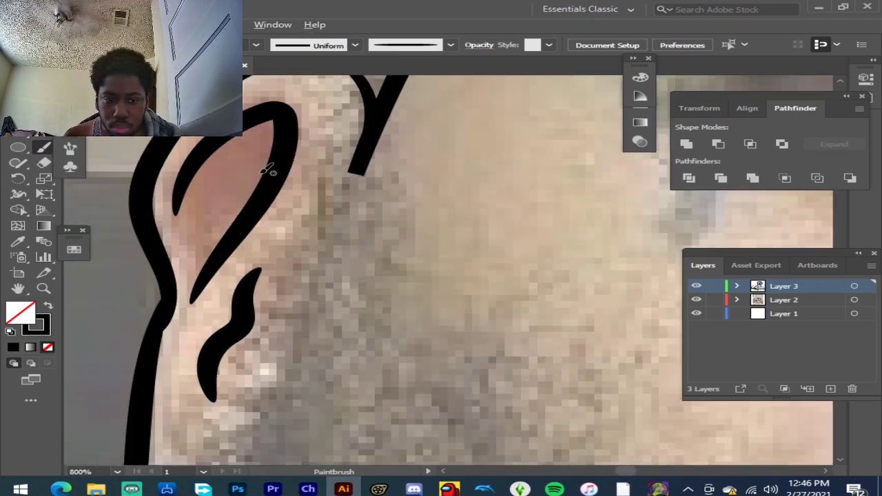
mouse_move(274, 170)
mouse_down()
mouse_move(238, 200)
mouse_move(224, 238)
mouse_up()
scroll(225, 249, down, 5)
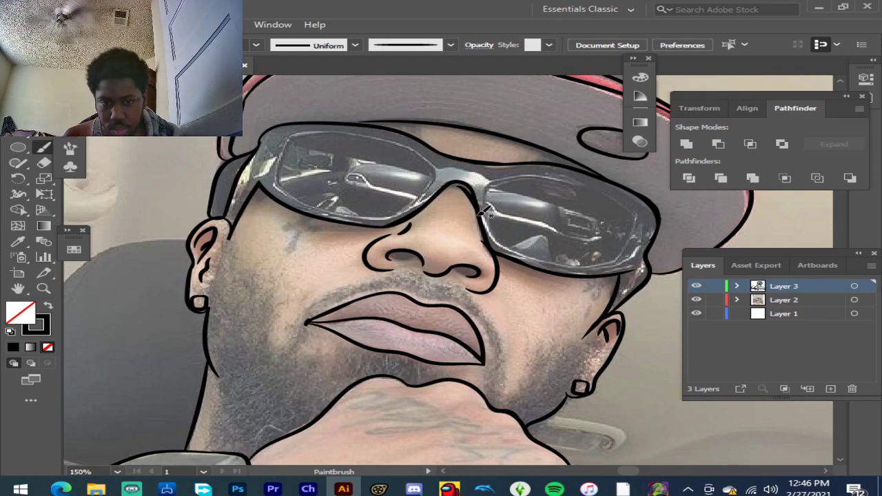
Step: Check the ear and earring line art with the Layer 2 reference photo temporarily hidden
scroll(486, 217, up, 3)
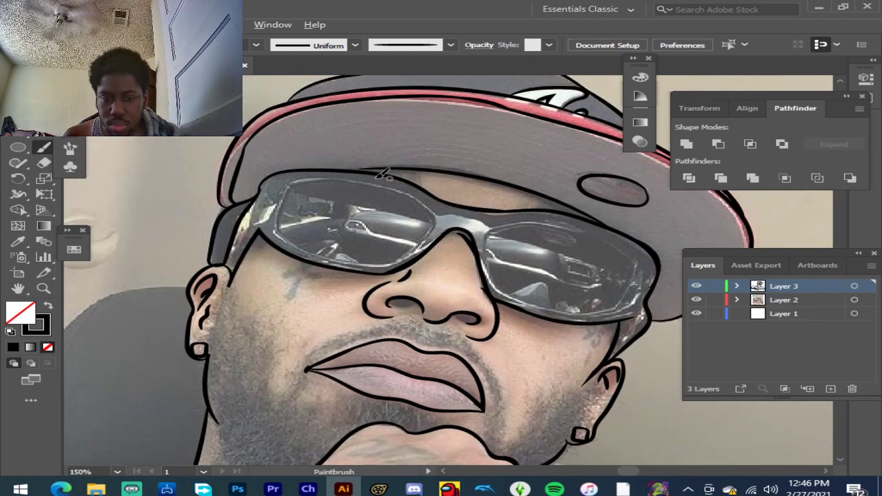
scroll(528, 255, down, 4)
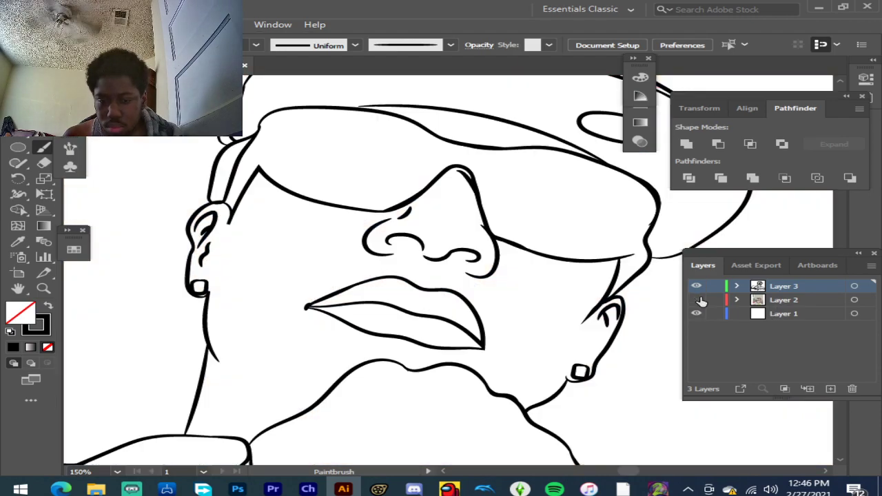
click(699, 301)
click(699, 301)
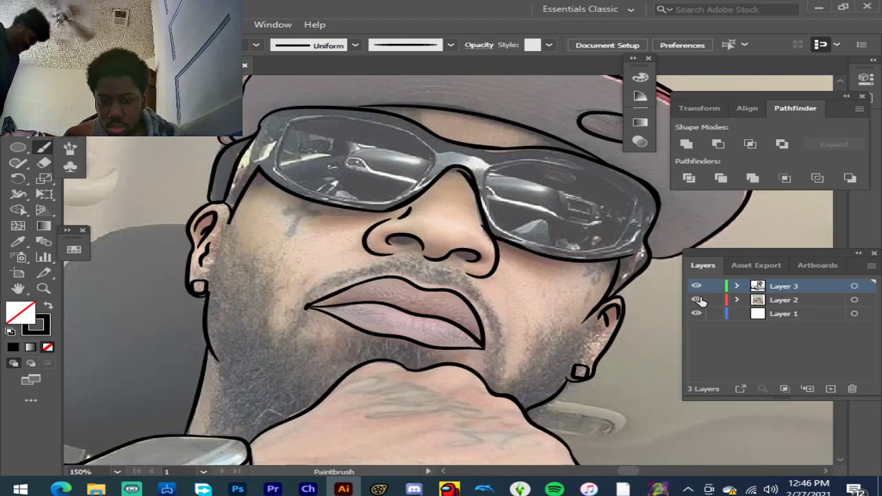
scroll(530, 336, down, 2)
scroll(529, 337, down, 8)
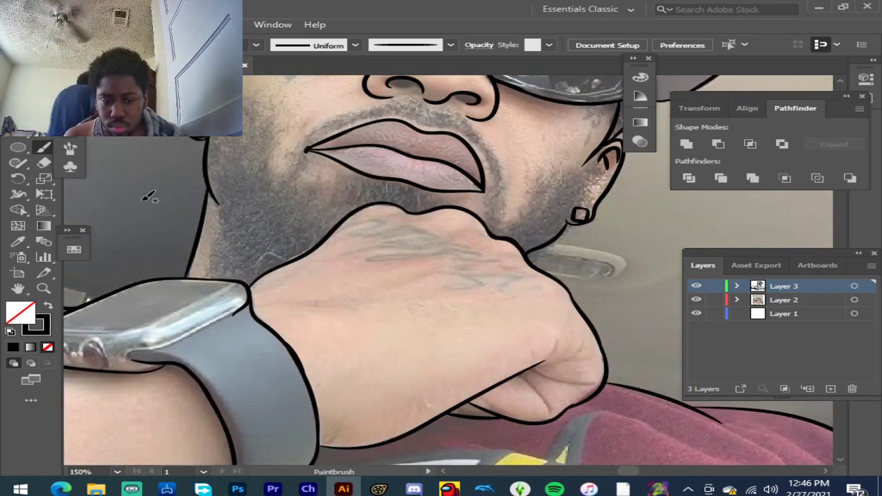
Step: Draw a very thin horizontal ellipse about 295 px long on the blank area beside the photo, with black fill and no stroke
click(450, 46)
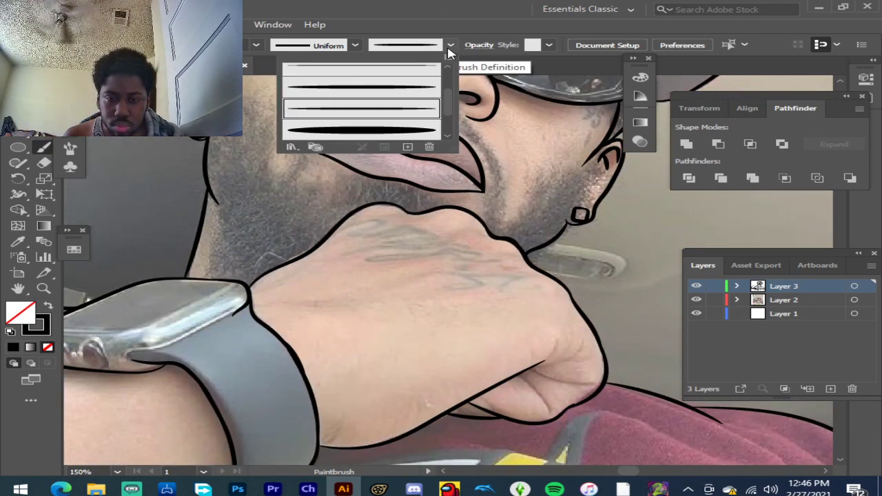
click(450, 47)
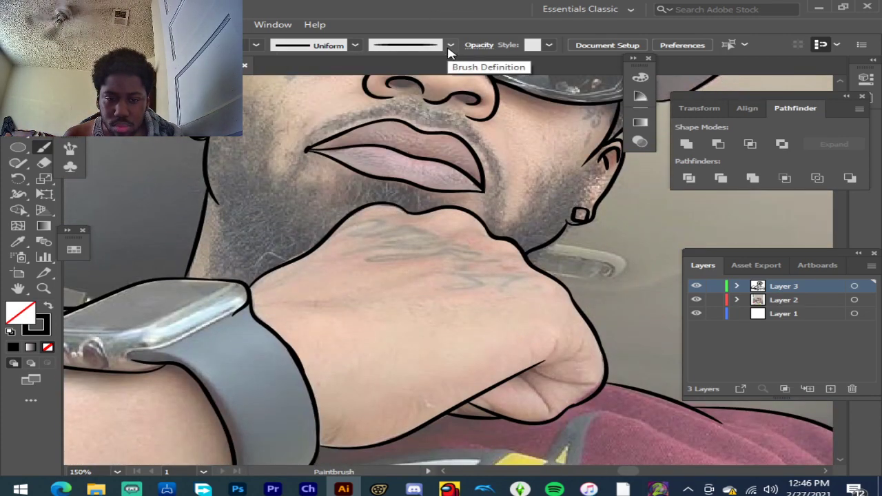
click(19, 150)
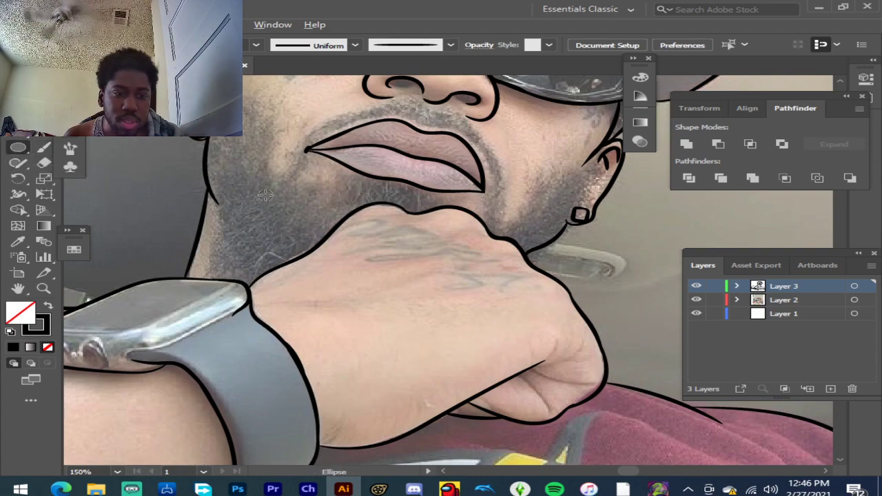
scroll(265, 195, down, 3)
scroll(516, 226, up, 2)
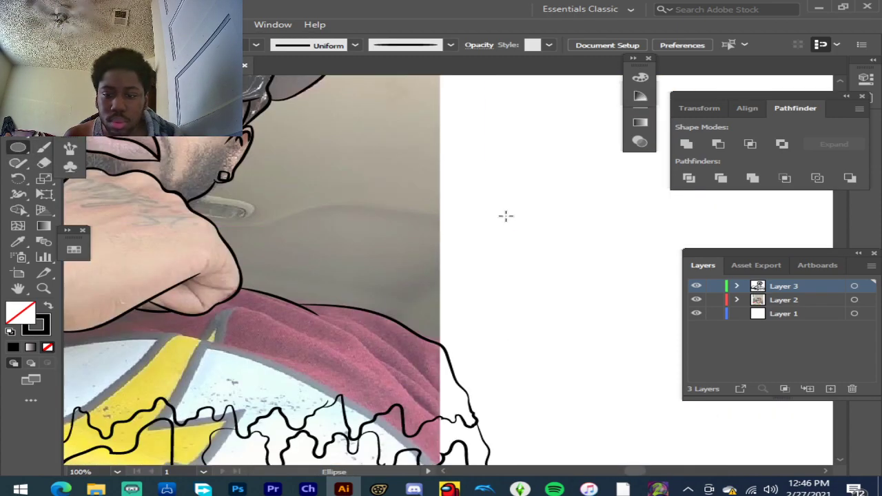
drag(355, 201, 650, 202)
scroll(692, 203, up, 4)
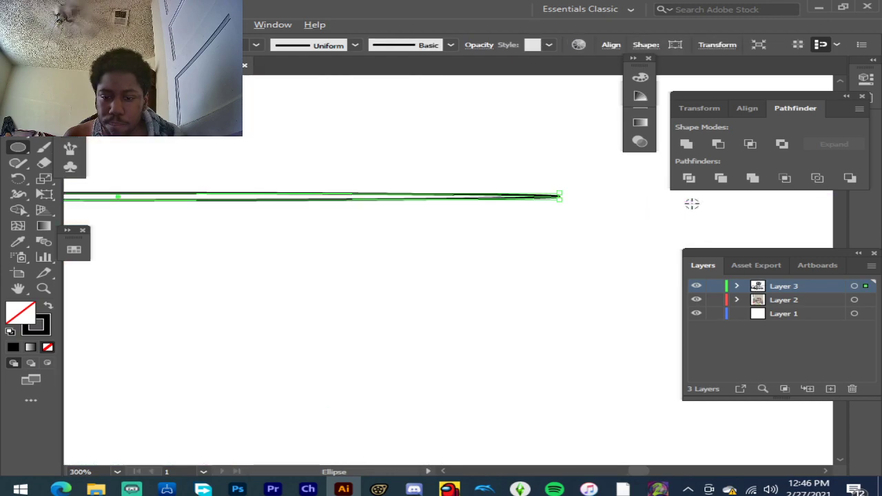
click(48, 308)
scroll(552, 179, up, 4)
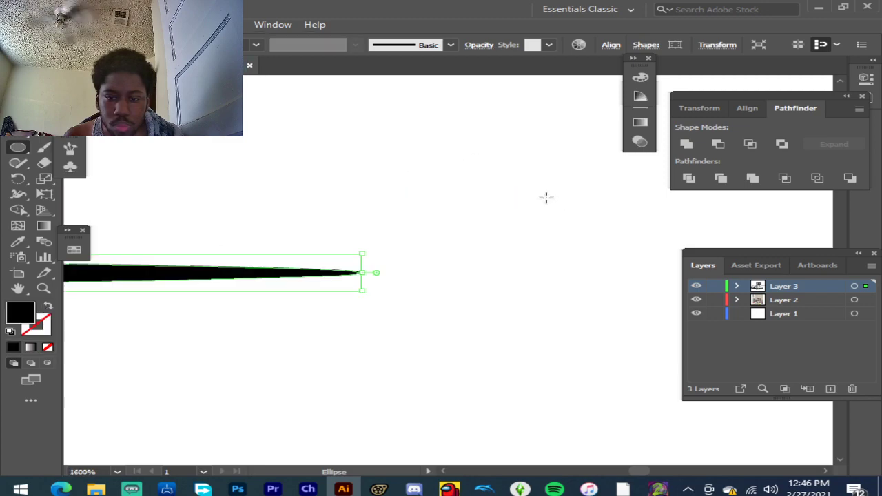
drag(359, 288, 456, 274)
Step: Create a new Art Brush from the thin black ellipse, keeping Stretch to Fit and colorization method None
click(451, 45)
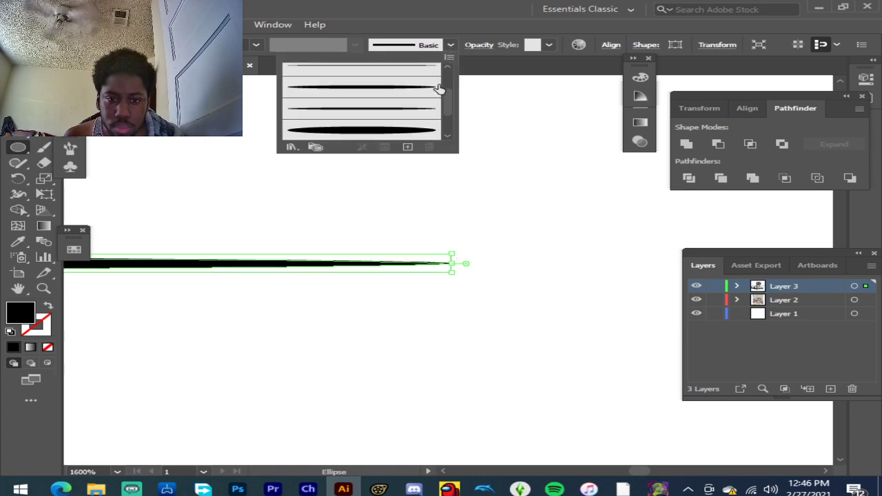
click(407, 146)
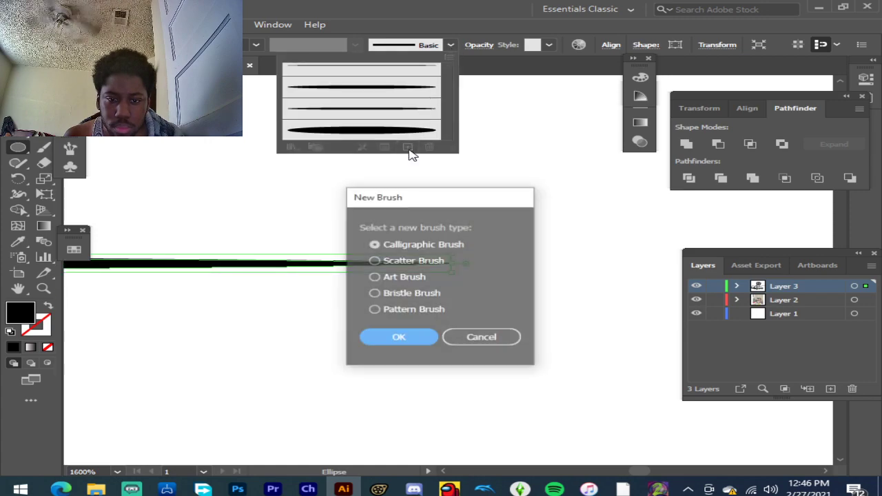
click(382, 279)
click(414, 338)
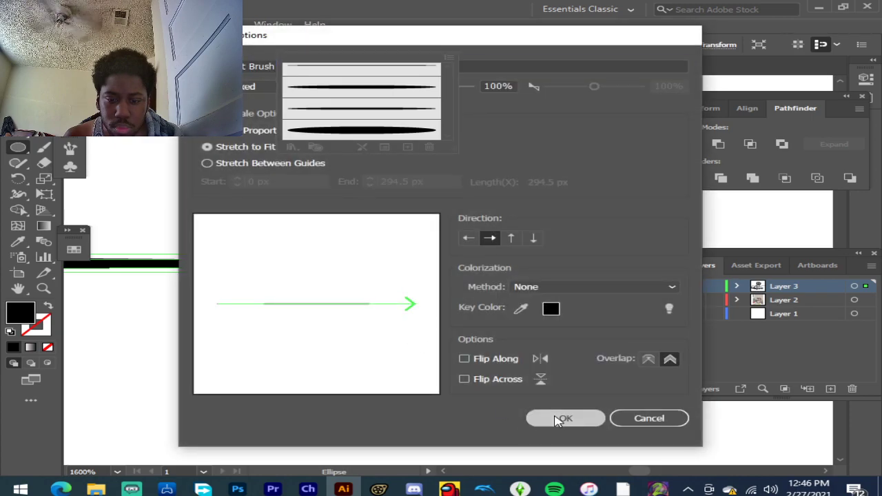
click(562, 418)
scroll(410, 117, up, 3)
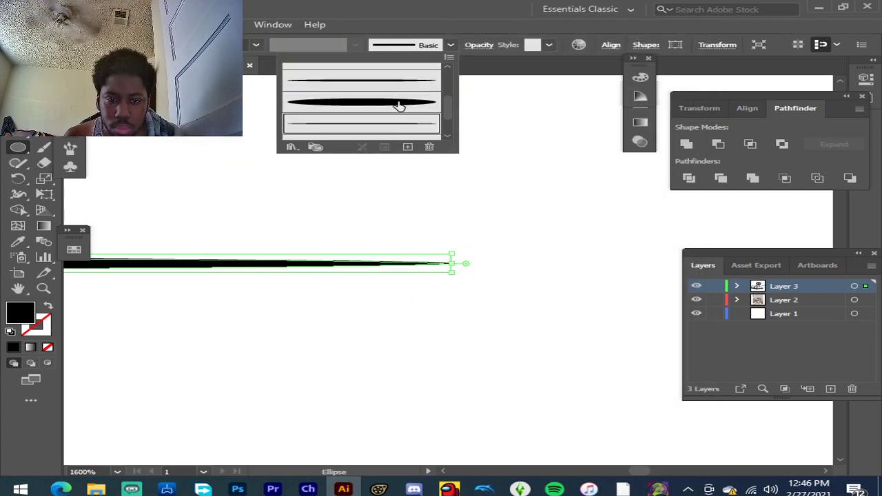
click(495, 211)
Step: Clear the ellipse selection and switch to the Paintbrush with the new thin tapered brush
scroll(405, 210, down, 11)
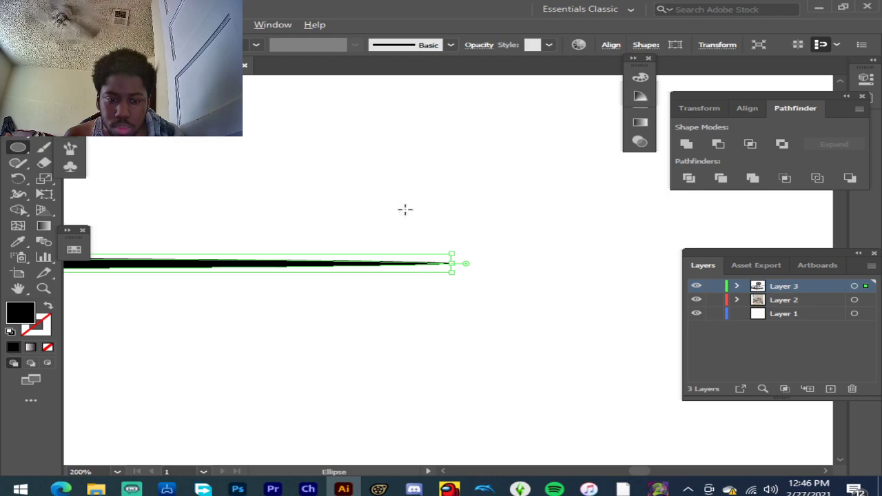
key(ctrl+shift+a)
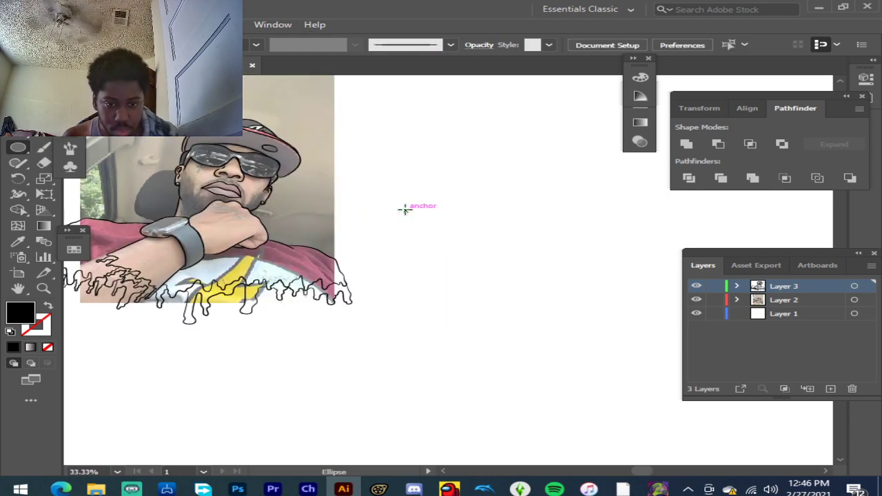
scroll(201, 180, up, 4)
click(44, 148)
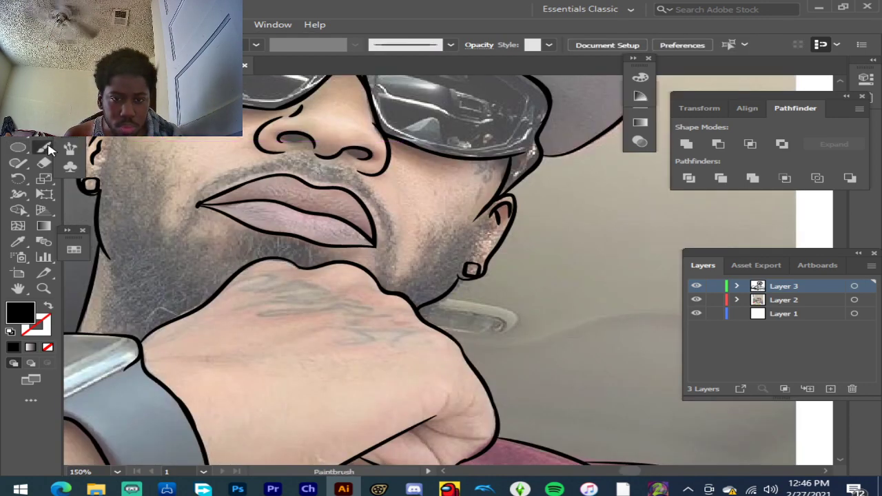
click(445, 46)
click(542, 233)
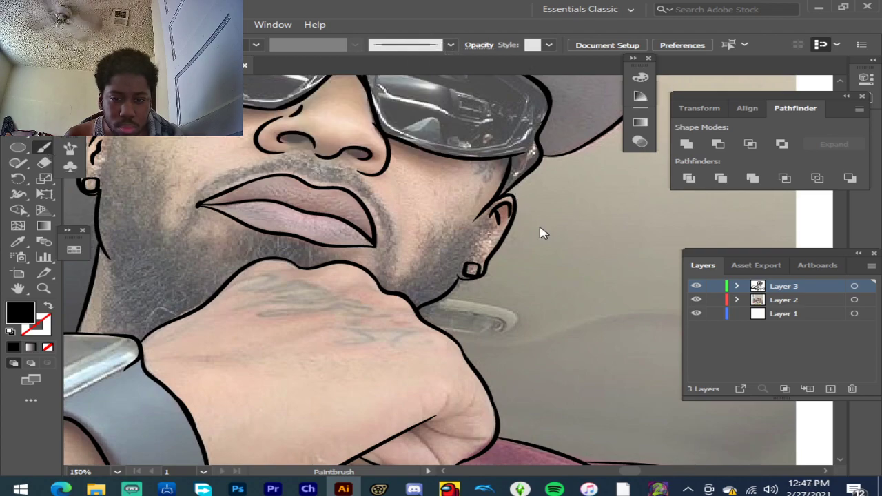
scroll(237, 167, down, 2)
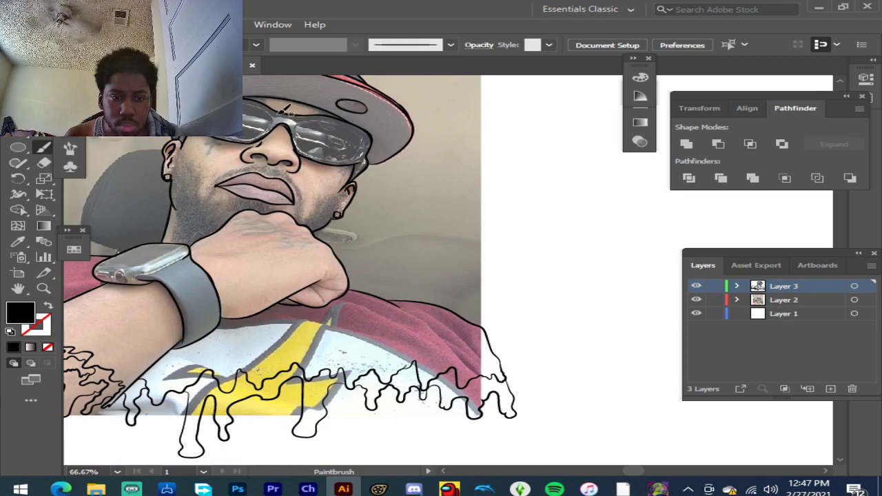
scroll(286, 236, up, 4)
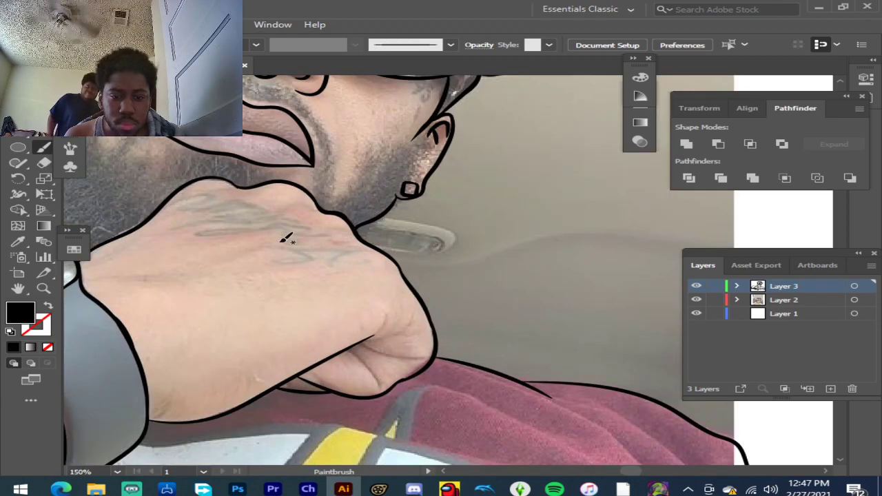
scroll(142, 270, down, 2)
scroll(108, 276, up, 2)
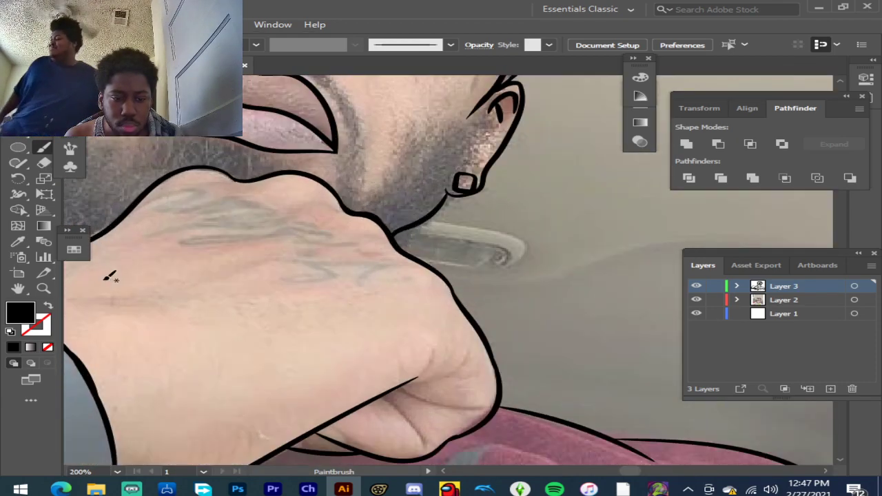
Step: Paint six thin tapered tendon and wrinkle lines across the back of the hand, following the photo
drag(82, 318, 256, 322)
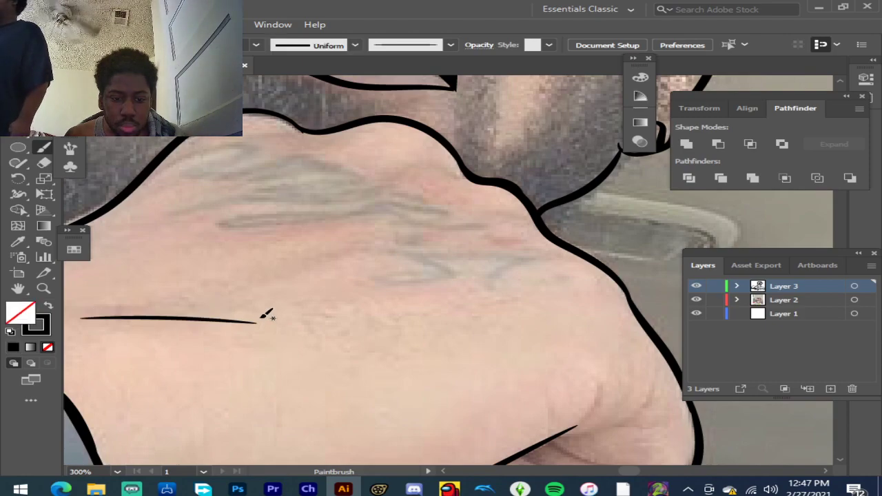
drag(219, 295, 348, 262)
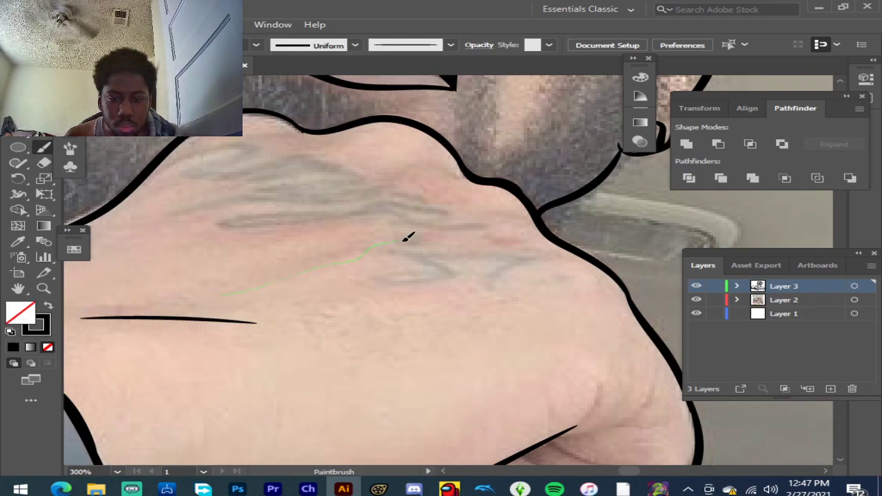
drag(404, 240, 431, 240)
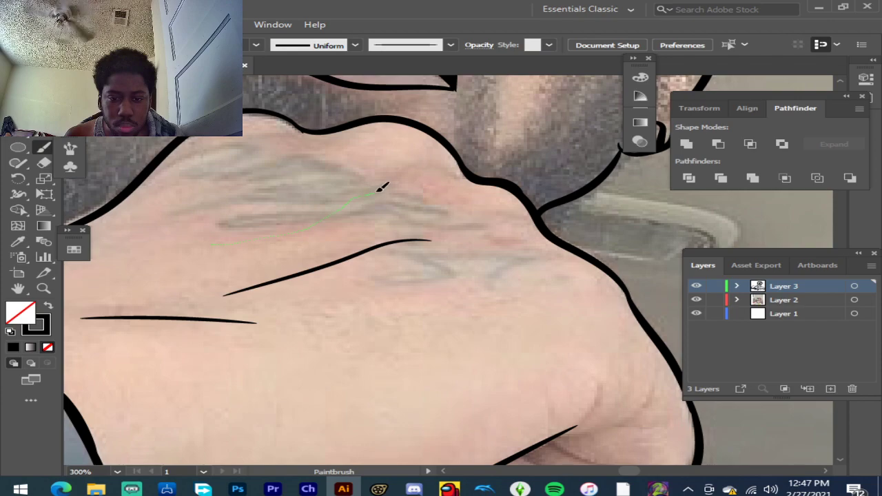
drag(418, 164, 437, 164)
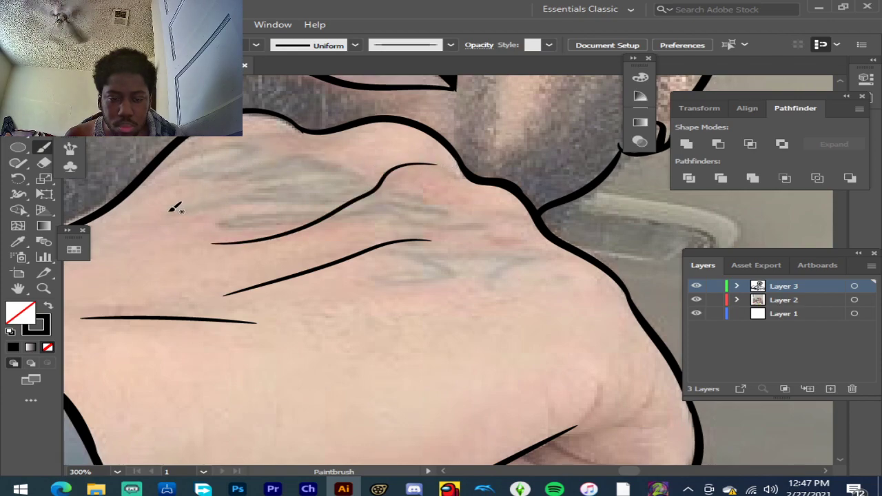
drag(328, 152, 335, 138)
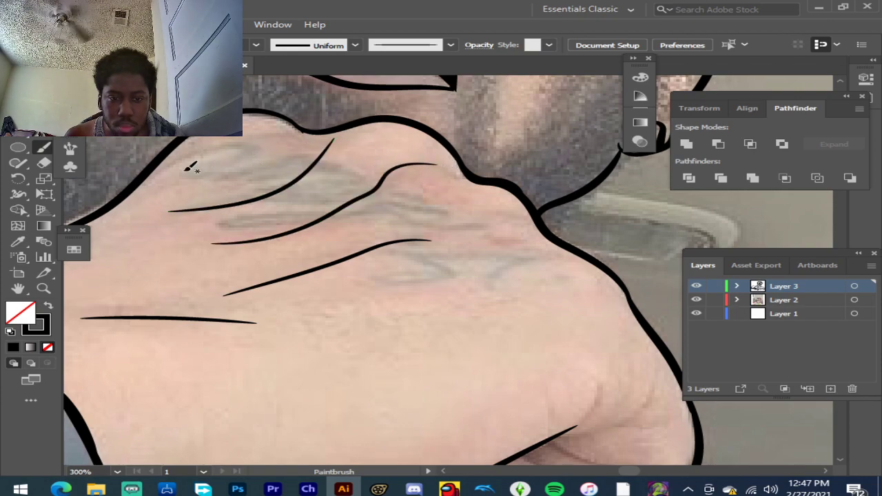
drag(256, 147, 278, 139)
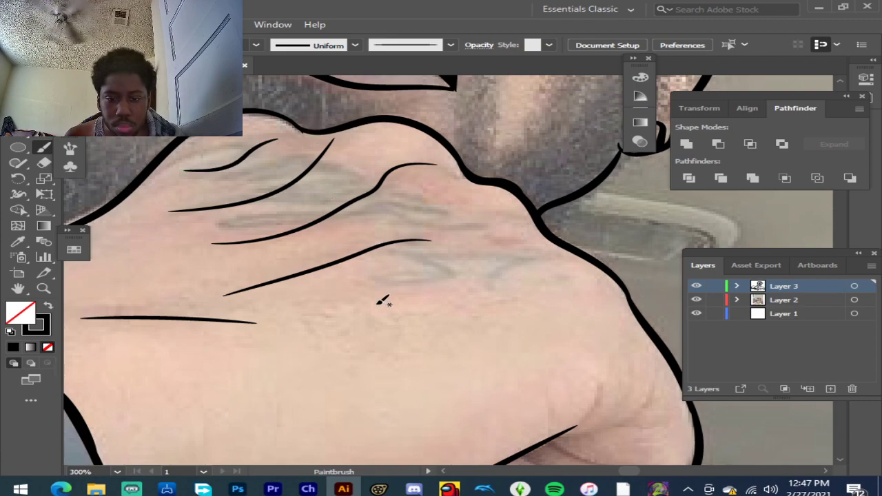
drag(424, 297, 472, 295)
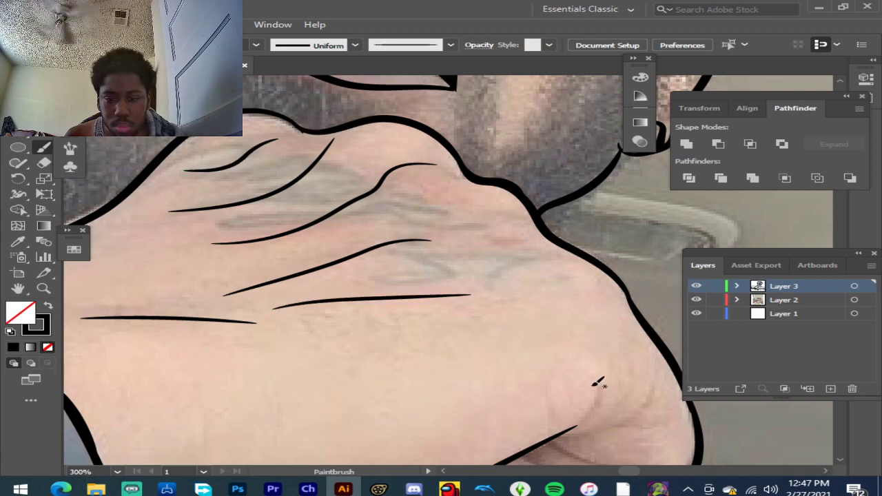
Step: Draw two short curved creases rising from the upper end of the fist's diagonal line and thicken the line between them
scroll(584, 388, down, 5)
scroll(604, 414, up, 6)
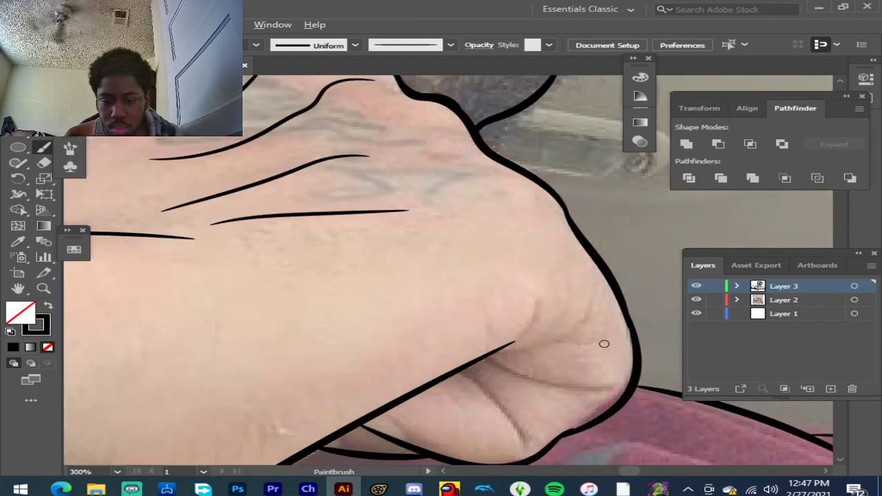
scroll(561, 334, up, 2)
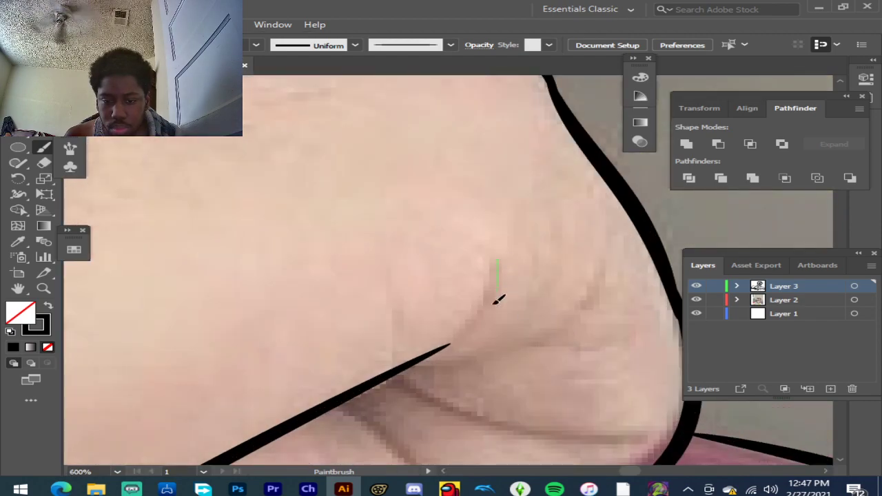
mouse_move(455, 343)
mouse_down()
mouse_move(386, 371)
mouse_move(398, 322)
mouse_move(368, 386)
mouse_up()
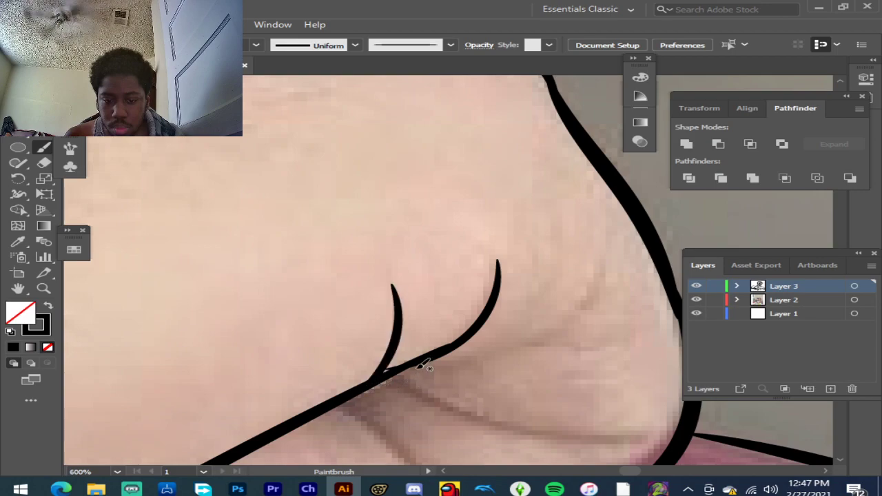
drag(455, 341, 454, 343)
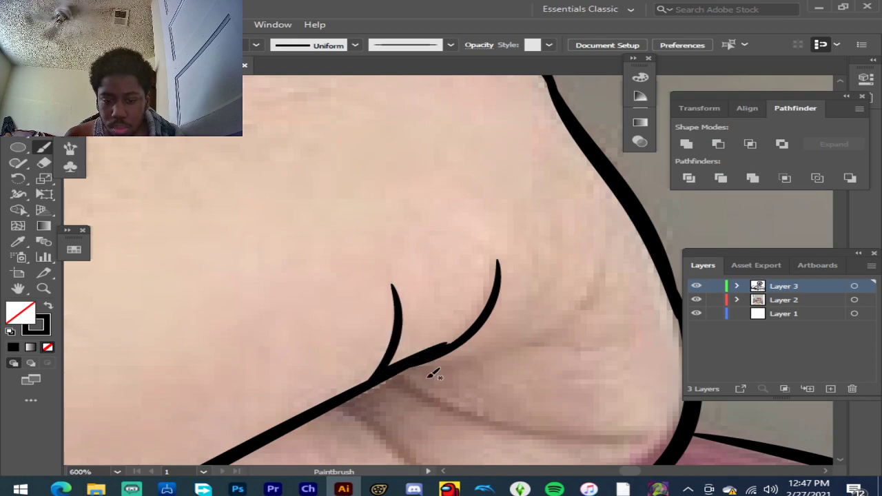
Step: Draw three finger fold lines fanning out from the fist's diagonal line, two towards the knuckles and one down to the lower outline
mouse_move(391, 370)
mouse_down()
mouse_move(406, 387)
mouse_move(460, 403)
mouse_up()
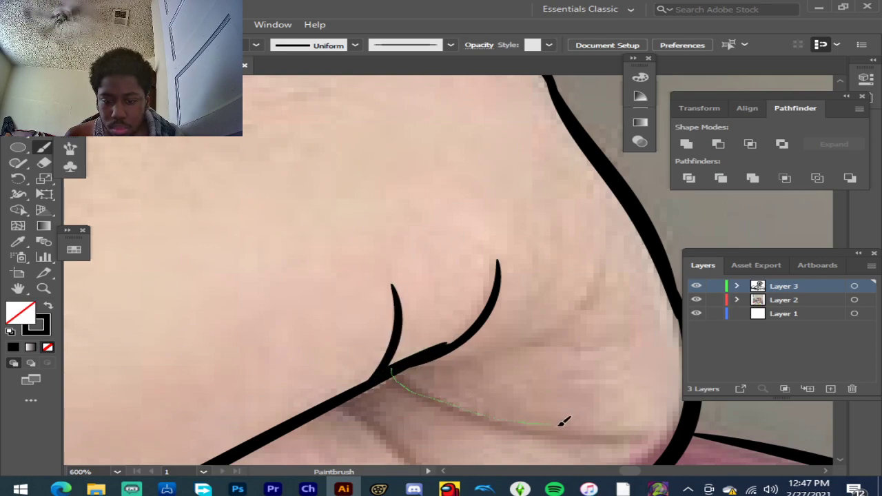
drag(660, 424, 663, 426)
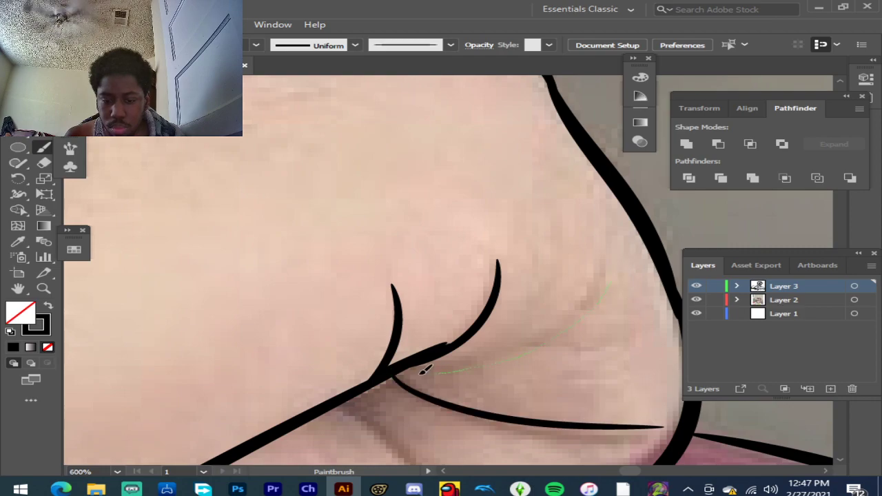
drag(386, 370, 387, 371)
scroll(542, 364, down, 2)
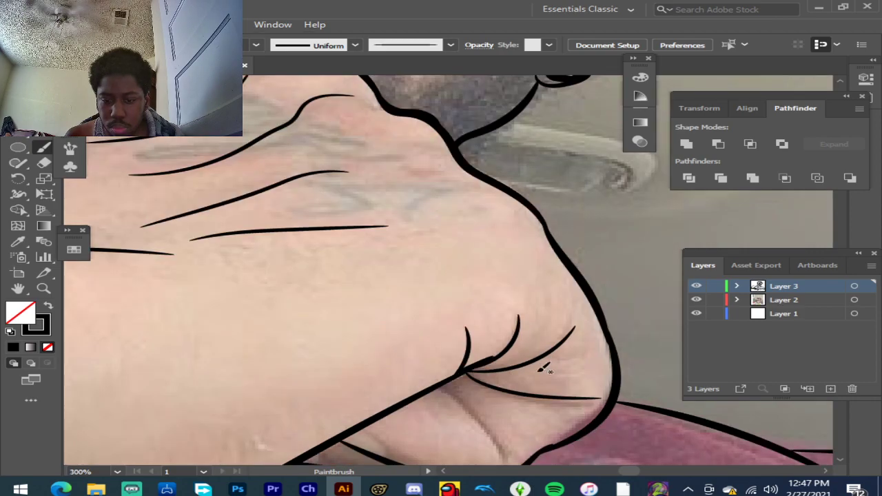
scroll(542, 366, up, 3)
mouse_move(280, 219)
mouse_down()
mouse_move(305, 227)
mouse_move(365, 275)
mouse_move(412, 329)
mouse_up()
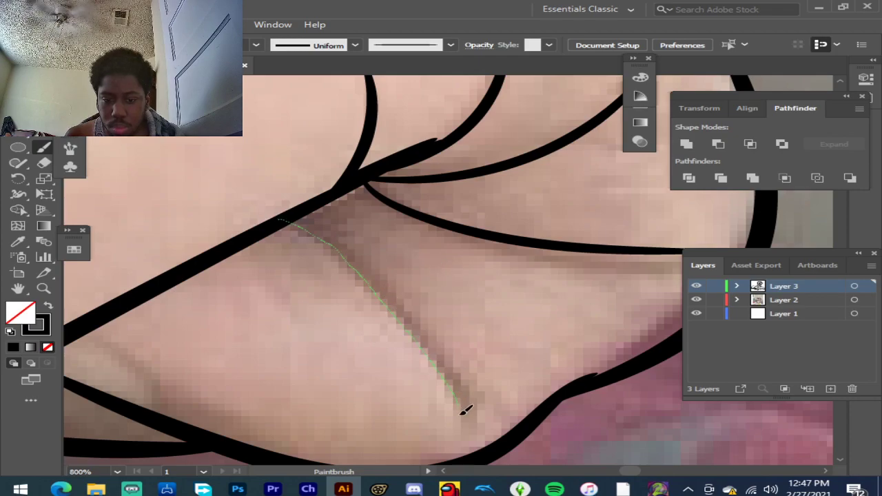
drag(466, 436, 467, 436)
Step: Add two small curved creases and a short dash on the curled fingers beneath the hand's diagonal line
scroll(506, 396, down, 2)
scroll(349, 392, down, 2)
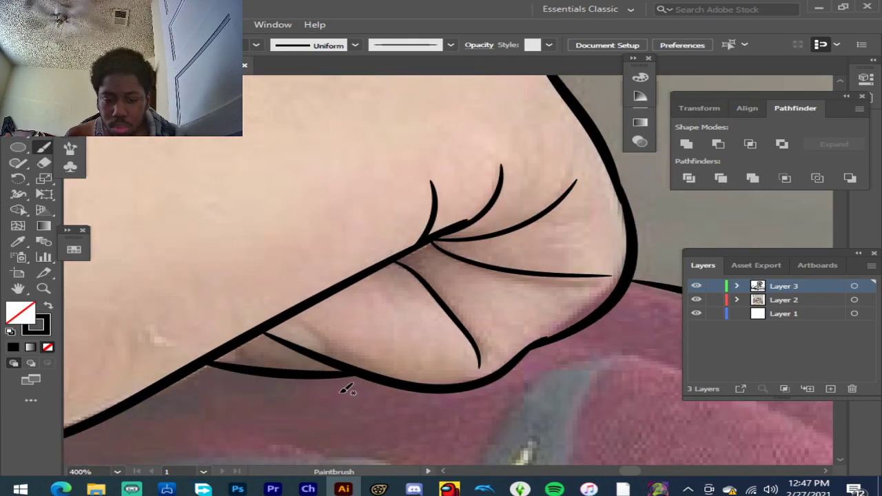
scroll(259, 303, up, 2)
mouse_move(378, 318)
mouse_down()
mouse_move(397, 351)
mouse_move(395, 368)
mouse_up()
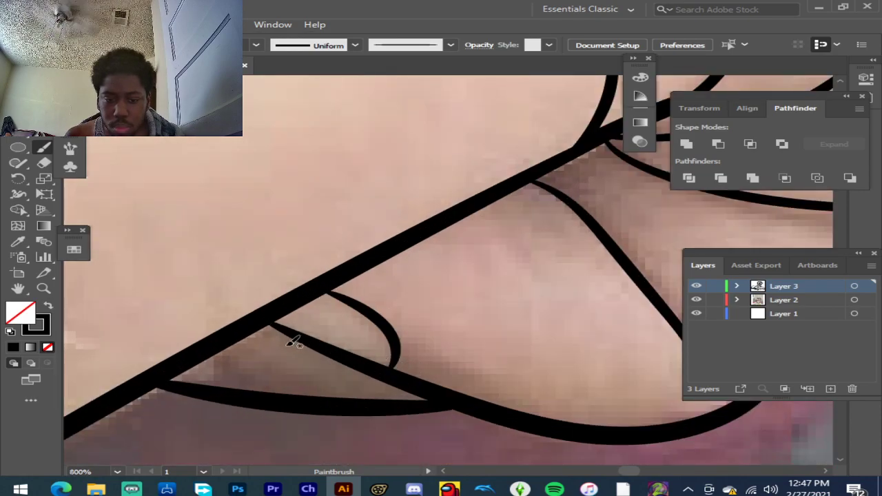
mouse_move(214, 354)
mouse_down()
mouse_move(215, 377)
mouse_move(200, 386)
mouse_up()
drag(466, 369, 481, 375)
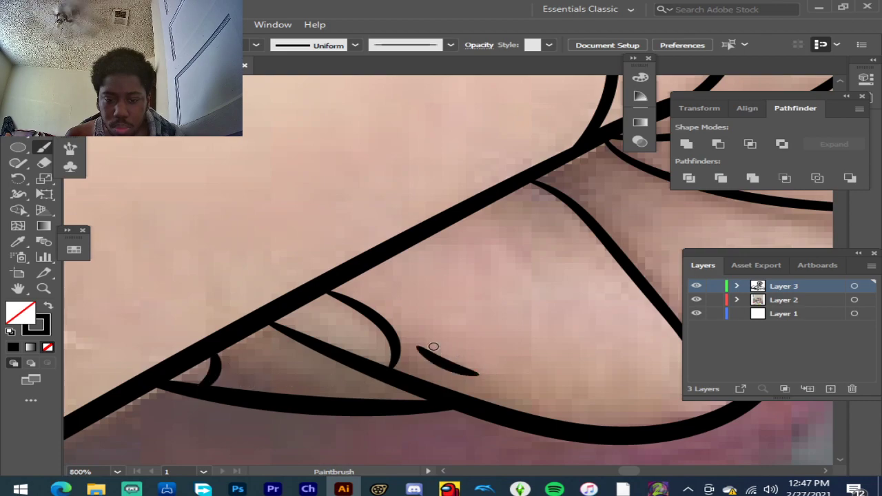
Step: Draw three slanted wrist creases beside the watch band and three short curved creases along the hand's lower edge
scroll(404, 332, down, 5)
scroll(246, 370, up, 4)
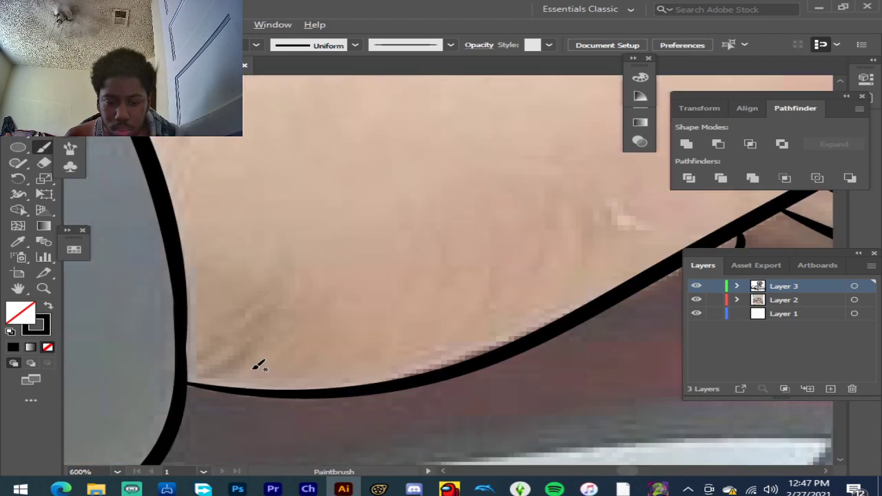
drag(269, 335, 268, 337)
mouse_move(206, 353)
mouse_down()
mouse_move(297, 303)
mouse_move(275, 292)
mouse_move(252, 308)
mouse_up()
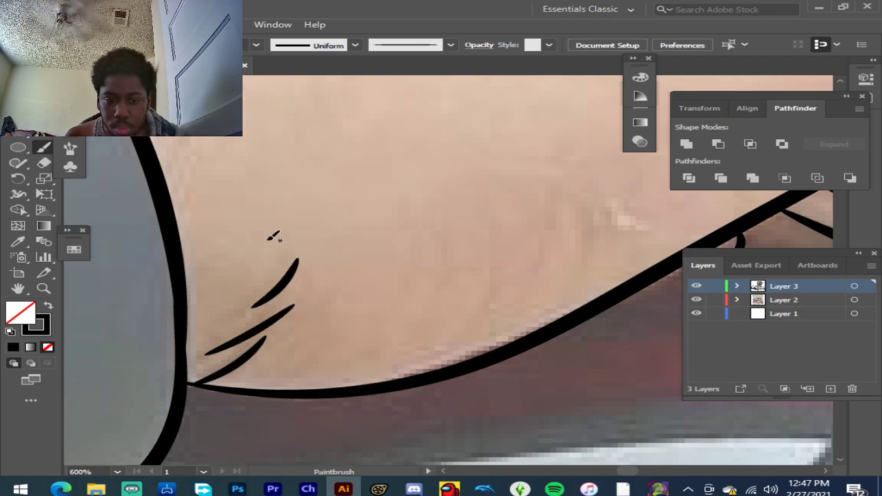
drag(487, 314, 477, 321)
mouse_move(586, 183)
mouse_down()
mouse_move(595, 228)
mouse_move(586, 269)
mouse_up()
drag(625, 217, 630, 234)
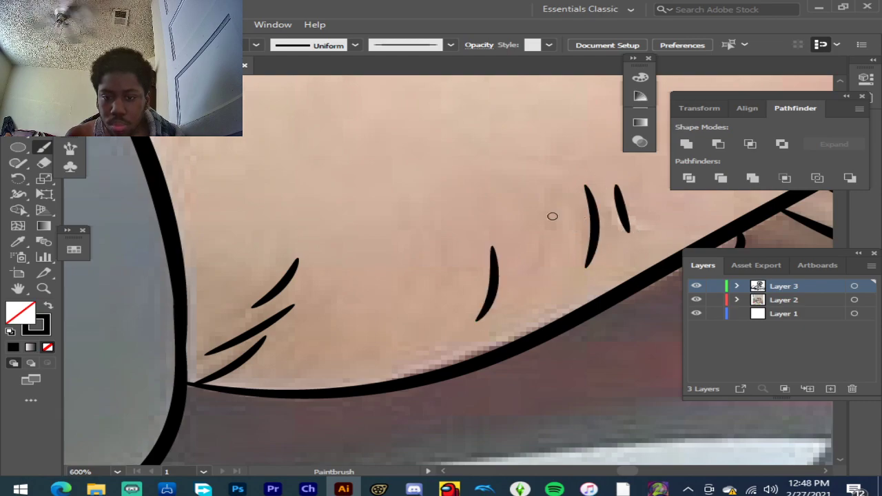
Step: Add two more short creases rising from the hand's lower outline, above the curled fingers
scroll(503, 215, down, 4)
scroll(620, 167, up, 2)
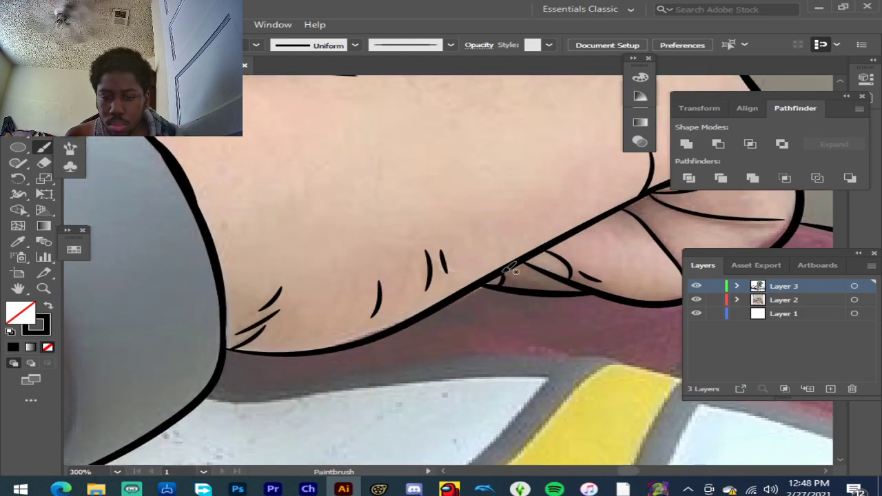
drag(503, 243, 503, 241)
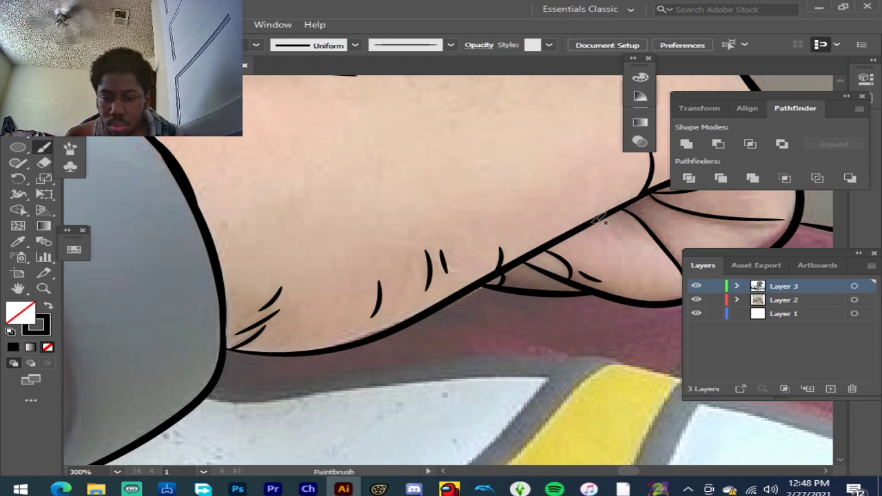
drag(581, 228, 581, 230)
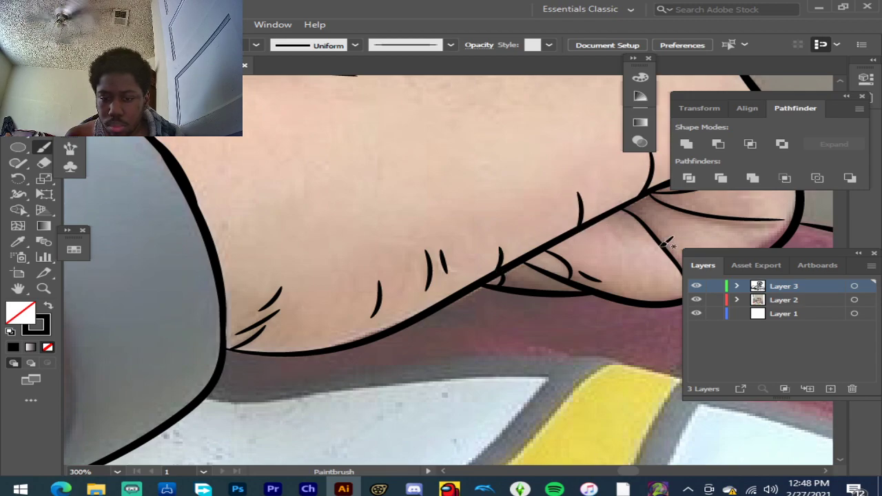
Step: Check the full line art, including the new hand creases, with the Layer 2 reference photo temporarily hidden
key(ctrl+1)
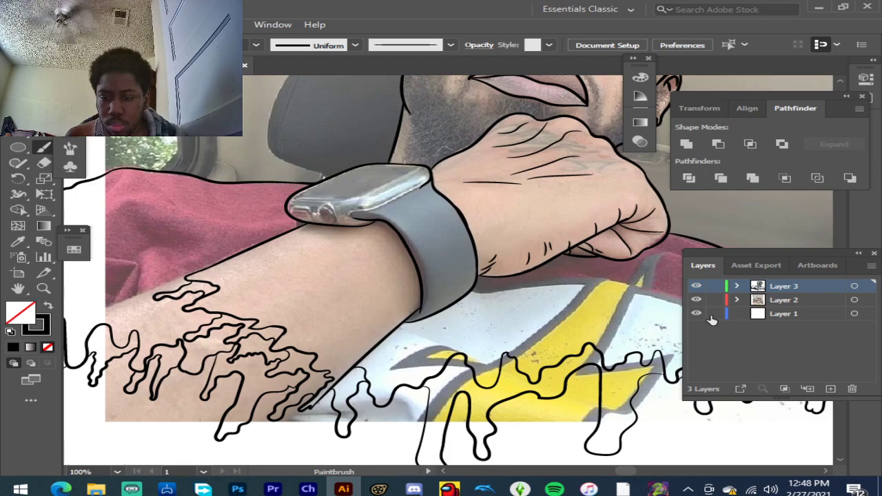
click(697, 301)
scroll(505, 278, down, 4)
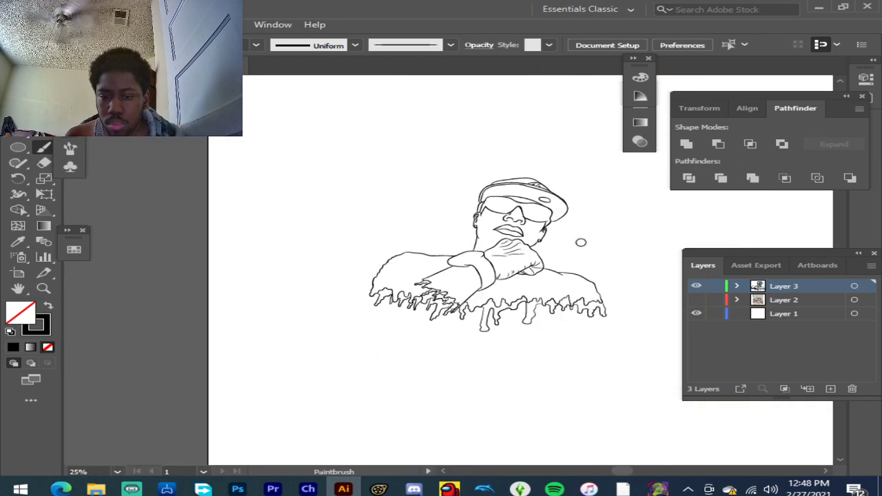
scroll(575, 246, up, 2)
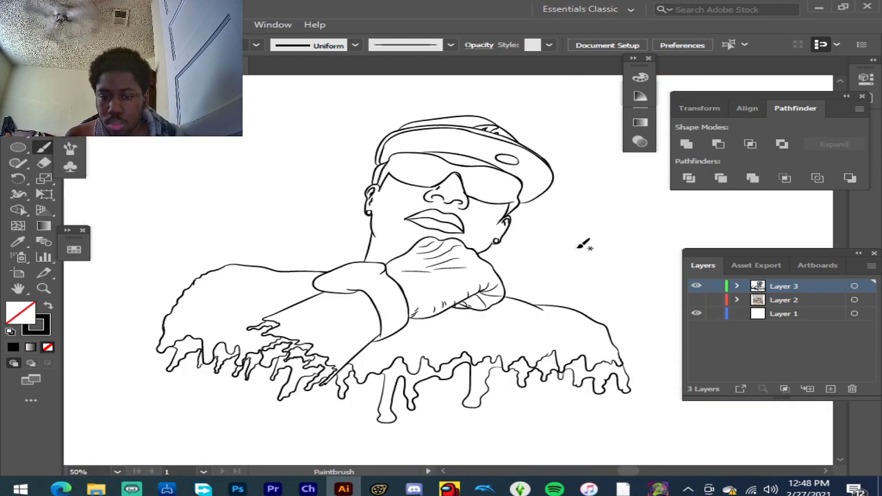
click(697, 300)
Step: Trace the upper and lower edges of the watch screen inside the watch outline with thin tapered strokes
scroll(390, 293, up, 2)
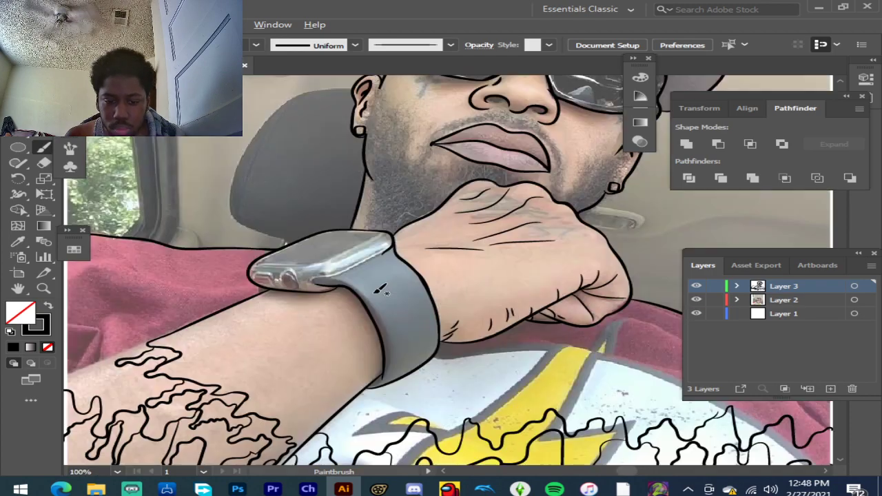
scroll(307, 261, up, 4)
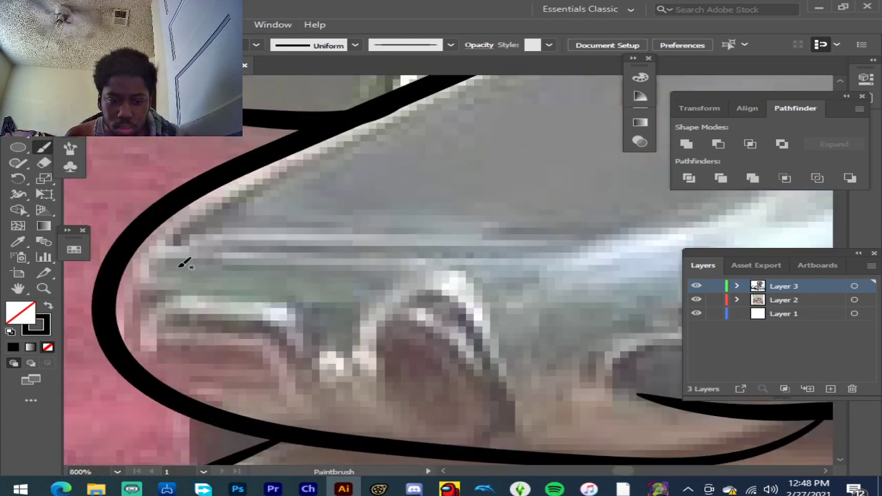
scroll(345, 162, up, 2)
scroll(341, 158, down, 1)
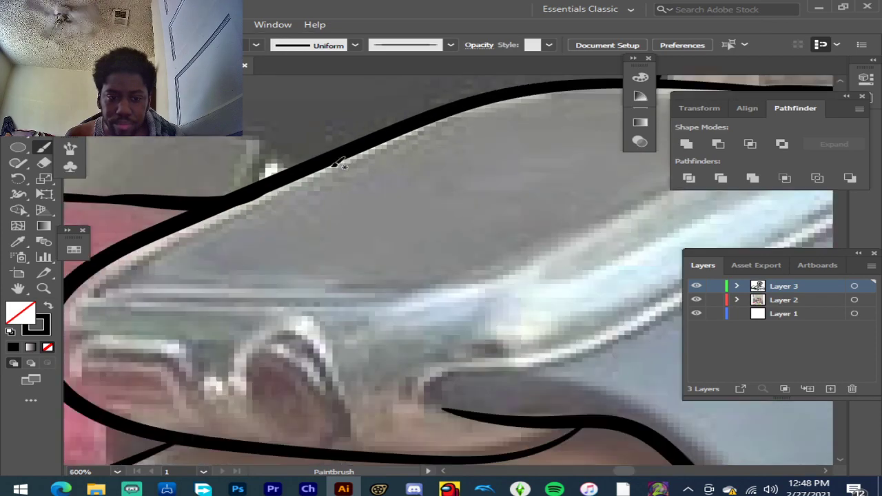
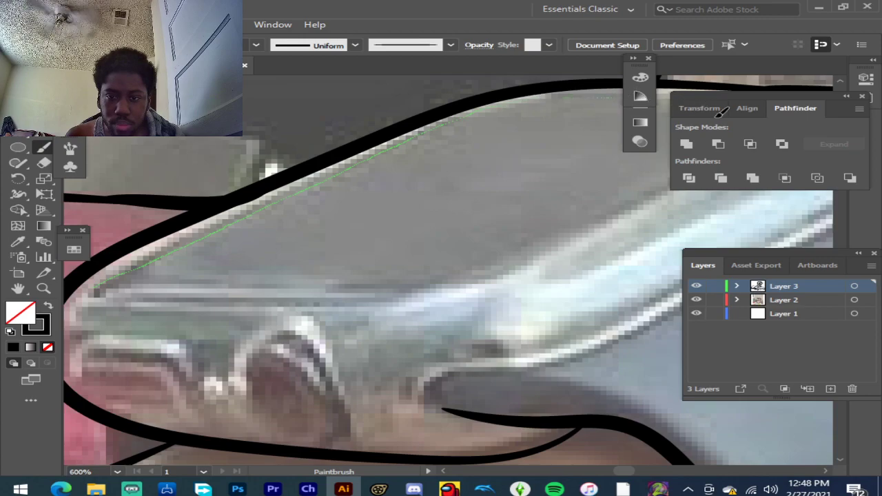
drag(723, 113, 728, 147)
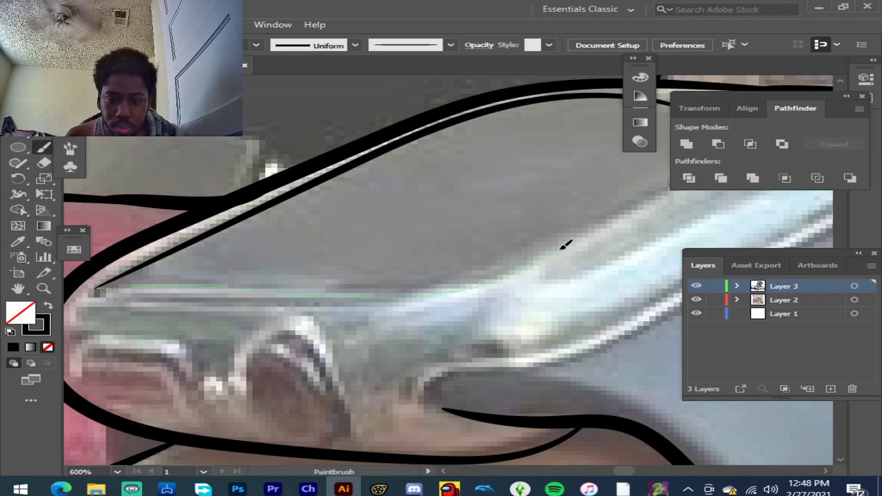
drag(657, 200, 655, 202)
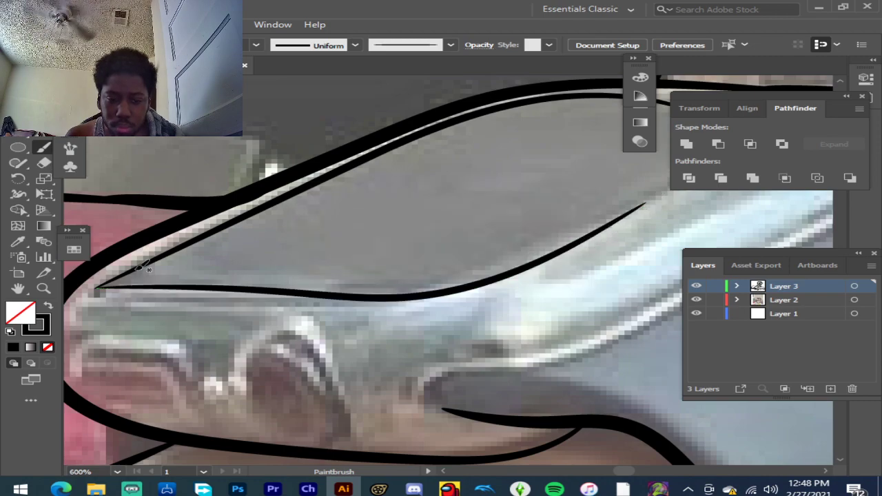
Step: Paint a reinforcing stroke along the start of the watch screen's lower edge, from the pointed corner where both edges meet
scroll(73, 273, up, 4)
scroll(133, 285, up, 1)
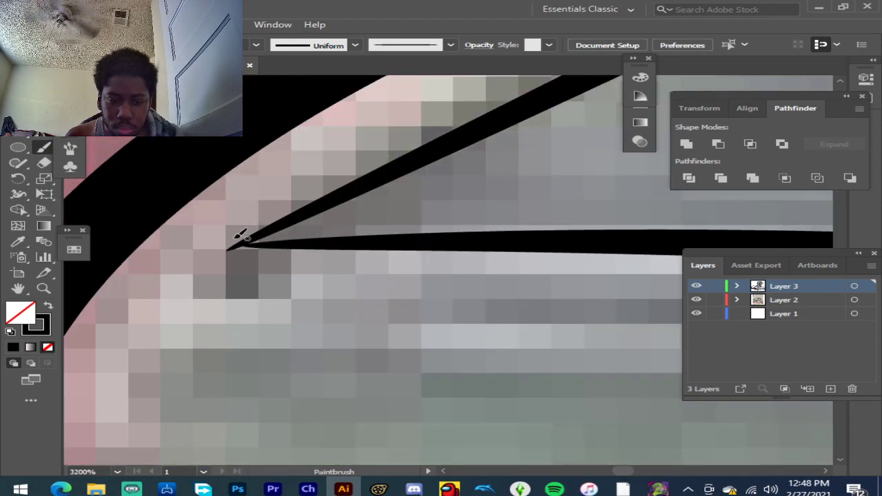
drag(345, 245, 721, 241)
scroll(319, 253, down, 5)
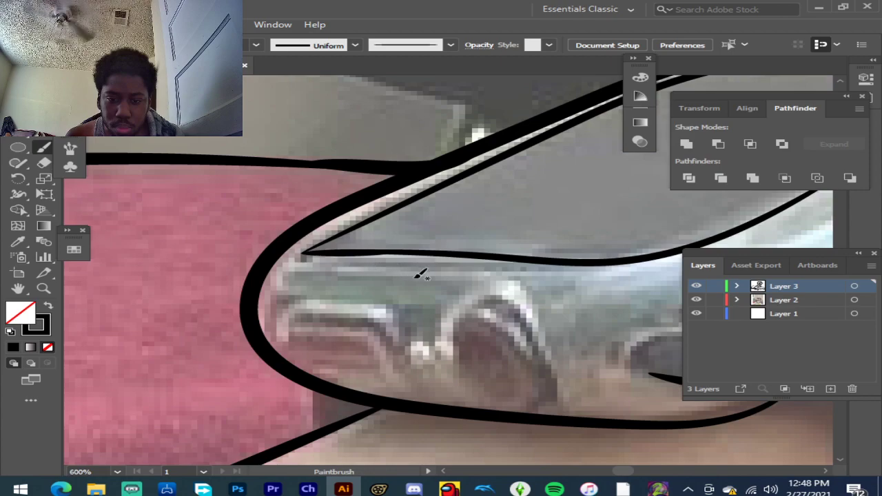
Step: Paint two short arcs around the upper corners of the watch's flat side button and a tapered curve between them
scroll(421, 262, down, 1)
scroll(459, 304, up, 1)
scroll(257, 302, up, 1)
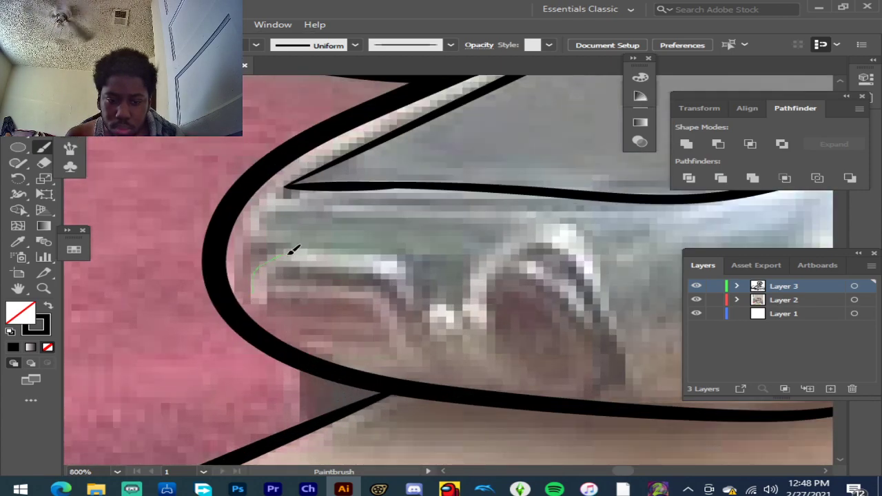
drag(293, 250, 295, 253)
drag(428, 269, 428, 302)
drag(276, 278, 367, 277)
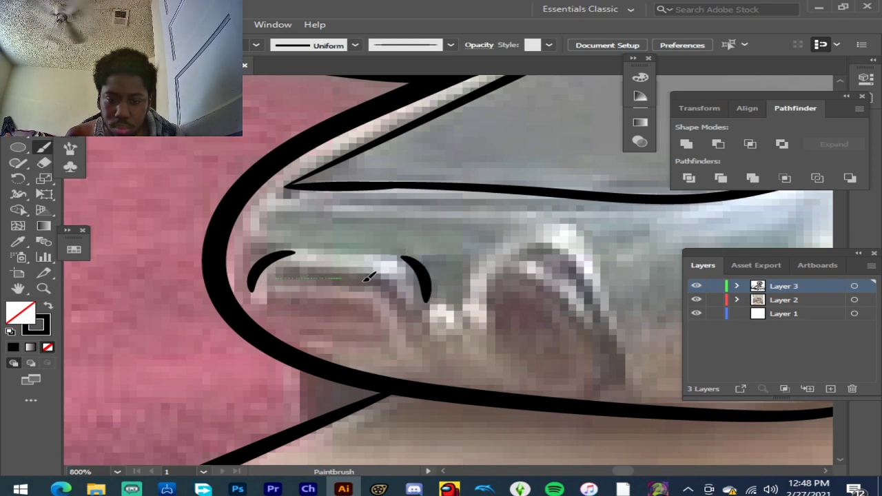
drag(410, 341, 405, 345)
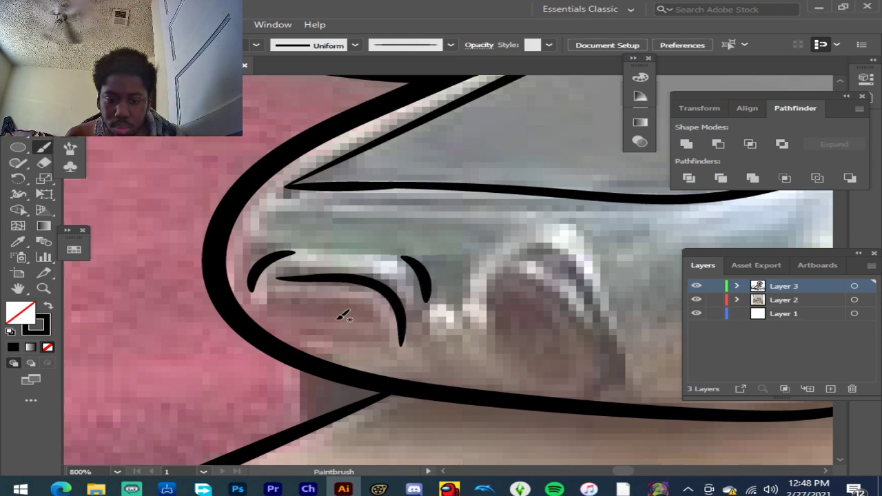
Step: Outline the flat side button's face as a rounded loop and add a bent corner stroke around its lower edge
drag(315, 301, 391, 309)
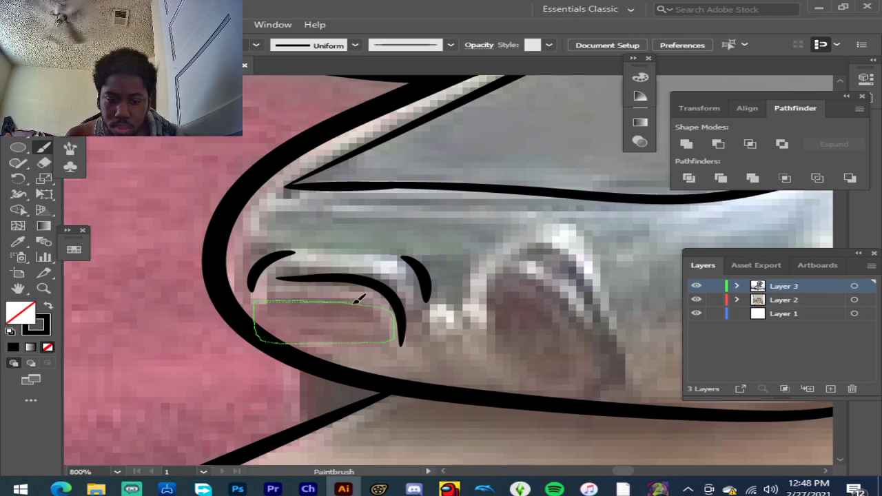
drag(358, 298, 399, 308)
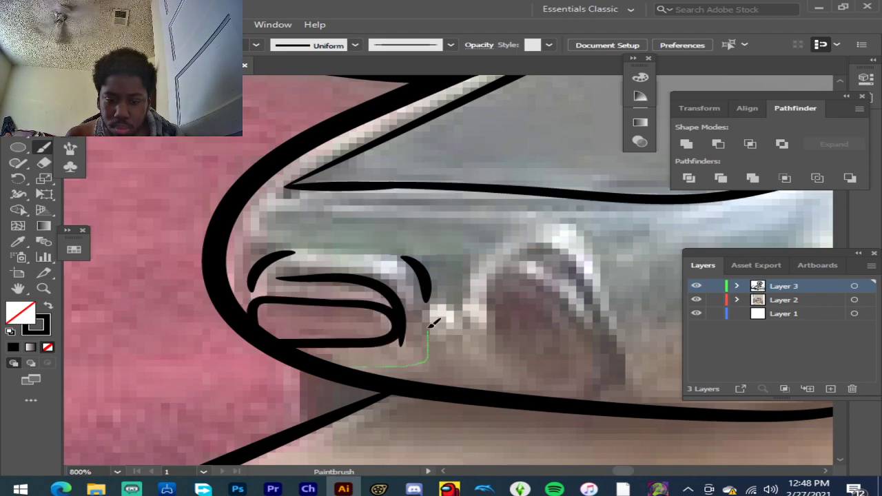
drag(429, 330, 431, 326)
Step: Trace the watch's round crown as a narrow slanted oval surrounded by inner and outer tapered arcs
scroll(399, 249, down, 3)
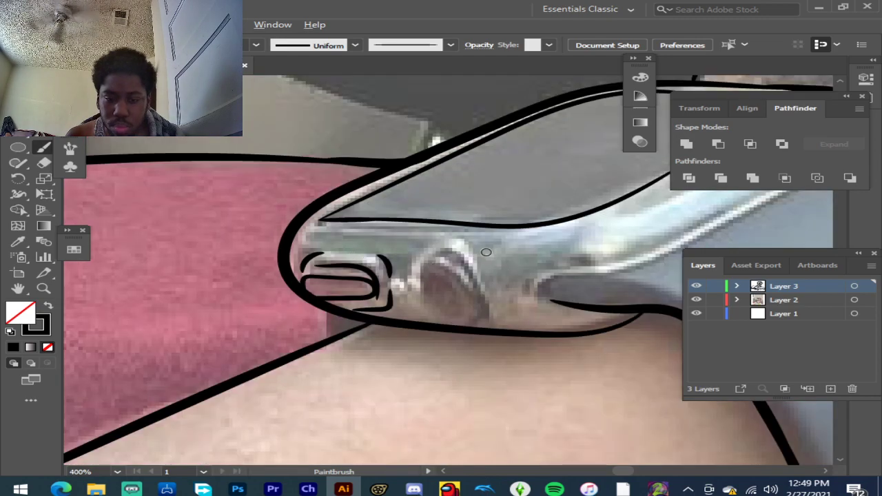
scroll(483, 252, up, 4)
mouse_move(353, 273)
mouse_down()
mouse_move(353, 325)
mouse_move(373, 378)
mouse_move(394, 409)
mouse_move(421, 420)
mouse_move(430, 402)
mouse_move(415, 313)
mouse_move(395, 278)
mouse_move(381, 267)
mouse_move(355, 277)
mouse_move(378, 277)
mouse_up()
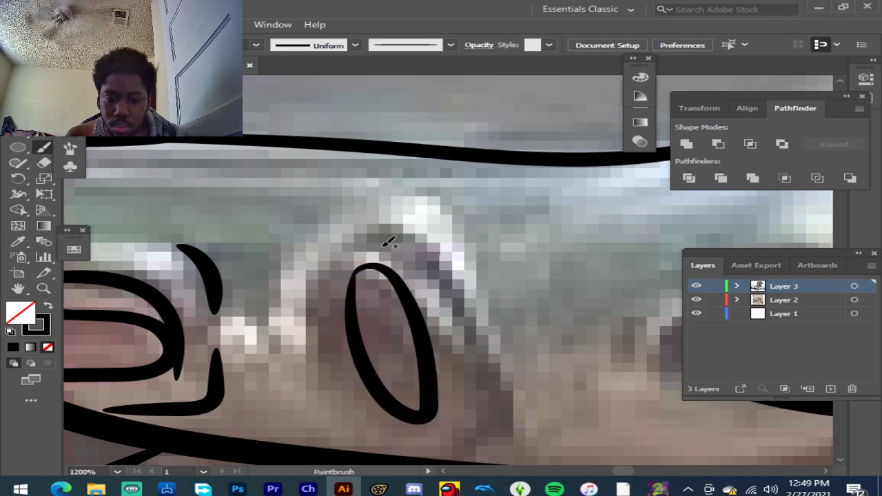
mouse_move(372, 239)
mouse_down()
mouse_move(442, 275)
mouse_move(461, 321)
mouse_move(461, 296)
mouse_up()
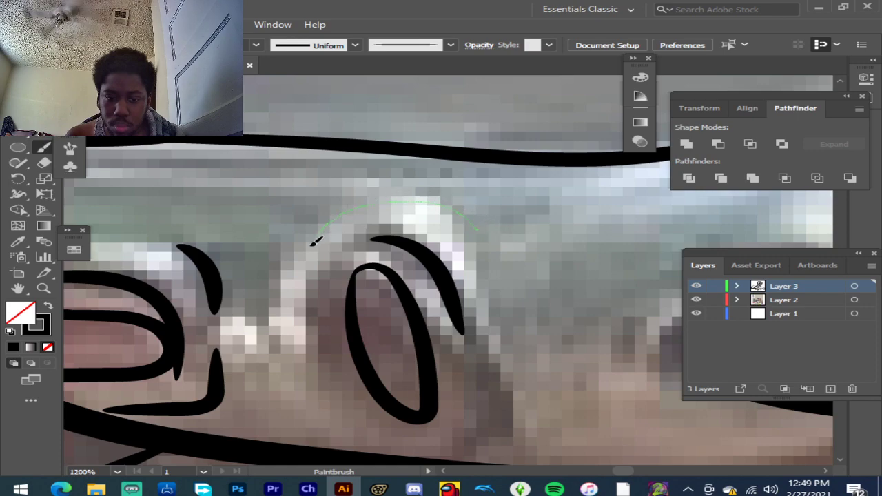
drag(299, 376, 301, 378)
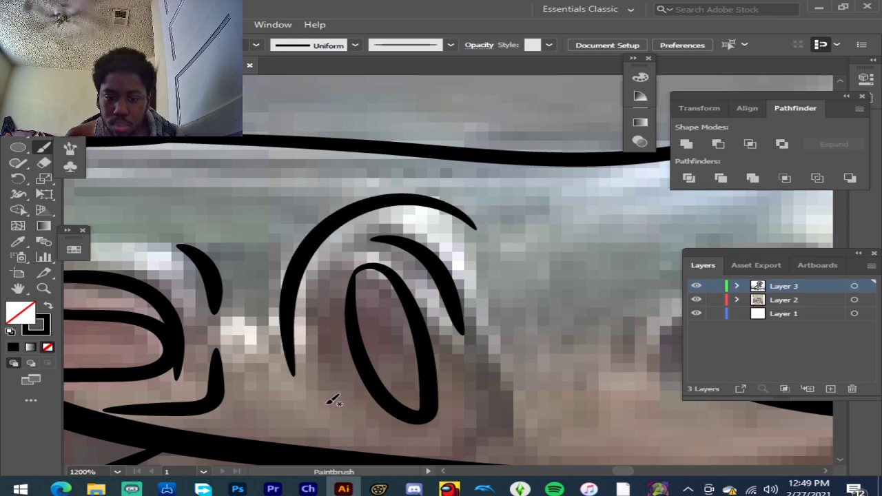
mouse_move(449, 433)
mouse_down()
mouse_move(470, 406)
mouse_move(477, 367)
mouse_up()
mouse_move(502, 339)
mouse_down()
mouse_move(506, 417)
mouse_move(497, 443)
mouse_move(471, 460)
mouse_move(367, 458)
mouse_move(317, 417)
mouse_up()
scroll(372, 377, down, 3)
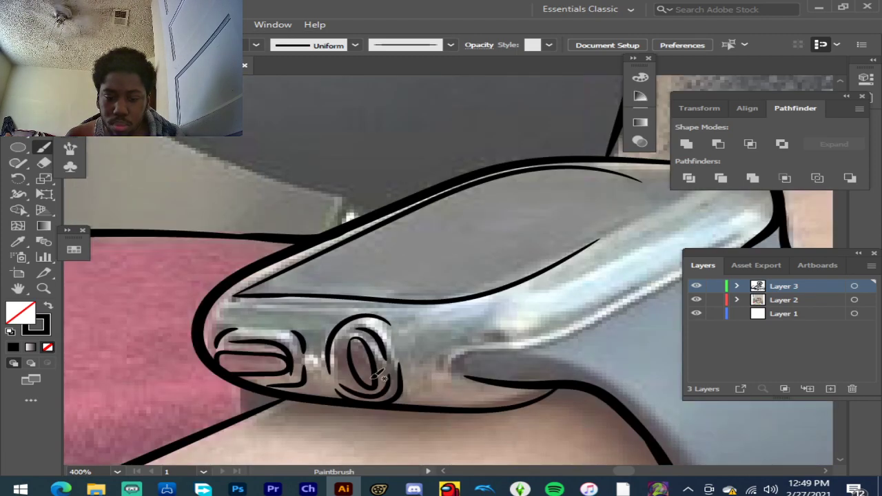
Step: Trace the watch case's lower edge above the strap and curve it around the notch into the existing strap line
scroll(496, 386, up, 2)
scroll(514, 355, down, 2)
scroll(545, 331, up, 2)
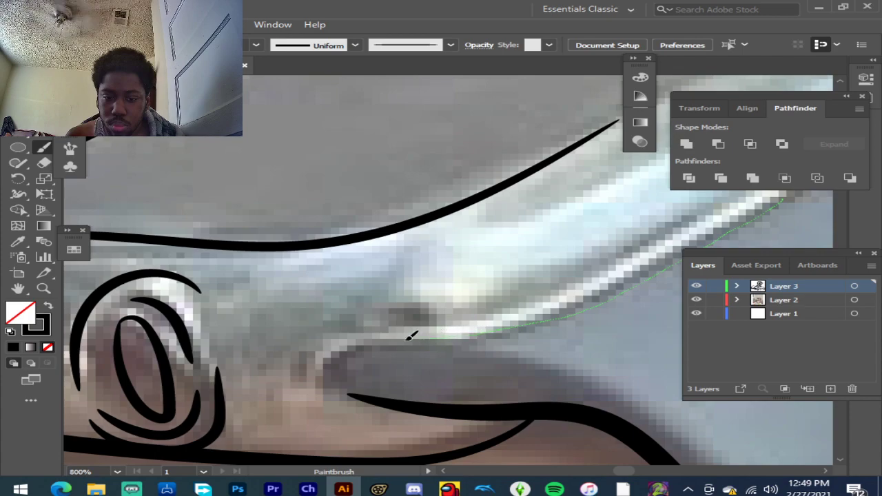
mouse_move(340, 358)
mouse_down()
mouse_move(348, 380)
mouse_move(427, 407)
mouse_move(484, 409)
mouse_up()
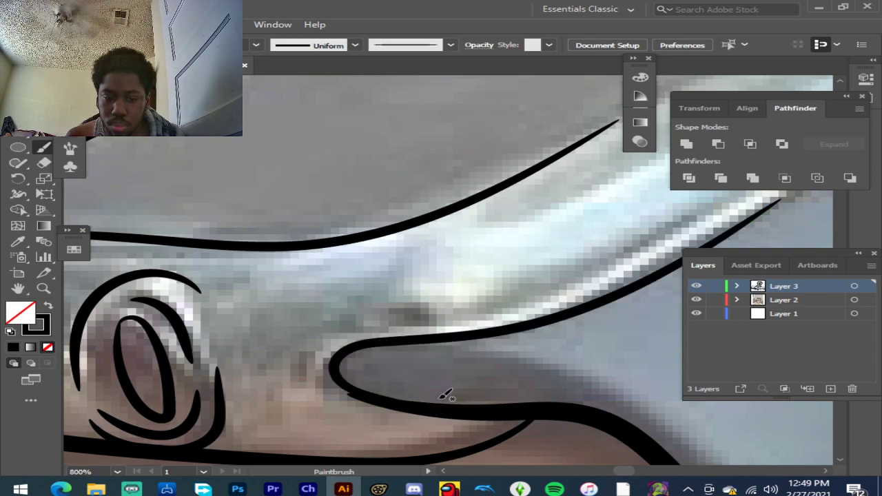
Step: Bridge the gap between the case's lower edge line and the outline of its rounded end with overlapping brush strokes
scroll(410, 382, down, 4)
scroll(532, 330, up, 3)
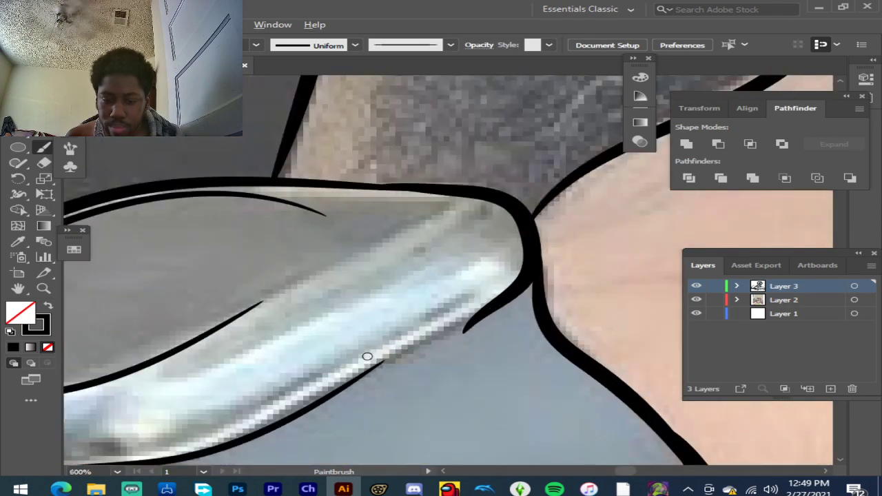
scroll(368, 356, up, 1)
drag(517, 294, 476, 320)
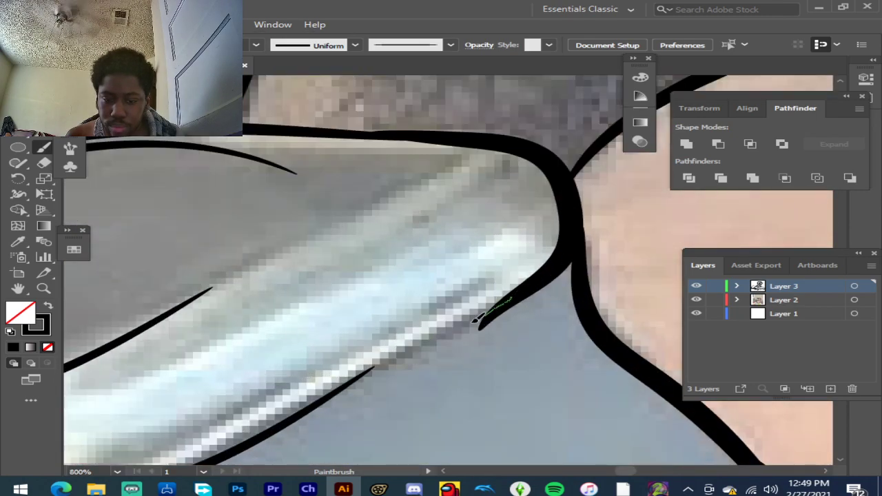
drag(314, 405, 313, 405)
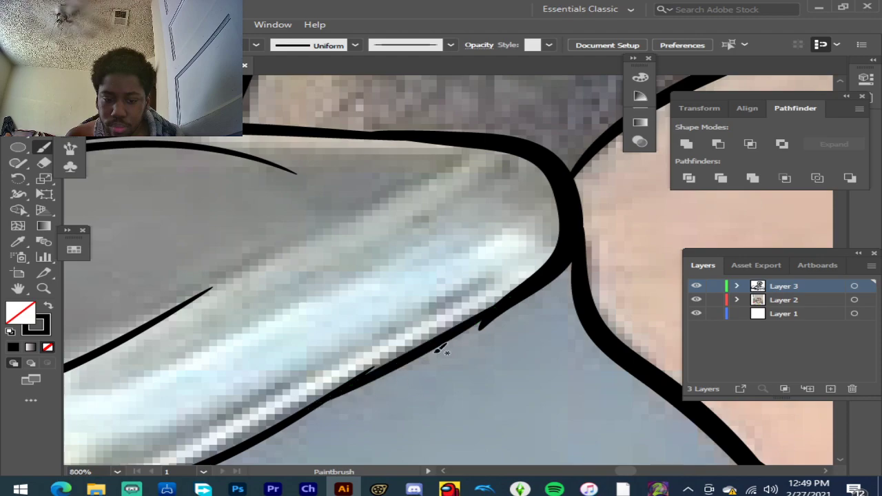
drag(384, 376, 294, 431)
Step: Thicken the bridged section of the case's lower edge near the rounded end with further brush strokes
scroll(303, 424, up, 1)
scroll(421, 351, down, 3)
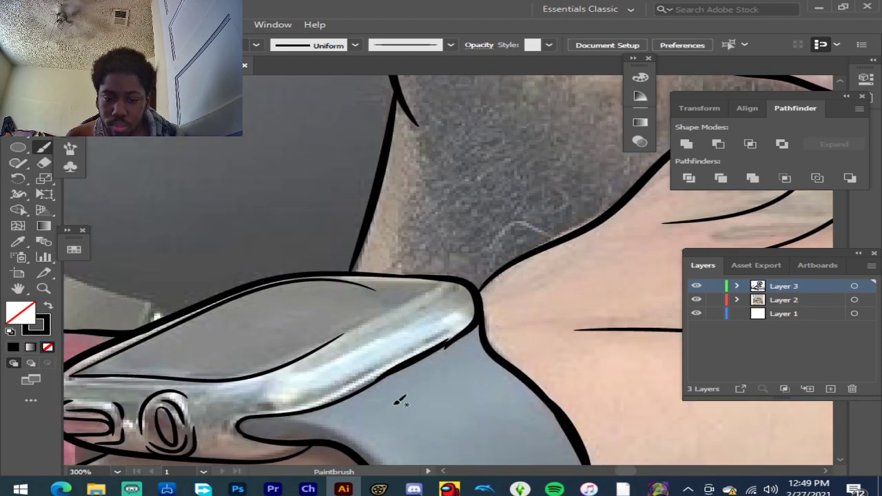
scroll(430, 363, up, 3)
drag(511, 279, 407, 352)
drag(266, 414, 268, 414)
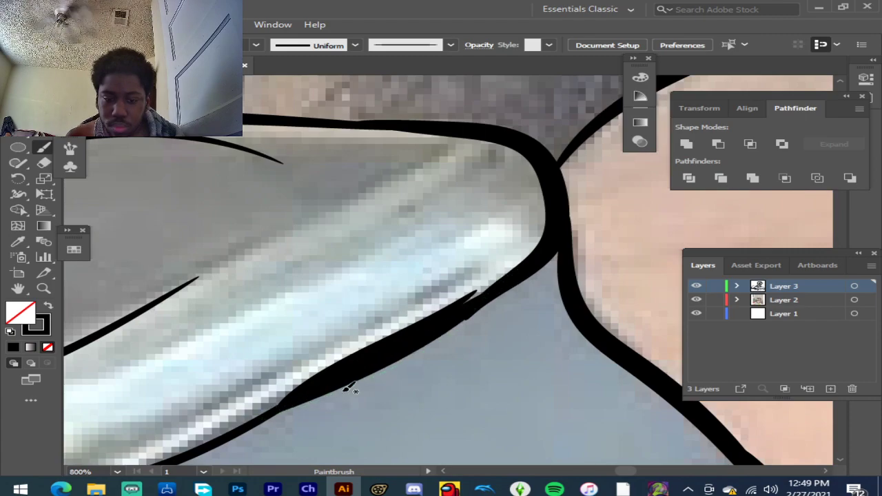
Step: Paint a thin tapered contour line just inside the case's lower edge, along the dark reflection
scroll(345, 391, down, 3)
scroll(138, 402, up, 3)
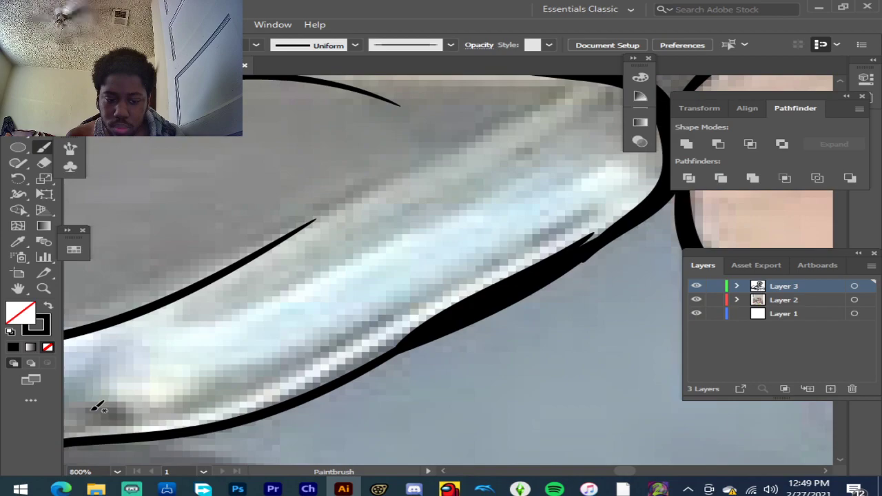
drag(342, 338, 343, 338)
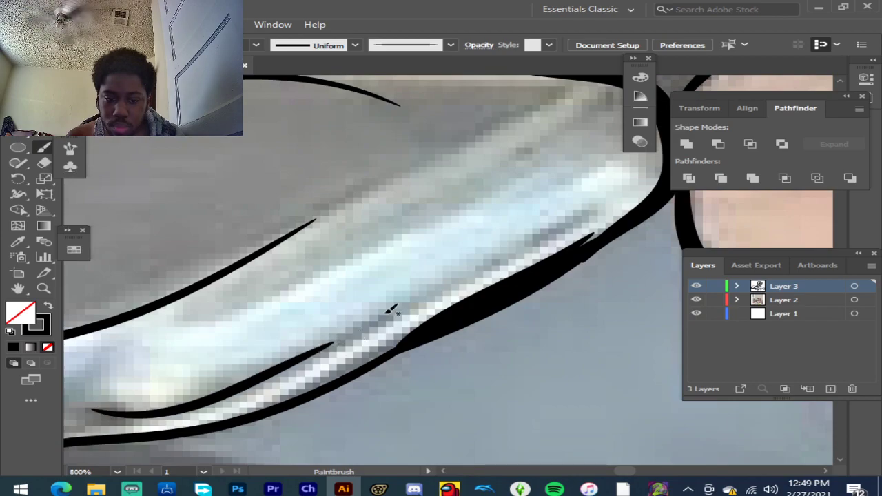
Step: Set the Eraser size to 6 pt and erase the drooping end of the watch screen's upper edge line
scroll(384, 310, down, 3)
scroll(404, 290, up, 2)
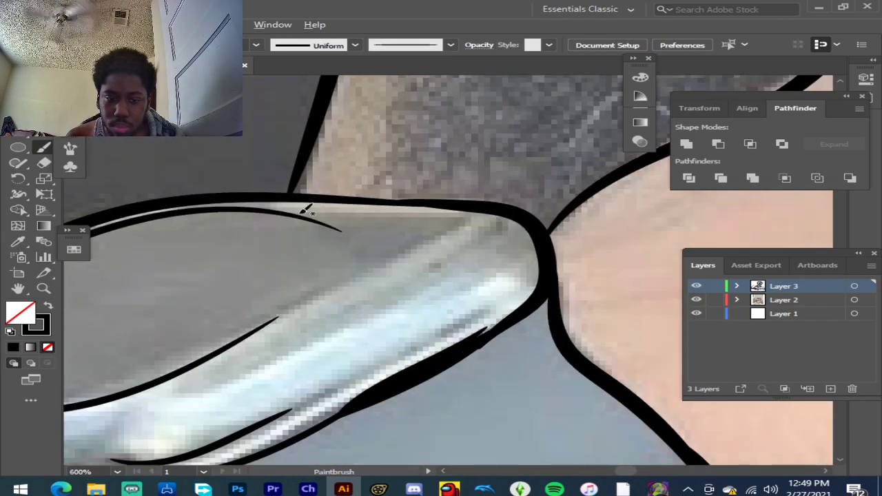
scroll(297, 204, down, 2)
scroll(223, 184, up, 3)
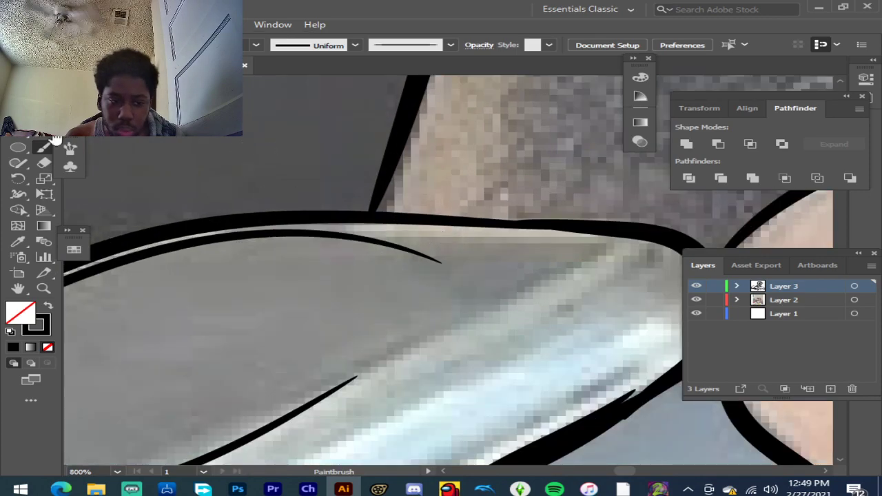
click(43, 163)
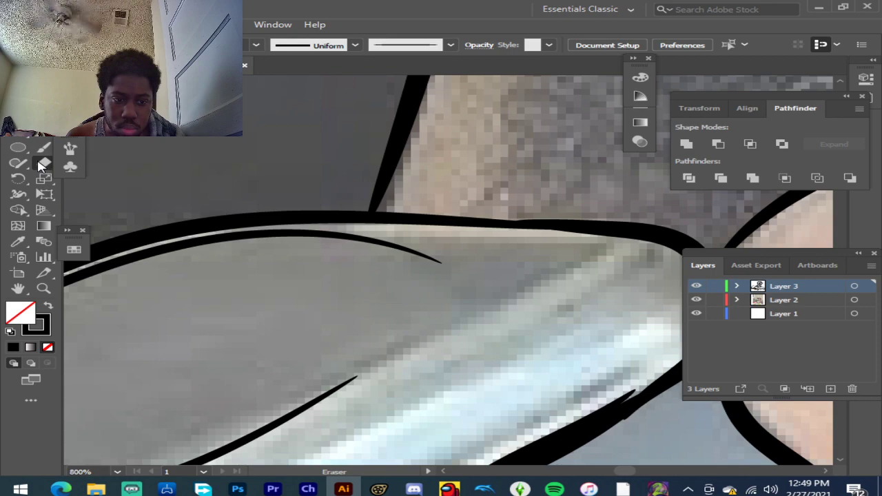
double_click(40, 164)
mouse_move(310, 292)
mouse_down()
mouse_move(289, 295)
mouse_move(290, 306)
mouse_up()
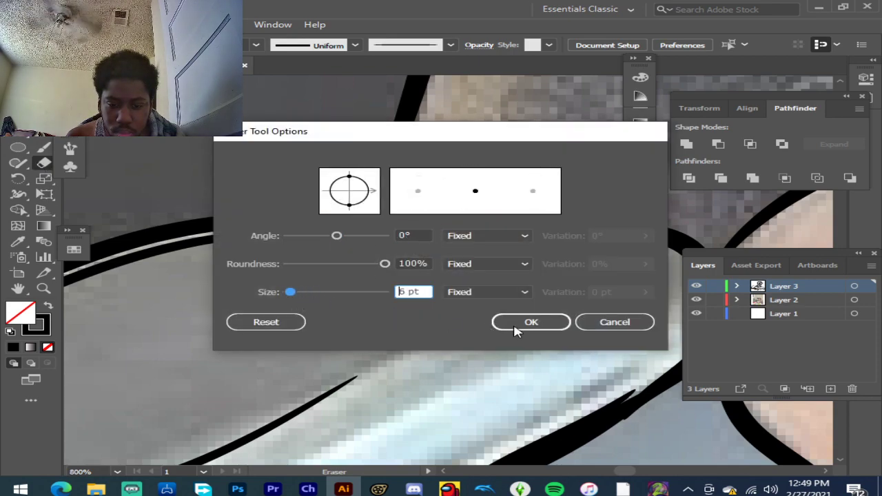
click(529, 322)
mouse_move(433, 269)
mouse_down()
mouse_move(366, 252)
mouse_move(286, 236)
mouse_up()
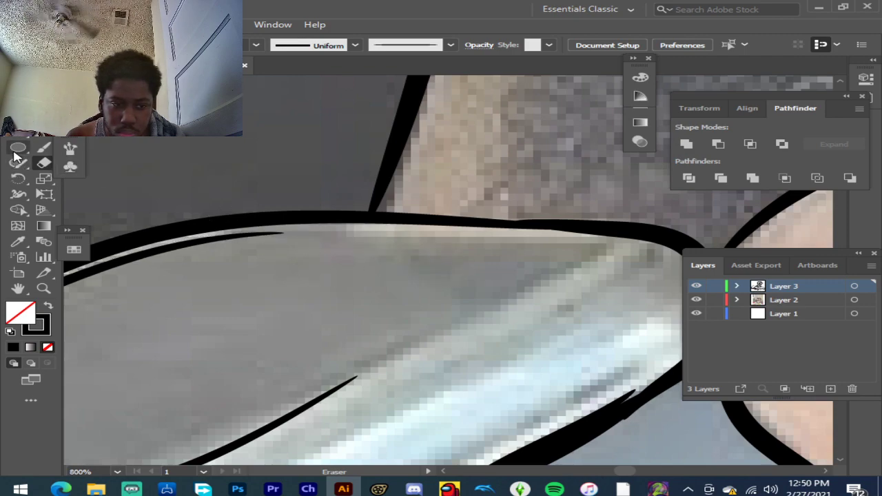
Step: Repaint the erased part of the screen's upper edge as one long, nearly straight stroke towards the far corner
click(44, 147)
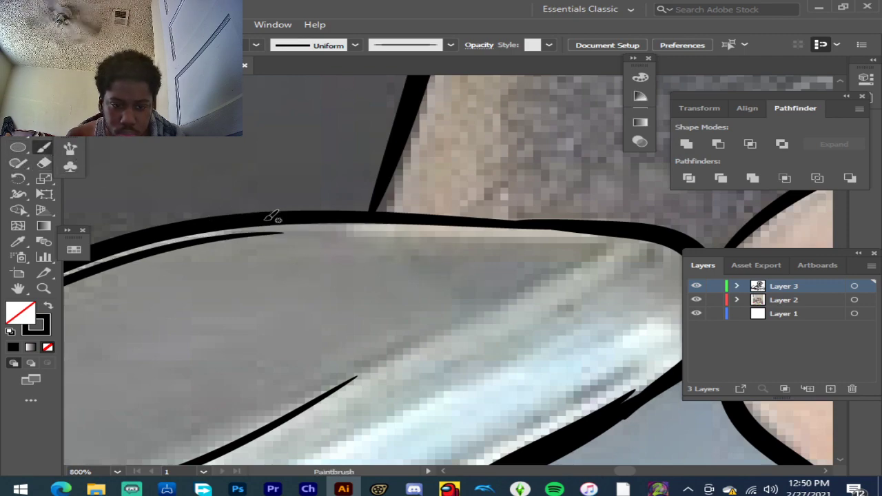
drag(324, 236, 353, 237)
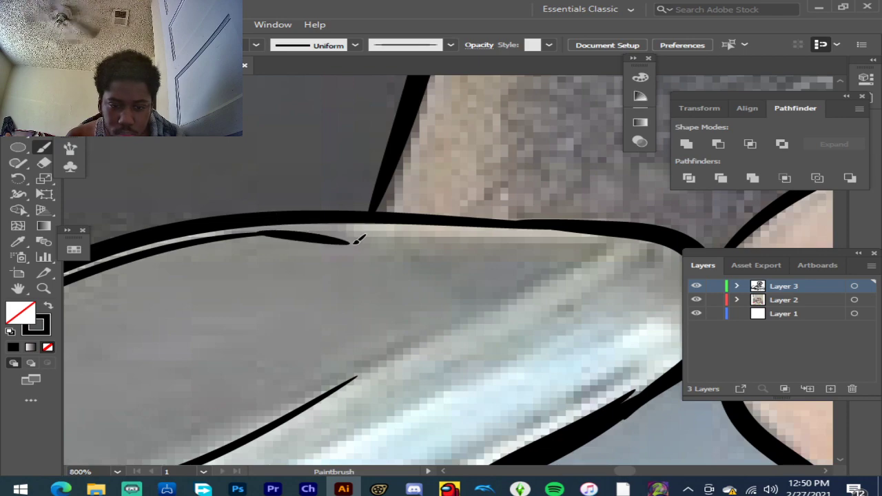
key(ctrl+z)
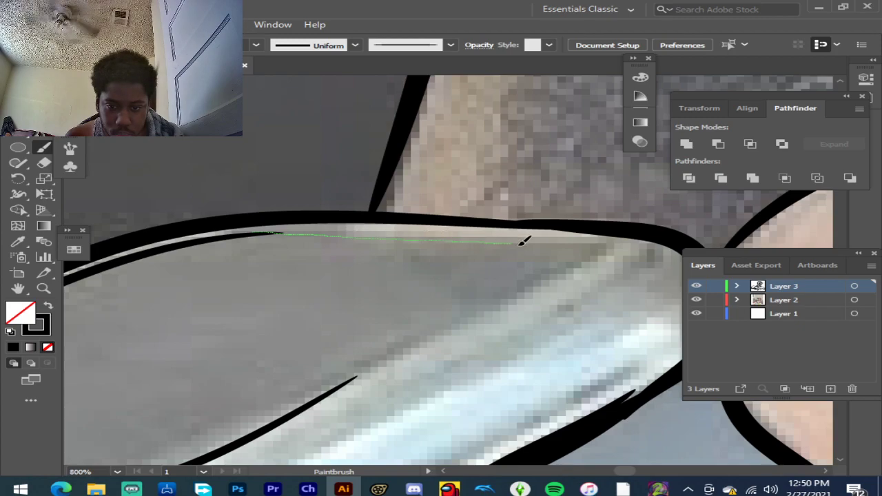
drag(608, 244, 611, 246)
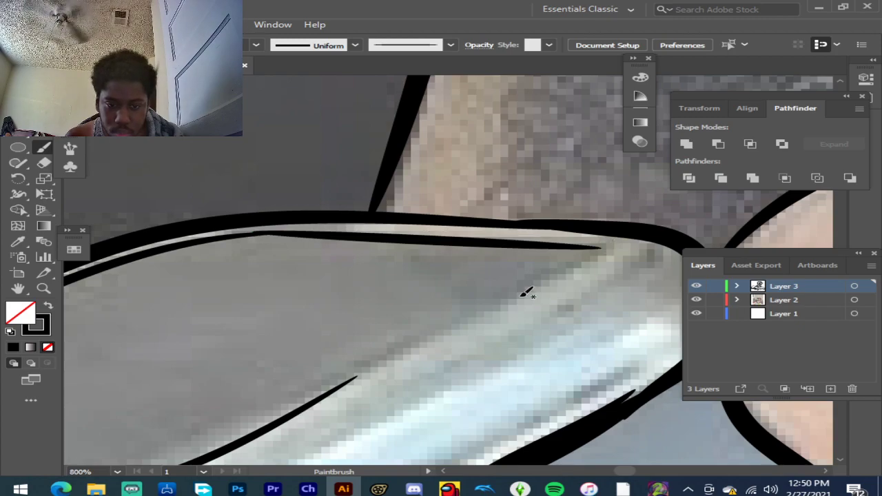
Step: Smooth the join between the old and new upper edge lines of the watch screen with an overlapping brush stroke
scroll(476, 299, down, 1)
scroll(324, 248, up, 4)
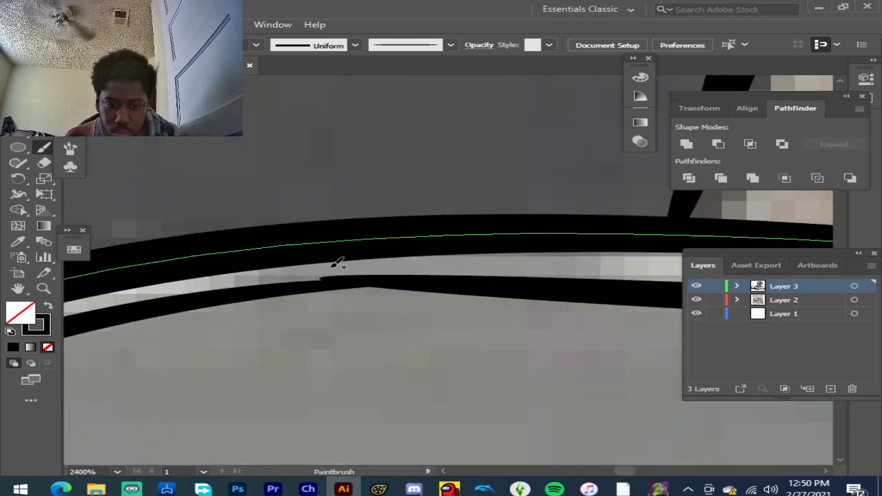
drag(182, 304, 247, 285)
mouse_move(338, 273)
mouse_down()
mouse_move(469, 291)
mouse_move(465, 298)
mouse_up()
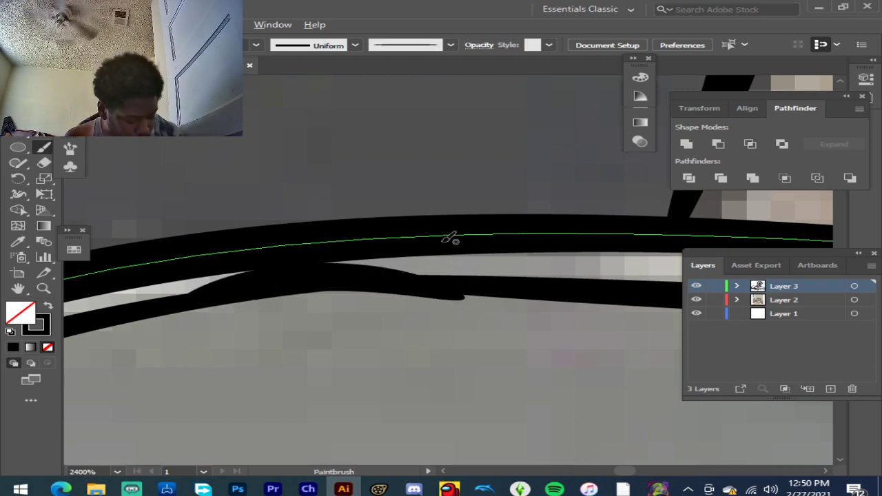
key(ctrl+z)
mouse_move(171, 310)
mouse_down()
mouse_move(342, 290)
mouse_move(565, 291)
mouse_up()
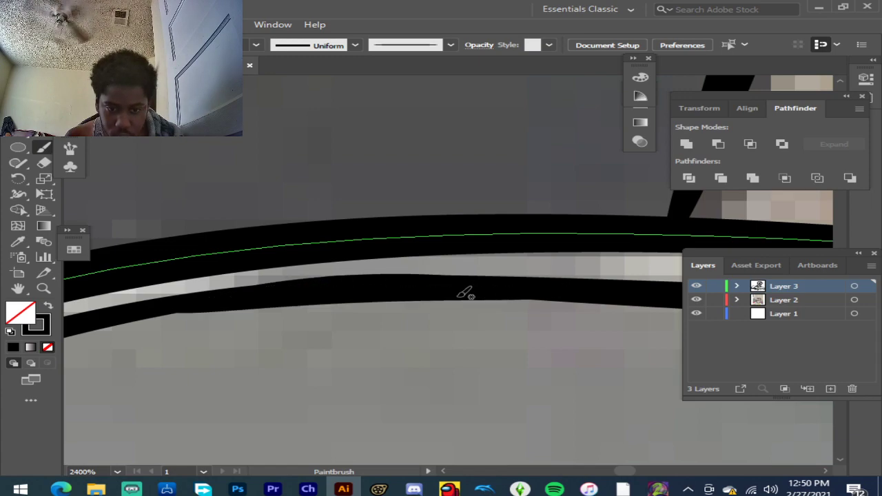
Step: Close the screen outline with a straight stroke from the upper edge's far corner down to the existing lower edge line
scroll(464, 293, down, 6)
scroll(481, 337, up, 3)
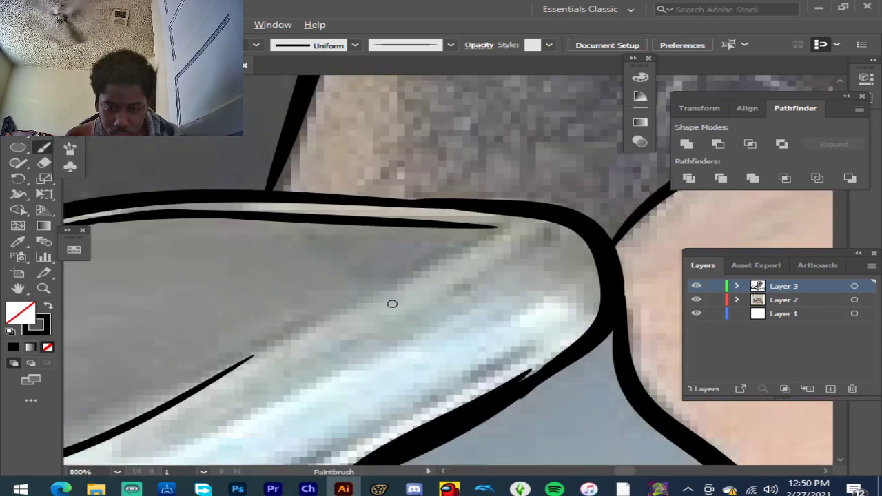
scroll(392, 304, up, 1)
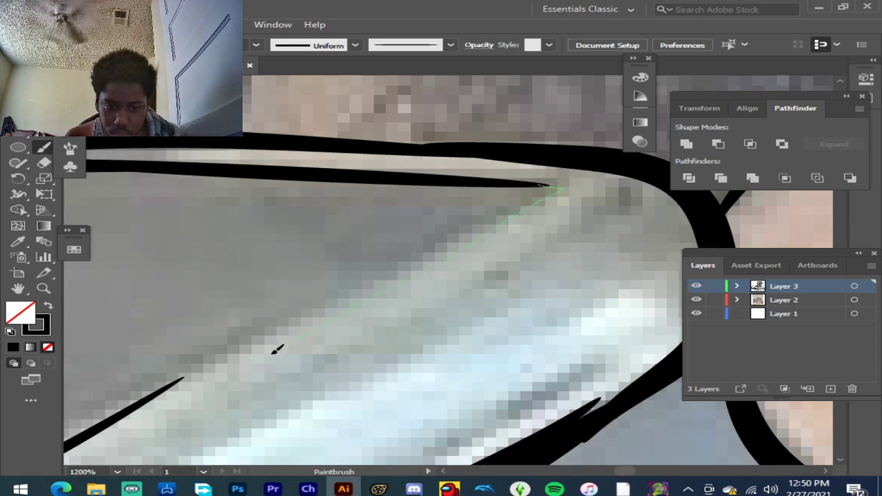
drag(125, 413, 123, 415)
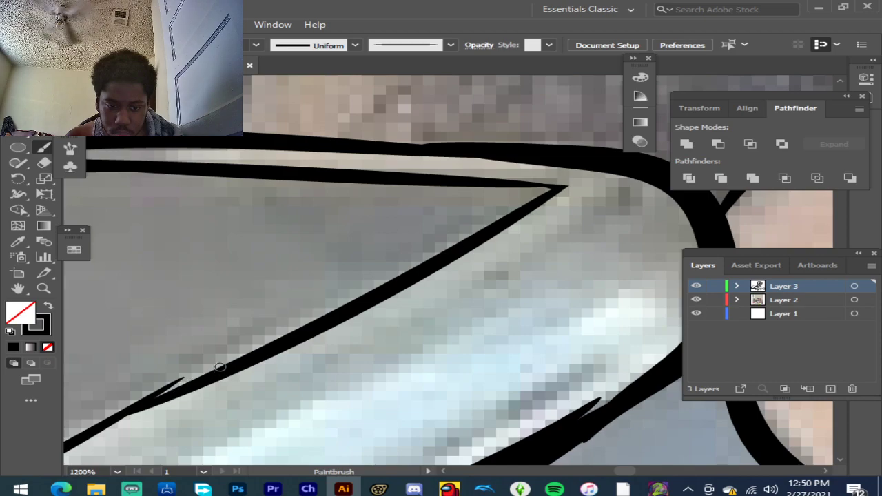
scroll(222, 372, down, 3)
scroll(235, 369, up, 2)
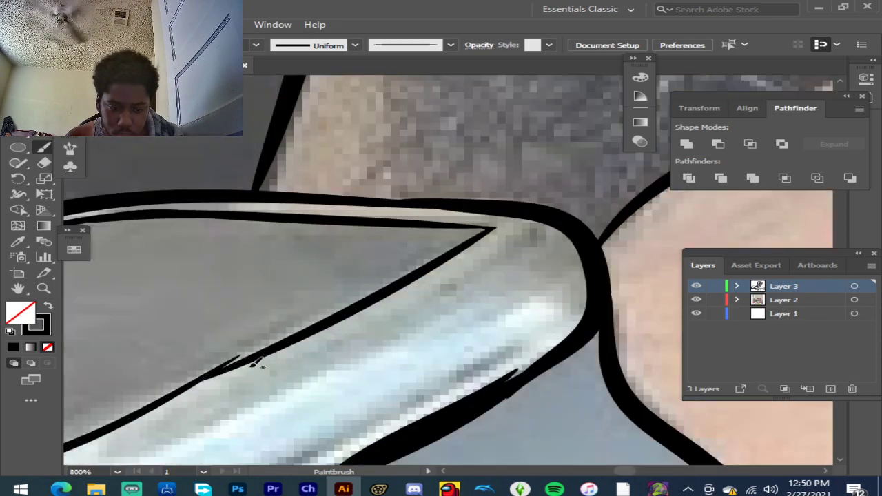
Step: Erase the frayed join in the watch screen's lower edge line and delete the leftover stub beside the gap
scroll(288, 325, up, 1)
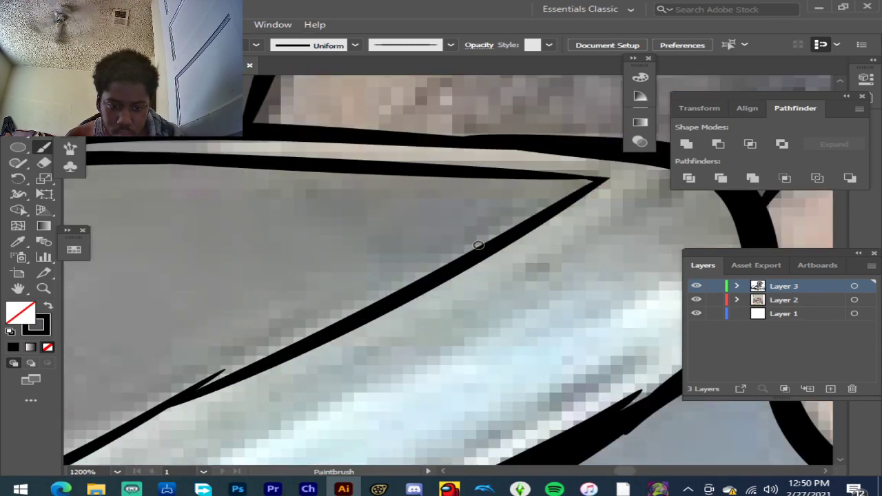
scroll(292, 380, down, 3)
scroll(292, 370, up, 2)
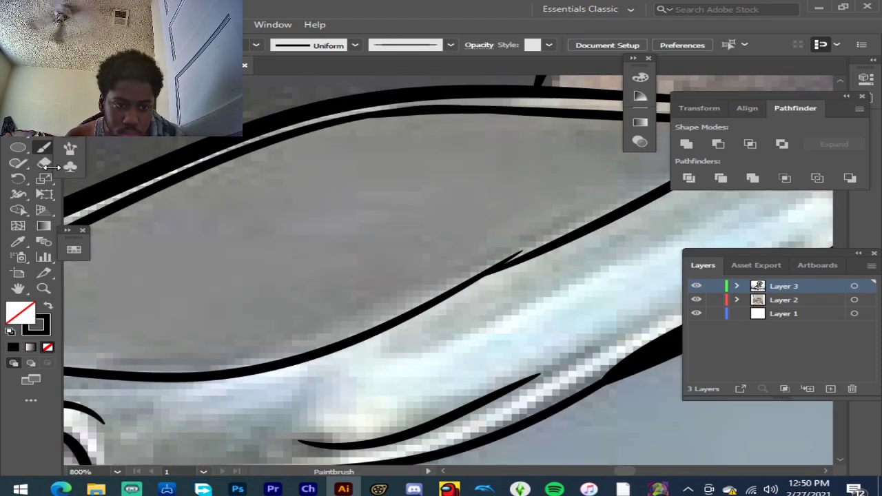
click(49, 166)
drag(485, 256, 447, 301)
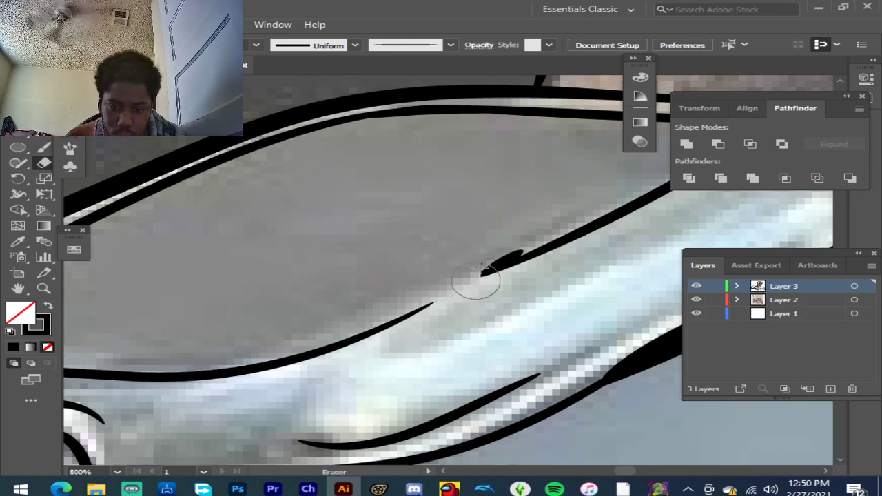
ctrl+click(504, 258)
key(Delete)
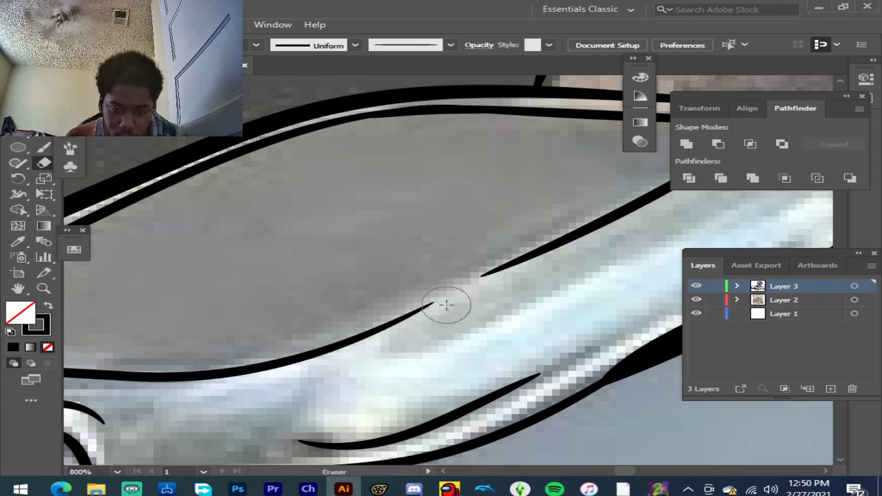
Step: Bridge the gap in the watch screen's lower edge with a smooth brush stroke that overlaps both line ends
scroll(545, 255, up, 2)
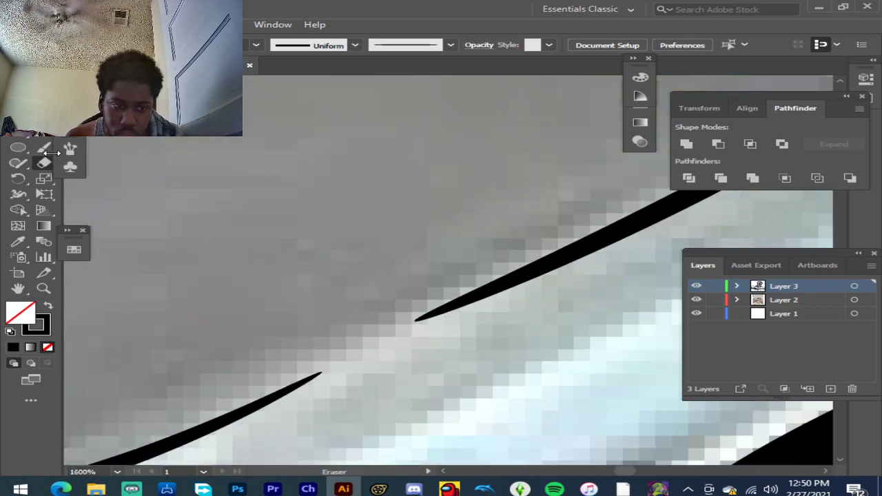
click(44, 148)
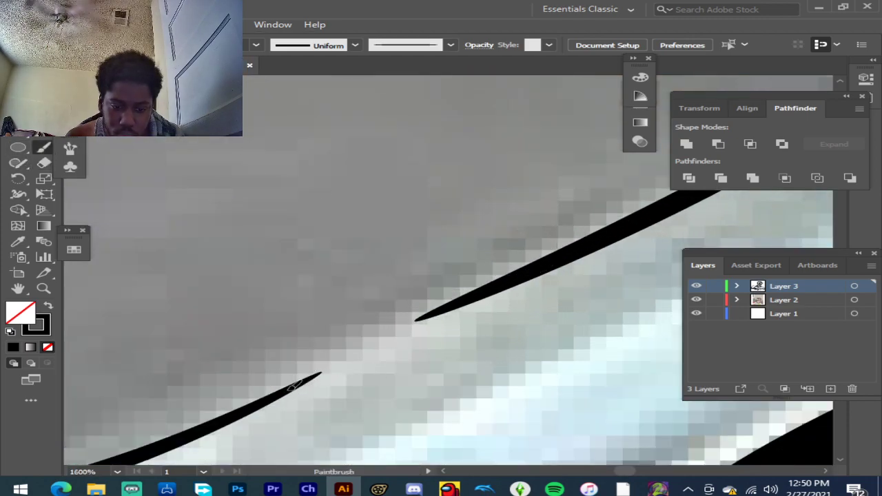
drag(445, 310, 514, 282)
drag(550, 259, 540, 262)
Step: Hide the photo on Layer 2 to review the line art on its own, and show the photo again
scroll(533, 271, down, 5)
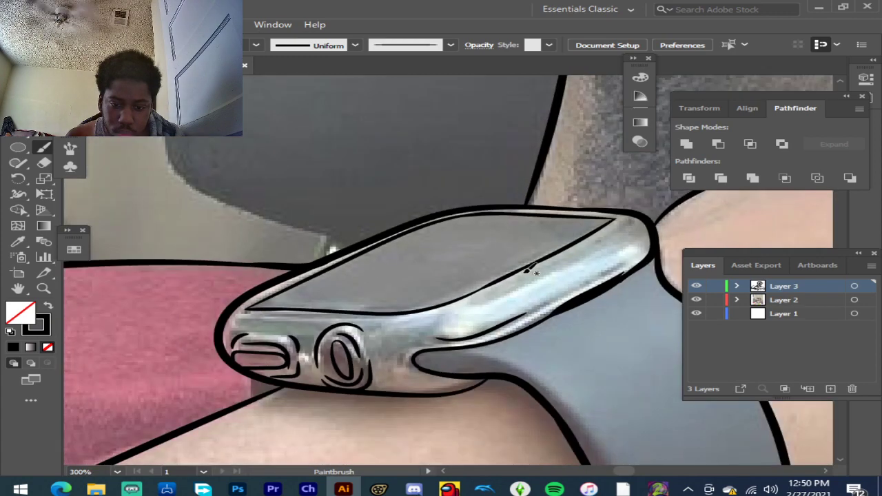
click(695, 300)
scroll(532, 289, down, 5)
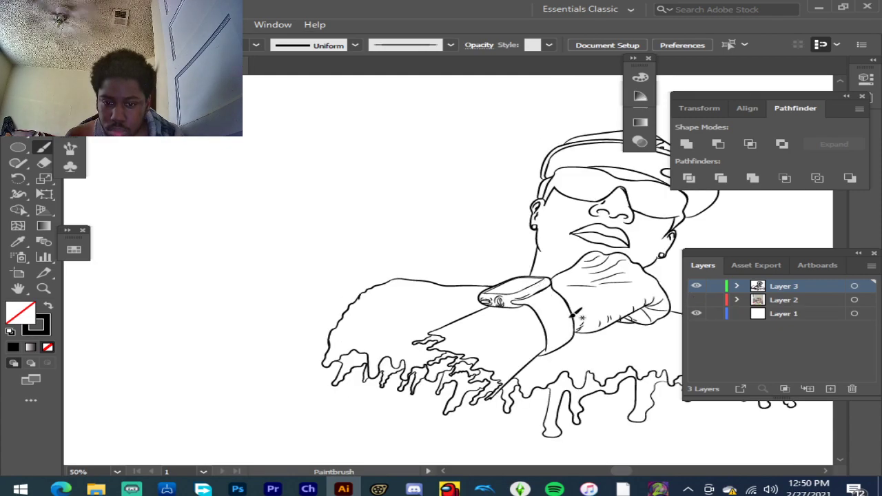
scroll(641, 311, up, 2)
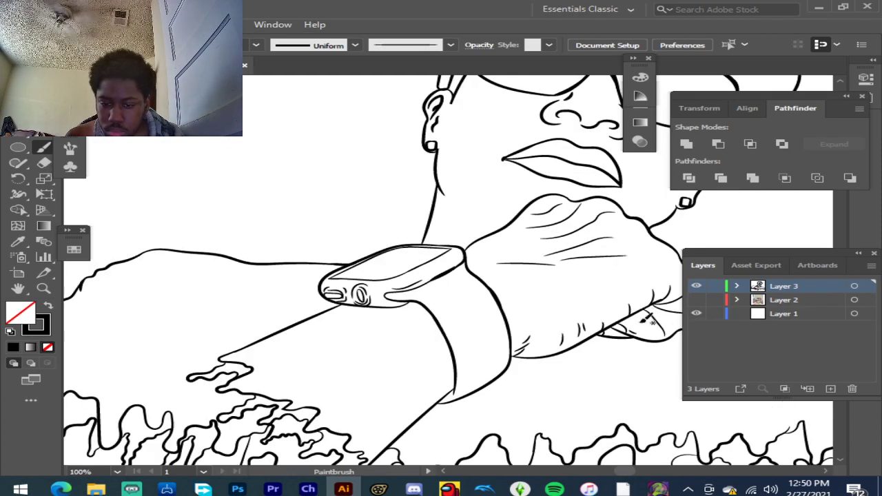
click(697, 301)
Step: Paint a long curved shading line inside the watch band along its wrist-side edge, and check it with Layer 2 briefly hidden
scroll(484, 316, up, 2)
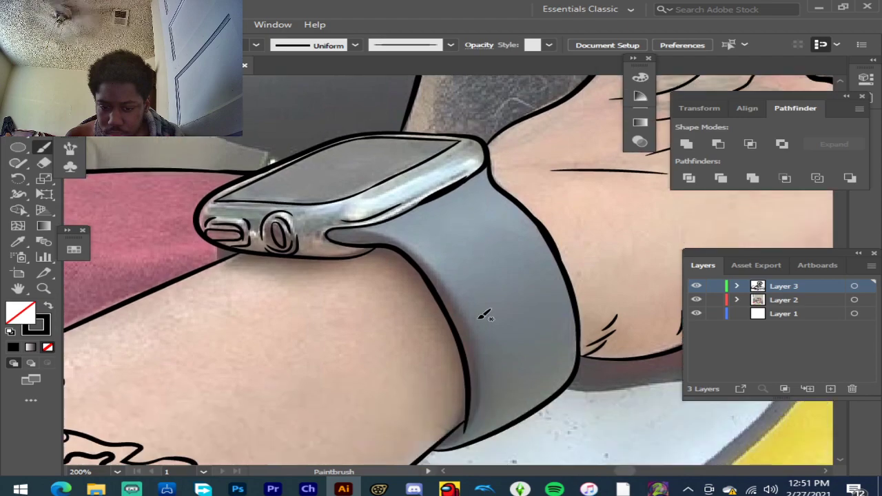
scroll(497, 279, up, 1)
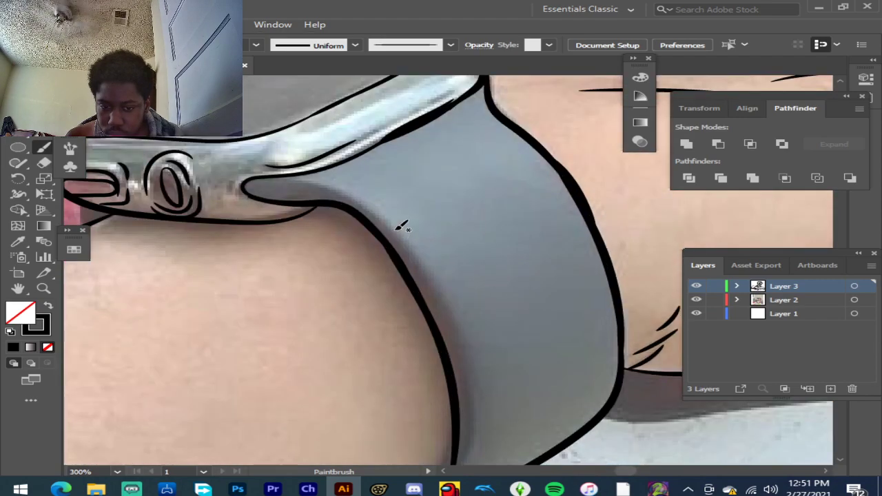
mouse_move(442, 300)
mouse_down()
mouse_move(473, 414)
mouse_move(483, 412)
mouse_up()
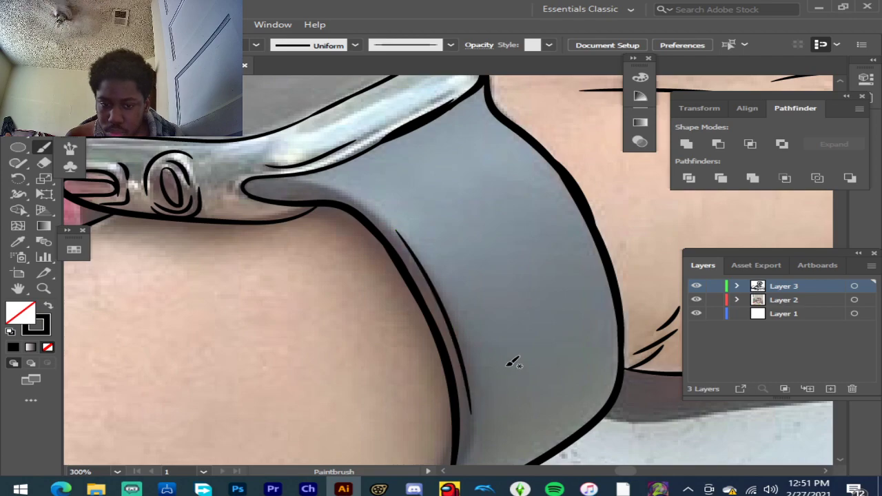
scroll(520, 321, down, 2)
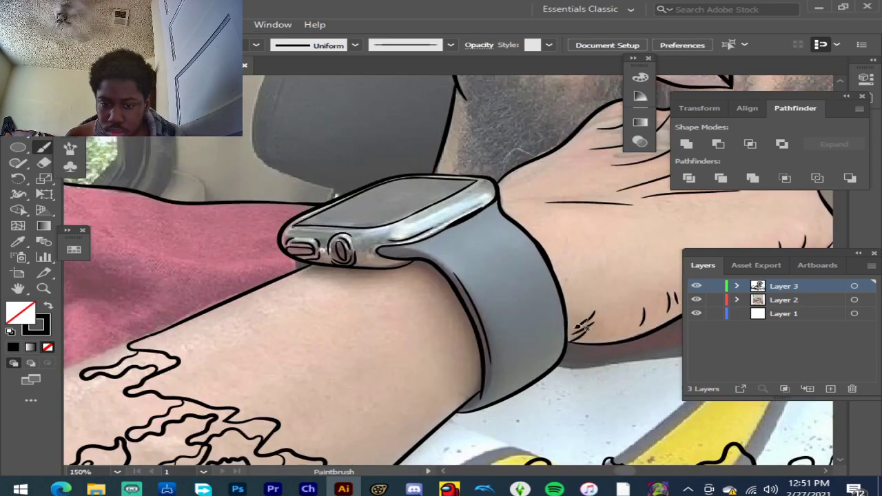
click(697, 304)
click(698, 303)
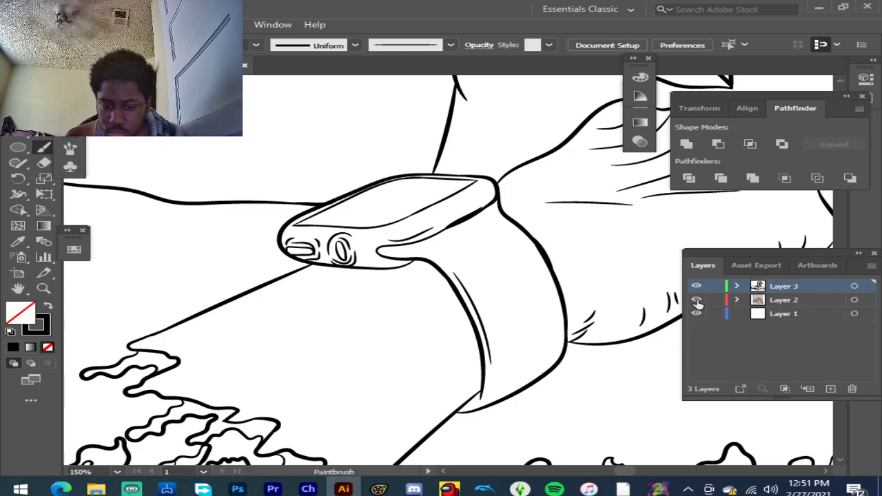
Step: Paint a short, nearly horizontal line on the watch case between the screen's lower edge and the side button
scroll(418, 189, up, 2)
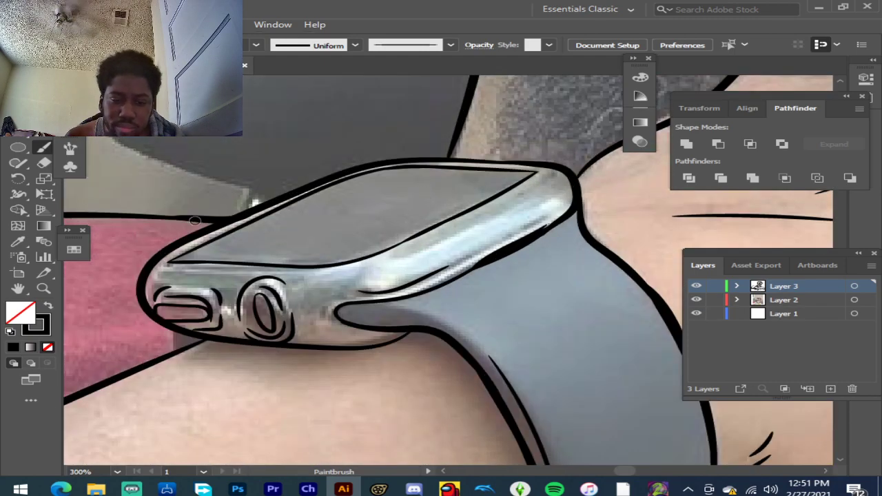
scroll(164, 290, up, 2)
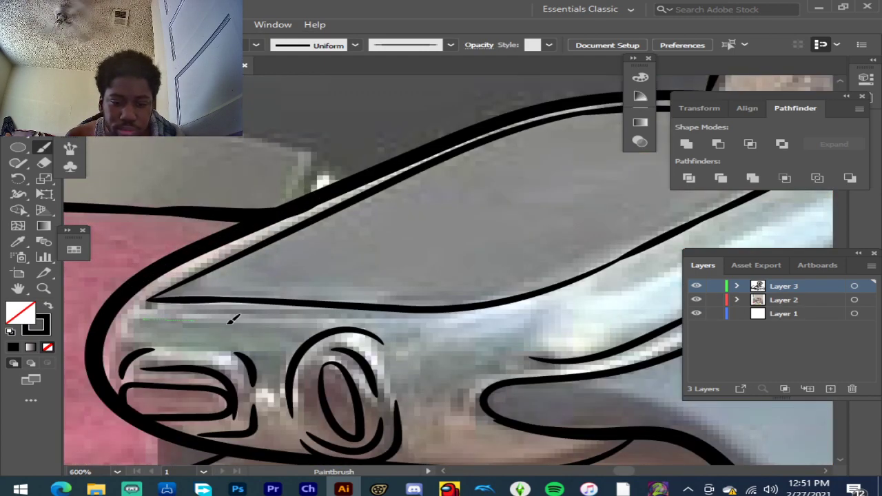
drag(288, 323, 289, 324)
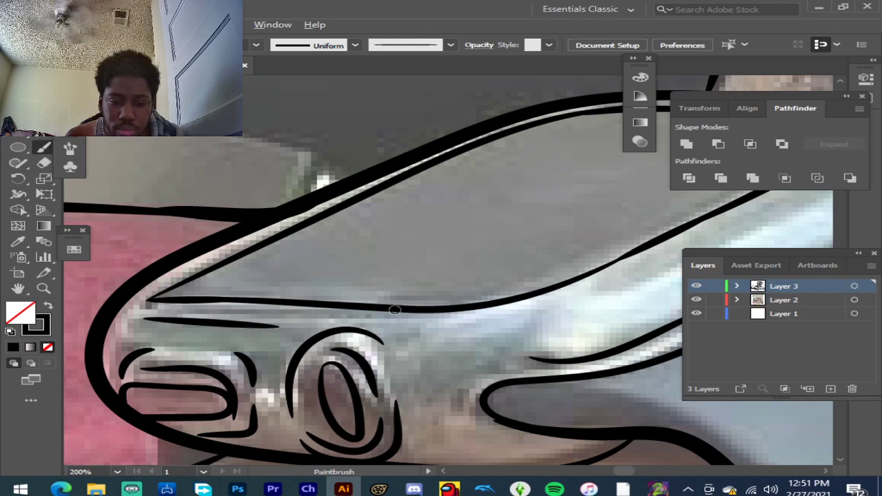
scroll(395, 310, down, 1)
Step: Paint two small round outlines on the watch screen near its upper edge, and check the drawing with Layer 2 toggled
scroll(475, 250, up, 3)
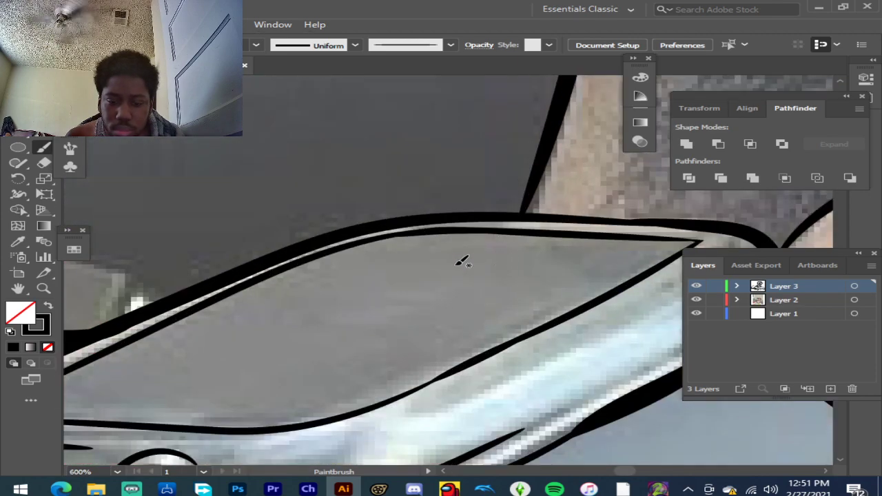
scroll(462, 262, down, 2)
scroll(455, 266, up, 1)
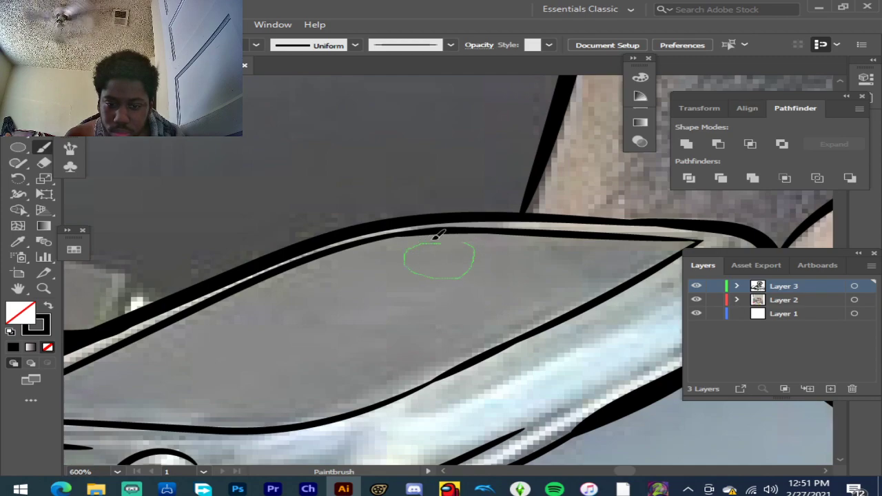
mouse_move(452, 243)
mouse_down()
mouse_move(453, 231)
mouse_move(416, 240)
mouse_move(412, 249)
mouse_up()
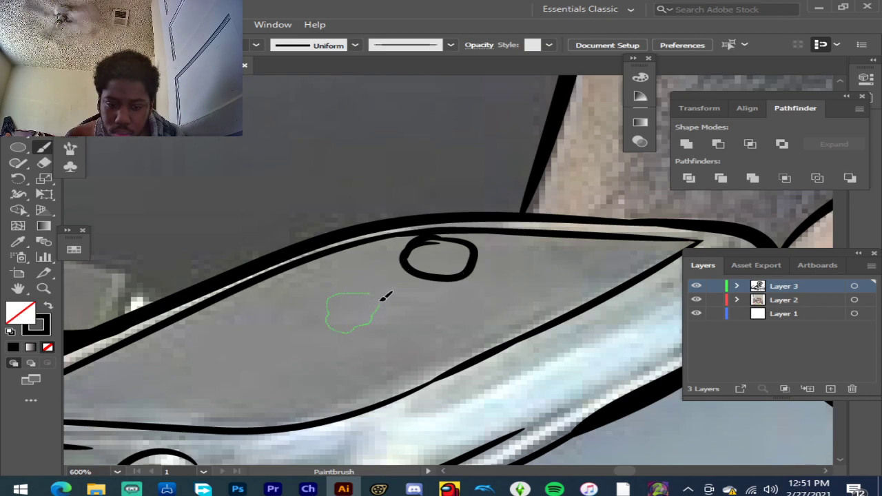
drag(353, 288, 353, 289)
scroll(427, 317, down, 7)
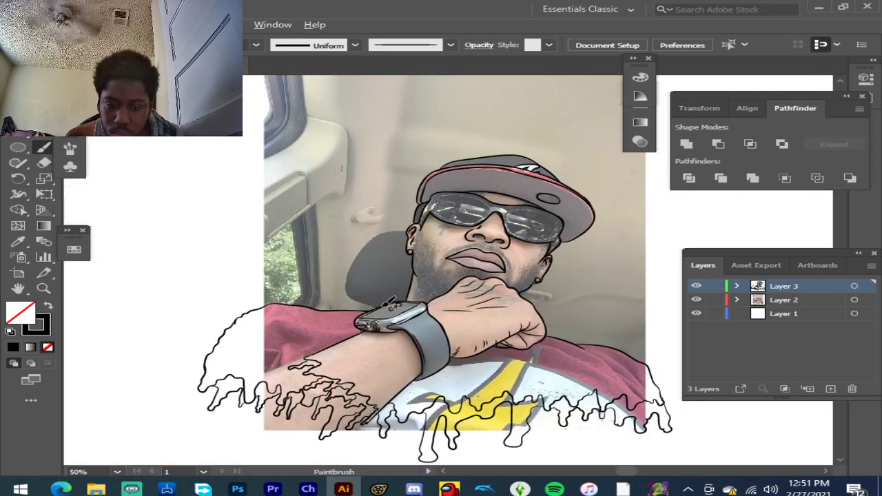
click(696, 300)
click(696, 300)
scroll(634, 320, down, 2)
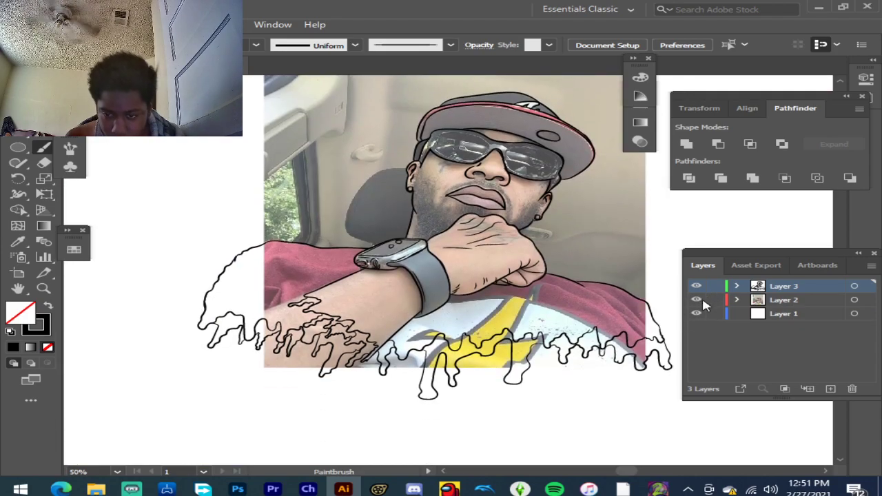
Step: Choose the thick tapered brush and trace the shirt's grey stripe below the fist, from the watch band past the yellow stripe
scroll(571, 345, up, 2)
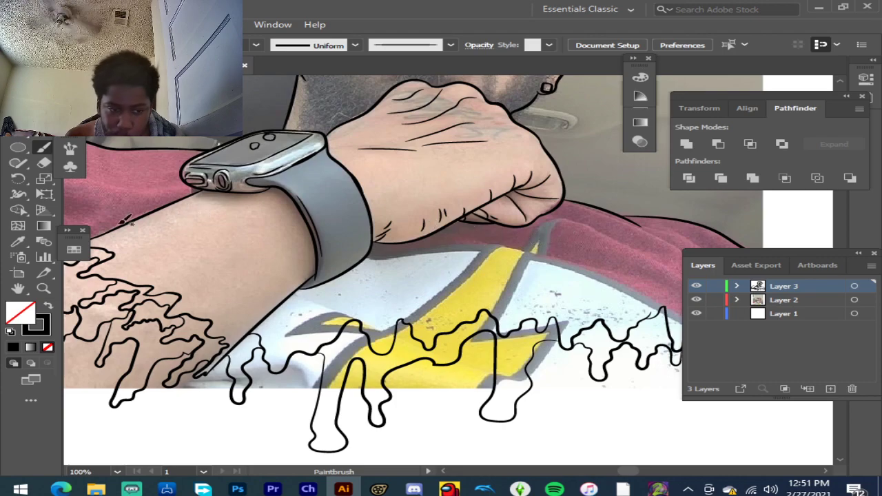
click(450, 45)
click(394, 107)
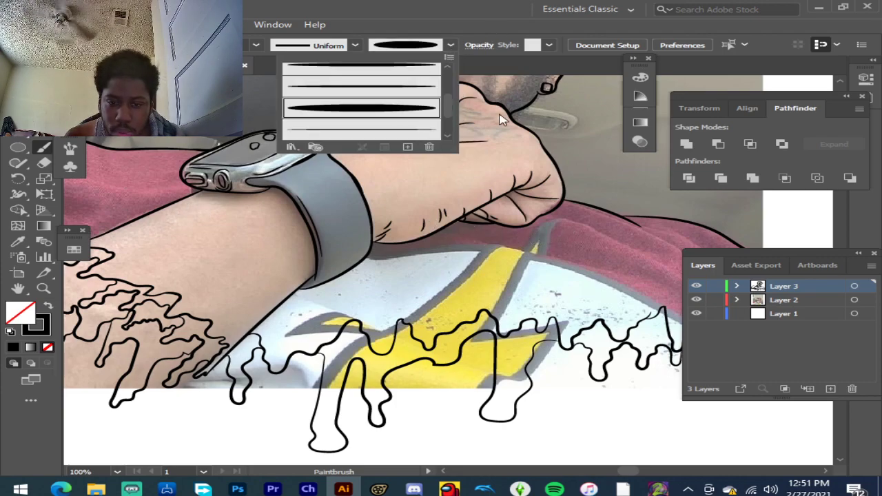
click(577, 123)
scroll(484, 241, up, 3)
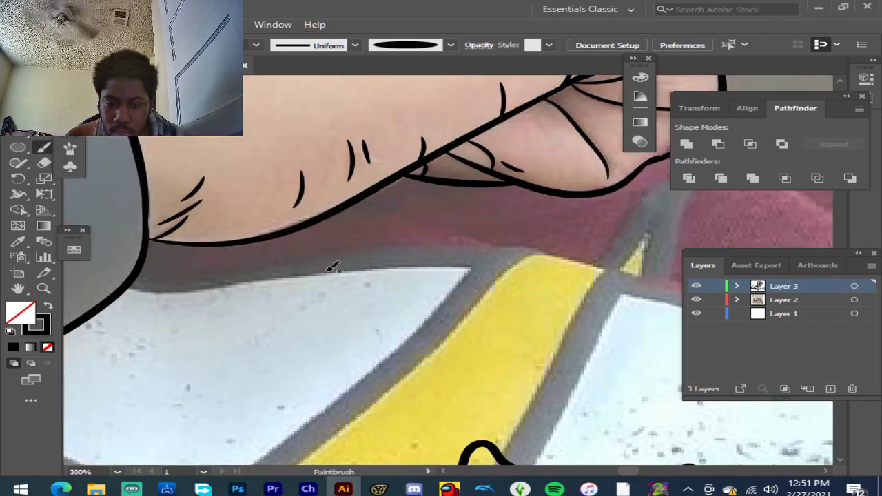
drag(136, 279, 408, 258)
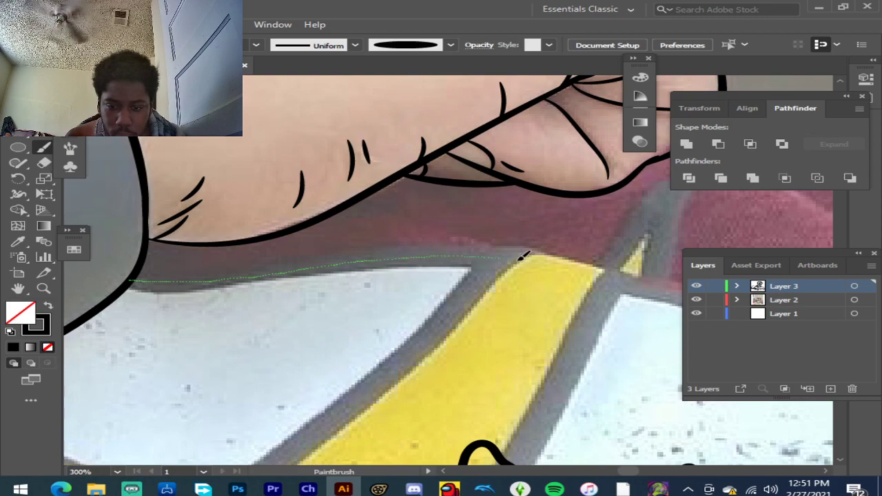
drag(675, 298, 681, 305)
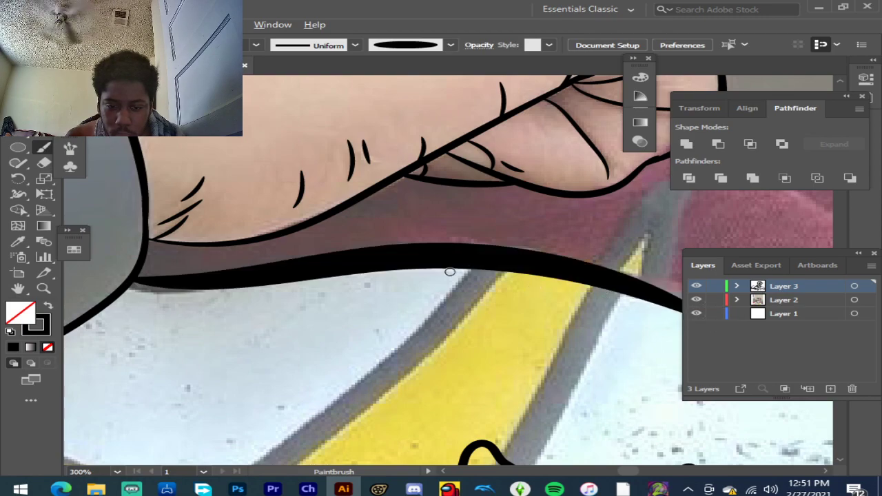
Step: Paint the forked grey seam that rises from the stripe towards the fist with thick tapered strokes
scroll(453, 272, down, 3)
scroll(579, 276, up, 3)
mouse_move(321, 256)
mouse_down()
mouse_move(357, 242)
mouse_move(401, 180)
mouse_move(445, 163)
mouse_move(413, 198)
mouse_move(398, 290)
mouse_up()
Step: Extend the thick stripe from the forked seam down to the dripping edge with overlapping strokes
scroll(398, 288, down, 1)
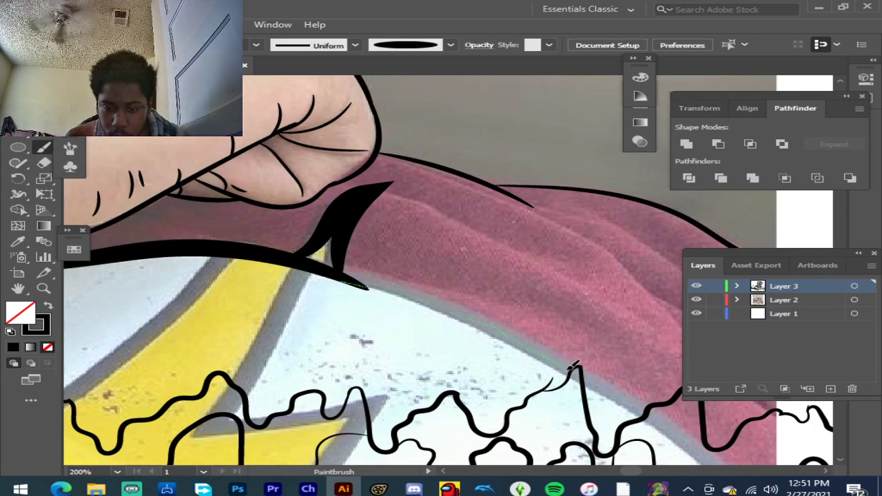
drag(578, 369, 591, 369)
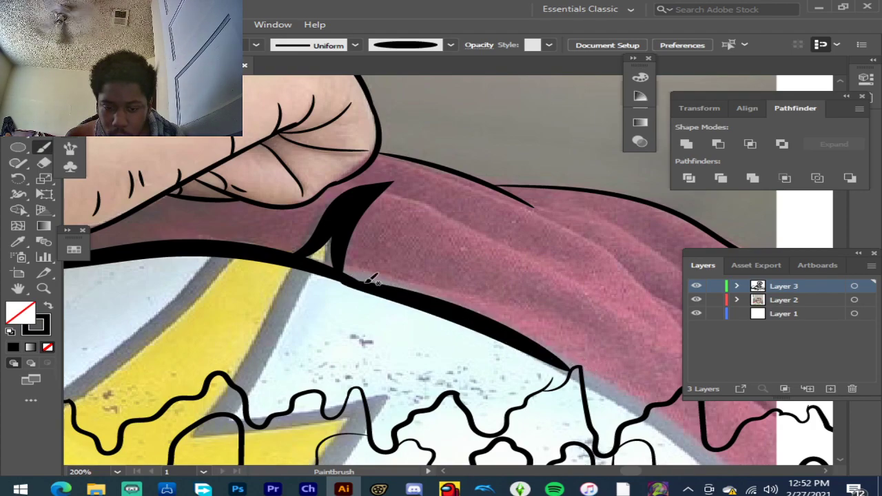
drag(342, 274, 438, 314)
Step: Continue the thick stripe between the next two drip lines with a short stroke, undoing and repainting the first attempt
scroll(390, 307, down, 3)
scroll(400, 283, up, 3)
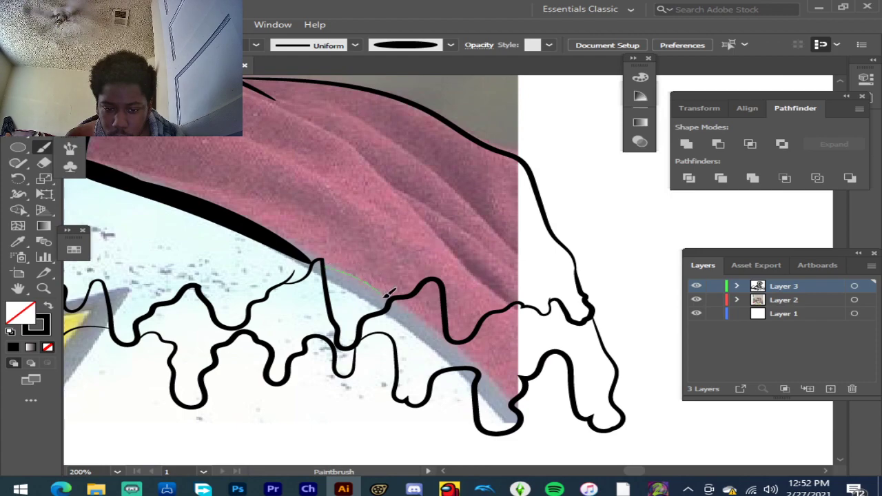
drag(390, 301, 396, 302)
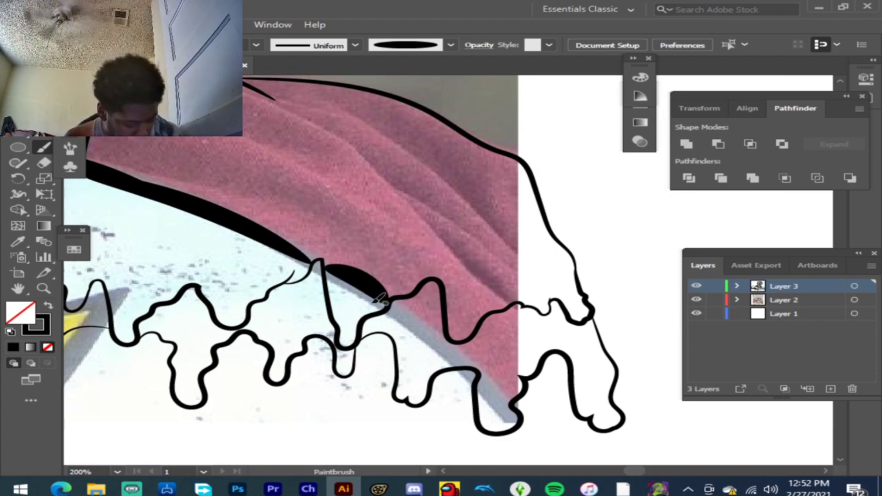
key(ctrl+z)
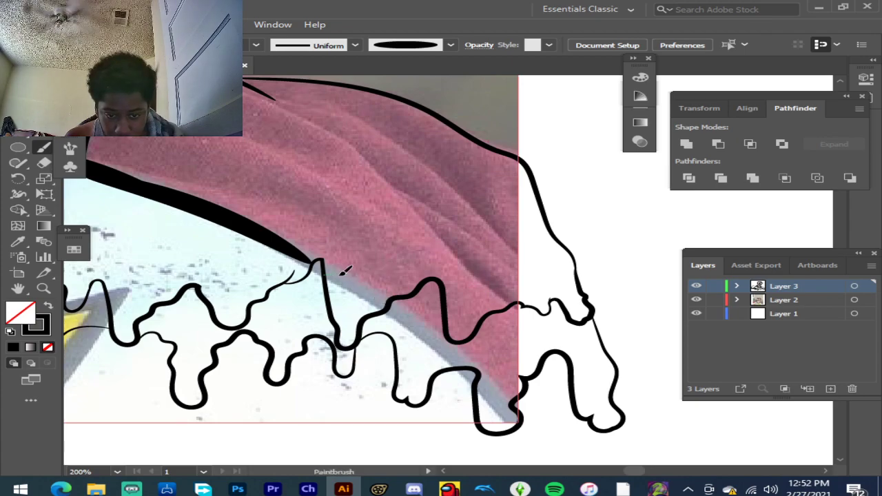
drag(389, 301, 401, 305)
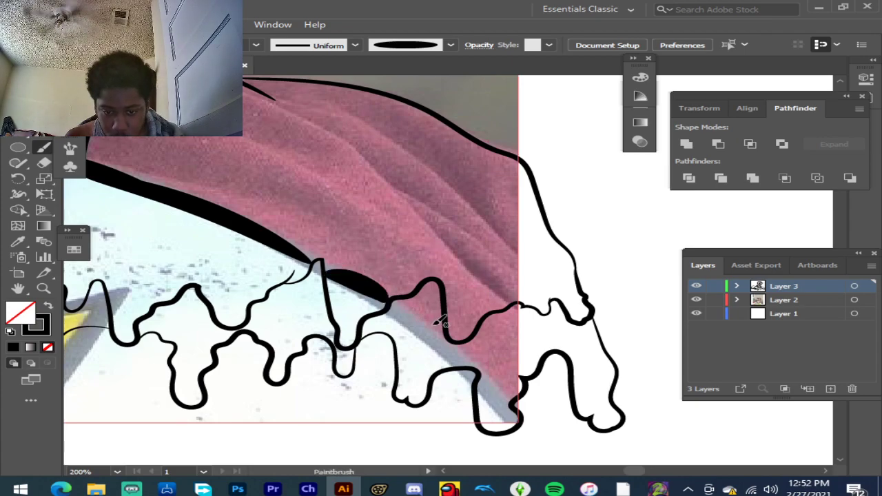
Step: Paint the curved grey shape around the small yellow patch below the watch band with thick tapered strokes, continuing it into the adjacent drip
scroll(445, 319, down, 3)
scroll(451, 315, up, 3)
scroll(196, 280, down, 3)
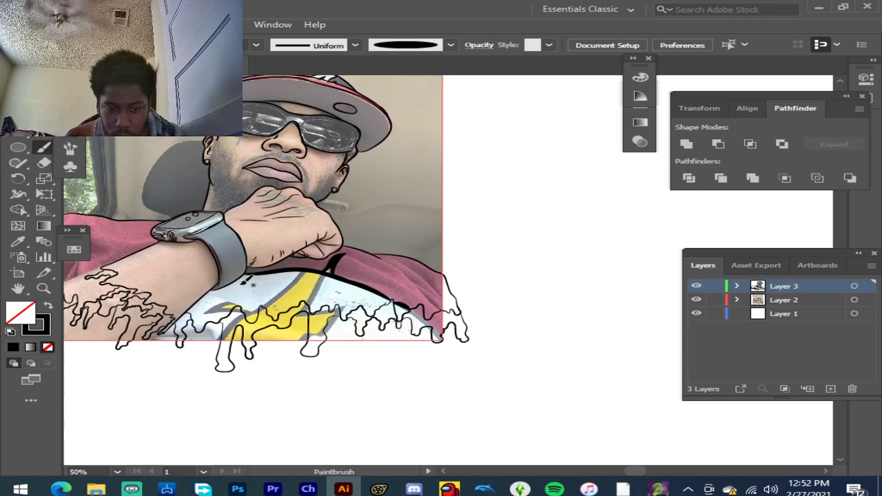
scroll(195, 279, up, 1)
scroll(195, 279, up, 6)
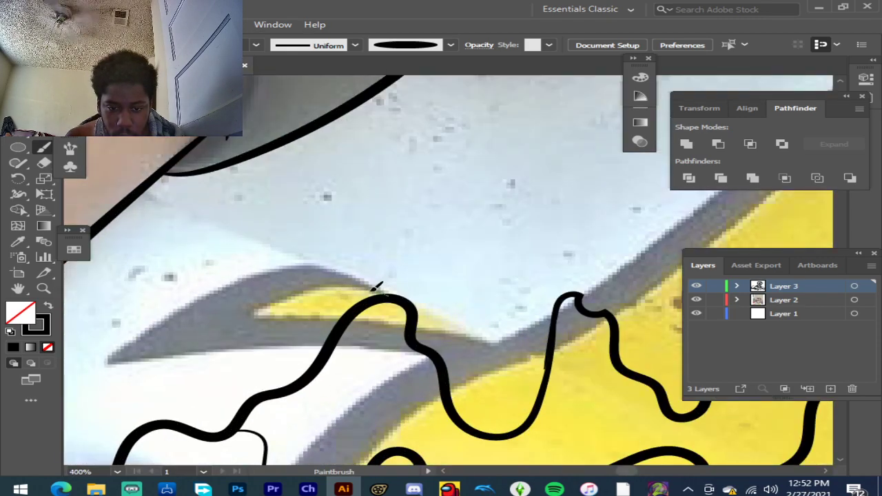
drag(280, 275, 199, 315)
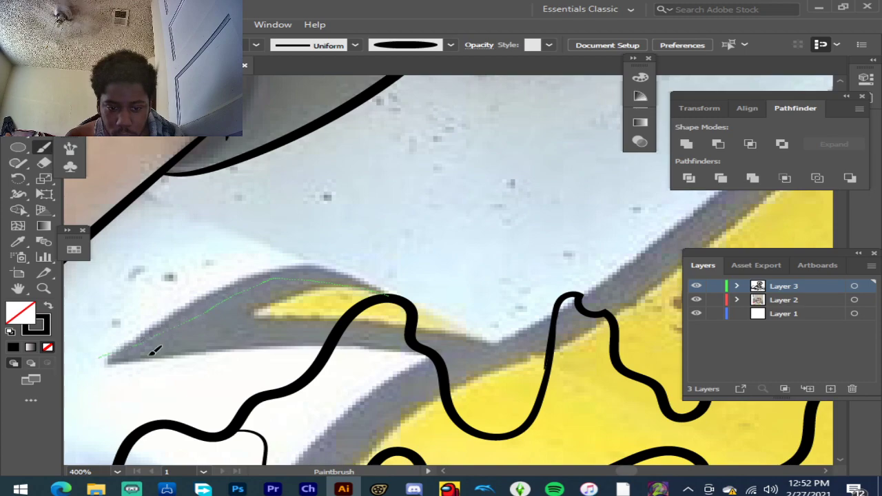
drag(336, 340, 364, 339)
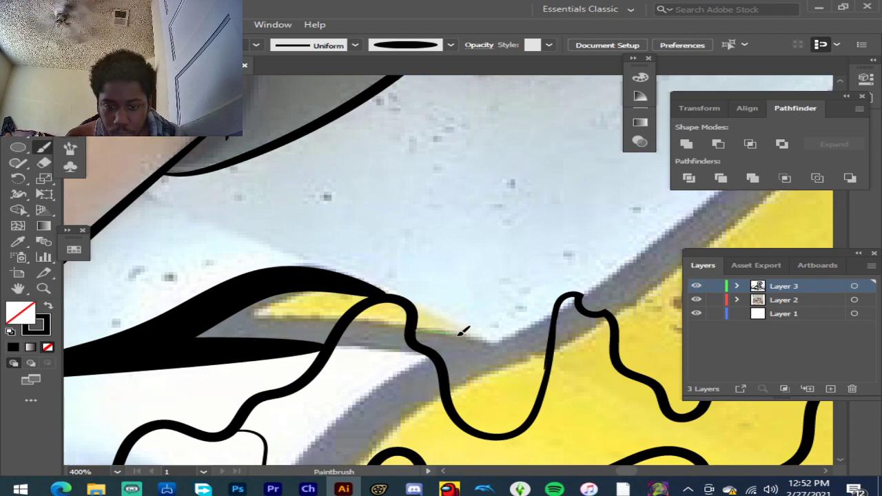
drag(560, 310, 558, 313)
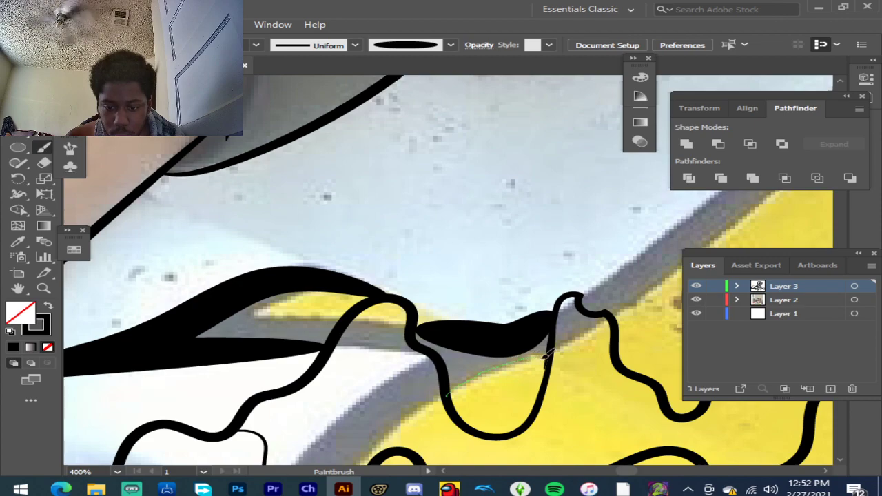
mouse_move(550, 356)
mouse_down()
mouse_move(532, 355)
mouse_move(557, 351)
mouse_up()
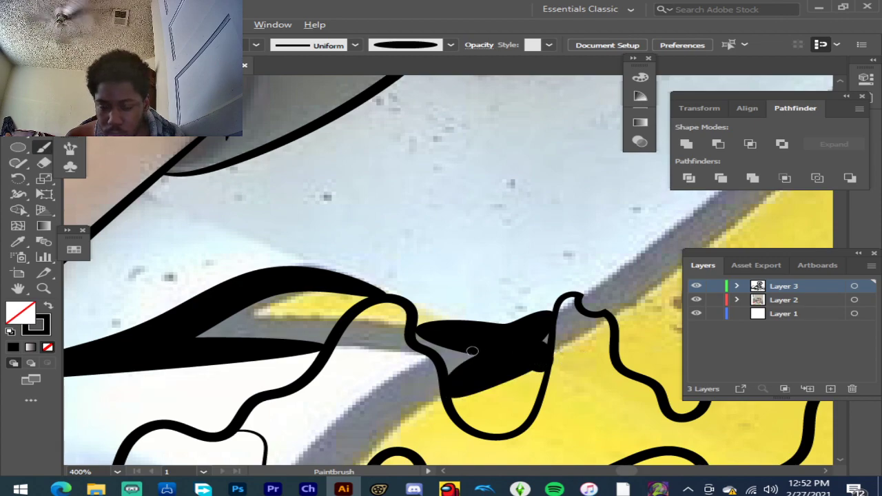
Step: Paint the grey edge on the watch side of the yellow stripe with thick strokes, from the collar stripe down to the drip line
scroll(468, 348, down, 3)
scroll(571, 318, up, 2)
scroll(572, 317, up, 2)
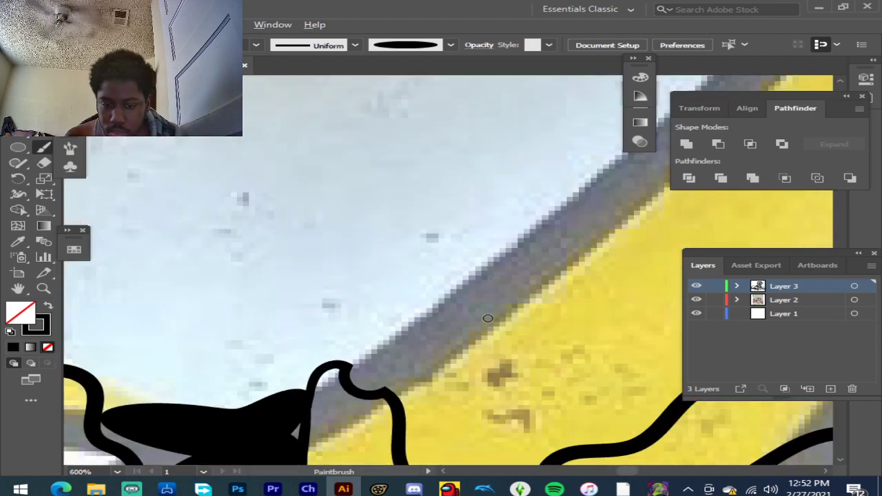
scroll(490, 319, down, 5)
scroll(577, 268, up, 2)
drag(564, 246, 507, 312)
drag(455, 352, 407, 390)
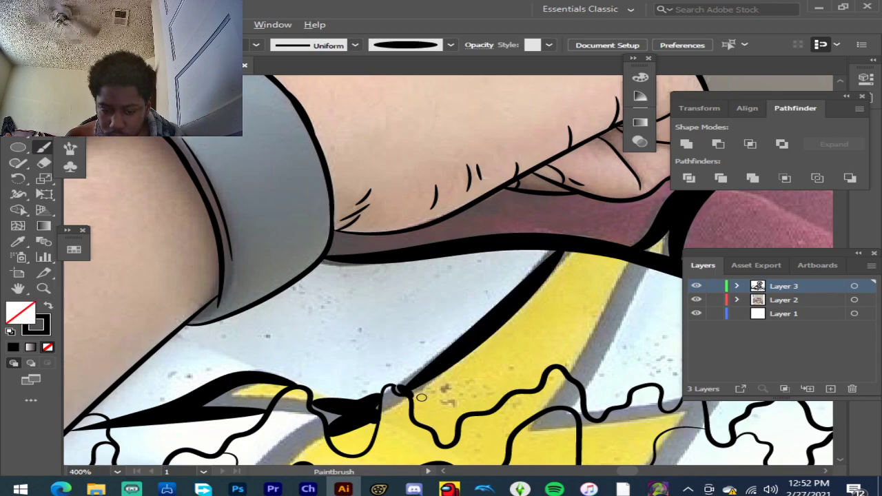
Step: Undo the short stroke at the drip peak and repaint a thick one extending the yellow stripe's edge to it
scroll(422, 398, up, 2)
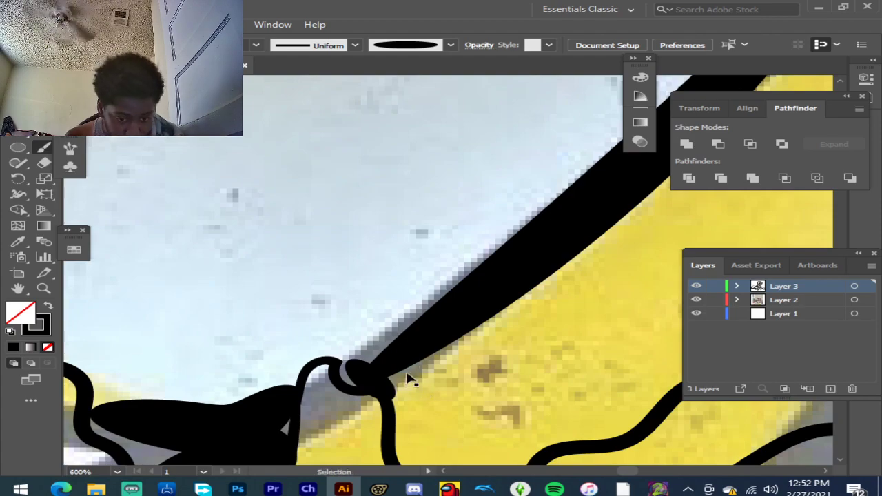
key(ctrl+z)
mouse_move(440, 331)
mouse_down()
mouse_move(418, 354)
mouse_move(359, 382)
mouse_move(340, 381)
mouse_move(338, 368)
mouse_move(490, 286)
mouse_up()
key(ctrl+minus)
key(ctrl+minus)
key(ctrl+minus)
key(ctrl+minus)
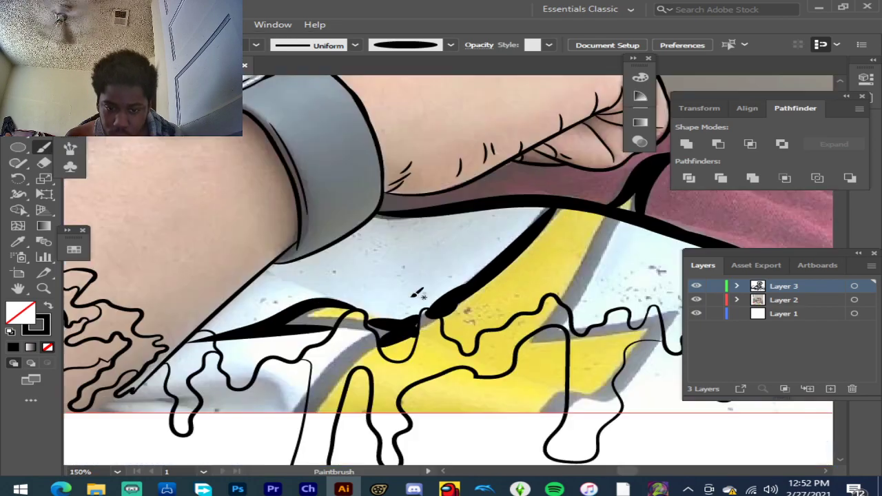
Step: Paint the grey edge on the other side of the yellow stripe with a thick stroke down to the drip line
scroll(624, 276, up, 2)
drag(602, 166, 590, 200)
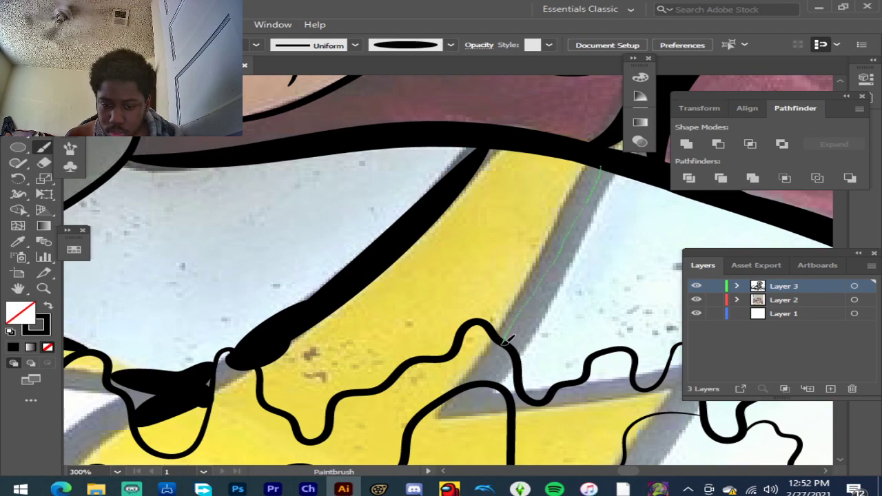
drag(506, 340, 506, 340)
scroll(590, 193, down, 2)
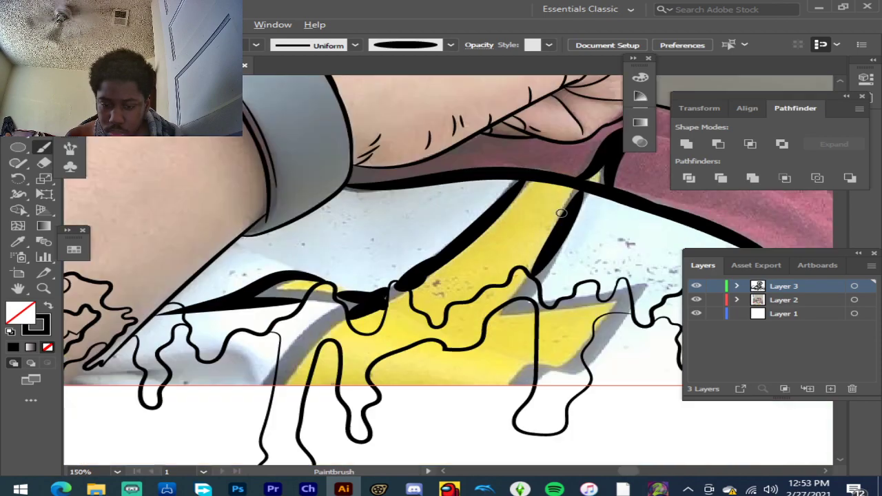
scroll(548, 293, up, 2)
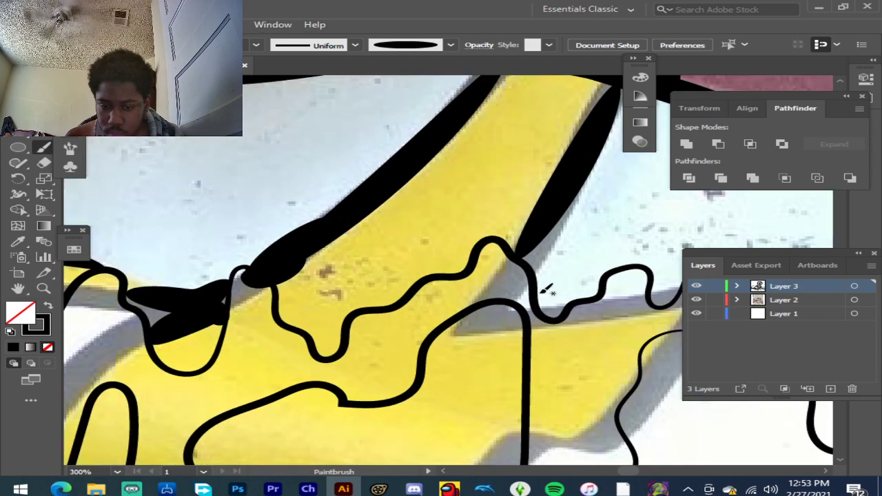
Step: Hide the photo layer to check the shirt line art on its own, and show the photo again
scroll(545, 292, down, 4)
key(ctrl+shift+a)
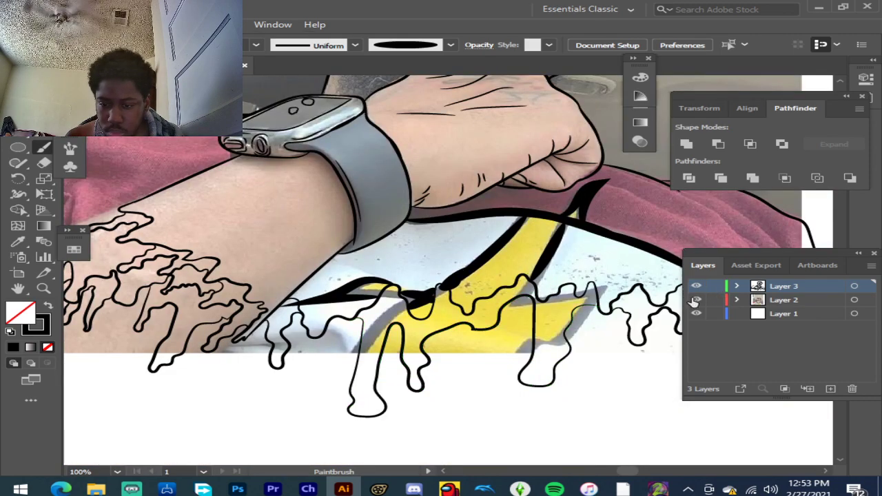
click(696, 299)
scroll(600, 290, down, 1)
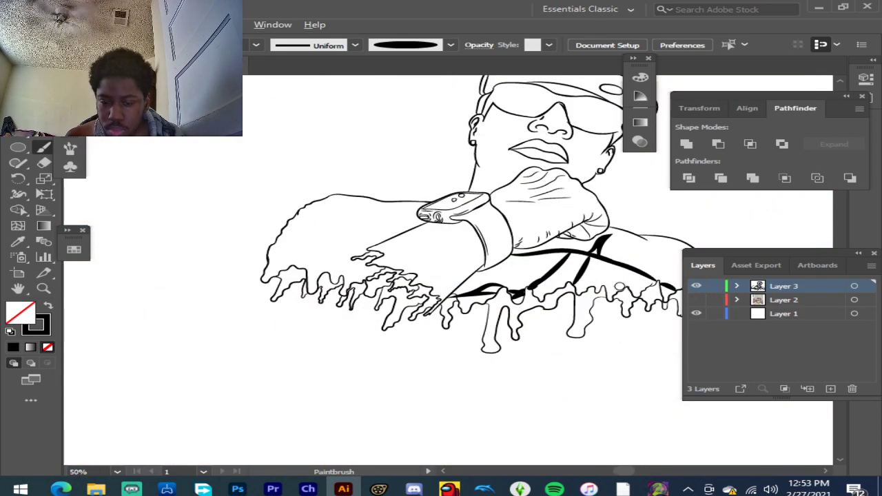
scroll(619, 286, up, 1)
click(696, 301)
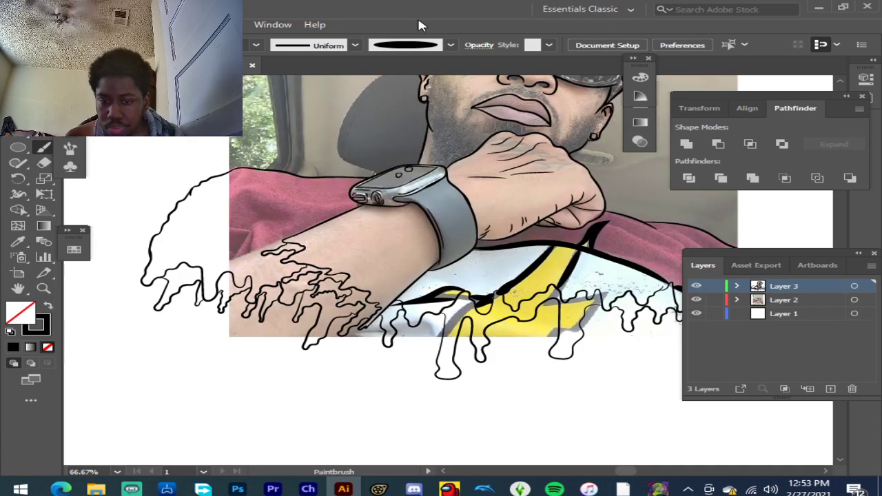
Step: Choose a thinner tapered brush and trace the angular and curved sleeve folds above the forearm, near the photo's cut-off edge
click(450, 45)
click(421, 89)
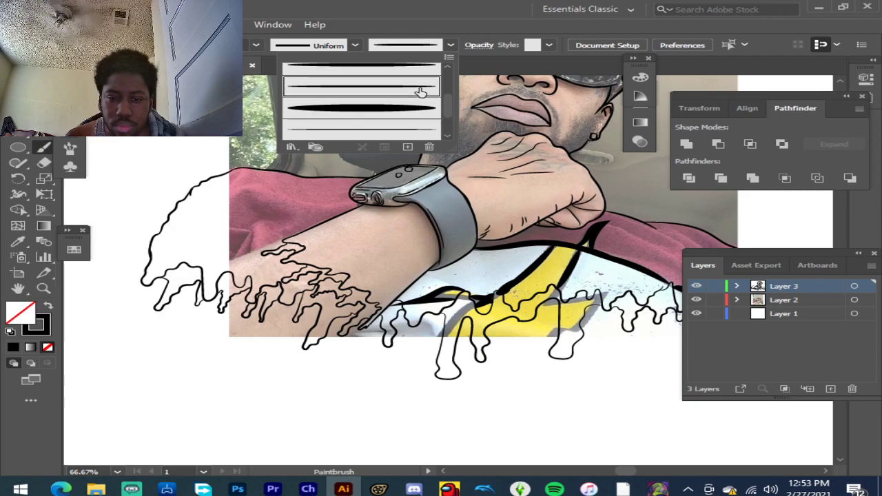
click(583, 217)
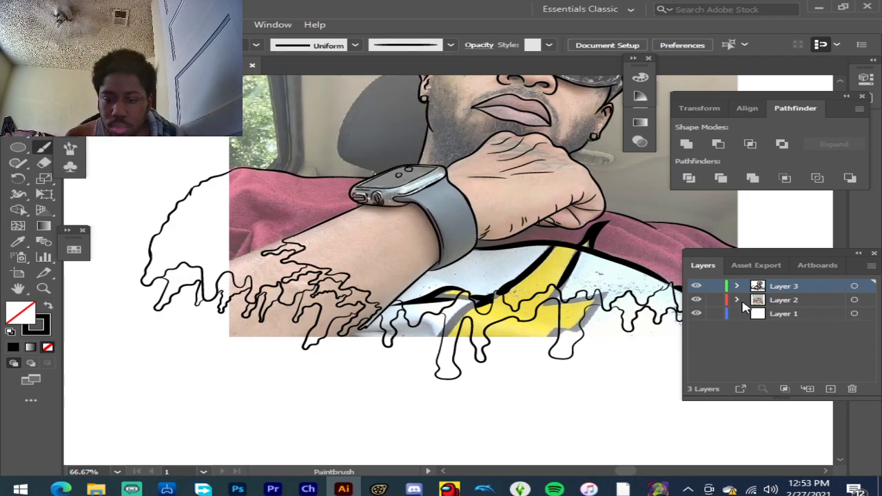
click(697, 300)
click(696, 300)
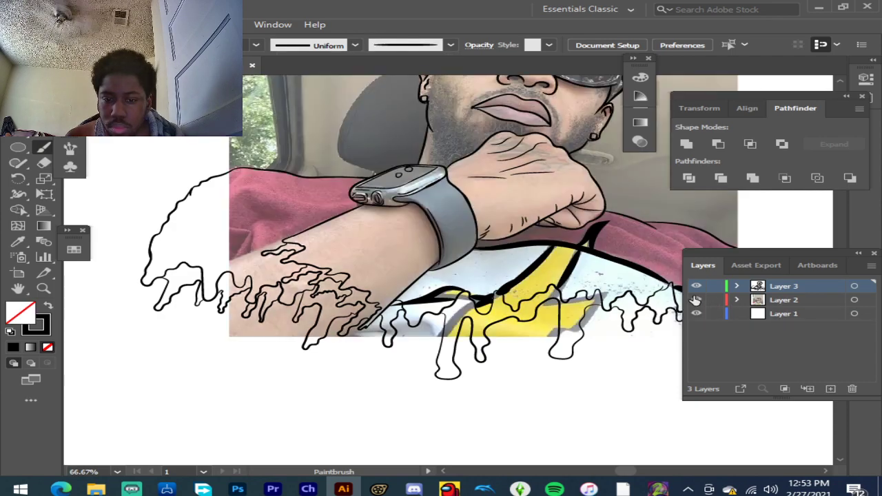
scroll(205, 227, up, 3)
mouse_move(335, 247)
mouse_down()
mouse_move(417, 257)
mouse_move(407, 328)
mouse_up()
drag(353, 262, 398, 258)
drag(391, 297, 355, 357)
drag(434, 238, 456, 225)
drag(458, 180, 458, 186)
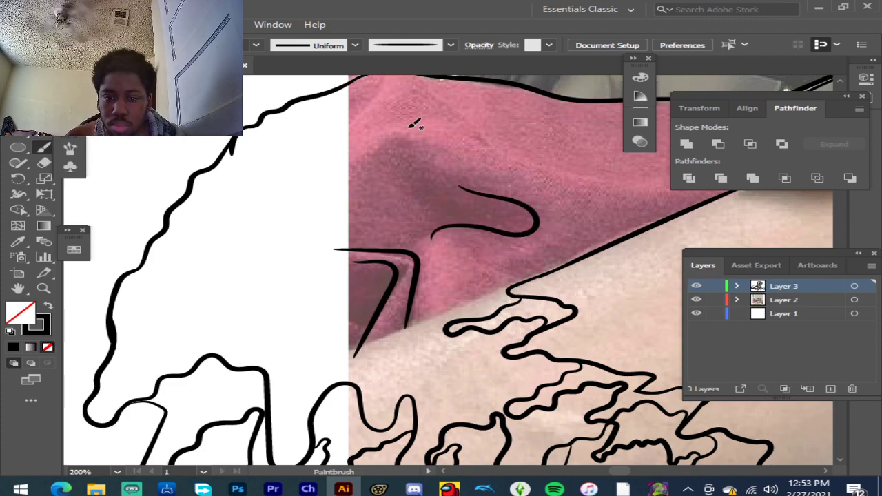
Step: Trace the long sleeve fold towards the watch, the short crease along the forearm and the small folds below the shoulder outline
drag(693, 177, 693, 178)
mouse_move(535, 234)
mouse_down()
mouse_move(565, 249)
mouse_move(620, 238)
mouse_up()
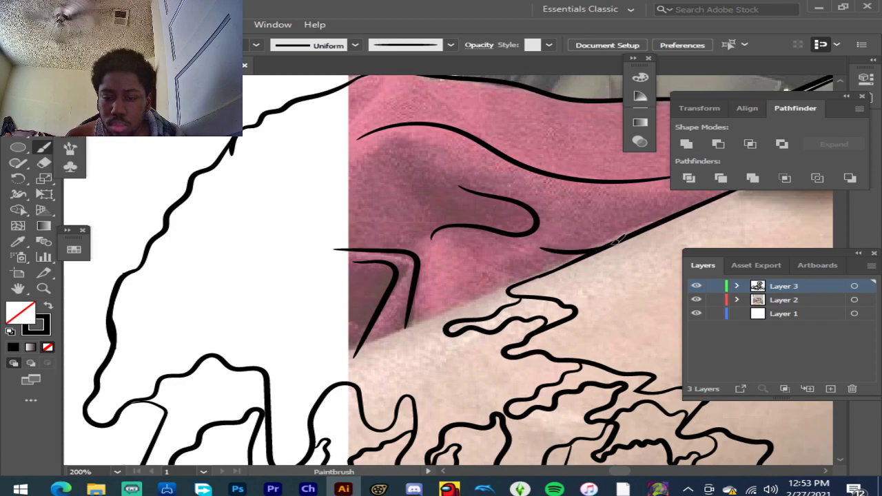
scroll(503, 229, down, 2)
scroll(634, 157, up, 2)
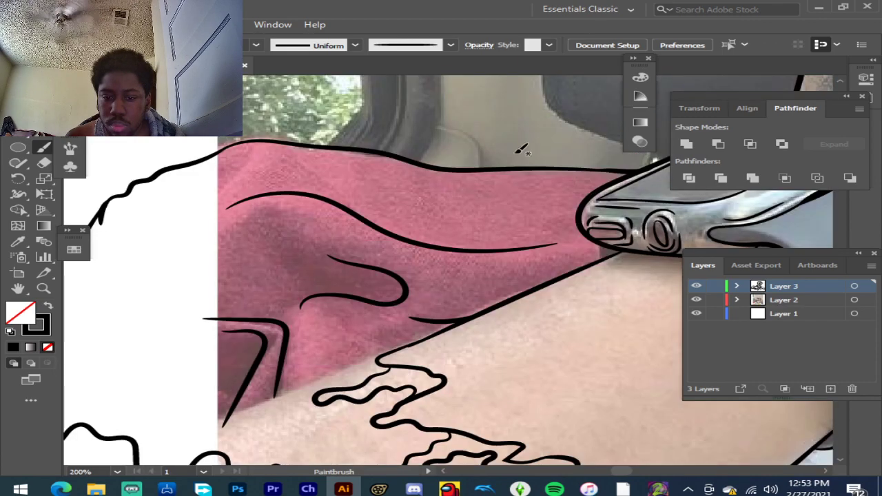
mouse_move(172, 206)
mouse_down()
mouse_move(215, 203)
mouse_move(252, 166)
mouse_up()
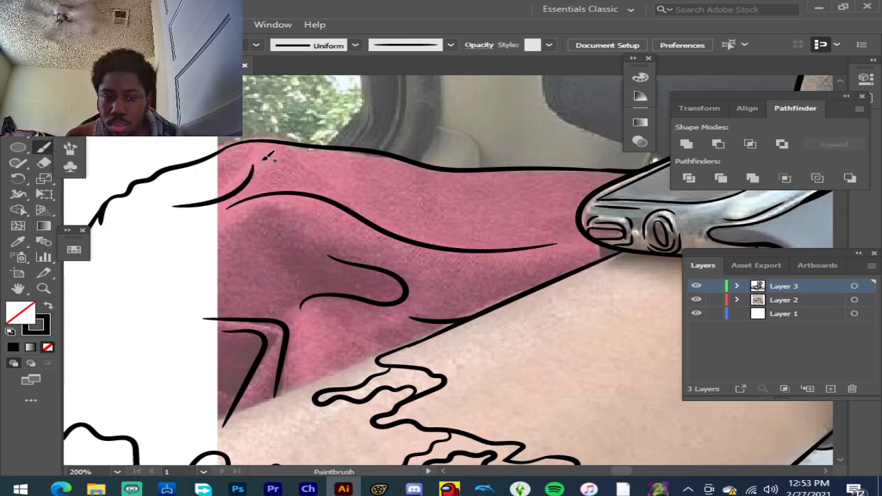
drag(342, 188, 353, 196)
mouse_move(435, 175)
mouse_down()
mouse_move(508, 205)
mouse_move(525, 232)
mouse_move(551, 211)
mouse_up()
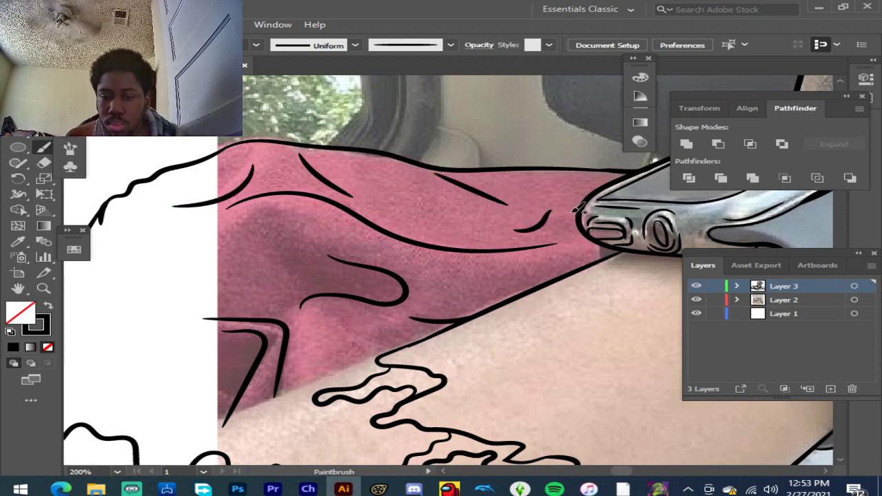
Step: Trace the two lower fold lines on the pink sleeve beside the fist, above the thick stripe
scroll(297, 220, down, 5)
scroll(518, 247, up, 3)
scroll(524, 244, up, 1)
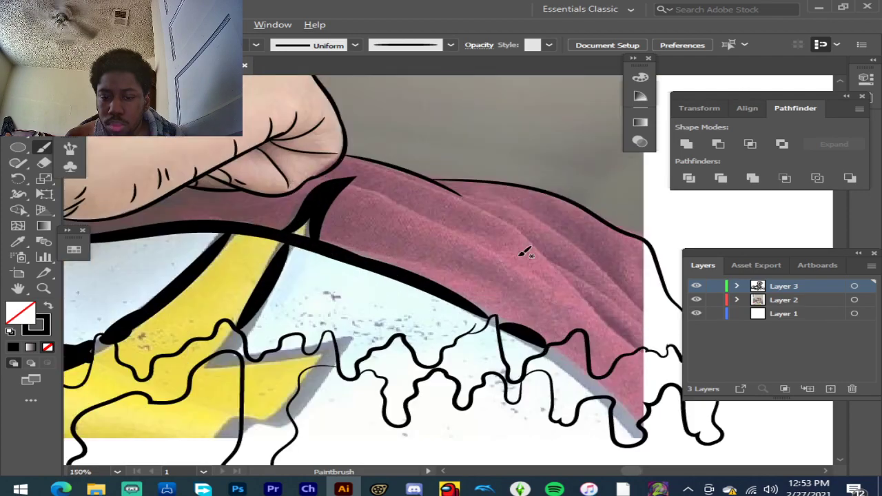
drag(507, 285, 509, 286)
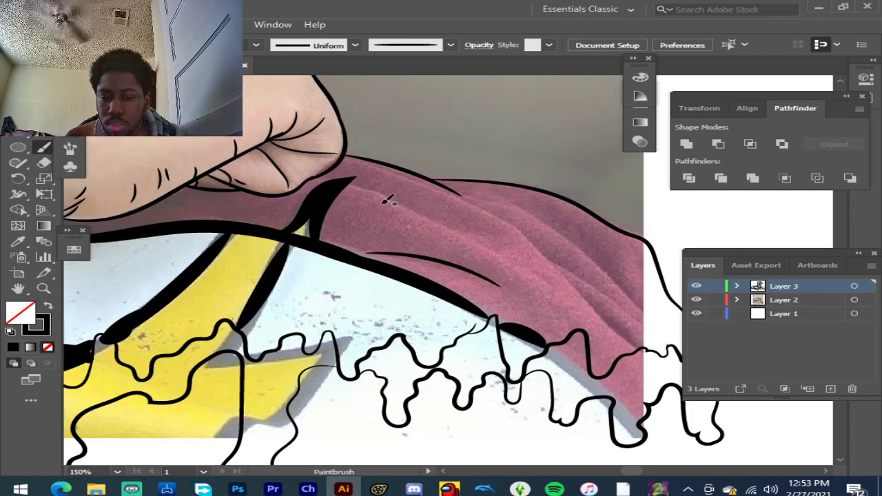
mouse_move(356, 183)
mouse_down()
mouse_move(382, 192)
mouse_move(460, 233)
mouse_up()
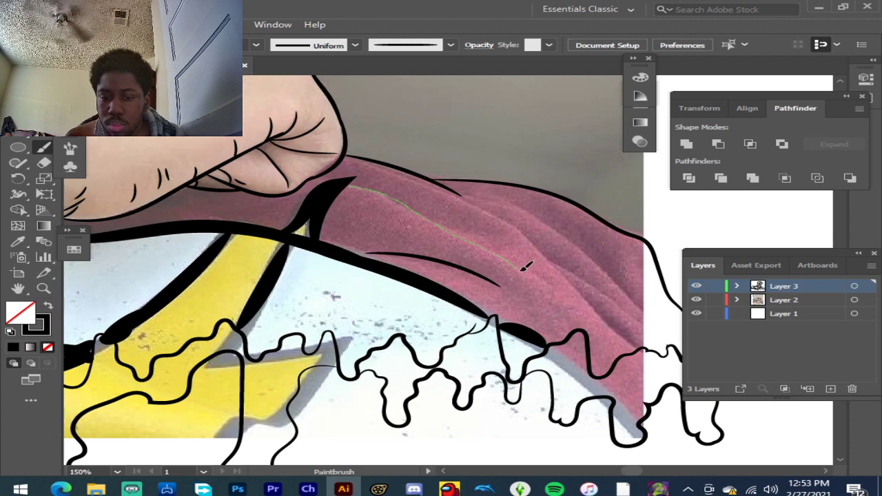
drag(562, 302, 562, 301)
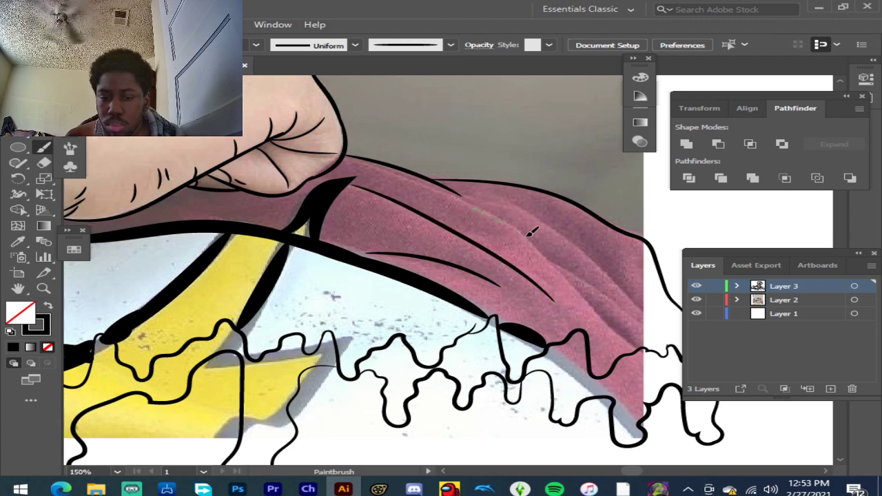
Step: Trace the remaining fold lines on the same sleeve, from the shoulder outline down towards the drips
drag(635, 318, 635, 318)
drag(581, 269, 651, 326)
mouse_move(515, 207)
mouse_down()
mouse_move(556, 226)
mouse_move(629, 299)
mouse_move(696, 331)
mouse_up()
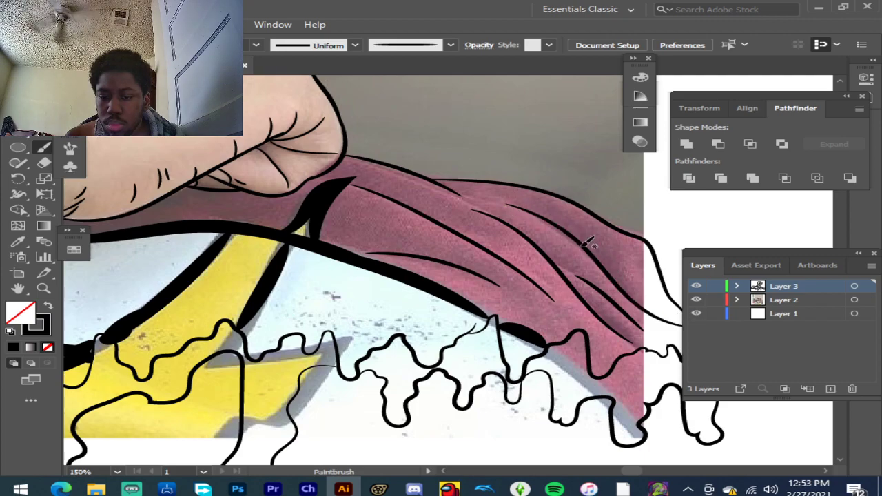
drag(507, 195, 557, 202)
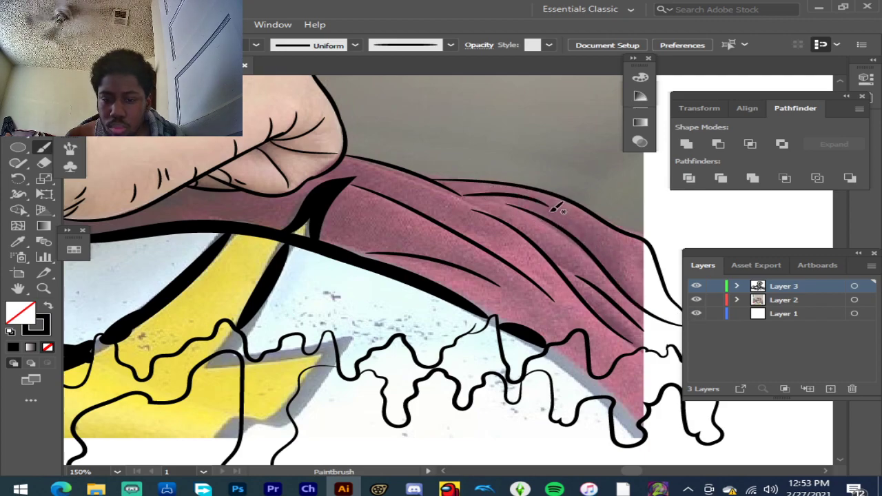
Step: Draw a thin fold line on the shirt strip beneath the fist, between the hand and the thick stripe
scroll(404, 227, down, 1)
scroll(341, 212, up, 3)
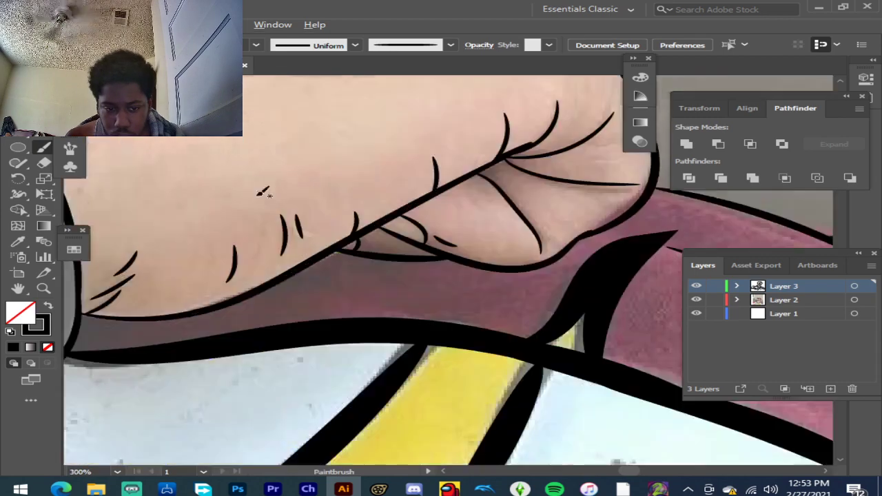
drag(257, 293, 404, 296)
scroll(400, 297, down, 5)
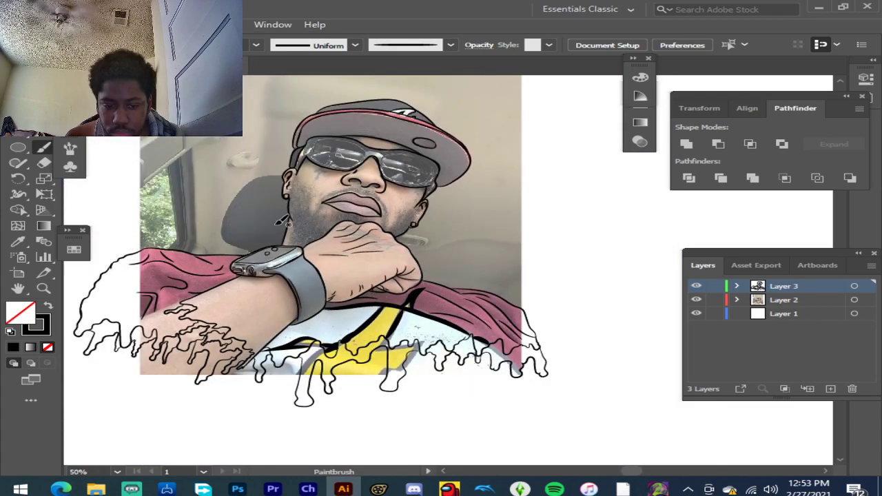
Step: Toggle the photo layer off and on to compare the whole line-art portrait with the photo
click(695, 302)
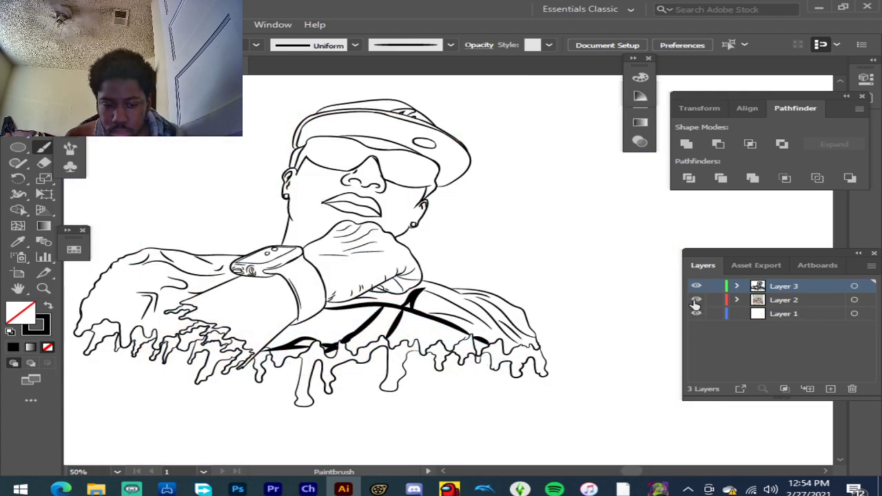
click(696, 301)
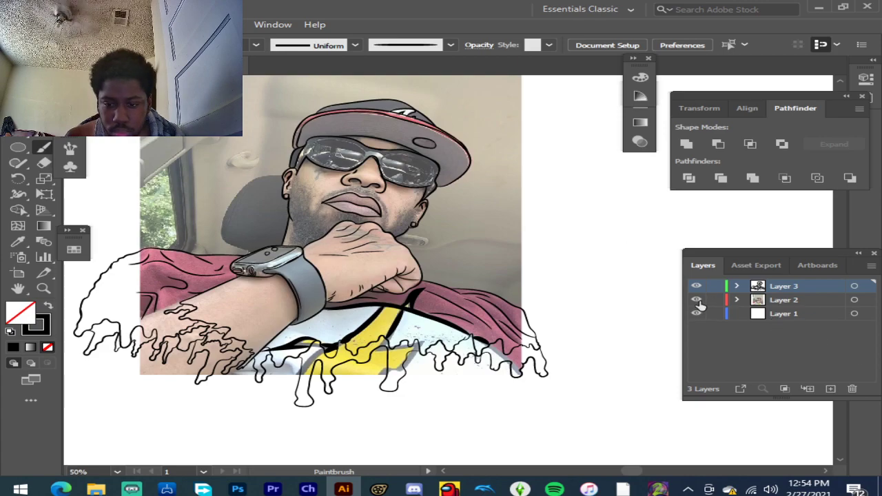
click(697, 301)
click(696, 301)
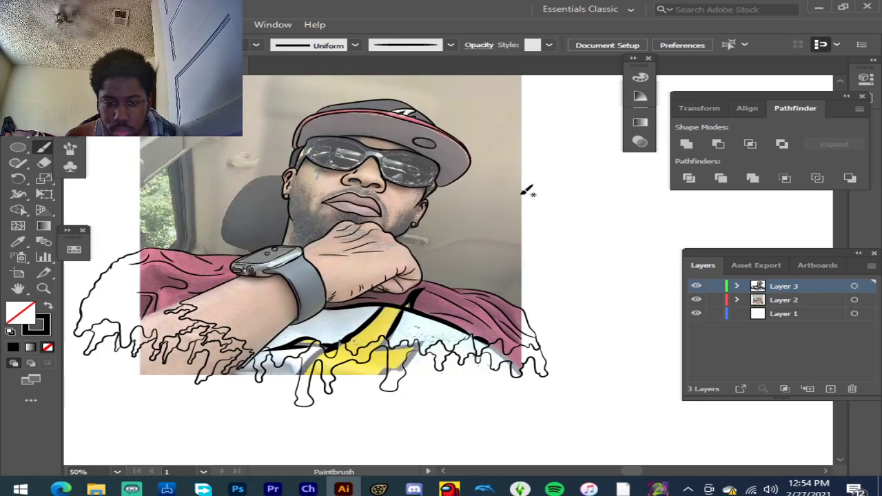
Step: Trace the inner rim of the sunglasses lens left of the nose with the Paintbrush
scroll(355, 153, up, 3)
scroll(276, 197, up, 1)
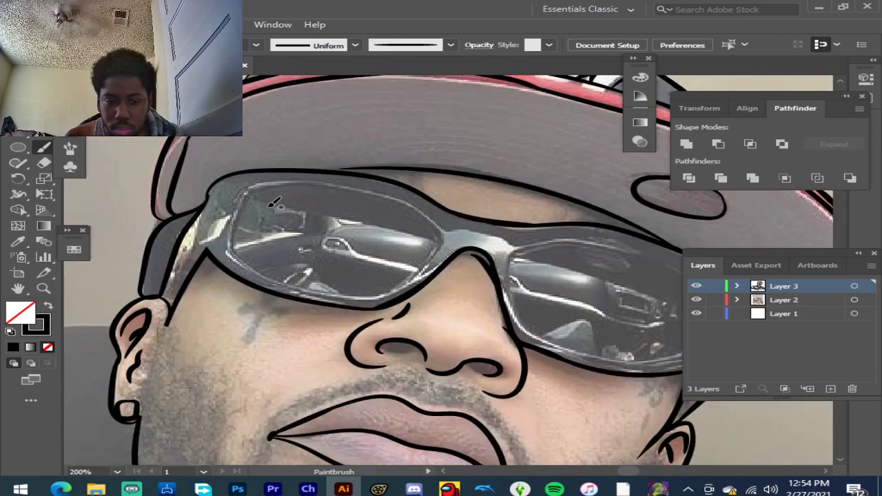
scroll(248, 197, up, 1)
drag(224, 297, 265, 177)
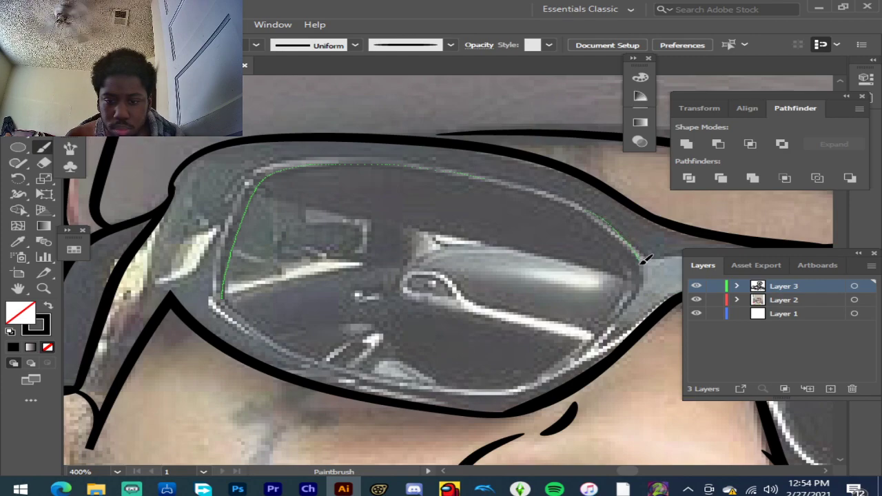
drag(642, 278, 618, 327)
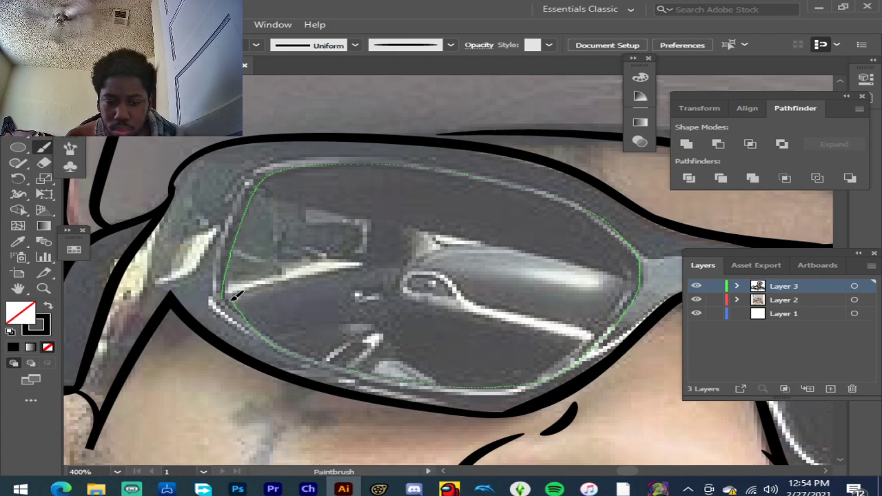
drag(232, 293, 224, 301)
Step: Close the gap at the outer corner of the left lens rim and thicken the lines on both sides of it
scroll(206, 303, up, 3)
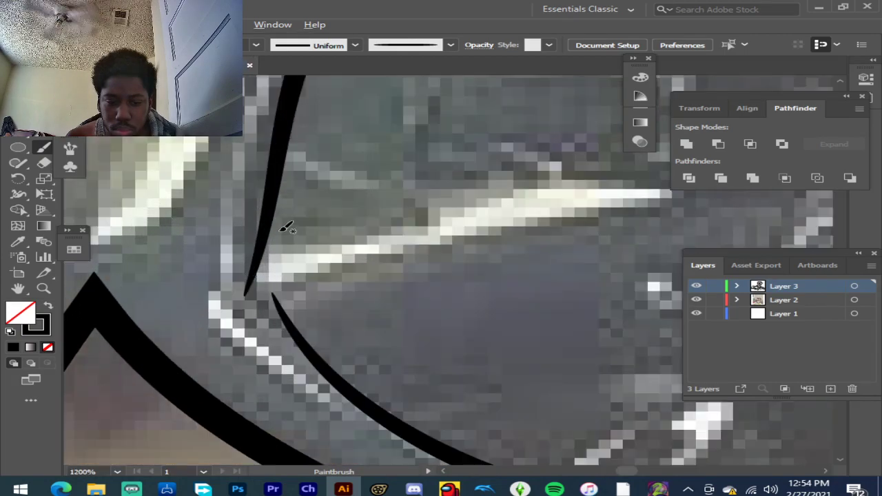
mouse_move(275, 223)
mouse_down()
mouse_move(261, 254)
mouse_move(279, 317)
mouse_move(369, 386)
mouse_up()
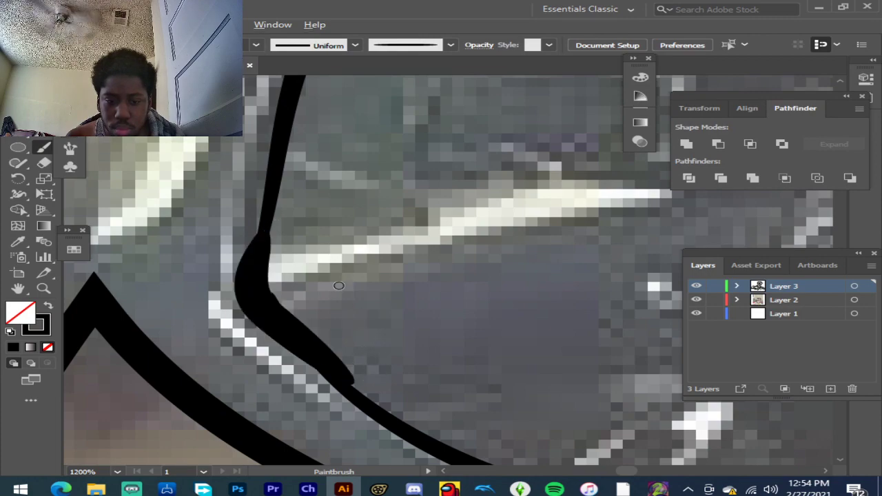
scroll(338, 285, down, 3)
scroll(357, 288, up, 3)
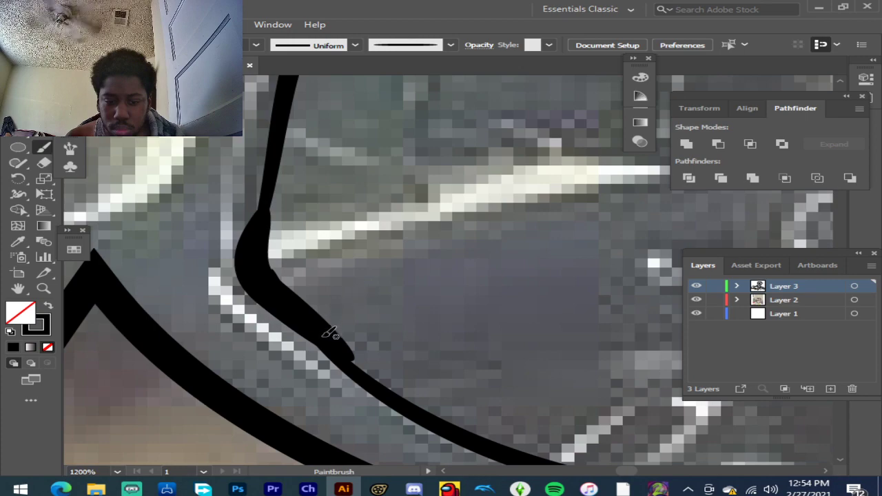
mouse_move(309, 314)
mouse_down()
mouse_move(339, 355)
mouse_move(422, 410)
mouse_move(576, 468)
mouse_up()
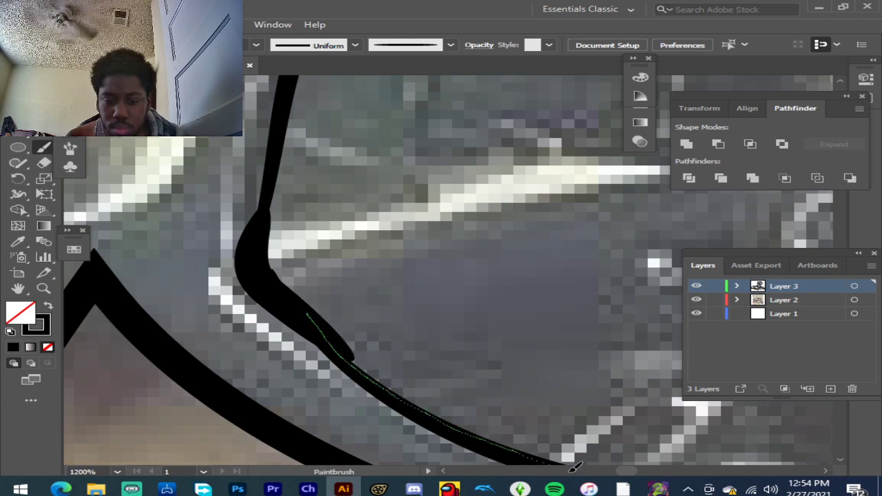
mouse_move(292, 98)
mouse_down()
mouse_move(260, 178)
mouse_move(253, 242)
mouse_move(258, 274)
mouse_move(303, 286)
mouse_up()
scroll(294, 251, down, 8)
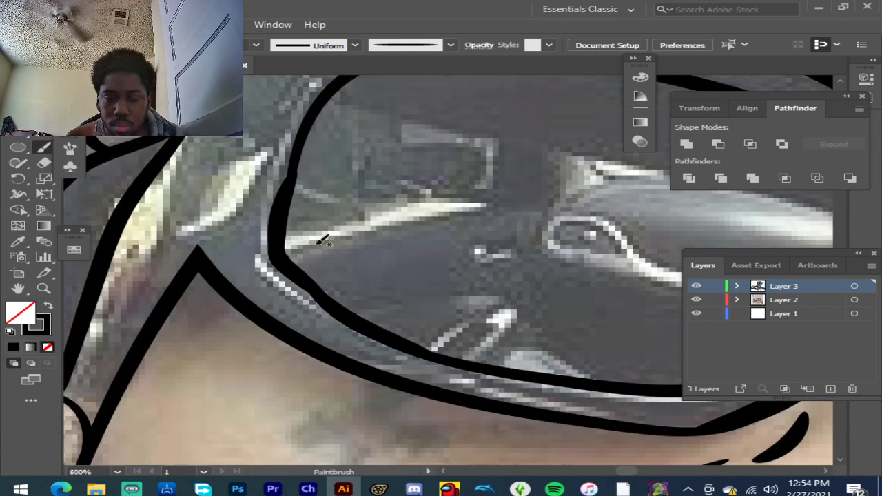
Step: Draw the outer edge of the sunglasses frame beside the left lens, from the top outline down to the lower corner
scroll(607, 203, up, 2)
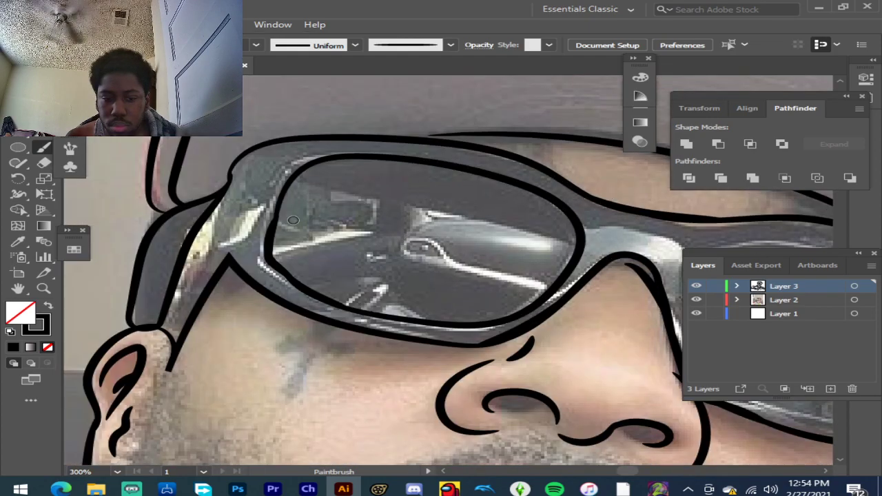
scroll(223, 171, up, 2)
mouse_move(277, 129)
mouse_down()
mouse_move(243, 193)
mouse_move(235, 243)
mouse_move(233, 307)
mouse_move(241, 338)
mouse_move(260, 348)
mouse_up()
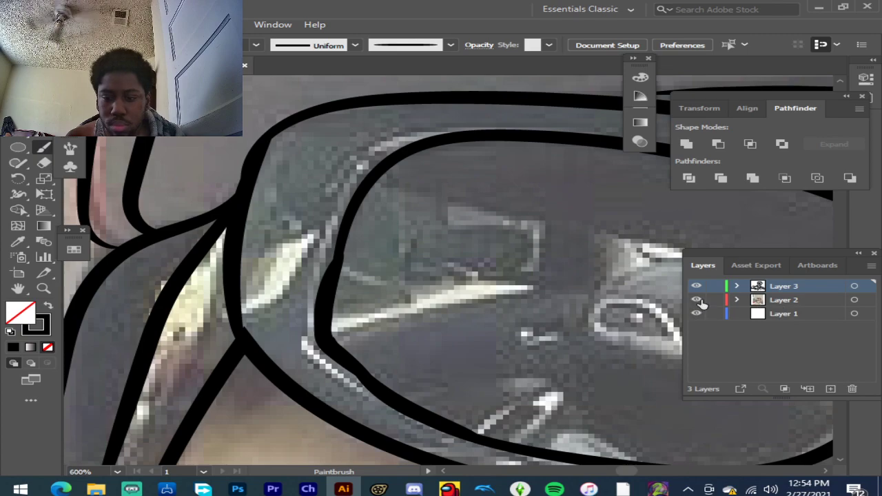
Step: Hide the photo layer and thicken the outer side of the left lens rim and the frame edge beside it
click(697, 300)
scroll(477, 279, down, 3)
scroll(425, 273, up, 4)
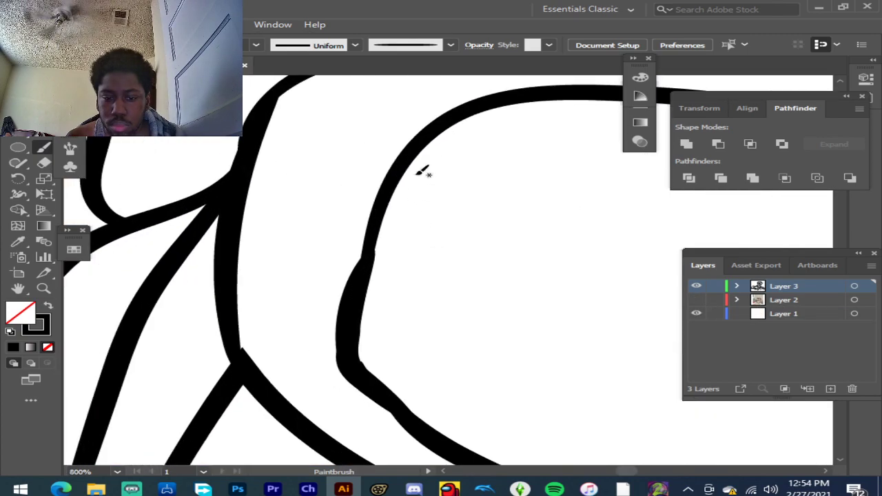
mouse_move(437, 123)
mouse_down()
mouse_move(373, 219)
mouse_move(354, 309)
mouse_up()
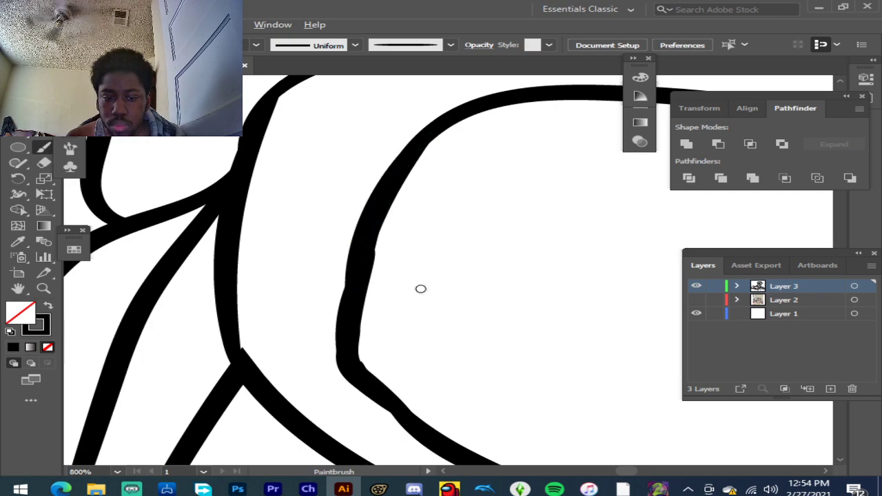
mouse_move(228, 243)
mouse_down()
mouse_move(228, 322)
mouse_move(267, 381)
mouse_up()
scroll(343, 304, down, 2)
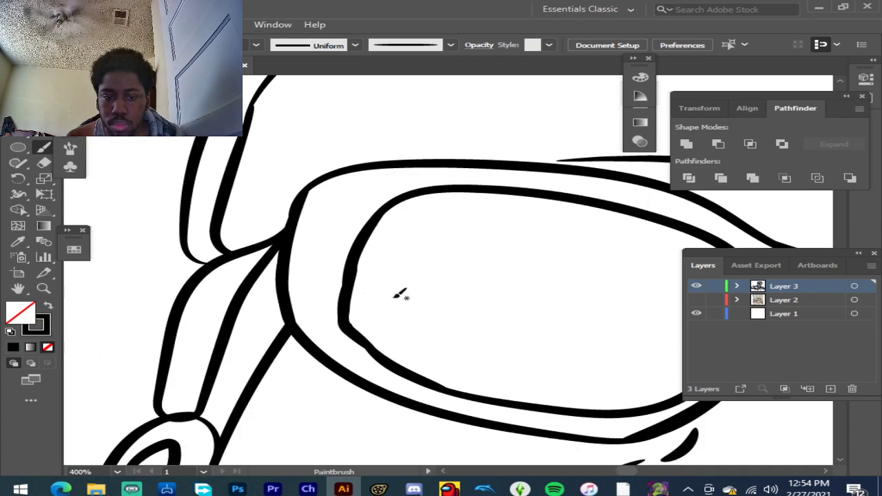
Step: Smooth the lower frame edge under the left lens where it bends up towards the nose bridge
click(697, 300)
click(697, 301)
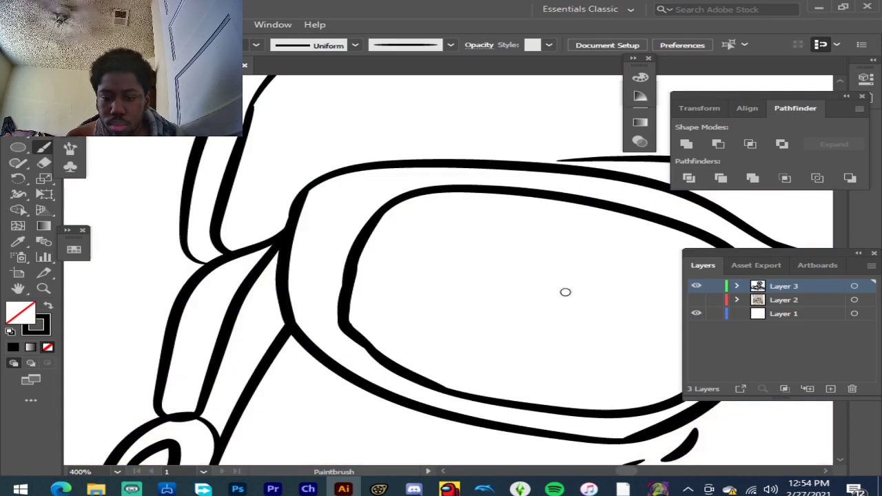
scroll(566, 292, down, 3)
scroll(564, 316, up, 3)
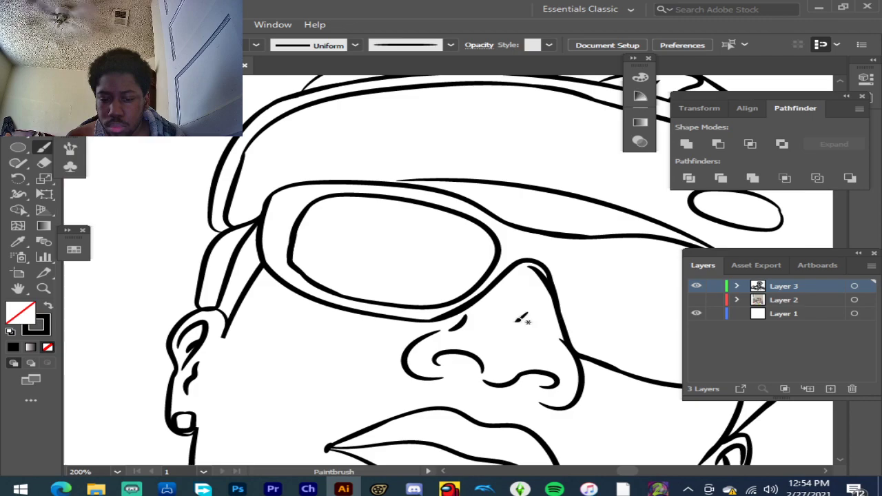
scroll(420, 309, up, 3)
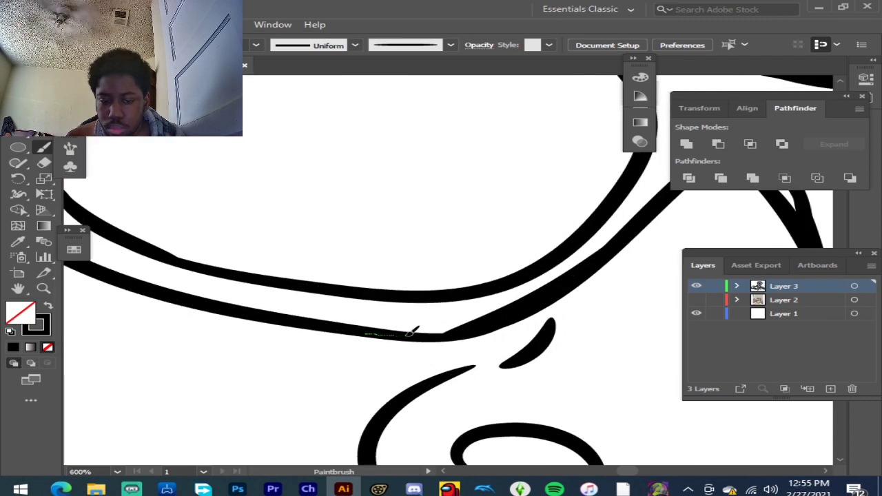
drag(451, 332, 506, 310)
scroll(508, 311, down, 3)
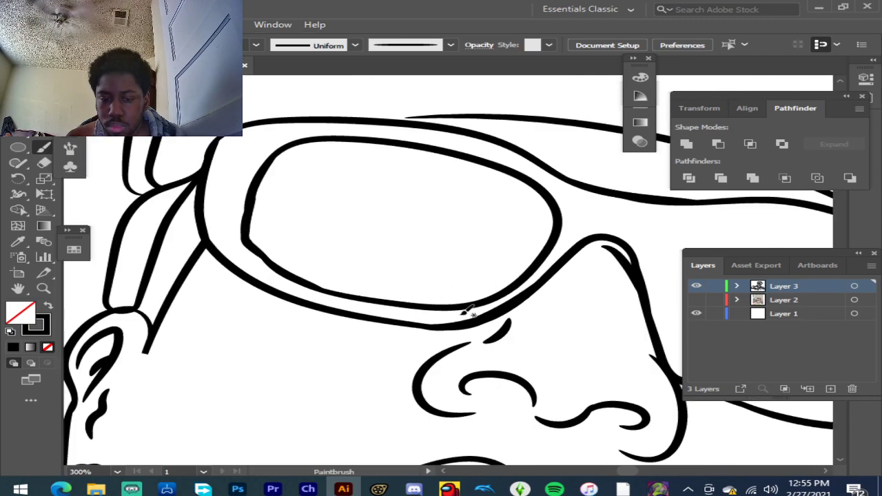
Step: Toggle the photo layer to compare it with the face line art, leaving the photo visible
click(696, 300)
click(696, 301)
scroll(598, 316, down, 3)
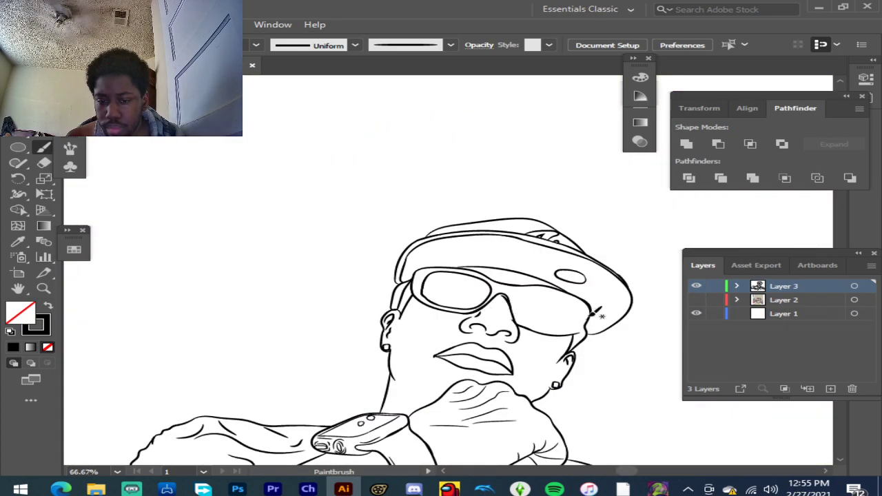
scroll(606, 315, up, 2)
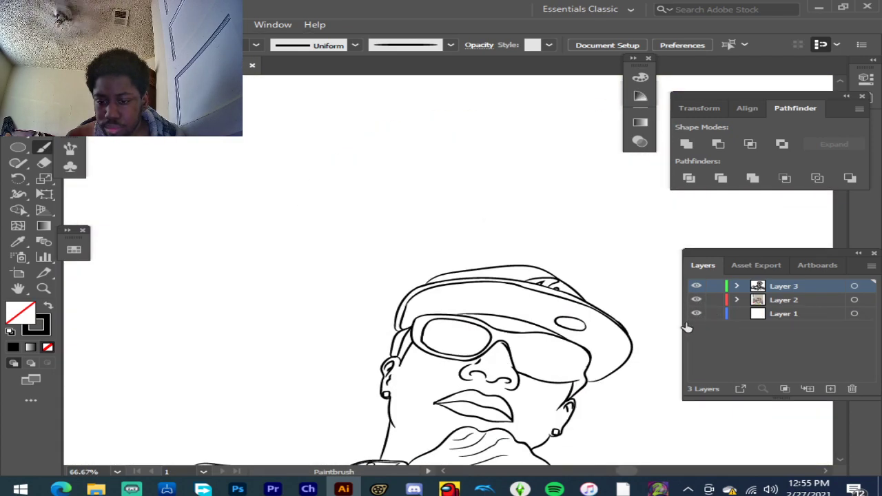
click(696, 301)
Step: Trace the right lens's inner rim from its upper edge down the nose side and along the bottom
scroll(551, 361, up, 5)
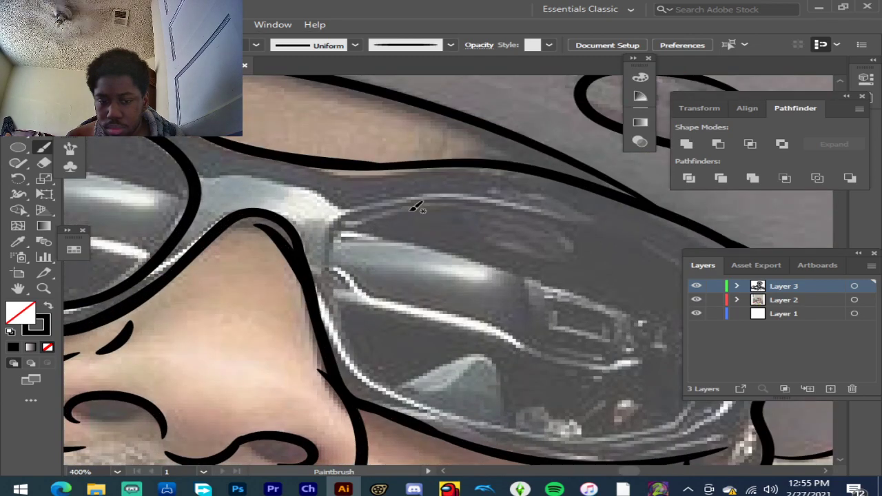
mouse_move(458, 200)
mouse_down()
mouse_move(353, 218)
mouse_move(335, 277)
mouse_move(336, 325)
mouse_up()
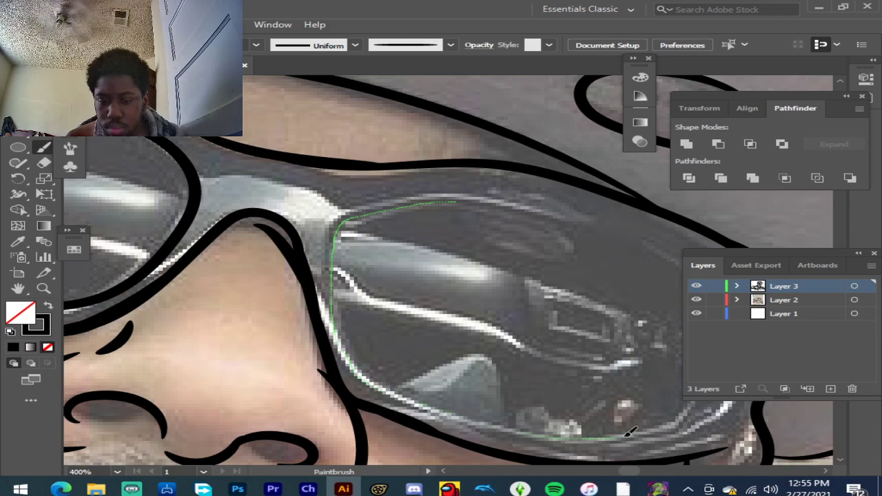
drag(683, 423, 686, 419)
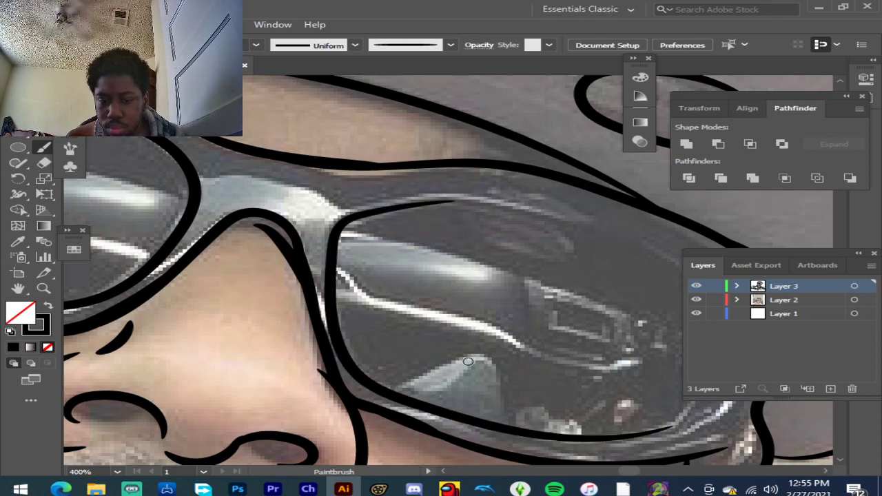
Step: Continue the right lens rim along its upper edge to the outer side and thicken the join near the top
scroll(428, 350, down, 2)
scroll(547, 291, up, 1)
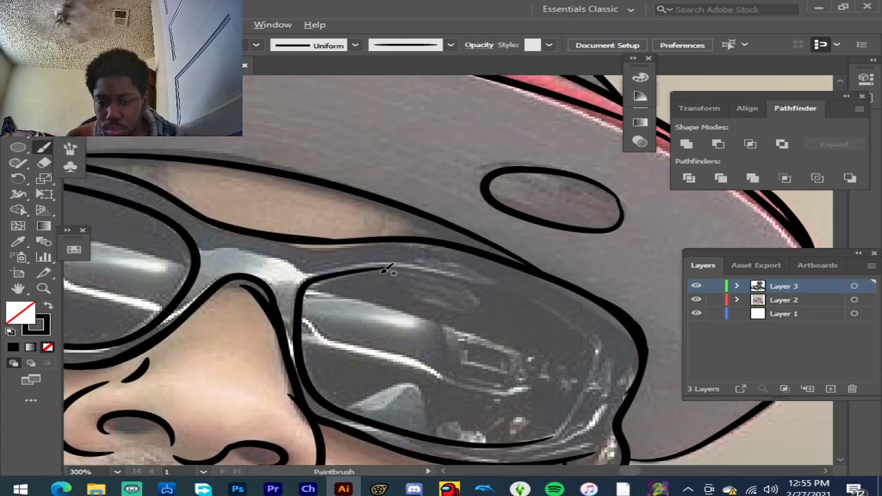
mouse_move(359, 272)
mouse_down()
mouse_move(492, 281)
mouse_move(551, 310)
mouse_move(598, 356)
mouse_up()
scroll(387, 264, up, 3)
drag(330, 289, 501, 279)
drag(619, 298, 620, 299)
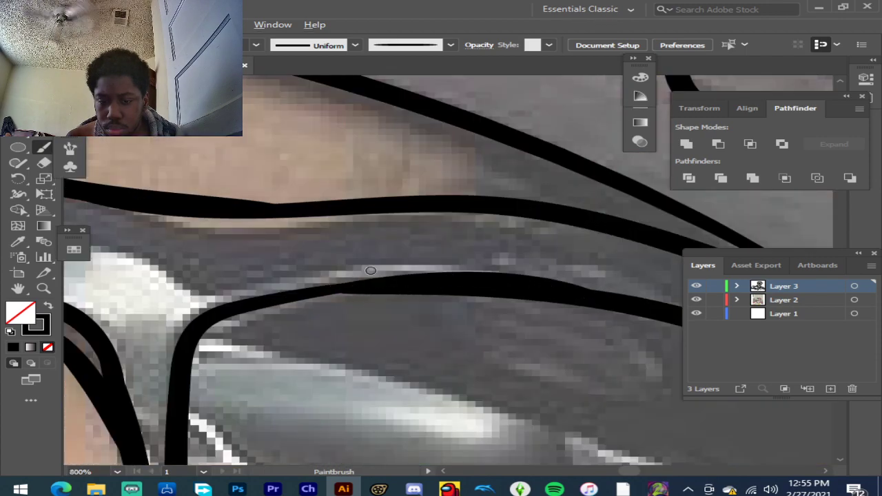
Step: Close the right lens rim by tracing its outer side down into the bottom line
scroll(552, 344, down, 4)
scroll(531, 338, up, 3)
scroll(527, 283, down, 2)
scroll(503, 206, down, 1)
mouse_move(461, 128)
mouse_down()
mouse_move(457, 189)
mouse_move(443, 229)
mouse_move(387, 326)
mouse_up()
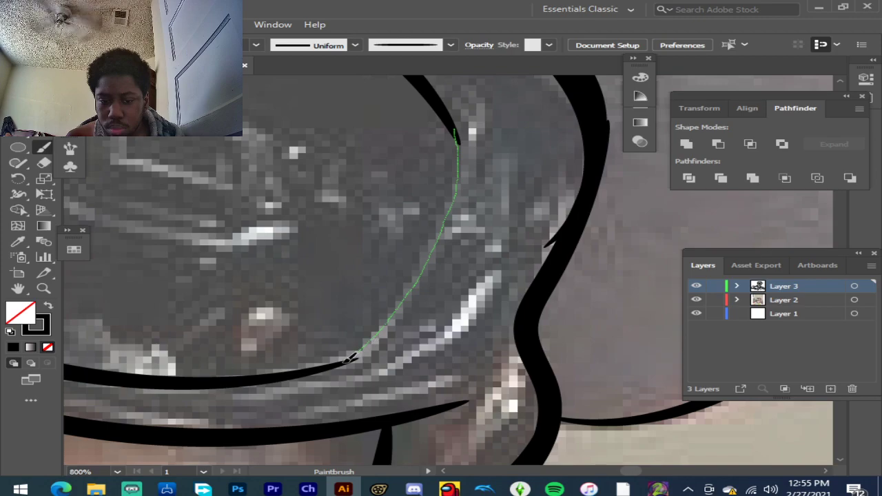
drag(321, 369, 238, 379)
drag(176, 380, 176, 380)
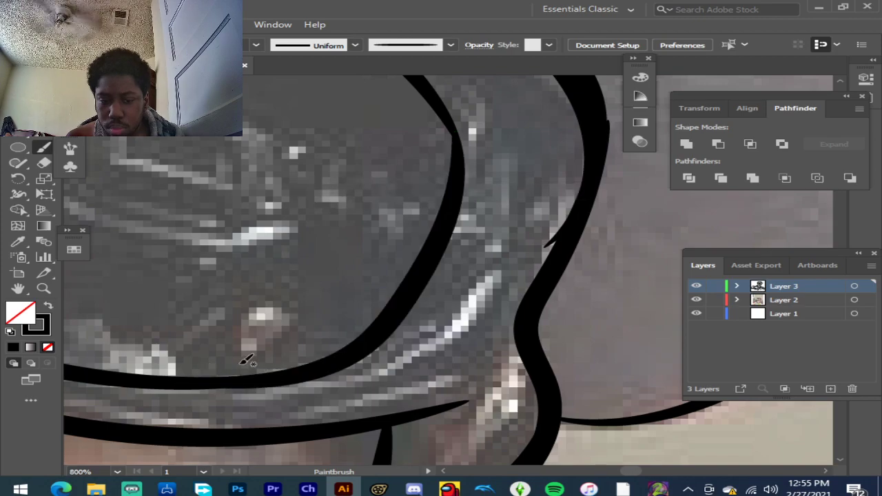
Step: Examine both lens rims up close and with the photo layer hidden, and show the photo layer again
scroll(372, 214, down, 2)
scroll(379, 200, down, 3)
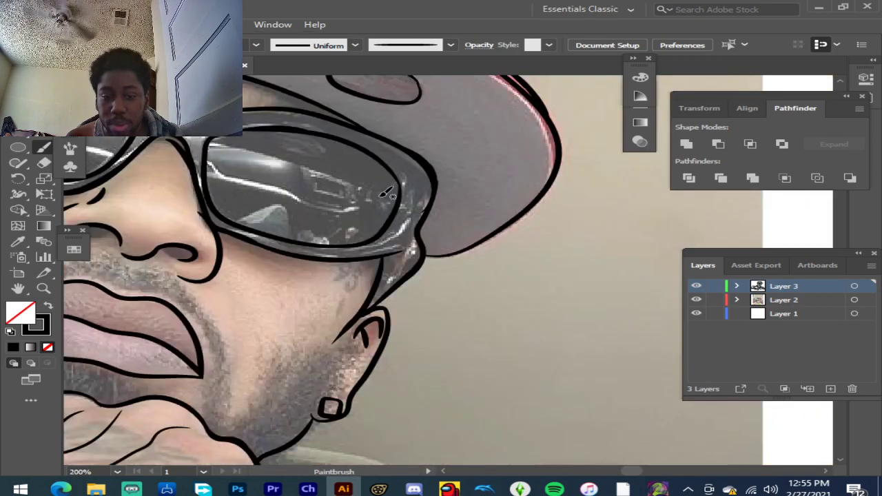
scroll(404, 166, up, 4)
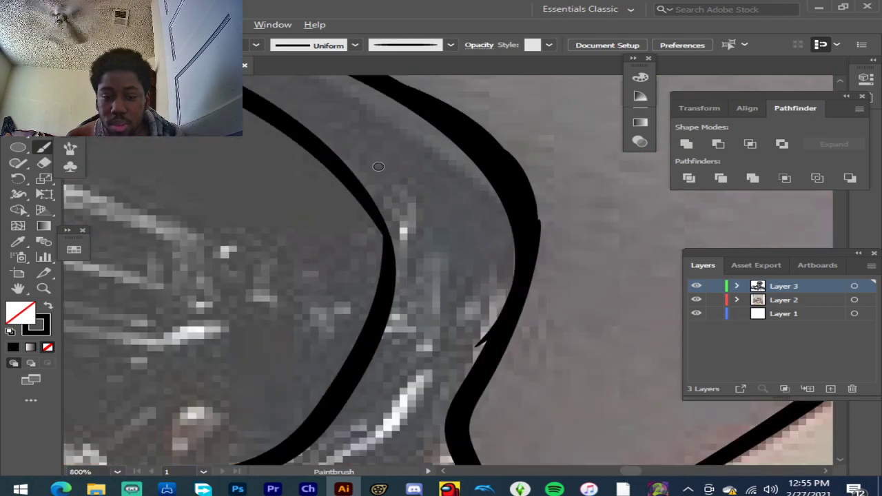
scroll(387, 163, down, 5)
scroll(373, 156, down, 1)
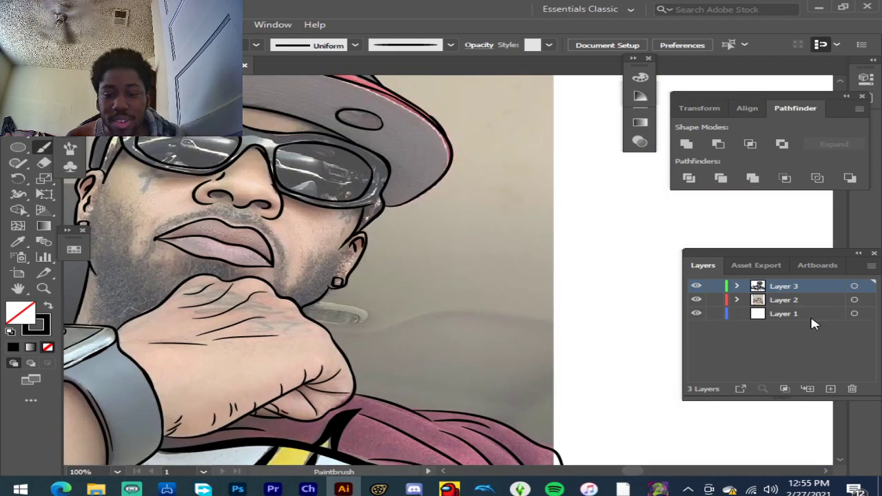
click(697, 300)
scroll(524, 280, down, 1)
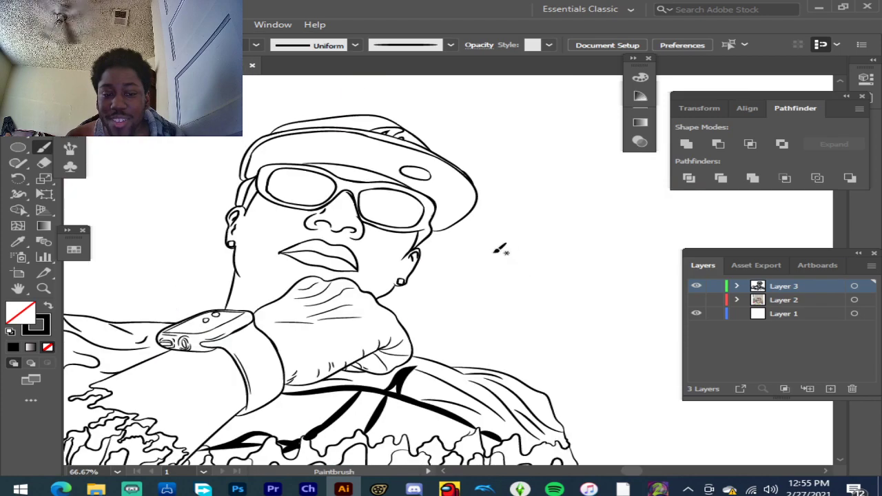
scroll(307, 166, up, 1)
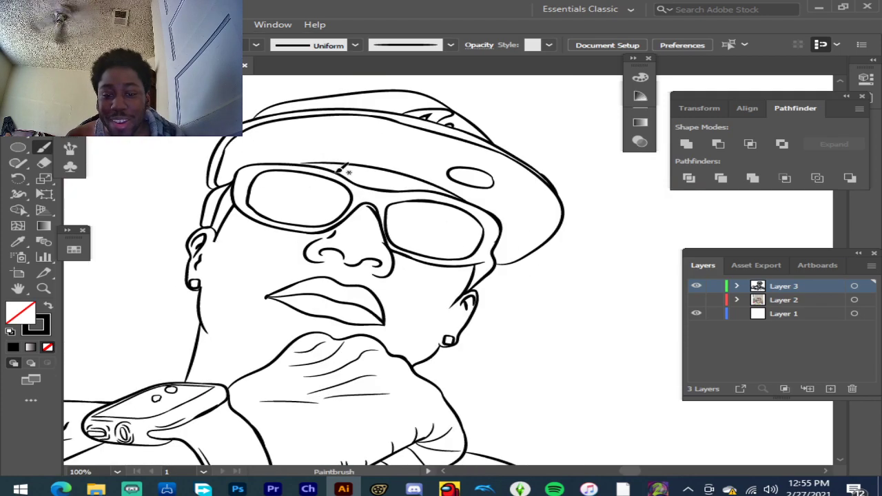
click(697, 300)
Step: Extend the lower frame edge under the right lens so it joins the outer frame line above the temple arm
scroll(469, 268, up, 5)
mouse_move(457, 267)
mouse_down()
mouse_move(494, 196)
mouse_move(444, 269)
mouse_up()
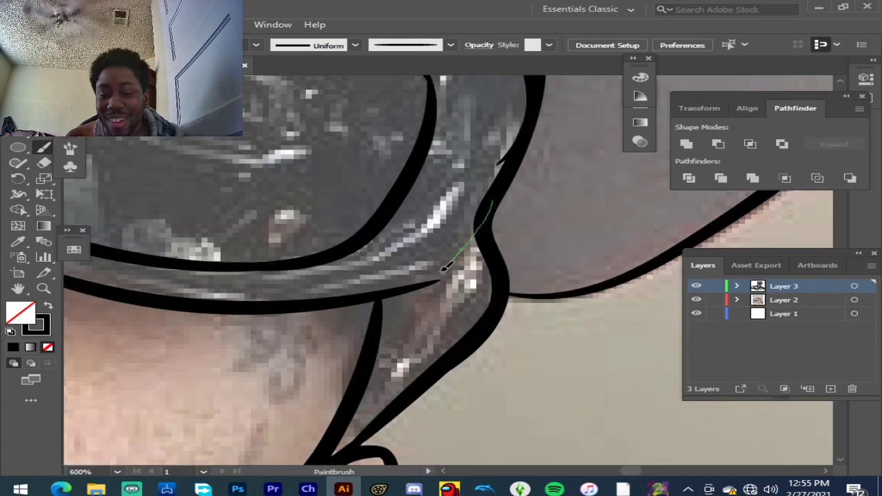
drag(341, 301, 345, 298)
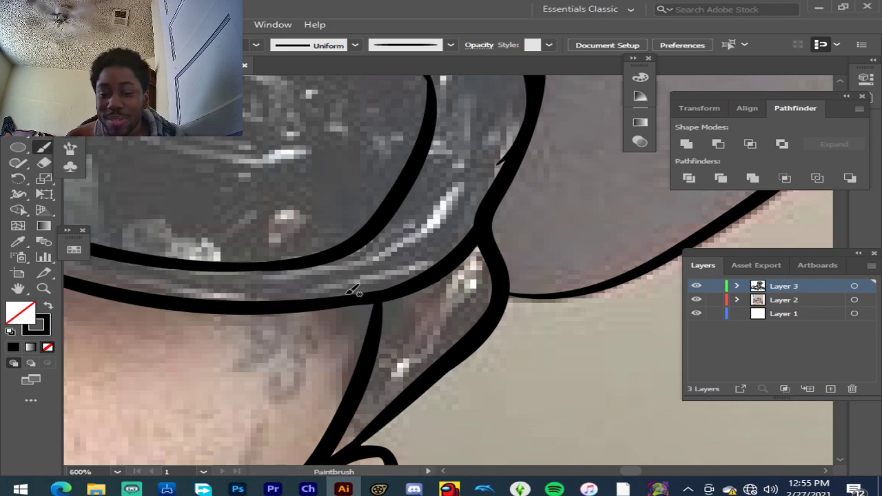
mouse_move(492, 198)
mouse_down()
mouse_move(444, 266)
mouse_move(405, 291)
mouse_move(255, 307)
mouse_up()
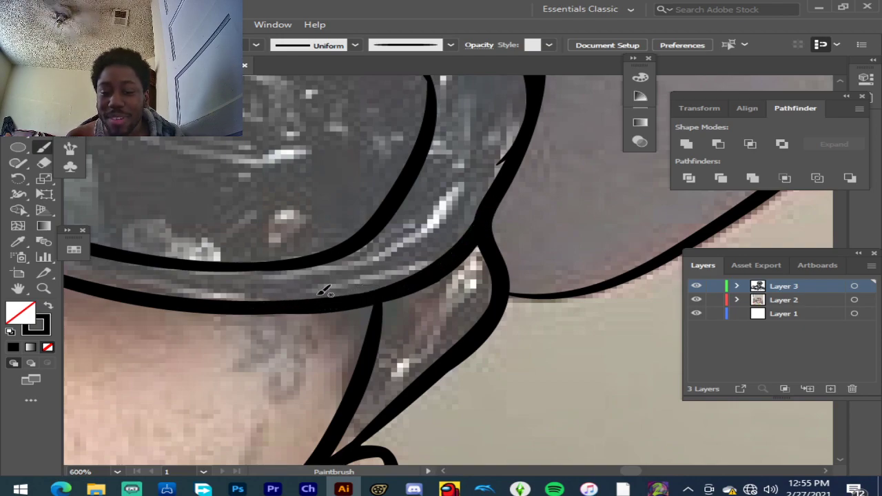
scroll(369, 281, down, 2)
scroll(434, 291, up, 3)
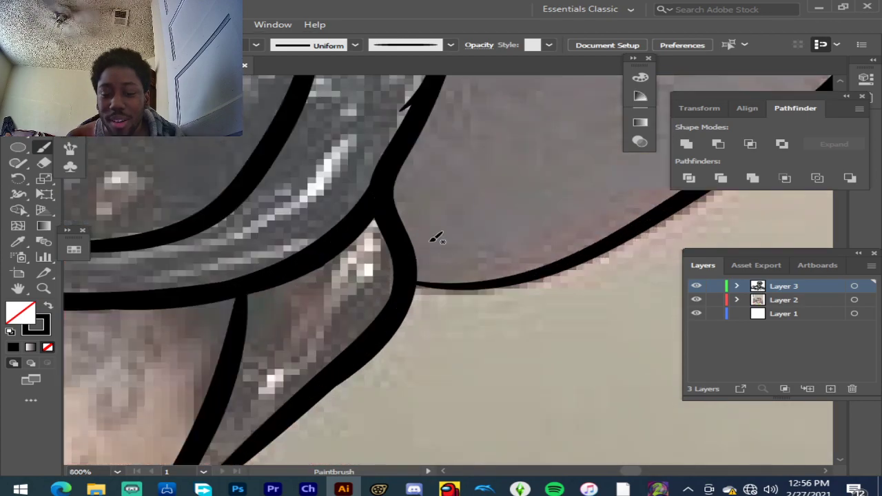
Step: Thicken the outer outline of the sunglasses' right temple arm, from the frame corner down along its outer curve
mouse_move(382, 192)
mouse_down()
mouse_move(385, 229)
mouse_move(357, 349)
mouse_up()
drag(333, 380, 334, 379)
scroll(424, 331, down, 4)
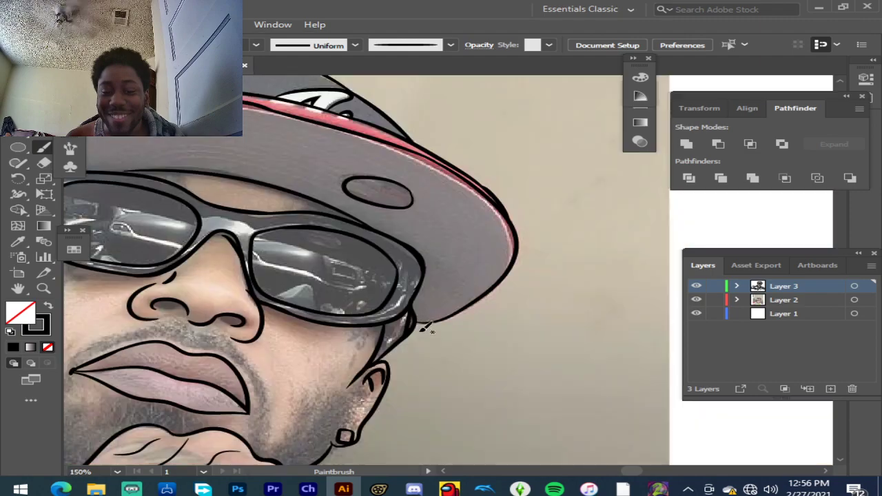
scroll(423, 320, down, 3)
scroll(273, 291, up, 3)
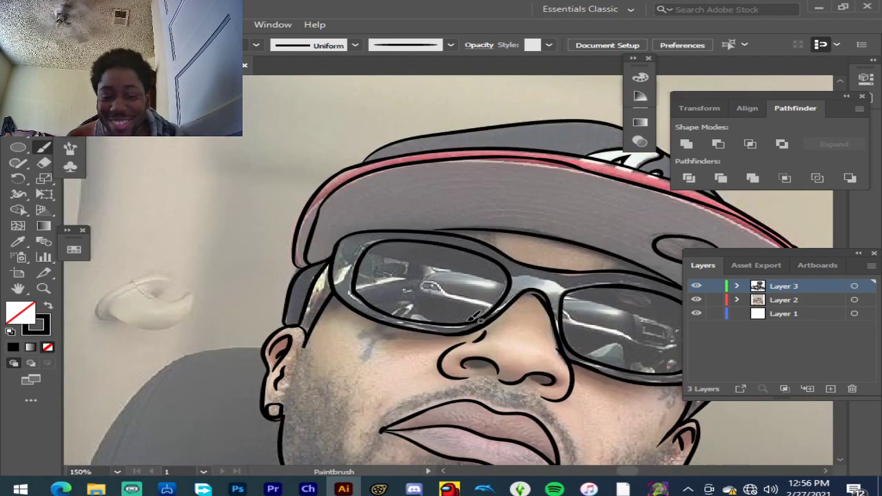
scroll(448, 319, down, 3)
scroll(542, 371, up, 2)
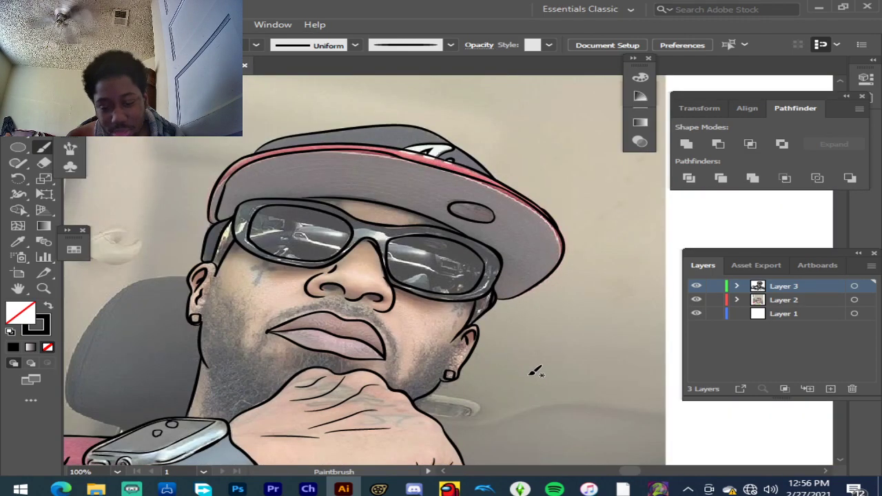
Step: With the photo layer Layer 2 temporarily hidden, thicken the right end of the oval on the underside of the cap brim
click(696, 301)
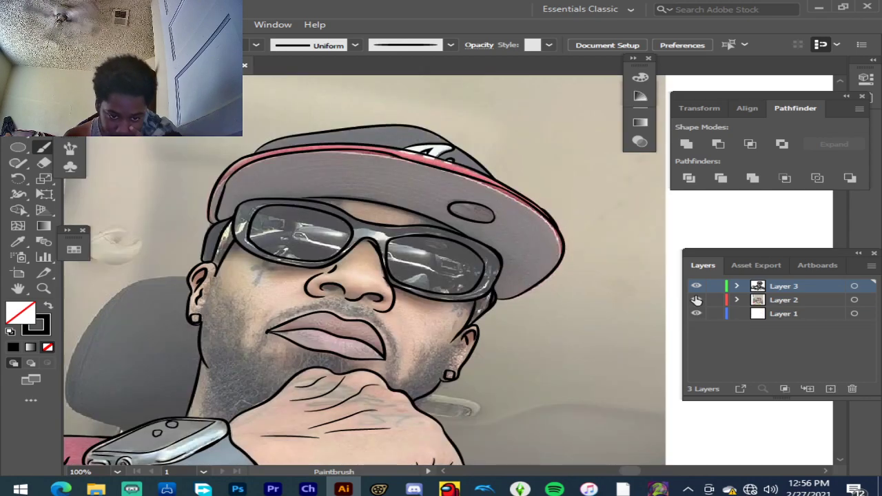
click(696, 300)
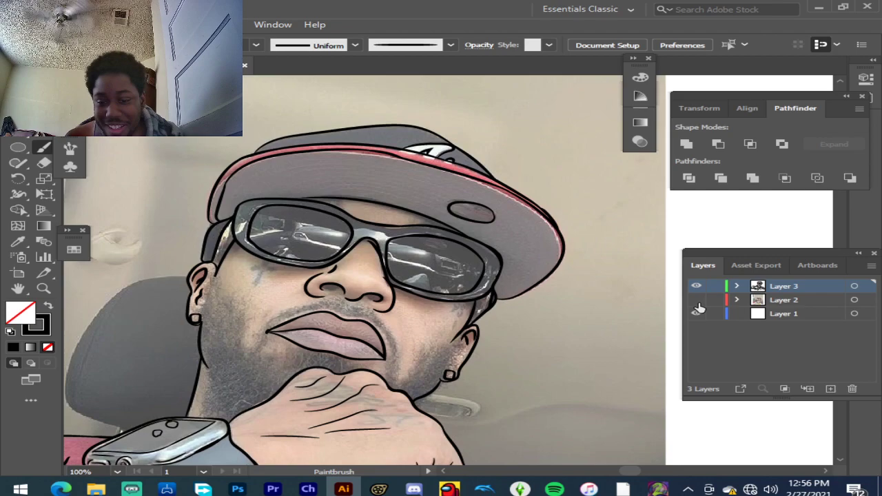
click(697, 305)
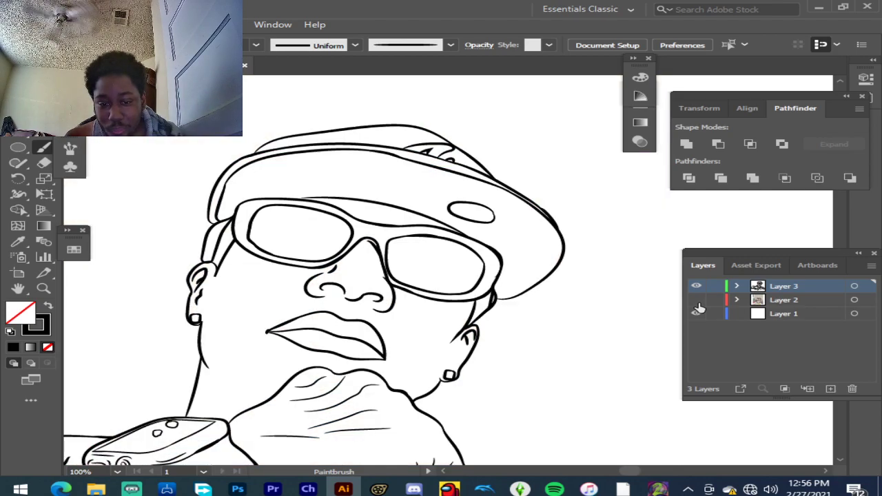
scroll(494, 212, up, 3)
scroll(495, 221, up, 5)
drag(517, 241, 504, 185)
drag(466, 157, 467, 159)
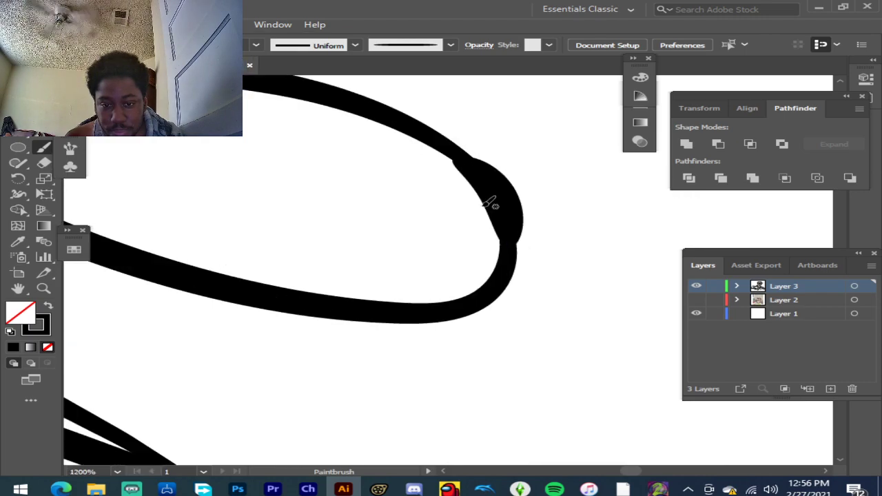
scroll(489, 234, down, 9)
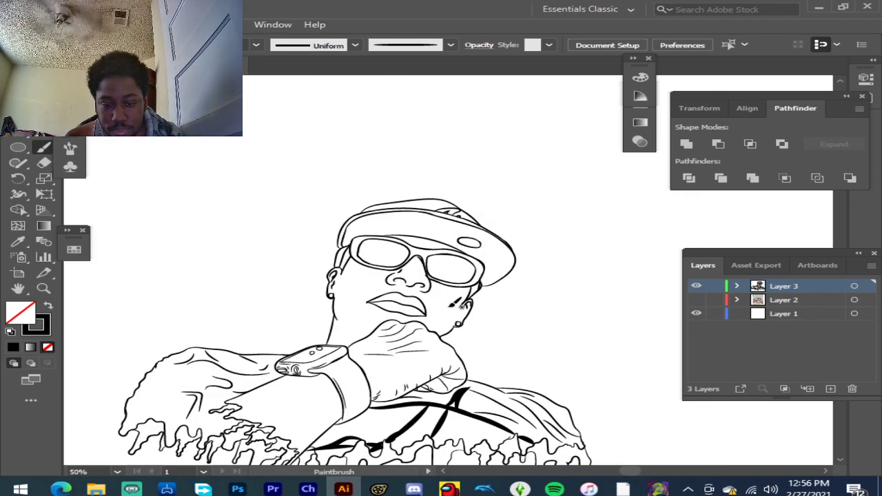
scroll(455, 303, down, 3)
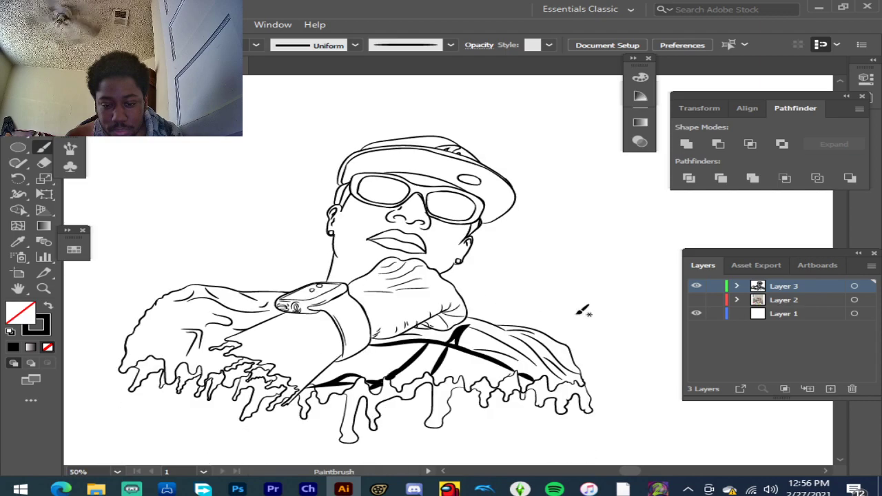
click(697, 300)
Step: Try a single curved mustache hair with the current brush, above the upper lip and under the nose
scroll(398, 232, up, 4)
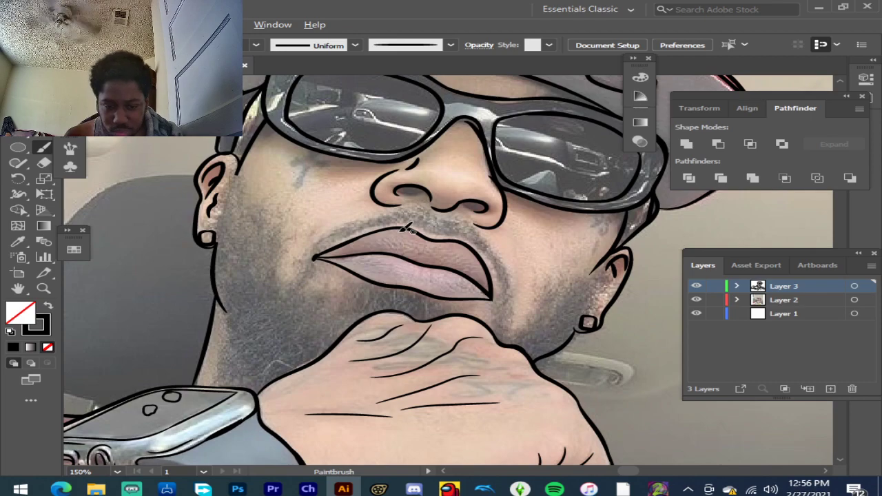
scroll(426, 239, up, 4)
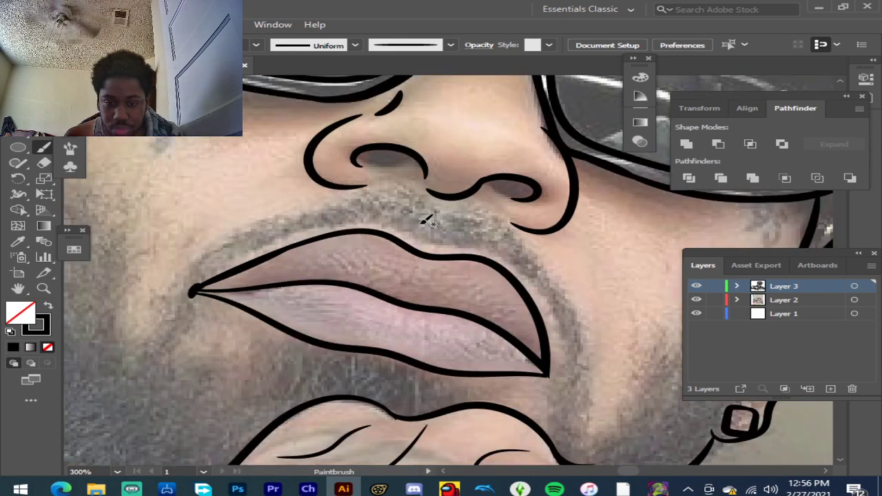
scroll(387, 233, down, 3)
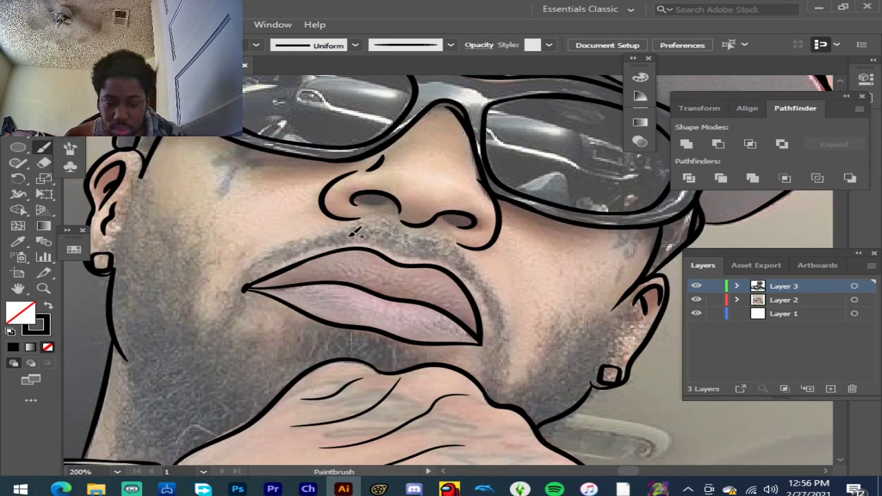
scroll(355, 237, up, 3)
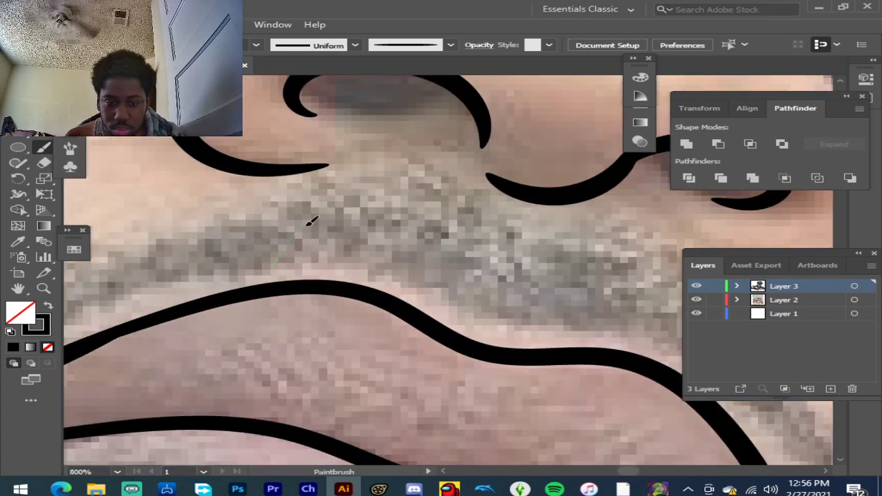
drag(272, 263, 361, 199)
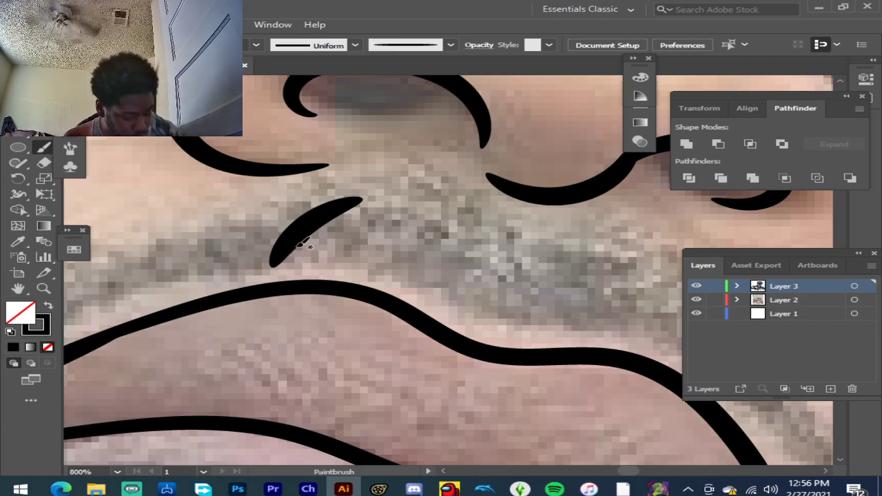
key(ctrl+z)
Step: Switch to a thinner tapered brush and paint the first parallel curved mustache hairs above the peak of the upper lip
click(449, 46)
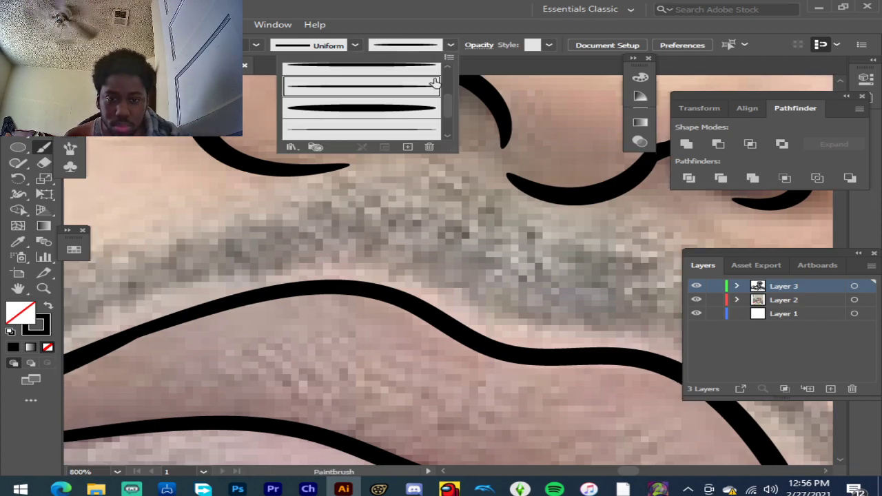
scroll(396, 109, down, 2)
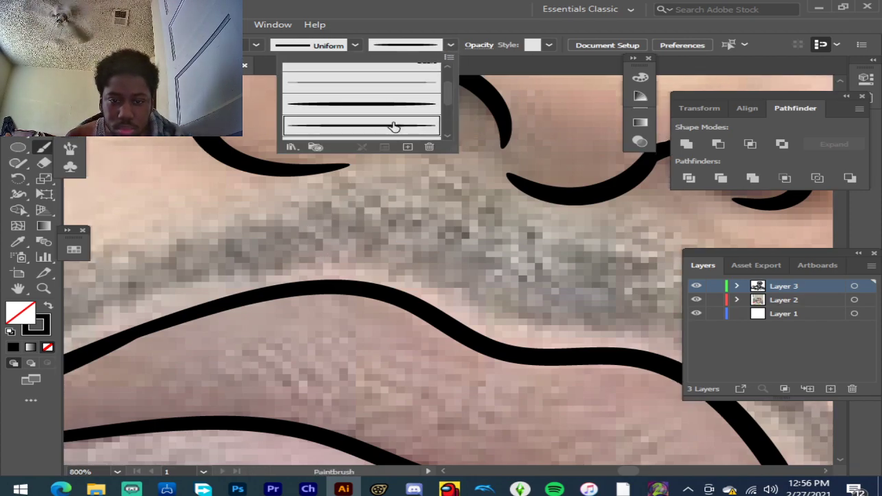
scroll(393, 90, down, 1)
click(394, 89)
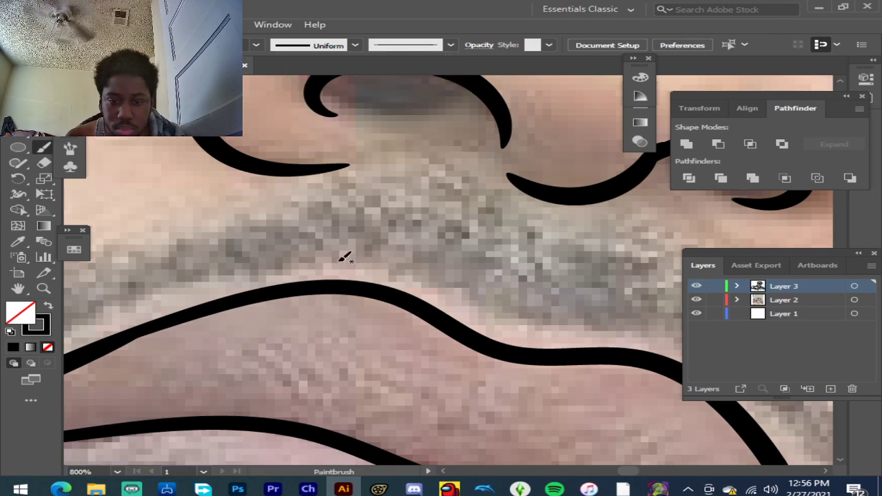
drag(442, 193, 359, 260)
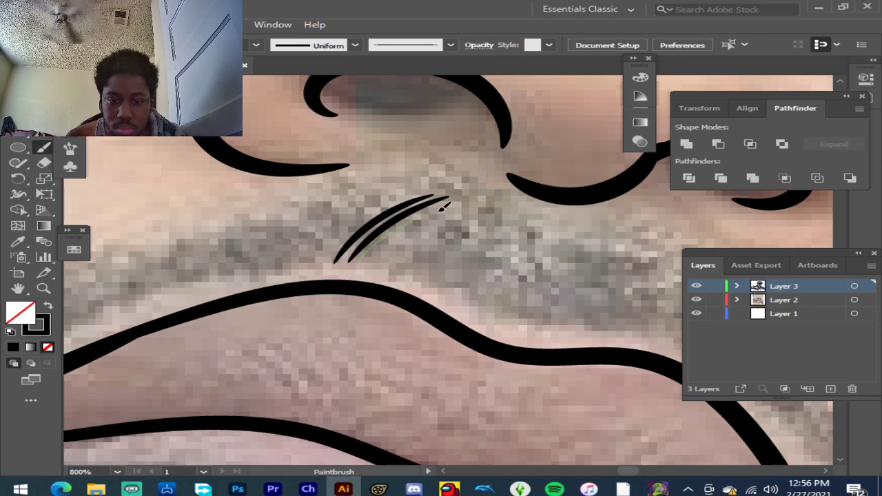
drag(462, 201, 358, 260)
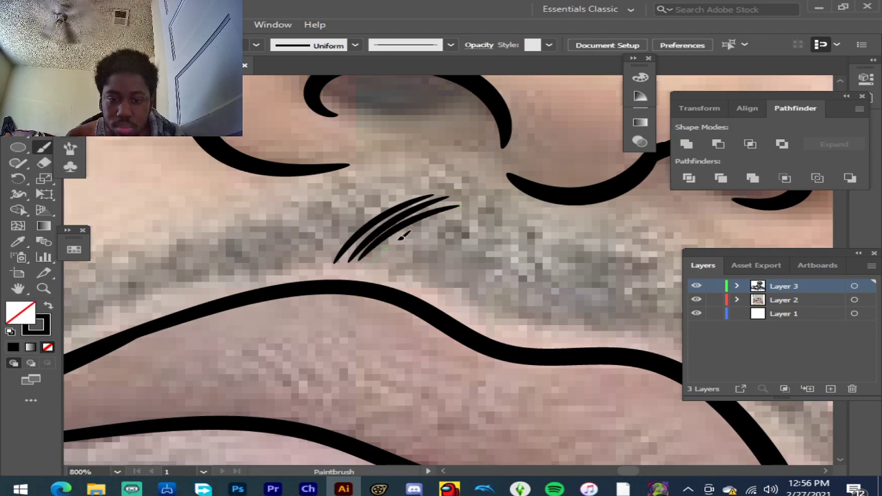
drag(473, 209, 401, 260)
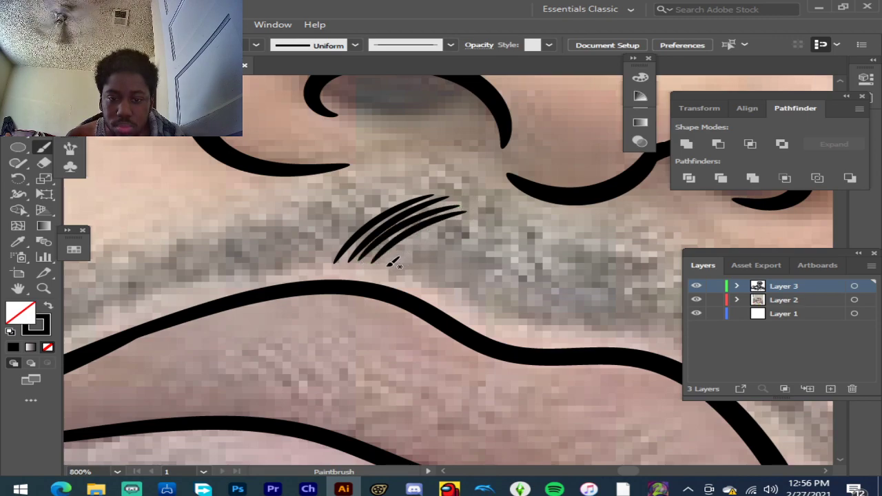
Step: Add curved mustache hairs toward the middle under the nose and darken the gaps between the existing hairs
mouse_move(480, 214)
mouse_down()
mouse_move(408, 267)
mouse_move(482, 229)
mouse_move(476, 237)
mouse_move(445, 181)
mouse_up()
drag(498, 236, 505, 238)
mouse_move(441, 283)
mouse_down()
mouse_move(482, 257)
mouse_move(536, 247)
mouse_up()
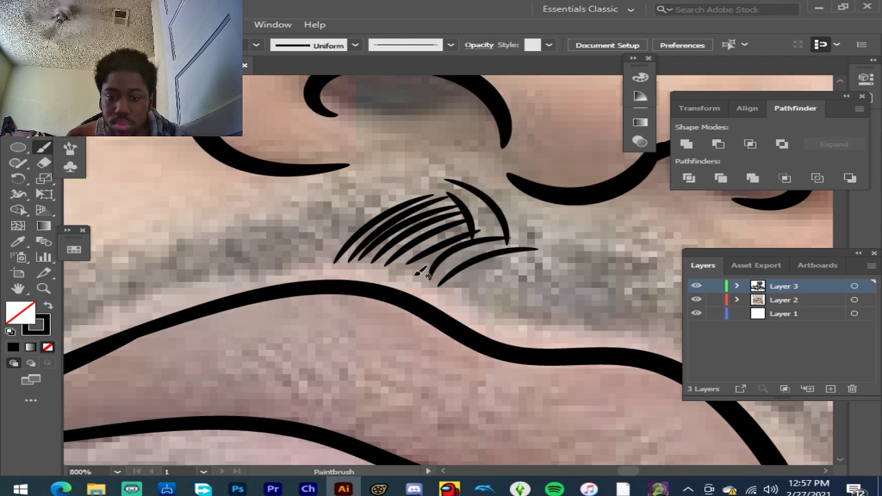
drag(417, 266, 510, 231)
drag(397, 268, 483, 227)
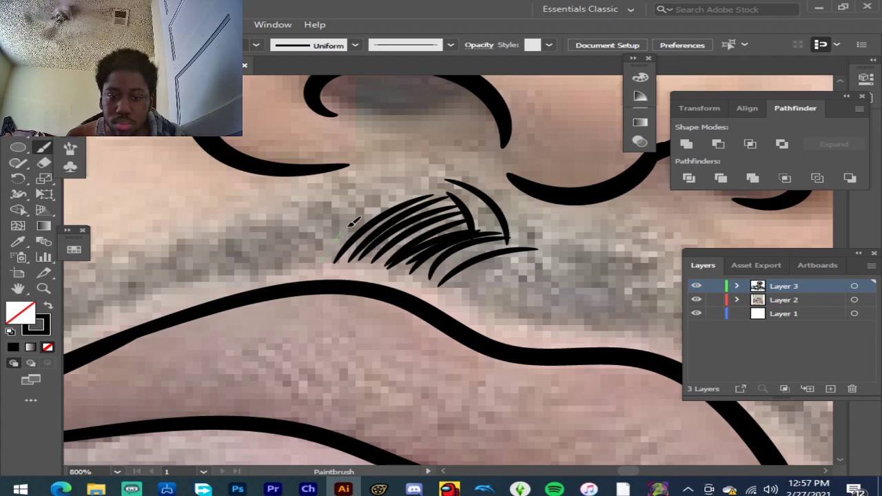
Step: Extend the mustache leftward with a row of short, steep tapered hairs above the upper lip
drag(418, 195, 421, 196)
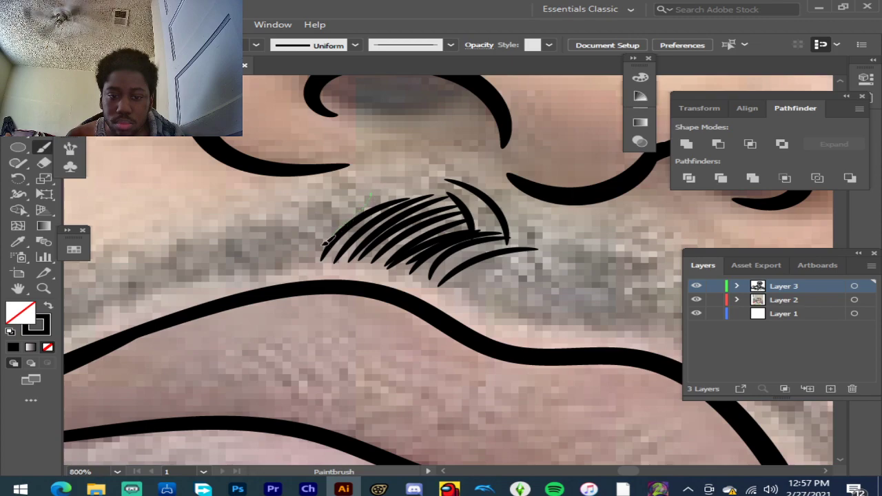
drag(310, 266, 372, 196)
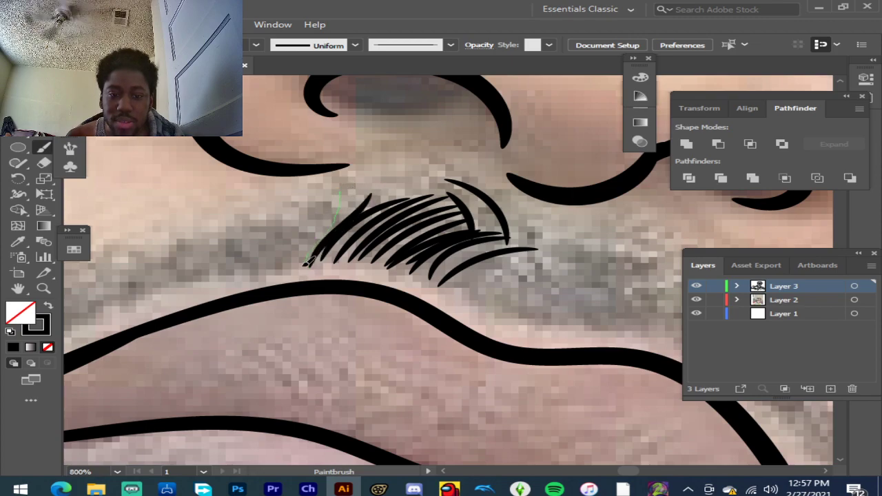
drag(304, 263, 327, 200)
drag(308, 254, 296, 266)
mouse_move(307, 211)
mouse_down()
mouse_move(286, 262)
mouse_move(291, 208)
mouse_up()
drag(258, 269, 269, 213)
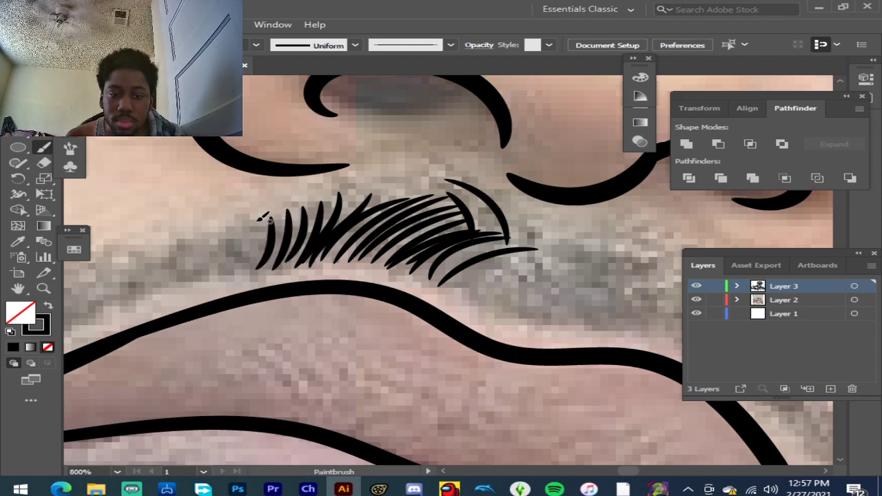
mouse_move(240, 273)
mouse_down()
mouse_move(254, 221)
mouse_move(243, 222)
mouse_up()
Step: Examine the mustache hairs from farther out with the photo layer hidden, and show the photo layer again
scroll(304, 243, down, 2)
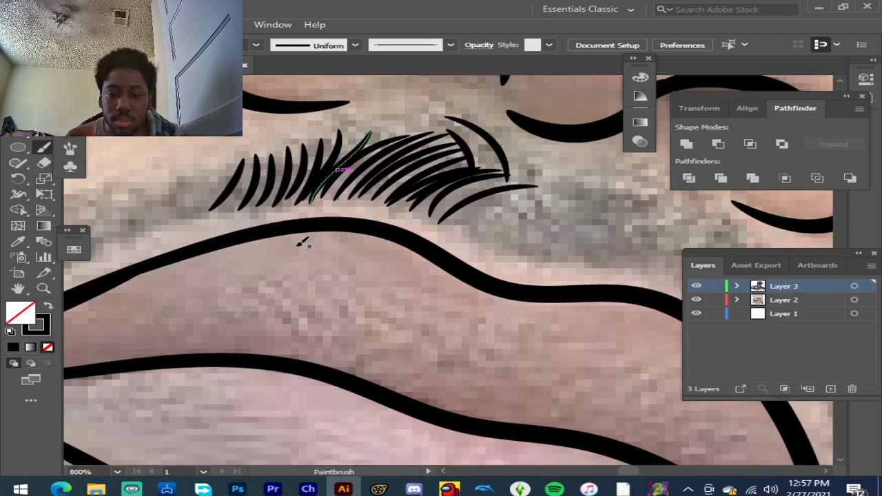
alt+scroll(333, 207, down, 4)
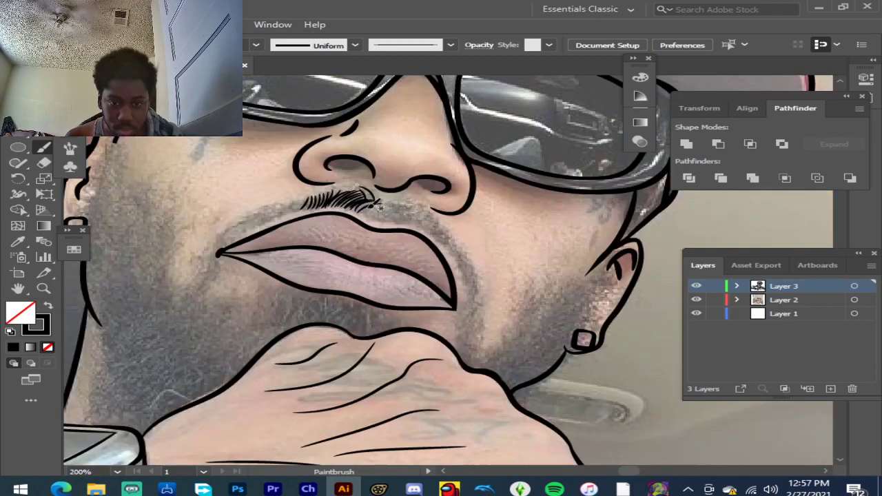
click(696, 299)
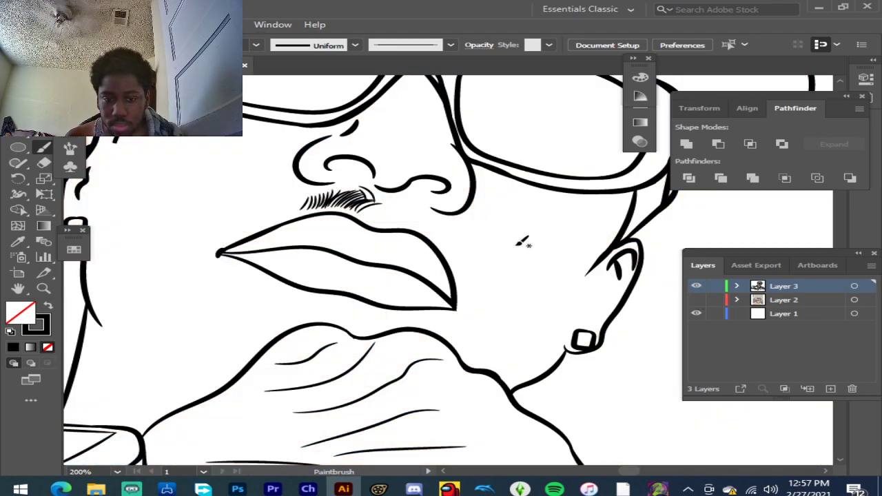
alt+scroll(518, 238, down, 2)
alt+scroll(518, 238, up, 2)
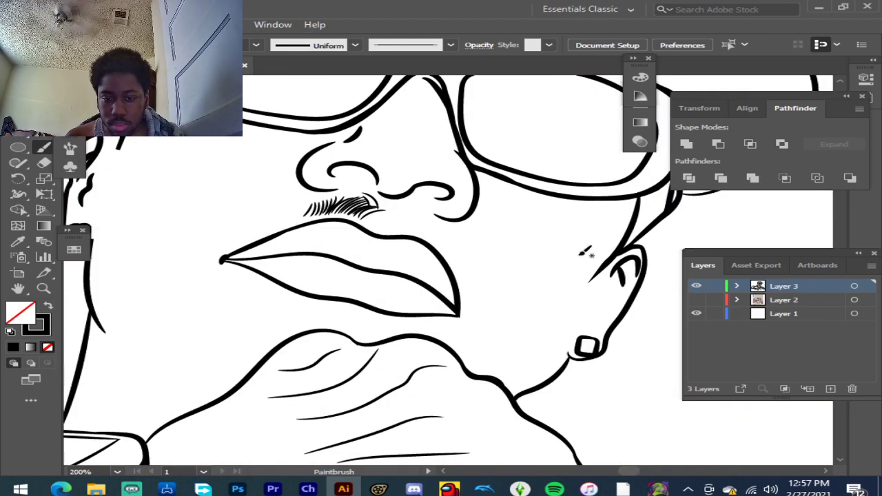
click(696, 300)
Step: Fill the gap between the two curved hairs at the mustache's right end with overlapping strokes
alt+scroll(365, 201, up, 5)
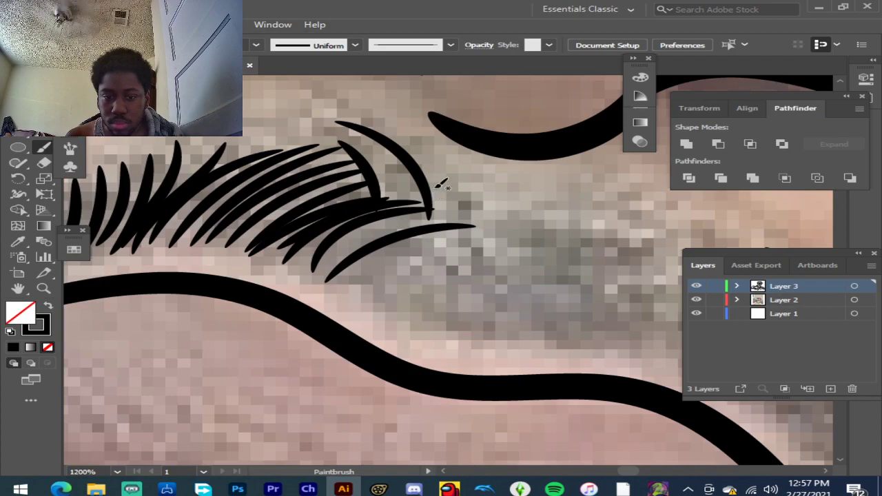
mouse_move(427, 204)
mouse_down()
mouse_move(406, 238)
mouse_move(329, 263)
mouse_move(406, 214)
mouse_move(349, 247)
mouse_up()
mouse_move(379, 138)
mouse_down()
mouse_move(384, 203)
mouse_move(331, 256)
mouse_up()
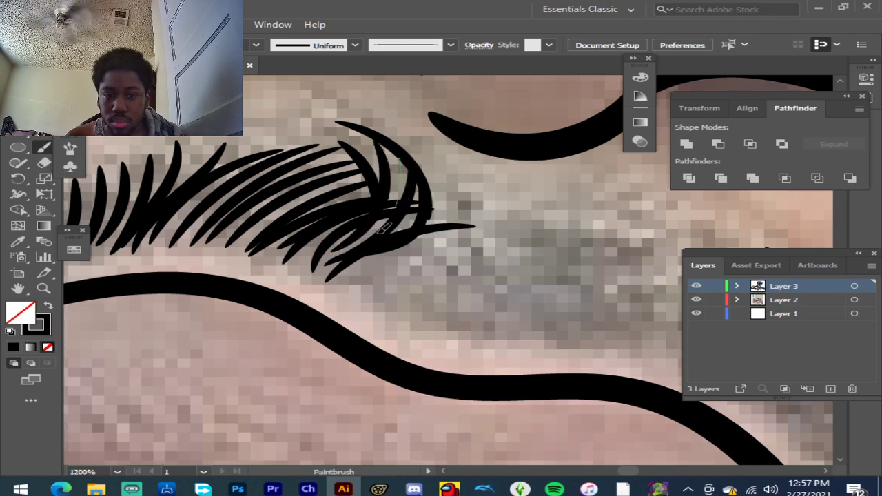
drag(406, 160, 364, 249)
Step: Extend the mustache rightward with longer slanted hairs above the lip's dip and add short hairs over their upper edge
mouse_move(417, 233)
mouse_down()
mouse_move(483, 208)
mouse_move(423, 244)
mouse_move(501, 214)
mouse_move(392, 304)
mouse_move(436, 253)
mouse_move(522, 214)
mouse_up()
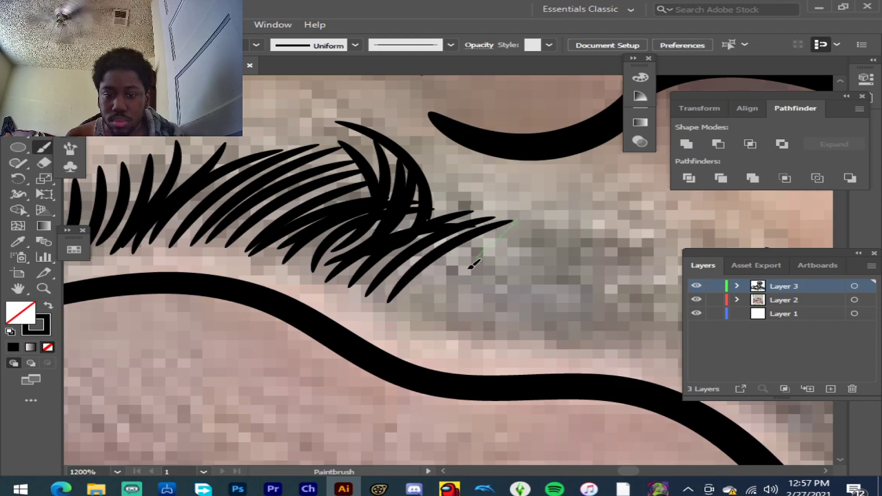
drag(429, 316, 422, 321)
drag(454, 257, 519, 217)
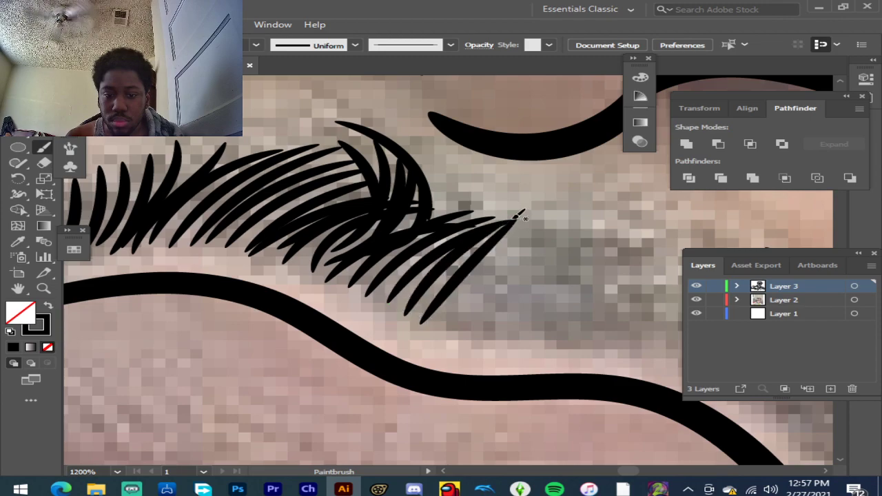
mouse_move(452, 181)
mouse_down()
mouse_move(454, 211)
mouse_move(431, 253)
mouse_move(387, 293)
mouse_up()
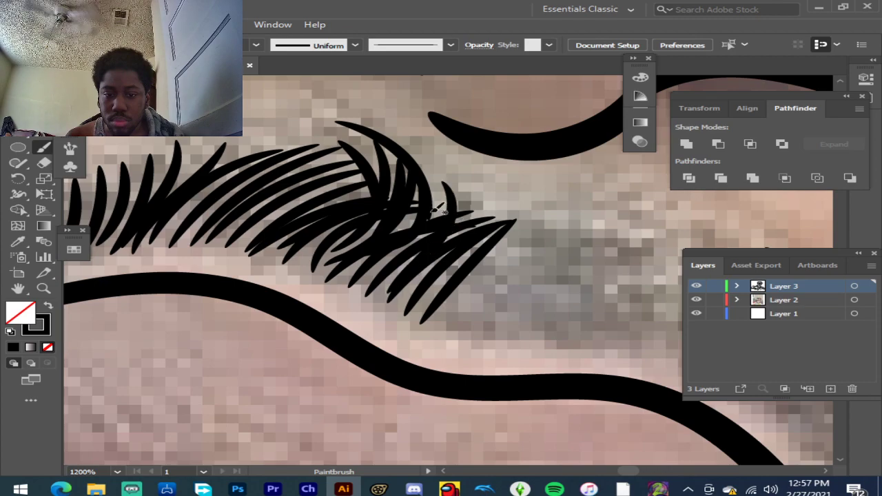
mouse_move(431, 167)
mouse_down()
mouse_move(442, 202)
mouse_move(414, 277)
mouse_up()
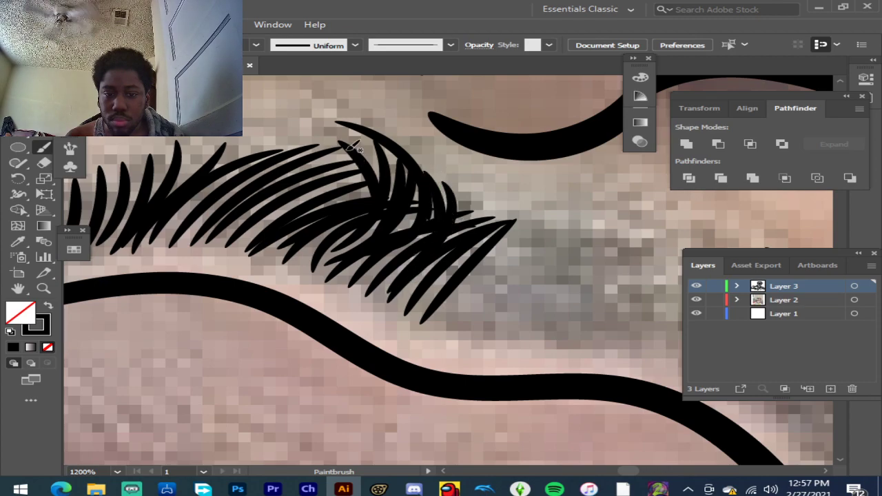
Step: Darken the mustache's central tuft with overlapping hairs and add long slanted hairs at its right end
mouse_move(386, 160)
mouse_down()
mouse_move(406, 237)
mouse_move(390, 266)
mouse_up()
mouse_move(356, 160)
mouse_down()
mouse_move(342, 225)
mouse_move(311, 257)
mouse_up()
scroll(489, 210, down, 1)
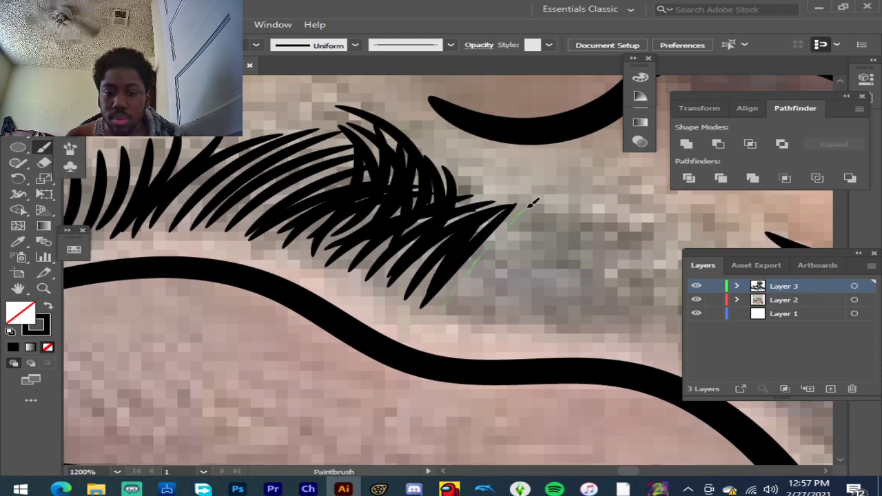
drag(532, 202, 538, 200)
drag(476, 312, 539, 204)
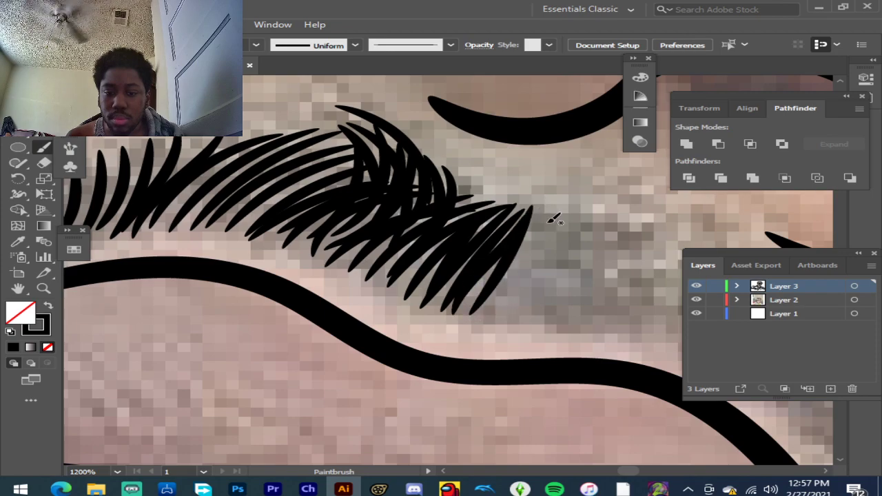
mouse_move(501, 302)
mouse_down()
mouse_move(495, 311)
mouse_move(518, 319)
mouse_up()
Step: Examine the mustache against the nose and lips with the photo layer hidden, and show the photo layer again
key(ctrl+minus)
key(ctrl+minus)
key(ctrl+minus)
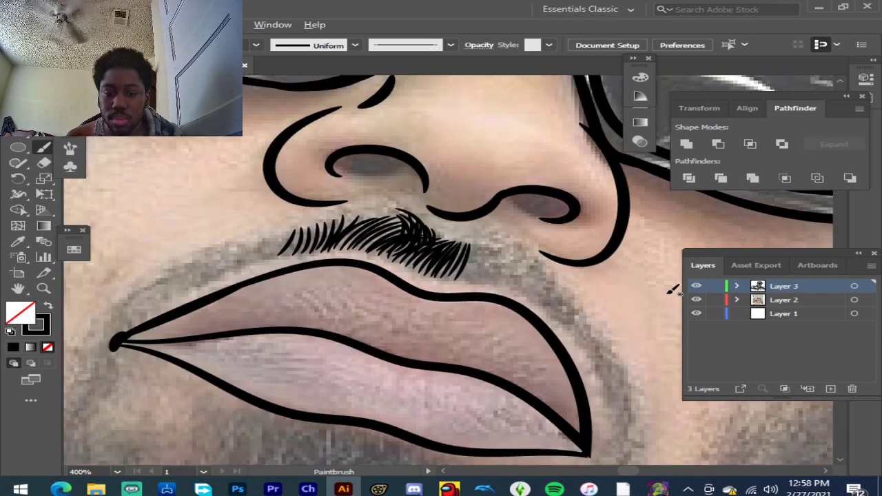
click(697, 300)
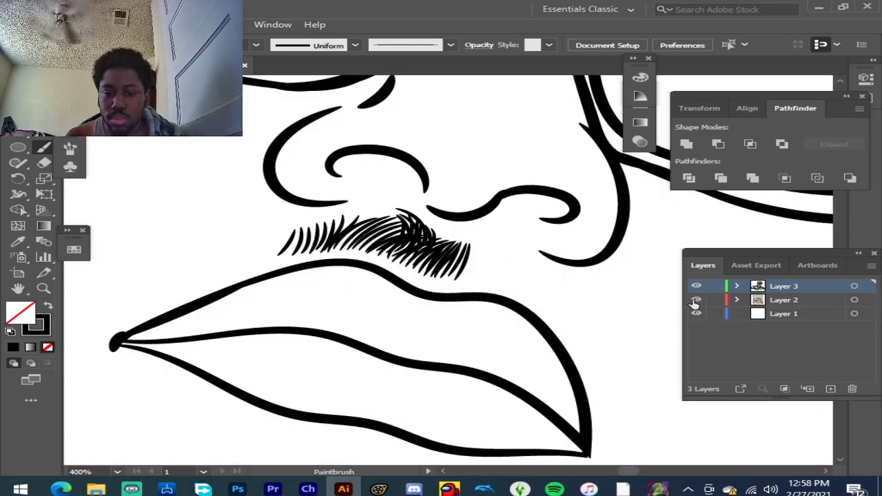
click(697, 300)
Step: Thicken the mustache's middle and left-of-center section with long slanted hairs laid between the existing ones
key(ctrl+plus)
key(ctrl+plus)
key(ctrl+plus)
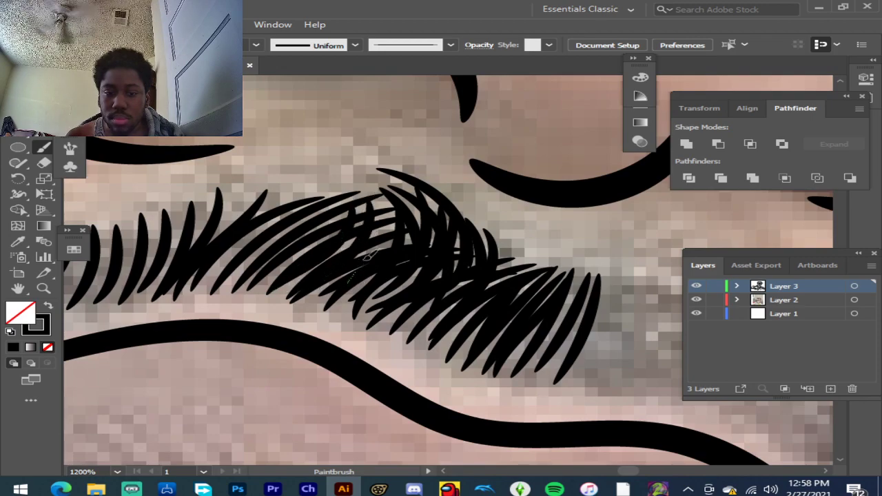
scroll(365, 256, up, 1)
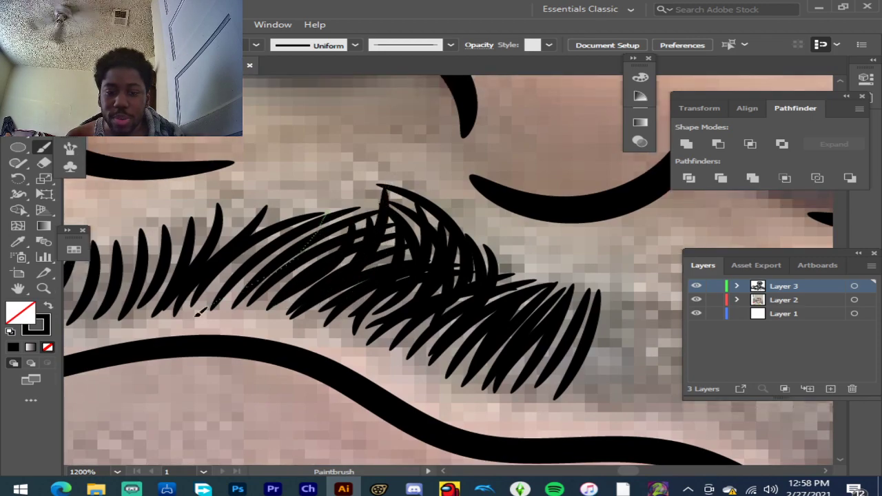
drag(198, 314, 200, 312)
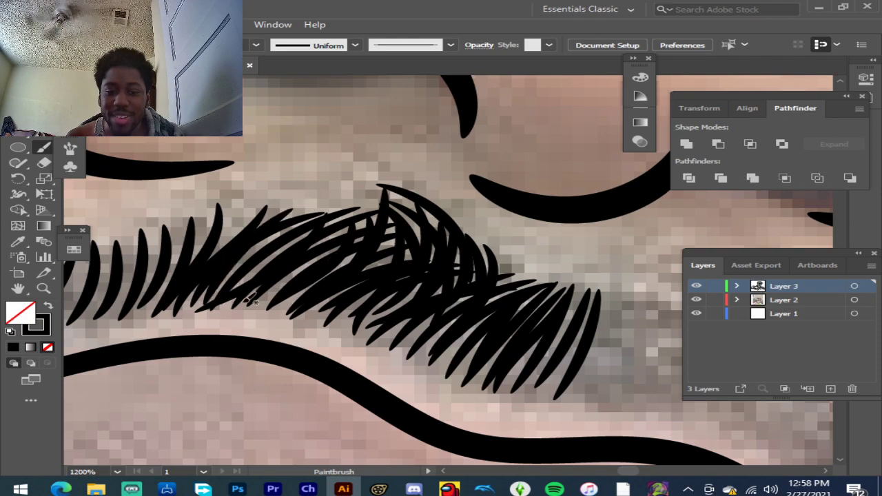
drag(310, 207, 312, 205)
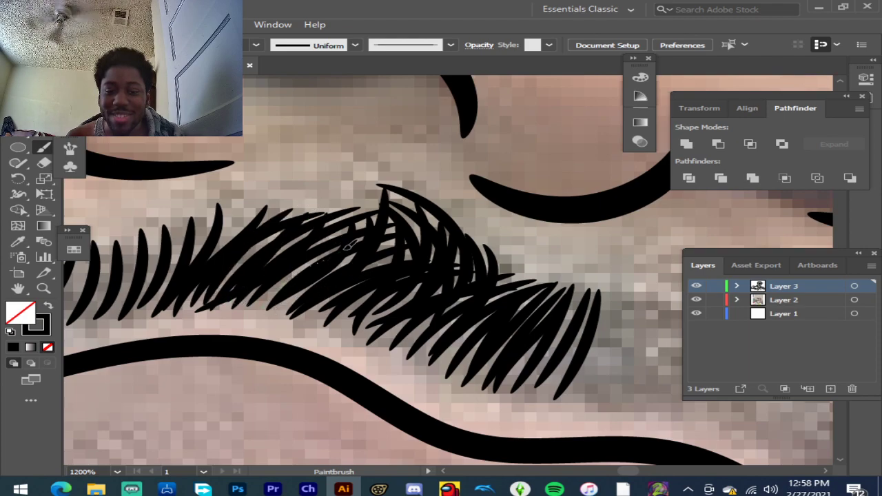
Step: Extend the mustache rightward above the upper lip with overlapping slanted and slightly S-curved tapered hairs
scroll(379, 222, down, 1)
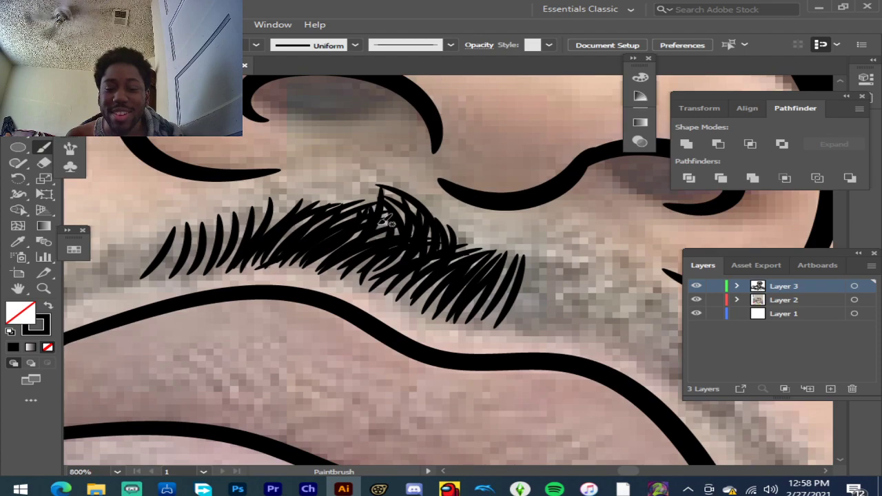
scroll(384, 220, up, 2)
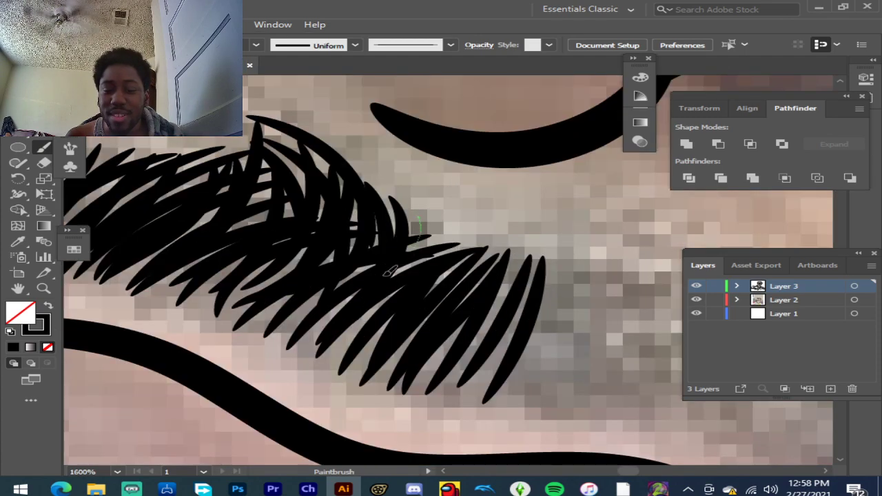
scroll(410, 262, down, 3)
scroll(449, 279, up, 4)
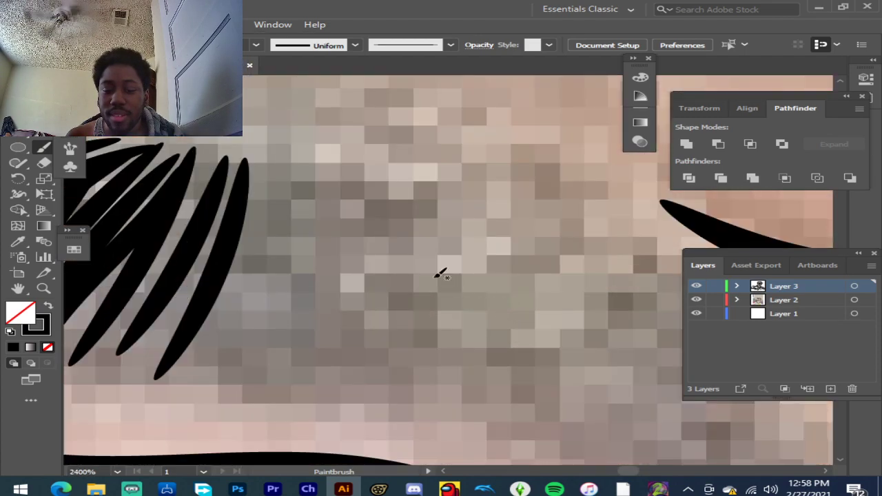
scroll(279, 238, down, 2)
scroll(281, 233, up, 1)
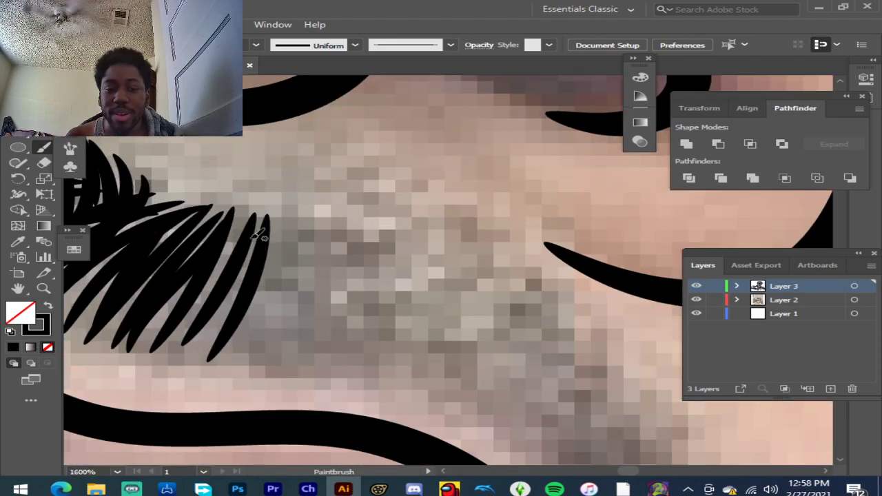
drag(182, 368, 181, 367)
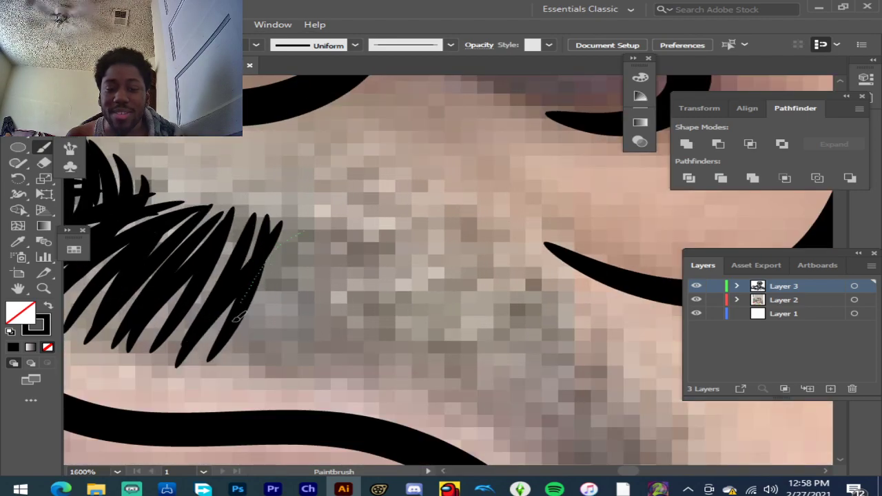
drag(238, 311, 228, 366)
drag(282, 272, 350, 219)
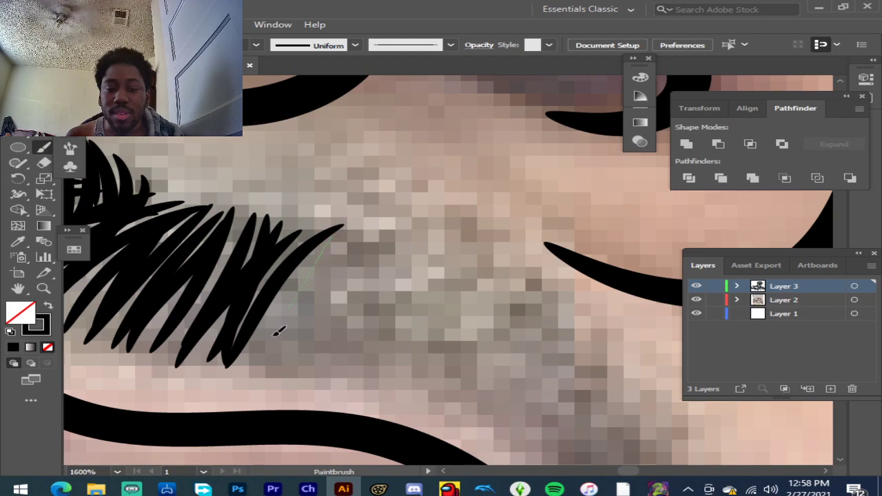
drag(275, 334, 238, 372)
drag(384, 233, 388, 237)
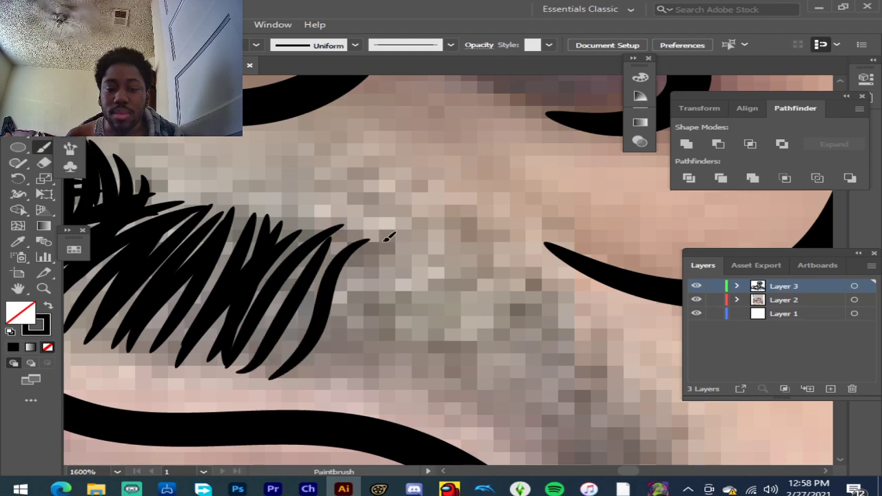
drag(326, 384, 325, 383)
Step: Continue the mustache toward the right nostril's outer edge with a row of nearly vertical tapered hairs, filling gaps between them
scroll(386, 322, down, 4)
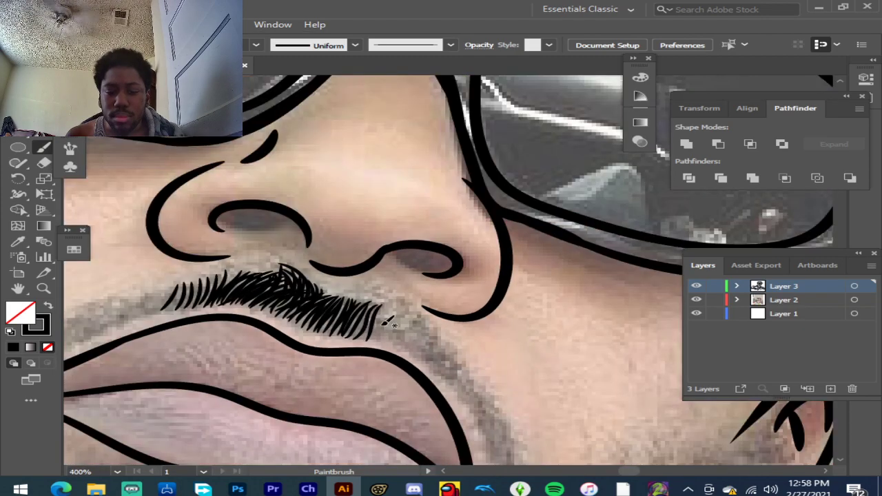
scroll(418, 324, up, 2)
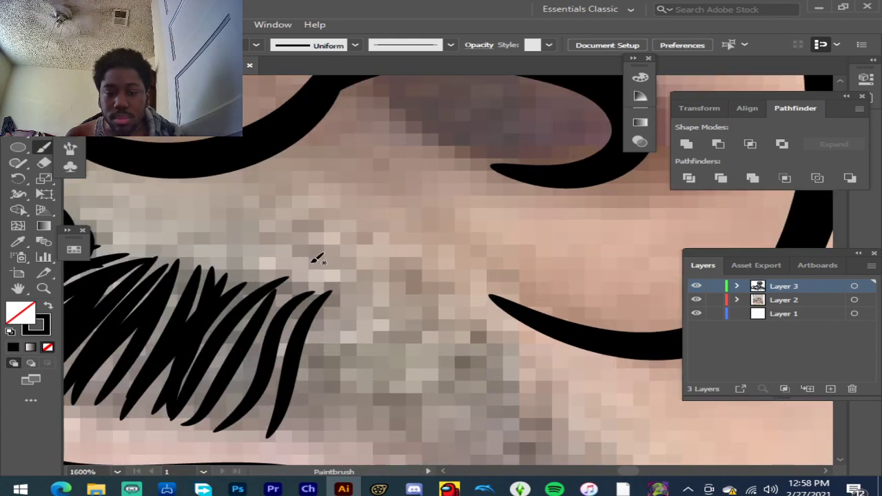
drag(358, 277, 324, 437)
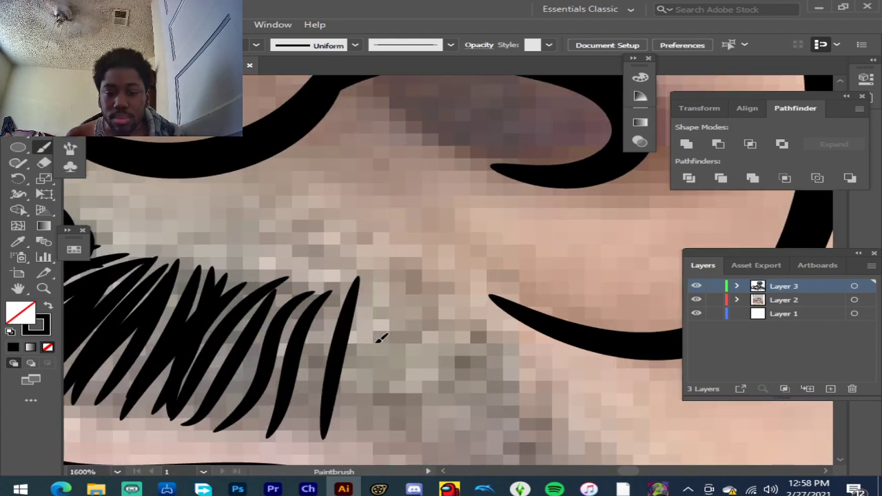
drag(383, 432, 381, 449)
drag(419, 296, 426, 455)
mouse_move(455, 298)
mouse_down()
mouse_move(455, 404)
mouse_move(448, 462)
mouse_up()
drag(402, 296, 406, 365)
drag(398, 436, 399, 441)
mouse_move(342, 289)
mouse_down()
mouse_move(297, 427)
mouse_move(357, 349)
mouse_move(350, 423)
mouse_up()
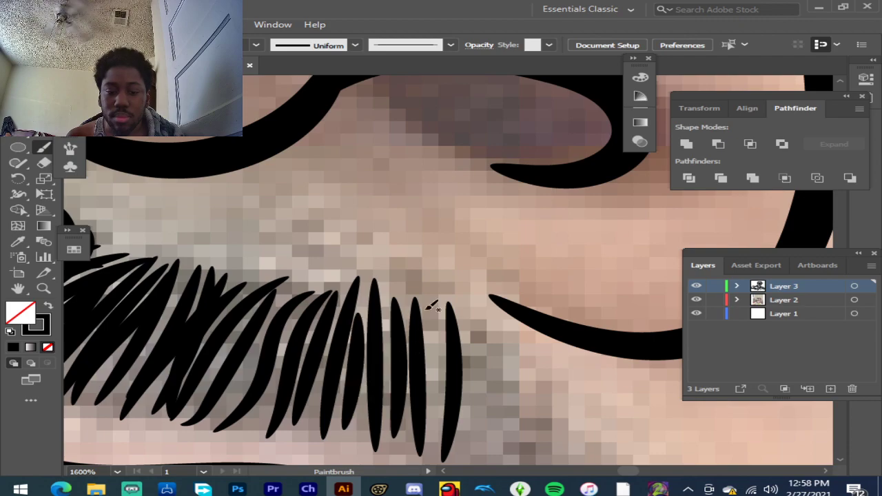
Step: Check the mustache against the whole portrait with the photo layer hidden, and show the photo layer again
scroll(422, 307, down, 5)
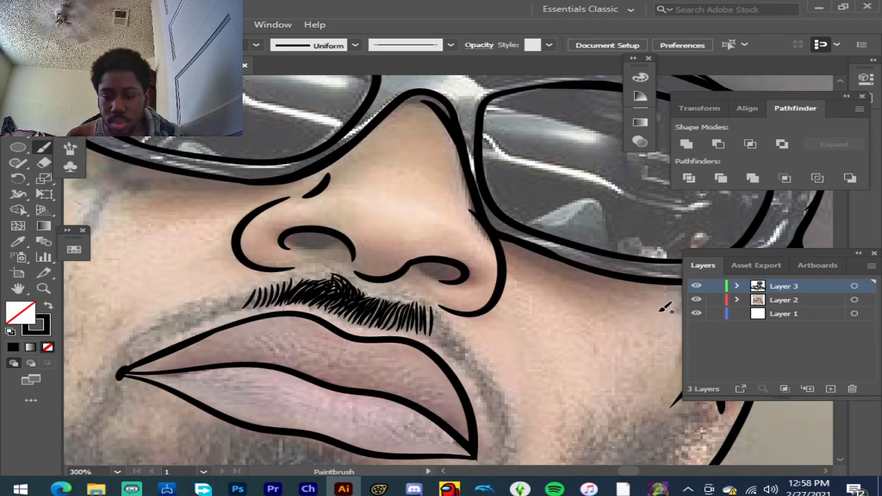
click(695, 301)
click(695, 301)
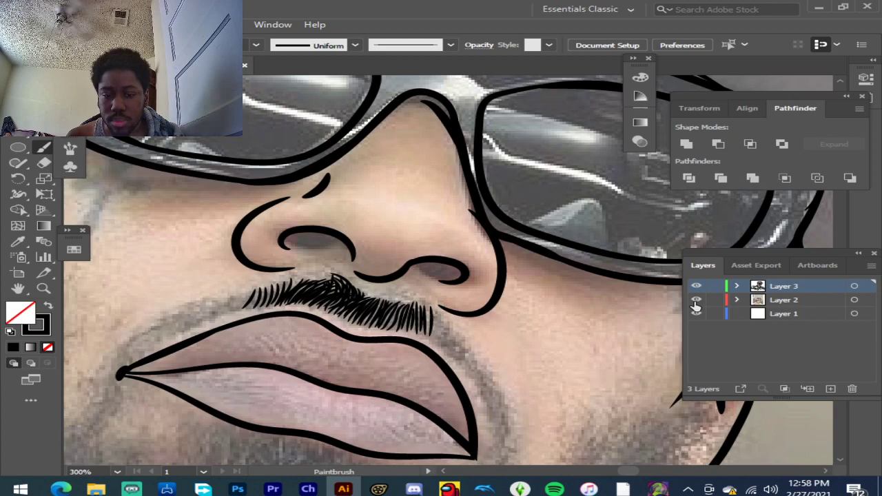
scroll(481, 284, down, 3)
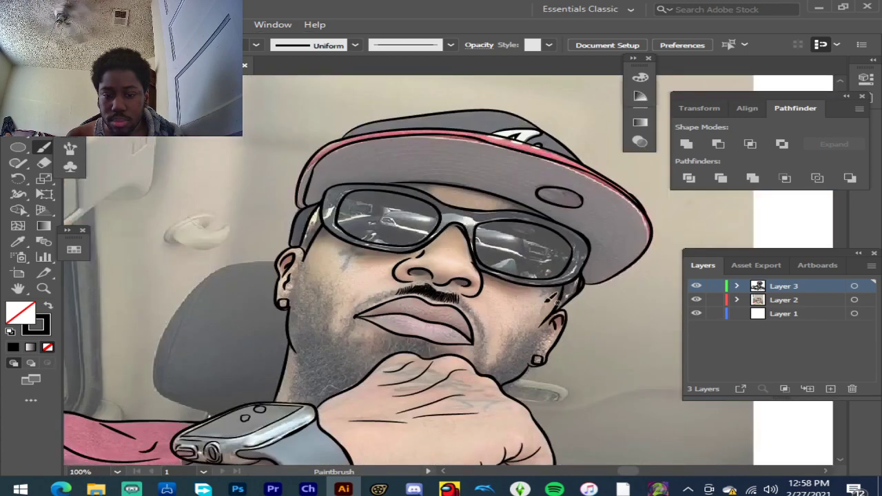
click(696, 300)
scroll(577, 331, down, 2)
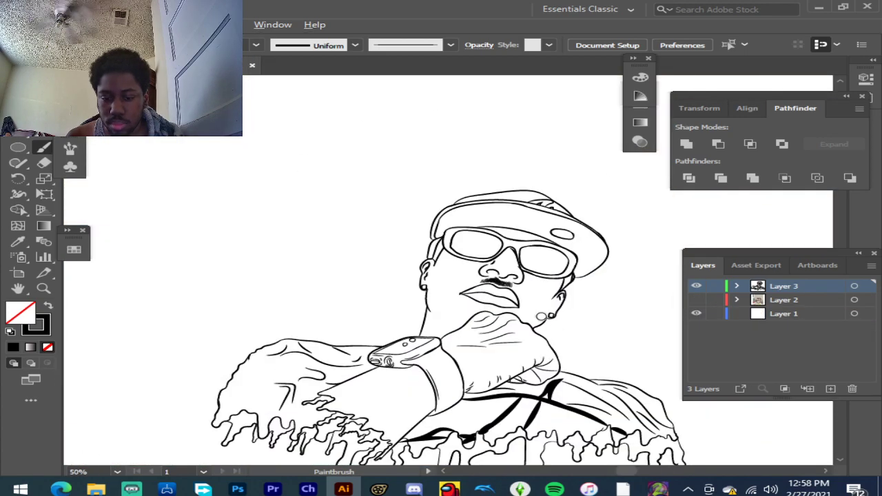
scroll(490, 296, up, 5)
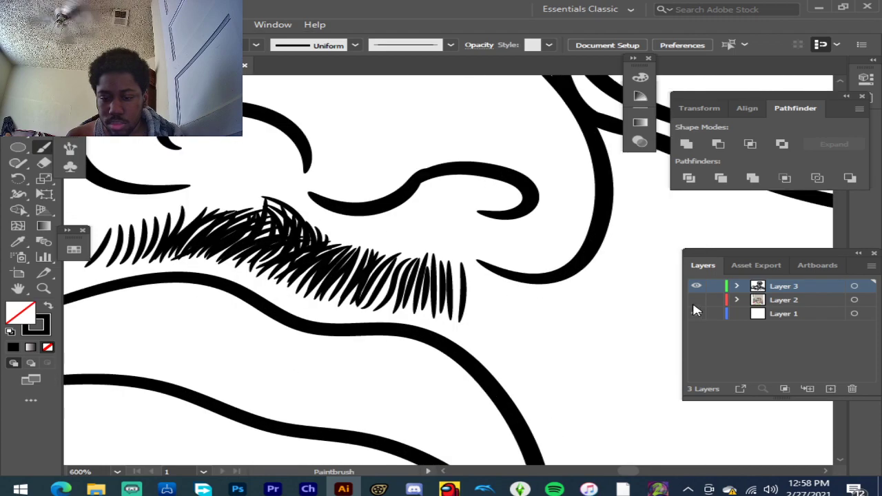
click(697, 301)
Step: Paint a descending row of short curved hairs from the mustache's right end, following the upper lip's curve
scroll(485, 299, up, 3)
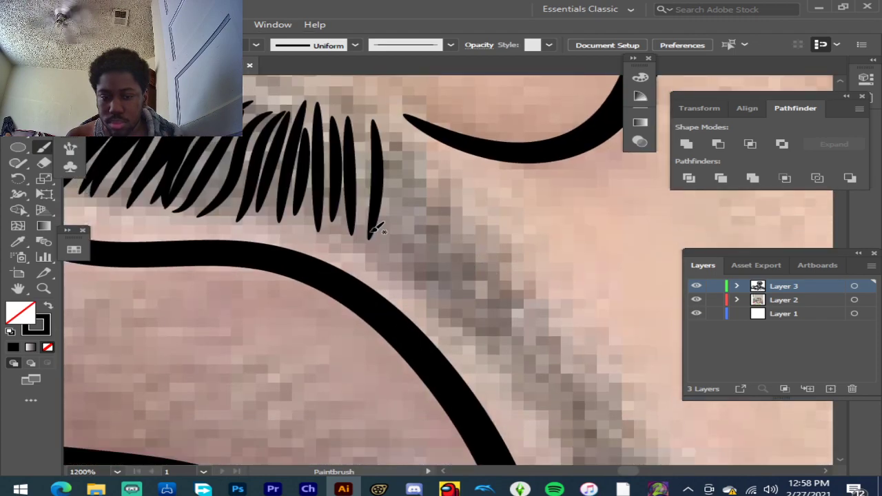
drag(379, 238, 368, 248)
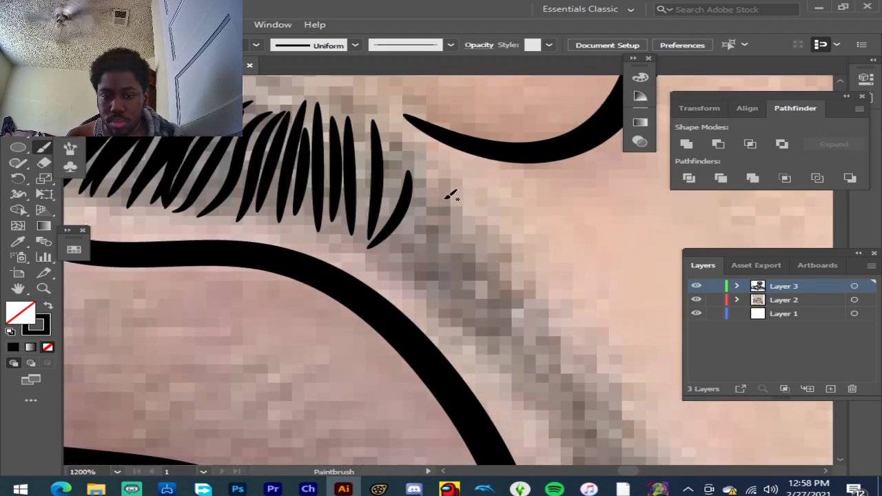
mouse_move(427, 184)
mouse_down()
mouse_move(379, 259)
mouse_move(388, 274)
mouse_up()
mouse_move(459, 228)
mouse_down()
mouse_move(445, 256)
mouse_move(404, 291)
mouse_move(449, 287)
mouse_move(411, 309)
mouse_move(492, 280)
mouse_move(442, 319)
mouse_up()
mouse_move(473, 344)
mouse_down()
mouse_move(521, 349)
mouse_move(502, 369)
mouse_up()
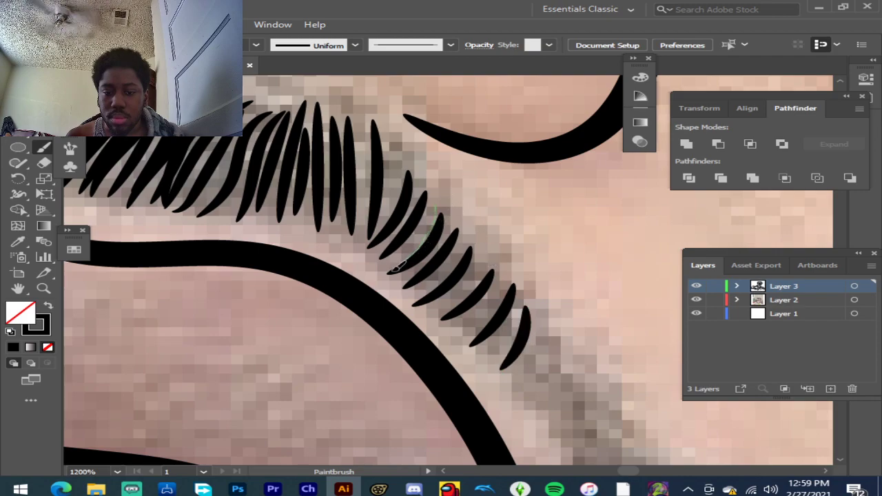
Step: Fill the upper gaps in the descending row with short hairs parallel to the existing ones
drag(399, 267, 394, 270)
mouse_move(373, 225)
mouse_down()
mouse_move(362, 162)
mouse_move(368, 236)
mouse_up()
drag(419, 297, 416, 298)
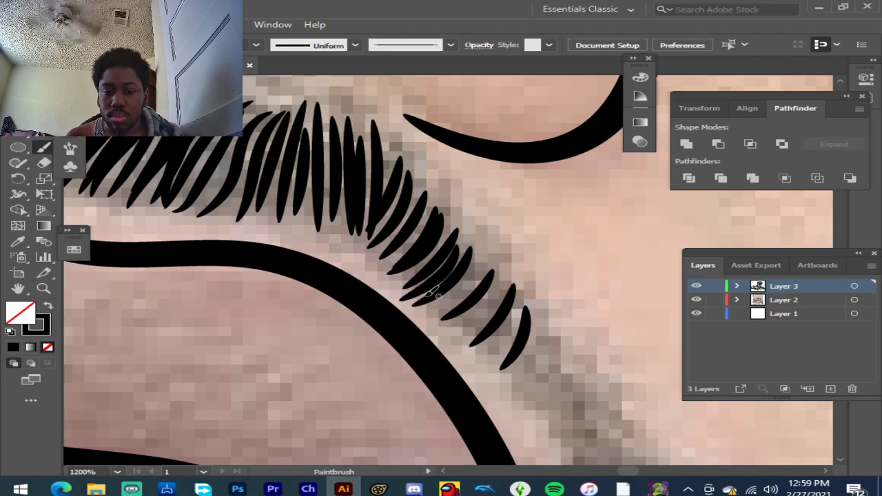
Step: Thicken the descending right side of the mustache with crossing hairs that lean the opposite way, down to its lowest hair
mouse_move(413, 155)
mouse_down()
mouse_move(428, 238)
mouse_move(441, 226)
mouse_up()
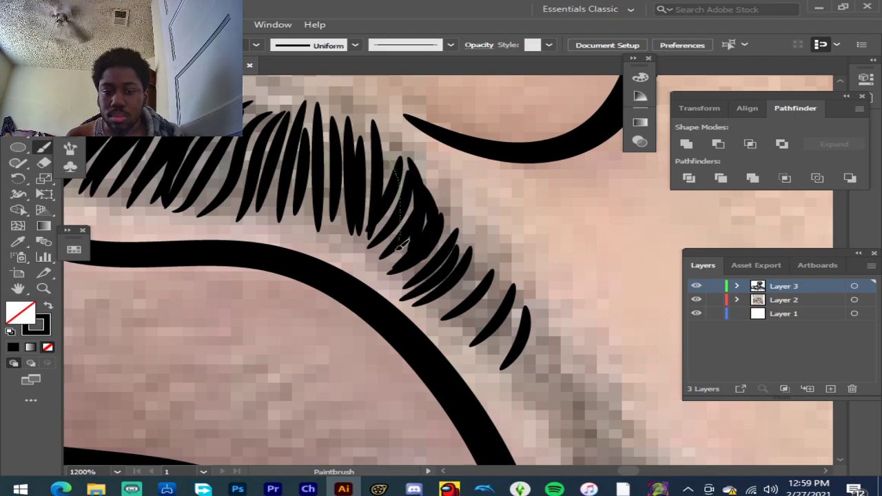
drag(400, 246, 403, 250)
mouse_move(441, 285)
mouse_down()
mouse_move(453, 209)
mouse_move(465, 252)
mouse_move(450, 320)
mouse_up()
drag(488, 238, 471, 329)
mouse_move(502, 266)
mouse_down()
mouse_move(492, 324)
mouse_move(511, 262)
mouse_up()
drag(453, 318, 473, 234)
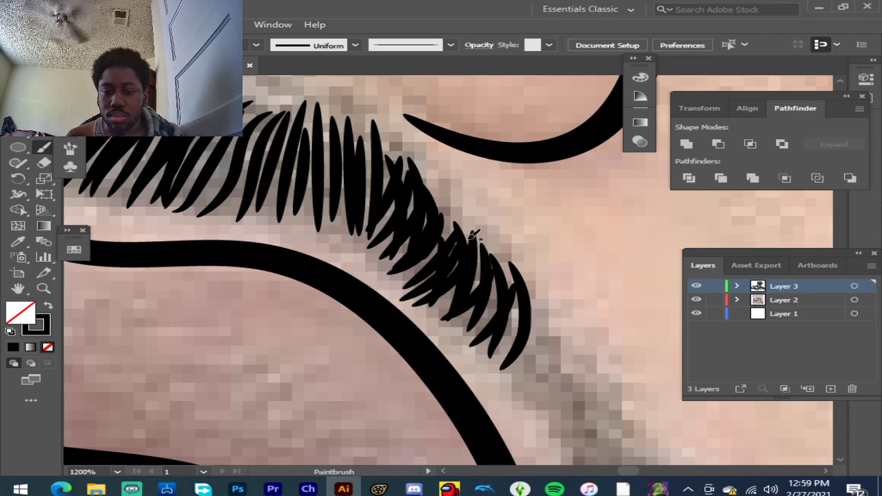
drag(495, 314, 467, 221)
drag(524, 341, 509, 257)
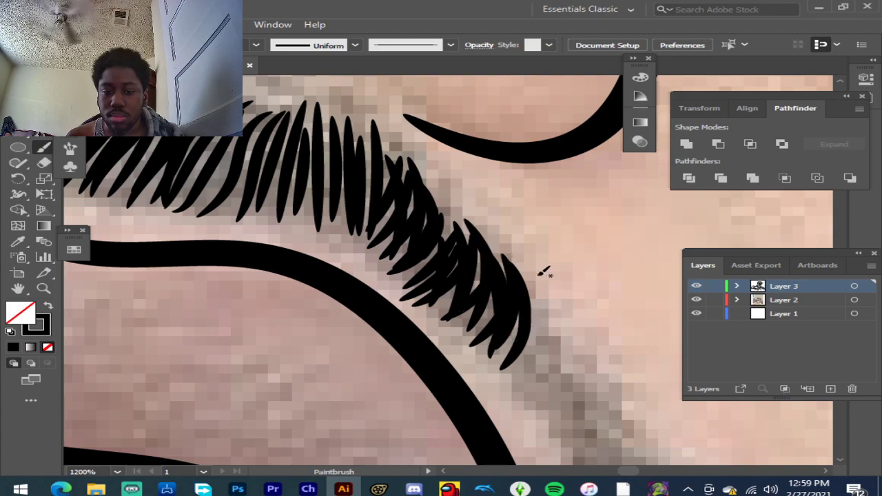
scroll(544, 264, down, 4)
scroll(552, 228, down, 2)
scroll(542, 244, up, 5)
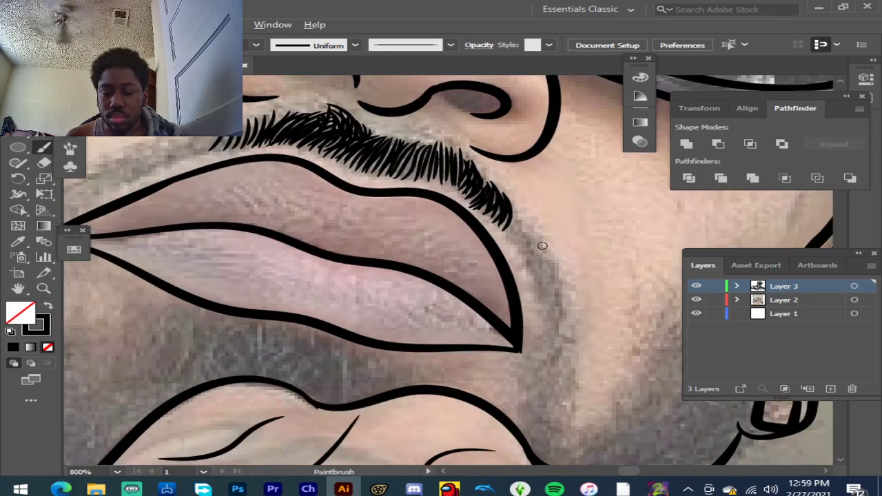
scroll(493, 160, up, 3)
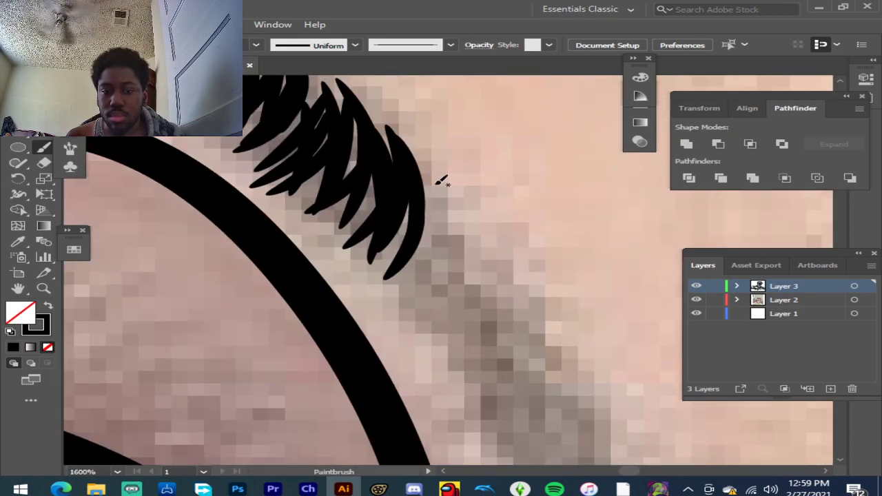
Step: Draw a jagged-edged beard patch on the left jaw, between the earlobe and the hand, with the Pencil tool and fill it black
drag(412, 292, 414, 292)
scroll(457, 217, down, 8)
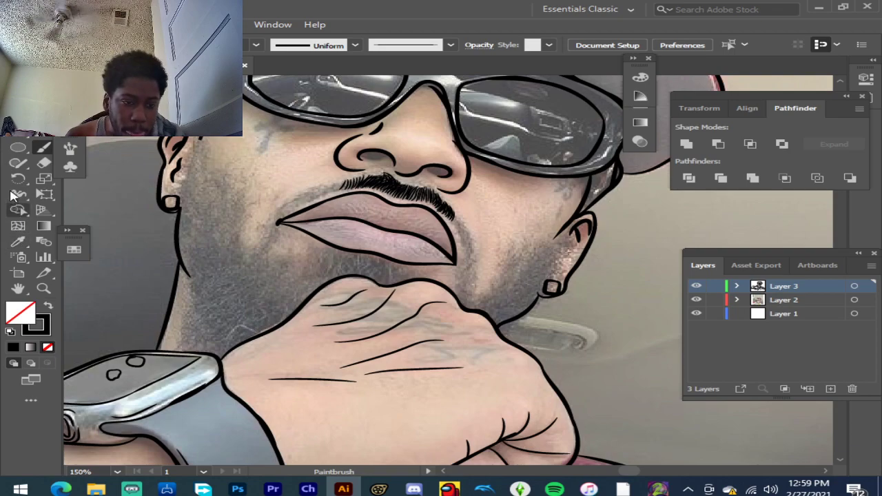
click(18, 164)
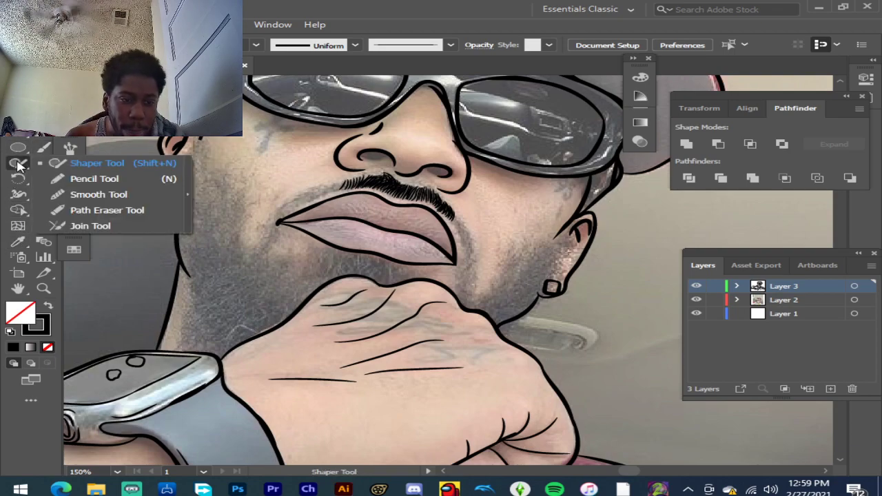
click(77, 180)
scroll(213, 255, up, 2)
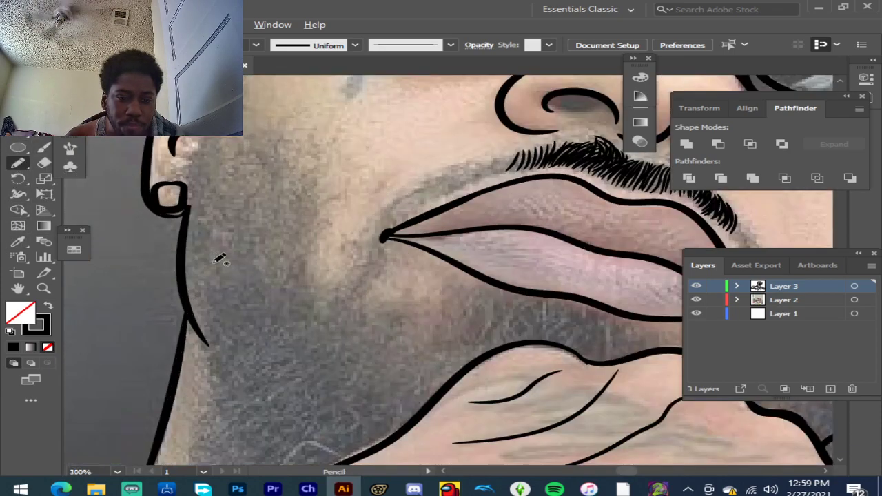
scroll(236, 272, up, 1)
mouse_move(201, 141)
mouse_down()
mouse_move(197, 211)
mouse_move(238, 307)
mouse_move(275, 346)
mouse_move(352, 368)
mouse_move(380, 373)
mouse_move(437, 342)
mouse_move(549, 241)
mouse_move(484, 267)
mouse_move(457, 258)
mouse_move(460, 246)
mouse_move(434, 223)
mouse_move(396, 213)
mouse_move(417, 188)
mouse_move(394, 173)
mouse_move(403, 160)
mouse_move(315, 121)
mouse_move(283, 117)
mouse_move(219, 145)
mouse_up()
click(50, 304)
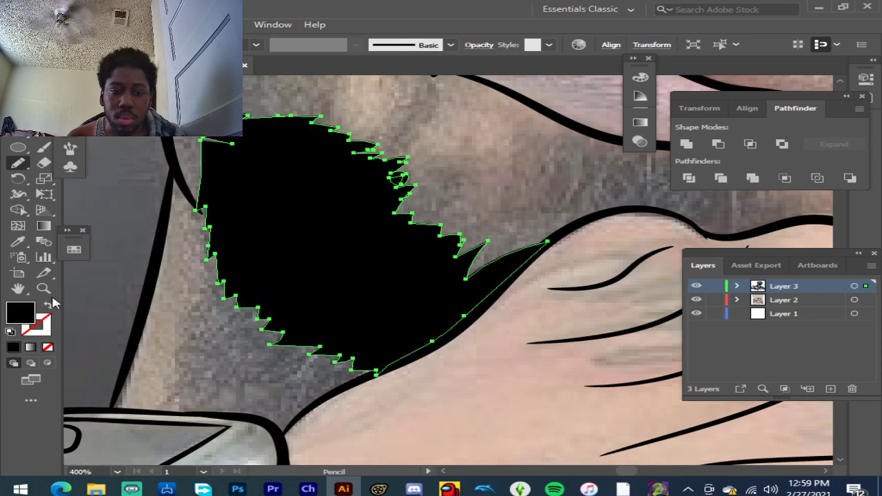
Step: Draw a jagged chin-hair shape between the lower lip and the knuckles and fill it black
scroll(138, 262, down, 3)
scroll(359, 229, up, 3)
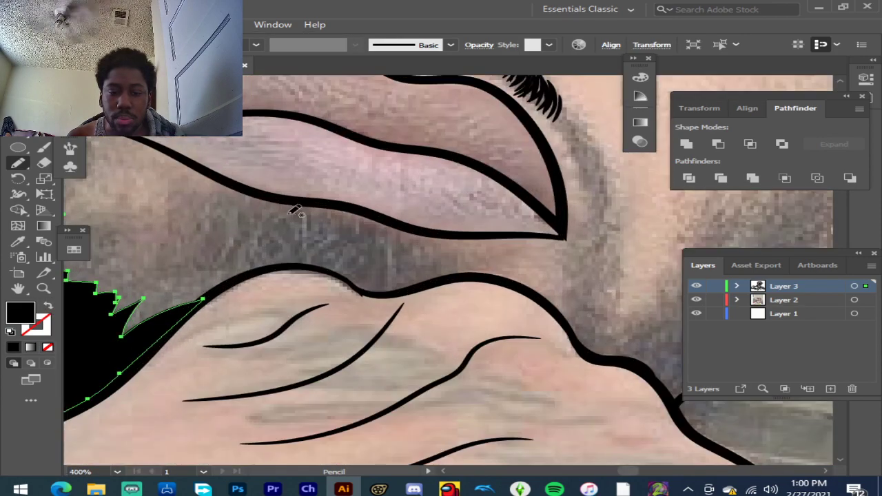
scroll(324, 209, up, 1)
mouse_move(376, 217)
mouse_down()
mouse_move(277, 214)
mouse_move(226, 188)
mouse_move(173, 184)
mouse_move(137, 204)
mouse_move(123, 267)
mouse_move(139, 299)
mouse_move(167, 262)
mouse_move(167, 291)
mouse_move(188, 314)
mouse_move(261, 287)
mouse_move(298, 285)
mouse_move(395, 337)
mouse_move(545, 313)
mouse_move(510, 282)
mouse_move(523, 279)
mouse_move(519, 273)
mouse_move(489, 263)
mouse_move(497, 259)
mouse_move(455, 254)
mouse_move(365, 232)
mouse_up()
click(13, 347)
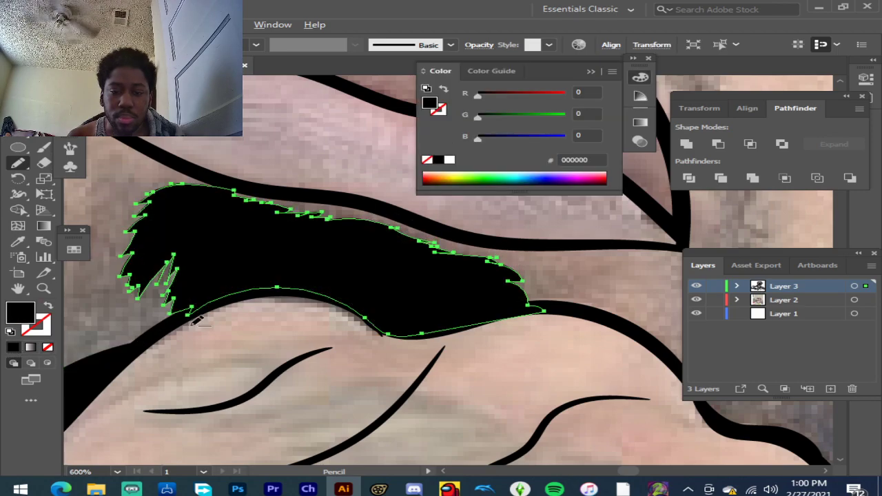
Step: Outline the right-side beard with jagged hair edges from the knuckles along the jaw to the earring, and fill it black
scroll(193, 319, down, 3)
scroll(383, 324, up, 2)
scroll(381, 357, up, 1)
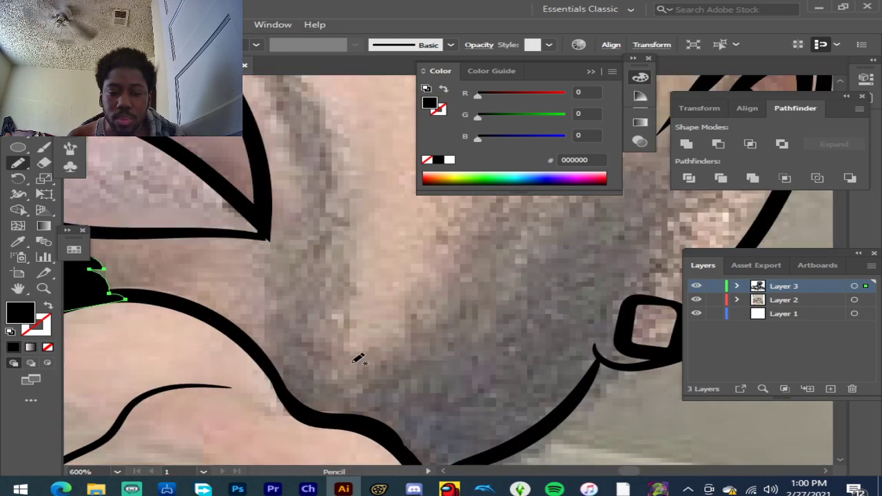
drag(262, 359, 300, 276)
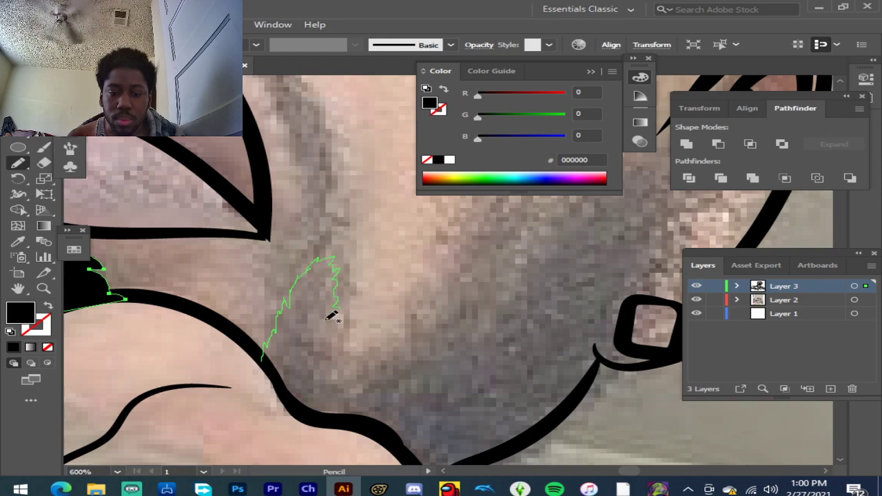
mouse_move(340, 350)
mouse_down()
mouse_move(342, 363)
mouse_move(385, 353)
mouse_move(419, 312)
mouse_up()
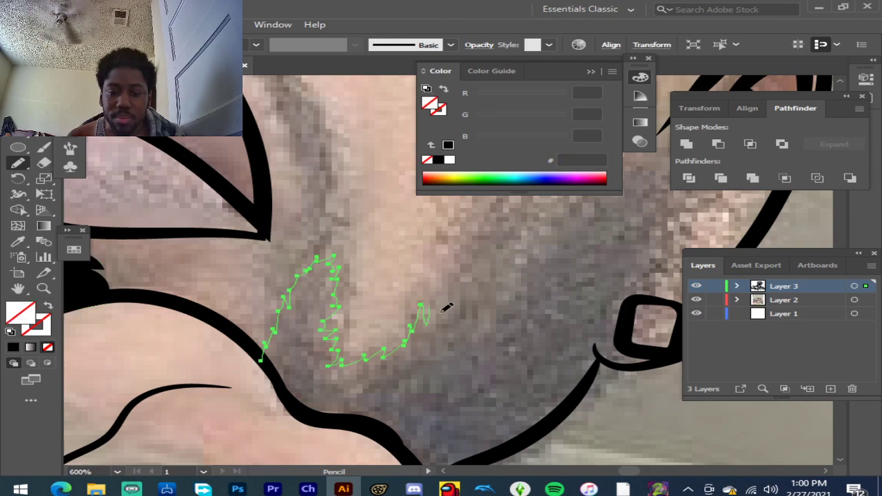
mouse_move(494, 298)
mouse_down()
mouse_move(606, 316)
mouse_move(610, 349)
mouse_move(582, 390)
mouse_move(539, 428)
mouse_up()
drag(493, 453, 461, 466)
drag(404, 437, 363, 417)
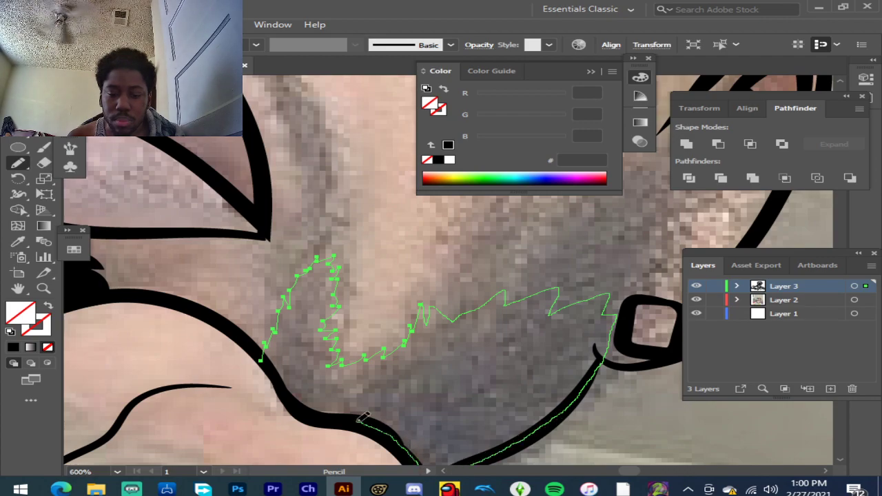
drag(295, 395, 288, 399)
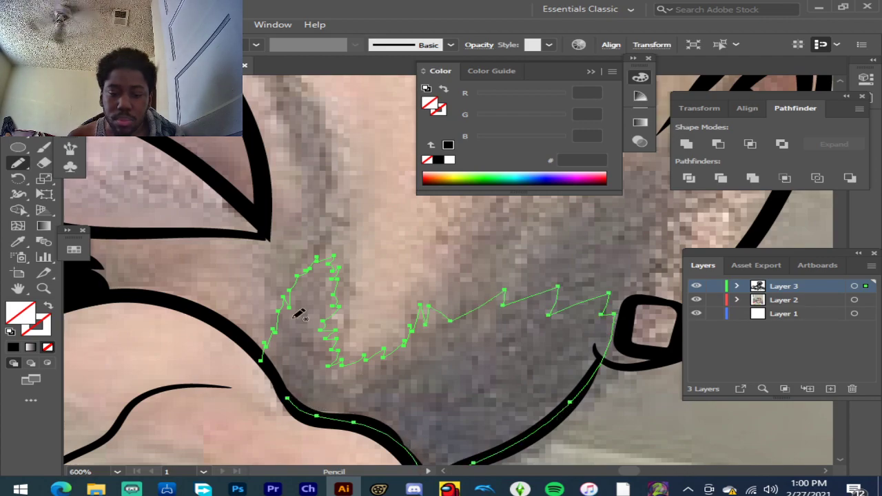
click(13, 348)
Step: Cover the small gap where the right jawline meets the hand with a closed Pencil shape filled black
key(ctrl+minus)
key(ctrl+minus)
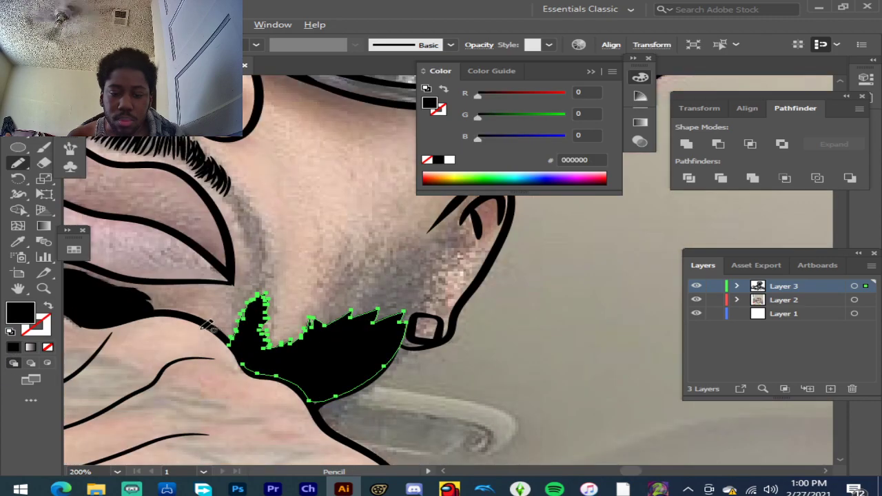
scroll(272, 423, up, 3)
scroll(261, 410, down, 2)
mouse_move(218, 362)
mouse_down()
mouse_move(227, 342)
mouse_move(214, 324)
mouse_move(206, 345)
mouse_move(224, 367)
mouse_up()
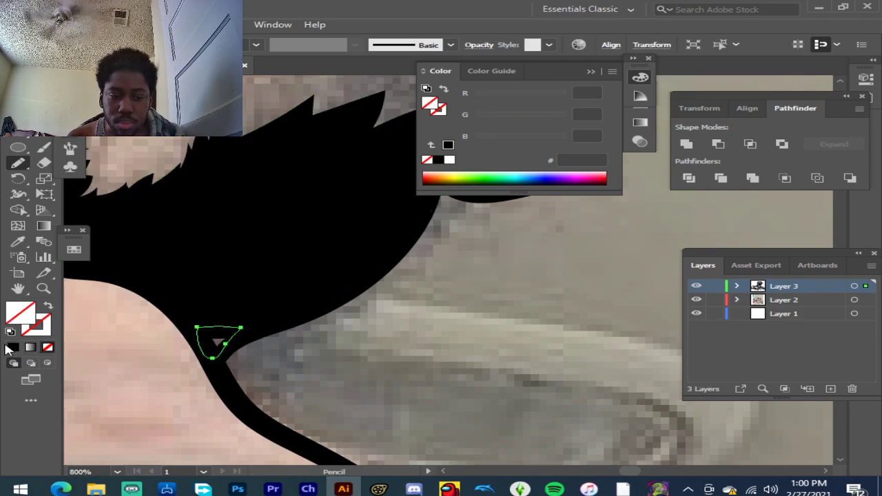
click(13, 348)
Step: Draw a jagged sideburn shape in front of the right ear and fill it black
scroll(319, 335, down, 3)
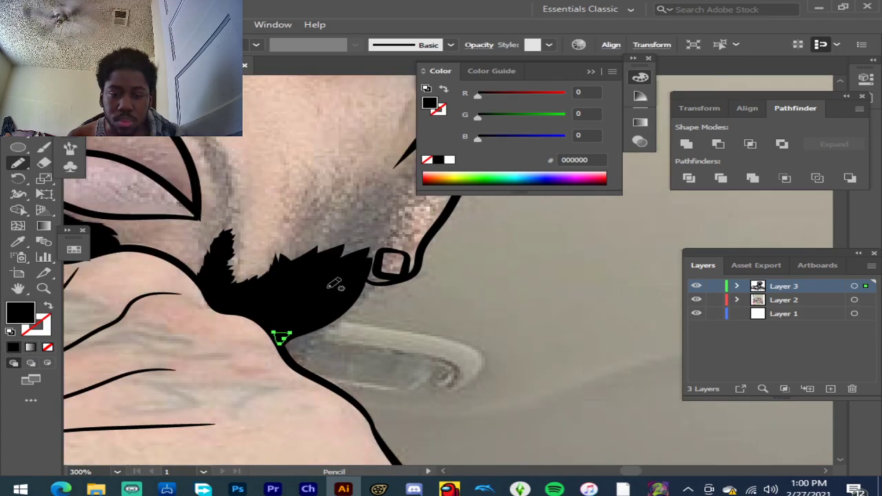
scroll(279, 228, up, 1)
scroll(257, 202, up, 1)
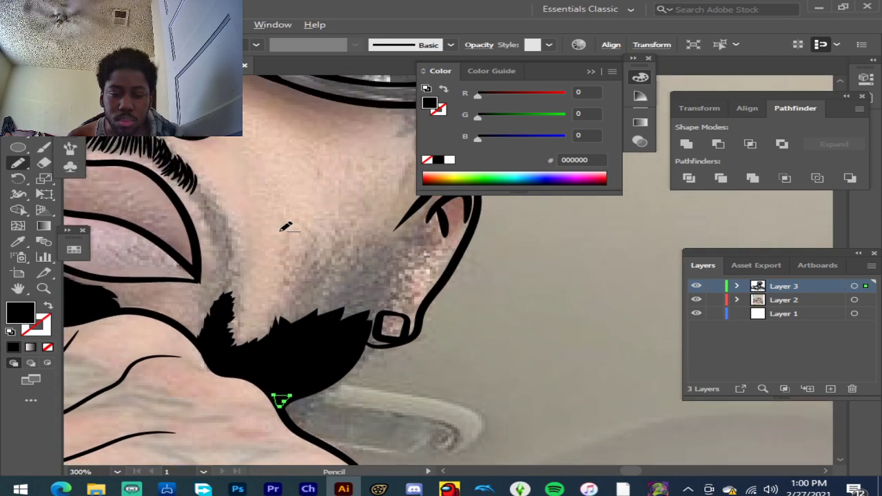
scroll(426, 254, up, 3)
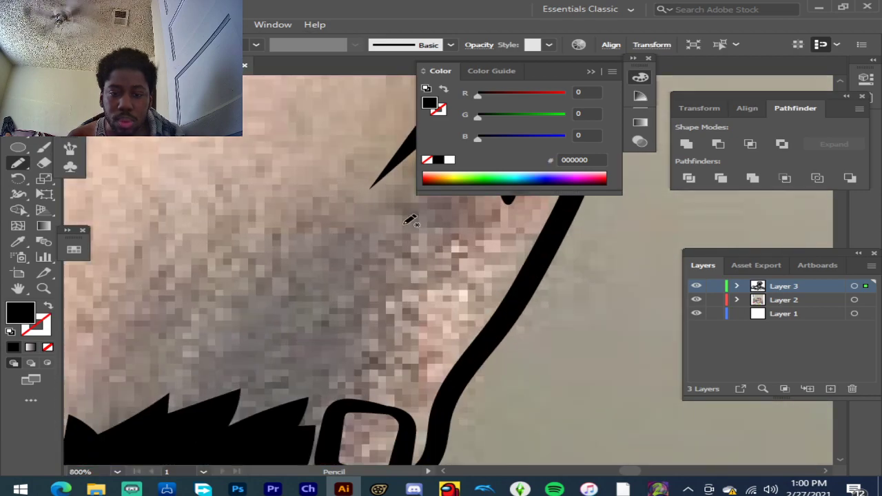
mouse_move(383, 307)
mouse_down()
mouse_move(431, 288)
mouse_move(475, 319)
mouse_move(388, 417)
mouse_move(337, 408)
mouse_move(338, 357)
mouse_move(386, 315)
mouse_up()
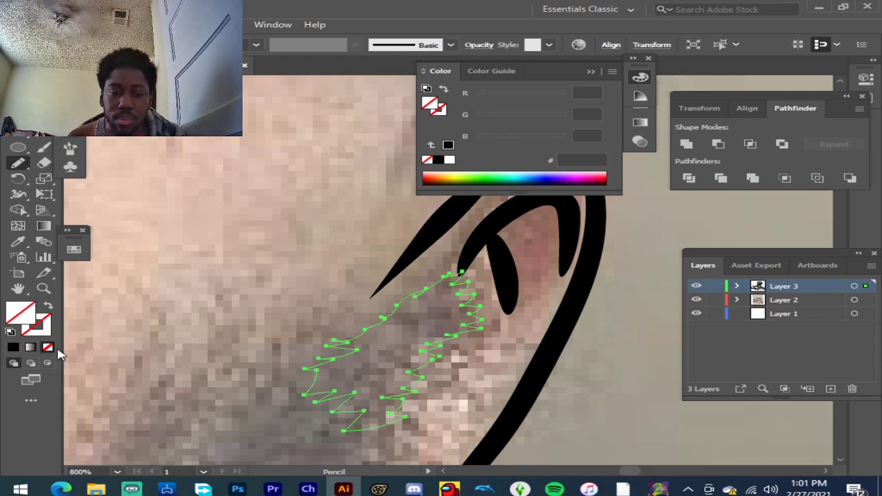
click(12, 348)
scroll(267, 294, down, 3)
scroll(267, 294, down, 2)
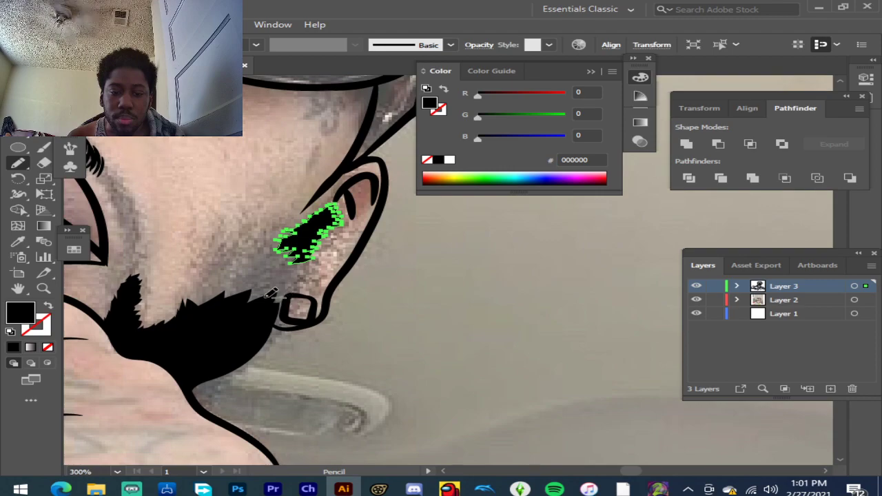
scroll(252, 285, up, 2)
mouse_move(210, 362)
mouse_down()
mouse_move(168, 367)
mouse_move(178, 346)
mouse_move(165, 334)
mouse_move(215, 295)
mouse_move(207, 281)
mouse_move(221, 254)
mouse_move(255, 240)
mouse_move(275, 206)
mouse_move(312, 205)
mouse_up()
key(ctrl+z)
key(ctrl+z)
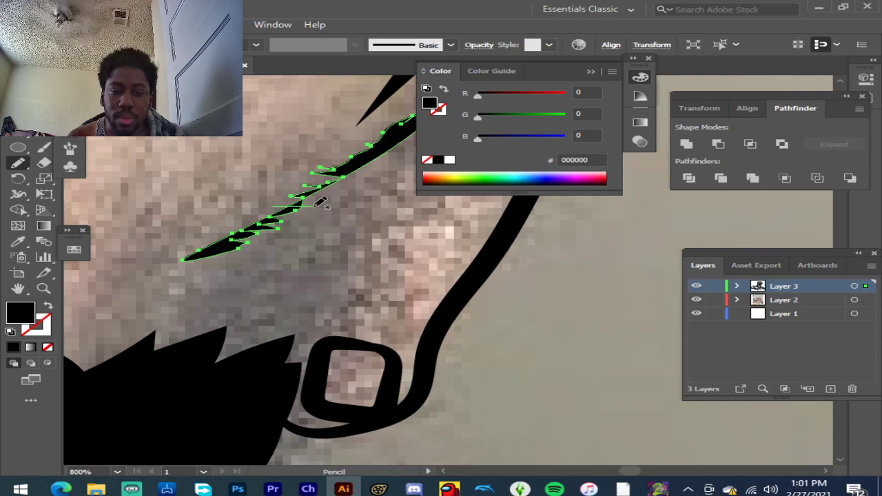
key(ctrl+z)
key(ctrl+z)
key(ctrl+z)
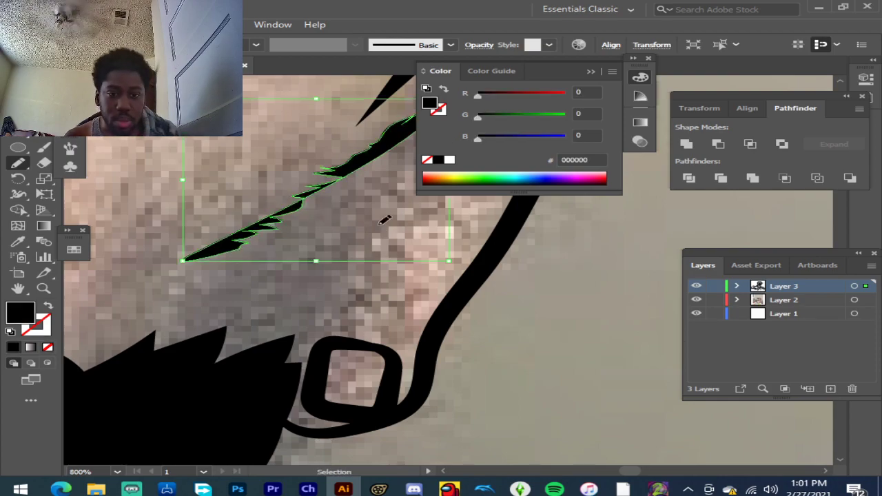
Step: Draw a jagged shape joining the right sideburn to the beard above the earring, and fill it black
mouse_move(215, 380)
mouse_down()
mouse_move(160, 353)
mouse_move(146, 333)
mouse_move(178, 337)
mouse_move(172, 297)
mouse_move(213, 276)
mouse_move(242, 238)
mouse_move(367, 206)
mouse_move(387, 235)
mouse_move(372, 297)
mouse_move(347, 331)
mouse_up()
mouse_move(324, 342)
mouse_down()
mouse_move(279, 393)
mouse_move(224, 401)
mouse_move(207, 379)
mouse_up()
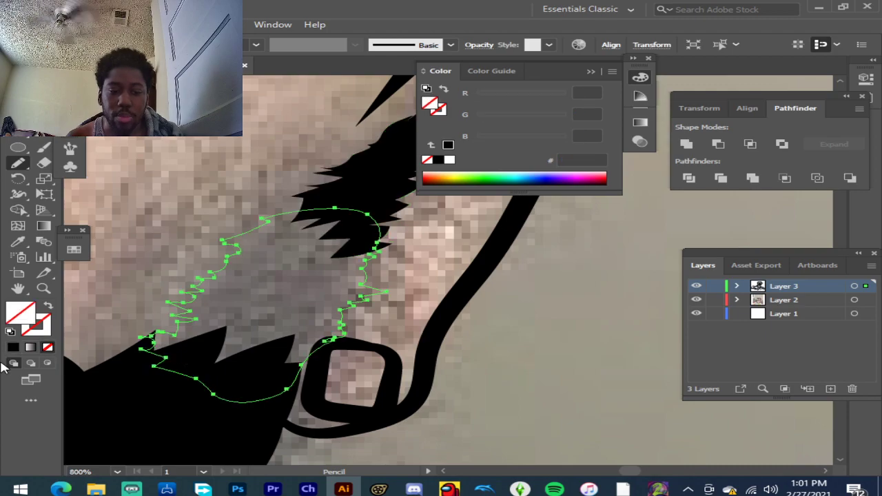
click(13, 347)
Step: Extend the right end of the mustache downward with a jagged Pencil shape filled black
scroll(203, 237, down, 3)
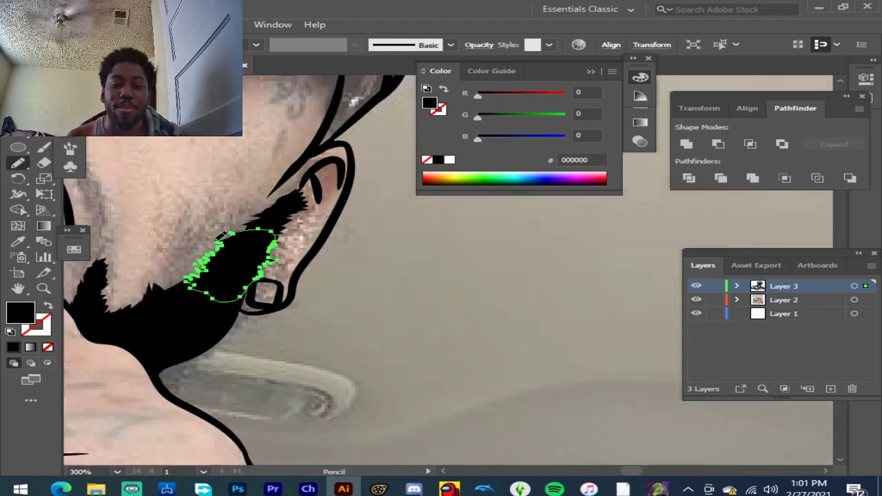
scroll(128, 219, up, 3)
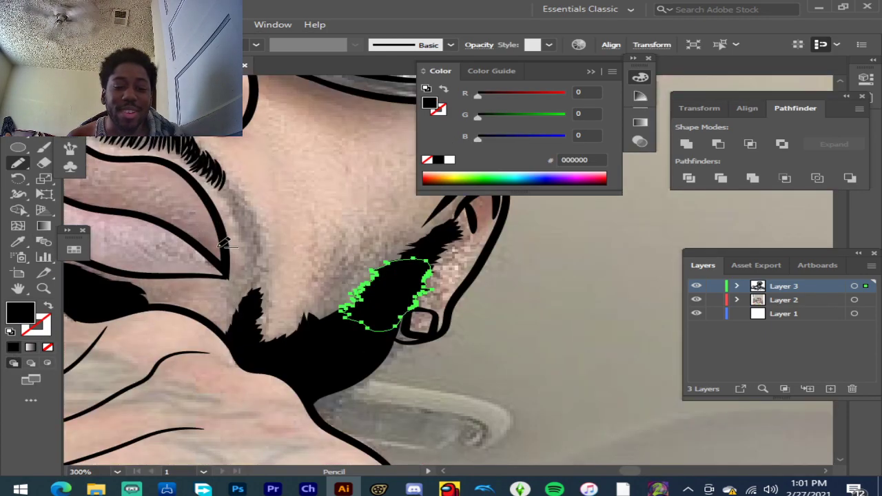
scroll(226, 245, up, 2)
scroll(233, 153, up, 2)
scroll(216, 148, up, 2)
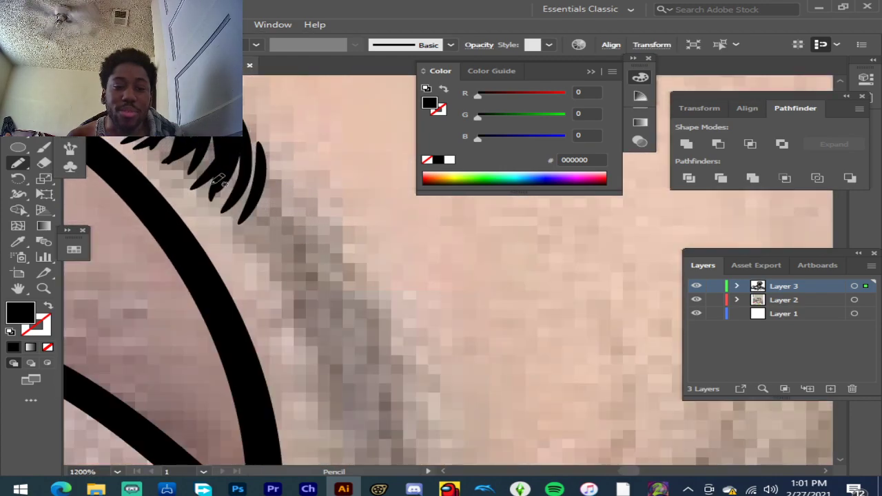
scroll(266, 168, up, 2)
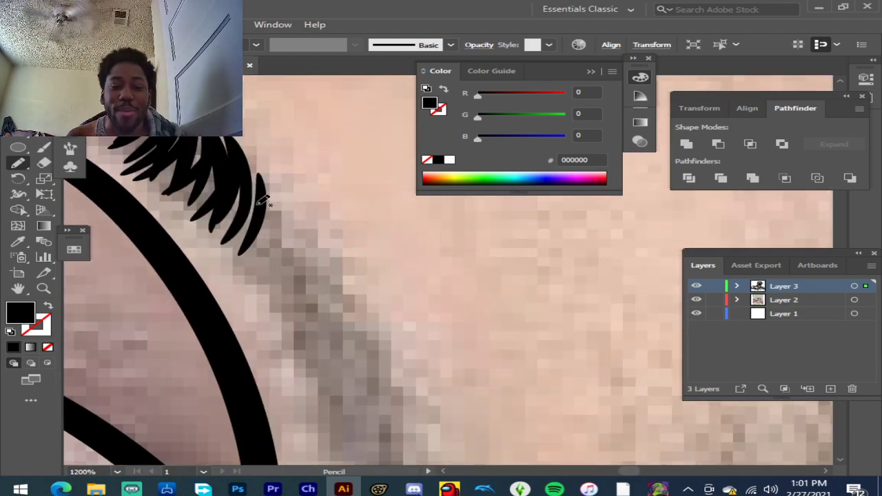
mouse_move(321, 261)
mouse_down()
mouse_move(315, 286)
mouse_move(361, 342)
mouse_move(362, 362)
mouse_move(343, 381)
mouse_move(314, 362)
mouse_move(295, 339)
mouse_move(301, 319)
mouse_move(272, 306)
mouse_move(255, 265)
mouse_move(211, 225)
mouse_move(239, 200)
mouse_move(268, 202)
mouse_up()
click(12, 348)
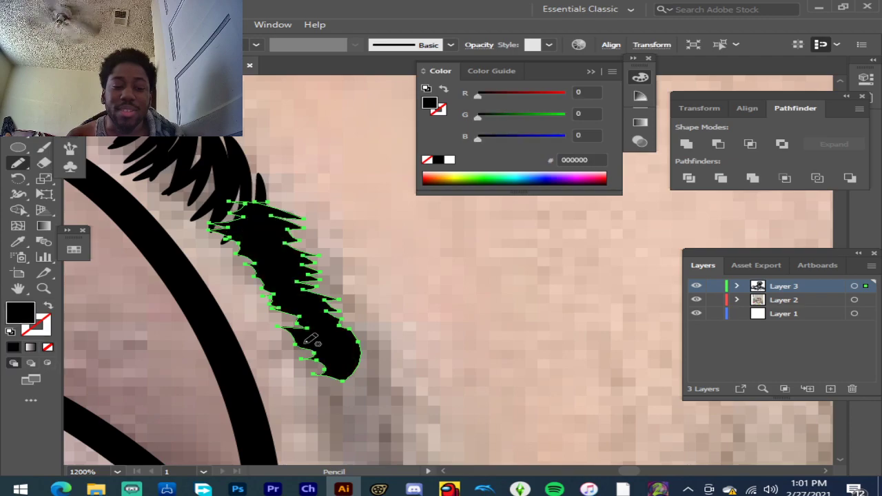
Step: Draw a narrow jagged strip past the right mouth corner, from the mustache extension down to the beard, and fill it black
scroll(331, 339, down, 4)
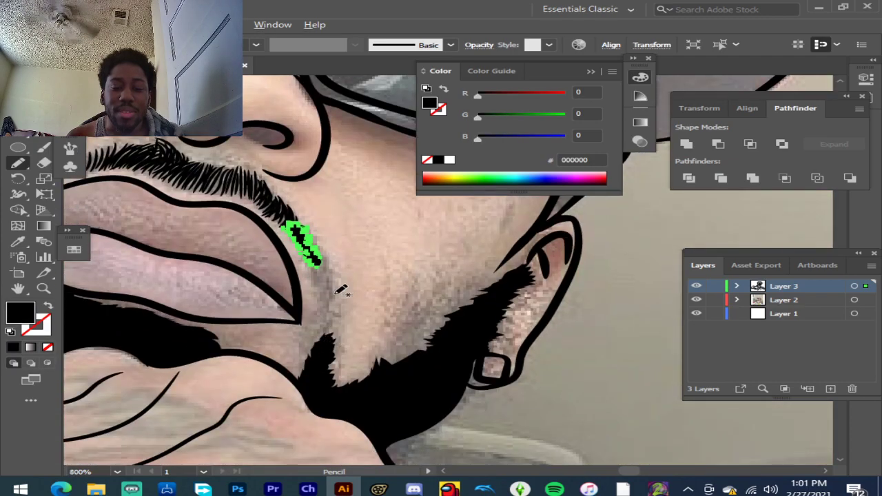
scroll(341, 291, up, 4)
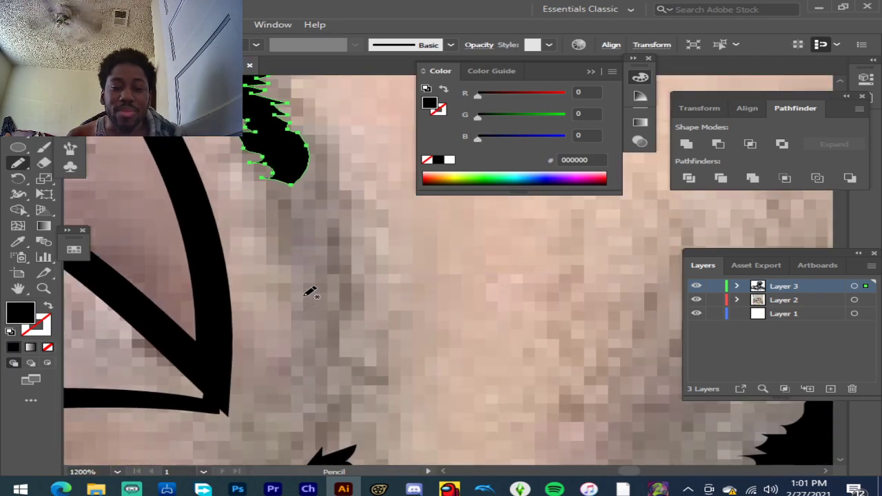
scroll(310, 292, down, 1)
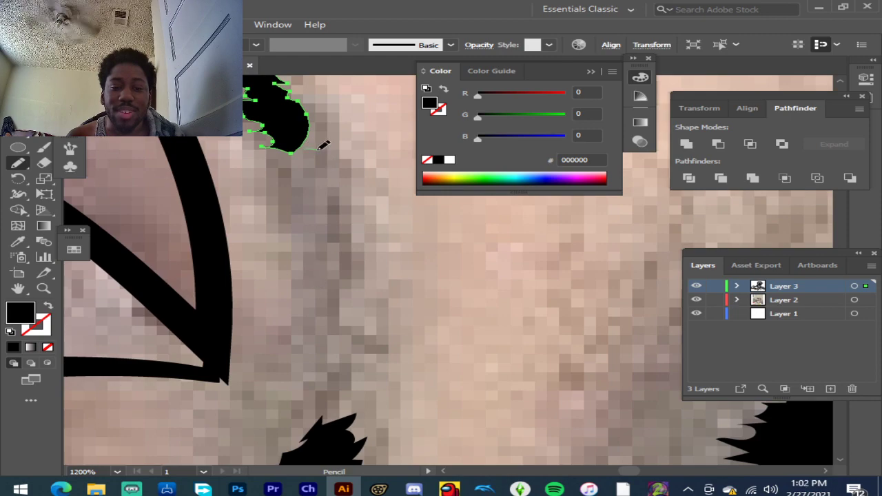
drag(352, 173, 325, 186)
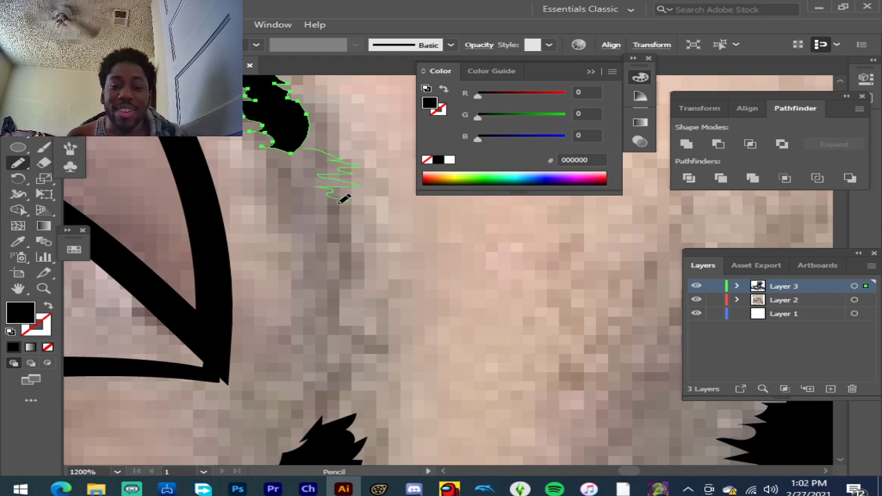
mouse_move(345, 247)
mouse_down()
mouse_move(354, 270)
mouse_move(334, 281)
mouse_move(342, 328)
mouse_move(362, 350)
mouse_up()
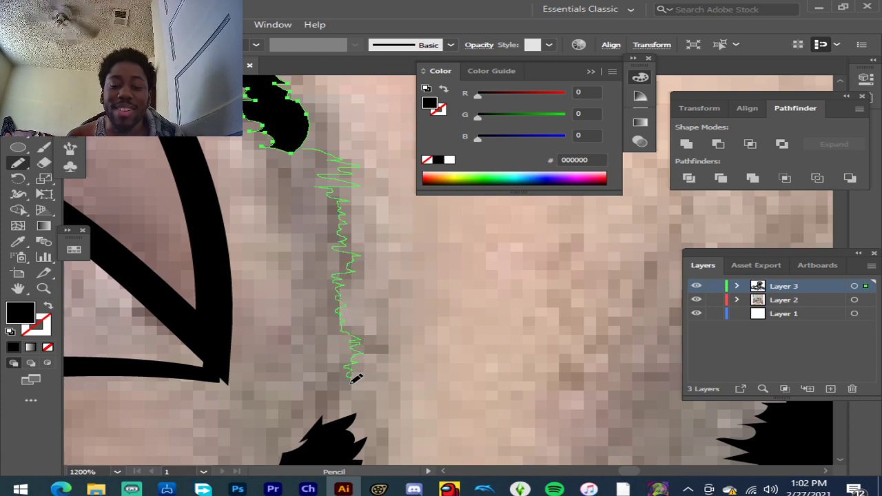
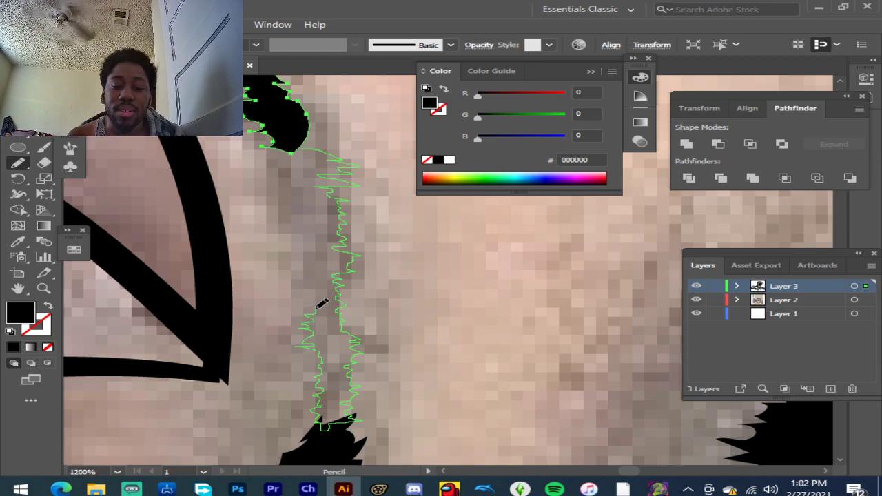
mouse_move(309, 271)
mouse_down()
mouse_move(289, 240)
mouse_move(296, 237)
mouse_move(287, 191)
mouse_move(276, 189)
mouse_move(281, 162)
mouse_up()
mouse_move(261, 157)
mouse_down()
mouse_move(249, 162)
mouse_move(279, 162)
mouse_up()
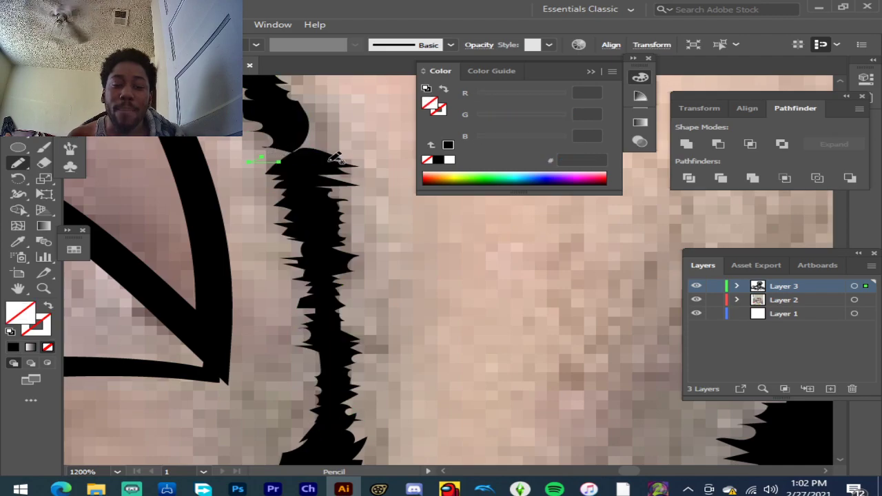
Step: Bridge the gap between the mustache extension and the strip below it with a jagged shape filled solid black
scroll(261, 121, up, 2)
scroll(337, 148, up, 3)
mouse_move(382, 210)
mouse_down()
mouse_move(396, 205)
mouse_move(383, 206)
mouse_move(408, 215)
mouse_move(419, 255)
mouse_move(323, 271)
mouse_move(293, 259)
mouse_move(256, 206)
mouse_move(262, 193)
mouse_move(365, 183)
mouse_move(380, 207)
mouse_move(423, 212)
mouse_up()
click(28, 349)
click(14, 347)
scroll(210, 241, down, 6)
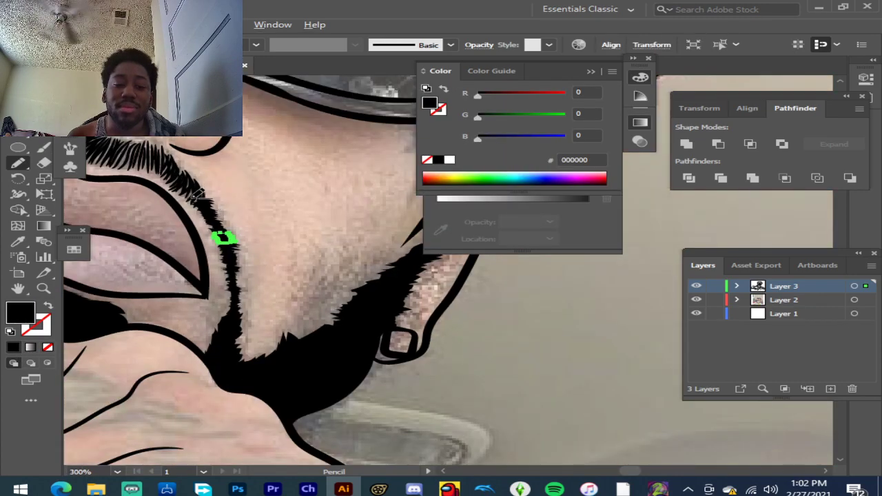
scroll(200, 198, up, 5)
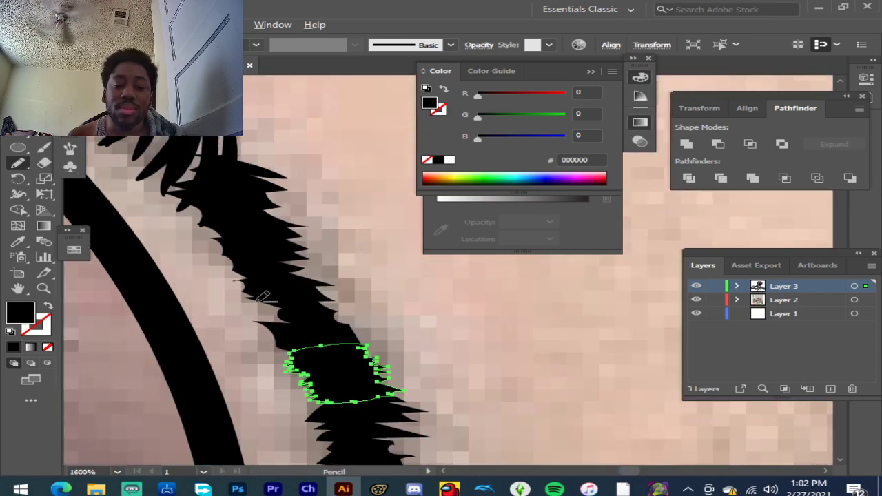
Step: Draw a jagged Pencil shape over the upper joint of the right mustache extension and fill it solid black
scroll(263, 299, up, 1)
mouse_move(343, 273)
mouse_down()
mouse_move(384, 287)
mouse_move(357, 293)
mouse_move(385, 315)
mouse_move(375, 338)
mouse_move(262, 364)
mouse_move(221, 283)
mouse_move(338, 266)
mouse_up()
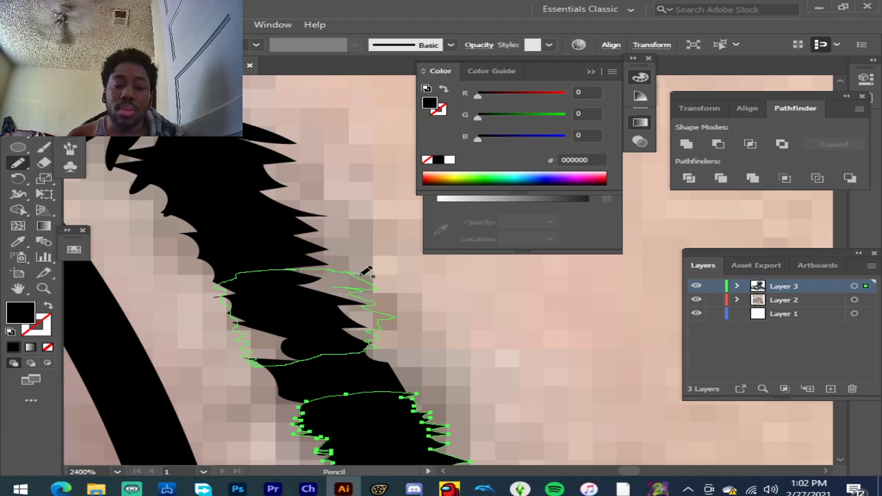
click(13, 349)
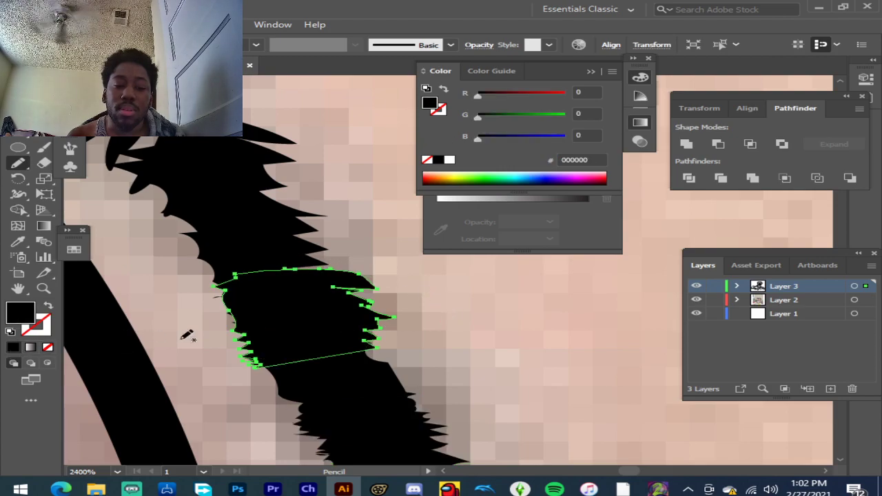
Step: Deselect the new shape, hide Layer 2 to check the beard and mustache line art alone, and show it again
scroll(233, 319, down, 10)
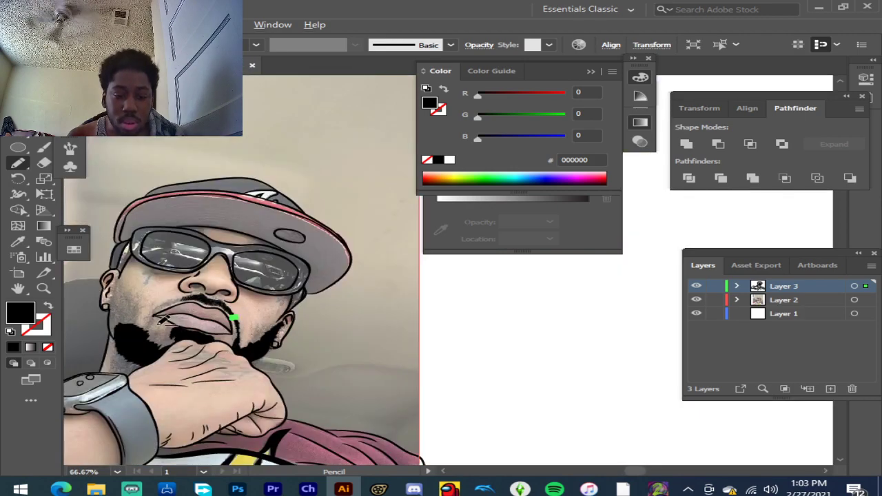
scroll(165, 319, up, 2)
scroll(200, 307, down, 4)
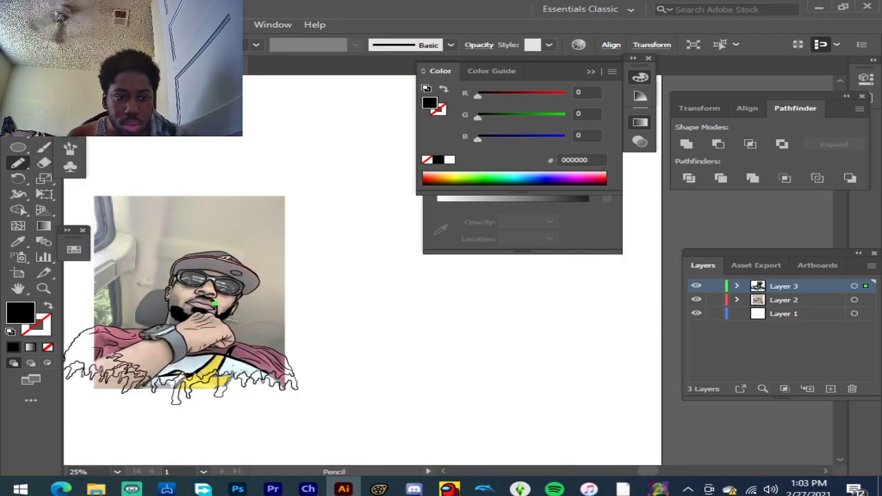
key(v)
click(337, 276)
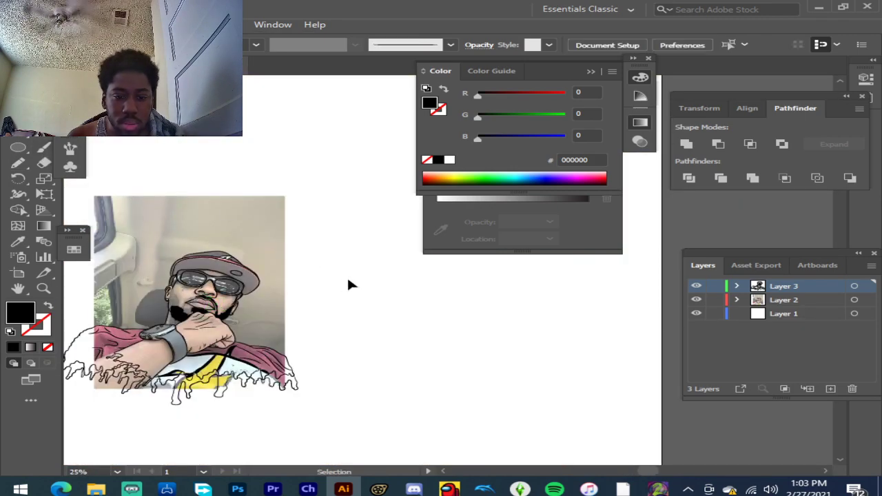
click(696, 302)
scroll(171, 305, up, 3)
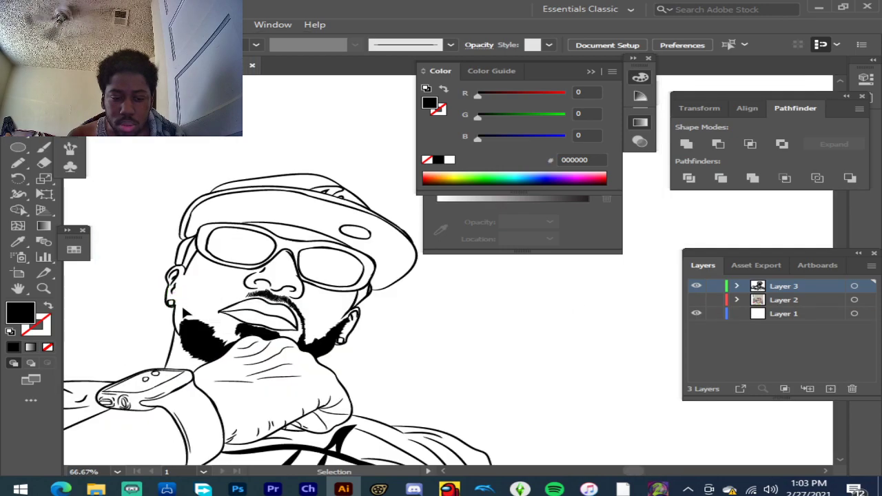
scroll(183, 310, up, 2)
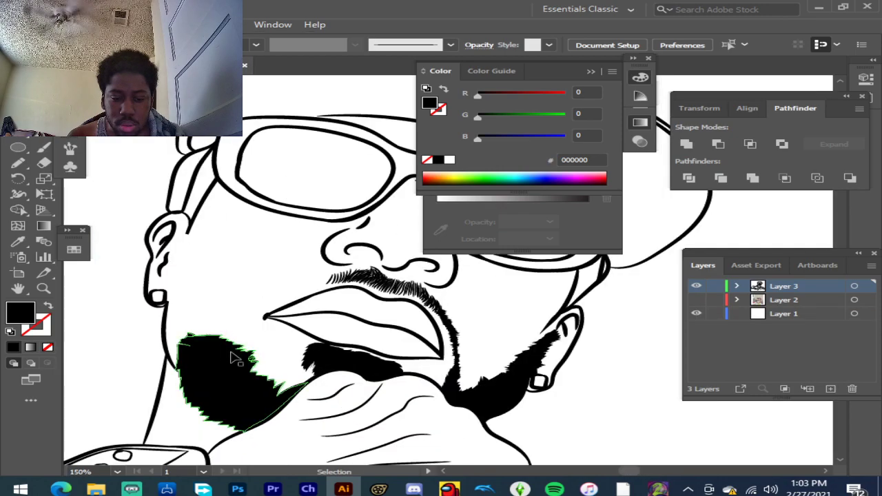
click(696, 300)
scroll(252, 305, up, 2)
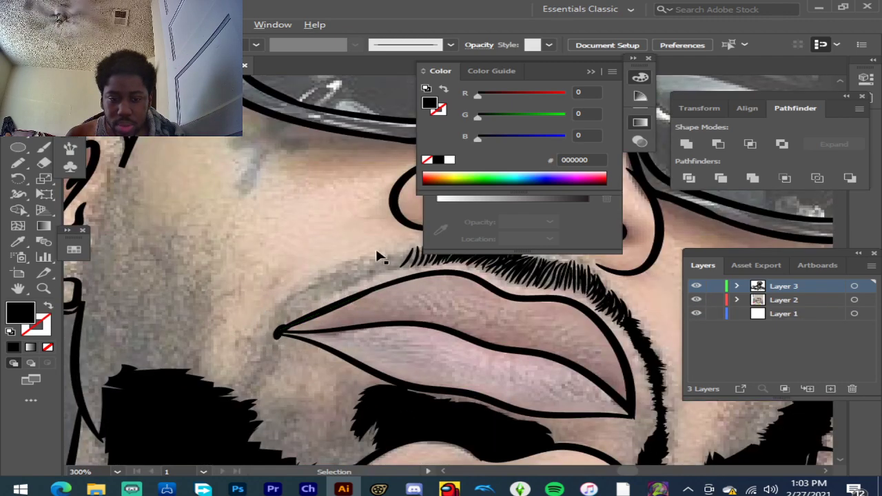
scroll(378, 257, up, 2)
click(18, 162)
scroll(406, 248, up, 1)
mouse_move(445, 273)
mouse_down()
mouse_move(341, 287)
mouse_move(198, 369)
mouse_move(196, 378)
mouse_move(320, 342)
mouse_move(310, 341)
mouse_move(358, 327)
mouse_move(370, 313)
mouse_move(457, 284)
mouse_up()
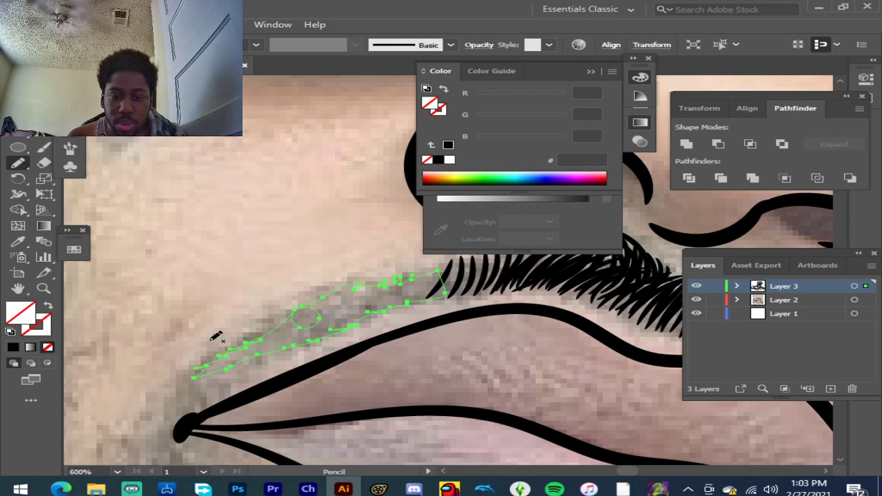
click(13, 346)
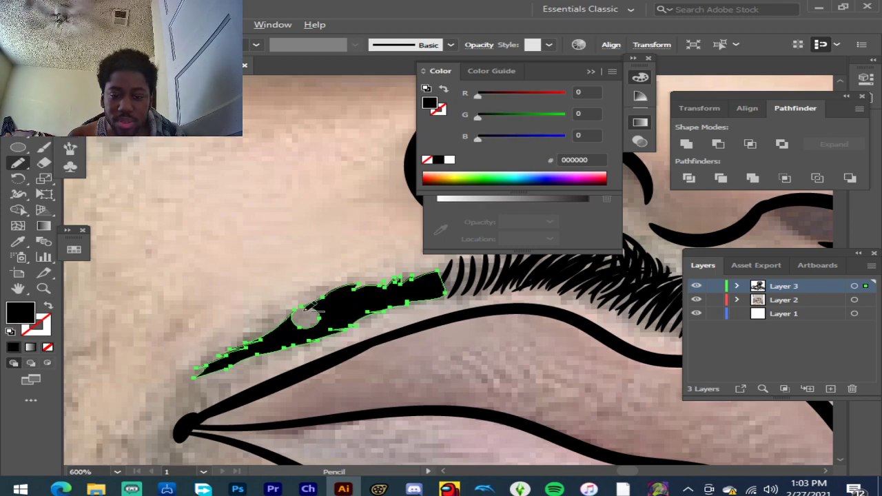
scroll(306, 311, up, 1)
key(Delete)
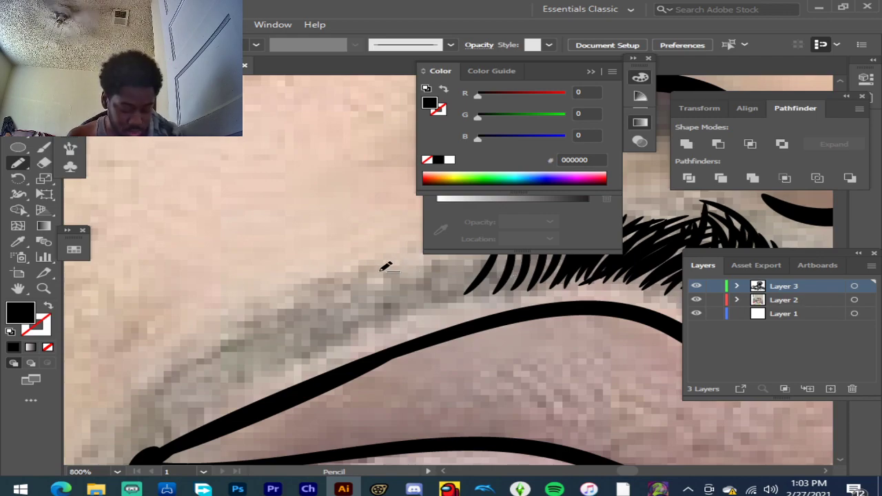
Step: Draw a jagged Pencil shape above the left half of the upper lip, joining the mustache hairs, and fill it black
key(ctrl+minus)
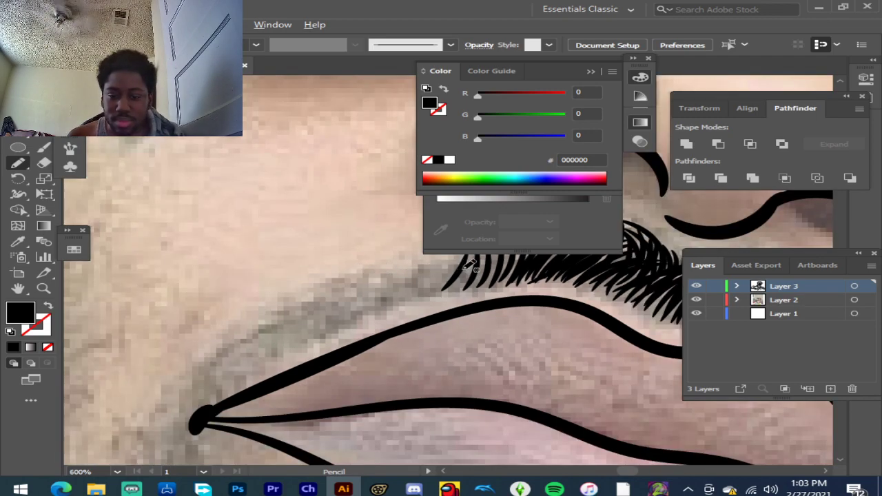
scroll(469, 265, up, 1)
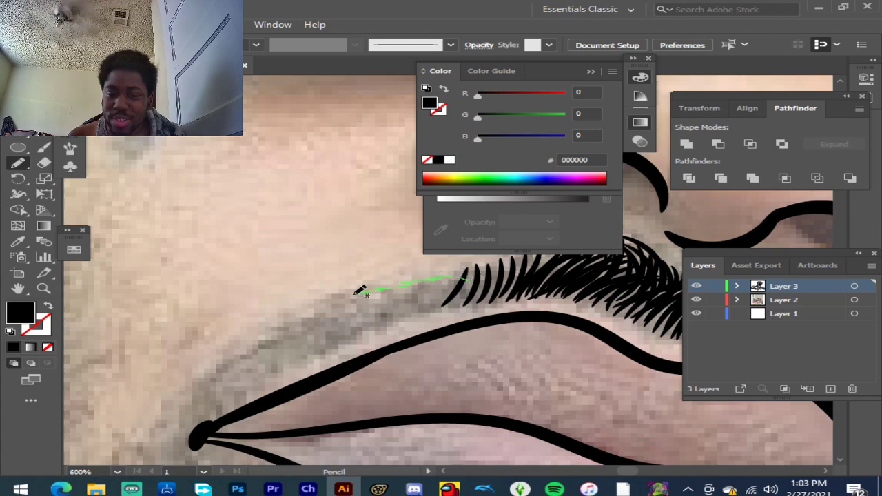
mouse_move(301, 321)
mouse_down()
mouse_move(267, 350)
mouse_move(230, 361)
mouse_move(220, 368)
mouse_move(242, 379)
mouse_up()
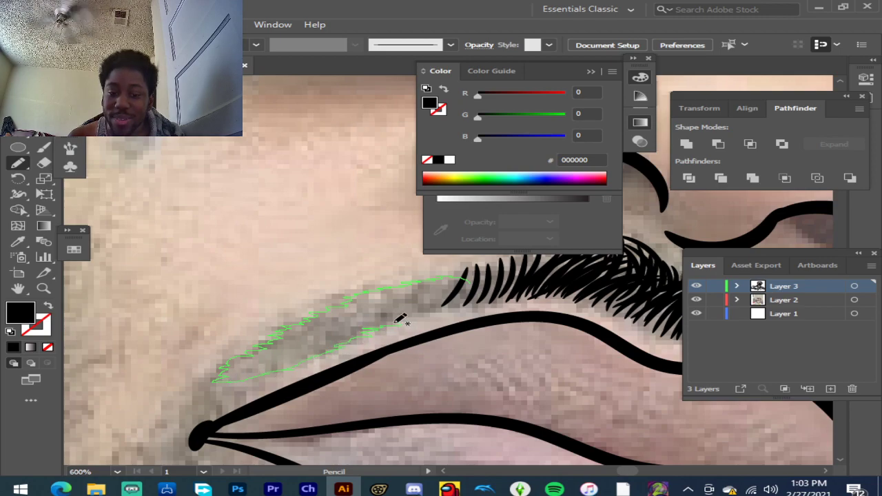
drag(463, 303, 480, 282)
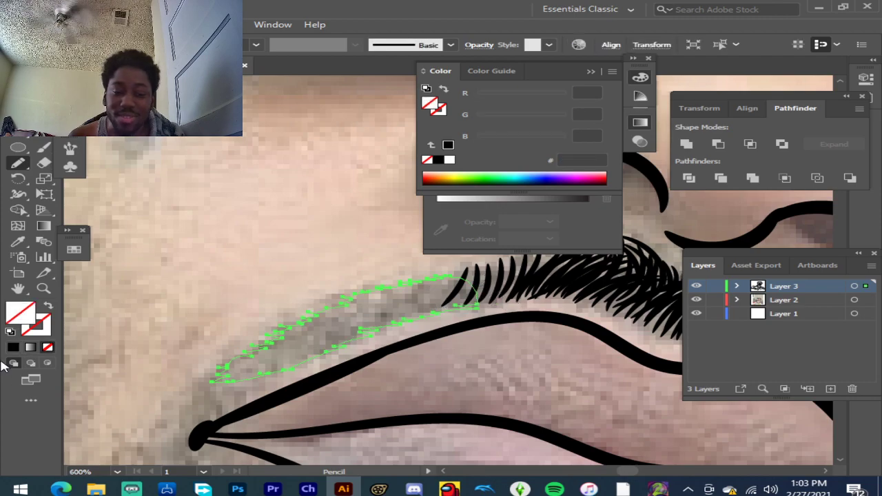
click(13, 348)
Step: Draw a jagged strip from the mustache's left end past the left mouth corner down to the beard, and fill it black
scroll(255, 341, down, 2)
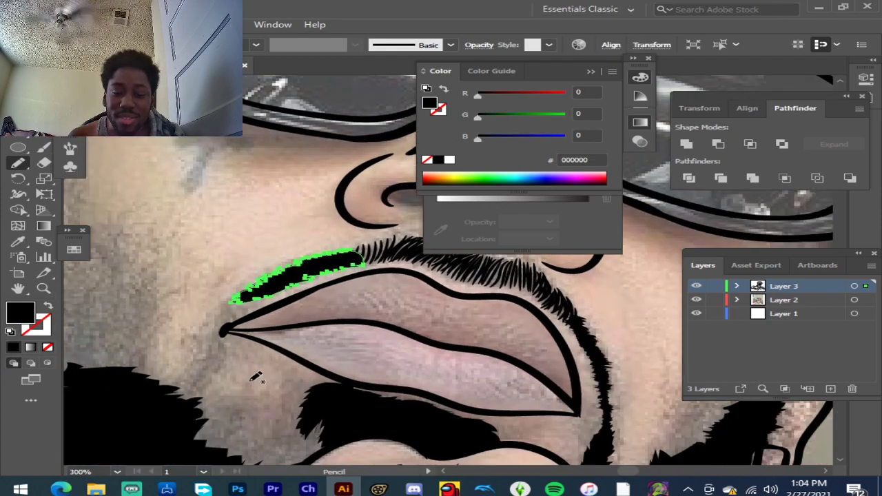
scroll(190, 282, up, 2)
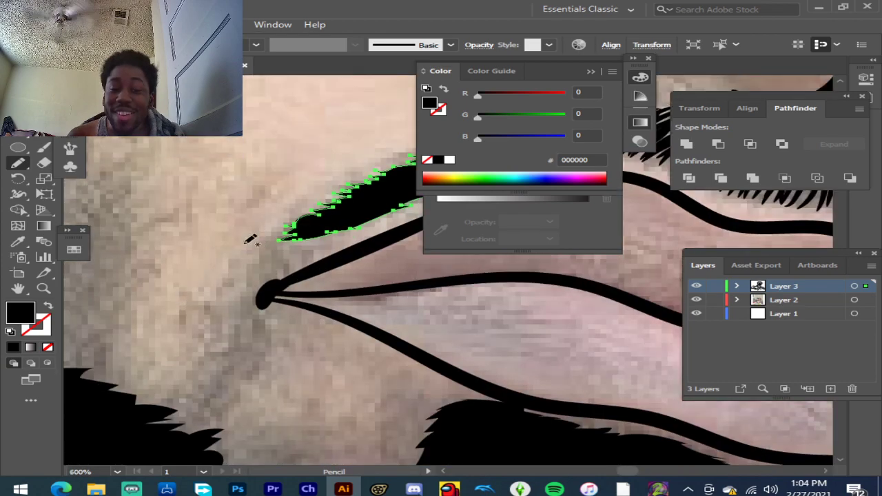
scroll(237, 259, up, 1)
scroll(237, 259, down, 3)
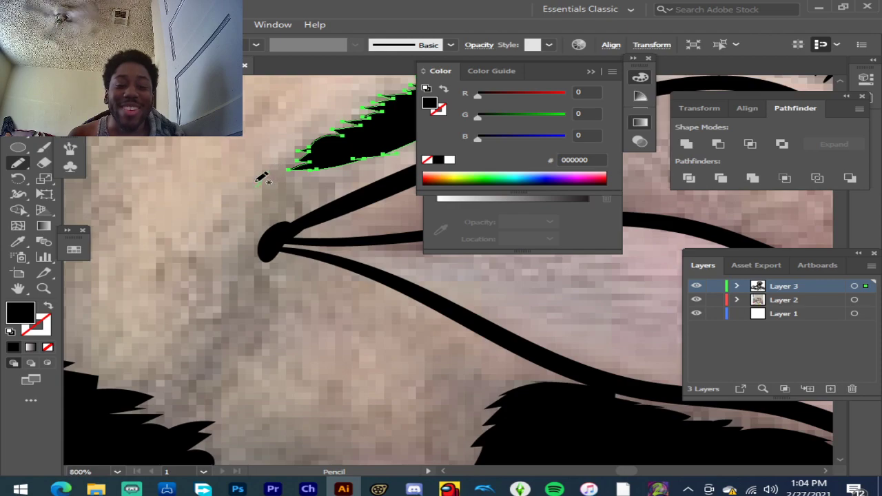
drag(241, 193, 230, 205)
mouse_move(223, 236)
mouse_down()
mouse_move(173, 352)
mouse_move(139, 369)
mouse_move(134, 400)
mouse_move(90, 417)
mouse_move(173, 430)
mouse_move(222, 399)
mouse_move(222, 380)
mouse_move(242, 358)
mouse_move(233, 351)
mouse_move(255, 331)
mouse_move(248, 318)
mouse_move(262, 293)
mouse_move(248, 284)
mouse_move(266, 273)
mouse_move(266, 256)
mouse_move(287, 237)
mouse_move(280, 228)
mouse_move(305, 217)
mouse_move(313, 195)
mouse_up()
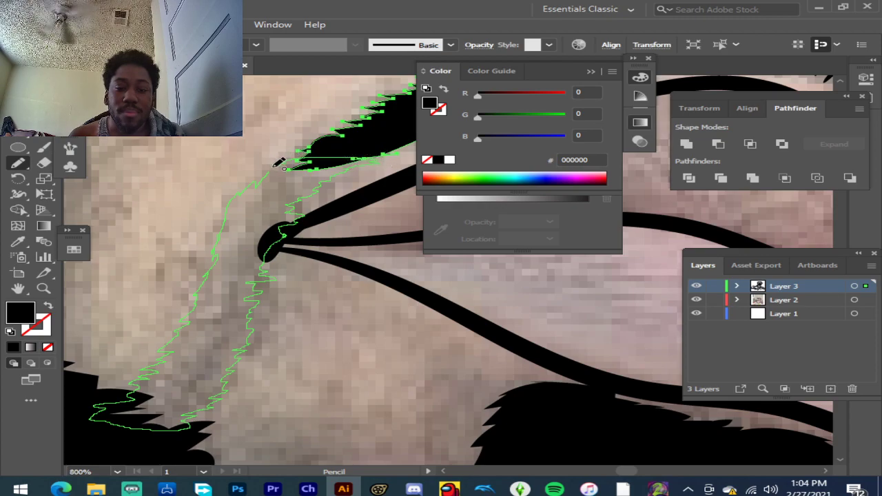
drag(279, 168, 281, 163)
key(slash)
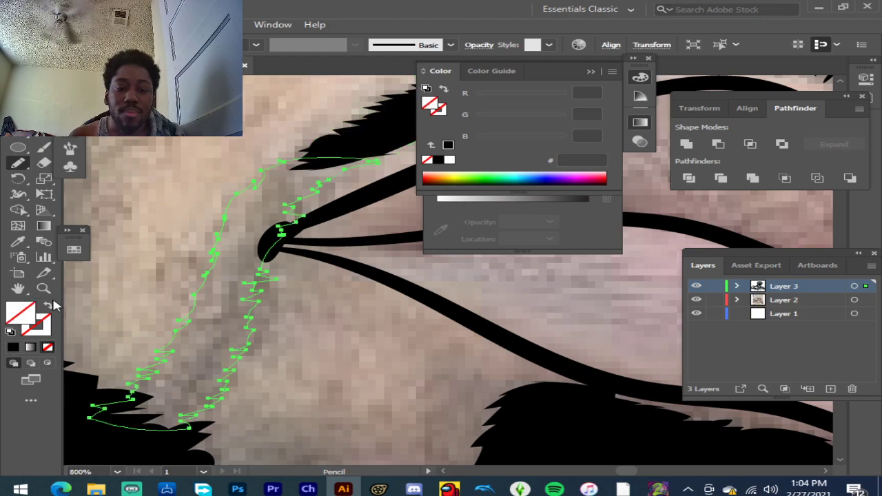
click(11, 350)
Step: Deselect the strip, hide the reference photo on Layer 2 to inspect the completed mustache, and show the photo again
scroll(169, 331, down, 7)
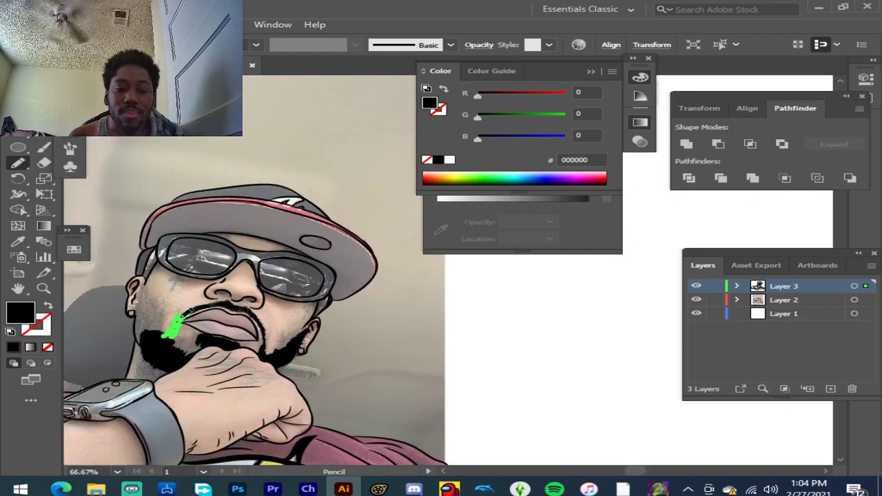
key(v)
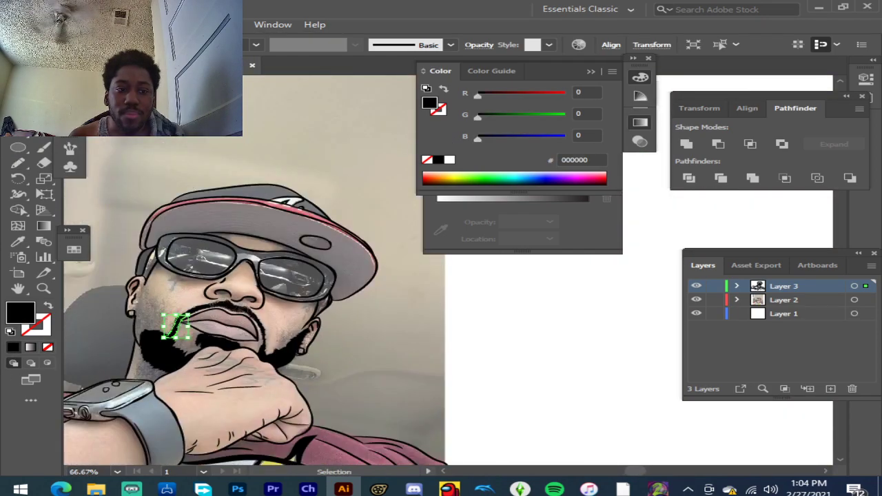
click(526, 368)
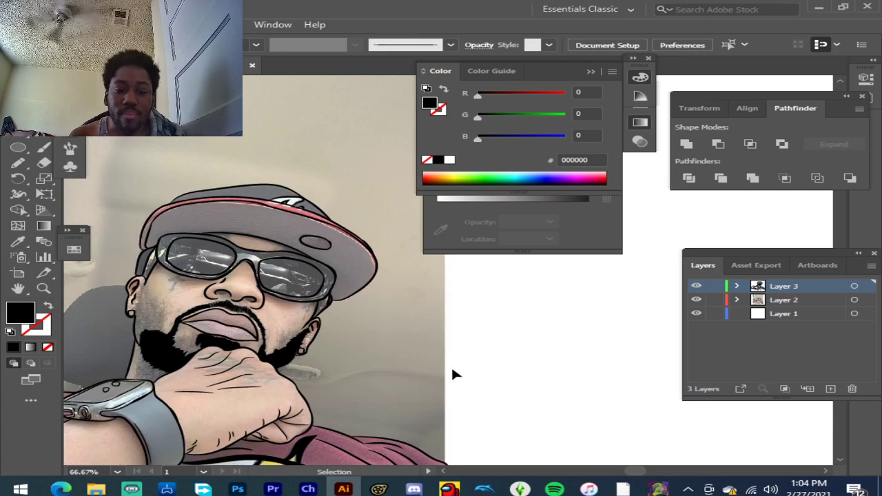
click(696, 300)
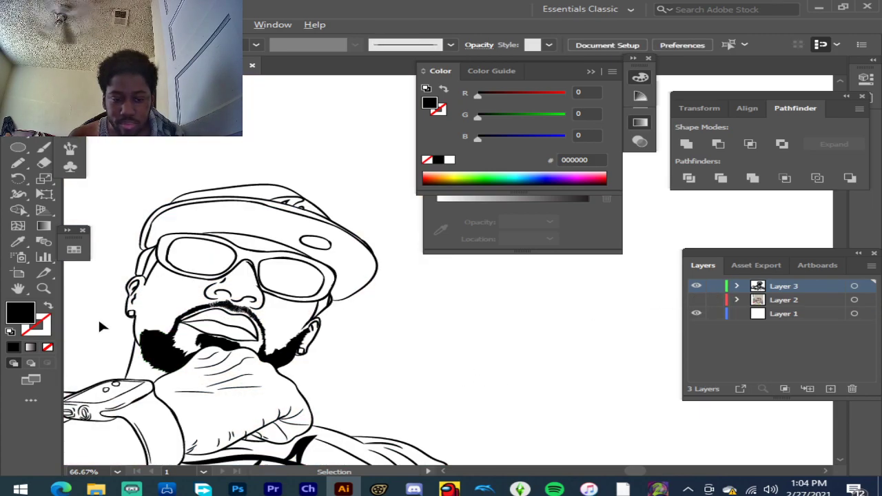
scroll(99, 322, up, 3)
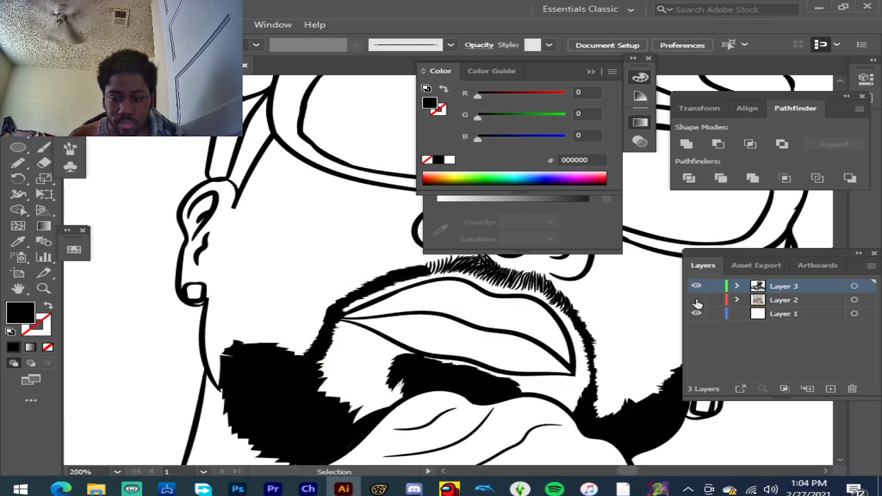
click(696, 300)
Step: Draw a jagged left sideburn with the Pencil tool, from the glasses arm down to below the earring, and fill it black
scroll(250, 301, up, 1)
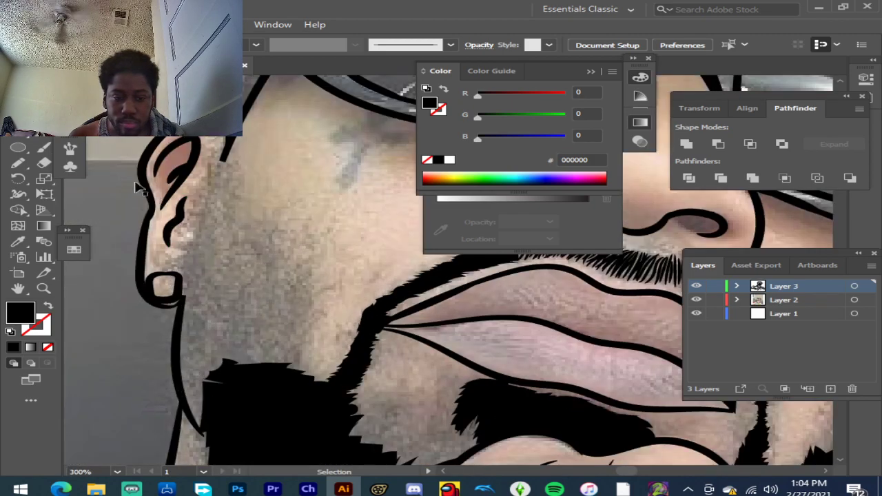
click(18, 163)
scroll(215, 314, up, 1)
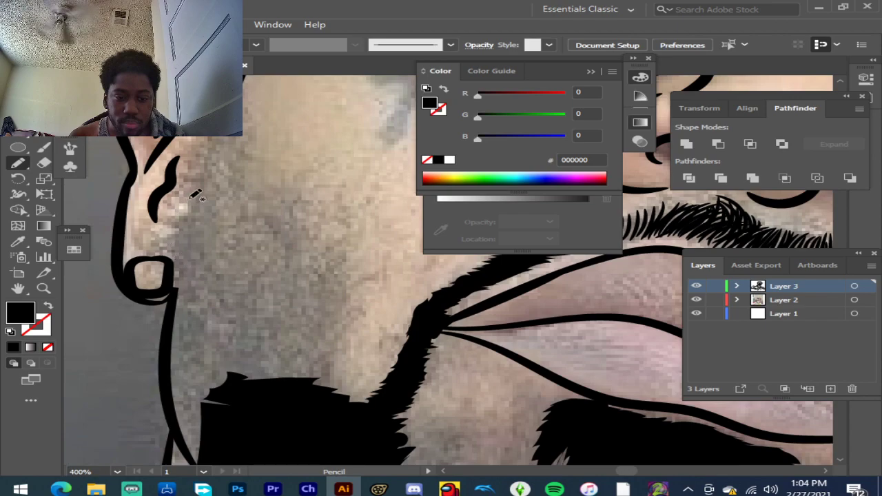
scroll(196, 195, up, 2)
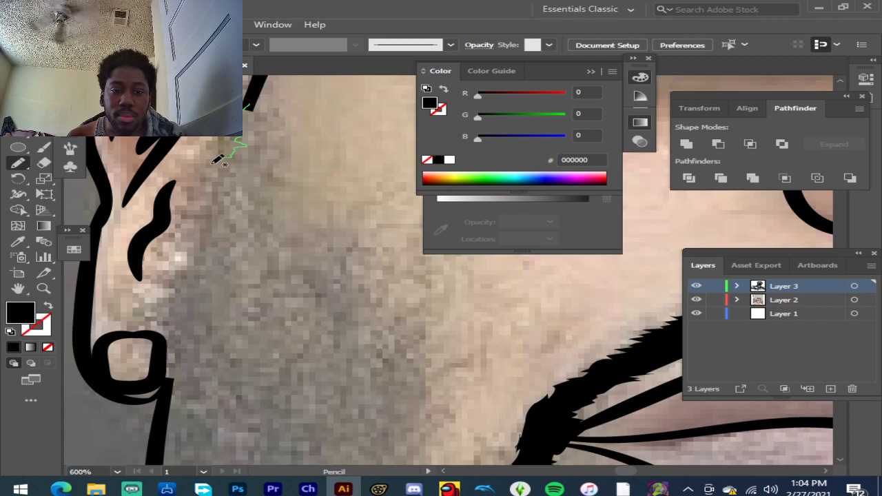
mouse_move(228, 176)
mouse_down()
mouse_move(201, 211)
mouse_move(184, 216)
mouse_move(211, 224)
mouse_move(189, 269)
mouse_up()
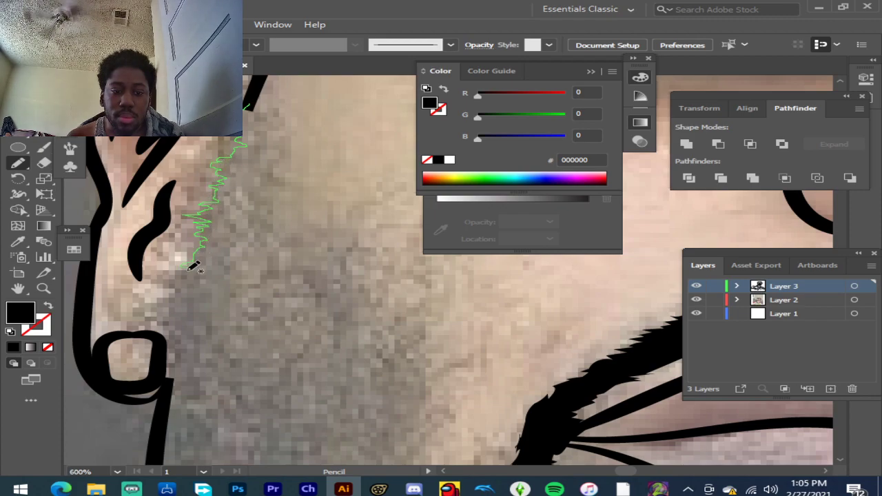
drag(175, 315, 173, 343)
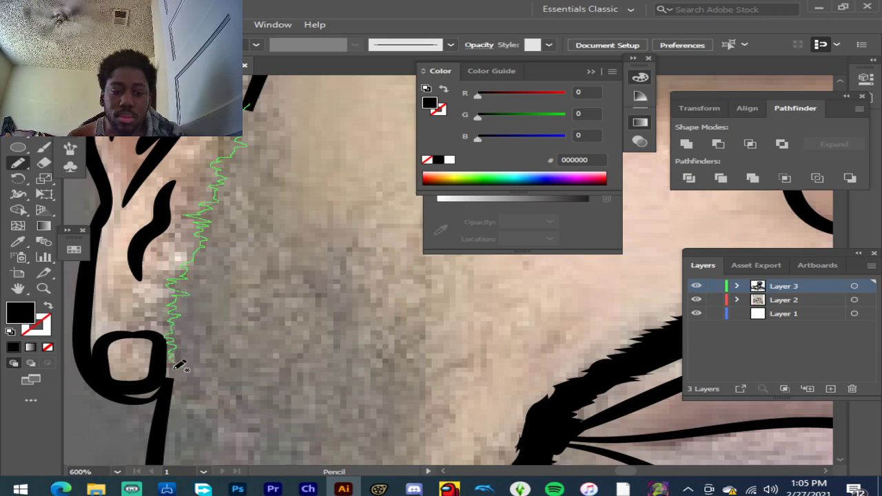
mouse_move(171, 405)
mouse_down()
mouse_move(281, 391)
mouse_move(357, 360)
mouse_move(373, 343)
mouse_move(345, 342)
mouse_move(329, 297)
mouse_move(343, 291)
mouse_move(308, 240)
mouse_move(261, 209)
mouse_up()
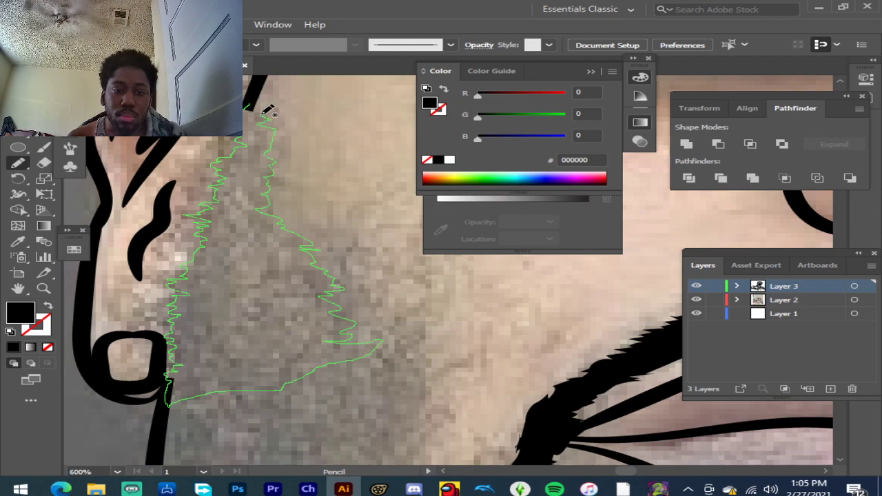
click(13, 347)
Step: Draw a jagged Pencil shape on the left cheek, bridging the sideburn and the lower beard along the jawline, and fill it black
scroll(207, 321, down, 4)
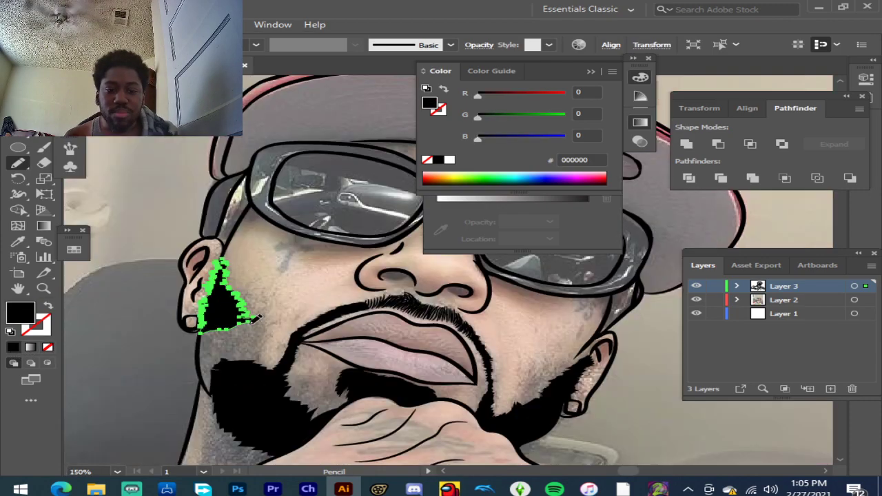
scroll(174, 297, up, 4)
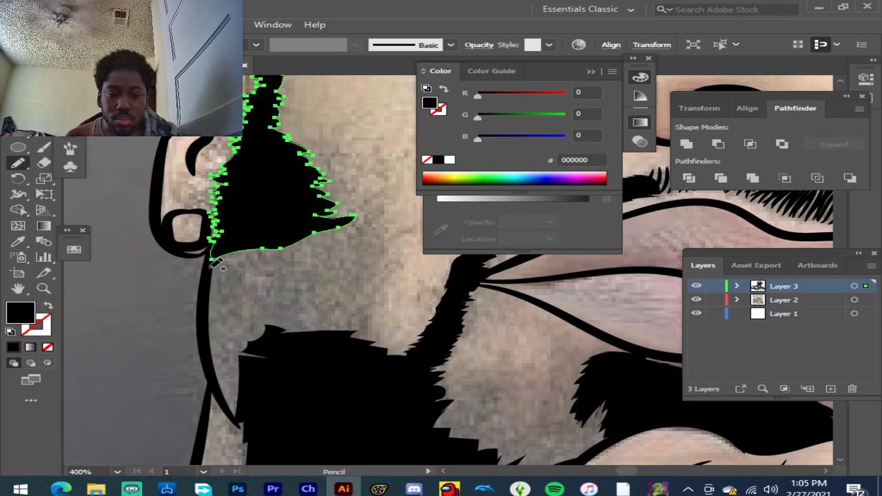
drag(242, 241, 359, 221)
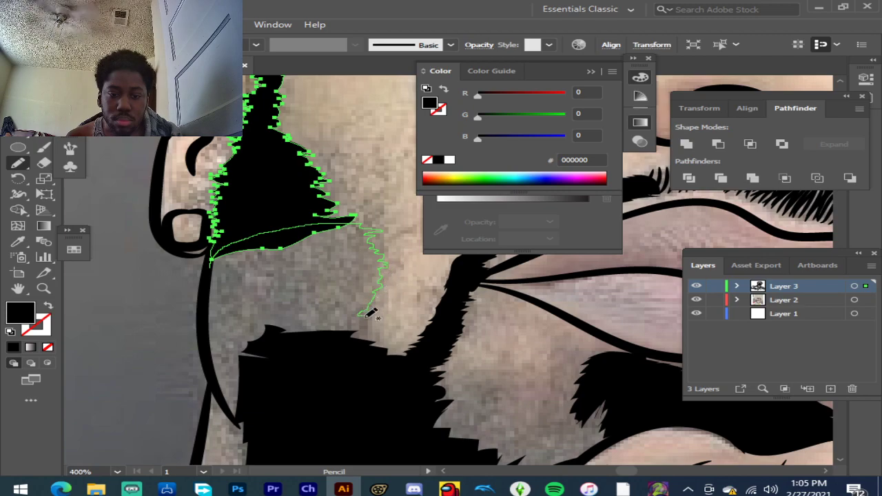
mouse_move(356, 329)
mouse_down()
mouse_move(296, 360)
mouse_move(242, 422)
mouse_move(208, 351)
mouse_move(205, 295)
mouse_move(217, 257)
mouse_up()
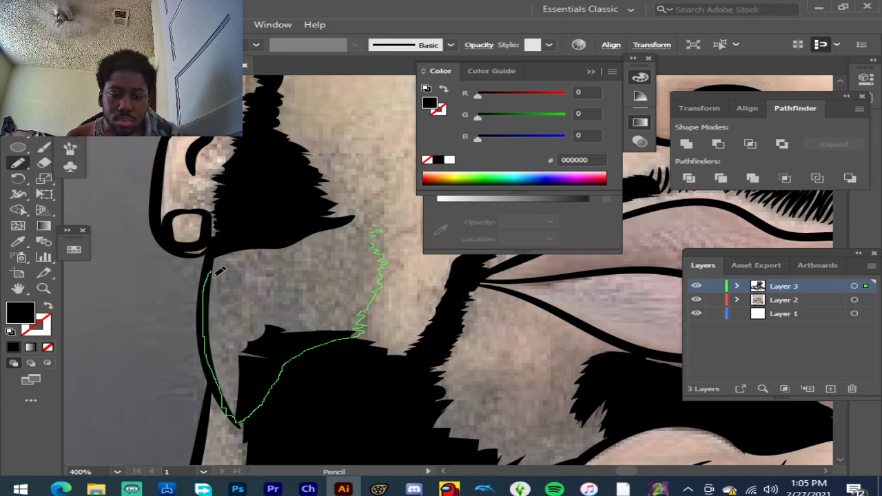
click(13, 347)
Step: Examine the beard, mustache and right sideburn at several zoom levels, and deselect the new cheek shape
key(ctrl+1)
scroll(481, 370, up, 1)
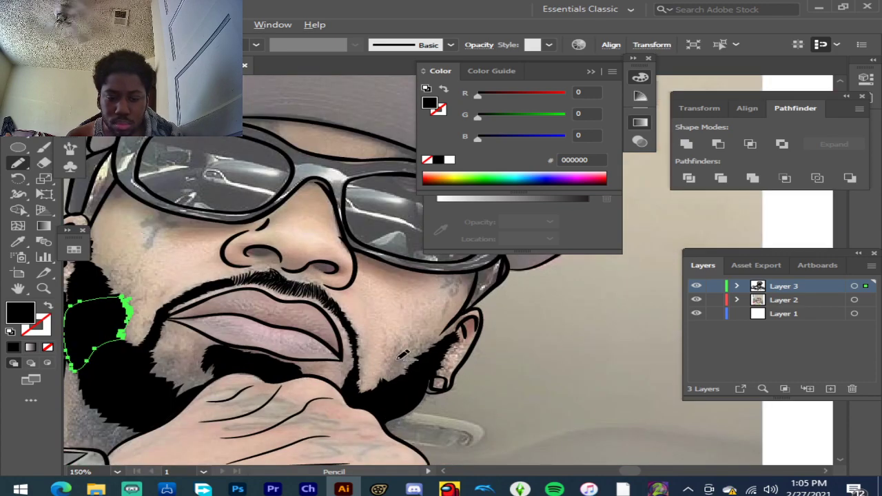
scroll(404, 355, up, 3)
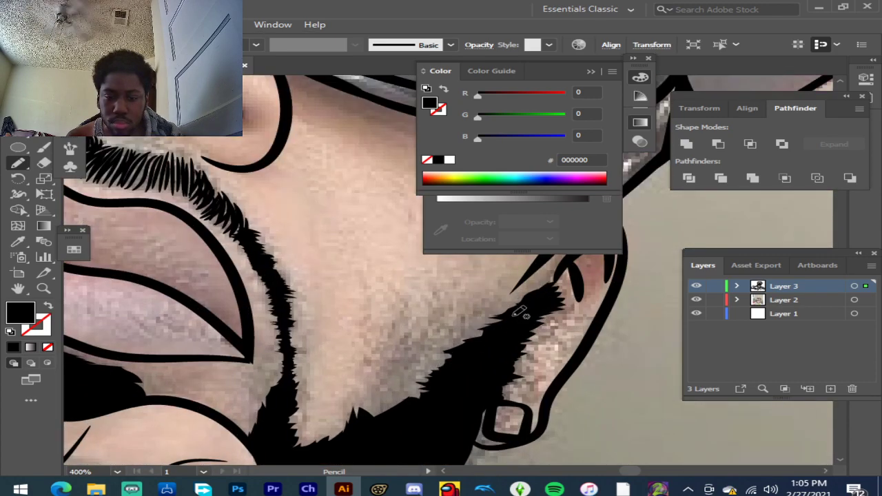
scroll(461, 312, down, 2)
scroll(456, 315, up, 1)
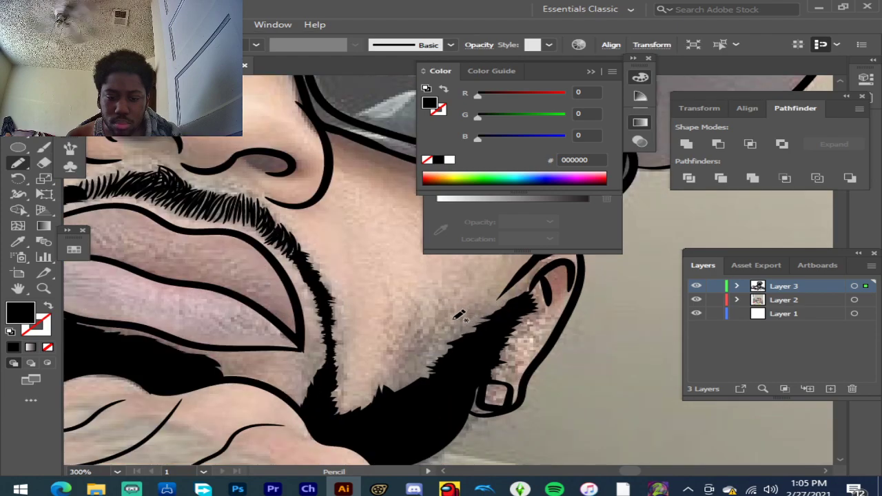
scroll(447, 320, down, 2)
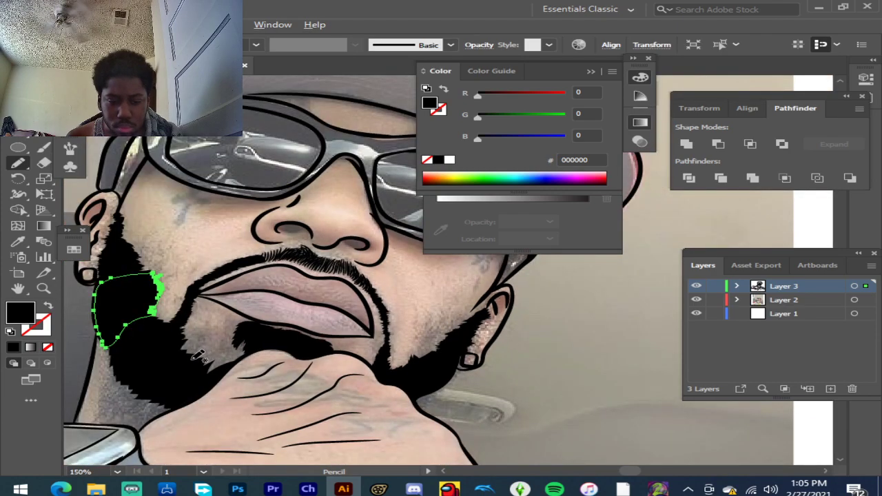
scroll(303, 325, down, 1)
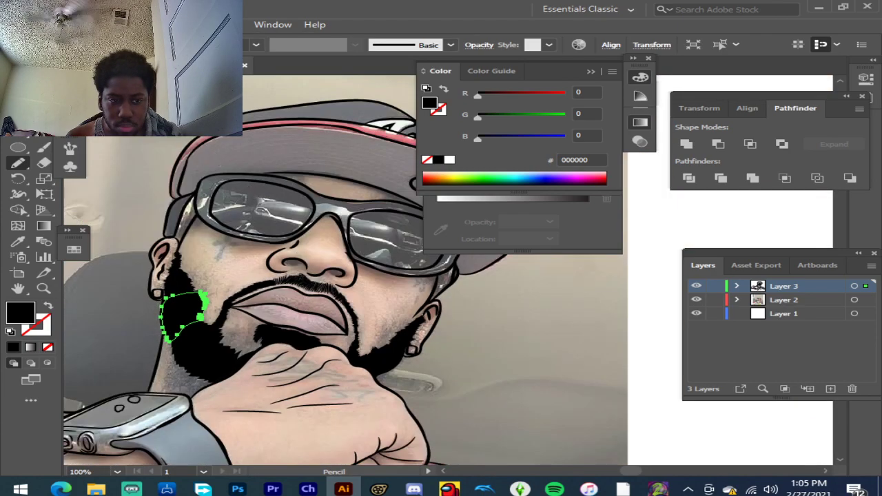
key(v)
click(648, 357)
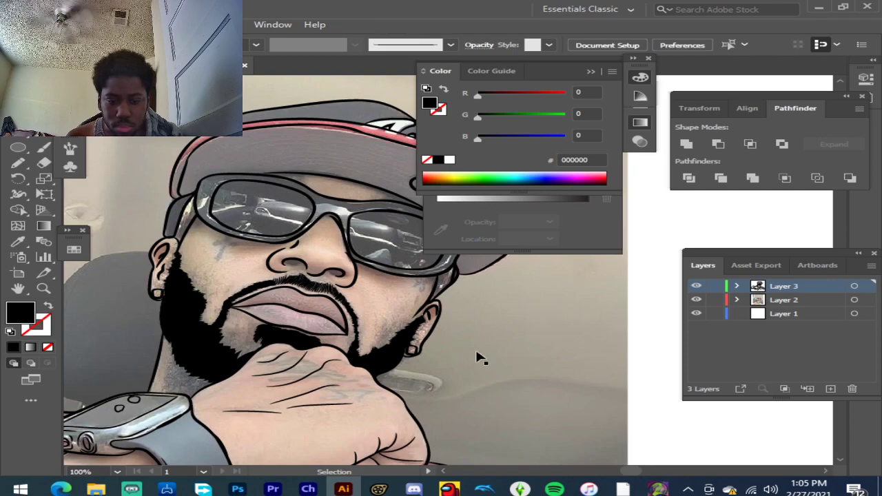
Step: Draw a Pencil shape inside the left nostril outline, following the dark area of the photo, and fill it black
scroll(269, 298, up, 2)
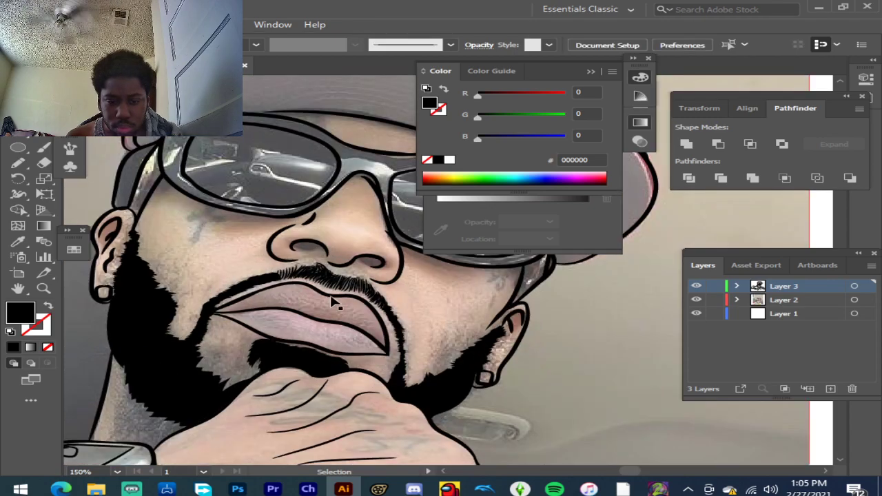
scroll(300, 254, up, 1)
scroll(300, 254, up, 3)
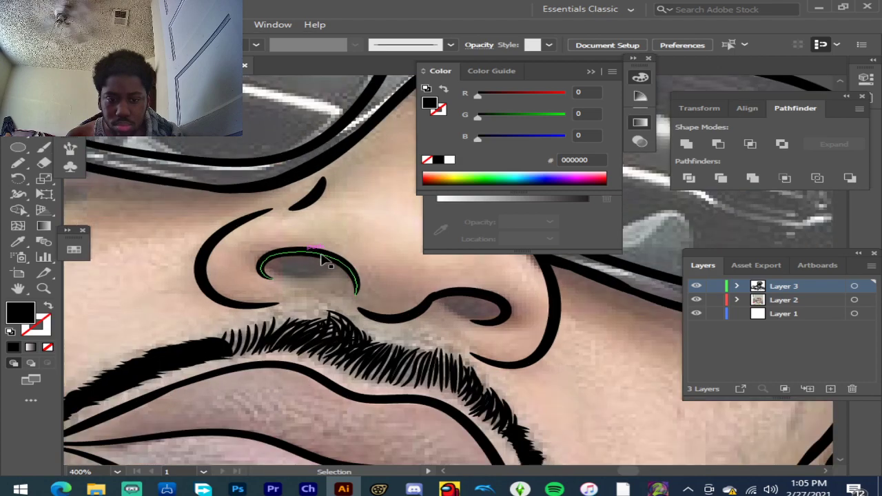
click(100, 272)
click(18, 163)
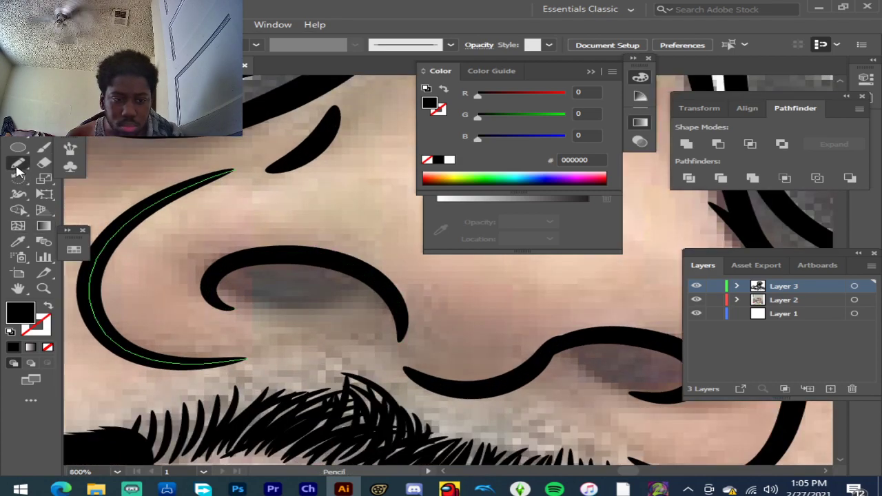
mouse_move(395, 305)
mouse_down()
mouse_move(356, 291)
mouse_move(265, 304)
mouse_move(238, 301)
mouse_move(215, 284)
mouse_move(228, 269)
mouse_move(277, 261)
mouse_move(372, 275)
mouse_up()
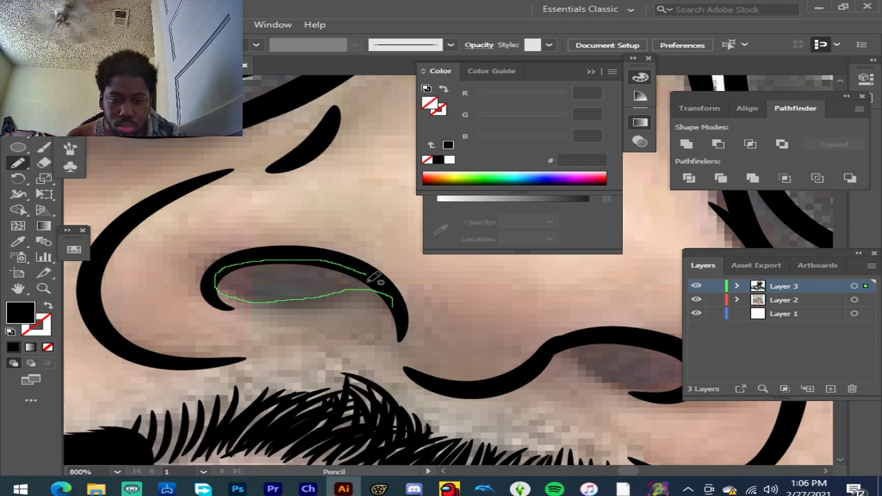
click(13, 349)
Step: Draw a Pencil shape inside the right nostril outline and fill it black
scroll(185, 322, down, 2)
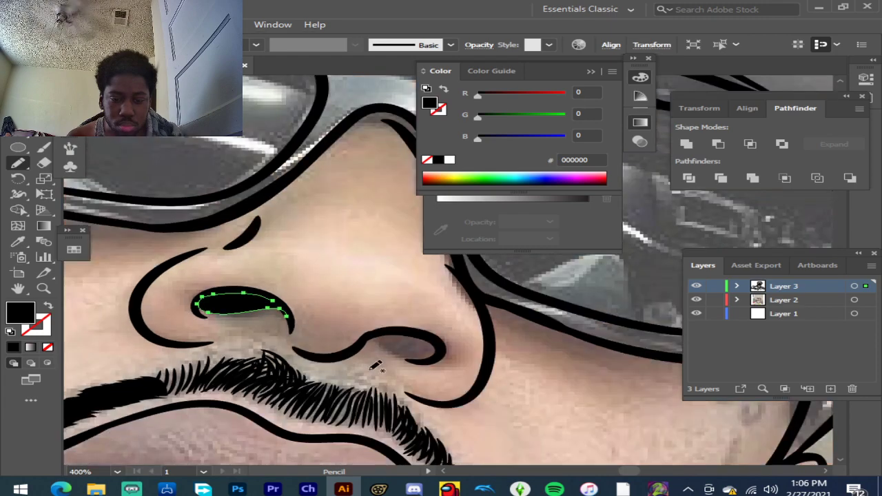
scroll(460, 359, up, 1)
scroll(357, 317, up, 1)
scroll(395, 340, up, 1)
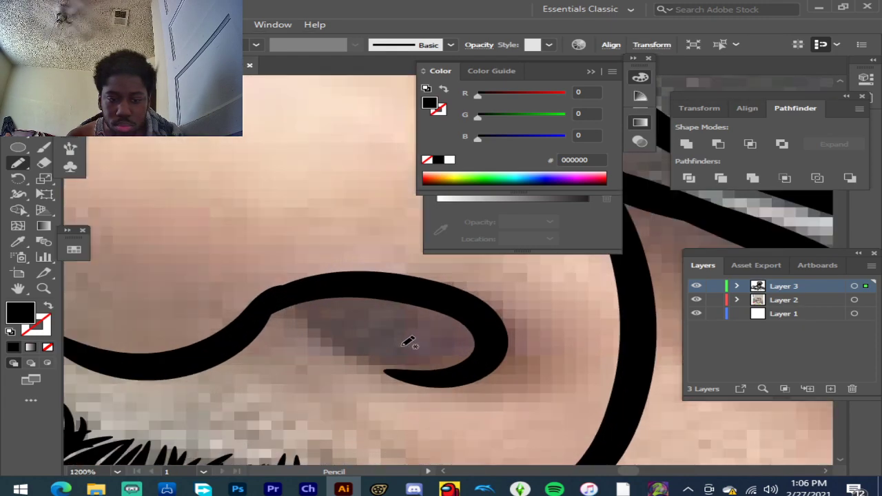
mouse_move(276, 309)
mouse_down()
mouse_move(308, 308)
mouse_move(425, 373)
mouse_move(475, 363)
mouse_move(479, 327)
mouse_move(458, 311)
mouse_move(404, 295)
mouse_move(325, 290)
mouse_up()
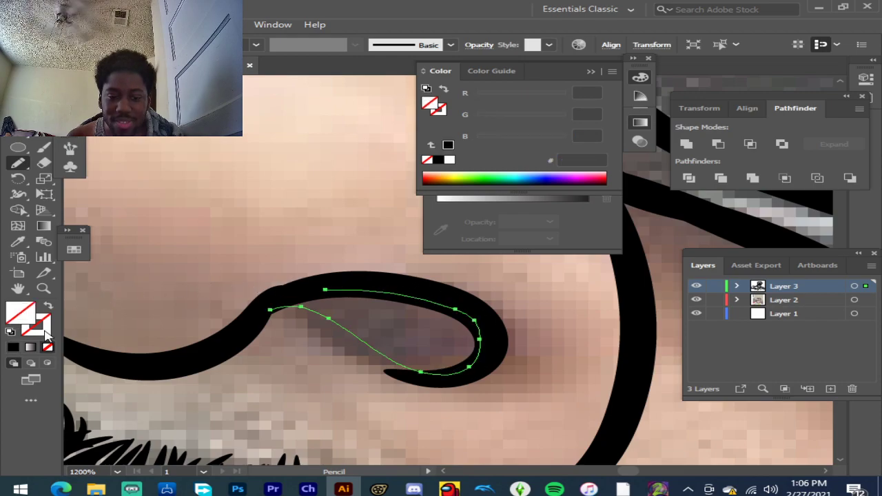
click(13, 347)
Step: Deselect the nostril shape, hide the reference photo on Layer 2 to inspect the line art, and show the photo again
scroll(210, 311, down, 8)
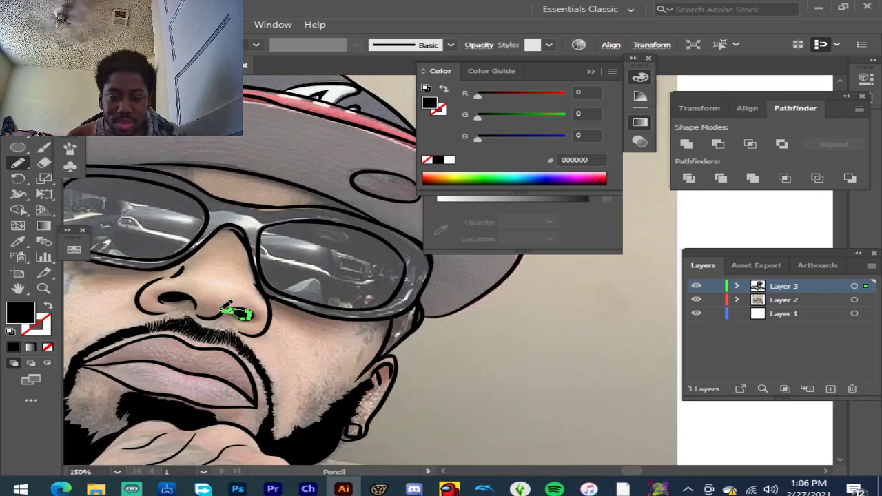
key(v)
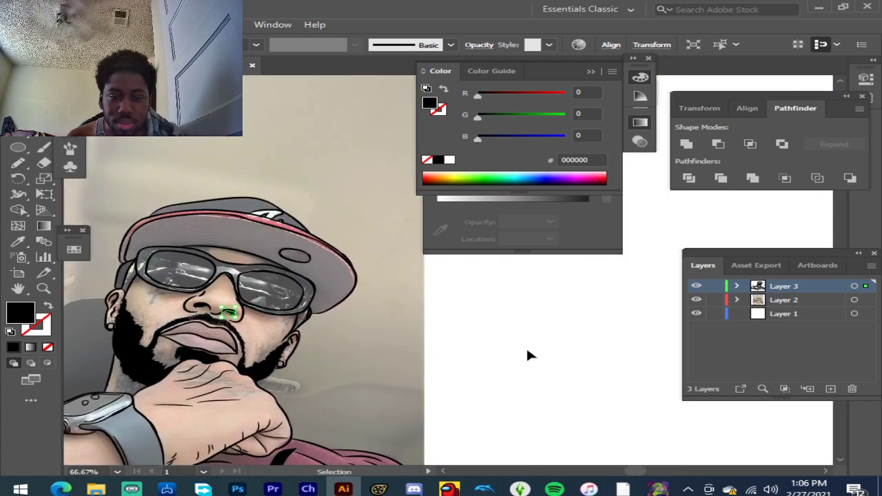
click(531, 354)
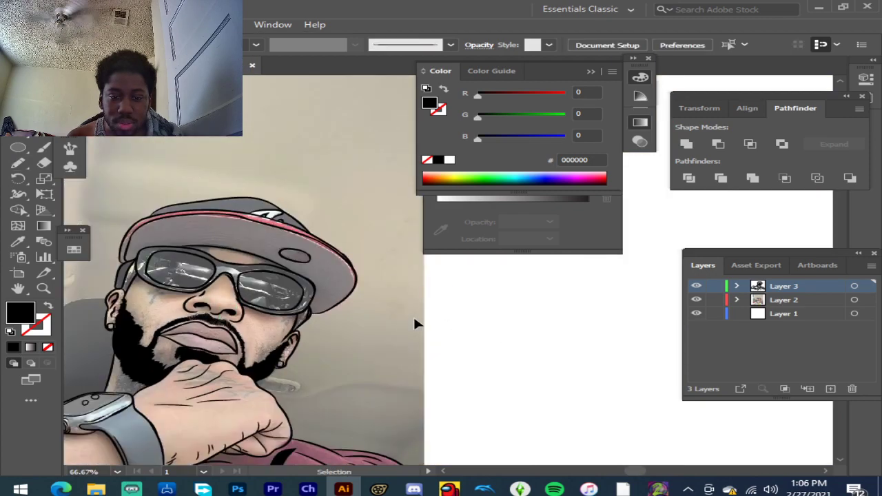
click(696, 301)
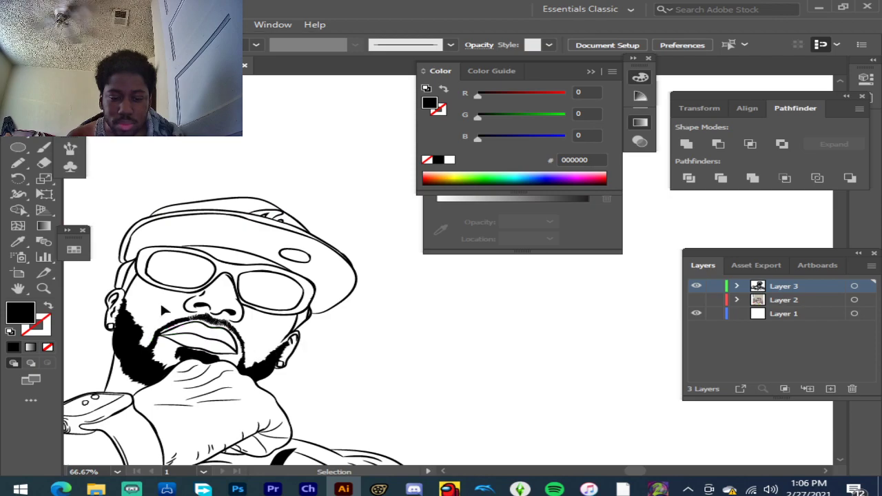
scroll(160, 300, up, 3)
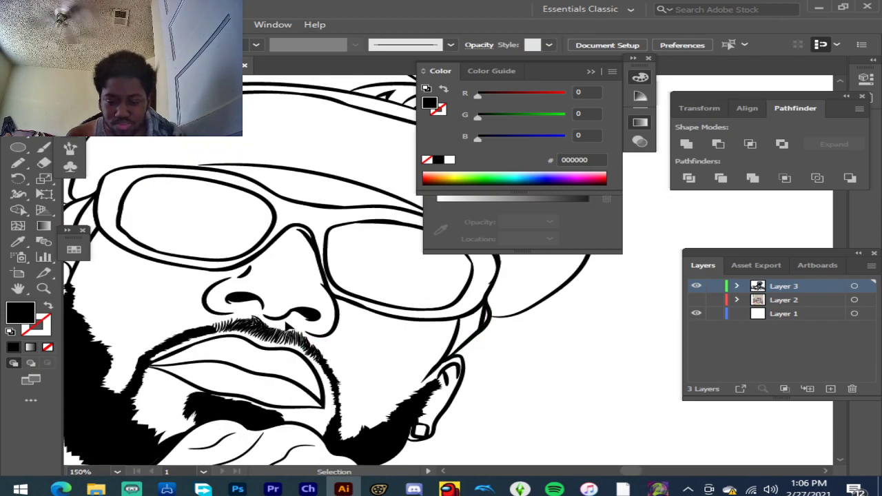
scroll(288, 326, down, 1)
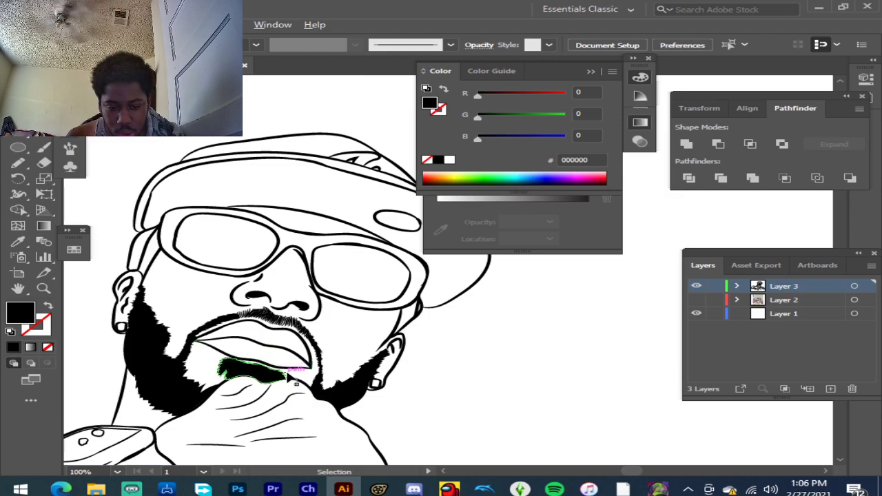
click(697, 301)
Step: Examine the lips, chin beard, mustache and nose up close against the reference photo for missing details
scroll(207, 341, up, 3)
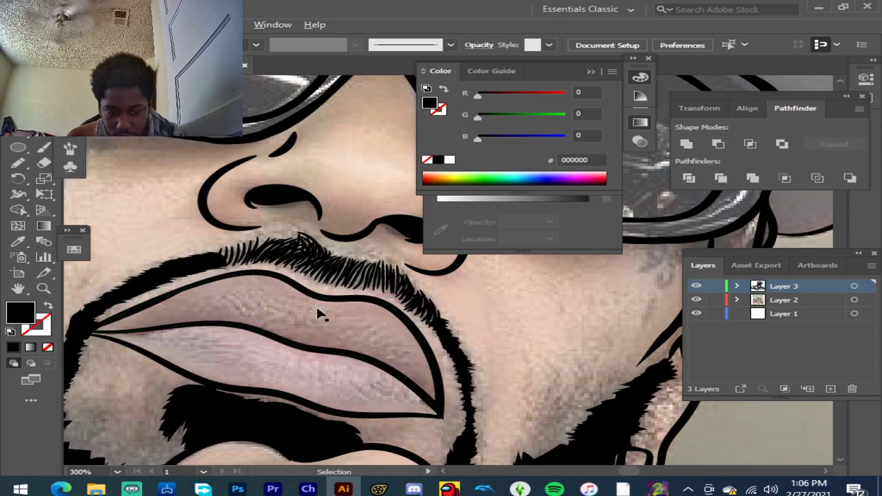
scroll(130, 345, up, 3)
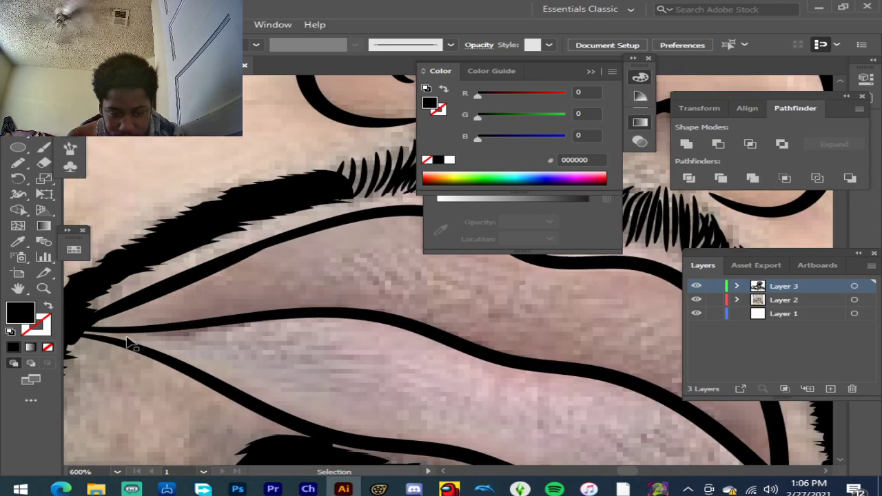
scroll(252, 331, down, 2)
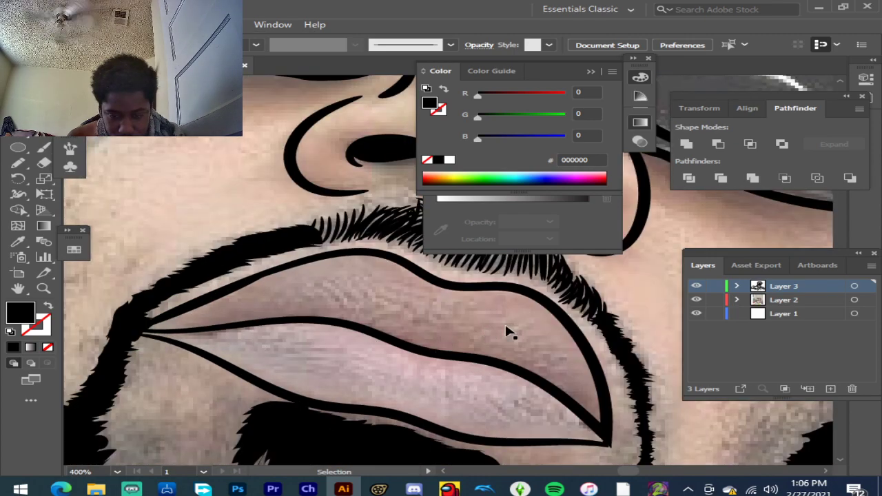
scroll(514, 333, down, 2)
scroll(475, 403, up, 1)
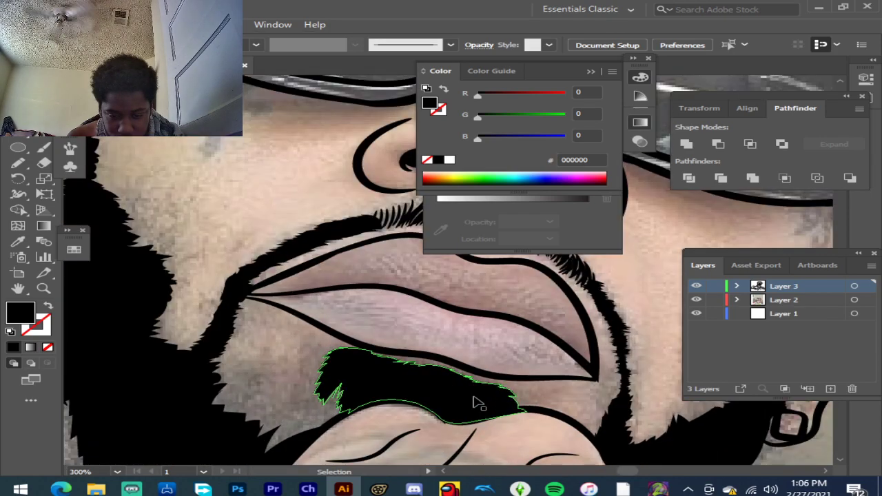
scroll(486, 399, up, 1)
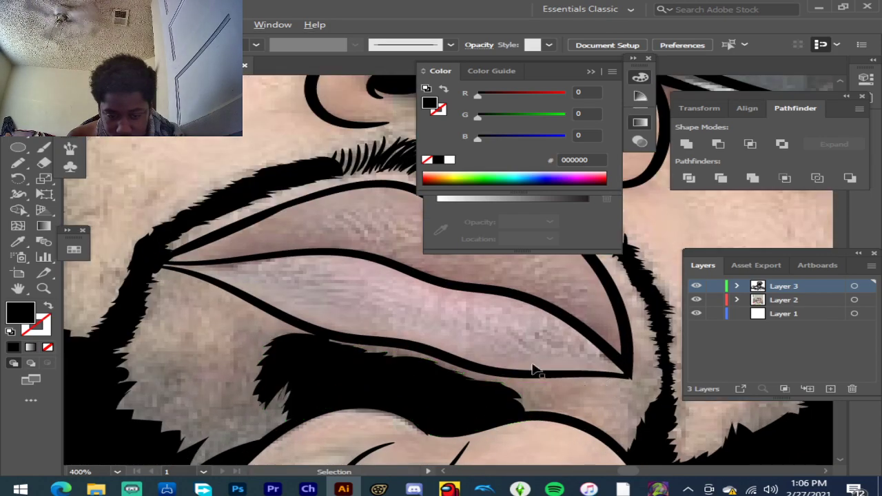
scroll(577, 378, down, 4)
scroll(620, 314, up, 3)
scroll(572, 307, up, 1)
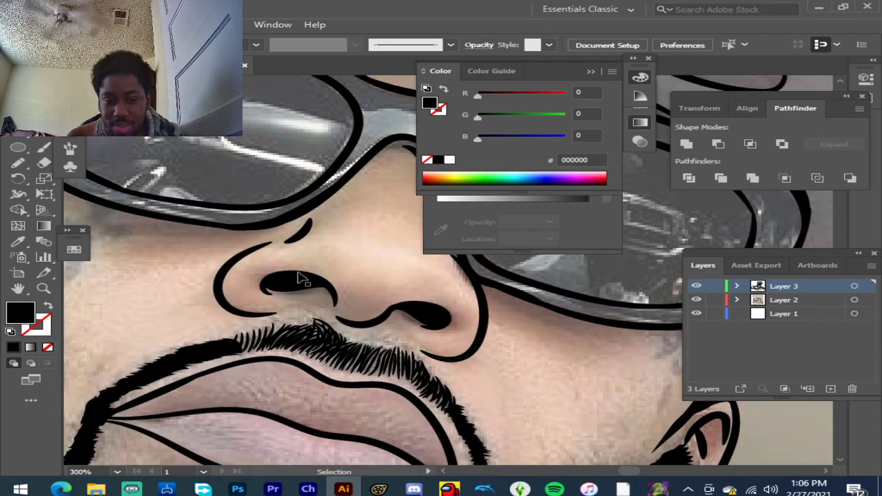
scroll(121, 176, up, 2)
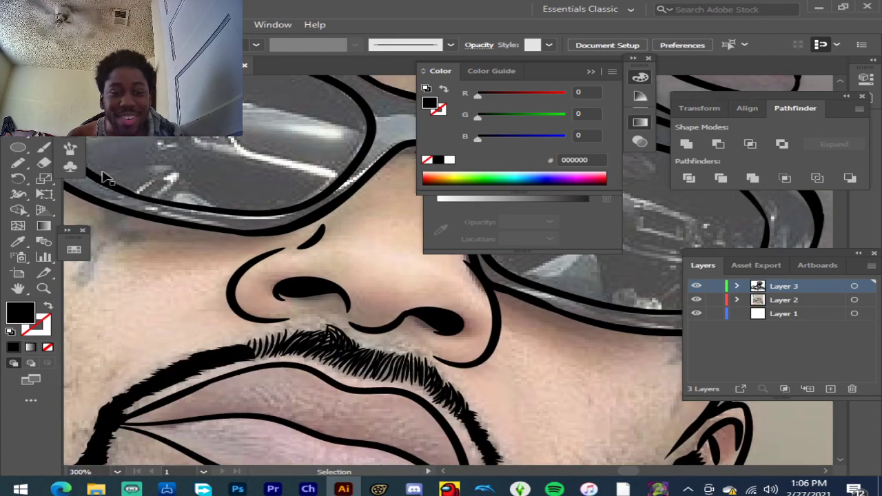
scroll(103, 178, up, 1)
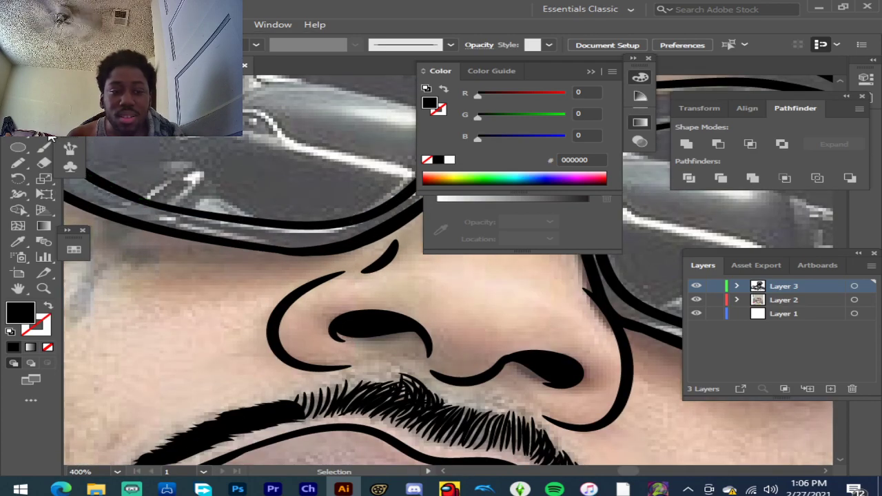
Step: Paint a short crease under the lower edge of the left lens with the Paintbrush, using a thicker tapered brush
click(44, 147)
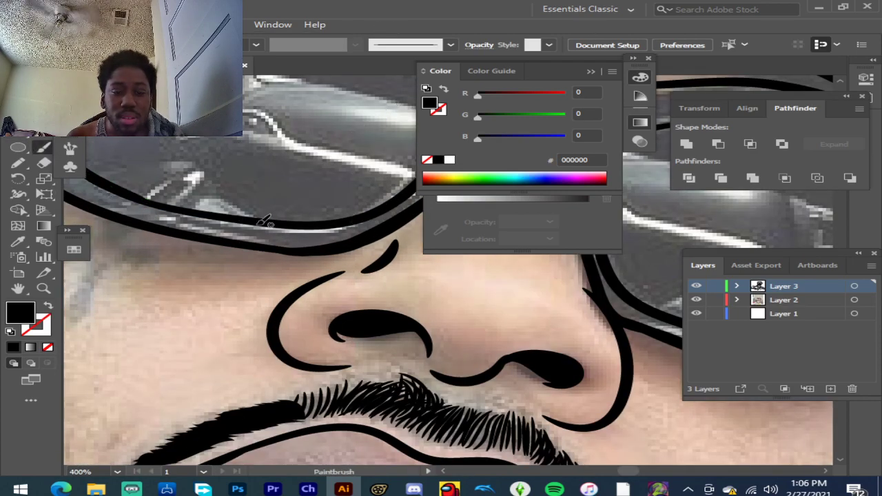
click(450, 45)
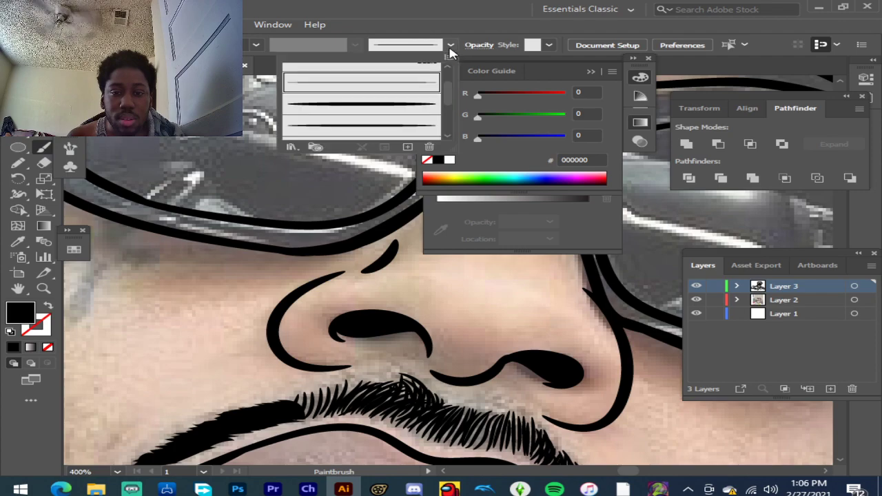
click(404, 131)
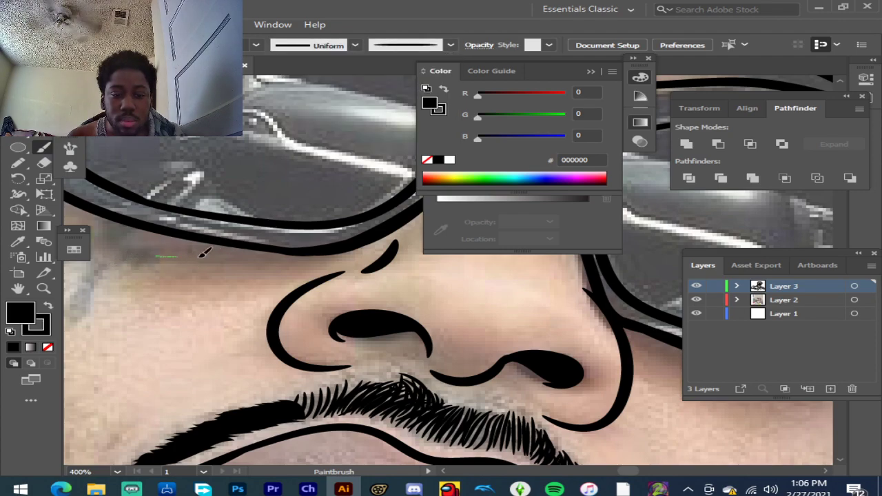
drag(290, 248, 291, 248)
key(ctrl+minus)
key(ctrl+minus)
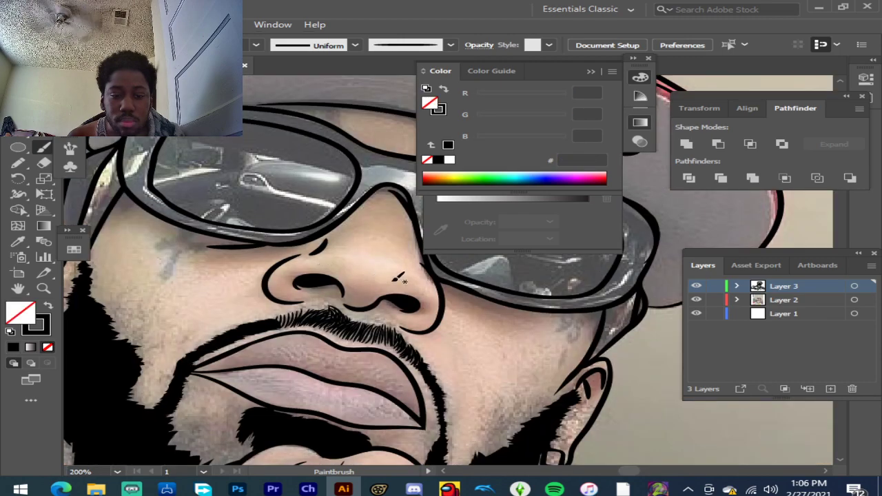
Step: Paint a short crease under the lower edge of the right lens and check it with the reference photo briefly hidden
scroll(511, 291, up, 1)
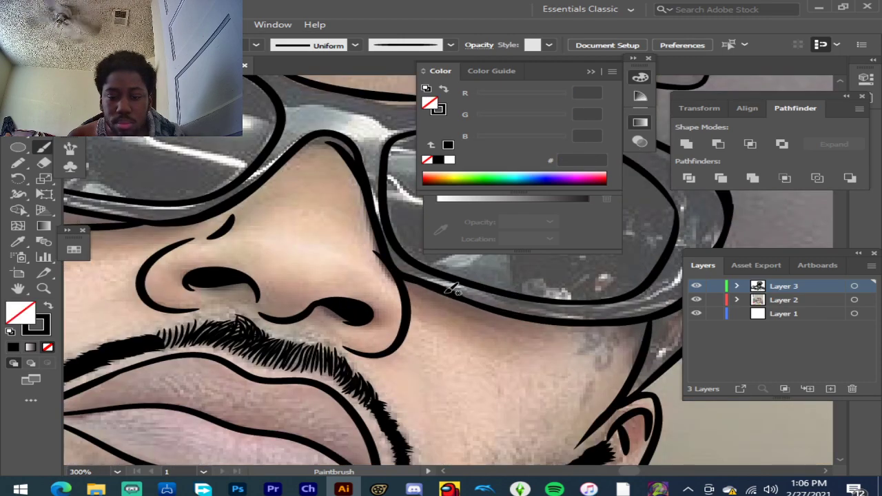
drag(499, 317, 502, 315)
key(ctrl+minus)
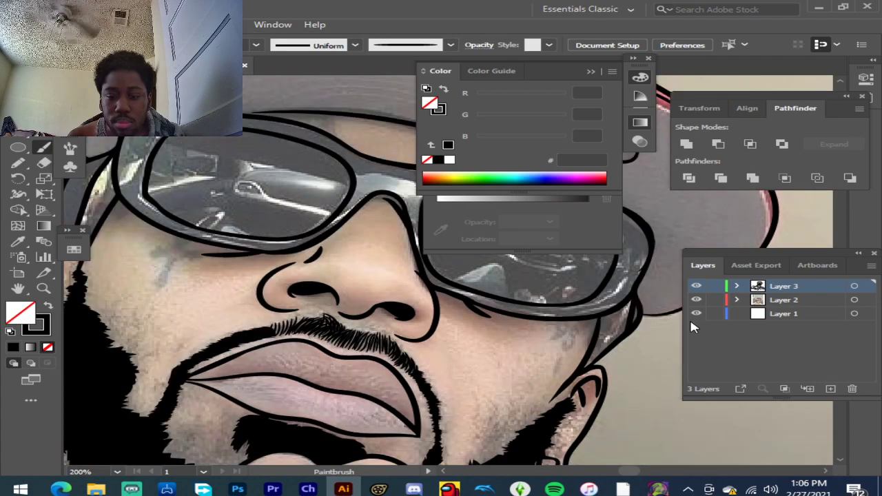
click(696, 300)
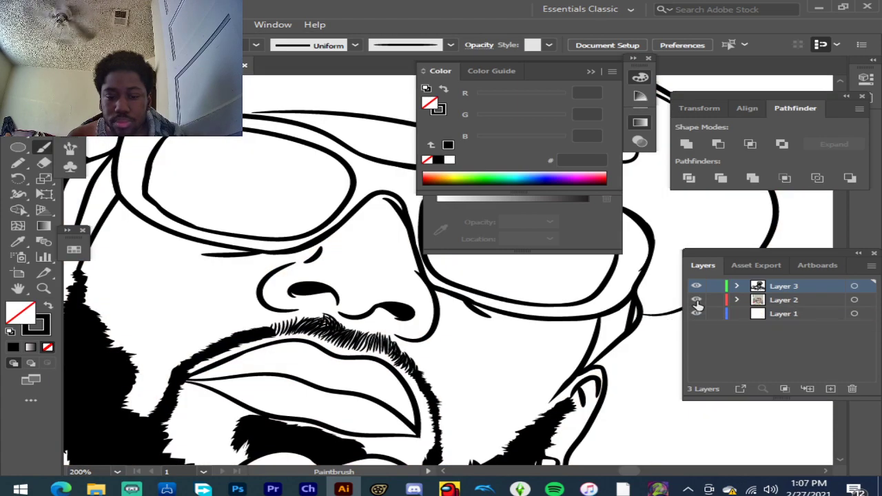
click(696, 300)
Step: Draw a jagged-ended Pencil shape for the left eyebrow between the cap brim and the glasses frame, and fill it black
scroll(355, 249, up, 3)
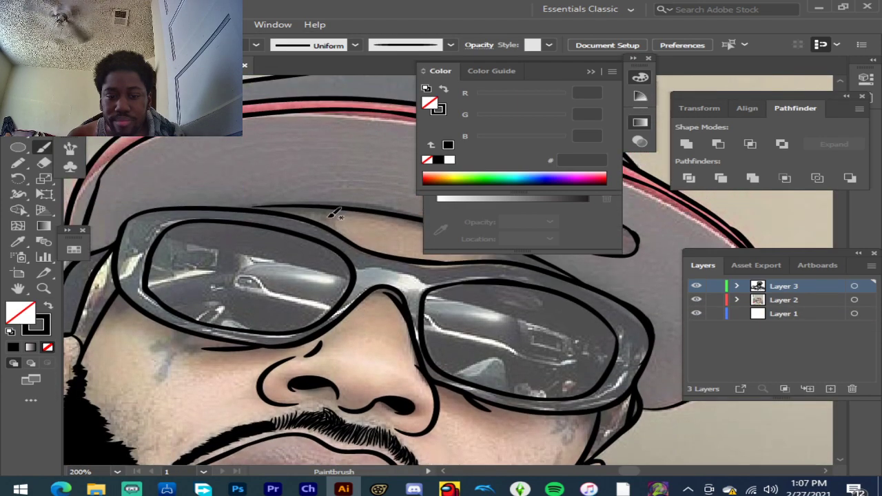
scroll(336, 212, up, 2)
scroll(336, 212, up, 2)
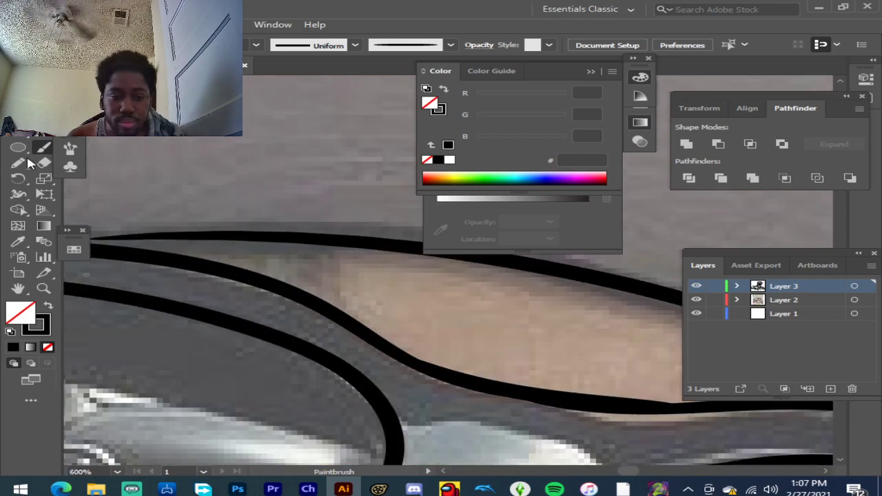
key(n)
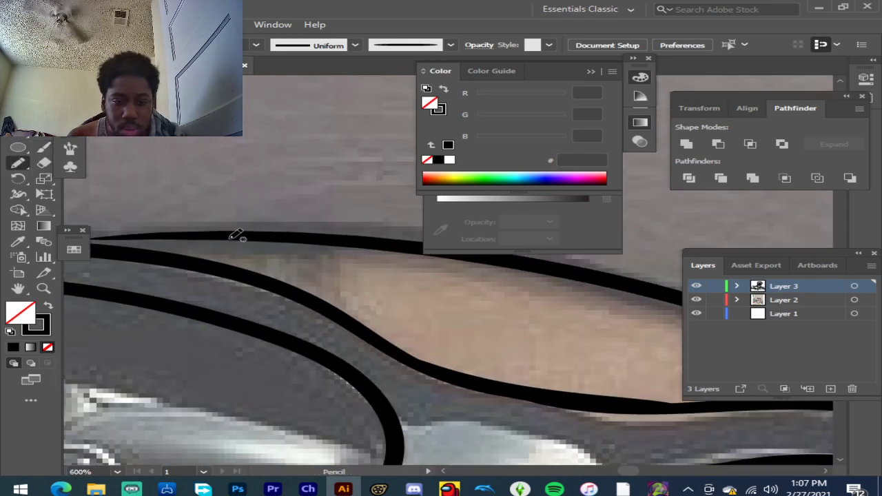
mouse_move(250, 237)
mouse_down()
mouse_move(305, 247)
mouse_move(318, 294)
mouse_move(180, 261)
mouse_move(80, 251)
mouse_move(201, 239)
mouse_move(255, 238)
mouse_up()
click(49, 306)
scroll(211, 286, down, 2)
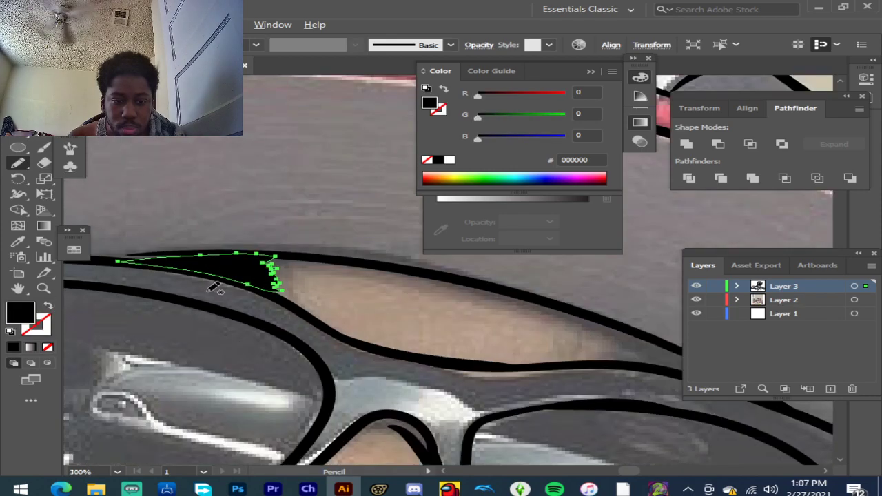
Step: Draw a thin Pencil shape over the remaining gap at the outer tip of the left eyebrow and fill it black
scroll(112, 261, up, 4)
mouse_move(382, 229)
mouse_down()
mouse_move(277, 232)
mouse_move(167, 247)
mouse_move(325, 264)
mouse_move(475, 250)
mouse_up()
drag(418, 233, 396, 233)
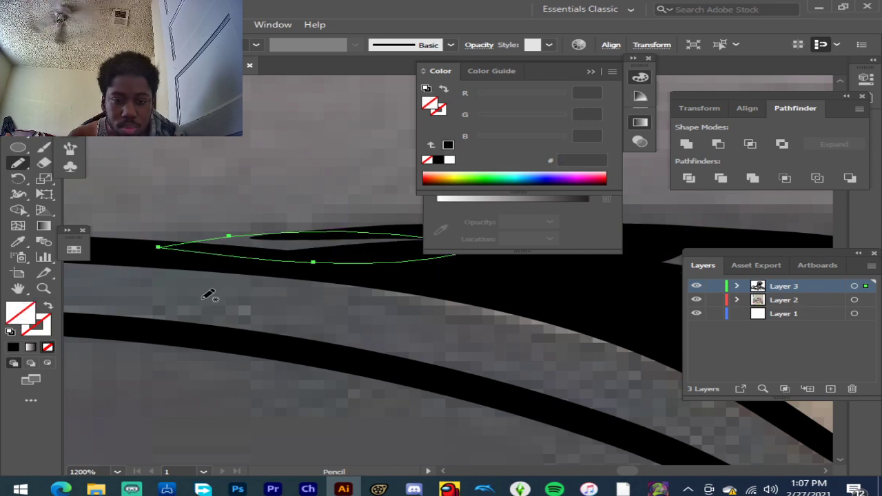
click(13, 346)
Step: Draw a jagged-ended Pencil shape for the right eyebrow between the brim and the frame, fill it black and deselect it
scroll(152, 290, down, 7)
scroll(341, 341, up, 1)
scroll(324, 300, up, 4)
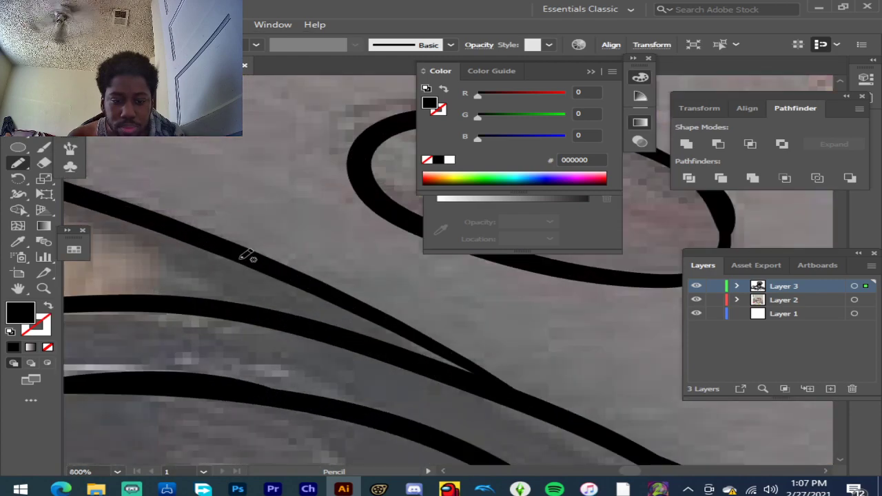
mouse_move(245, 256)
mouse_down()
mouse_move(196, 247)
mouse_move(204, 269)
mouse_move(179, 281)
mouse_move(131, 281)
mouse_move(318, 328)
mouse_move(538, 403)
mouse_move(410, 320)
mouse_move(245, 251)
mouse_up()
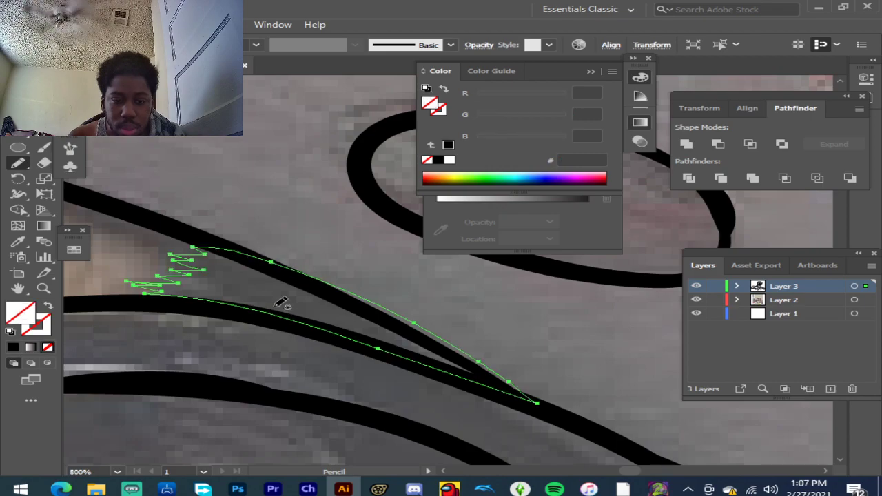
click(12, 348)
scroll(215, 289, down, 10)
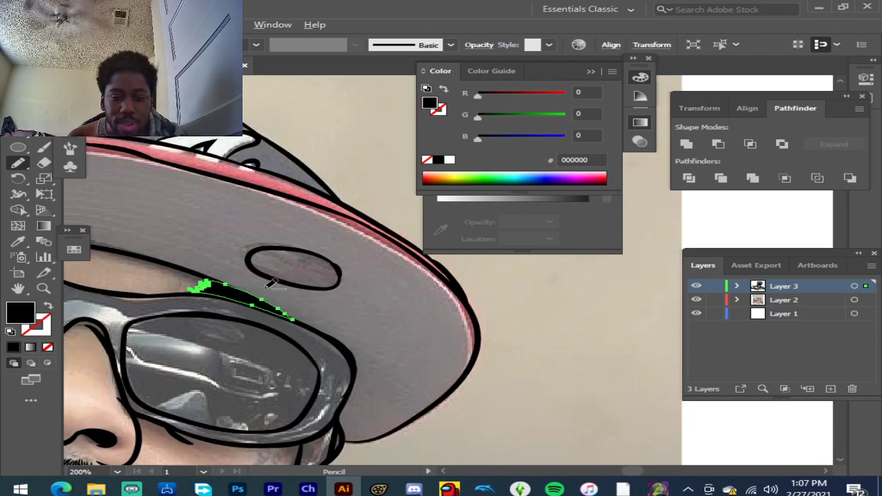
key(v)
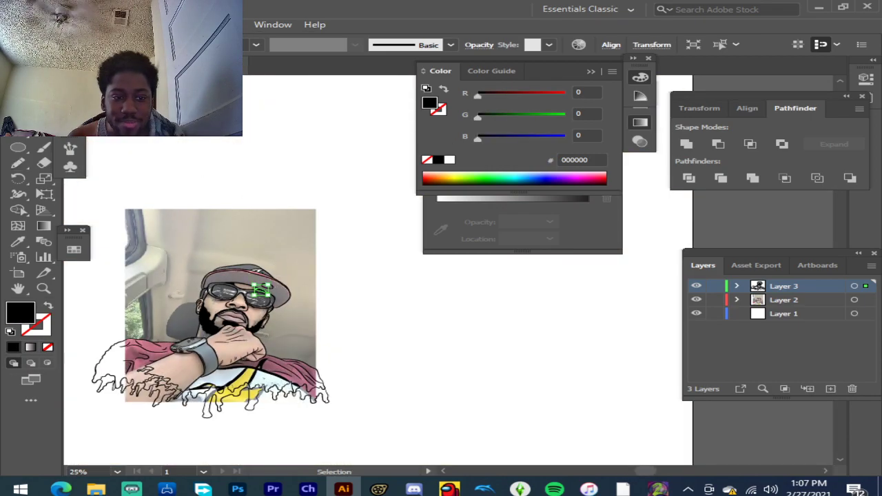
click(484, 306)
Step: Hide the reference photo on Layer 2, inspect the whole line art and the new eyebrows, and show the photo again
scroll(198, 290, up, 1)
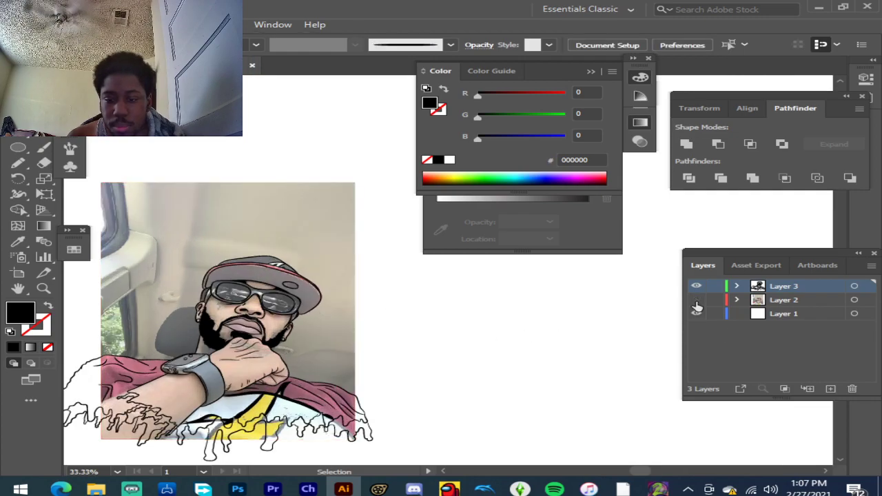
click(696, 301)
scroll(262, 323, up, 3)
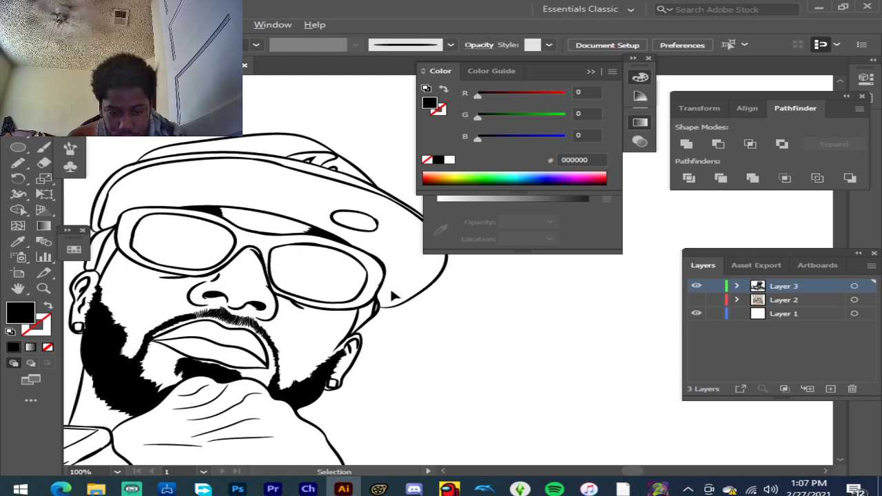
scroll(395, 296, down, 3)
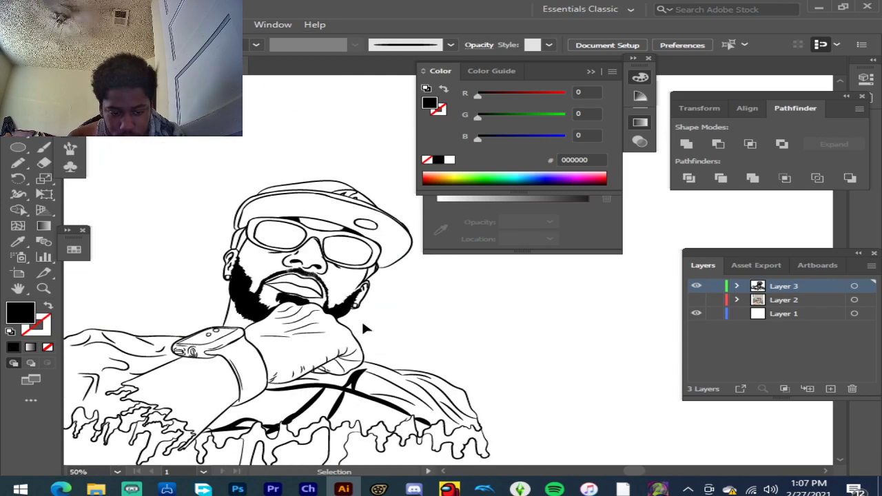
scroll(211, 359, down, 1)
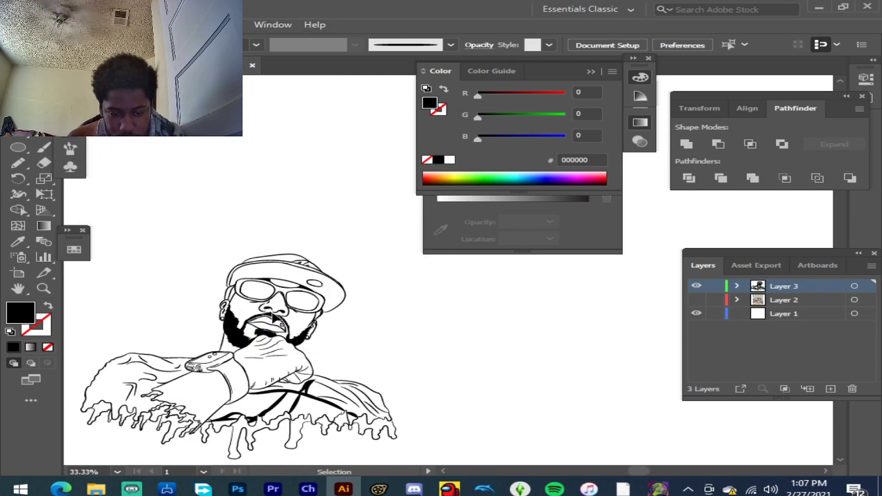
scroll(276, 317, up, 2)
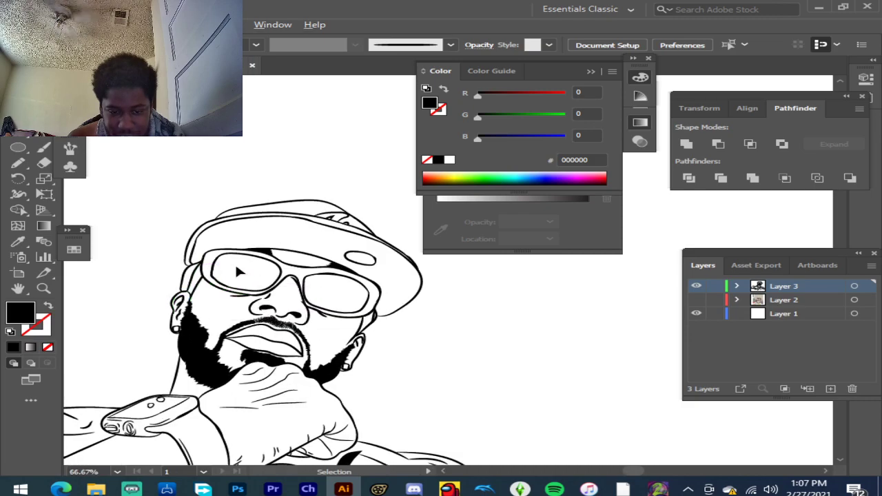
scroll(235, 270, up, 1)
scroll(222, 270, up, 1)
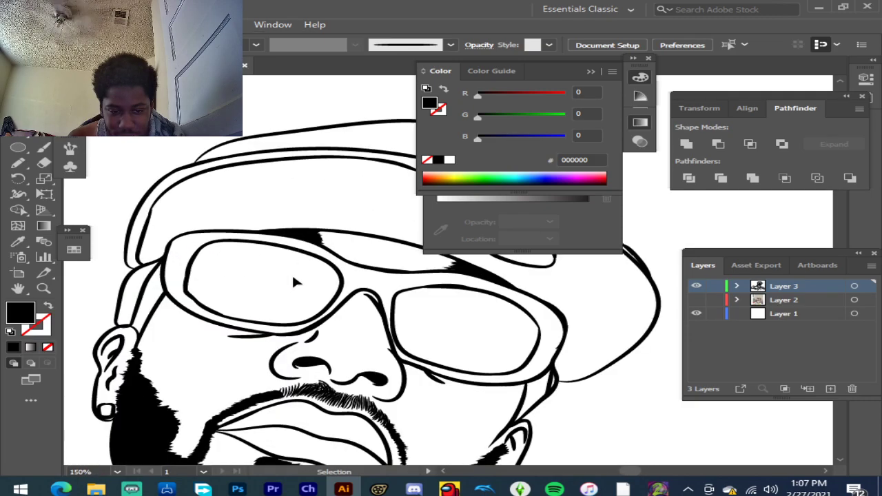
click(697, 301)
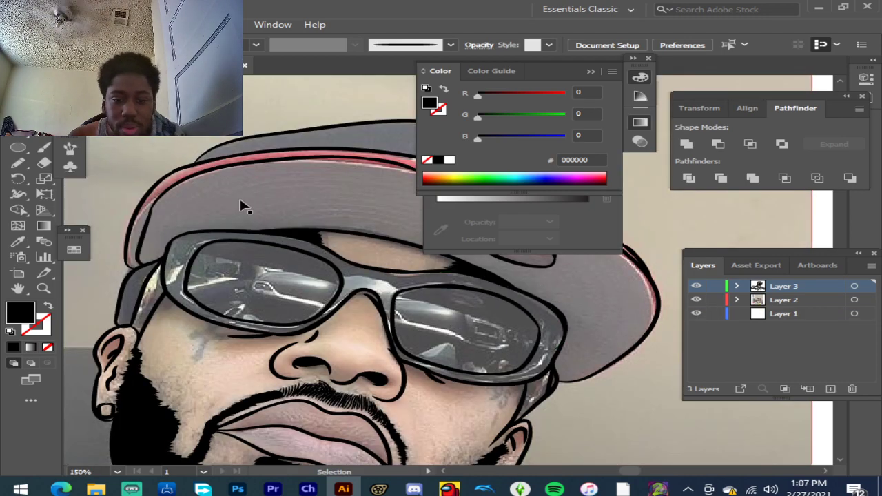
Step: Paint short curved hair strokes at the inner end of the left eyebrow with the Paintbrush, using a thinner tapered brush
scroll(345, 200, up, 3)
scroll(335, 335, up, 2)
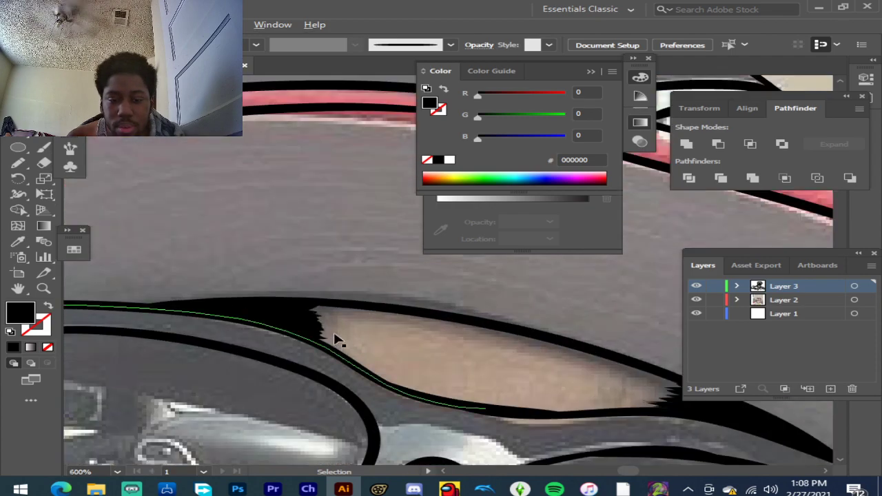
click(450, 45)
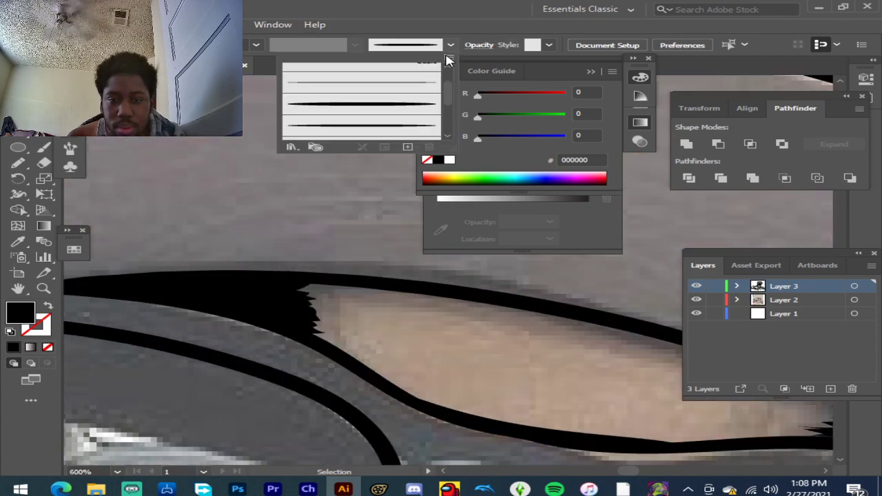
click(400, 82)
scroll(405, 97, up, 1)
scroll(402, 98, down, 1)
scroll(402, 98, up, 1)
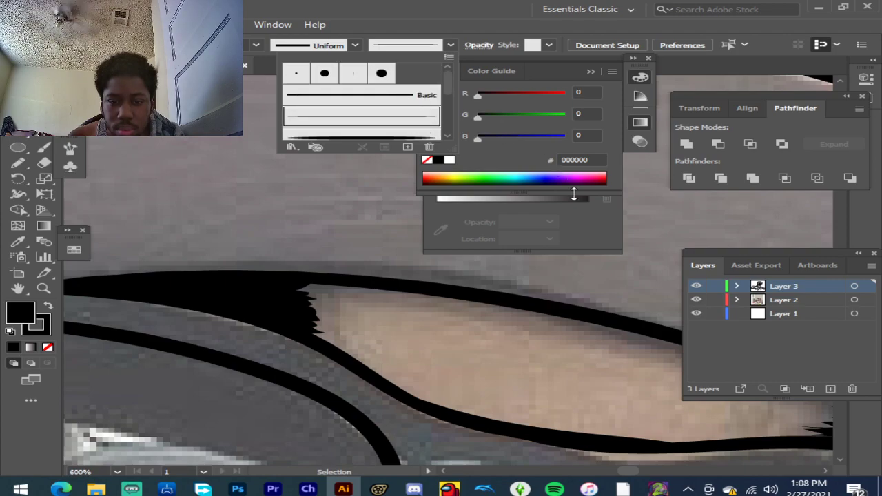
click(607, 304)
scroll(342, 304, up, 2)
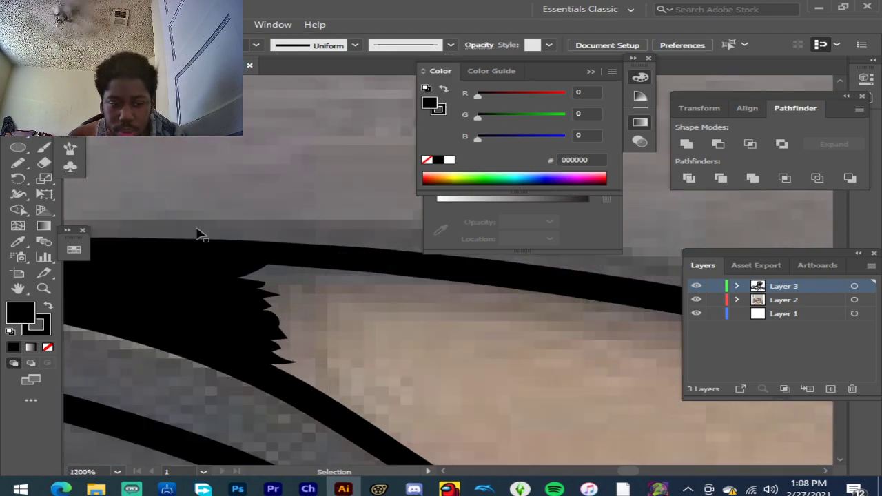
click(44, 147)
drag(276, 269, 279, 318)
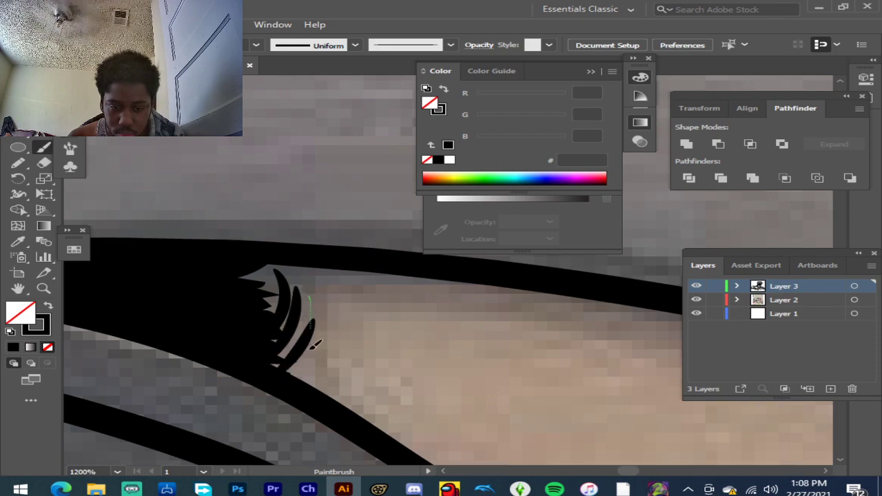
drag(315, 339, 307, 372)
mouse_move(333, 343)
mouse_down()
mouse_move(328, 387)
mouse_move(323, 319)
mouse_move(312, 362)
mouse_move(330, 327)
mouse_move(298, 383)
mouse_up()
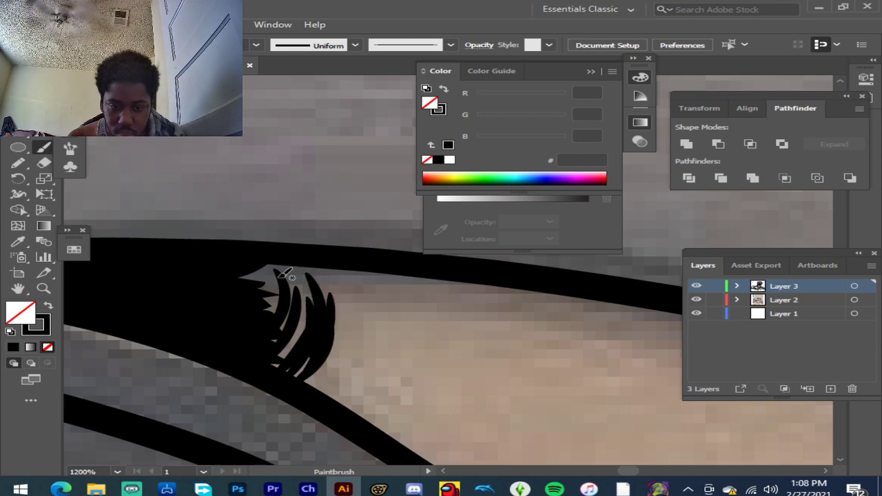
mouse_move(262, 278)
mouse_down()
mouse_move(260, 340)
mouse_move(263, 327)
mouse_up()
drag(302, 282, 278, 359)
Step: Paint a row of short curved hair strokes along the inner end of the right eyebrow with the same thin brush
scroll(297, 335, down, 3)
scroll(335, 337, down, 2)
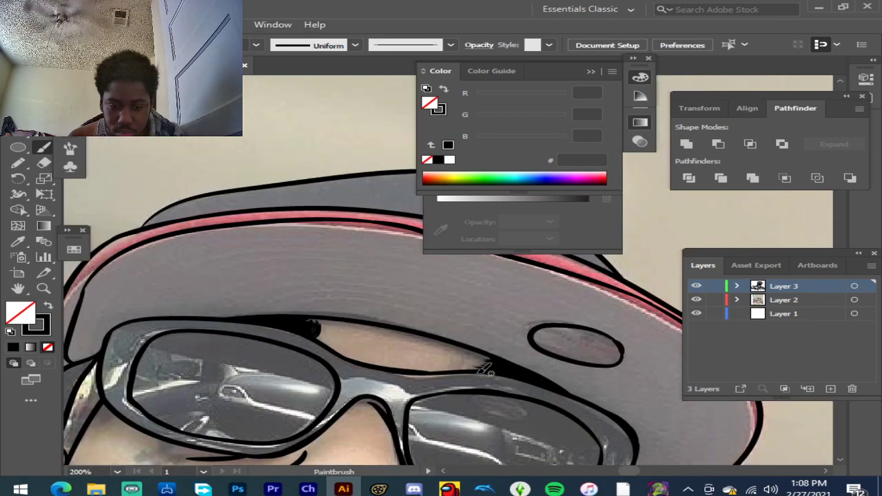
scroll(486, 370, up, 4)
scroll(497, 343, up, 1)
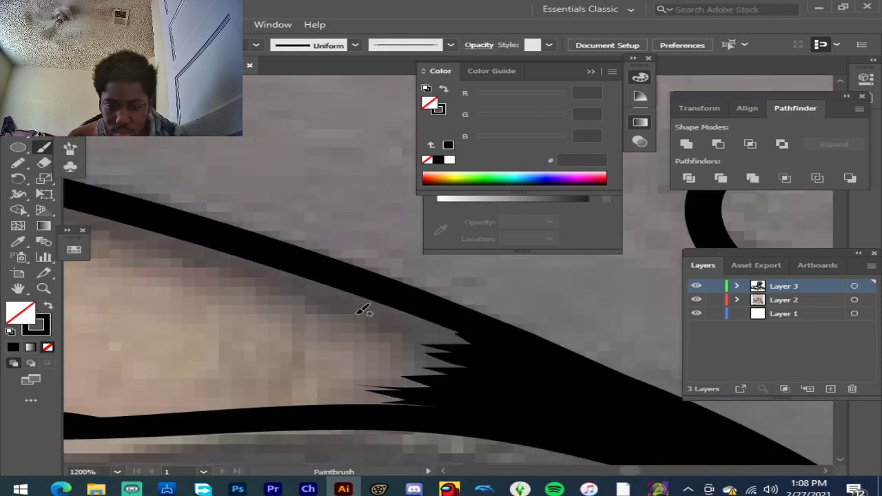
drag(303, 402, 323, 342)
mouse_move(365, 302)
mouse_down()
mouse_move(331, 386)
mouse_move(375, 362)
mouse_move(308, 403)
mouse_up()
drag(378, 315, 365, 404)
mouse_move(409, 315)
mouse_down()
mouse_move(386, 333)
mouse_move(417, 406)
mouse_up()
drag(429, 330, 411, 414)
drag(408, 354, 397, 412)
mouse_move(447, 340)
mouse_down()
mouse_move(418, 376)
mouse_move(434, 378)
mouse_up()
mouse_move(429, 324)
mouse_down()
mouse_move(378, 390)
mouse_move(395, 386)
mouse_up()
mouse_move(363, 319)
mouse_down()
mouse_move(338, 384)
mouse_move(291, 379)
mouse_move(296, 402)
mouse_move(312, 404)
mouse_move(329, 352)
mouse_move(327, 390)
mouse_move(348, 345)
mouse_move(346, 391)
mouse_up()
mouse_move(381, 317)
mouse_down()
mouse_move(358, 364)
mouse_move(426, 412)
mouse_up()
mouse_move(449, 330)
mouse_down()
mouse_move(425, 382)
mouse_move(471, 338)
mouse_move(466, 394)
mouse_up()
mouse_move(486, 350)
mouse_down()
mouse_move(472, 368)
mouse_move(487, 388)
mouse_up()
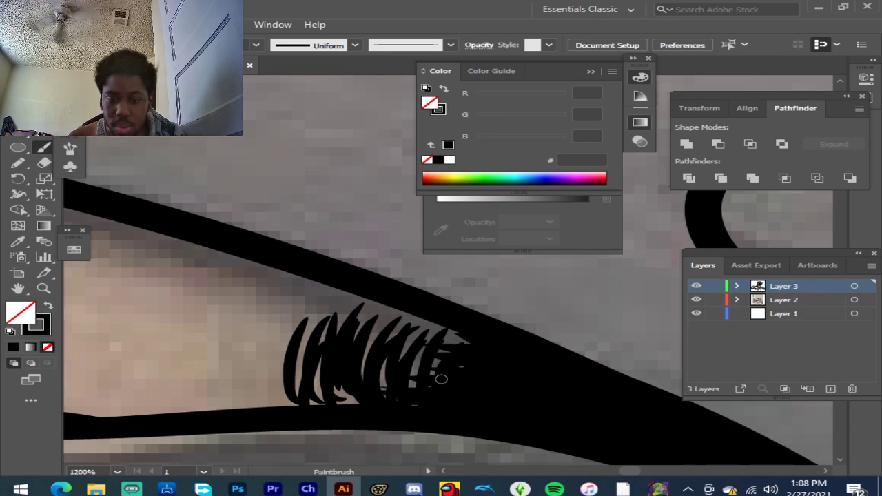
Step: Compare the face and eyebrow line art with the reference photo hidden and shown, leaving Layer 2 visible
scroll(443, 380, down, 6)
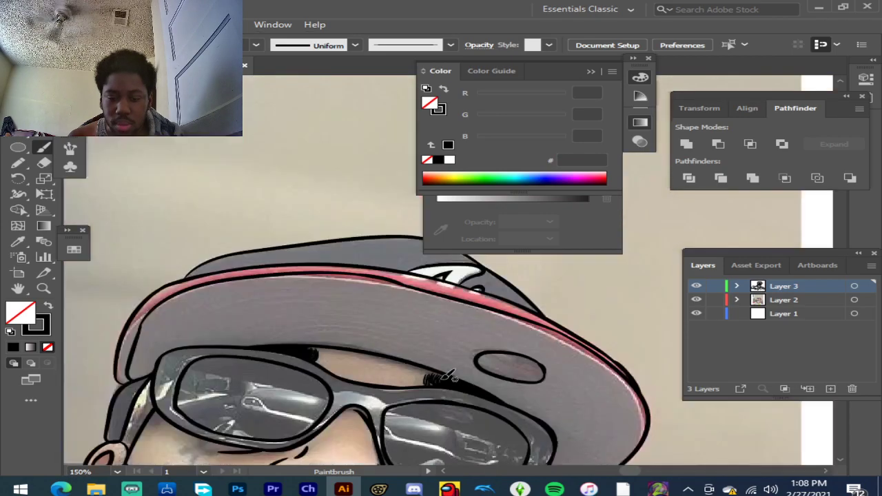
click(696, 300)
click(697, 300)
click(696, 299)
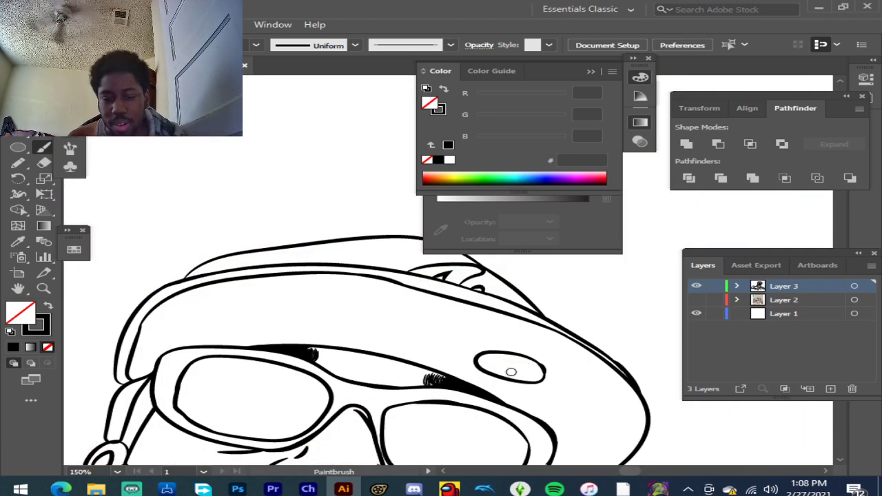
scroll(521, 376, down, 3)
scroll(520, 375, down, 2)
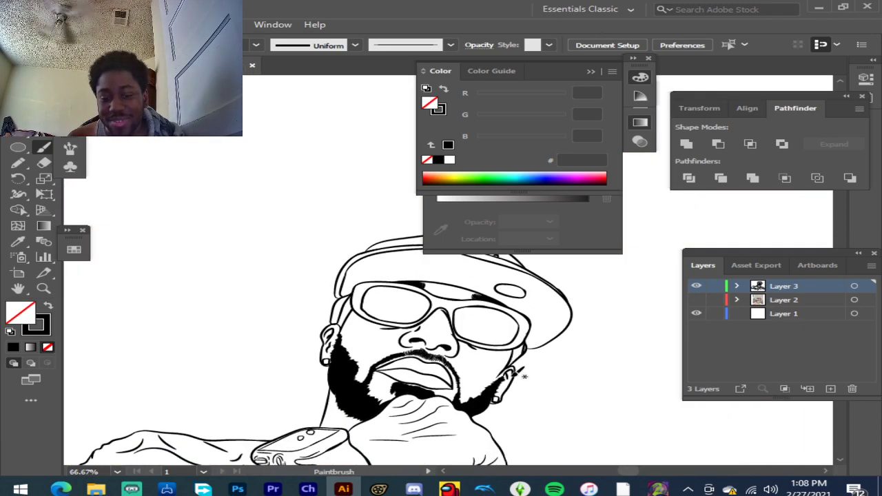
scroll(476, 371, up, 1)
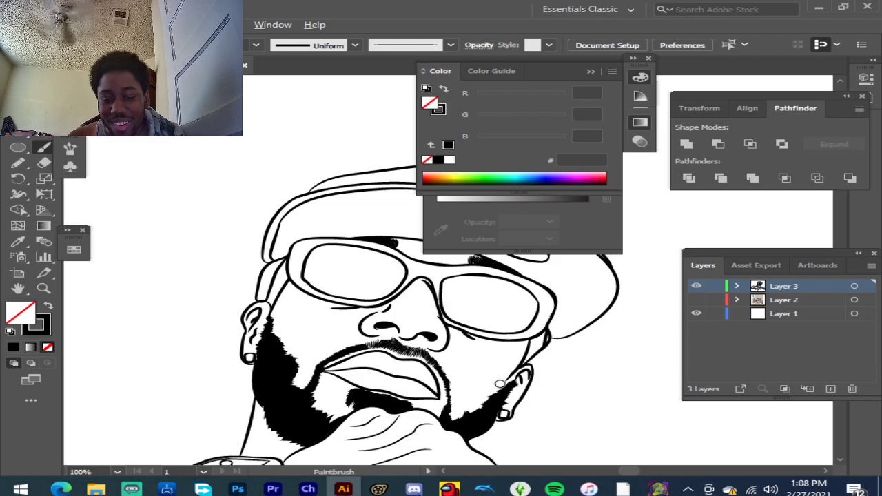
click(696, 300)
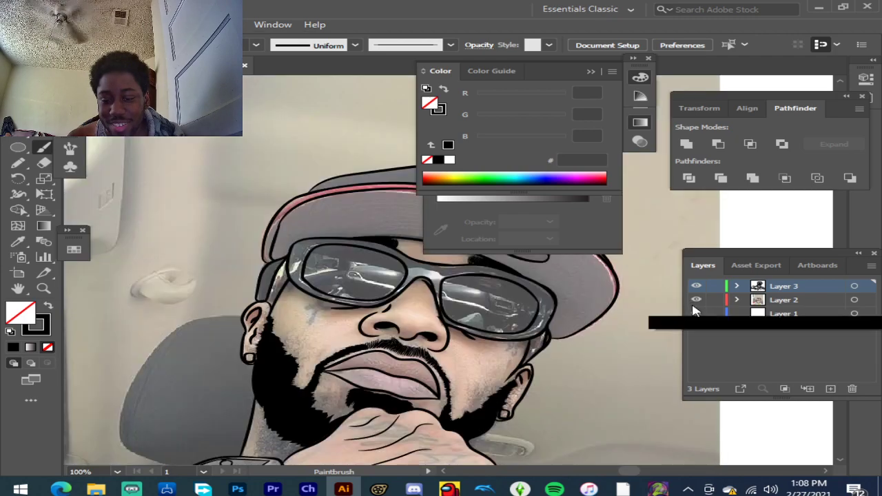
Step: Paint a curved hair stroke on the beard edge beside the right ear and browse the brush definitions, keeping the current brush
scroll(545, 408, up, 4)
scroll(507, 387, up, 2)
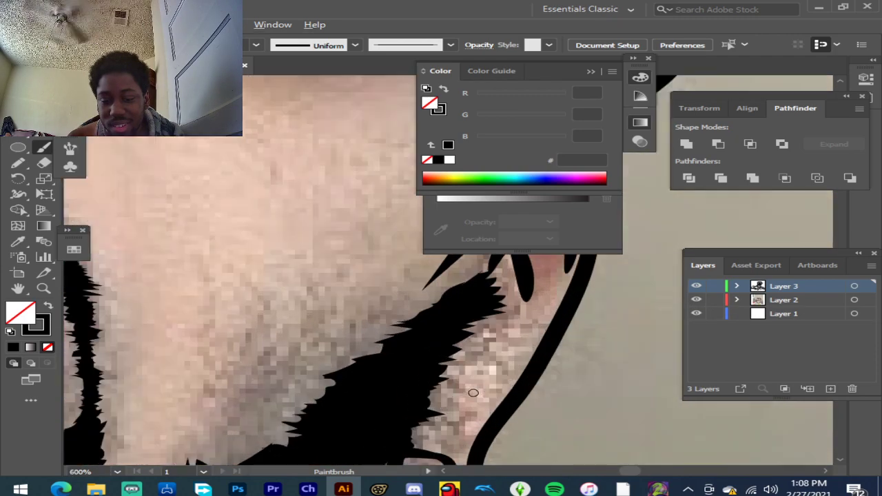
scroll(483, 364, up, 2)
scroll(535, 352, up, 1)
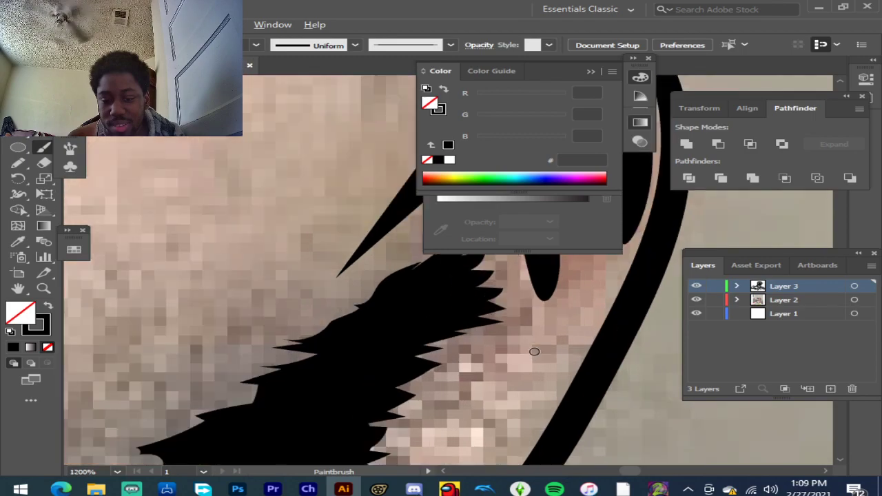
drag(480, 326, 450, 349)
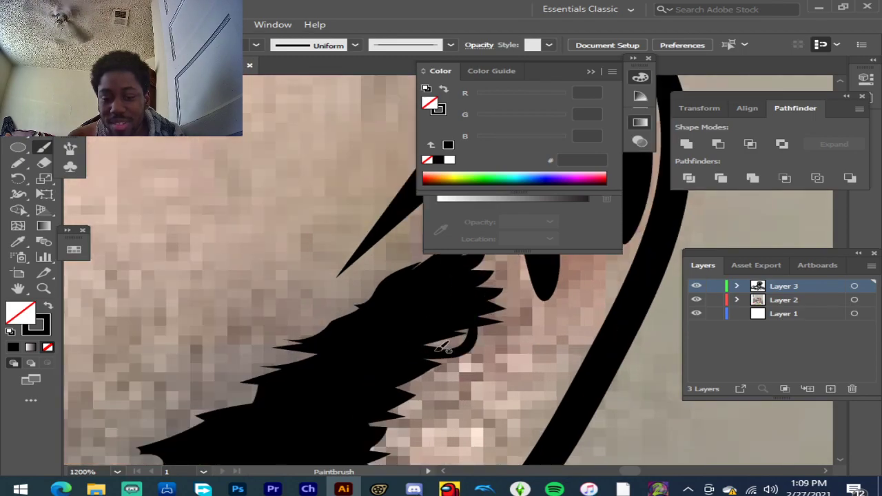
click(451, 45)
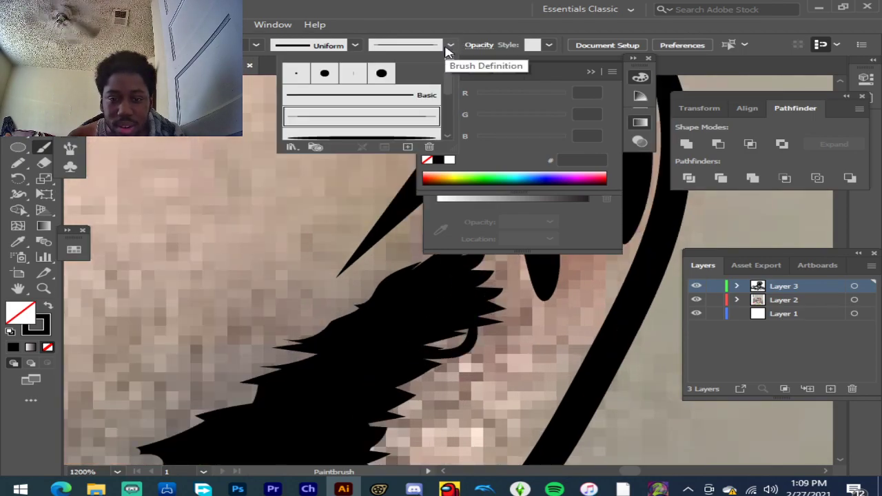
scroll(422, 120, down, 3)
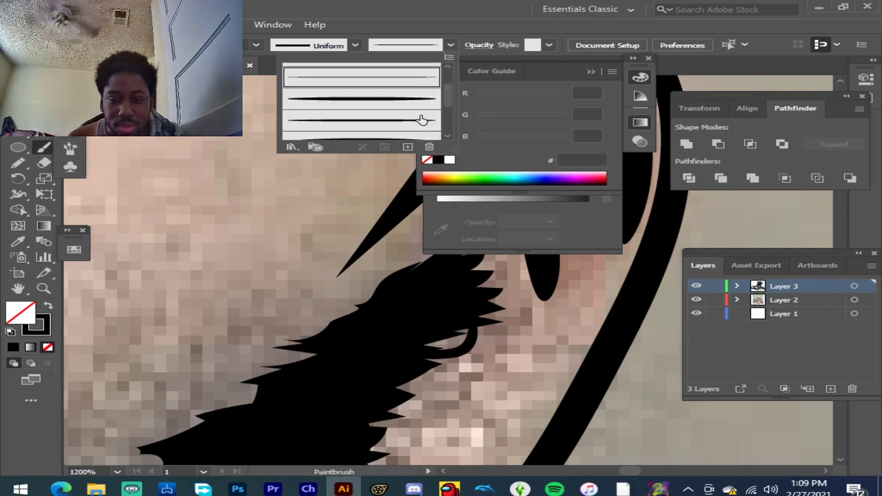
scroll(422, 121, up, 2)
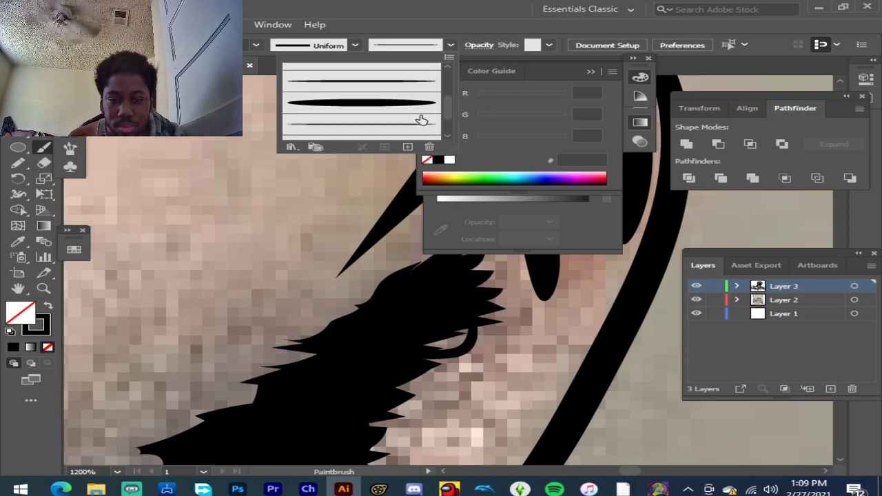
scroll(422, 121, up, 1)
click(606, 330)
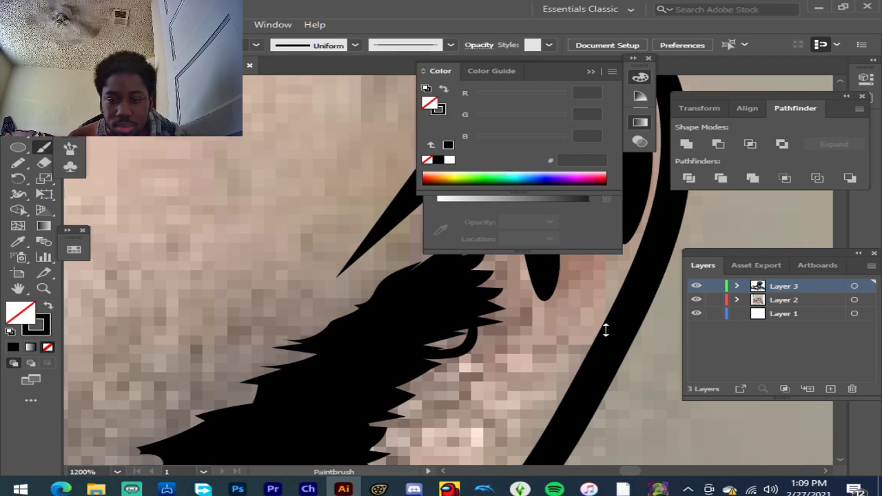
Step: Paint several more curved hair strokes down the ear-side edge of the beard with the same tapered brush
scroll(517, 341, down, 1)
drag(374, 351, 406, 354)
mouse_move(481, 337)
mouse_down()
mouse_move(388, 376)
mouse_move(412, 351)
mouse_up()
scroll(428, 351, down, 1)
mouse_move(473, 336)
mouse_down()
mouse_move(387, 361)
mouse_move(443, 344)
mouse_up()
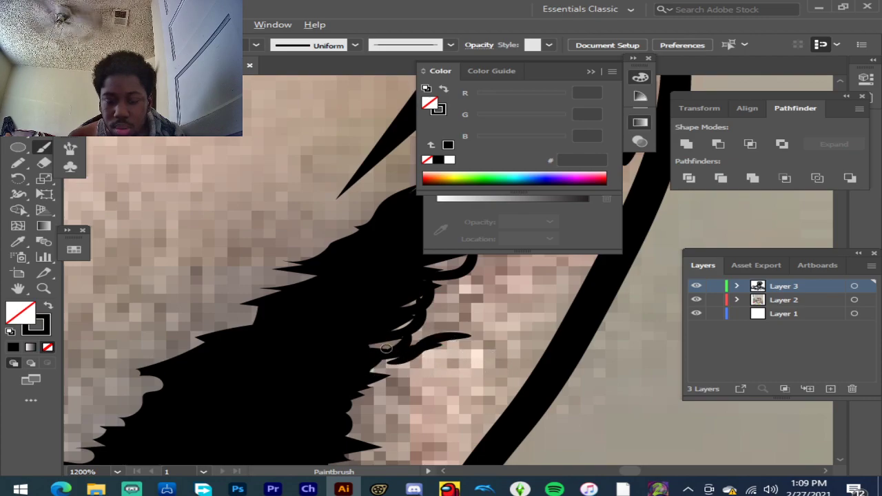
scroll(387, 351, down, 6)
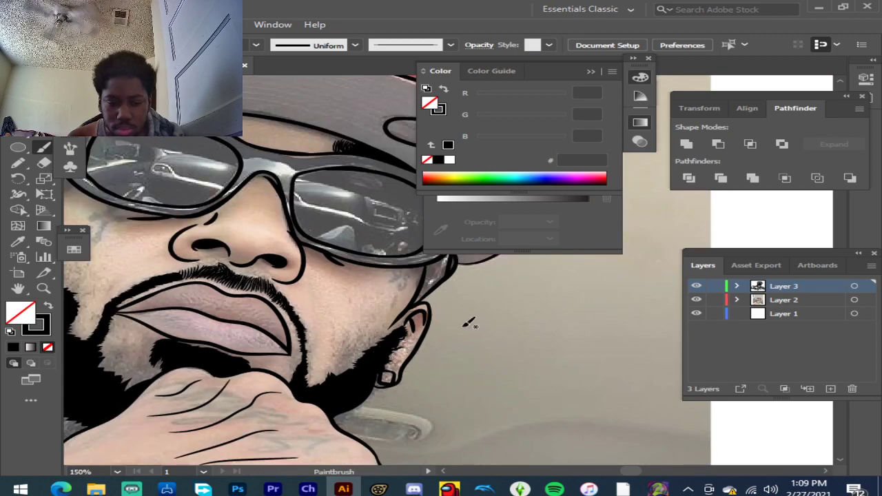
Step: Draw a long, very thin horizontal ellipse on the blank artboard area beside the portrait and extend its length
click(18, 148)
scroll(575, 358, down, 3)
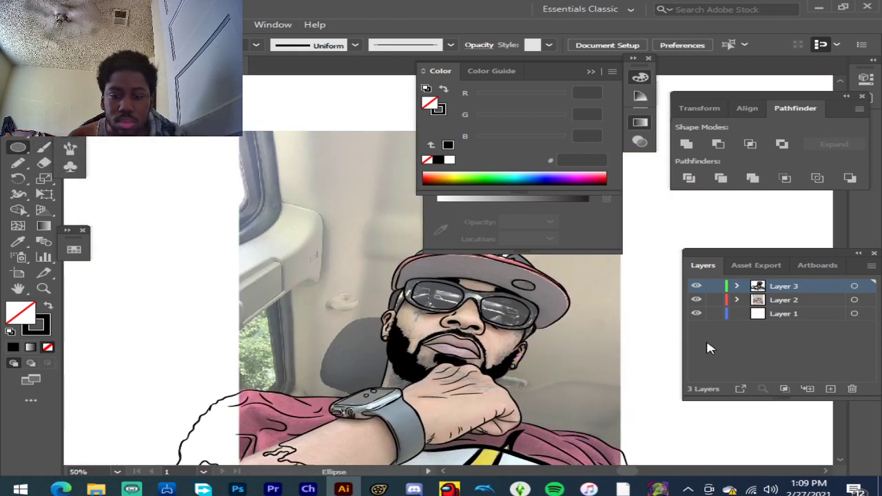
scroll(657, 342, down, 3)
scroll(484, 331, up, 1)
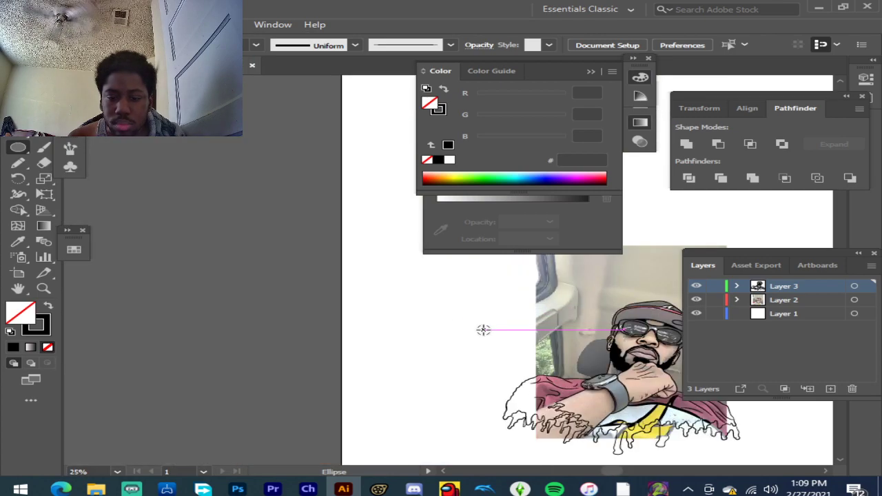
scroll(445, 324, up, 4)
drag(197, 274, 627, 276)
scroll(612, 289, up, 5)
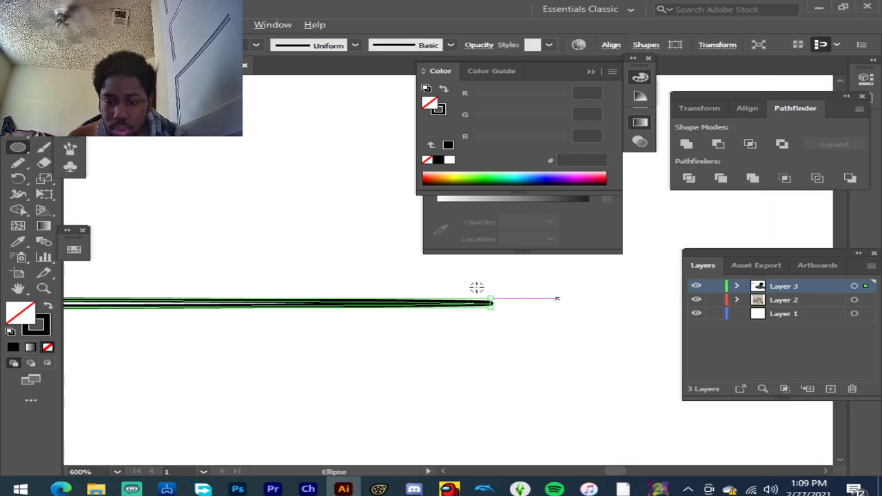
scroll(479, 288, up, 2)
drag(515, 319, 708, 317)
Step: Swap the ellipse's fill and stroke to solid black fill with no outline, and flatten and lengthen it further
scroll(461, 315, down, 3)
scroll(579, 319, up, 3)
scroll(507, 276, up, 3)
scroll(525, 309, up, 1)
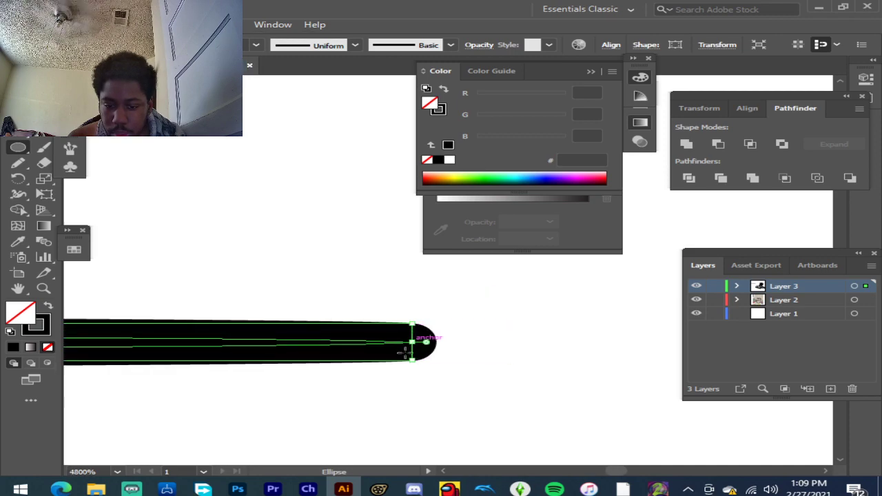
click(47, 306)
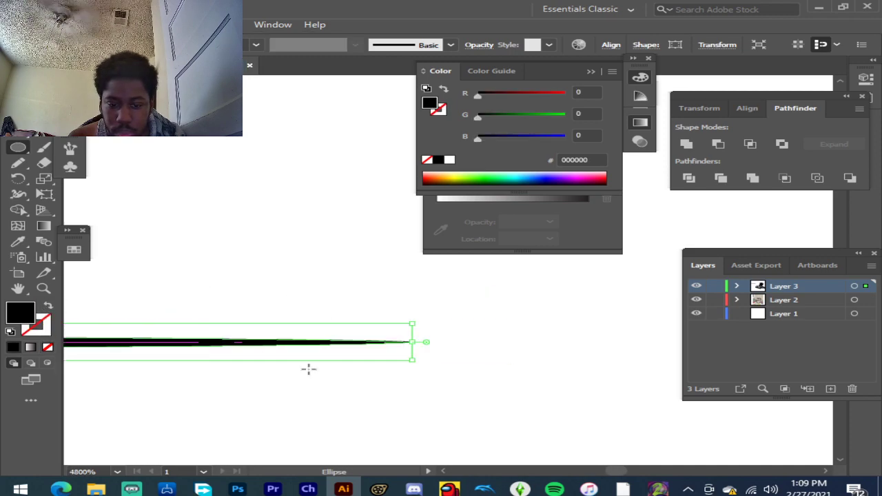
drag(413, 362, 631, 318)
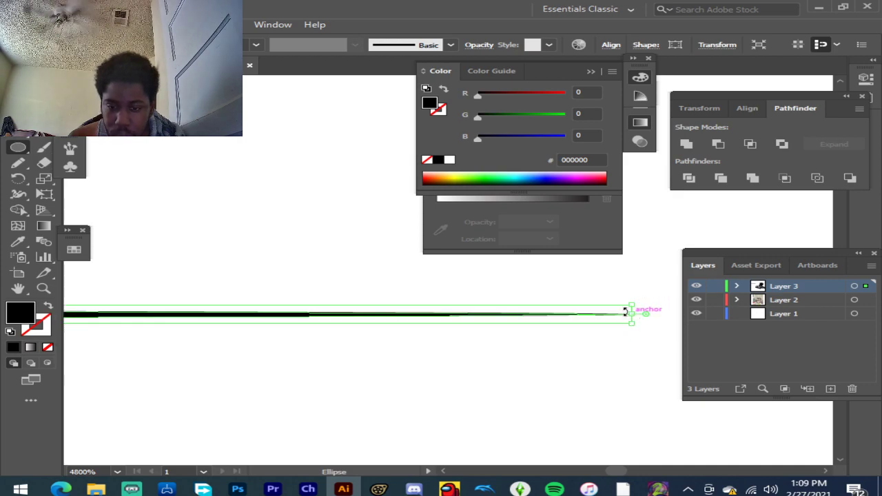
Step: Save the flattened black ellipse as a new Art Brush, accepting the brush options offered
click(450, 45)
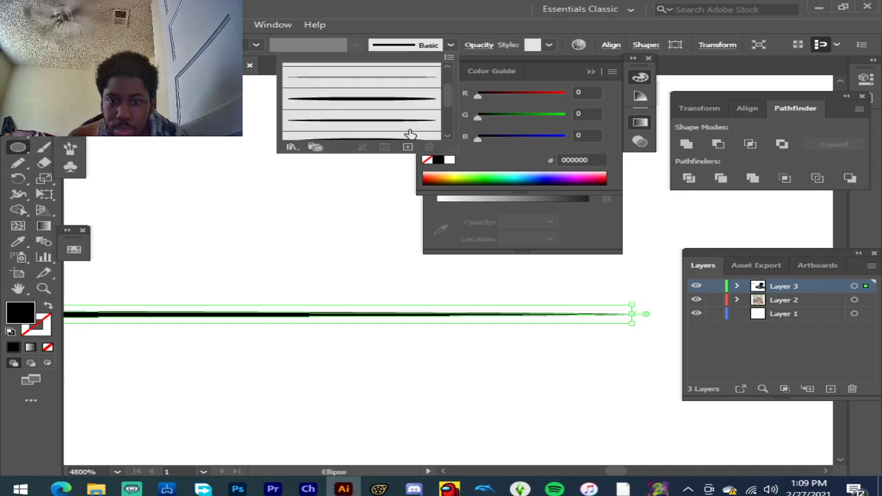
click(408, 147)
click(374, 277)
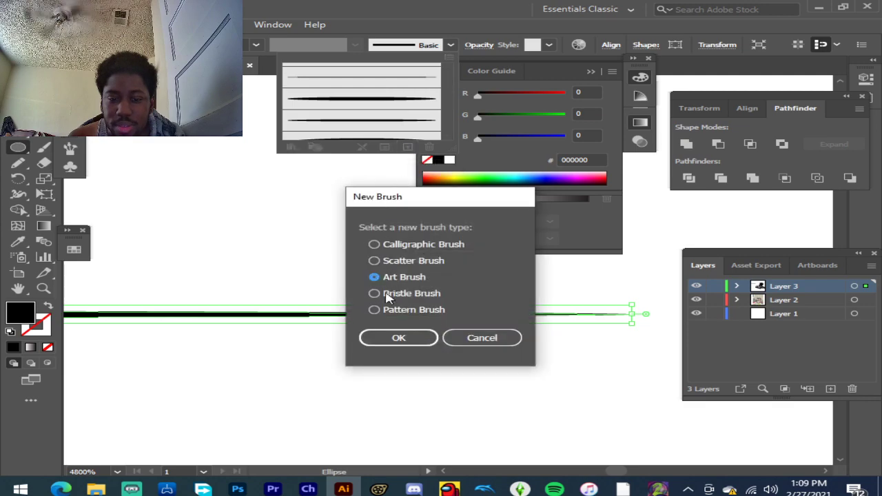
click(415, 336)
click(555, 422)
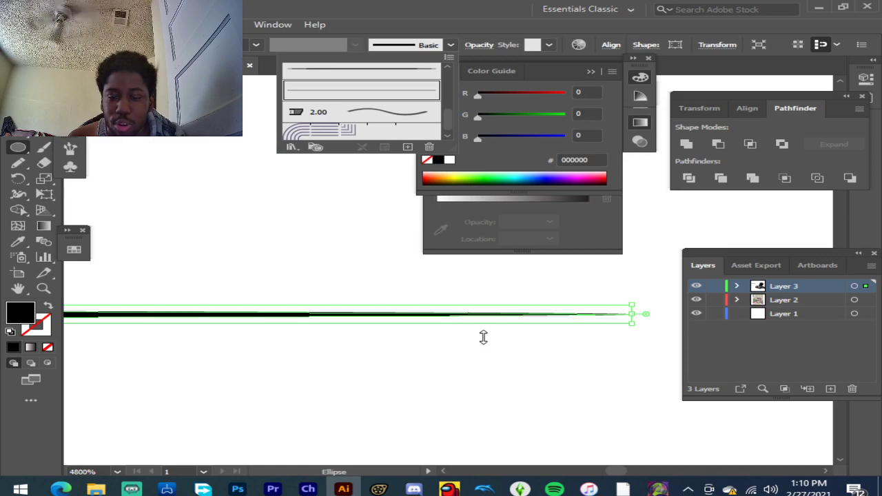
click(484, 337)
Step: Delete the source ellipse from the artboard
key(ctrl+minus)
key(ctrl+minus)
key(ctrl+minus)
key(ctrl+minus)
key(ctrl+minus)
key(ctrl+minus)
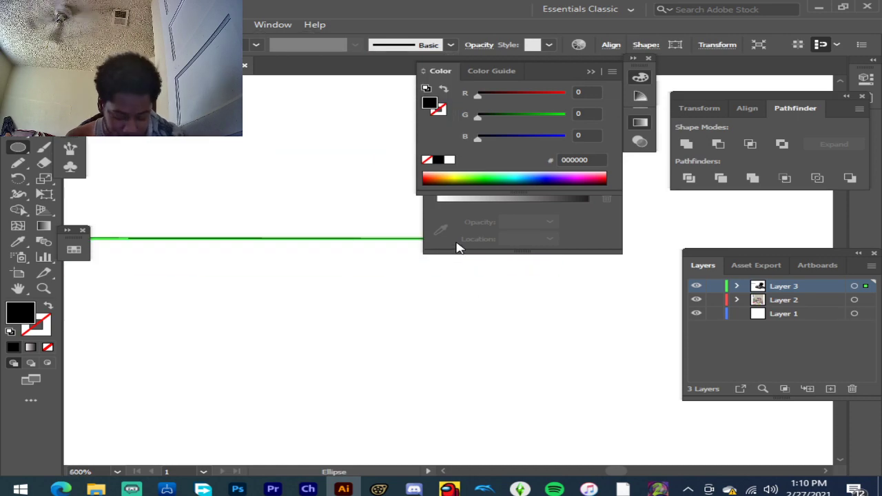
key(Delete)
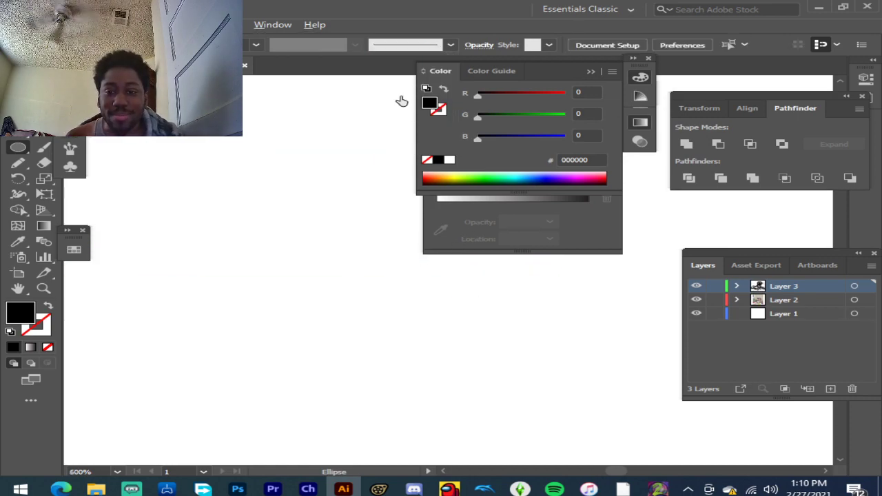
Step: Paint fine curved hairs on the beard edge just above the square earring, using the Paintbrush with the new thin brush
scroll(269, 187, down, 11)
scroll(409, 225, up, 4)
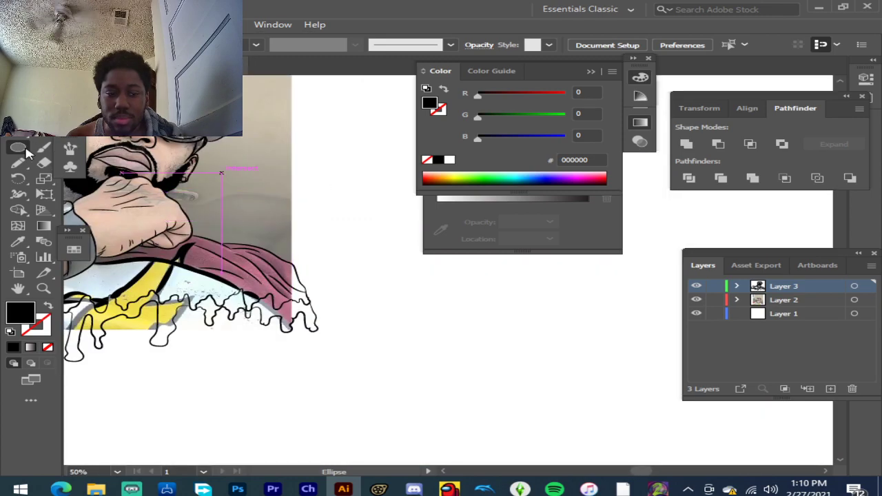
click(43, 148)
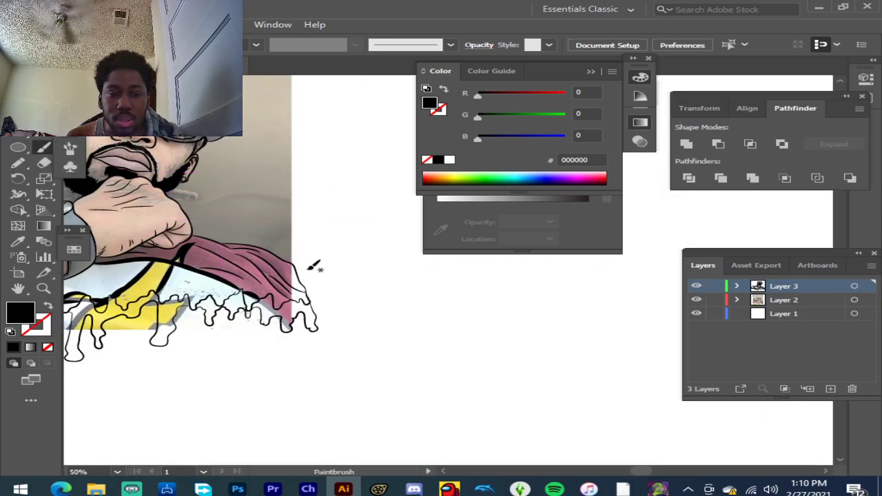
scroll(179, 213, up, 8)
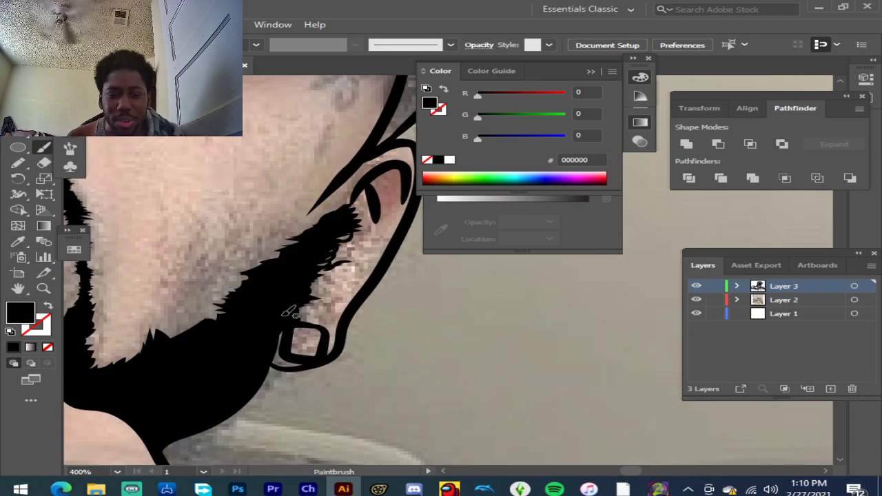
scroll(295, 273, up, 8)
drag(250, 366, 289, 349)
mouse_move(405, 308)
mouse_down()
mouse_move(388, 305)
mouse_move(384, 255)
mouse_up()
scroll(355, 275, down, 3)
scroll(333, 316, down, 2)
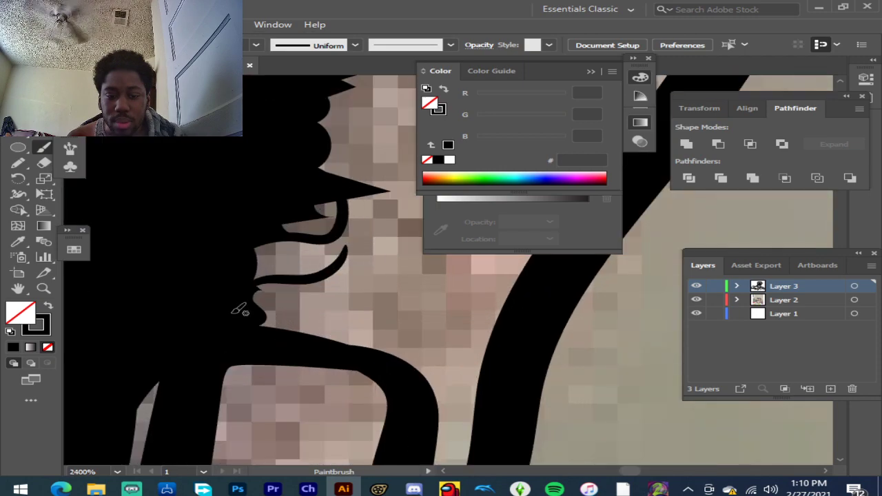
scroll(327, 289, down, 2)
scroll(321, 267, up, 3)
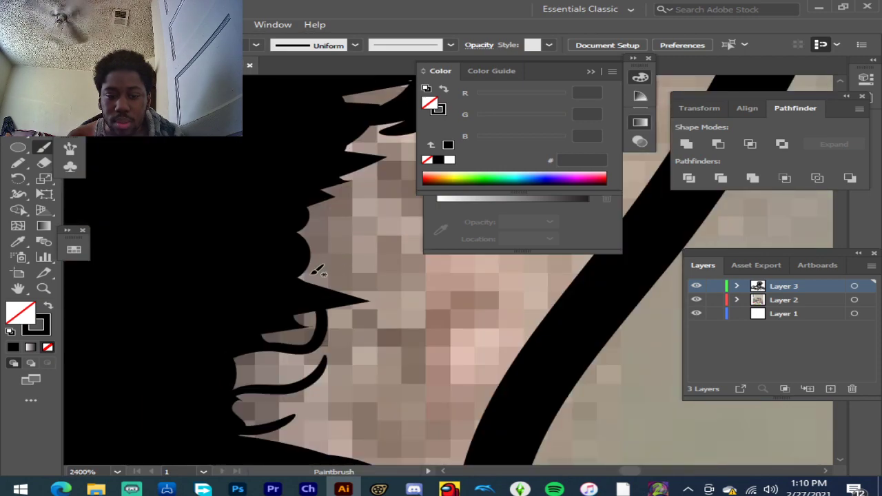
Step: Paint more fine curling, overlapping hairs higher up along the ear-side edge of the beard
mouse_move(303, 258)
mouse_down()
mouse_move(474, 304)
mouse_move(404, 320)
mouse_move(433, 319)
mouse_up()
drag(399, 226, 403, 226)
drag(389, 165, 455, 177)
scroll(327, 194, down, 3)
scroll(327, 194, up, 3)
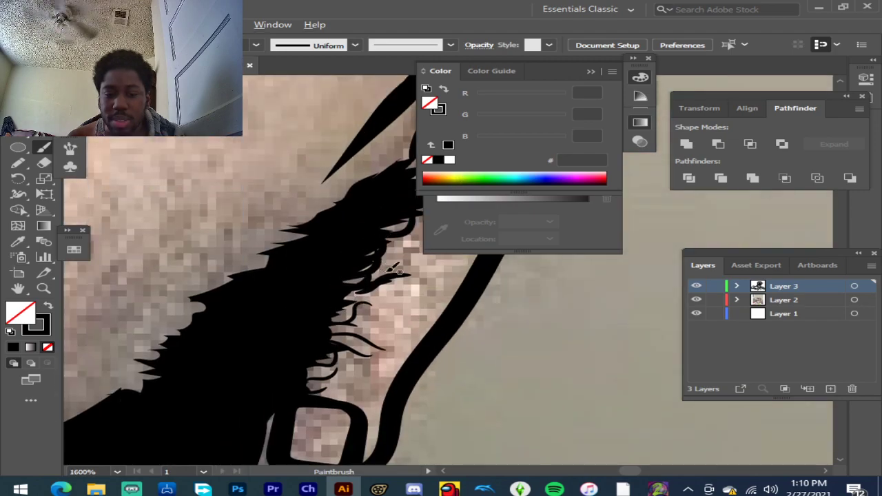
scroll(385, 267, up, 3)
mouse_move(219, 411)
mouse_down()
mouse_move(267, 415)
mouse_move(262, 337)
mouse_up()
mouse_move(238, 383)
mouse_down()
mouse_move(313, 377)
mouse_move(317, 328)
mouse_up()
mouse_move(269, 299)
mouse_down()
mouse_move(326, 309)
mouse_move(360, 244)
mouse_up()
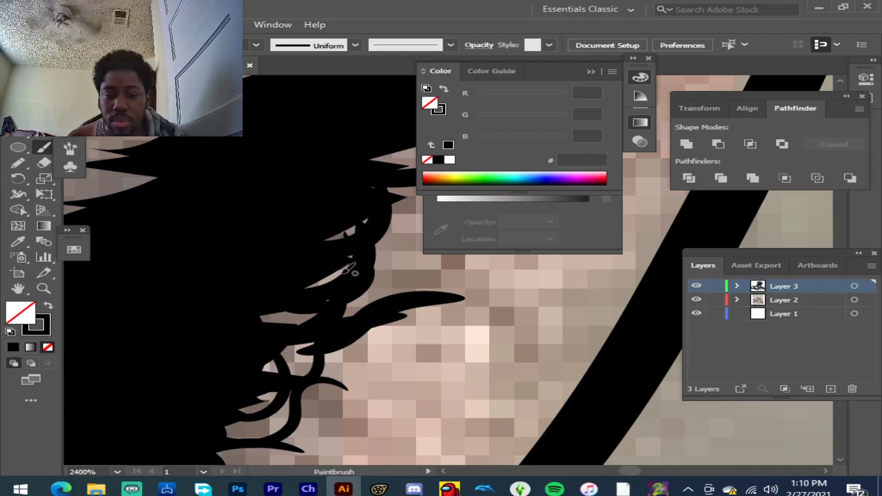
Step: Paint four thin curved hairs rising from the upper cheek-side edge of the sideburn
scroll(371, 254, down, 3)
scroll(297, 255, up, 2)
mouse_move(301, 251)
mouse_down()
mouse_move(258, 249)
mouse_move(245, 219)
mouse_up()
drag(274, 290, 275, 290)
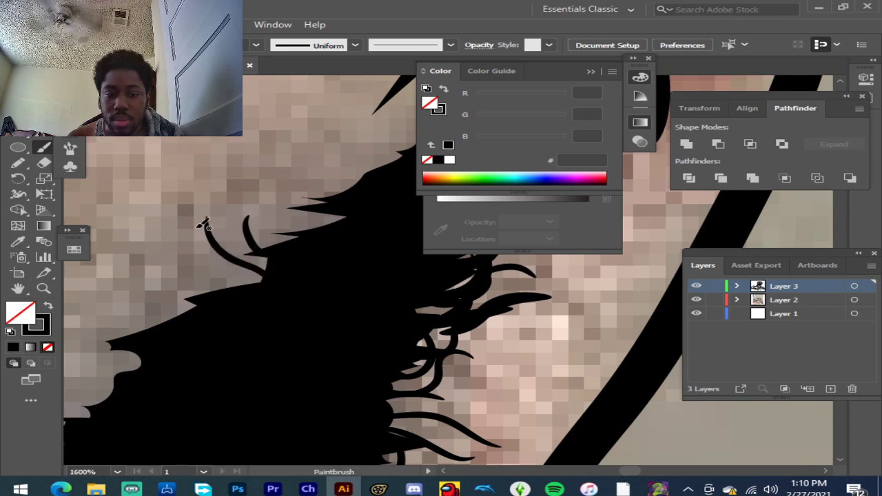
drag(230, 332, 230, 332)
drag(211, 364, 212, 370)
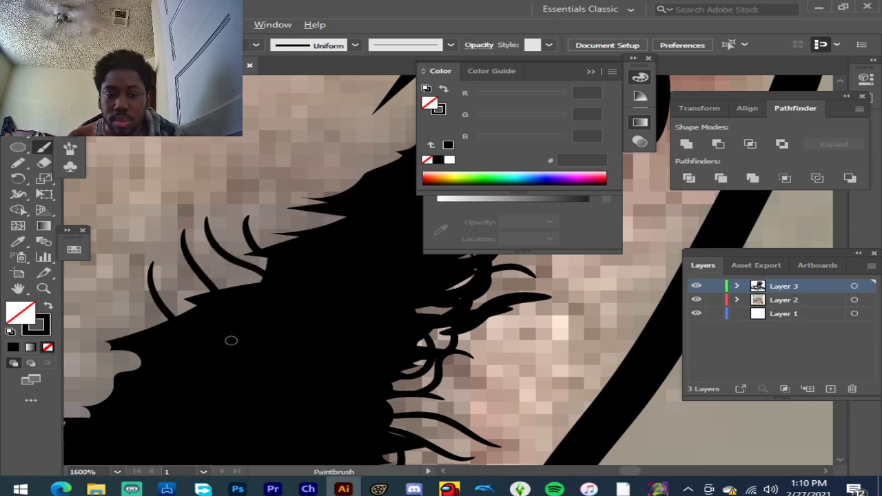
Step: Paint a row of thin curved hairs along the lower cheek-side edge of the beard, starting at its pointed tufts
scroll(256, 333, down, 5)
scroll(126, 349, up, 1)
scroll(131, 348, up, 2)
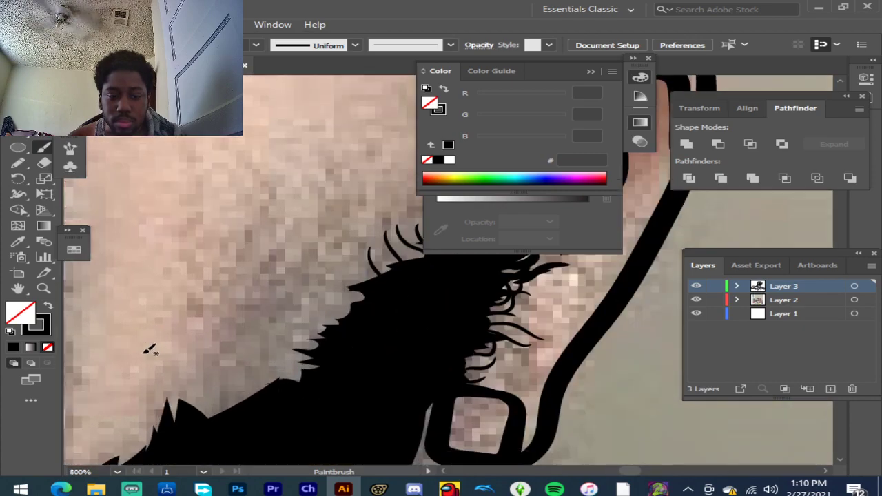
drag(170, 314, 170, 315)
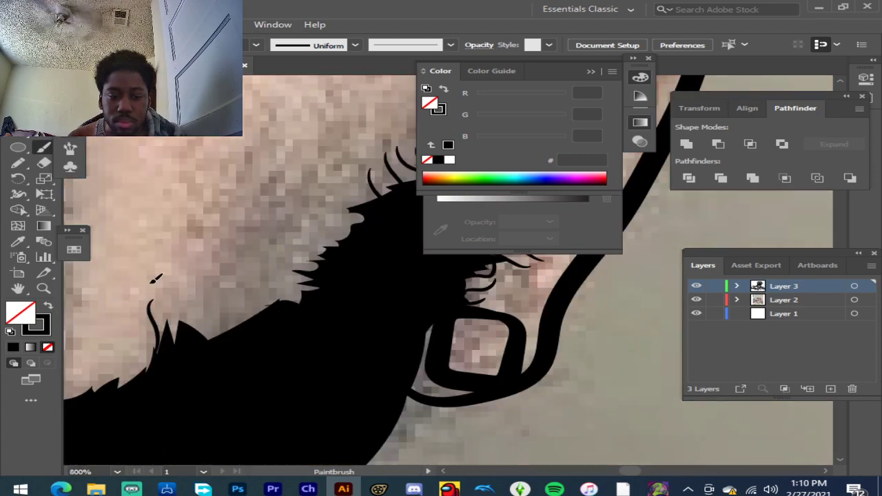
drag(240, 336, 240, 338)
mouse_move(180, 278)
mouse_down()
mouse_move(220, 333)
mouse_move(254, 331)
mouse_up()
mouse_move(205, 292)
mouse_down()
mouse_move(183, 295)
mouse_move(231, 334)
mouse_move(257, 327)
mouse_up()
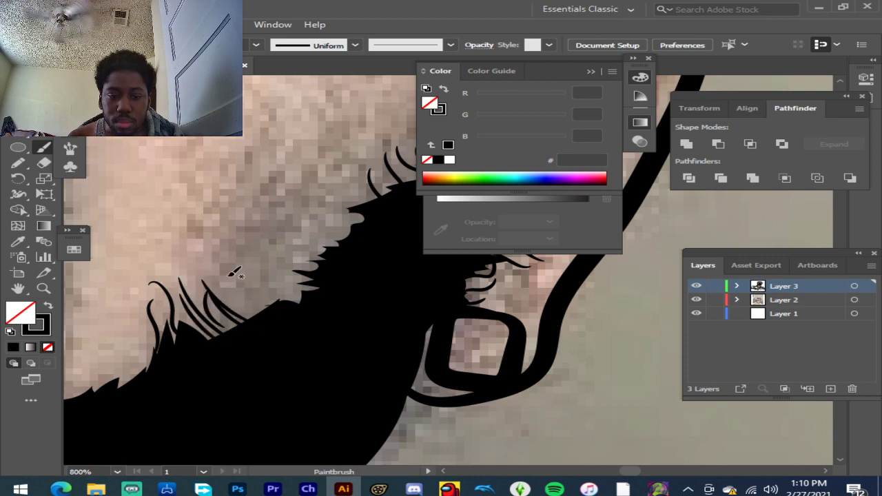
Step: Paint more thin curved, overlapping hairs along the lower cheek-side edge of the beard, up to the jagged tufts
mouse_move(233, 271)
mouse_down()
mouse_move(267, 308)
mouse_move(300, 303)
mouse_move(307, 282)
mouse_up()
drag(267, 243, 309, 271)
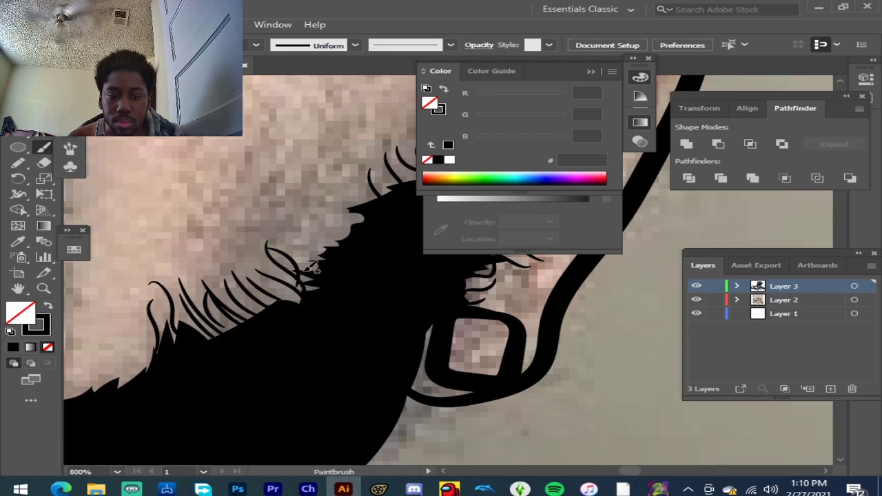
drag(225, 236, 257, 313)
mouse_move(254, 255)
mouse_down()
mouse_move(250, 289)
mouse_move(262, 314)
mouse_up()
drag(281, 268, 302, 290)
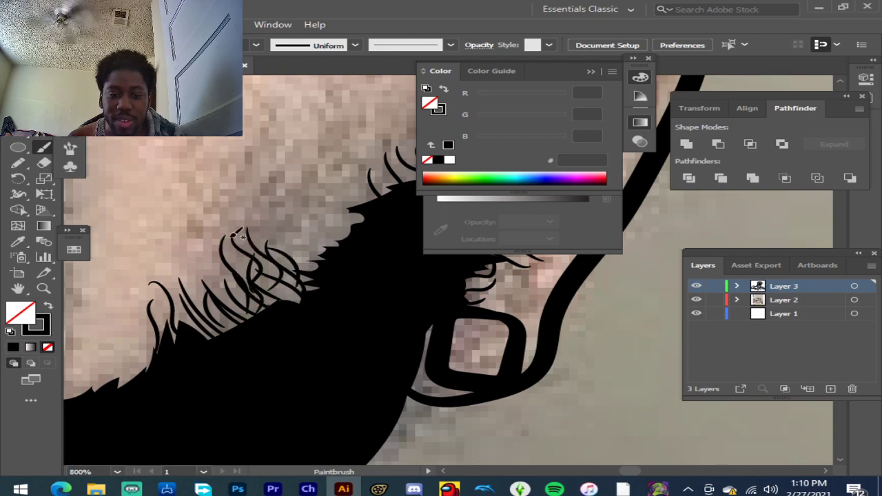
drag(206, 248, 211, 319)
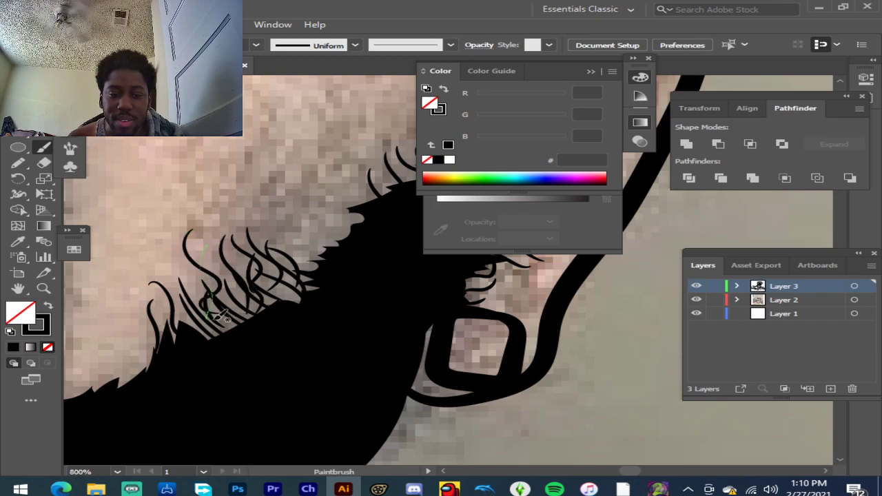
drag(211, 226, 243, 293)
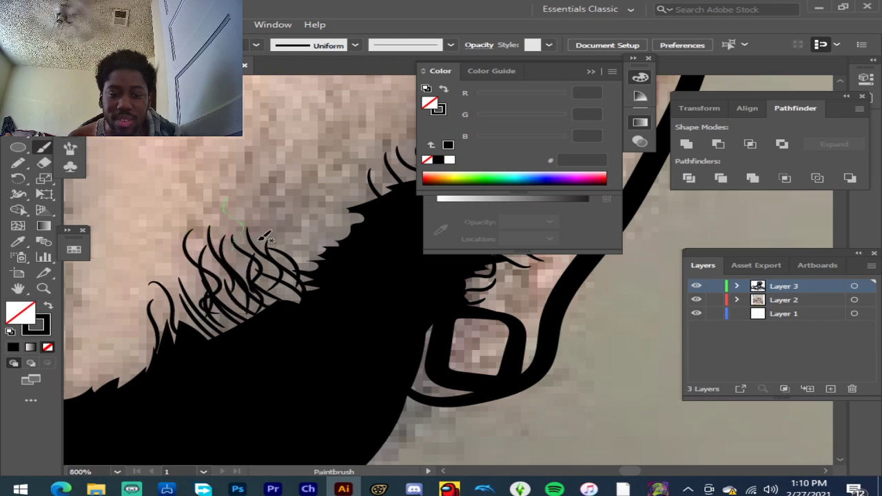
Step: Paint a second tier of longer wavy hairs crossing the outer tips of the lower cheek-side hair cluster
scroll(244, 193, up, 3)
scroll(244, 193, down, 2)
scroll(246, 154, up, 1)
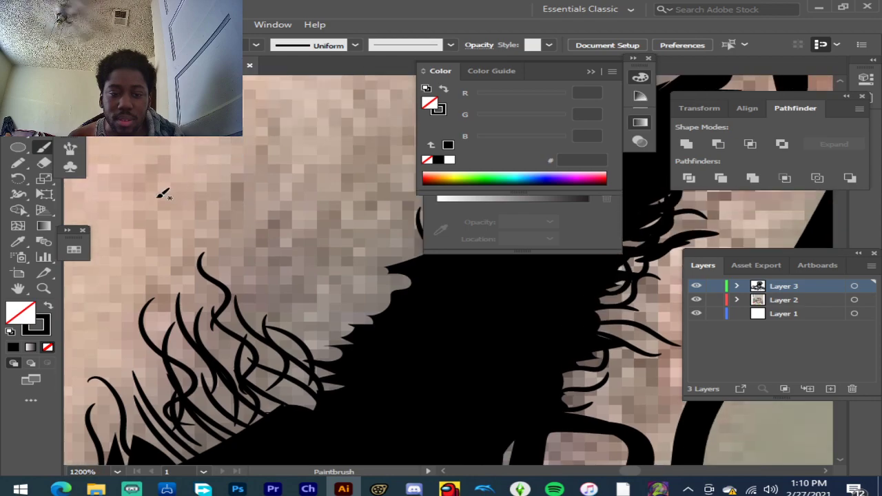
drag(187, 283, 149, 207)
drag(145, 270, 202, 318)
drag(186, 256, 238, 304)
mouse_move(196, 268)
mouse_down()
mouse_move(238, 319)
mouse_move(245, 346)
mouse_up()
drag(182, 307, 273, 329)
mouse_move(221, 312)
mouse_down()
mouse_move(249, 335)
mouse_move(265, 328)
mouse_up()
drag(234, 274, 272, 366)
drag(250, 287, 315, 362)
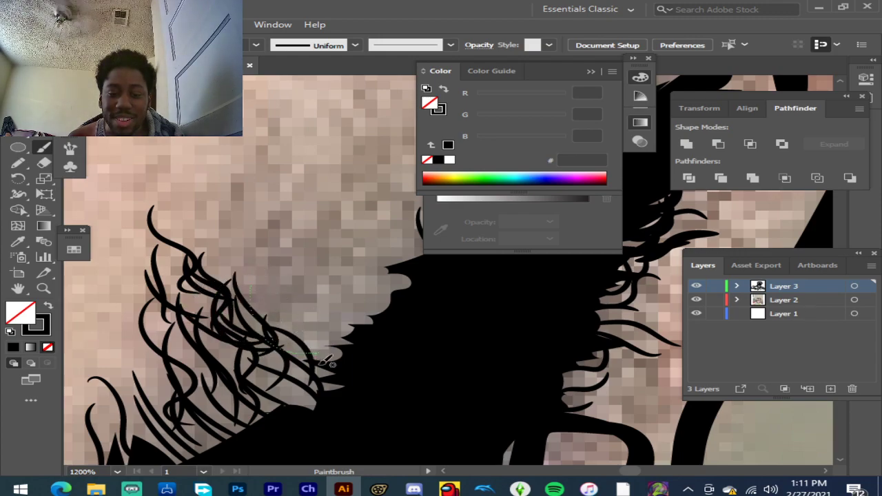
Step: Extend the fine curling hairs from the cluster up along the jagged middle part of the beard's cheek-side edge
drag(251, 360, 327, 407)
drag(296, 315, 337, 366)
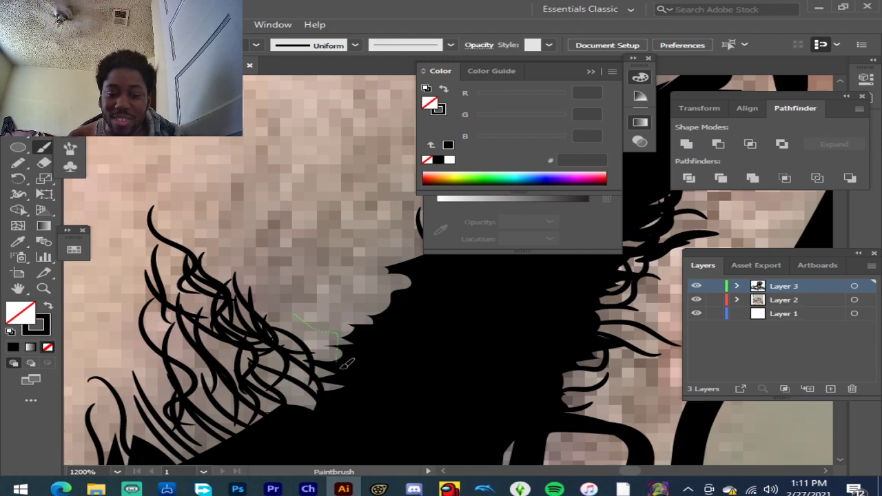
mouse_move(298, 299)
mouse_down()
mouse_move(326, 342)
mouse_move(314, 349)
mouse_up()
drag(246, 274, 281, 318)
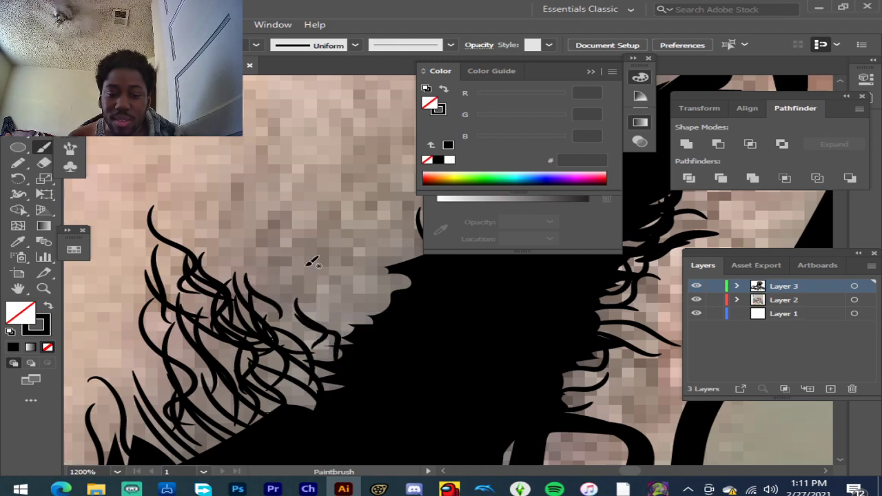
drag(295, 260, 358, 329)
mouse_move(335, 261)
mouse_down()
mouse_move(378, 324)
mouse_move(374, 332)
mouse_up()
drag(256, 259, 314, 312)
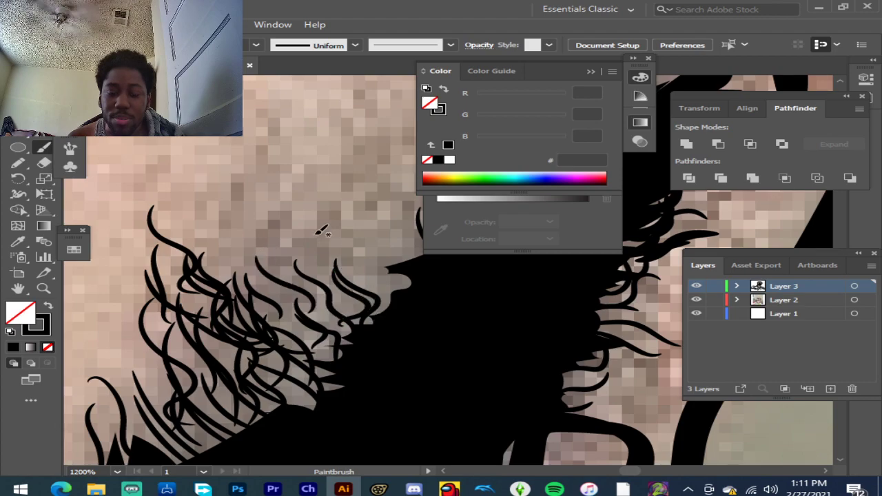
drag(283, 221, 319, 279)
drag(319, 238, 342, 285)
drag(355, 245, 388, 288)
Step: Hide the photo on Layer 2 to review the beard hairs as plain line art, and show it again
scroll(331, 235, down, 4)
scroll(368, 215, down, 2)
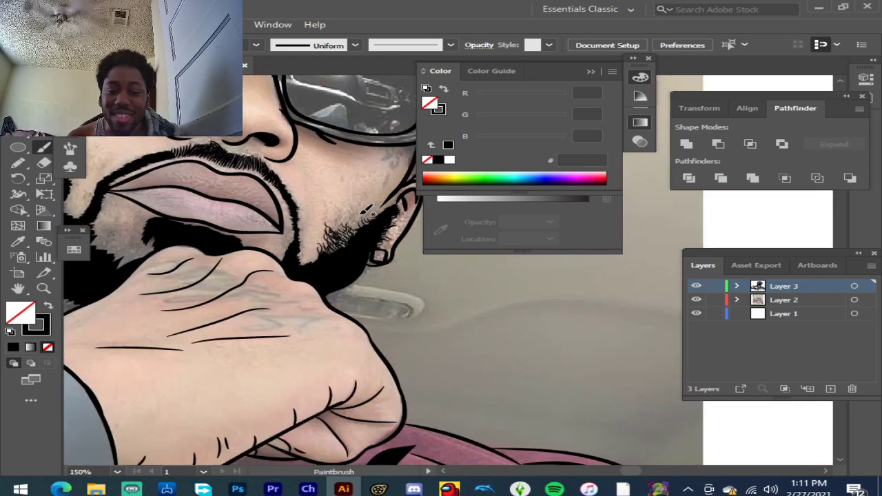
click(696, 300)
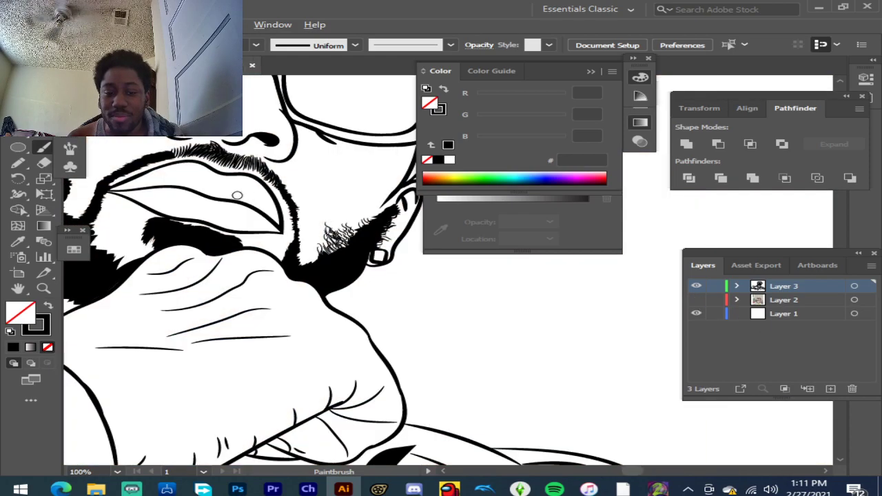
scroll(242, 193, down, 2)
scroll(344, 258, up, 5)
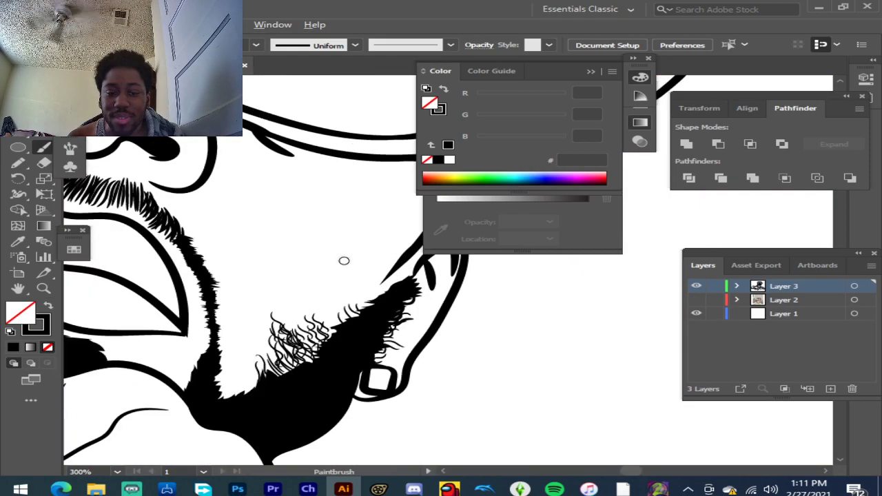
click(697, 302)
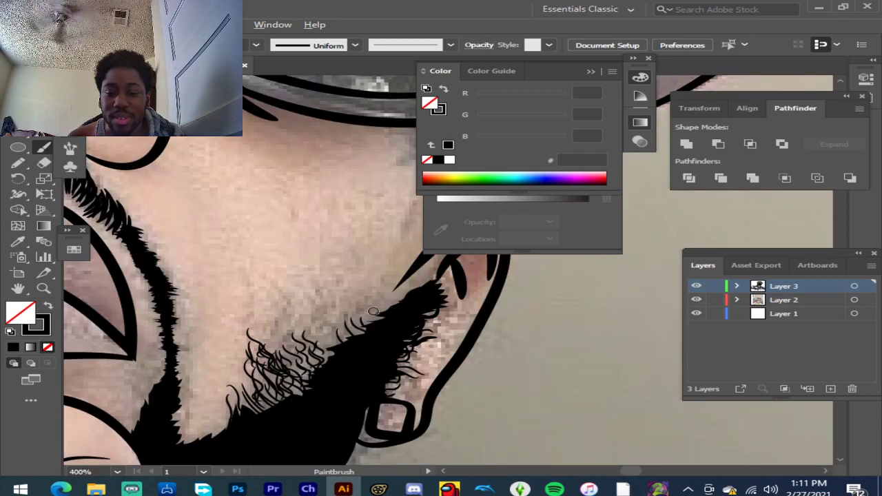
Step: Scatter thin S-shaped stray hairs on the cheek above the existing hair cluster
scroll(321, 312, up, 1)
drag(211, 322, 234, 279)
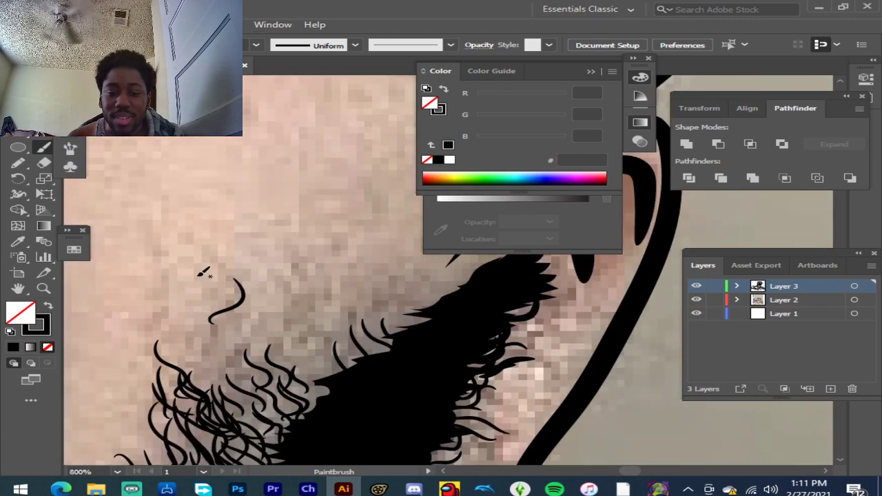
mouse_move(166, 279)
mouse_down()
mouse_move(162, 319)
mouse_move(139, 369)
mouse_up()
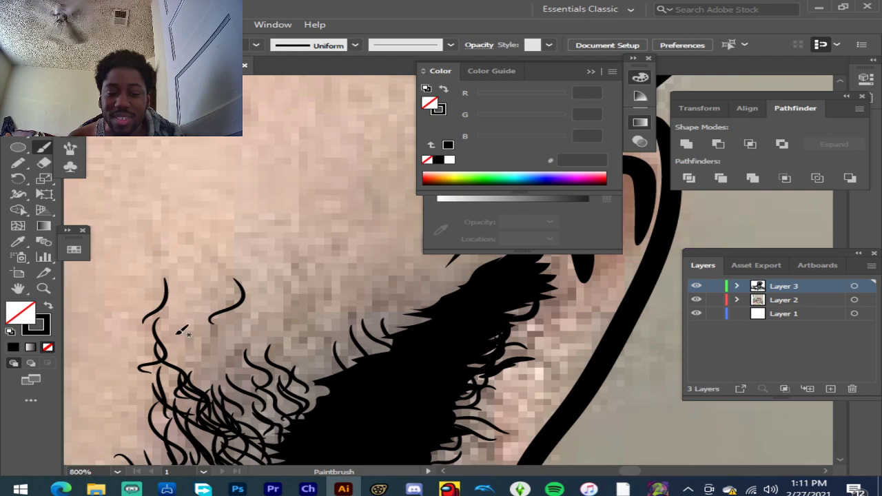
drag(223, 387, 222, 387)
drag(236, 328, 265, 361)
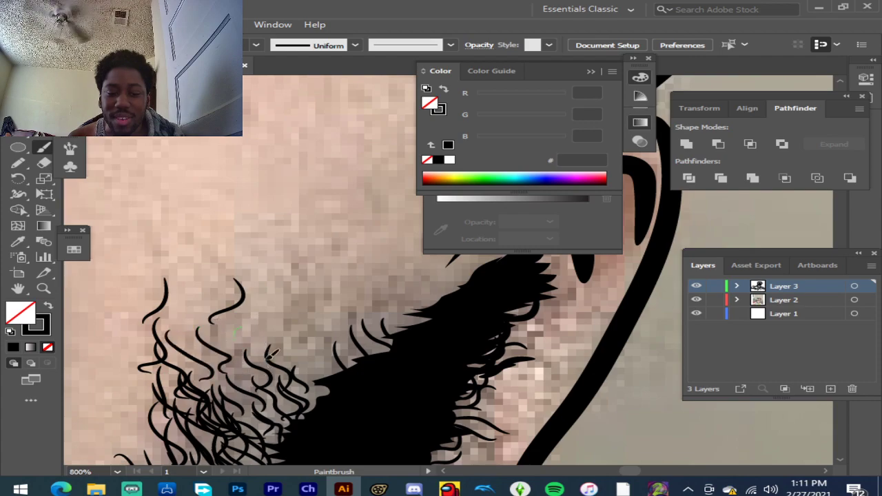
drag(230, 324, 233, 359)
drag(270, 314, 256, 349)
mouse_move(285, 294)
mouse_down()
mouse_move(294, 299)
mouse_move(278, 331)
mouse_up()
mouse_move(280, 332)
mouse_down()
mouse_move(283, 346)
mouse_move(319, 367)
mouse_move(324, 382)
mouse_up()
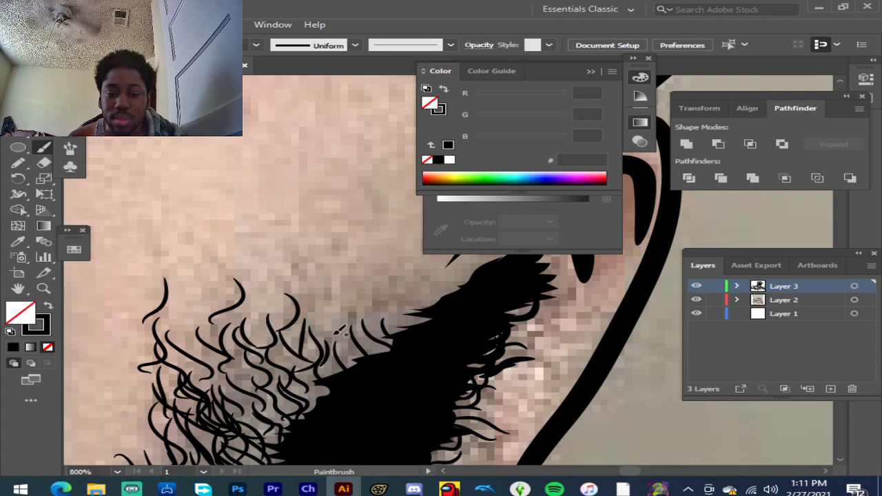
Step: Paint short curling hairs farther up the cheek-side edge, filling in around the existing sideburn hairs
mouse_move(339, 333)
mouse_down()
mouse_move(359, 297)
mouse_move(369, 339)
mouse_move(370, 301)
mouse_up()
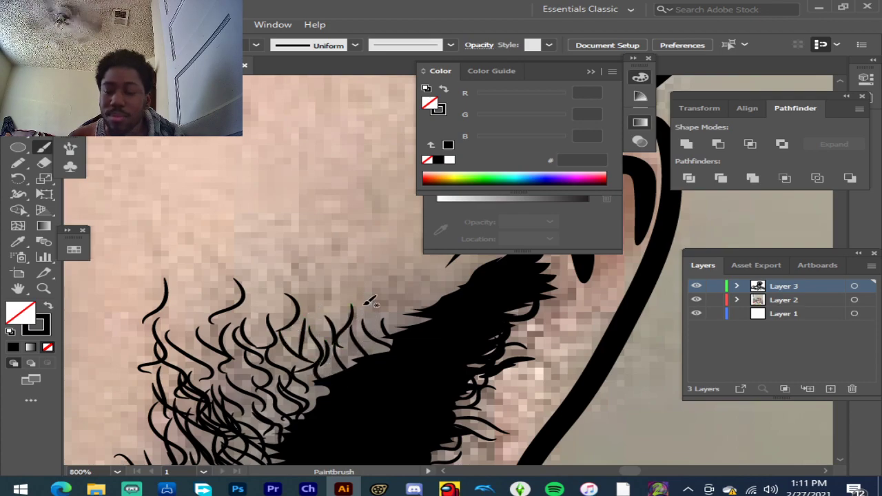
drag(390, 333, 392, 332)
drag(321, 316, 319, 313)
mouse_move(335, 277)
mouse_down()
mouse_move(347, 295)
mouse_move(394, 315)
mouse_up()
drag(395, 292, 407, 319)
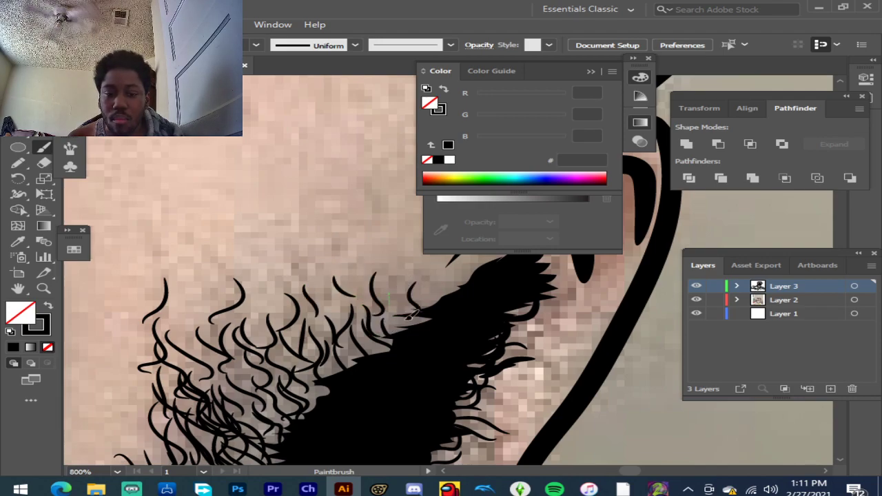
mouse_move(426, 279)
mouse_down()
mouse_move(440, 306)
mouse_move(438, 291)
mouse_move(419, 311)
mouse_move(418, 341)
mouse_up()
mouse_move(397, 268)
mouse_down()
mouse_move(395, 293)
mouse_move(398, 284)
mouse_move(406, 294)
mouse_up()
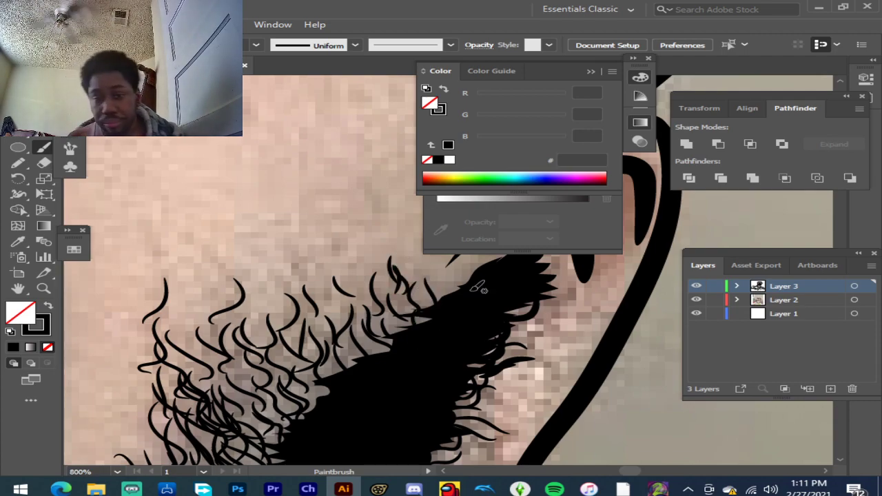
Step: Fill the gaps along the outer border of the cheek hairs with a few more loose curved strands
mouse_move(257, 275)
mouse_down()
mouse_move(276, 290)
mouse_move(317, 303)
mouse_up()
mouse_move(308, 263)
mouse_down()
mouse_move(338, 309)
mouse_move(363, 313)
mouse_move(340, 289)
mouse_move(327, 323)
mouse_move(337, 282)
mouse_up()
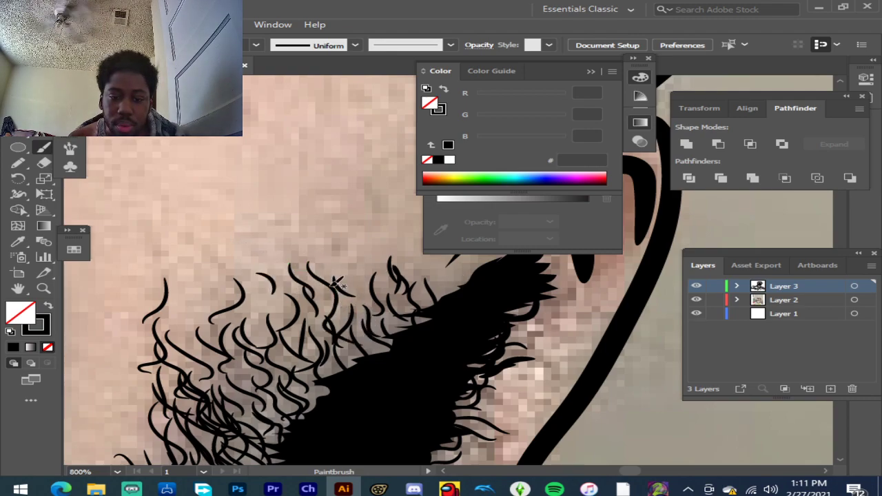
mouse_move(328, 324)
mouse_down()
mouse_move(316, 353)
mouse_move(298, 342)
mouse_move(297, 362)
mouse_up()
mouse_move(233, 294)
mouse_down()
mouse_move(245, 338)
mouse_move(225, 330)
mouse_up()
Step: Paint fine stray hairs along the uppermost cheek-side edge of the sideburn, continuing toward its tip below the ear
scroll(280, 359, down, 4)
scroll(315, 339, up, 5)
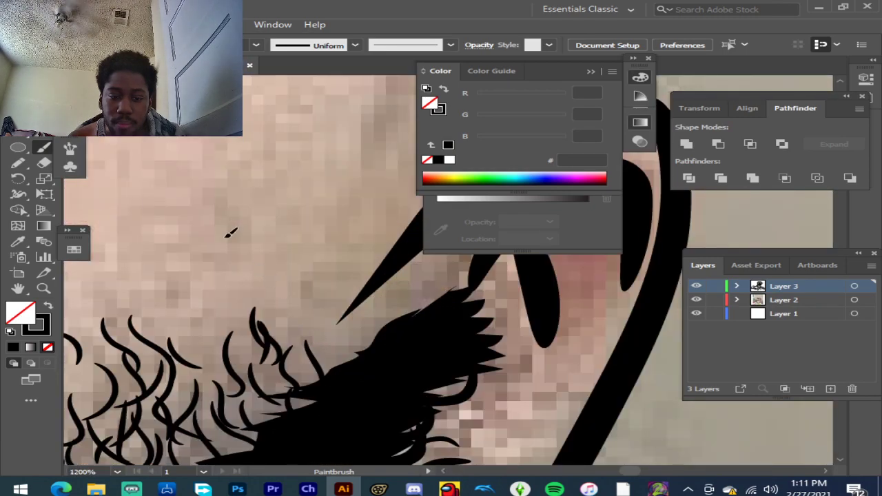
drag(225, 236, 205, 272)
mouse_move(176, 303)
mouse_down()
mouse_move(167, 308)
mouse_move(225, 364)
mouse_move(206, 373)
mouse_up()
mouse_move(182, 324)
mouse_down()
mouse_move(191, 353)
mouse_move(205, 350)
mouse_move(204, 342)
mouse_move(189, 381)
mouse_up()
drag(234, 325, 229, 366)
mouse_move(244, 329)
mouse_down()
mouse_move(270, 394)
mouse_move(321, 338)
mouse_up()
mouse_move(331, 383)
mouse_down()
mouse_move(357, 352)
mouse_move(346, 349)
mouse_move(391, 382)
mouse_move(367, 332)
mouse_move(389, 362)
mouse_up()
drag(357, 324, 378, 362)
drag(384, 309, 391, 352)
drag(422, 308, 419, 342)
Step: Paint short curved hairs around the sideburn's tip and over its spiky ear-side tufts
mouse_move(405, 296)
mouse_down()
mouse_move(410, 335)
mouse_move(517, 304)
mouse_move(508, 311)
mouse_up()
drag(450, 334, 518, 345)
drag(523, 378, 521, 377)
drag(483, 350, 517, 360)
drag(502, 393, 501, 392)
drag(438, 383, 458, 401)
drag(408, 387, 474, 406)
mouse_move(441, 326)
mouse_down()
mouse_move(438, 289)
mouse_move(487, 306)
mouse_move(492, 322)
mouse_move(478, 302)
mouse_move(478, 346)
mouse_up()
Step: Add more curved hairs to the ear-side edge of the beard, just above the square earring
scroll(483, 334, down, 4)
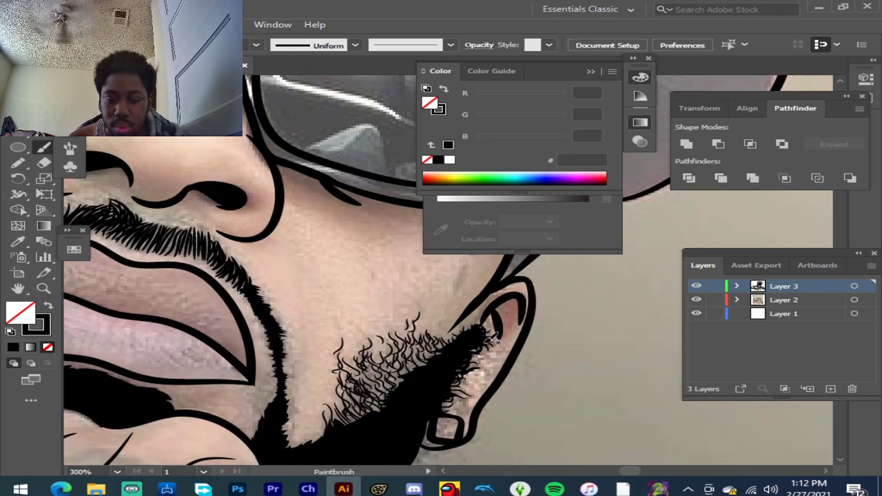
scroll(491, 334, down, 2)
scroll(482, 340, up, 4)
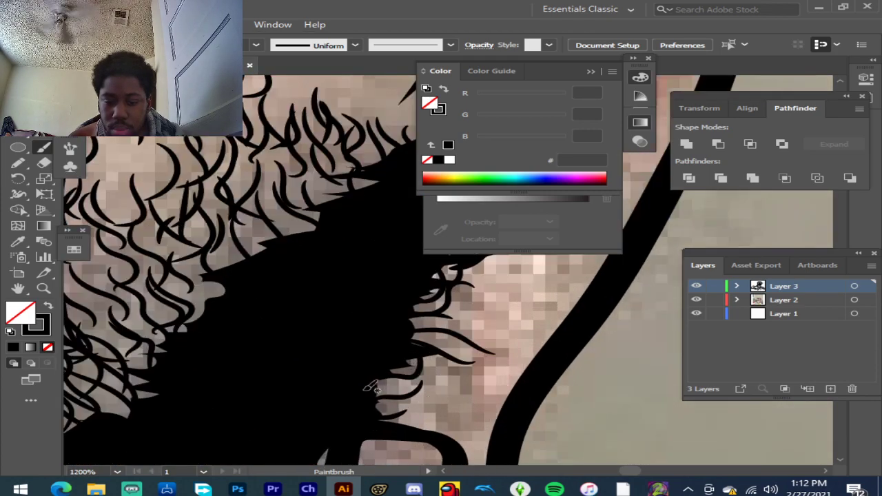
drag(447, 373, 420, 357)
scroll(461, 390, up, 1)
drag(522, 422, 471, 413)
mouse_move(379, 421)
mouse_down()
mouse_move(423, 427)
mouse_move(390, 427)
mouse_up()
mouse_move(455, 376)
mouse_down()
mouse_move(511, 362)
mouse_move(459, 326)
mouse_move(471, 351)
mouse_move(466, 309)
mouse_up()
drag(552, 334, 473, 304)
key(ctrl+minus)
mouse_move(552, 283)
mouse_down()
mouse_move(461, 299)
mouse_move(445, 280)
mouse_up()
scroll(461, 286, down, 3)
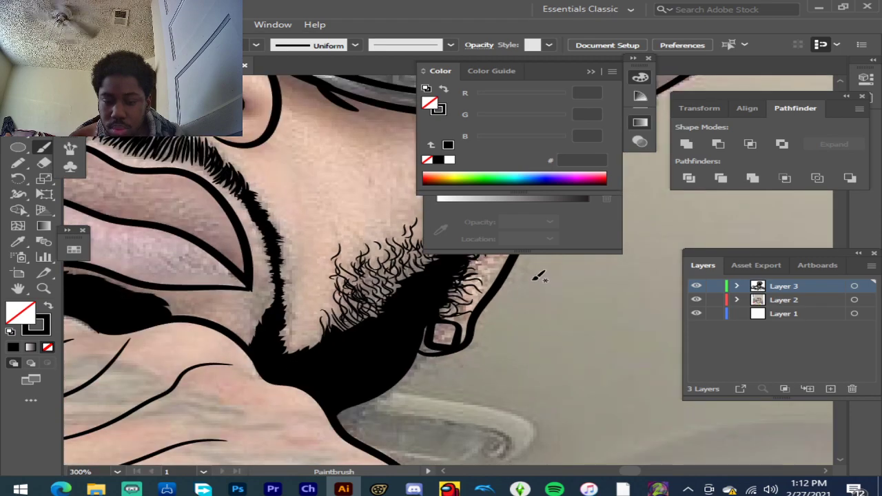
Step: Fill the upper ear-side edge of the sideburn with overlapping curled hairs reaching toward the ear outline
scroll(532, 277, up, 4)
scroll(379, 289, up, 1)
mouse_move(252, 333)
mouse_down()
mouse_move(319, 337)
mouse_move(290, 295)
mouse_up()
drag(329, 320, 357, 348)
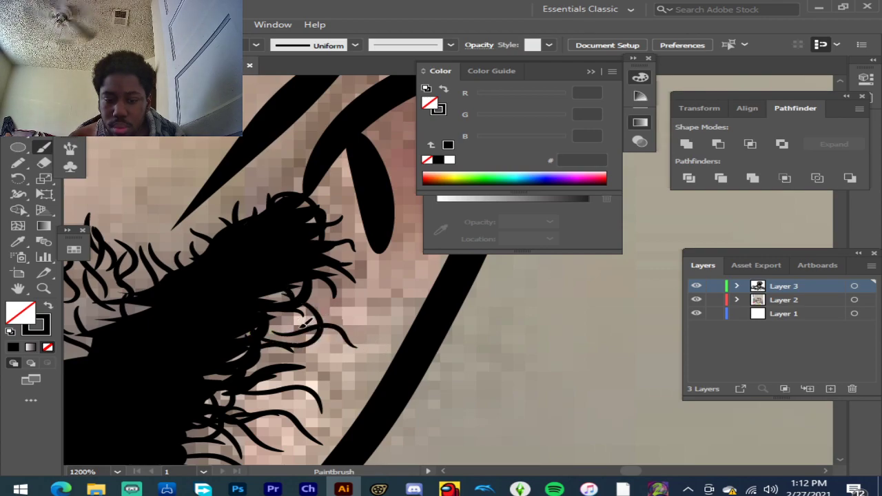
drag(269, 321, 356, 312)
mouse_move(286, 303)
mouse_down()
mouse_move(336, 288)
mouse_move(366, 297)
mouse_up()
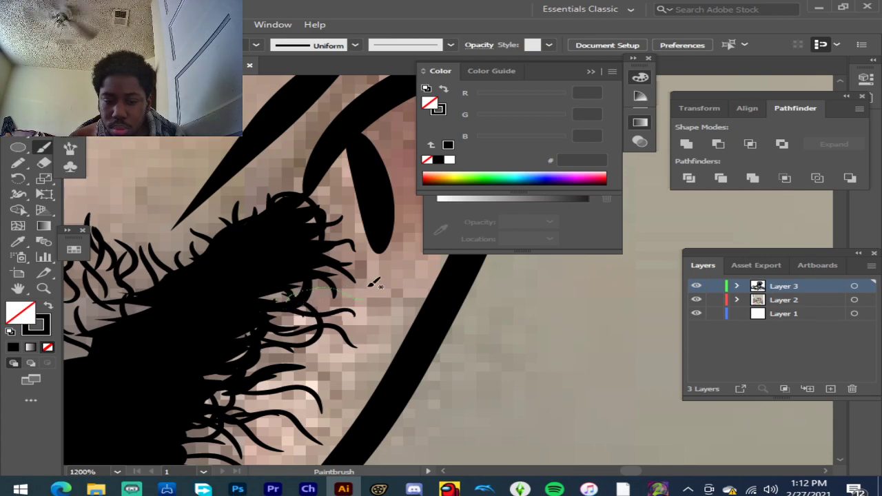
mouse_move(296, 280)
mouse_down()
mouse_move(372, 272)
mouse_move(359, 267)
mouse_up()
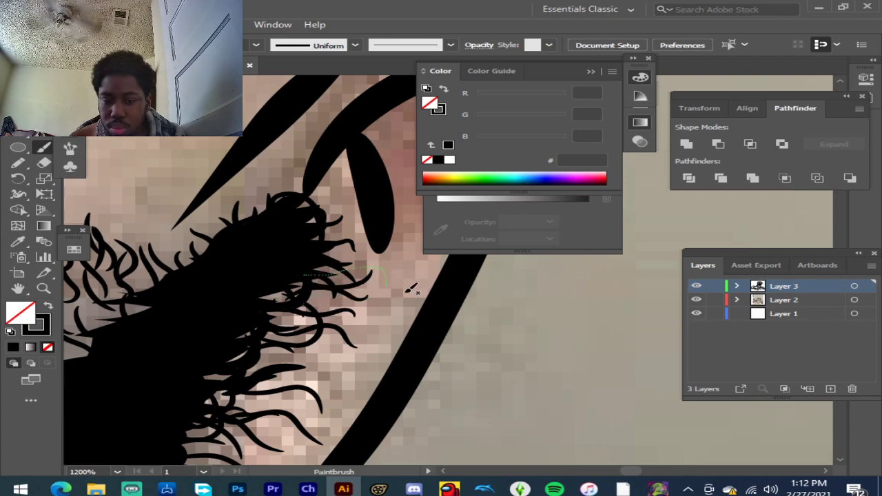
Step: Hide Layer 2 to review the whole face's line art without the photo, and show the layer again
scroll(413, 305, down, 6)
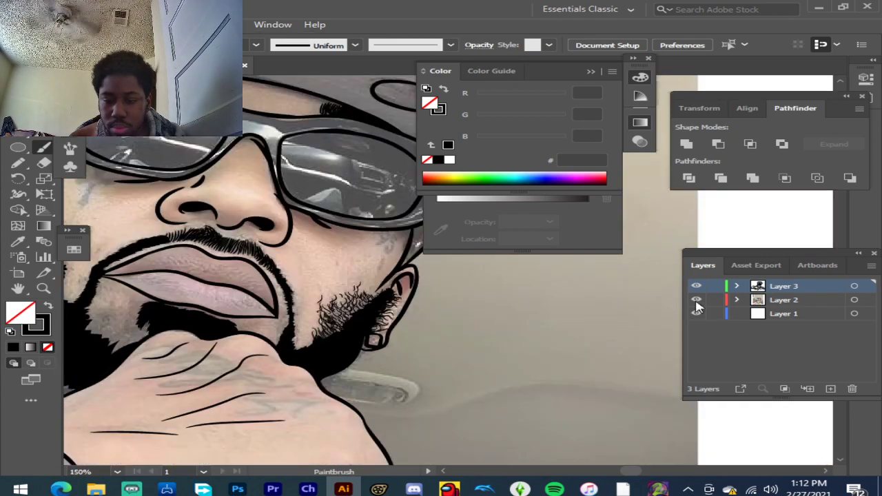
click(696, 301)
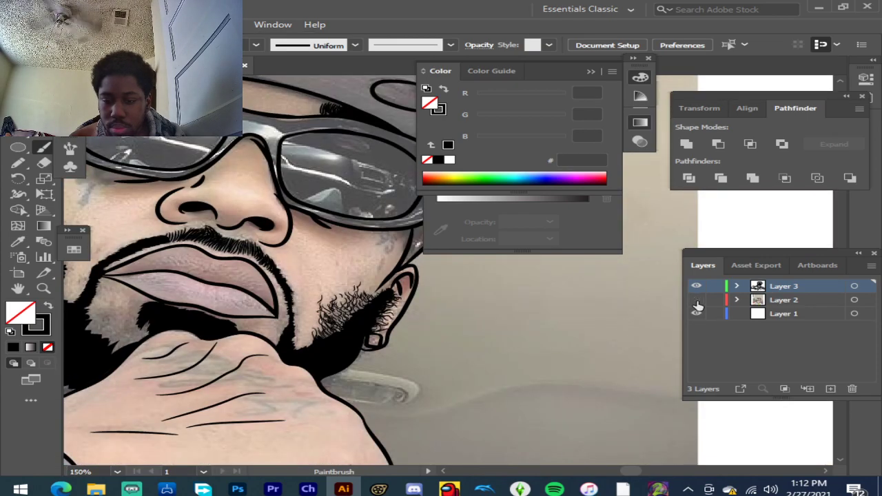
click(696, 301)
key(ctrl+minus)
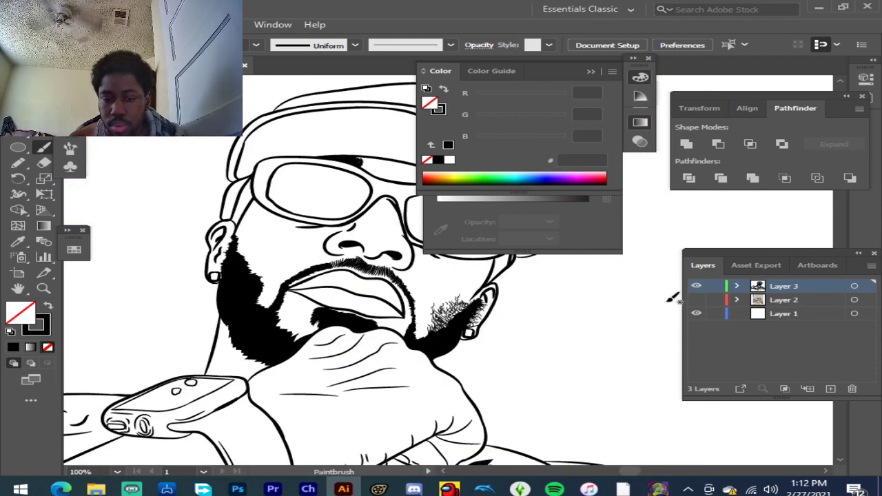
click(696, 300)
Step: Paint thin curved hairs at the pointed outer end of the chin beard patch beneath the lower lip
key(ctrl+plus)
key(ctrl+plus)
key(ctrl+plus)
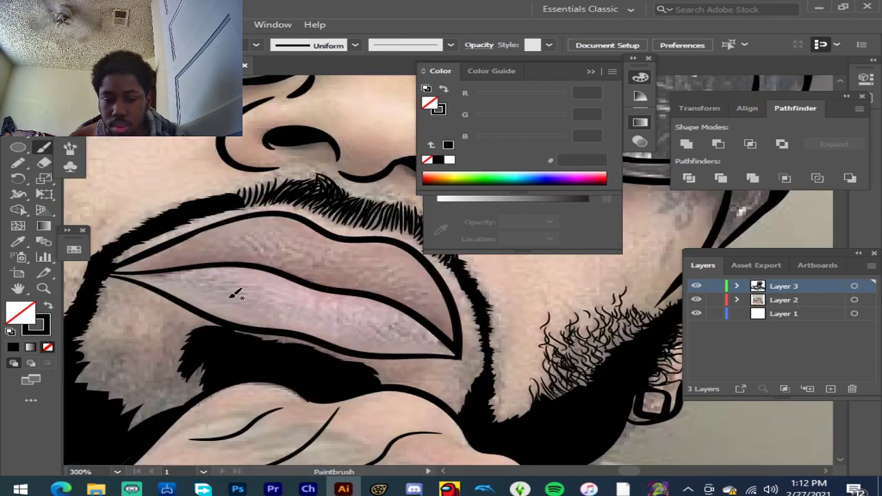
scroll(137, 354, up, 3)
drag(246, 292, 308, 281)
mouse_move(257, 314)
mouse_down()
mouse_move(278, 324)
mouse_move(253, 331)
mouse_up()
drag(301, 305, 258, 329)
drag(309, 298, 245, 307)
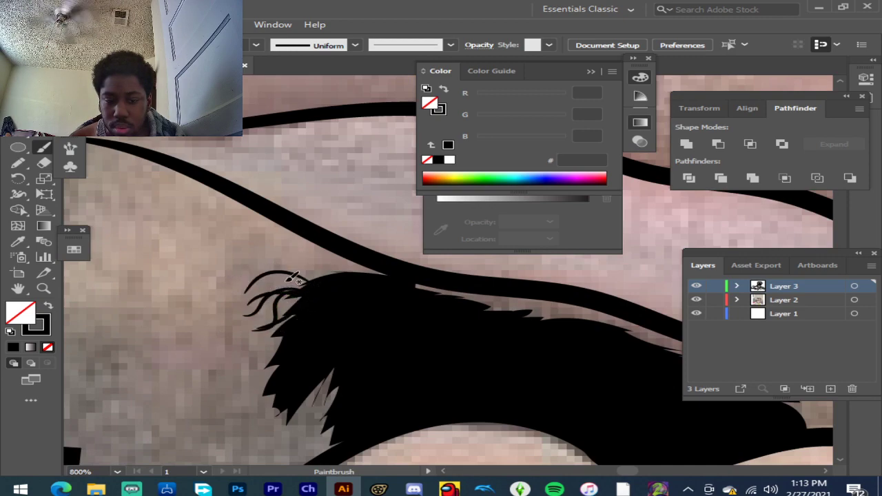
Step: Paint longer arching hairs between the top of the chin beard patch and the lower lip outline
drag(271, 261, 288, 262)
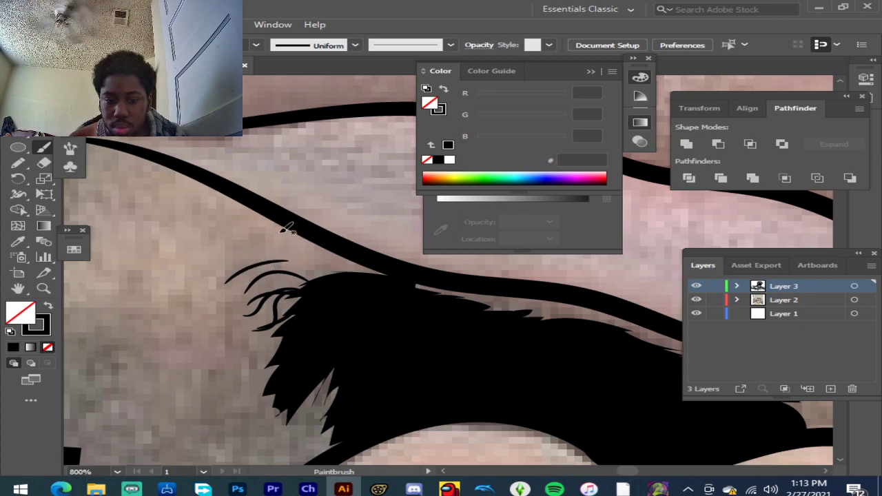
drag(231, 254, 227, 256)
mouse_move(310, 238)
mouse_down()
mouse_move(241, 260)
mouse_move(254, 270)
mouse_move(360, 273)
mouse_up()
mouse_move(287, 279)
mouse_down()
mouse_move(355, 263)
mouse_move(366, 291)
mouse_up()
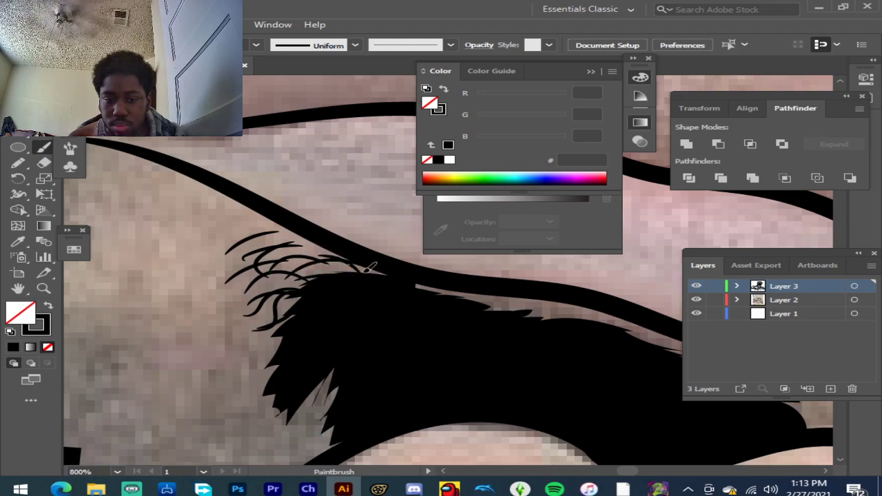
Step: Paint short curved hairs along the middle of the chin beard patch's upper edge, beneath the lower lip outline
drag(513, 318, 585, 315)
drag(639, 332, 651, 320)
drag(611, 354, 693, 352)
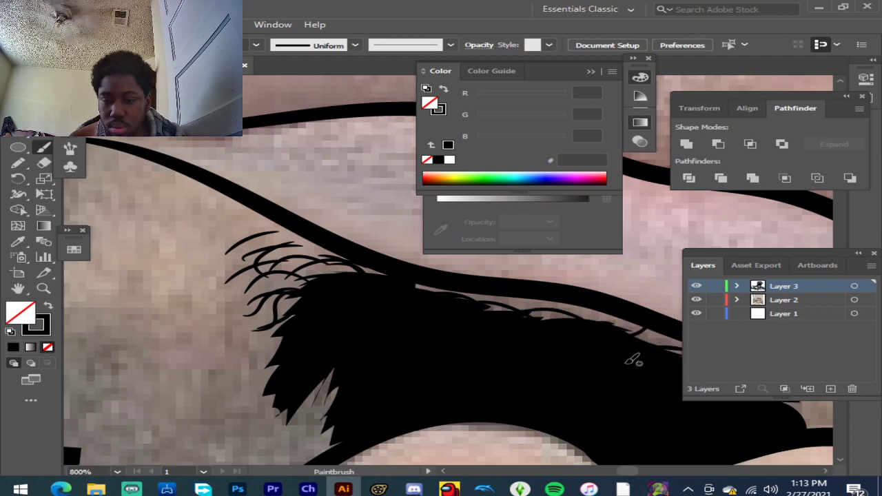
Step: Paint curled hairs along the pointed outer end of the chin beard patch, from its lower notch up to its upper corner
drag(336, 386, 274, 433)
drag(245, 347, 244, 348)
mouse_move(300, 343)
mouse_down()
mouse_move(264, 347)
mouse_move(243, 378)
mouse_up()
drag(217, 315, 214, 318)
drag(300, 300, 235, 329)
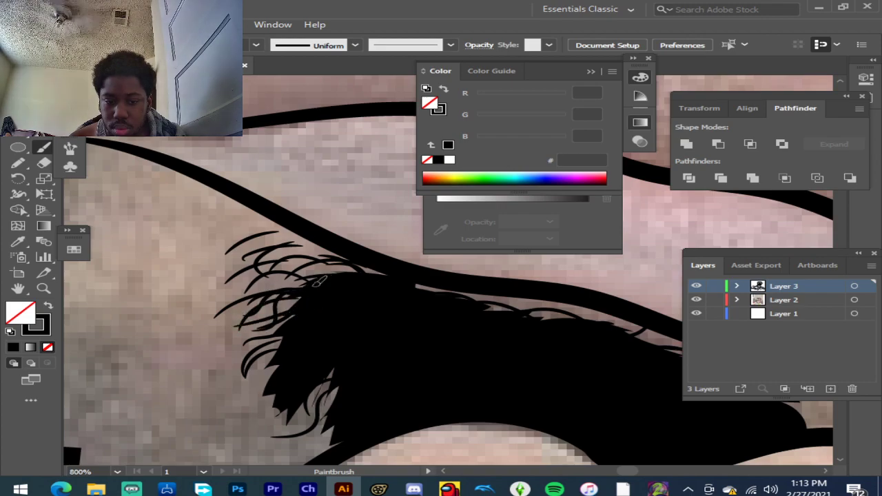
Step: Layer overlapping arched hairs at the chin patch's upper outer corner, linking the existing hairs with the lip outline
drag(230, 273, 228, 273)
drag(321, 250, 324, 252)
drag(250, 240, 331, 262)
mouse_move(276, 270)
mouse_down()
mouse_move(314, 250)
mouse_move(379, 275)
mouse_up()
drag(261, 275, 344, 276)
drag(277, 272, 338, 258)
scroll(360, 303, down, 2)
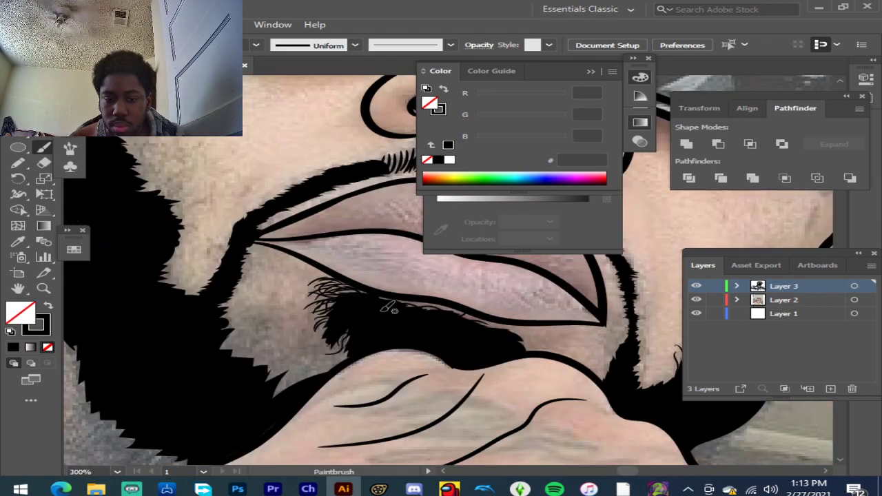
Step: Fill the gap between the chin patch's upper edge and the lower lip outline with small overlapping curls
scroll(371, 293, up, 4)
drag(360, 357, 268, 332)
mouse_move(403, 376)
mouse_down()
mouse_move(456, 361)
mouse_move(542, 388)
mouse_move(607, 439)
mouse_up()
scroll(586, 420, down, 1)
scroll(586, 420, down, 2)
scroll(517, 393, down, 2)
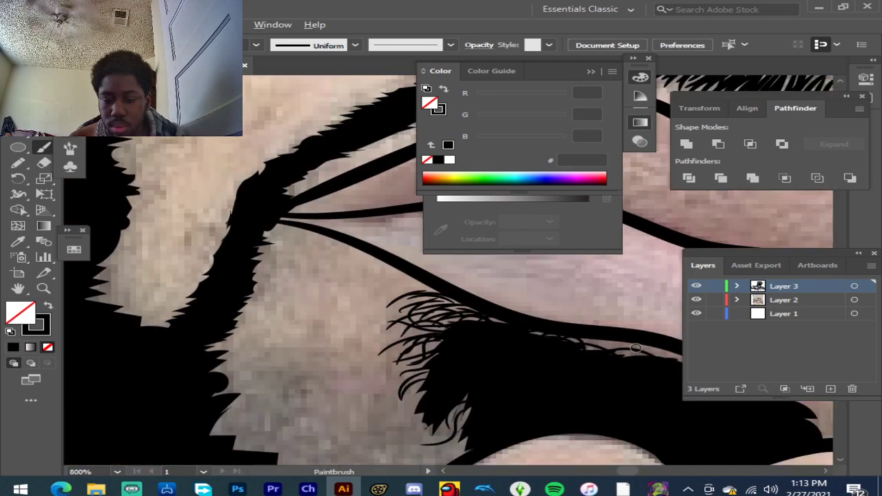
scroll(632, 344, up, 3)
drag(543, 362, 588, 331)
mouse_move(569, 366)
mouse_down()
mouse_move(648, 345)
mouse_move(630, 371)
mouse_up()
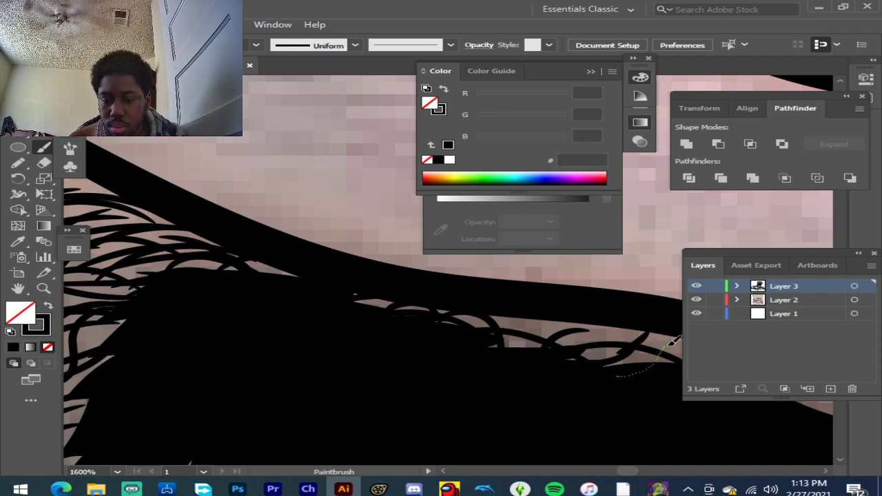
Step: Add crossing and looped hairs where the chin patch's upper edge slopes down under the lower lip
scroll(476, 360, down, 3)
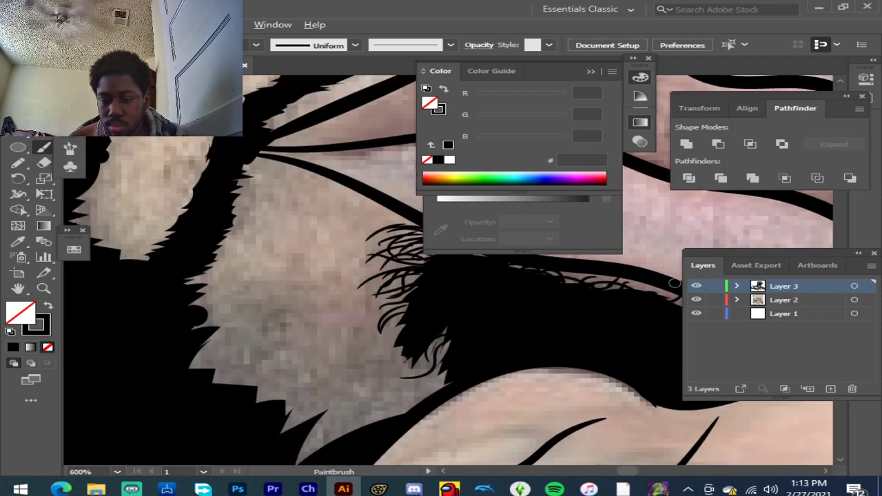
scroll(674, 283, up, 4)
drag(675, 302, 675, 304)
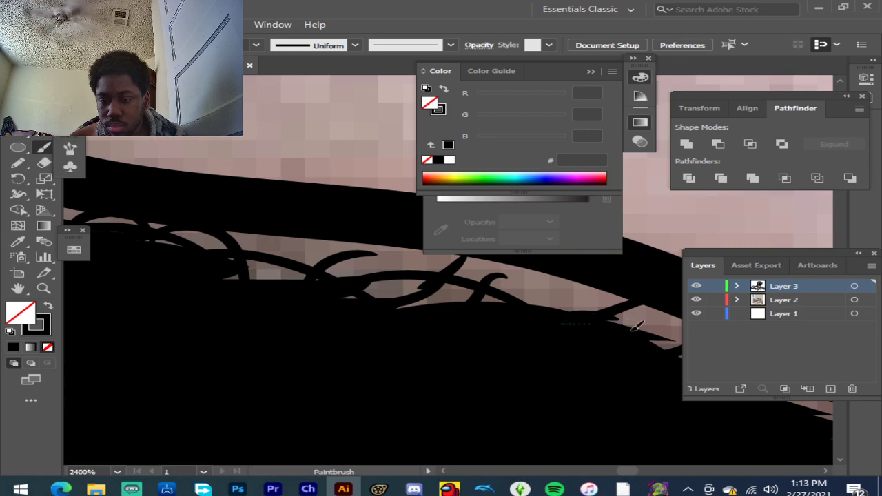
mouse_move(526, 312)
mouse_down()
mouse_move(578, 316)
mouse_move(565, 331)
mouse_up()
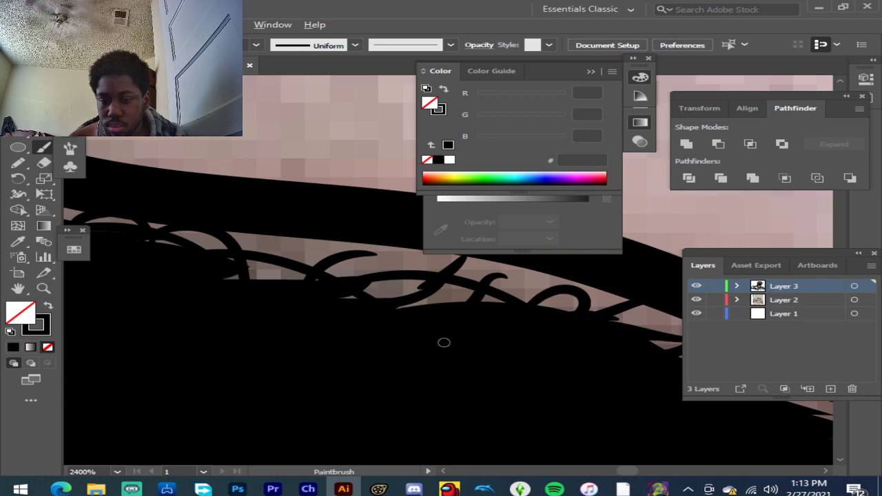
Step: Continue the fine hairs down the sloping upper edge of the chin patch toward its rounded inner end
scroll(444, 343, down, 4)
scroll(484, 348, down, 1)
scroll(549, 320, up, 4)
mouse_move(375, 321)
mouse_down()
mouse_move(410, 311)
mouse_move(419, 268)
mouse_up()
mouse_move(461, 370)
mouse_down()
mouse_move(583, 360)
mouse_move(666, 414)
mouse_up()
drag(661, 352, 662, 354)
drag(802, 476, 796, 455)
Step: Paint short upright hairs and long arches over the top of the chin patch's rounded inner end
scroll(552, 384, down, 3)
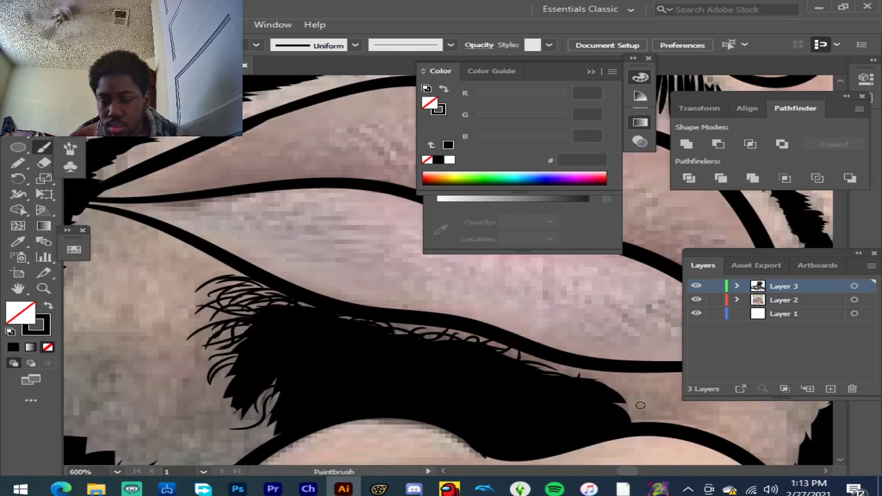
scroll(644, 404, up, 3)
drag(406, 320, 417, 289)
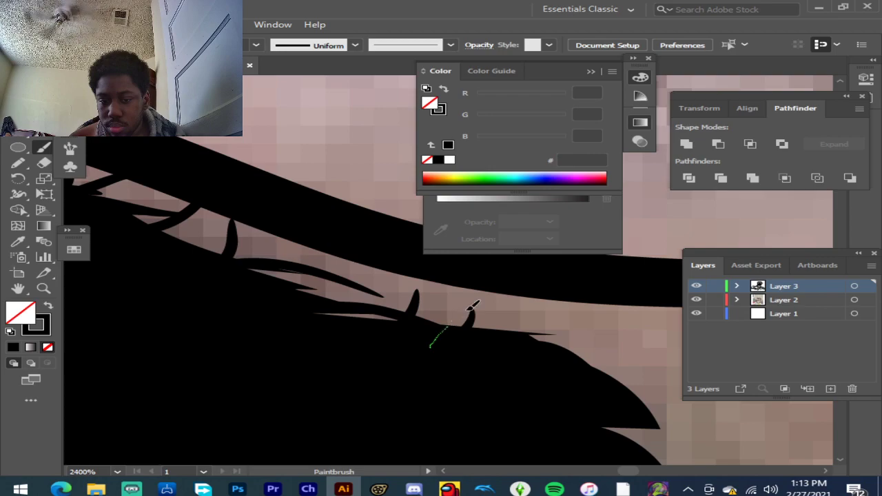
drag(632, 369, 682, 408)
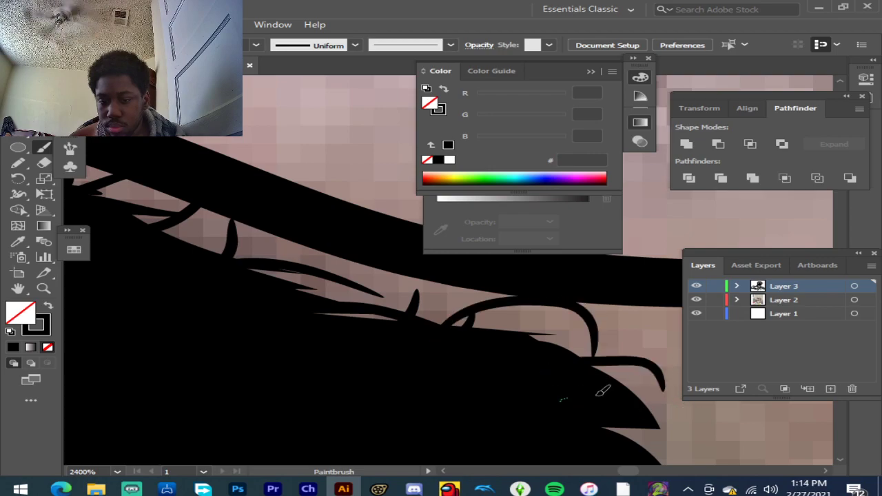
drag(565, 404, 682, 422)
scroll(682, 422, down, 3)
scroll(305, 218, up, 3)
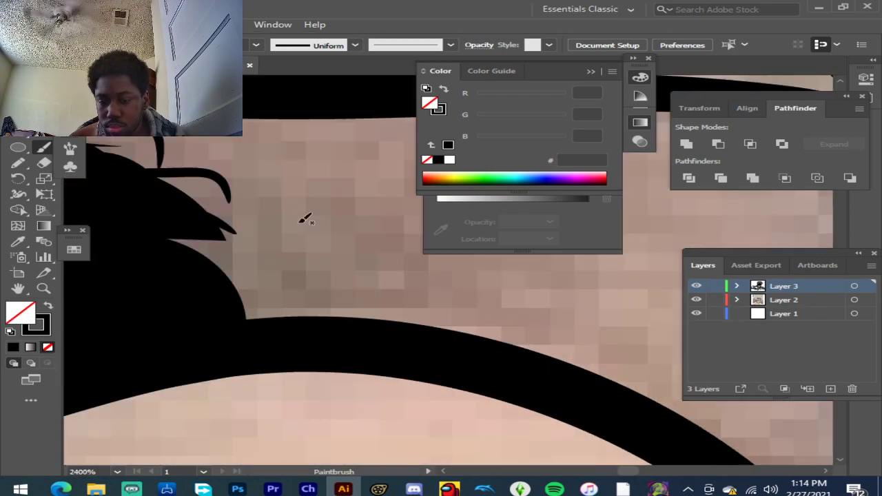
Step: Paint long wispy hairs sweeping out from the chin patch's rounded inner end, just above the hand outline
drag(206, 205, 341, 233)
drag(327, 270, 234, 282)
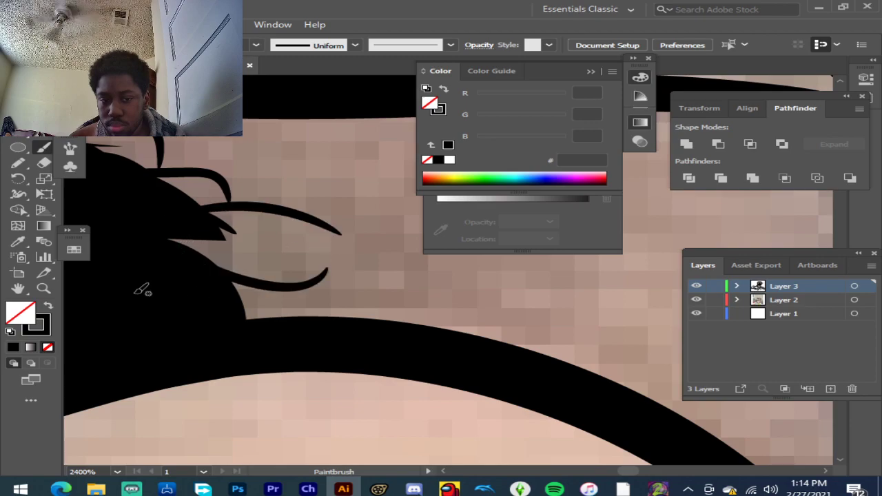
drag(370, 270, 493, 331)
scroll(424, 336, down, 2)
scroll(386, 356, up, 2)
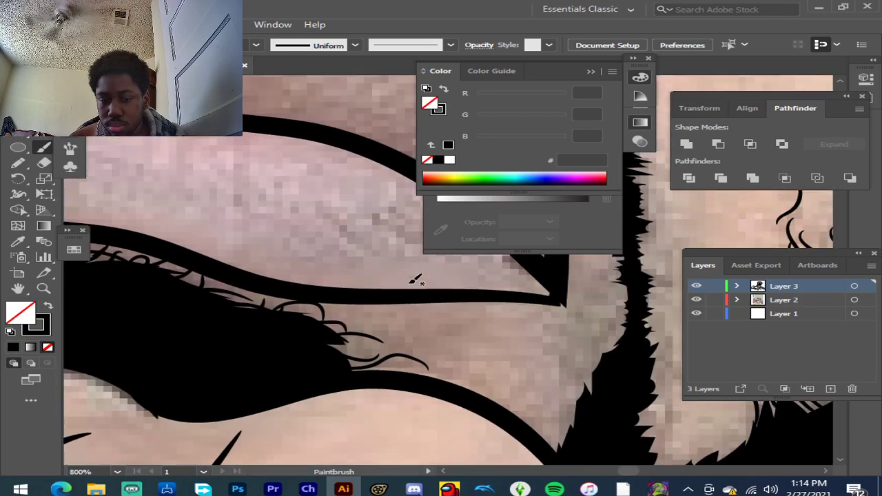
drag(372, 362, 284, 319)
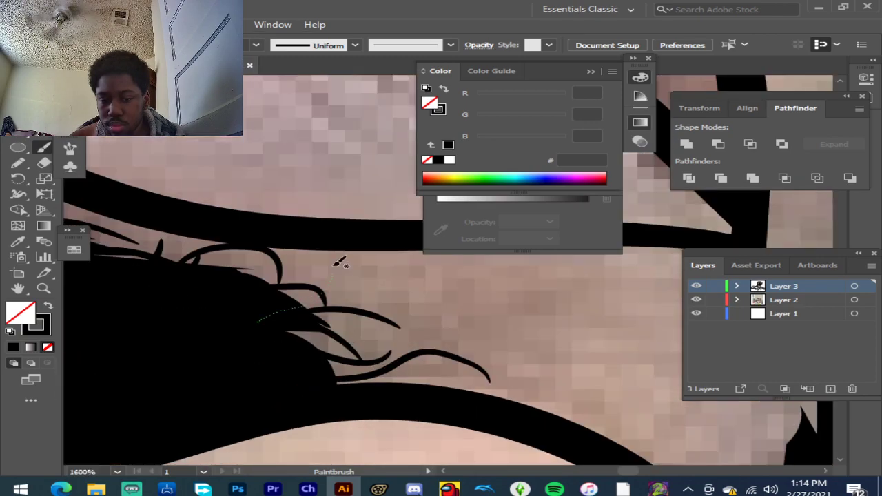
scroll(374, 313, down, 3)
Step: Paint curved hairs on the mouth-facing edge of the beard strip beside the lip corner, down toward the hand outline
scroll(510, 314, up, 2)
mouse_move(457, 298)
mouse_down()
mouse_move(464, 318)
mouse_move(563, 375)
mouse_up()
mouse_move(458, 274)
mouse_down()
mouse_move(539, 309)
mouse_move(546, 347)
mouse_up()
drag(522, 283, 573, 351)
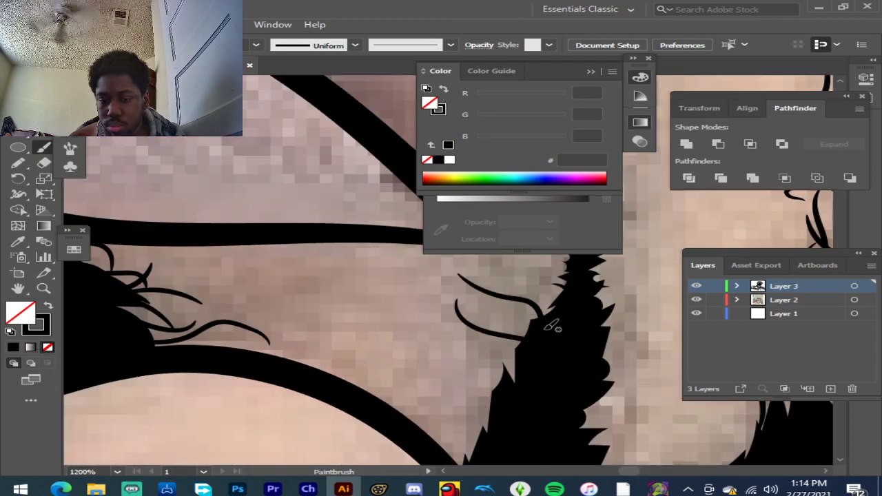
drag(460, 360, 520, 445)
mouse_move(477, 392)
mouse_down()
mouse_move(470, 404)
mouse_move(529, 462)
mouse_up()
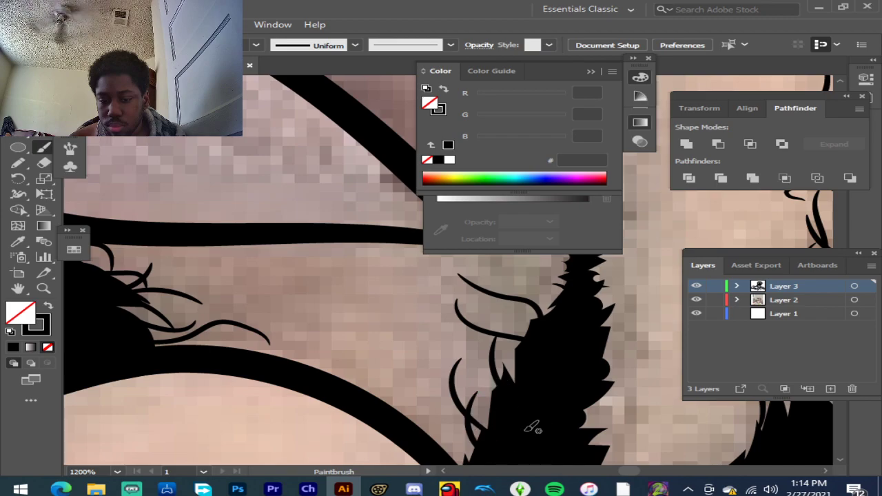
drag(438, 414, 520, 483)
Step: Paint short hooked hairs on the cheek-facing edge near the base of the beard strip
scroll(439, 379, down, 3)
scroll(504, 422, up, 4)
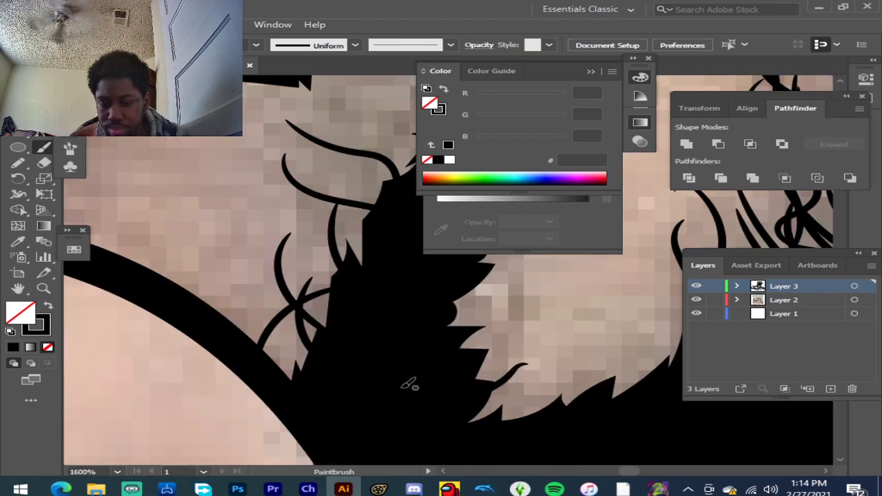
scroll(476, 355, up, 1)
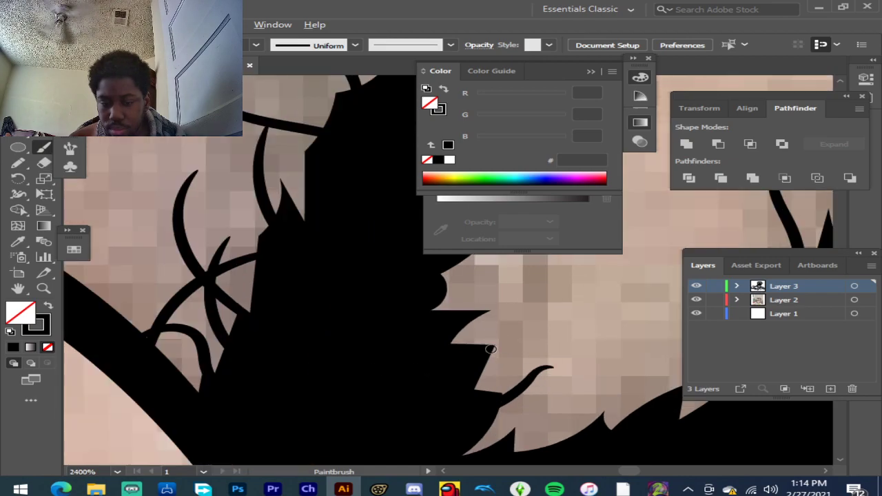
drag(551, 350, 490, 361)
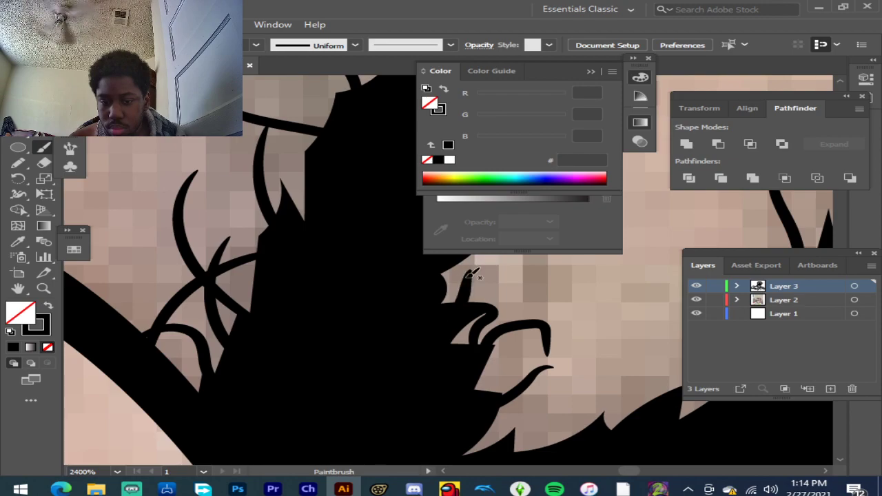
scroll(476, 307, down, 3)
scroll(455, 303, up, 3)
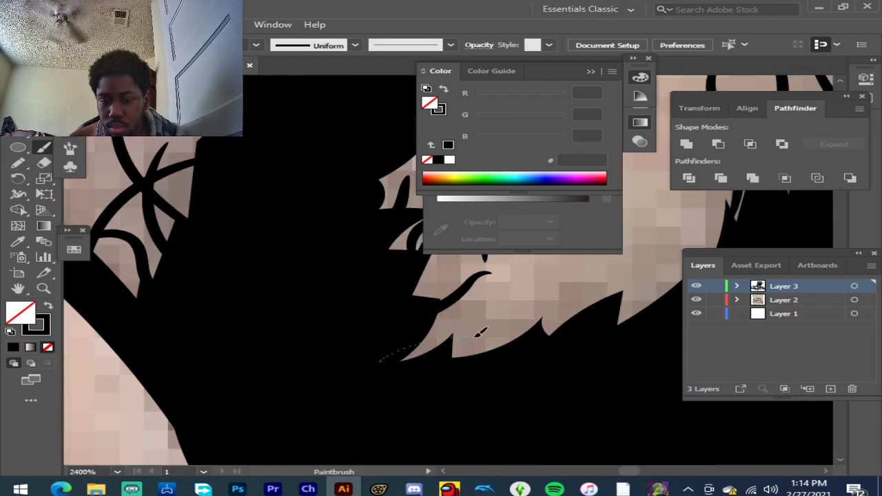
Step: Fill the notch where the beard strip meets the jaw beard with short branching hairs
drag(425, 318, 408, 295)
drag(460, 266, 463, 264)
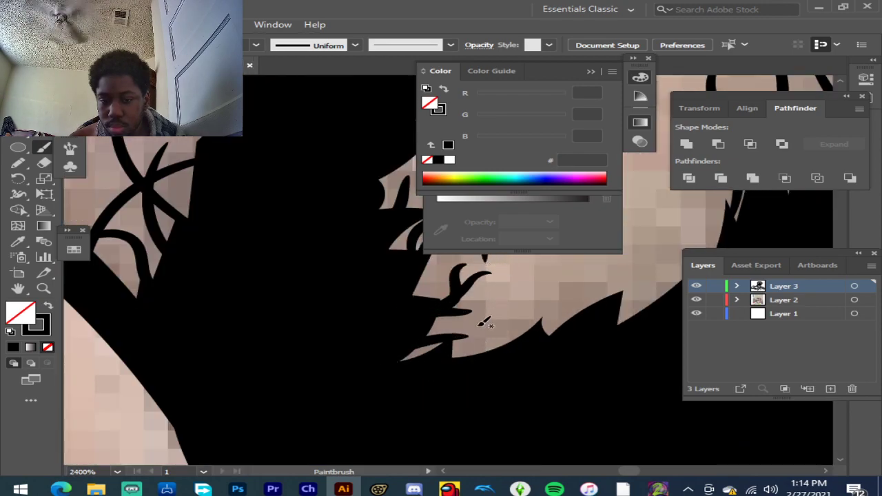
drag(515, 297, 513, 302)
drag(453, 378, 492, 370)
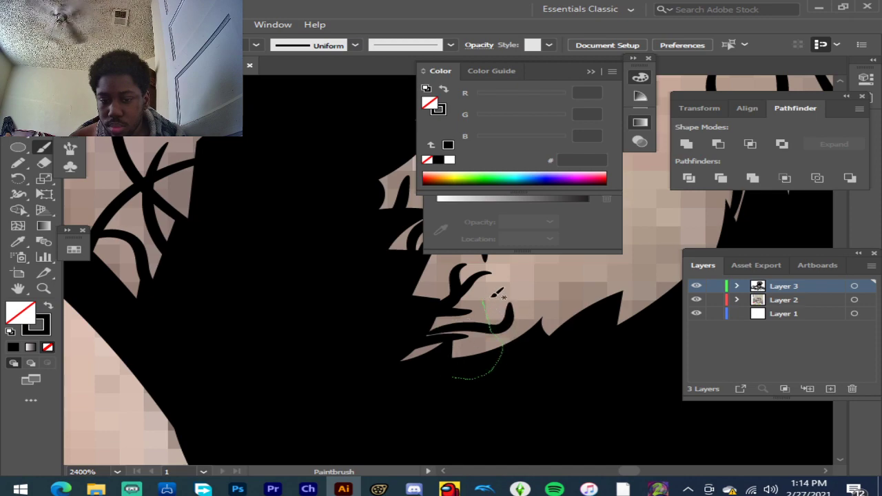
drag(490, 296, 491, 296)
drag(554, 270, 553, 271)
drag(545, 331, 569, 281)
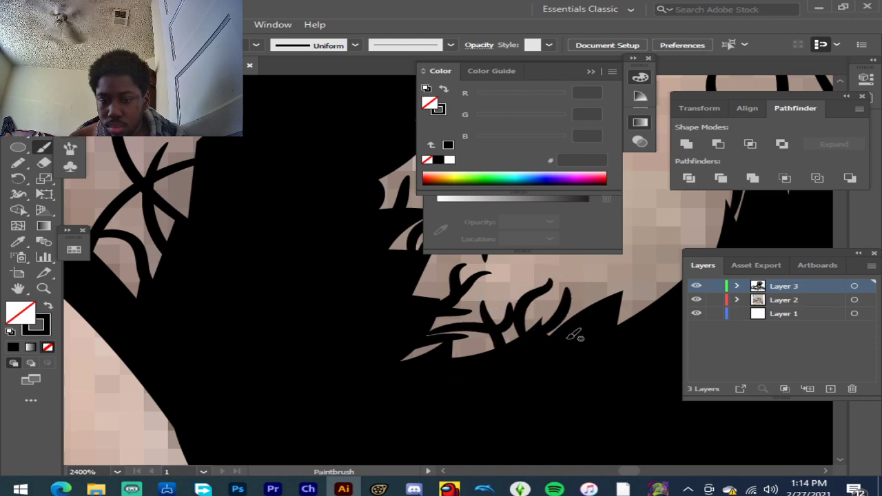
drag(466, 362, 454, 338)
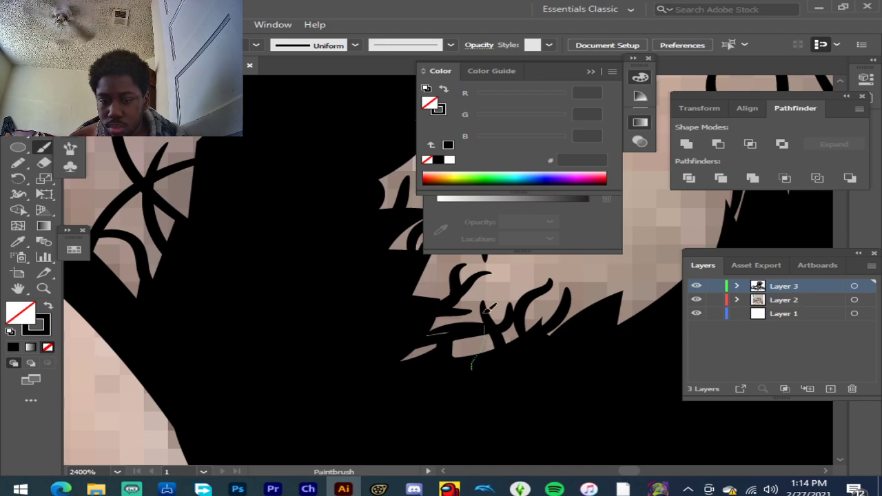
Step: Paint short spiky hairs along the curved upper edge of the jaw beard, out toward the longer cheek hairs
scroll(495, 329, down, 2)
scroll(623, 281, up, 2)
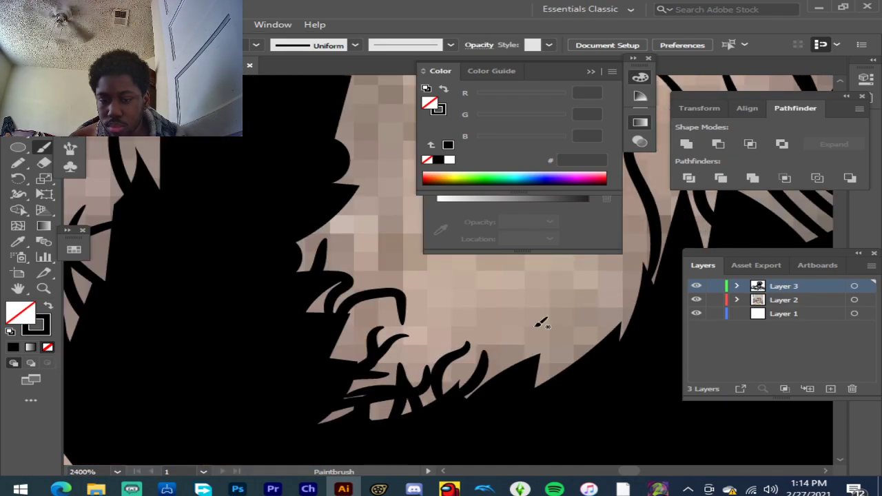
drag(592, 394, 594, 395)
drag(535, 329, 506, 397)
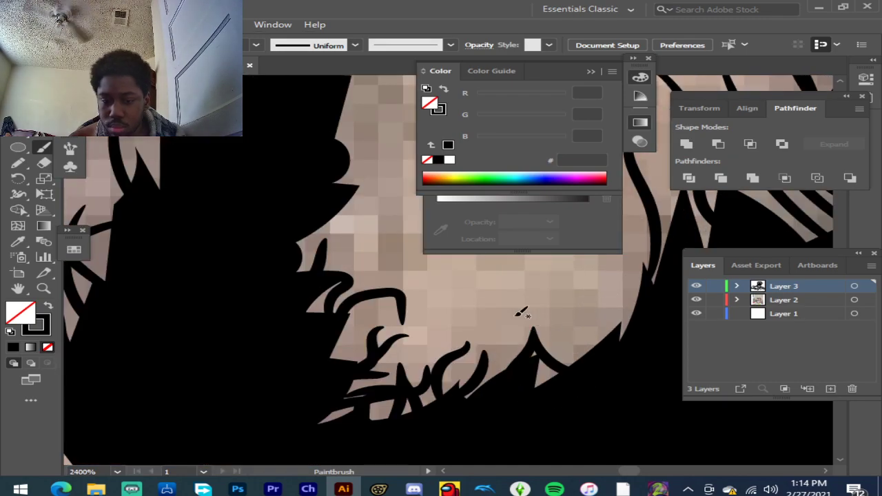
drag(499, 324, 487, 389)
drag(576, 334, 557, 390)
mouse_move(590, 289)
mouse_down()
mouse_move(585, 295)
mouse_move(610, 342)
mouse_up()
mouse_move(636, 283)
mouse_down()
mouse_move(628, 369)
mouse_move(618, 360)
mouse_up()
scroll(513, 292, down, 3)
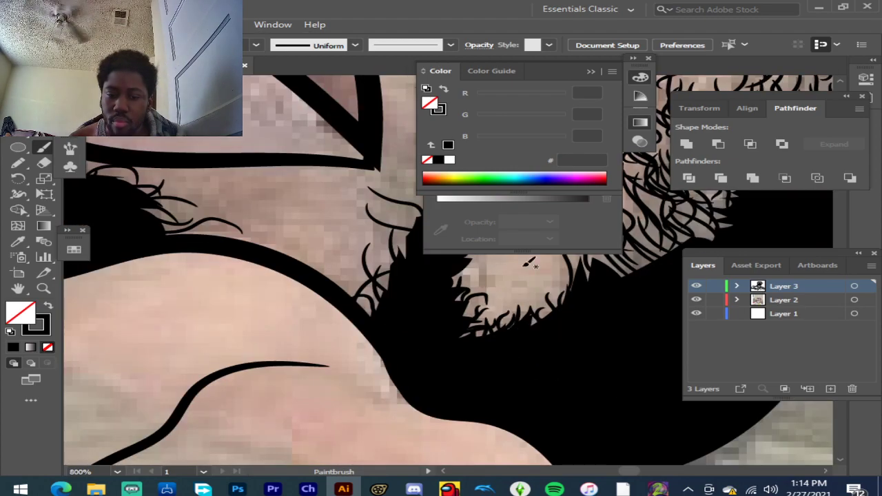
Step: Paint crossing curled hairs on the cheek-facing edge at mid-height of the beard strip
scroll(544, 324, up, 2)
scroll(550, 327, up, 2)
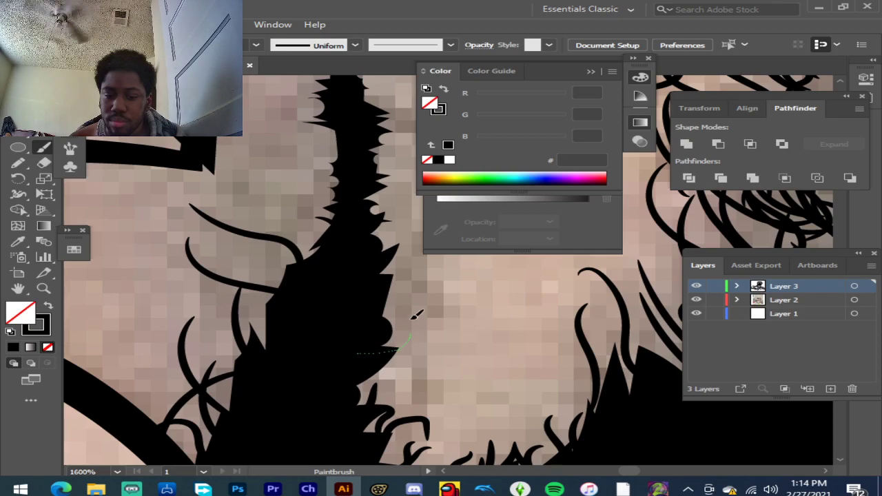
drag(429, 337, 373, 349)
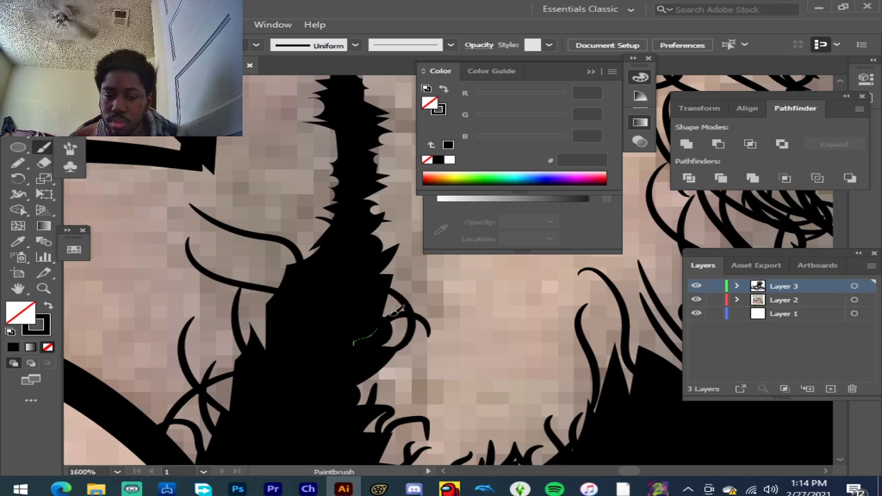
drag(417, 284, 413, 282)
Step: Add small hooked hairs on the upper mouth-facing edge of the beard strip and one on its cheek-facing edge
drag(283, 384, 283, 384)
drag(279, 328, 280, 328)
mouse_move(258, 256)
mouse_down()
mouse_move(253, 271)
mouse_move(323, 326)
mouse_up()
drag(290, 211, 326, 244)
drag(283, 236, 276, 222)
mouse_move(320, 248)
mouse_down()
mouse_move(292, 232)
mouse_move(407, 236)
mouse_move(390, 238)
mouse_up()
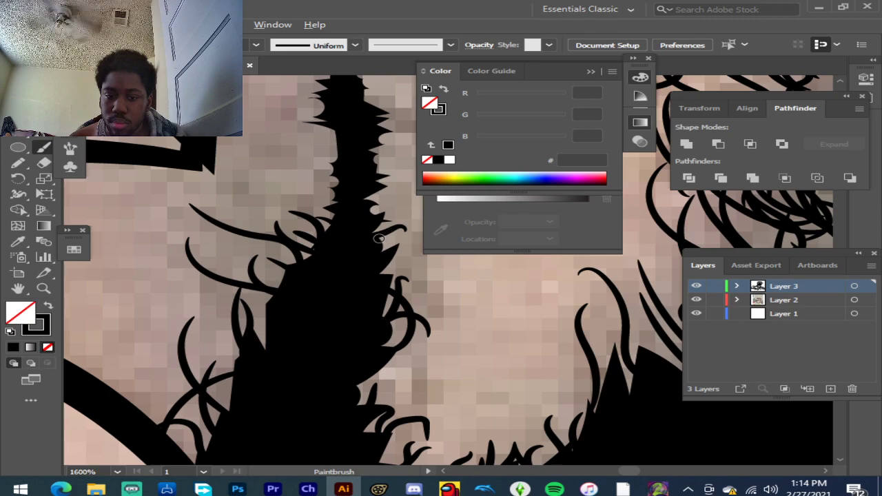
Step: Paint curled and crossing hairs along the cheek-facing edge of the beard strip's lower end, just above the jaw beard notch
scroll(391, 313, down, 2)
scroll(387, 363, up, 3)
mouse_move(346, 326)
mouse_down()
mouse_move(440, 324)
mouse_move(457, 363)
mouse_move(475, 337)
mouse_up()
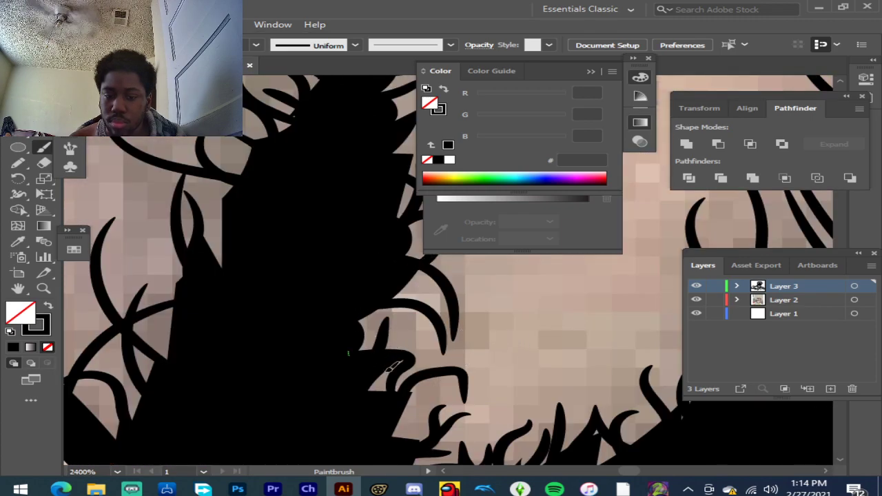
mouse_move(366, 367)
mouse_down()
mouse_move(474, 353)
mouse_move(486, 385)
mouse_up()
scroll(486, 385, down, 1)
mouse_move(361, 404)
mouse_down()
mouse_move(423, 349)
mouse_move(455, 357)
mouse_up()
drag(520, 348, 429, 323)
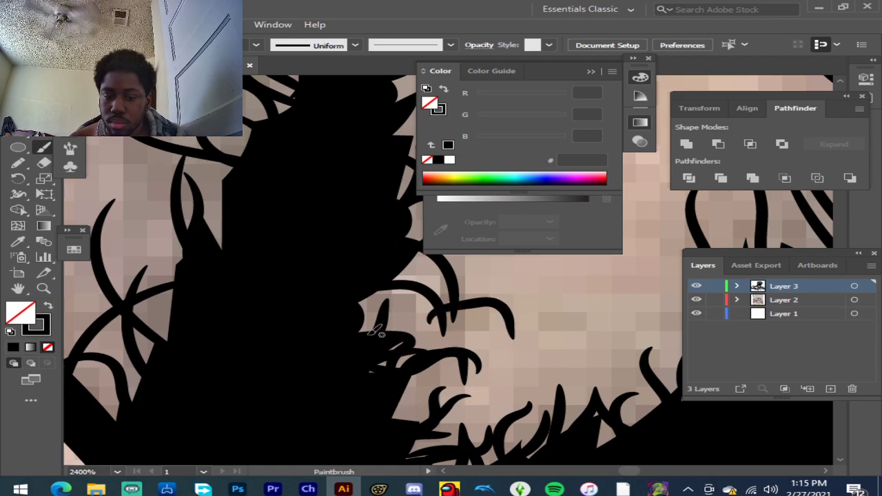
drag(487, 343, 490, 359)
scroll(429, 330, down, 2)
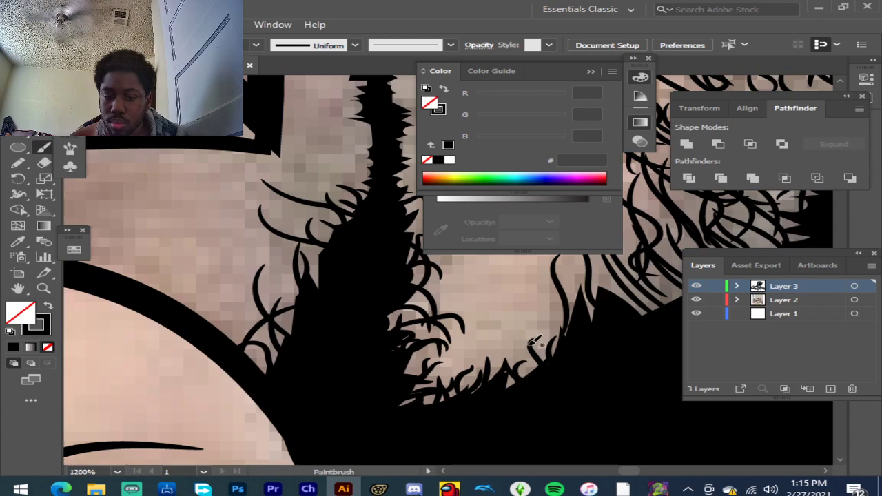
Step: Paint looping hairs up the cheek-facing edge of the beard strip and small ones on both sides of its narrow neck
scroll(534, 342, up, 2)
key(ctrl+plus)
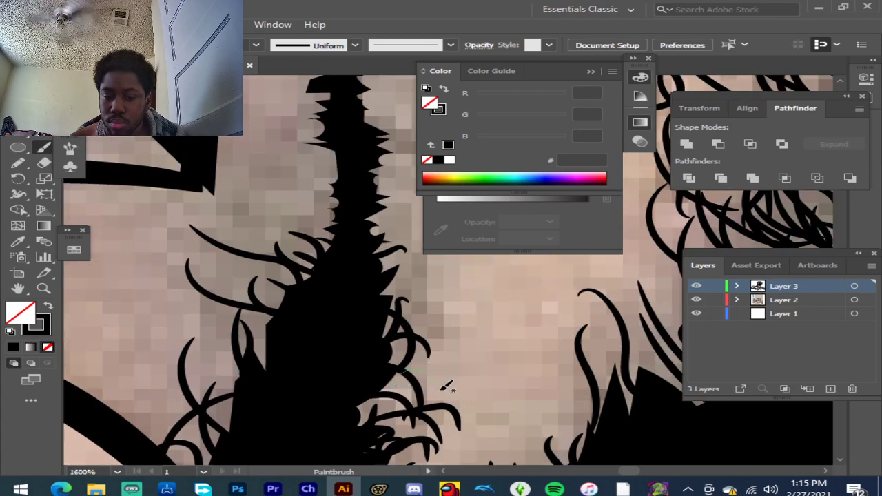
drag(447, 388, 448, 386)
drag(369, 373, 365, 358)
drag(445, 335, 391, 333)
drag(381, 282, 381, 284)
drag(394, 314, 383, 318)
drag(356, 260, 358, 259)
mouse_move(372, 289)
mouse_down()
mouse_move(395, 256)
mouse_move(376, 228)
mouse_up()
mouse_move(343, 266)
mouse_down()
mouse_move(309, 241)
mouse_move(318, 218)
mouse_up()
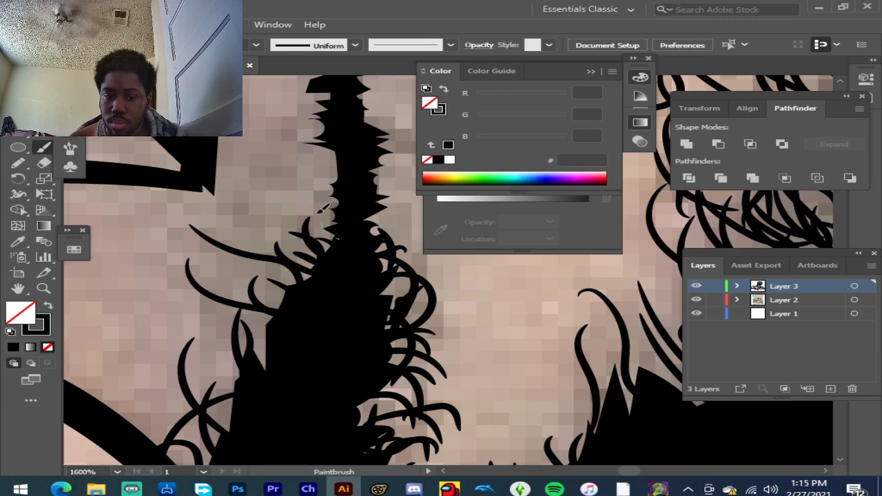
Step: Hide the Layer 2 photo and check the mouth and beard line art on the plain white background
scroll(348, 196, down, 7)
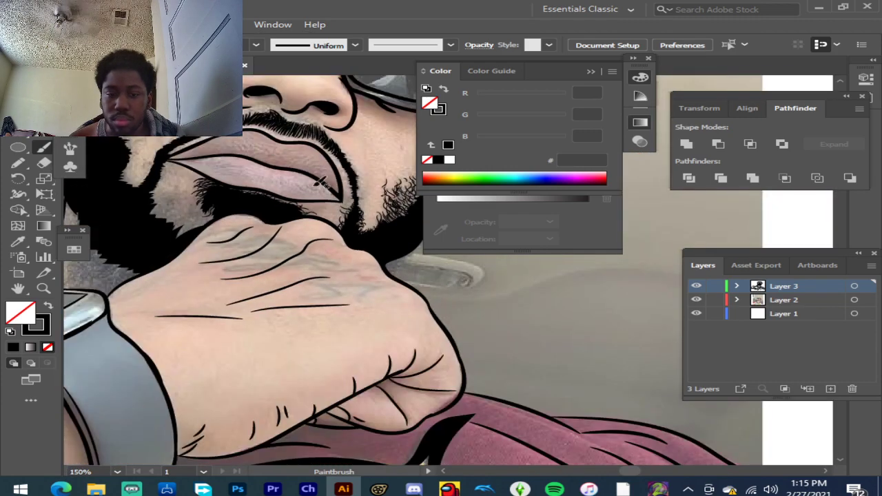
scroll(337, 190, up, 2)
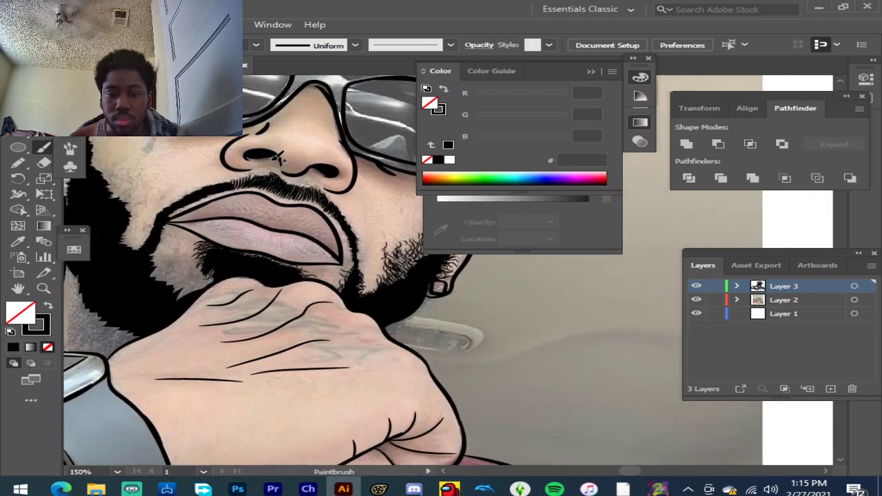
click(689, 301)
click(696, 300)
scroll(266, 304, up, 3)
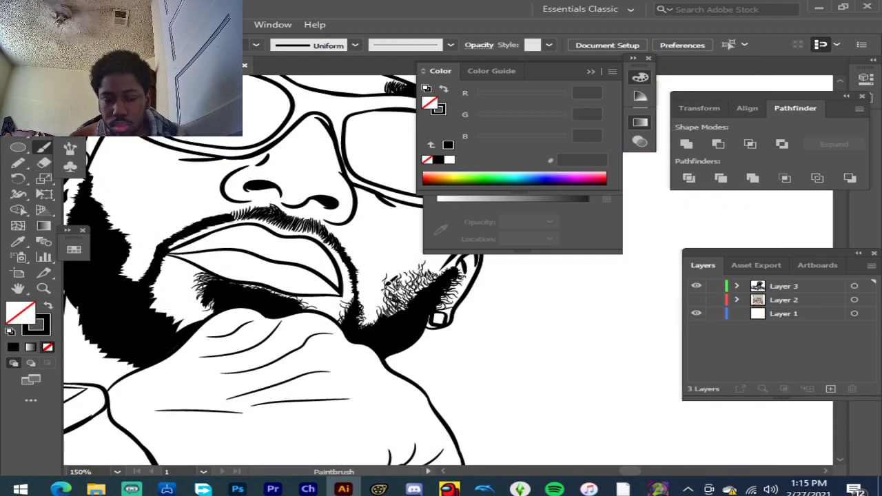
Step: Paint short spiky hairs in the gaps of the moustache beside its solid end, below the first nostril
scroll(266, 304, up, 6)
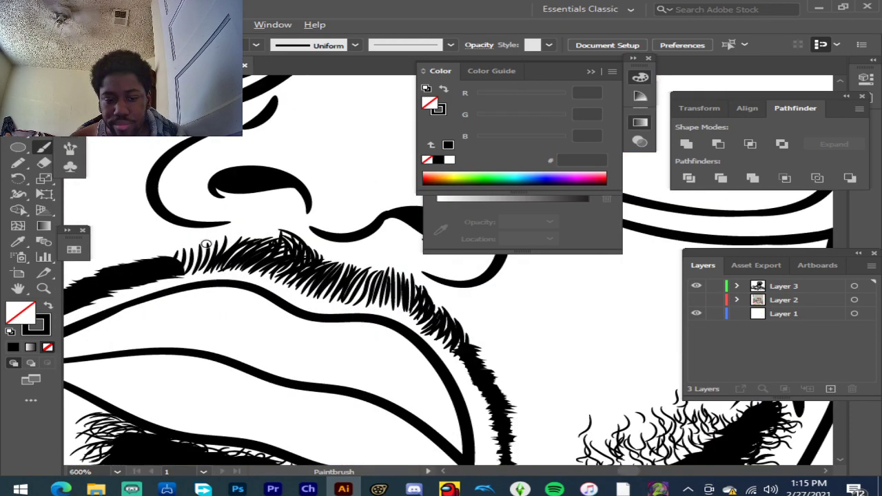
mouse_move(140, 292)
mouse_down()
mouse_move(198, 250)
mouse_move(299, 253)
mouse_move(154, 293)
mouse_move(244, 253)
mouse_up()
drag(180, 312, 178, 314)
mouse_move(233, 236)
mouse_down()
mouse_move(182, 308)
mouse_move(265, 221)
mouse_move(203, 307)
mouse_up()
mouse_move(279, 219)
mouse_down()
mouse_move(275, 247)
mouse_move(238, 281)
mouse_up()
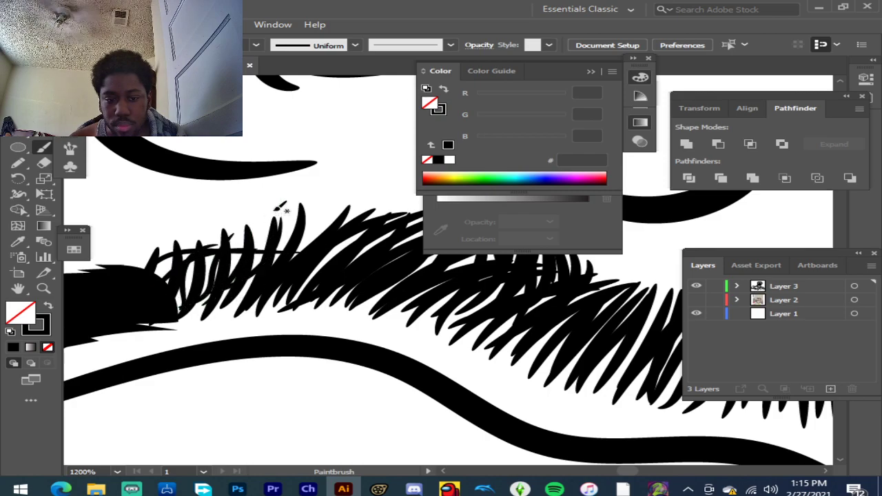
drag(315, 205, 244, 280)
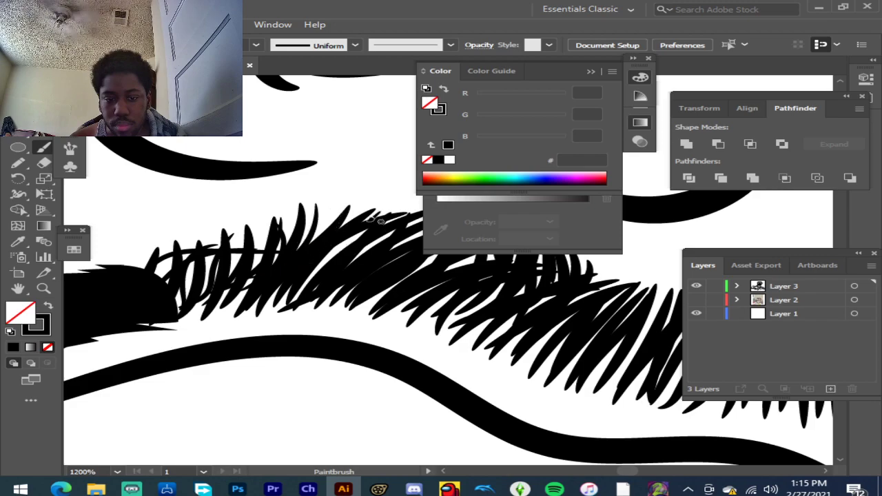
mouse_move(391, 222)
mouse_down()
mouse_move(308, 289)
mouse_move(328, 282)
mouse_up()
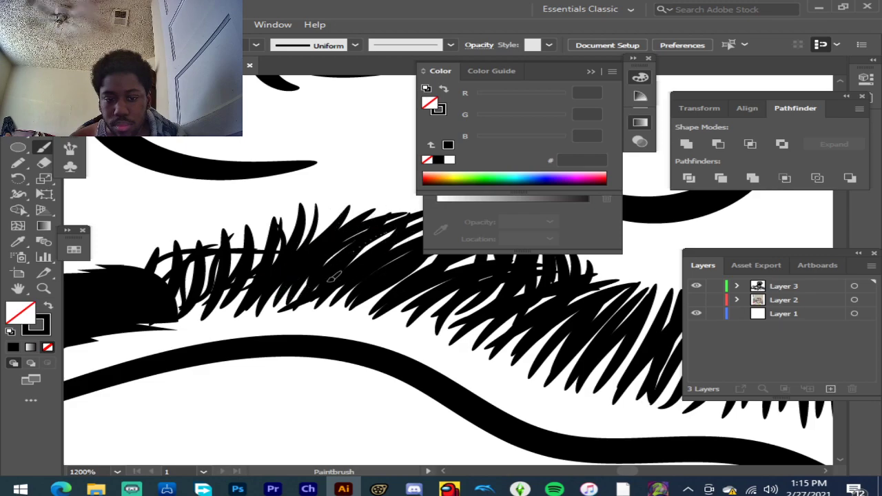
Step: Paint long arched hairs over the upper edge of the moustache, next to its solid end
click(440, 241)
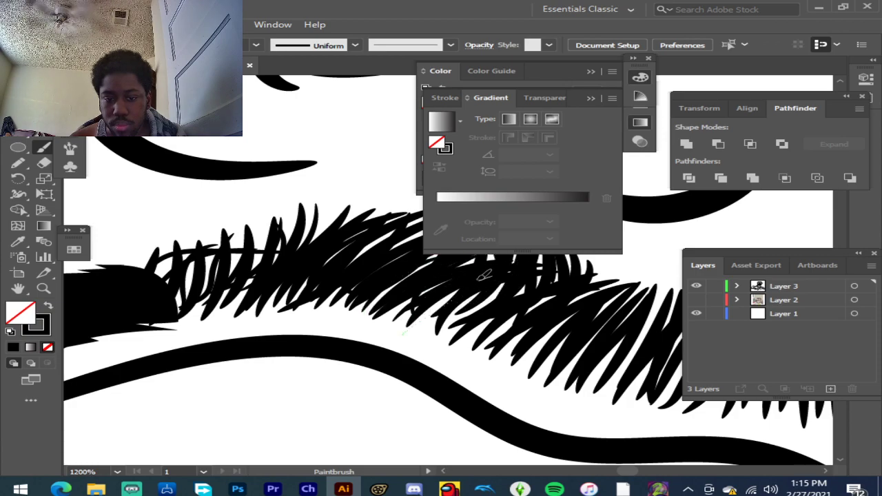
scroll(471, 343, up, 2)
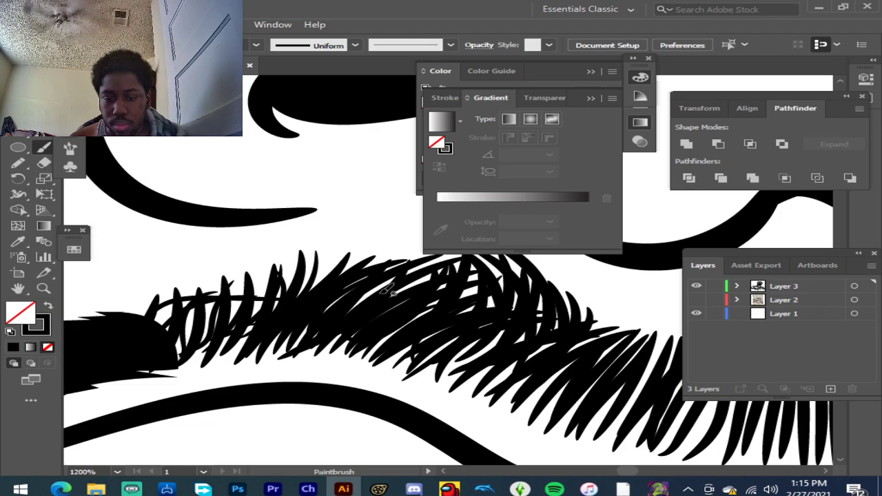
mouse_move(345, 262)
mouse_down()
mouse_move(317, 258)
mouse_move(197, 284)
mouse_up()
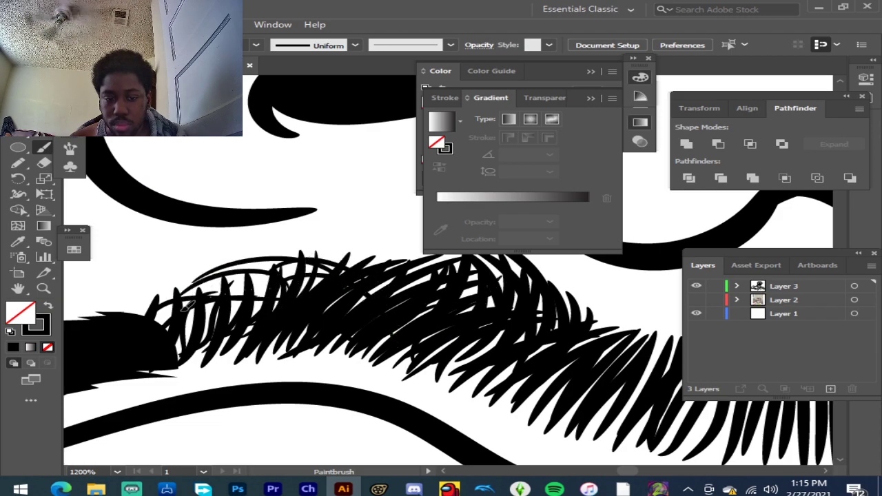
key(ctrl+minus)
key(ctrl+minus)
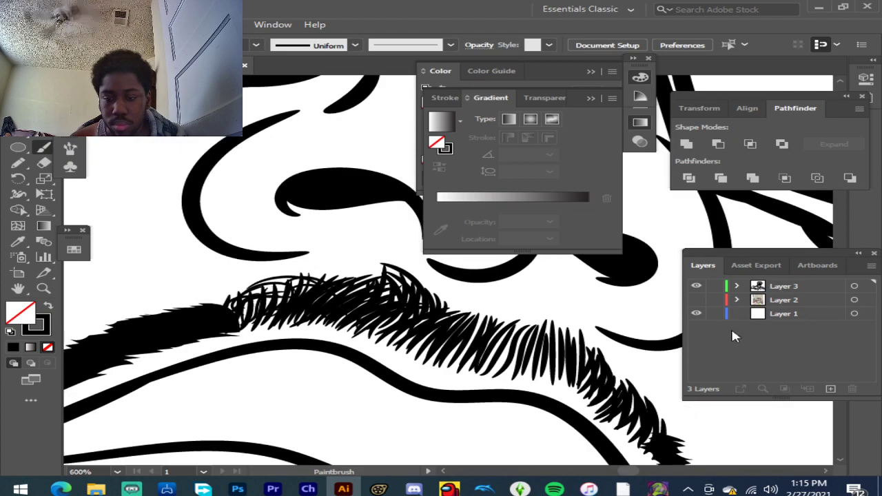
Step: Show the Layer 2 photo again and extend the arched hairs along the upper edge toward the moustache's central peak
click(697, 301)
click(697, 301)
click(697, 301)
key(ctrl+plus)
key(ctrl+plus)
mouse_move(404, 286)
mouse_down()
mouse_move(320, 246)
mouse_move(223, 280)
mouse_up()
drag(313, 270, 168, 296)
mouse_move(219, 263)
mouse_down()
mouse_move(173, 272)
mouse_move(249, 264)
mouse_up()
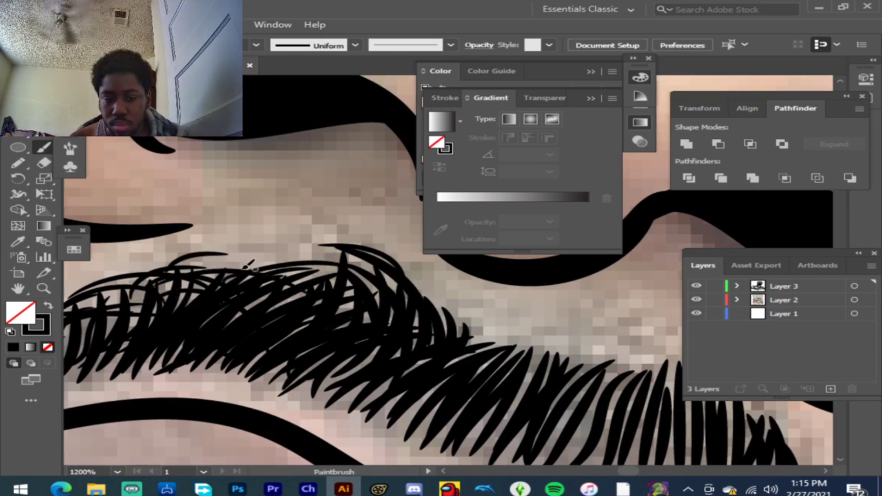
drag(185, 310, 151, 270)
drag(147, 345, 111, 309)
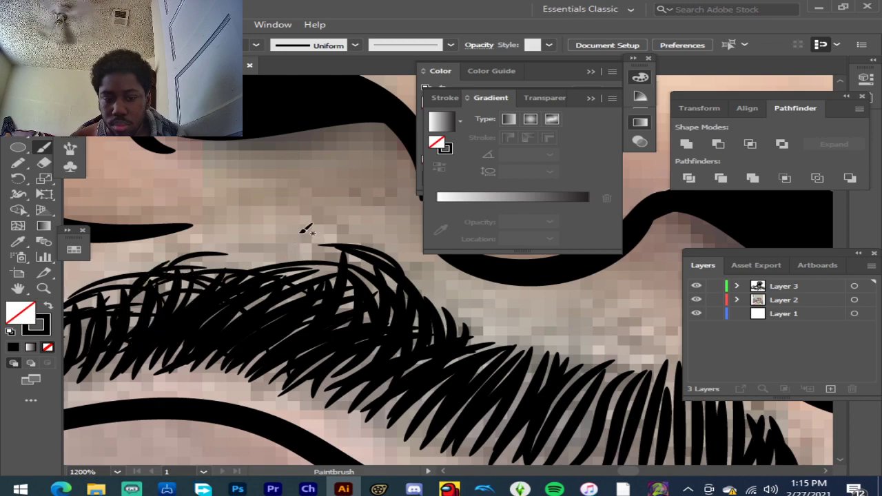
Step: Paint long arched hairs across the tips of the moustache between its central dip and the second nostril
drag(414, 288, 405, 328)
scroll(309, 305, down, 2)
scroll(418, 309, up, 2)
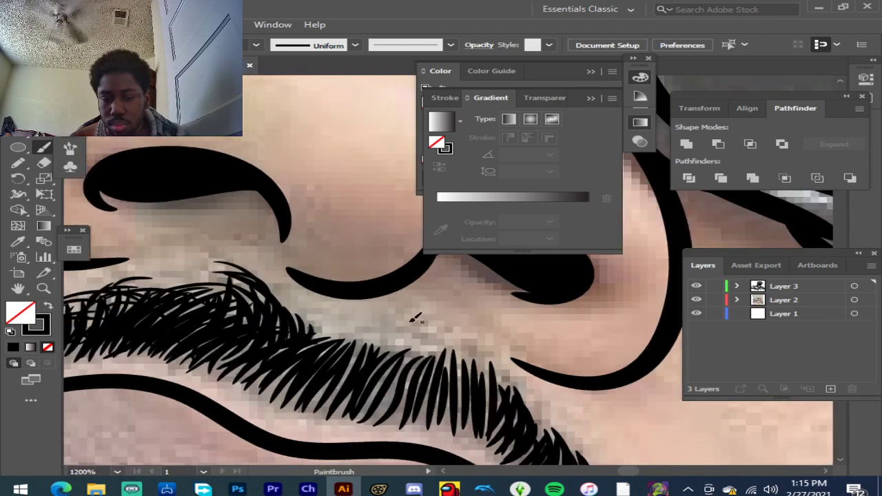
mouse_move(459, 392)
mouse_down()
mouse_move(297, 377)
mouse_move(433, 358)
mouse_up()
mouse_move(362, 379)
mouse_down()
mouse_move(413, 366)
mouse_move(488, 366)
mouse_move(496, 390)
mouse_move(545, 429)
mouse_move(539, 460)
mouse_up()
mouse_move(475, 392)
mouse_down()
mouse_move(542, 443)
mouse_move(528, 418)
mouse_up()
scroll(397, 399, down, 3)
scroll(460, 422, up, 3)
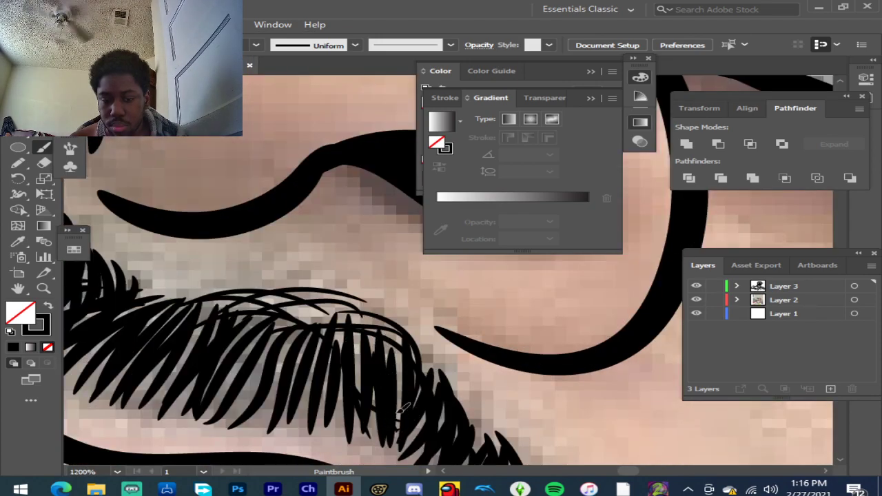
Step: Fill the gaps between the upright moustache strokes beyond the central dip with slanted hairs
drag(364, 417, 366, 419)
drag(319, 342, 326, 397)
mouse_move(299, 355)
mouse_down()
mouse_move(293, 393)
mouse_move(282, 349)
mouse_move(251, 405)
mouse_up()
mouse_move(260, 337)
mouse_down()
mouse_move(230, 405)
mouse_move(210, 407)
mouse_move(225, 404)
mouse_up()
drag(272, 356, 241, 412)
drag(211, 334, 165, 399)
drag(182, 340, 128, 394)
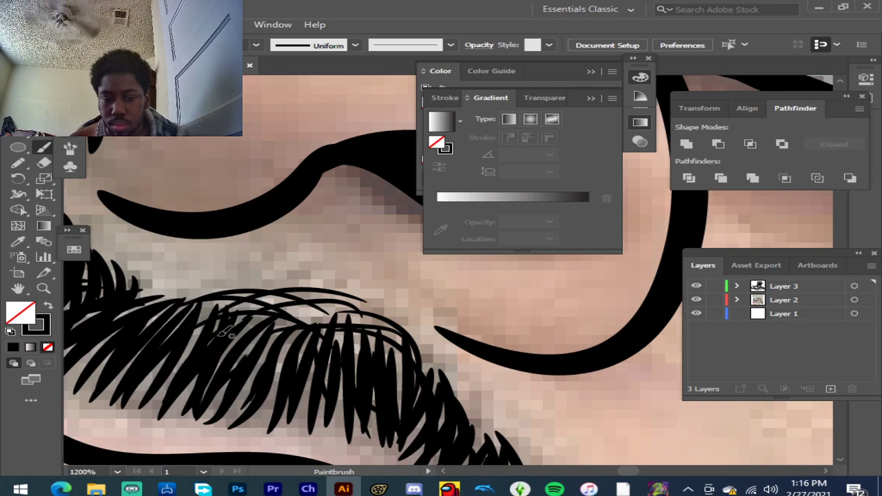
Step: Thicken the moustache with downward hairs where it starts to bend around the corner of the mouth
scroll(265, 345, down, 1)
scroll(349, 348, up, 2)
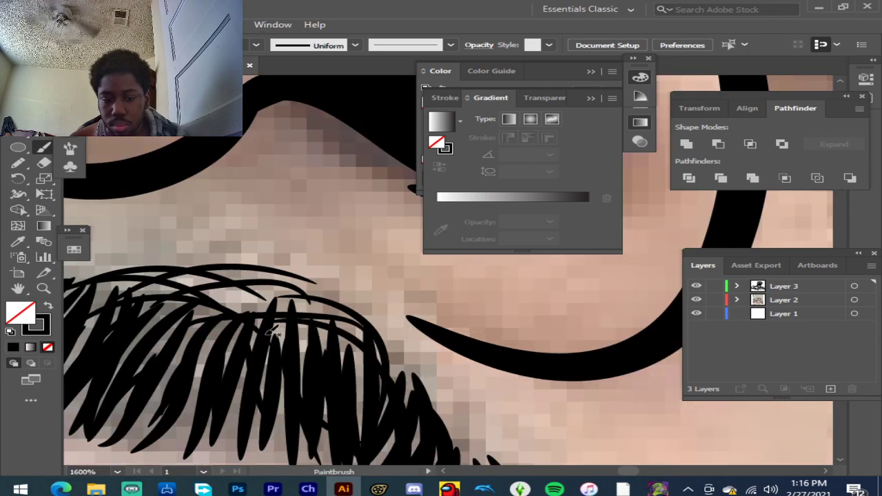
drag(185, 291, 334, 406)
drag(333, 315, 365, 423)
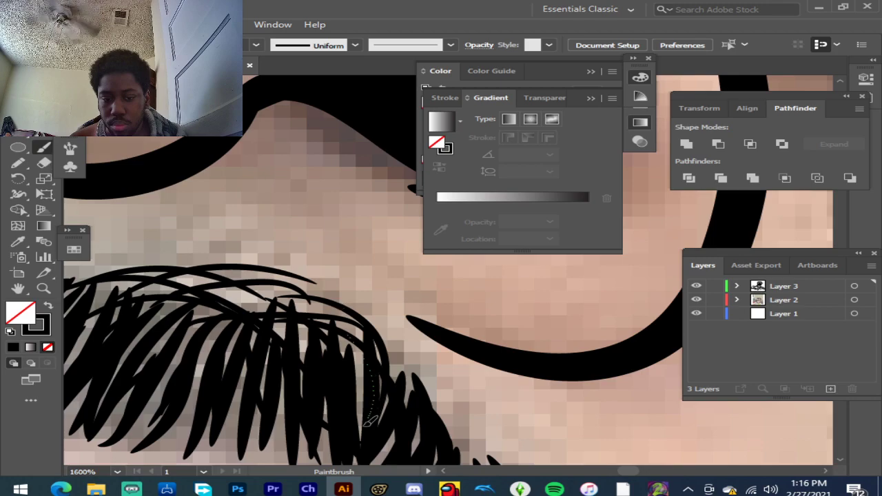
mouse_move(359, 361)
mouse_down()
mouse_move(363, 436)
mouse_move(404, 385)
mouse_move(385, 430)
mouse_up()
mouse_move(415, 360)
mouse_down()
mouse_move(407, 455)
mouse_move(419, 449)
mouse_up()
Step: Add slanted hairs between the strokes on the descending part of the moustache, below the nostril wing
scroll(411, 423, down, 3)
scroll(503, 382, up, 2)
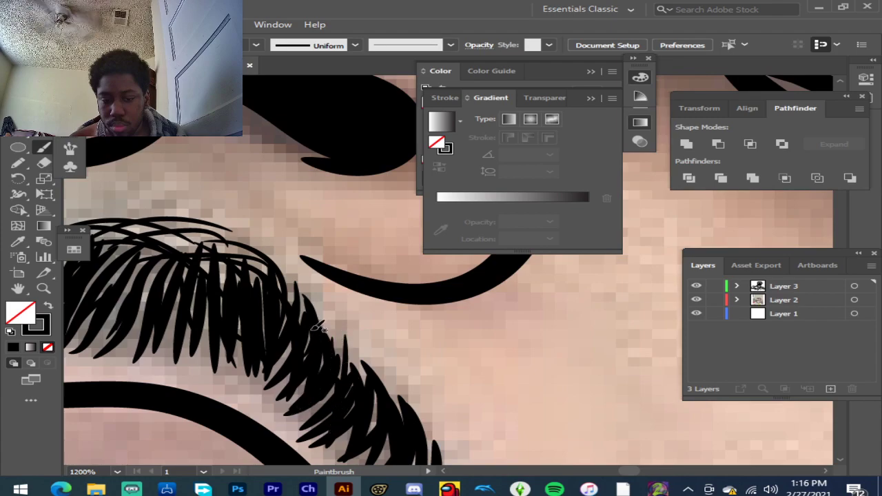
drag(326, 398, 325, 400)
drag(346, 343, 371, 423)
scroll(371, 401, down, 3)
scroll(441, 407, down, 1)
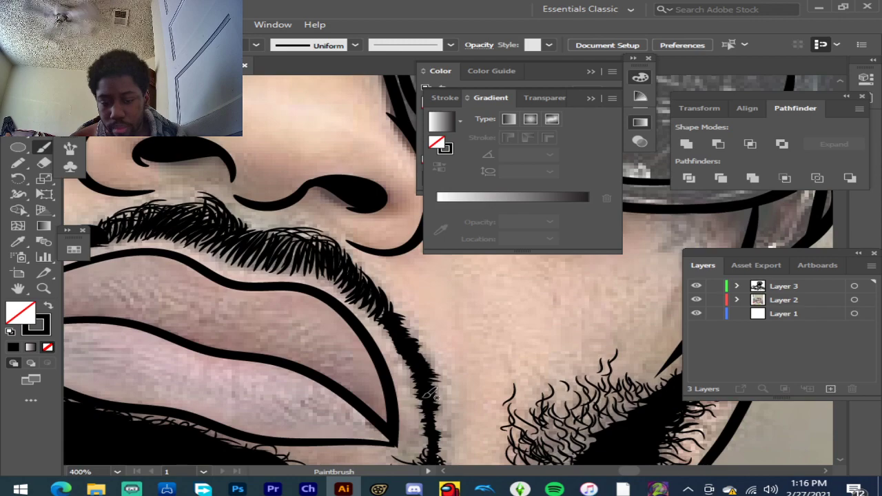
Step: Paint small hooked hairs along the cheek-facing edge of the solid moustache strip beside the mouth corner
scroll(455, 395, up, 3)
drag(367, 408, 372, 390)
drag(383, 431, 373, 438)
drag(338, 353, 335, 348)
drag(351, 317, 350, 317)
drag(296, 316, 345, 326)
drag(333, 283, 335, 284)
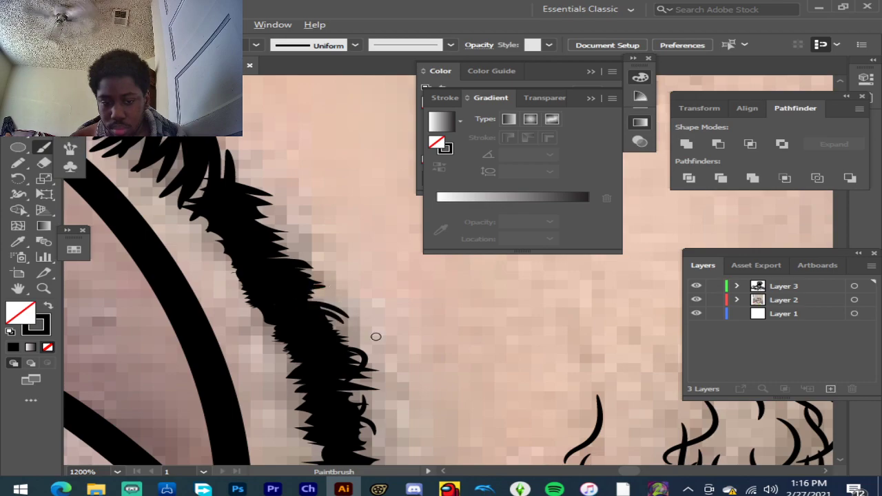
Step: Check the line art without the Layer 2 photo, restore the photo, and paint thin crossing hairs on the opposite jaw beard's chin-facing edge
scroll(374, 338, down, 6)
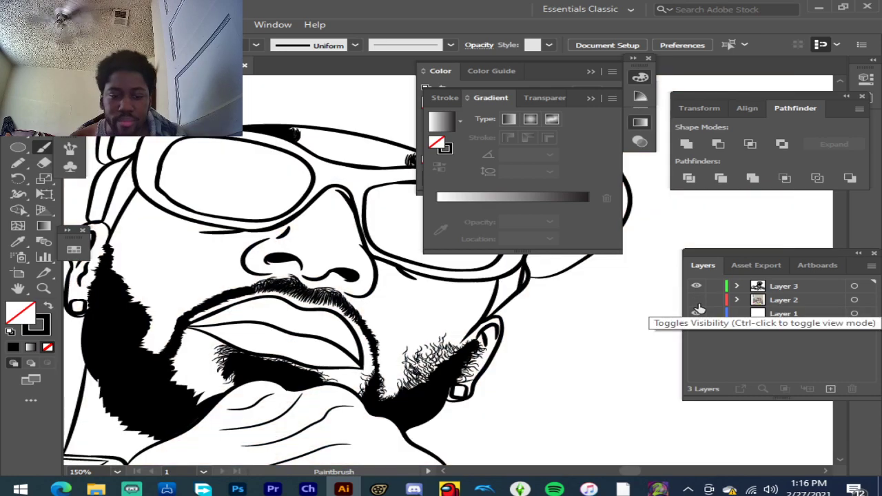
click(698, 302)
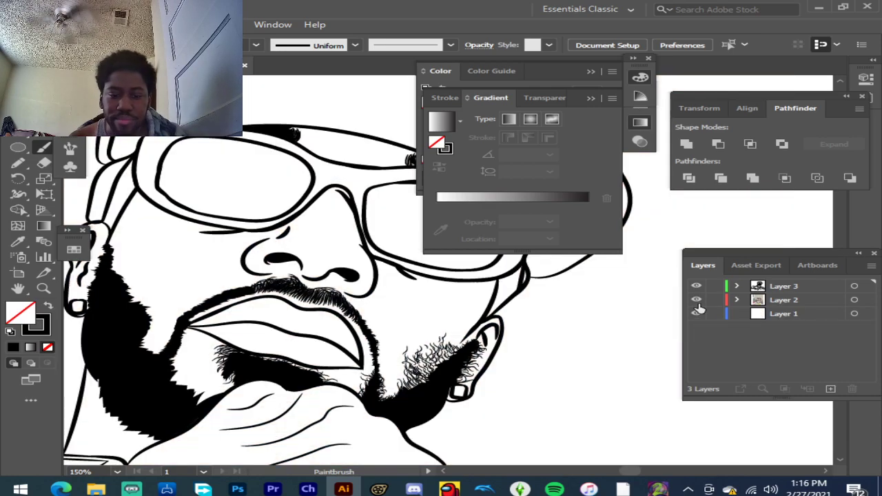
scroll(180, 359, up, 5)
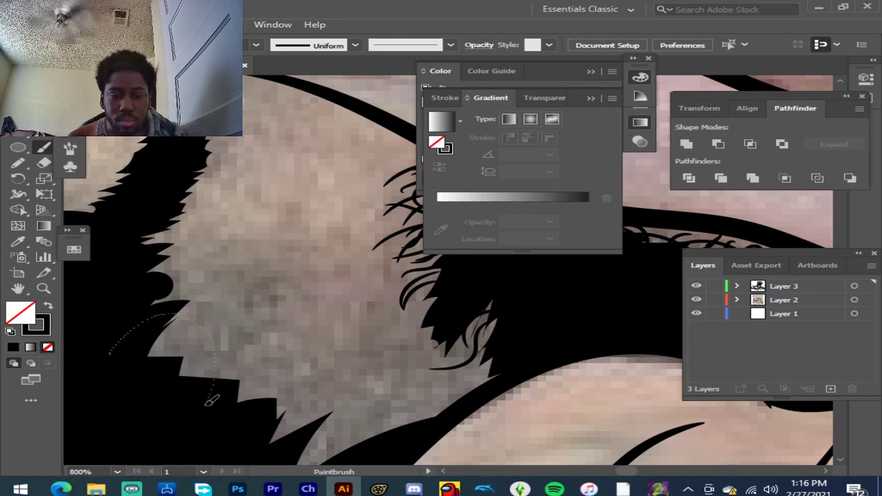
drag(206, 404, 205, 406)
mouse_move(141, 359)
mouse_down()
mouse_move(175, 345)
mouse_move(248, 354)
mouse_move(239, 338)
mouse_up()
drag(158, 374, 248, 368)
drag(182, 388, 242, 367)
drag(119, 364, 200, 340)
mouse_move(148, 367)
mouse_down()
mouse_move(203, 351)
mouse_move(213, 362)
mouse_move(193, 365)
mouse_move(186, 354)
mouse_up()
mouse_move(124, 353)
mouse_down()
mouse_move(176, 335)
mouse_move(174, 326)
mouse_up()
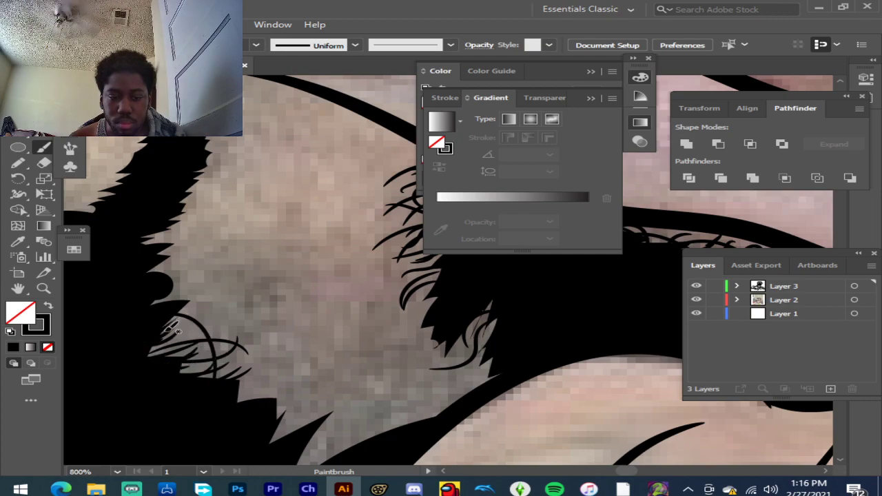
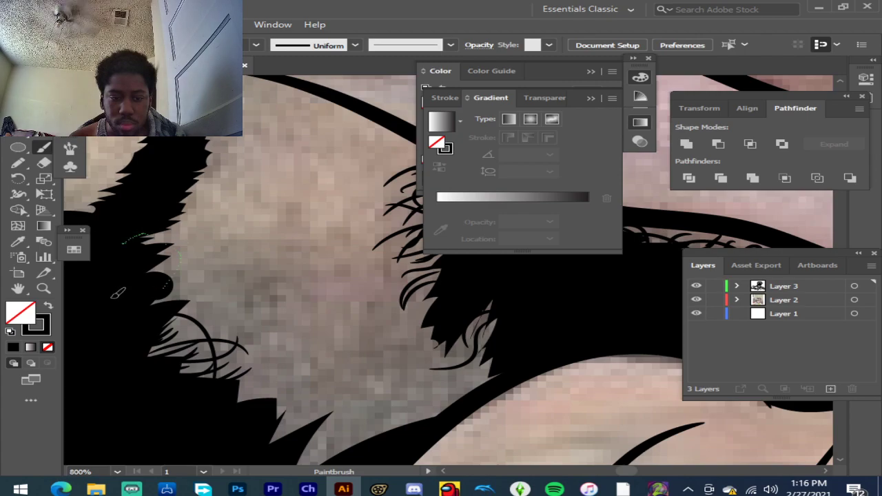
Step: Paint small curled hairs up the chin-facing edge of the opposite beard strip, above the rounded bump
drag(112, 297, 110, 298)
drag(148, 262, 198, 250)
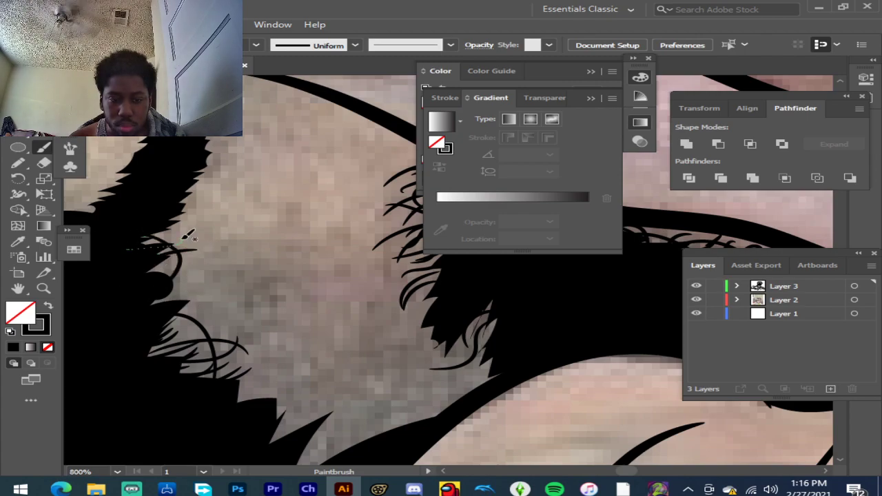
drag(178, 216, 181, 214)
mouse_move(153, 209)
mouse_down()
mouse_move(175, 209)
mouse_move(181, 244)
mouse_move(194, 170)
mouse_up()
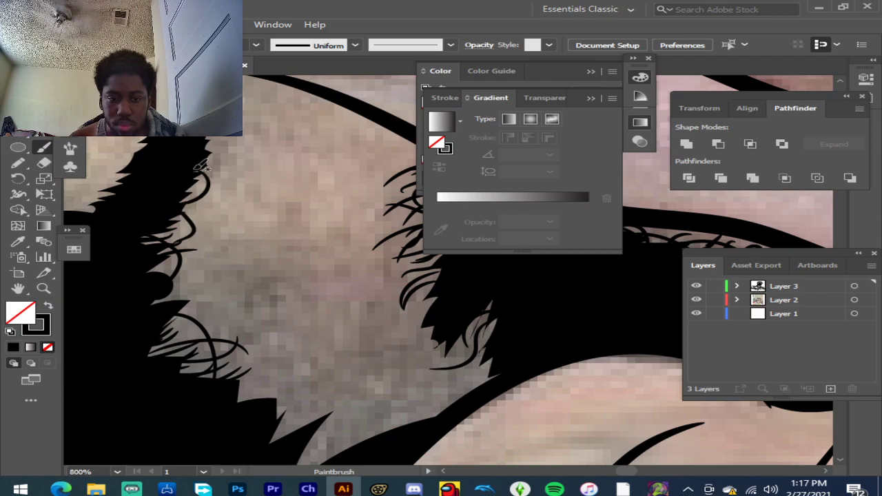
mouse_move(131, 265)
mouse_down()
mouse_move(183, 269)
mouse_move(195, 257)
mouse_up()
drag(144, 274, 195, 269)
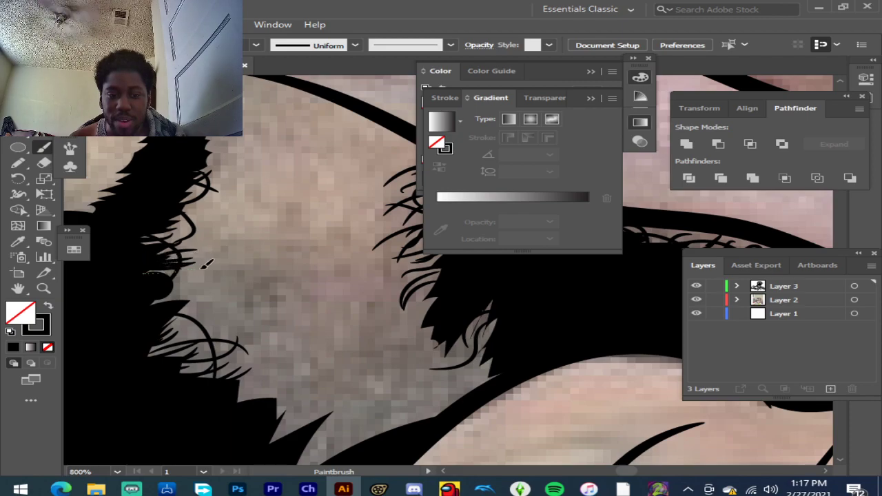
mouse_move(137, 240)
mouse_down()
mouse_move(187, 237)
mouse_move(149, 201)
mouse_move(195, 198)
mouse_move(170, 192)
mouse_move(213, 208)
mouse_up()
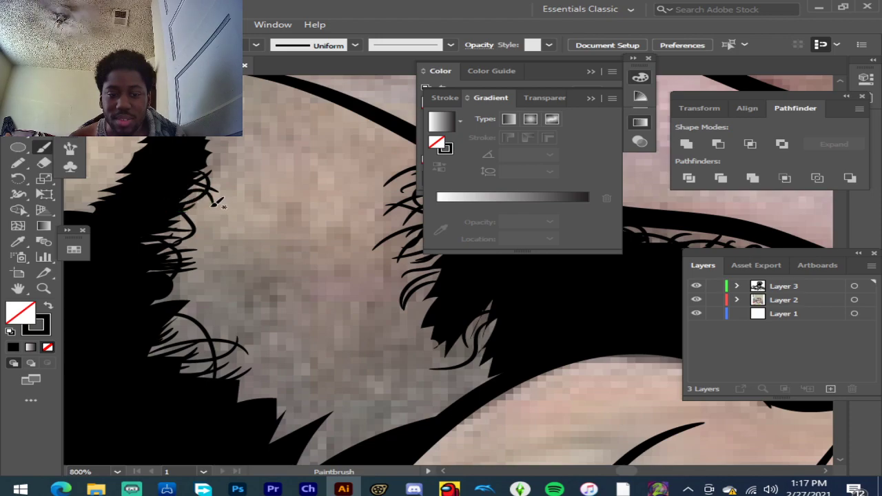
Step: Paint short curled hairs along the chin-facing edge of the beard strip, from below the mouth corner down to the stepped edge near the fist
drag(194, 158, 207, 147)
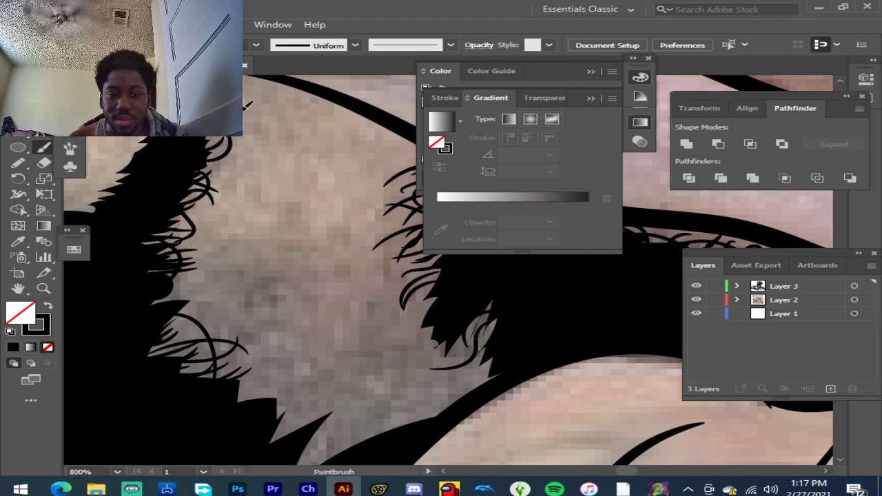
scroll(231, 213, down, 2)
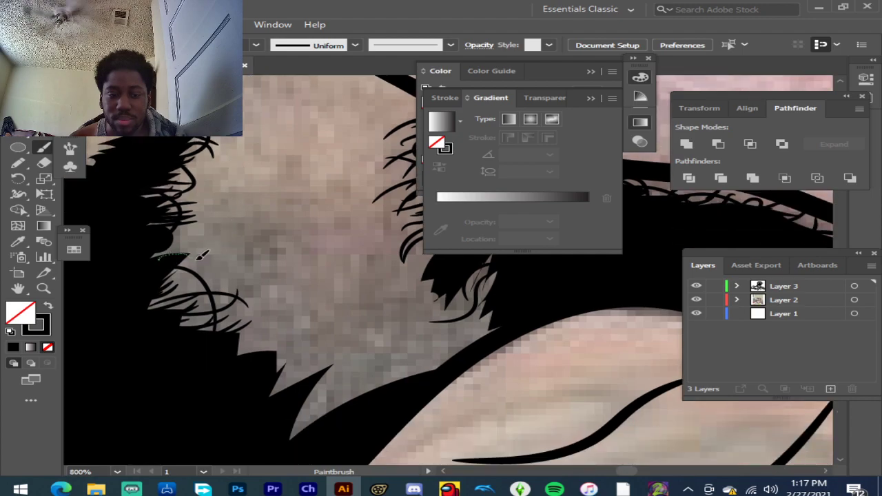
mouse_move(148, 269)
mouse_down()
mouse_move(175, 232)
mouse_move(213, 269)
mouse_up()
drag(164, 286, 189, 306)
mouse_move(146, 311)
mouse_down()
mouse_move(178, 290)
mouse_move(164, 299)
mouse_move(185, 316)
mouse_move(215, 326)
mouse_move(250, 321)
mouse_up()
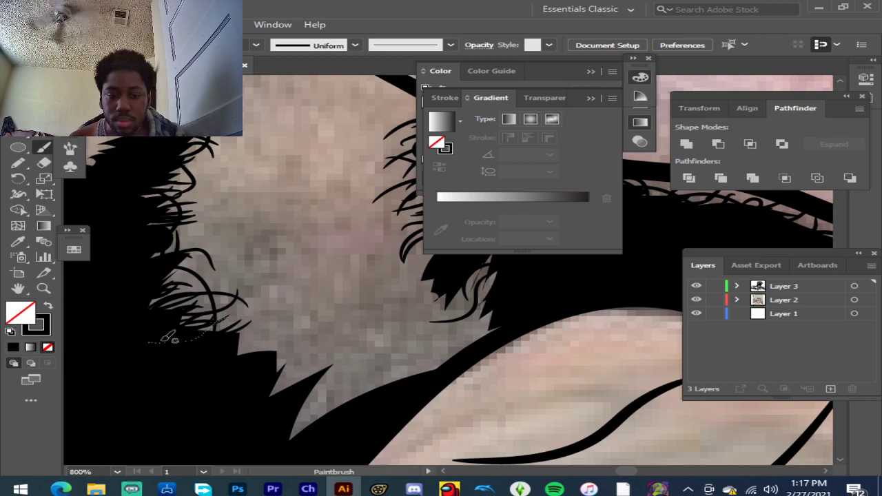
mouse_move(182, 319)
mouse_down()
mouse_move(233, 347)
mouse_move(284, 344)
mouse_up()
mouse_move(232, 362)
mouse_down()
mouse_move(271, 354)
mouse_move(290, 377)
mouse_move(271, 372)
mouse_move(304, 367)
mouse_up()
mouse_move(232, 364)
mouse_down()
mouse_move(261, 355)
mouse_move(279, 335)
mouse_up()
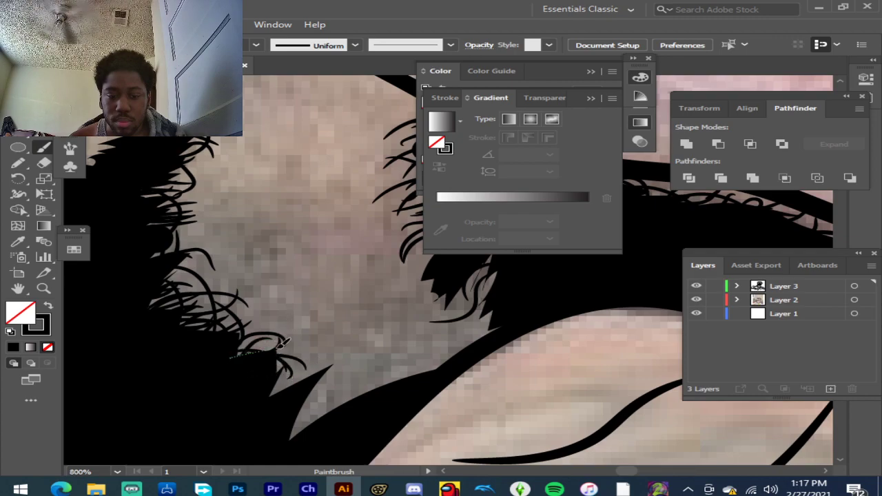
Step: Paint larger looping, crossing hairs over the bare chin skin beside the lower beard strip, and check the art by toggling the Layer 2 photo
drag(274, 265, 236, 297)
drag(295, 281, 225, 299)
mouse_move(232, 264)
mouse_down()
mouse_move(276, 233)
mouse_move(295, 282)
mouse_move(299, 267)
mouse_up()
mouse_move(227, 295)
mouse_down()
mouse_move(219, 270)
mouse_move(271, 264)
mouse_up()
mouse_move(274, 275)
mouse_down()
mouse_move(219, 312)
mouse_move(235, 291)
mouse_up()
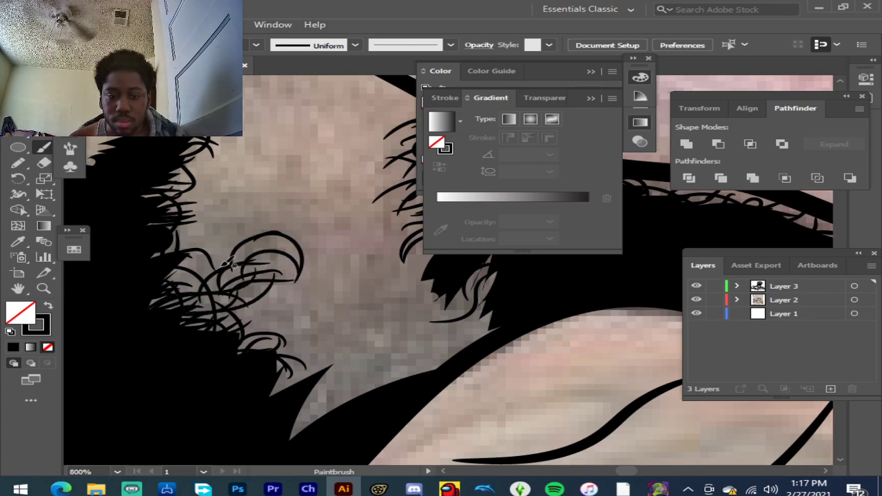
drag(234, 244, 176, 312)
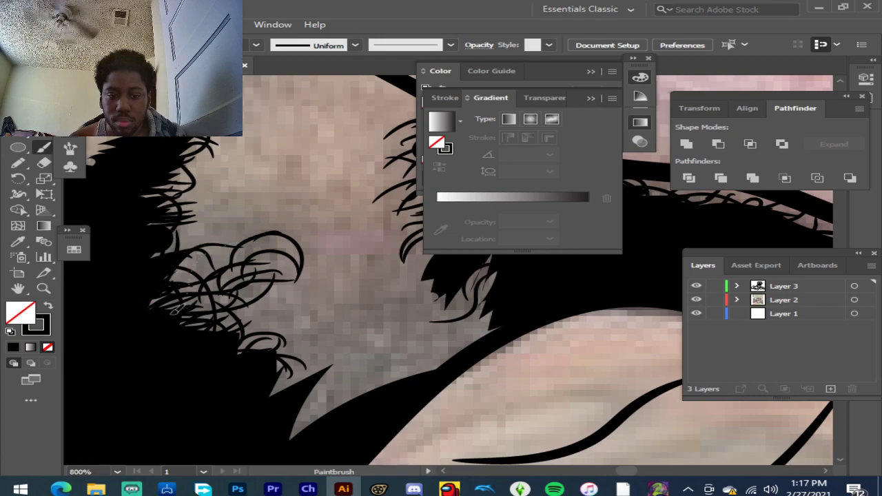
drag(260, 256, 224, 292)
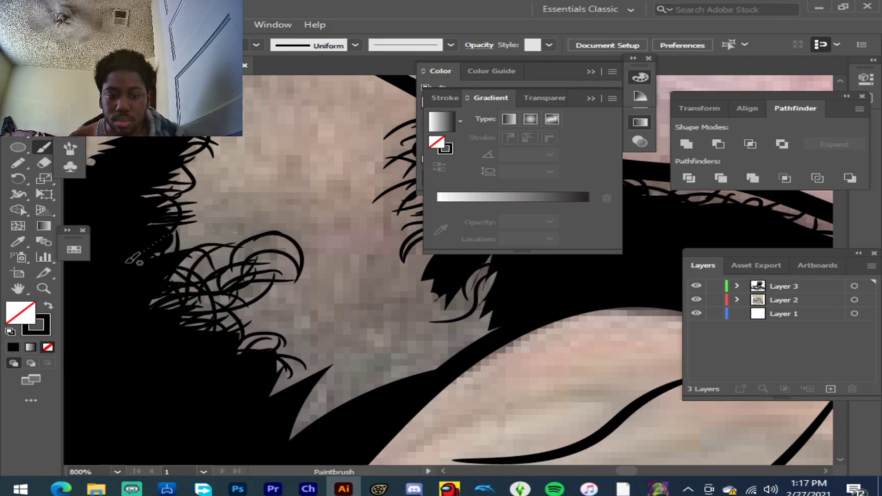
scroll(289, 291, down, 3)
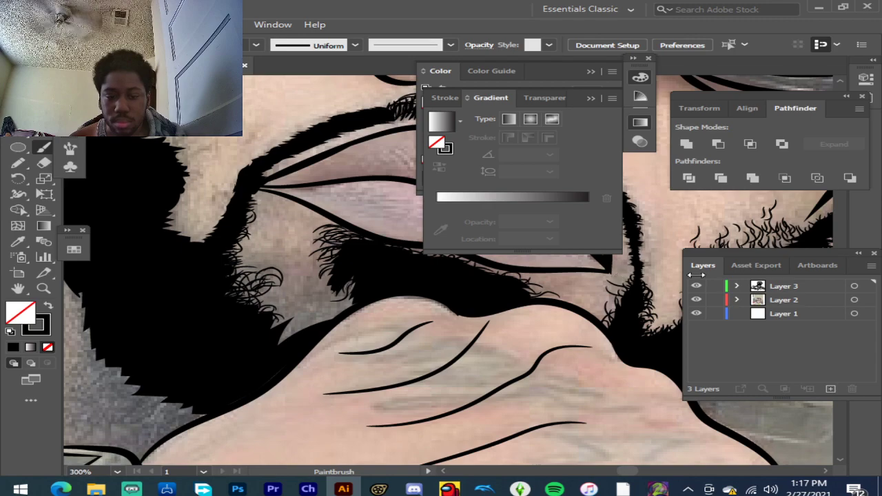
click(697, 300)
click(697, 300)
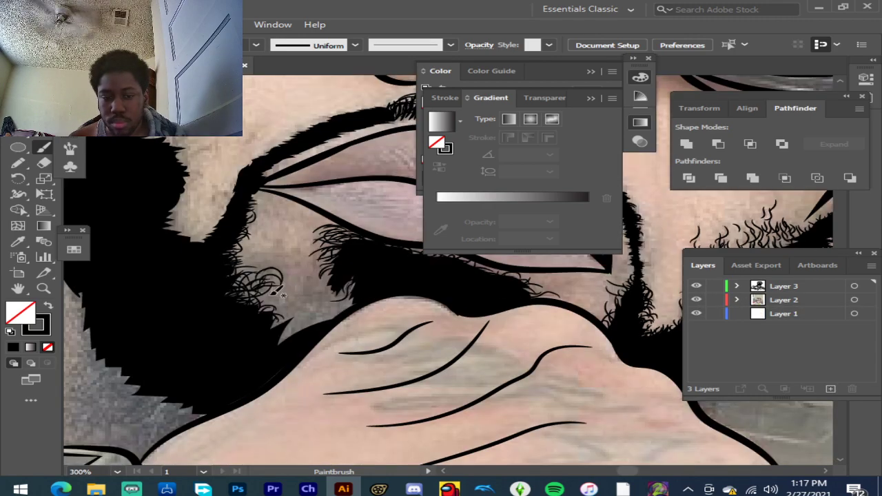
Step: Paint sparse curved hairs around the pointed beard spike and along the thin beard edge above the fist
scroll(310, 308, up, 4)
mouse_move(304, 344)
mouse_down()
mouse_move(219, 412)
mouse_move(360, 406)
mouse_move(363, 391)
mouse_up()
scroll(296, 414, down, 2)
drag(291, 409, 293, 394)
drag(404, 317, 404, 318)
mouse_move(392, 385)
mouse_down()
mouse_move(426, 317)
mouse_move(408, 291)
mouse_up()
drag(581, 255, 578, 258)
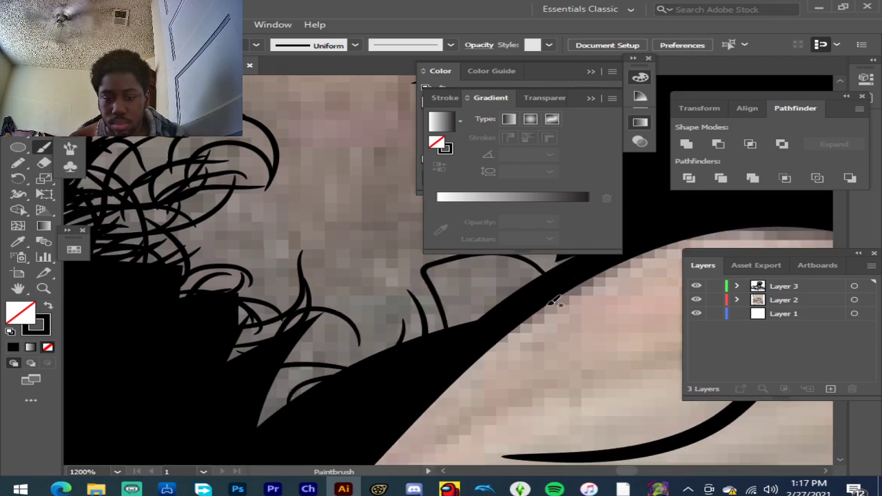
Step: Add crossing hairs between those along the beard edge above the fist, and short hairs inside the narrow notch below the spike
drag(378, 225, 376, 228)
drag(340, 317, 337, 318)
mouse_move(377, 354)
mouse_down()
mouse_move(380, 344)
mouse_move(334, 279)
mouse_up()
drag(332, 386, 308, 326)
drag(271, 390, 290, 364)
drag(264, 414, 293, 373)
drag(314, 421, 268, 394)
Step: Fill the corner between the beard spike and the stepped edge with dense short hairs, and check the line art without the Layer 2 photo
drag(304, 338, 224, 376)
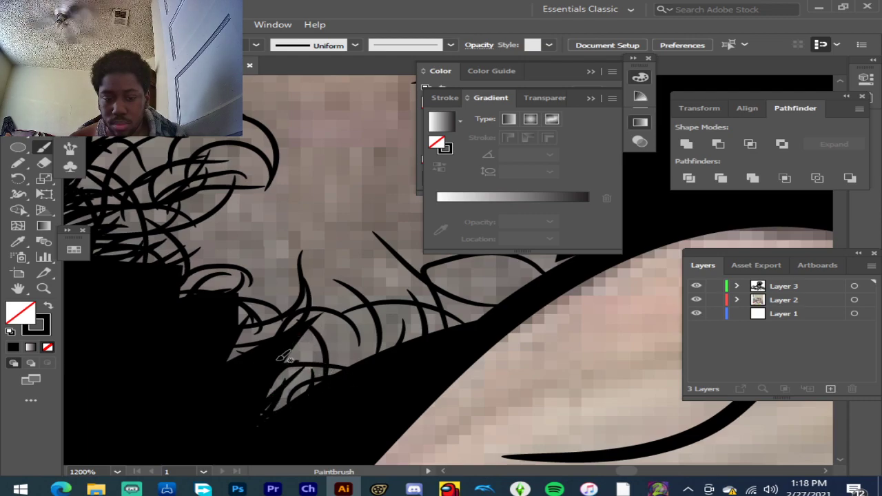
drag(278, 330, 221, 361)
drag(265, 312, 220, 364)
mouse_move(266, 314)
mouse_down()
mouse_move(254, 379)
mouse_move(239, 360)
mouse_up()
mouse_move(279, 290)
mouse_down()
mouse_move(281, 340)
mouse_move(245, 355)
mouse_up()
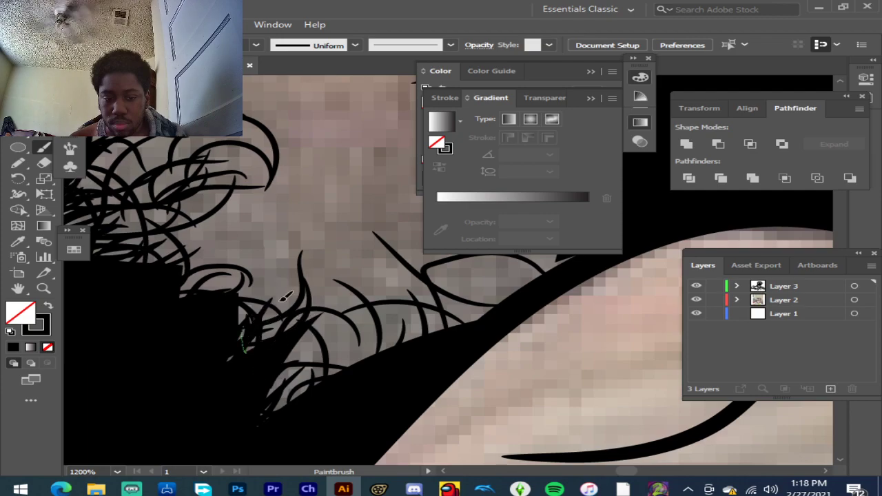
mouse_move(175, 320)
mouse_down()
mouse_move(180, 300)
mouse_move(247, 251)
mouse_up()
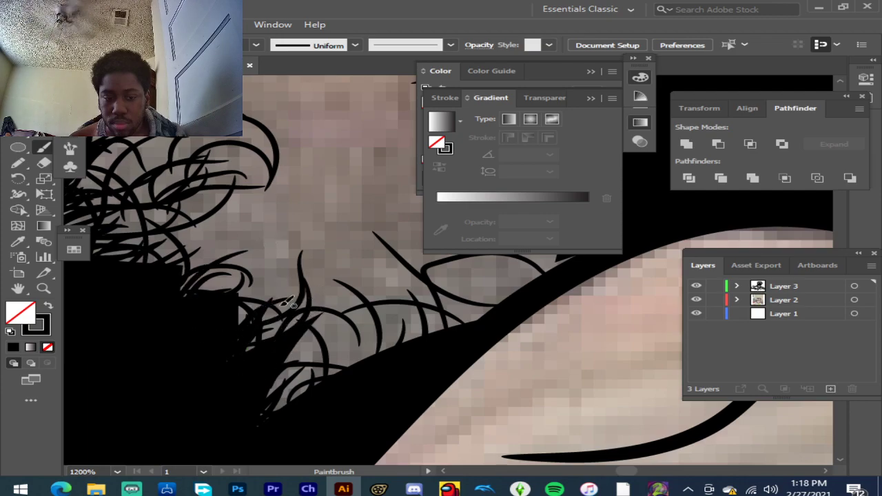
drag(275, 282, 251, 347)
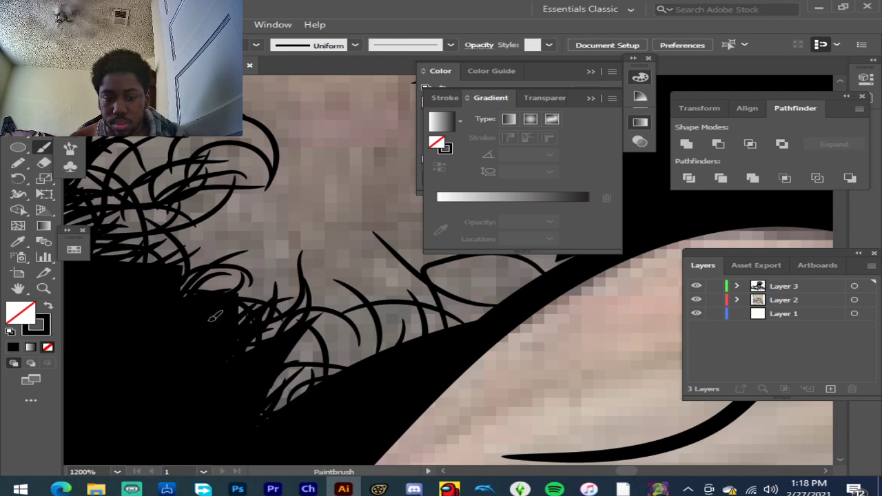
scroll(303, 282, down, 4)
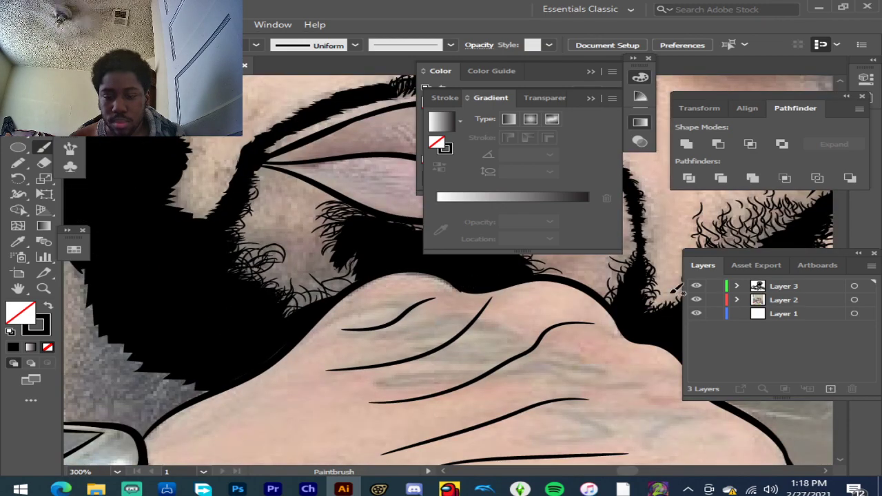
scroll(608, 281, down, 5)
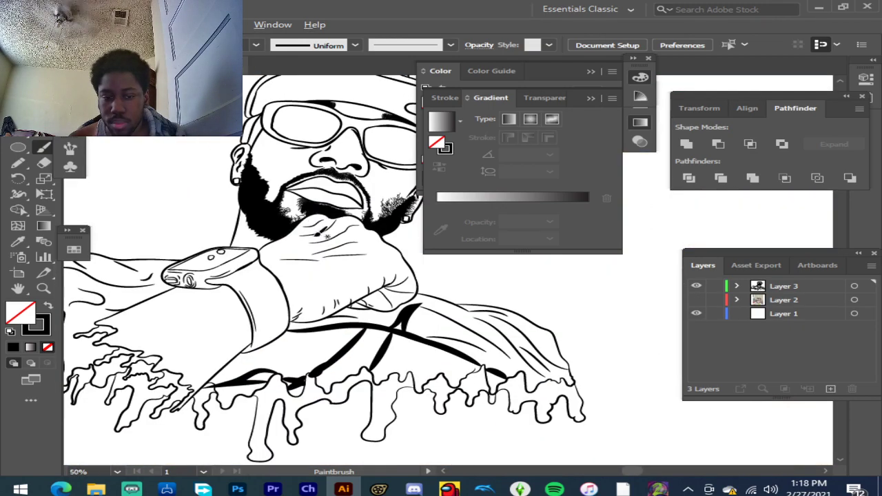
scroll(297, 243, up, 2)
scroll(290, 248, up, 1)
click(695, 301)
Step: Paint long wavy and short hooked stray hairs on the cheek-facing bulge of the jaw beard
scroll(234, 165, up, 4)
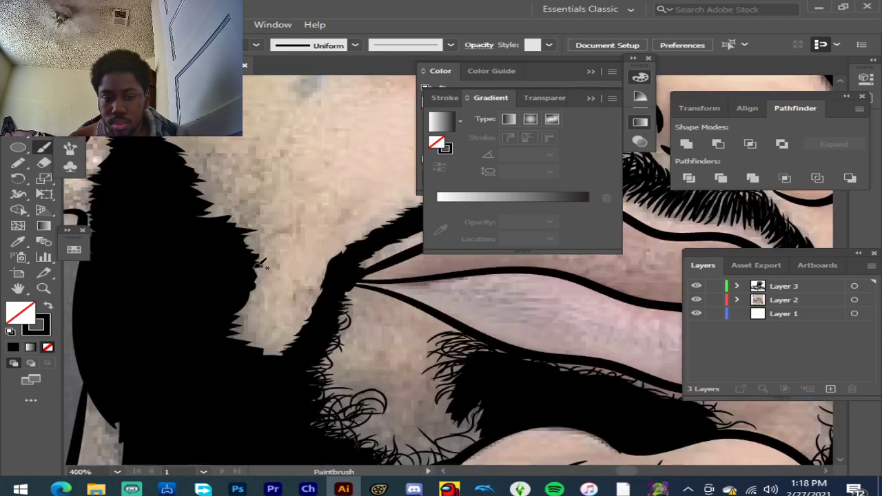
drag(269, 169, 243, 257)
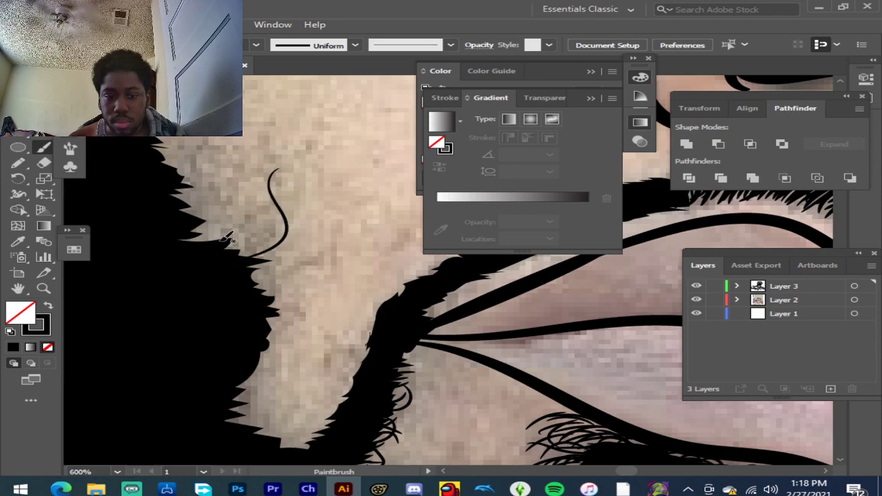
drag(257, 212, 243, 264)
drag(260, 230, 243, 276)
drag(322, 261, 322, 262)
drag(281, 295, 253, 275)
drag(283, 308, 253, 282)
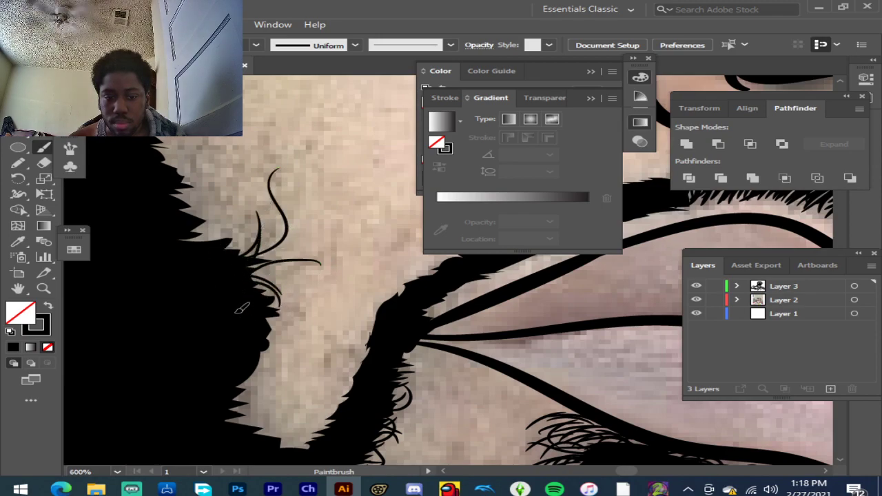
Step: Paint curled hairs below the jaw beard's bulge and along the cheek-facing edge of the beard strip beside the mouth corner
drag(219, 370, 226, 373)
mouse_move(298, 390)
mouse_down()
mouse_move(253, 414)
mouse_move(233, 401)
mouse_move(266, 403)
mouse_up()
mouse_move(368, 382)
mouse_down()
mouse_move(371, 357)
mouse_move(346, 359)
mouse_move(349, 381)
mouse_move(359, 345)
mouse_move(378, 354)
mouse_up()
mouse_move(372, 316)
mouse_down()
mouse_move(371, 360)
mouse_move(374, 319)
mouse_up()
mouse_move(370, 355)
mouse_down()
mouse_move(325, 339)
mouse_move(348, 329)
mouse_move(338, 337)
mouse_move(363, 345)
mouse_move(364, 325)
mouse_up()
mouse_move(358, 378)
mouse_down()
mouse_move(334, 426)
mouse_move(331, 413)
mouse_move(307, 430)
mouse_up()
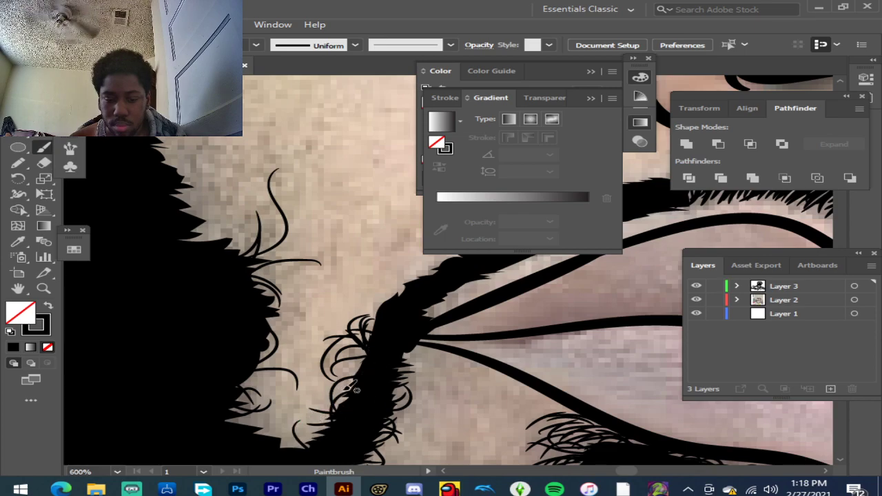
Step: Fill the V-shaped gap between the jaw beard and the beard strip with crossing hairs, and add a few more on the bulge above
scroll(314, 361, down, 3)
drag(233, 342, 270, 326)
mouse_move(214, 346)
mouse_down()
mouse_move(249, 324)
mouse_move(288, 337)
mouse_up()
drag(235, 343, 279, 332)
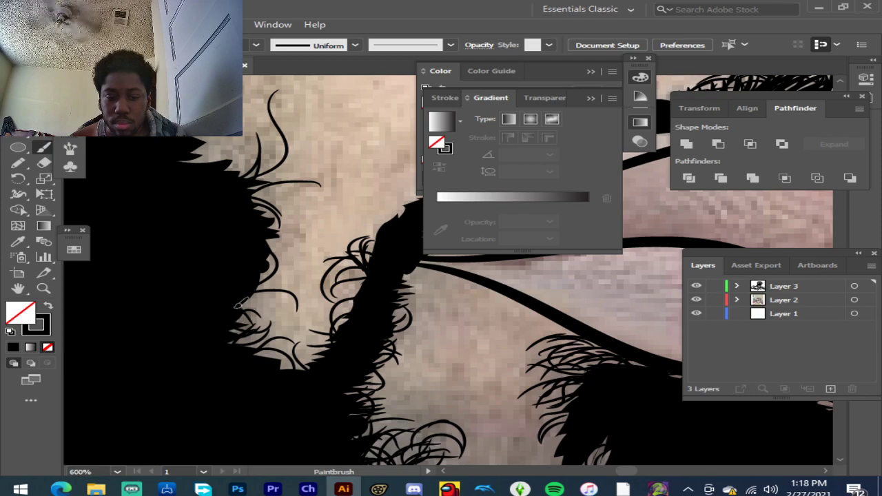
drag(281, 297, 297, 309)
drag(323, 369, 306, 382)
drag(314, 350, 306, 383)
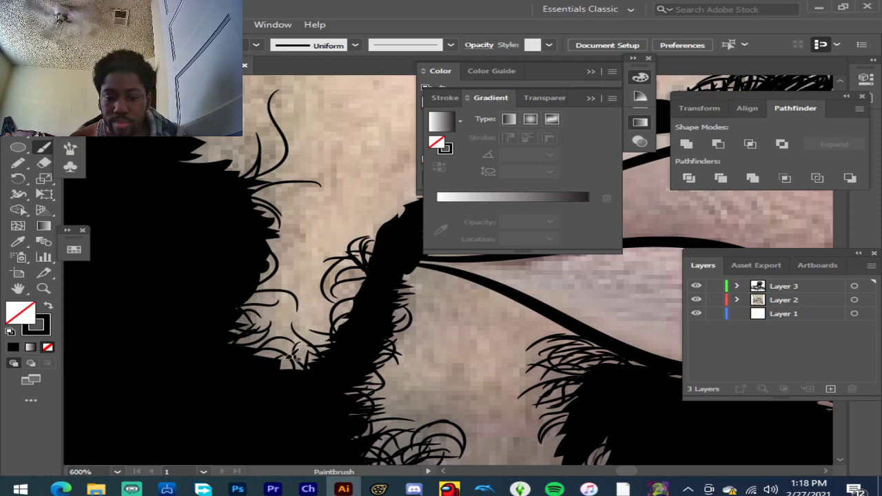
drag(293, 374, 305, 355)
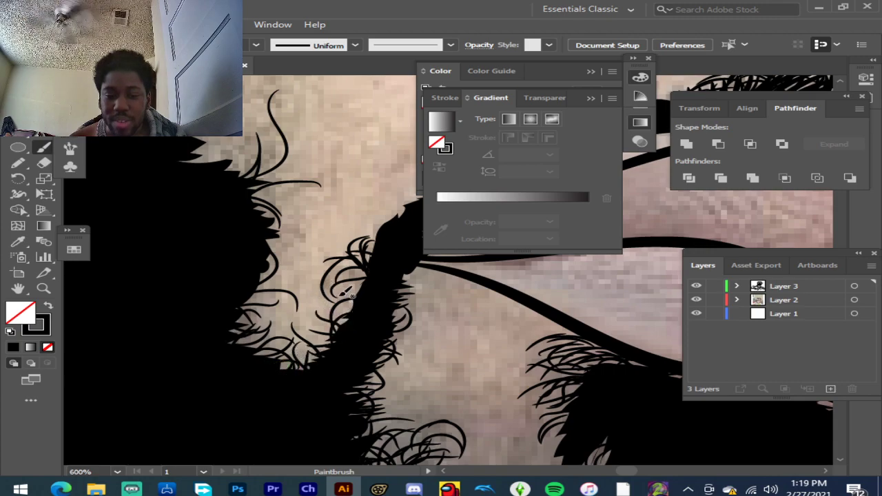
mouse_move(238, 246)
mouse_down()
mouse_move(271, 235)
mouse_move(306, 241)
mouse_move(291, 218)
mouse_up()
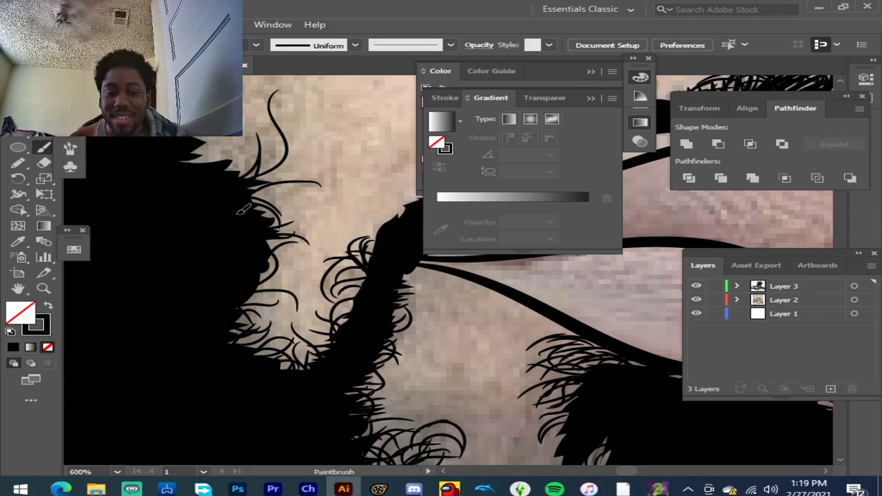
drag(309, 181, 318, 180)
Step: Paint short swept hairs along the upper edge of the solid moustache strip, from the mouth corner up towards the nose
scroll(315, 181, up, 5)
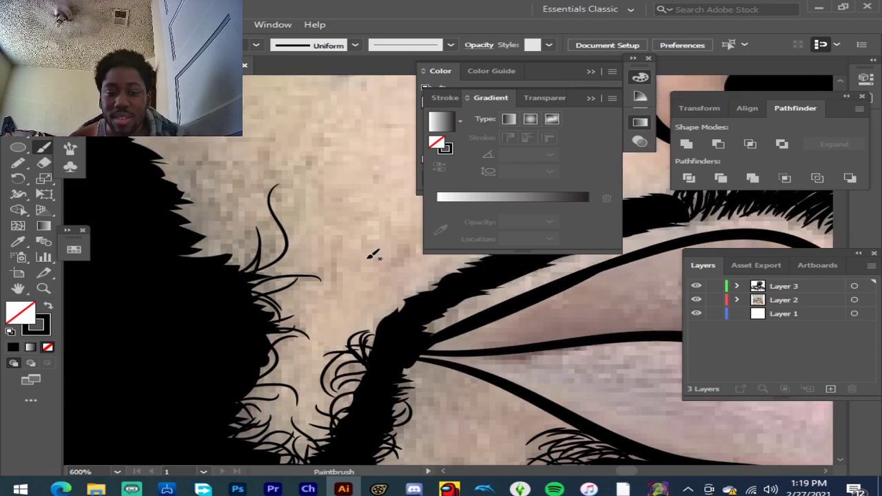
mouse_move(429, 327)
mouse_down()
mouse_move(471, 321)
mouse_move(418, 337)
mouse_move(444, 337)
mouse_move(415, 346)
mouse_up()
drag(471, 340, 472, 340)
mouse_move(376, 371)
mouse_down()
mouse_move(400, 347)
mouse_move(401, 377)
mouse_up()
drag(397, 365, 417, 341)
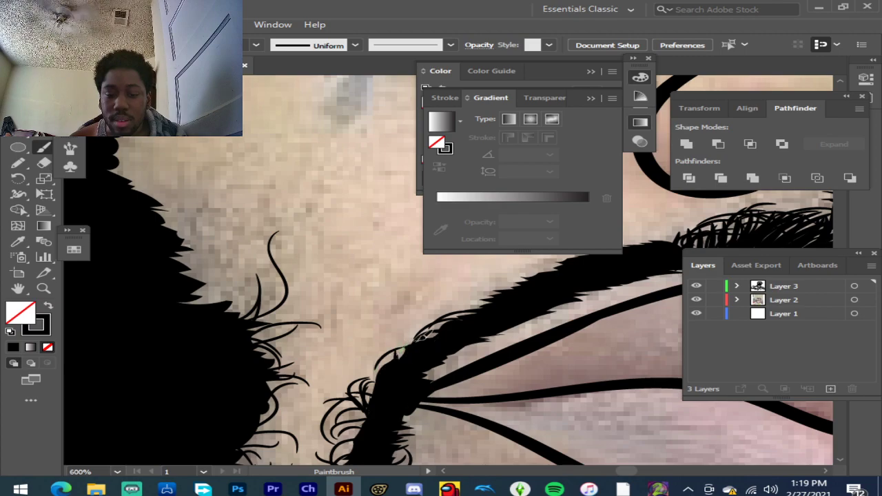
mouse_move(442, 308)
mouse_down()
mouse_move(559, 277)
mouse_move(498, 272)
mouse_up()
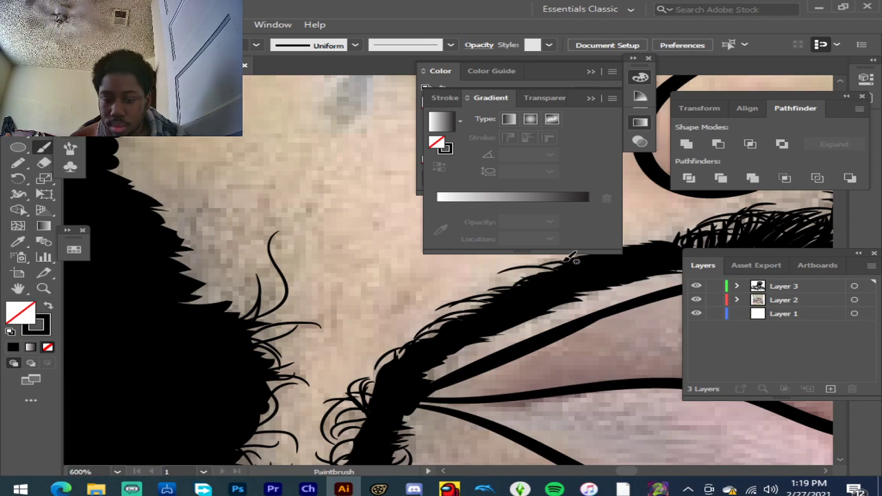
scroll(644, 260, up, 1)
mouse_move(607, 278)
mouse_down()
mouse_move(632, 292)
mouse_move(617, 274)
mouse_move(663, 281)
mouse_up()
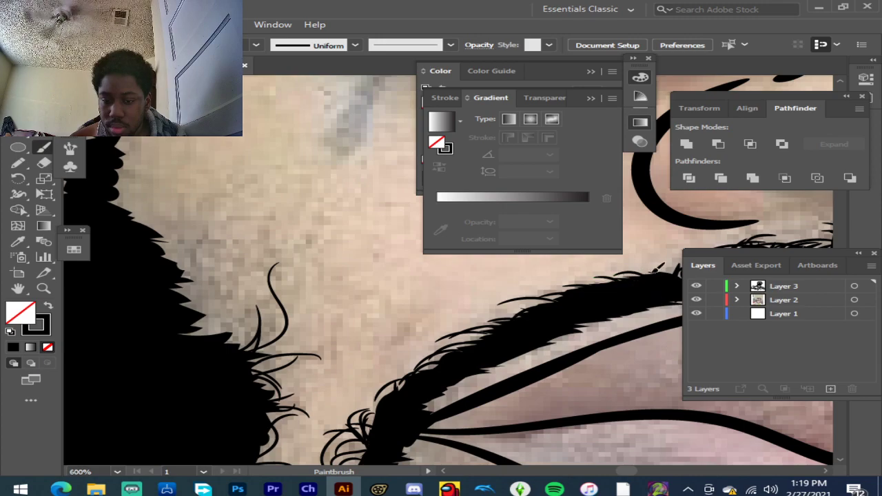
Step: Paint fine hairs along the lip-facing edge of the solid moustache strip, and check the line art by toggling the Layer 2 photo
scroll(613, 300, down, 1)
mouse_move(501, 319)
mouse_down()
mouse_move(567, 295)
mouse_move(573, 286)
mouse_move(565, 286)
mouse_move(602, 284)
mouse_move(570, 278)
mouse_move(603, 275)
mouse_move(621, 283)
mouse_move(616, 263)
mouse_up()
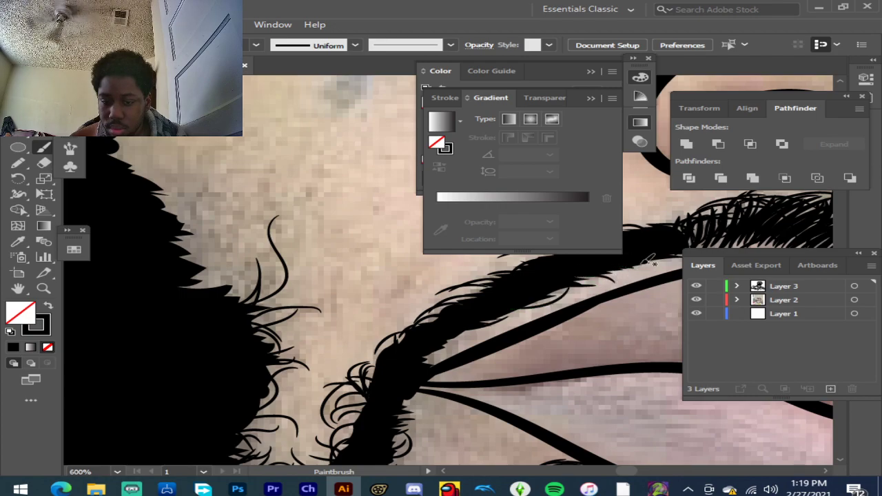
drag(470, 357, 477, 360)
mouse_move(413, 349)
mouse_down()
mouse_move(458, 345)
mouse_move(414, 358)
mouse_move(454, 355)
mouse_move(427, 355)
mouse_move(449, 362)
mouse_move(399, 364)
mouse_move(482, 357)
mouse_move(535, 322)
mouse_up()
scroll(456, 349, up, 2)
drag(435, 339, 516, 322)
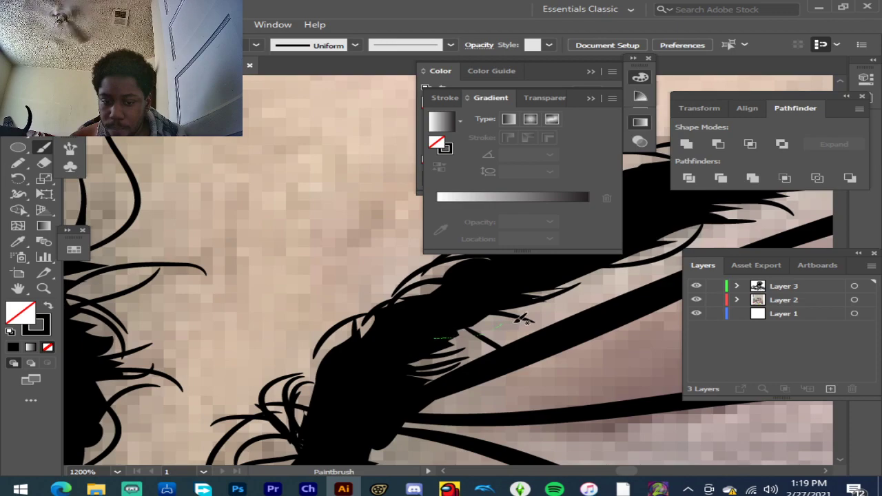
scroll(524, 318, down, 3)
scroll(564, 277, down, 4)
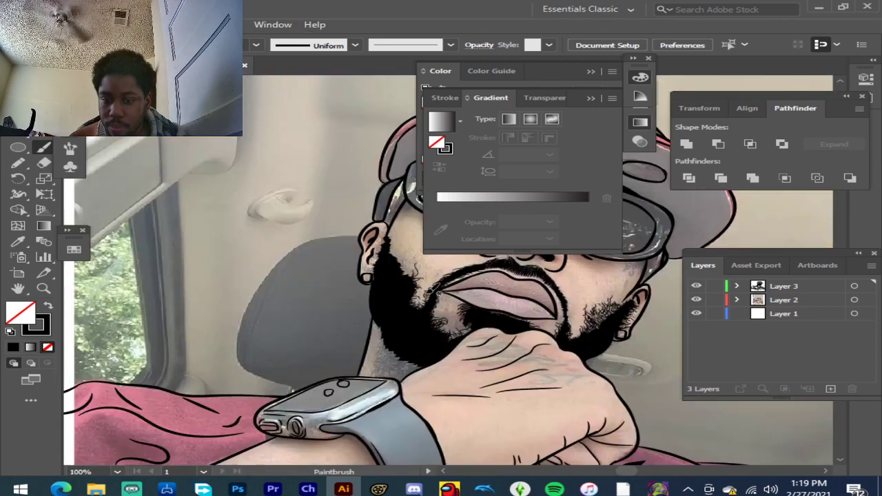
scroll(562, 301, up, 1)
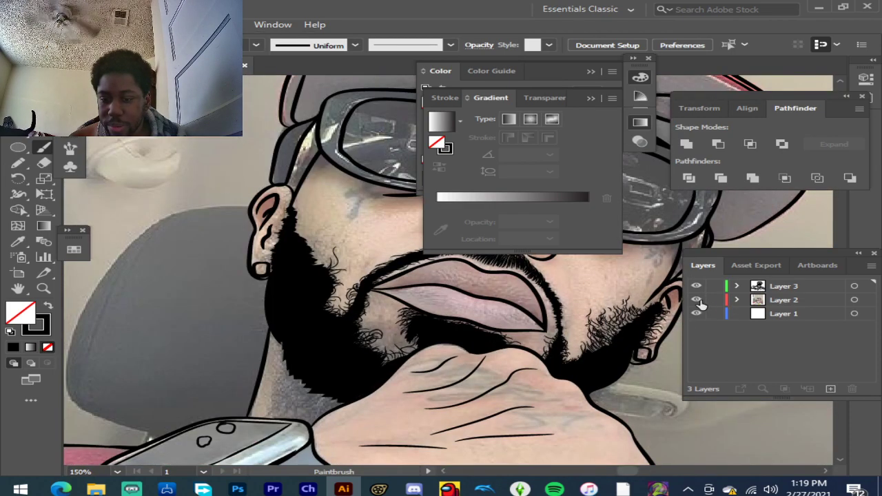
click(697, 301)
click(697, 300)
Step: Paint curled hairs along the cheek-facing edge of the jaw beard, just below the narrow sideburn
scroll(275, 221, up, 5)
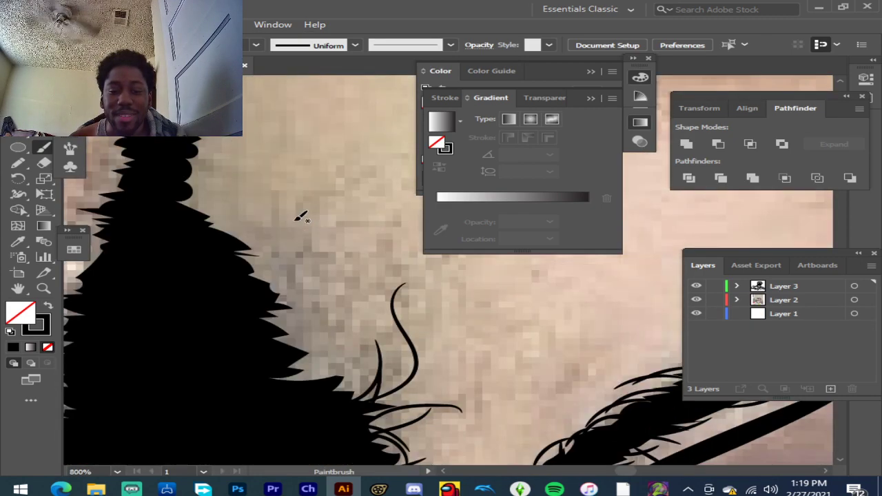
drag(301, 283, 352, 300)
drag(308, 248, 345, 280)
mouse_move(260, 278)
mouse_down()
mouse_move(297, 305)
mouse_move(279, 327)
mouse_up()
drag(284, 360, 267, 359)
drag(331, 337, 269, 369)
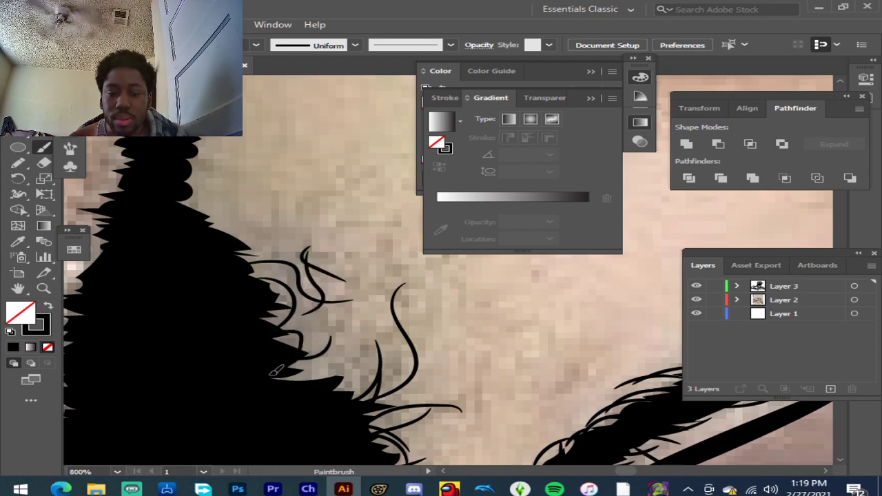
drag(351, 332, 304, 364)
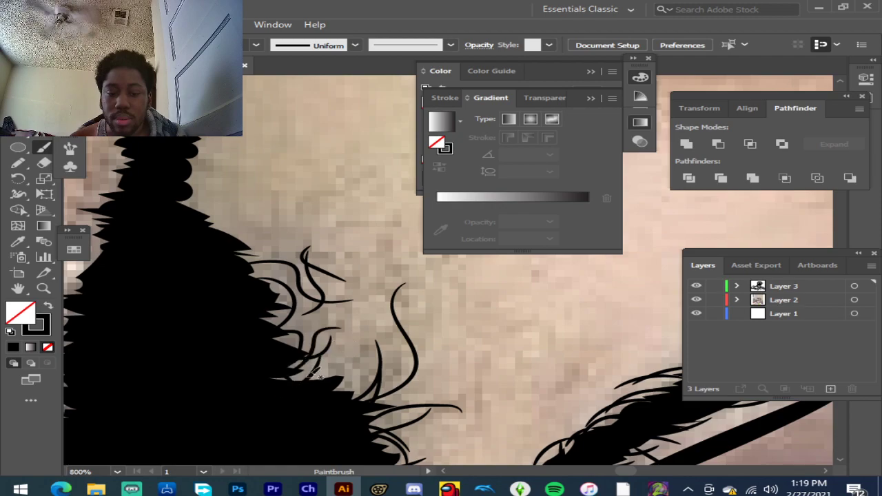
drag(393, 358, 341, 397)
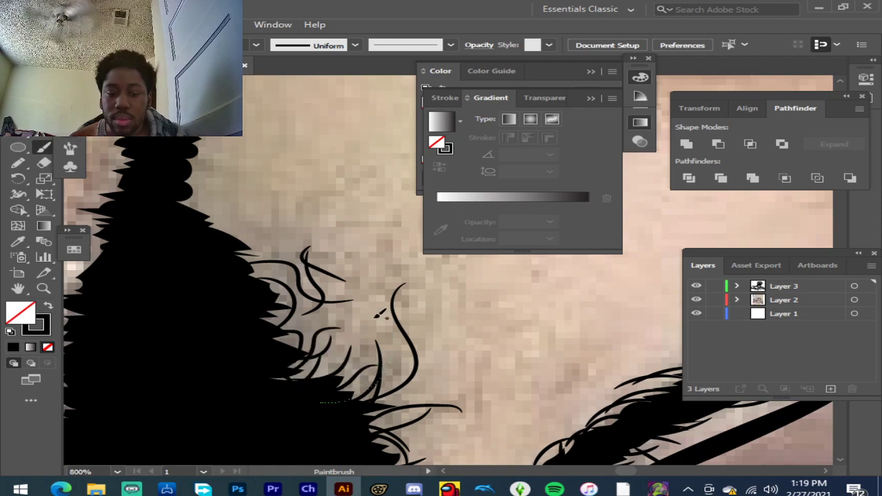
Step: Scatter loose stray hairs across the bare cheek between the jaw beard and the upper end of the moustache strip
drag(379, 317, 391, 379)
drag(455, 402, 508, 366)
mouse_move(524, 405)
mouse_down()
mouse_move(571, 381)
mouse_move(616, 387)
mouse_move(613, 369)
mouse_move(549, 391)
mouse_up()
drag(466, 316, 457, 290)
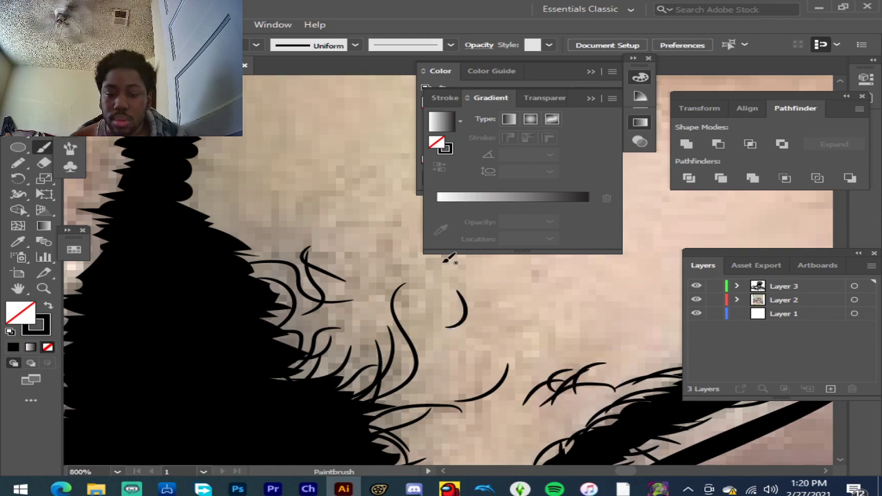
mouse_move(422, 324)
mouse_down()
mouse_move(443, 274)
mouse_move(413, 284)
mouse_up()
Step: Fill the cheek patch beside the jaw beard with crossing curved hairs, and start short hairs at the sideburn's base
drag(373, 318, 393, 262)
drag(358, 335, 395, 298)
drag(323, 330, 364, 292)
drag(315, 354, 376, 312)
drag(324, 391, 350, 324)
mouse_move(352, 279)
mouse_down()
mouse_move(311, 326)
mouse_move(350, 261)
mouse_up()
drag(289, 245, 239, 253)
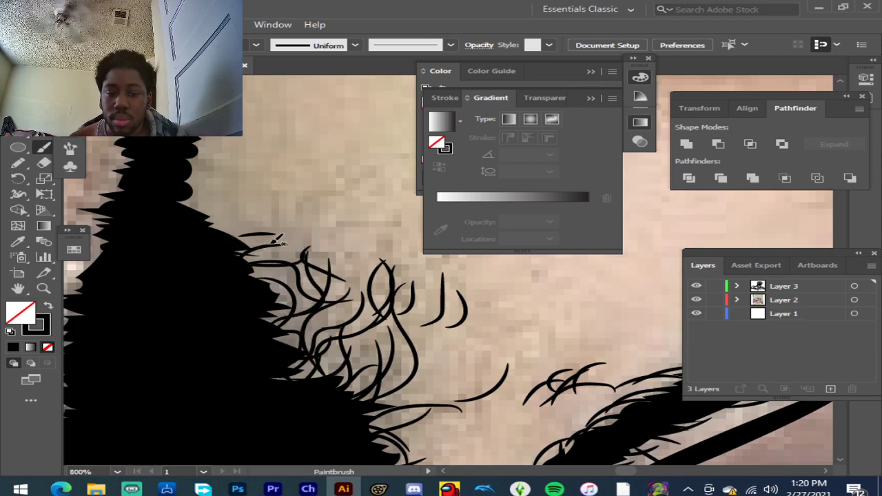
Step: Paint longer arched hairs along the top of the cheek patch and add more crossing hairs inside it
scroll(239, 232, up, 1)
drag(256, 289, 290, 265)
drag(327, 230, 326, 233)
drag(357, 273, 352, 265)
mouse_move(392, 338)
mouse_down()
mouse_move(395, 270)
mouse_move(326, 332)
mouse_move(416, 276)
mouse_up()
mouse_move(369, 329)
mouse_down()
mouse_move(441, 279)
mouse_move(319, 359)
mouse_up()
scroll(276, 257, up, 1)
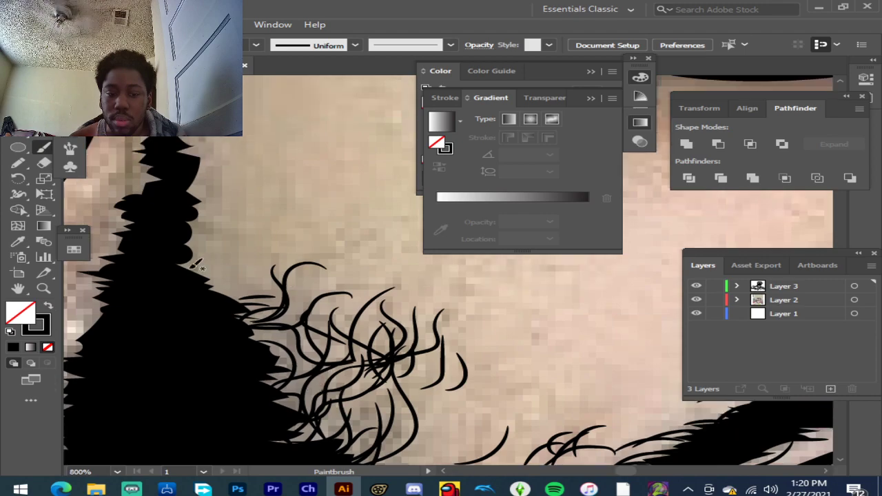
Step: Paint a few curved hairs on the sideburn's cheek-facing edge, and hide the Layer 2 photo to check the line art
drag(235, 266, 180, 265)
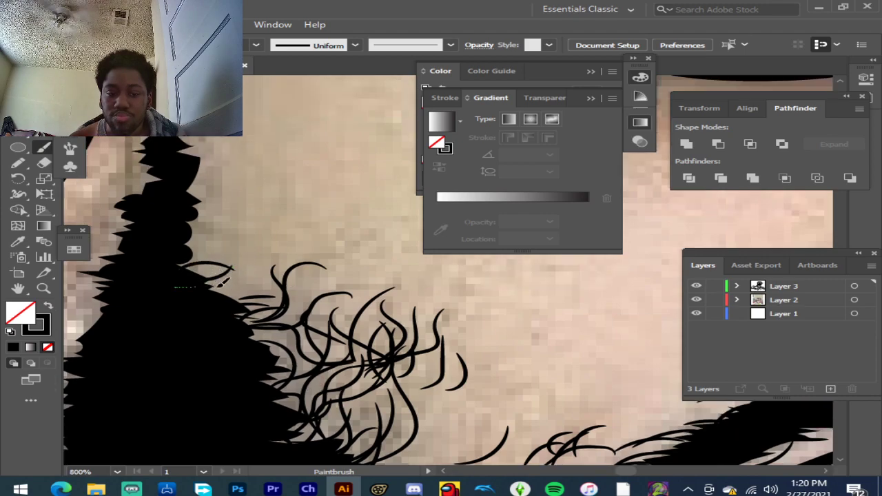
mouse_move(244, 319)
mouse_down()
mouse_move(235, 279)
mouse_move(182, 255)
mouse_up()
drag(250, 269, 253, 269)
scroll(256, 263, down, 3)
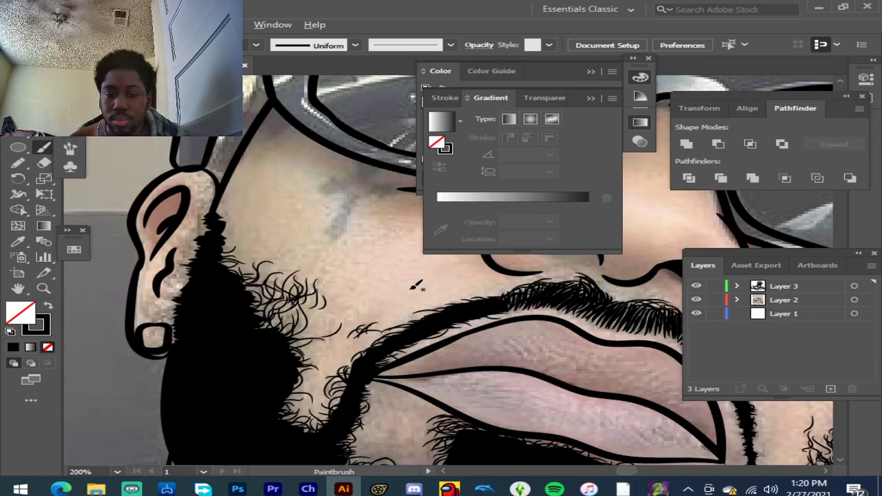
scroll(425, 292, down, 2)
click(696, 301)
key(ctrl+minus)
key(ctrl+plus)
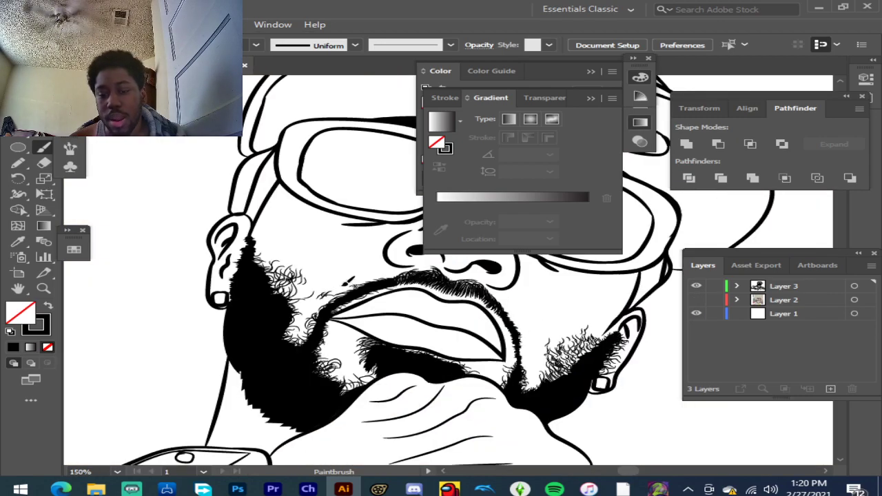
Step: Paint curled hairs along the ear-facing edge of the narrow upper sideburn
scroll(248, 255, up, 5)
scroll(248, 257, up, 2)
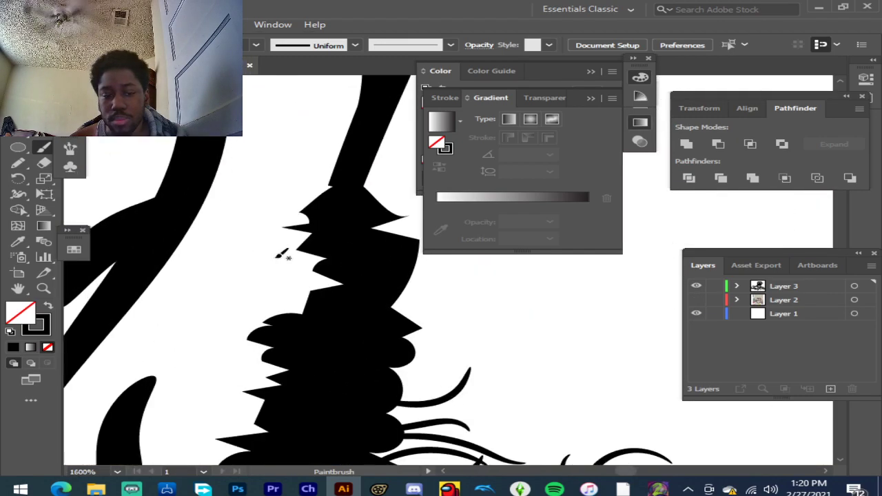
drag(201, 278, 306, 255)
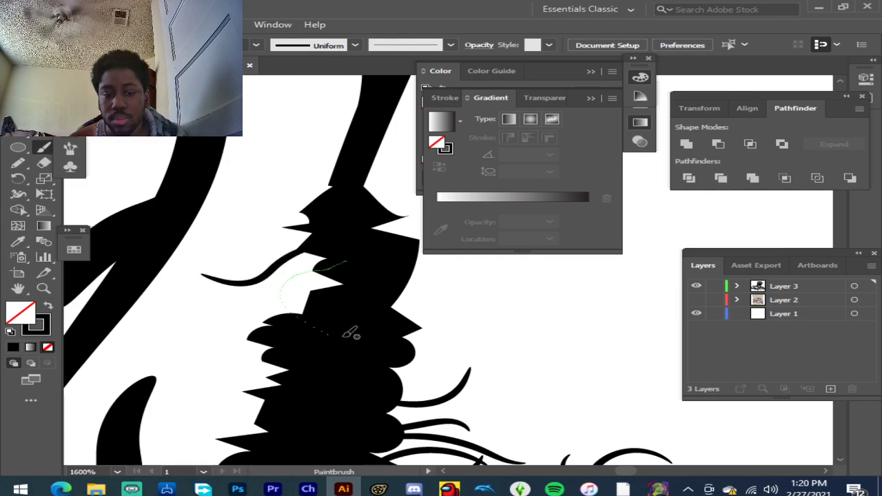
drag(343, 336, 345, 332)
mouse_move(280, 266)
mouse_down()
mouse_move(316, 291)
mouse_move(254, 313)
mouse_move(220, 345)
mouse_up()
mouse_move(281, 335)
mouse_down()
mouse_move(225, 364)
mouse_move(301, 374)
mouse_up()
drag(239, 393, 281, 412)
mouse_move(212, 421)
mouse_down()
mouse_move(262, 429)
mouse_move(297, 452)
mouse_up()
Step: Continue short spiky and curled hairs down the sideburn's ear-facing edge, beside the inner ear line
scroll(296, 417, down, 2)
mouse_move(177, 367)
mouse_down()
mouse_move(246, 394)
mouse_move(268, 382)
mouse_up()
drag(189, 406, 261, 404)
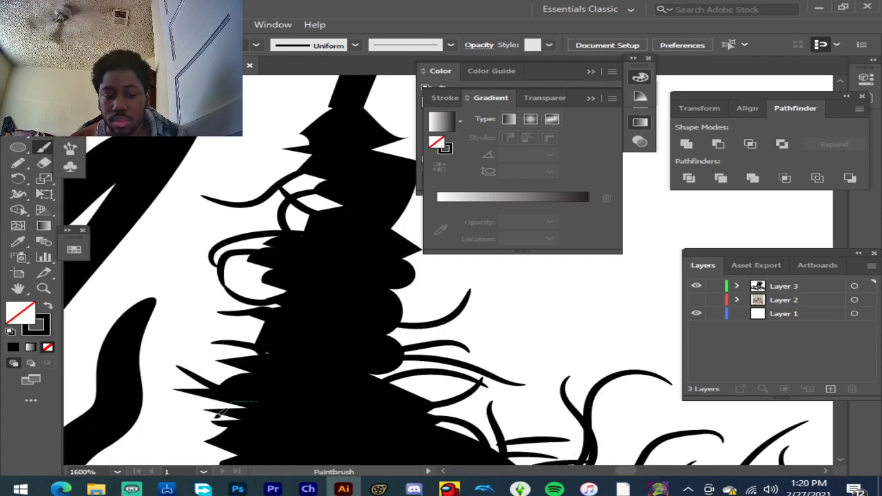
scroll(290, 375, down, 3)
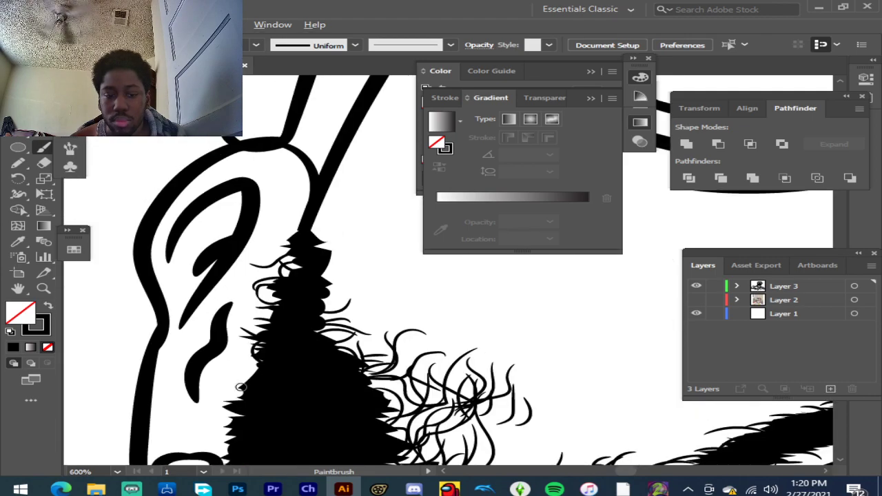
scroll(240, 387, up, 2)
mouse_move(238, 362)
mouse_down()
mouse_move(264, 378)
mouse_move(302, 356)
mouse_up()
mouse_move(236, 395)
mouse_down()
mouse_move(275, 395)
mouse_move(233, 403)
mouse_up()
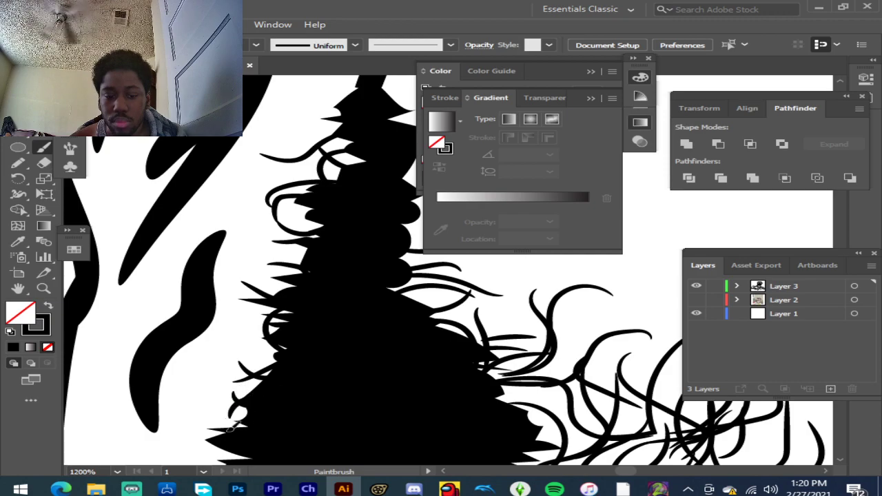
Step: Paint short curved hairs on the beard's ear-facing edge, just above the earlobe
scroll(290, 405, down, 2)
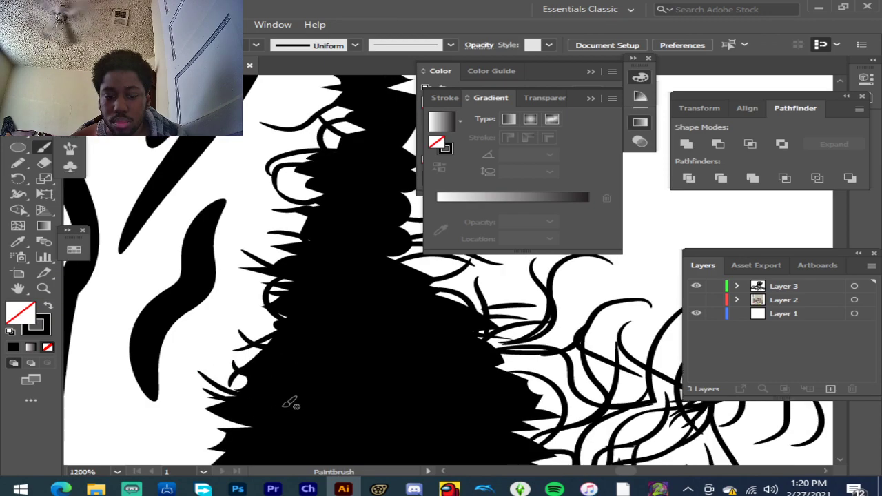
scroll(289, 404, down, 3)
drag(207, 312, 192, 323)
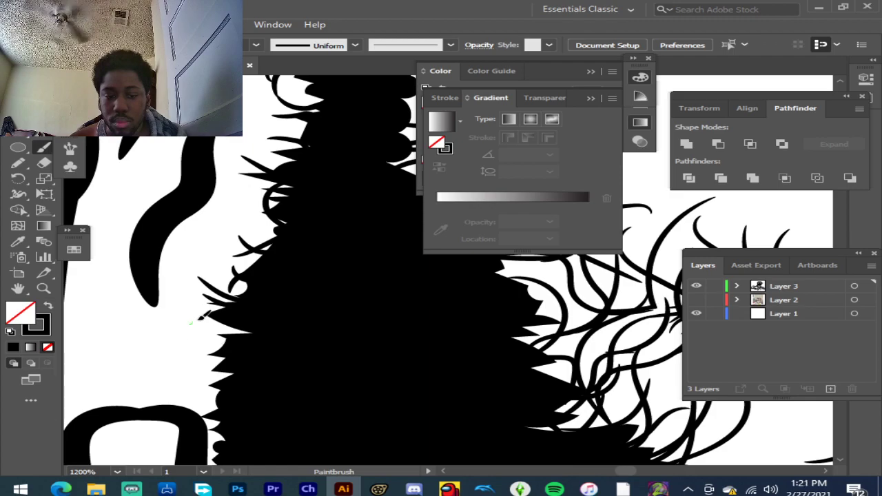
drag(316, 349, 209, 337)
drag(275, 329, 224, 333)
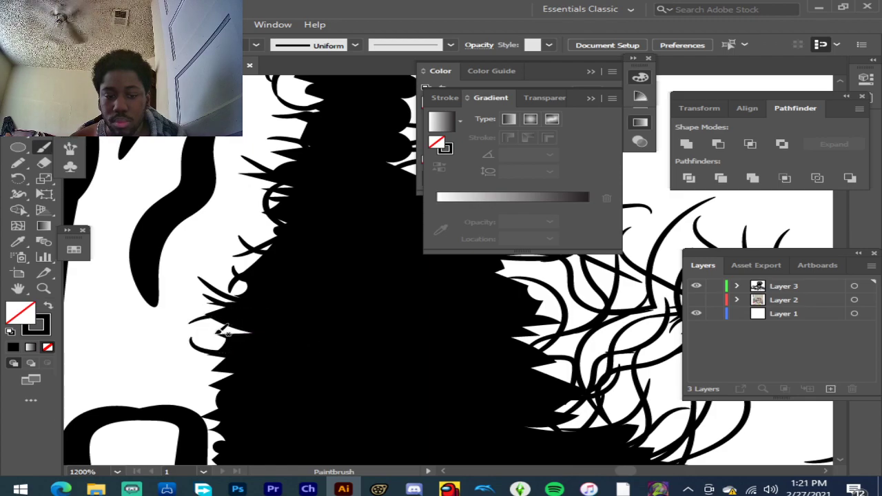
mouse_move(287, 361)
mouse_down()
mouse_move(206, 330)
mouse_move(236, 372)
mouse_move(205, 389)
mouse_up()
Step: Paint hairs along the beard edge beside the earlobe, and curl a few out from the jaw just below it
scroll(256, 393, down, 4)
drag(196, 318, 249, 354)
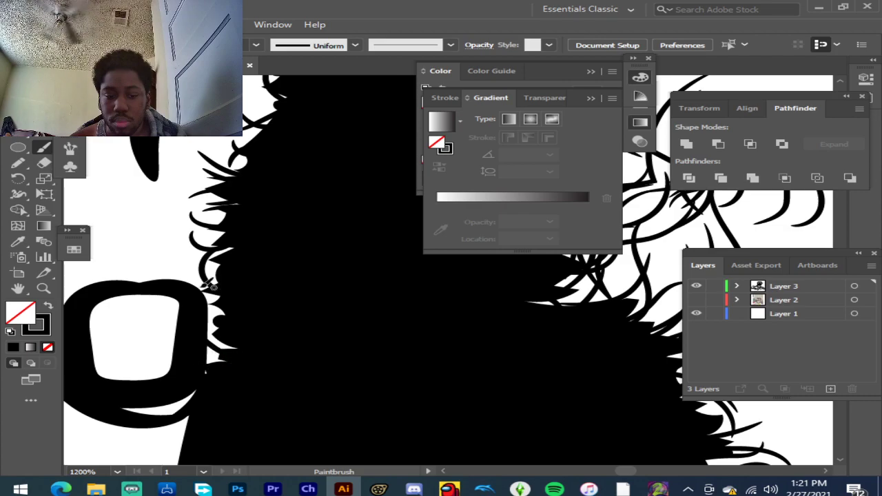
scroll(252, 295, down, 1)
mouse_move(251, 293)
mouse_down()
mouse_move(280, 305)
mouse_move(249, 321)
mouse_up()
scroll(280, 306, down, 3)
drag(221, 385, 224, 384)
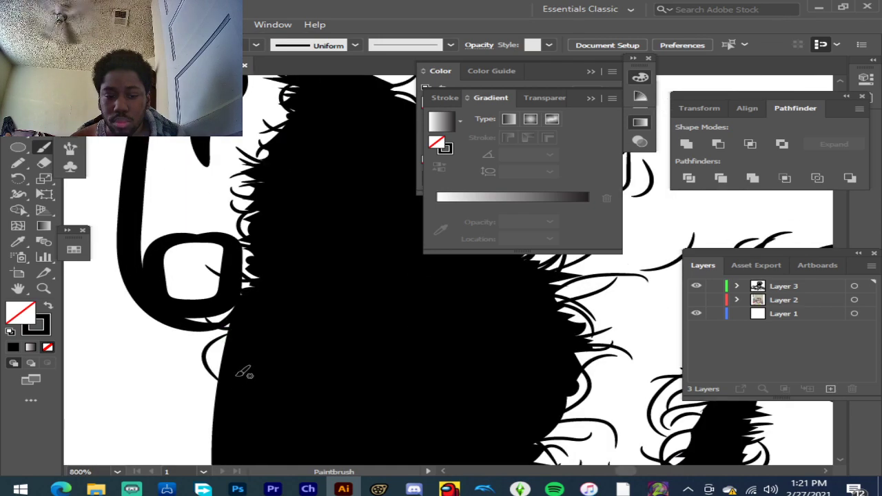
scroll(239, 377, down, 2)
mouse_move(229, 324)
mouse_down()
mouse_move(202, 336)
mouse_move(216, 382)
mouse_move(230, 386)
mouse_up()
Step: Paint swept and looped hairs along the smooth outer jaw edge, down to where the neck line starts
scroll(234, 353, up, 4)
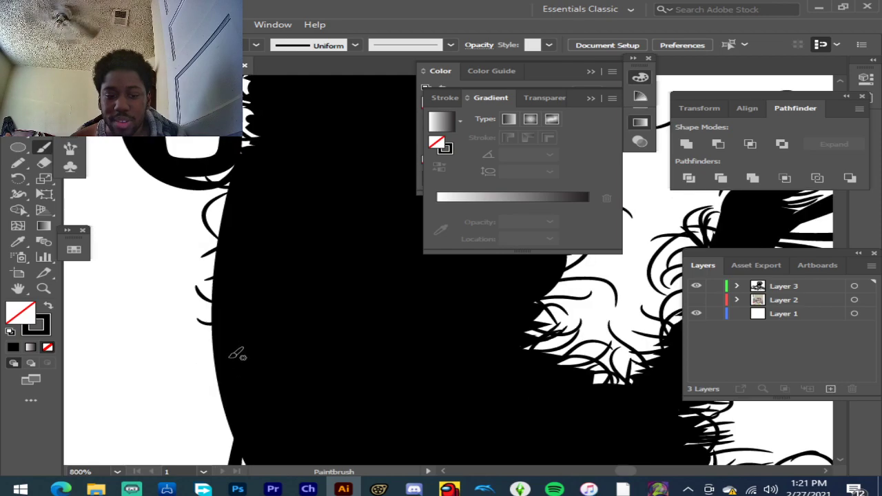
drag(227, 260, 200, 289)
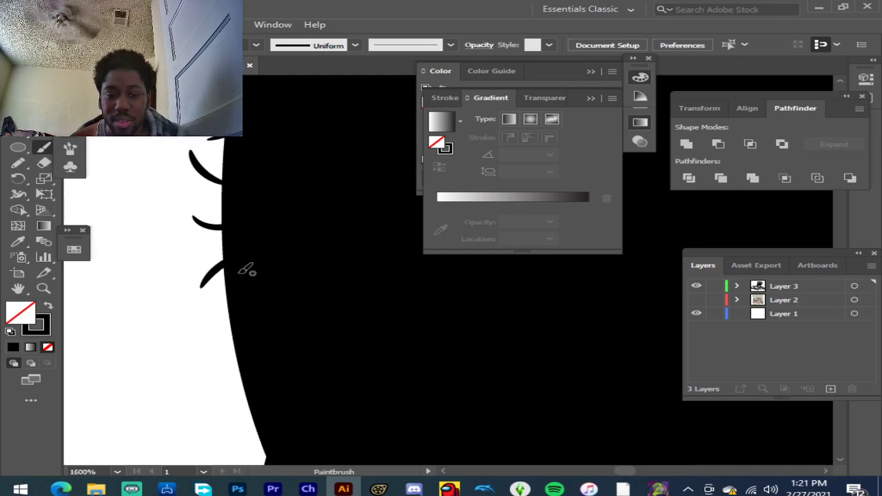
drag(190, 337, 146, 348)
drag(235, 359, 178, 406)
drag(317, 426, 276, 397)
scroll(302, 354, down, 3)
drag(280, 356, 187, 377)
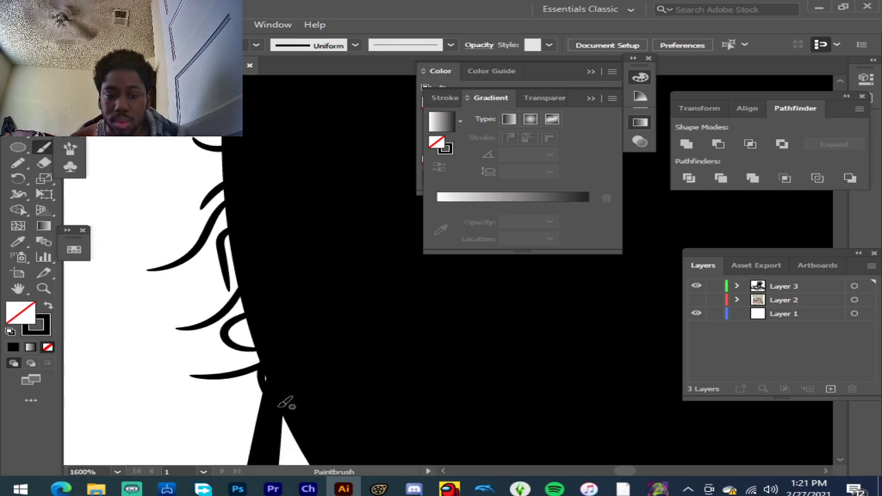
Step: Add crossing hairs to the outer jaw edge around the top of the neck line
scroll(278, 408, down, 3)
drag(282, 264, 230, 280)
drag(193, 241, 256, 240)
mouse_move(276, 201)
mouse_down()
mouse_move(224, 188)
mouse_move(156, 207)
mouse_up()
scroll(285, 278, down, 1)
drag(294, 257, 261, 278)
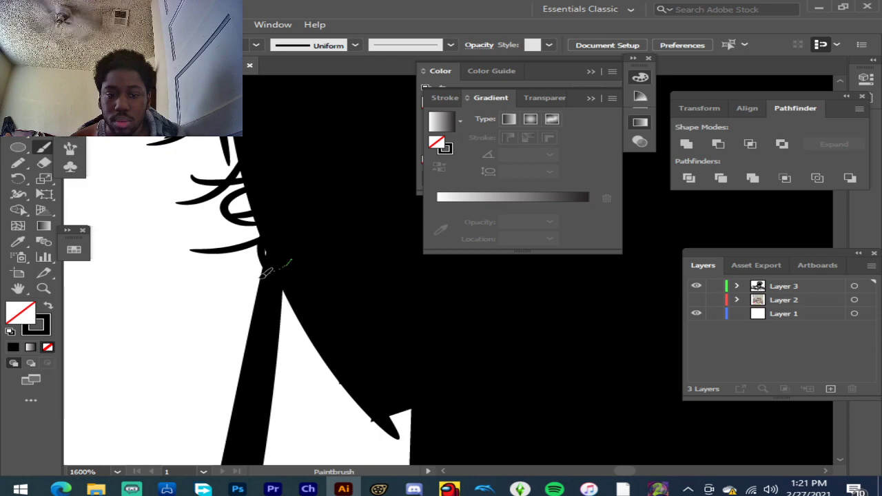
Step: Paint short curled hairs on the beard's underside, between the neck line and the first jagged notch
mouse_move(309, 310)
mouse_down()
mouse_move(289, 337)
mouse_move(315, 372)
mouse_move(375, 414)
mouse_up()
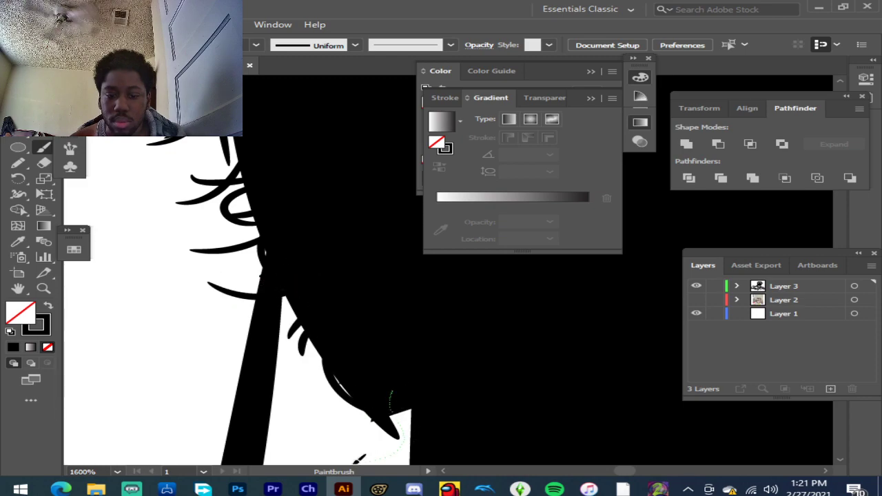
drag(354, 463, 353, 463)
drag(411, 402, 360, 462)
mouse_move(383, 396)
mouse_down()
mouse_move(379, 436)
mouse_move(412, 403)
mouse_move(366, 404)
mouse_move(313, 425)
mouse_move(373, 422)
mouse_move(396, 402)
mouse_move(344, 431)
mouse_up()
scroll(355, 393, down, 2)
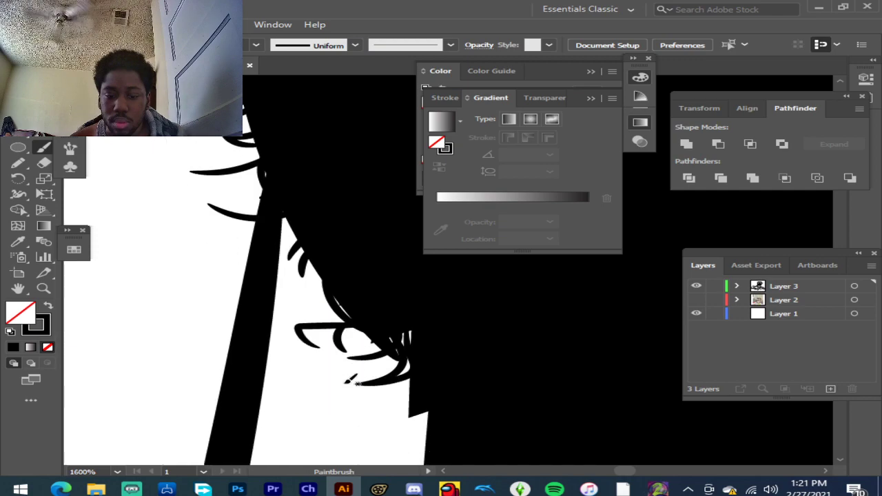
Step: Paint long curved and crossing hairs over the next jagged notches on the beard's neck-facing edge
scroll(346, 380, down, 3)
scroll(367, 373, down, 3)
scroll(393, 375, up, 3)
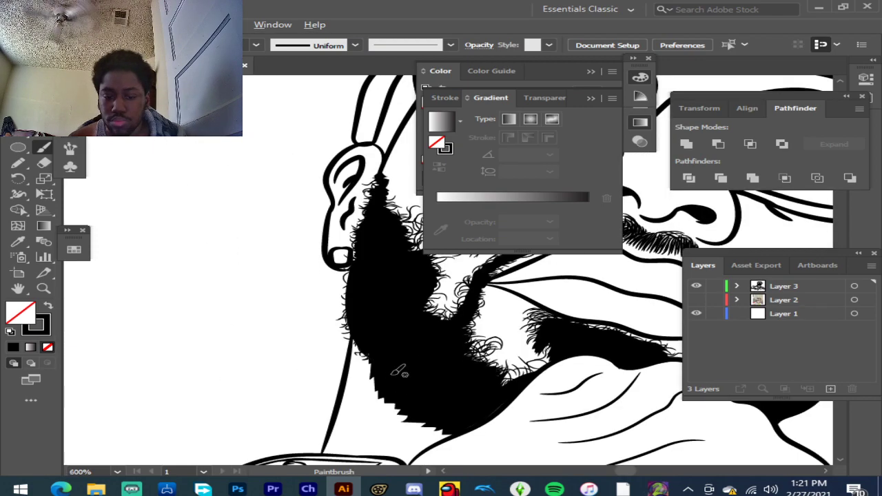
scroll(312, 339, up, 3)
drag(248, 351, 250, 352)
drag(323, 333, 216, 392)
mouse_move(333, 349)
mouse_down()
mouse_move(275, 425)
mouse_move(352, 471)
mouse_up()
scroll(355, 348, down, 3)
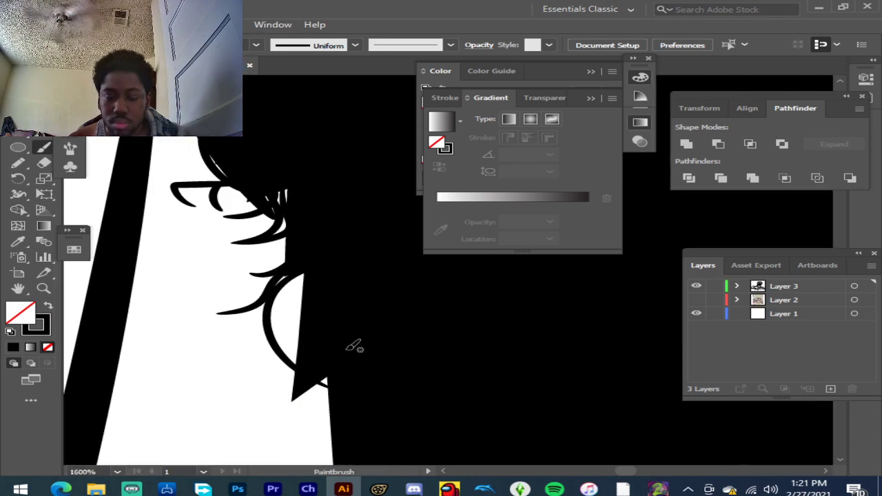
mouse_move(350, 318)
mouse_down()
mouse_move(283, 377)
mouse_move(296, 409)
mouse_move(354, 331)
mouse_move(248, 375)
mouse_up()
drag(328, 317, 234, 331)
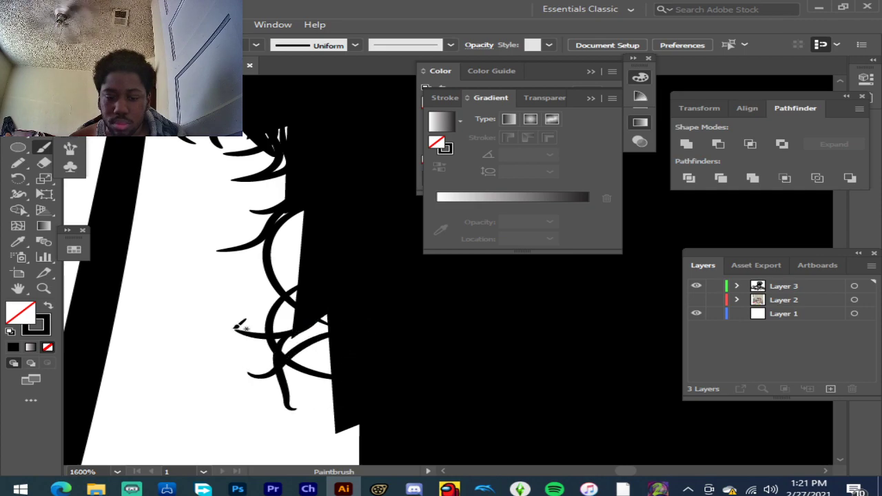
Step: Paint curved hairs over the following step of the beard's jagged lower edge, beneath the crossing loops
scroll(305, 343, down, 1)
drag(293, 377, 335, 405)
drag(417, 363, 417, 363)
drag(357, 384, 334, 407)
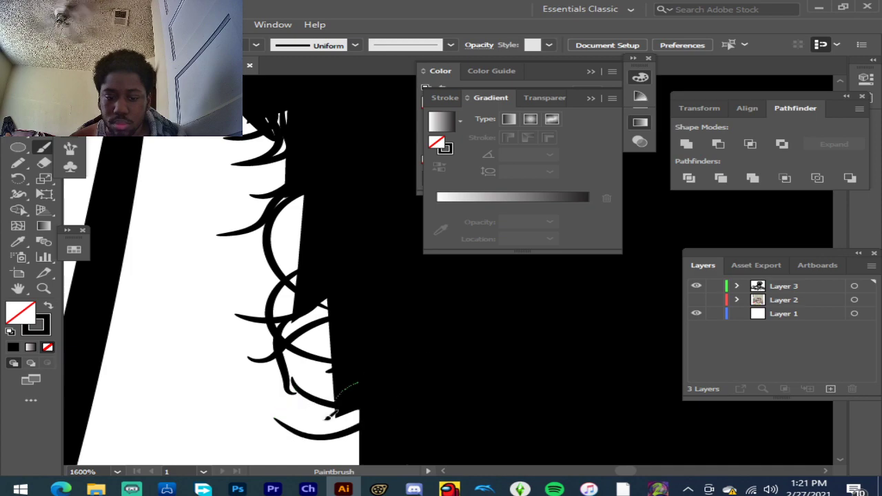
scroll(376, 397, down, 1)
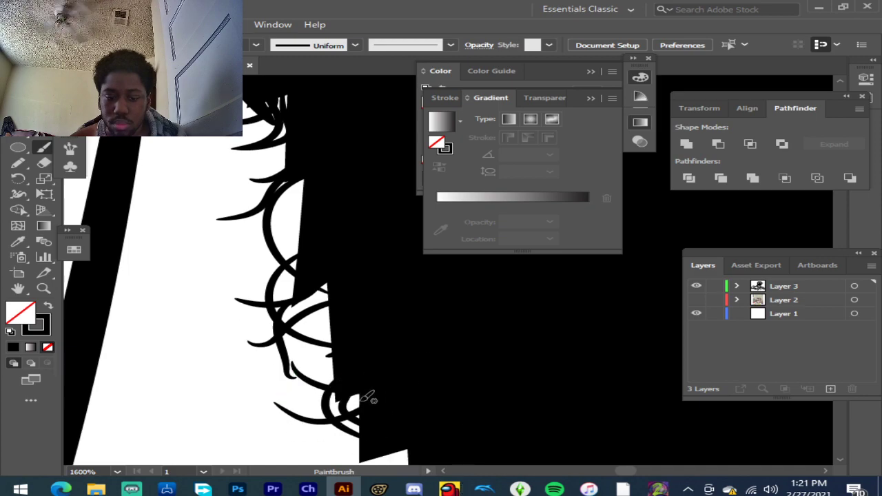
Step: Thicken the hairs on the jagged lower beard edge with overlapping swept strokes, and check the whole beard
drag(266, 405, 267, 405)
drag(387, 384, 298, 399)
mouse_move(393, 400)
mouse_down()
mouse_move(336, 406)
mouse_move(296, 383)
mouse_up()
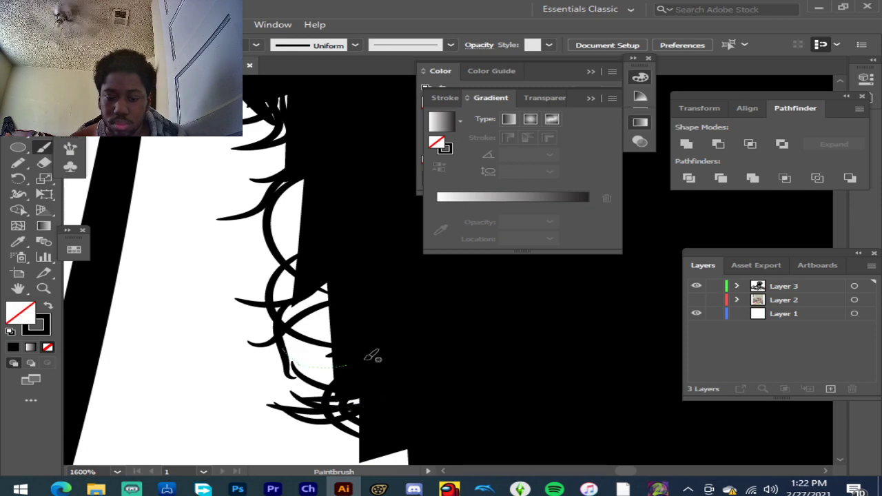
drag(364, 360, 366, 360)
mouse_move(252, 366)
mouse_down()
mouse_move(340, 377)
mouse_move(386, 372)
mouse_up()
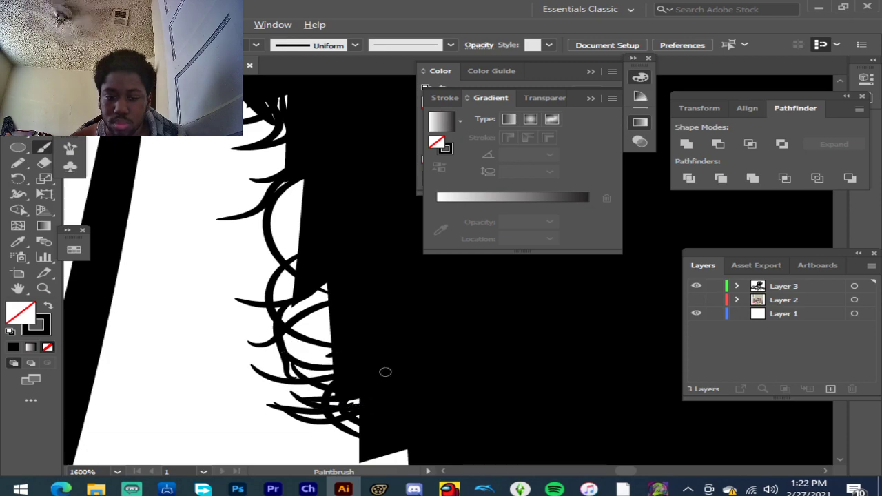
scroll(385, 372, down, 6)
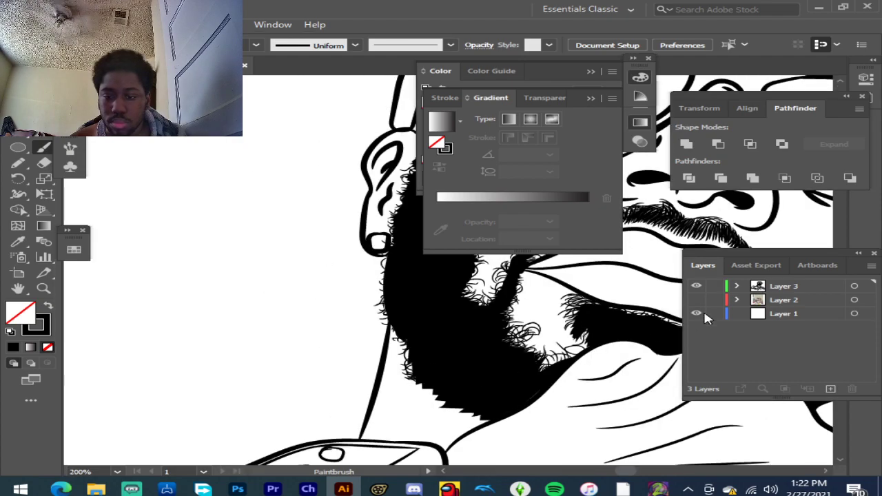
scroll(374, 337, down, 2)
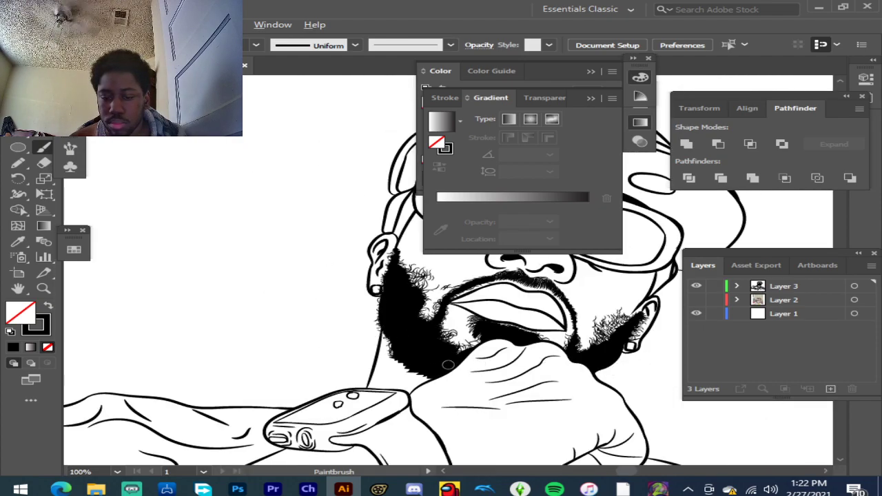
Step: Paint long swept and crossing hairs over the bare jagged notches below the already haired part of the beard's neck-facing edge
scroll(449, 364, up, 7)
drag(175, 341, 321, 299)
drag(354, 342, 196, 372)
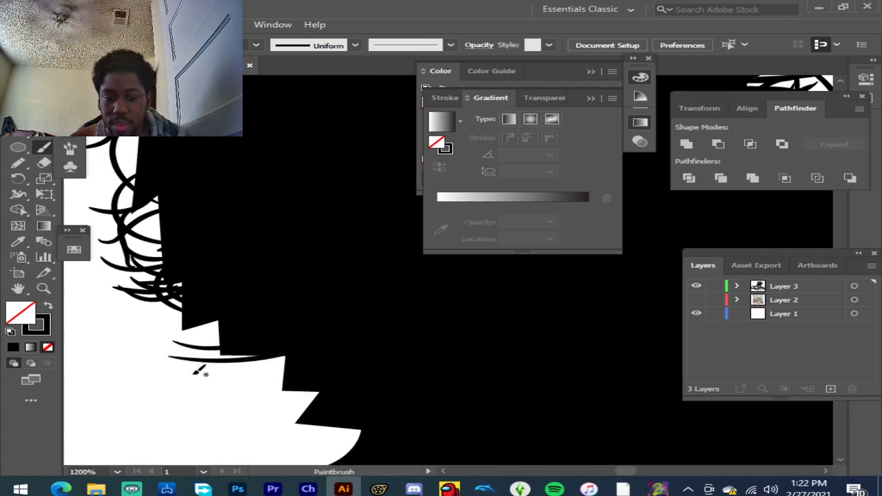
drag(300, 322, 238, 308)
mouse_move(166, 330)
mouse_down()
mouse_move(133, 310)
mouse_move(292, 324)
mouse_up()
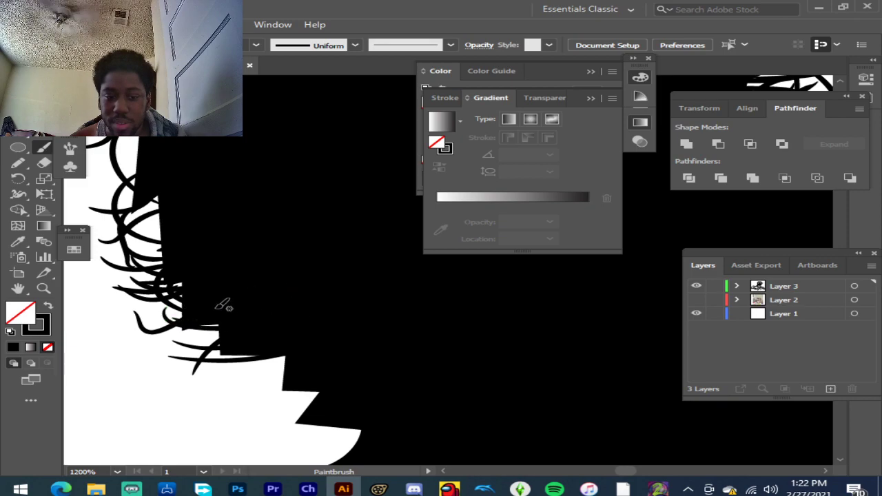
Step: Paint curved and looping hairs over the following notches of the lower beard edge, continuing down toward the hand
mouse_move(286, 326)
mouse_down()
mouse_move(264, 368)
mouse_move(298, 375)
mouse_move(222, 386)
mouse_up()
mouse_move(361, 403)
mouse_down()
mouse_move(356, 429)
mouse_move(392, 426)
mouse_move(360, 431)
mouse_move(409, 407)
mouse_up()
drag(311, 437, 300, 435)
scroll(383, 412, down, 3)
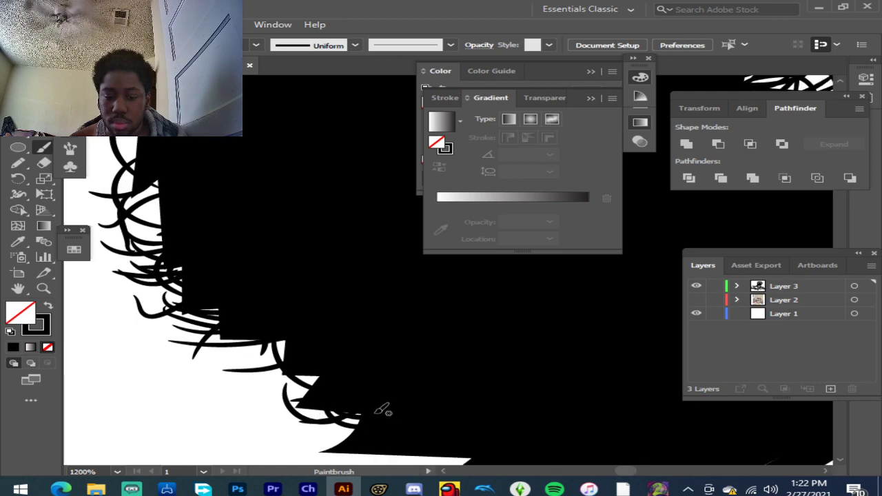
drag(357, 367, 289, 390)
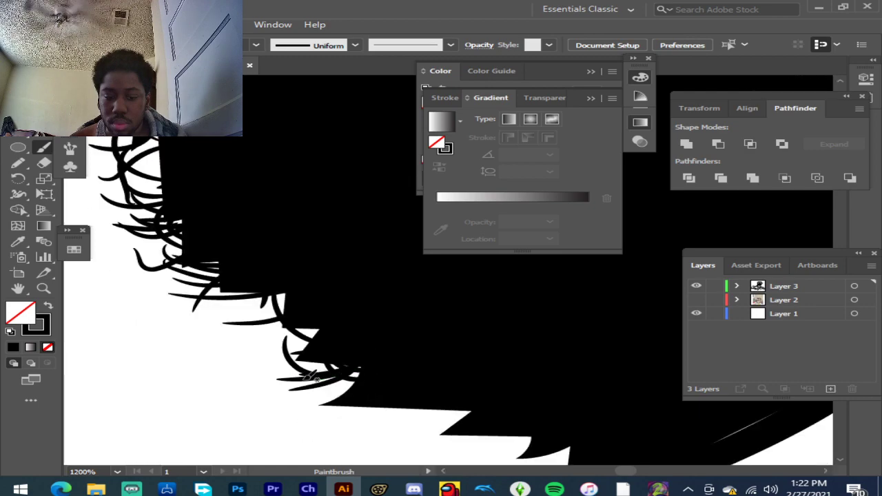
drag(355, 369, 406, 416)
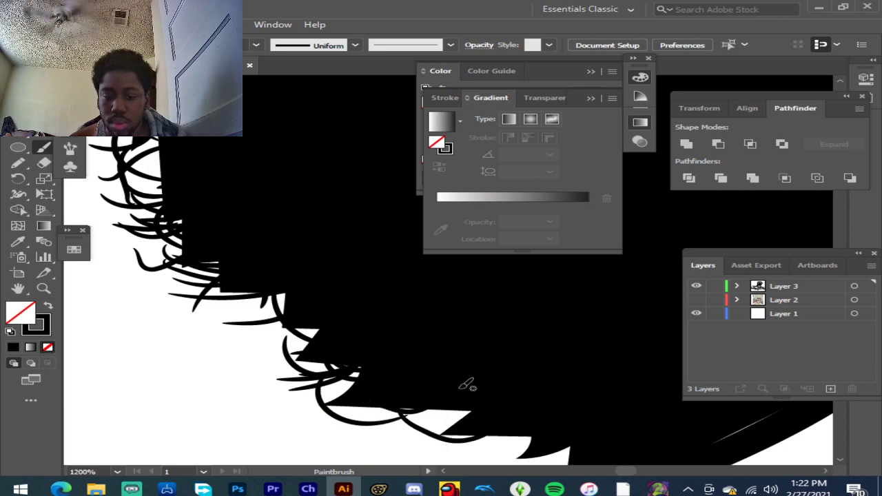
Step: Cover the last jagged notches beside the hand's outline with short hooked and crossing hairs
scroll(475, 388, down, 2)
drag(457, 342, 550, 338)
mouse_move(373, 346)
mouse_down()
mouse_move(460, 355)
mouse_move(425, 387)
mouse_up()
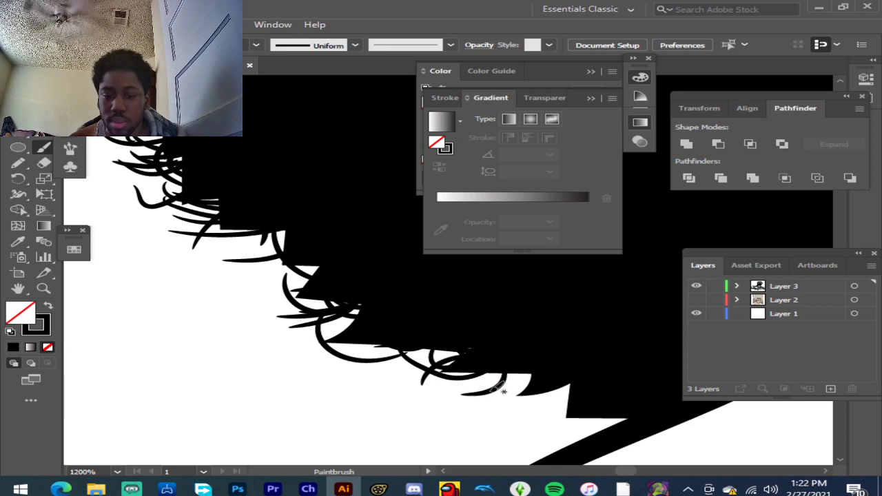
mouse_move(520, 369)
mouse_down()
mouse_move(526, 407)
mouse_move(581, 416)
mouse_up()
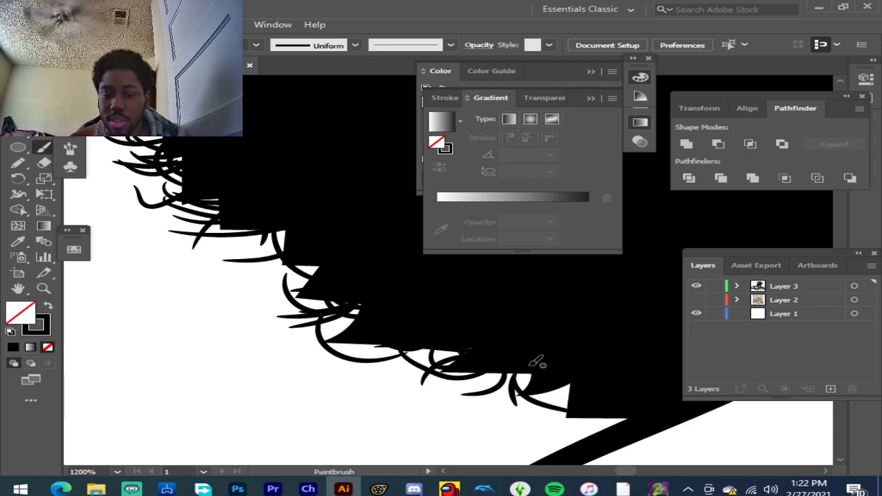
mouse_move(597, 366)
mouse_down()
mouse_move(558, 409)
mouse_move(498, 416)
mouse_up()
mouse_move(578, 392)
mouse_down()
mouse_move(568, 415)
mouse_move(648, 410)
mouse_move(541, 430)
mouse_up()
drag(544, 400, 541, 402)
mouse_move(585, 370)
mouse_down()
mouse_move(563, 388)
mouse_move(566, 429)
mouse_up()
drag(563, 356, 481, 421)
Step: Add longer overlapping stray hairs to the middle of the lower beard edge, and check the beard at 100% zoom
mouse_move(453, 353)
mouse_down()
mouse_move(424, 412)
mouse_move(407, 413)
mouse_up()
drag(464, 327, 398, 384)
drag(469, 356, 345, 383)
mouse_move(473, 339)
mouse_down()
mouse_move(411, 367)
mouse_move(376, 360)
mouse_up()
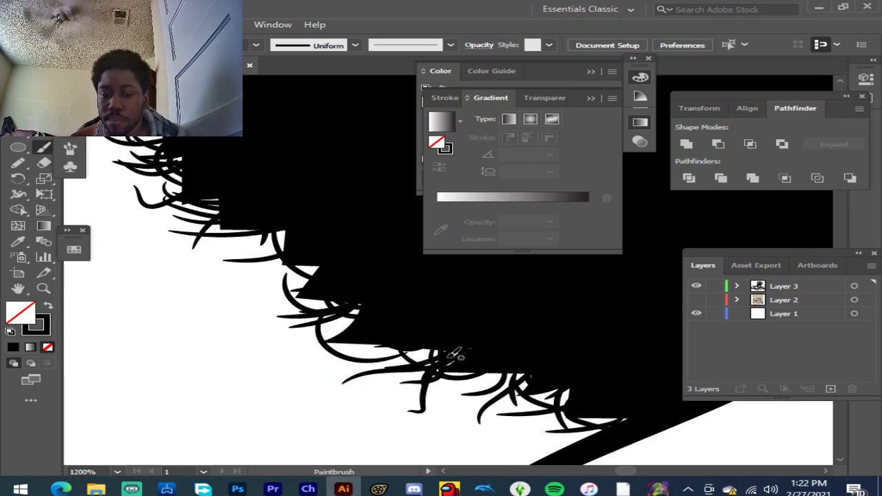
drag(391, 400, 391, 401)
key(ctrl+1)
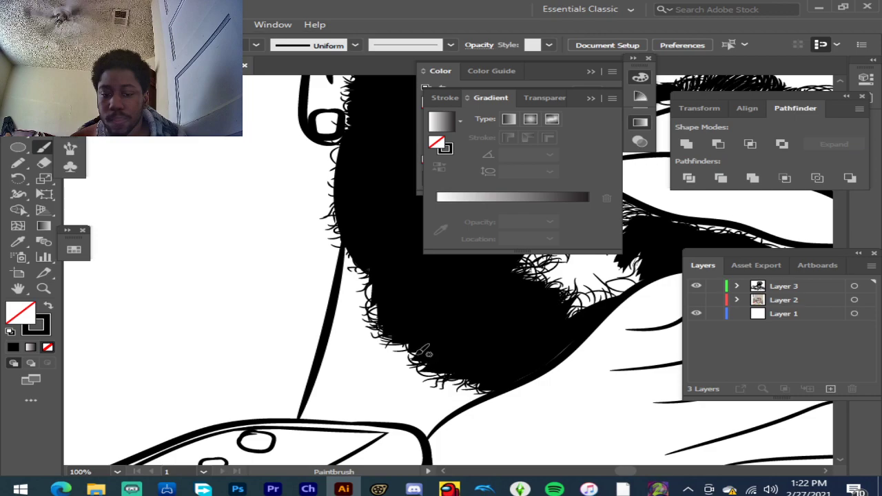
Step: Paint curved hairs across the neck line and between it and the first jagged notch of the beard, and check the jaw edge
scroll(417, 306, up, 8)
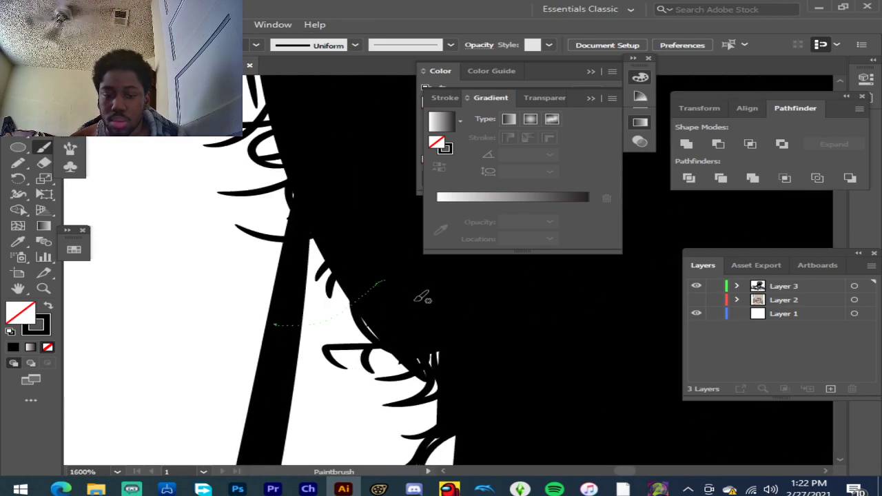
drag(200, 318, 348, 305)
drag(436, 401, 438, 403)
mouse_move(347, 404)
mouse_down()
mouse_move(385, 376)
mouse_move(487, 383)
mouse_up()
drag(415, 397, 464, 379)
mouse_move(374, 421)
mouse_down()
mouse_move(417, 416)
mouse_move(473, 360)
mouse_up()
drag(357, 406, 433, 361)
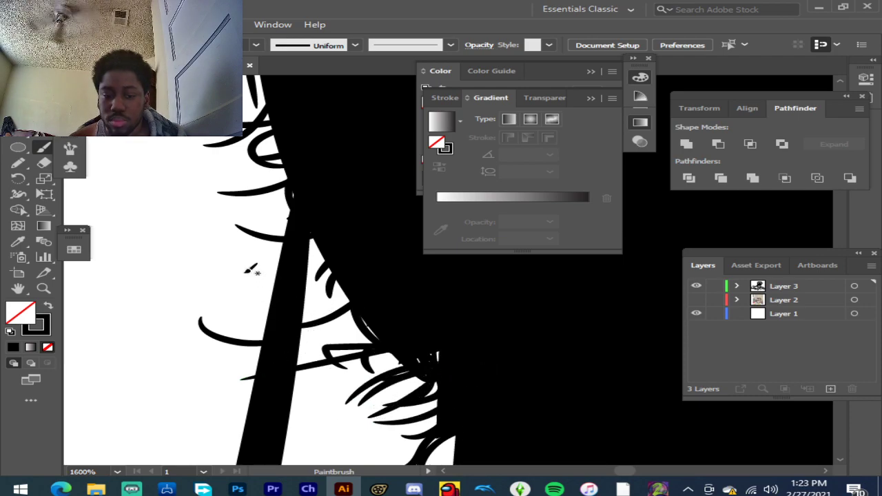
drag(250, 270, 348, 305)
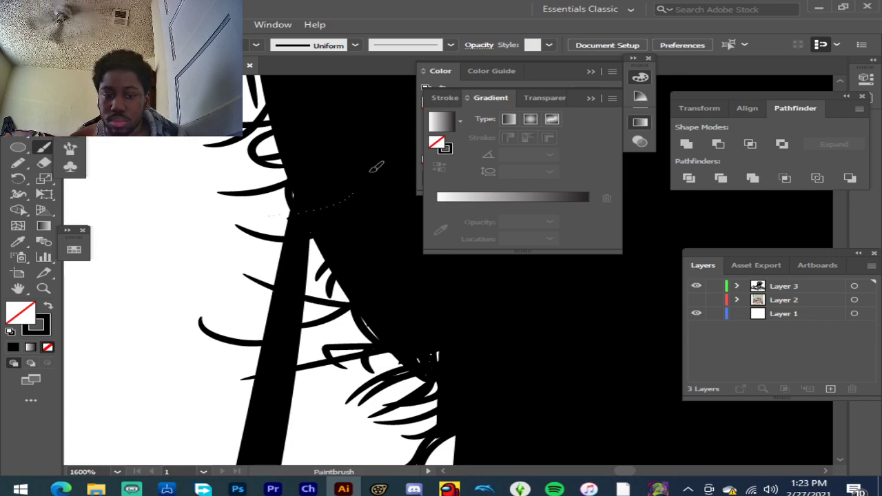
scroll(362, 179, down, 4)
scroll(437, 309, up, 3)
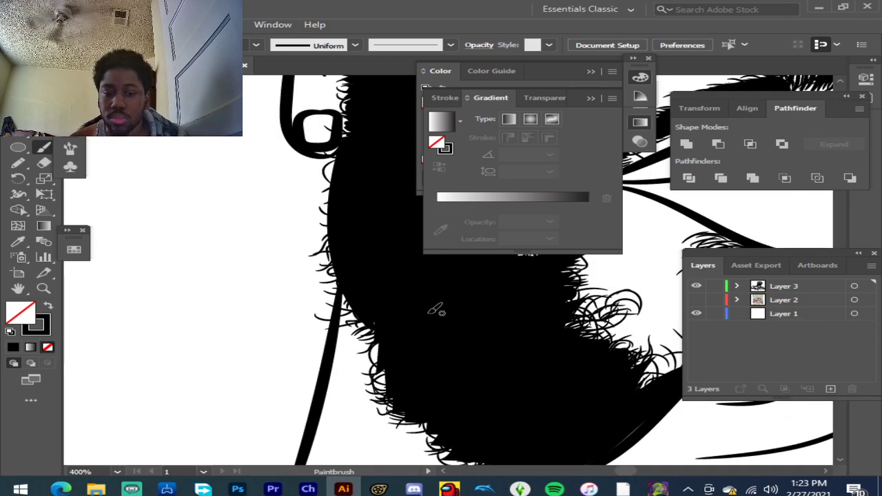
Step: Fill the white gaps between the stray hairs along the beard's jaw edge beside the neck line with black Paintbrush strokes
scroll(386, 357, up, 1)
scroll(386, 357, up, 3)
drag(417, 354, 308, 378)
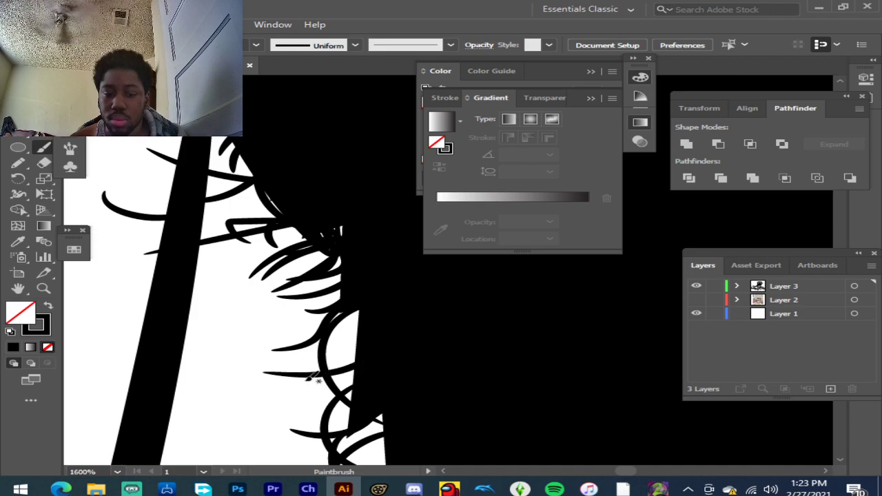
drag(446, 326, 363, 366)
scroll(337, 390, down, 3)
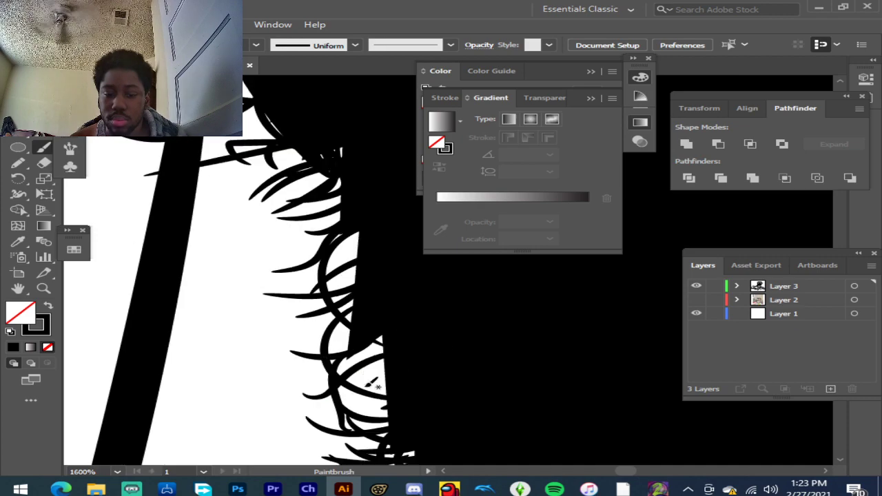
drag(418, 381, 414, 381)
scroll(409, 368, down, 5)
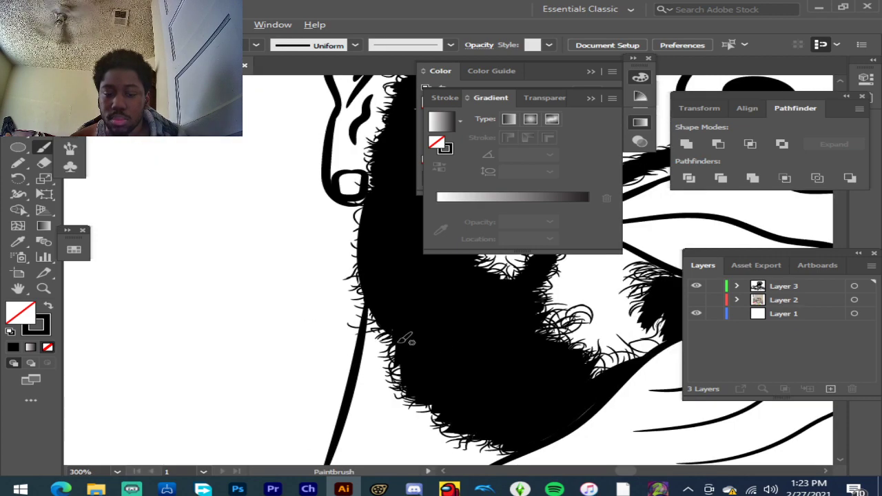
Step: Paint thin hair strokes along the outer beard and sideburn edge beside the earlobe and inner ear
scroll(411, 334, up, 3)
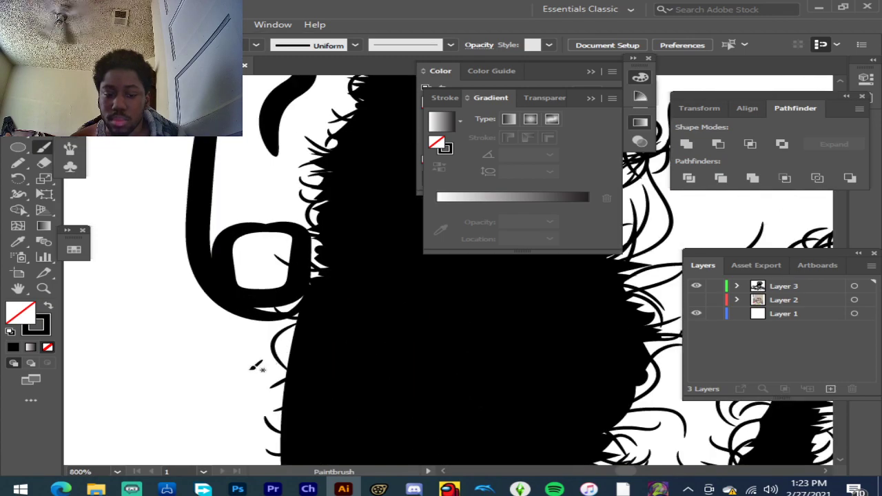
drag(363, 348, 359, 347)
scroll(334, 324, up, 4)
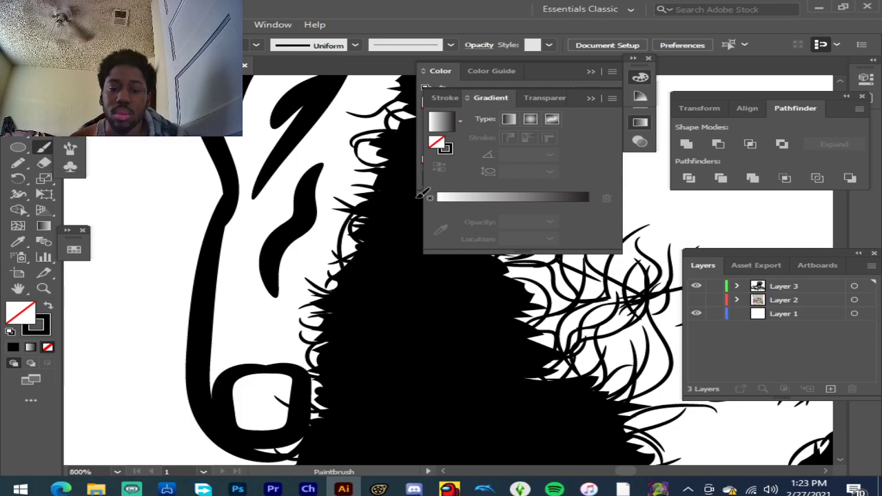
scroll(391, 227, up, 2)
scroll(392, 227, up, 2)
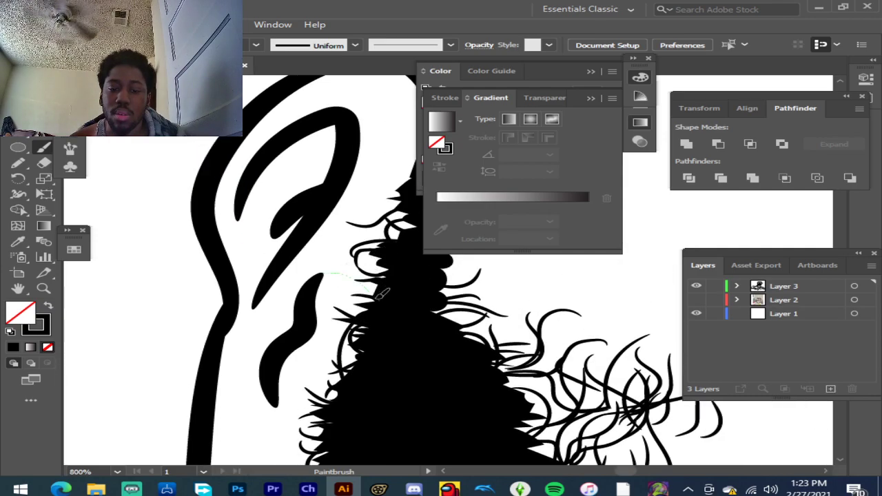
scroll(386, 282, down, 3)
scroll(390, 269, up, 2)
drag(387, 258, 410, 241)
drag(363, 269, 395, 276)
Step: Add curved, tapering hairs along the cheek-side edge of the upper sideburn
scroll(396, 266, up, 5)
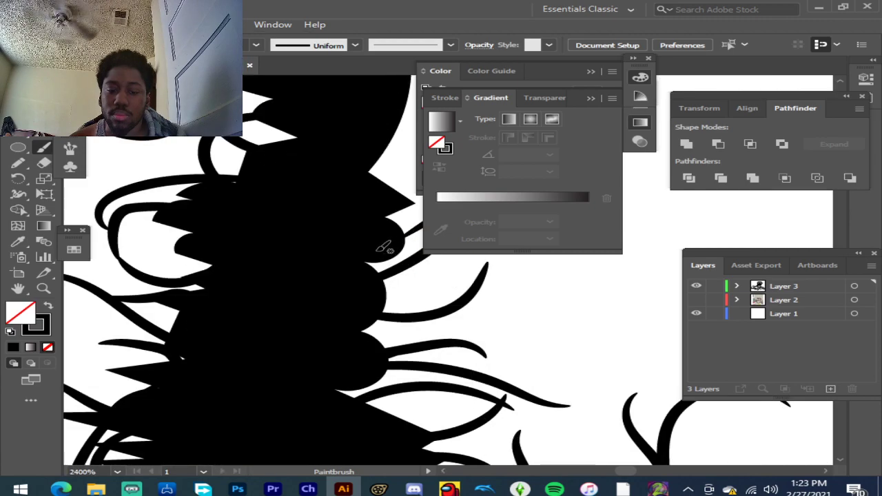
mouse_move(406, 359)
mouse_down()
mouse_move(493, 289)
mouse_move(519, 282)
mouse_up()
mouse_move(438, 338)
mouse_down()
mouse_move(473, 322)
mouse_move(519, 323)
mouse_move(390, 348)
mouse_up()
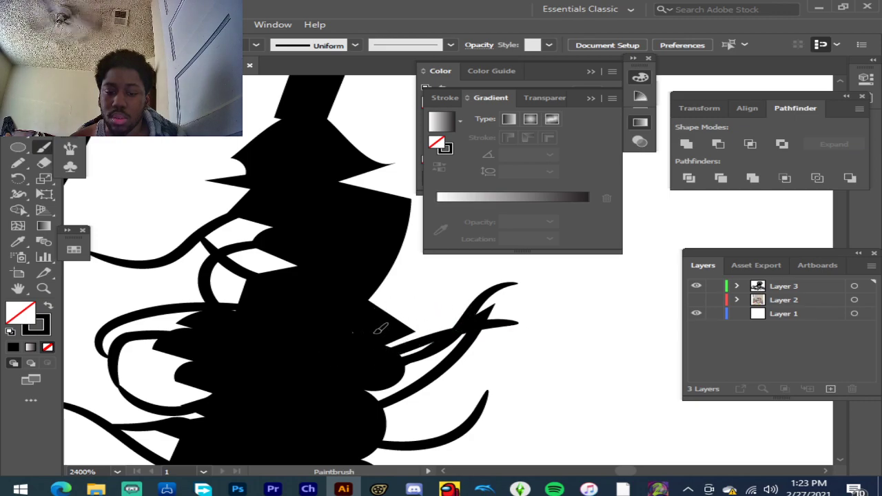
drag(458, 283, 402, 329)
drag(435, 263, 380, 283)
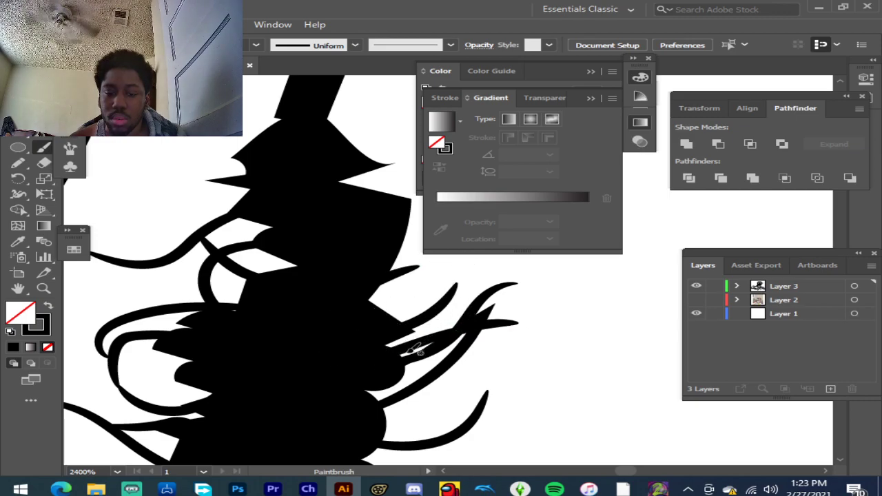
mouse_move(385, 358)
mouse_down()
mouse_move(493, 323)
mouse_move(494, 342)
mouse_up()
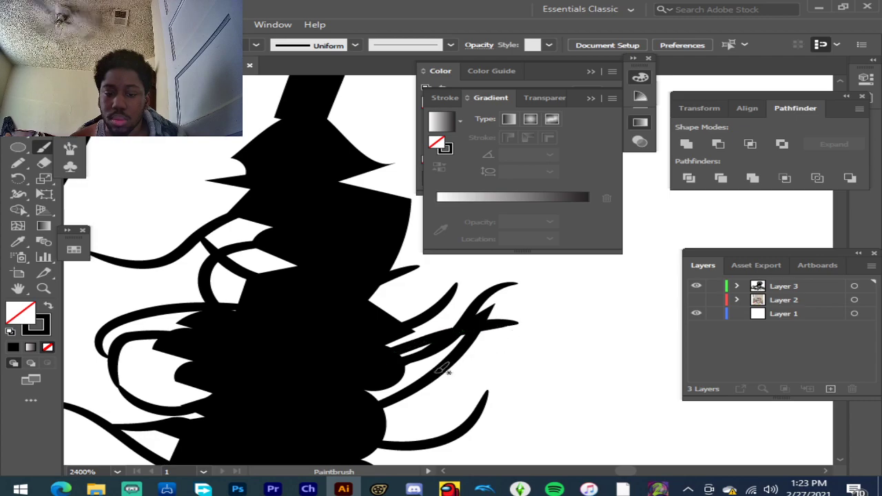
drag(419, 287, 375, 304)
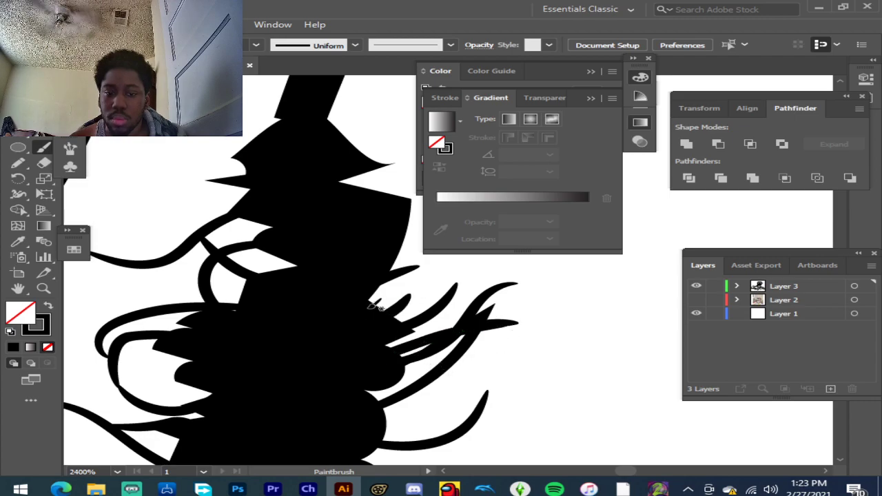
drag(384, 228, 371, 306)
Step: Paint short curled hairs on both sides of the sideburn's tip, just below the temple line
scroll(439, 304, up, 3)
mouse_move(295, 296)
mouse_down()
mouse_move(248, 312)
mouse_move(220, 283)
mouse_move(236, 246)
mouse_up()
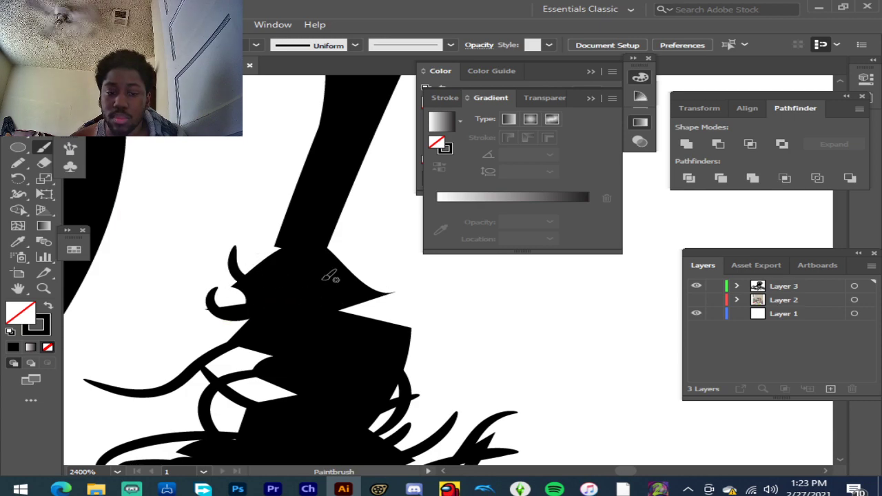
drag(293, 208, 284, 258)
mouse_move(330, 243)
mouse_down()
mouse_move(366, 241)
mouse_move(402, 257)
mouse_up()
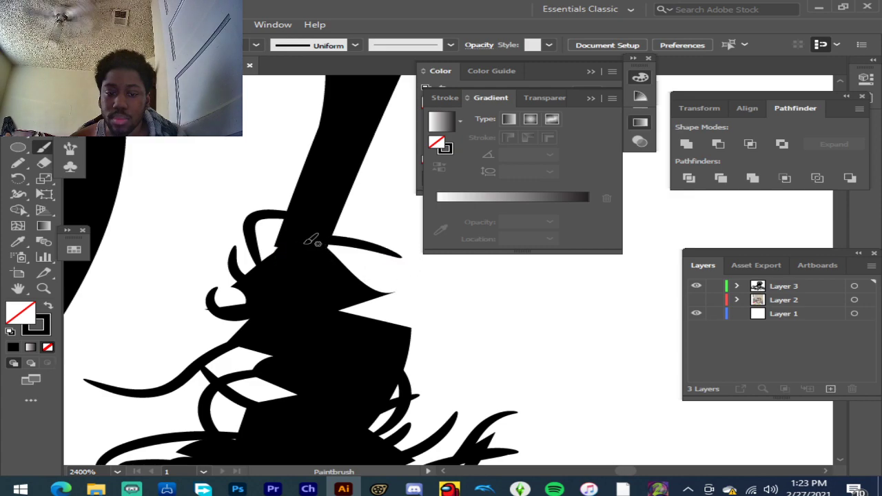
drag(299, 316, 319, 307)
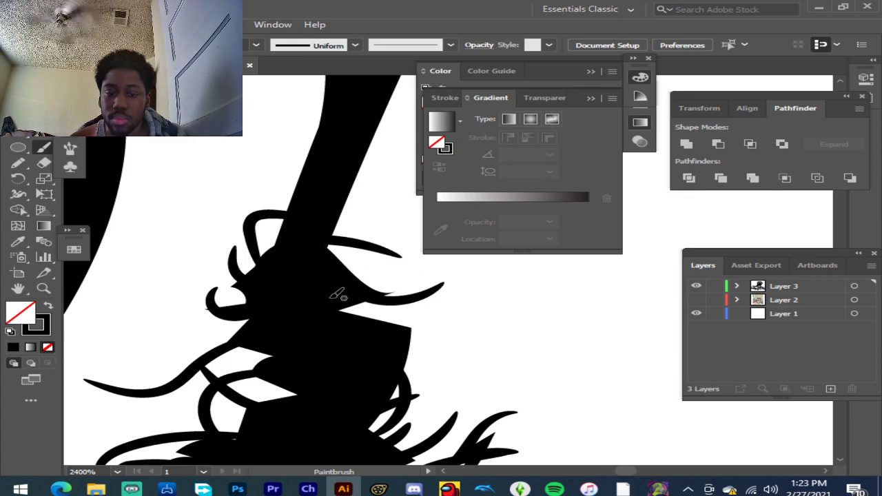
Step: Add longer curling hairs on the cheek side below the sideburn's tip and paint over the white notches on its ear side
drag(413, 345, 412, 357)
mouse_move(481, 349)
mouse_down()
mouse_move(481, 364)
mouse_move(384, 443)
mouse_up()
drag(394, 391, 405, 459)
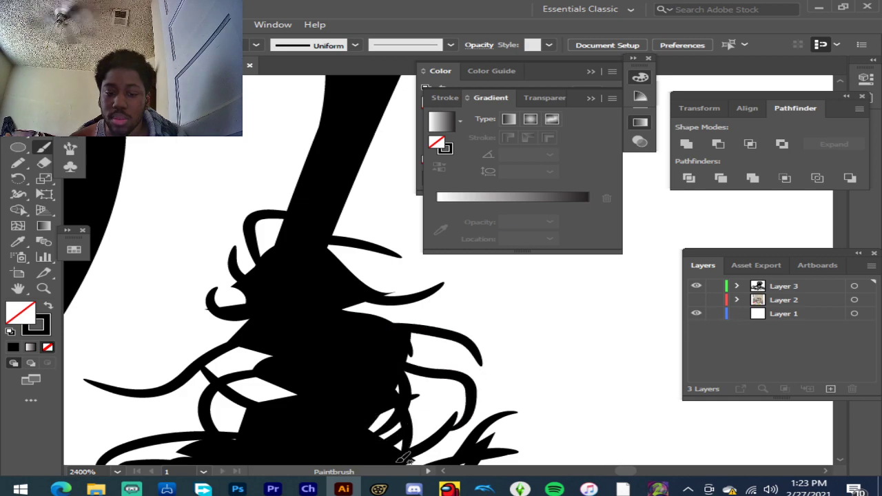
drag(413, 397, 524, 379)
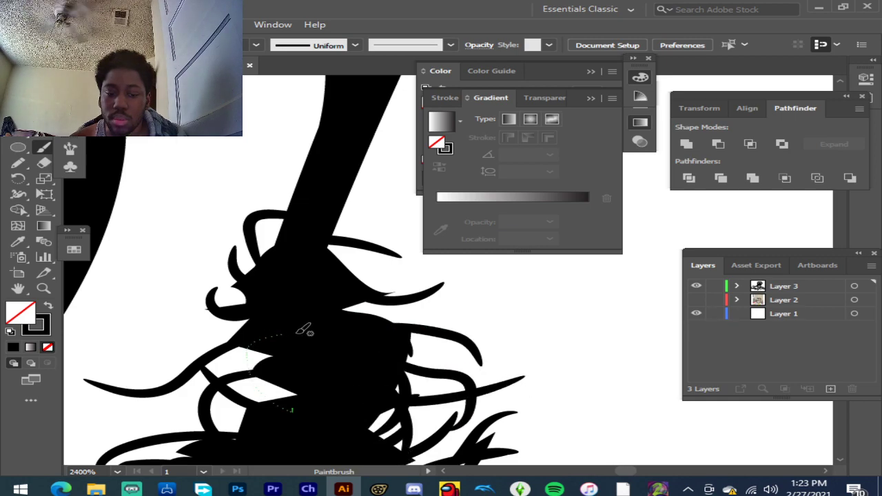
drag(304, 330, 302, 338)
Step: Review the beard across the whole portrait and inspect the hair on the opposite jaw and mouth corner
scroll(285, 308, down, 4)
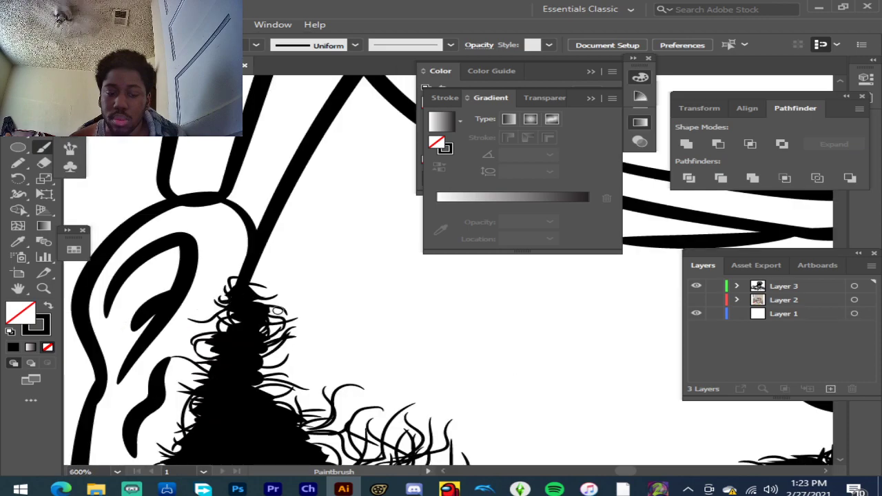
scroll(296, 314, down, 4)
scroll(386, 351, down, 3)
scroll(407, 371, up, 3)
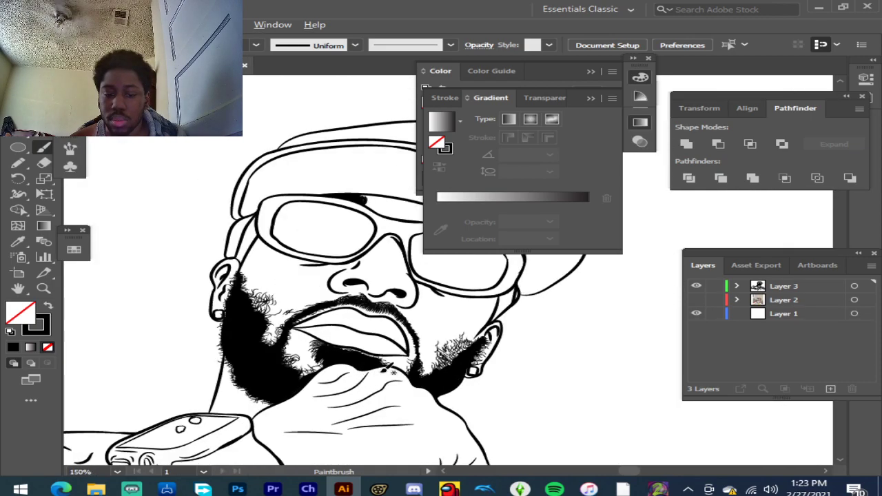
scroll(388, 369, up, 2)
scroll(483, 400, up, 1)
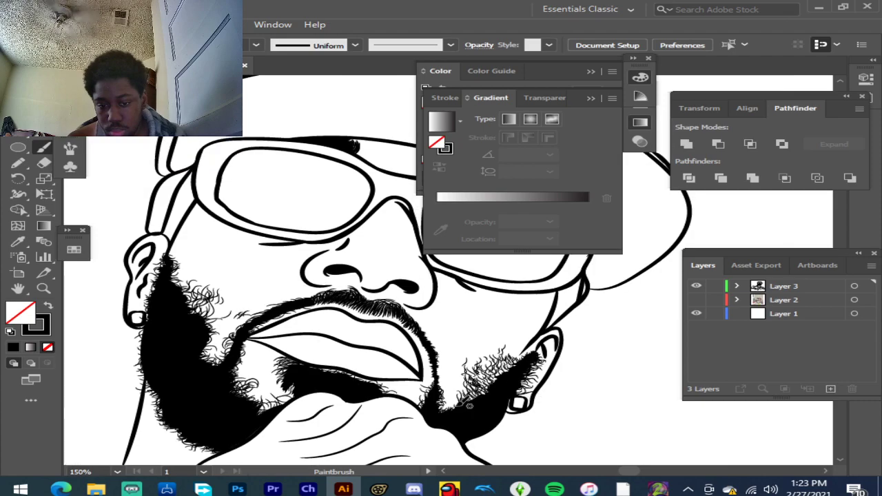
scroll(467, 405, up, 4)
scroll(494, 400, up, 1)
scroll(454, 380, down, 2)
scroll(445, 376, up, 1)
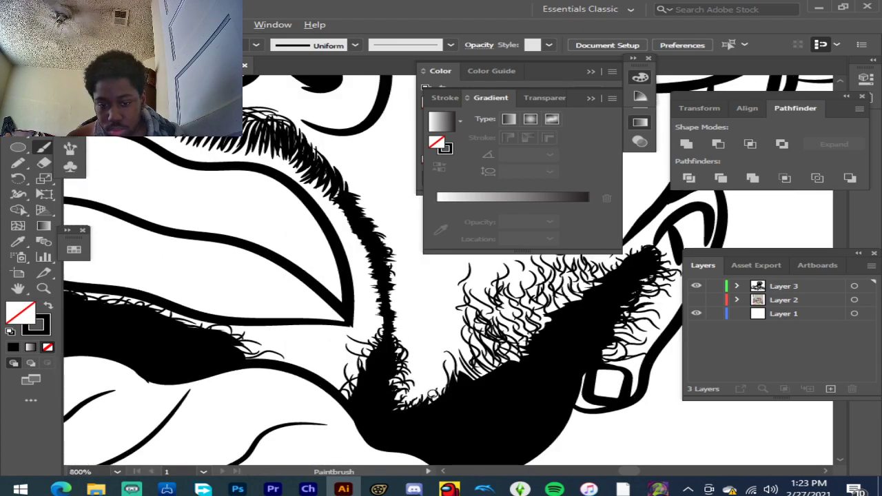
Step: Paint fine hairs on both edges of the narrow mustache strip that runs down beside the mouth corner to the chin beard
scroll(445, 376, up, 1)
scroll(445, 372, down, 1)
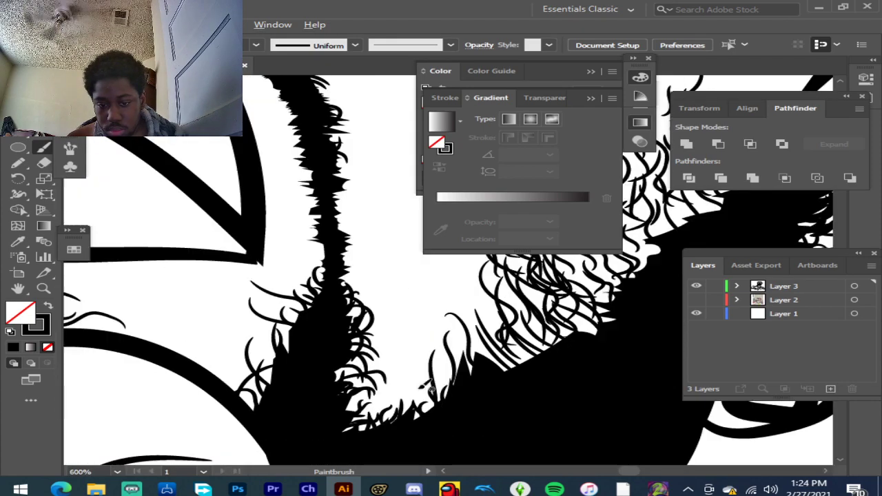
scroll(476, 400, down, 2)
scroll(484, 400, down, 1)
scroll(405, 270, up, 1)
scroll(321, 326, up, 1)
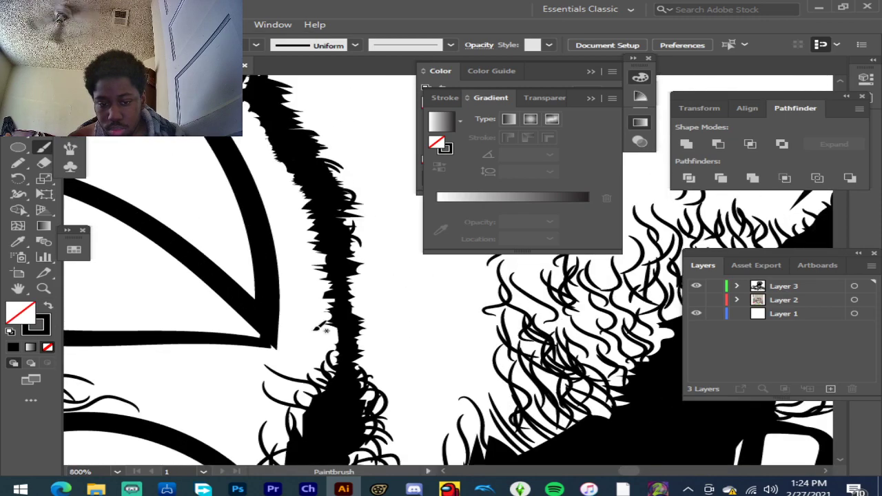
scroll(327, 334, up, 1)
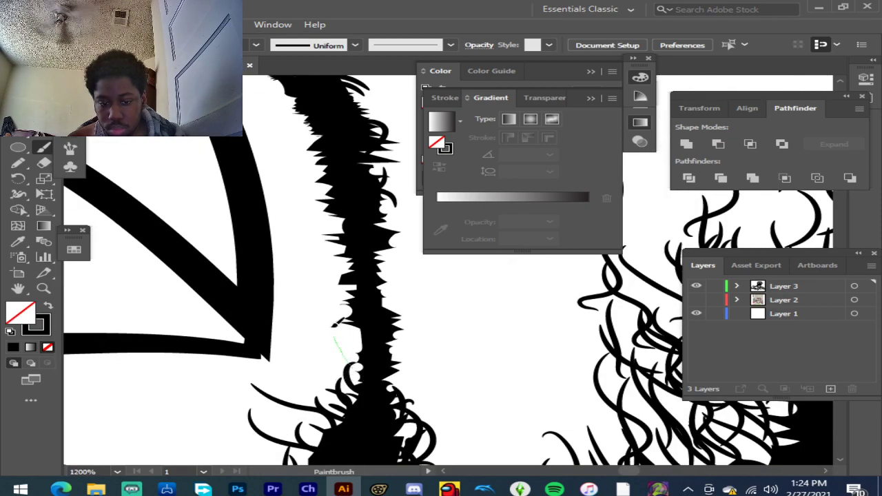
drag(336, 324, 371, 296)
drag(338, 332, 350, 338)
drag(423, 338, 422, 340)
drag(412, 346, 376, 362)
drag(419, 298, 376, 306)
drag(411, 276, 374, 291)
drag(407, 255, 384, 256)
drag(321, 240, 319, 238)
drag(402, 217, 404, 214)
Step: Continue the short spiky hairs up both edges of the mustache strip, following the curve above the mouth corner
scroll(397, 211, up, 4)
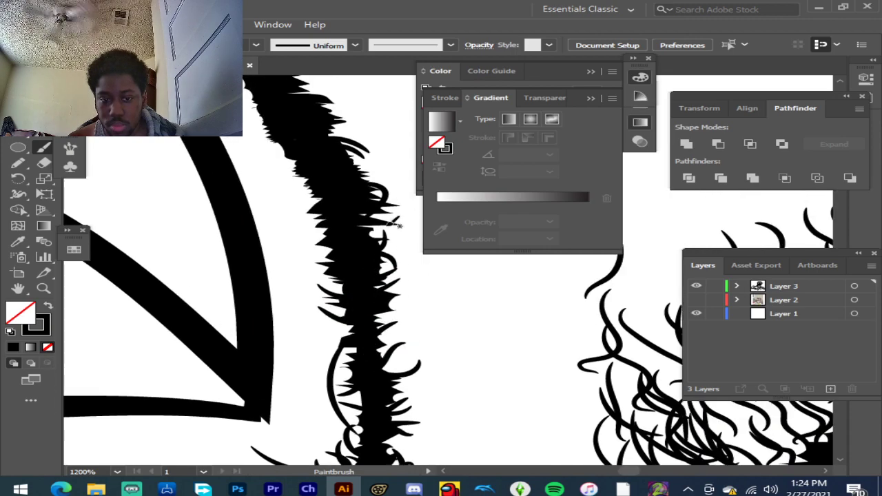
drag(290, 241, 340, 175)
mouse_move(274, 214)
mouse_down()
mouse_move(275, 199)
mouse_move(325, 151)
mouse_up()
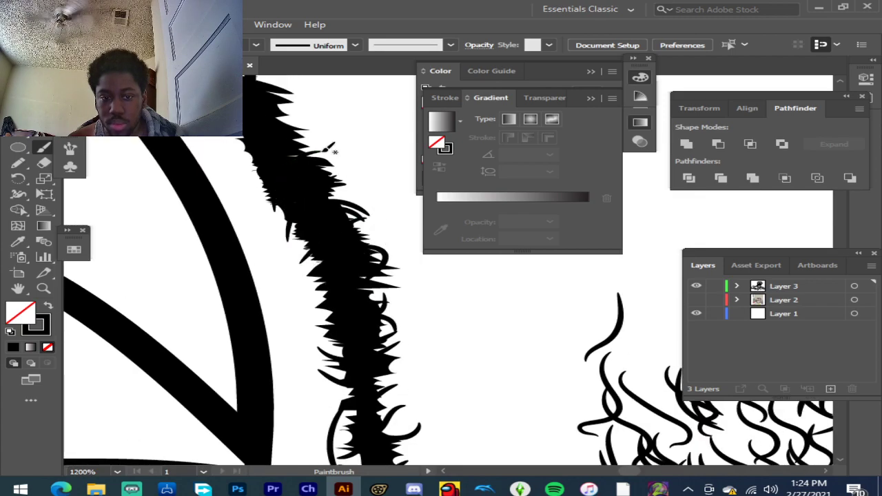
mouse_move(260, 178)
mouse_down()
mouse_move(307, 121)
mouse_move(278, 123)
mouse_up()
scroll(336, 128, up, 2)
drag(238, 190, 293, 151)
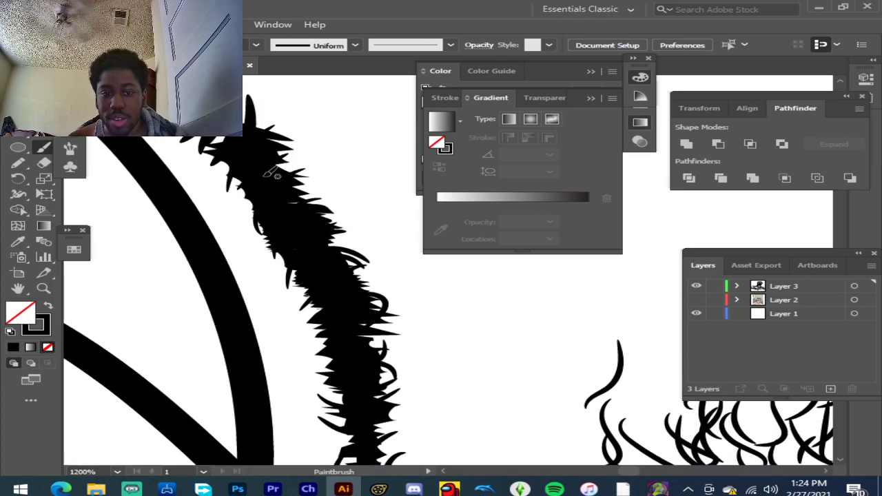
drag(245, 209, 243, 119)
scroll(242, 203, up, 2)
mouse_move(204, 182)
mouse_down()
mouse_move(229, 156)
mouse_move(193, 154)
mouse_move(264, 133)
mouse_move(275, 148)
mouse_up()
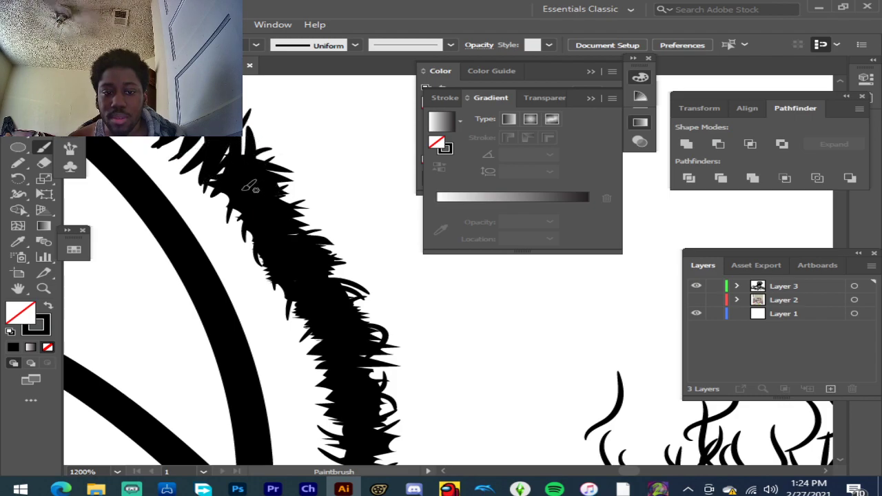
Step: Paint long arched hairs across the mustache peak below the first nostril to thicken its upper edge
scroll(286, 220, down, 3)
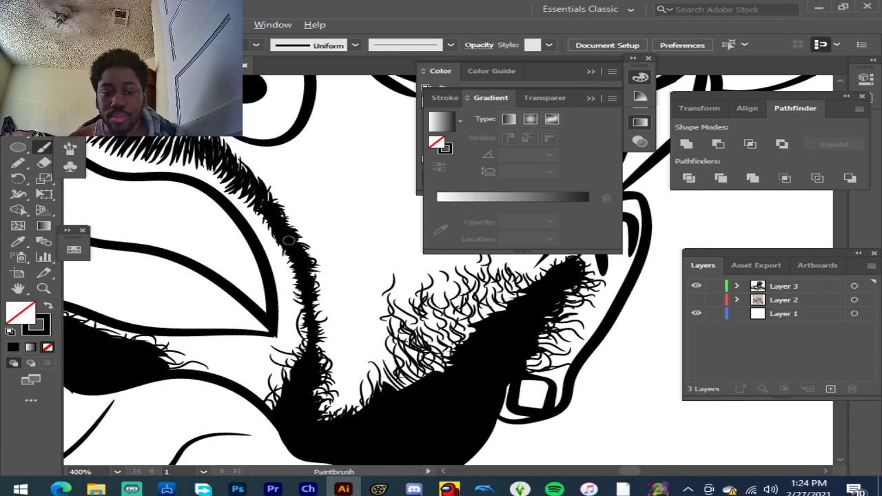
scroll(289, 240, down, 3)
scroll(199, 196, up, 5)
drag(293, 200, 180, 185)
drag(351, 209, 353, 211)
drag(243, 209, 368, 237)
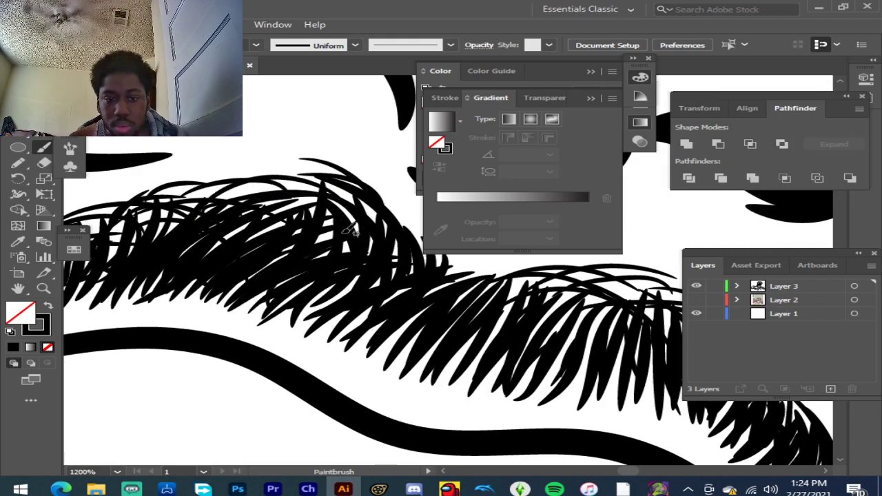
drag(328, 165, 186, 201)
mouse_move(240, 169)
mouse_down()
mouse_move(366, 216)
mouse_move(219, 189)
mouse_up()
Step: Add arched hairs over the second mustache hump below the other nostril to fill its upper edge
scroll(205, 207, down, 3)
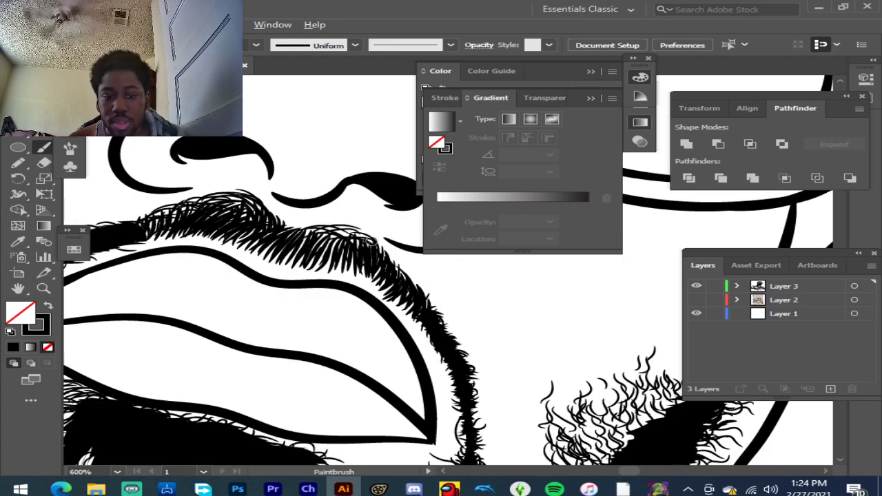
key(ctrl+plus)
key(ctrl+plus)
drag(343, 210, 397, 241)
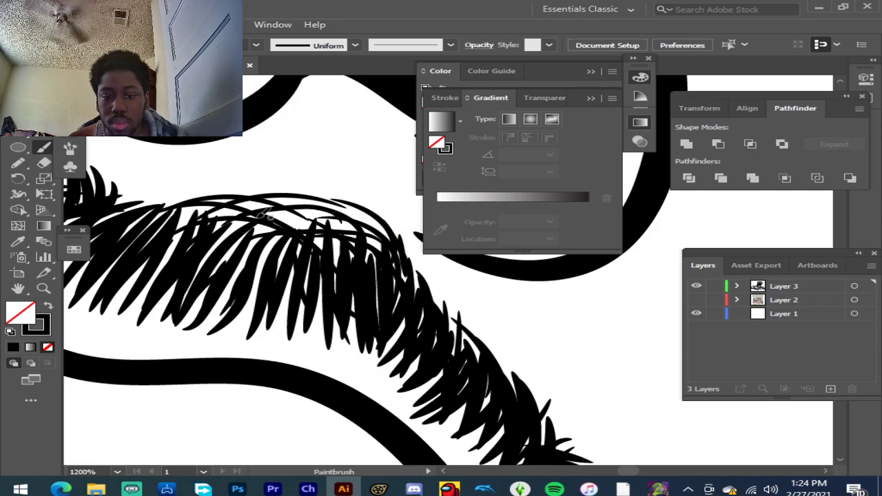
drag(384, 255, 382, 251)
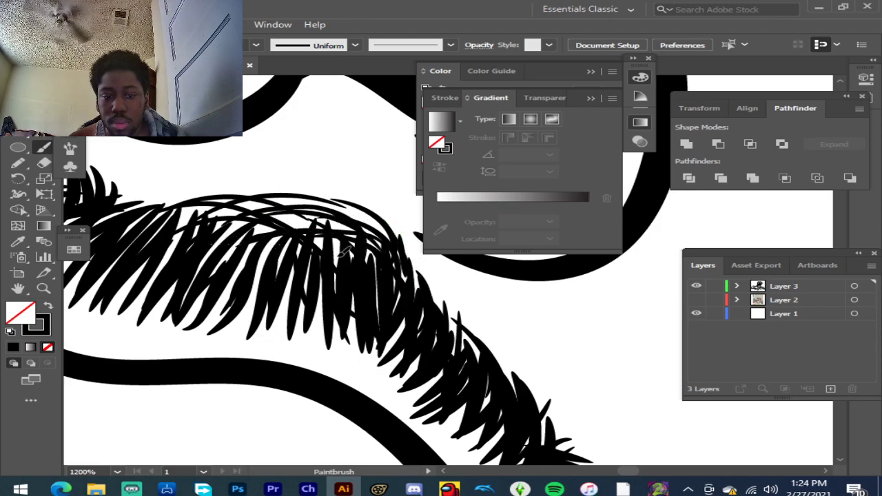
Step: Add finishing hair strokes to the mustache's upper edge around the dip between its two humps, and check the whole face
scroll(335, 273, down, 4)
scroll(329, 275, down, 3)
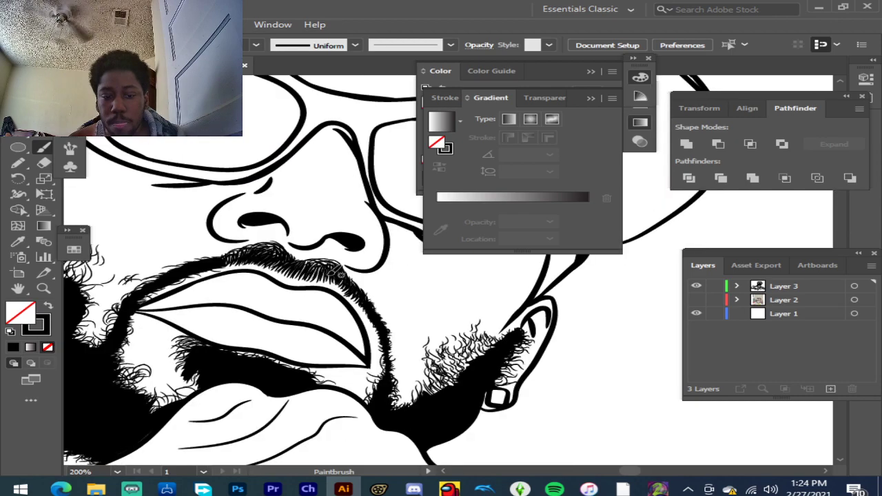
scroll(312, 241, up, 6)
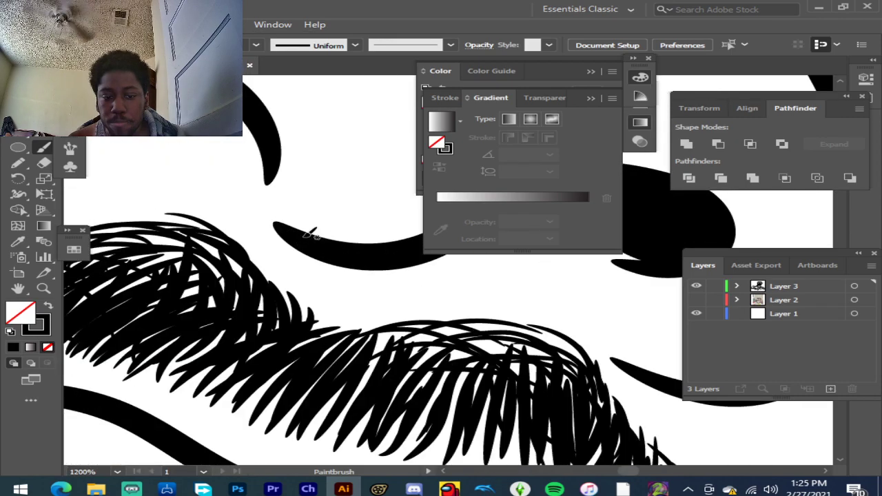
drag(226, 256, 227, 256)
mouse_move(412, 265)
mouse_down()
mouse_move(420, 329)
mouse_move(411, 349)
mouse_up()
scroll(395, 359, down, 6)
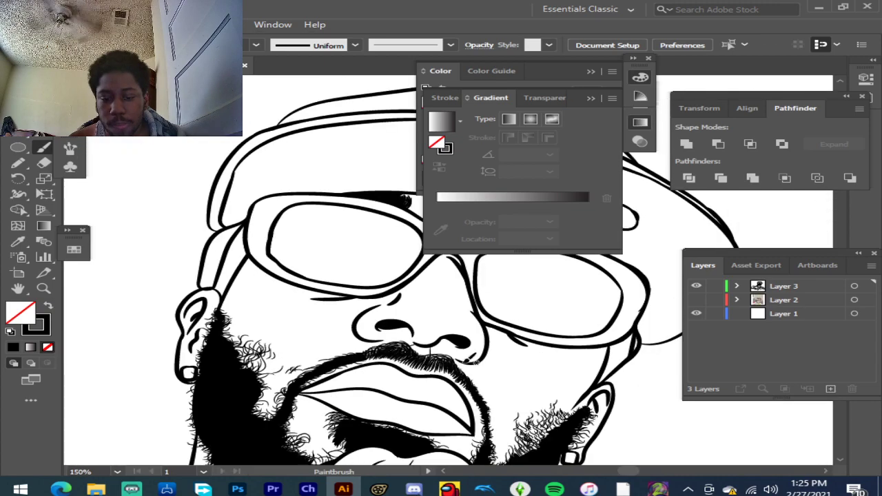
Step: Paint short curved hairs along the upper edge of the chin beard patch, just under the lower lip
scroll(483, 349, down, 1)
scroll(482, 349, down, 1)
scroll(538, 384, up, 1)
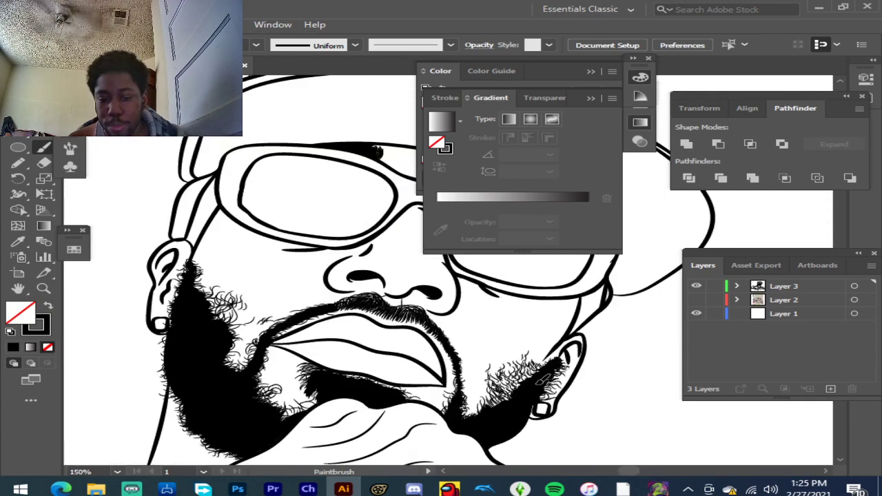
scroll(539, 386, up, 1)
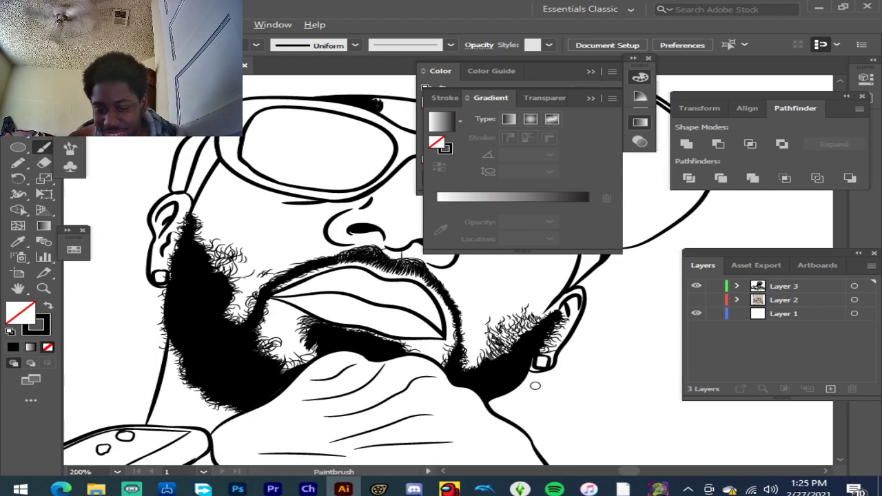
scroll(534, 386, up, 1)
scroll(300, 286, up, 3)
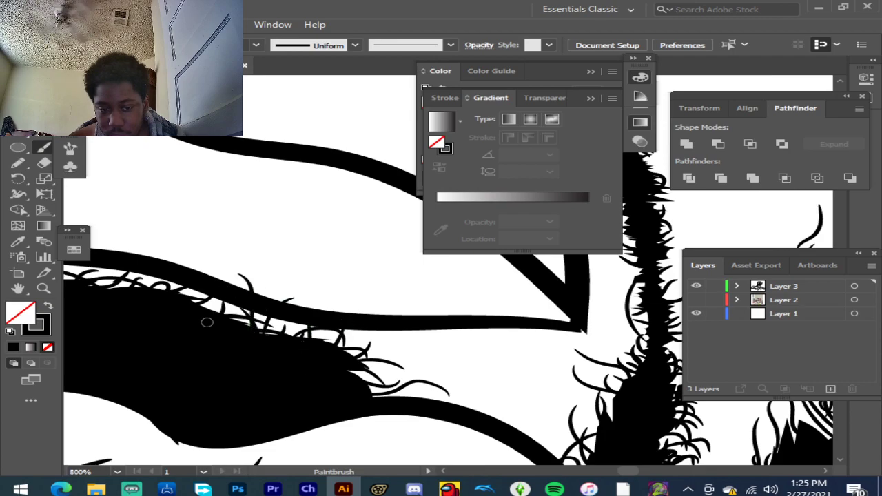
scroll(238, 317, down, 3)
scroll(131, 266, up, 2)
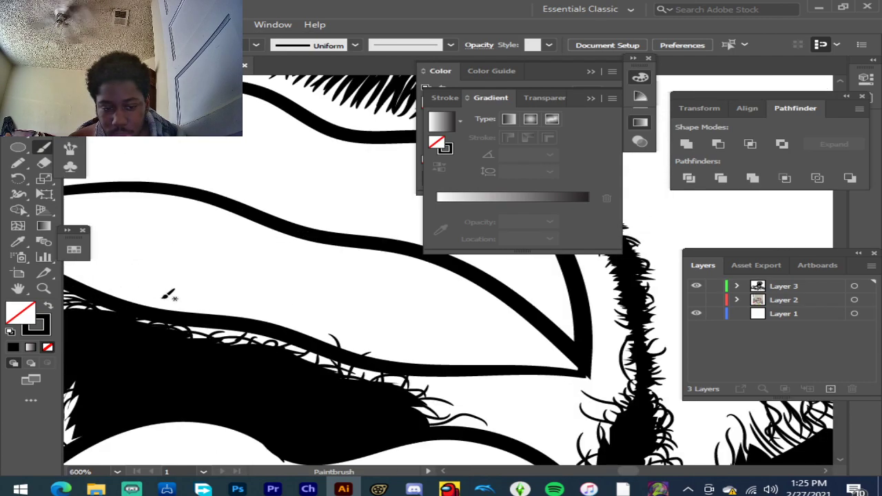
mouse_move(192, 345)
mouse_down()
mouse_move(227, 306)
mouse_move(252, 357)
mouse_move(240, 349)
mouse_move(257, 333)
mouse_move(297, 361)
mouse_up()
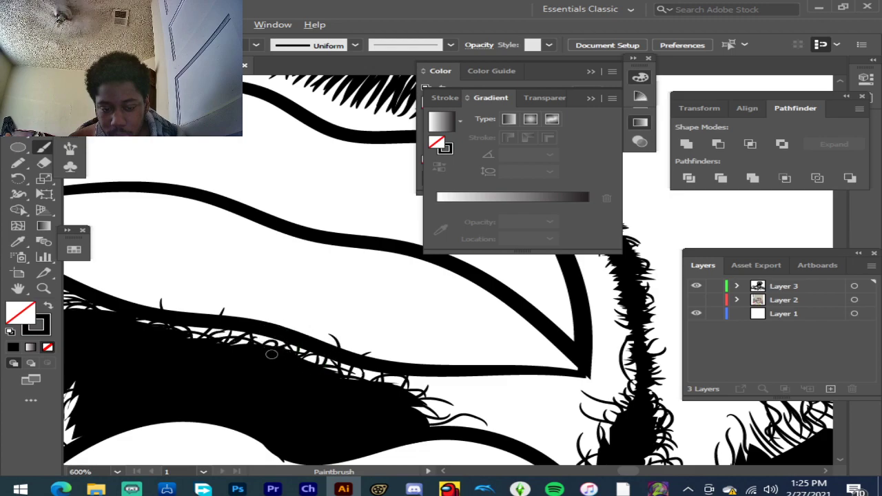
scroll(272, 354, down, 2)
scroll(386, 370, down, 1)
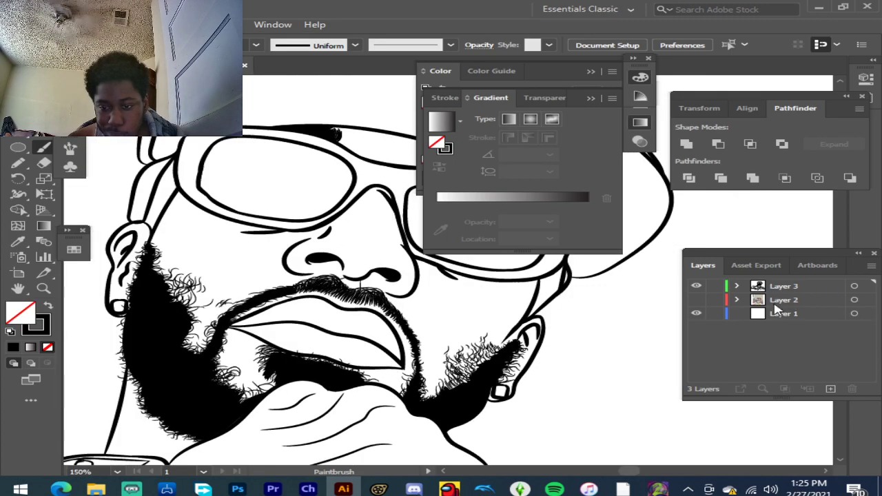
Step: Show the Layer 2 reference photo, paint thin crease lines on the lips with the Paintbrush, and hide the photo again
click(697, 301)
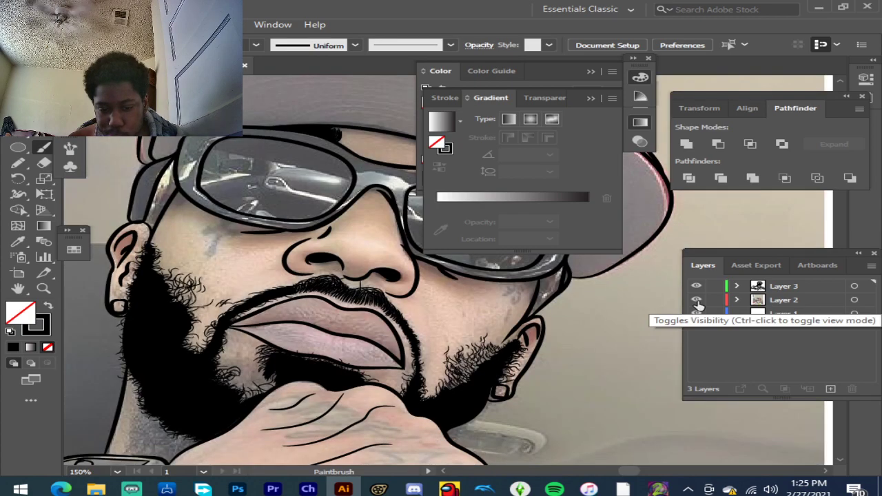
scroll(344, 348, up, 5)
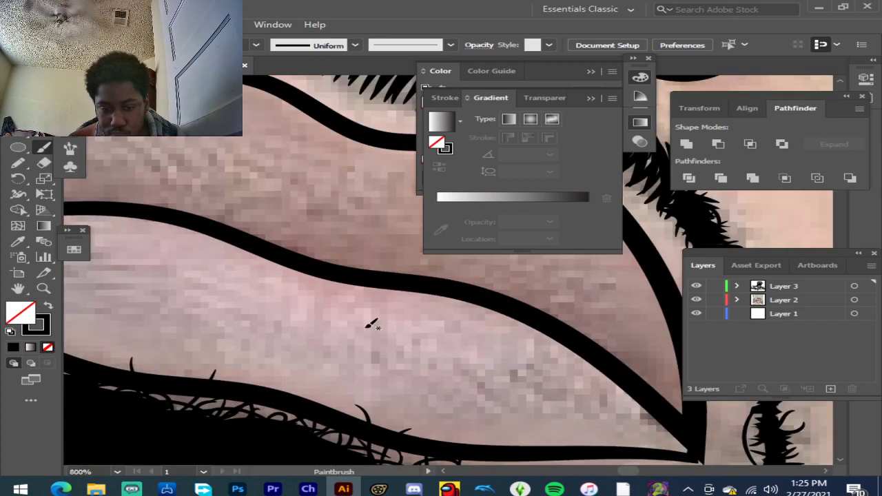
drag(373, 289, 368, 348)
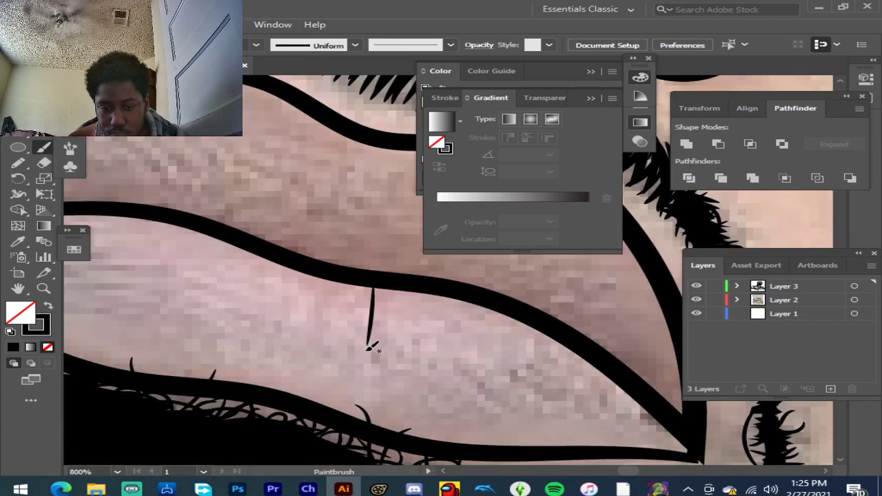
scroll(452, 352, down, 5)
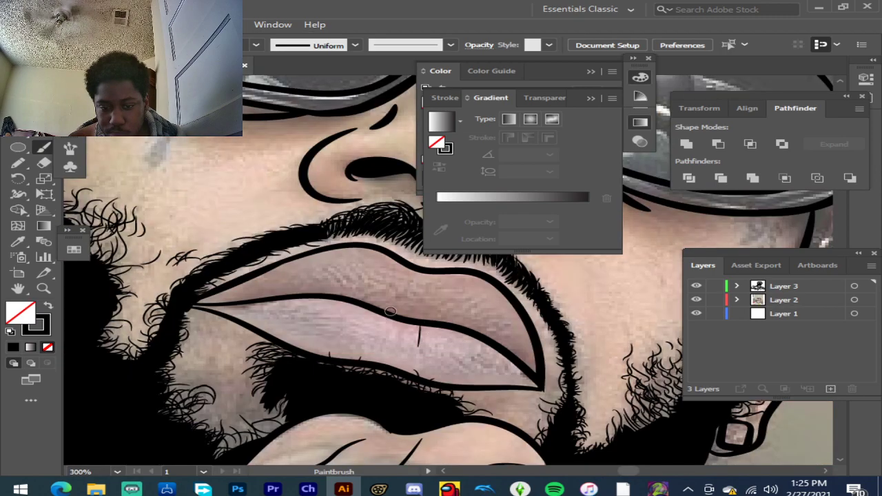
scroll(377, 308, up, 4)
drag(373, 390, 370, 391)
scroll(445, 290, up, 2)
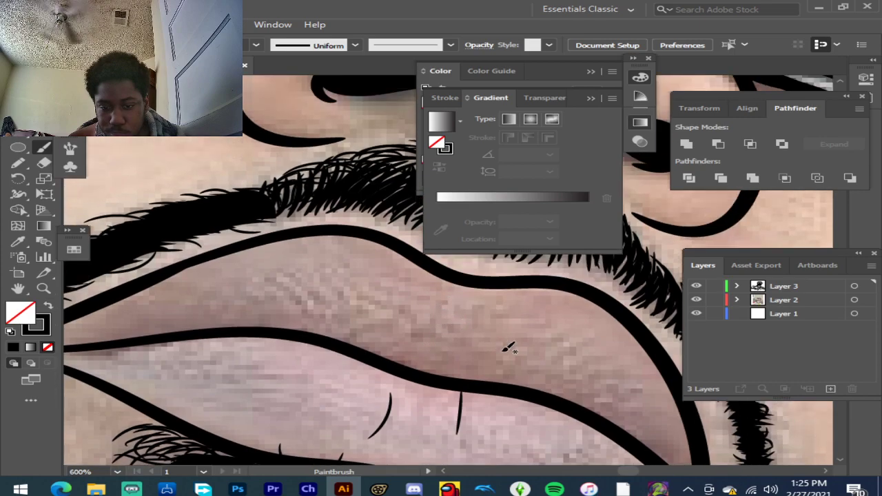
mouse_move(524, 371)
mouse_down()
mouse_move(352, 351)
mouse_move(340, 325)
mouse_up()
scroll(340, 326, down, 5)
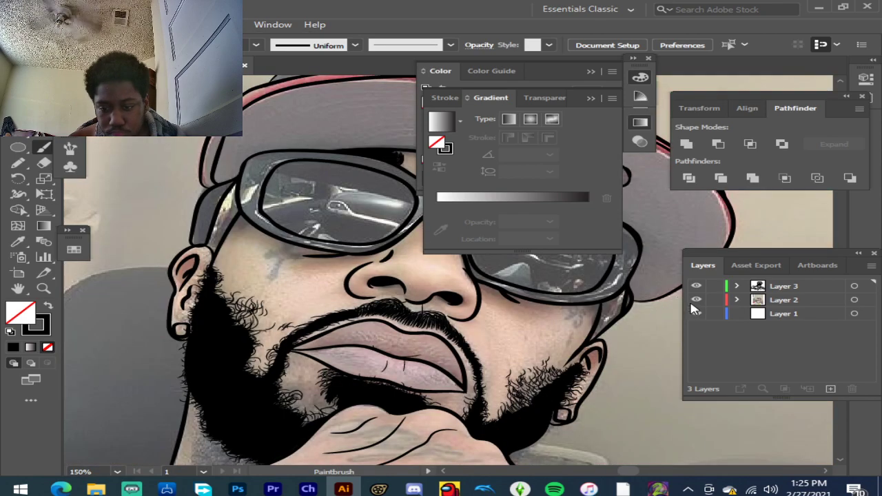
scroll(413, 380, down, 1)
scroll(471, 390, up, 2)
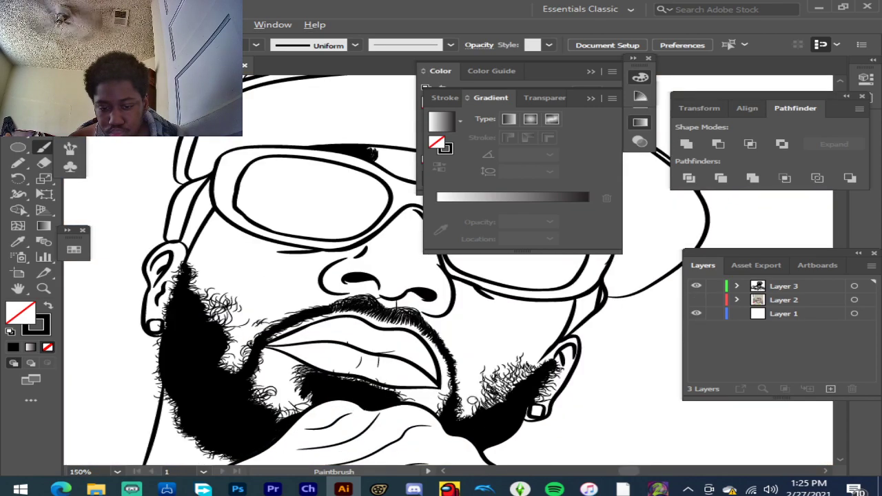
Step: Show the Layer 2 photo and outline the upper edge and outer arm of the cross tattoo below the glasses with Paintbrush strokes
scroll(475, 390, up, 3)
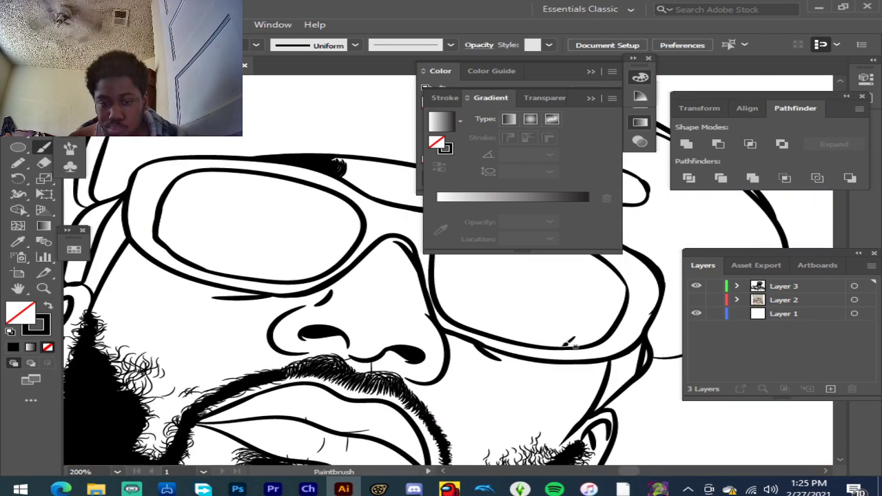
click(696, 312)
scroll(451, 325, up, 3)
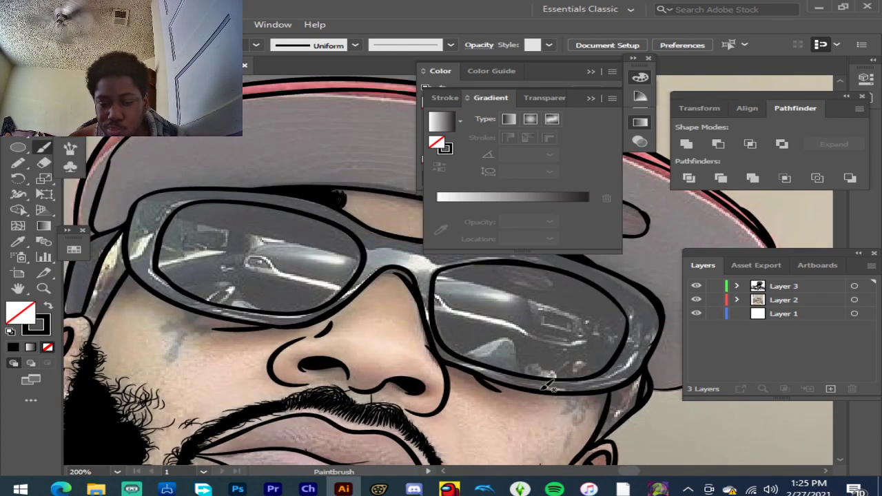
scroll(130, 336, up, 6)
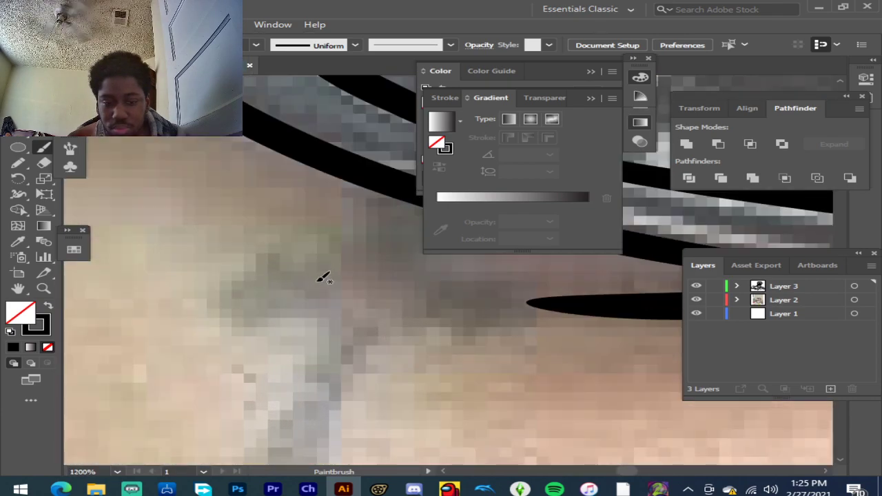
scroll(324, 278, up, 1)
drag(280, 303, 318, 303)
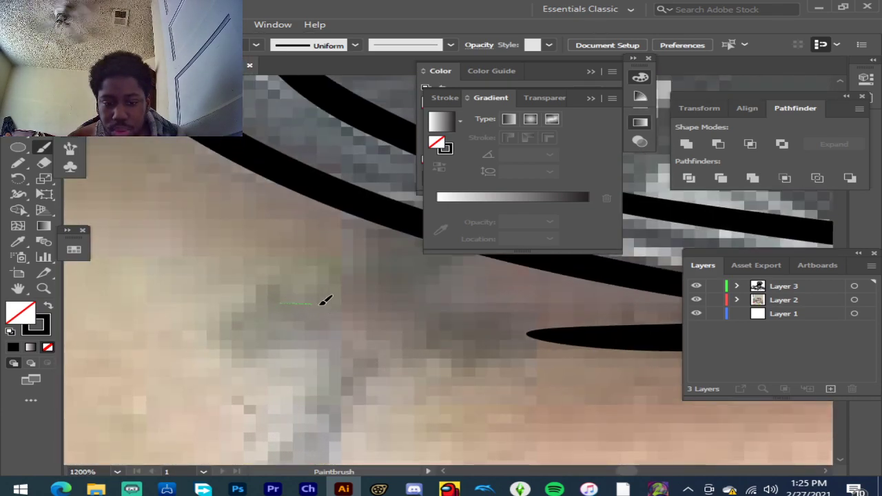
drag(367, 261, 388, 226)
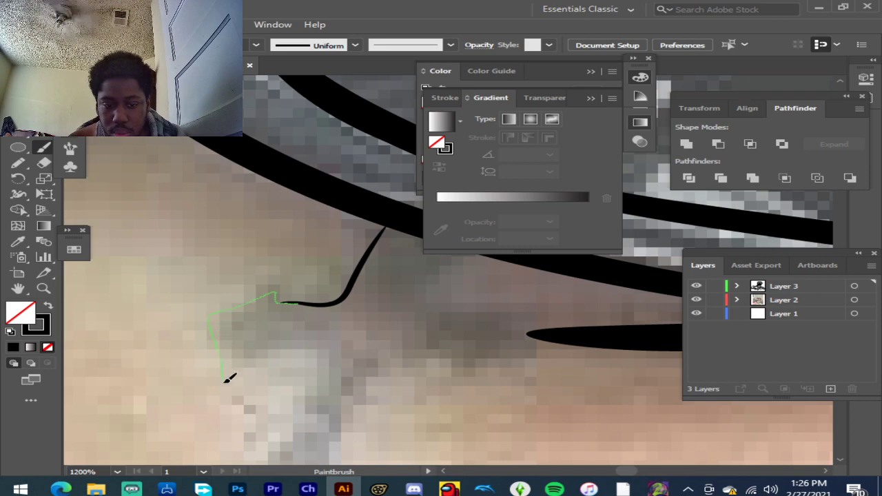
drag(336, 353, 339, 351)
scroll(338, 351, down, 3)
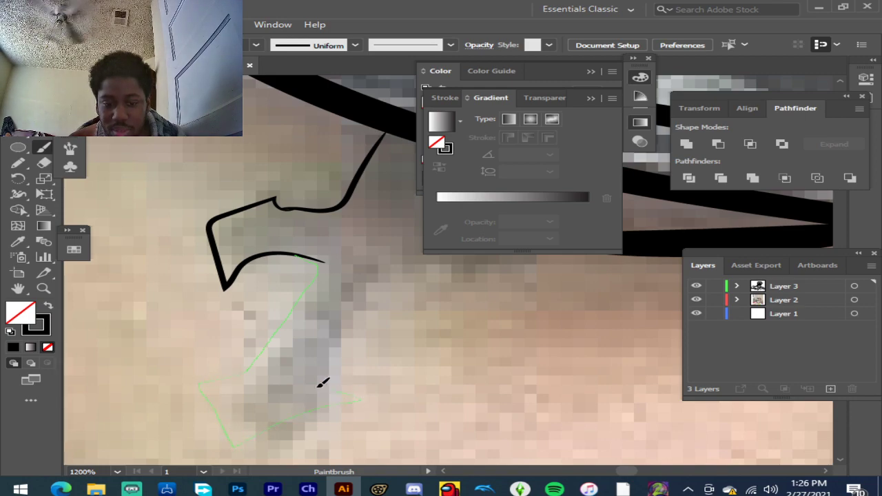
Step: Outline the cross tattoo's lower stem and nose-side arm, closing the shape up to the glasses frame
drag(385, 276, 436, 275)
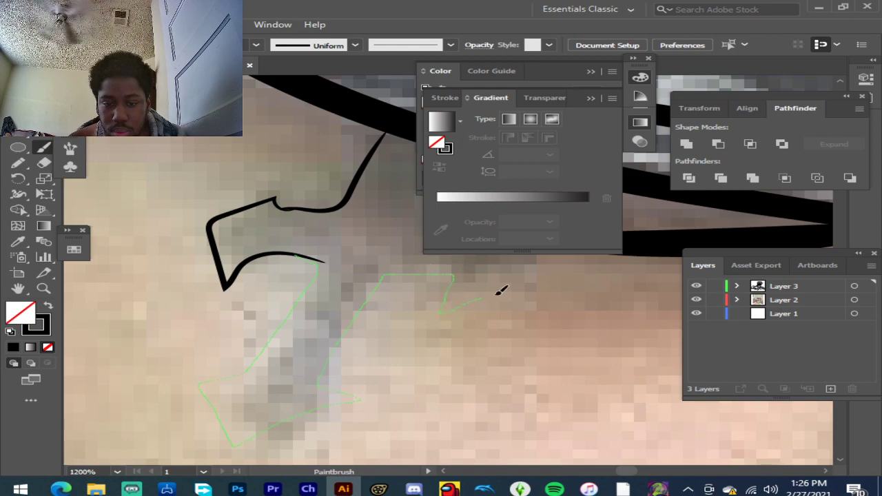
drag(510, 216, 512, 217)
scroll(541, 313, up, 5)
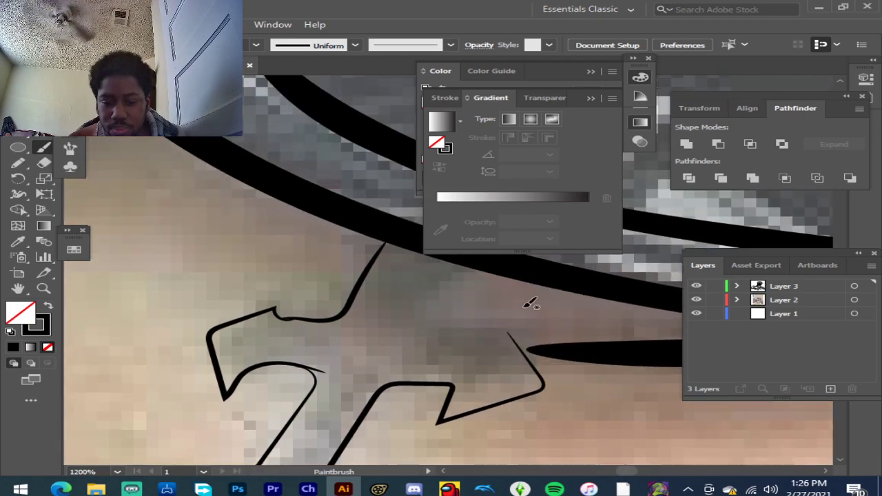
drag(463, 263, 412, 323)
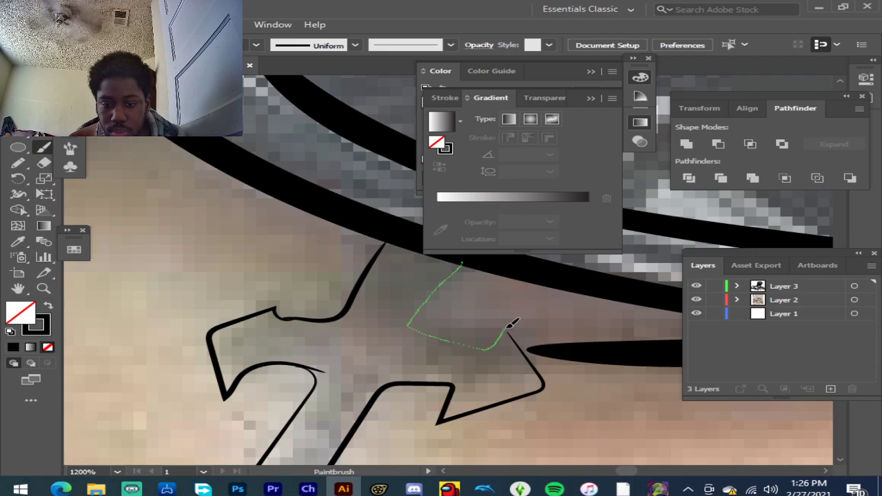
drag(522, 343, 522, 343)
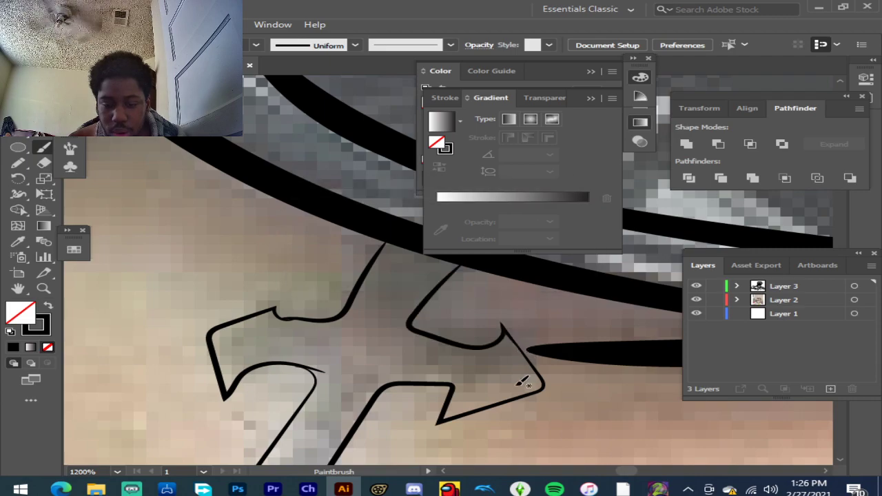
scroll(440, 366, down, 4)
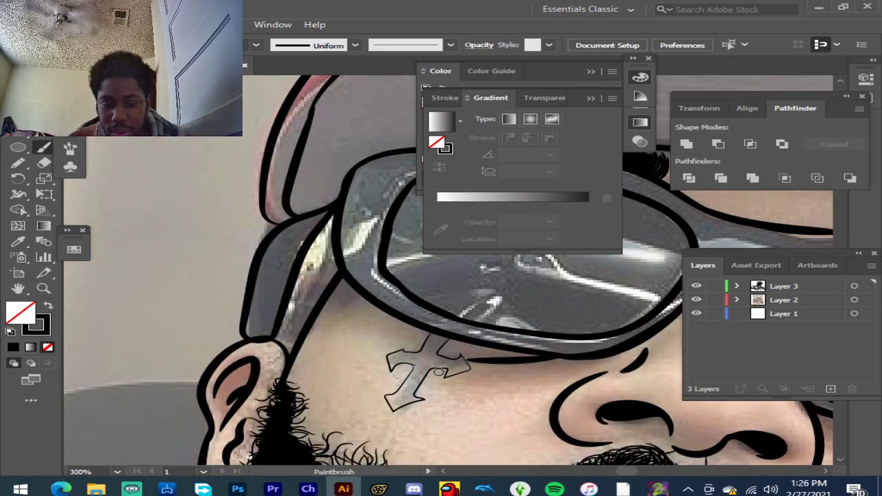
Step: Trace the small tattoo beneath the other lens, near the temple, as a freehand outline with the Pencil tool
scroll(398, 371, down, 3)
scroll(595, 416, up, 7)
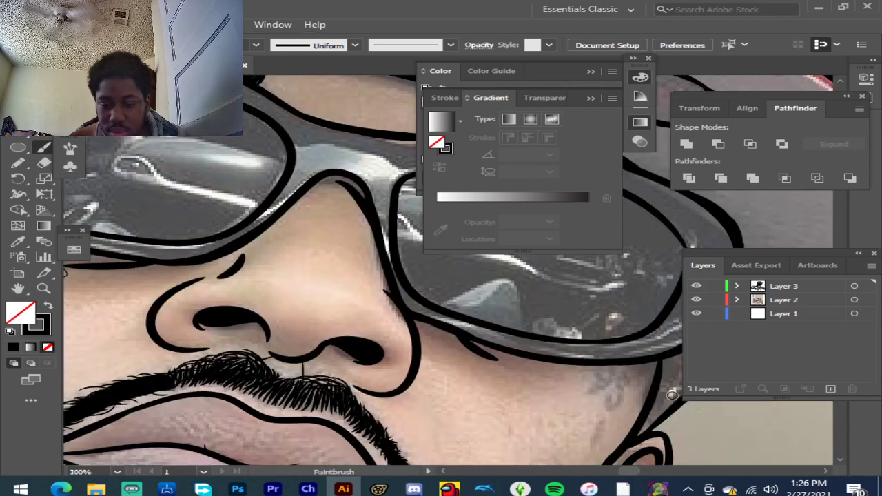
scroll(591, 360, down, 1)
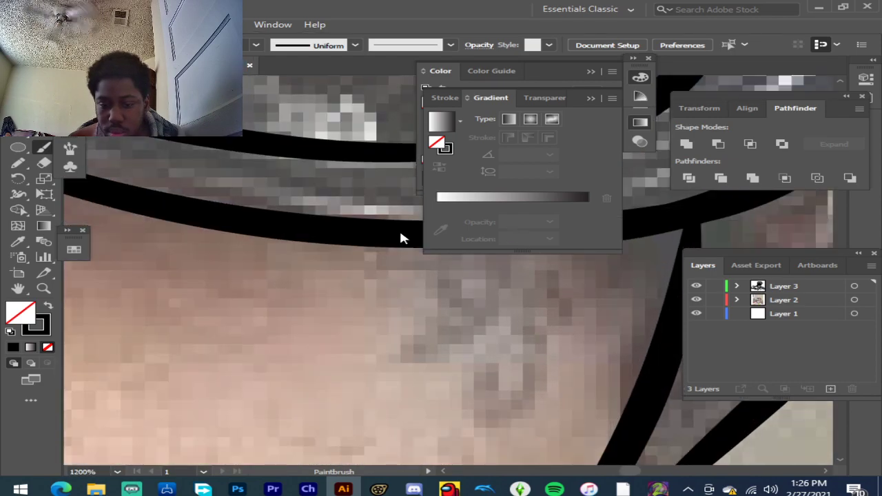
click(18, 162)
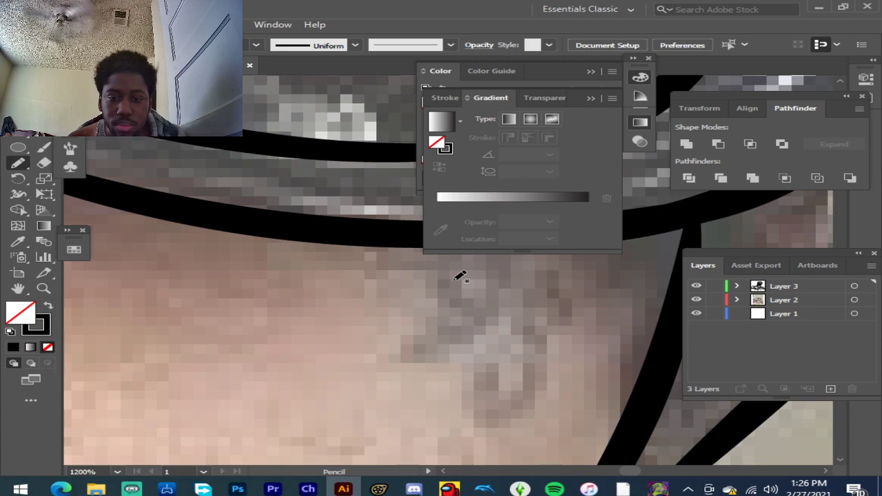
scroll(457, 275, up, 1)
mouse_move(425, 279)
mouse_down()
mouse_move(486, 312)
mouse_move(431, 333)
mouse_move(446, 350)
mouse_move(427, 363)
mouse_up()
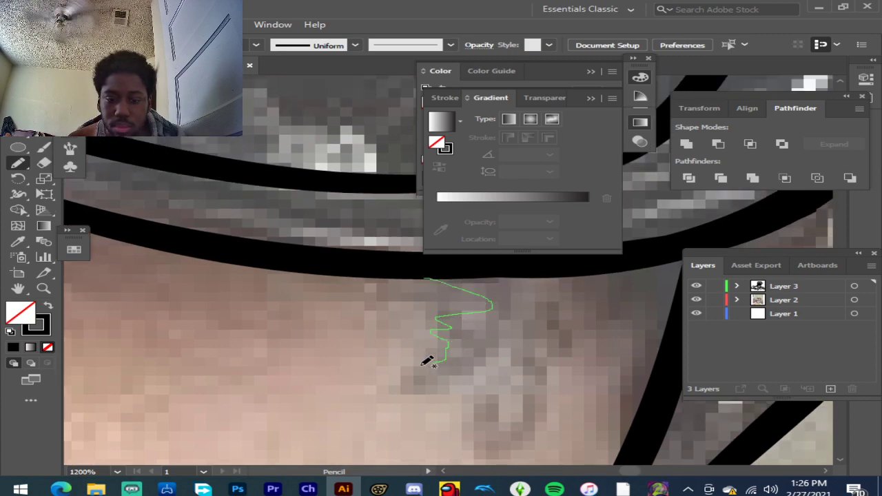
mouse_move(428, 396)
mouse_down()
mouse_move(459, 386)
mouse_move(487, 440)
mouse_move(514, 464)
mouse_move(551, 437)
mouse_move(543, 383)
mouse_move(581, 338)
mouse_move(532, 299)
mouse_move(546, 342)
mouse_move(508, 357)
mouse_move(506, 396)
mouse_move(494, 372)
mouse_move(482, 371)
mouse_move(501, 354)
mouse_move(522, 289)
mouse_move(493, 276)
mouse_move(433, 278)
mouse_up()
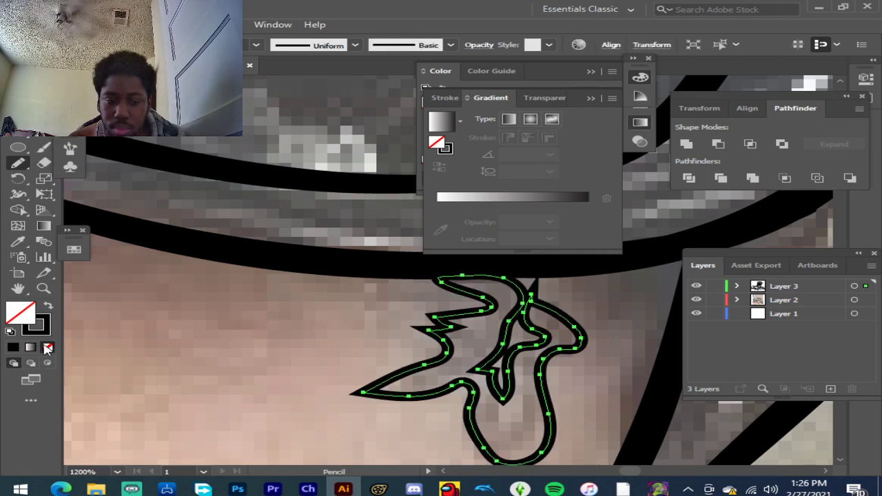
Step: Swap fill and stroke on the traced tattoo to make it solid black without an outline, and deselect it
click(48, 307)
scroll(276, 322, down, 4)
scroll(281, 322, down, 2)
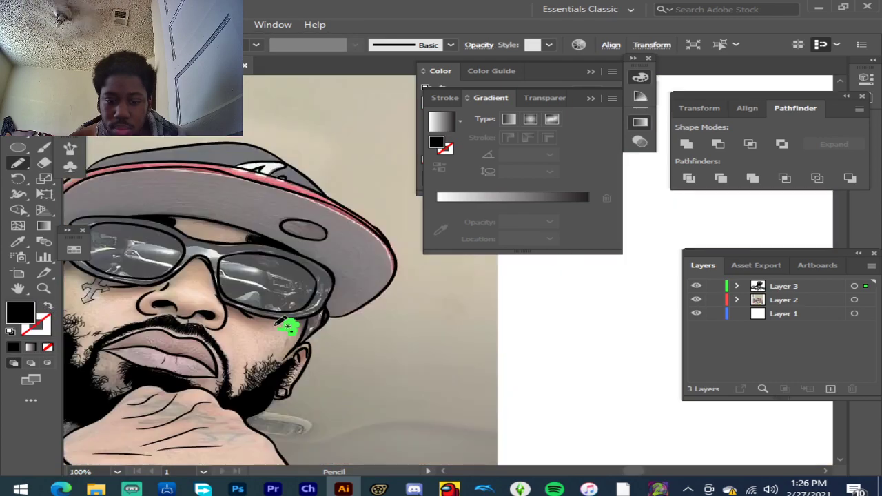
scroll(234, 331, down, 1)
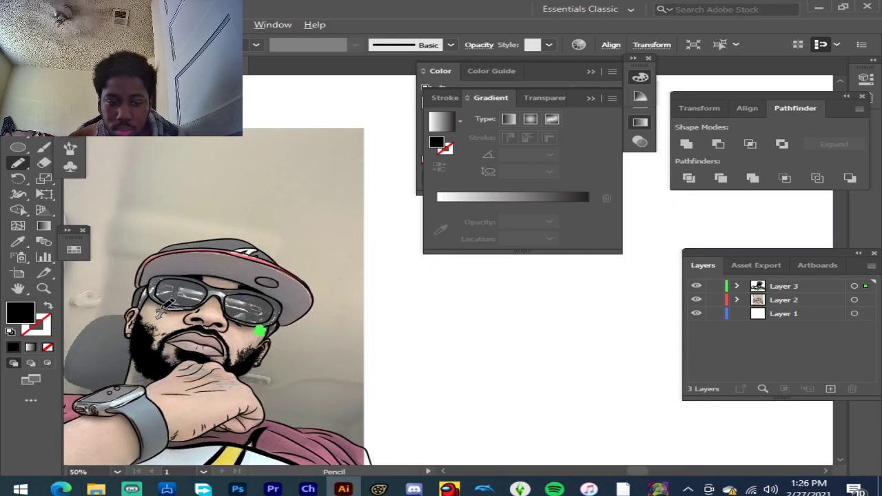
scroll(171, 308, up, 2)
key(v)
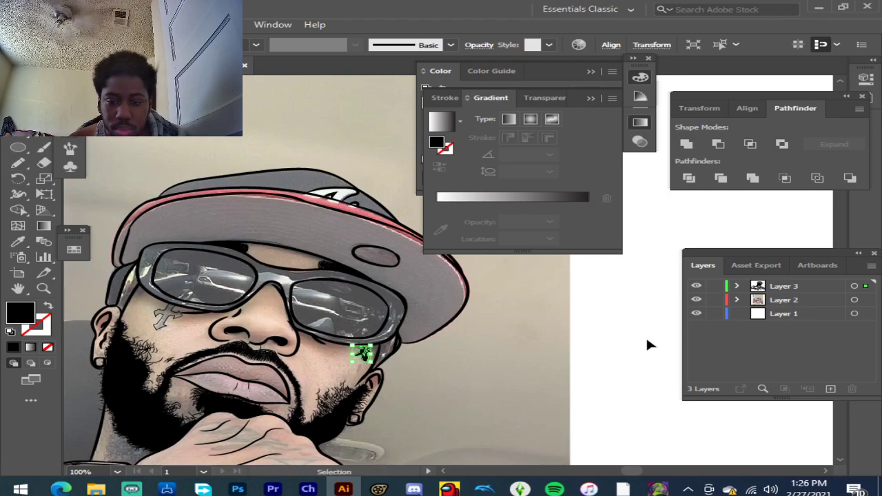
click(646, 336)
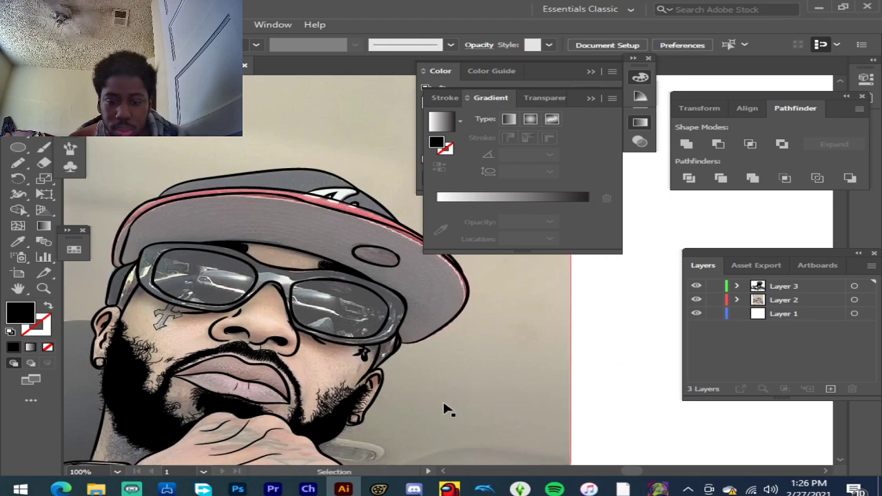
Step: Hide the Layer 2 reference photo and check the line art of the whole portrait
click(696, 301)
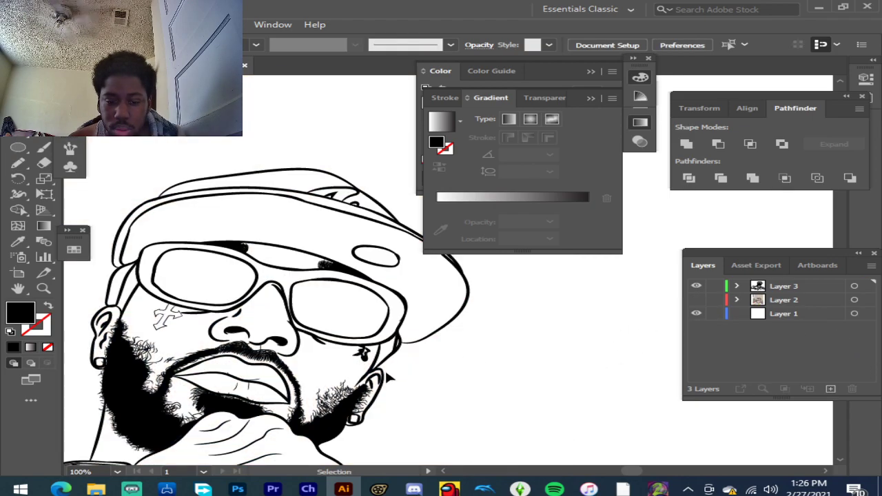
scroll(385, 368, down, 1)
scroll(304, 407, down, 3)
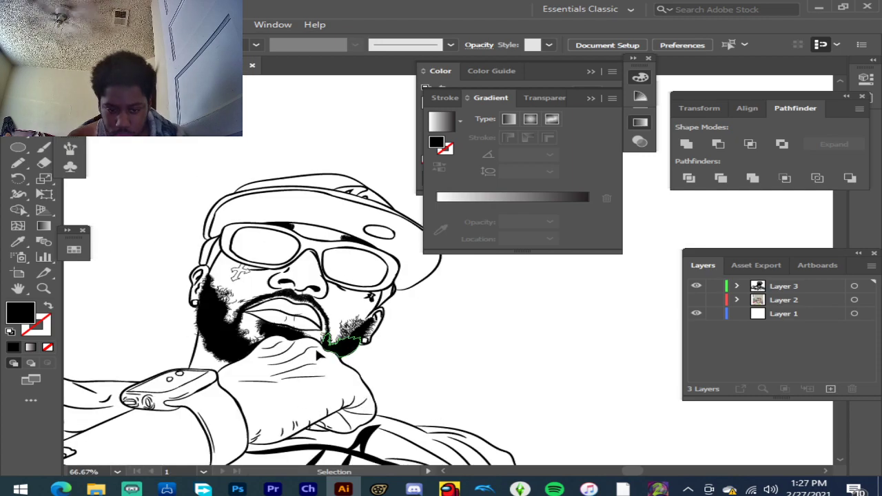
Step: Compare the whole line-art portrait with the Layer 2 reference photo by showing the photo and hiding it again
scroll(315, 346, down, 3)
scroll(260, 303, down, 2)
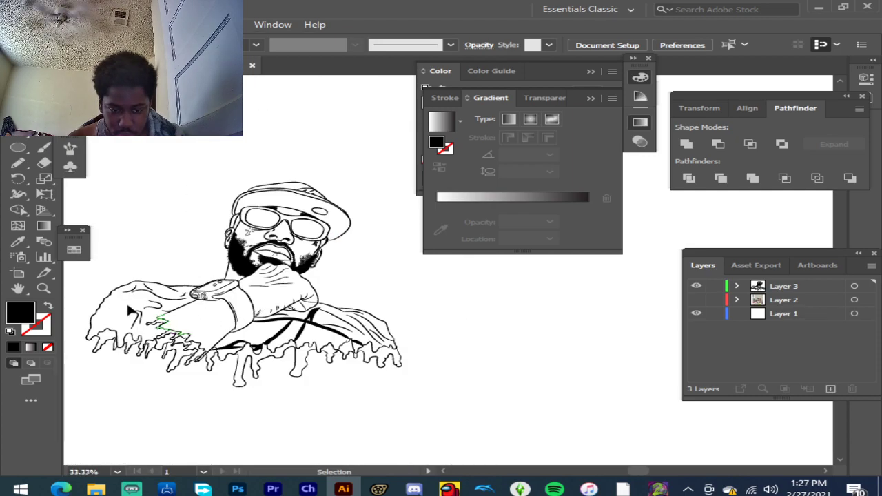
scroll(160, 308, up, 1)
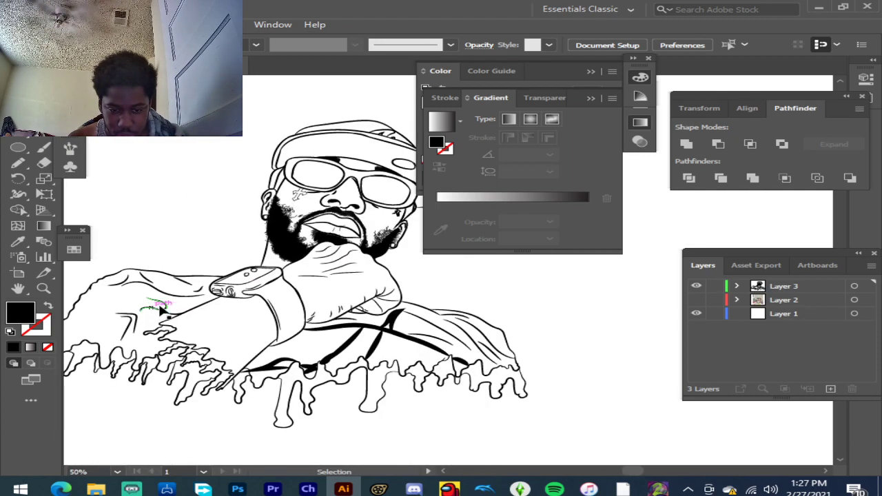
click(697, 301)
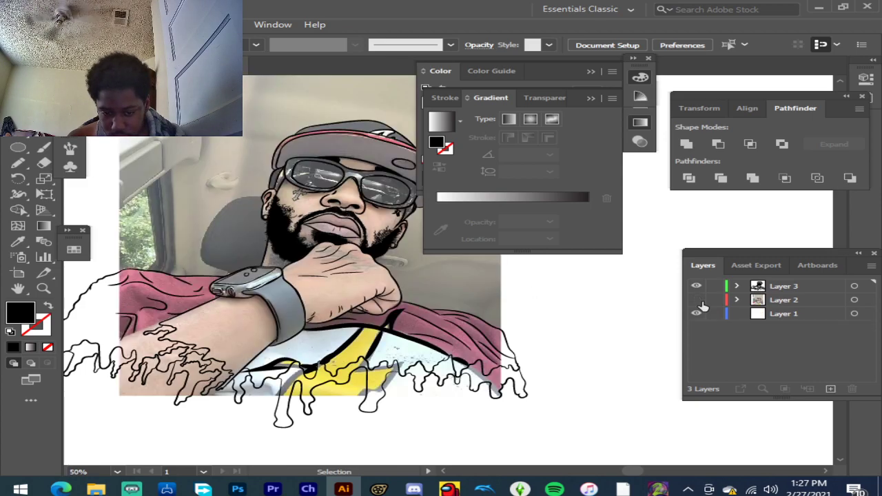
click(699, 301)
click(697, 300)
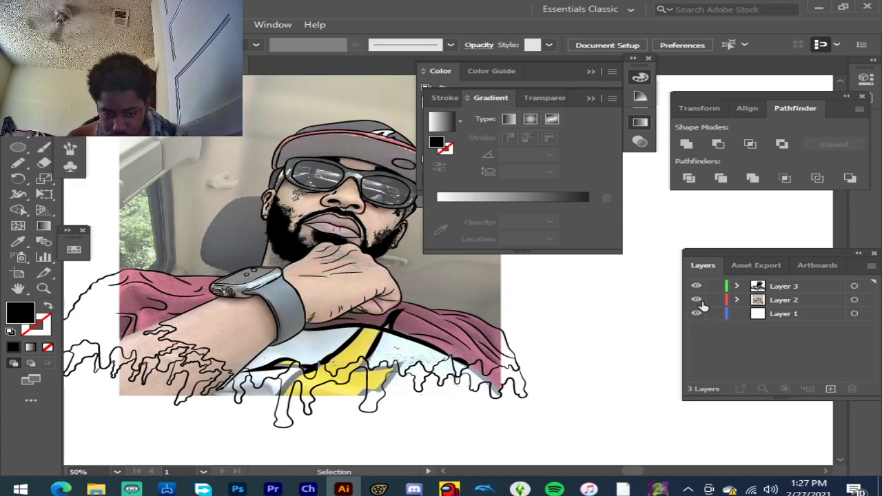
click(698, 300)
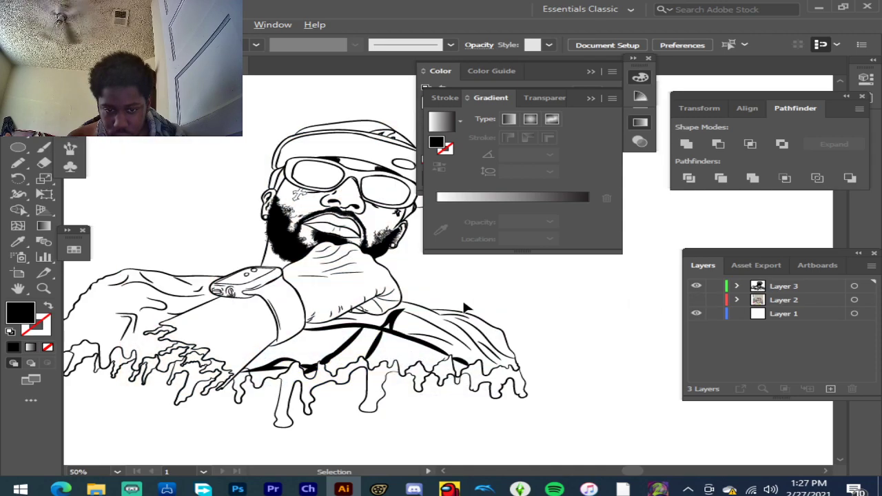
Step: Collapse the Gradient and Color panels so that the entire artboard with the portrait can be seen
scroll(538, 314, down, 5)
scroll(624, 308, up, 1)
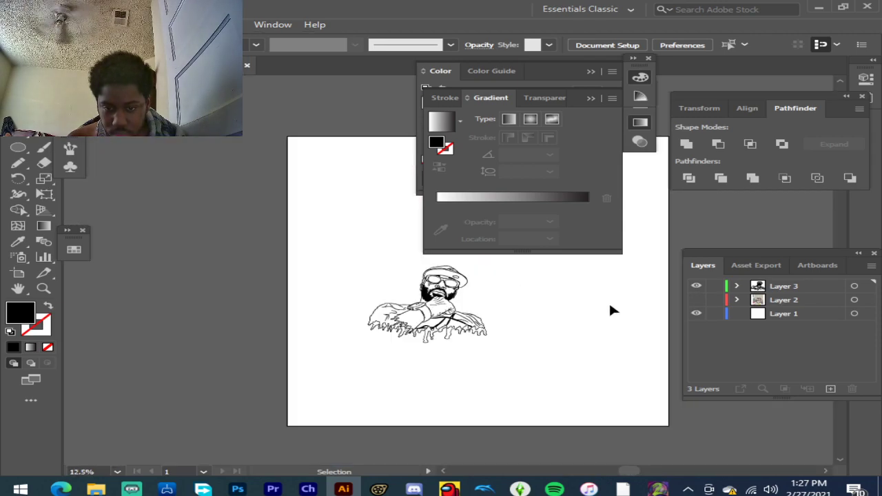
click(592, 96)
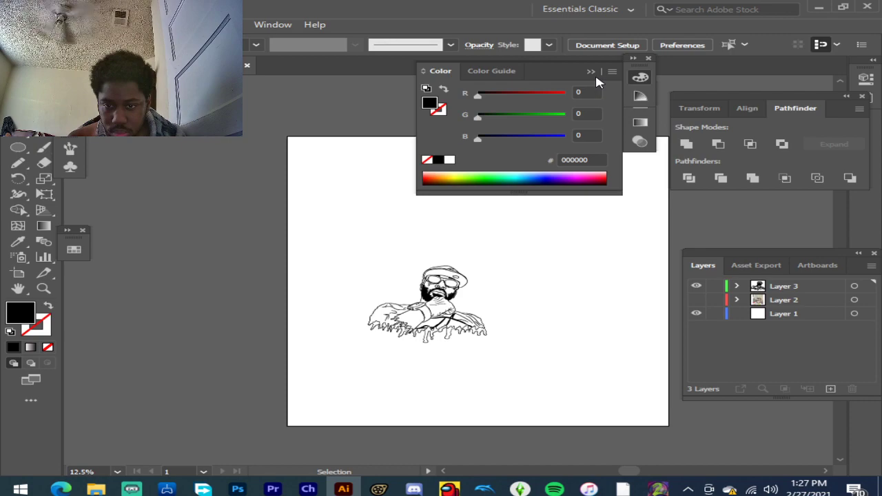
click(594, 74)
scroll(528, 218, down, 2)
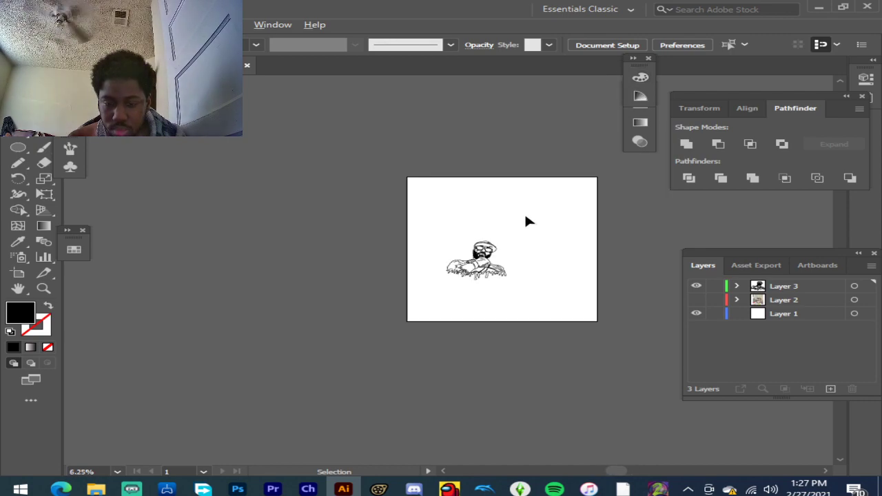
scroll(622, 210, up, 2)
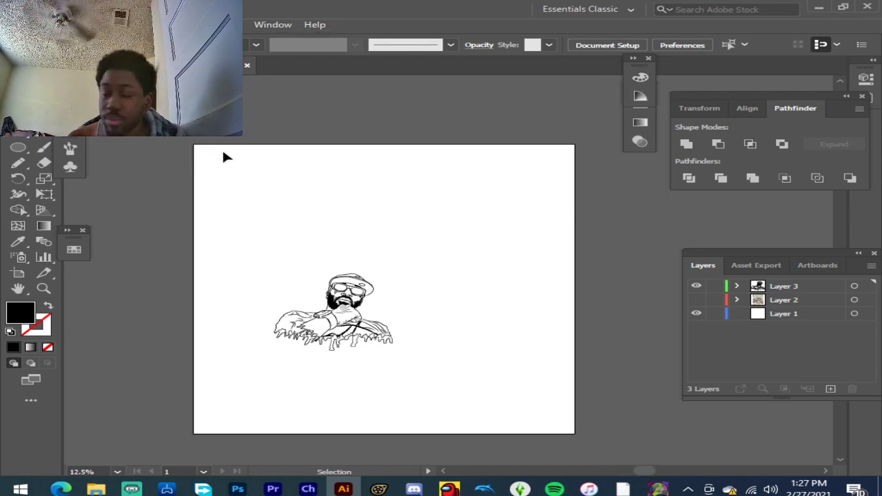
Step: Select the complete portrait line art and expand its appearance
mouse_move(196, 152)
mouse_down()
mouse_move(367, 342)
mouse_move(487, 428)
mouse_move(526, 441)
mouse_move(529, 435)
mouse_up()
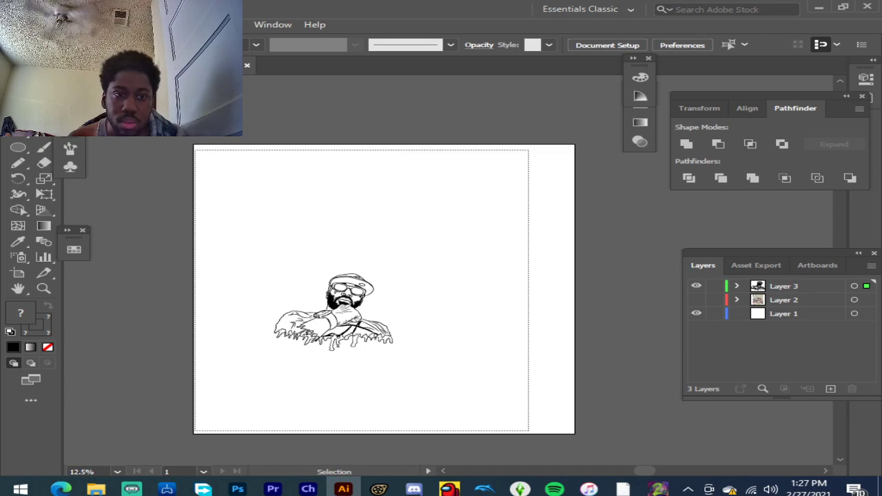
click(114, 24)
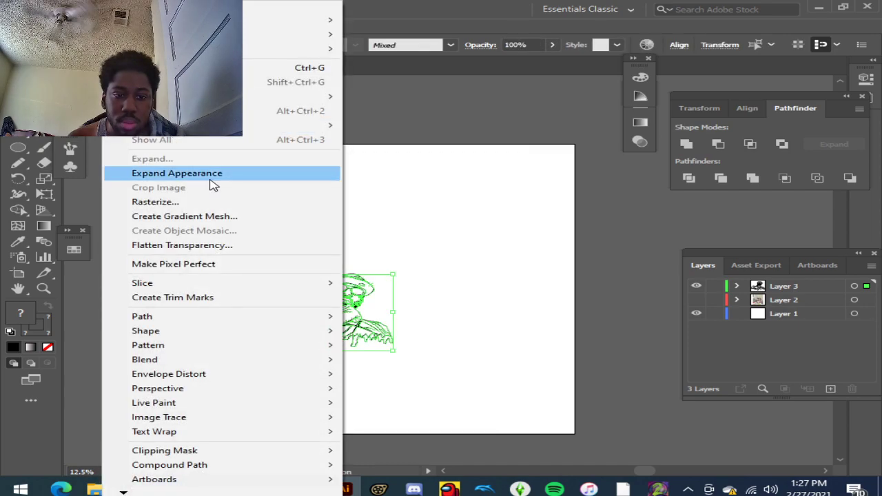
click(213, 173)
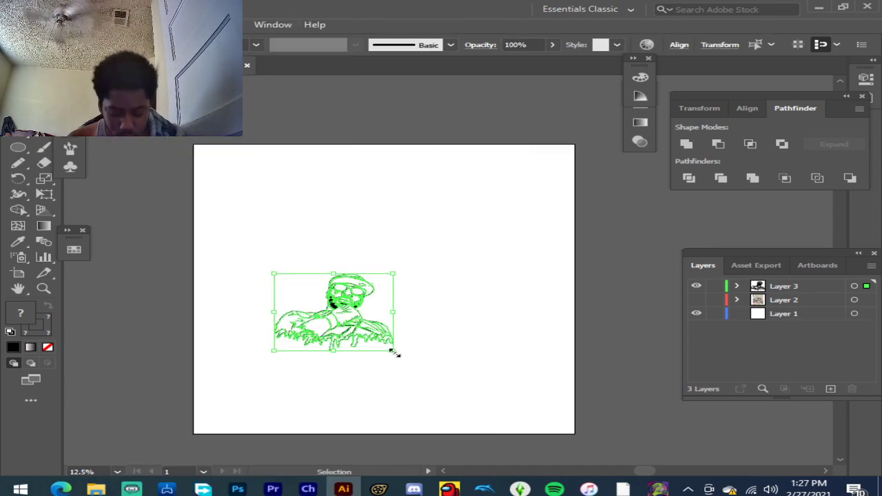
Step: Enlarge the portrait line art until it spans nearly the full width of the artboard, and deselect it
drag(394, 353, 578, 429)
drag(271, 274, 205, 161)
drag(512, 228, 575, 142)
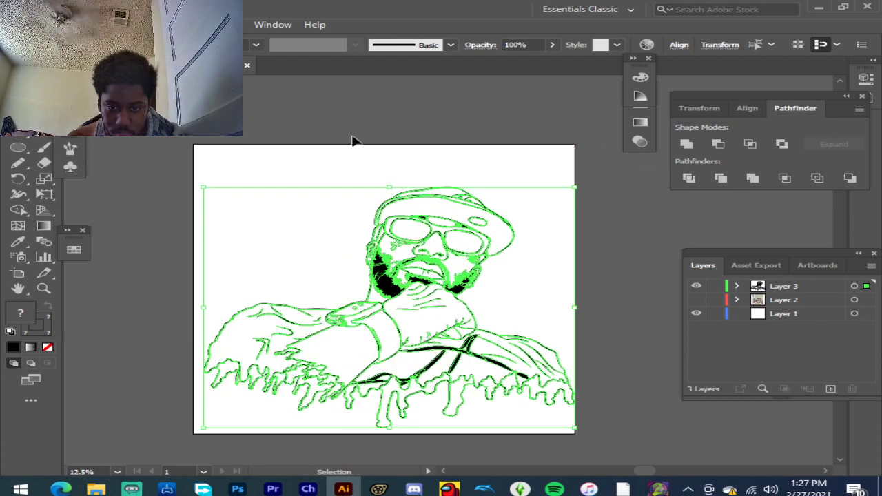
click(296, 122)
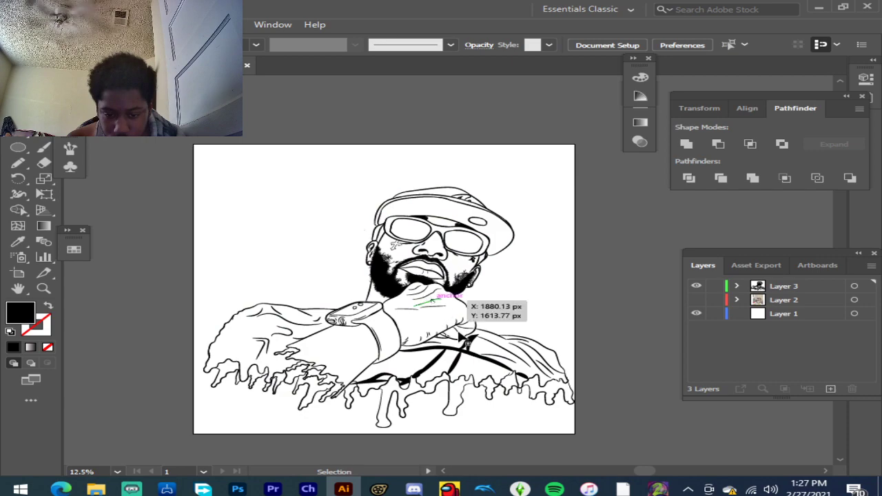
Step: Try to apply Pathfinder Merge to the line art with only Layer 3 highlighted and no paths selected
click(751, 180)
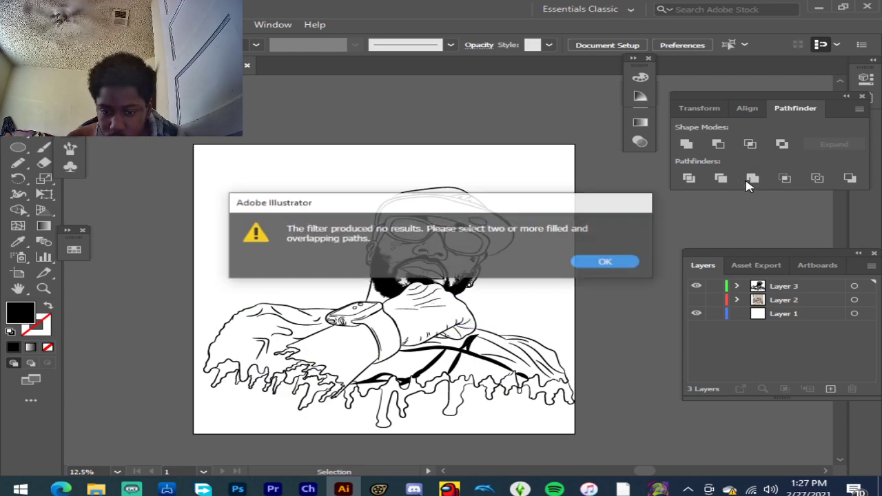
click(610, 262)
click(817, 287)
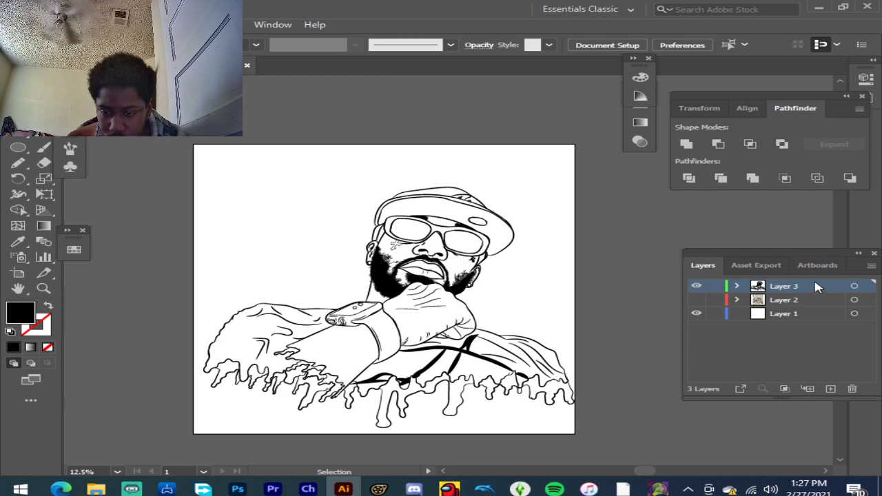
click(752, 179)
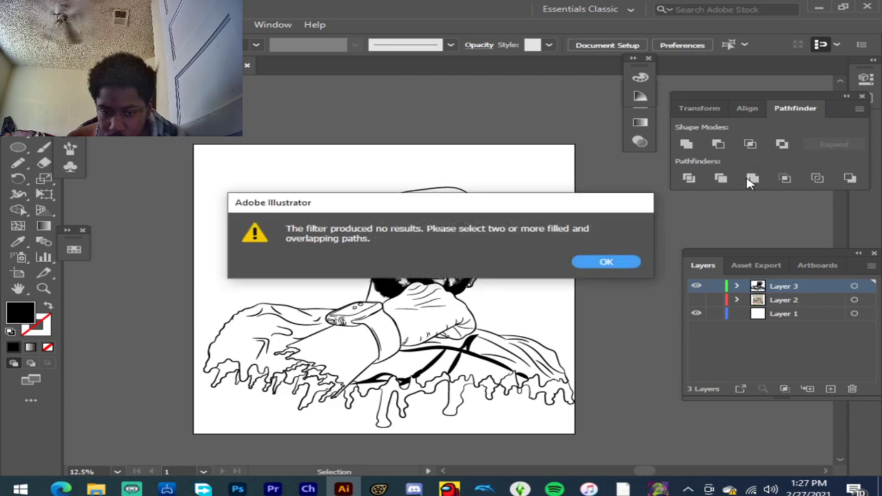
click(607, 262)
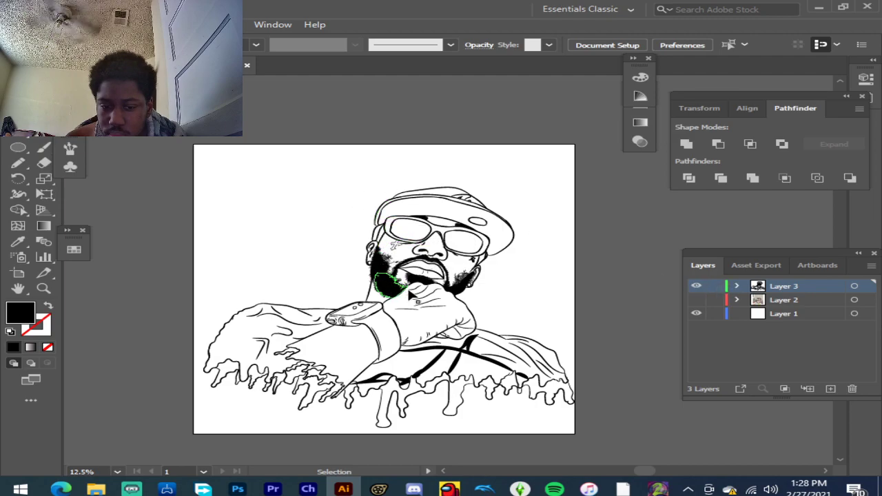
Step: Select all the expanded line art on Layer 3 and combine its paths with Pathfinder Merge
mouse_move(277, 208)
mouse_down()
mouse_move(586, 449)
mouse_move(578, 389)
mouse_up()
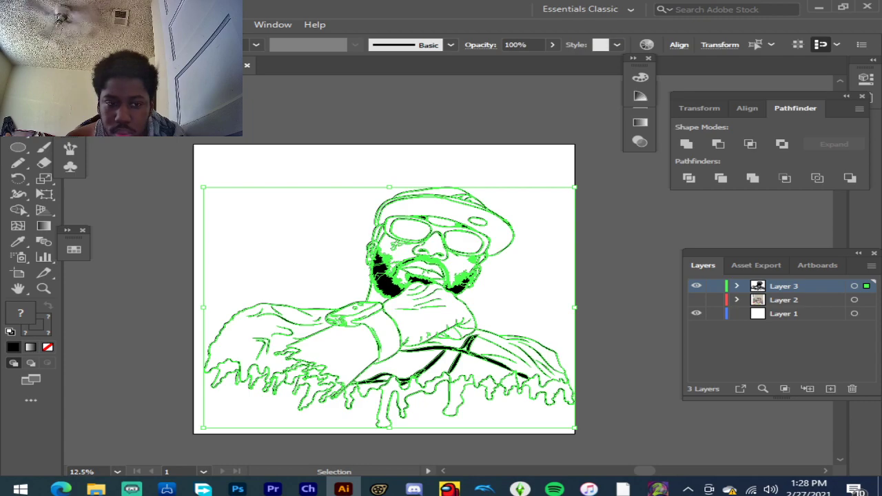
click(118, 24)
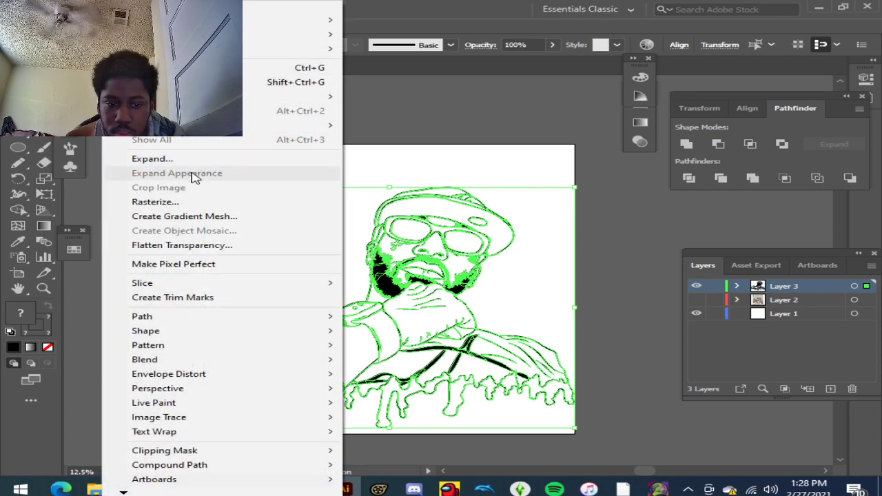
click(754, 179)
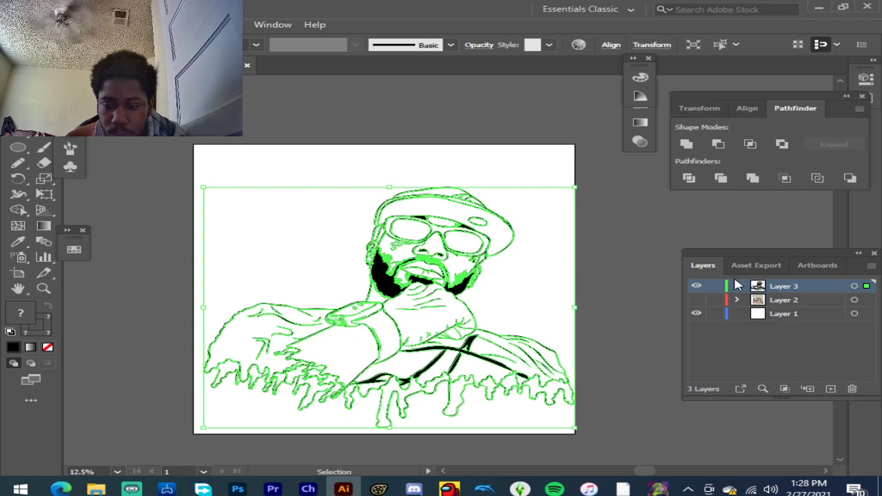
Step: Duplicate Layer 3, lock the copy above it, and make the original Layer 3 active
drag(808, 290, 831, 388)
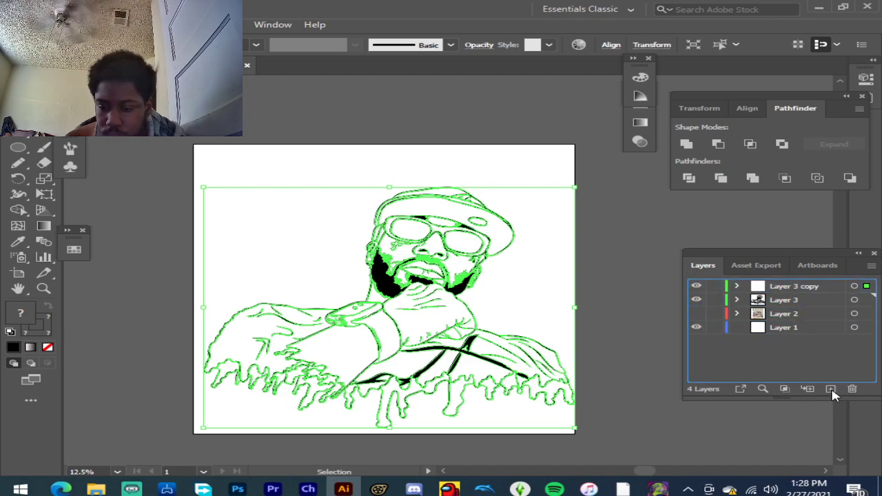
click(716, 286)
click(817, 303)
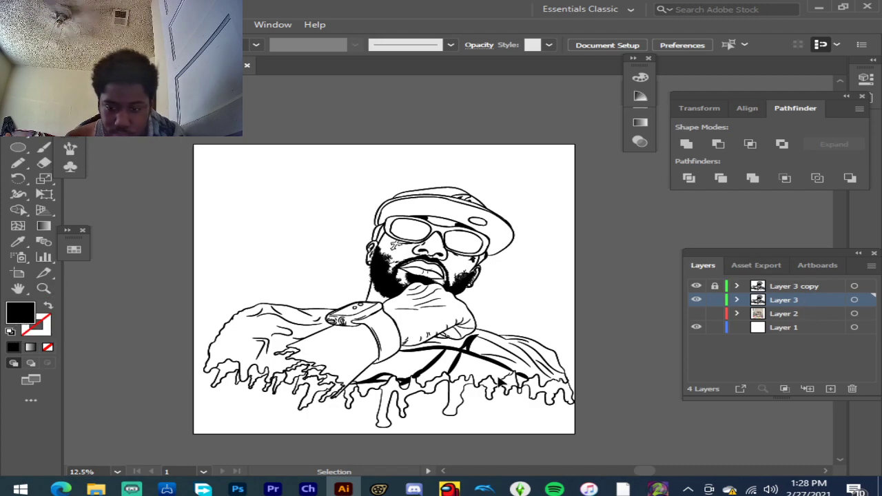
Step: Check the Layer 2 reference photo briefly, and set the fill to the light orange skin tone FFA75F
click(696, 314)
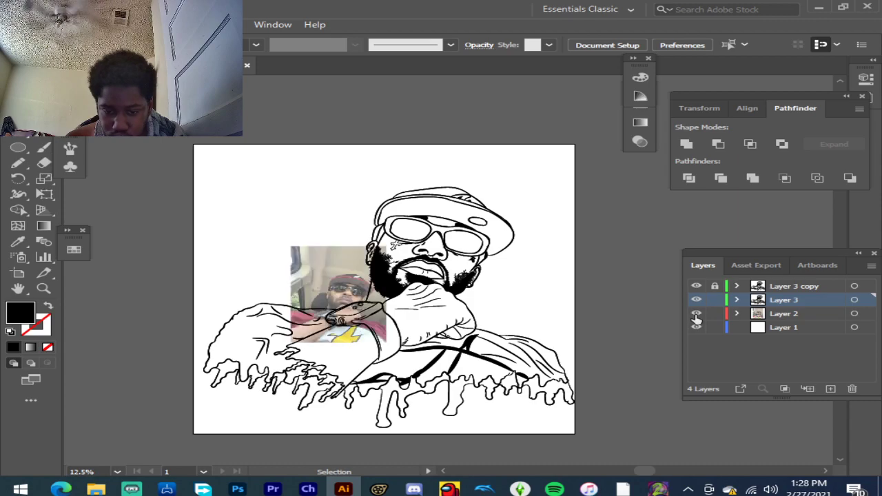
click(696, 315)
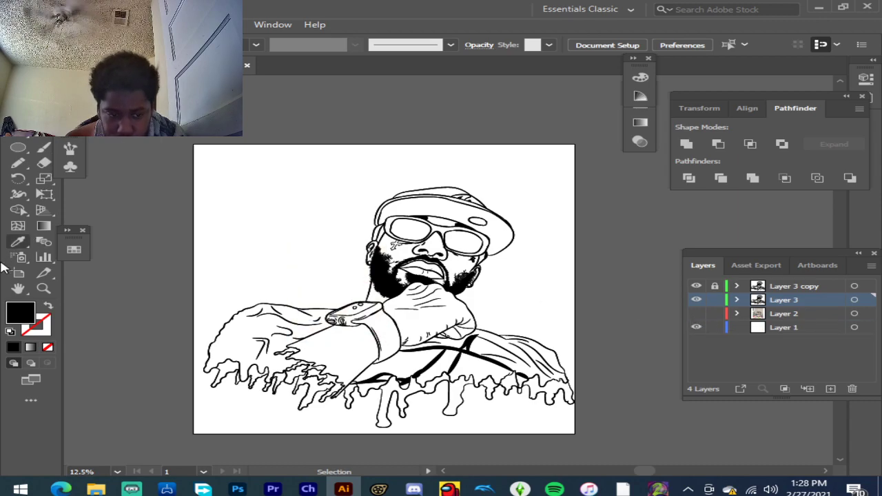
double_click(26, 315)
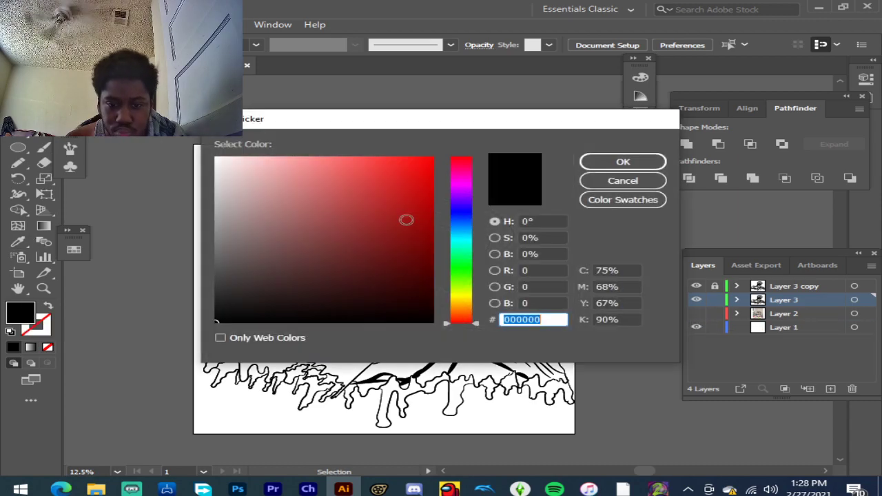
drag(380, 208, 362, 193)
drag(460, 311, 462, 316)
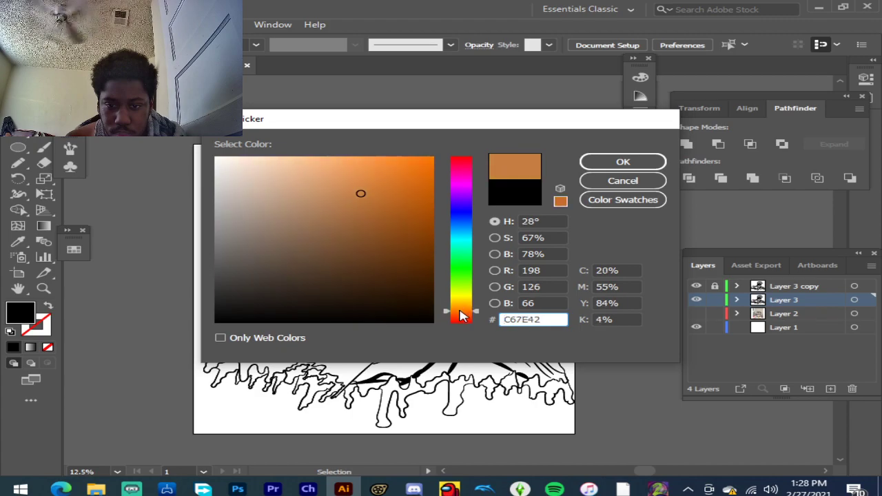
mouse_move(358, 206)
mouse_down()
mouse_move(371, 162)
mouse_move(341, 151)
mouse_move(354, 152)
mouse_up()
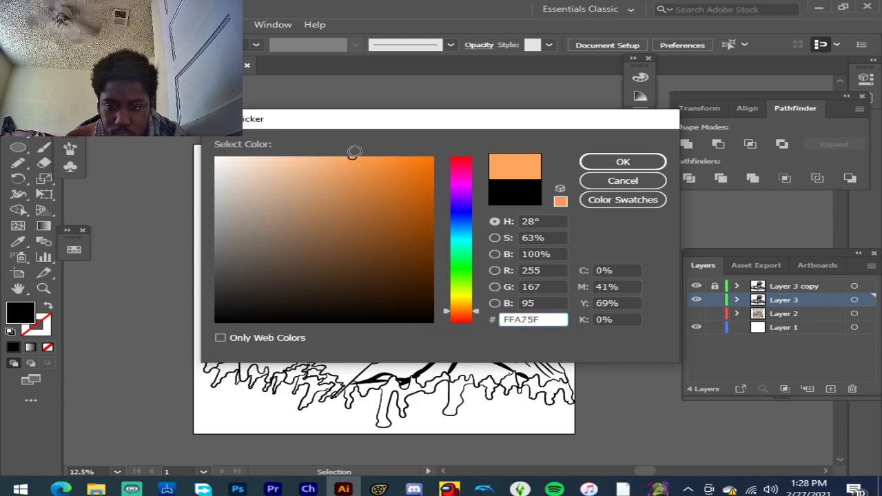
click(623, 161)
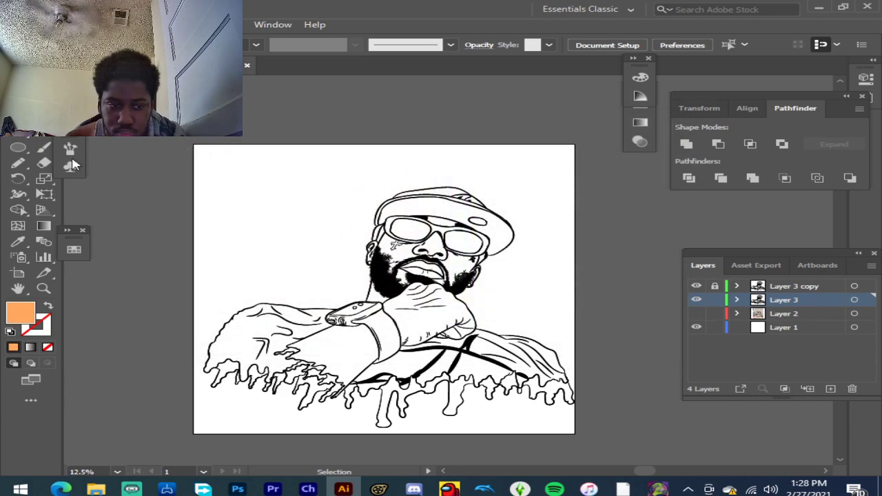
Step: Draw a light orange rectangle over most of the artboard on Layer 3 and send it to the back behind the line art
drag(18, 147, 122, 147)
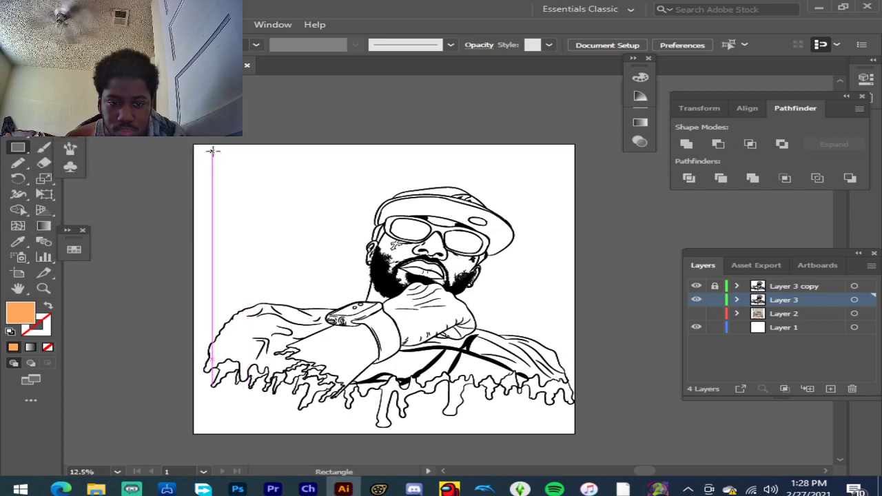
drag(213, 151, 544, 423)
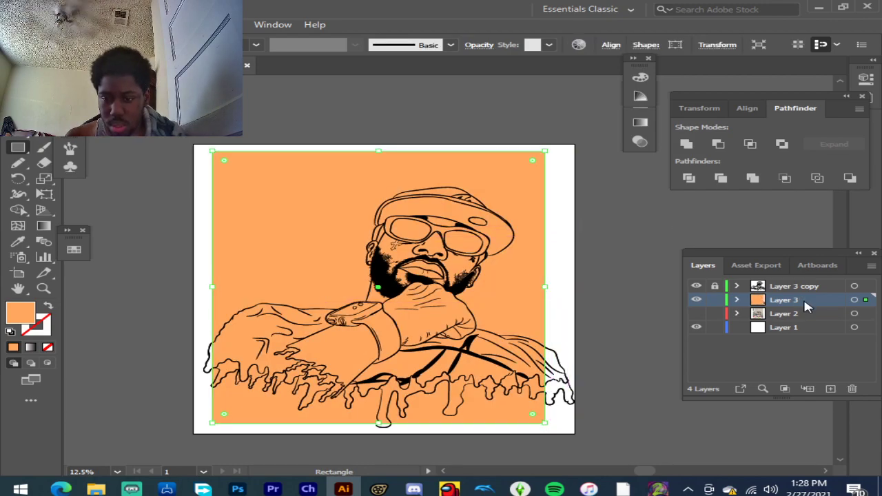
right_click(332, 194)
mouse_move(407, 412)
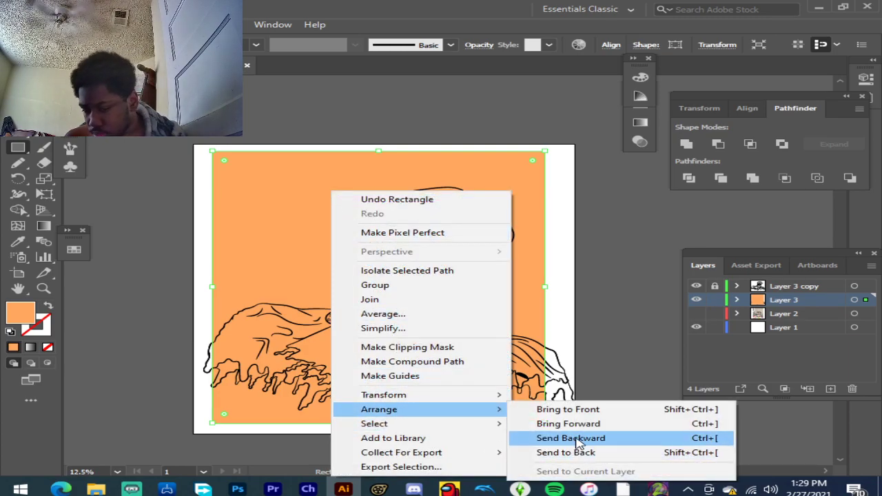
click(595, 453)
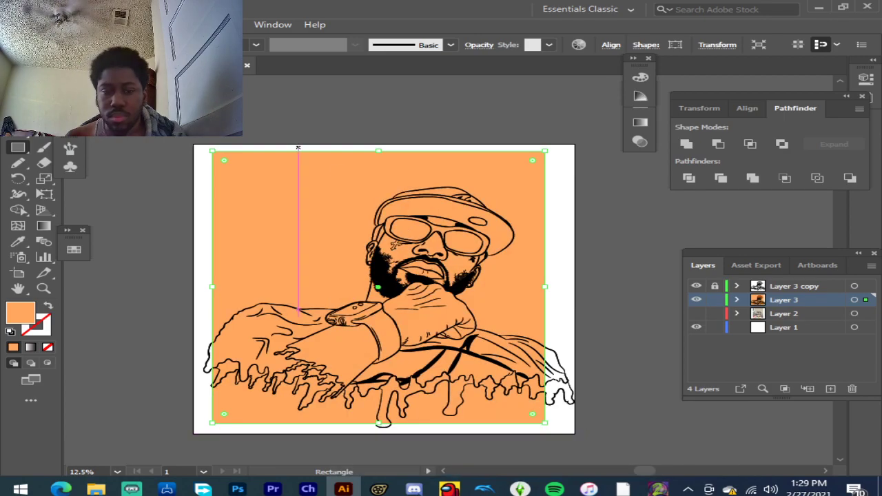
Step: Select the orange rectangle and all the line art on Layer 3 and combine them with Pathfinder Merge
key(v)
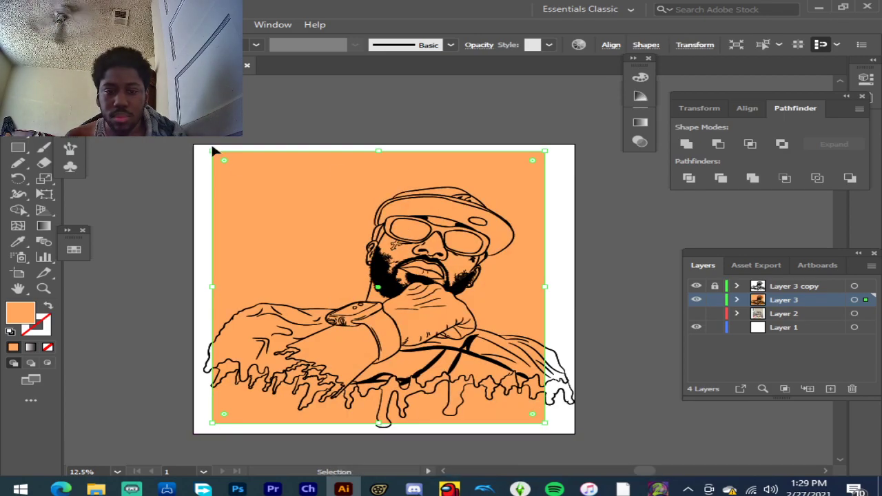
drag(173, 128, 599, 434)
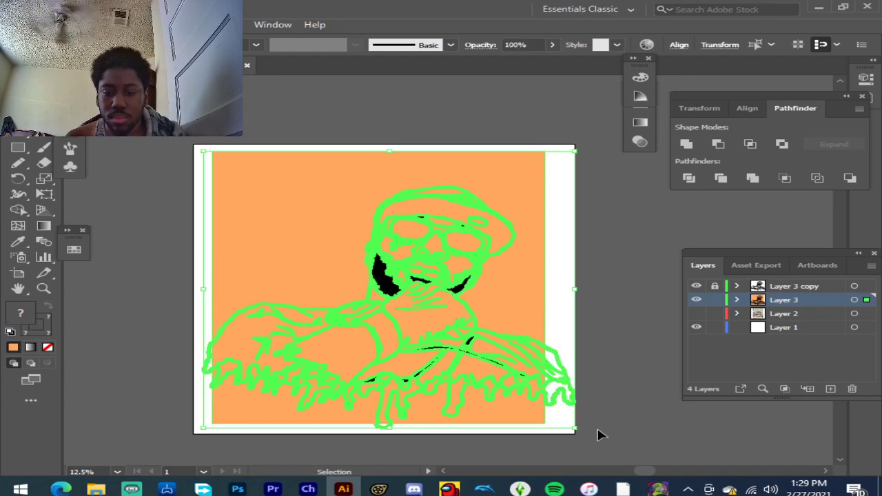
click(753, 180)
Step: Isolate the merged group and delete the orange background area above and around the figure
right_click(501, 184)
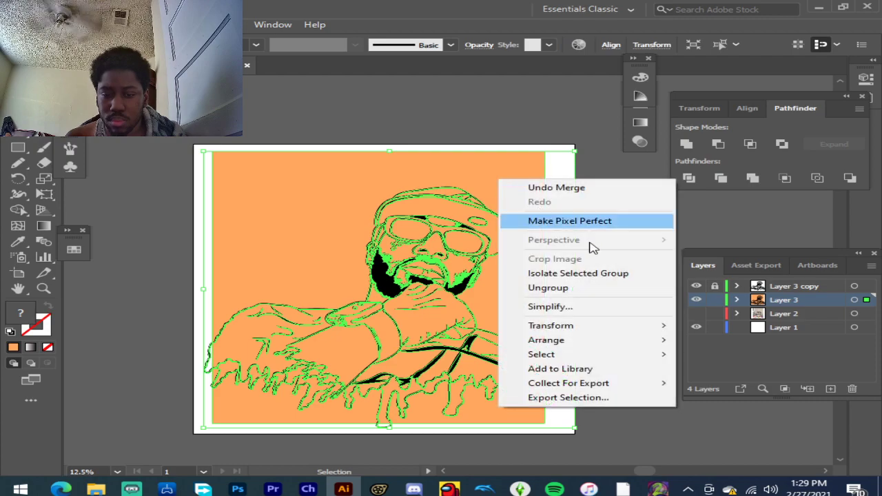
click(601, 274)
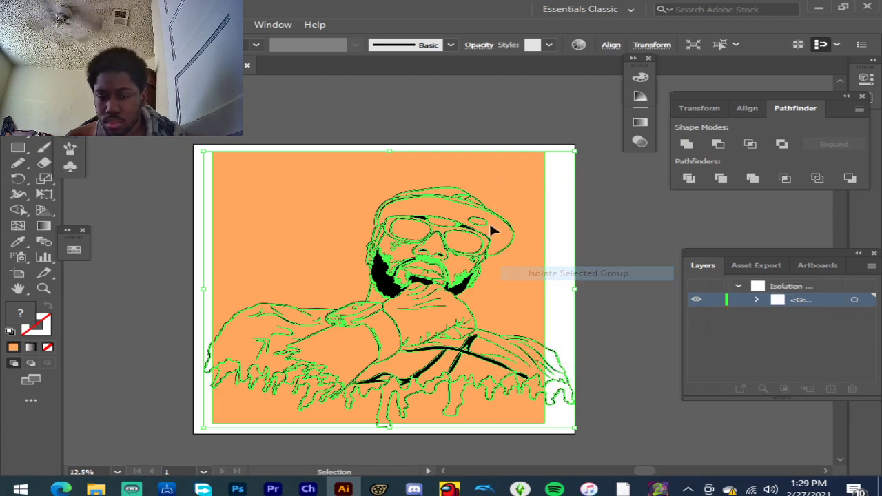
click(331, 213)
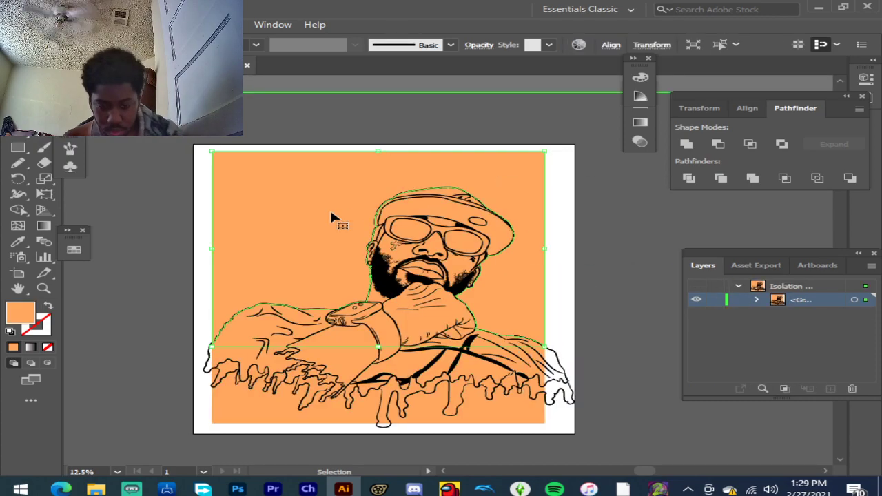
key(Delete)
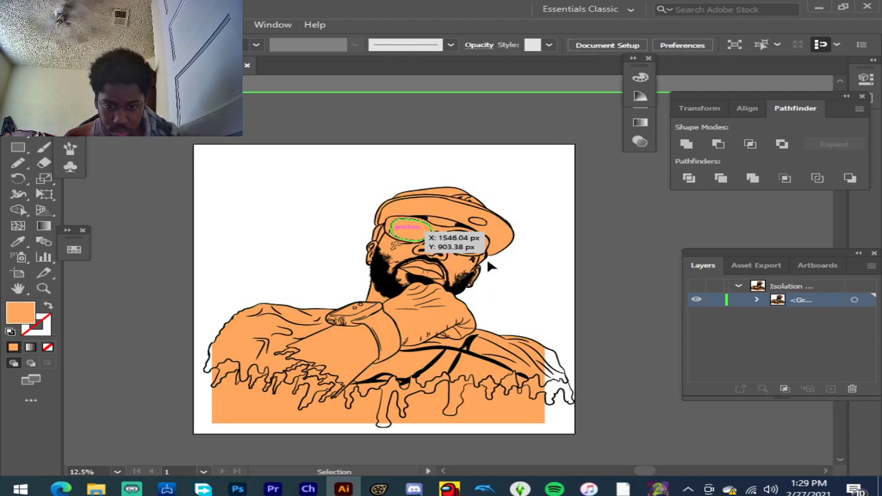
Step: Select both sunglass lenses, the sunglasses frame and the watch strap together
key(ctrl+=)
scroll(469, 219, up, 1)
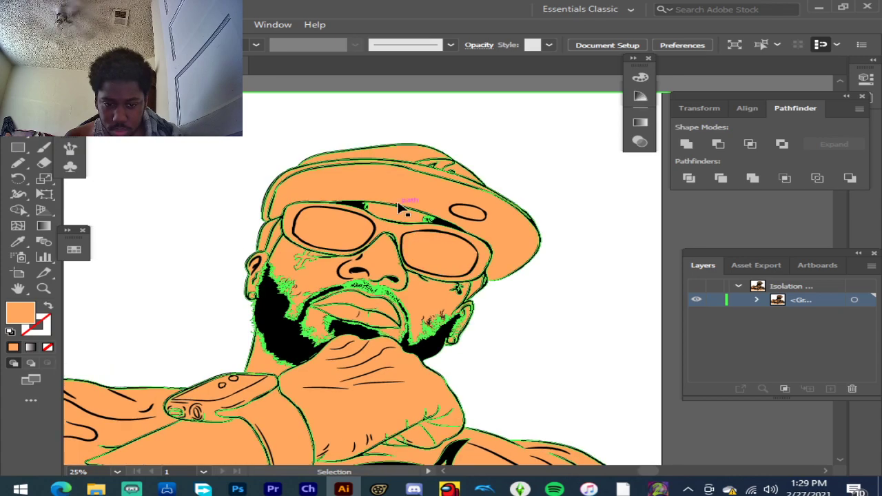
scroll(399, 218, up, 1)
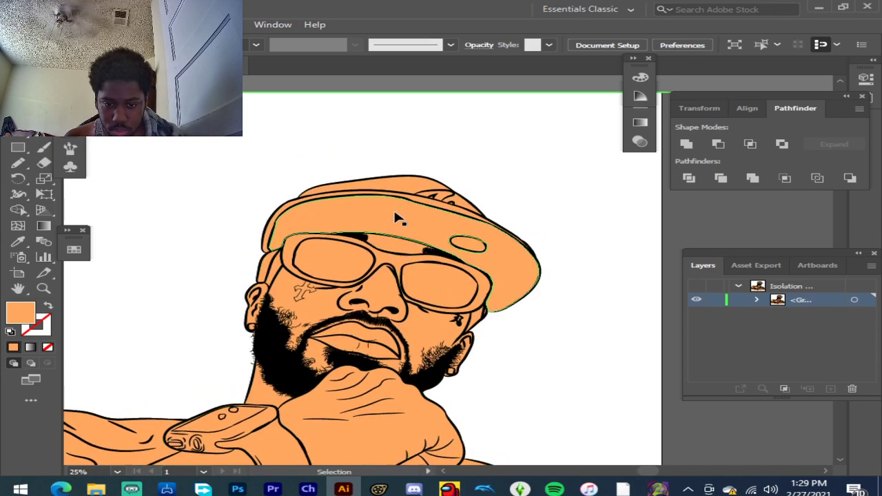
click(335, 259)
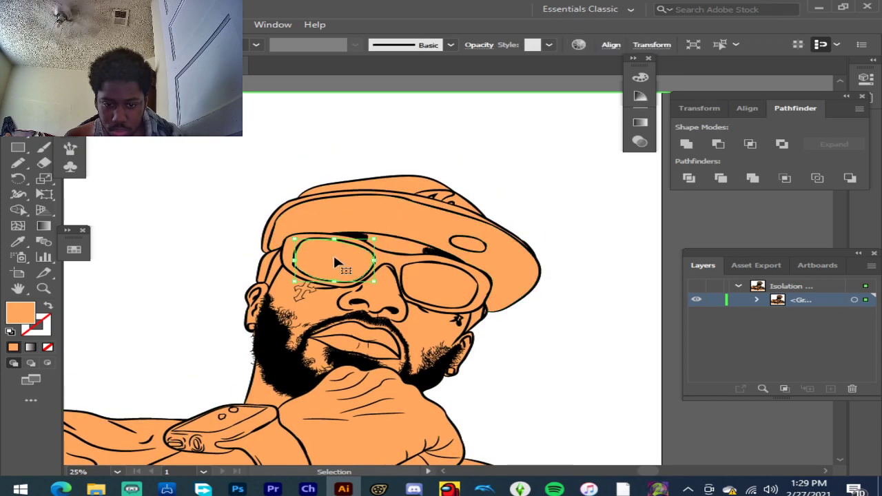
double_click(24, 315)
click(623, 180)
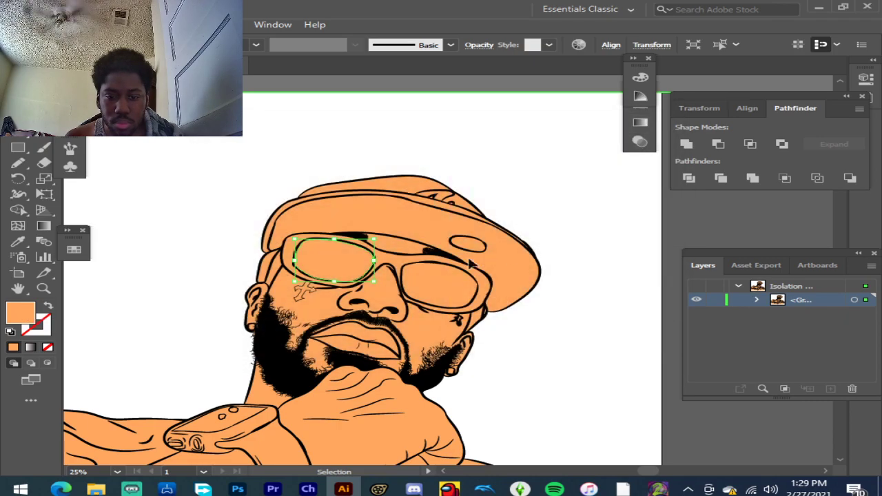
shift+click(461, 298)
scroll(482, 298, down, 3)
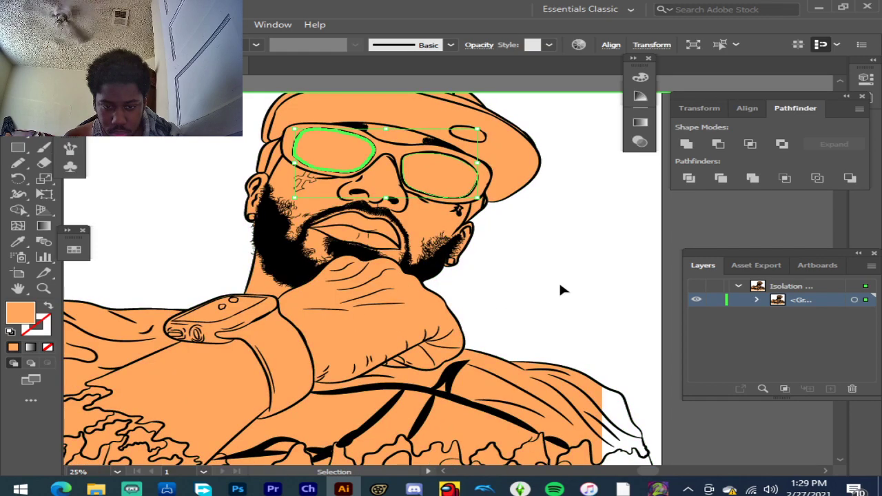
scroll(555, 291, up, 1)
shift+click(292, 365)
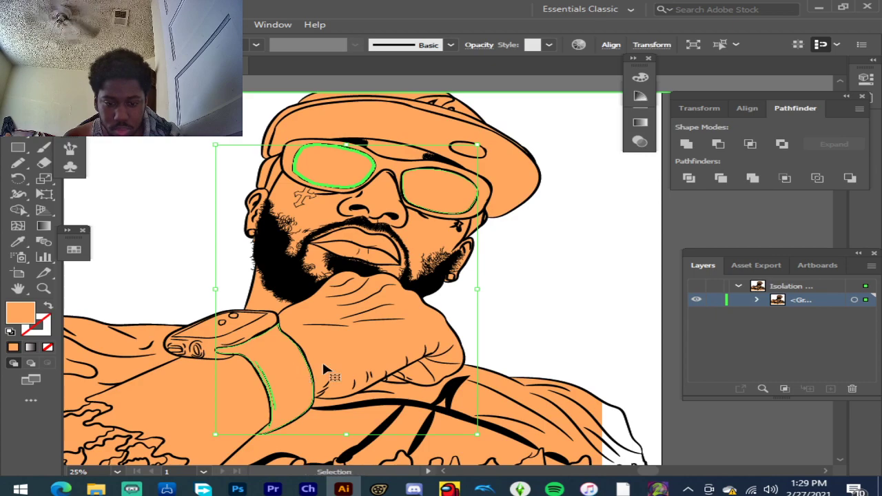
scroll(557, 288, up, 2)
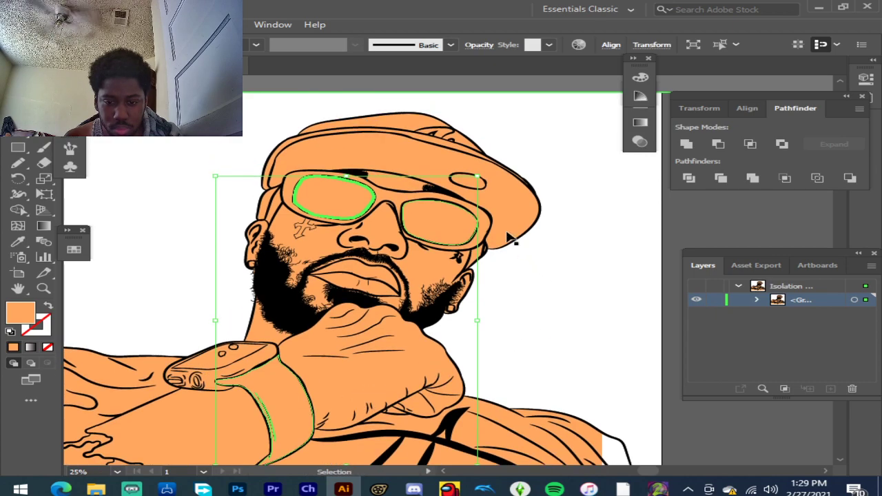
shift+click(487, 223)
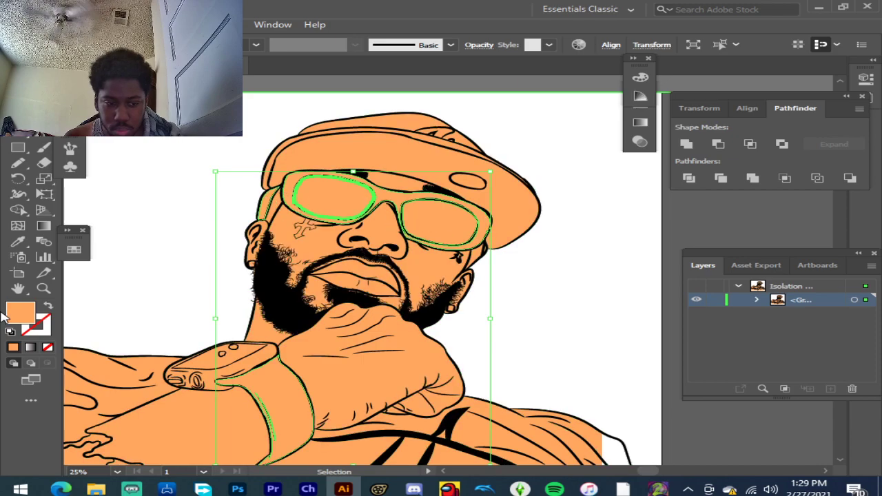
Step: Fill the selected lenses, frame and watch strap with near-black 111111
double_click(25, 315)
mouse_move(272, 290)
mouse_down()
mouse_move(218, 321)
mouse_move(217, 311)
mouse_up()
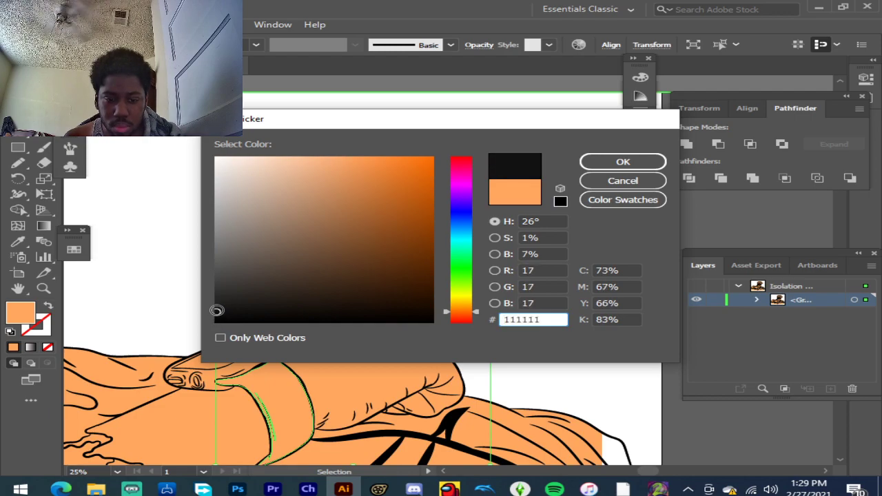
click(591, 161)
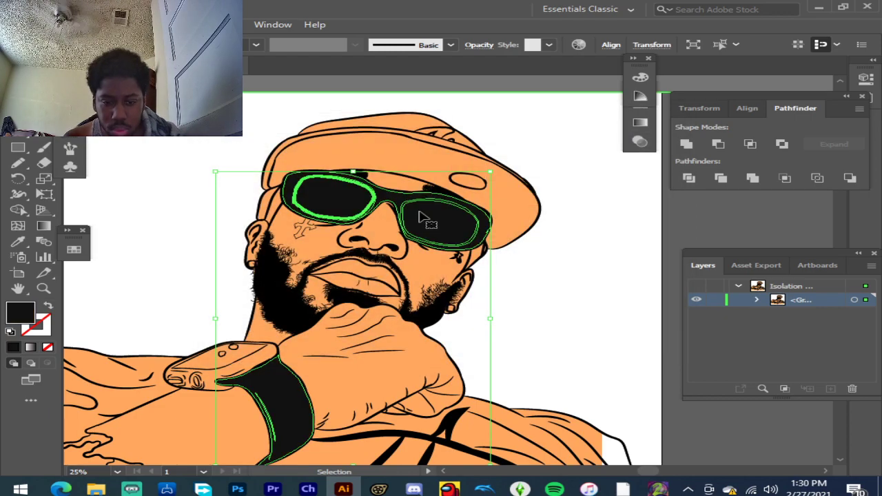
Step: Lighten the fill of the lenses, frame and watch strap slightly to a dark charcoal gray
scroll(314, 207, down, 2)
scroll(304, 200, up, 3)
scroll(303, 203, down, 4)
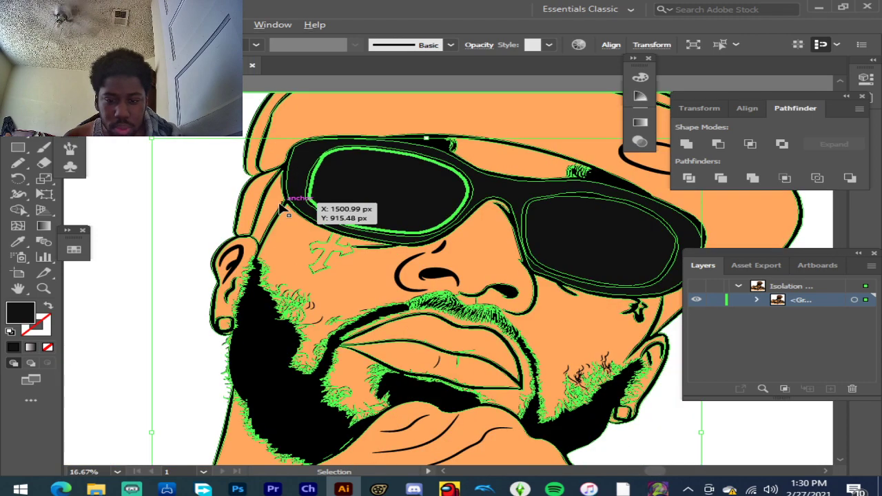
double_click(29, 315)
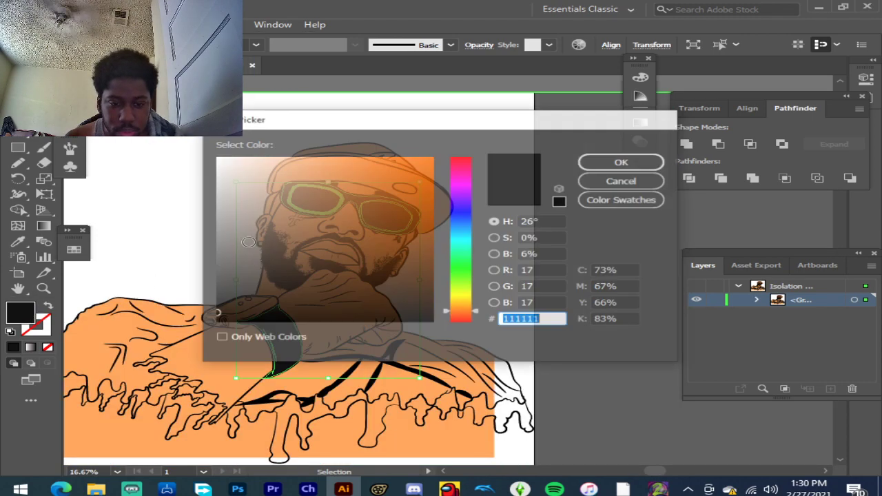
drag(216, 313, 213, 302)
click(597, 162)
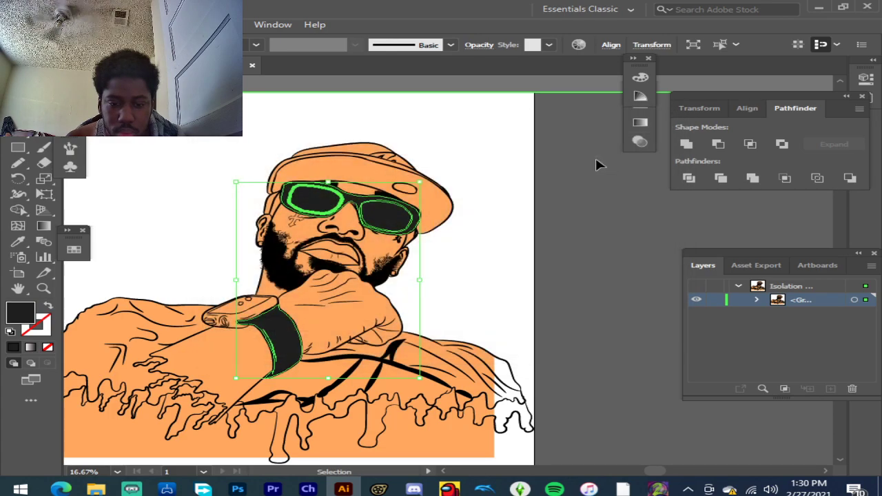
Step: Fill the sunglasses' temple arm on the left side of the face with the frame's dark gray using the Eyedropper
scroll(298, 220, up, 2)
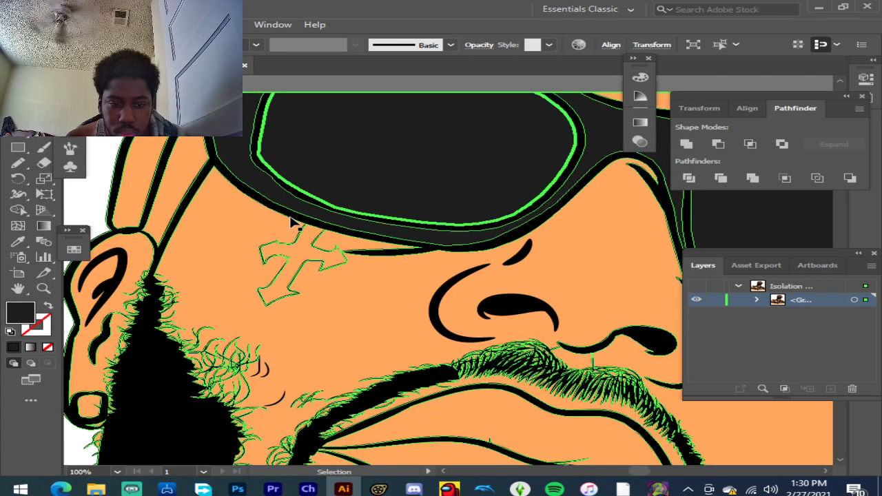
click(181, 178)
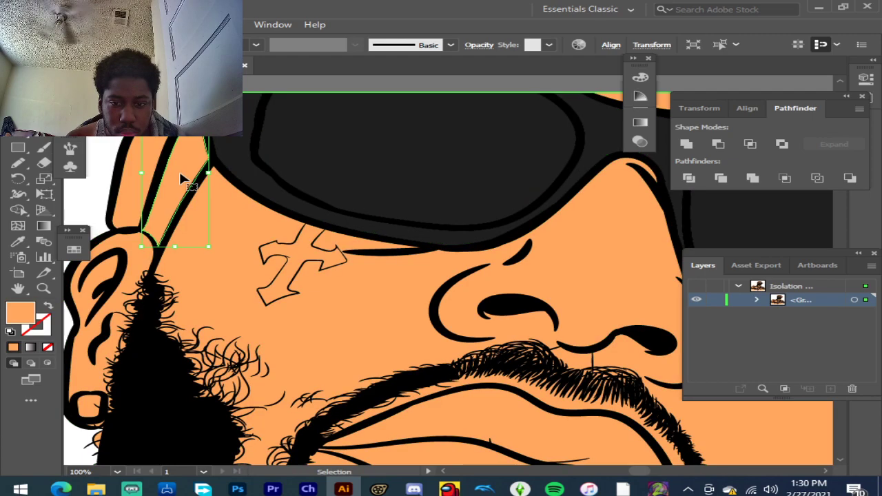
scroll(180, 178, up, 3)
click(18, 241)
click(224, 181)
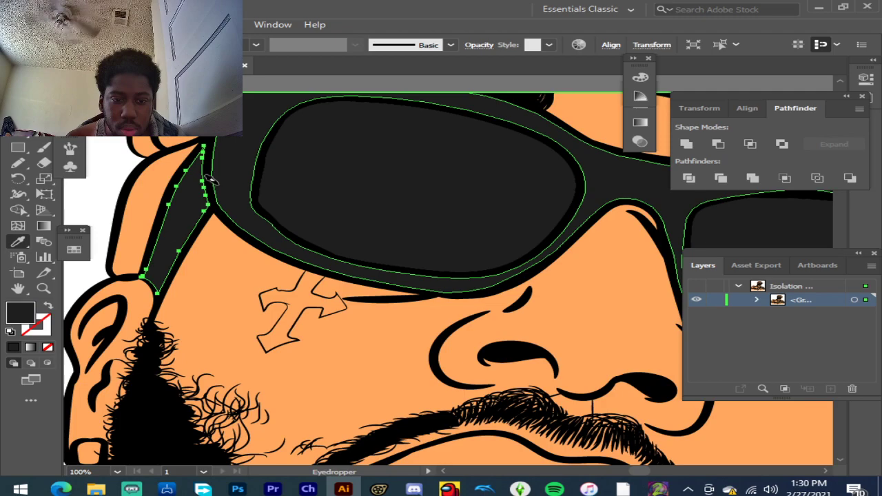
Step: Give the temple arm on the right side of the face the same dark gray sampled from the lens
scroll(224, 181, down, 4)
scroll(437, 213, up, 3)
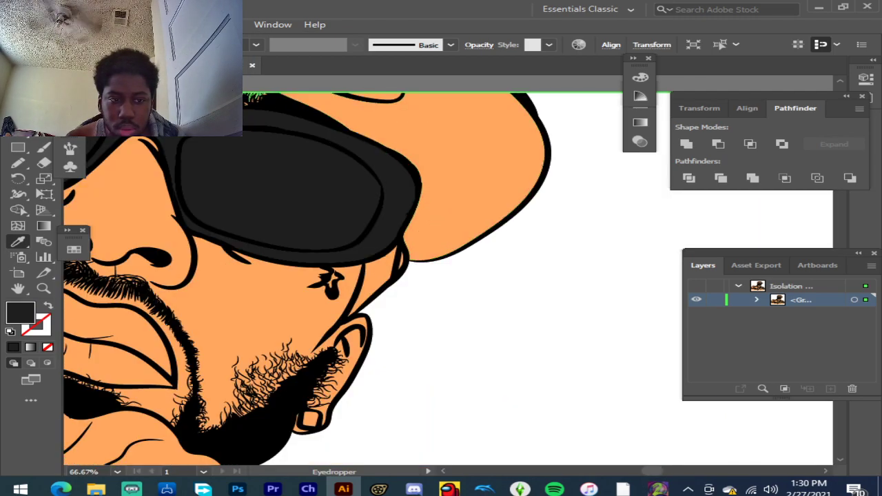
key(v)
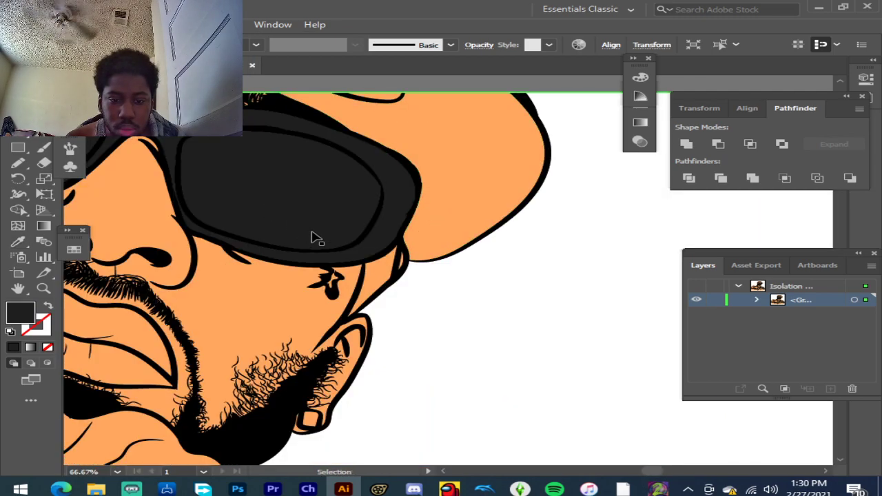
click(370, 267)
click(19, 243)
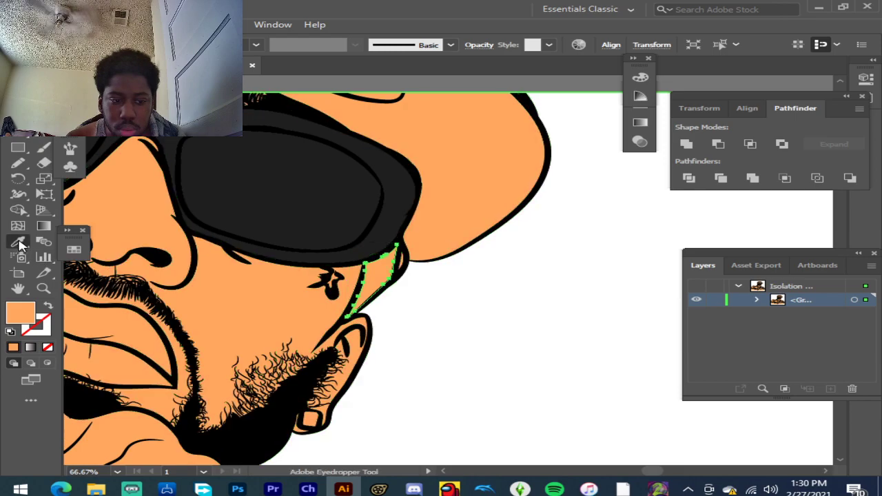
click(298, 182)
Step: Fill the orange hair area behind the left temple arm, above the ear, with black 000000
scroll(370, 197, down, 3)
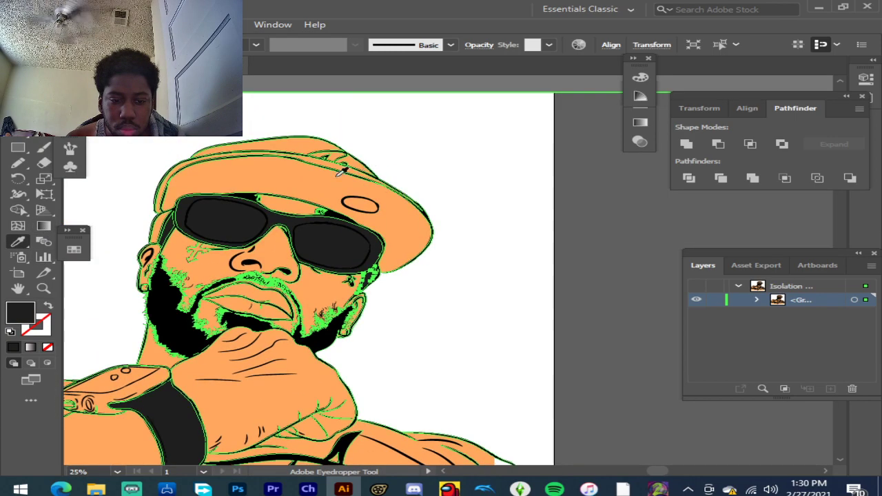
scroll(110, 193, up, 5)
scroll(215, 233, up, 2)
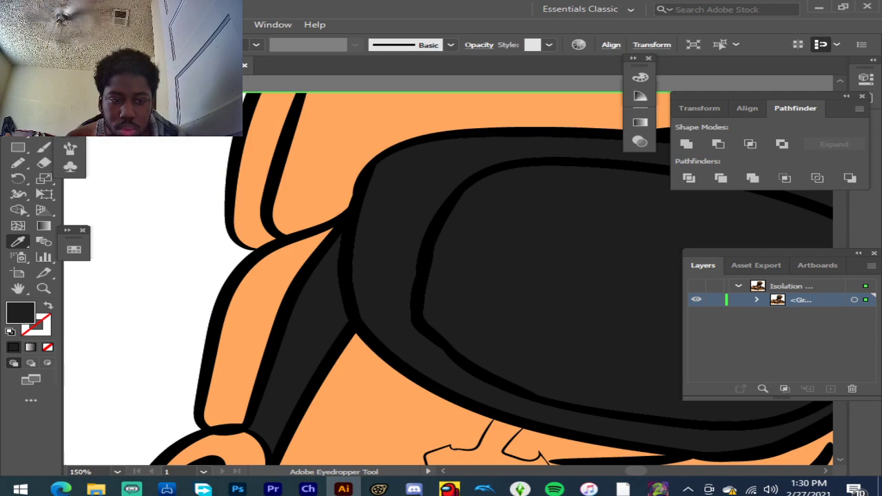
key(v)
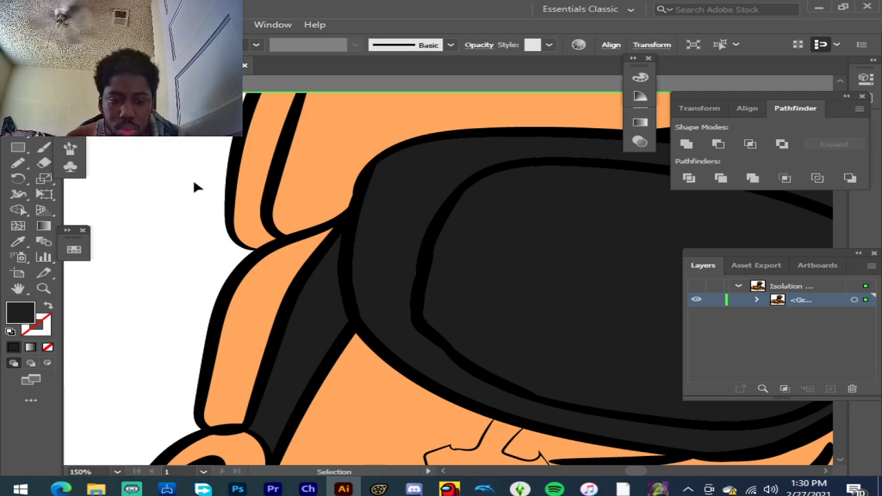
click(262, 305)
double_click(20, 311)
text(000000)
click(589, 163)
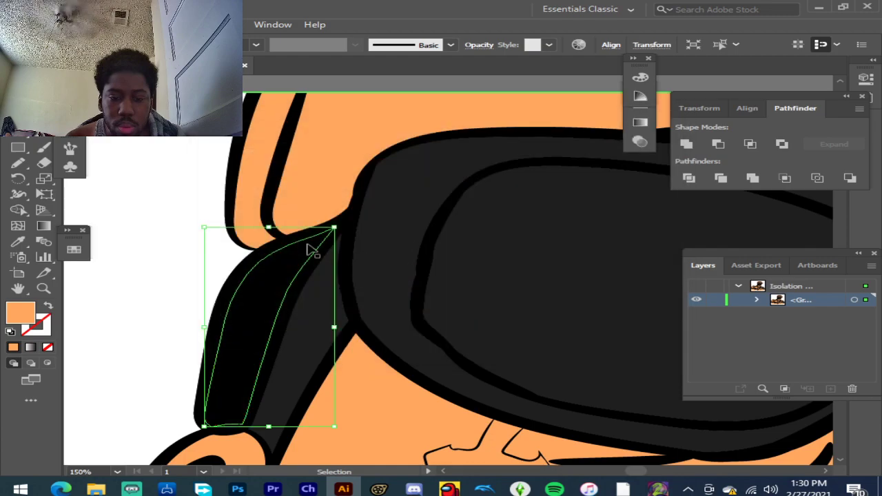
Step: Fill the thin orange sliver behind the right temple arm, under the cap brim, with black sampled from the line art
scroll(331, 228, down, 4)
scroll(331, 228, down, 1)
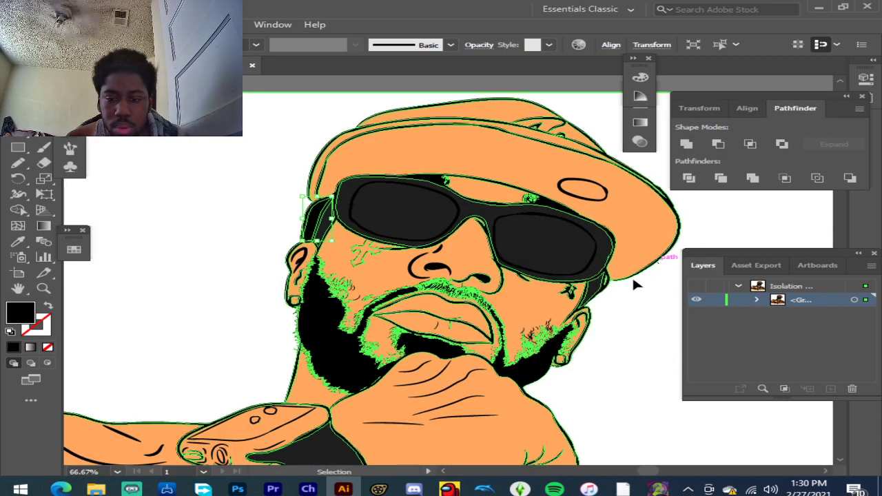
scroll(627, 275, up, 4)
scroll(552, 277, up, 2)
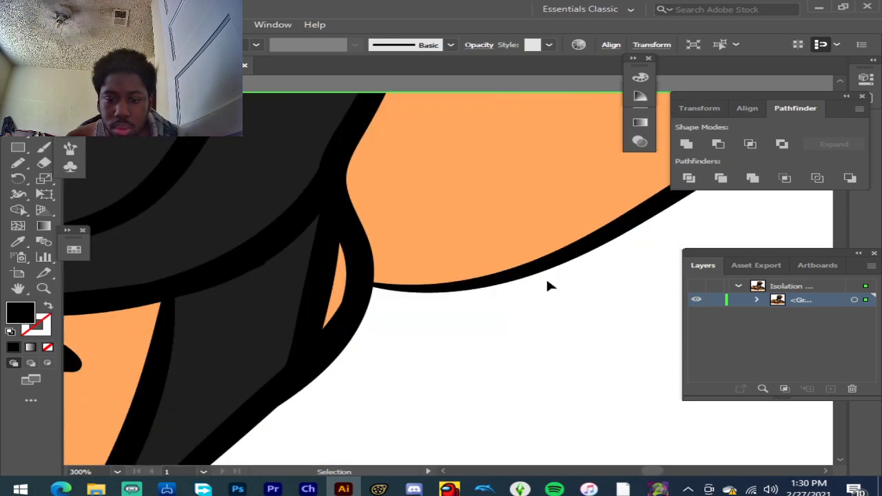
click(338, 297)
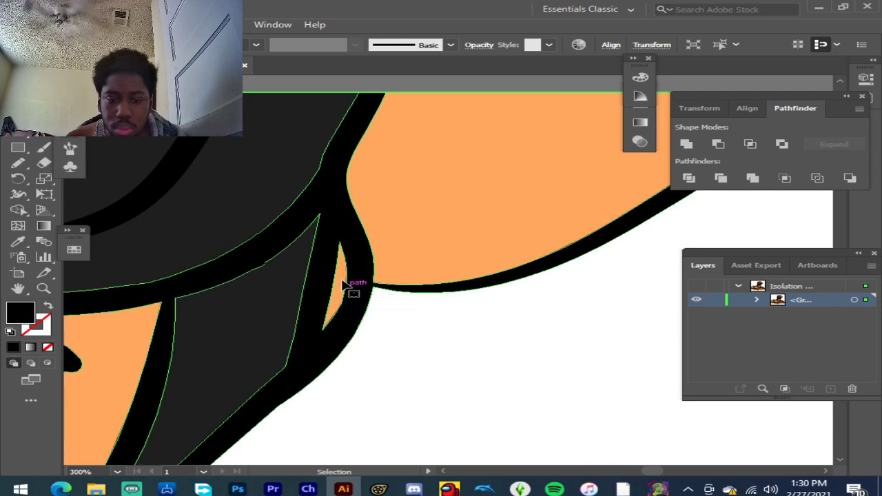
click(345, 286)
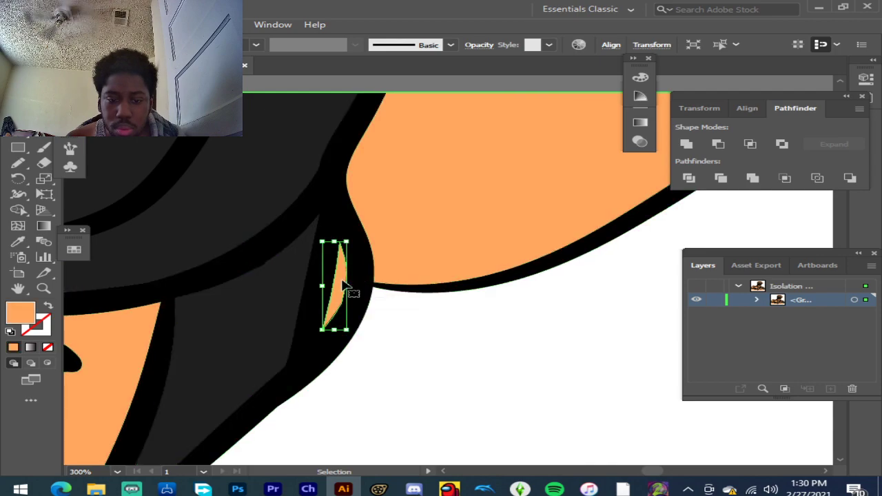
click(19, 242)
click(247, 245)
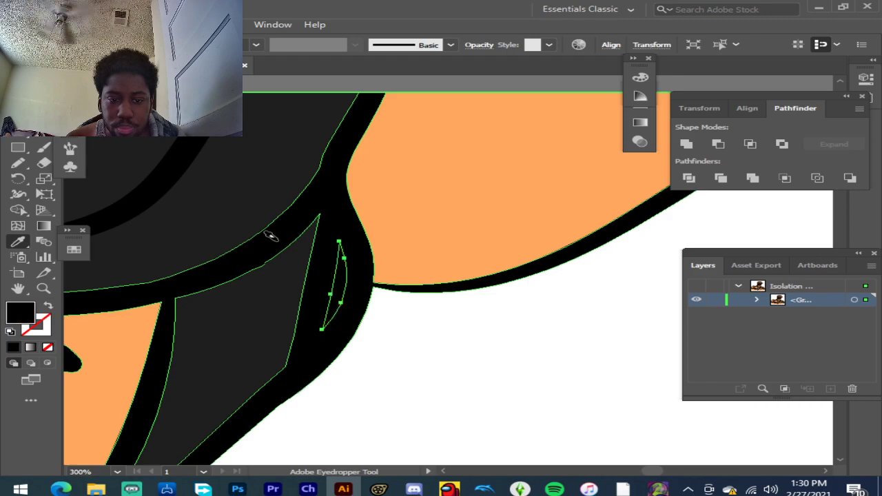
scroll(271, 235, down, 8)
scroll(241, 143, up, 3)
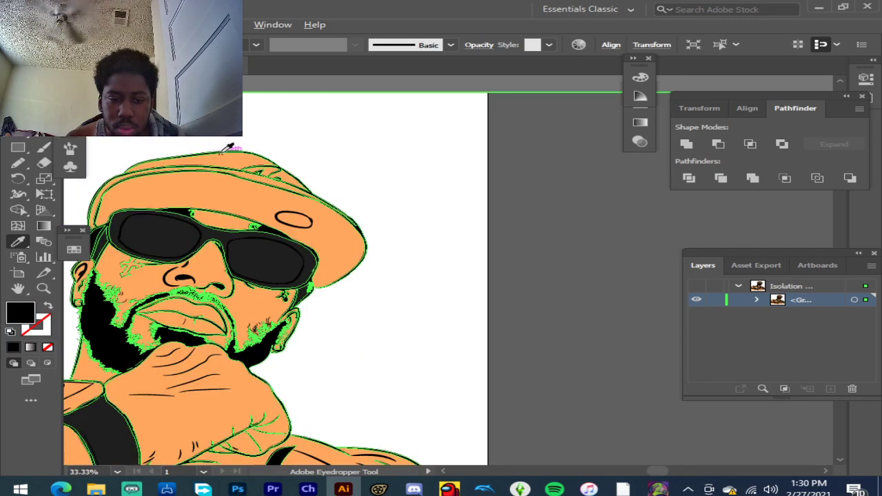
Step: Fill the large top section of the cap's crown, above the brim, with black sampled from the line art
key(v)
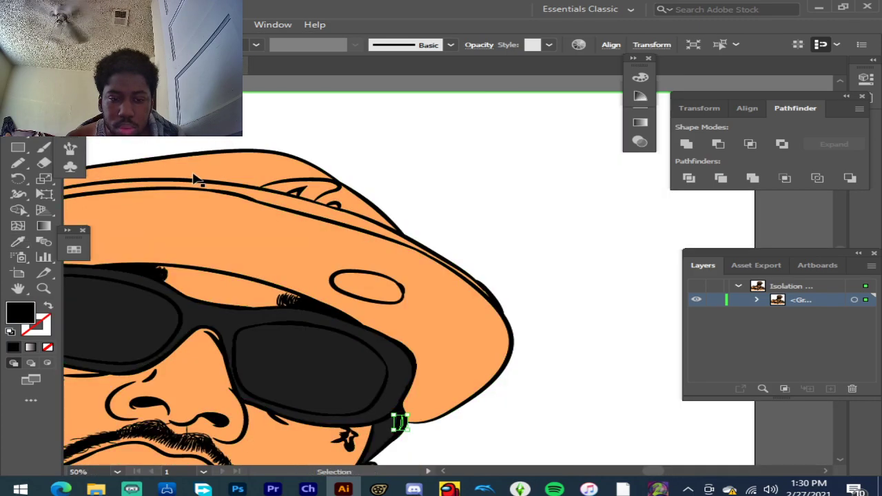
click(236, 174)
click(18, 241)
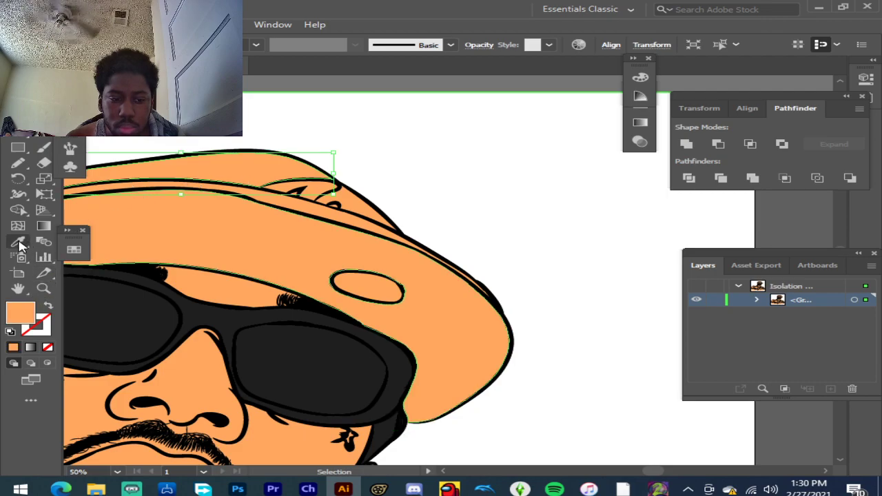
click(308, 305)
key(v)
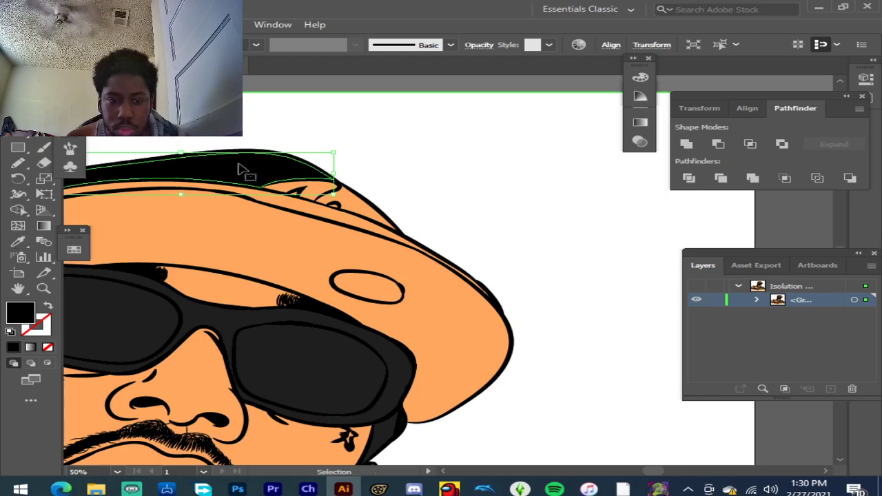
Step: Give the smaller crown section beside the strap, on the right slope of the cap, the same sampled black
click(364, 211)
click(19, 243)
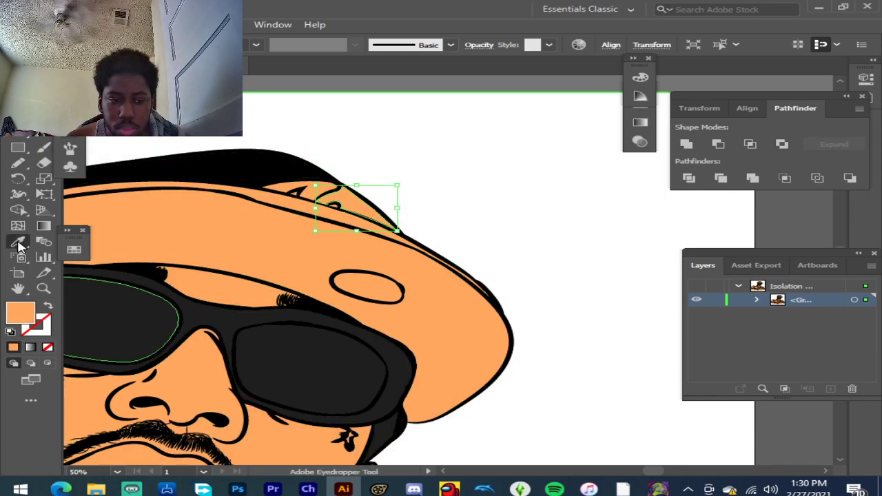
click(315, 296)
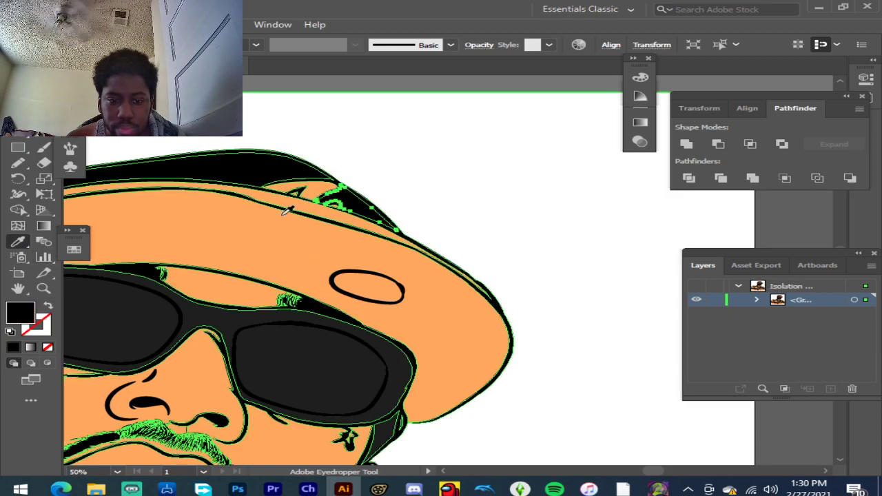
key(v)
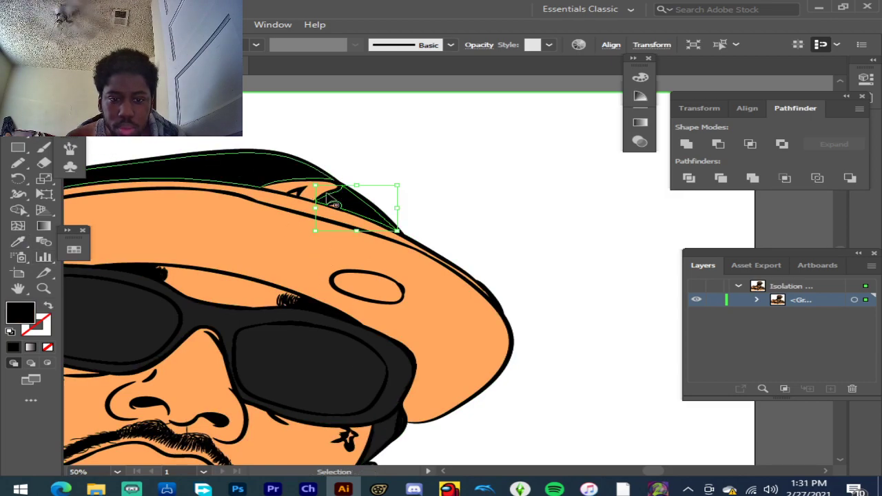
Step: Fill the tiny orange triangle inside the dark fold above the cap's brim with black sampled from the crown
scroll(328, 196, up, 2)
scroll(283, 196, up, 3)
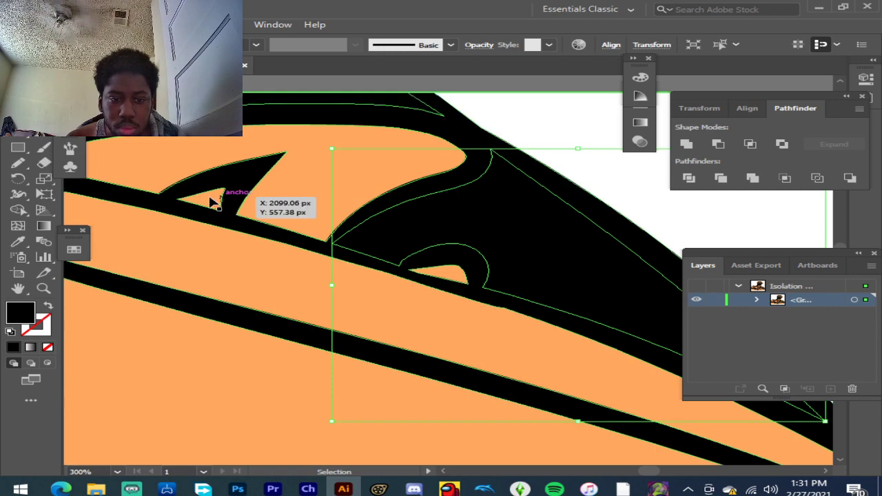
click(215, 199)
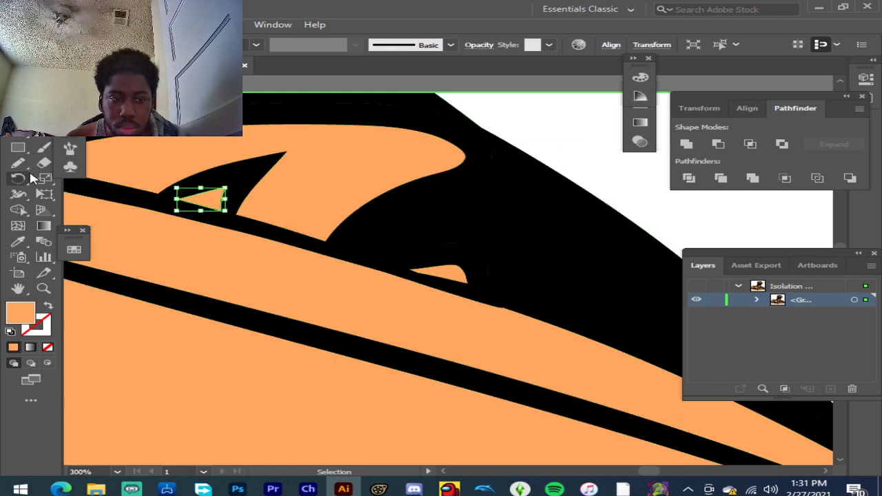
click(19, 240)
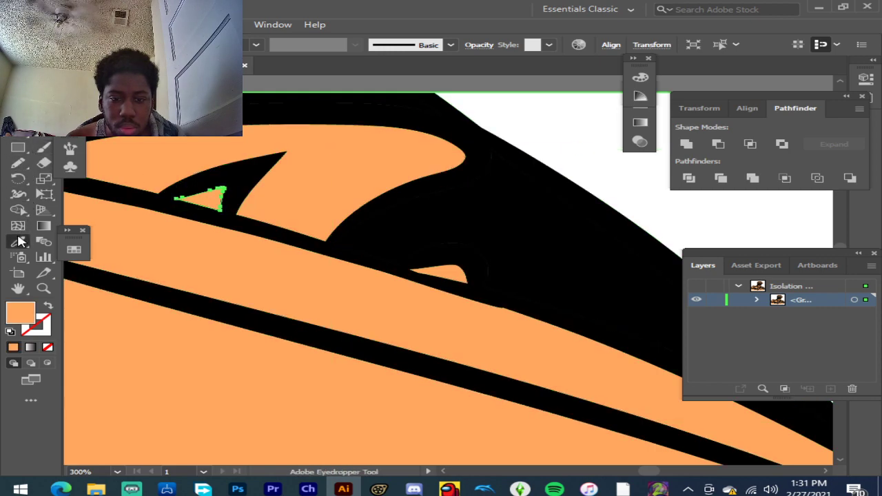
click(389, 218)
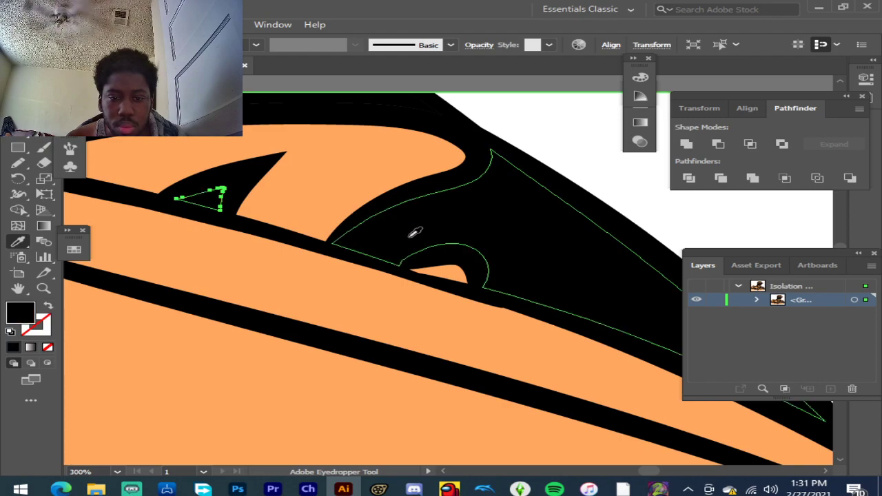
scroll(408, 226, down, 5)
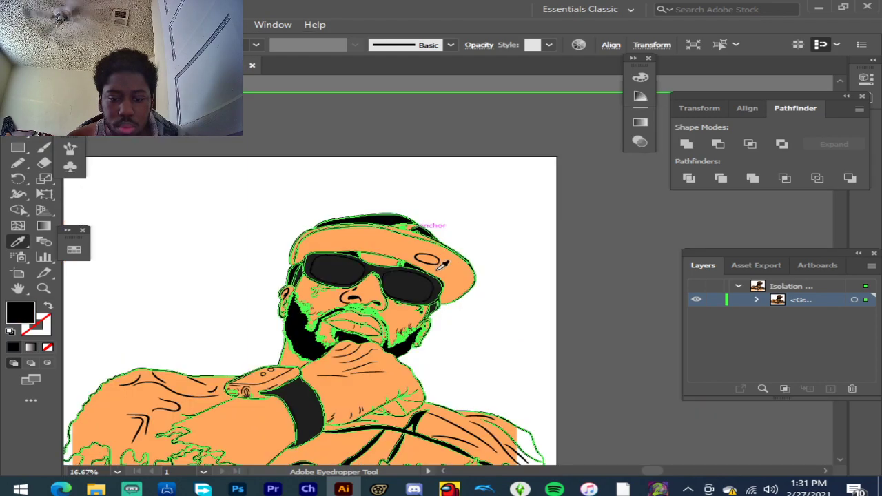
Step: Fill the cross tattoo under the left lens of the sunglasses with black sampled from the hair
scroll(333, 227, up, 2)
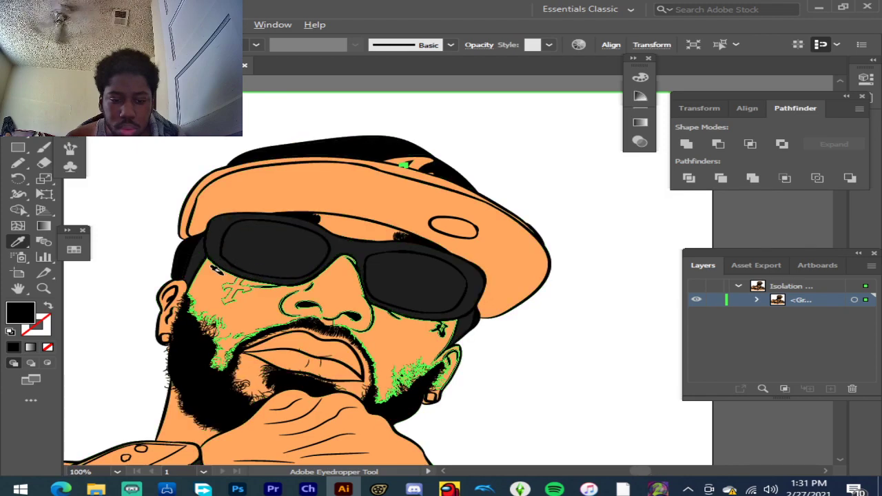
scroll(247, 272, up, 3)
key(v)
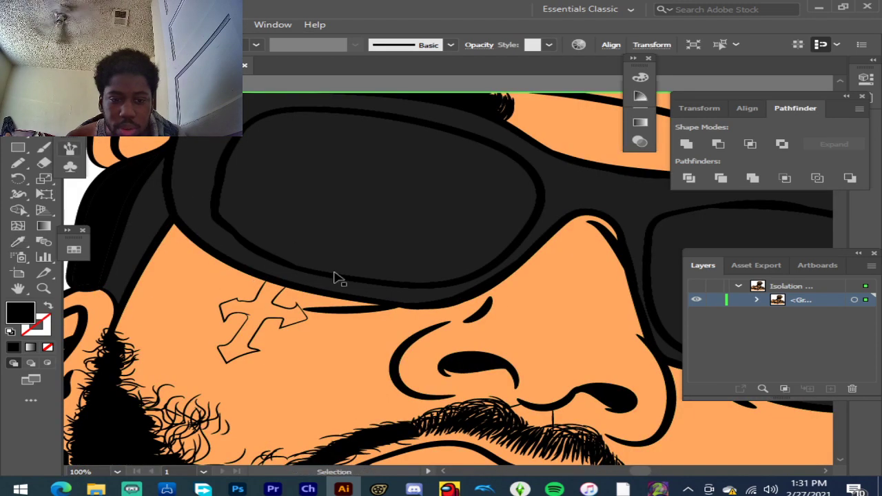
click(262, 310)
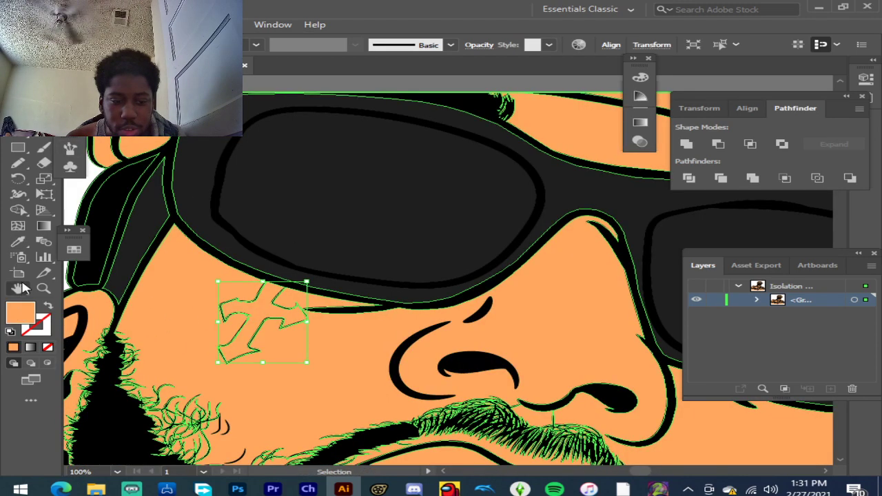
click(18, 241)
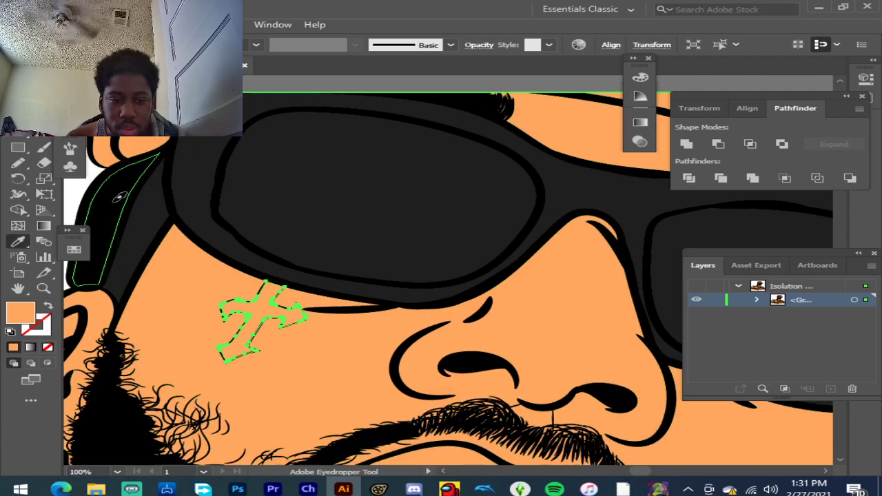
click(137, 195)
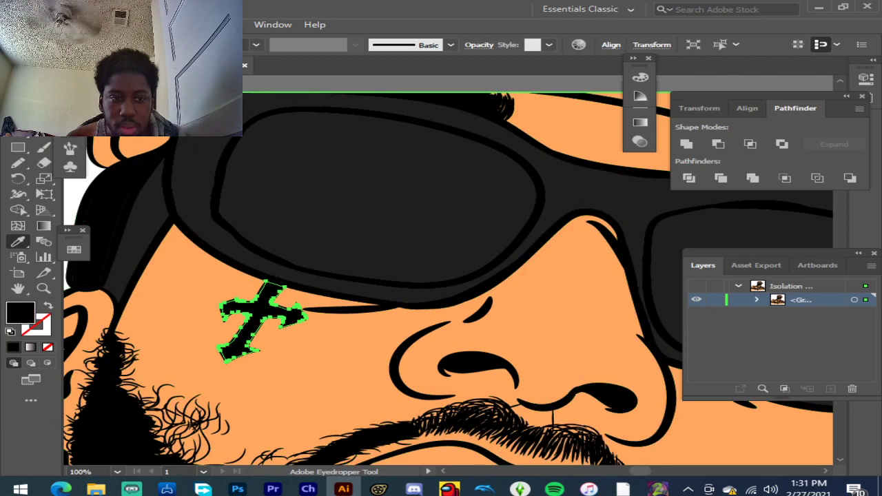
key(v)
Step: Fill the square earring stud in the ear on the right side of the face with white
scroll(342, 292, down, 3)
scroll(387, 300, down, 4)
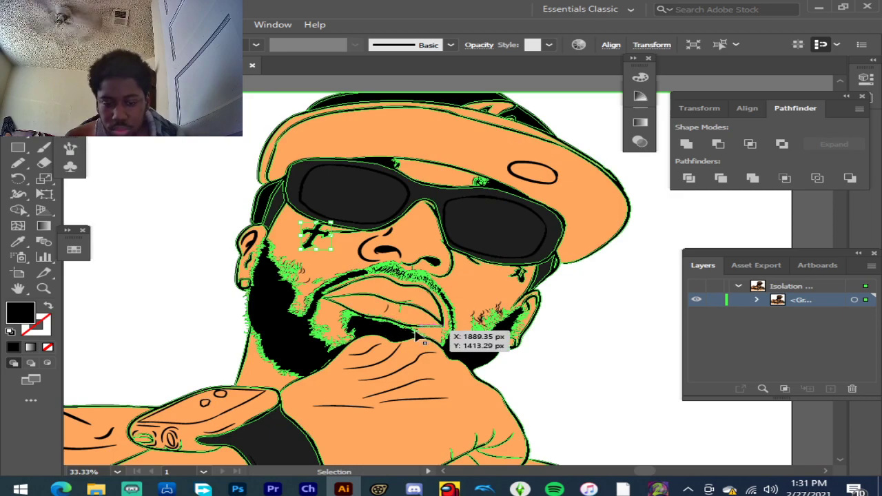
scroll(412, 283, down, 2)
scroll(167, 367, up, 2)
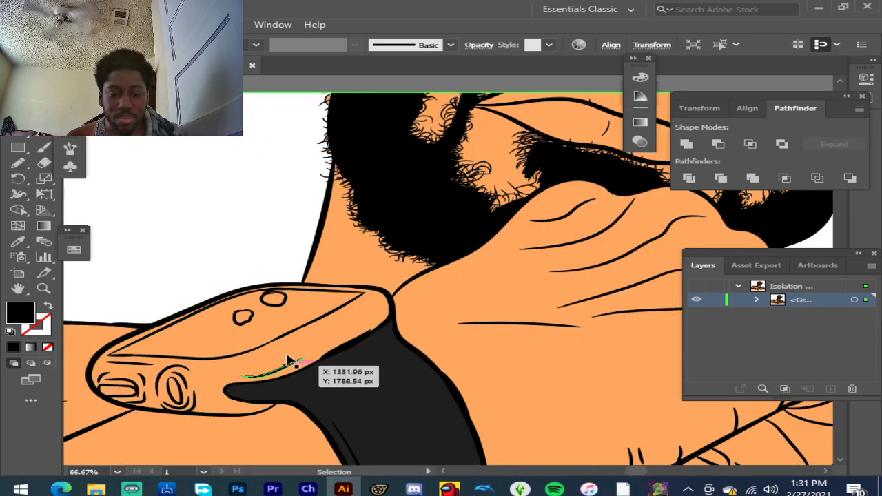
scroll(290, 360, down, 2)
scroll(473, 248, down, 1)
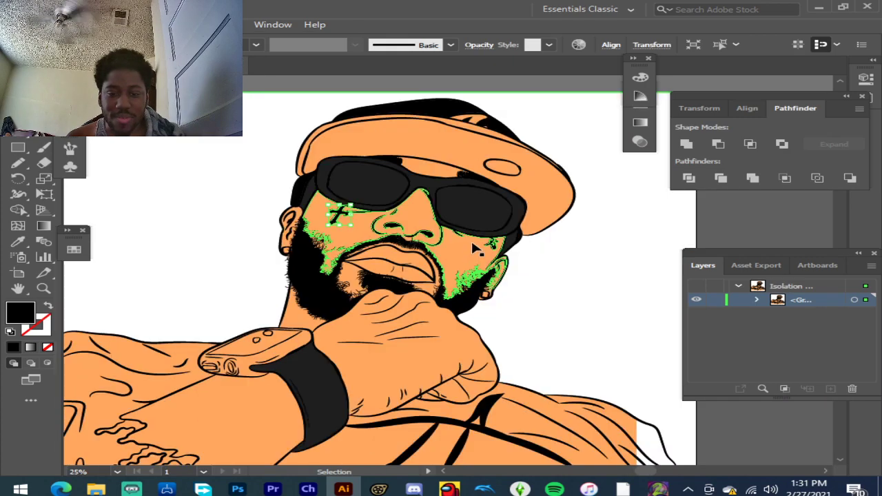
scroll(475, 313, up, 2)
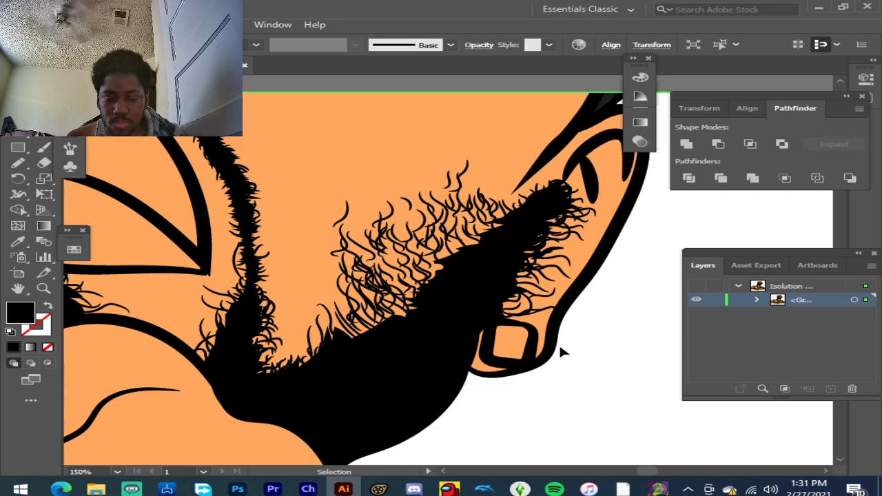
click(517, 345)
double_click(21, 312)
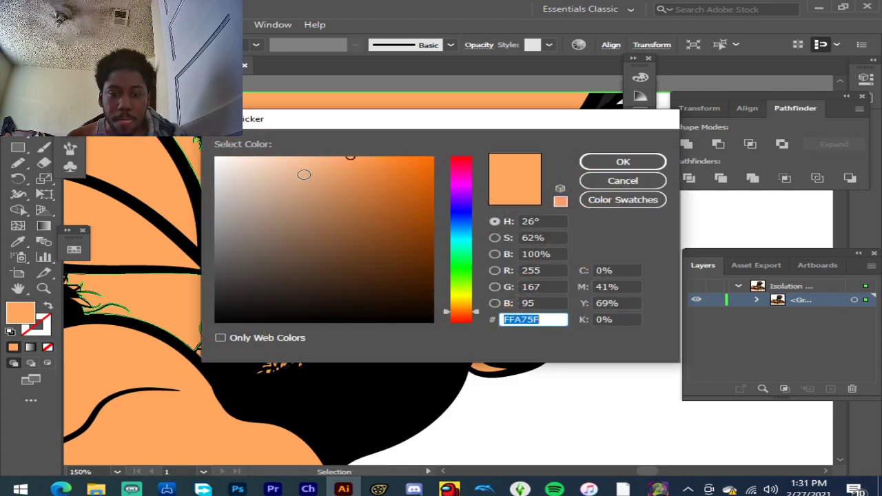
drag(257, 174, 202, 153)
click(592, 160)
key(ctrl+0)
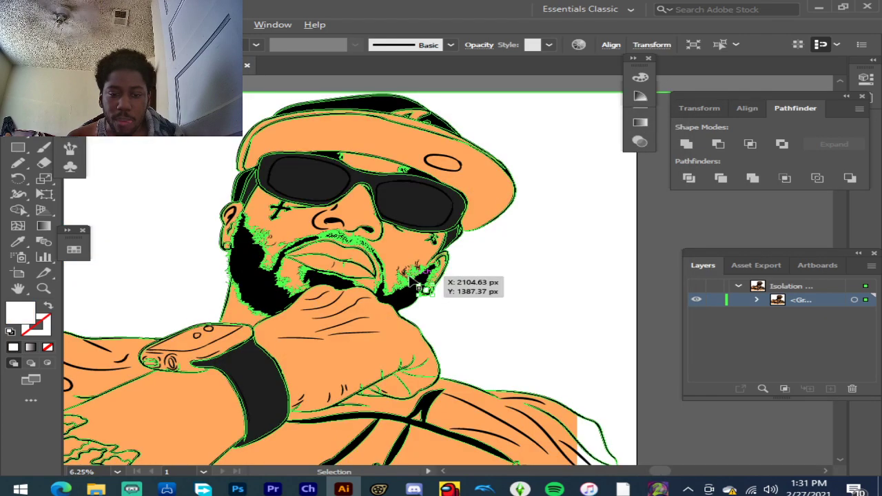
Step: Set the fill of the earring stud on the left side of the face to near-white FFFEFD
scroll(240, 247, up, 3)
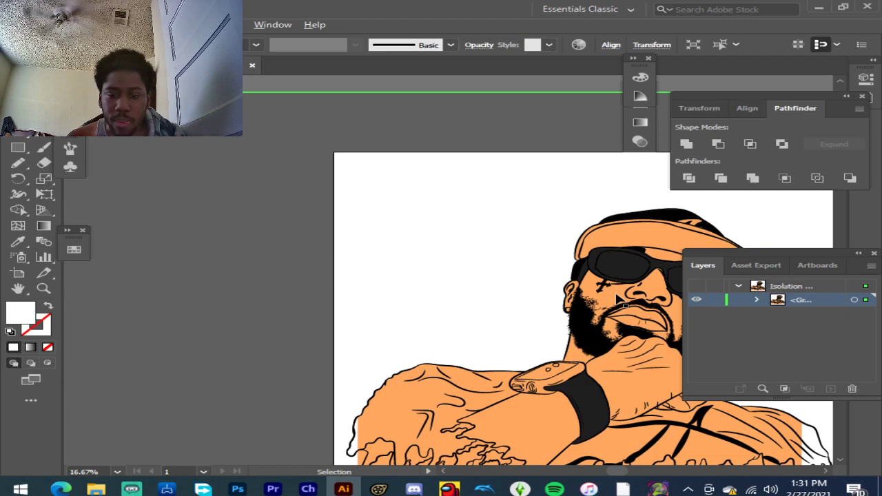
scroll(579, 310, up, 6)
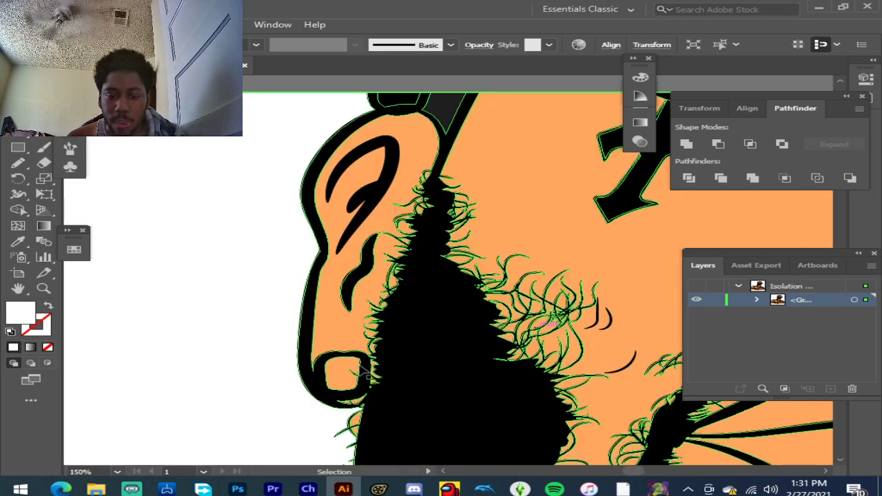
click(342, 376)
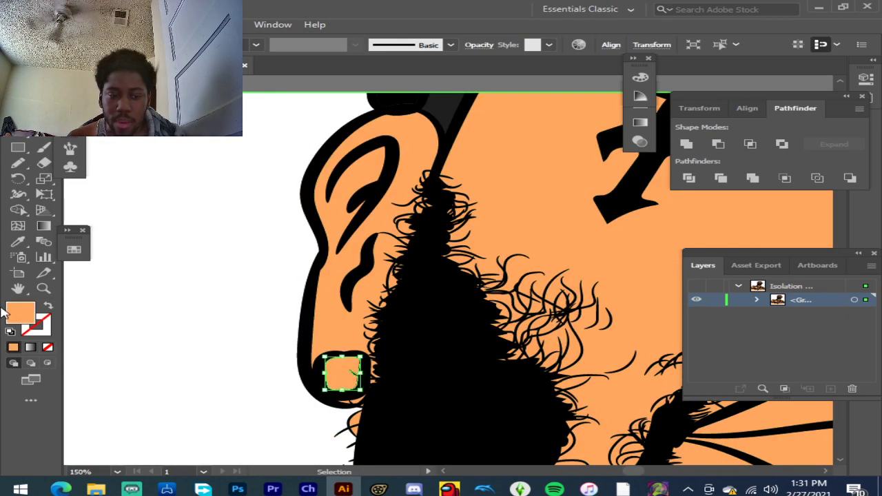
double_click(26, 316)
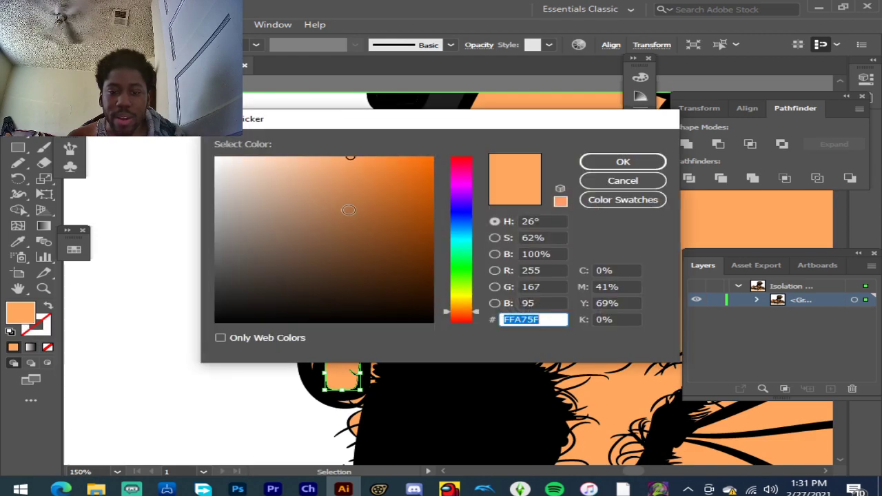
click(221, 157)
click(216, 157)
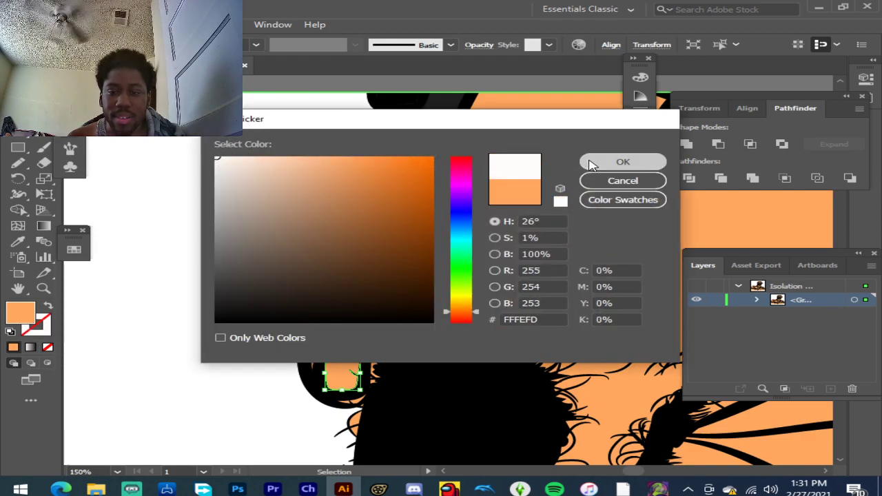
click(592, 164)
Step: Fill the cap's large brim area around the oval with light gray D8D8D8
scroll(326, 238, down, 4)
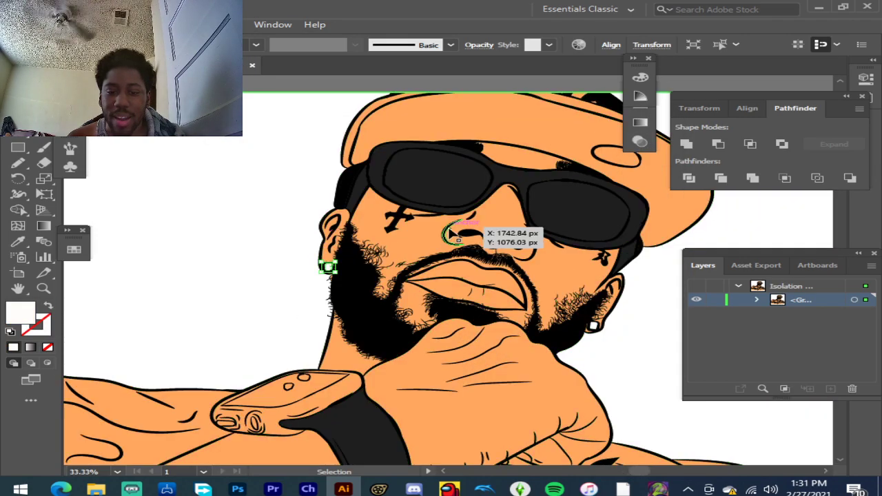
scroll(448, 231, down, 2)
scroll(576, 191, up, 3)
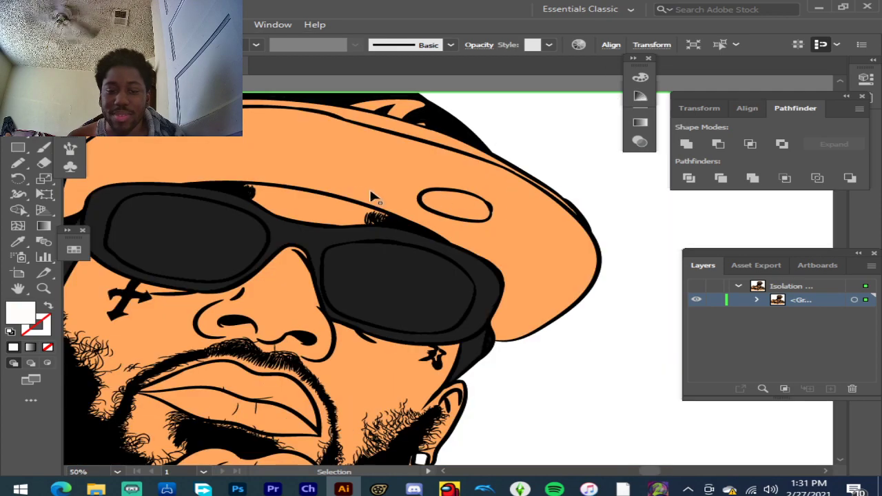
scroll(389, 200, up, 1)
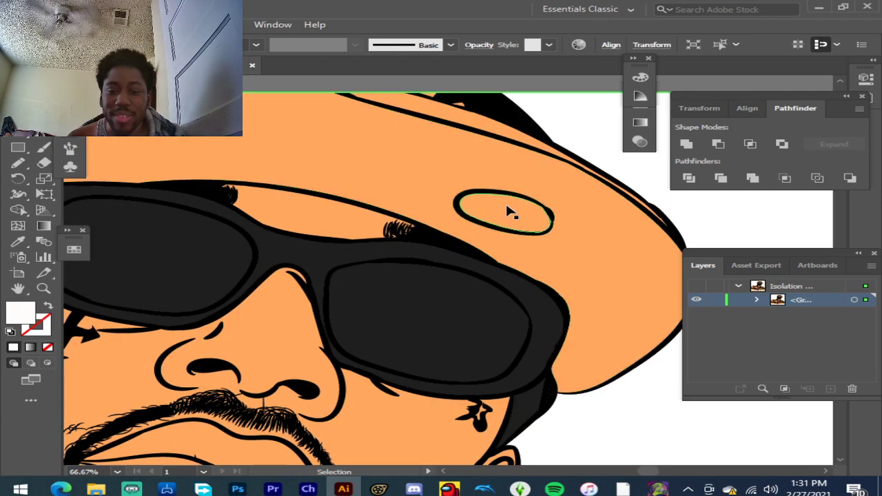
click(370, 166)
scroll(371, 167, up, 1)
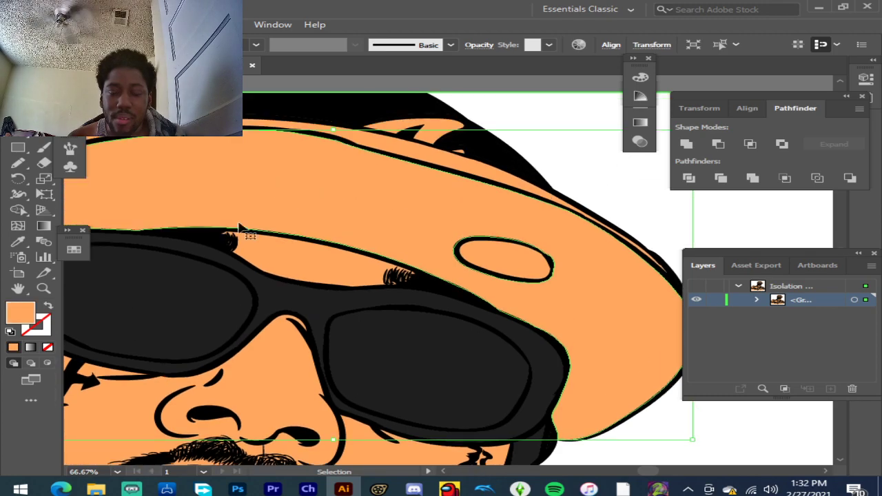
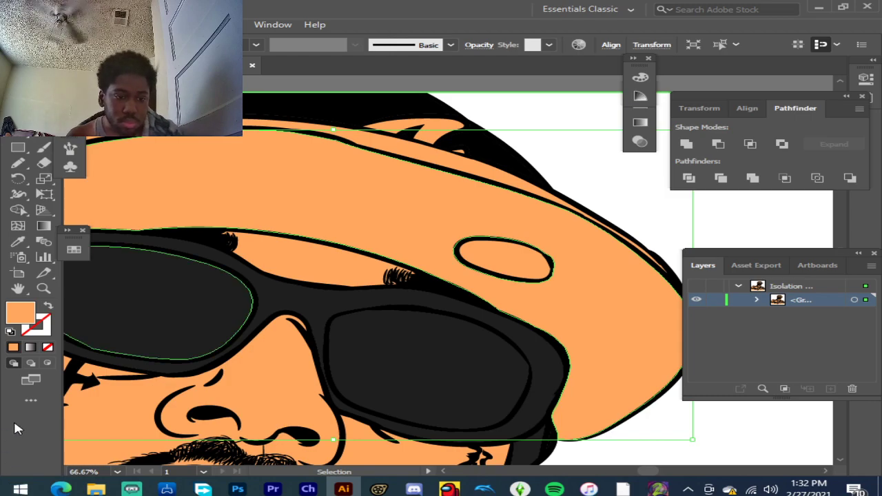
double_click(14, 319)
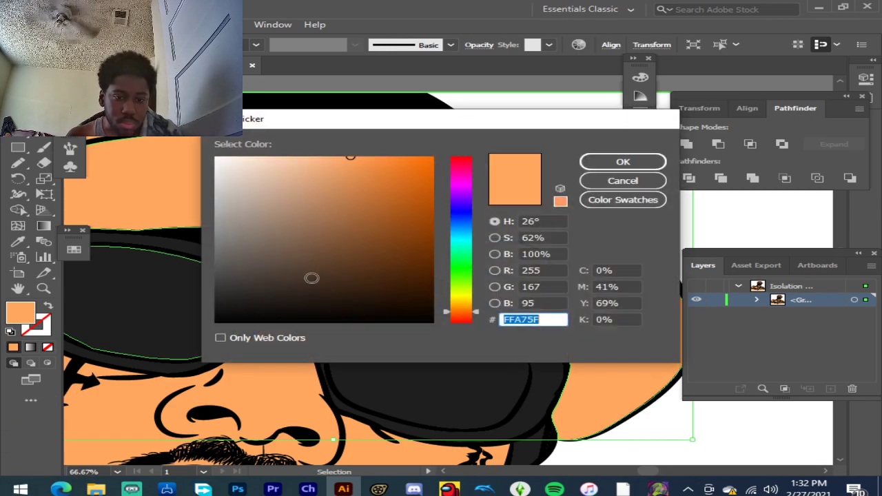
drag(289, 234, 216, 181)
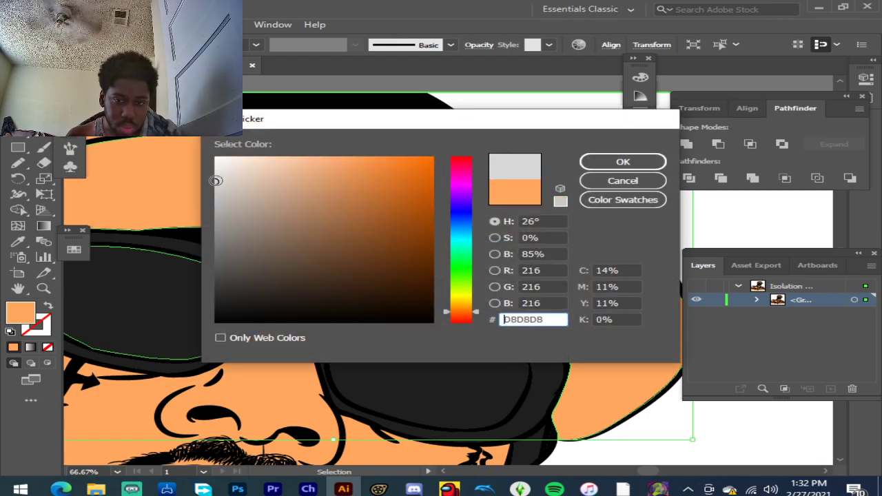
click(591, 163)
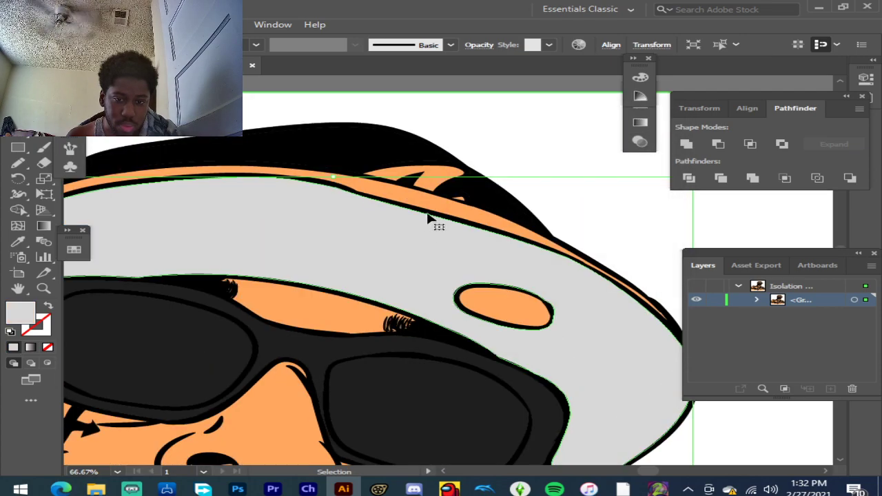
Step: Fill the thin trim band along the upper edge of the cap's brim with bright red
click(437, 204)
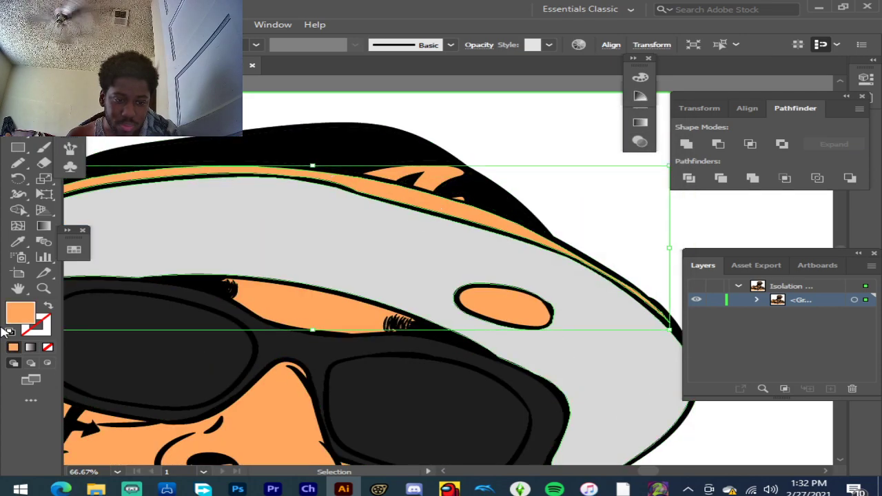
double_click(21, 314)
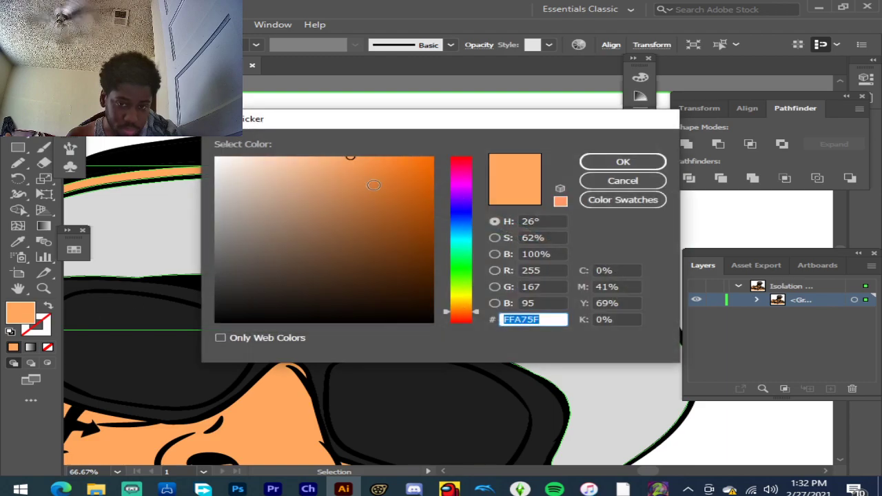
drag(461, 314, 460, 330)
click(390, 165)
drag(390, 165, 450, 142)
click(624, 161)
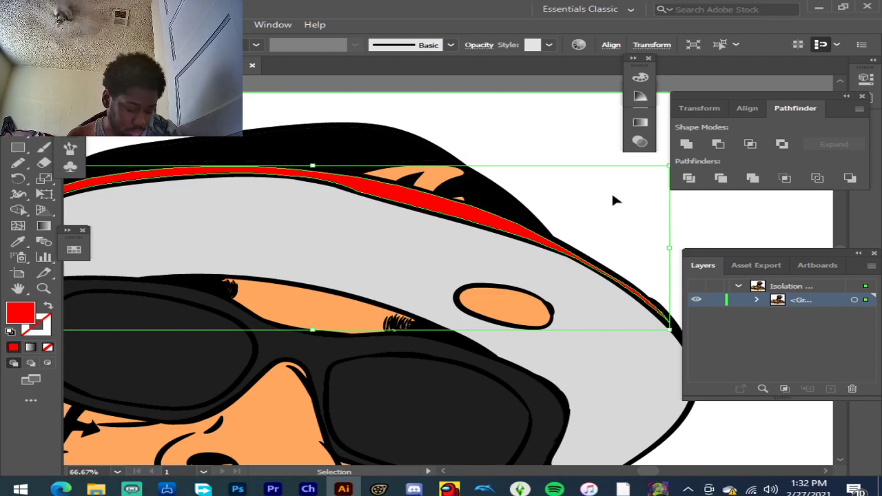
Step: Fill the large logo shape on the cap's black crown with white FFFFFF
click(431, 180)
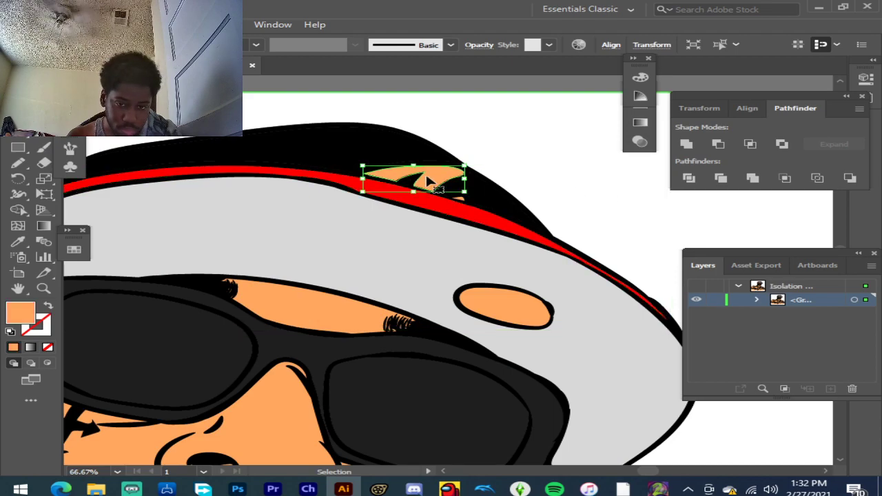
double_click(21, 312)
text(FFFFFF)
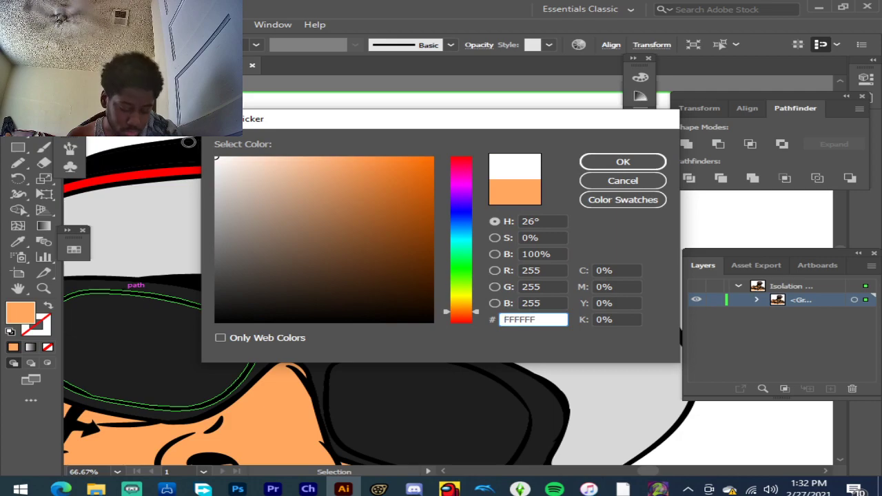
click(623, 162)
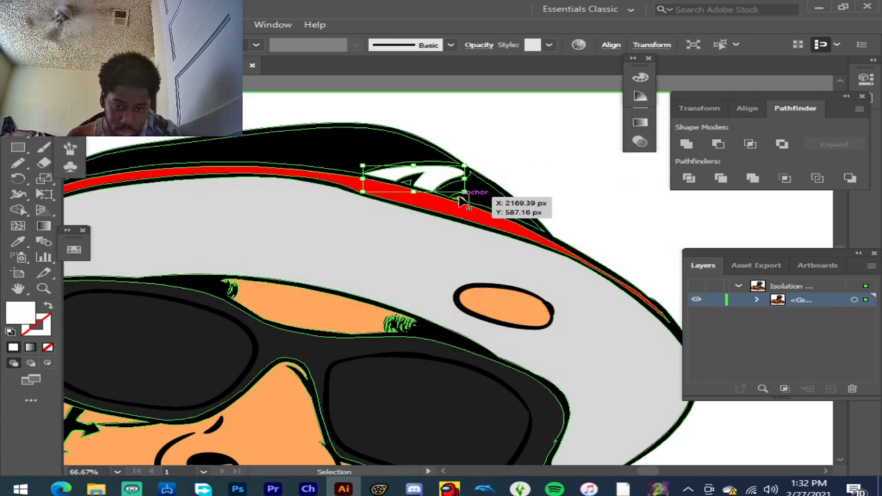
Step: Fill the tiny skin-tone sliver beside the cap logo with white sampled from the logo shape
click(459, 198)
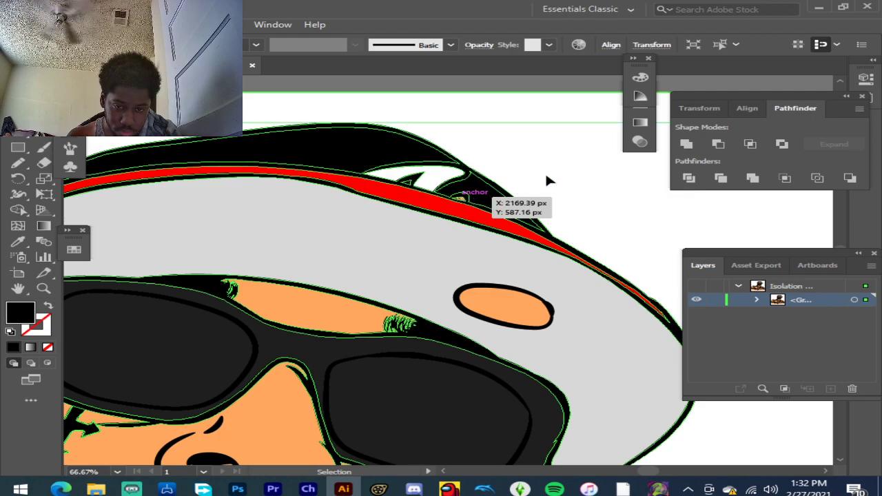
click(460, 199)
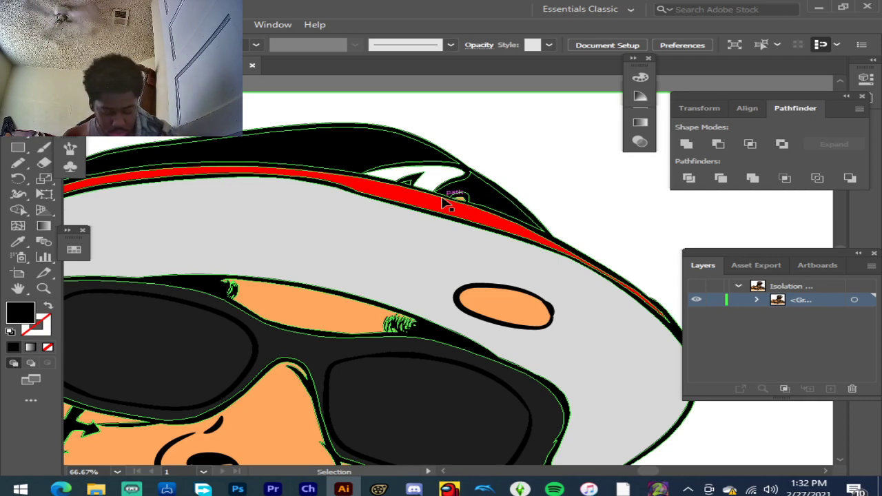
scroll(447, 201, up, 4)
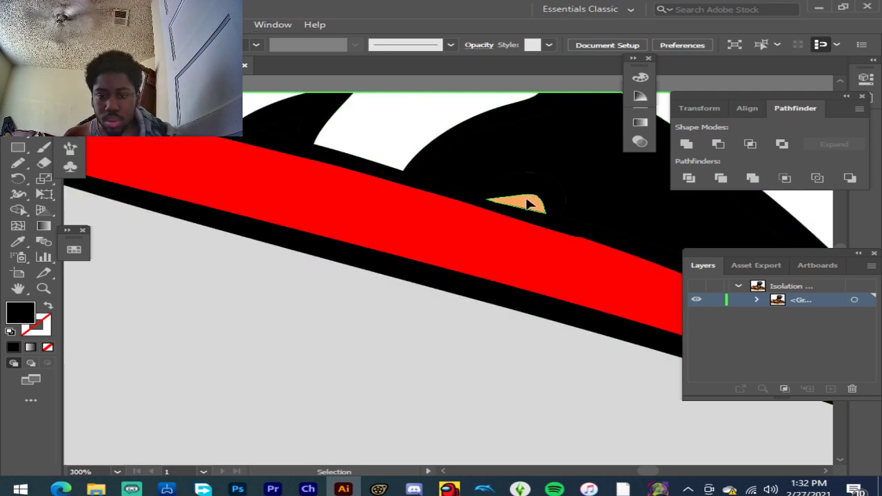
click(530, 204)
click(18, 241)
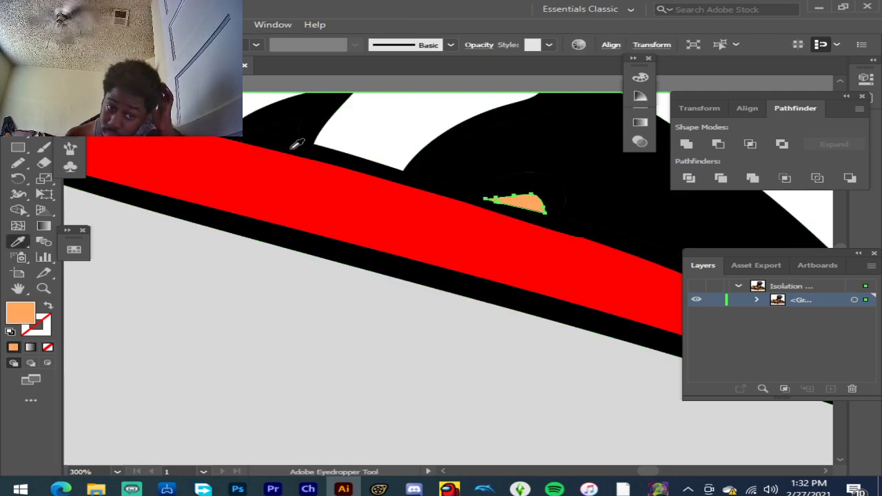
click(390, 125)
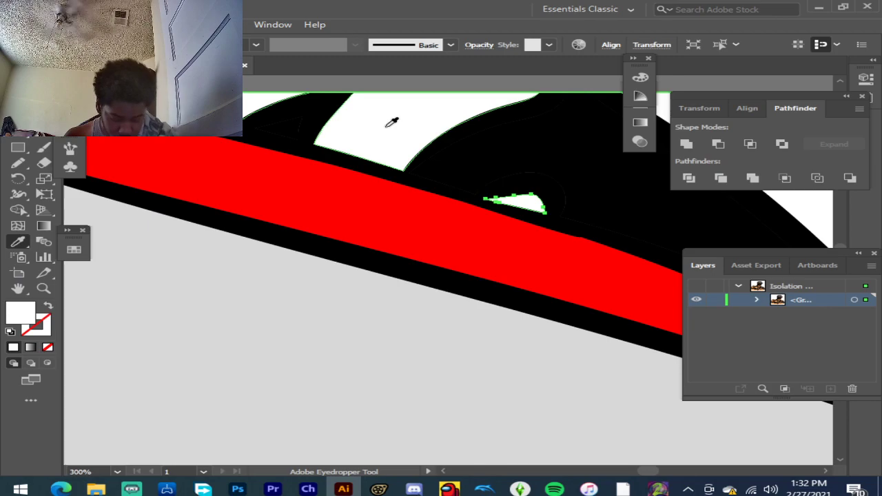
Step: Fill the long dripping shape at the center below the chest with black 000000
scroll(360, 191, down, 9)
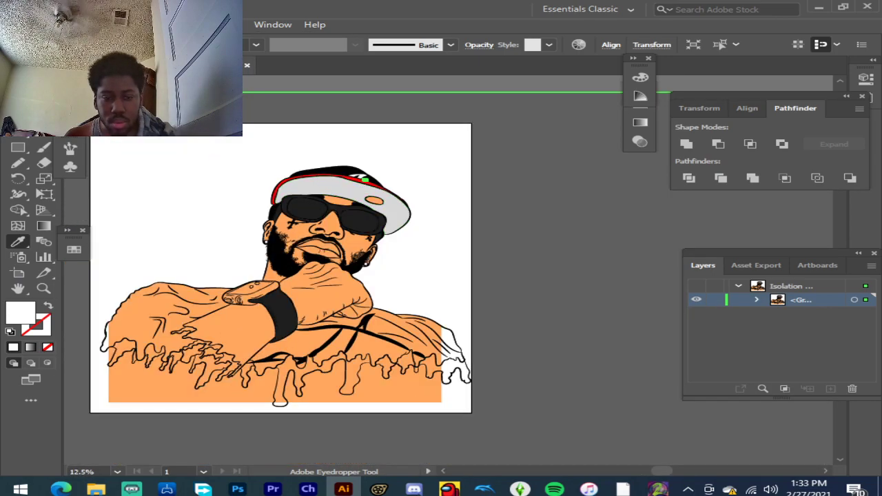
key(v)
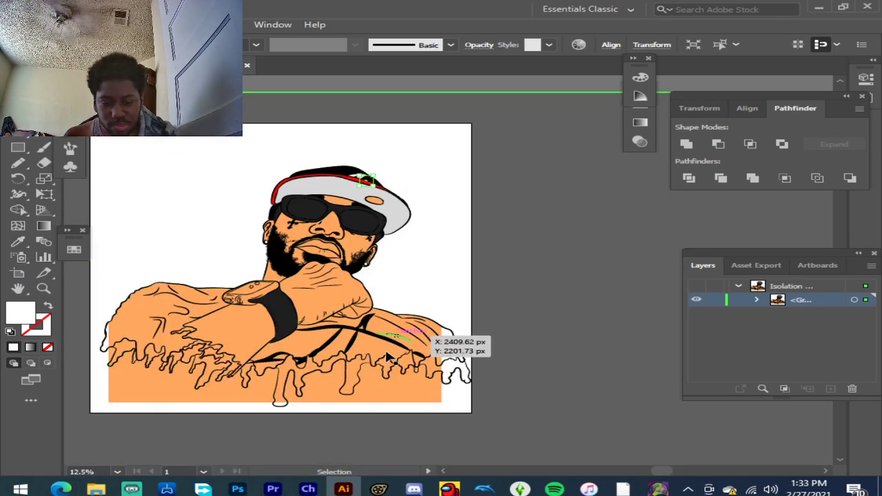
click(352, 370)
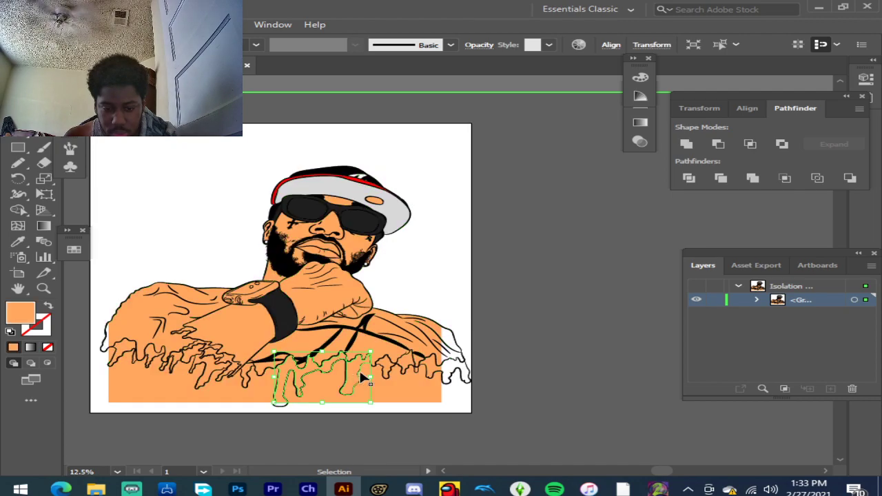
double_click(28, 313)
click(217, 321)
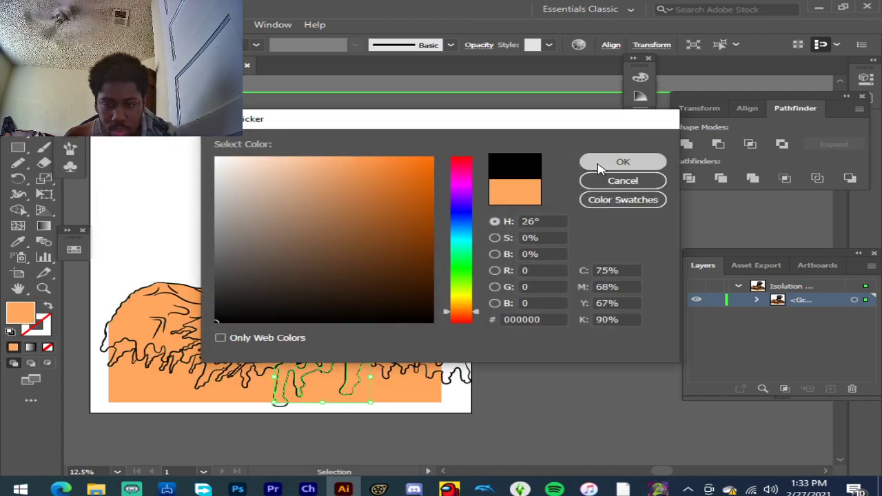
click(599, 165)
Step: Select the skin-tone drip shapes along the left shoulder and forearm together and fill them with black 000000
shift+click(120, 372)
scroll(120, 372, up, 3)
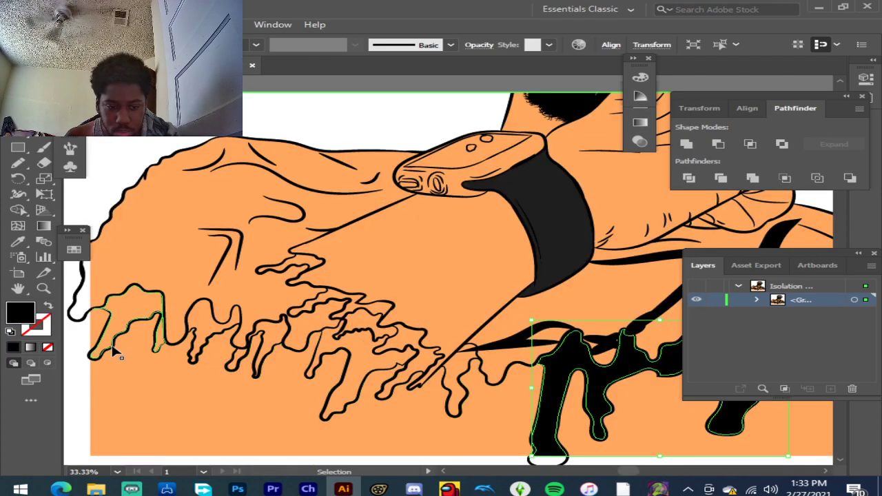
shift+click(134, 303)
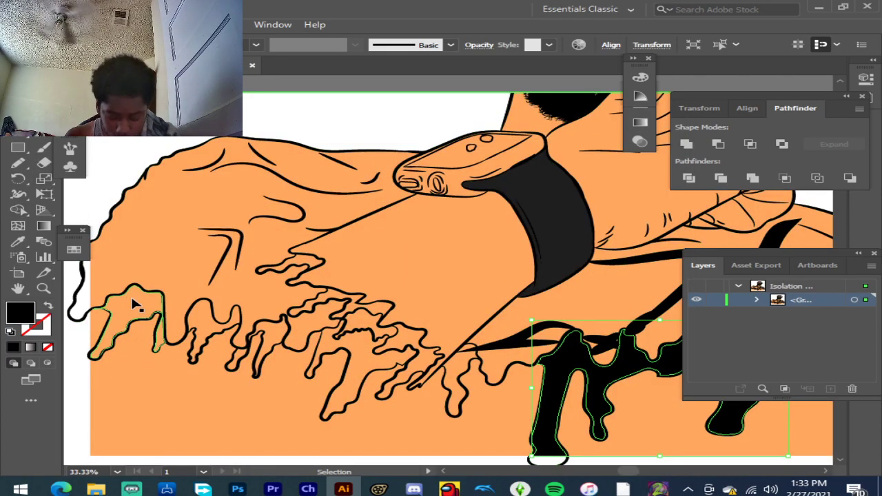
shift+click(134, 304)
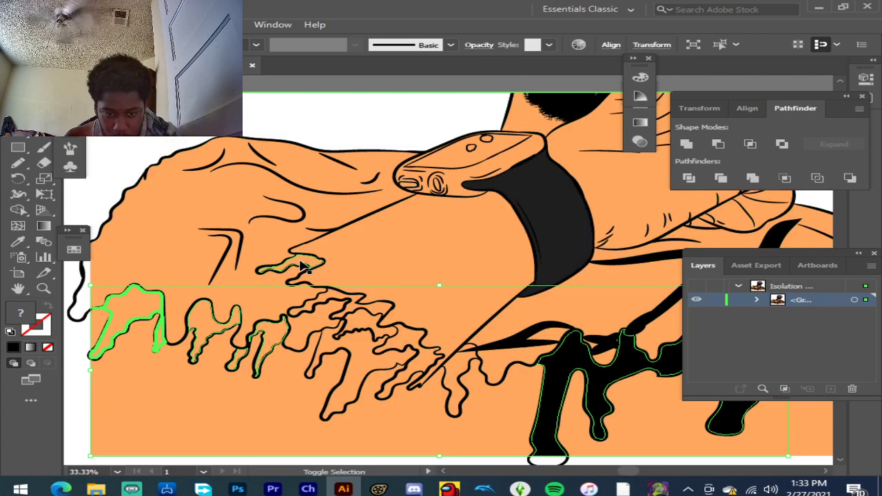
shift+click(336, 304)
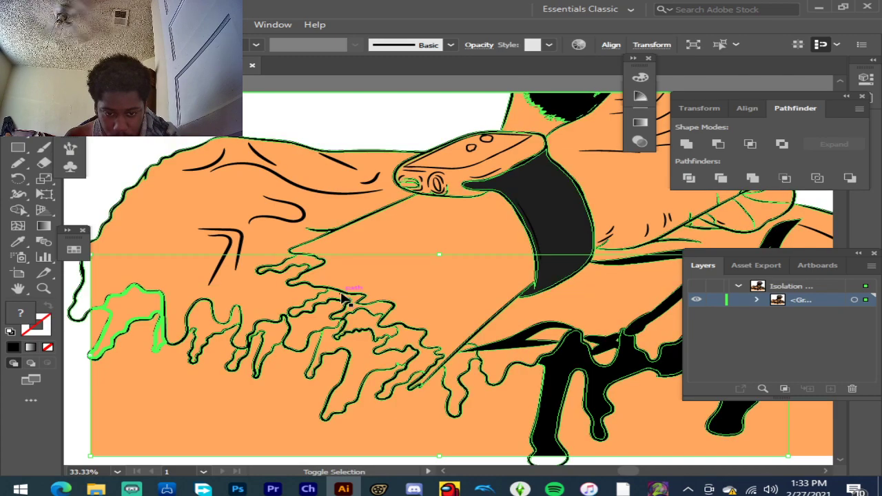
shift+click(357, 347)
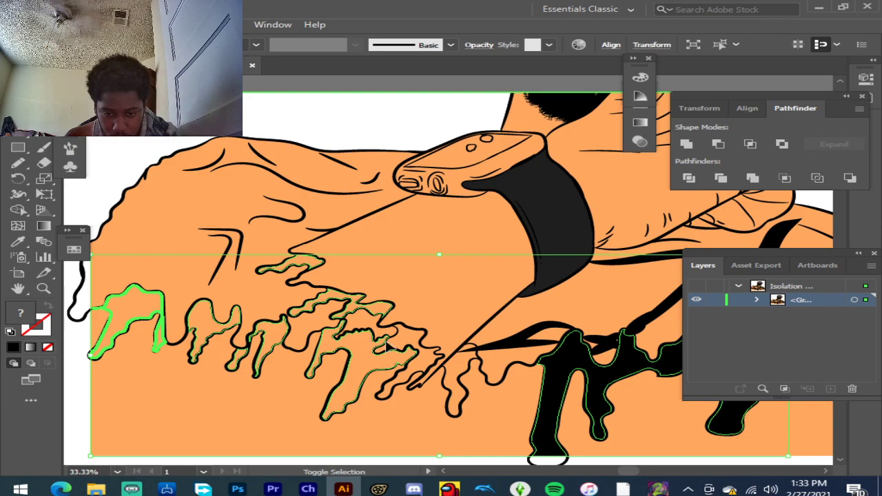
shift+click(409, 339)
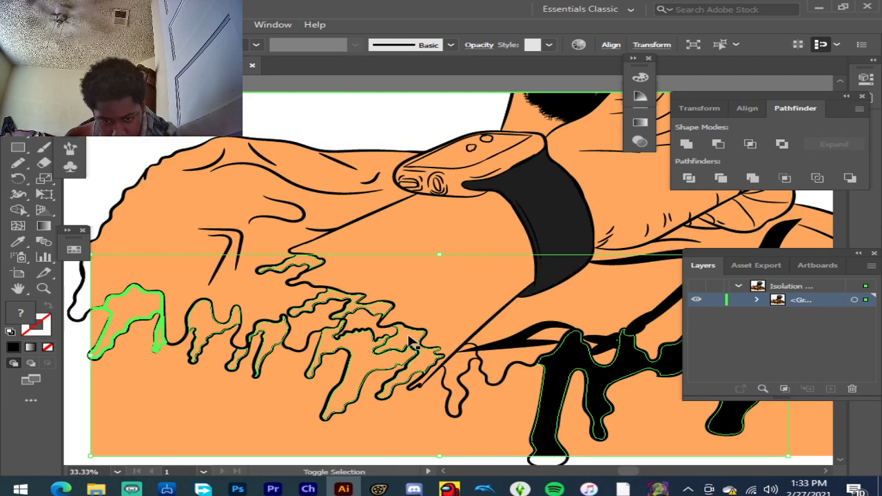
shift+click(461, 367)
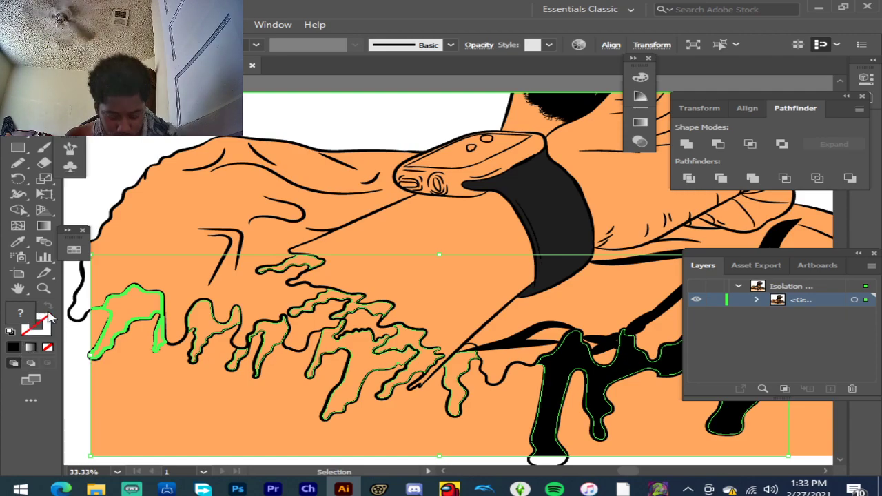
scroll(222, 320, down, 3)
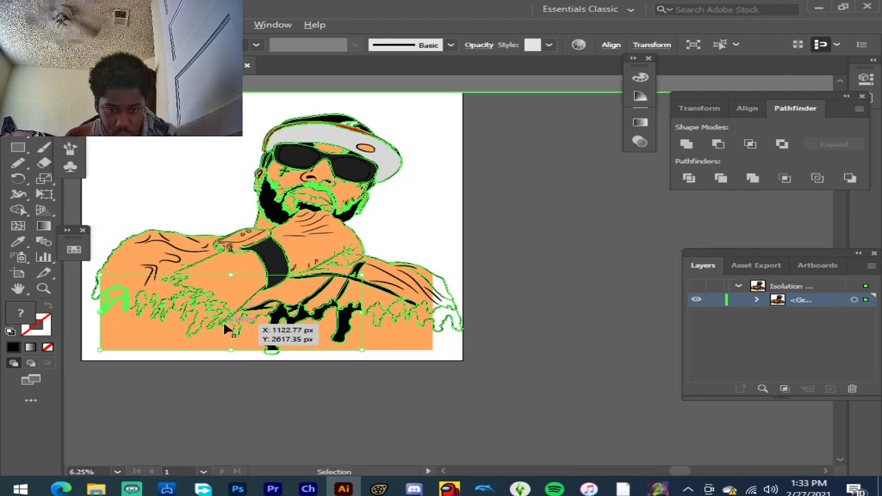
scroll(271, 312, up, 2)
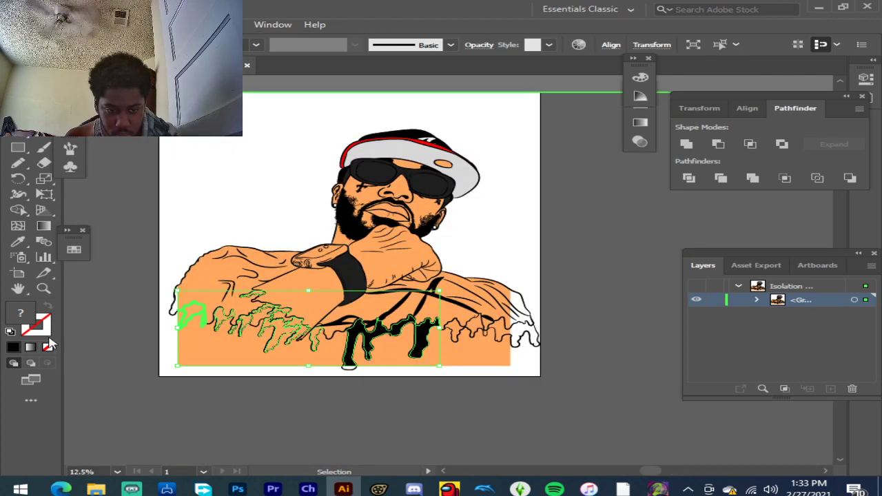
double_click(22, 315)
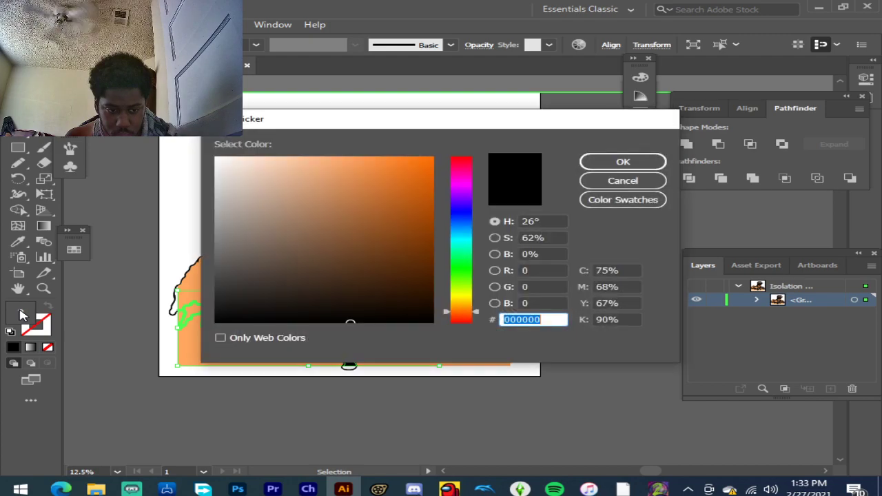
drag(309, 316, 287, 322)
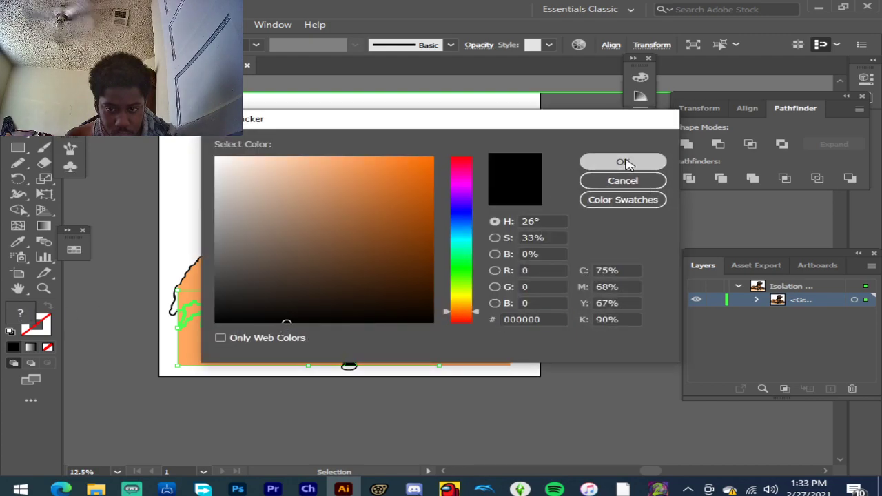
click(625, 163)
Step: Fill the two skin-tone drip shapes between the central drip and the skin area's right edge with black 000000
scroll(508, 323, up, 5)
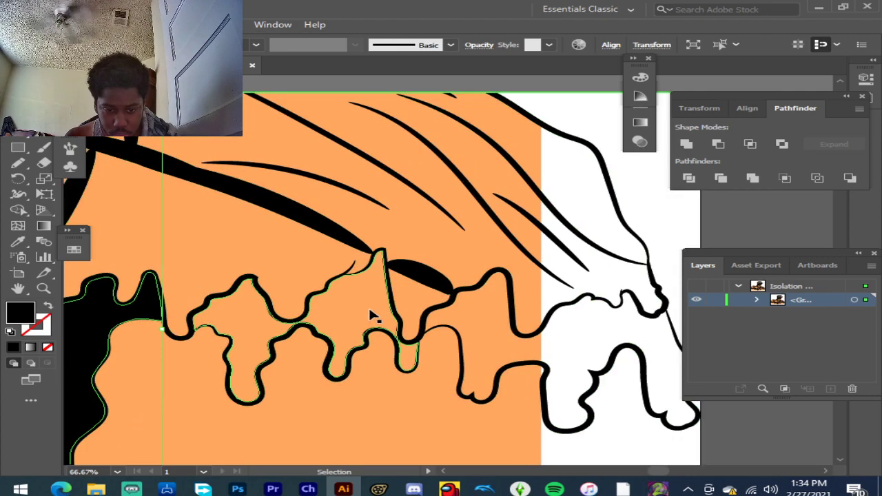
click(371, 308)
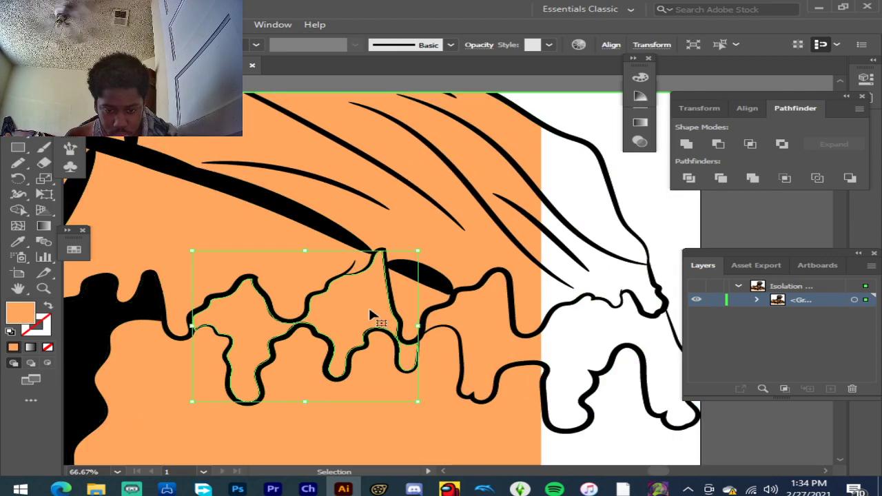
shift+click(490, 327)
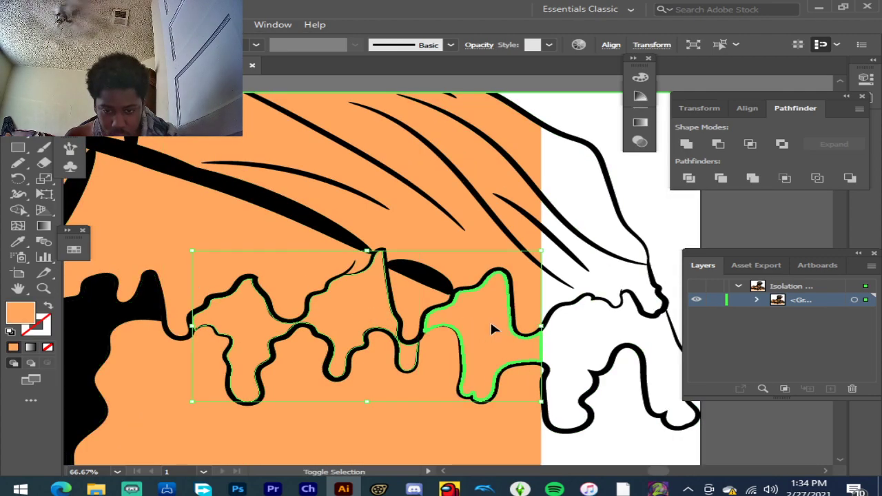
double_click(25, 317)
drag(248, 303, 216, 322)
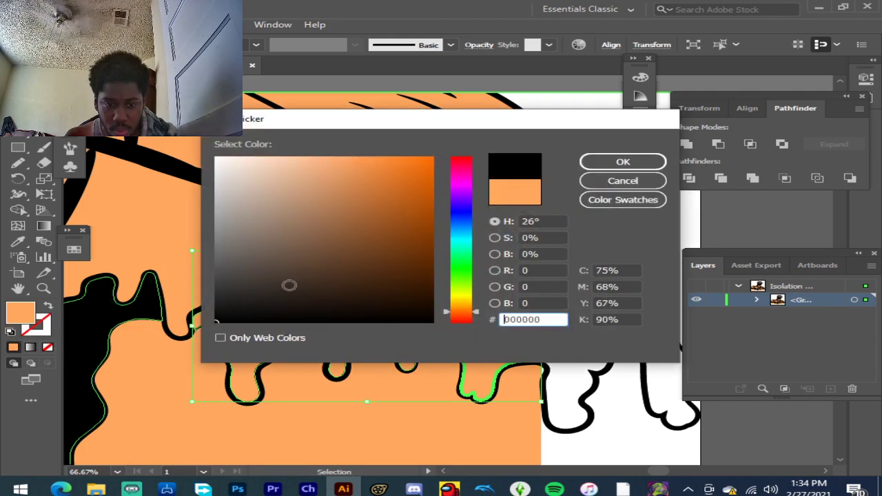
click(623, 165)
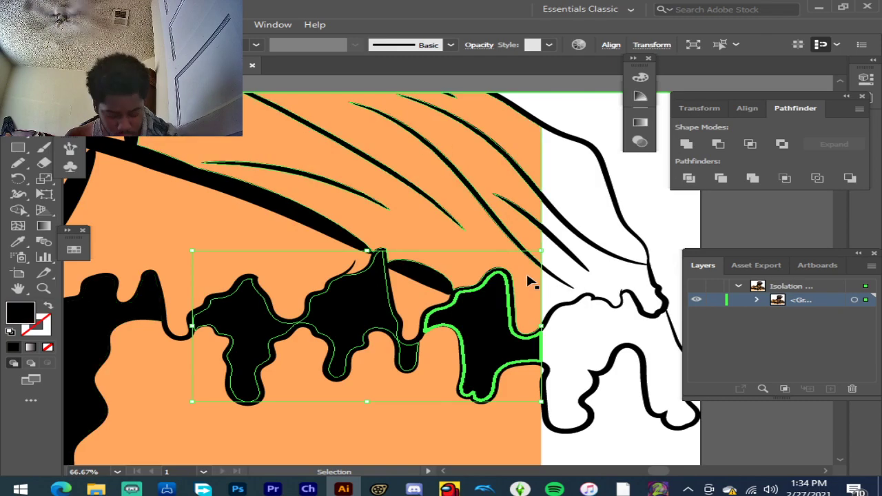
Step: Deselect the drip shapes and inspect the unfilled drips beyond the skin area's right edge against the whole portrait
scroll(444, 279, down, 1)
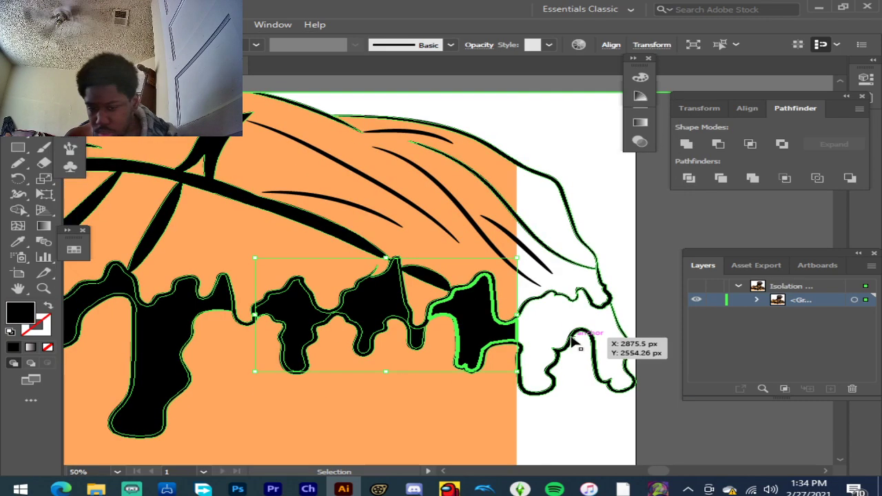
click(559, 333)
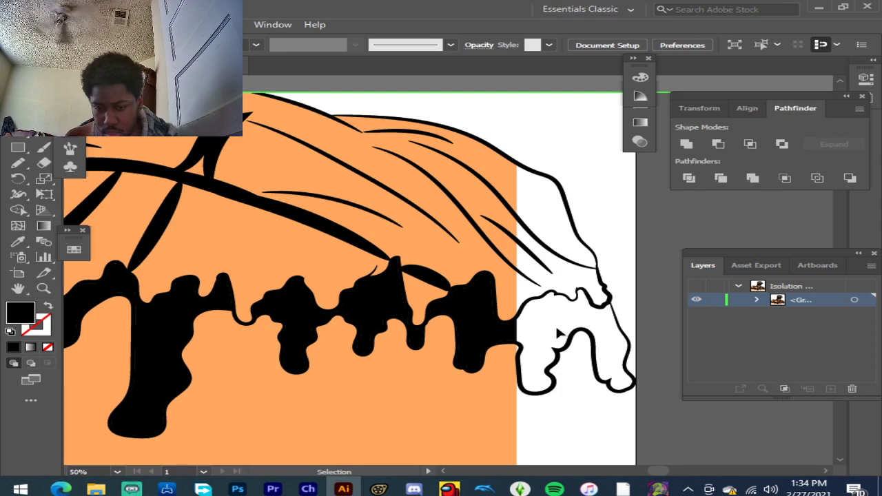
scroll(524, 317, down, 4)
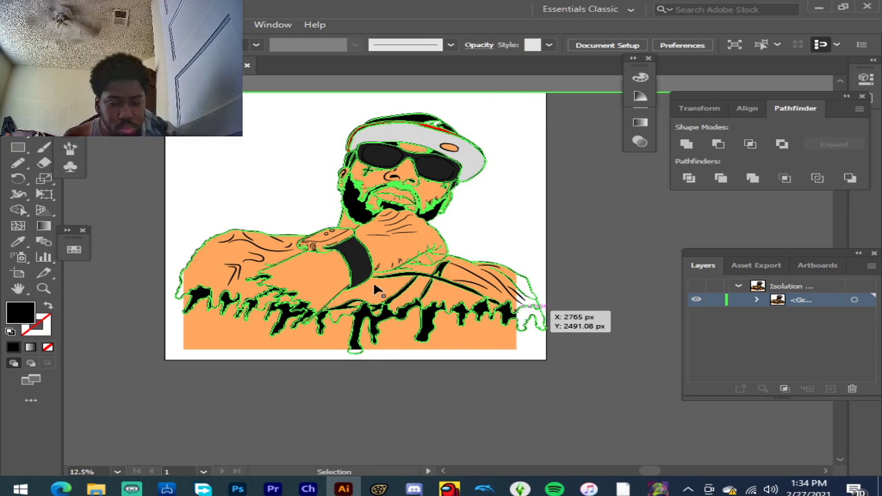
scroll(567, 315, up, 4)
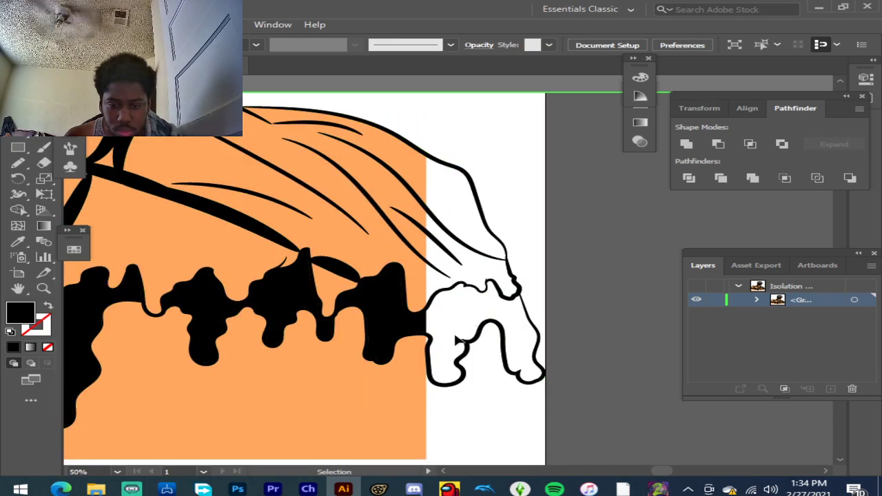
scroll(409, 267, down, 4)
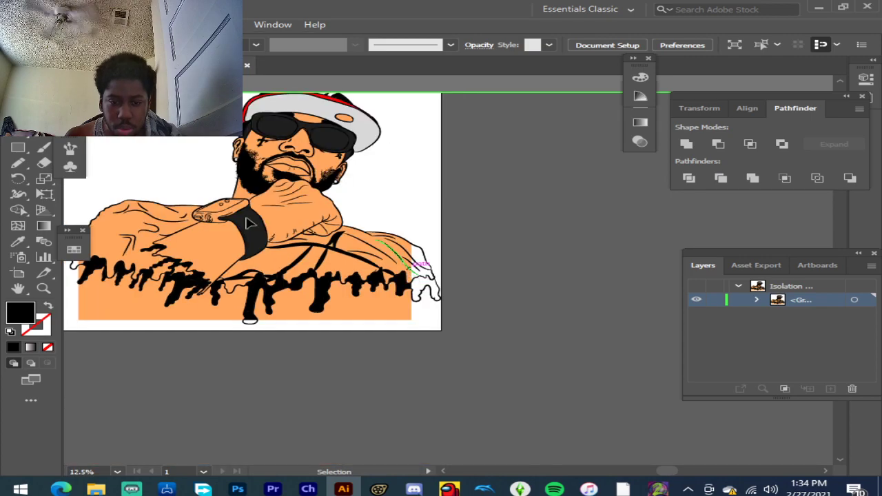
Step: Fill the upper lip with the darker skin brown CE8651
scroll(283, 148, up, 1)
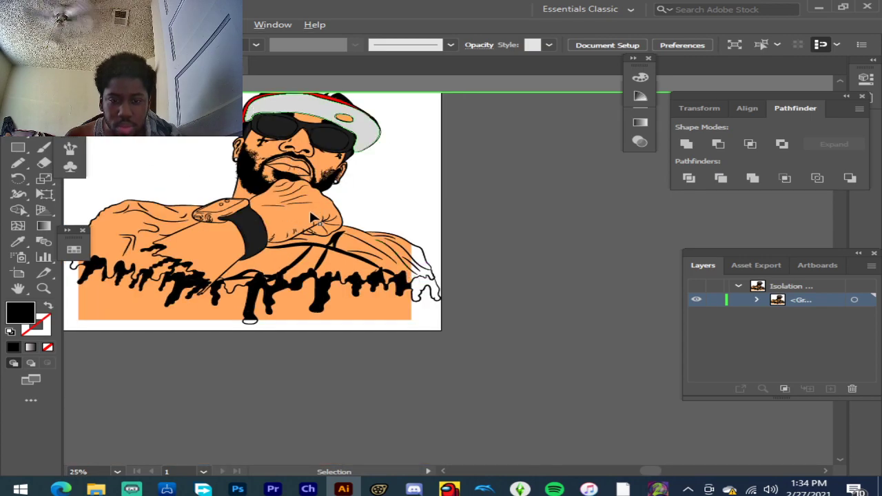
scroll(233, 208, up, 1)
scroll(354, 193, up, 3)
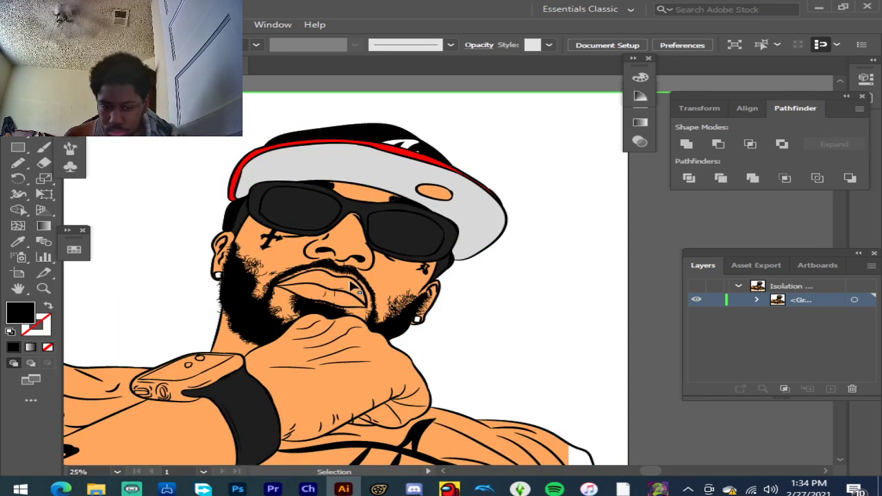
scroll(331, 284, up, 3)
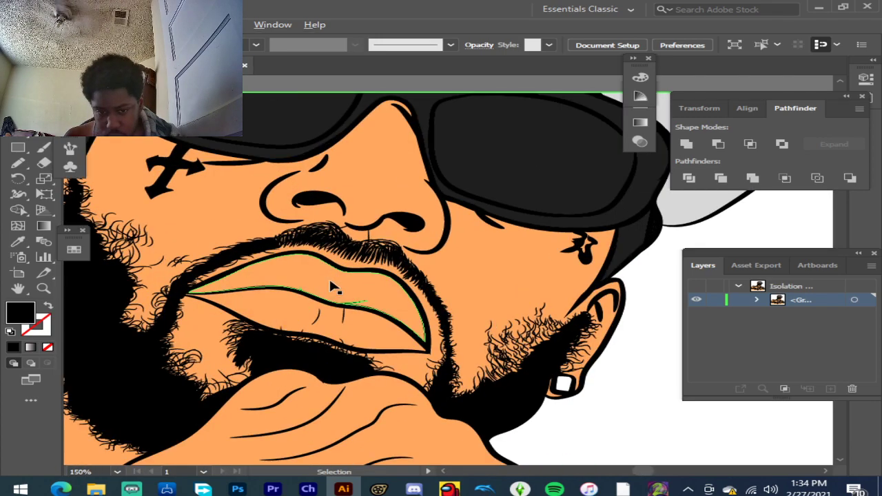
scroll(329, 276, up, 2)
click(332, 280)
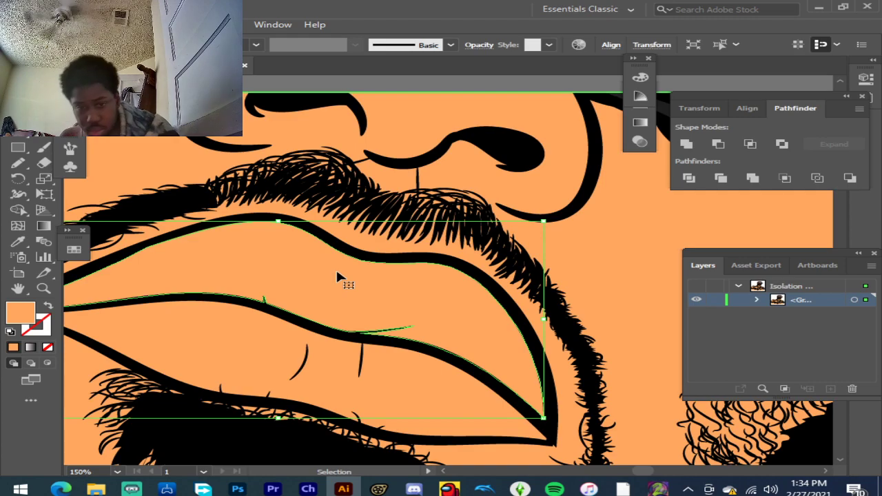
double_click(19, 311)
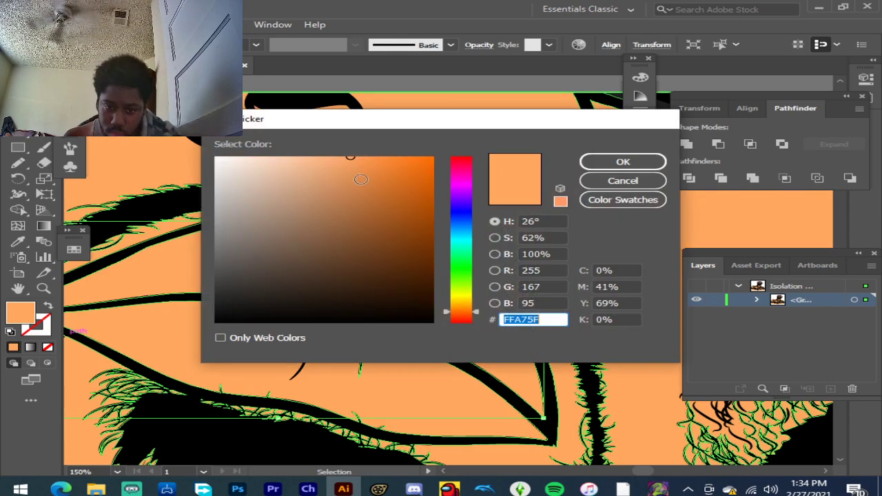
drag(352, 160, 348, 187)
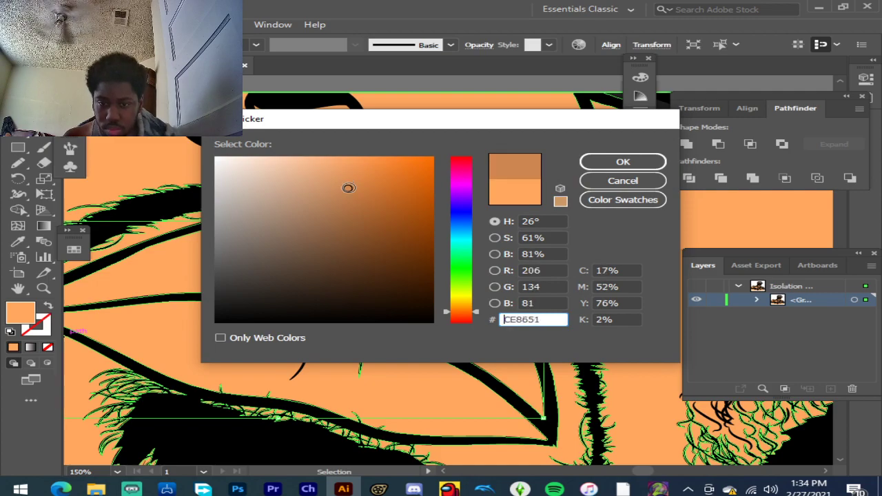
click(588, 163)
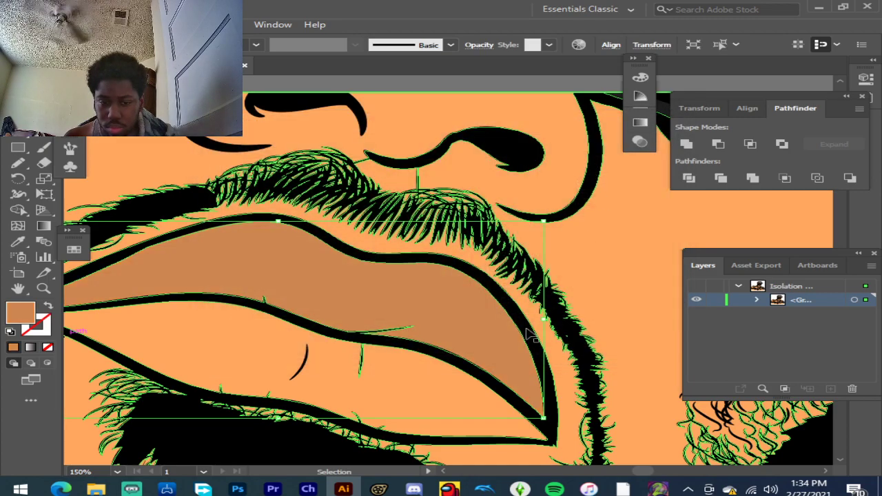
Step: Fill the lower lip with a slightly darker, redder orange than the skin tone and deselect it
click(419, 368)
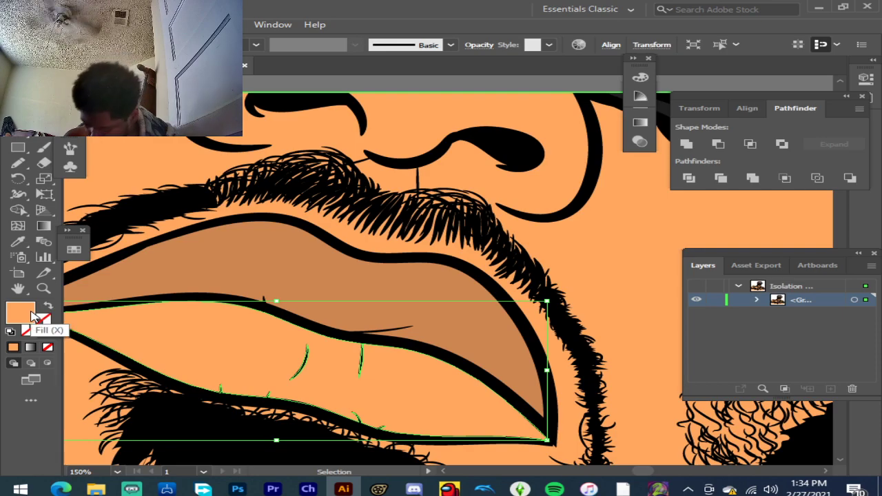
double_click(28, 313)
mouse_move(355, 160)
mouse_down()
mouse_move(356, 172)
mouse_move(361, 163)
mouse_up()
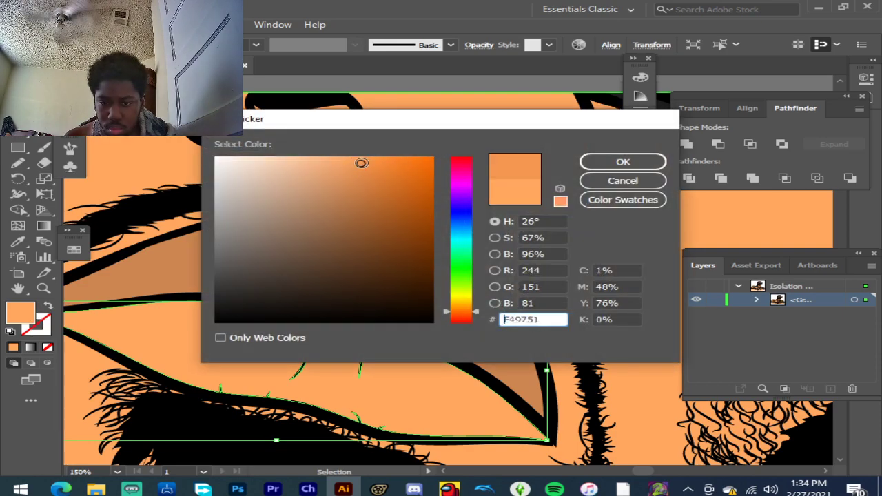
drag(460, 315, 460, 315)
click(619, 162)
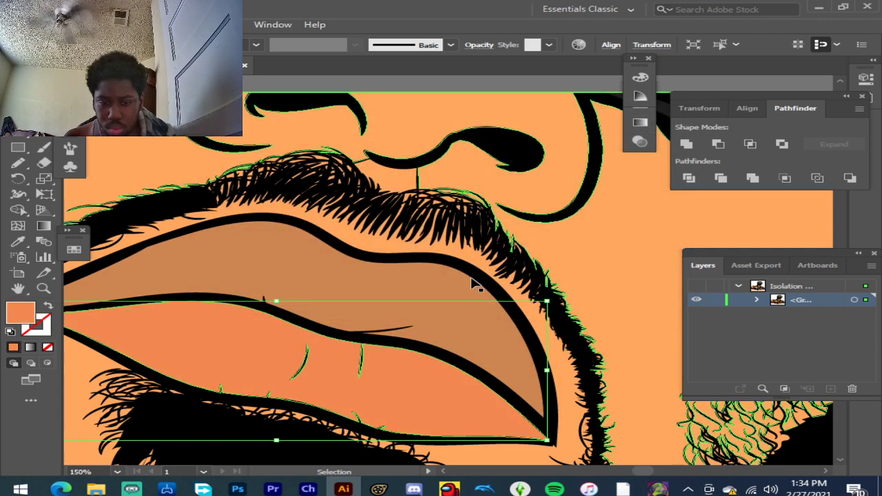
scroll(393, 270, down, 5)
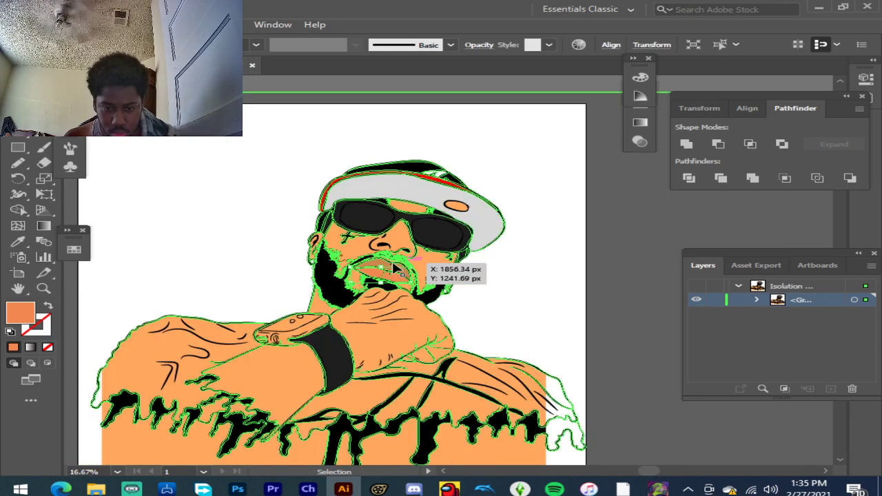
click(653, 236)
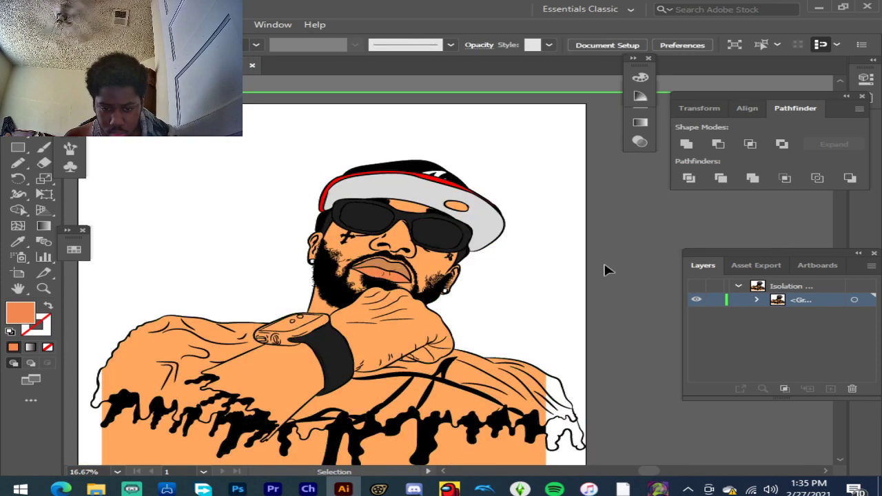
Step: Fill the skin-tone case of the wristwatch with the medium gray 7C7A79
scroll(605, 269, down, 2)
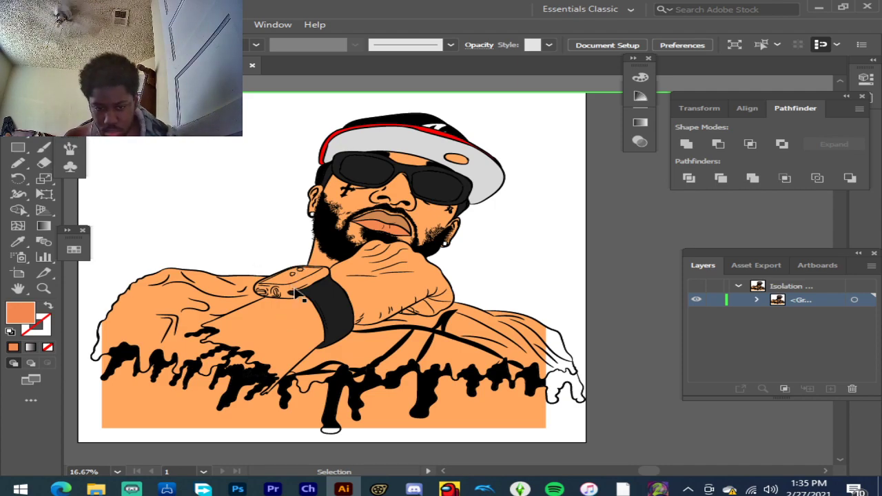
scroll(295, 292, up, 5)
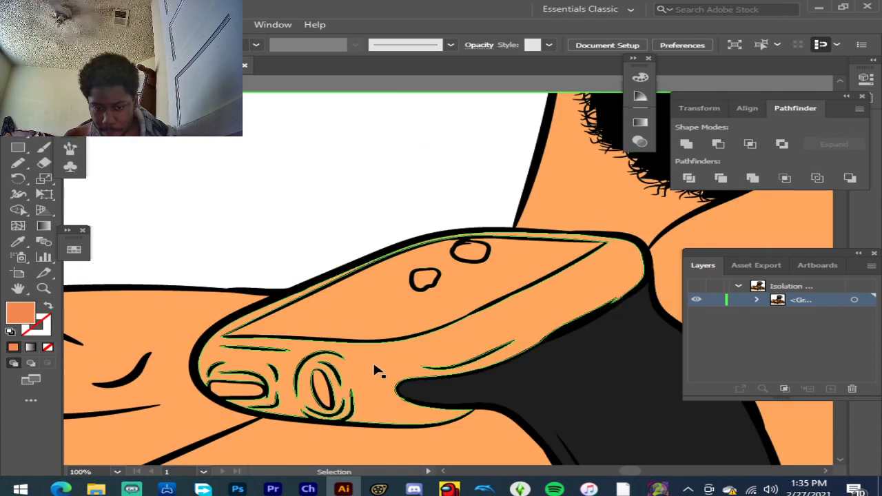
click(375, 367)
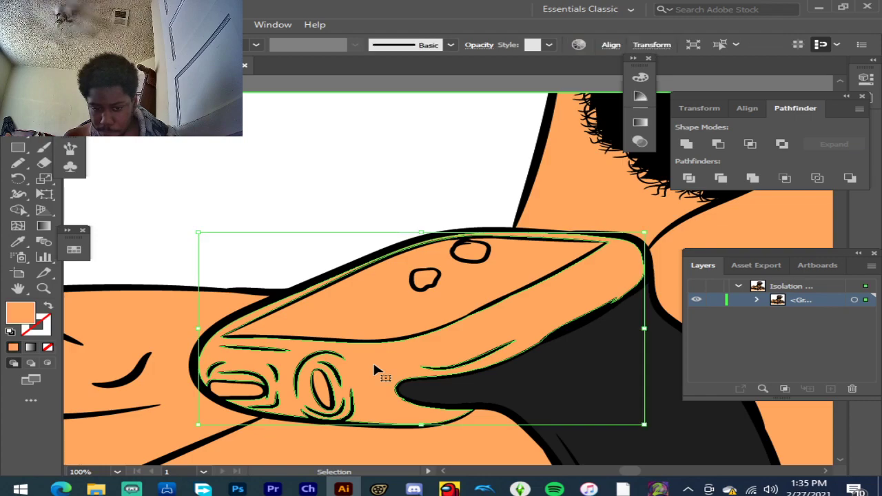
double_click(20, 314)
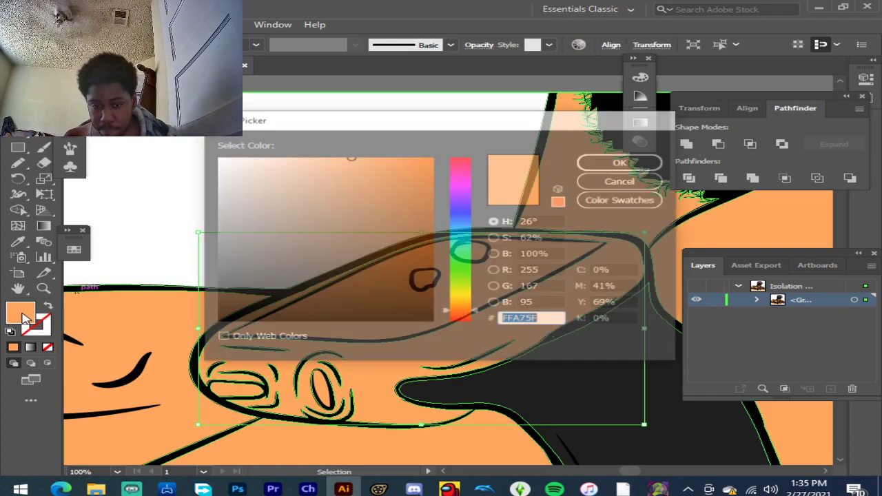
mouse_move(315, 260)
mouse_down()
mouse_move(236, 280)
mouse_move(222, 267)
mouse_move(221, 242)
mouse_up()
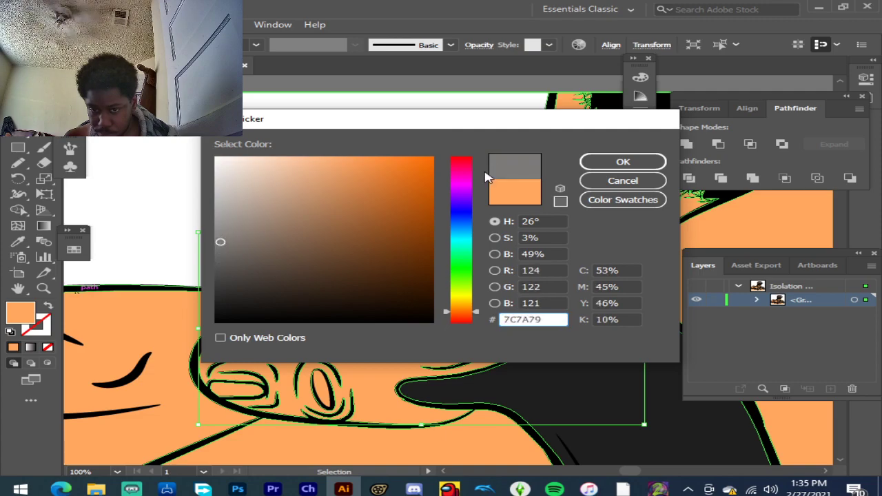
click(617, 161)
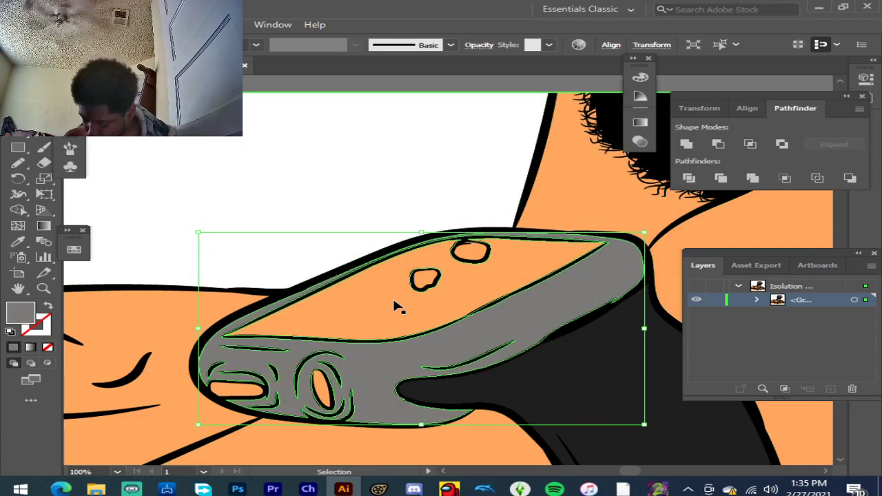
Step: Fill the watch's display face with black 000000
click(396, 306)
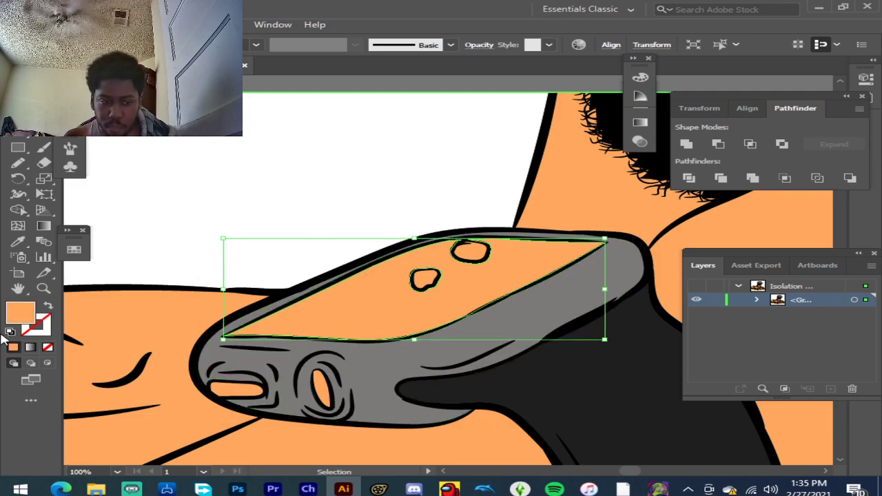
double_click(18, 320)
text(000000)
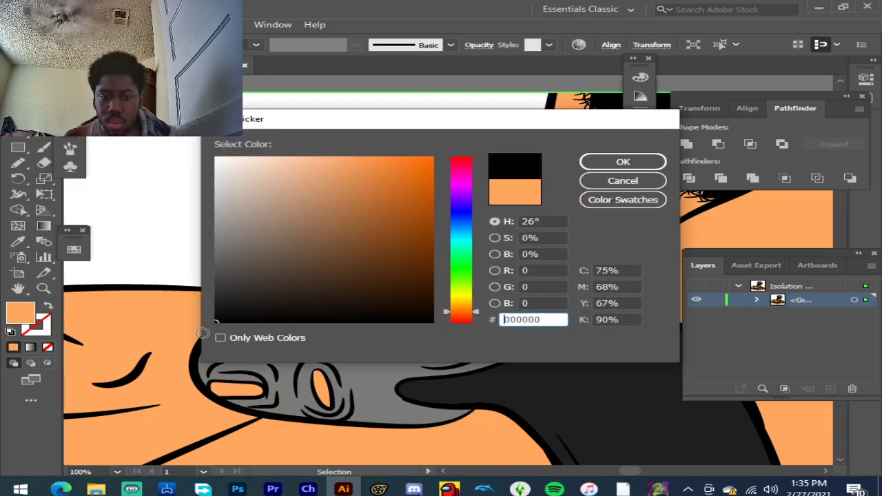
click(602, 164)
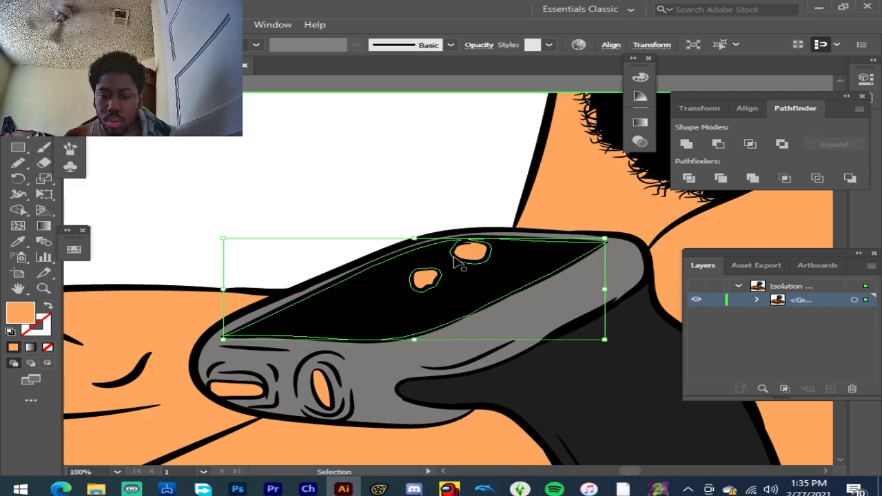
Step: Fill the two small skin-tone spots on the black watch face with white
scroll(455, 259, up, 3)
click(503, 243)
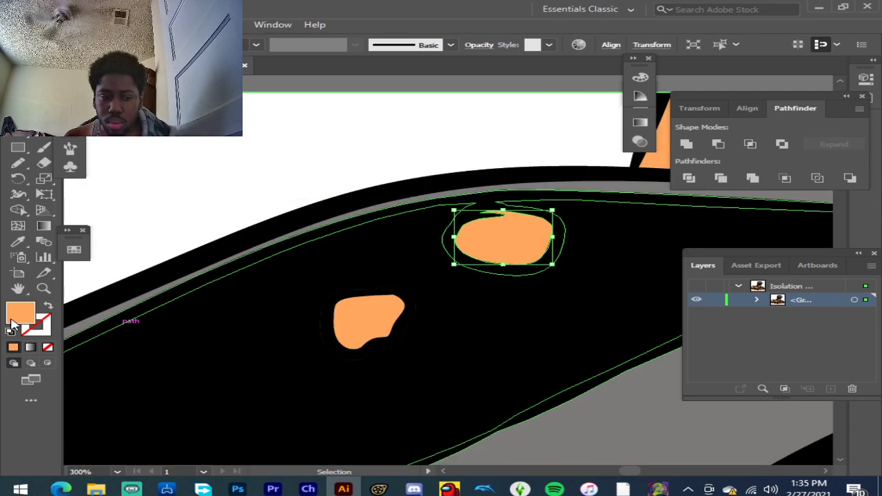
double_click(11, 318)
drag(362, 222, 201, 148)
click(622, 161)
click(364, 319)
double_click(30, 317)
drag(393, 227, 187, 139)
click(609, 161)
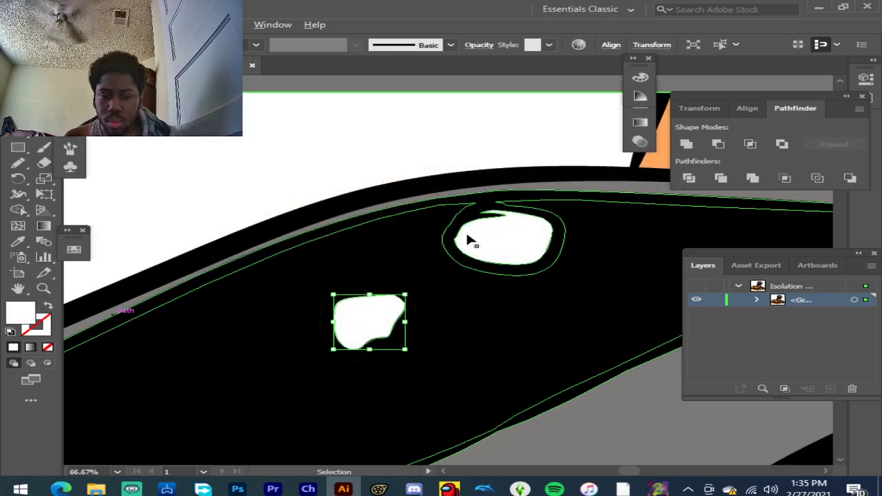
Step: Fill the skin-tone oblong button on the side of the watch case with black 000000
scroll(469, 237, down, 6)
scroll(411, 275, up, 5)
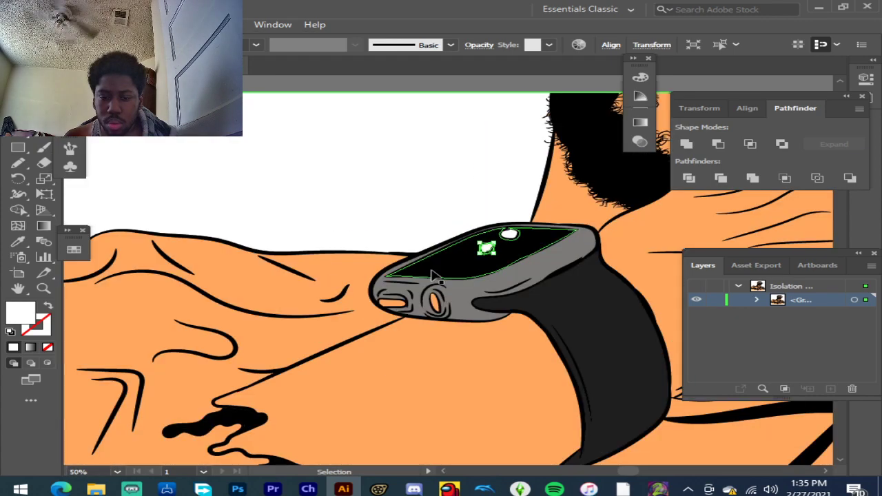
scroll(424, 341, up, 2)
scroll(353, 386, down, 2)
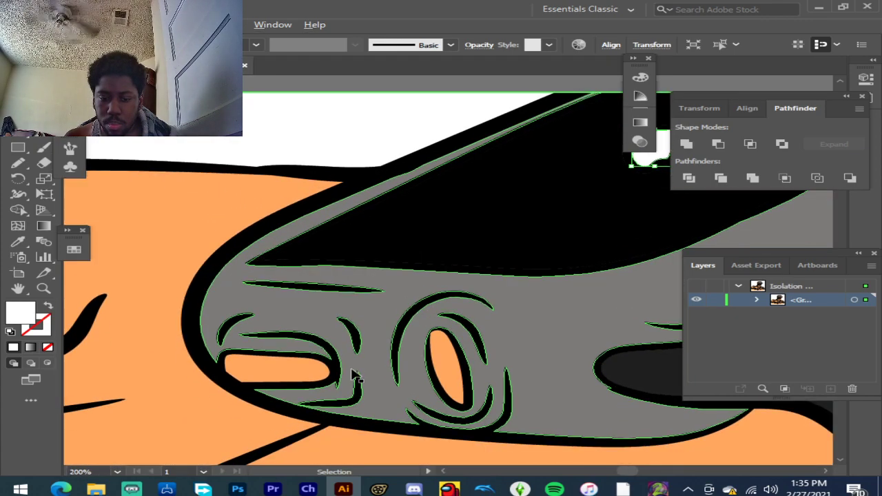
click(292, 372)
double_click(20, 313)
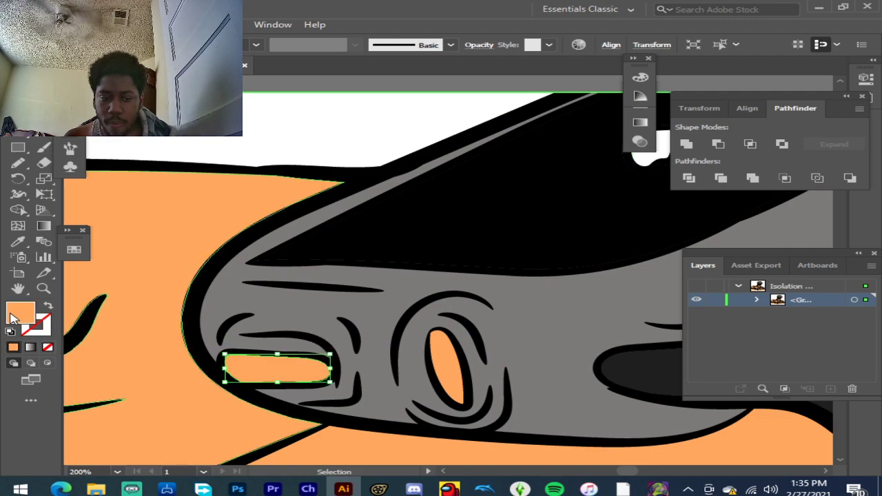
text(000000)
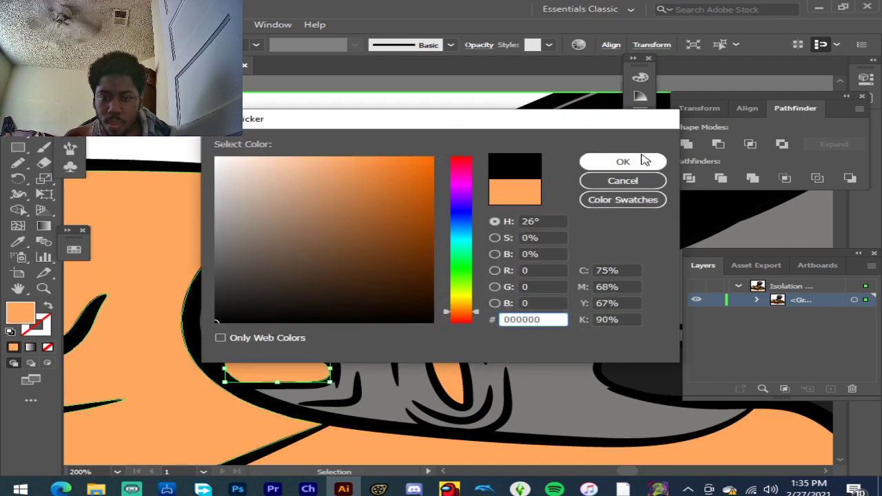
click(624, 161)
Step: Fill the narrow skin-tone oval inside the watch's round crown with black 000000
click(439, 355)
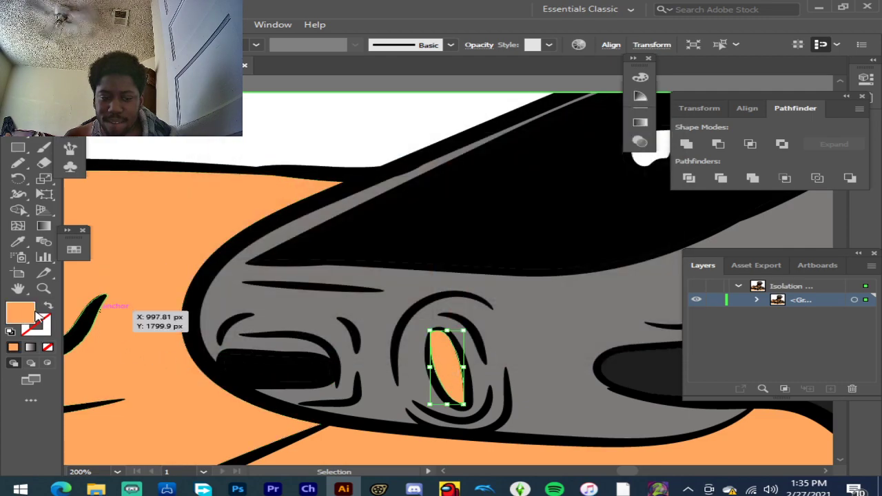
double_click(25, 315)
text(000000)
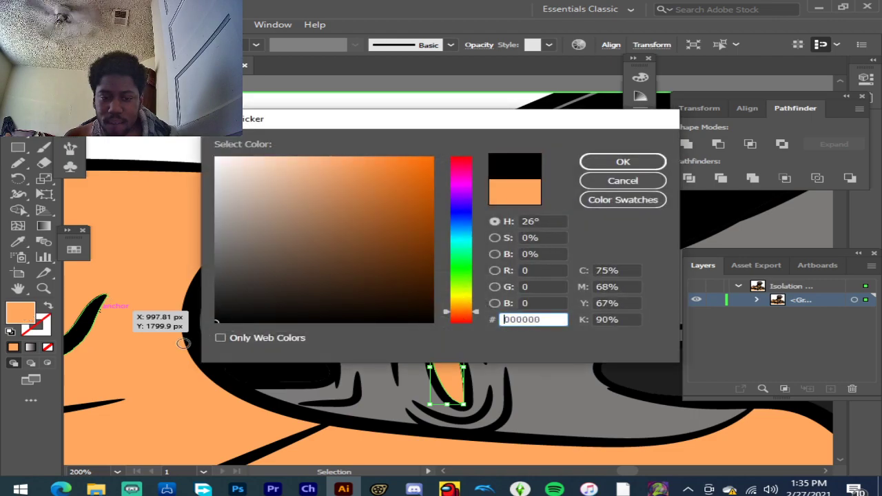
click(623, 163)
scroll(476, 279, down, 5)
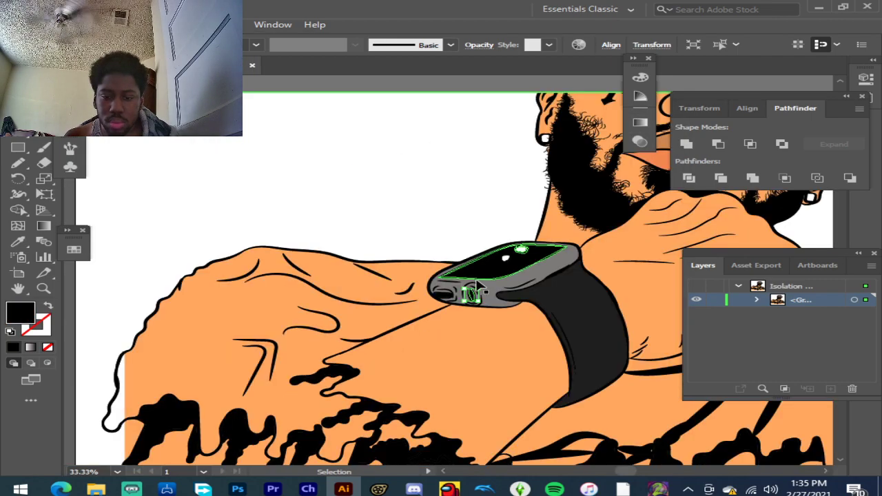
Step: Fill the large skin-tone sleeve area behind the watch with the red sampled from the cap's trim
scroll(321, 326, down, 1)
scroll(316, 319, up, 1)
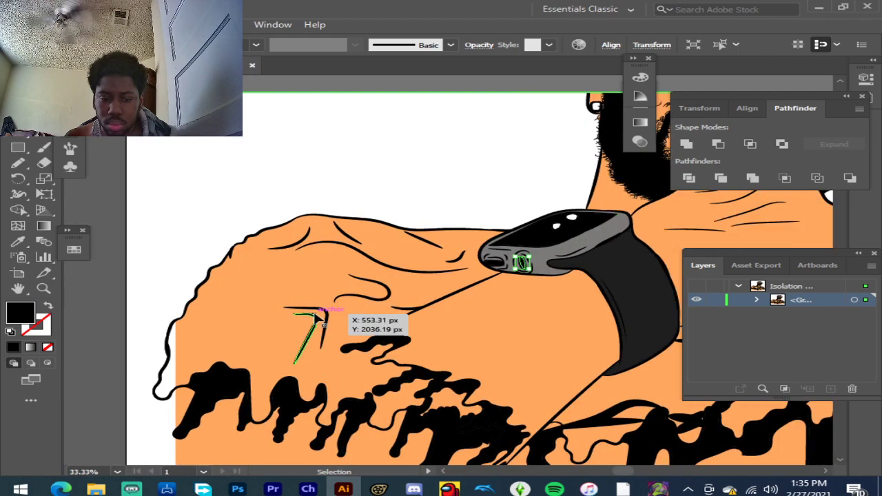
click(304, 281)
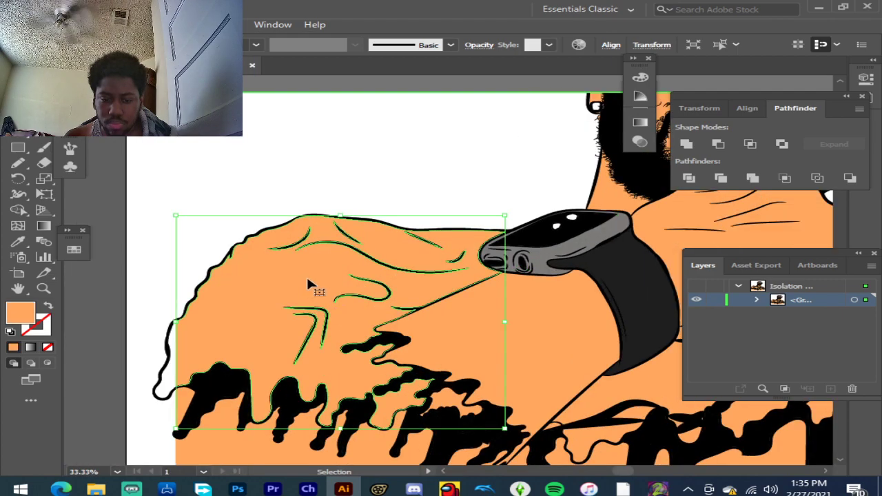
click(18, 241)
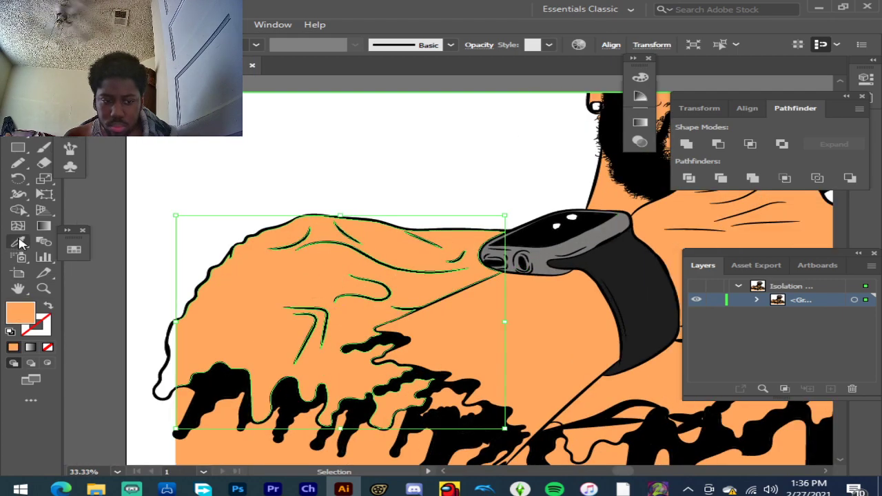
scroll(350, 177, down, 4)
scroll(434, 144, up, 3)
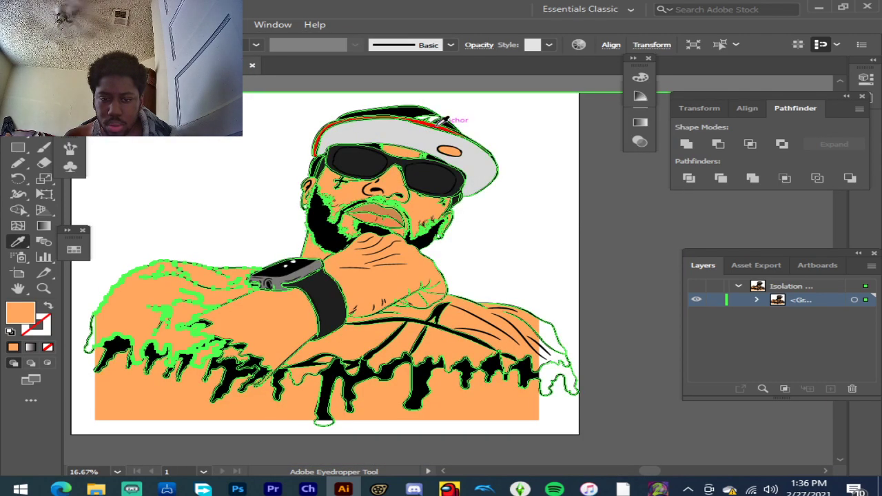
scroll(443, 120, up, 4)
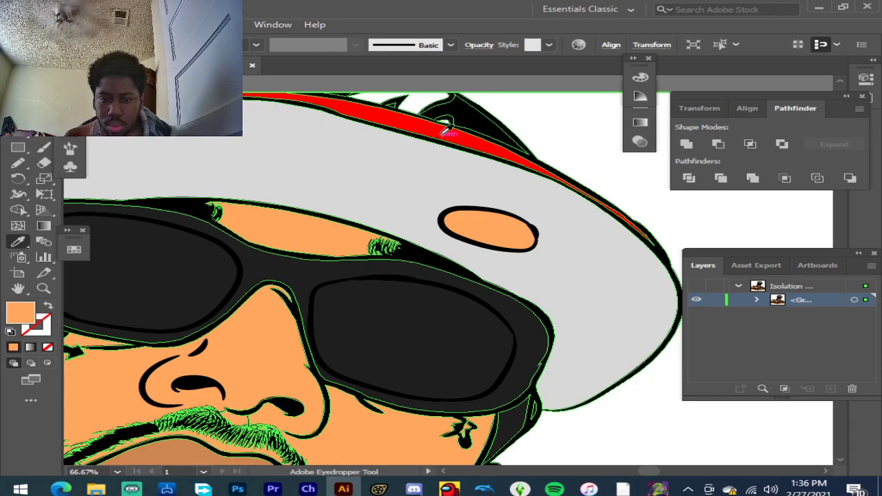
click(444, 129)
scroll(373, 200, down, 6)
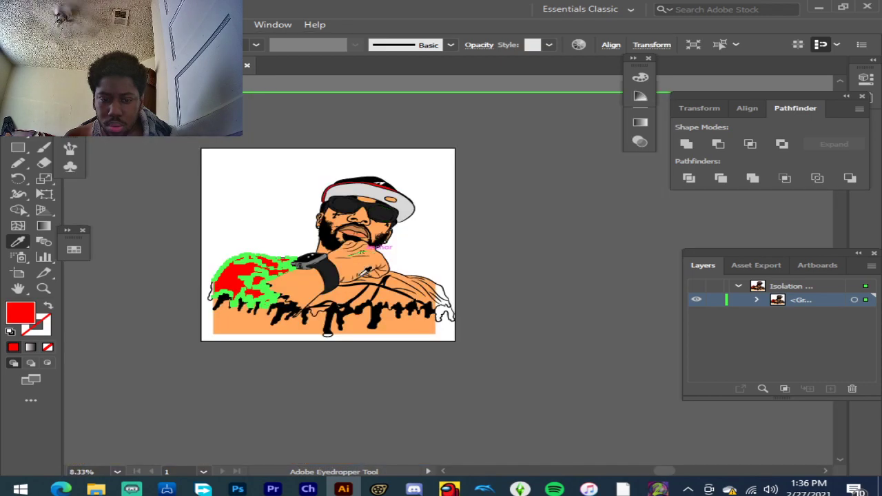
scroll(362, 293, up, 4)
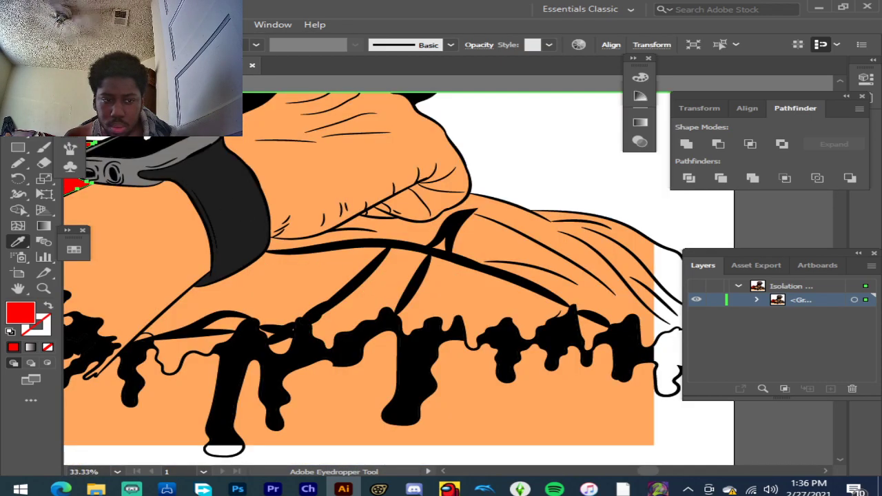
key(v)
click(207, 345)
scroll(205, 345, down, 3)
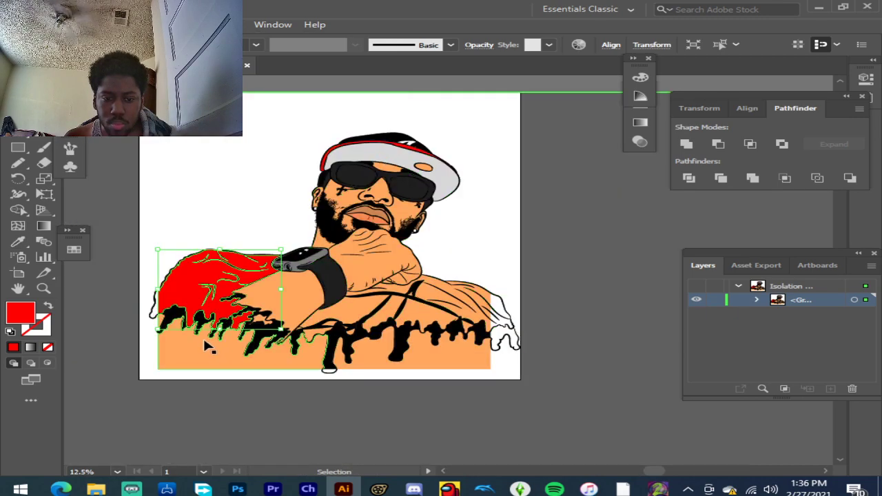
scroll(243, 318, up, 5)
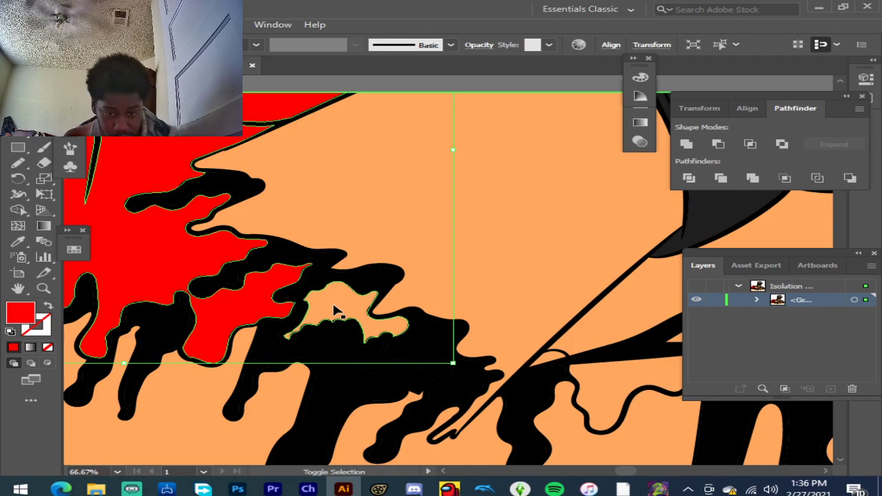
shift+click(333, 310)
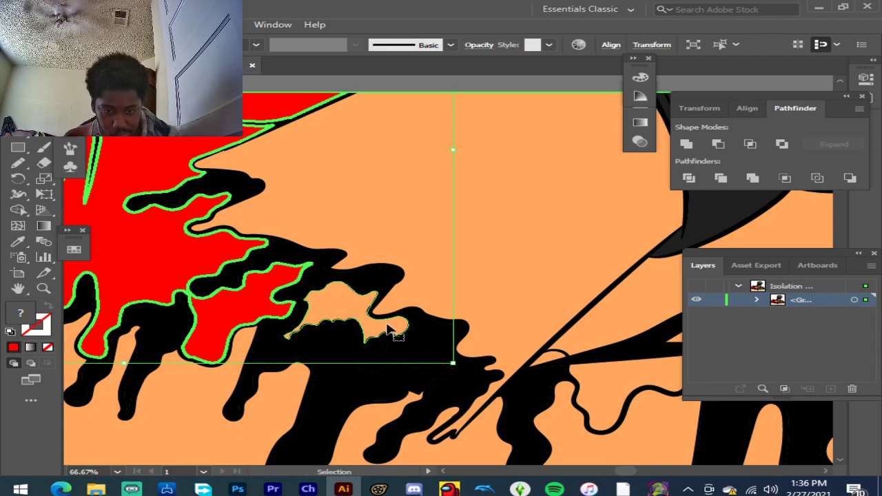
click(340, 297)
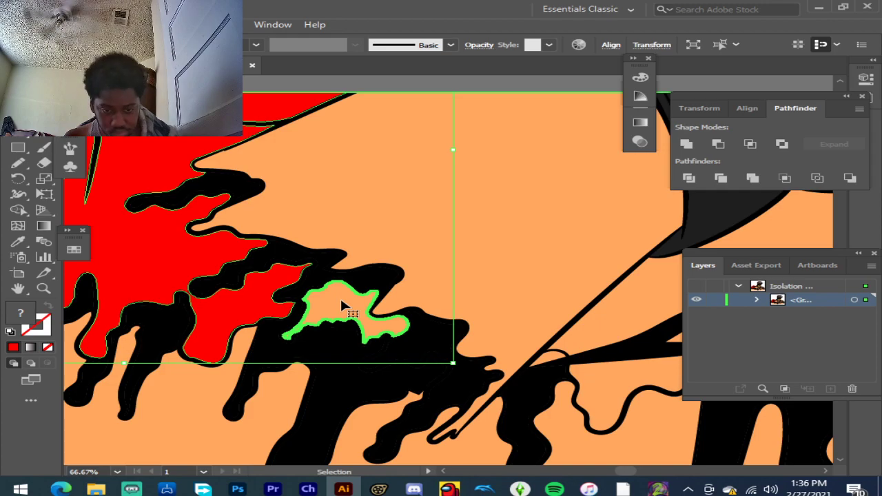
key(ctrl+0)
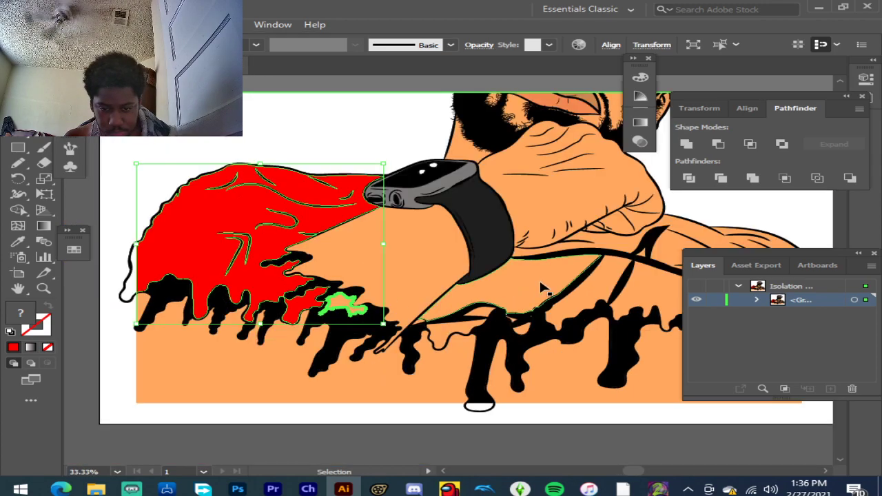
scroll(539, 278, up, 2)
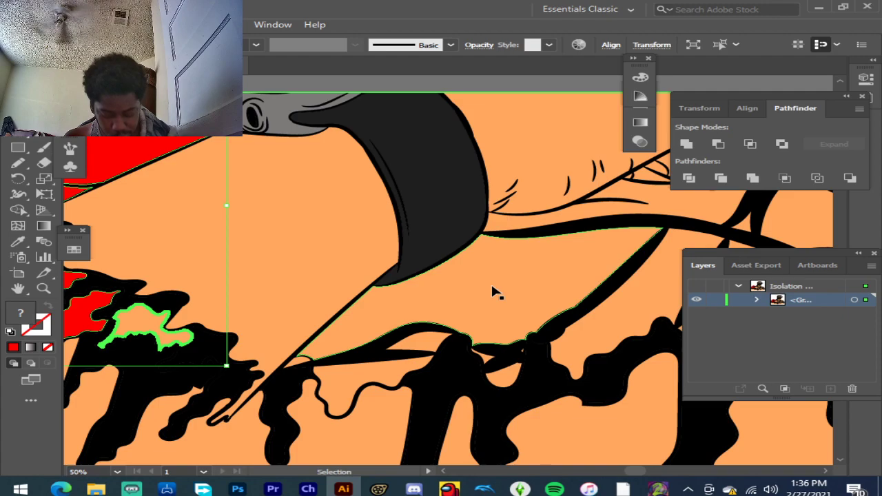
click(492, 288)
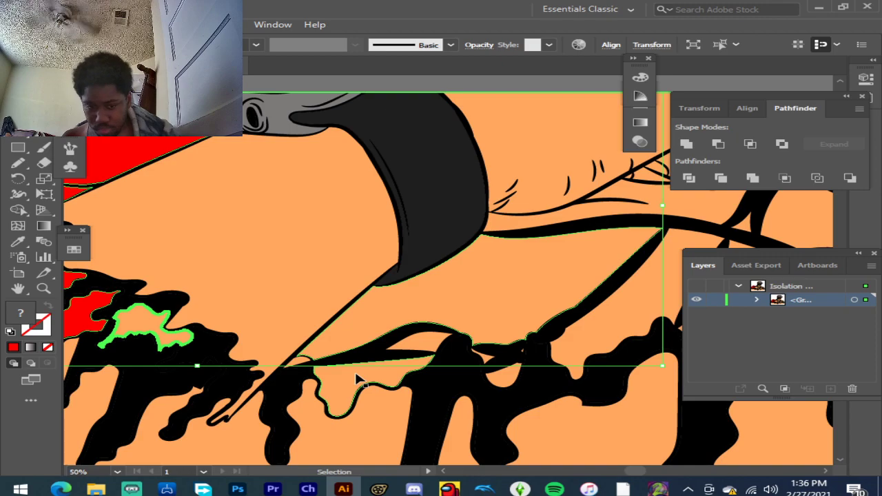
click(356, 379)
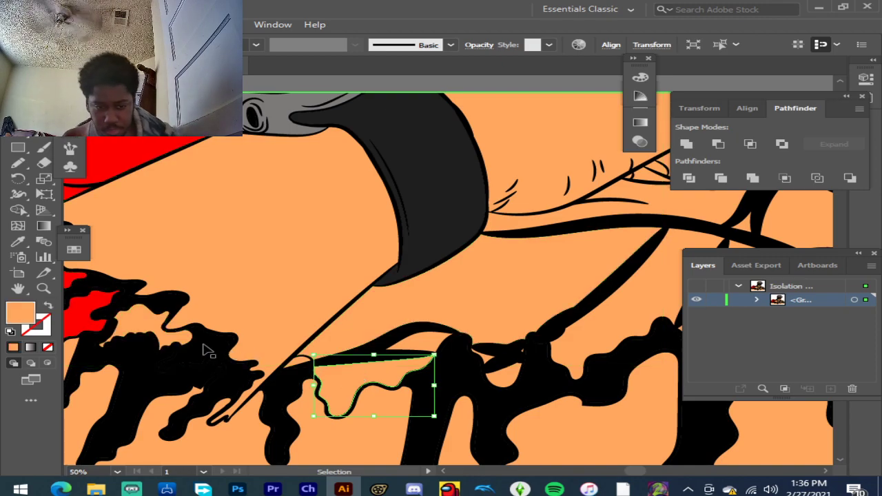
Step: Fill the small skin-tone patch among the black drips beside the red sleeve with the sleeve's red
click(141, 314)
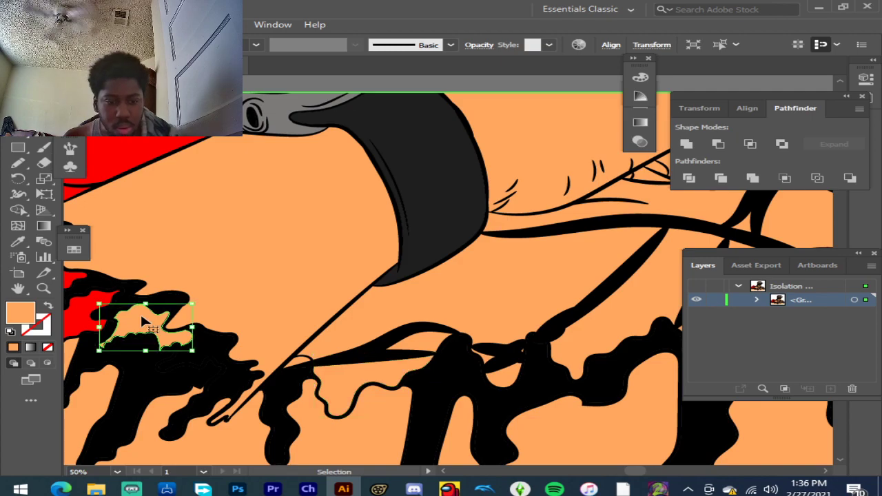
key(ctrl+shift+bracketleft)
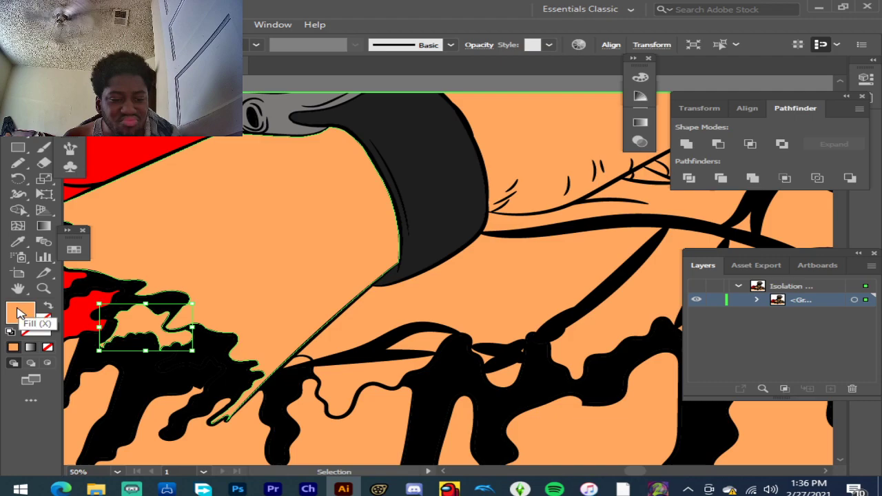
click(17, 242)
click(78, 311)
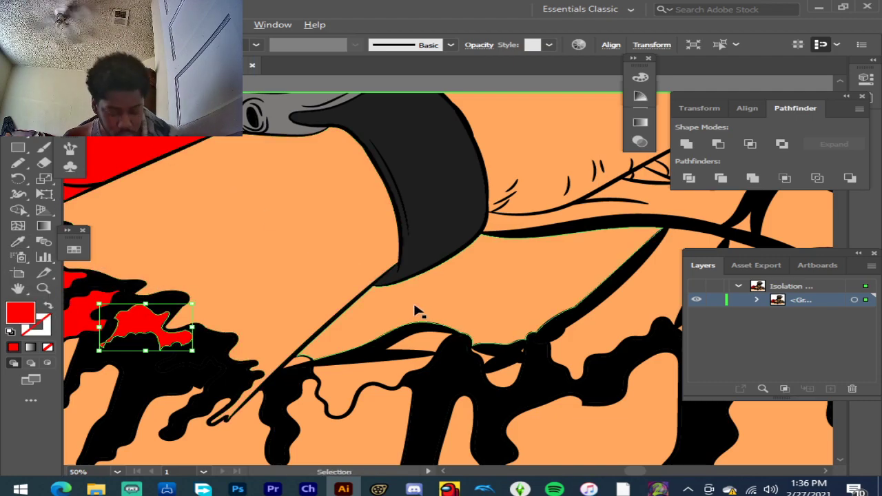
Step: Fill the skin-tone shirt area just below the watch band with white FFFFFF
scroll(414, 302, down, 3)
scroll(571, 305, up, 2)
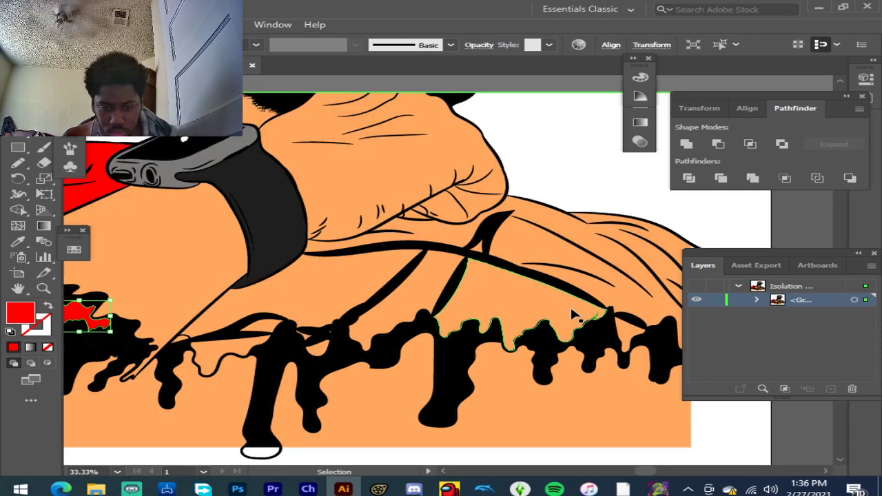
click(373, 281)
double_click(26, 314)
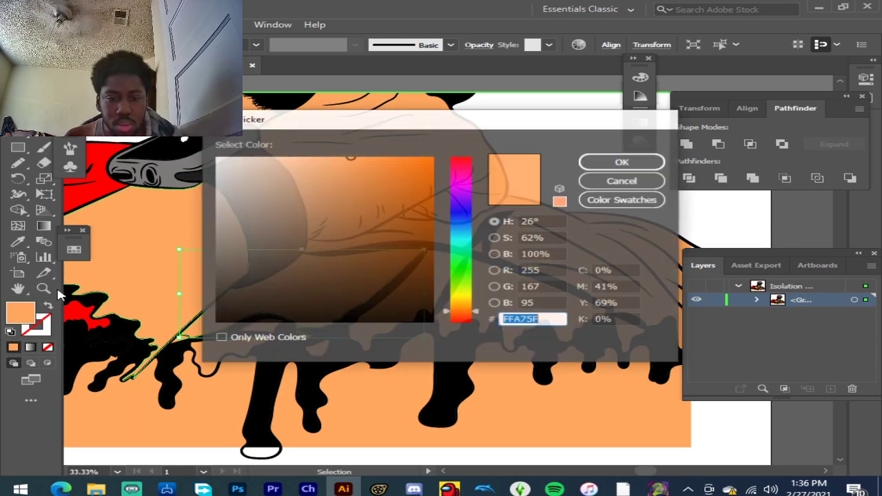
drag(227, 173, 208, 147)
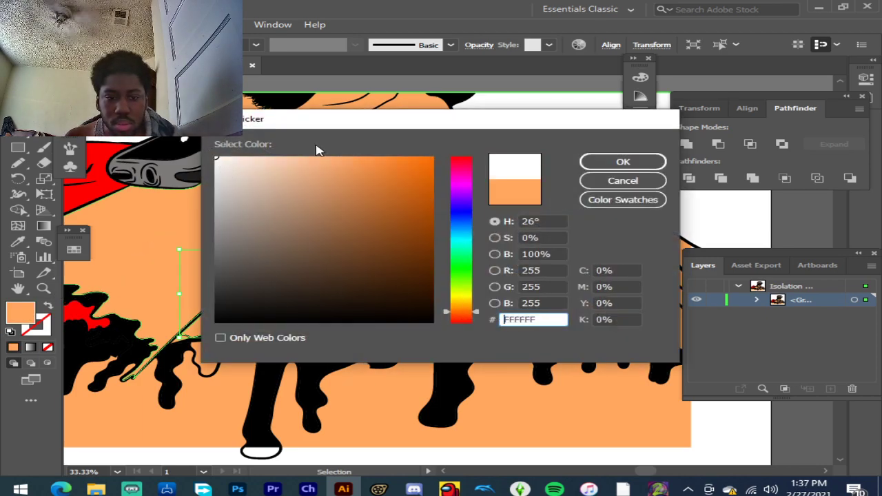
click(620, 162)
Step: Fill the skin-tone shirt area on the far side of the diagonal strap, above the drips, with white FFFFFF
click(508, 298)
double_click(22, 313)
drag(285, 260, 214, 138)
click(581, 163)
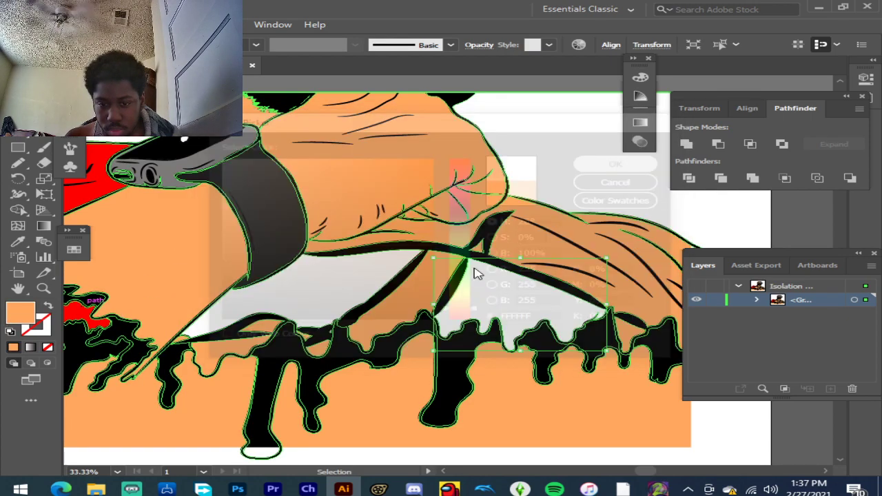
Step: Fill the diagonal skin-tone strap between the two white shirt areas with yellow FFFF00
click(410, 277)
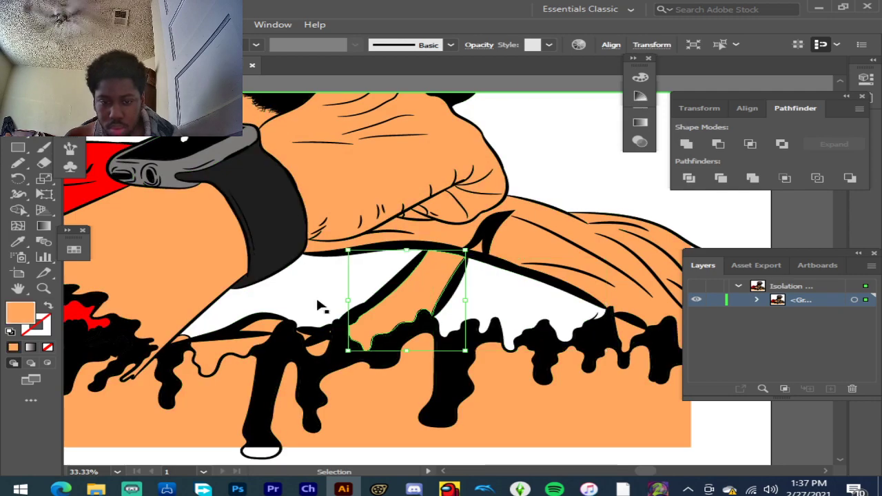
double_click(19, 314)
drag(460, 299, 459, 296)
drag(410, 186, 462, 150)
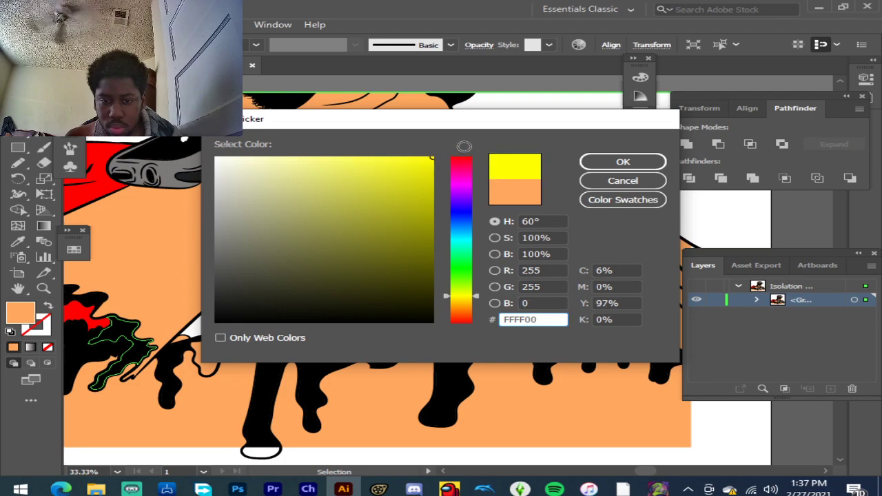
click(623, 162)
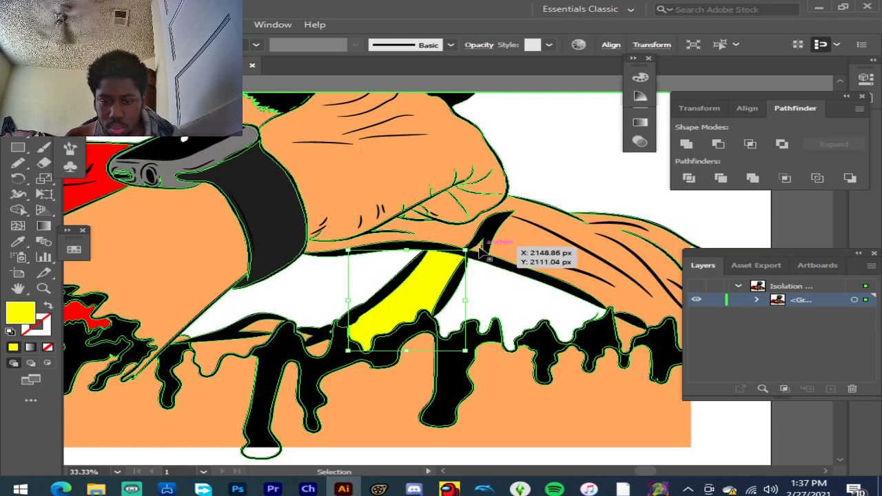
Step: Fill the tiny skin-tone triangle just above the strap with the strap's yellow
click(481, 248)
scroll(484, 245, up, 3)
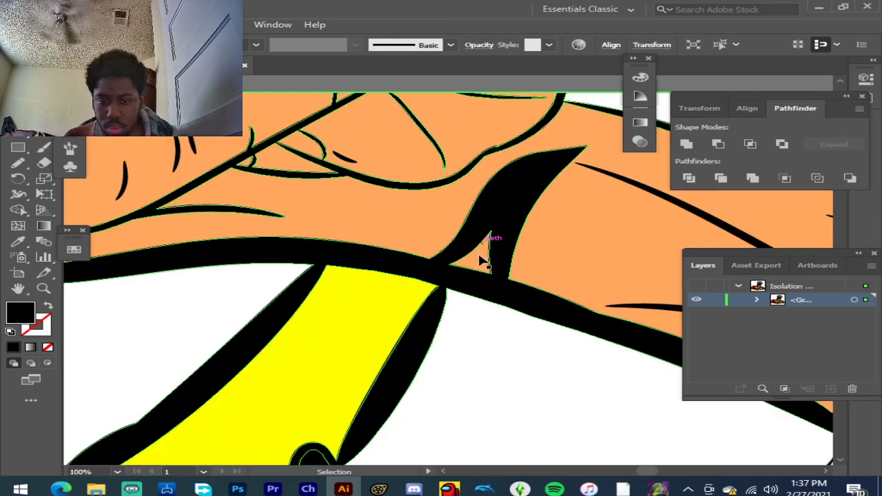
click(479, 253)
click(18, 241)
click(380, 331)
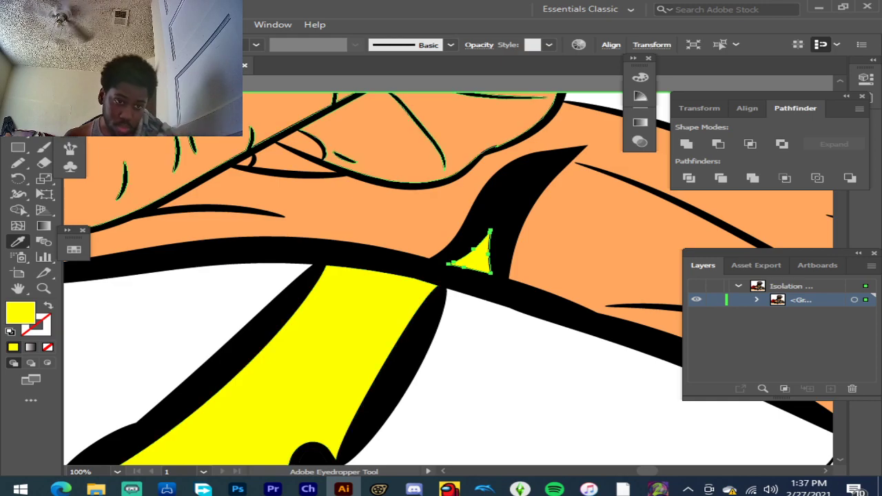
Step: Fill the large skin-tone shoulder area below the fist, above the white shirt, with bright red
scroll(476, 256, down, 1)
key(v)
scroll(306, 191, down, 1)
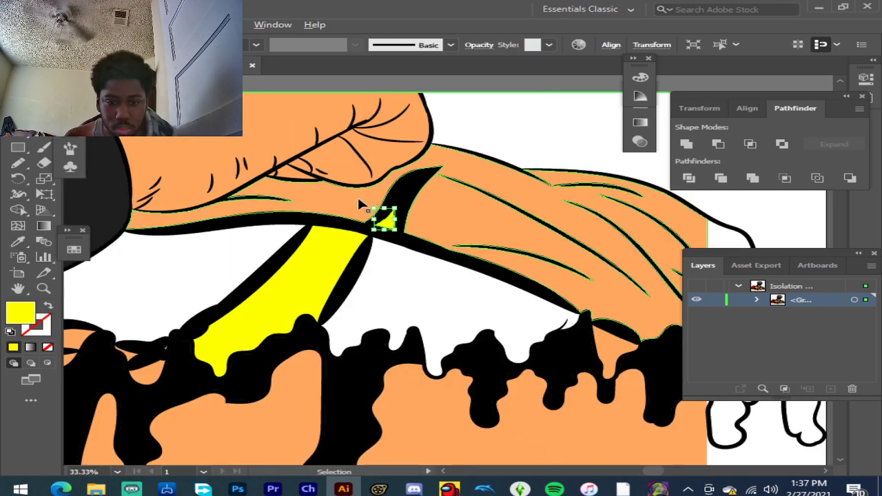
scroll(324, 199, down, 1)
click(329, 200)
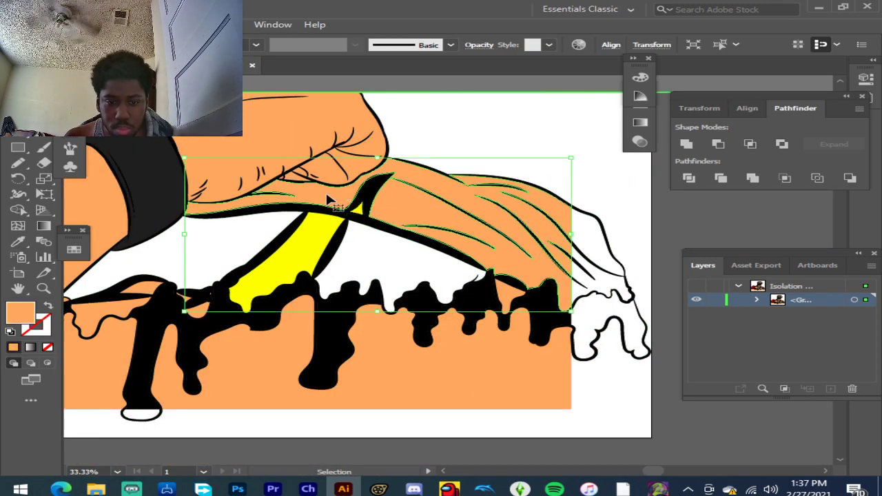
double_click(18, 309)
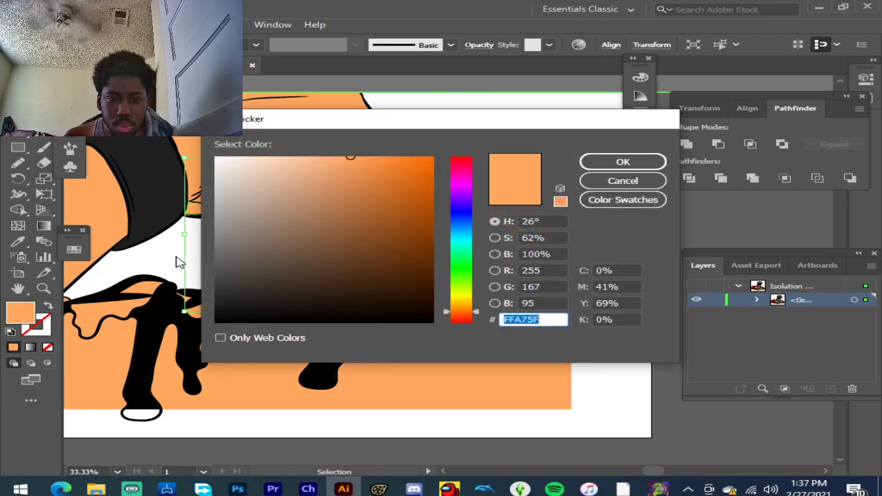
drag(417, 249, 462, 137)
drag(466, 319, 463, 335)
click(623, 163)
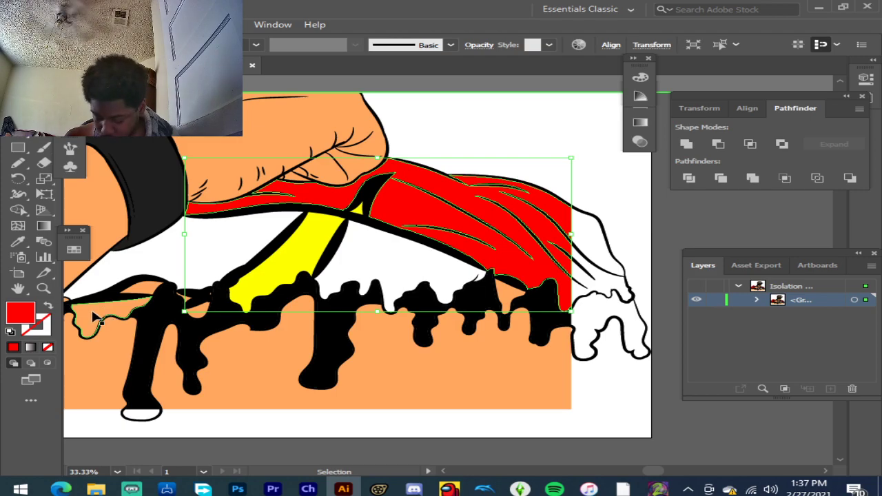
Step: Fill the skin-tone drip section beneath the white shirt area near the watch with the strap's yellow
click(97, 317)
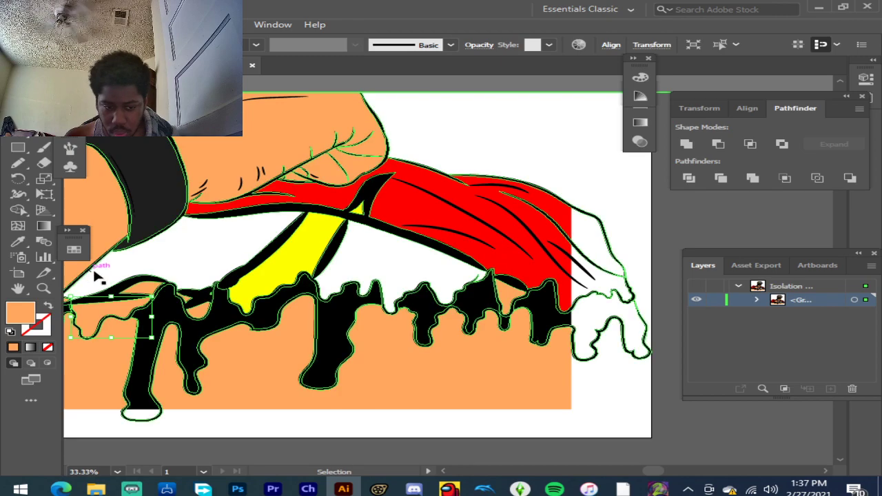
click(18, 241)
click(298, 257)
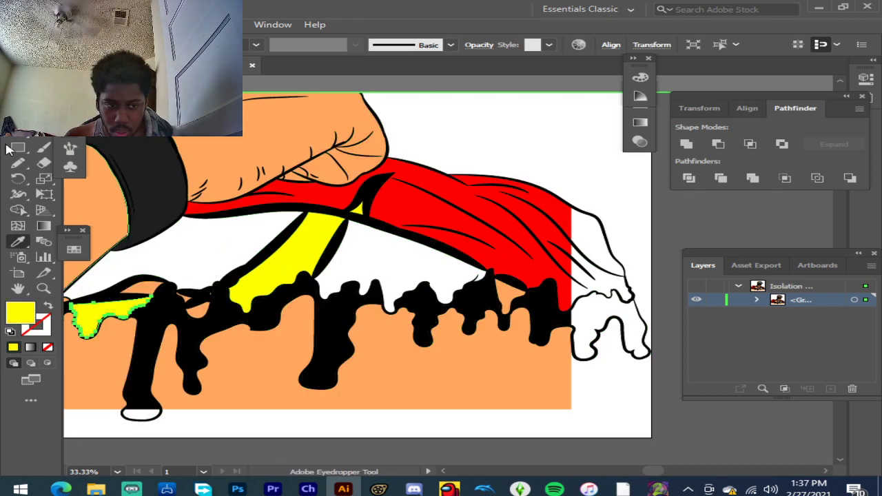
Step: Fill the skin-tone slivers between the yellow drip near the watch and the diagonal strap with the strap's yellow
key(v)
scroll(140, 291, up, 3)
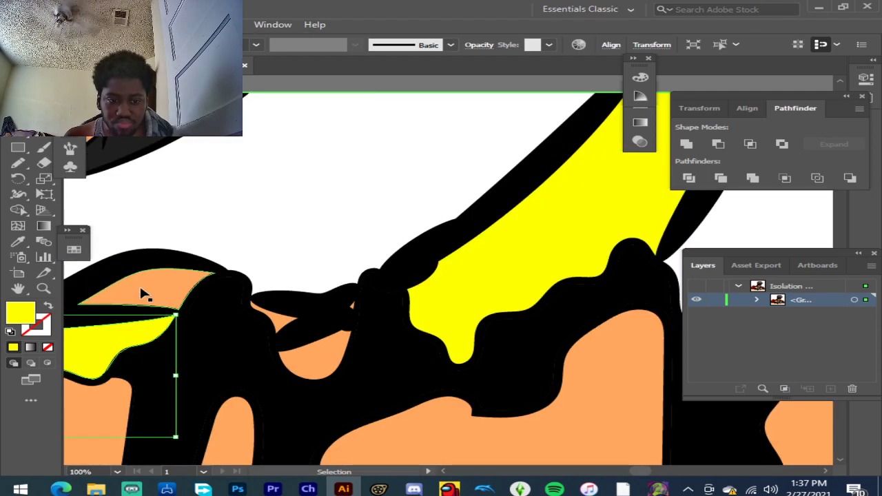
shift+click(140, 291)
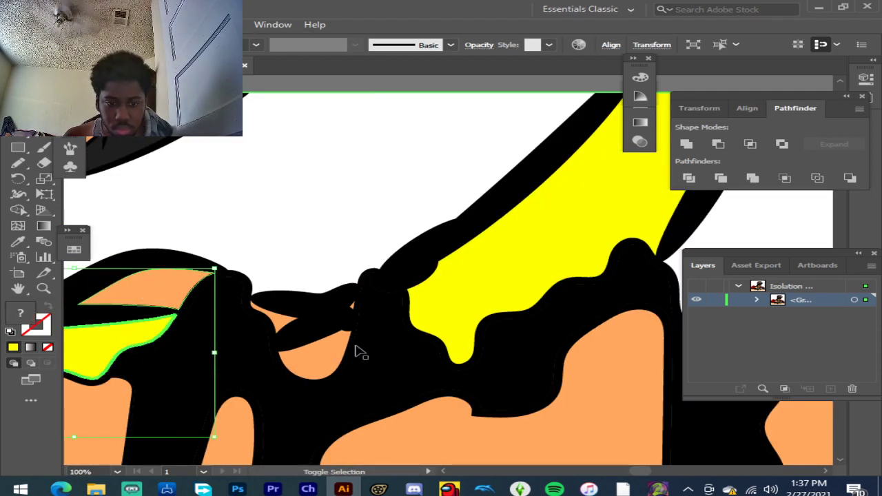
shift+click(301, 336)
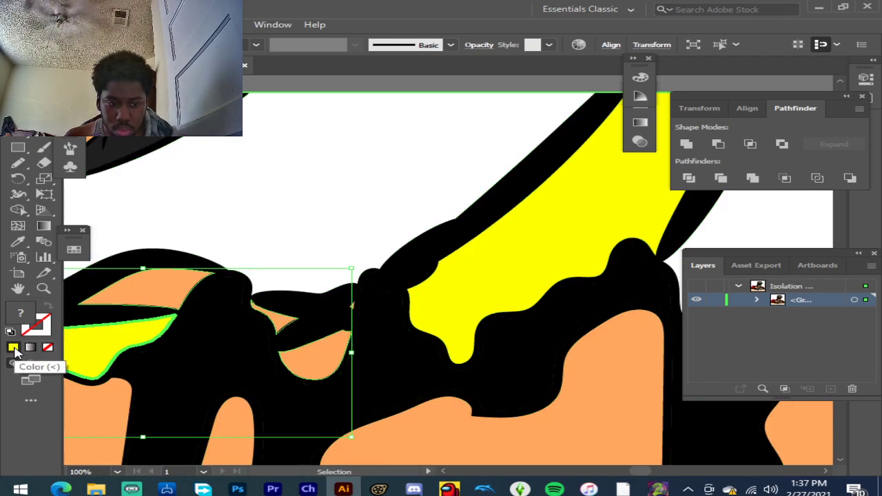
double_click(31, 322)
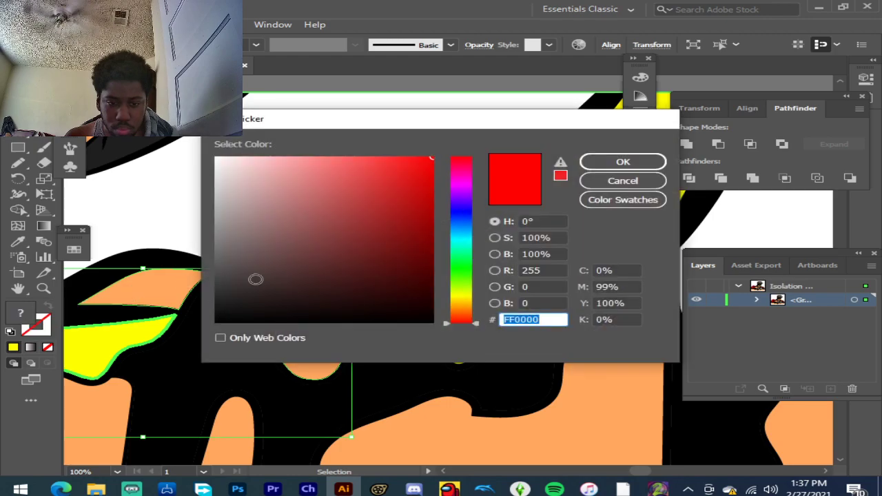
click(624, 181)
click(18, 242)
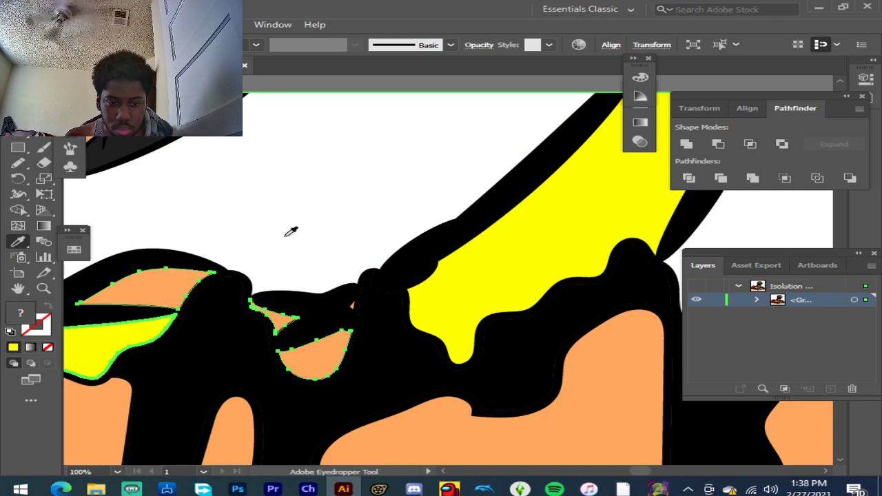
click(508, 250)
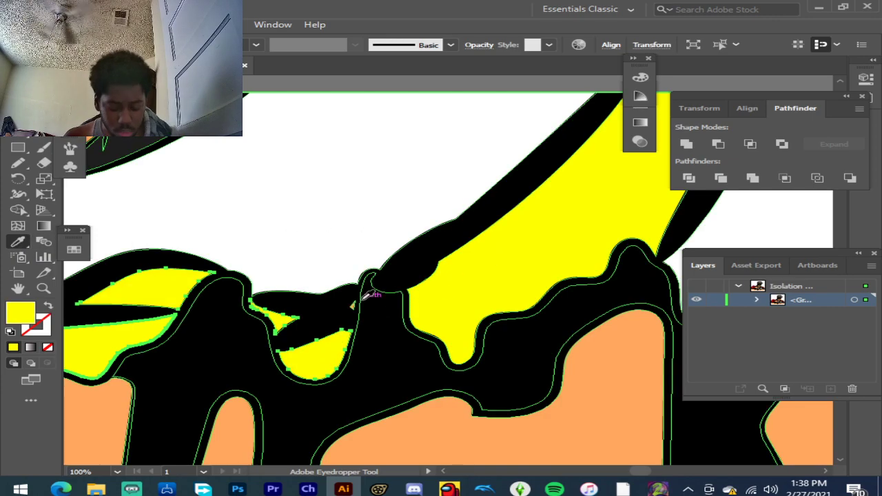
Step: Fill the tiny leftover skin-tone triangle in the black outline beside the diagonal strap with the strap's yellow
scroll(354, 324, up, 3)
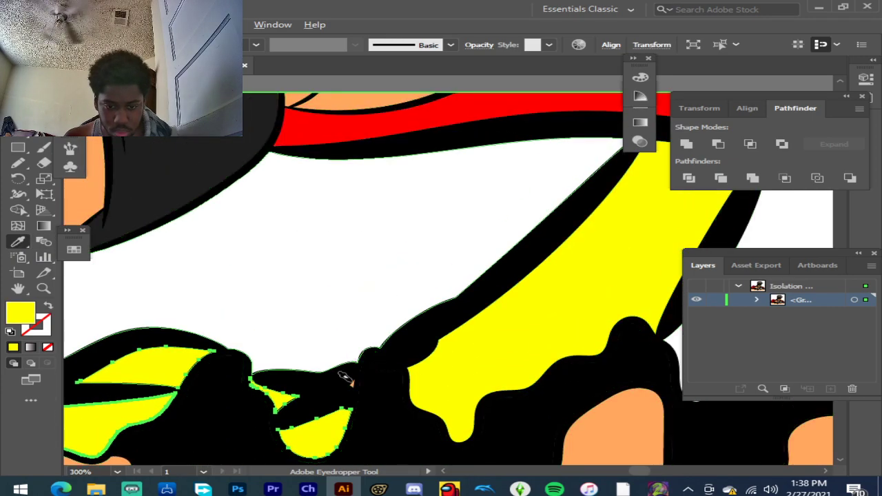
scroll(365, 372, up, 5)
key(v)
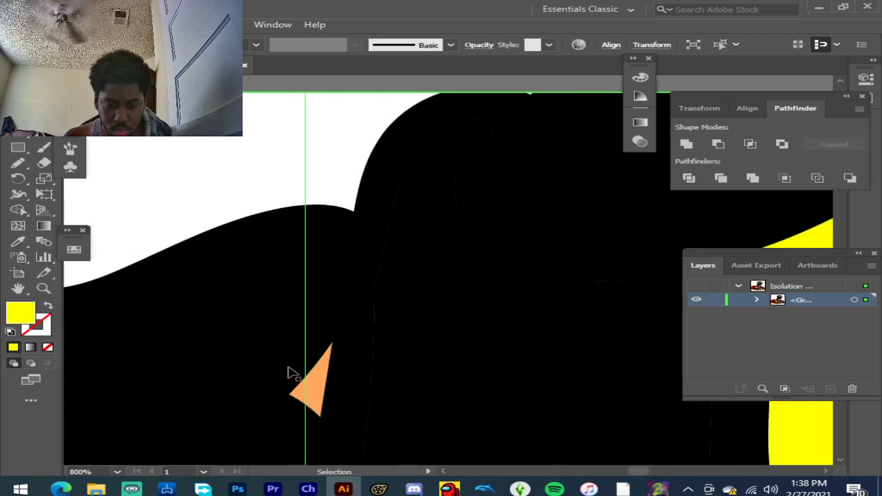
click(321, 390)
scroll(321, 390, down, 3)
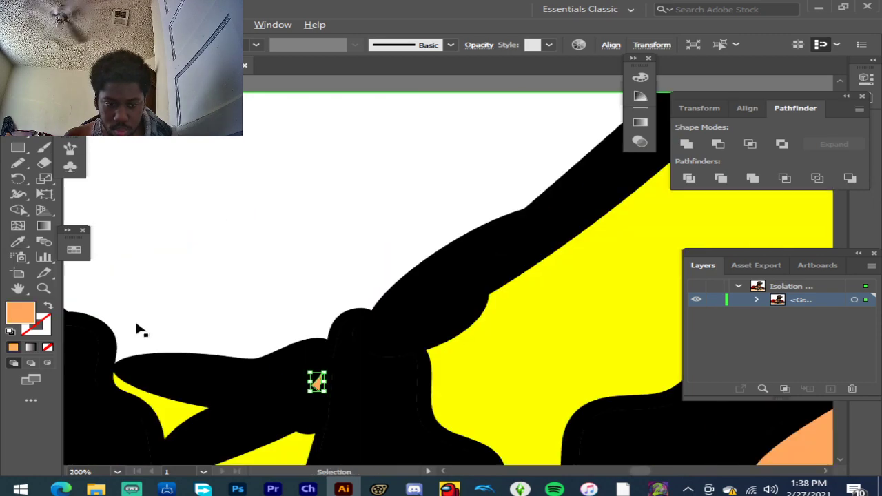
click(597, 356)
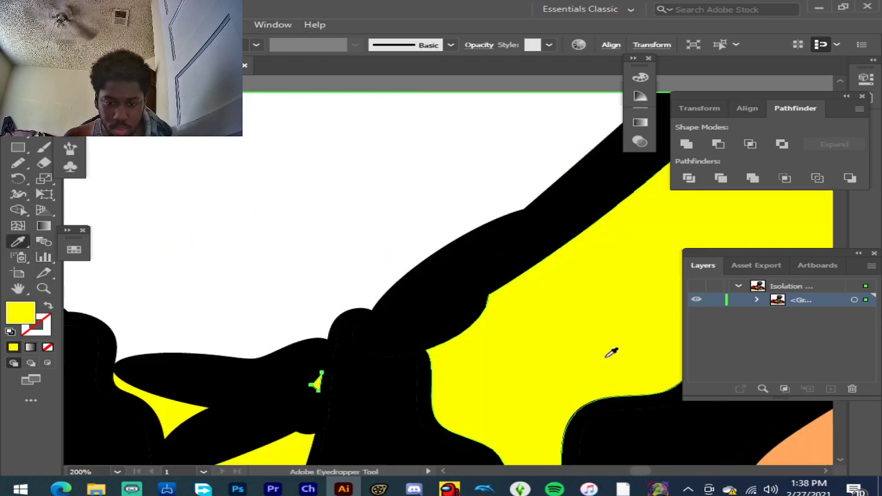
scroll(403, 352, down, 7)
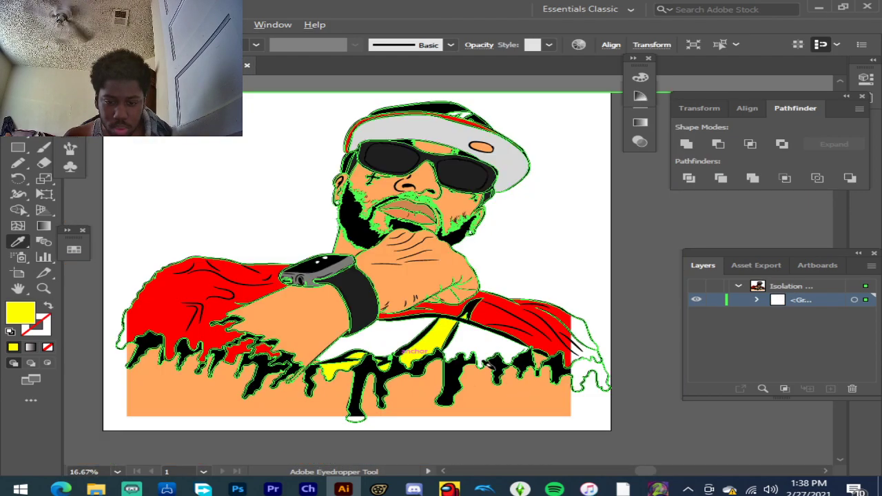
scroll(486, 399, down, 2)
key(v)
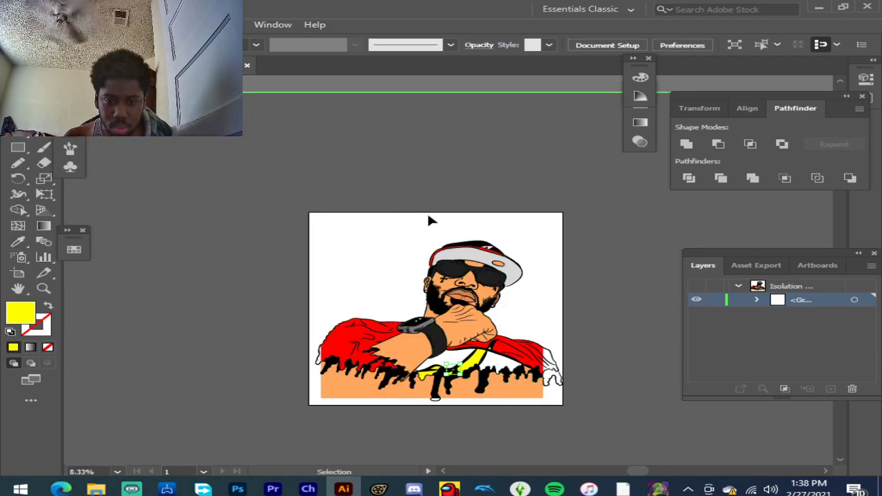
Step: Delete the two large skin-tone background areas beneath the black drips
click(556, 371)
scroll(560, 377, up, 1)
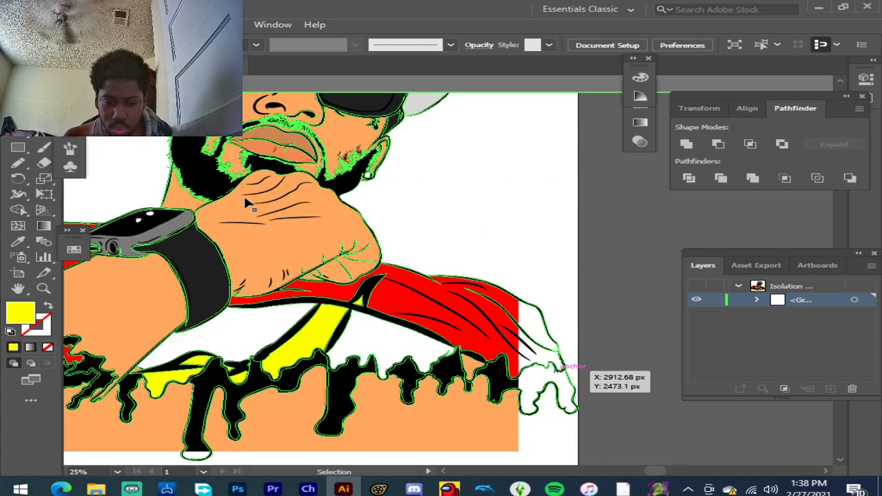
click(288, 423)
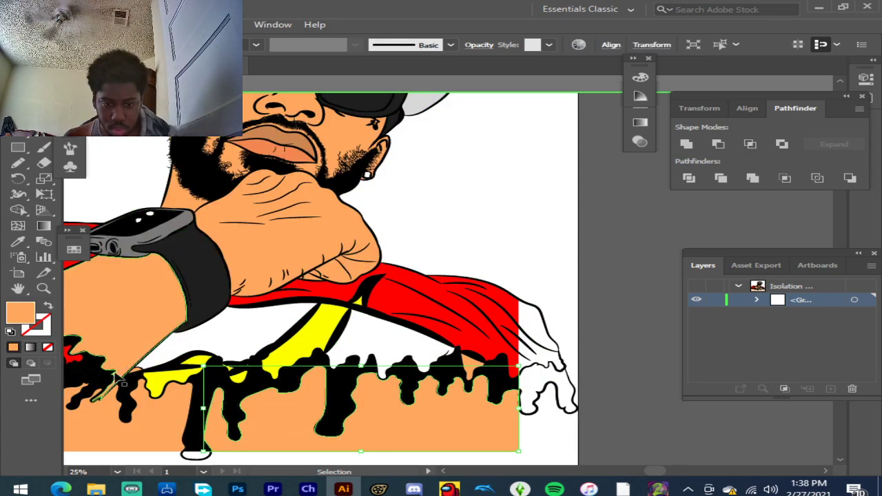
key(Delete)
click(160, 425)
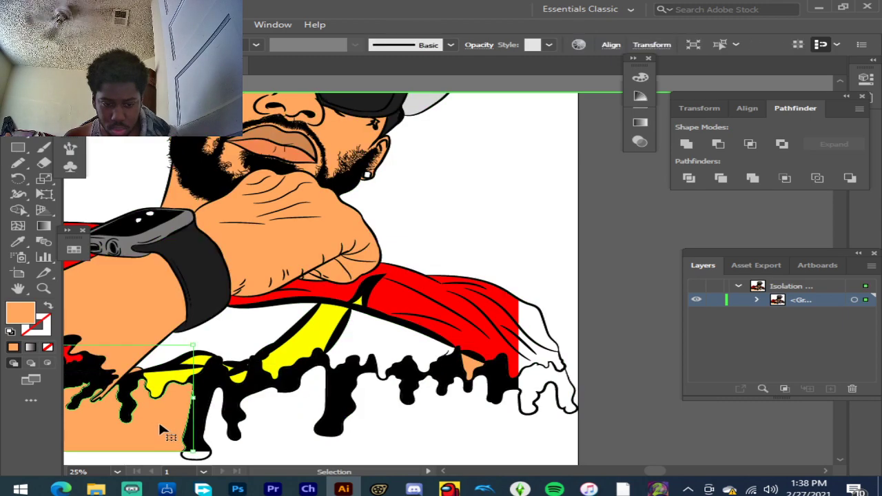
key(Delete)
scroll(358, 408, down, 3)
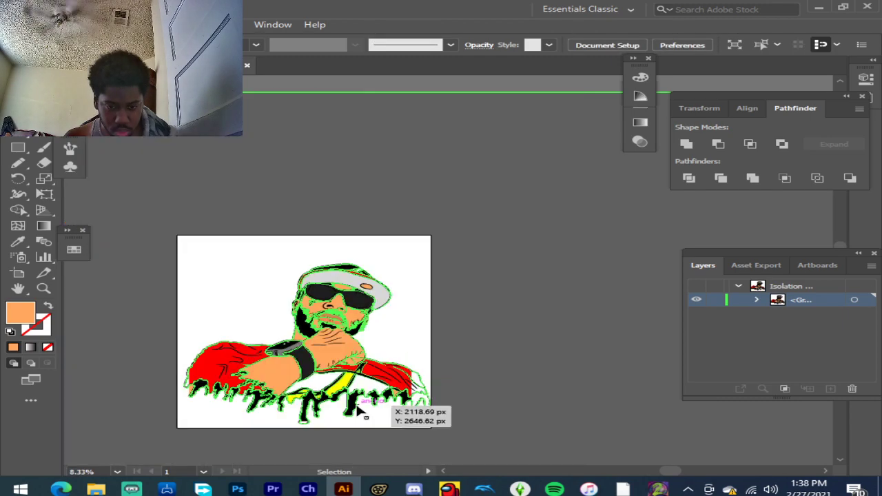
Step: Fill the skin-tone drip section under the red shoulder opposite the watch with the shirt's white
scroll(307, 417, up, 1)
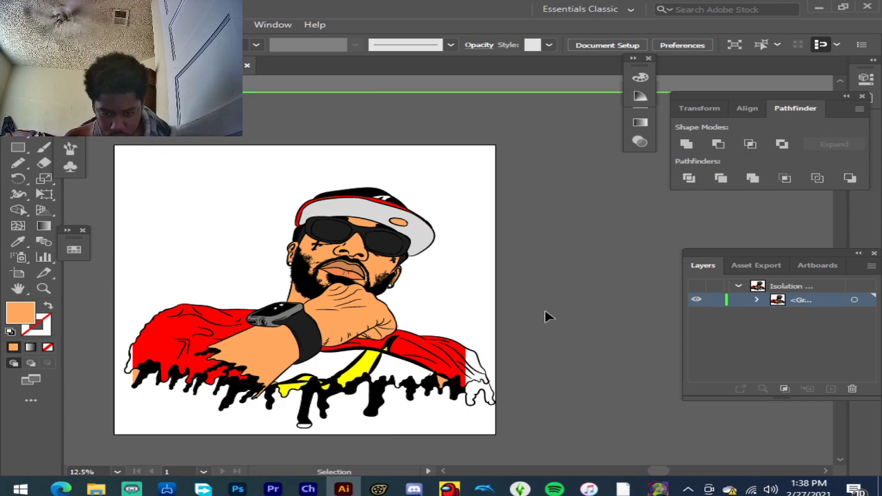
scroll(469, 378, up, 4)
scroll(388, 411, up, 1)
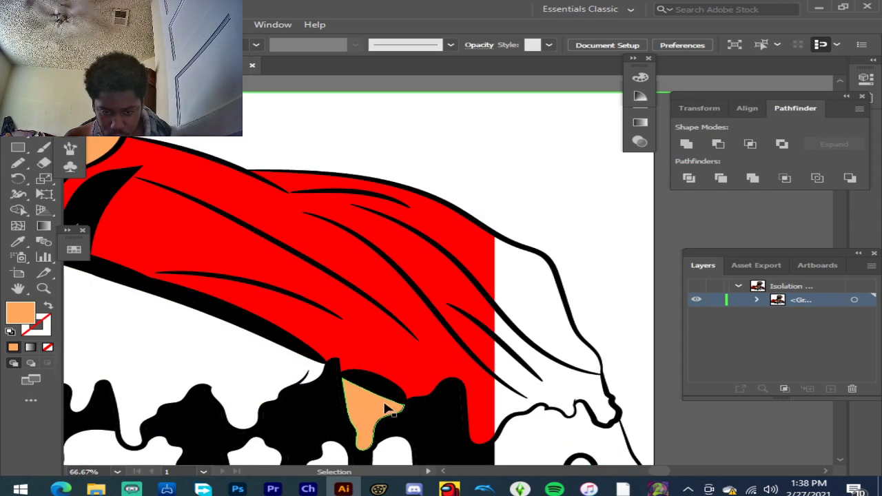
click(370, 401)
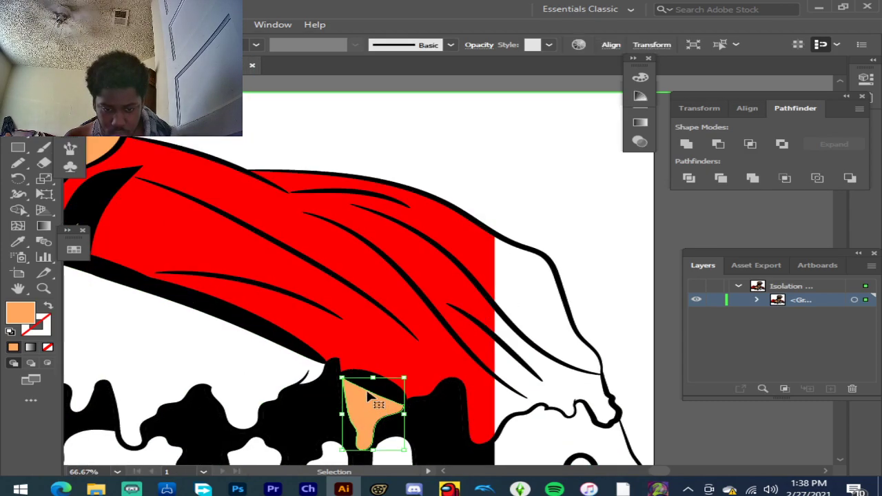
click(18, 243)
click(201, 335)
scroll(542, 335, down, 5)
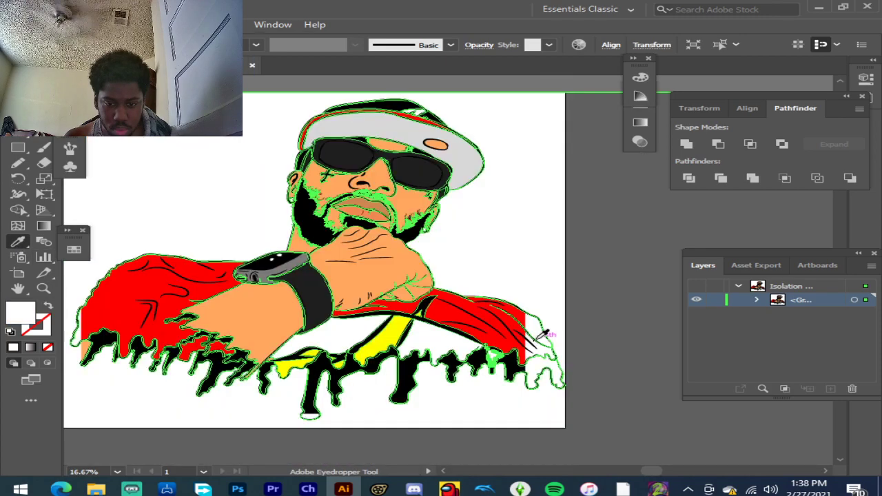
key(v)
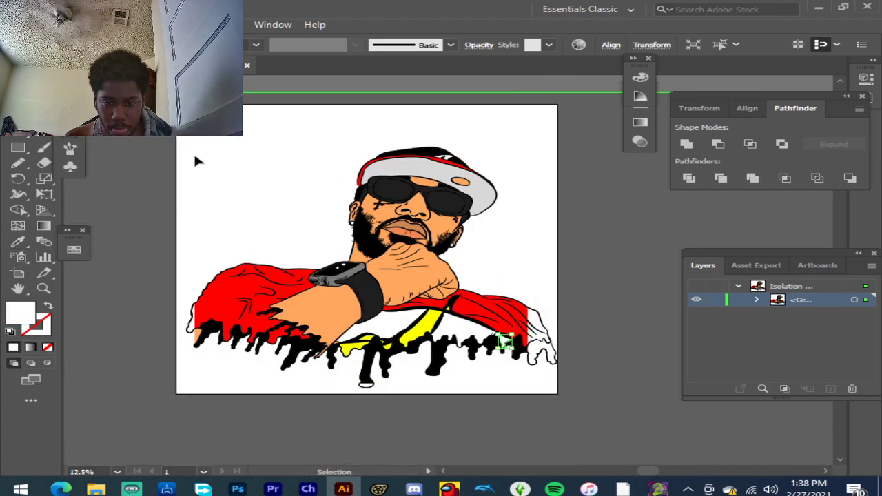
click(599, 263)
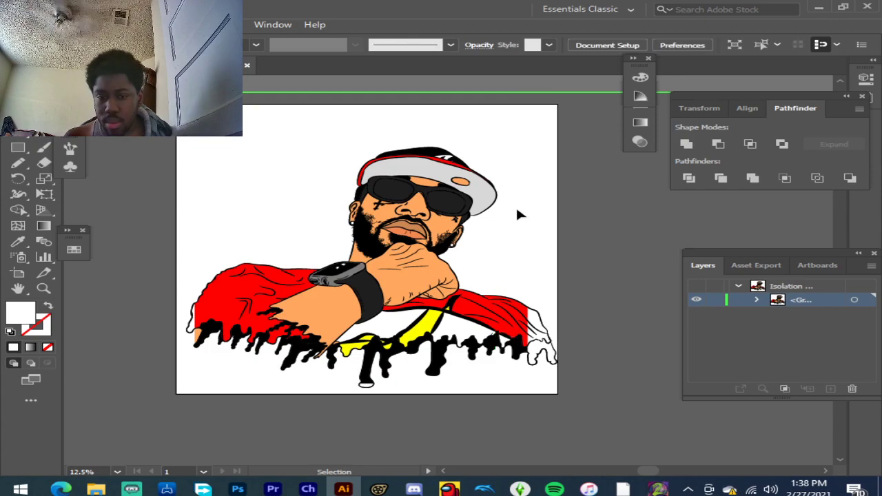
Step: Delete the small skin-tone piece beneath the outer edge of the red sleeve on the watch-arm side
scroll(494, 184, up, 1)
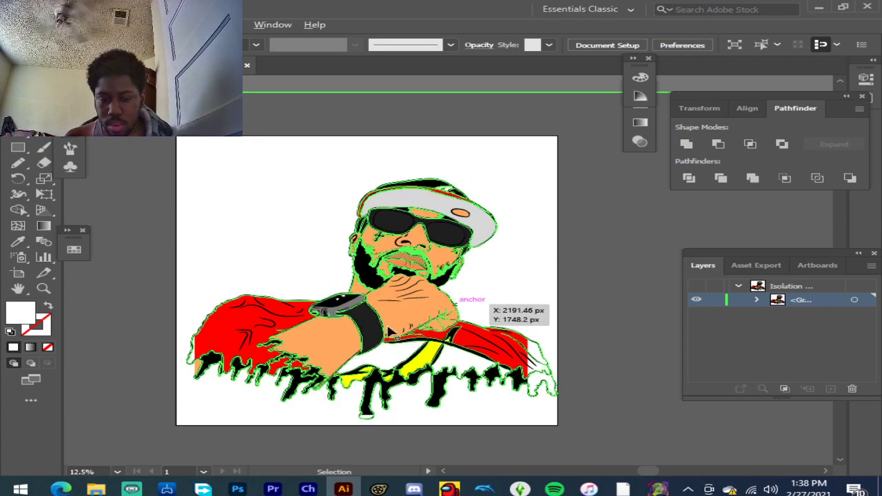
scroll(192, 371, up, 4)
scroll(196, 372, up, 3)
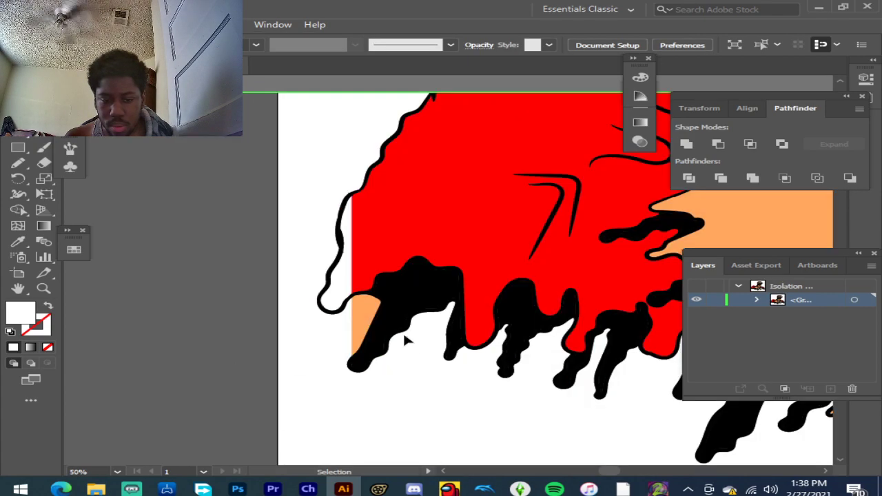
click(367, 315)
key(Delete)
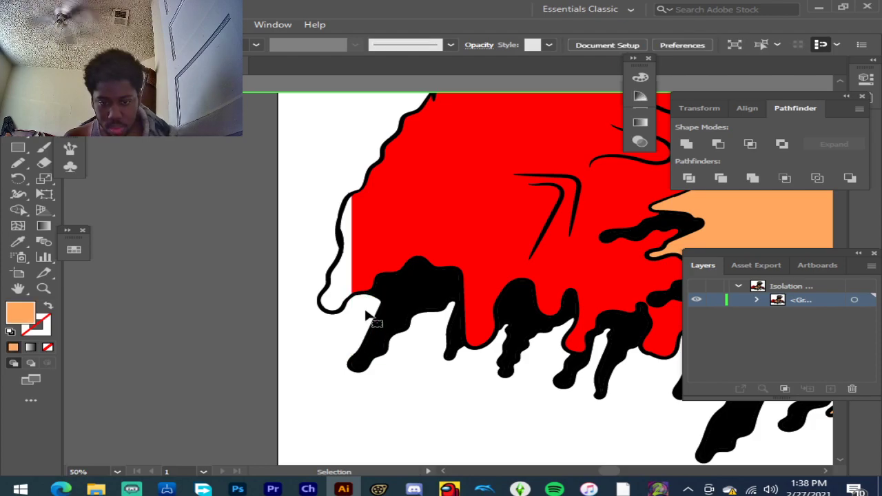
scroll(367, 315, down, 3)
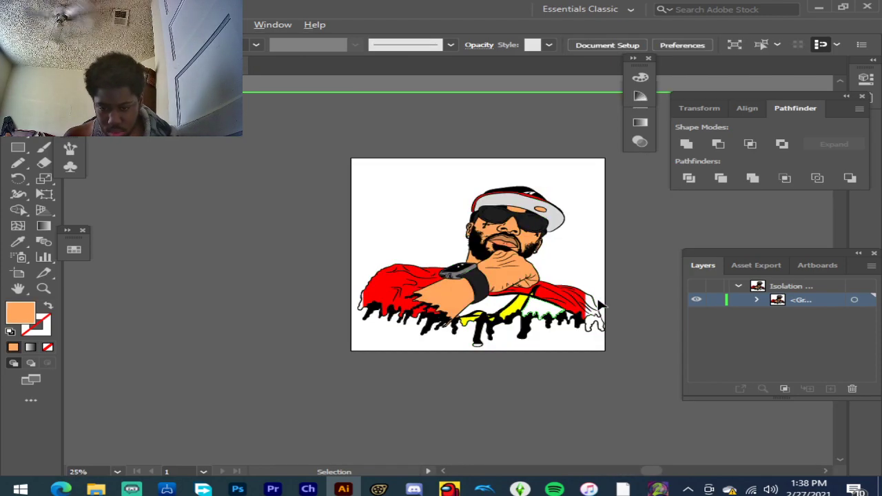
Step: Fill the small skin-tone sliver between the forearm's edge and the yellow drip with the shirt's white
scroll(544, 335, up, 3)
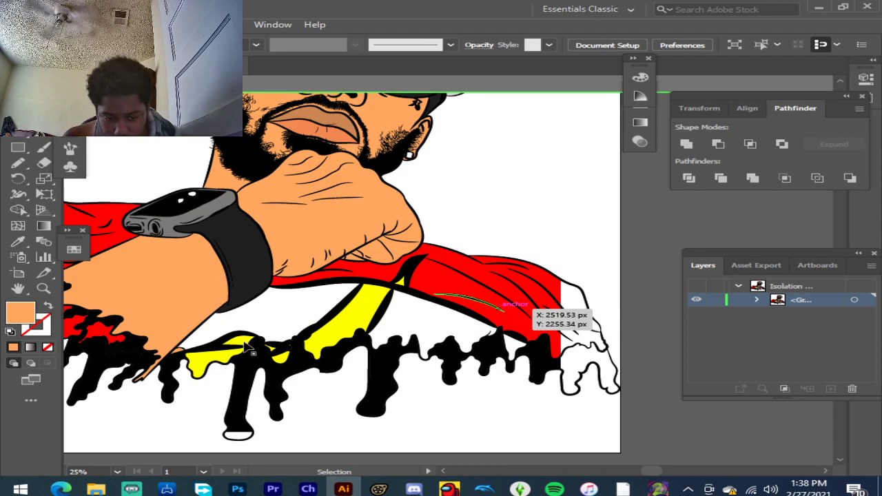
scroll(207, 350, up, 3)
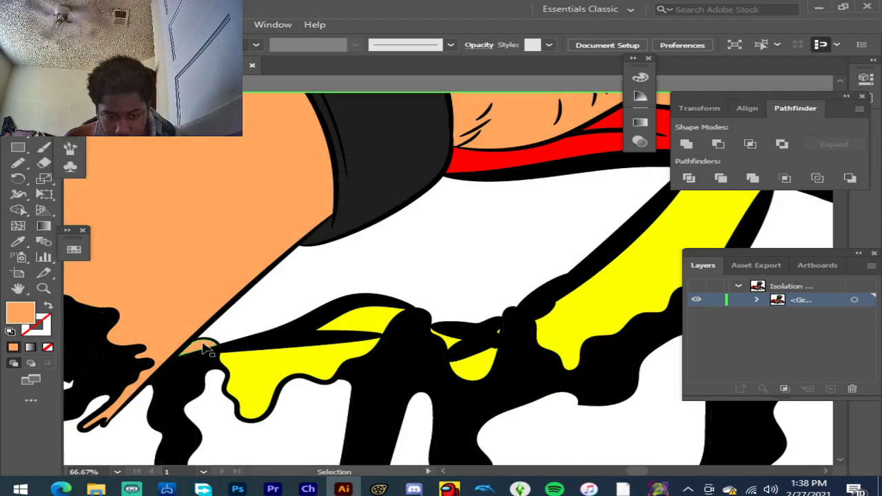
click(206, 350)
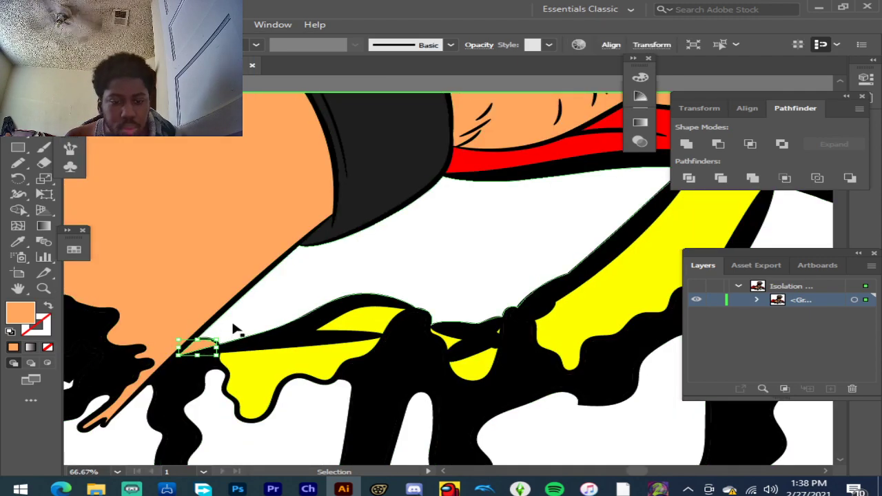
click(18, 241)
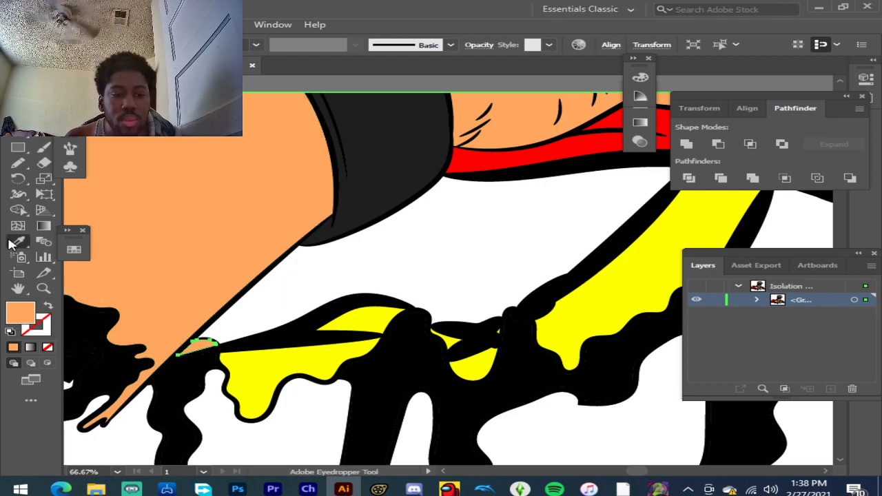
click(381, 253)
scroll(343, 239, down, 3)
key(v)
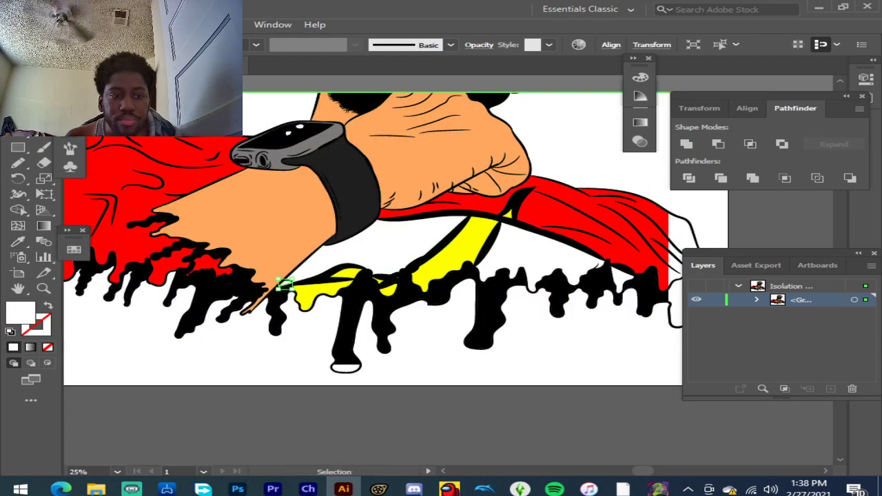
scroll(502, 326, down, 2)
click(648, 222)
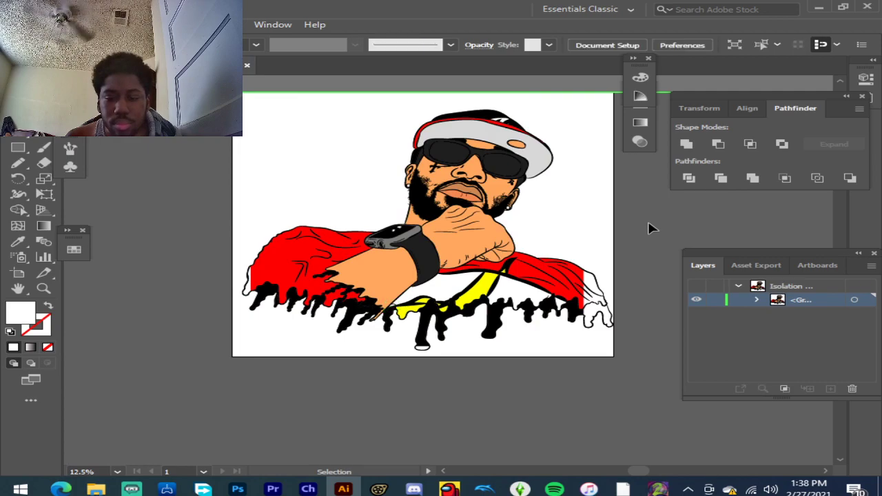
Step: Recolor the skin-tone oval on the cap's brim with the brim's light gray
scroll(689, 229, up, 1)
scroll(674, 267, down, 4)
scroll(670, 266, up, 5)
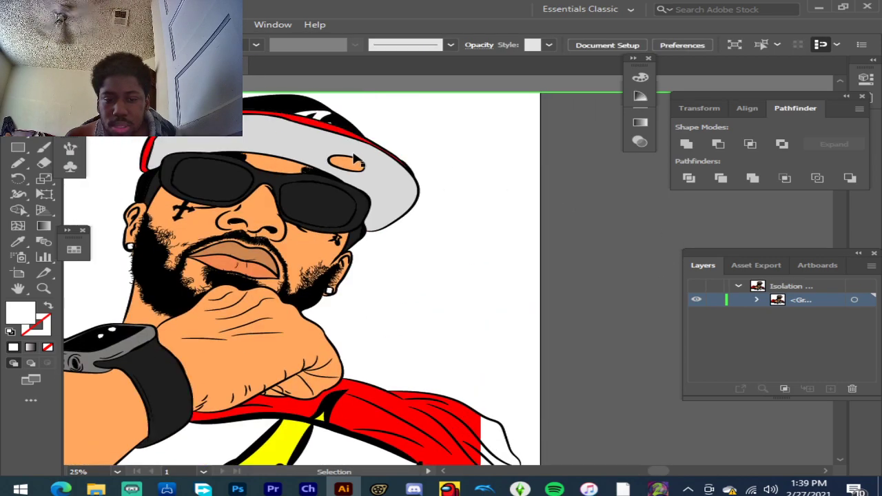
scroll(321, 161, up, 2)
scroll(333, 212, up, 2)
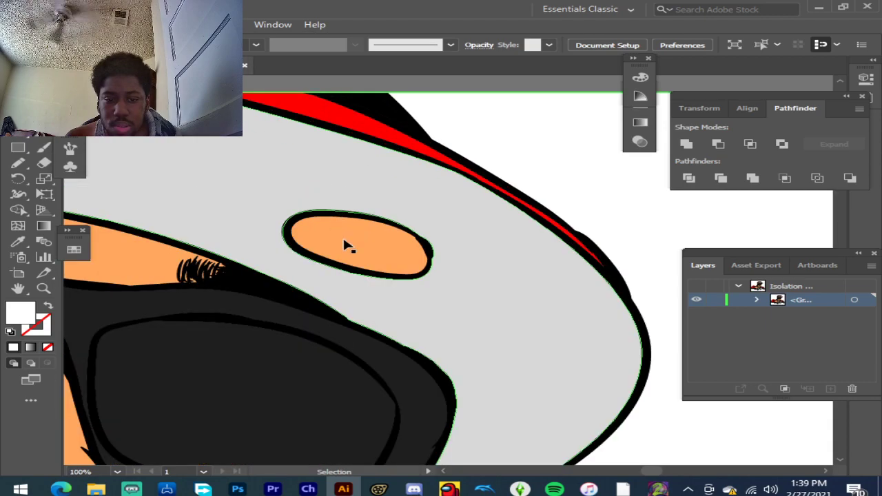
click(345, 241)
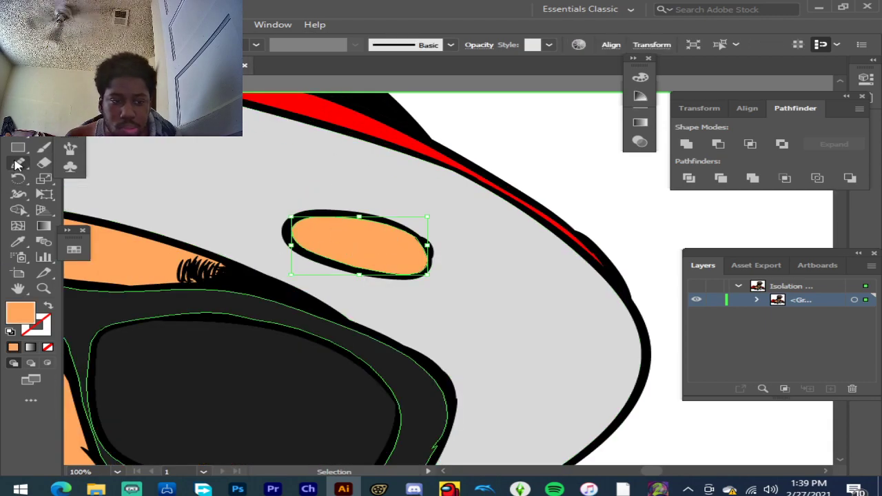
click(18, 241)
click(143, 198)
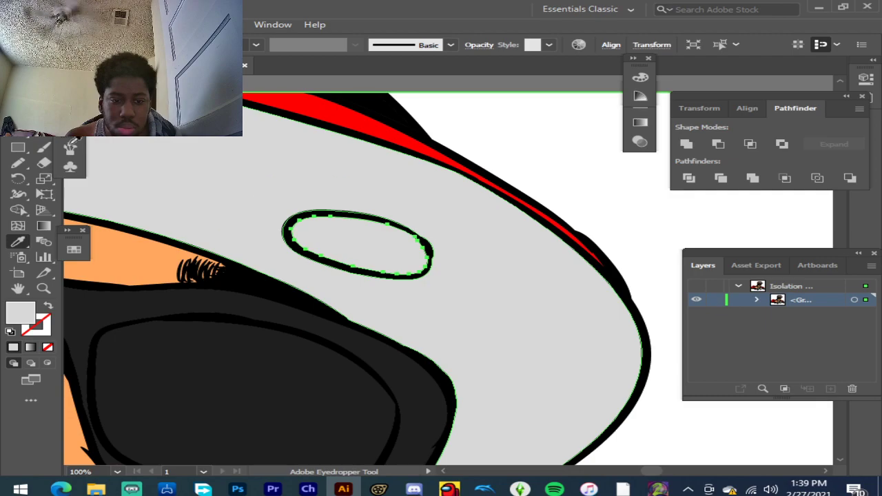
Step: Darken the brim oval's fill to gray A5A4A4 and deselect it
double_click(20, 314)
mouse_move(215, 211)
mouse_down()
mouse_move(216, 198)
mouse_move(216, 215)
mouse_up()
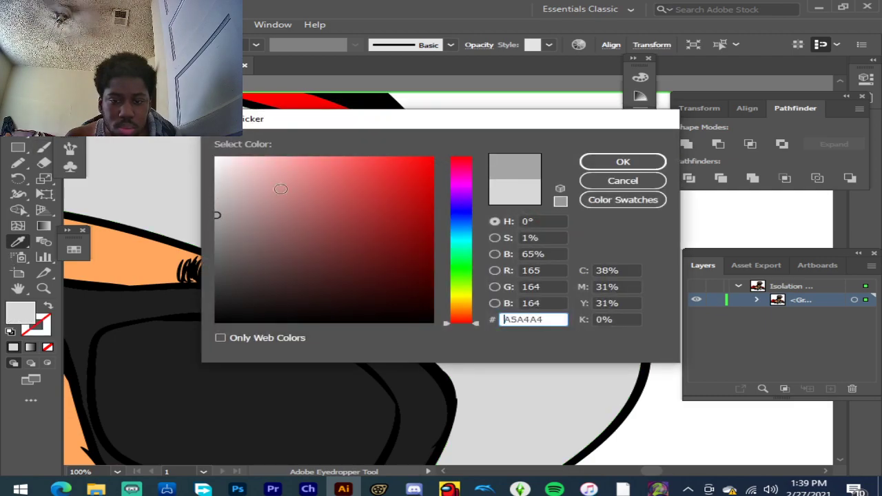
click(615, 167)
key(ctrl+minus)
key(ctrl+minus)
key(ctrl+minus)
key(ctrl+minus)
key(ctrl+minus)
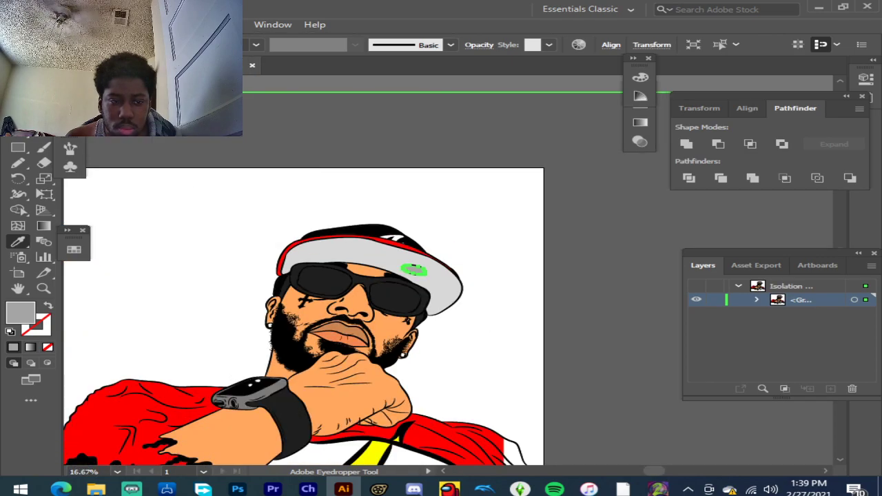
key(v)
click(579, 345)
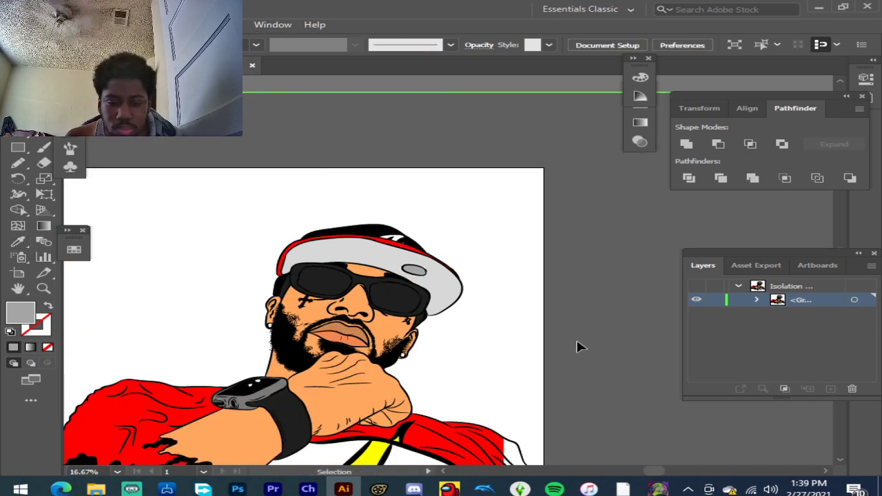
Step: Inspect the cap, face, sunglasses and unfilled sleeve end for areas that still need color
scroll(459, 331, up, 2)
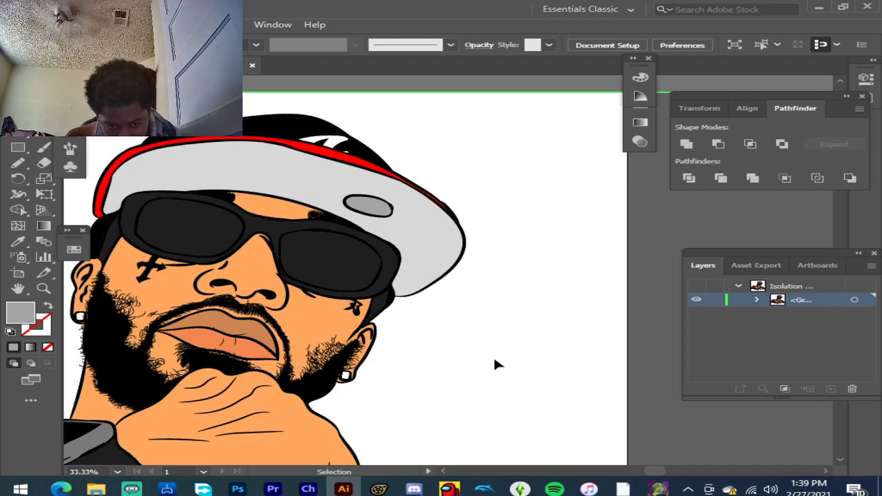
scroll(495, 363, down, 6)
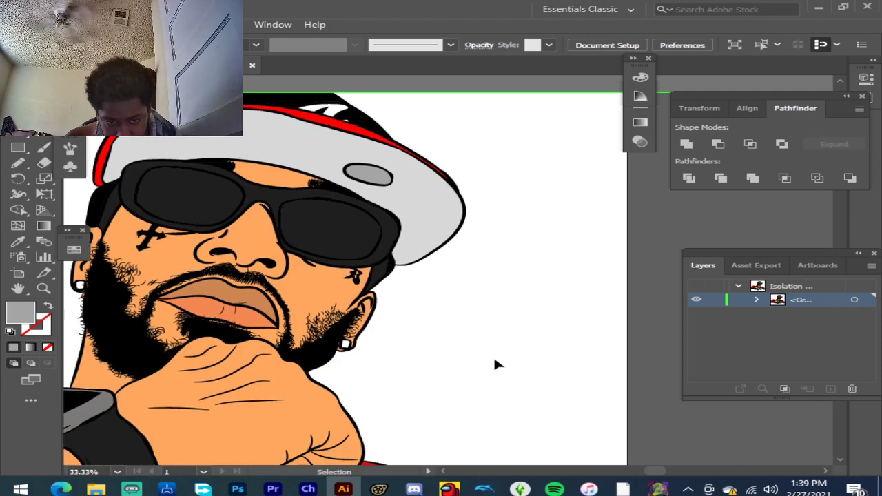
scroll(503, 362, down, 4)
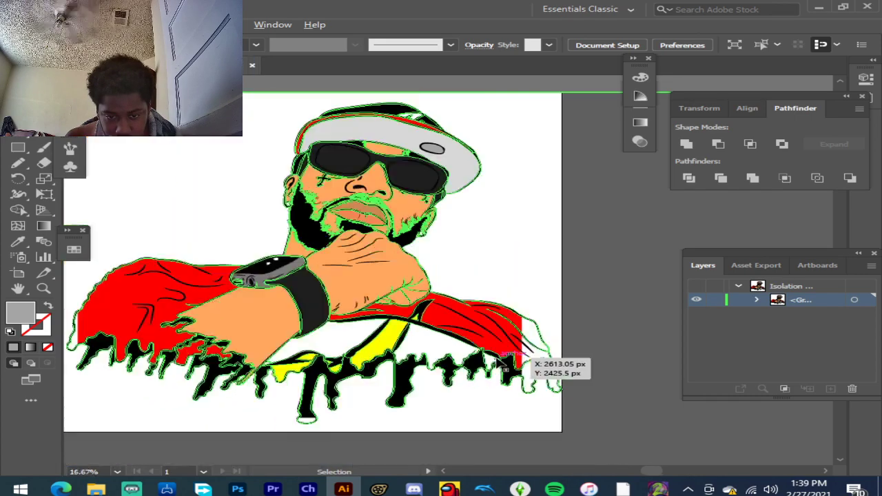
scroll(431, 173, up, 5)
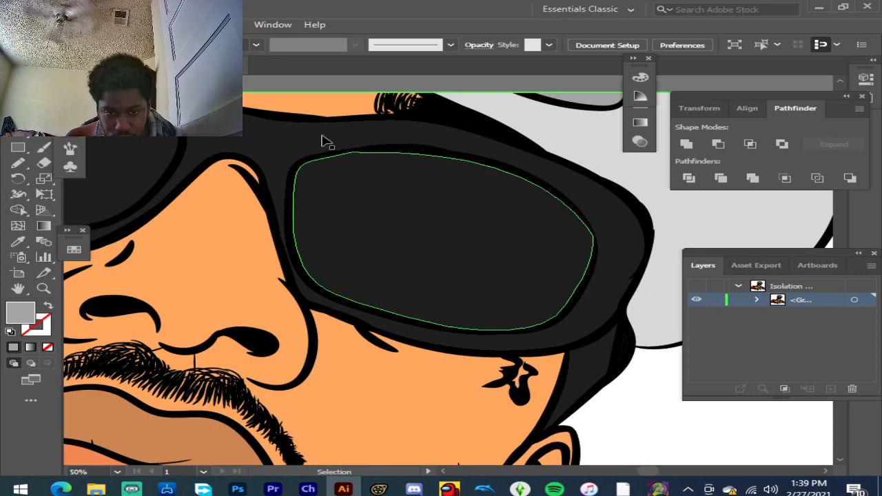
scroll(327, 141, down, 3)
scroll(316, 128, up, 2)
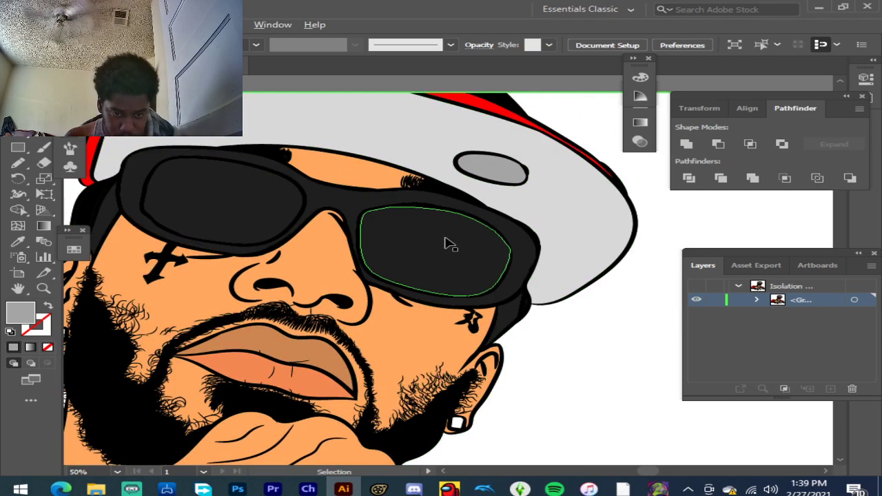
scroll(444, 245, up, 1)
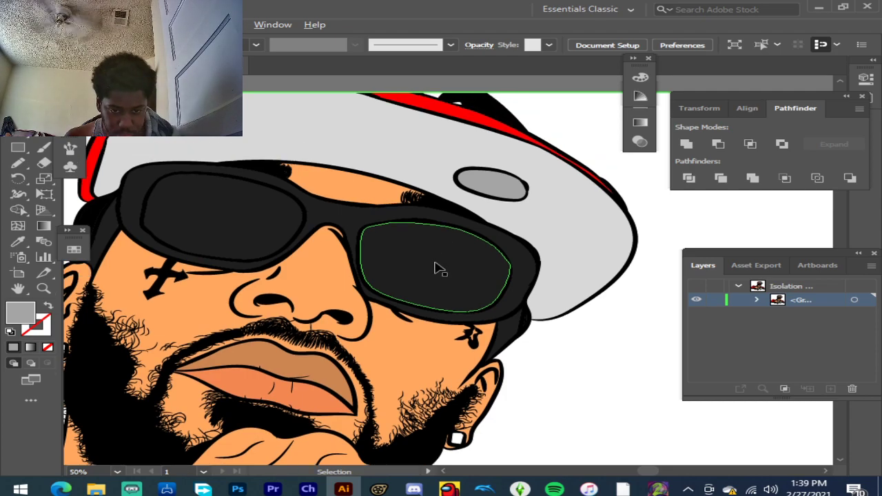
scroll(532, 298, down, 3)
scroll(533, 297, down, 2)
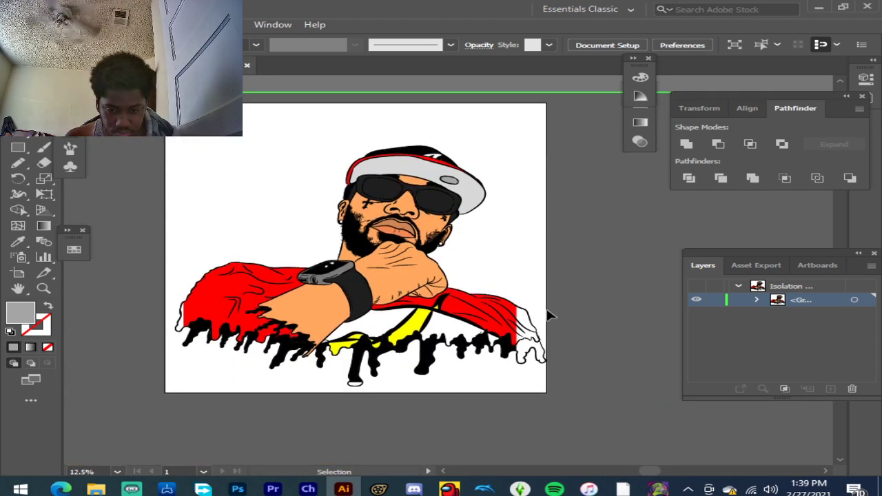
scroll(547, 319, up, 2)
scroll(547, 327, down, 2)
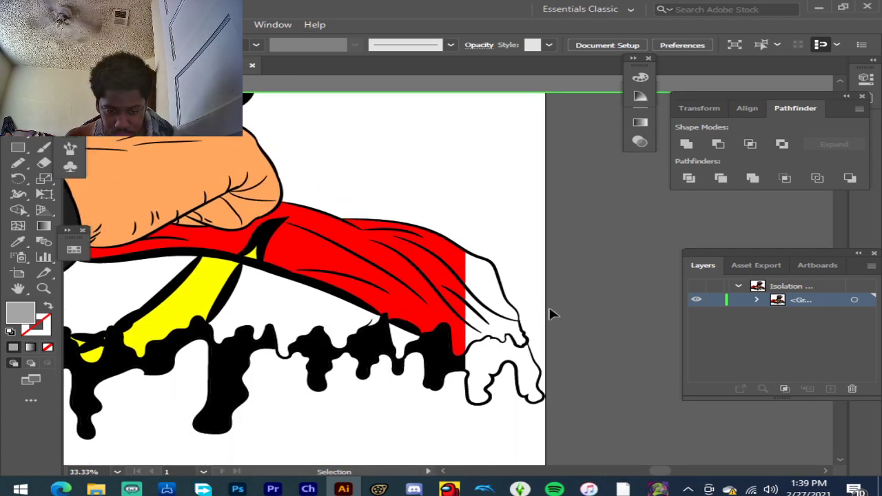
scroll(549, 316, up, 1)
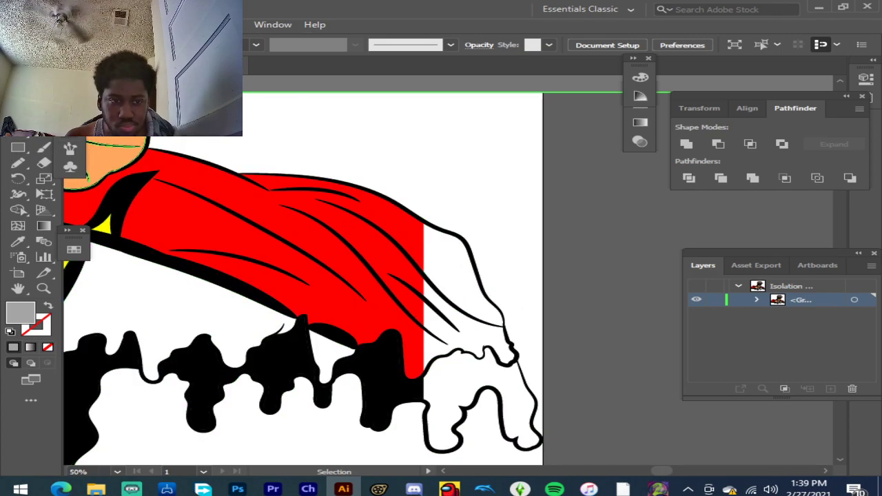
Step: Exit isolation mode and sample the sleeve's red as the fill for the Pencil tool
key(Escape)
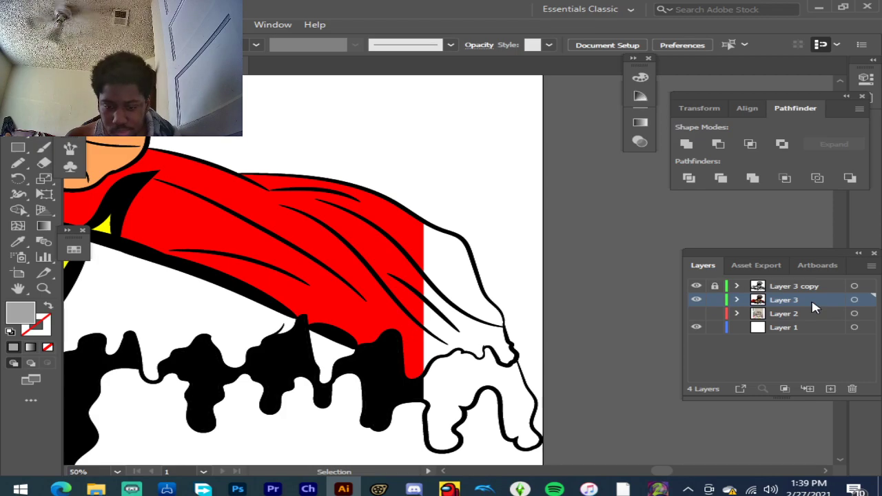
click(303, 337)
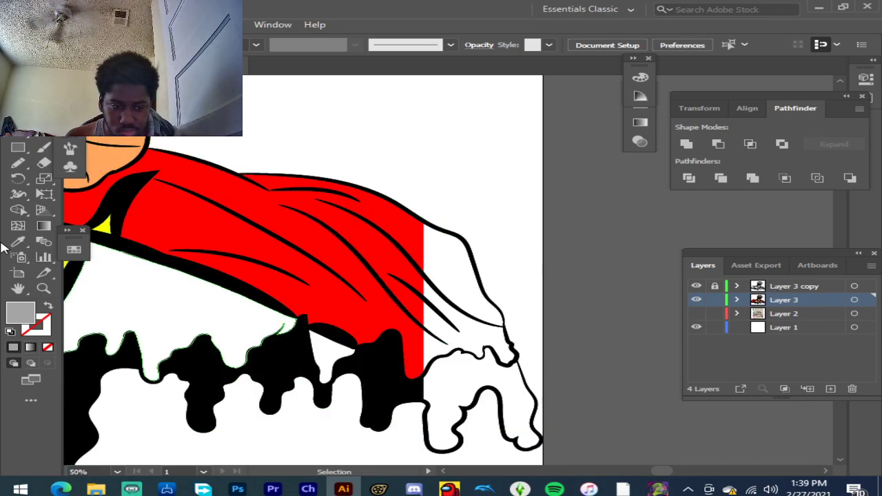
click(18, 164)
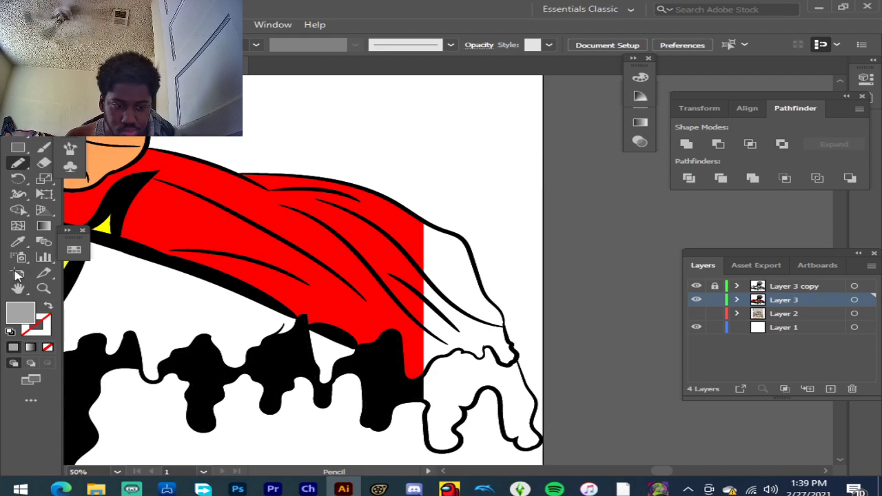
click(18, 242)
click(200, 211)
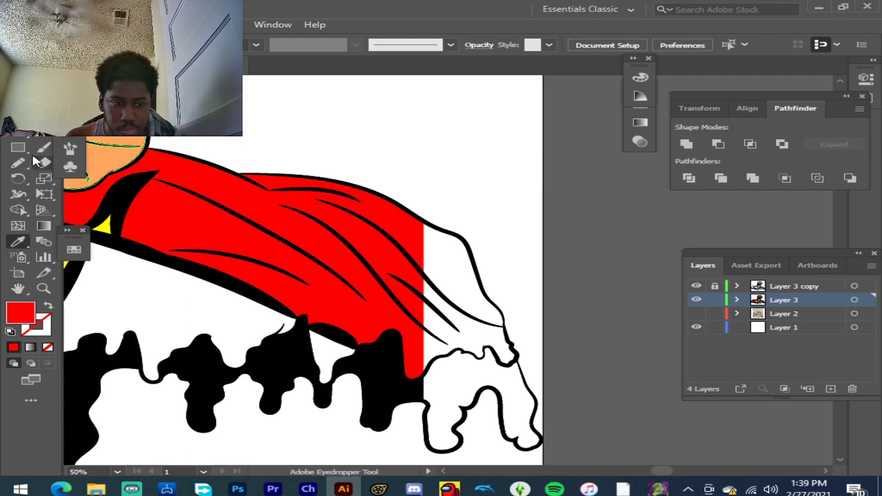
click(19, 166)
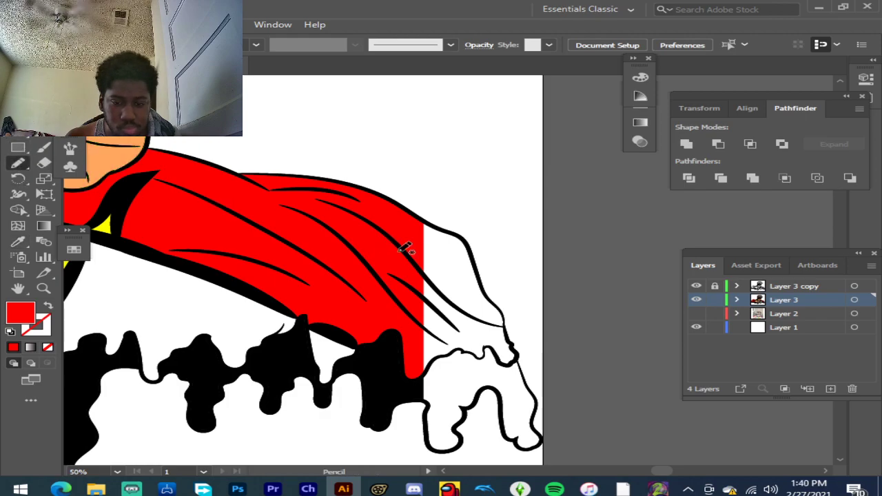
Step: Add a new layer directly above Layer 2 for the missing sleeve color
scroll(508, 279, up, 3)
scroll(346, 172, up, 2)
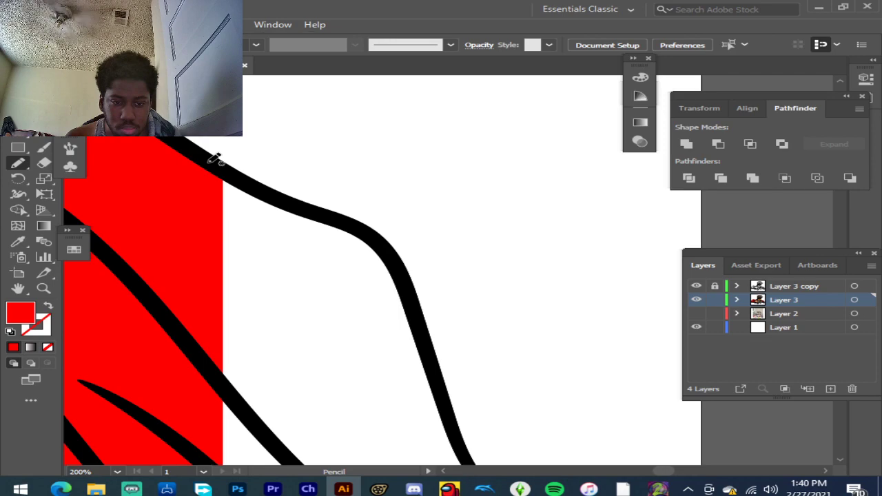
drag(210, 164, 252, 179)
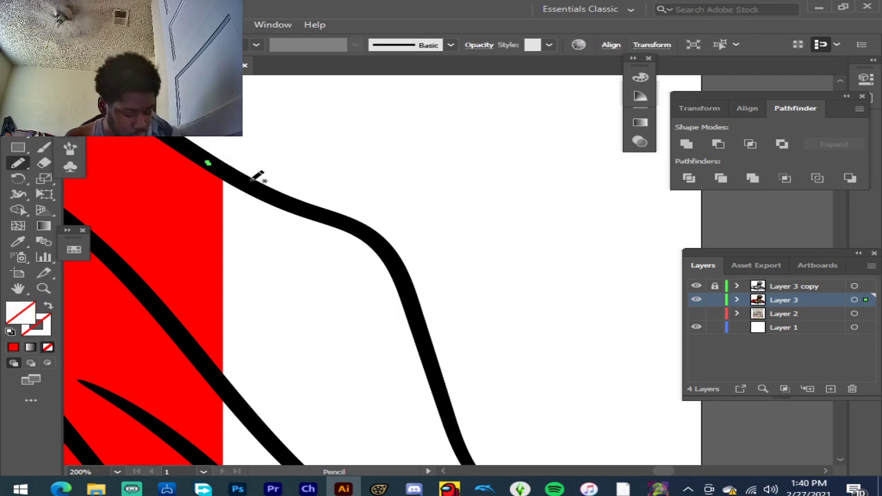
key(ctrl+z)
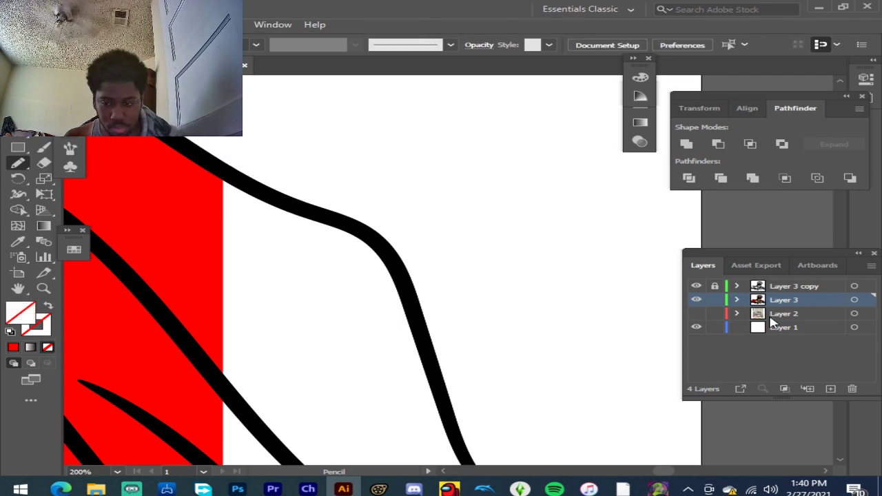
click(801, 313)
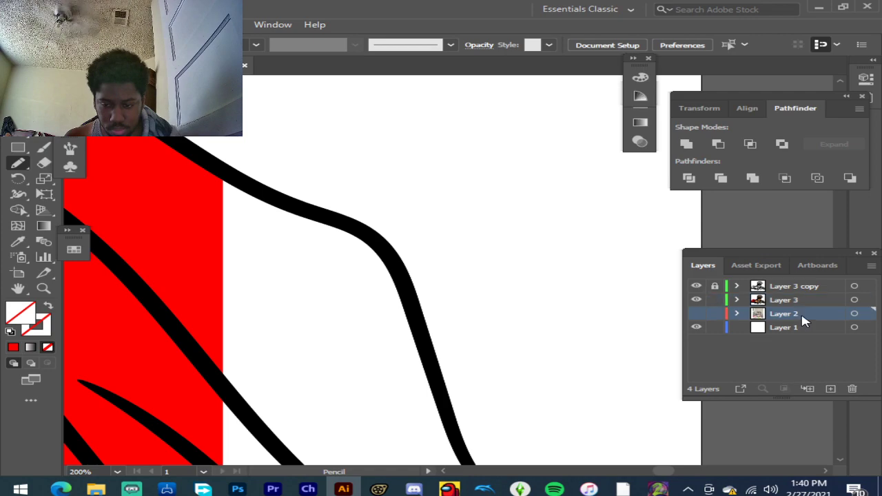
click(830, 389)
Step: Draw a freehand shape over the sleeve's upper unfilled area, fill it with red FF0000 and erase its corner at the outline
mouse_move(228, 167)
mouse_down()
mouse_move(378, 242)
mouse_move(395, 262)
mouse_move(460, 454)
mouse_move(255, 456)
mouse_move(142, 381)
mouse_move(135, 217)
mouse_move(158, 151)
mouse_move(228, 168)
mouse_up()
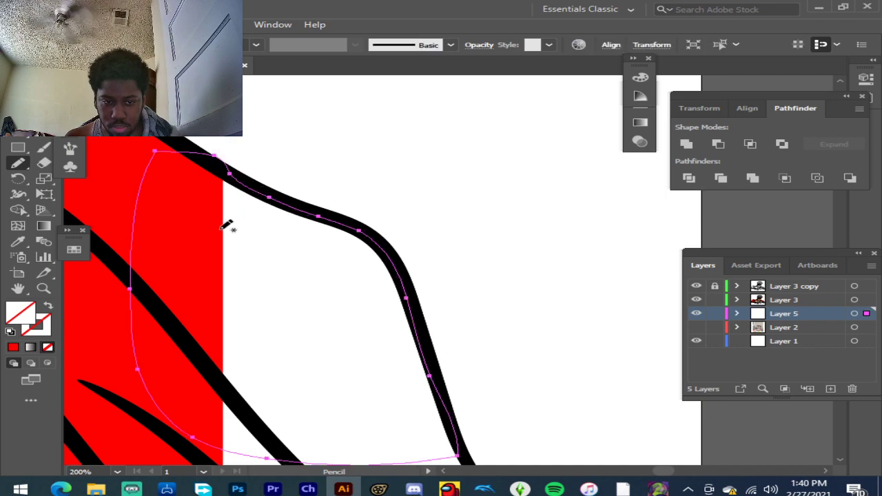
click(13, 348)
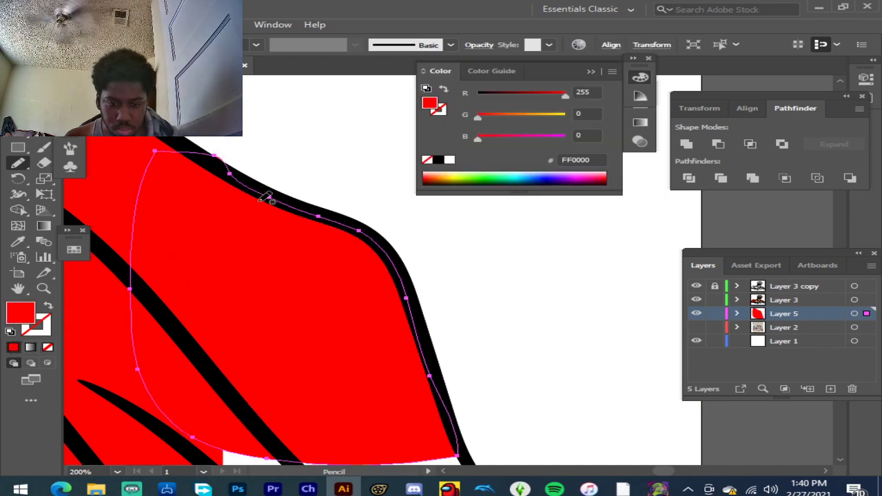
click(44, 163)
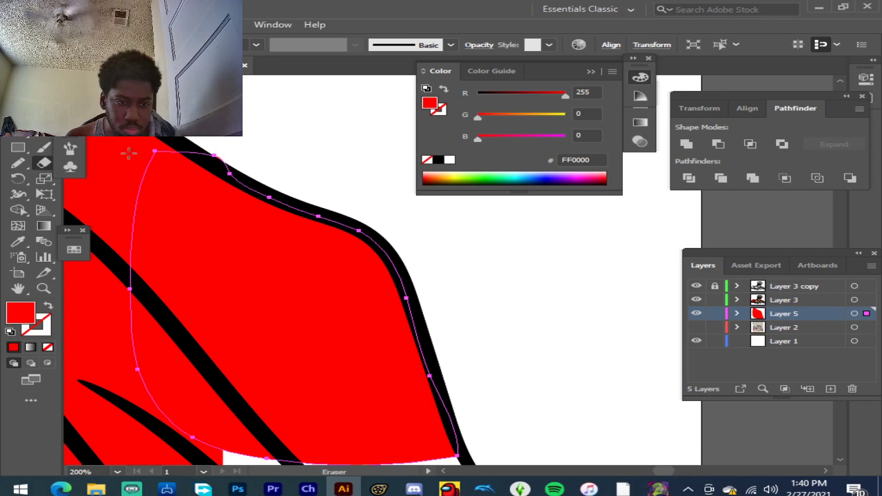
drag(222, 160, 226, 148)
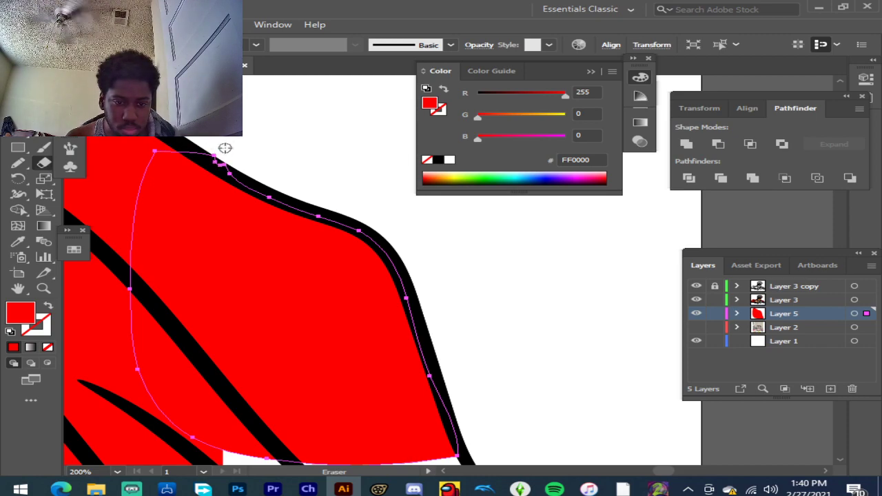
Step: Trace a closed freehand shape along the sleeve's lower wavy edge beside the existing red and fill it with red FF0000
click(18, 162)
scroll(310, 199, down, 5)
scroll(392, 255, down, 3)
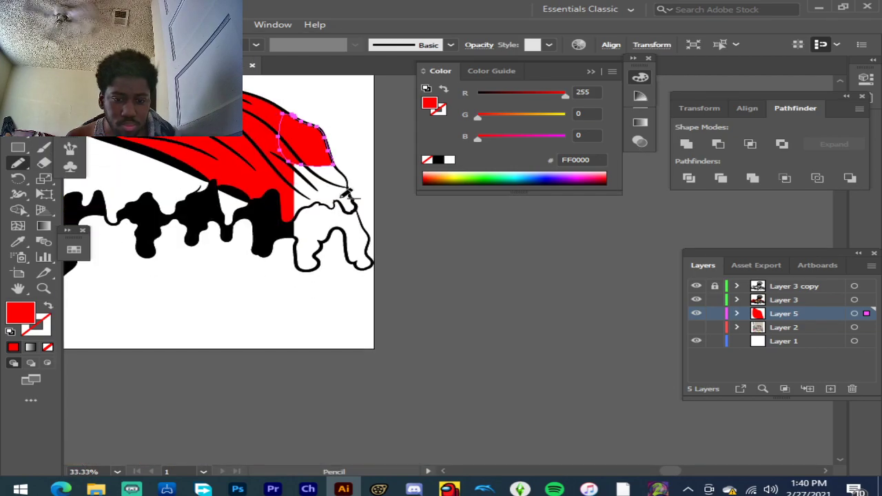
scroll(348, 192, up, 3)
scroll(243, 244, up, 2)
scroll(247, 224, up, 1)
mouse_move(141, 334)
mouse_down()
mouse_move(193, 259)
mouse_move(321, 209)
mouse_up()
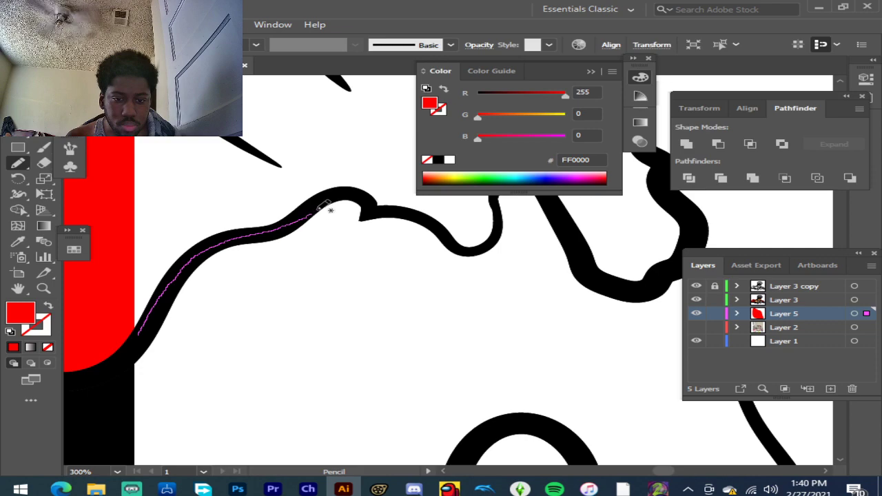
drag(377, 210, 441, 227)
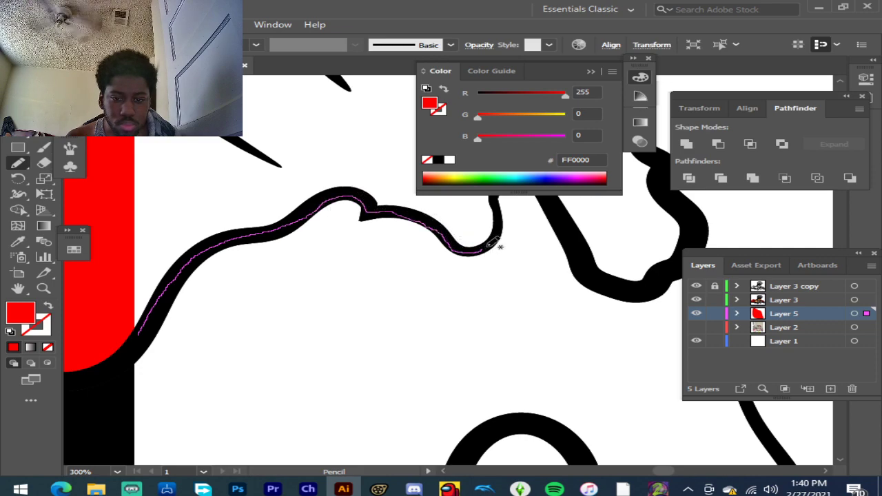
mouse_move(502, 224)
mouse_down()
mouse_move(473, 172)
mouse_move(346, 132)
mouse_move(113, 155)
mouse_move(103, 245)
mouse_move(135, 341)
mouse_up()
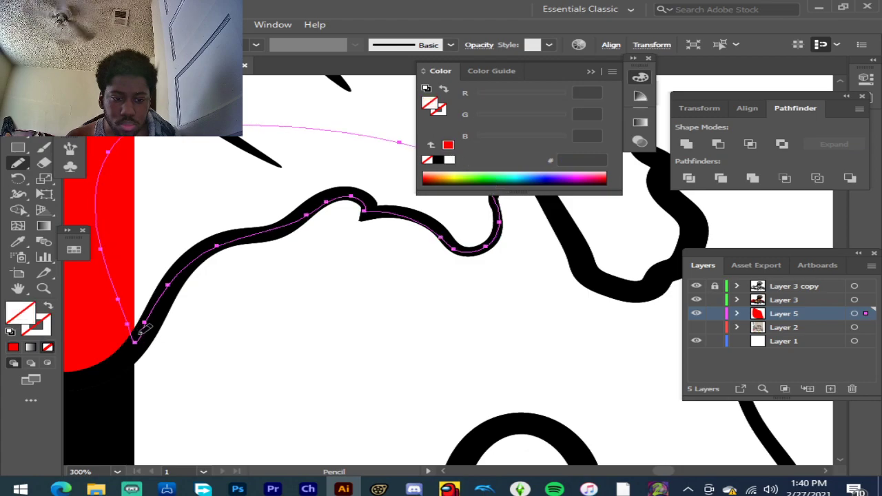
click(12, 349)
scroll(194, 257, down, 3)
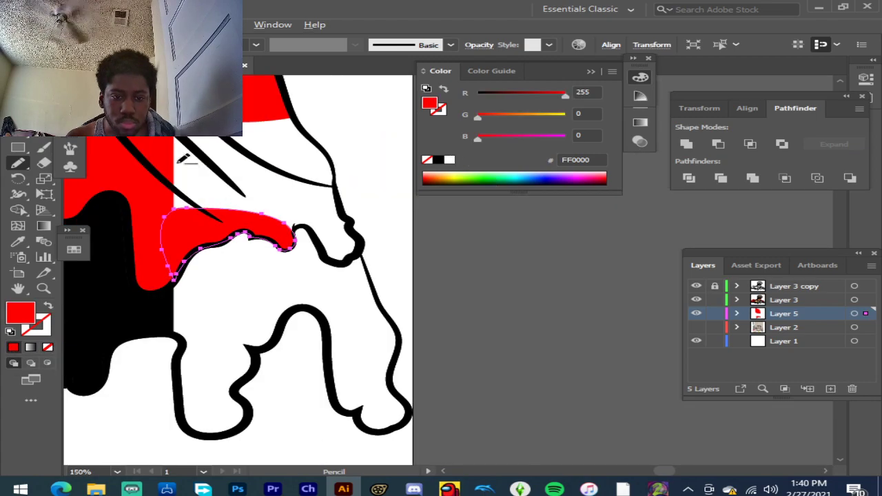
scroll(179, 164, up, 2)
scroll(183, 160, down, 1)
scroll(183, 159, up, 1)
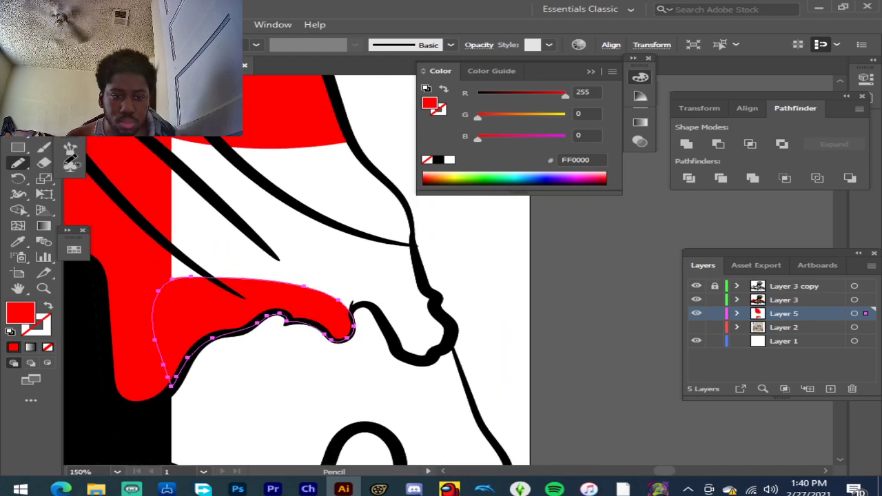
Step: Trace closed freehand shapes over the sleeve's white middle area and its rounded end drip, and fill both with red FF0000
mouse_move(71, 264)
mouse_down()
mouse_move(256, 288)
mouse_move(313, 284)
mouse_move(363, 255)
mouse_move(366, 186)
mouse_move(336, 150)
mouse_move(238, 123)
mouse_up()
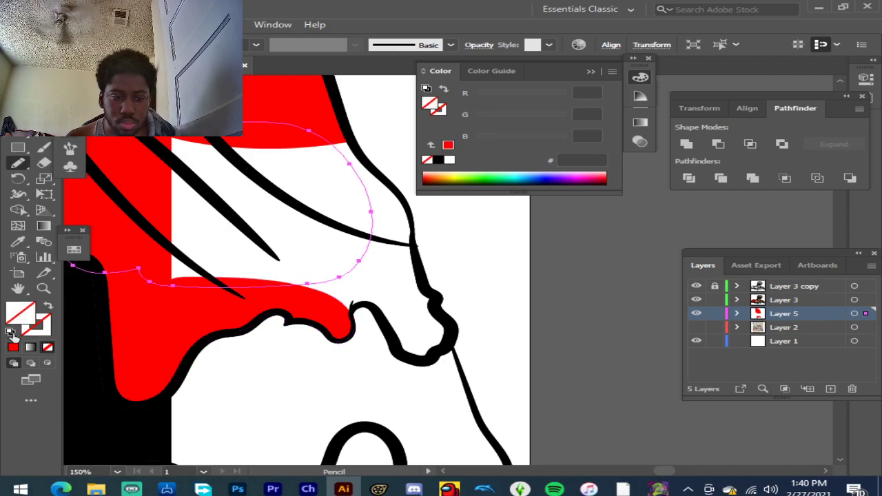
key(shift+x)
scroll(396, 286, up, 2)
mouse_move(260, 232)
mouse_down()
mouse_move(189, 269)
mouse_move(257, 342)
mouse_move(305, 341)
mouse_move(346, 322)
mouse_move(368, 335)
mouse_move(395, 409)
mouse_move(412, 419)
mouse_move(464, 430)
mouse_move(499, 407)
mouse_move(514, 385)
mouse_move(516, 356)
mouse_move(473, 326)
mouse_move(477, 310)
mouse_move(437, 248)
mouse_move(426, 183)
mouse_move(285, 169)
mouse_move(246, 225)
mouse_up()
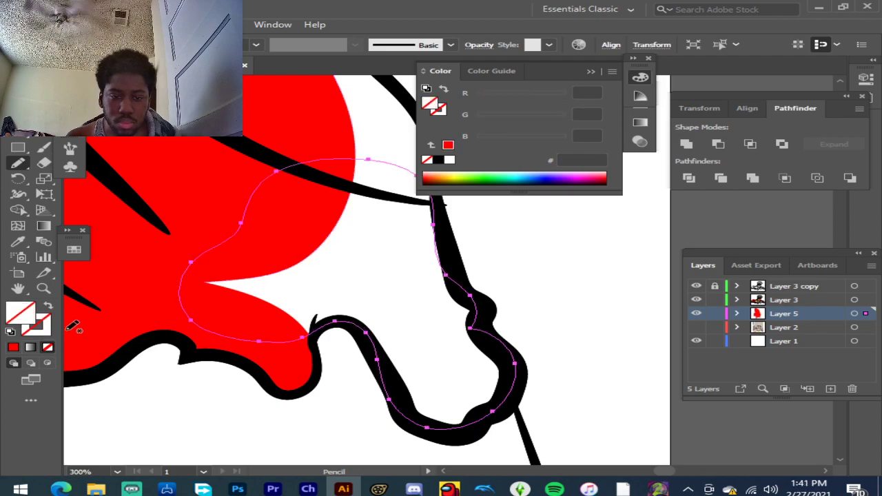
click(13, 346)
Step: Cover the white sliver above the end drip and the white gap along the sleeve's outer outline with freehand shapes filled red FF0000
mouse_move(457, 240)
mouse_down()
mouse_move(411, 239)
mouse_move(441, 219)
mouse_move(451, 275)
mouse_up()
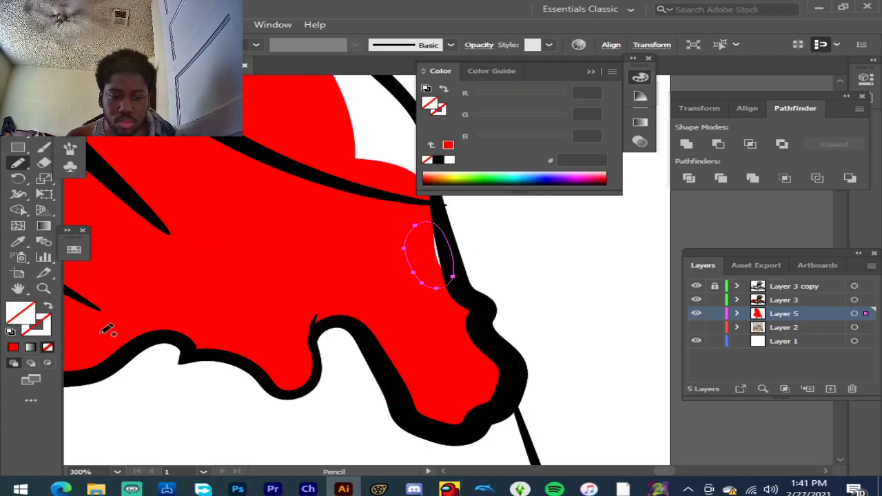
click(14, 349)
scroll(326, 207, down, 3)
scroll(355, 162, up, 2)
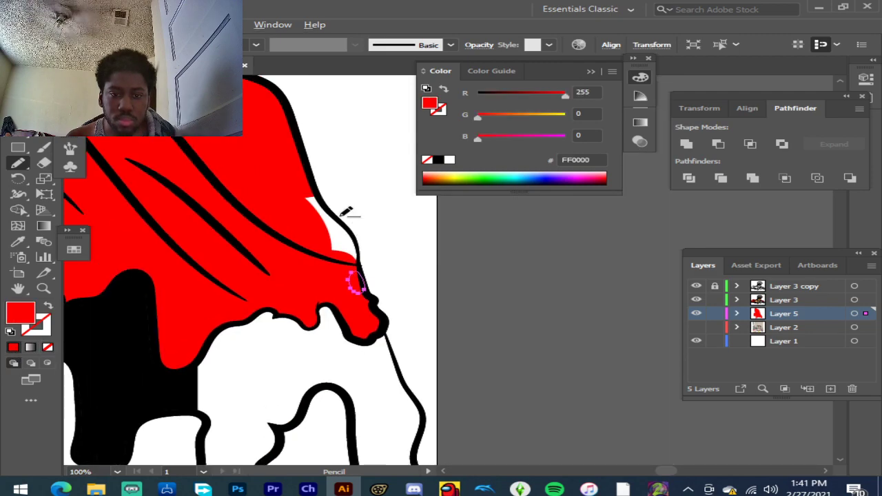
scroll(345, 215, up, 4)
mouse_move(255, 128)
mouse_down()
mouse_move(284, 174)
mouse_move(381, 269)
mouse_move(414, 328)
mouse_up()
mouse_move(424, 374)
mouse_down()
mouse_move(369, 410)
mouse_move(251, 347)
mouse_move(166, 190)
mouse_move(252, 120)
mouse_up()
click(13, 347)
Step: Examine the unfilled drips below the sleeve and check the coloring of the whole portrait, leaving the Selection tool active
scroll(388, 262, down, 8)
scroll(362, 293, up, 4)
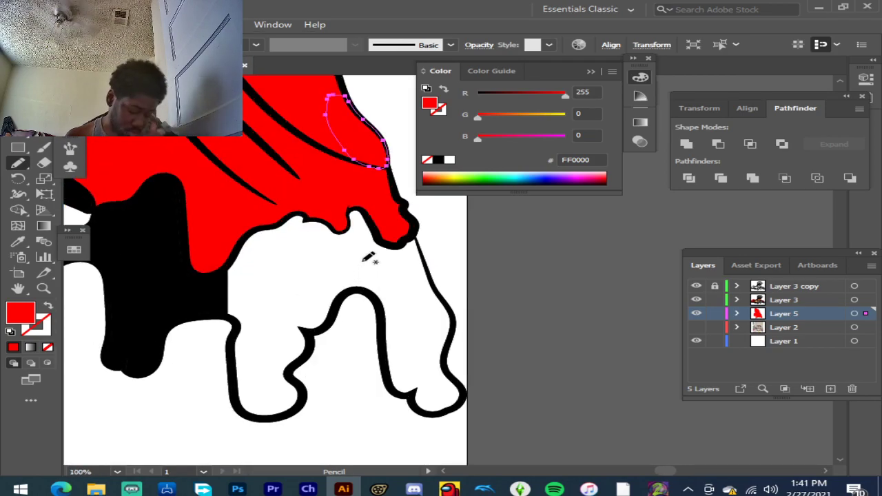
scroll(214, 242, up, 1)
scroll(301, 293, up, 1)
scroll(303, 293, down, 3)
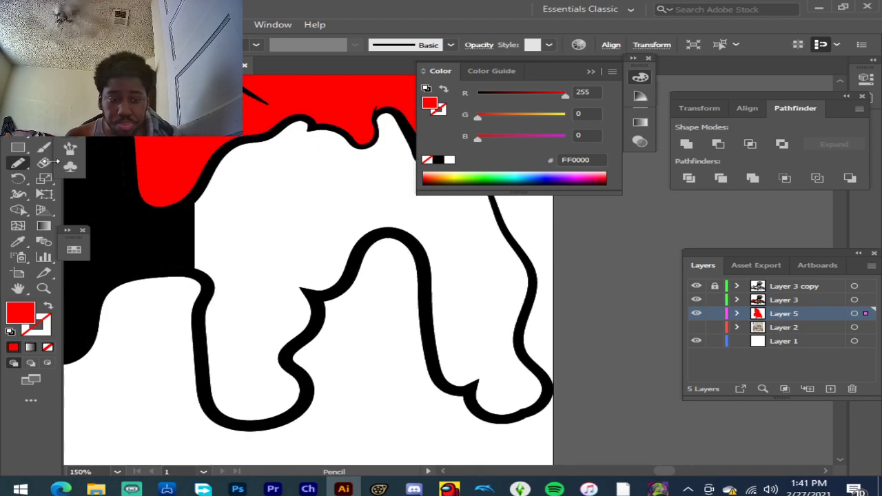
key(v)
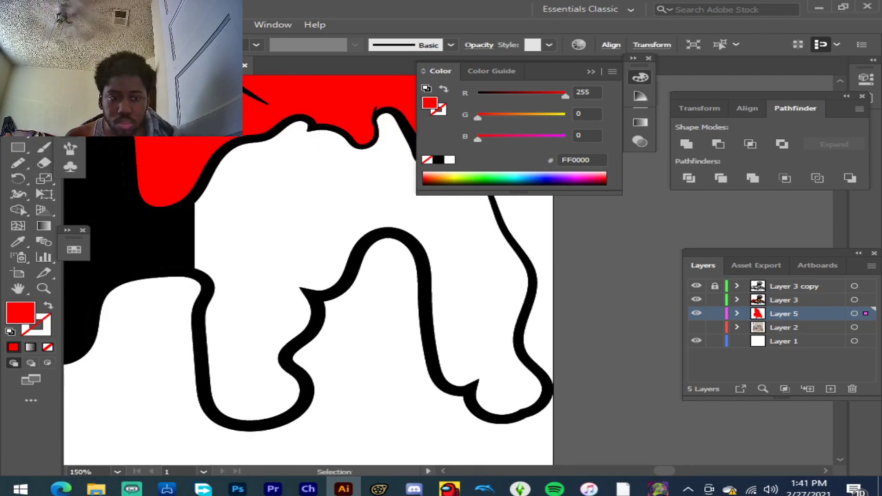
scroll(371, 233, down, 8)
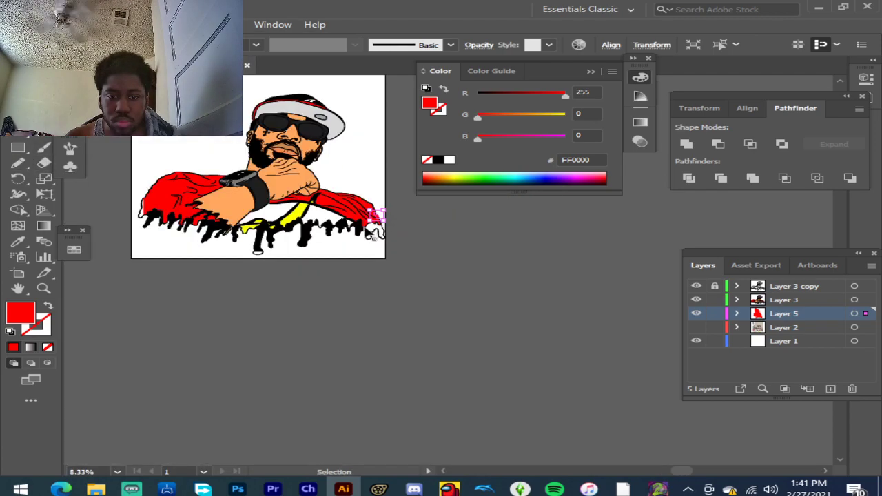
Step: Trace a closed Pencil shape over the unfilled drips at the right end of the shirt hem and fill it red
click(440, 226)
scroll(386, 228, up, 6)
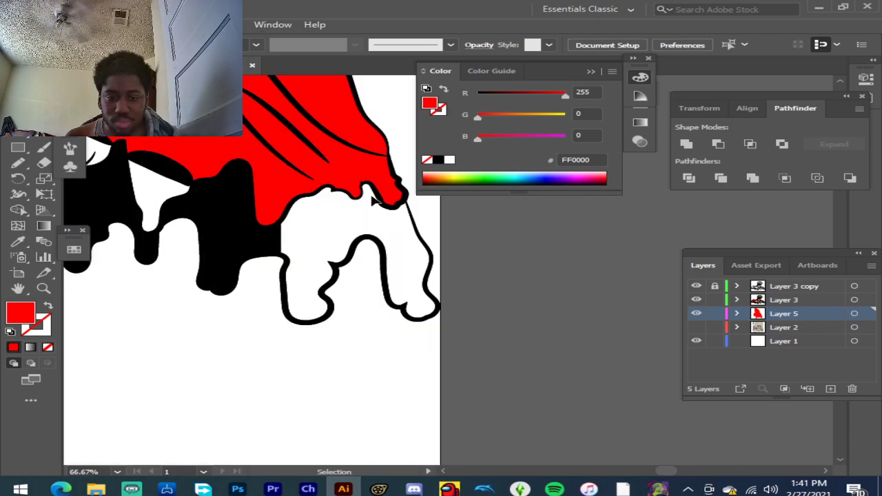
scroll(384, 218, up, 2)
scroll(371, 192, down, 2)
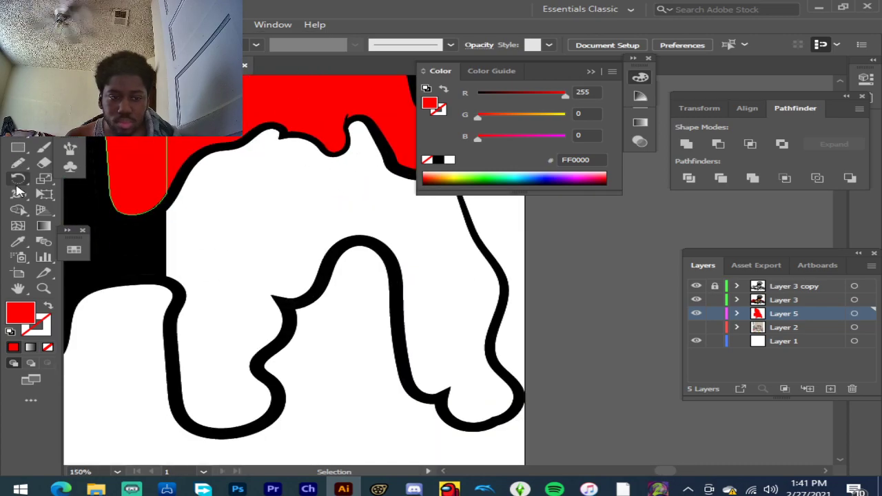
click(18, 164)
mouse_move(194, 164)
mouse_down()
mouse_move(159, 219)
mouse_move(162, 253)
mouse_up()
mouse_move(178, 281)
mouse_down()
mouse_move(168, 367)
mouse_move(182, 421)
mouse_move(202, 428)
mouse_move(247, 433)
mouse_move(275, 414)
mouse_move(266, 367)
mouse_move(293, 336)
mouse_move(294, 311)
mouse_move(317, 293)
mouse_move(334, 298)
mouse_move(342, 376)
mouse_move(398, 299)
mouse_move(406, 390)
mouse_move(440, 398)
mouse_move(443, 459)
mouse_move(472, 460)
mouse_move(477, 441)
mouse_move(520, 406)
mouse_move(501, 343)
mouse_move(509, 286)
mouse_move(466, 191)
mouse_move(399, 165)
mouse_move(408, 165)
mouse_move(391, 128)
mouse_move(367, 109)
mouse_move(247, 116)
mouse_up()
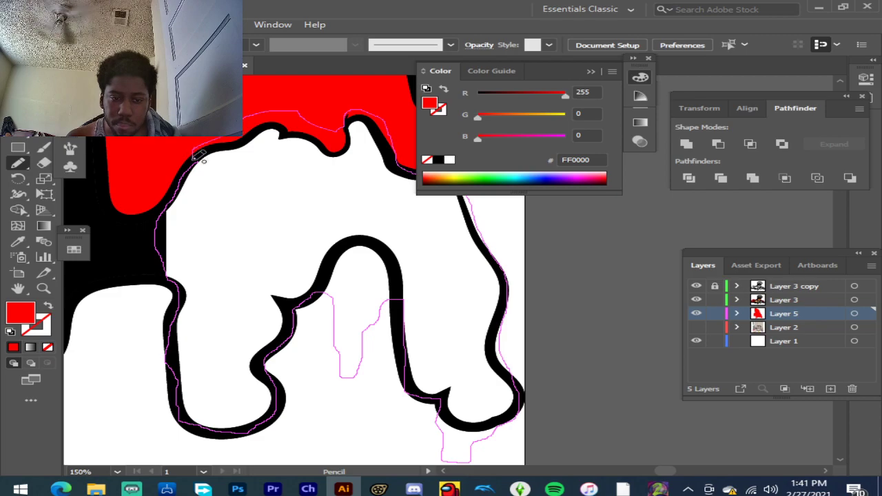
drag(199, 156, 194, 161)
click(14, 347)
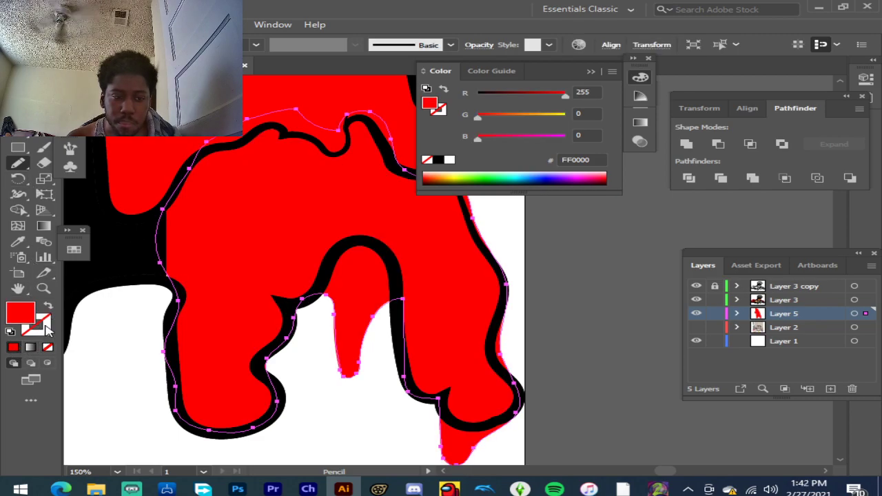
Step: Recolour the traced drip shape at the shirt's right end to black, 000000, and deselect it
double_click(25, 318)
text(000000)
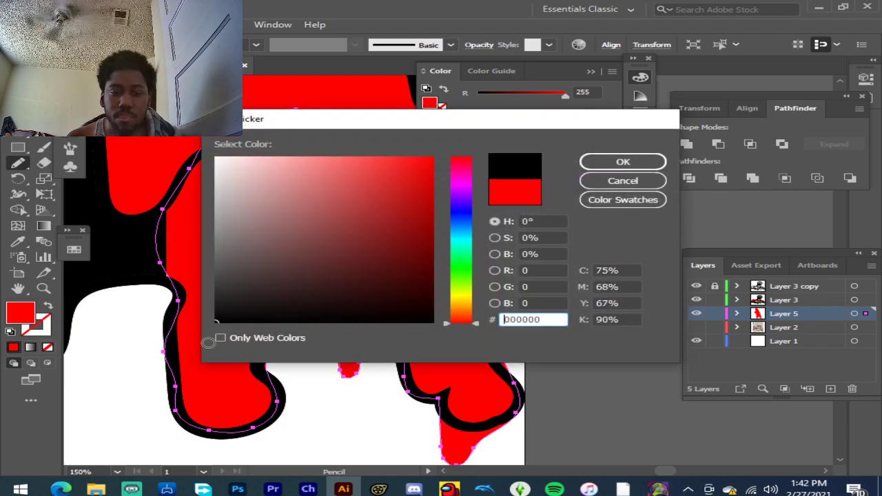
click(622, 161)
scroll(335, 171, down, 6)
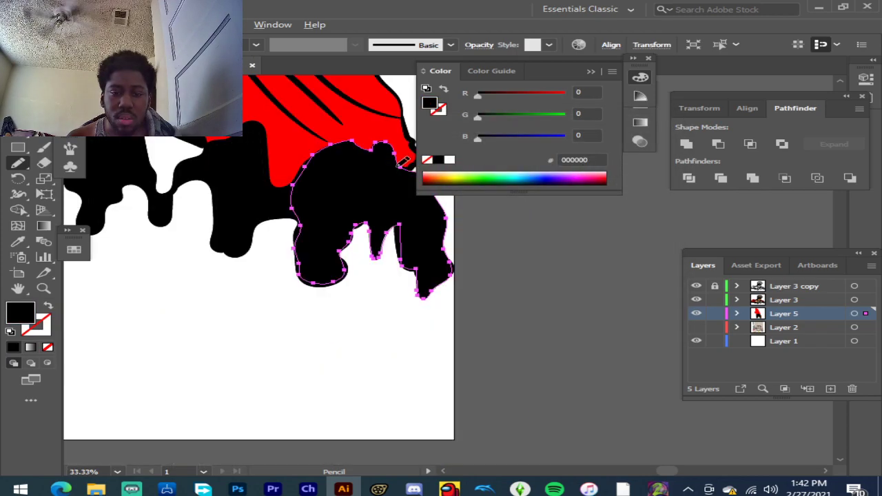
key(v)
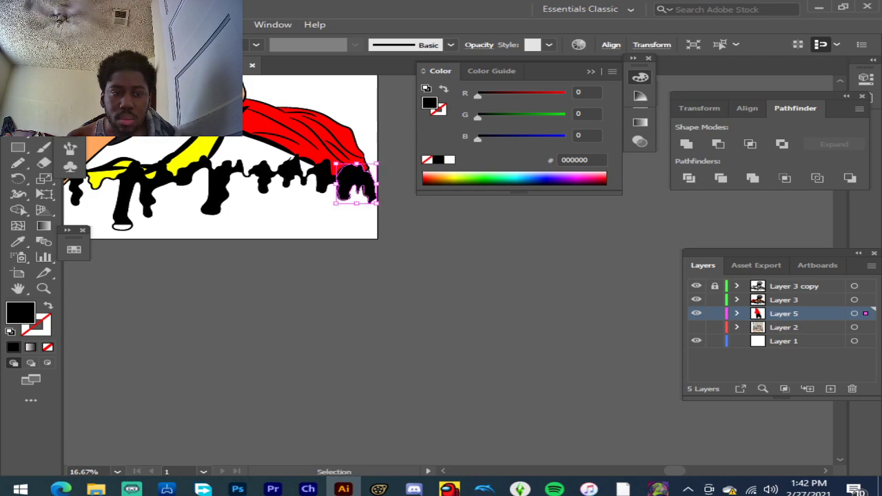
click(392, 309)
Step: Sample the shirt's red FF0000 as the fill colour for the white gap at the left sleeve edge
scroll(365, 211, down, 2)
scroll(213, 107, up, 1)
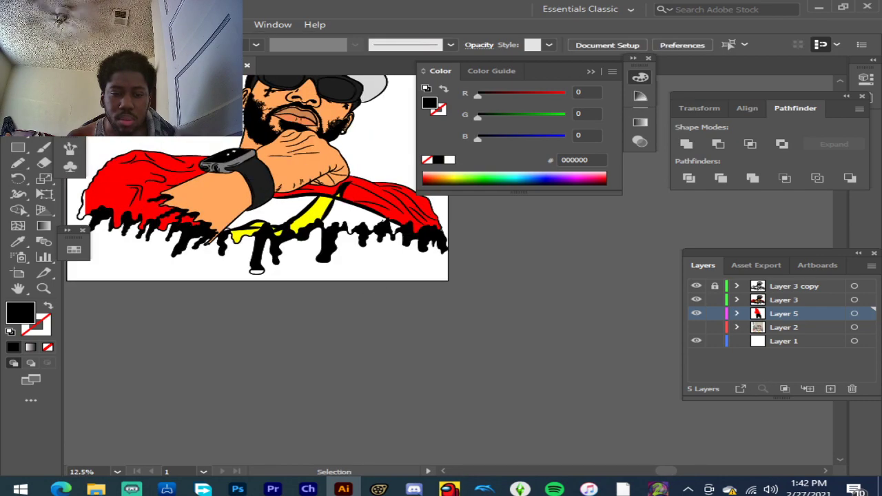
scroll(125, 199, down, 2)
scroll(217, 196, up, 2)
scroll(203, 196, up, 4)
scroll(302, 248, up, 1)
scroll(250, 225, up, 1)
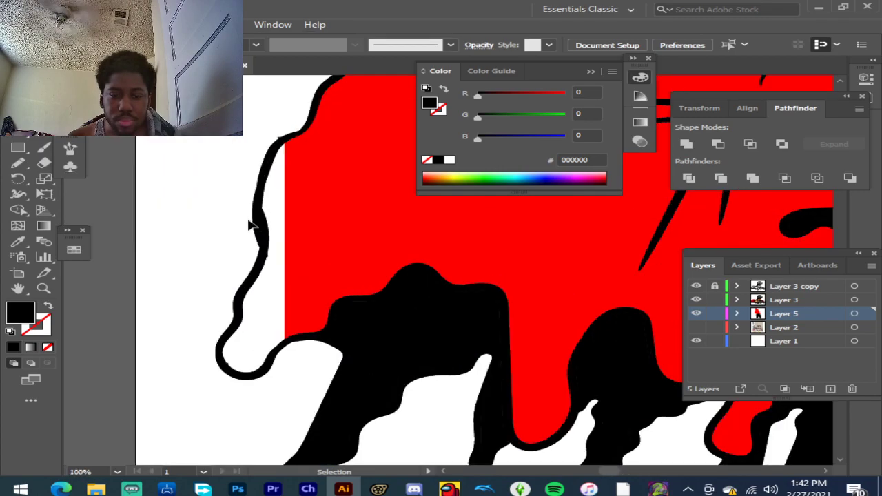
click(18, 243)
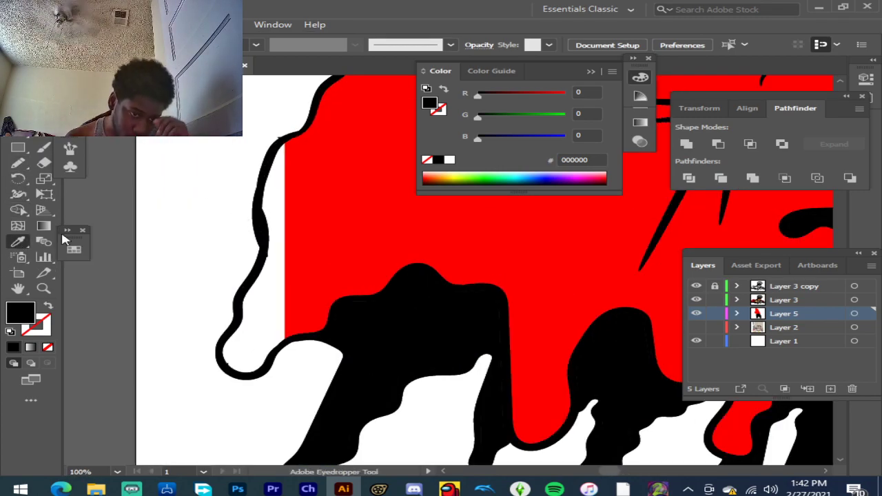
click(384, 192)
Step: Draw a Pencil shape over the upper part of the white gap along the left sleeve outline and fill it red
scroll(221, 191, down, 7)
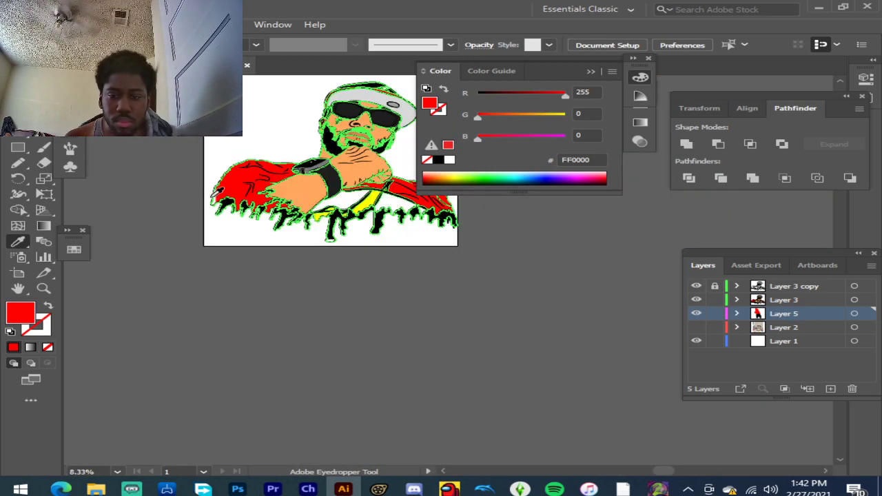
key(v)
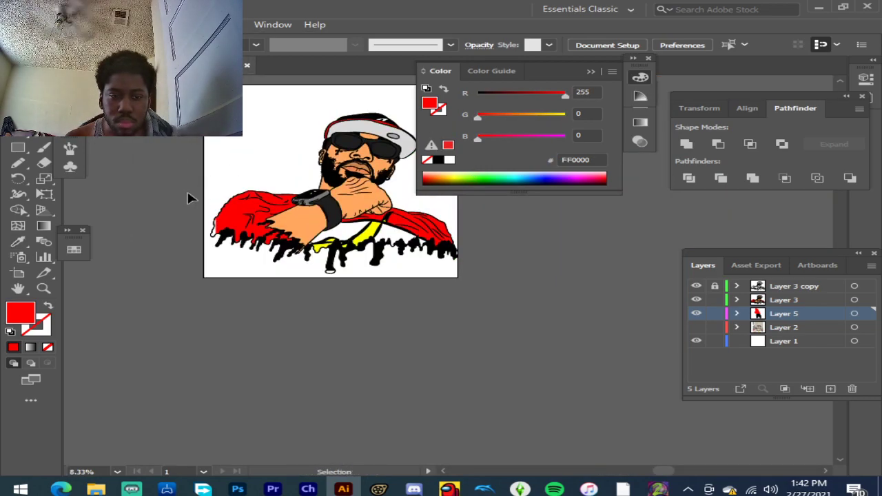
scroll(202, 232, up, 7)
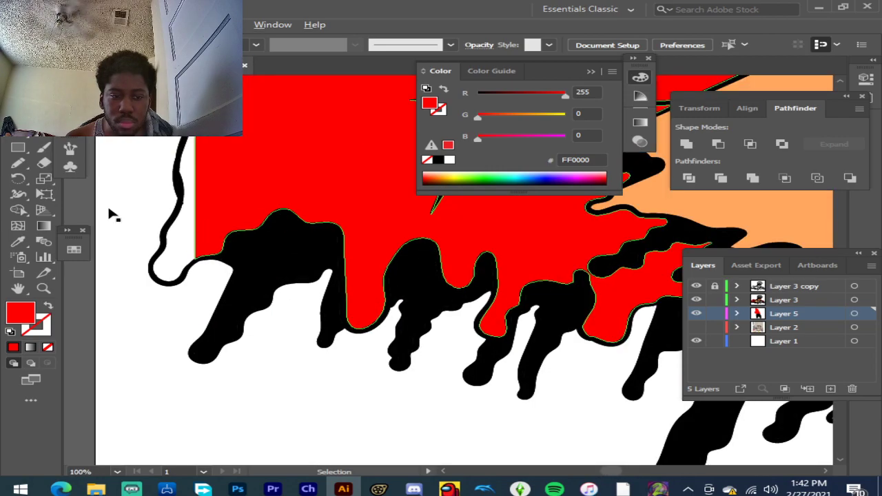
click(19, 165)
scroll(169, 149, up, 2)
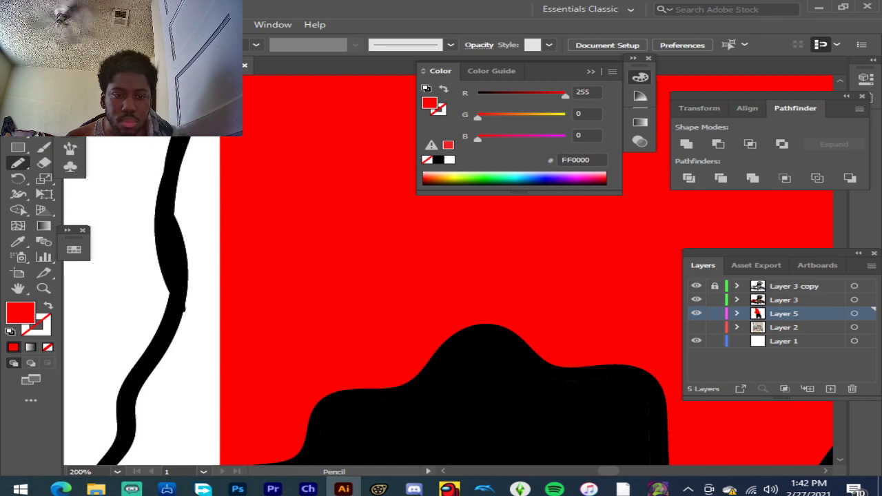
mouse_move(178, 165)
mouse_down()
mouse_move(163, 233)
mouse_move(184, 307)
mouse_move(327, 260)
mouse_move(279, 113)
mouse_move(243, 104)
mouse_up()
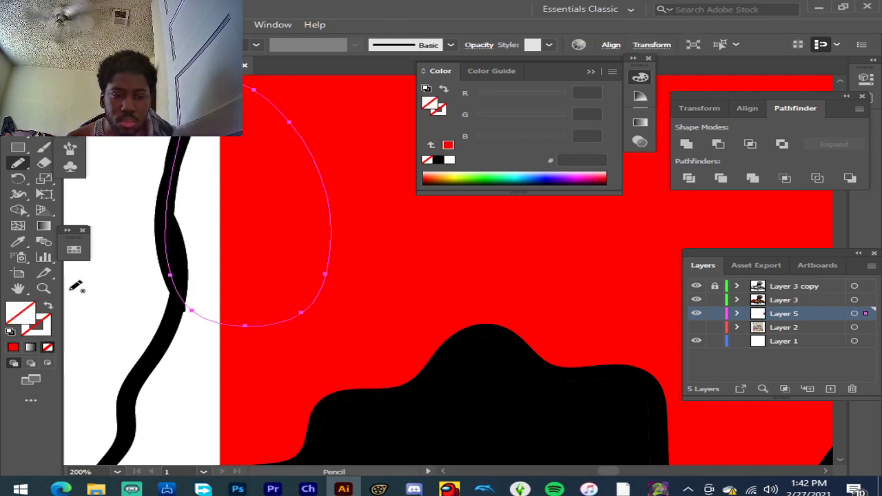
click(13, 347)
Step: Trace the lower part of the left sleeve's white gap around its rounded drip, fill it red, and deselect it
scroll(253, 246, down, 5)
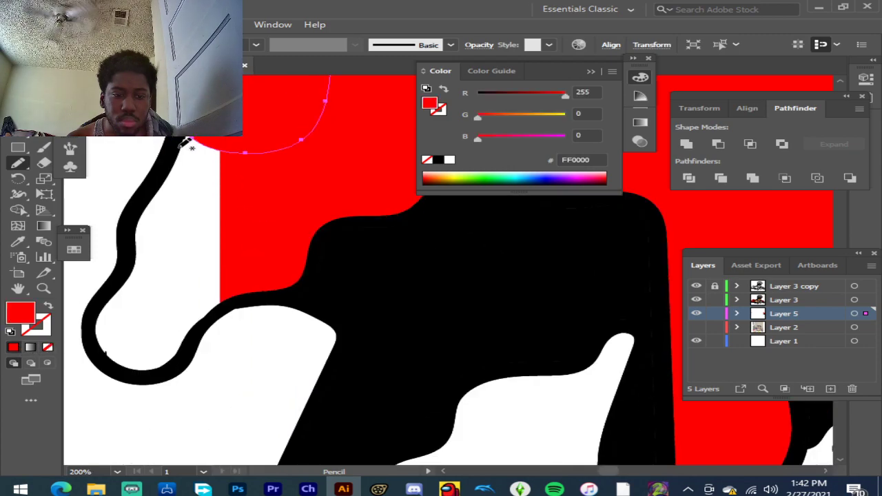
mouse_move(177, 143)
mouse_down()
mouse_move(94, 323)
mouse_move(137, 378)
mouse_move(184, 362)
mouse_move(235, 315)
mouse_move(254, 276)
mouse_move(251, 140)
mouse_move(262, 149)
mouse_up()
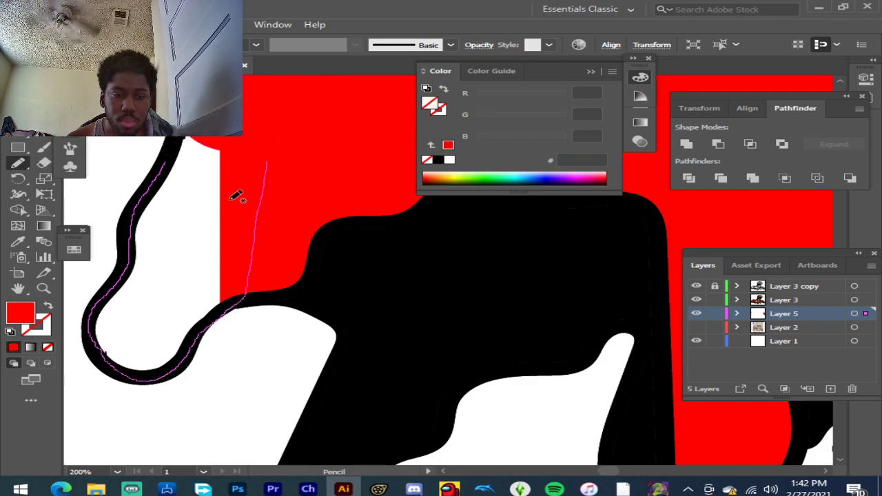
click(13, 347)
key(ctrl+0)
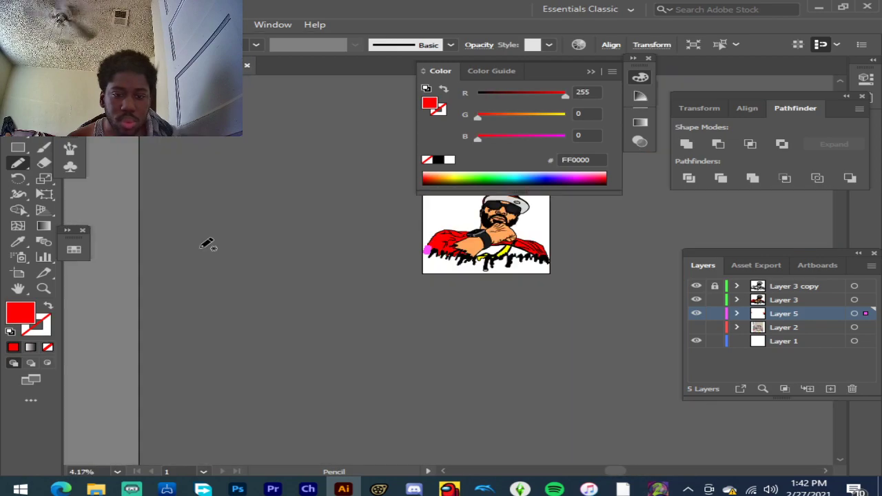
key(v)
click(569, 211)
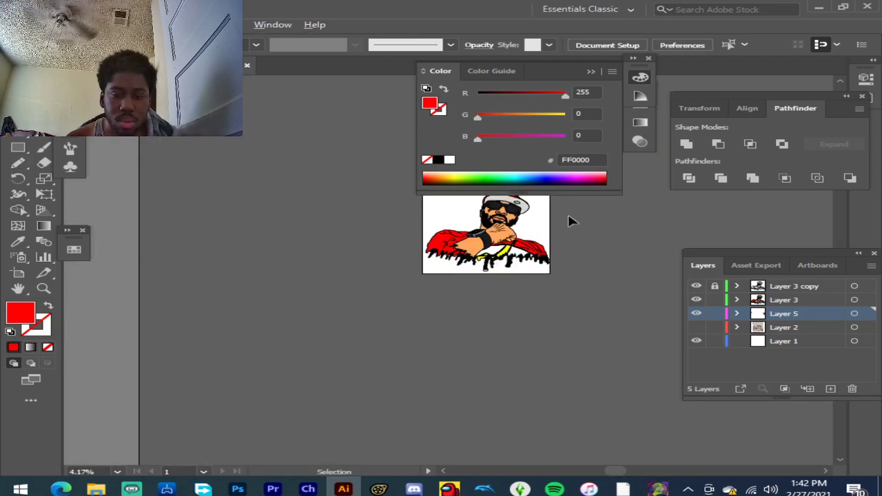
Step: Sample the black 000000 from the long drip under the yellow collar as the fill colour
scroll(569, 215, up, 3)
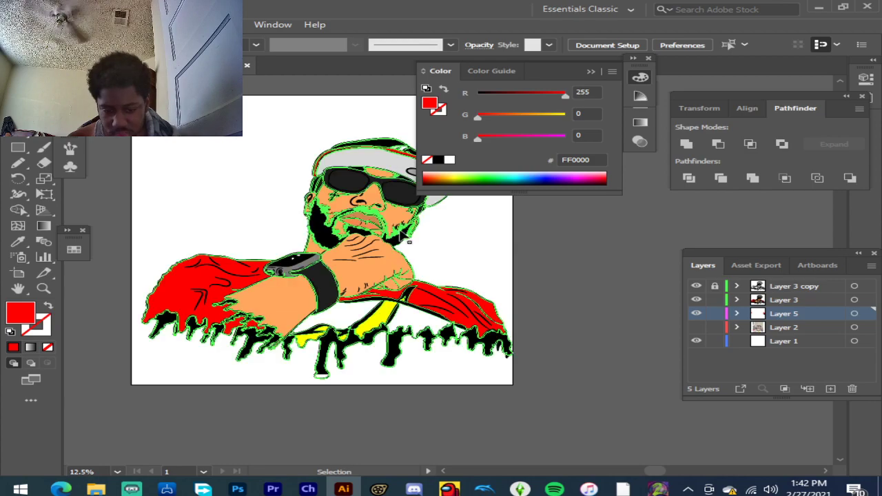
scroll(301, 396, up, 6)
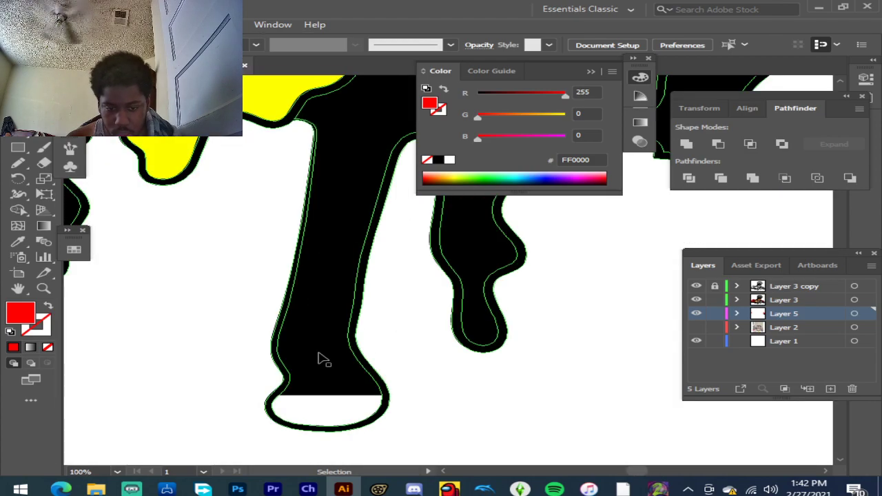
scroll(319, 359, up, 1)
scroll(319, 359, down, 2)
click(18, 241)
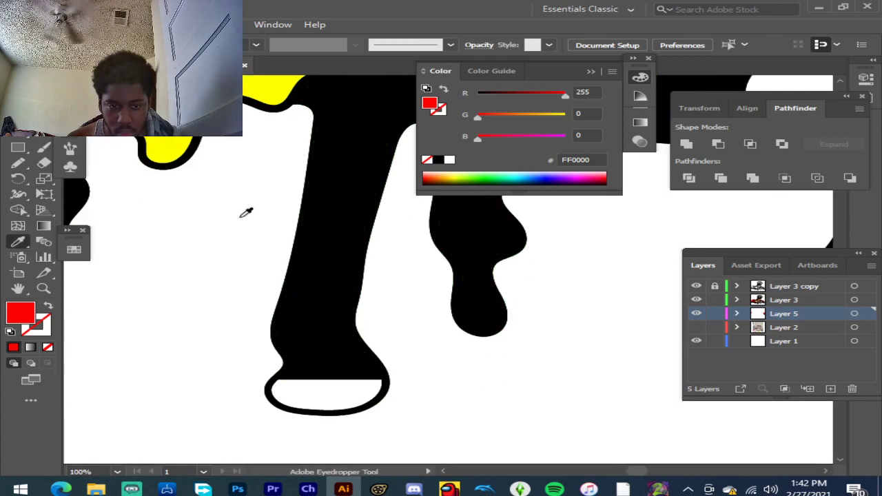
click(348, 210)
Step: Trace the white tip of the long drip with the Pencil, fill it black, and deselect it
click(18, 164)
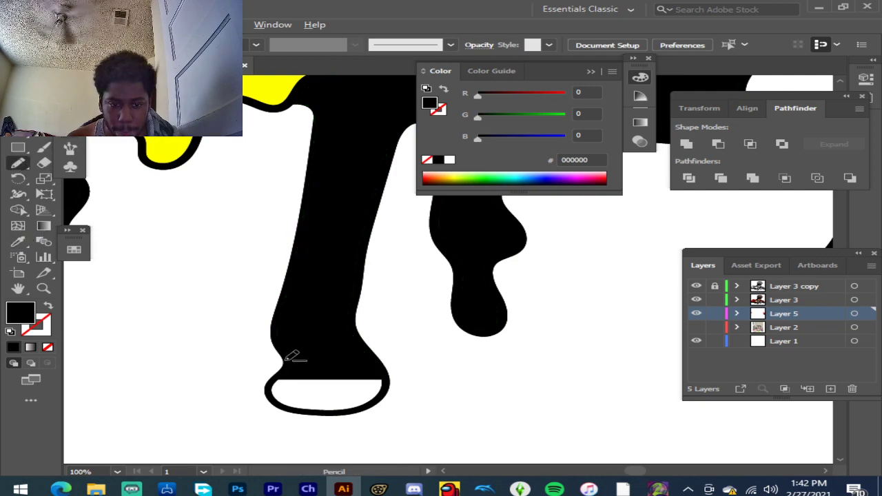
scroll(289, 358, up, 2)
scroll(359, 338, down, 2)
mouse_move(307, 323)
mouse_down()
mouse_move(263, 357)
mouse_move(260, 400)
mouse_move(320, 421)
mouse_move(419, 428)
mouse_move(462, 415)
mouse_move(482, 391)
mouse_move(491, 353)
mouse_move(434, 318)
mouse_move(350, 306)
mouse_move(296, 314)
mouse_up()
click(12, 347)
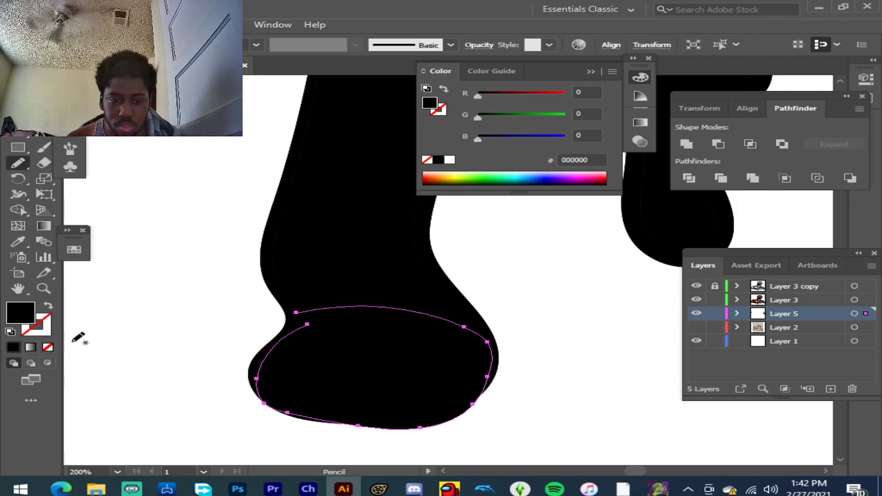
scroll(161, 331, down, 6)
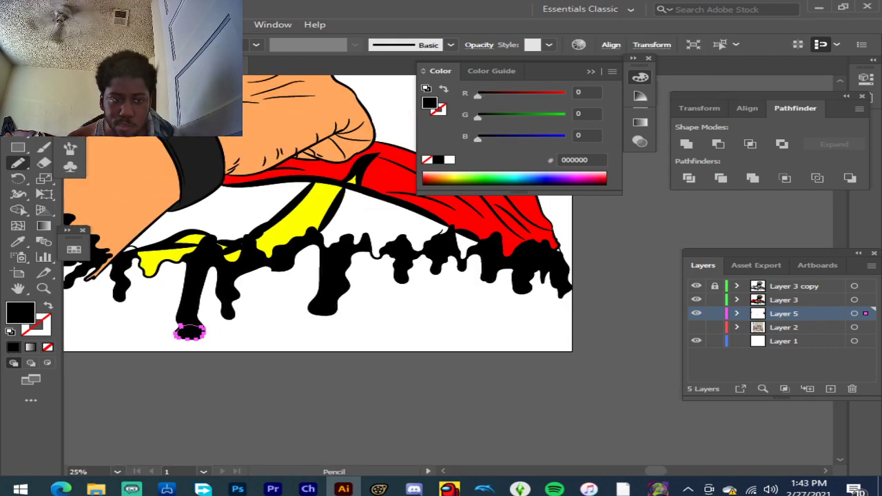
key(v)
click(368, 283)
scroll(367, 283, down, 3)
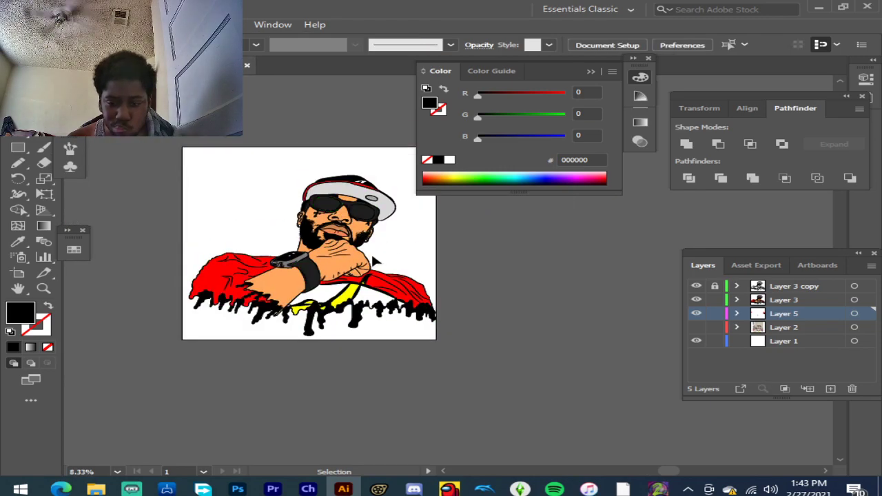
Step: Add a new layer directly above Layer 3
scroll(372, 258, up, 2)
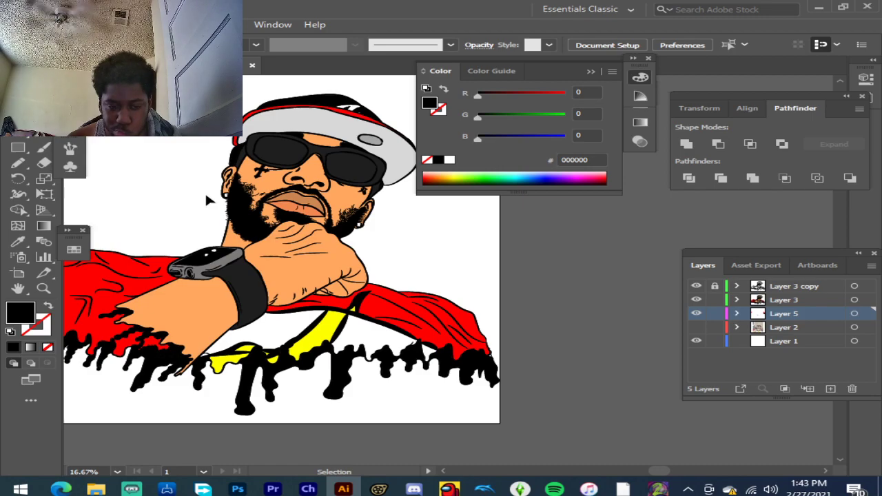
click(812, 301)
click(831, 388)
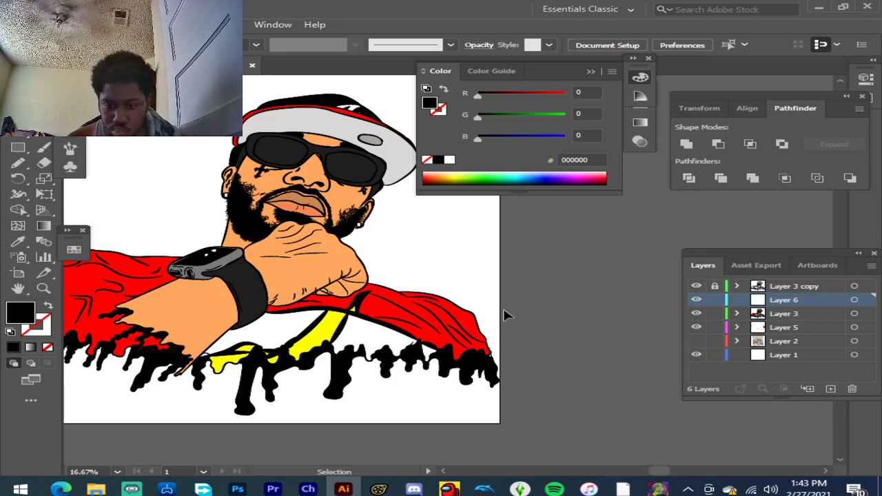
Step: Sample the face's skin tone, darken the fill to E29054 for shading, and switch to the Pencil tool
scroll(279, 164, up, 2)
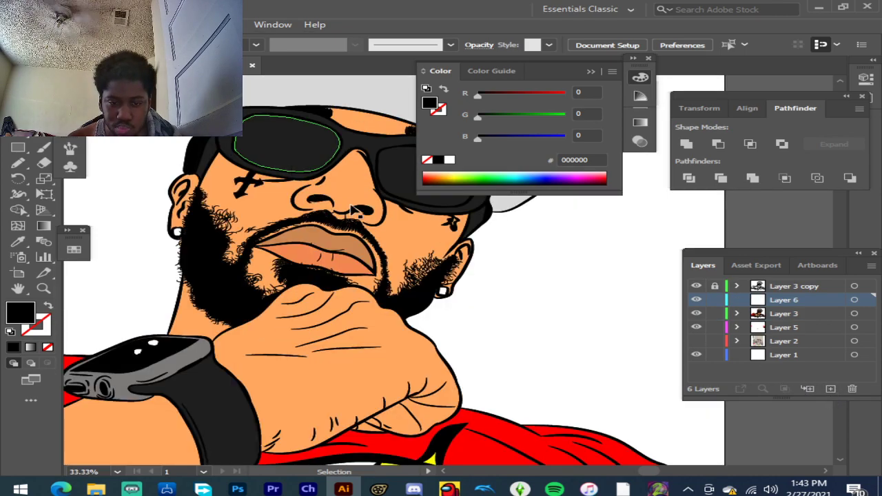
scroll(354, 214, up, 2)
scroll(315, 235, up, 1)
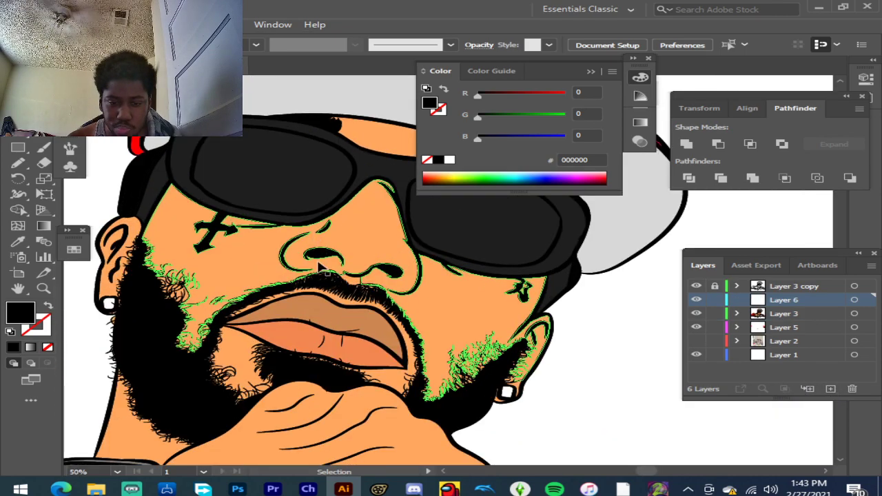
click(18, 241)
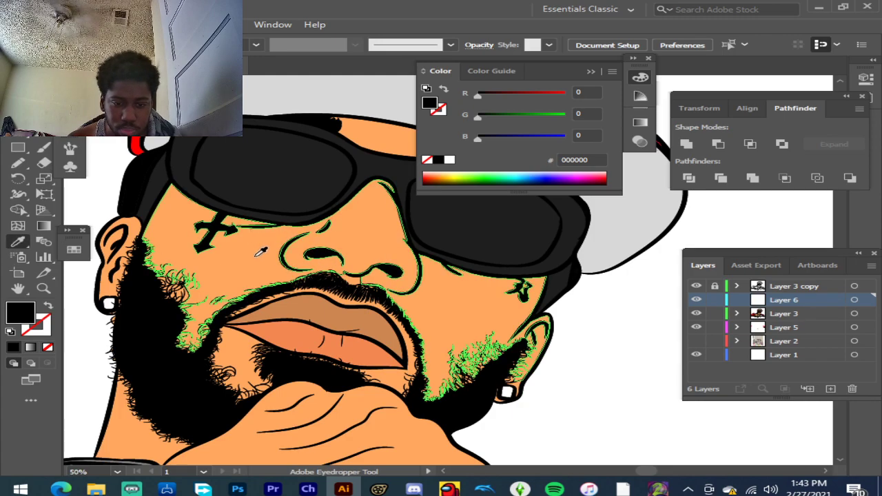
click(258, 256)
key(ctrl+shift+a)
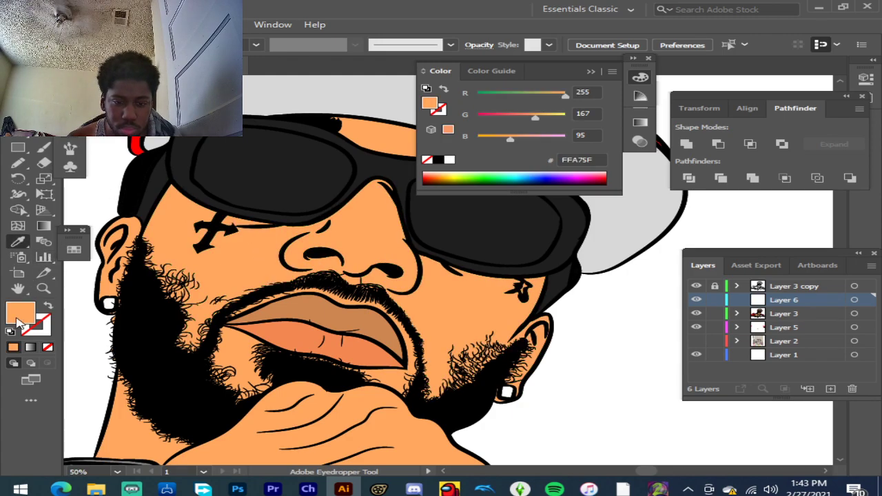
double_click(19, 319)
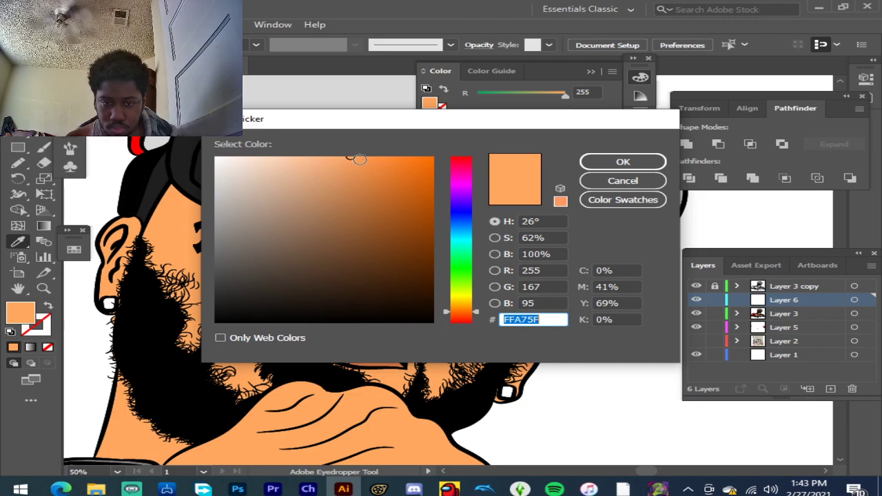
drag(349, 160, 352, 175)
click(624, 162)
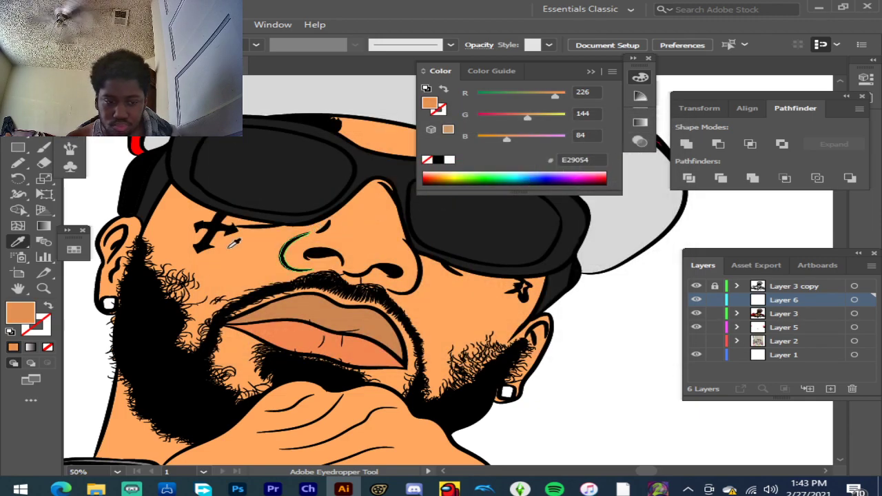
click(18, 164)
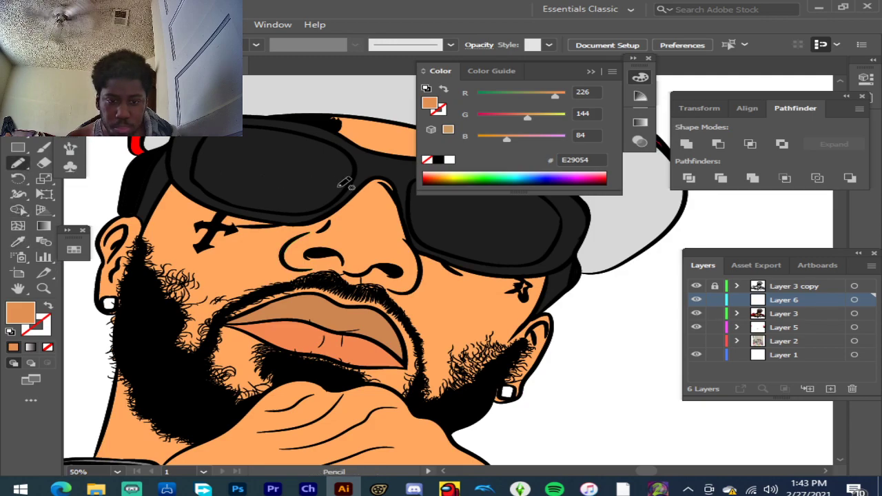
Step: Trace a shadow across the top of the nose bridge beneath the sunglasses with the Pencil and fill it E29054
scroll(412, 177, up, 4)
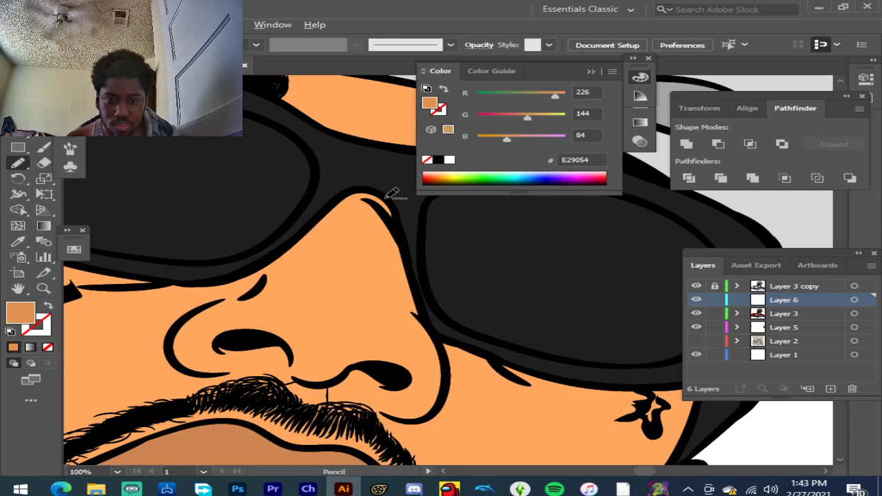
mouse_move(435, 331)
mouse_down()
mouse_move(435, 365)
mouse_move(418, 276)
mouse_move(363, 222)
mouse_up()
drag(274, 253, 239, 264)
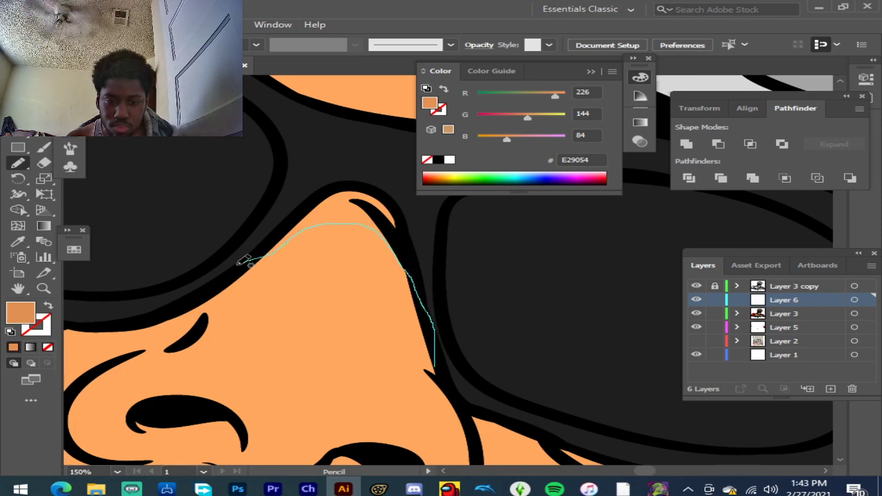
mouse_move(274, 237)
mouse_down()
mouse_move(305, 204)
mouse_move(345, 185)
mouse_move(378, 187)
mouse_move(411, 231)
mouse_up()
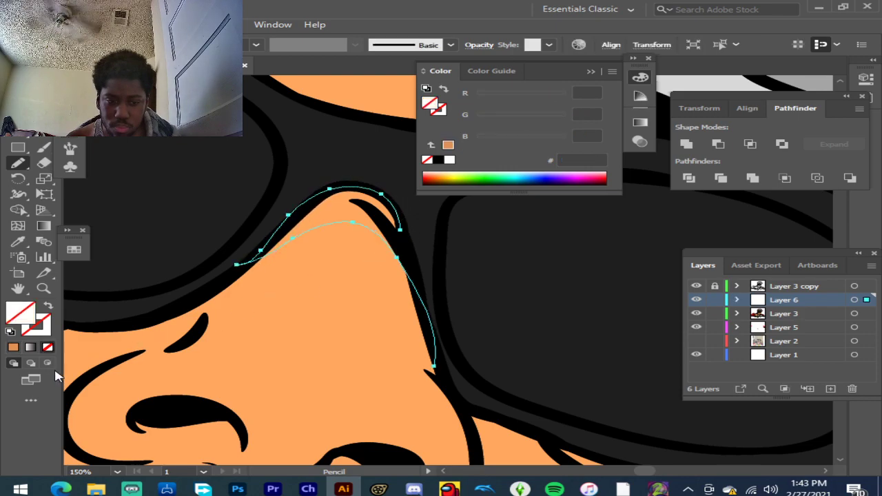
click(15, 349)
Step: Trace the strip of forehead between the cap brim and the sunglasses, and fill it with the shading colour E29054
scroll(288, 332, down, 2)
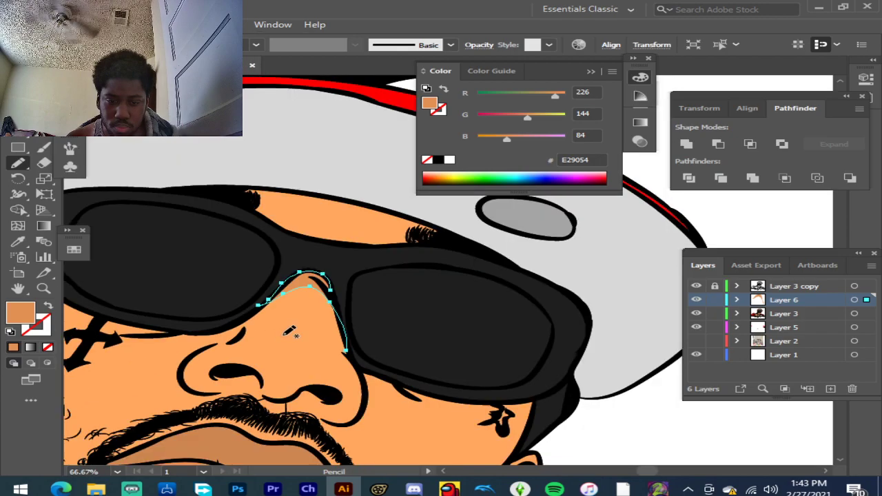
scroll(344, 200, up, 2)
scroll(356, 193, up, 1)
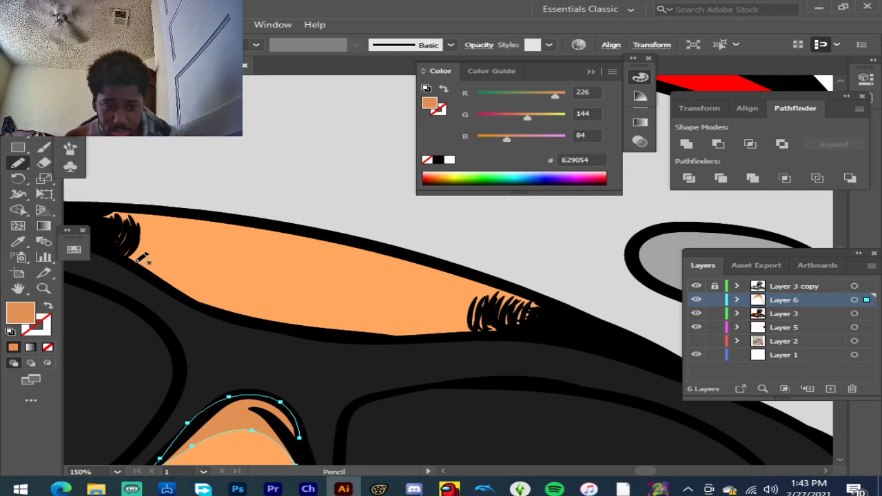
mouse_move(135, 265)
mouse_down()
mouse_move(88, 226)
mouse_move(98, 208)
mouse_move(350, 246)
mouse_move(529, 293)
mouse_move(553, 314)
mouse_move(510, 330)
mouse_move(404, 336)
mouse_up()
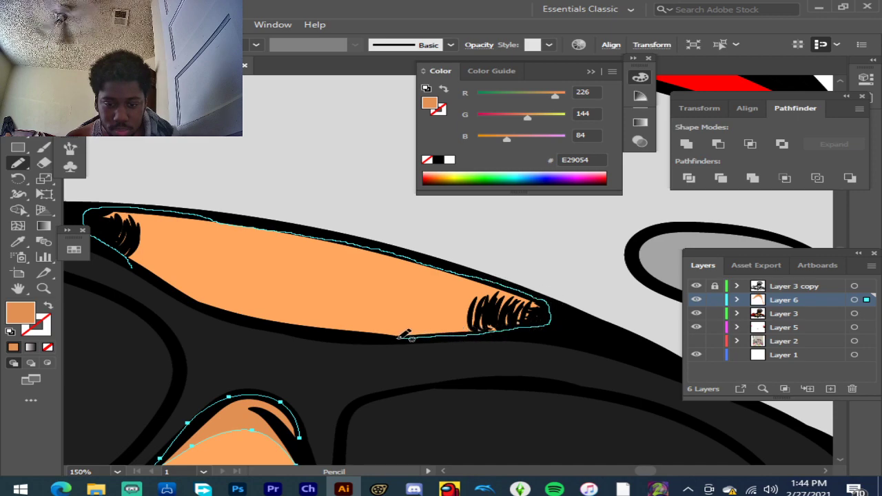
mouse_move(315, 328)
mouse_down()
mouse_move(234, 314)
mouse_move(160, 284)
mouse_up()
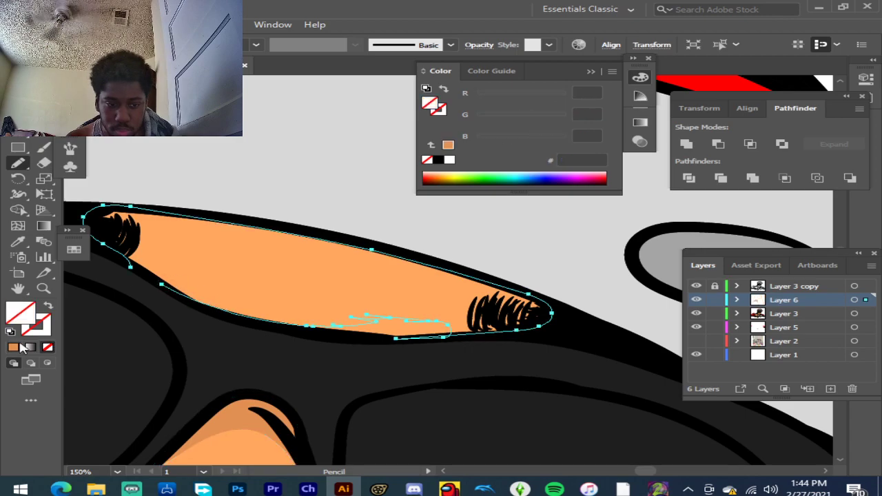
click(13, 348)
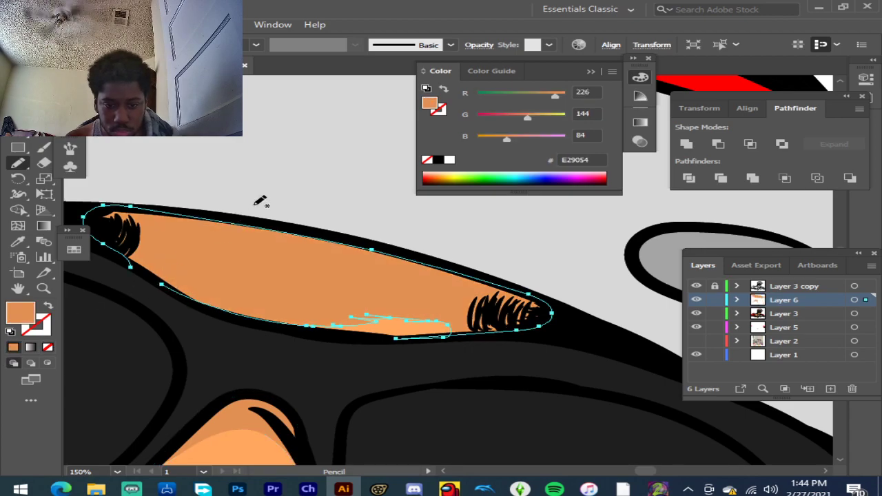
Step: Trace a small shadow between the left lens rim and the creases beside the nose, and fill it E29054
scroll(262, 199, up, 3)
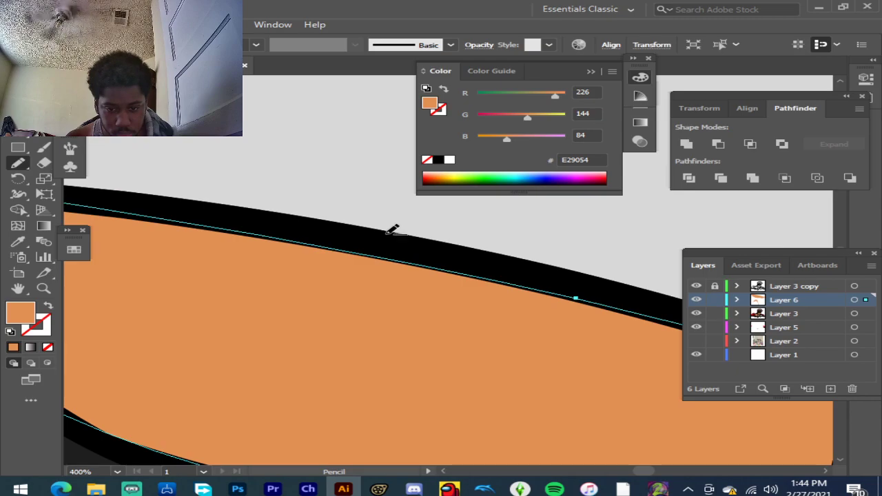
scroll(392, 229, down, 6)
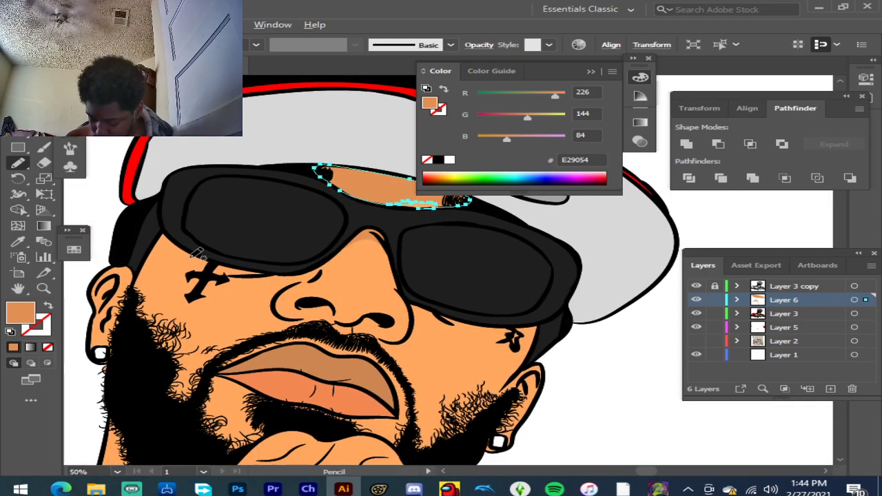
scroll(197, 253, up, 3)
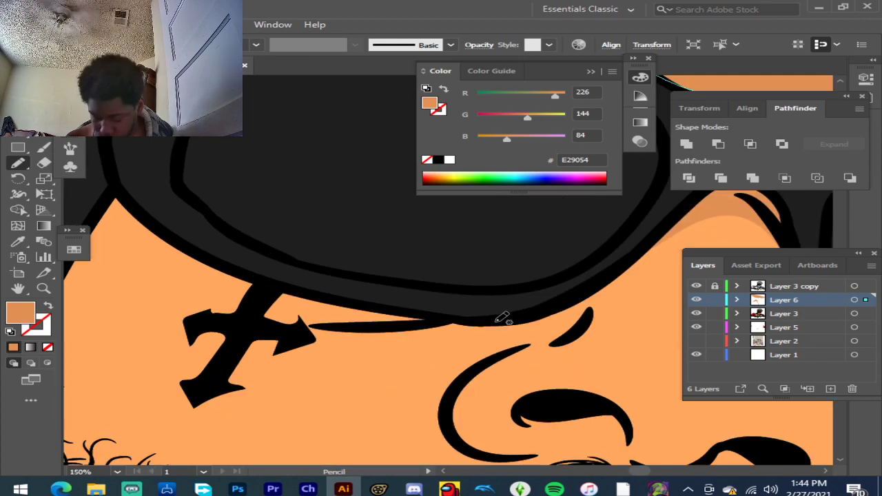
drag(588, 315, 565, 339)
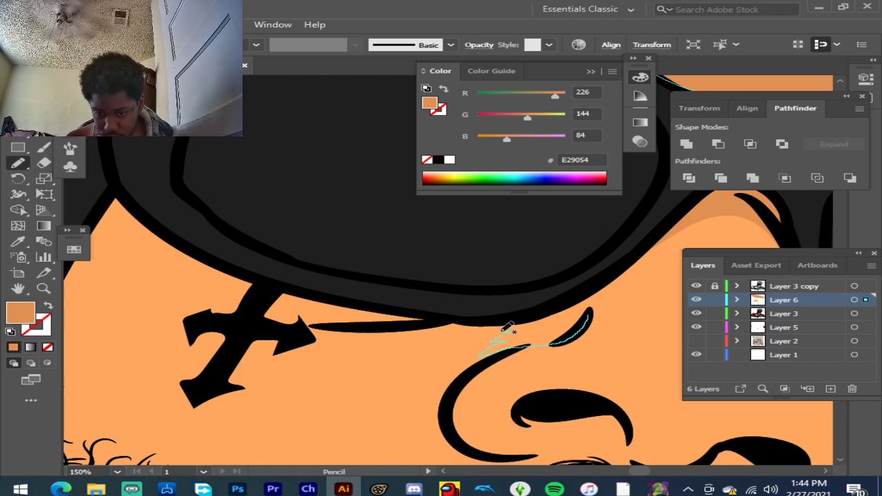
drag(528, 321, 603, 291)
click(13, 348)
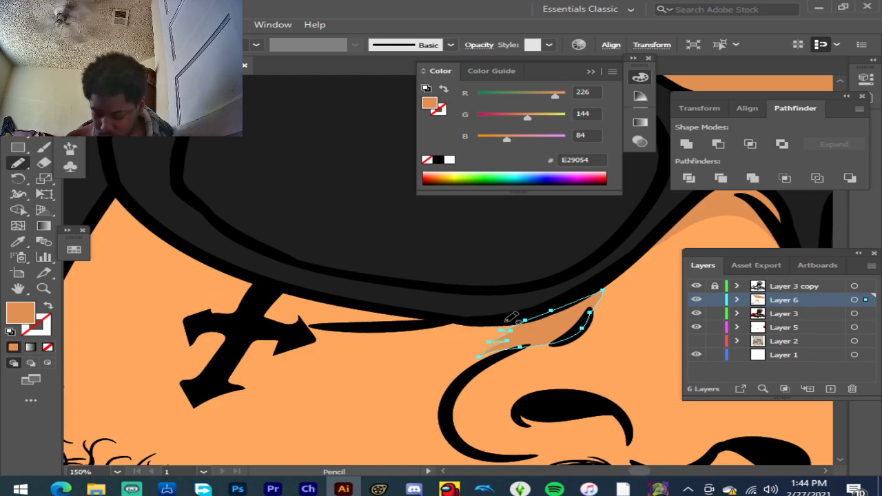
Step: Trace a shadow under the left lens that crosses the upper part of the cross tattoo, and fill it E29054
drag(509, 318, 422, 330)
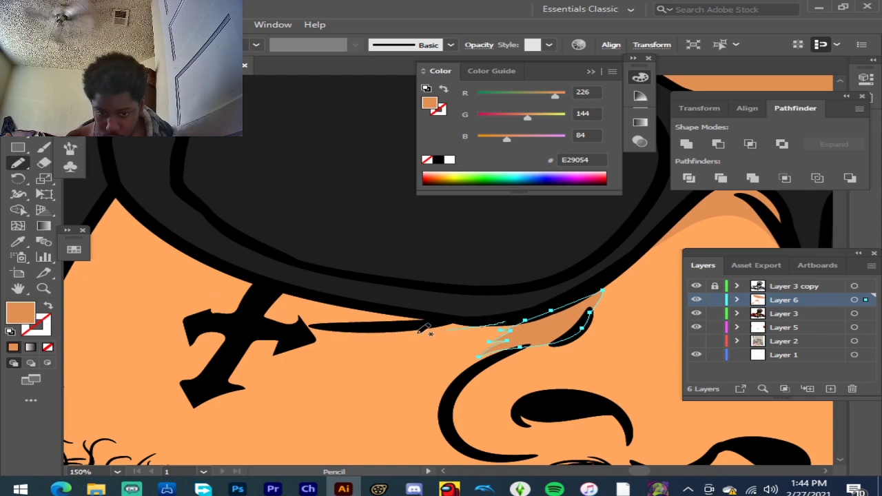
mouse_move(262, 340)
mouse_down()
mouse_move(241, 338)
mouse_move(169, 285)
mouse_up()
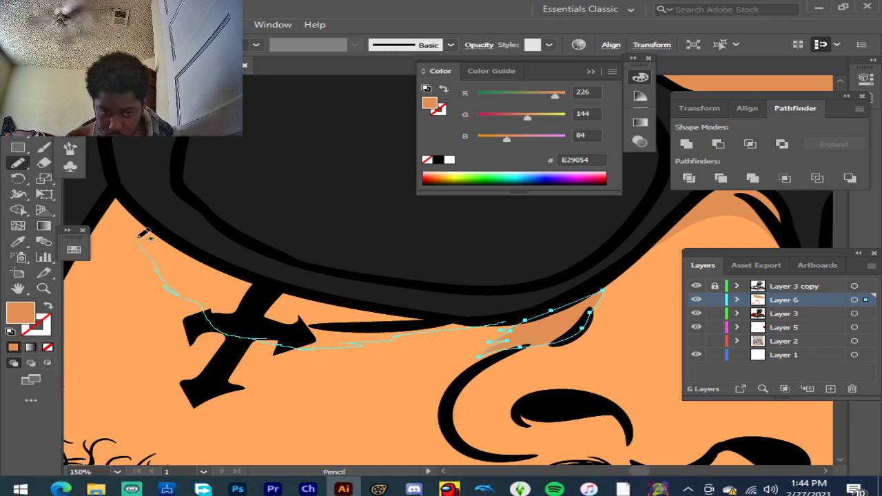
mouse_move(139, 219)
mouse_down()
mouse_move(249, 279)
mouse_move(314, 298)
mouse_move(446, 323)
mouse_move(505, 322)
mouse_up()
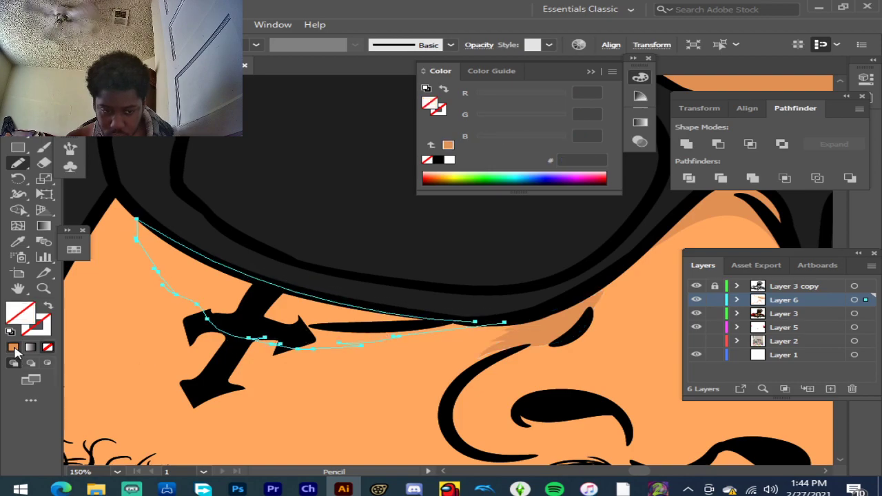
click(13, 347)
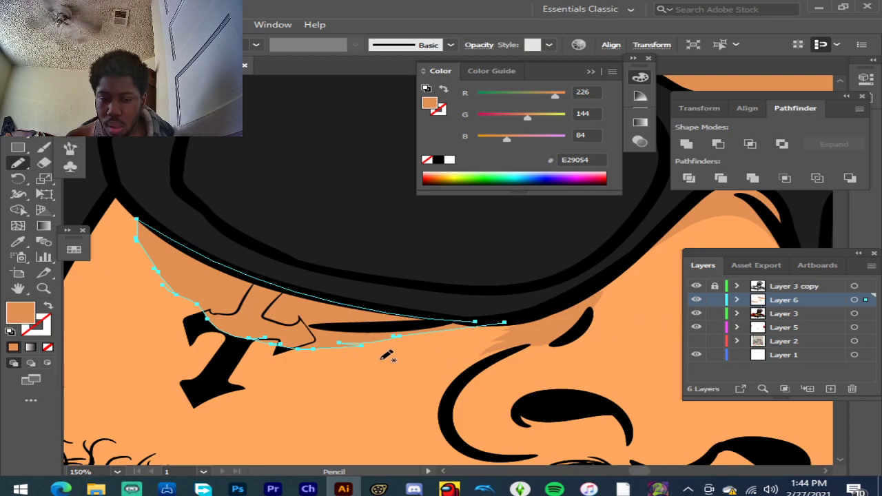
Step: Trace a cheek shadow under the right lens from the side of the nose to the small tattoo, and fill it E29054
scroll(314, 338, down, 3)
scroll(621, 389, up, 4)
scroll(211, 276, down, 2)
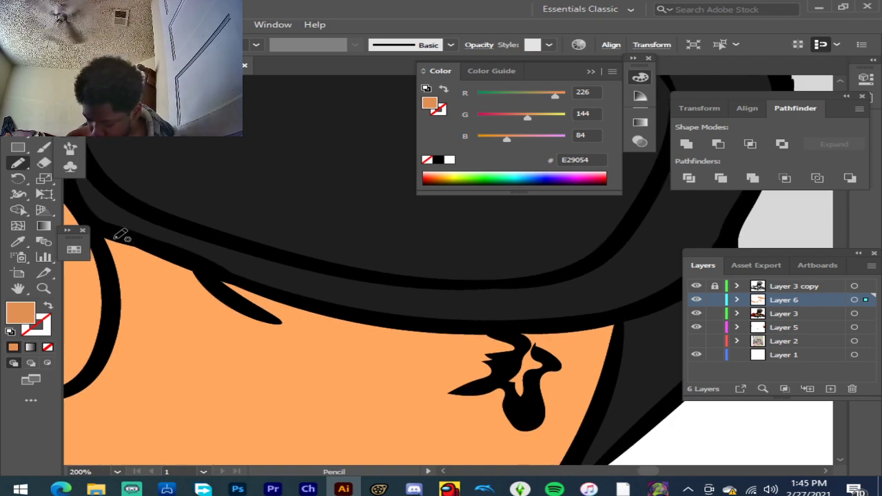
mouse_move(111, 322)
mouse_down()
mouse_move(96, 230)
mouse_move(357, 315)
mouse_move(523, 327)
mouse_move(480, 375)
mouse_move(416, 408)
mouse_move(349, 415)
mouse_up()
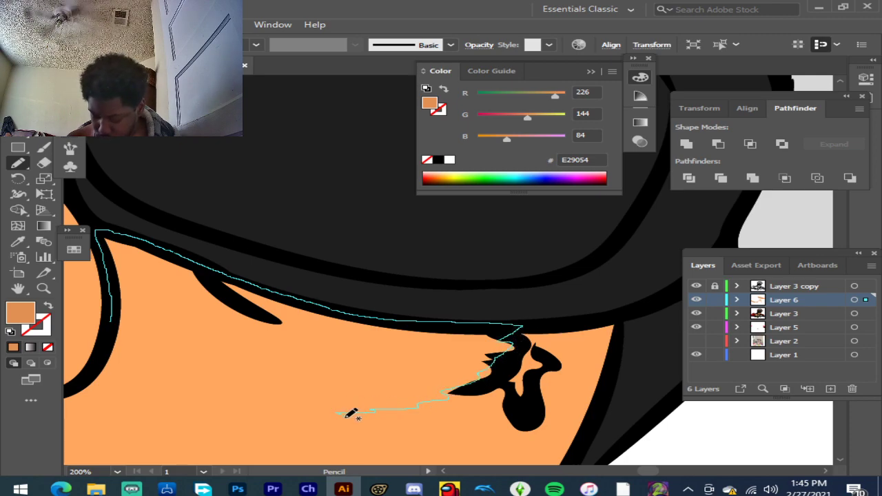
mouse_move(253, 391)
mouse_down()
mouse_move(137, 363)
mouse_move(95, 366)
mouse_move(109, 335)
mouse_up()
click(13, 347)
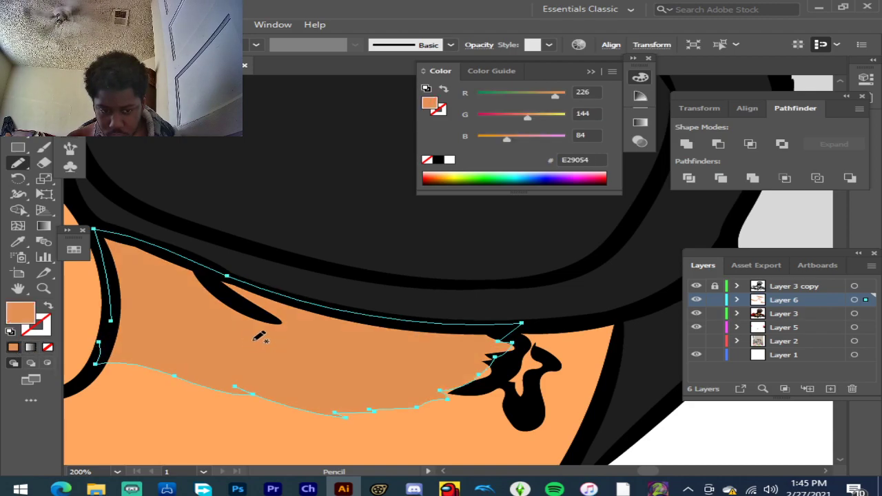
Step: Trace a shadow around both nostrils and down to the top edge of the moustache, and fill it E29054
scroll(272, 333, down, 2)
scroll(274, 331, down, 3)
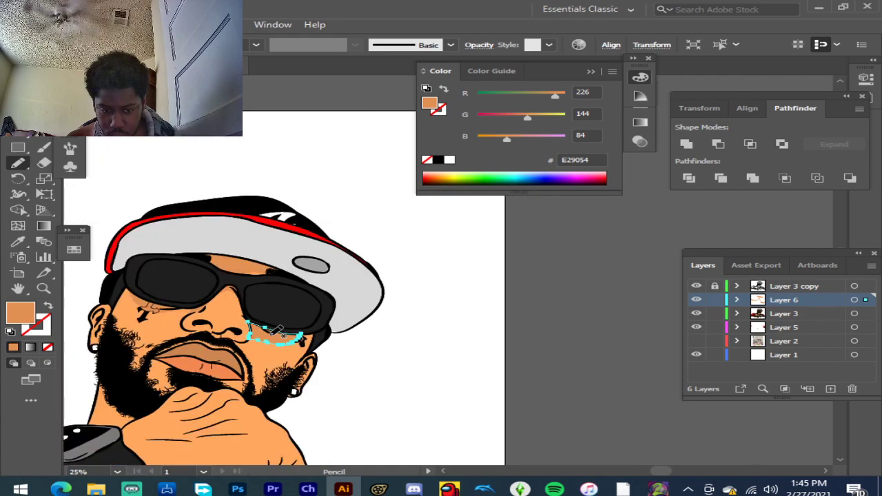
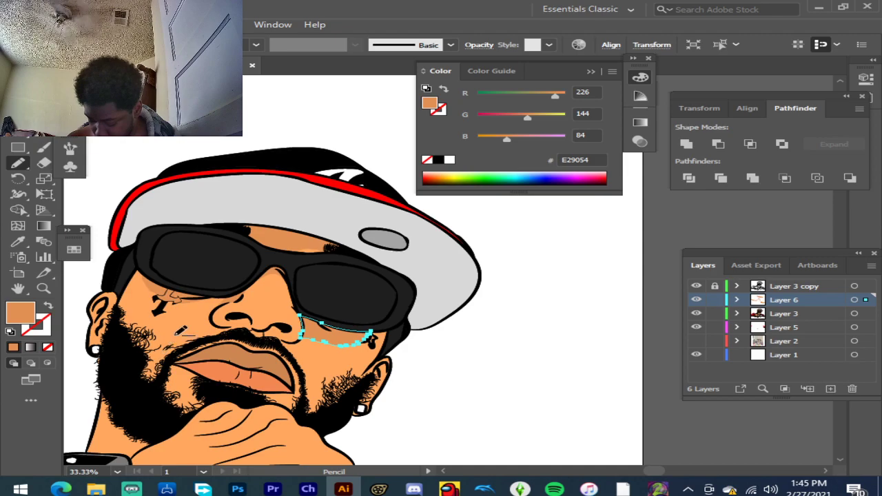
key(ctrl+equal)
key(ctrl+equal)
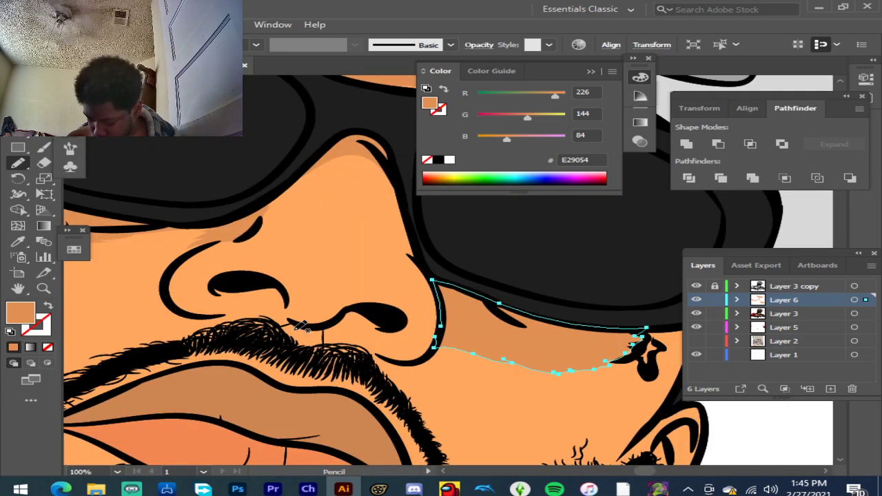
key(ctrl+equal)
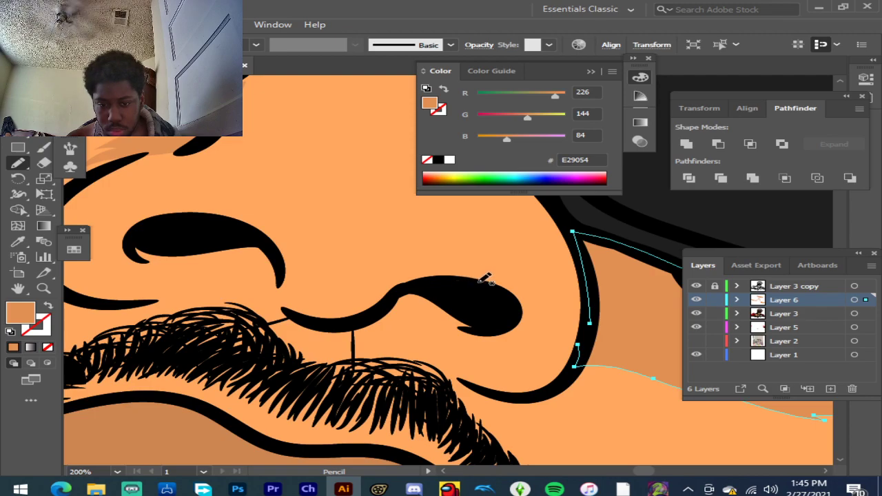
drag(485, 279, 447, 266)
mouse_move(384, 266)
mouse_down()
mouse_move(279, 285)
mouse_move(279, 258)
mouse_move(260, 236)
mouse_move(123, 247)
mouse_up()
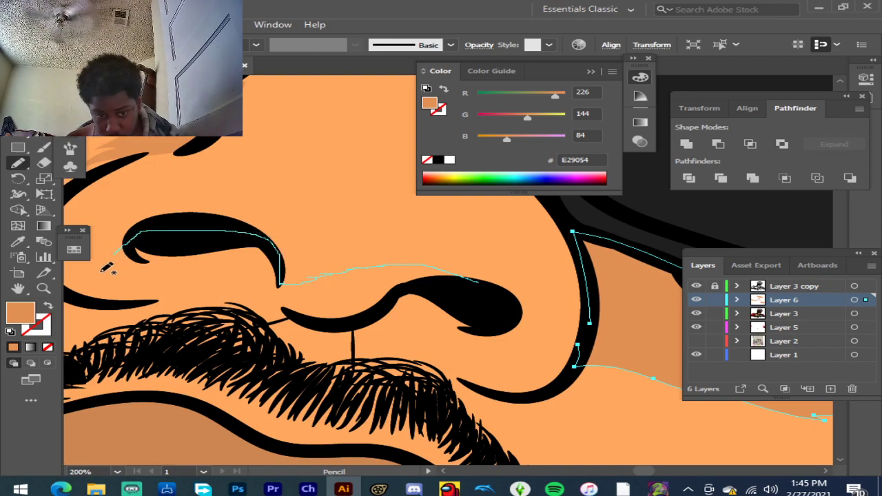
mouse_move(101, 285)
mouse_down()
mouse_move(151, 294)
mouse_move(65, 303)
mouse_up()
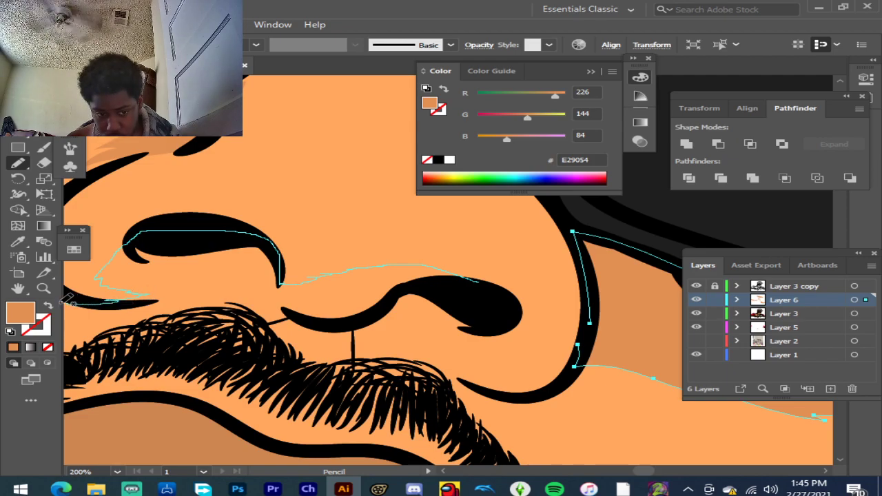
drag(118, 318, 160, 314)
mouse_move(221, 304)
mouse_down()
mouse_move(277, 356)
mouse_move(312, 367)
mouse_move(395, 357)
mouse_up()
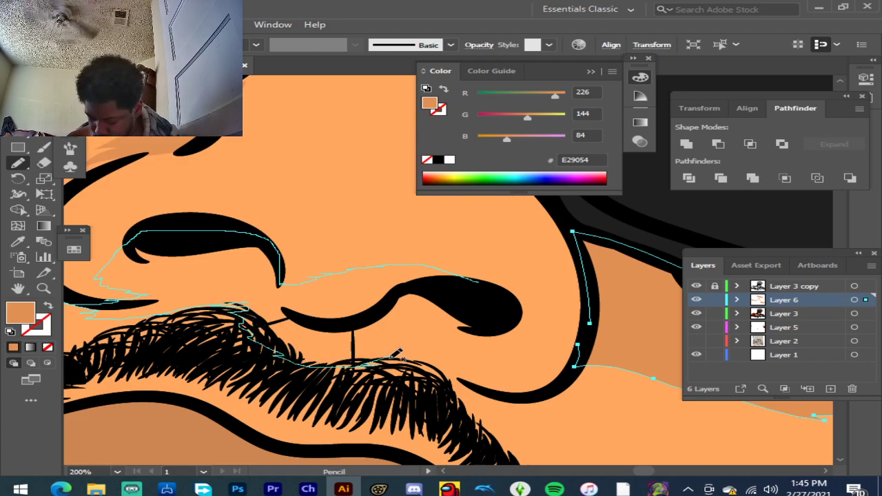
drag(478, 351, 513, 353)
drag(534, 323, 489, 297)
click(48, 347)
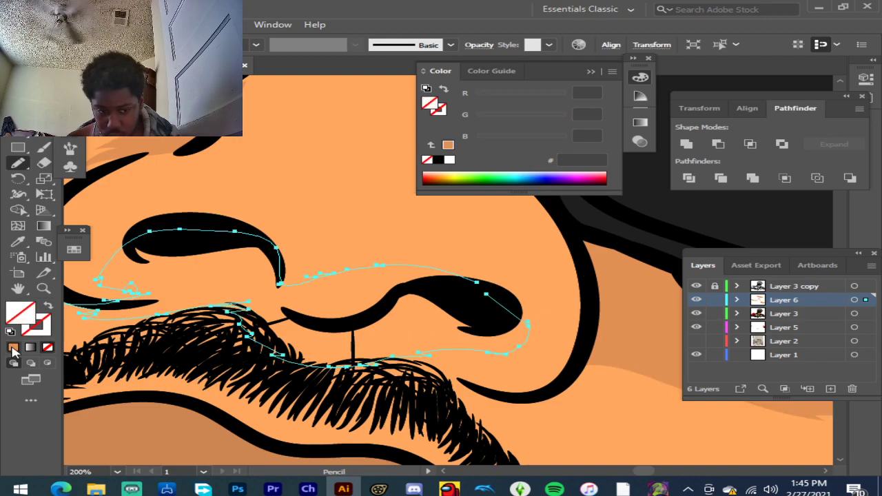
click(13, 349)
Step: Trace a shadow below the right nose wing from the moustache to the cheek shadow, fill it E29054, and deselect it
scroll(410, 275, down, 1)
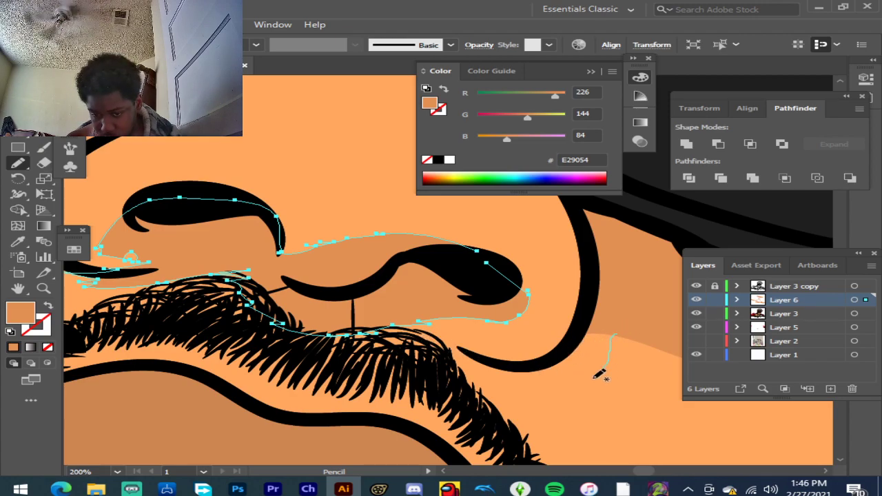
mouse_move(495, 390)
mouse_down()
mouse_move(457, 380)
mouse_move(434, 362)
mouse_move(431, 348)
mouse_move(555, 362)
mouse_move(593, 319)
mouse_up()
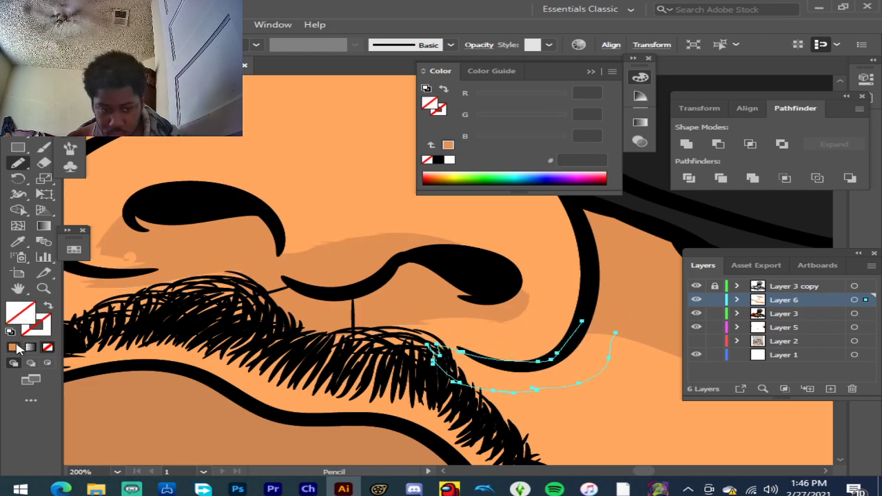
click(16, 347)
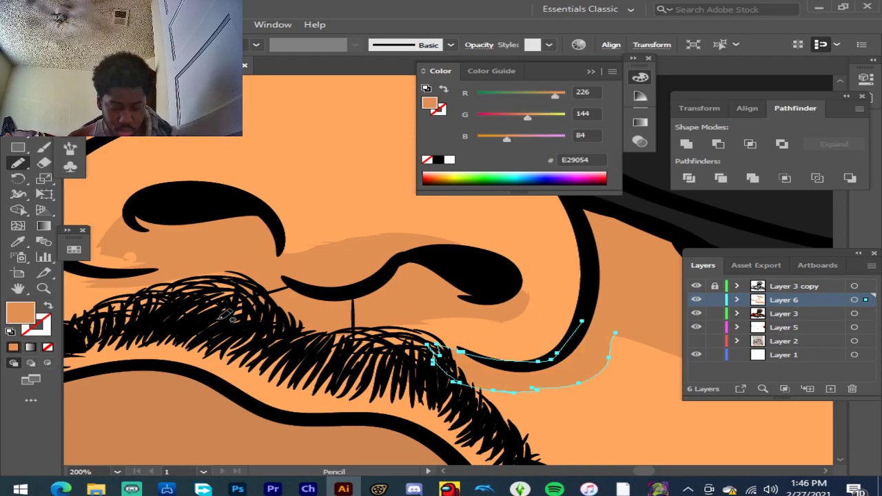
scroll(227, 315, down, 5)
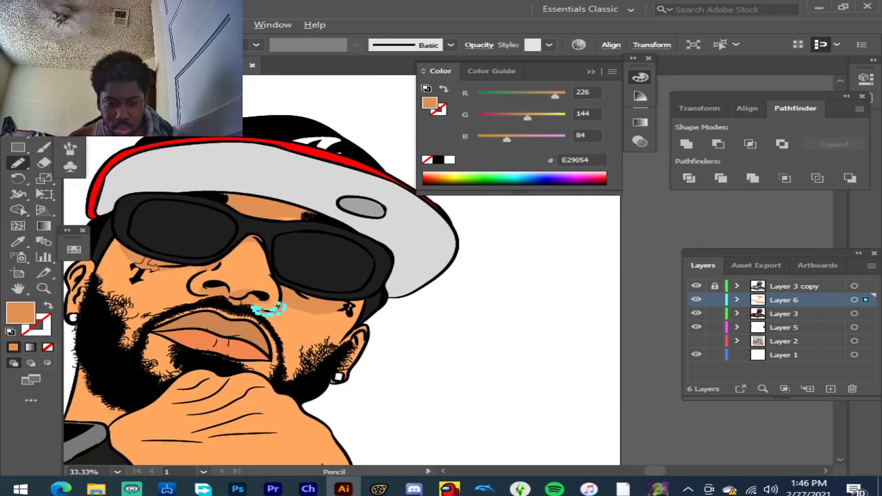
key(v)
click(452, 371)
scroll(356, 369, down, 2)
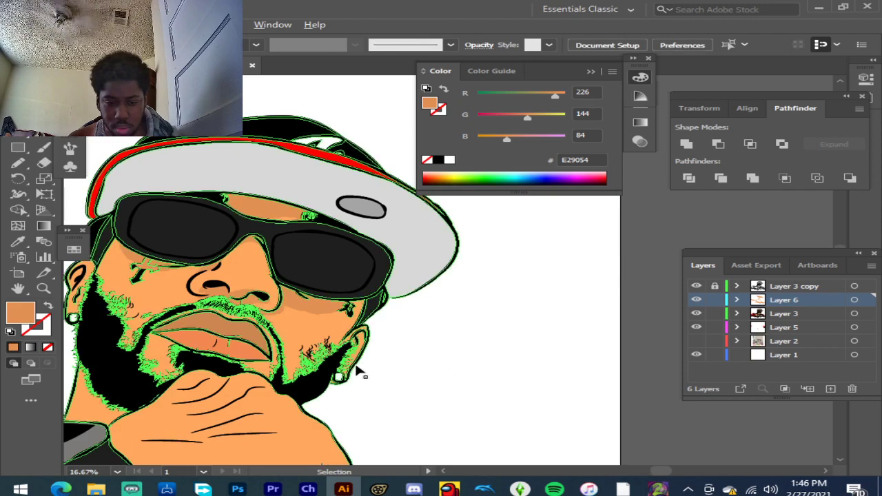
scroll(276, 319, up, 4)
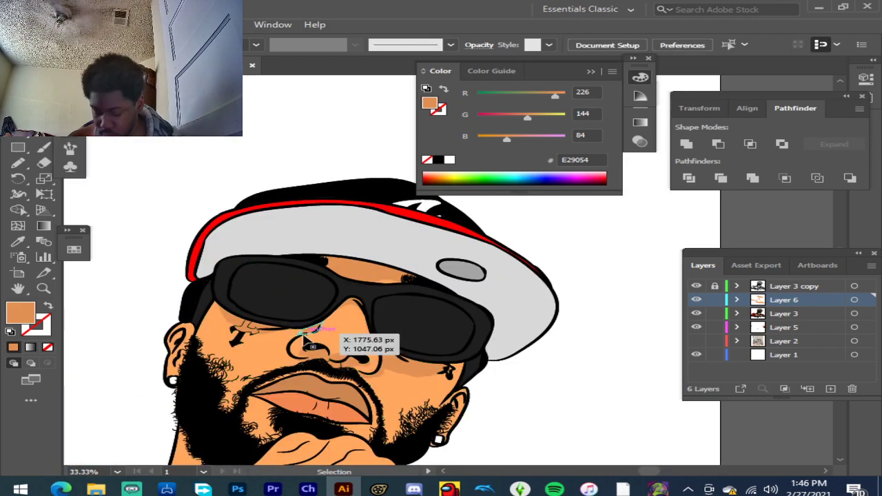
scroll(314, 330, up, 2)
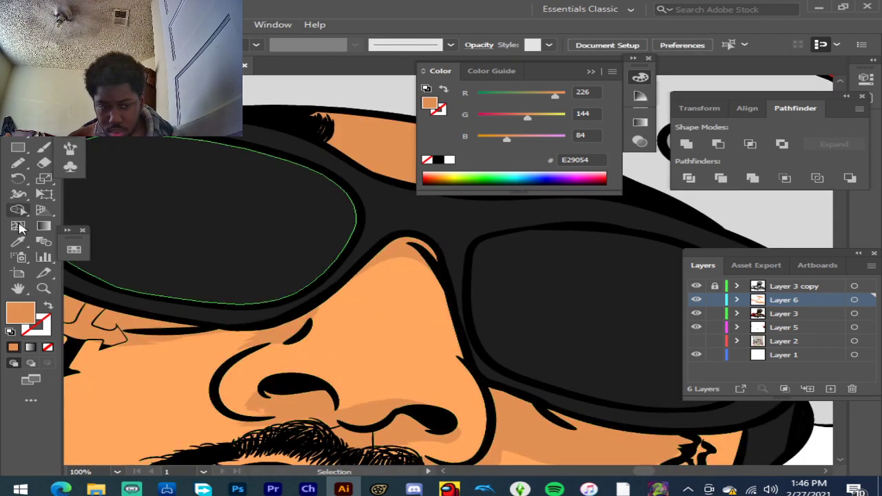
Step: Trace a jagged-edged shadow across the bridge of the nose, along the right lens frame, with the Pencil tool and fill it E29054
click(18, 244)
click(18, 162)
scroll(453, 329, up, 2)
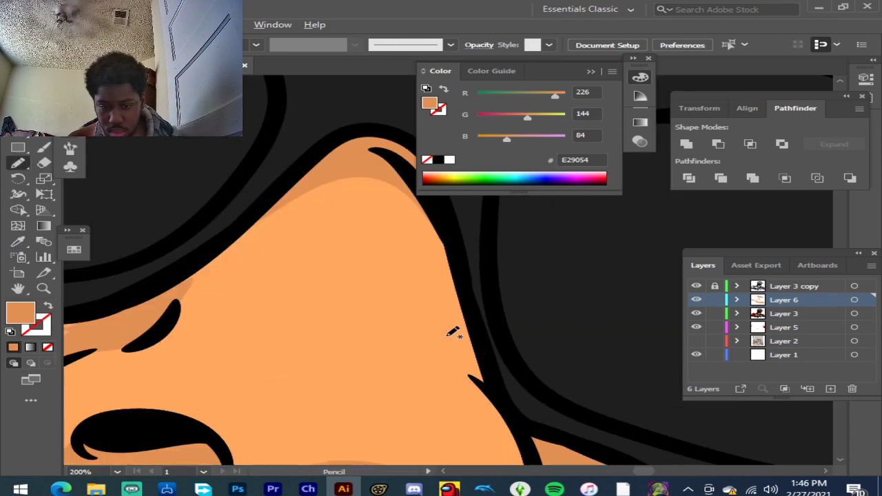
mouse_move(498, 394)
mouse_down()
mouse_move(380, 354)
mouse_move(359, 361)
mouse_up()
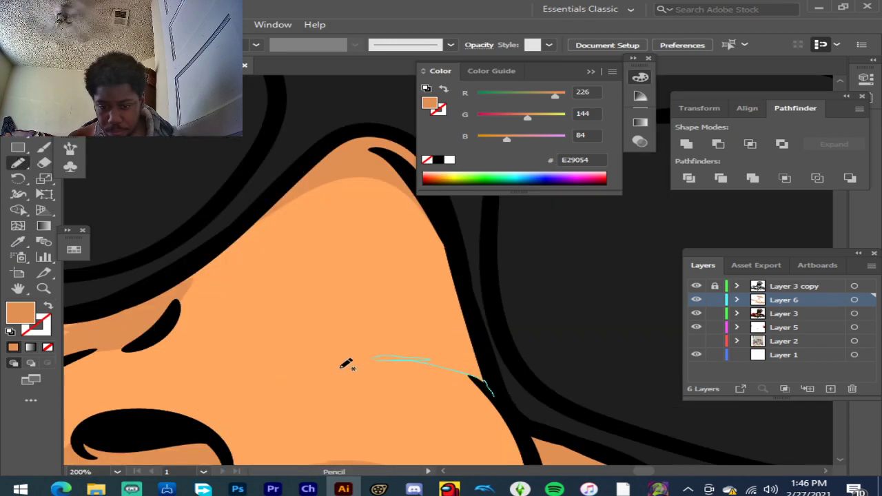
drag(290, 341, 284, 344)
mouse_move(264, 346)
mouse_down()
mouse_move(239, 353)
mouse_move(275, 310)
mouse_move(234, 310)
mouse_move(250, 302)
mouse_move(229, 306)
mouse_move(232, 289)
mouse_move(218, 292)
mouse_move(237, 241)
mouse_move(312, 184)
mouse_move(376, 175)
mouse_move(427, 202)
mouse_move(459, 256)
mouse_move(494, 370)
mouse_up()
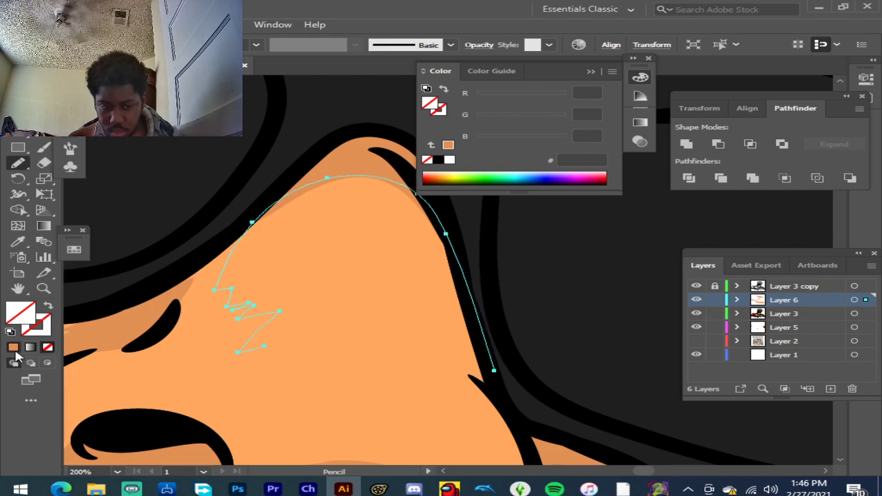
click(14, 351)
Step: Trace a second jagged shadow just below the bridge shadow, reaching the right edge of the nose, and fill it E29054
scroll(322, 351, down, 2)
scroll(327, 349, up, 2)
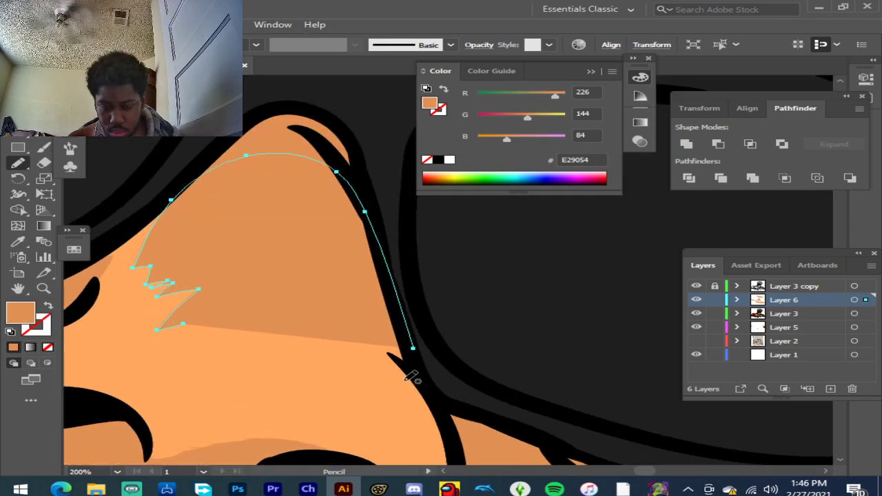
drag(343, 341, 252, 357)
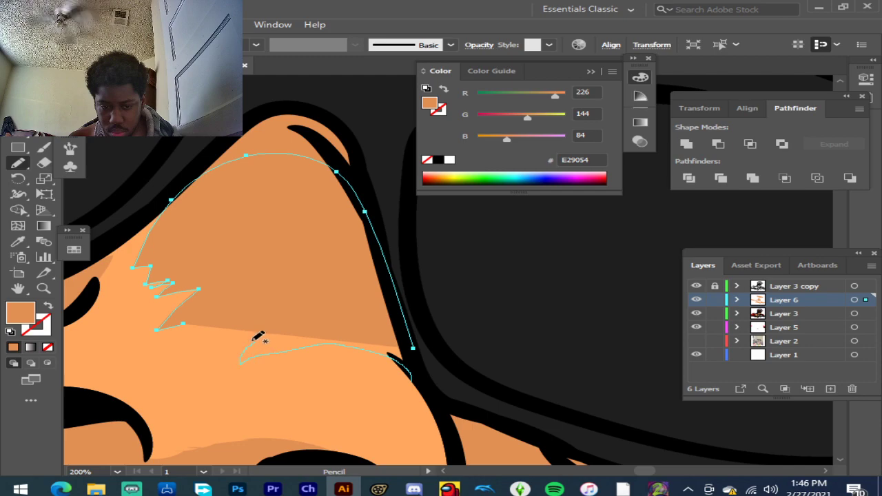
mouse_move(196, 332)
mouse_down()
mouse_move(276, 302)
mouse_move(350, 314)
mouse_move(411, 354)
mouse_move(424, 385)
mouse_up()
click(13, 346)
Step: Trace a narrow shadow around the curved outline of the left nose wing and fill it E29054
scroll(310, 372, down, 3)
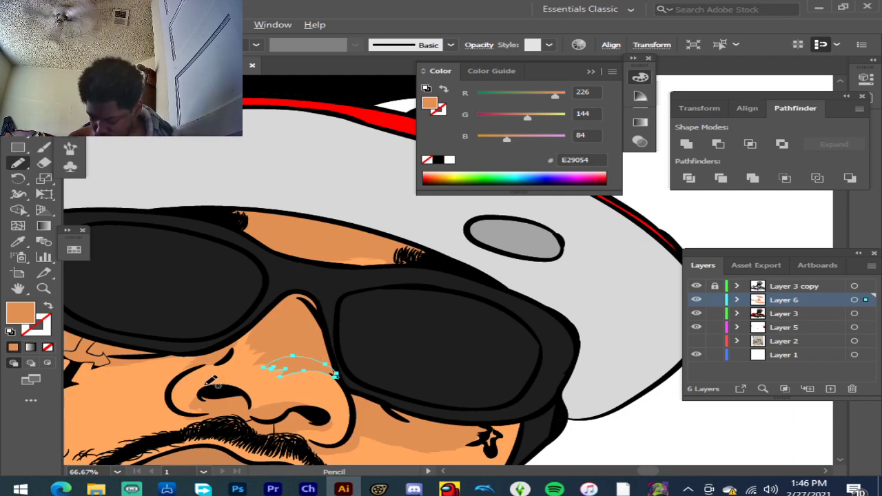
key(ctrl+plus)
key(ctrl+plus)
key(ctrl+plus)
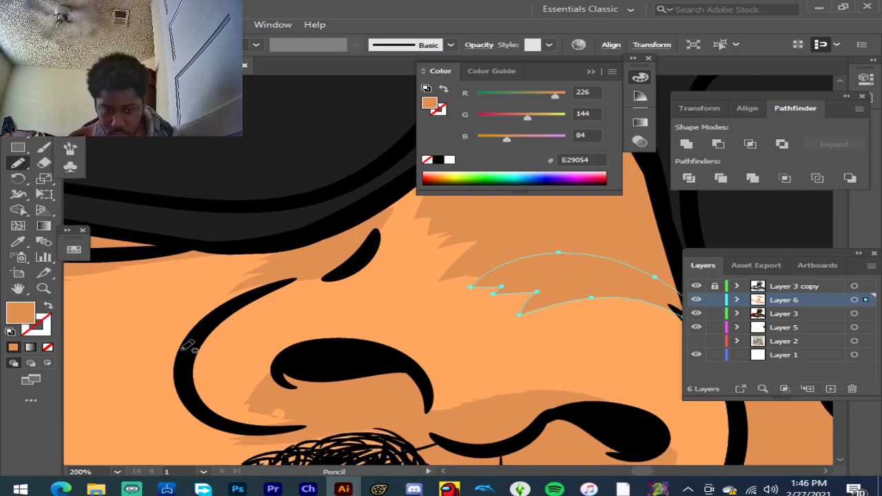
drag(246, 238, 217, 248)
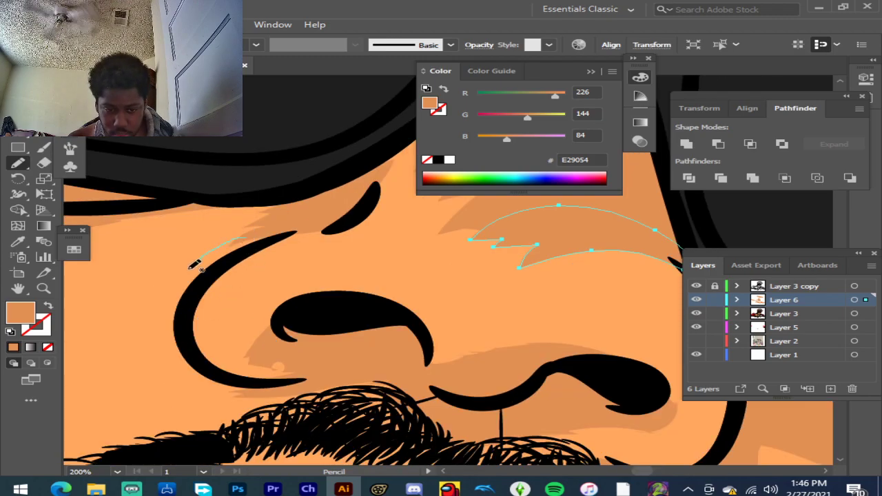
mouse_move(169, 286)
mouse_down()
mouse_move(158, 353)
mouse_move(176, 382)
mouse_move(207, 399)
mouse_move(182, 402)
mouse_move(207, 406)
mouse_move(276, 388)
mouse_move(219, 372)
mouse_move(203, 343)
mouse_move(214, 293)
mouse_move(283, 239)
mouse_move(248, 246)
mouse_move(280, 232)
mouse_move(252, 238)
mouse_up()
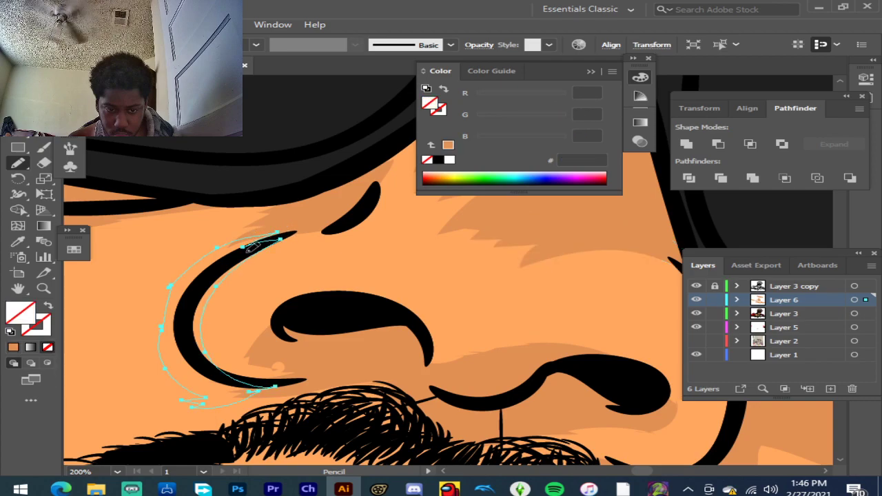
click(13, 348)
Step: Trace a shadow from the left corner of the mouth down into the beard beneath it, and fill it E29054
scroll(276, 362, down, 6)
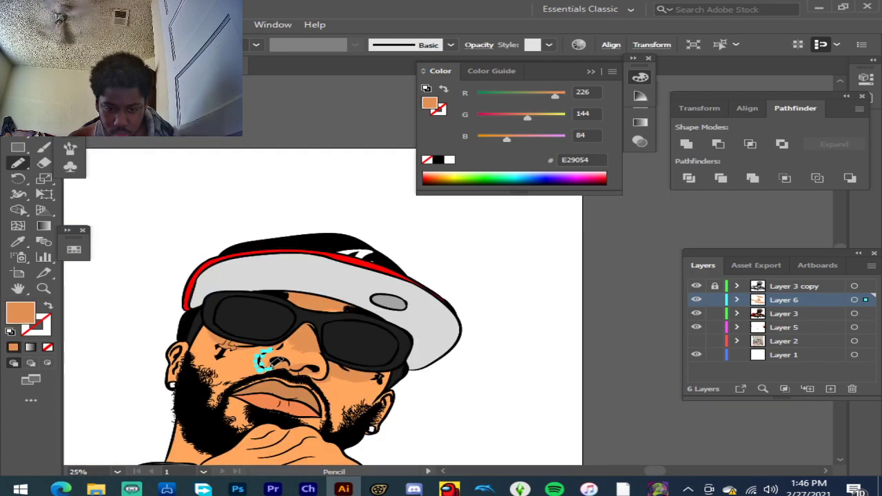
scroll(275, 362, down, 2)
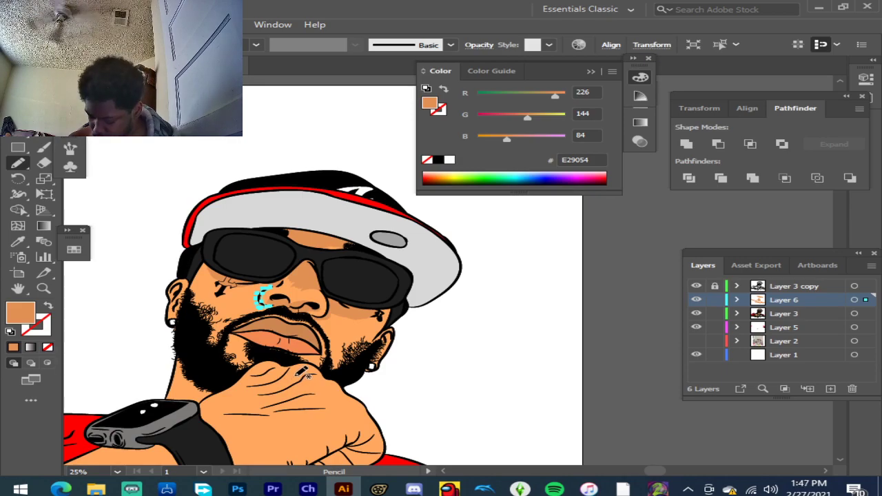
scroll(303, 372, up, 3)
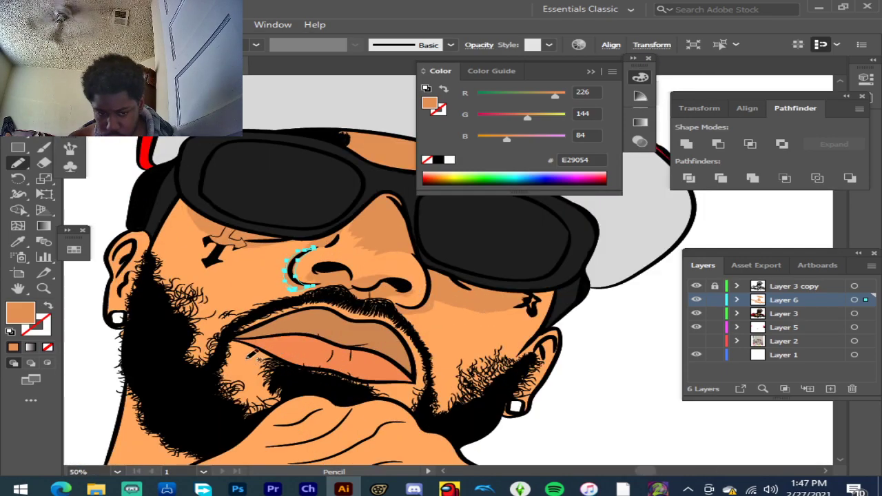
scroll(324, 379, up, 2)
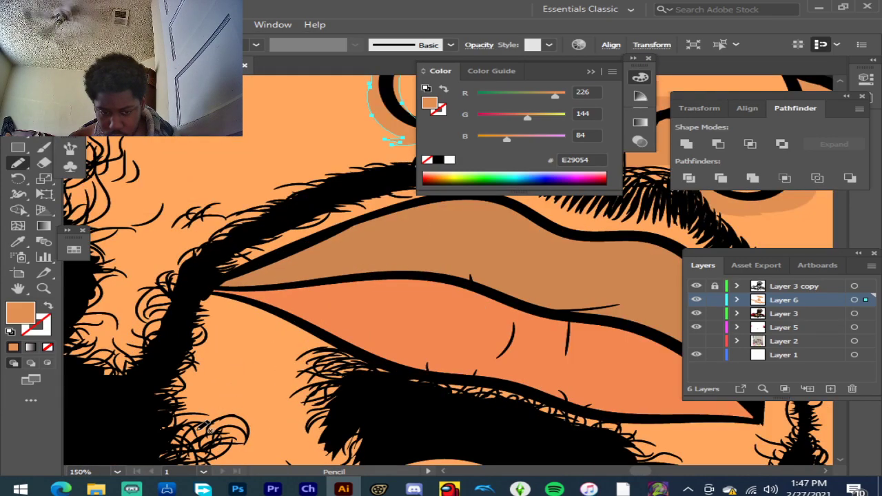
mouse_move(251, 333)
mouse_down()
mouse_move(319, 334)
mouse_move(261, 302)
mouse_move(207, 292)
mouse_move(180, 316)
mouse_move(172, 349)
mouse_move(136, 400)
mouse_move(145, 446)
mouse_move(163, 467)
mouse_move(195, 454)
mouse_move(204, 431)
mouse_up()
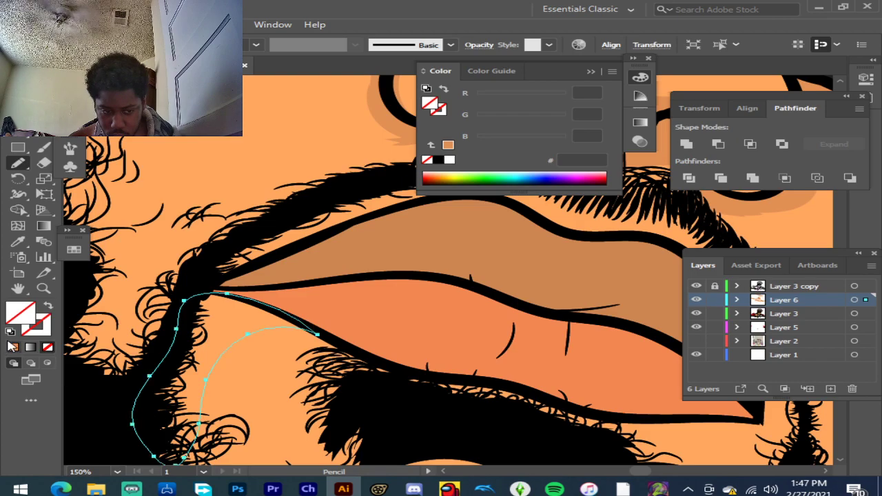
click(12, 347)
Step: Trace a smile-line shadow from the right nose wing down along the outer edge of the moustache, and fill it E29054
scroll(331, 338, down, 4)
scroll(427, 369, up, 2)
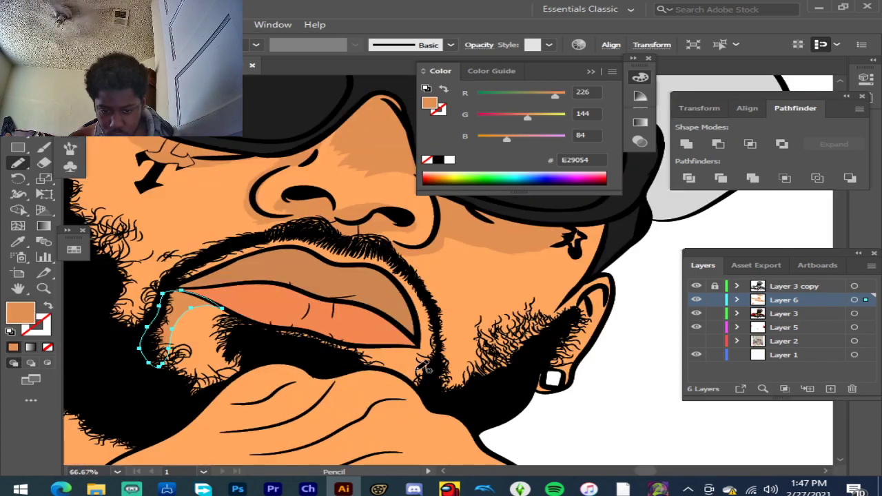
scroll(425, 369, up, 2)
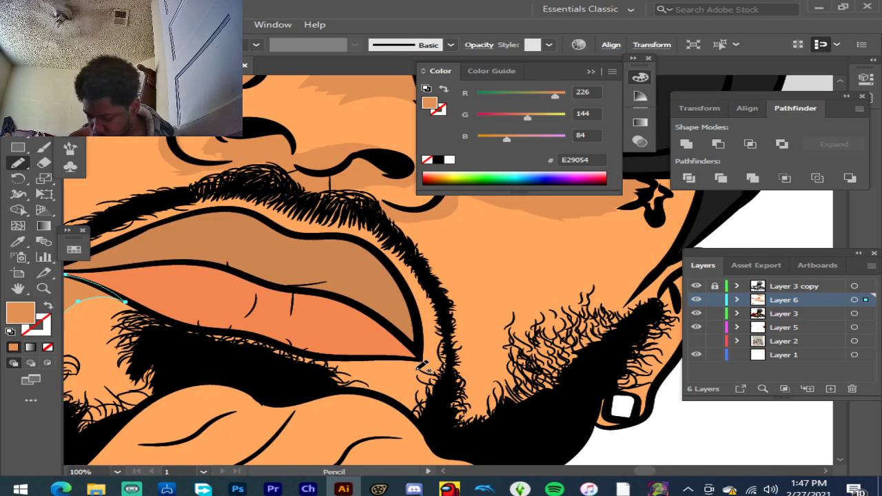
scroll(422, 365, down, 1)
scroll(481, 304, up, 2)
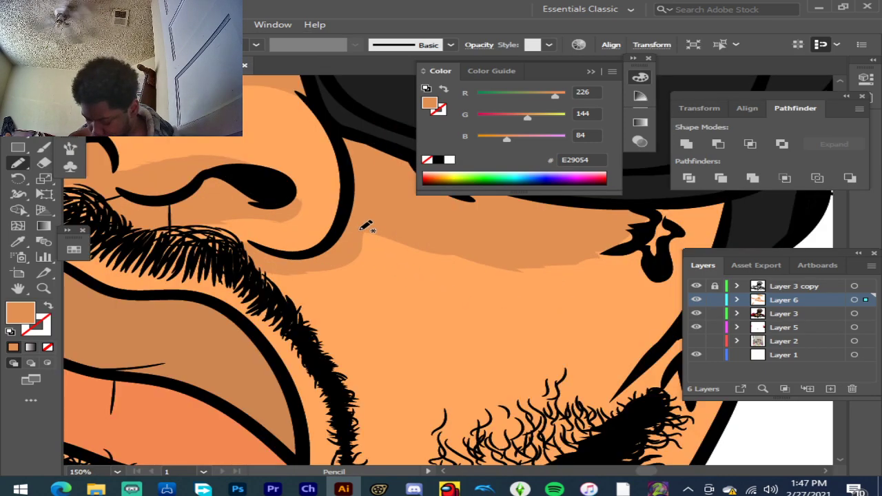
drag(360, 231, 373, 268)
drag(378, 310, 379, 374)
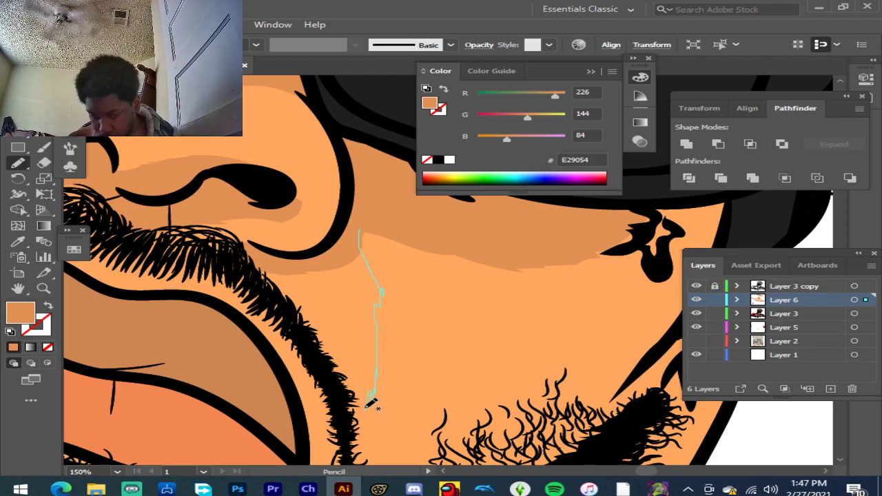
mouse_move(356, 430)
mouse_down()
mouse_move(320, 340)
mouse_move(267, 274)
mouse_move(293, 257)
mouse_move(360, 247)
mouse_move(358, 233)
mouse_up()
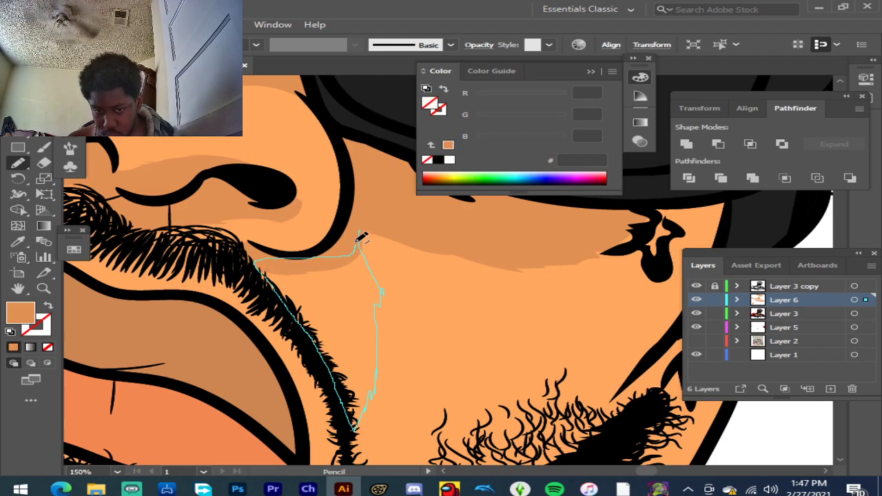
click(14, 364)
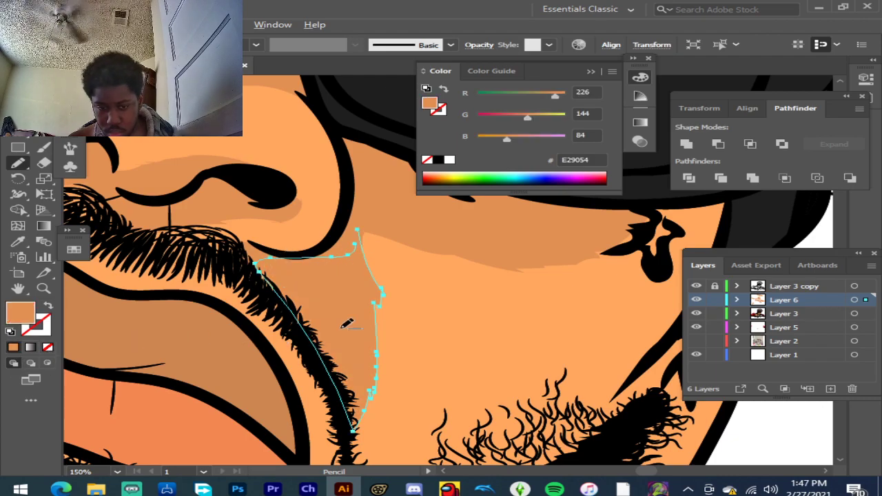
Step: Trace a jagged triangular shadow on the left cheek, from the left nose wing outward above the moustache, and fill it E29054
scroll(342, 328, down, 3)
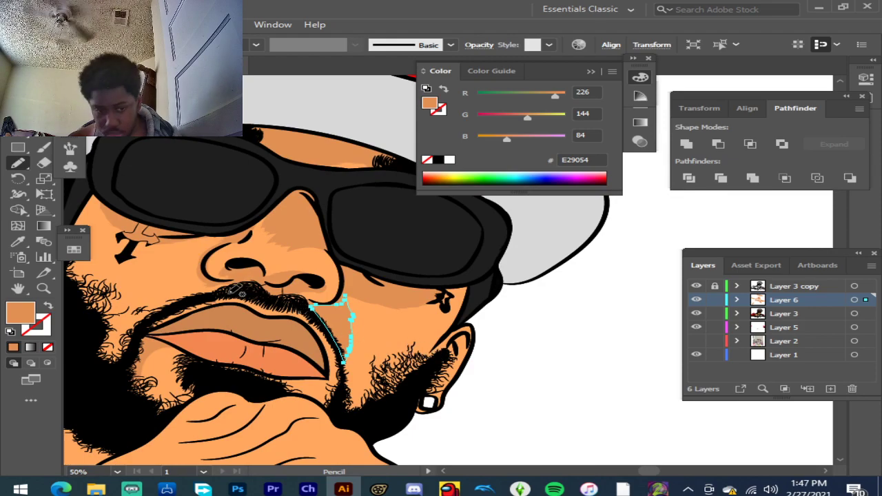
scroll(176, 254, up, 3)
drag(275, 240, 251, 253)
drag(201, 294, 137, 350)
mouse_move(254, 350)
mouse_down()
mouse_move(293, 347)
mouse_move(264, 327)
mouse_move(247, 297)
mouse_move(264, 256)
mouse_up()
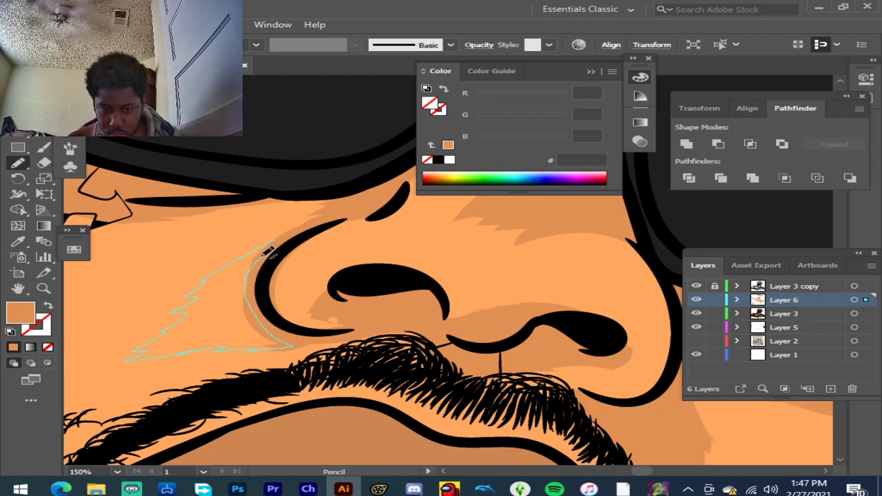
click(14, 348)
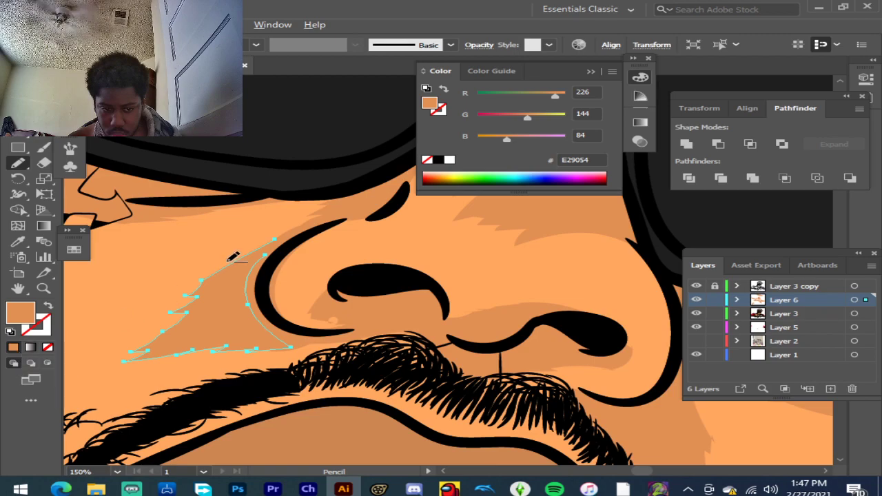
Step: Cover the gap between the left cheek shadow and the nose-wing shadow with a small E29054 patch, and deselect it
scroll(233, 257, up, 3)
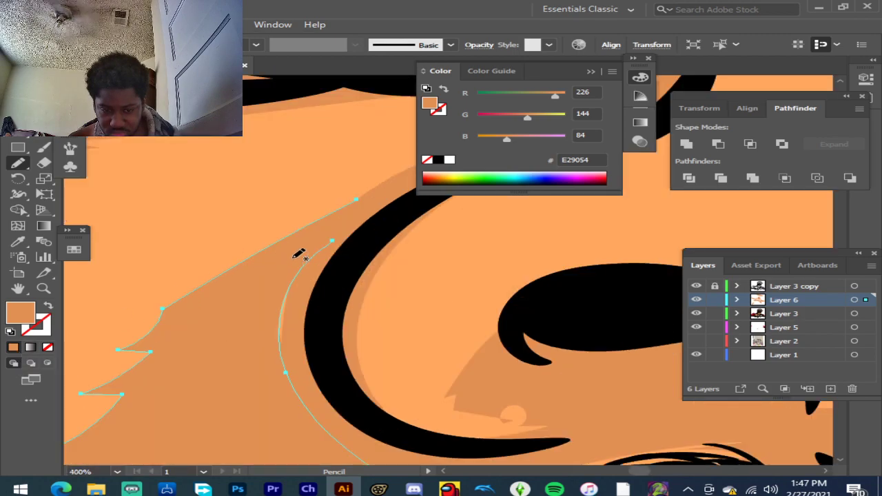
mouse_move(309, 275)
mouse_down()
mouse_move(276, 375)
mouse_move(261, 290)
mouse_move(318, 271)
mouse_up()
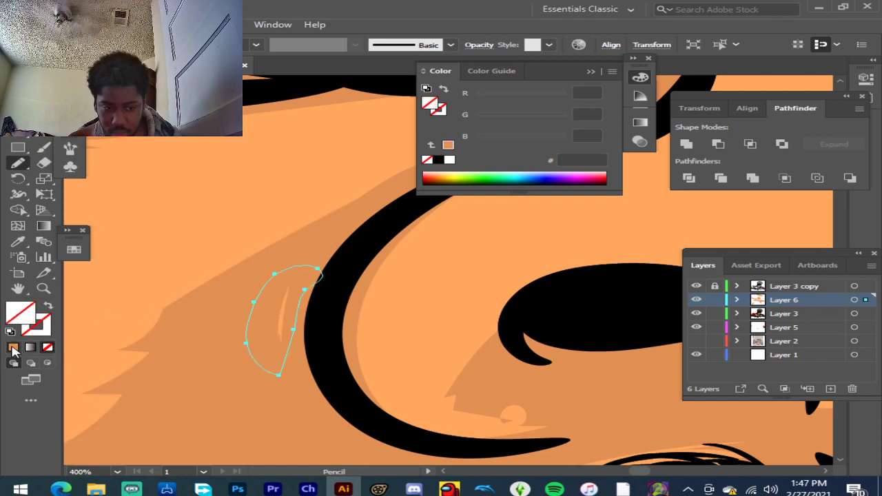
click(14, 348)
scroll(291, 326, down, 7)
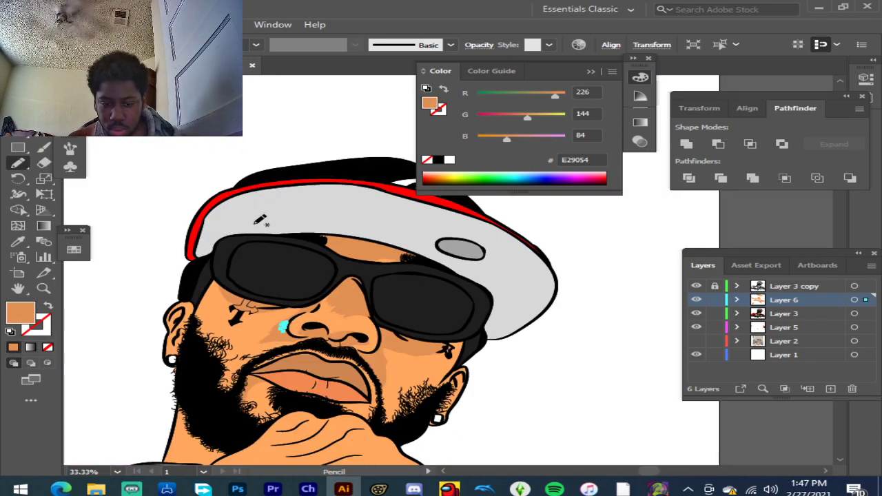
key(v)
click(228, 143)
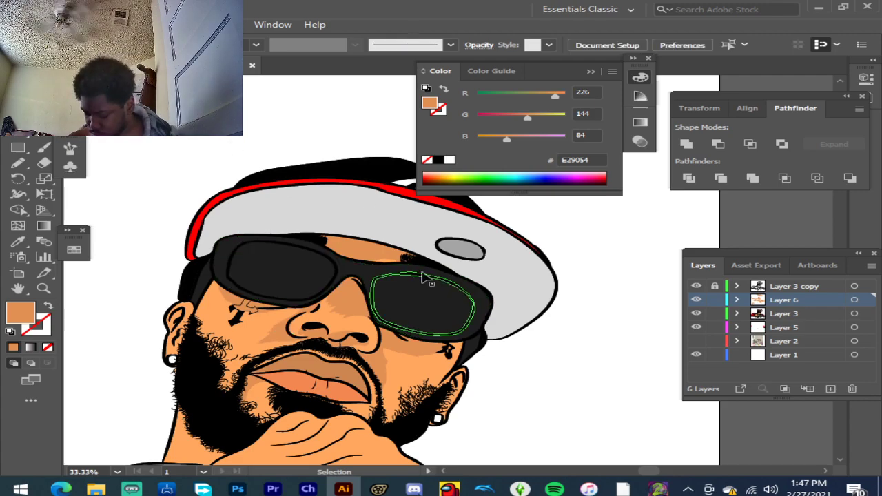
Step: Trace a jagged shadow on the neck along the lower edge of the left beard, down to the hand, and fill it E29054
scroll(423, 277, down, 3)
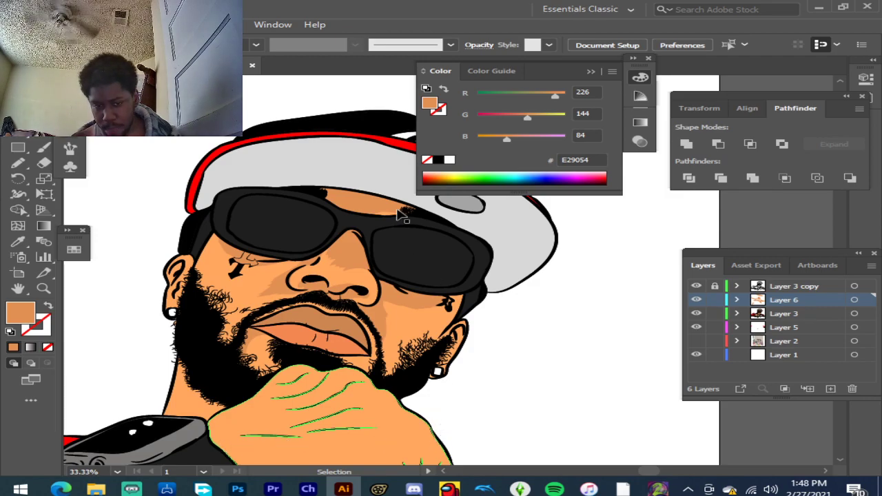
scroll(386, 273, down, 3)
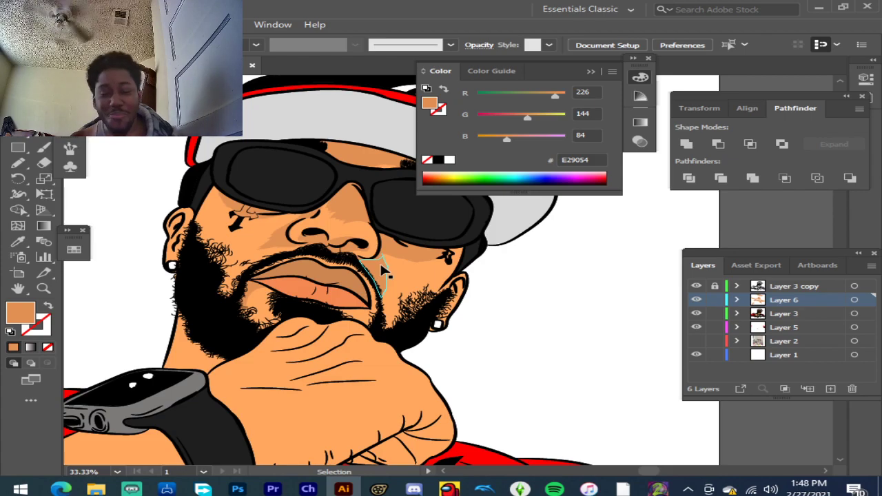
scroll(386, 272, down, 4)
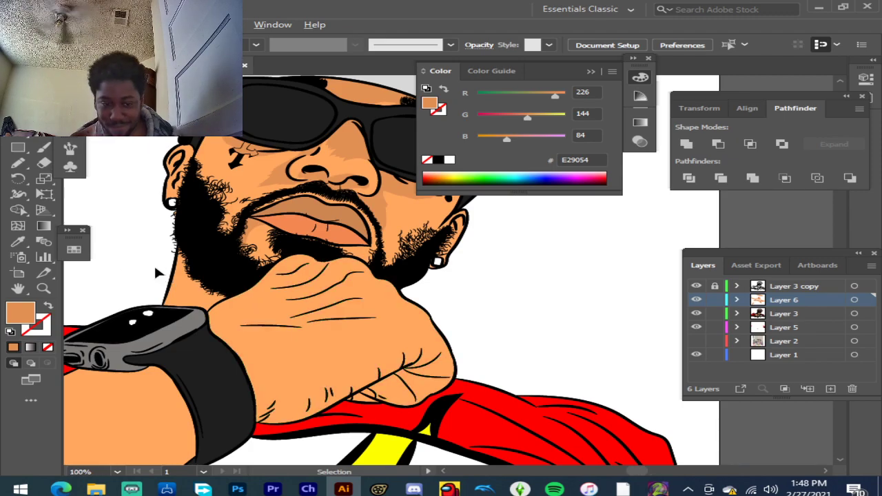
scroll(154, 263, up, 4)
scroll(234, 276, down, 1)
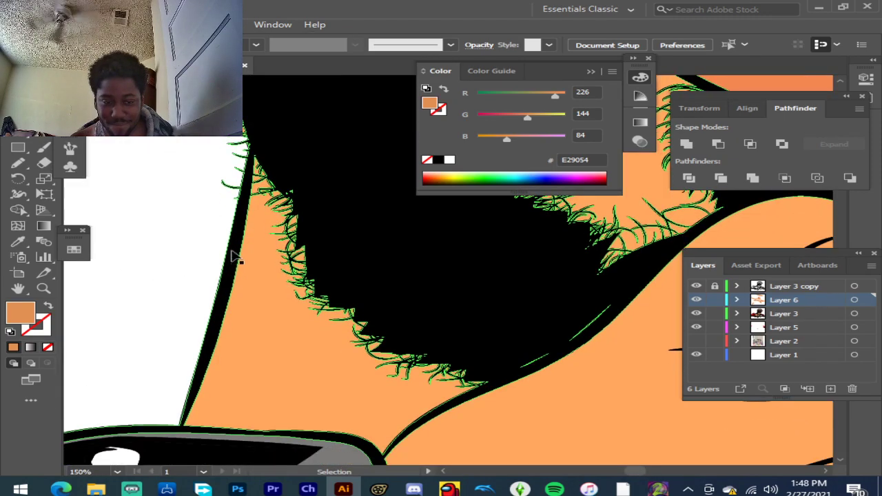
key(ctrl+shift+a)
click(19, 165)
drag(259, 147, 248, 218)
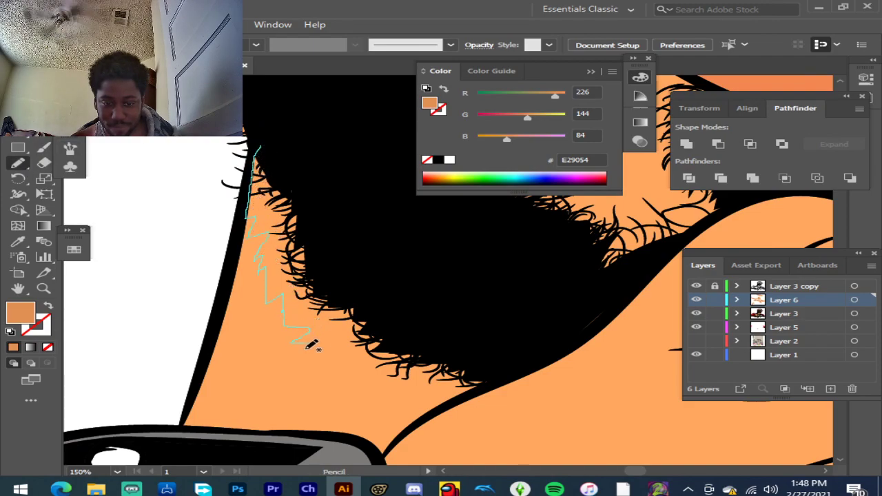
drag(311, 345, 321, 363)
mouse_move(469, 394)
mouse_down()
mouse_move(489, 387)
mouse_move(462, 321)
mouse_move(391, 228)
mouse_move(264, 146)
mouse_up()
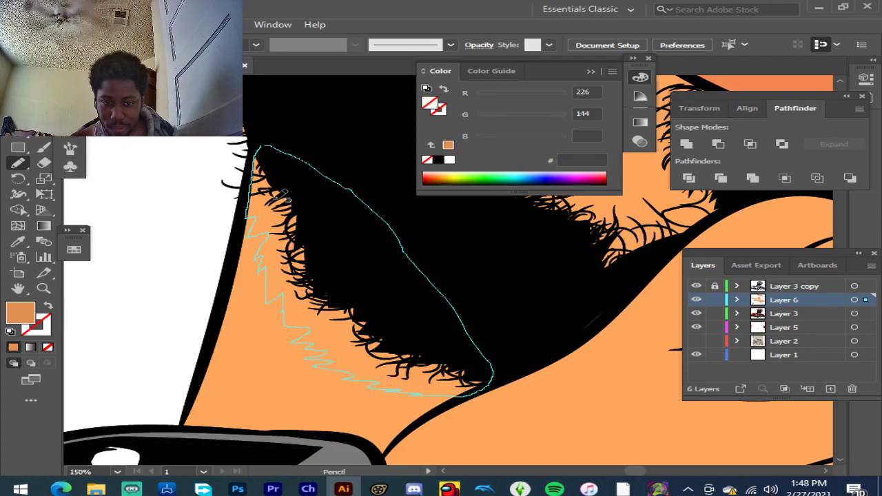
click(13, 347)
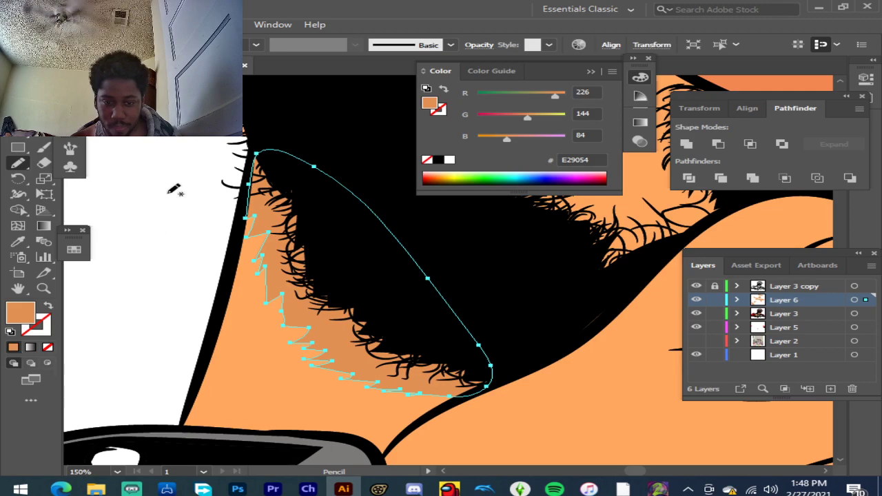
Step: Cover the gap at the upper tip of the left neck shadow with a small E29054 patch, and deselect it
scroll(226, 187, up, 2)
scroll(226, 187, up, 4)
mouse_move(349, 234)
mouse_down()
mouse_move(315, 295)
mouse_move(346, 275)
mouse_move(352, 228)
mouse_up()
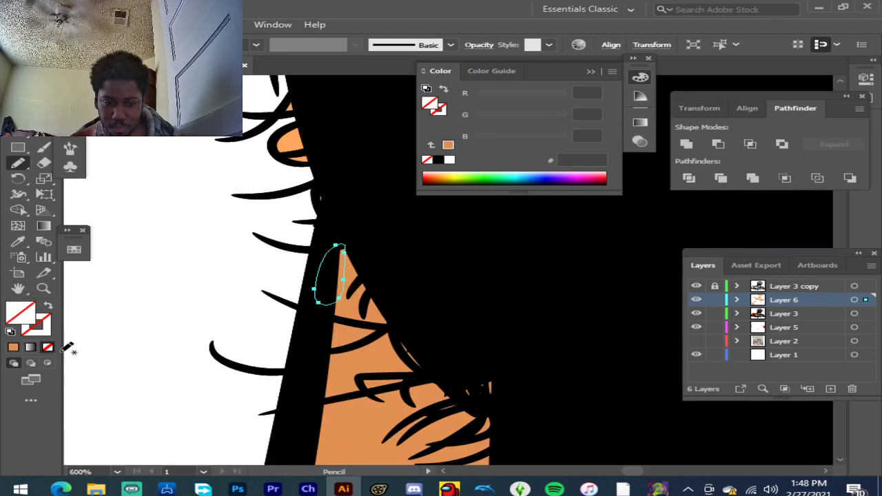
click(13, 347)
scroll(300, 322, down, 4)
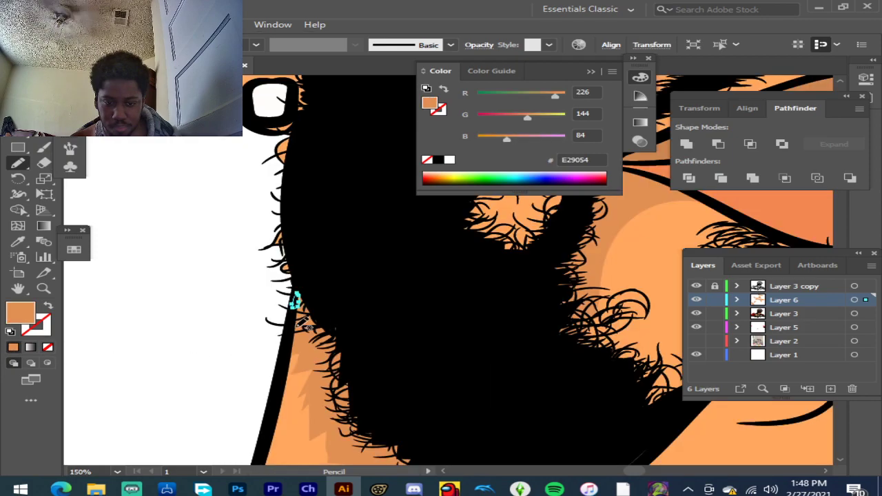
scroll(298, 328, down, 3)
scroll(296, 248, up, 2)
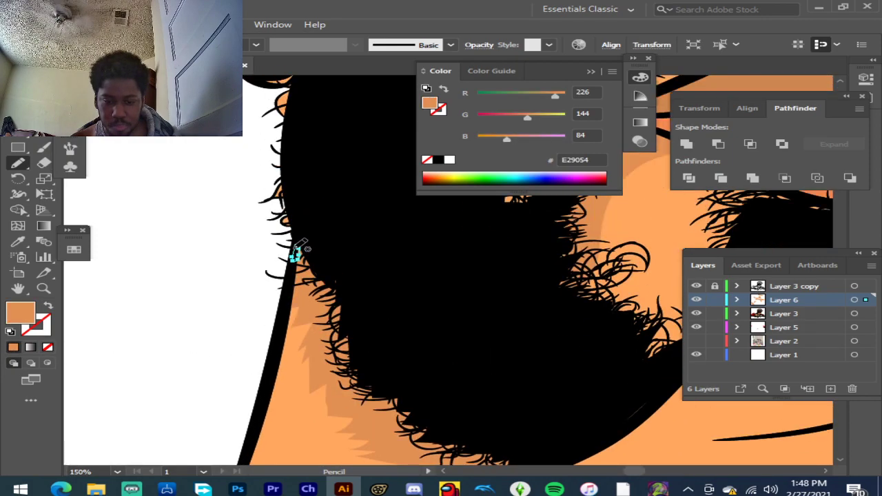
scroll(301, 247, up, 3)
scroll(300, 250, up, 2)
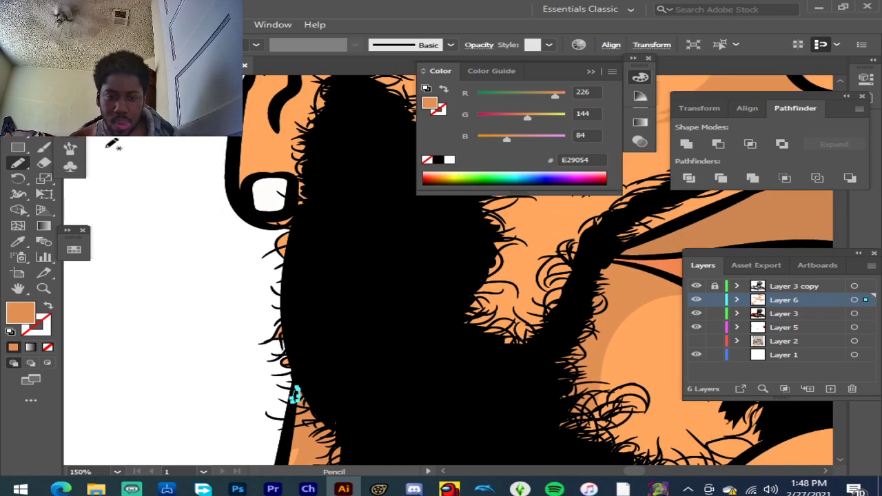
key(v)
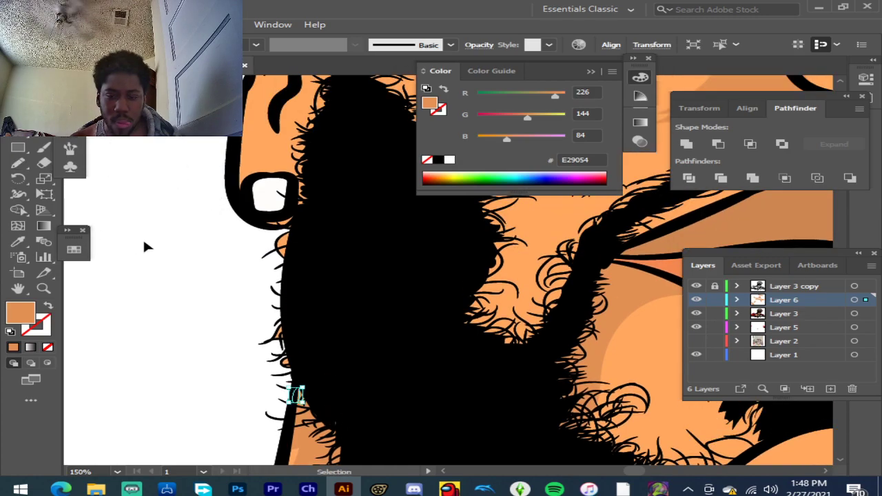
key(ctrl+shift+a)
Step: Make Layer 3 active and isolate its portrait artwork group for editing
click(816, 317)
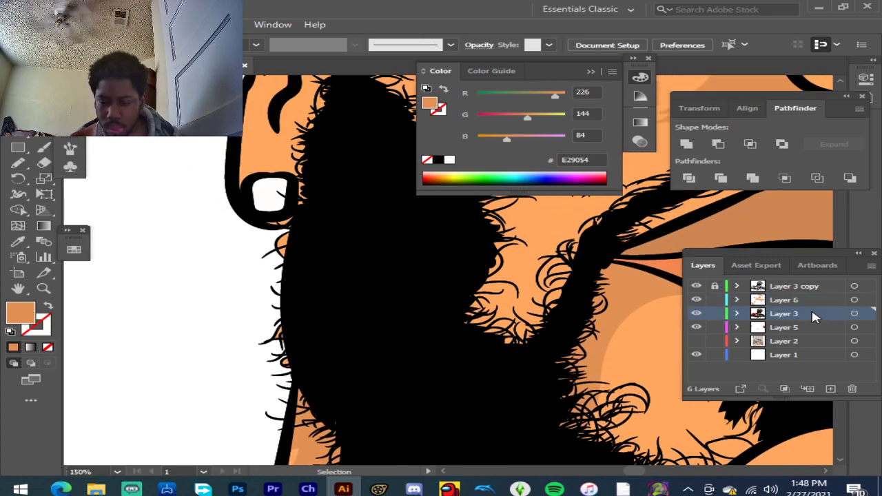
click(697, 316)
click(697, 315)
scroll(326, 260, down, 6)
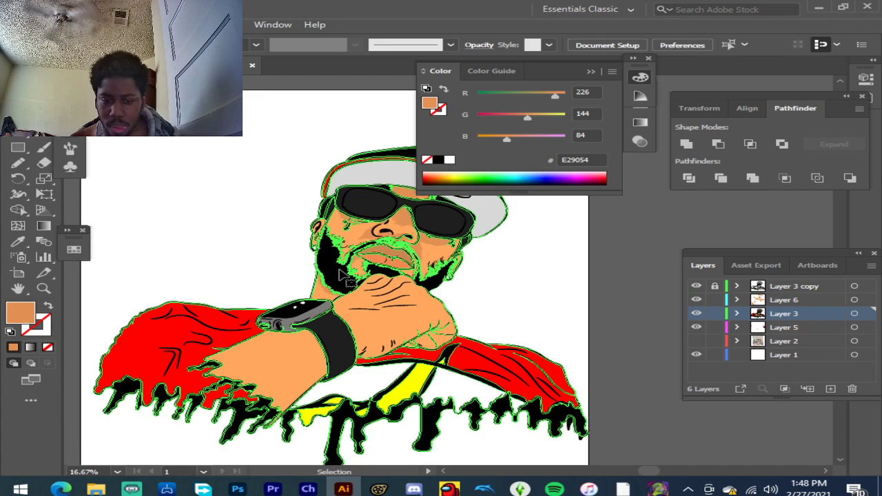
click(343, 276)
right_click(393, 221)
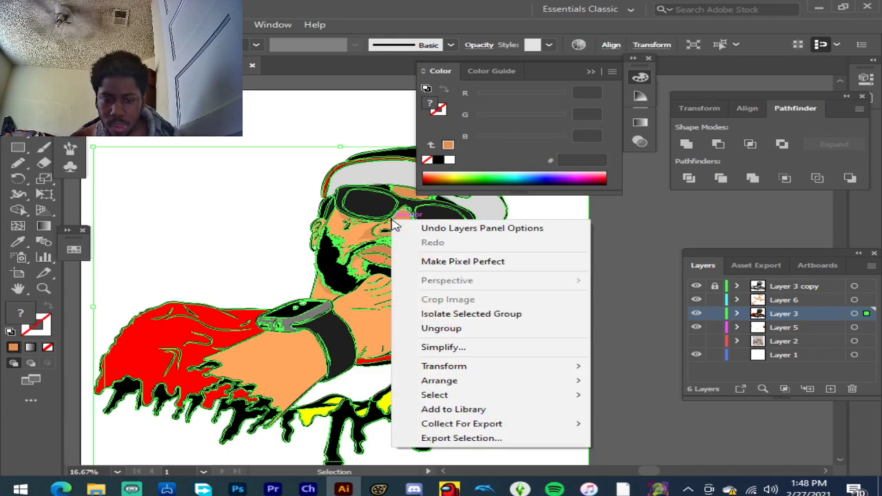
click(483, 313)
Step: Delete the two stray FFA75F skin pieces between the beard hairs just below the left earlobe
scroll(322, 279, up, 4)
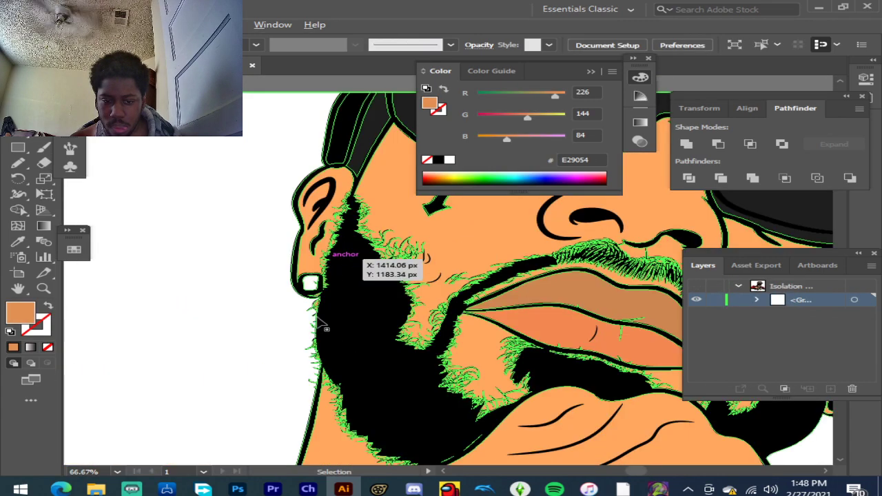
scroll(319, 324, up, 5)
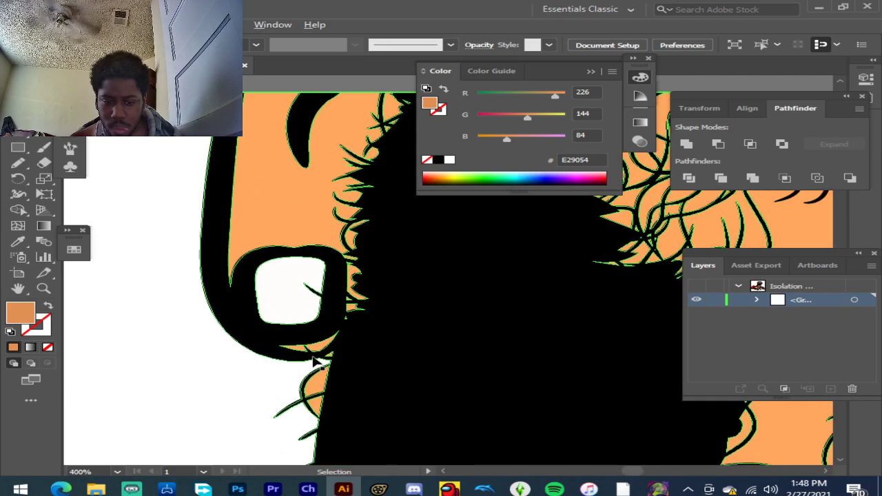
scroll(324, 362, up, 2)
scroll(354, 358, up, 2)
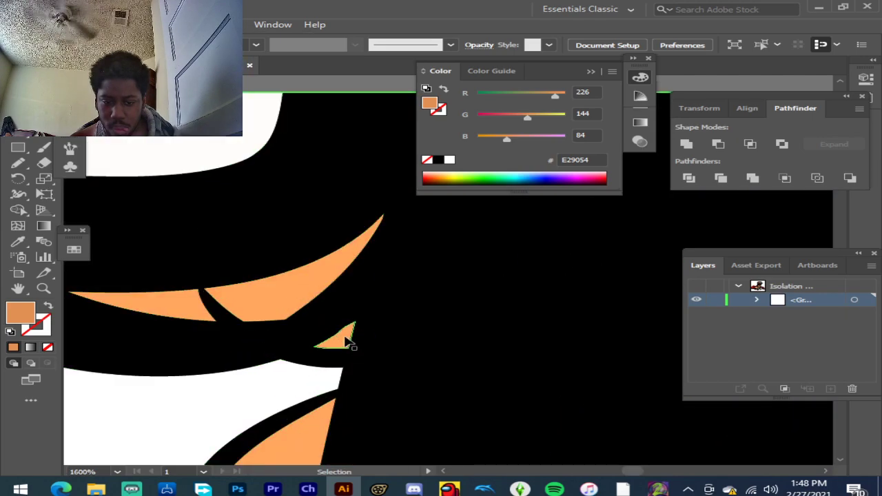
click(350, 344)
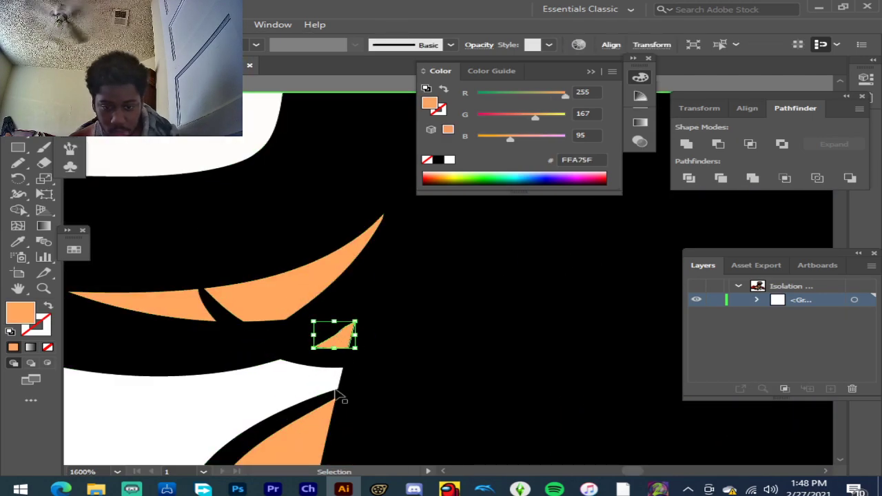
key(Delete)
click(288, 441)
key(Delete)
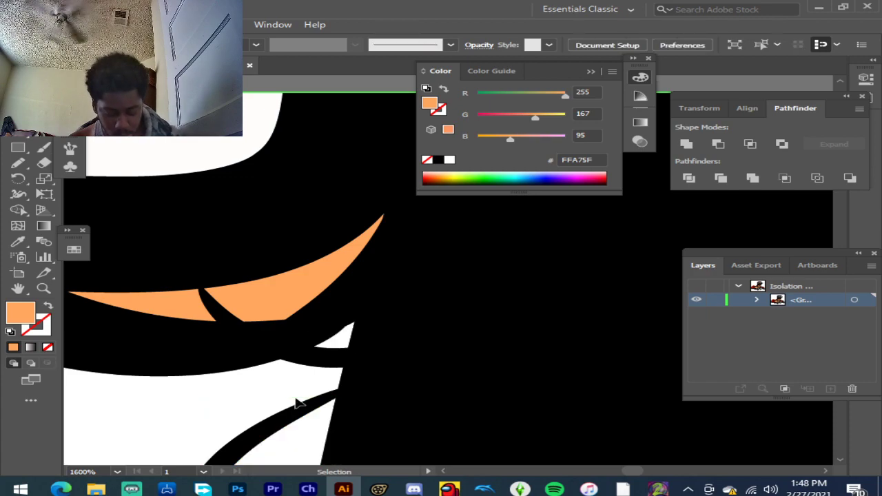
Step: Delete the triangular FFA75F skin piece between the crossing hairs on the beard's outer edge, below the left earlobe
scroll(301, 394, down, 2)
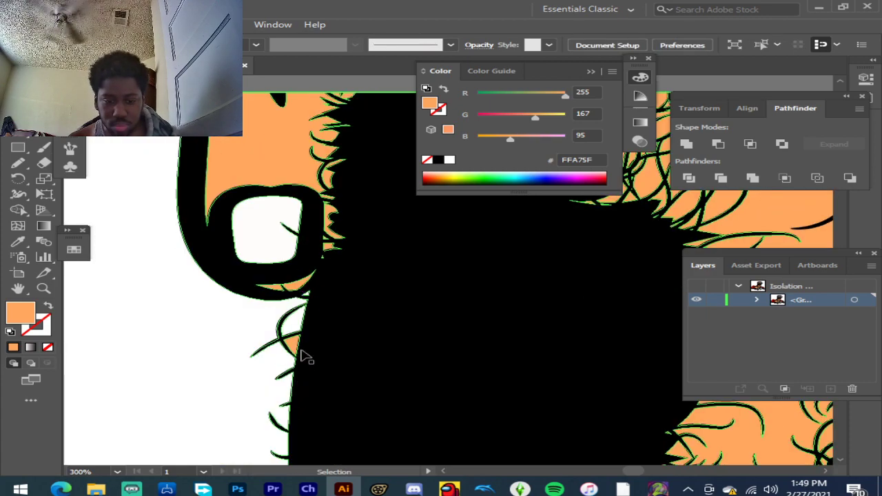
scroll(303, 344, up, 4)
click(272, 358)
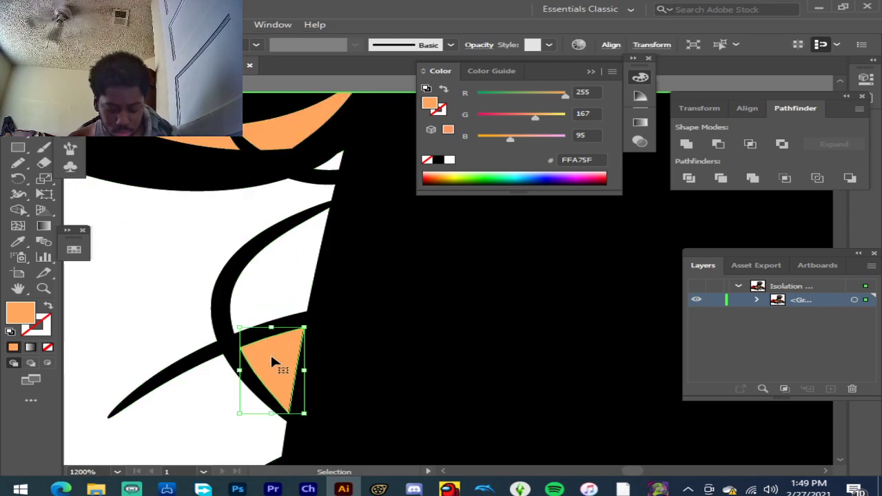
key(Delete)
scroll(271, 359, down, 3)
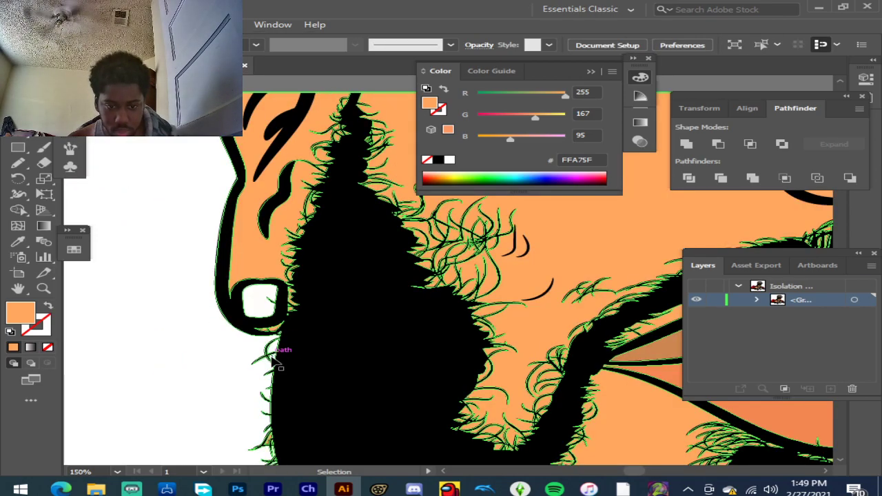
Step: Select the five stray FFA75F pieces between the hairs farther down the left beard's outer edge and delete them together
scroll(273, 355, up, 4)
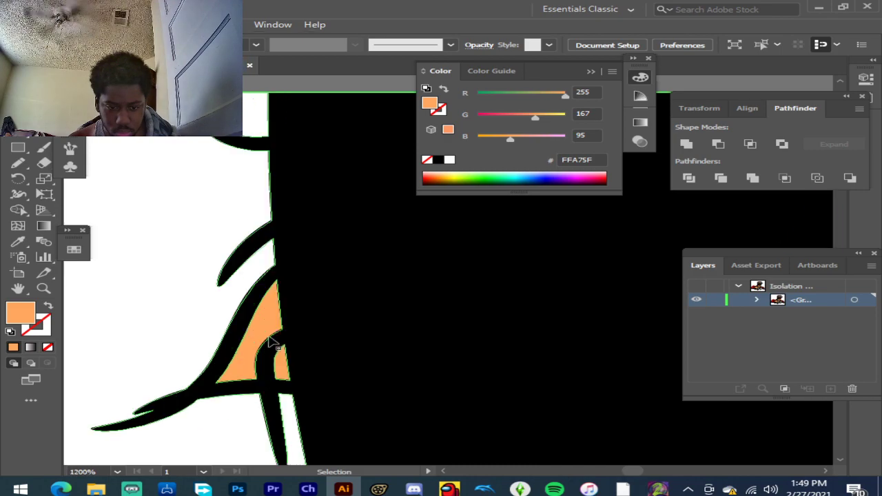
shift+click(263, 331)
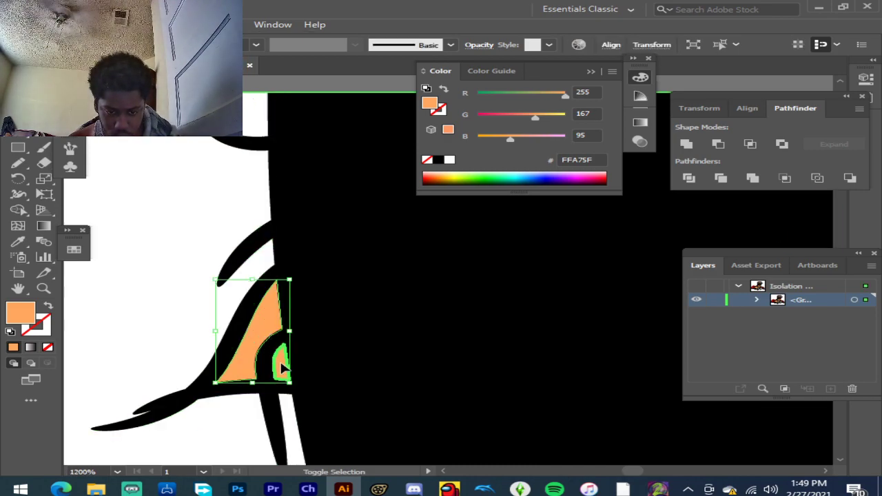
scroll(290, 366, down, 5)
shift+click(310, 315)
shift+click(311, 316)
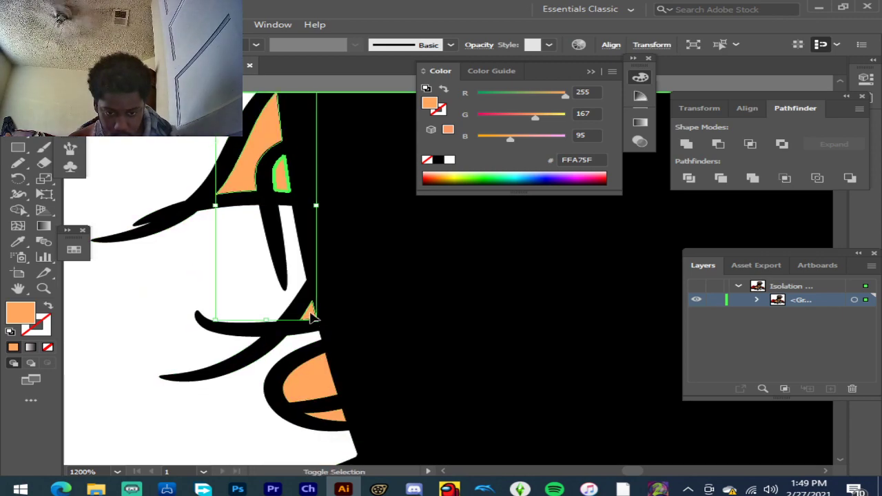
shift+click(313, 381)
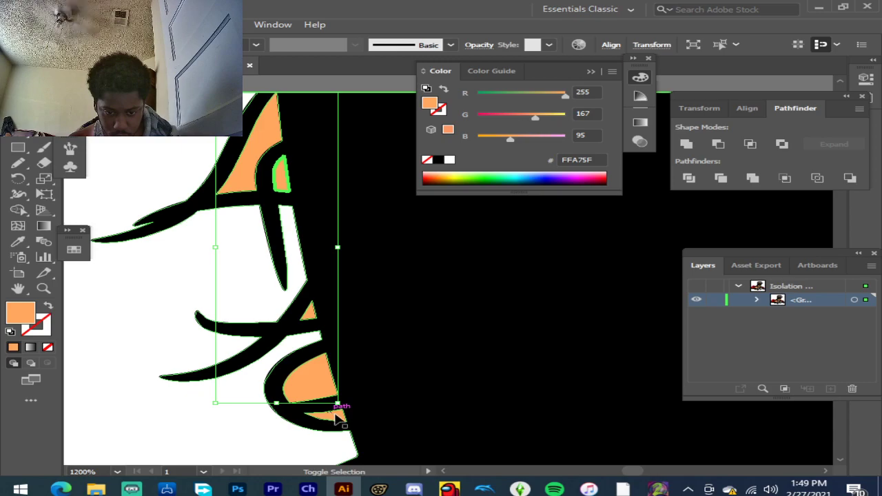
shift+click(337, 418)
scroll(350, 405, down, 6)
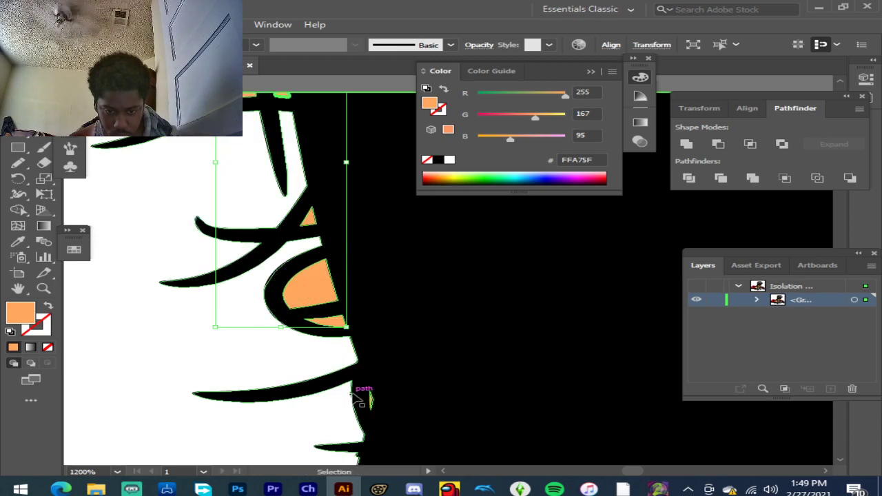
scroll(372, 385, up, 4)
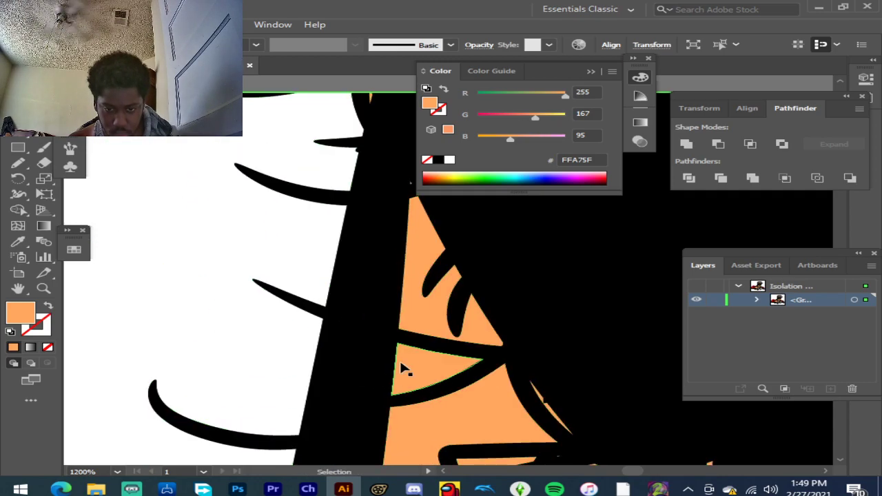
key(Delete)
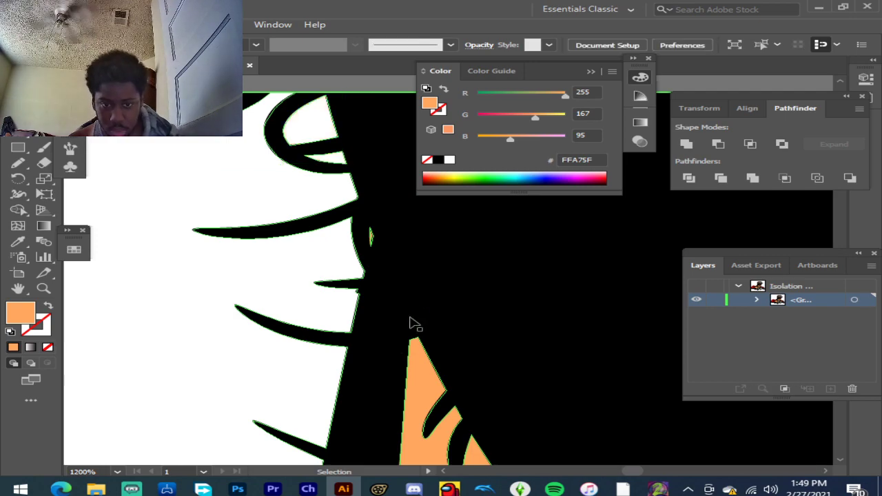
Step: Delete the tiny FFA75F sliver inside the black beard edge, just above the neck
scroll(374, 242, up, 3)
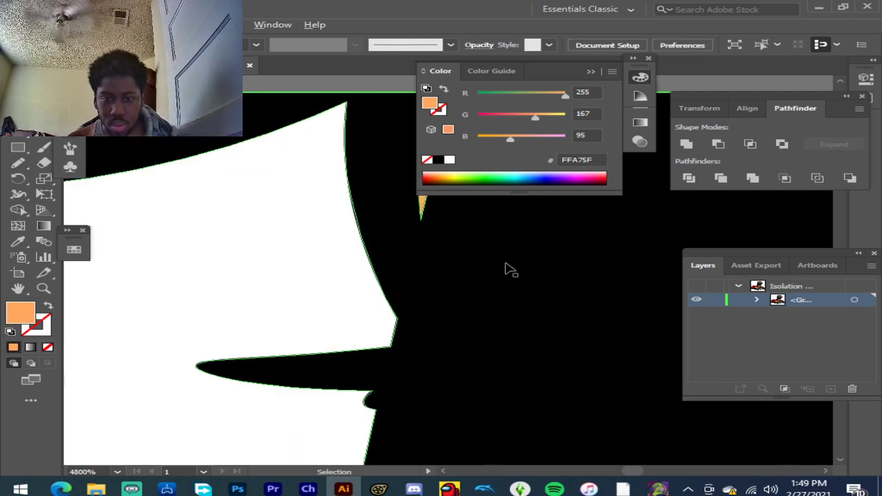
scroll(506, 267, up, 2)
scroll(502, 278, down, 3)
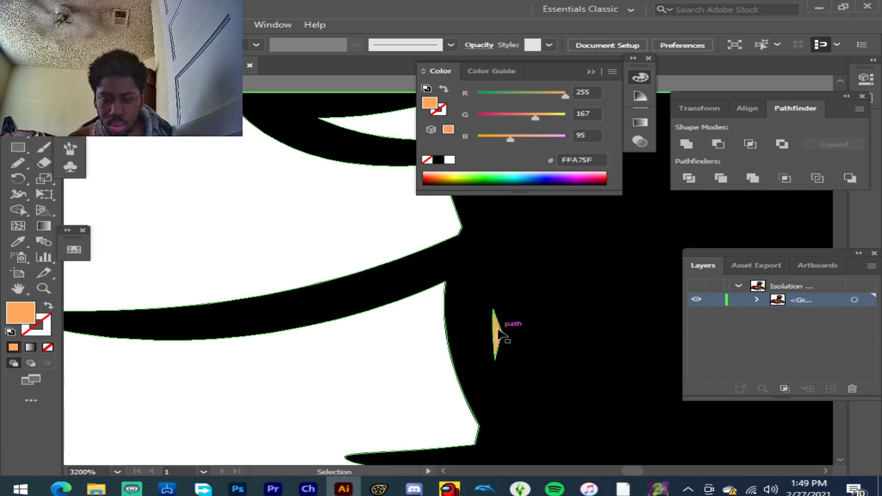
scroll(499, 334, up, 2)
click(545, 336)
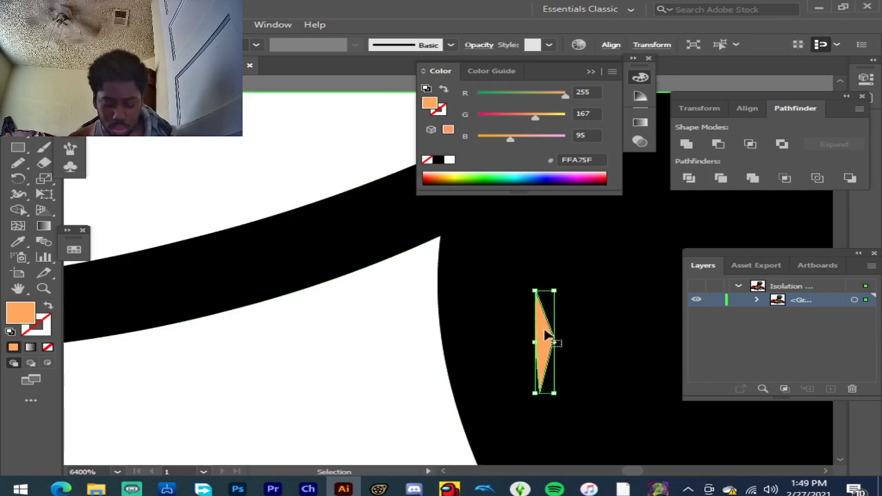
key(Delete)
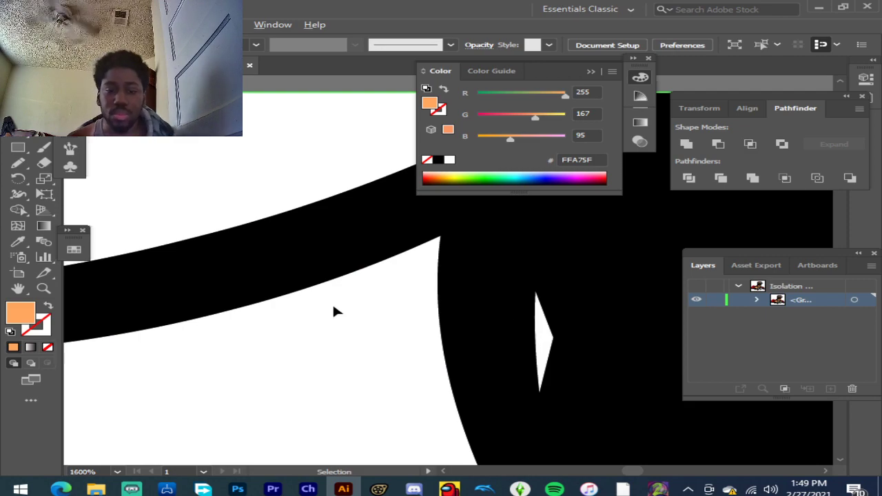
Step: Leave isolation mode and return to the full layered portrait
scroll(334, 310, down, 10)
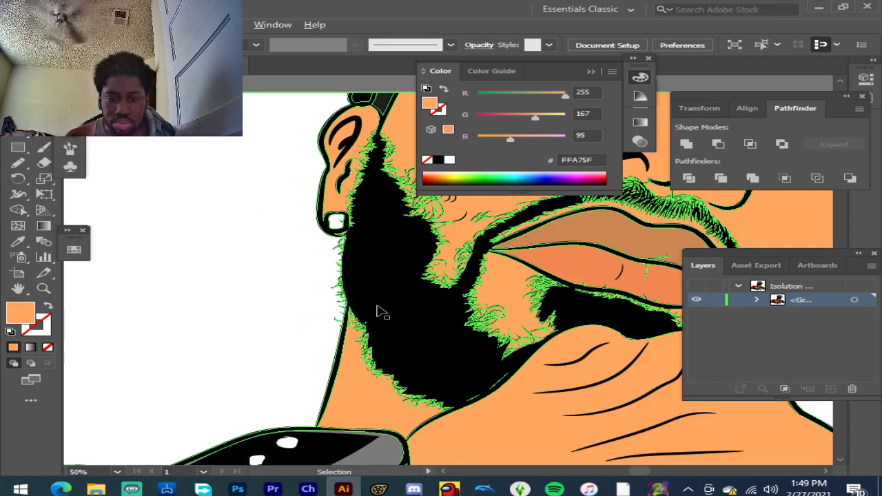
scroll(383, 312, down, 3)
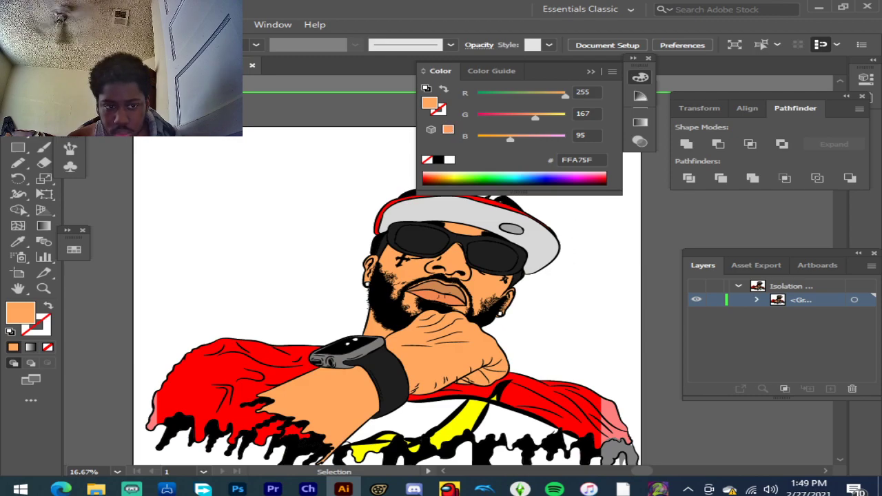
key(Escape)
double_click(293, 204)
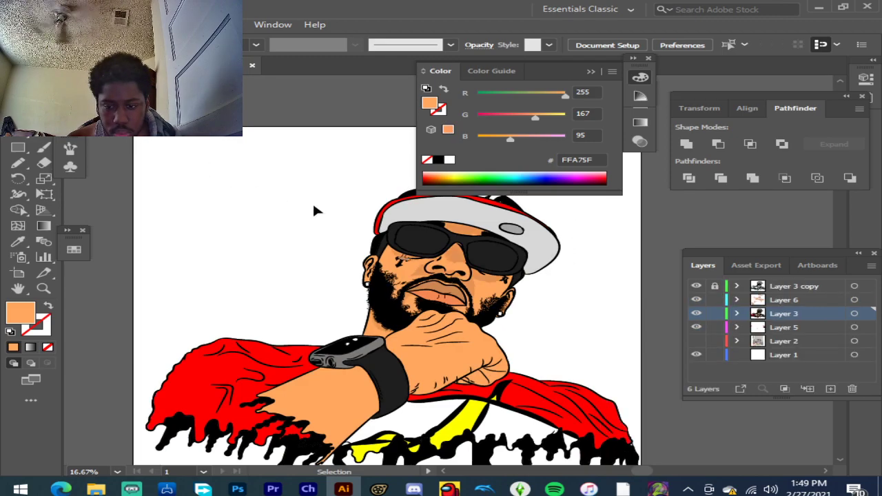
Step: Make Layer 6 active, sample the E29054 shadow colour from the nose bridge, and ready the Pencil tool for the hand and forearm
click(826, 301)
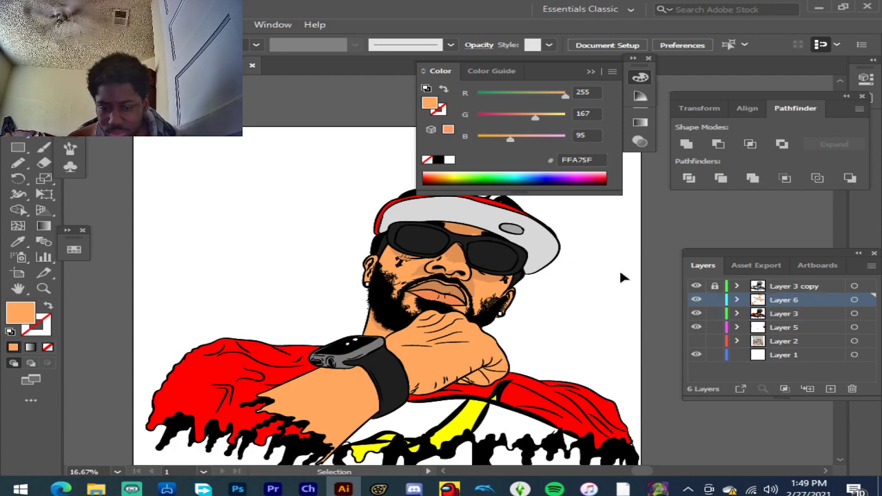
click(19, 244)
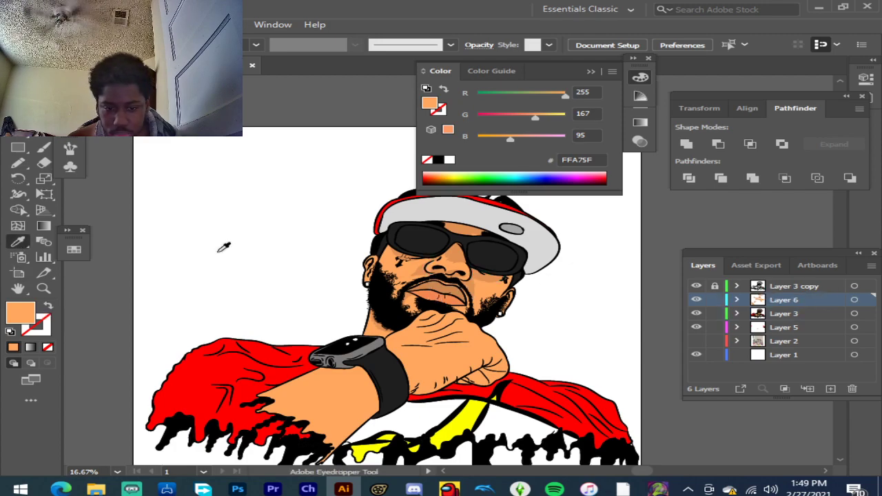
scroll(475, 253, up, 3)
click(421, 210)
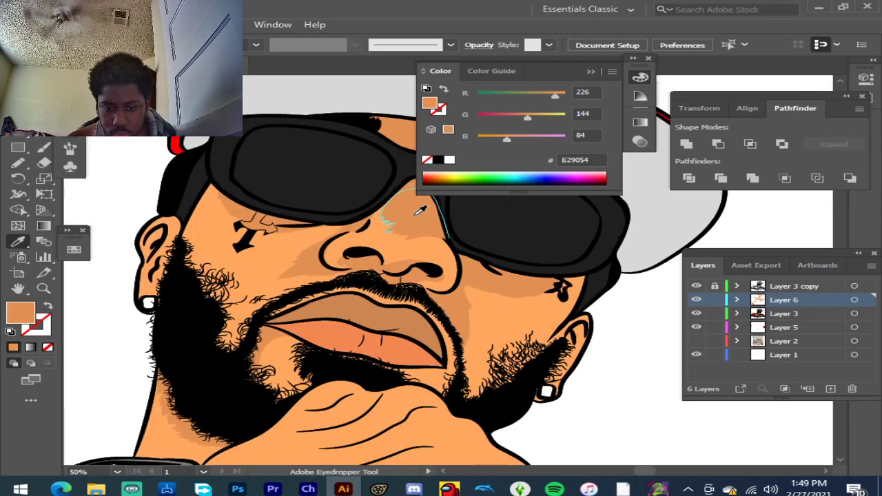
click(18, 164)
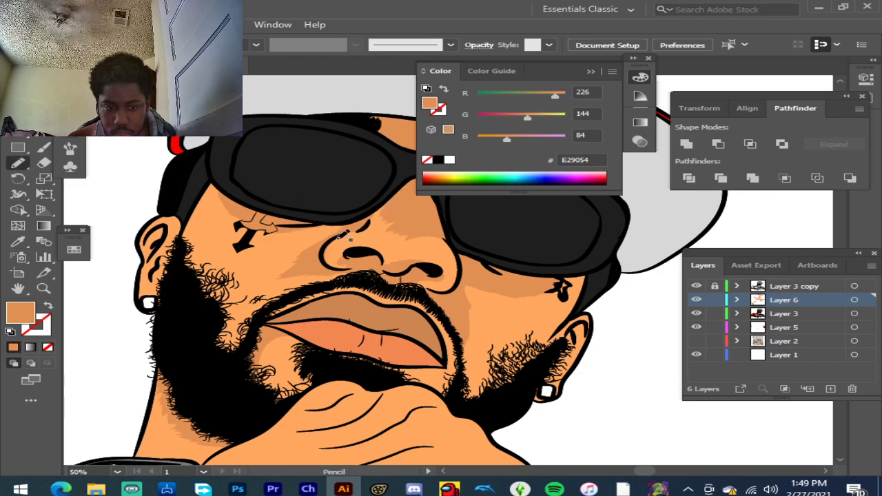
scroll(347, 235, down, 2)
scroll(350, 235, down, 2)
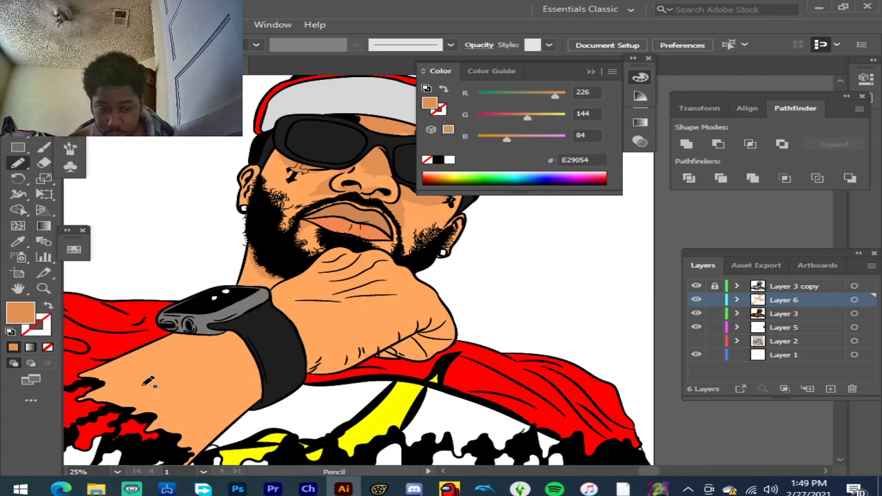
Step: Draw a jagged shadow on the forearm along the watch case's underside and upper strap edge, filled with E29054
scroll(158, 366, up, 3)
scroll(341, 281, up, 2)
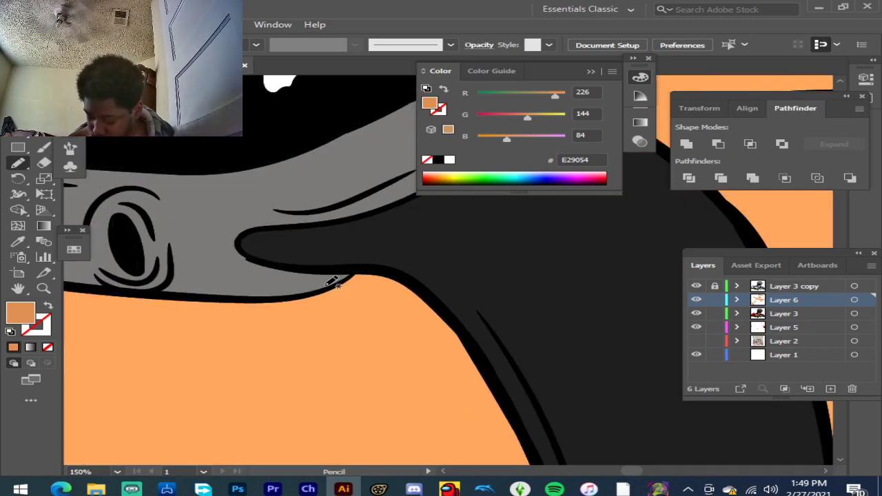
scroll(328, 286, down, 1)
scroll(244, 235, down, 2)
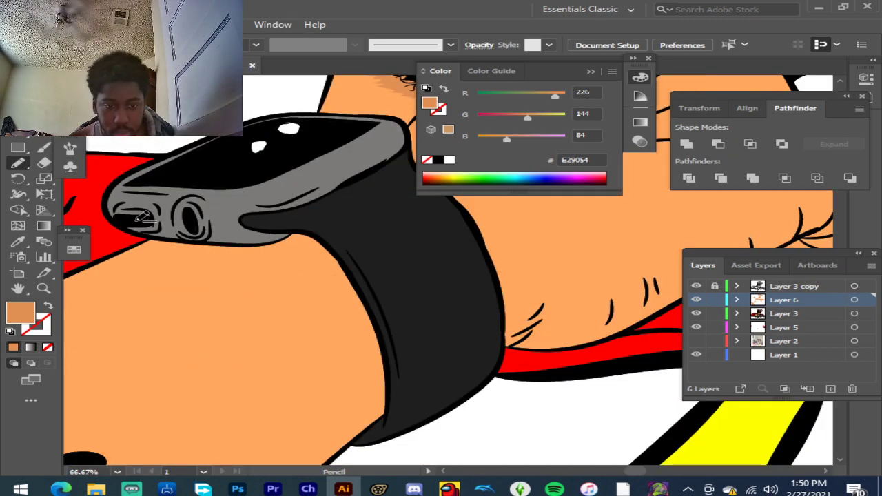
scroll(139, 216, up, 2)
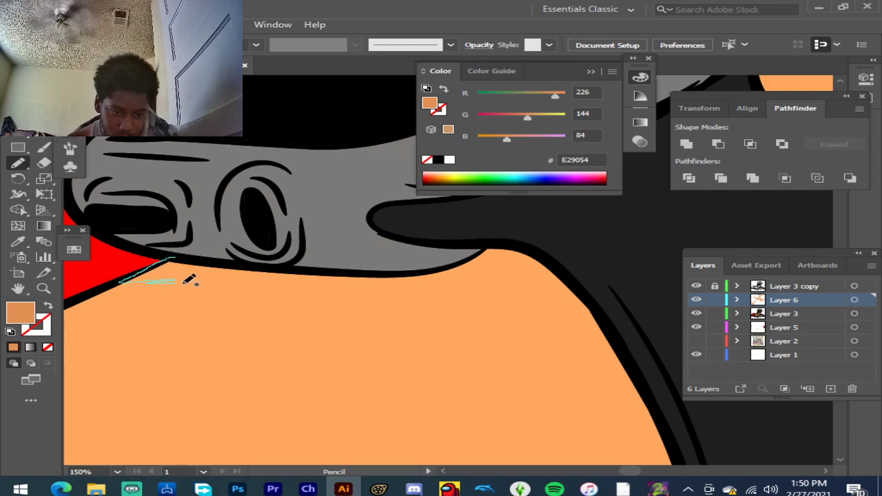
drag(184, 282, 216, 292)
mouse_move(331, 305)
mouse_down()
mouse_move(407, 309)
mouse_move(447, 291)
mouse_up()
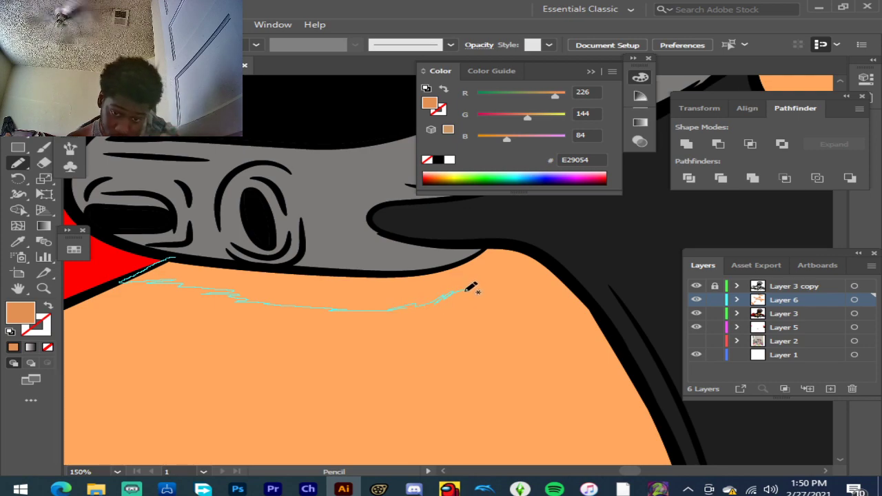
drag(514, 297, 550, 328)
mouse_move(597, 363)
mouse_down()
mouse_move(641, 396)
mouse_move(574, 296)
mouse_move(525, 254)
mouse_move(481, 246)
mouse_move(465, 262)
mouse_move(421, 272)
mouse_move(303, 267)
mouse_up()
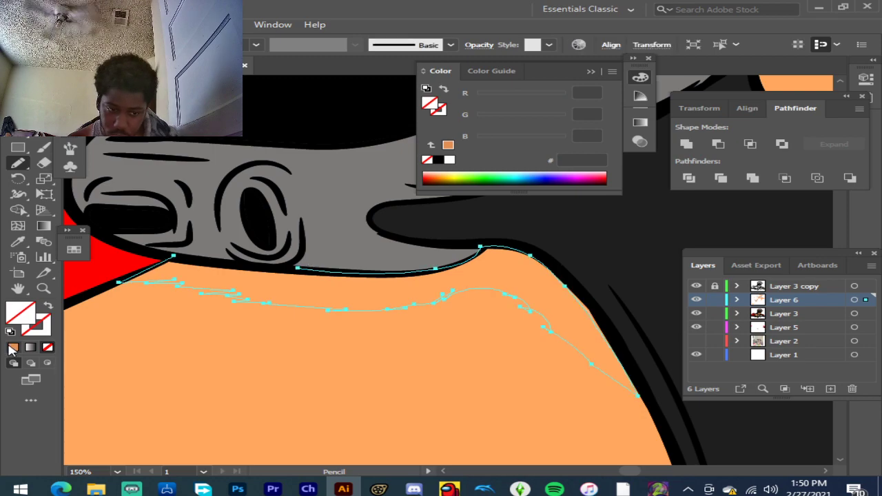
click(13, 348)
Step: Draw a jagged E29054 shadow around the three small creases where the hand's lower edge meets the watch strap
key(ctrl+minus)
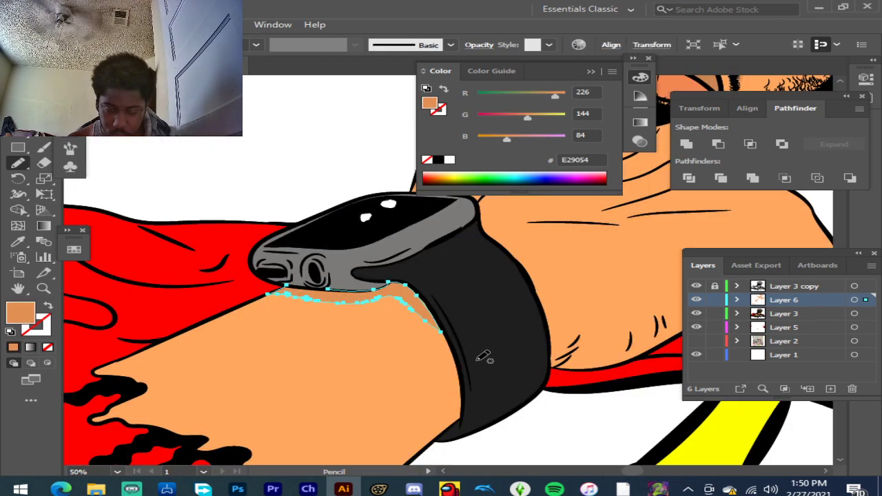
key(ctrl+minus)
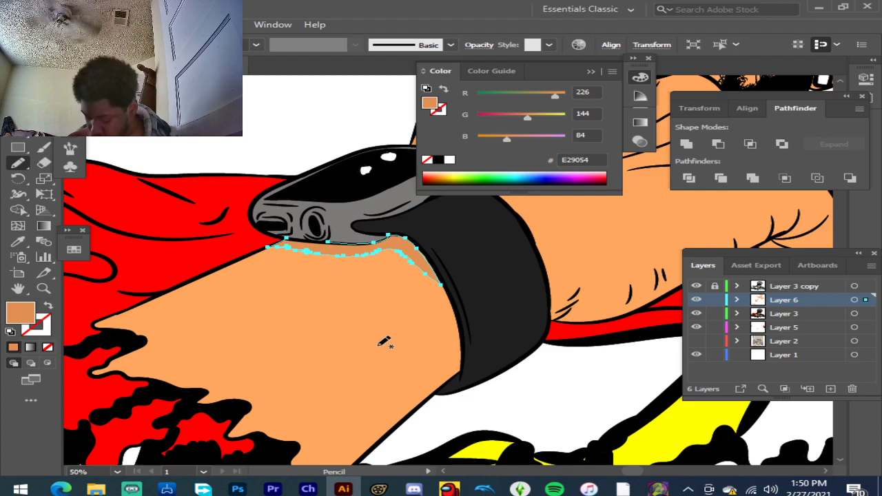
scroll(458, 341, up, 3)
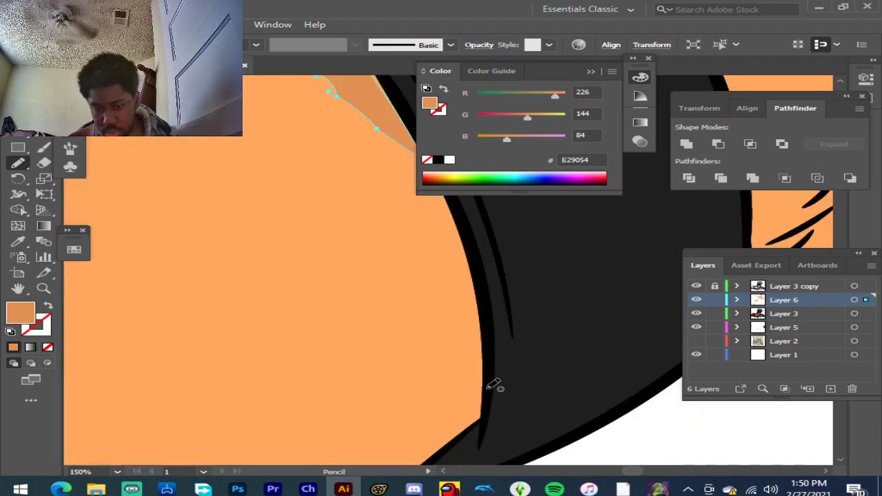
scroll(493, 384, down, 3)
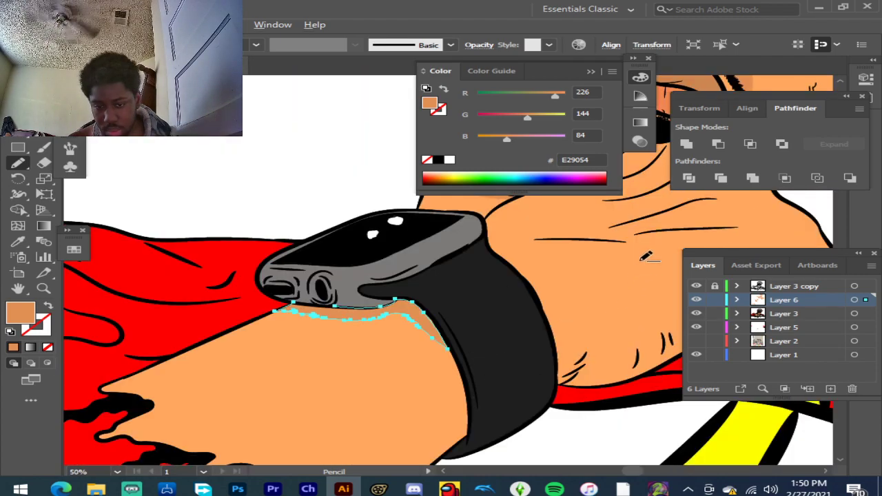
scroll(644, 266, up, 1)
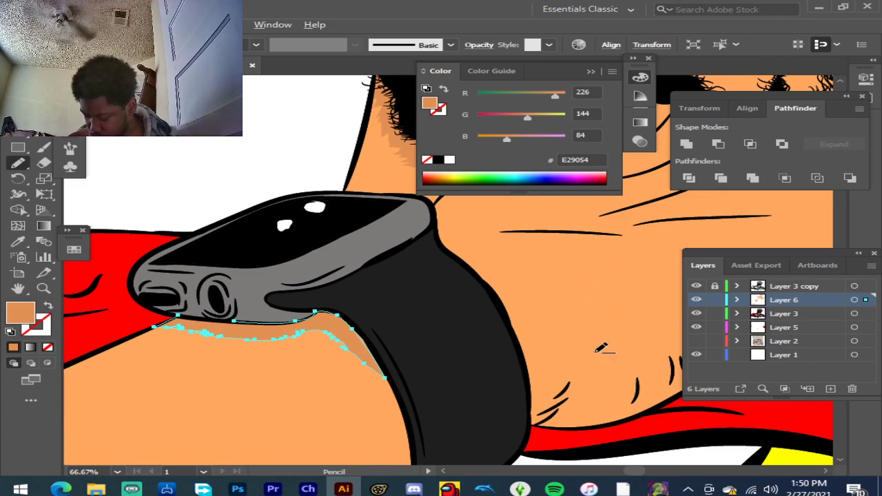
scroll(621, 424, up, 3)
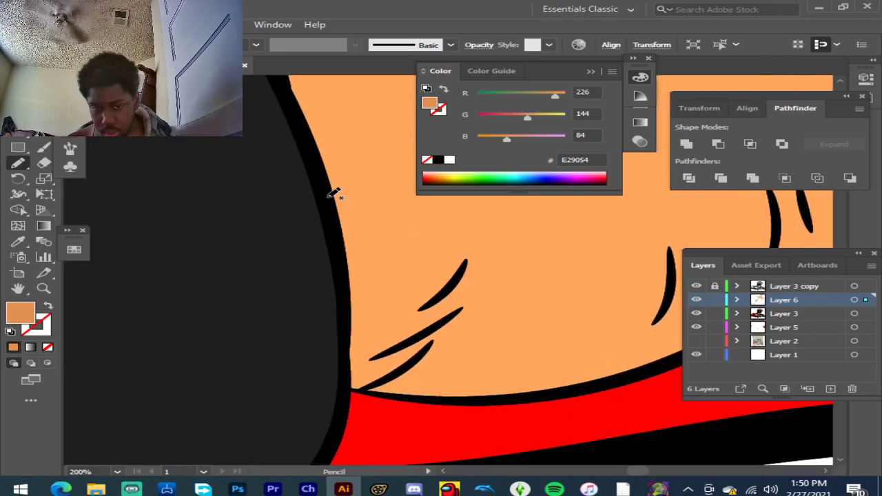
mouse_move(326, 182)
mouse_down()
mouse_move(365, 232)
mouse_move(443, 259)
mouse_up()
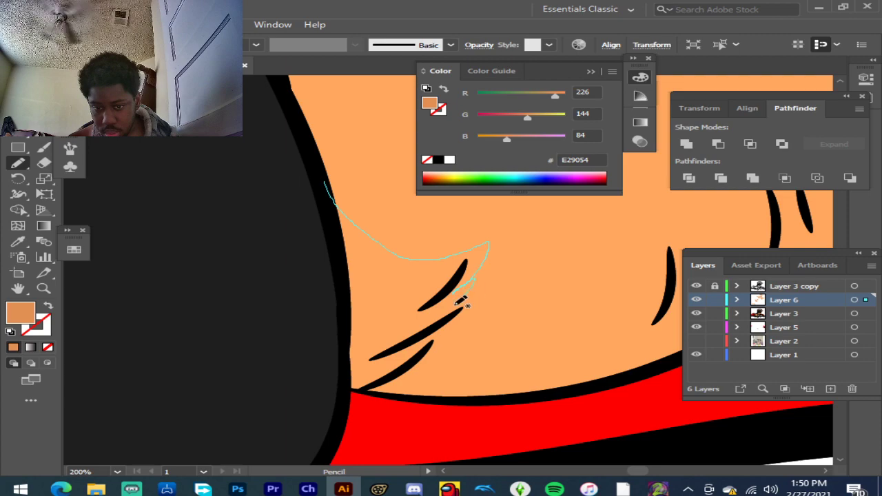
mouse_move(627, 367)
mouse_down()
mouse_move(653, 365)
mouse_move(565, 397)
mouse_move(387, 398)
mouse_move(349, 389)
mouse_move(351, 305)
mouse_up()
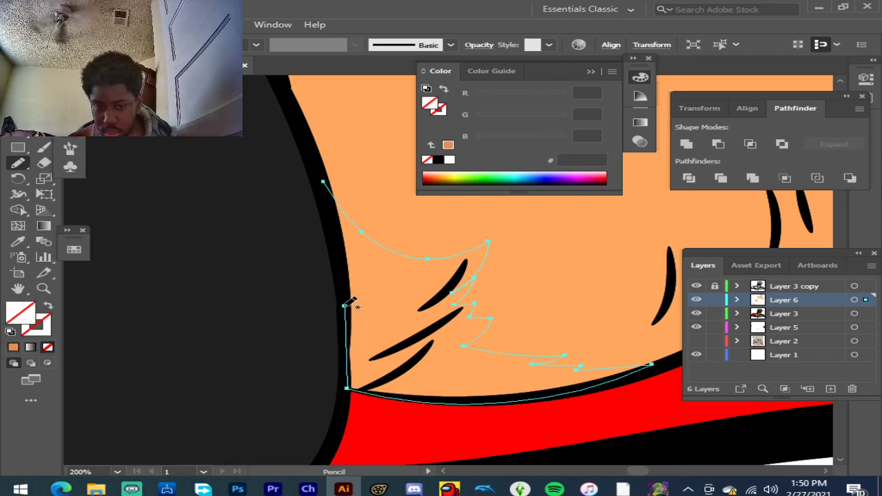
click(14, 348)
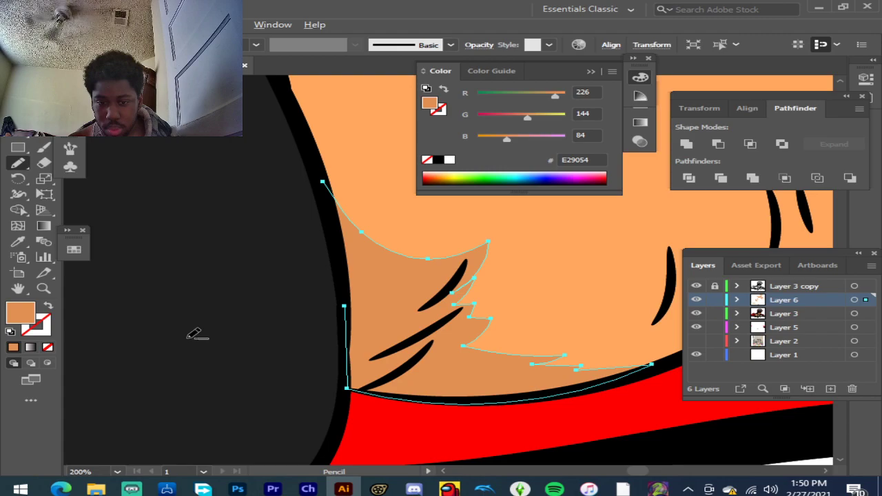
Step: Draw a spiky E29054 shadow around the point where the creases of the curled finger converge, spanning both sides of the fold
scroll(197, 331, down, 4)
scroll(299, 227, up, 1)
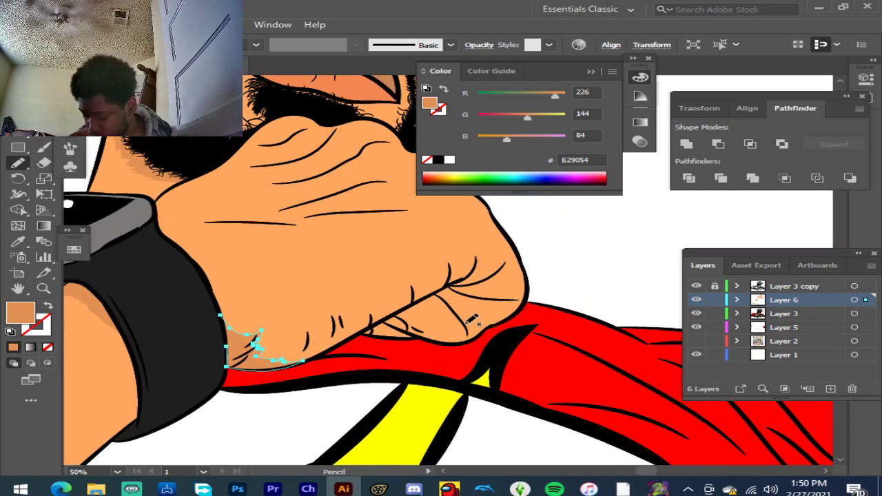
scroll(468, 321, up, 3)
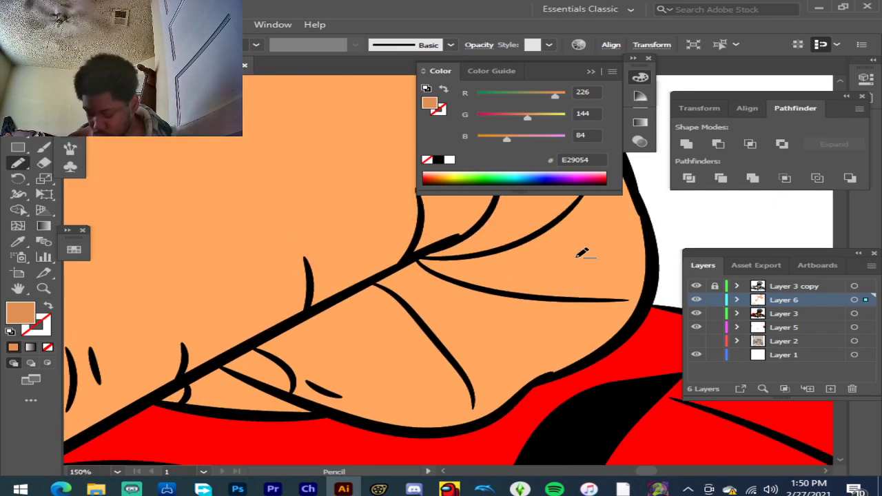
scroll(583, 254, down, 1)
scroll(644, 224, up, 1)
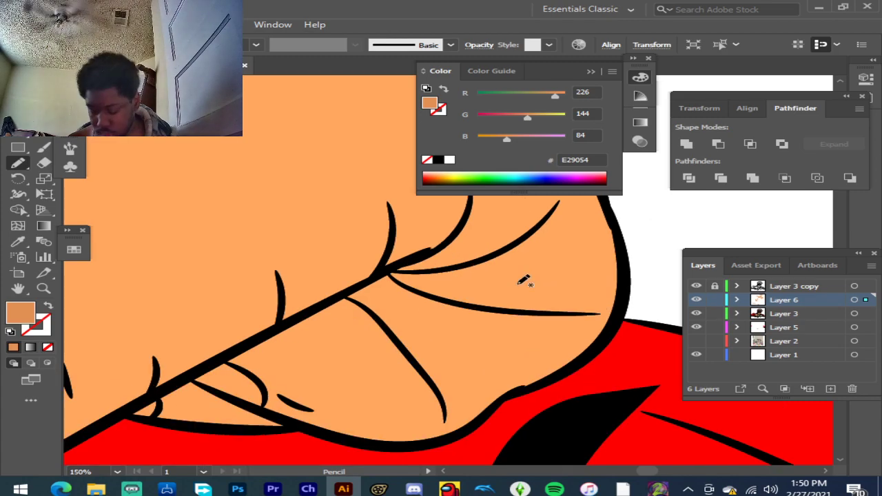
scroll(514, 284, up, 2)
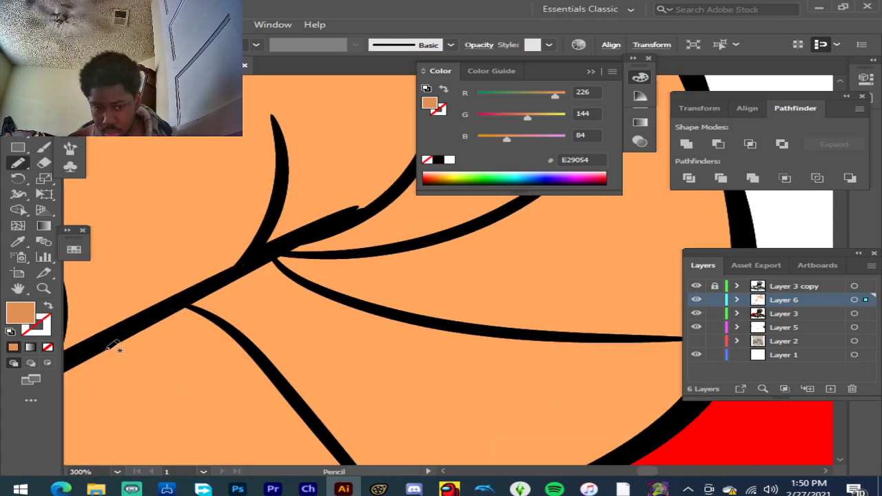
drag(103, 350, 215, 360)
drag(286, 408, 342, 457)
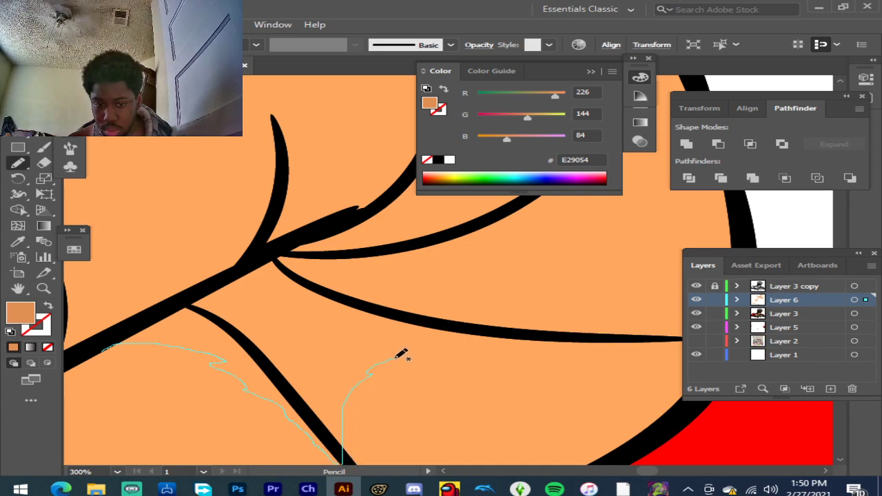
mouse_move(501, 336)
mouse_down()
mouse_move(664, 338)
mouse_move(527, 332)
mouse_move(459, 315)
mouse_move(465, 290)
mouse_move(508, 250)
mouse_move(478, 264)
mouse_move(515, 239)
mouse_move(501, 241)
mouse_move(553, 194)
mouse_move(563, 167)
mouse_move(534, 197)
mouse_move(478, 219)
mouse_move(430, 222)
mouse_move(470, 182)
mouse_move(438, 195)
mouse_move(457, 170)
mouse_move(443, 175)
mouse_move(444, 164)
mouse_move(391, 200)
mouse_move(410, 158)
mouse_move(413, 121)
mouse_move(355, 160)
mouse_up()
mouse_move(301, 107)
mouse_down()
mouse_move(244, 93)
mouse_move(275, 133)
mouse_move(273, 204)
mouse_move(244, 267)
mouse_move(173, 307)
mouse_up()
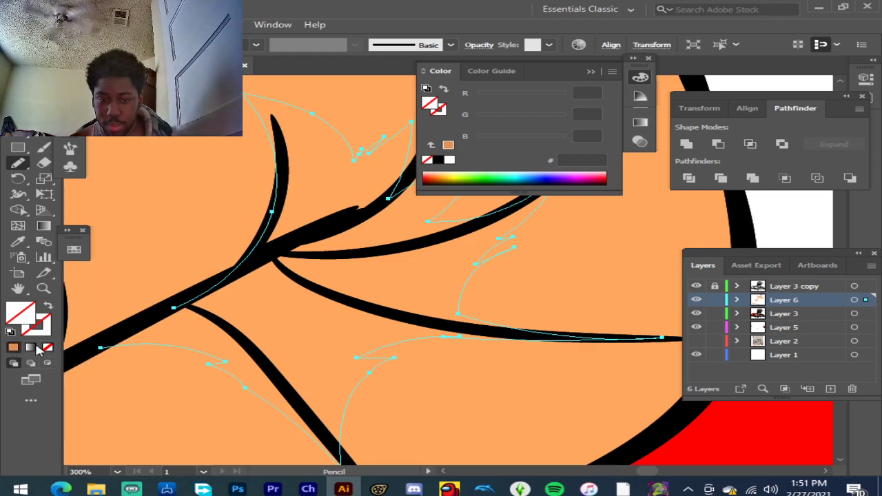
click(13, 347)
Step: Outline the small triangular skin area beneath the finger fold, against the red sleeve, and fill it with E29054
scroll(319, 306, down, 4)
scroll(220, 370, up, 2)
key(ctrl+plus)
key(ctrl+plus)
key(ctrl+plus)
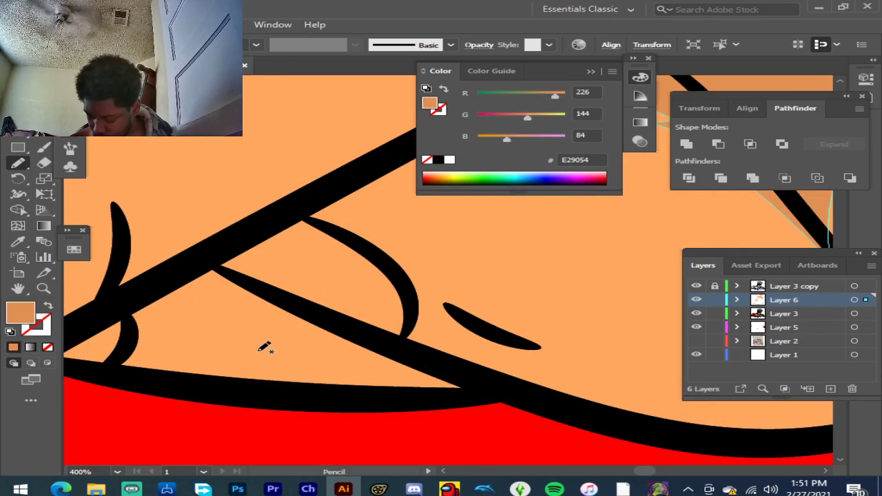
mouse_move(466, 377)
mouse_down()
mouse_move(439, 400)
mouse_move(273, 399)
mouse_move(64, 353)
mouse_move(77, 330)
mouse_move(211, 265)
mouse_move(364, 331)
mouse_move(355, 332)
mouse_up()
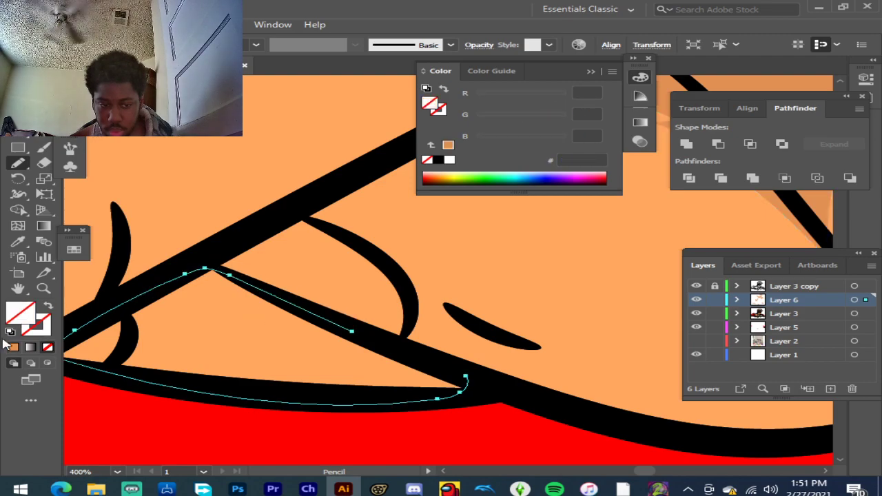
click(17, 348)
Step: Draw a ragged E29054 shadow along the upper side of the nearly horizontal crease nearest the watch on the back of the hand
scroll(241, 317, down, 4)
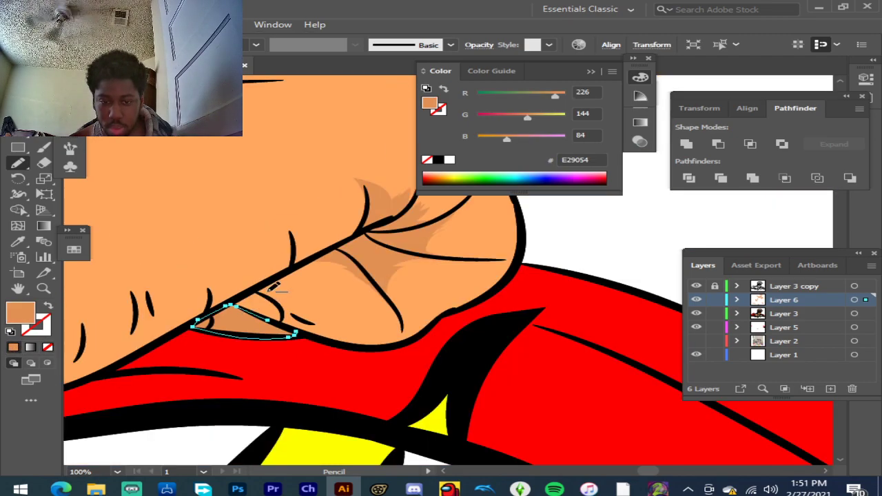
scroll(274, 286, down, 3)
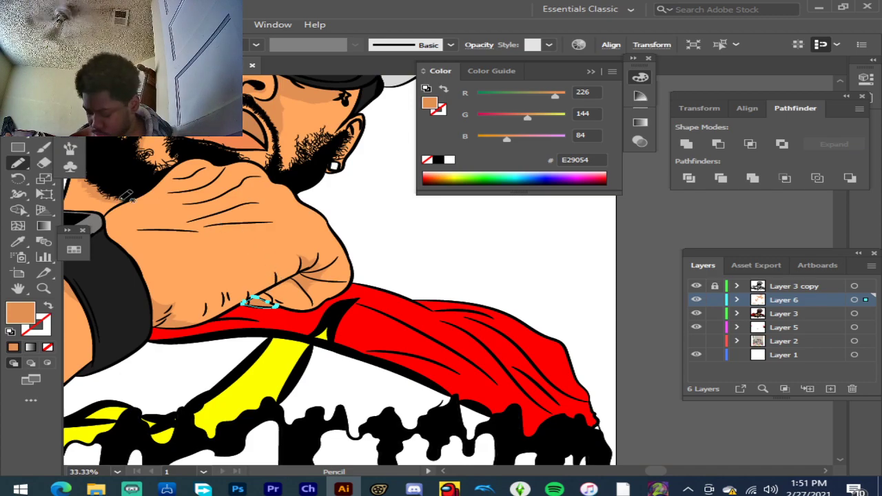
scroll(126, 196, up, 4)
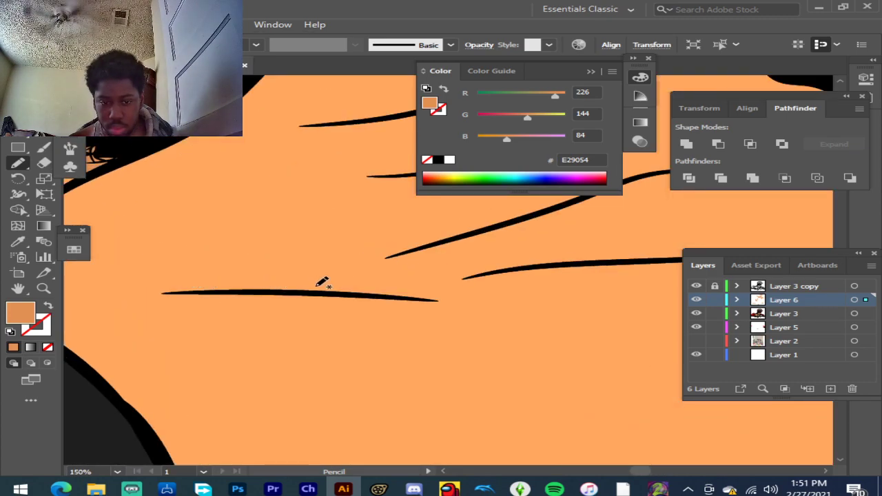
scroll(157, 244, up, 2)
scroll(398, 314, down, 1)
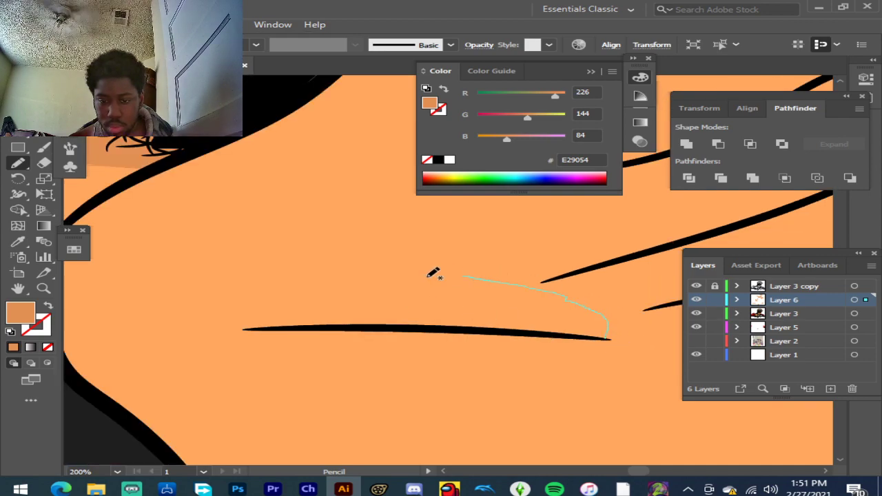
drag(320, 327, 602, 342)
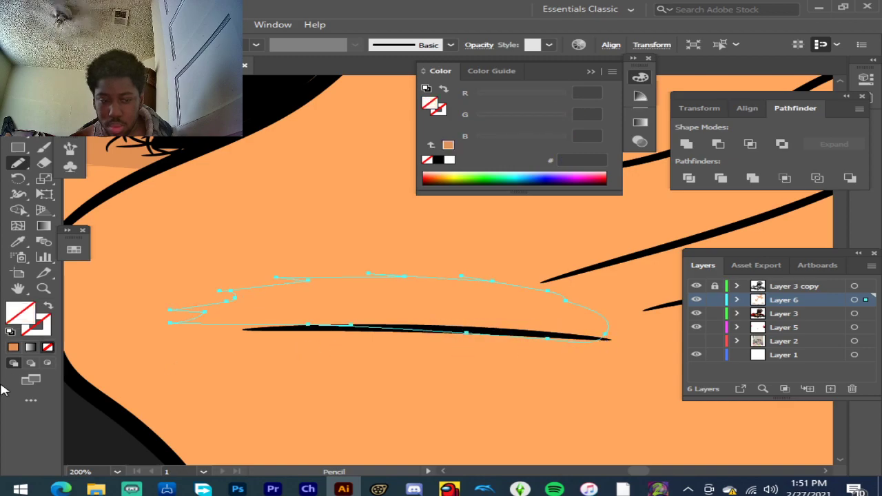
click(14, 346)
Step: Add thin E29054 shadows around the long S-shaped crease and the short topmost crease on the back of the hand
scroll(223, 328, down, 4)
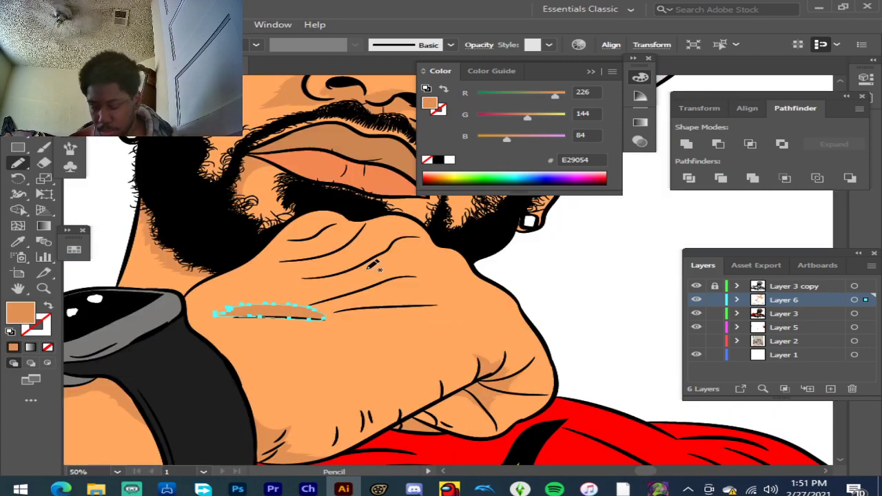
scroll(372, 252, up, 2)
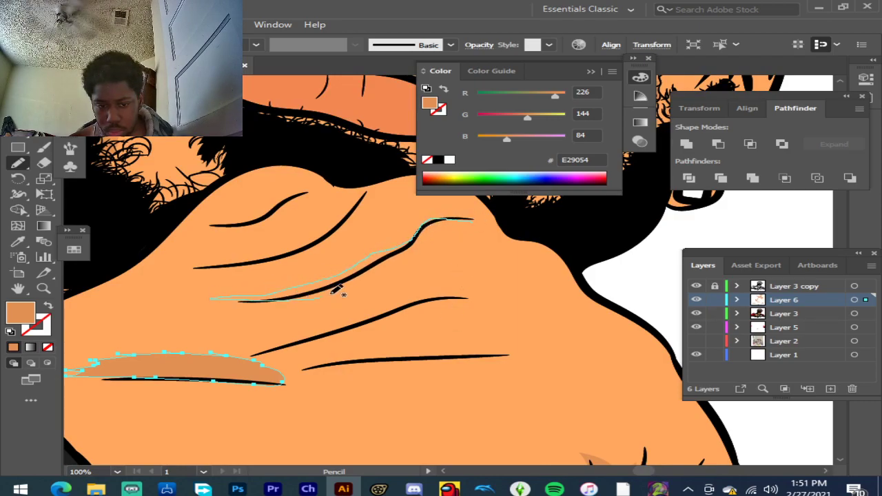
drag(443, 225, 444, 224)
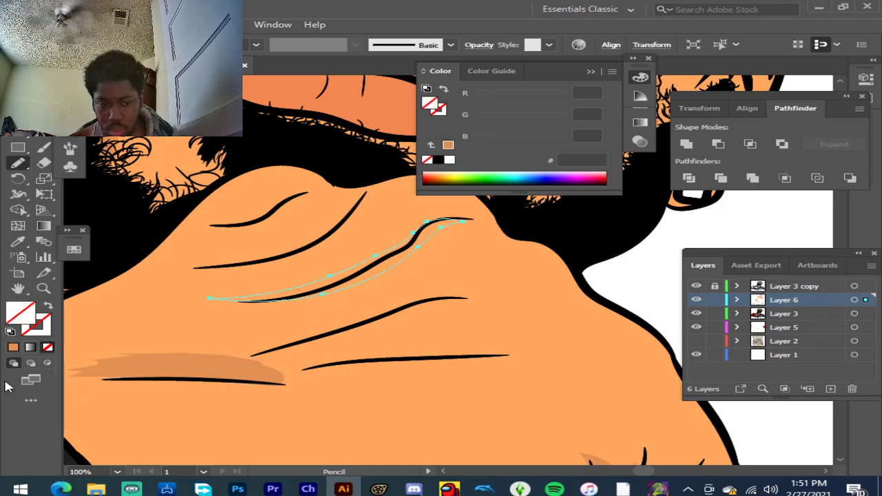
click(12, 348)
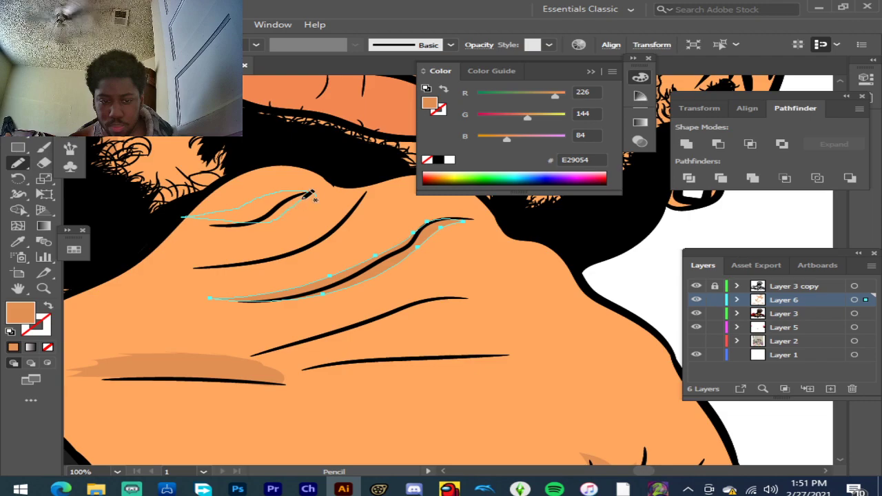
drag(310, 196, 314, 197)
click(13, 348)
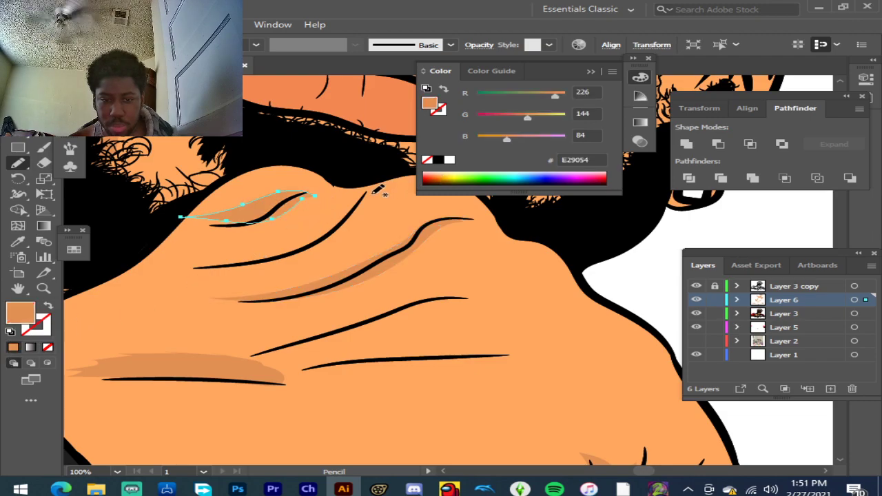
Step: Add E29054 shadows above the second curved crease from the top and around the slanted fourth crease on the back of the hand
drag(167, 267, 280, 257)
drag(348, 226, 350, 225)
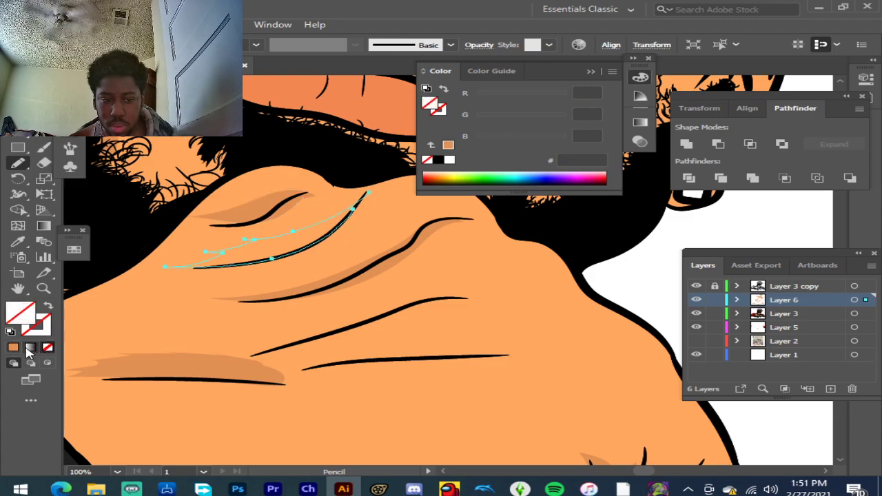
click(13, 348)
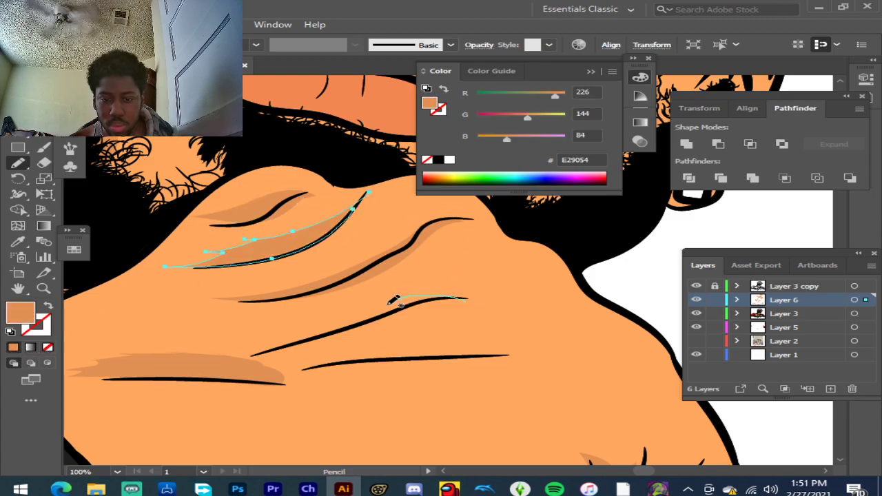
drag(221, 357, 300, 342)
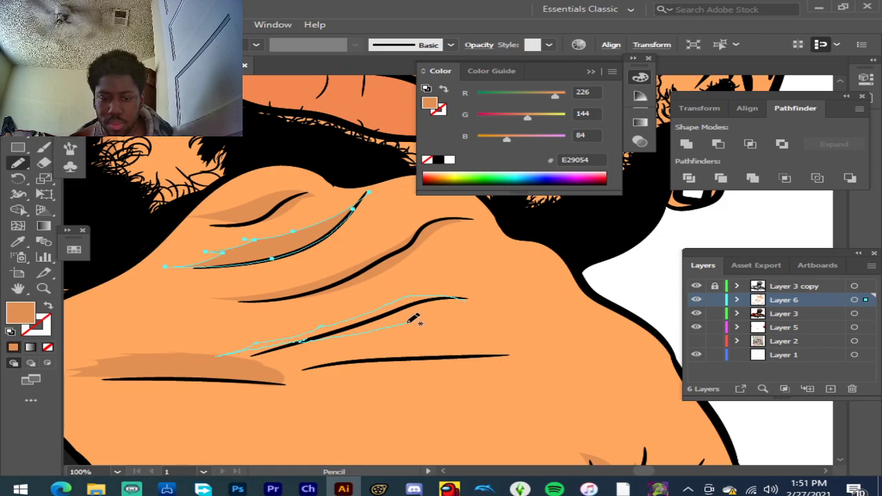
drag(451, 300, 450, 301)
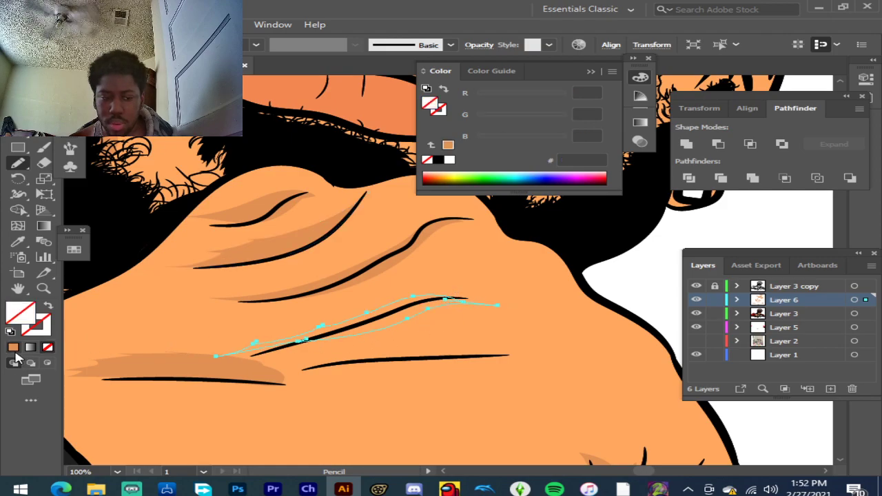
click(12, 348)
Step: Draw a thin E29054 shadow around the nearly horizontal crease just below the slanted fourth crease
scroll(300, 286, down, 3)
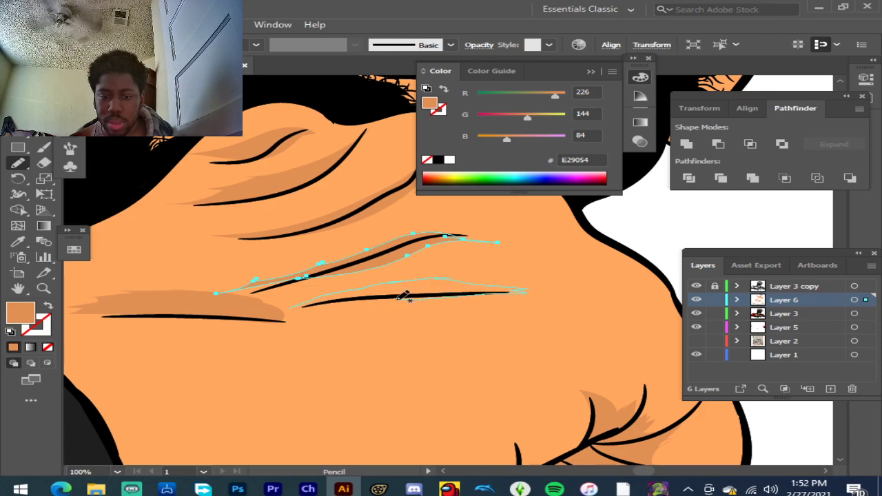
drag(398, 299, 359, 301)
click(13, 348)
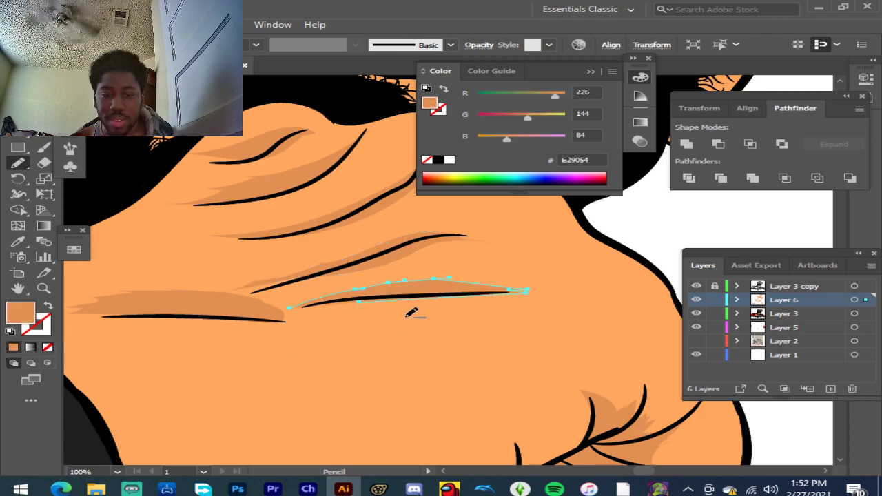
Step: Draw a long, spiky E29054 shadow along the lower edge of the hand, from near the wrist to the curled finger's creases
scroll(416, 311, down, 4)
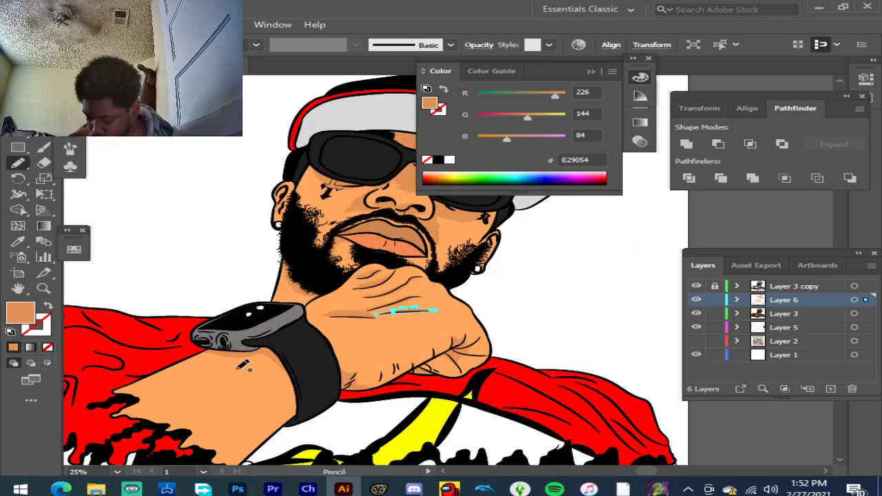
scroll(242, 365, down, 2)
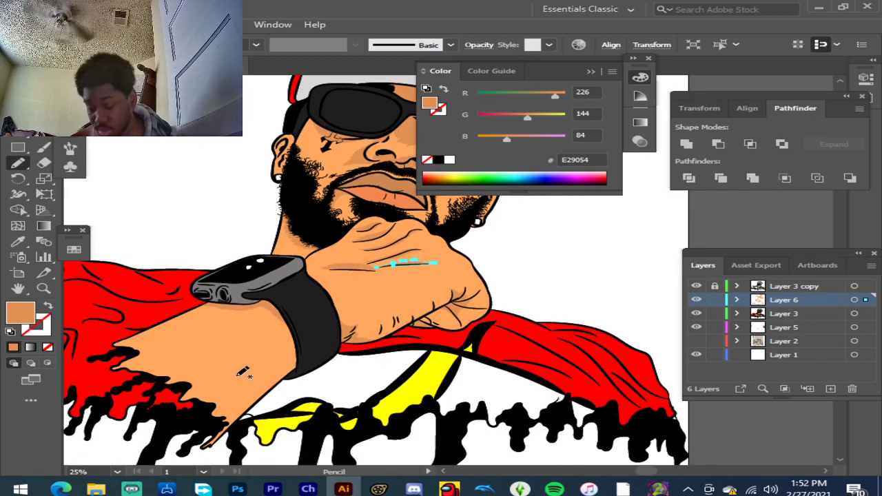
scroll(517, 266, up, 3)
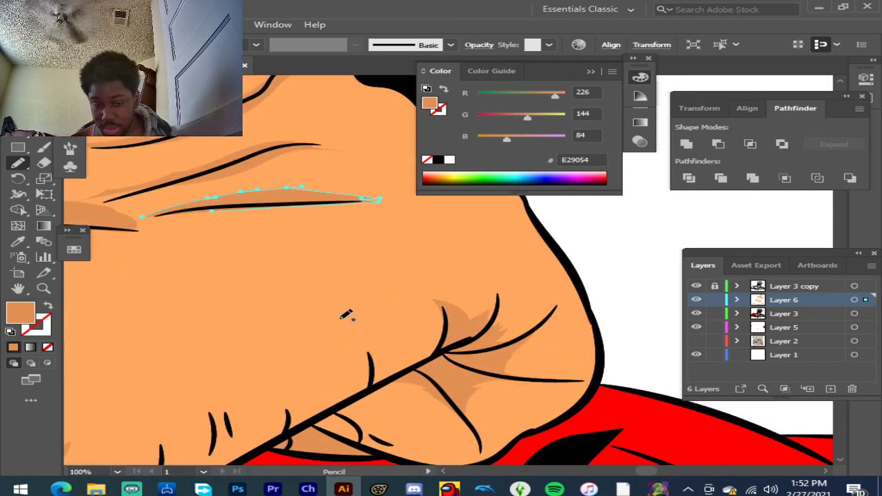
scroll(352, 303, down, 1)
scroll(306, 308, up, 1)
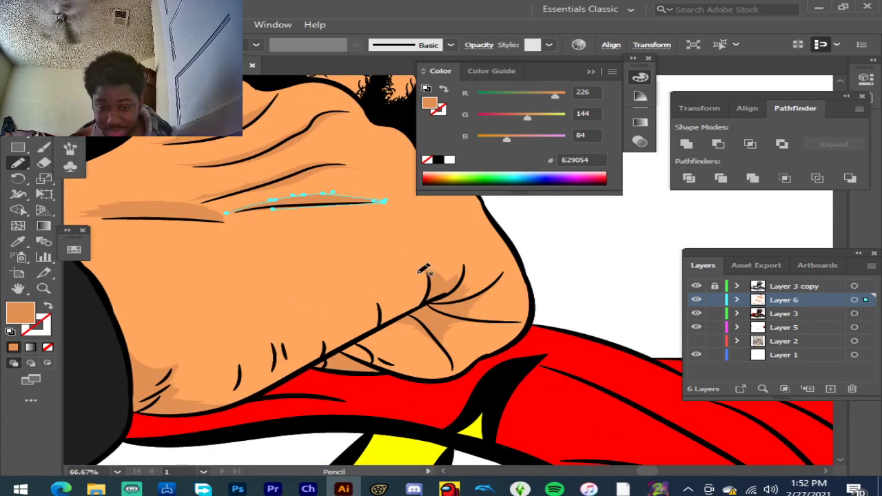
drag(370, 333, 336, 346)
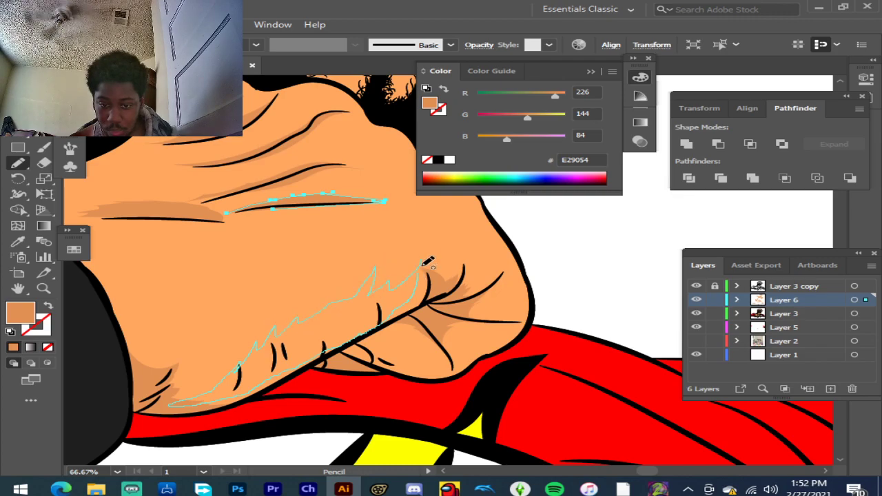
drag(427, 259, 428, 260)
Step: Draw a jagged E29054 shadow along the forearm's lower edge, from the watch strap to the pointed tip at the torn sleeve
scroll(438, 307, down, 3)
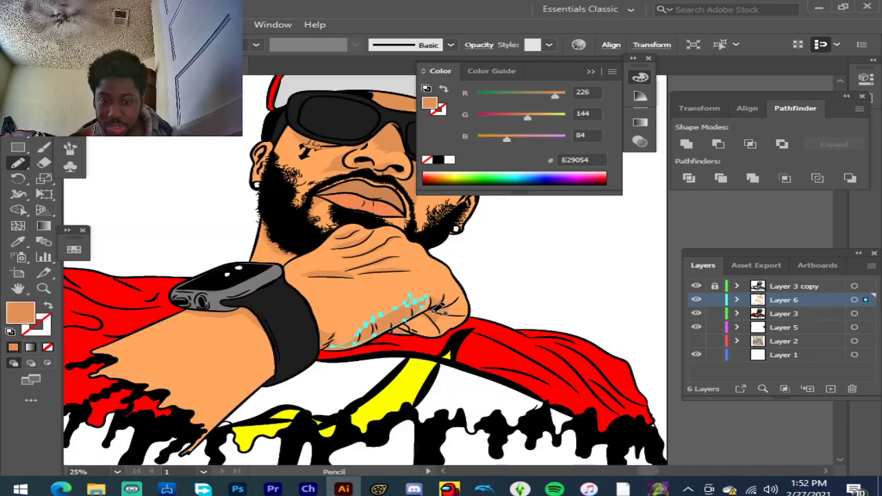
scroll(427, 312, down, 3)
scroll(307, 357, up, 3)
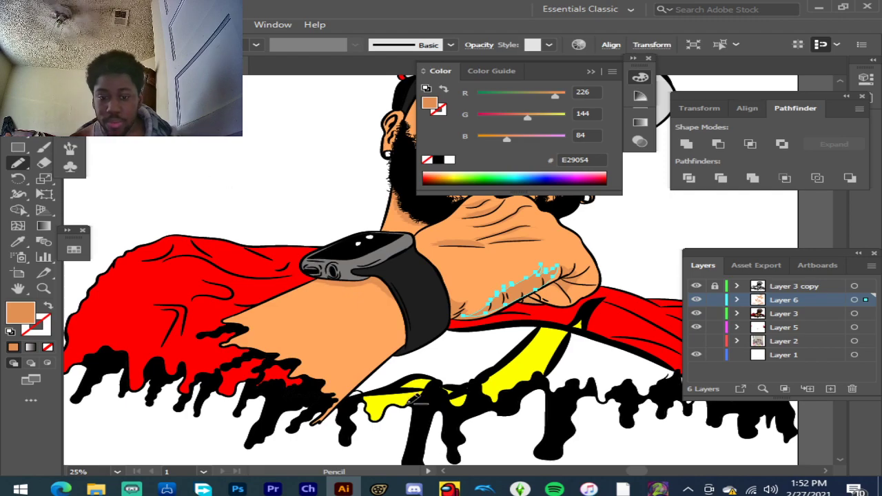
scroll(307, 348, up, 3)
scroll(317, 236, down, 3)
scroll(291, 240, up, 2)
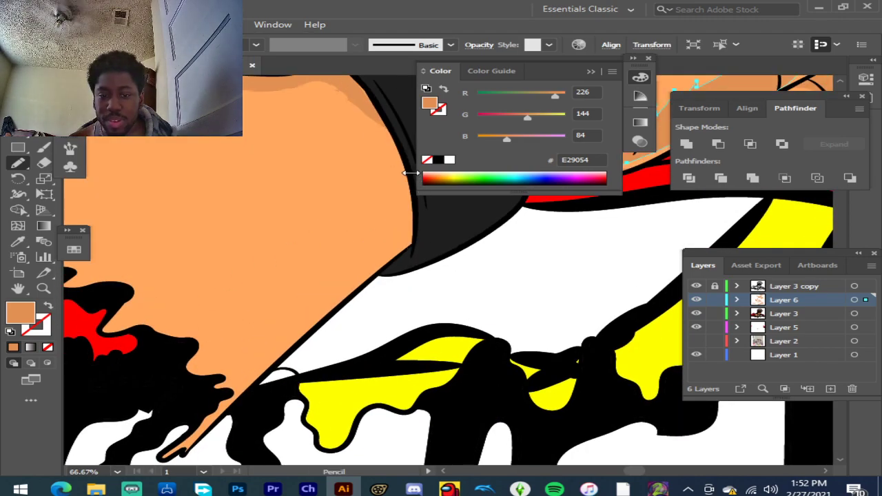
mouse_move(407, 161)
mouse_down()
mouse_move(376, 204)
mouse_move(370, 232)
mouse_up()
drag(336, 270, 318, 288)
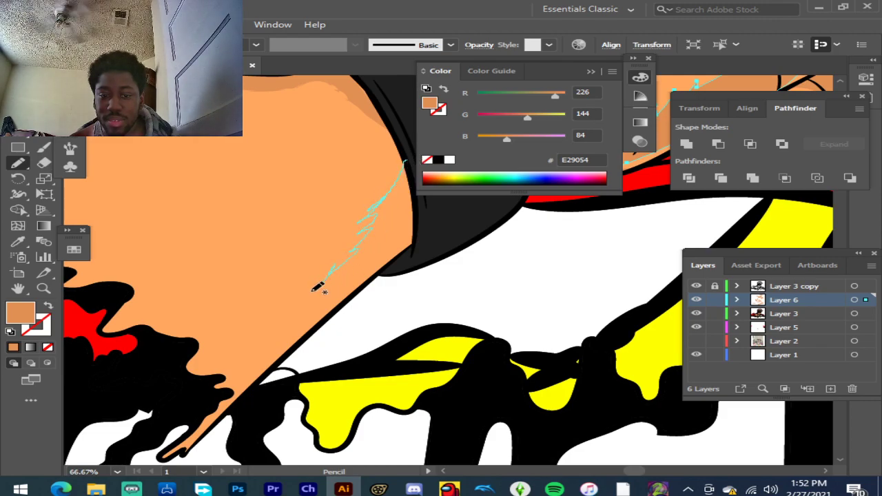
drag(295, 326, 280, 338)
mouse_move(251, 364)
mouse_down()
mouse_move(217, 380)
mouse_move(202, 401)
mouse_move(215, 404)
mouse_move(177, 455)
mouse_move(161, 460)
mouse_move(205, 448)
mouse_move(303, 341)
mouse_up()
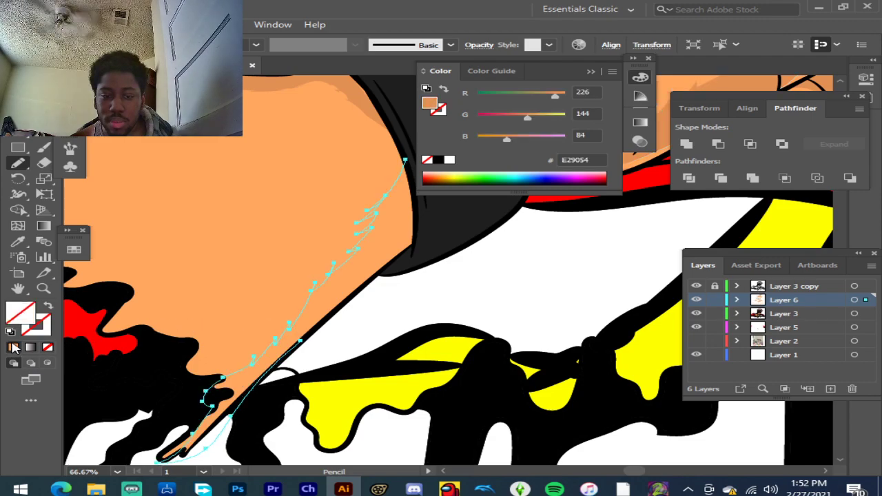
Step: Draw a second E29054 shadow covering the bare skin between the jagged forearm shadow and the watch strap
scroll(403, 231, up, 1)
scroll(404, 231, up, 3)
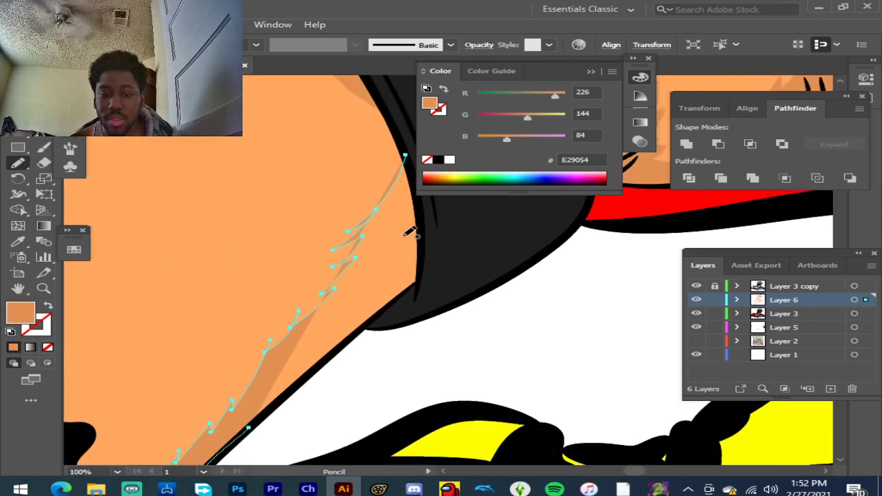
mouse_move(405, 173)
mouse_down()
mouse_move(420, 232)
mouse_move(420, 302)
mouse_move(269, 420)
mouse_up()
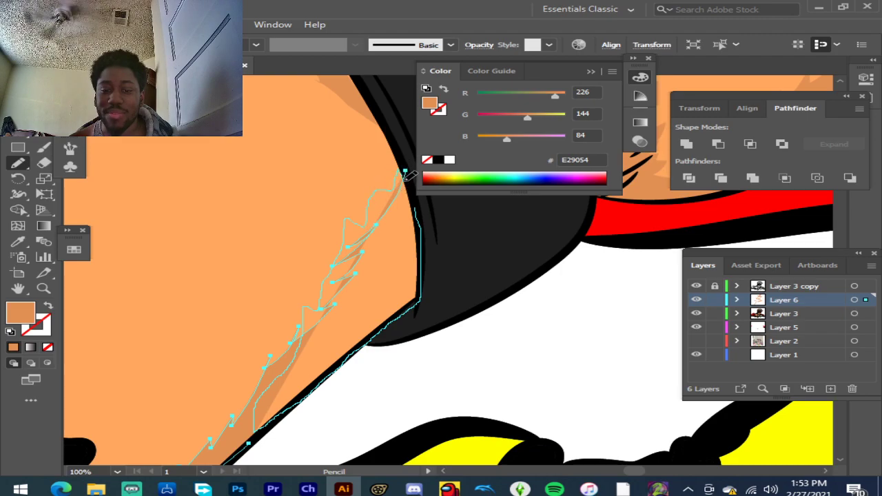
drag(413, 190, 413, 187)
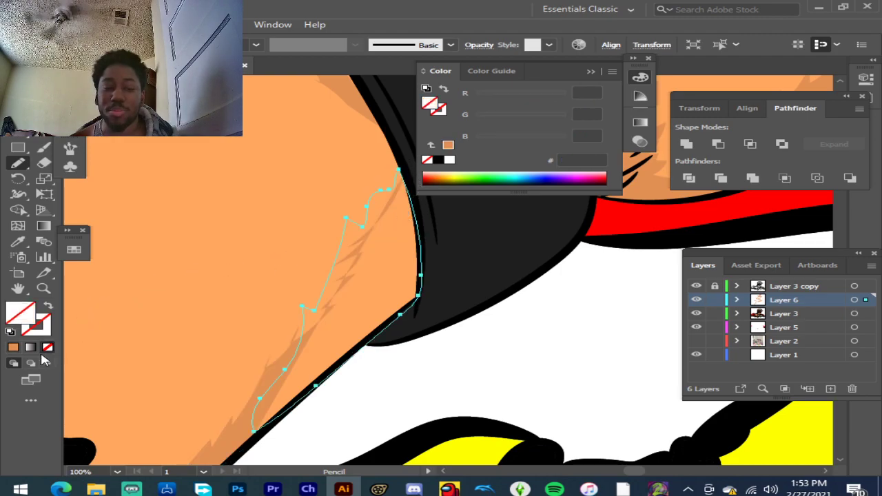
click(13, 347)
Step: Select the long forearm shadow and erase the parts spilling over the wavy black sleeve drips near the forearm's tip
scroll(348, 290, down, 3)
scroll(283, 366, up, 2)
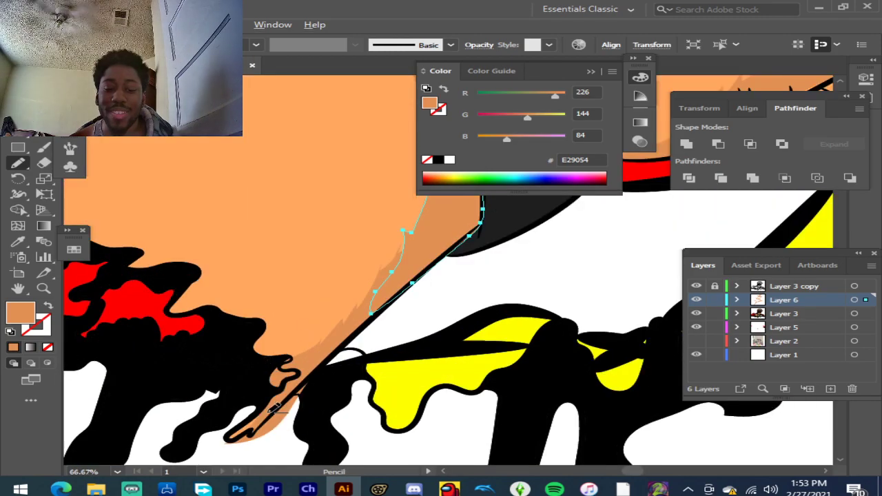
scroll(275, 408, up, 1)
scroll(274, 395, up, 1)
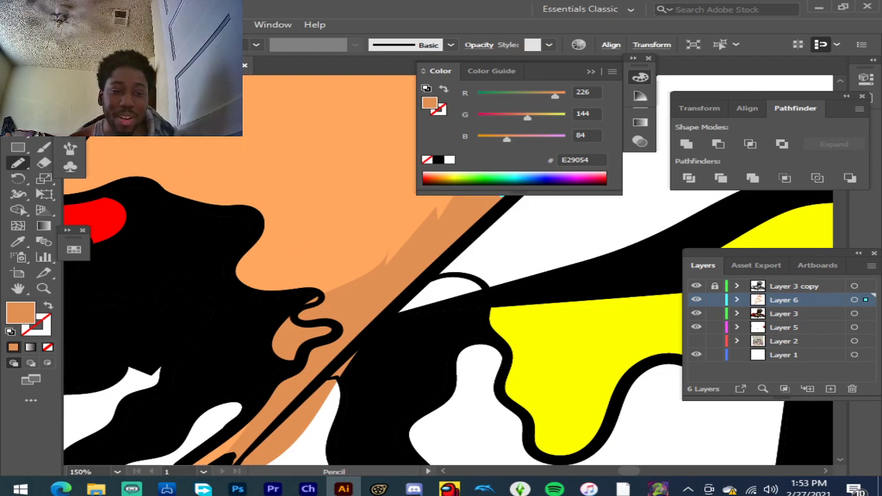
key(v)
click(296, 353)
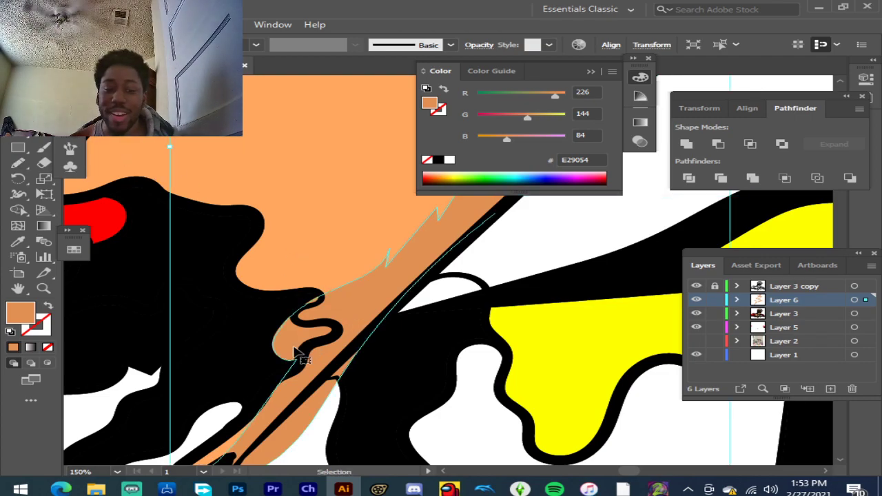
scroll(202, 331, up, 3)
scroll(203, 331, down, 2)
click(44, 163)
scroll(269, 351, up, 1)
scroll(269, 352, up, 1)
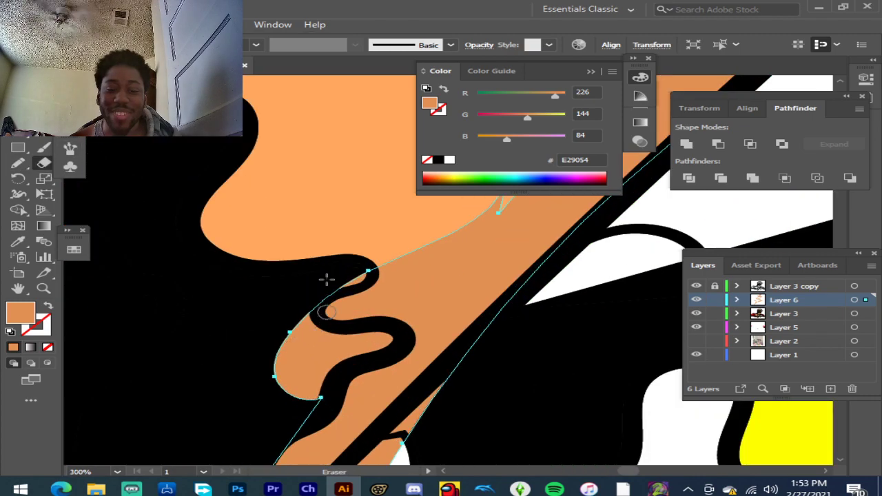
drag(335, 278, 370, 274)
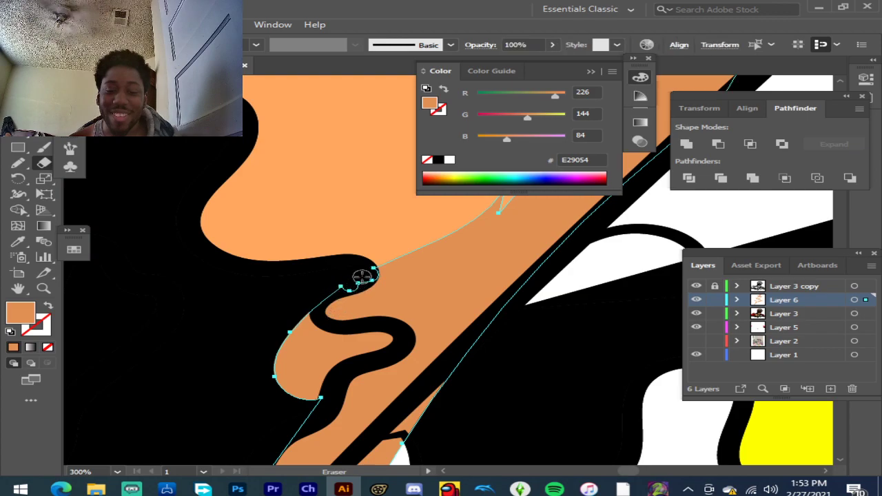
mouse_move(311, 304)
mouse_down()
mouse_move(311, 326)
mouse_move(325, 335)
mouse_move(388, 339)
mouse_move(320, 366)
mouse_move(313, 398)
mouse_move(289, 402)
mouse_move(274, 360)
mouse_move(309, 317)
mouse_move(286, 332)
mouse_move(290, 393)
mouse_move(307, 402)
mouse_move(300, 333)
mouse_move(337, 340)
mouse_move(299, 346)
mouse_move(307, 364)
mouse_move(325, 350)
mouse_move(307, 357)
mouse_move(340, 356)
mouse_up()
scroll(339, 343, down, 4)
drag(317, 258, 293, 304)
Step: Erase the shadow spilling onto the white background beyond the outline of the forearm's tip, and deselect the shape
scroll(455, 238, down, 1)
mouse_move(455, 238)
mouse_down()
mouse_move(449, 221)
mouse_move(404, 266)
mouse_move(332, 382)
mouse_move(404, 296)
mouse_move(384, 290)
mouse_move(309, 354)
mouse_move(256, 433)
mouse_up()
mouse_move(393, 297)
mouse_down()
mouse_move(372, 341)
mouse_move(278, 442)
mouse_move(285, 449)
mouse_move(326, 386)
mouse_move(352, 372)
mouse_move(303, 379)
mouse_up()
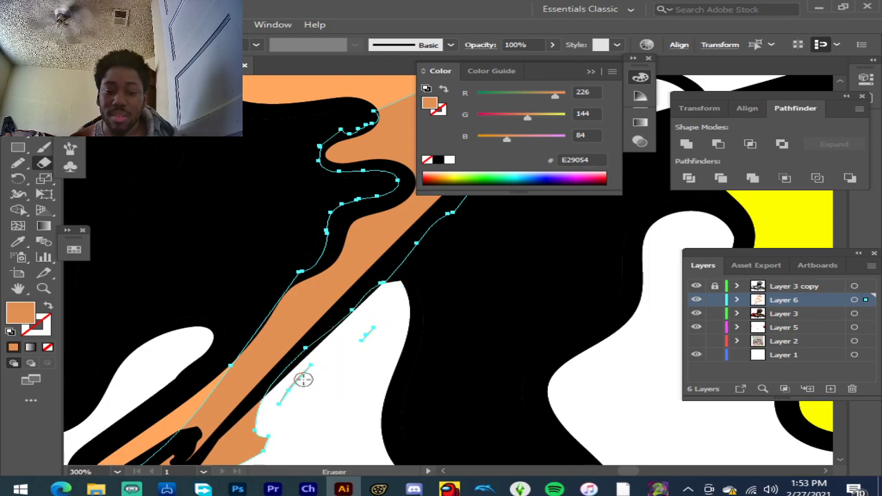
scroll(304, 372, down, 3)
drag(335, 247, 252, 353)
mouse_move(286, 298)
mouse_down()
mouse_move(186, 407)
mouse_move(266, 331)
mouse_move(217, 392)
mouse_move(254, 319)
mouse_move(236, 352)
mouse_move(178, 378)
mouse_move(169, 362)
mouse_move(120, 401)
mouse_move(69, 406)
mouse_up()
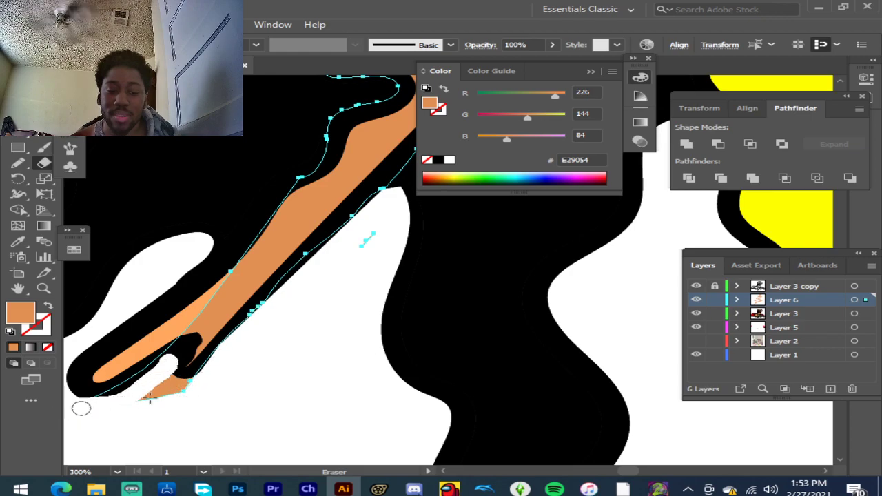
mouse_move(164, 384)
mouse_down()
mouse_move(121, 422)
mouse_move(166, 389)
mouse_move(186, 387)
mouse_move(123, 393)
mouse_move(187, 371)
mouse_up()
scroll(154, 395, down, 1)
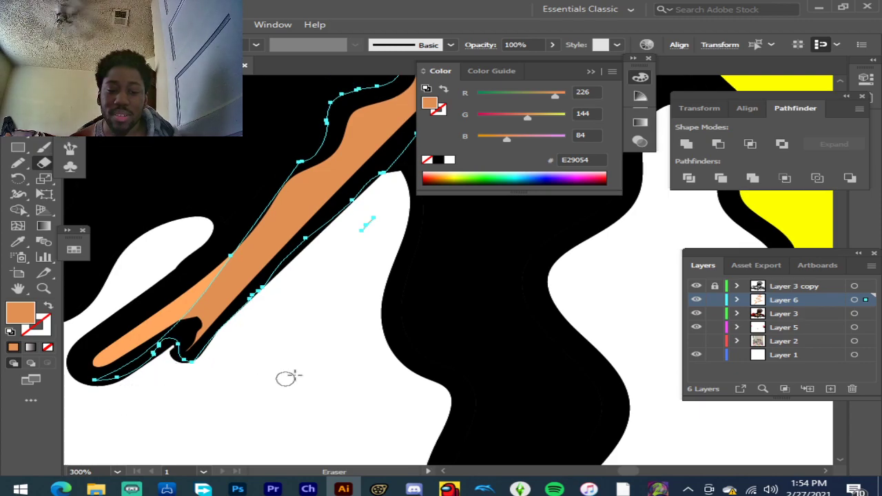
scroll(288, 378, down, 2)
scroll(334, 307, down, 1)
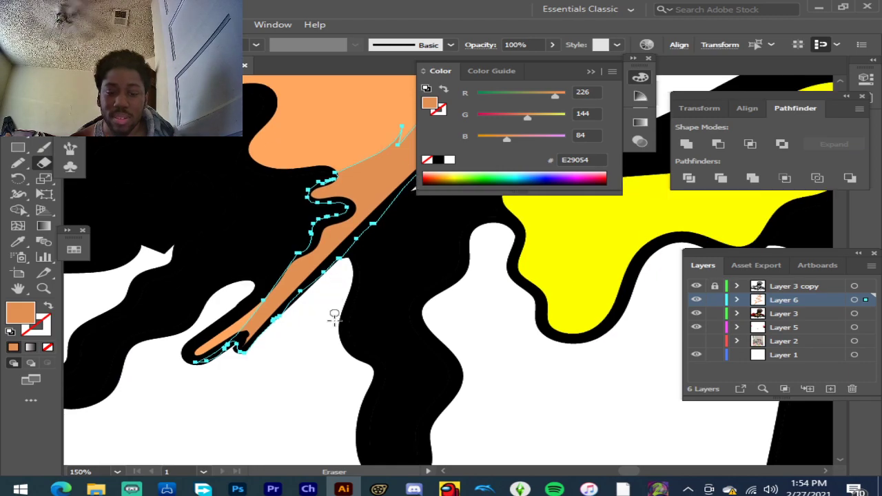
scroll(333, 321, down, 2)
scroll(333, 321, down, 1)
scroll(398, 293, down, 2)
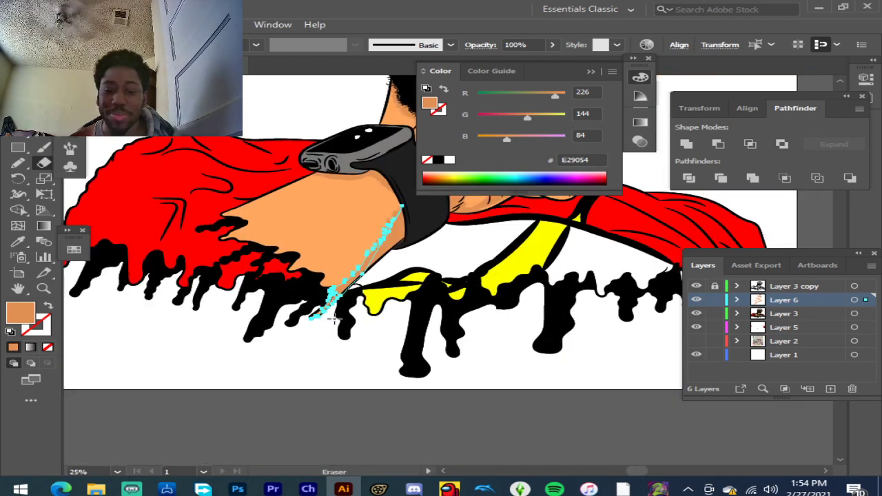
scroll(397, 292, up, 3)
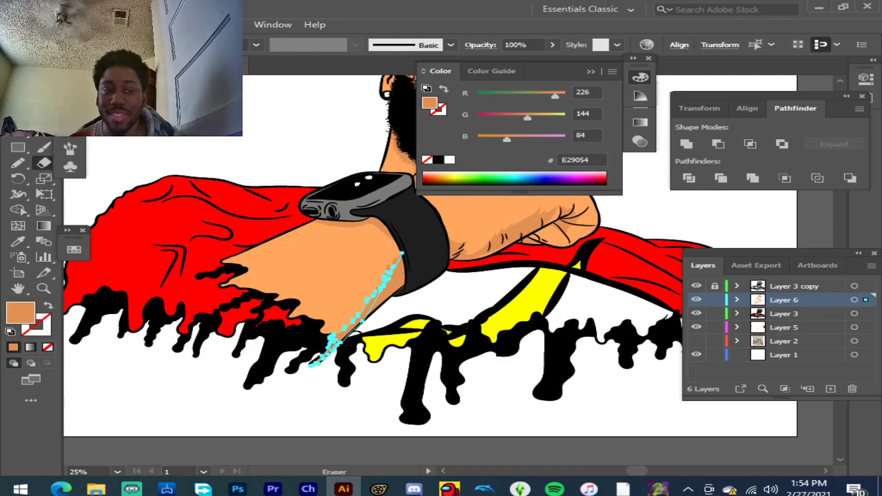
key(v)
click(270, 179)
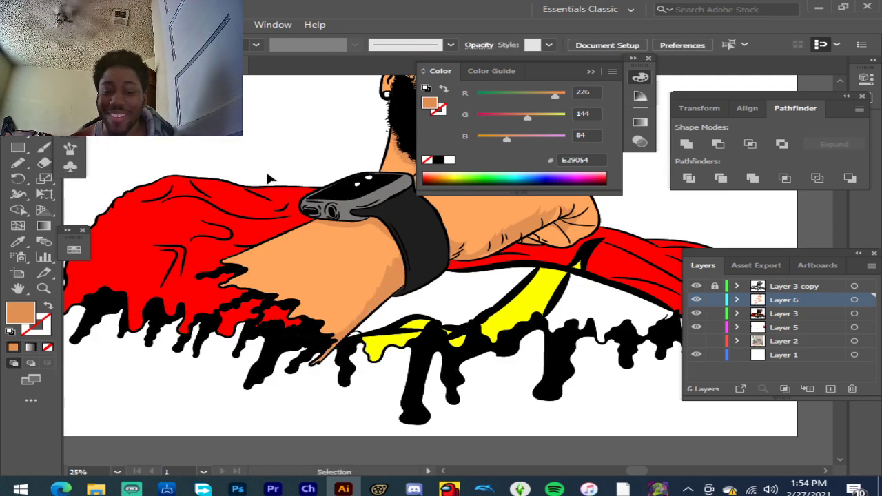
scroll(314, 148, up, 2)
scroll(312, 176, up, 1)
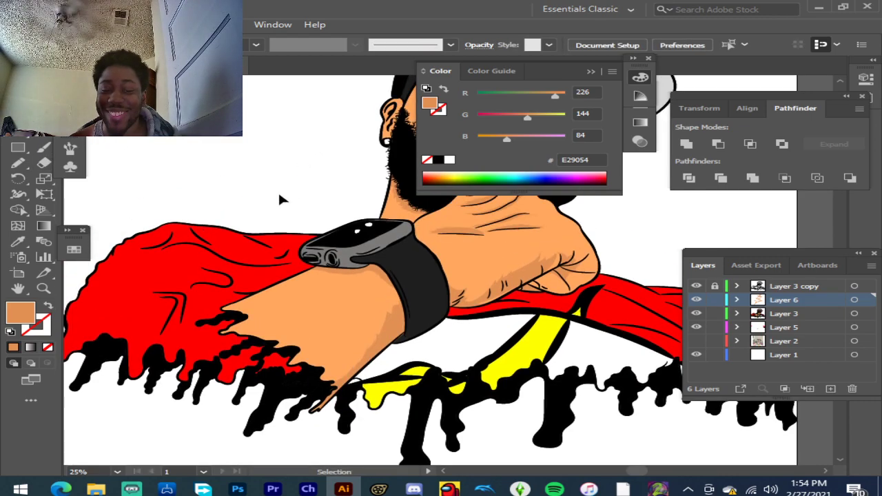
click(241, 279)
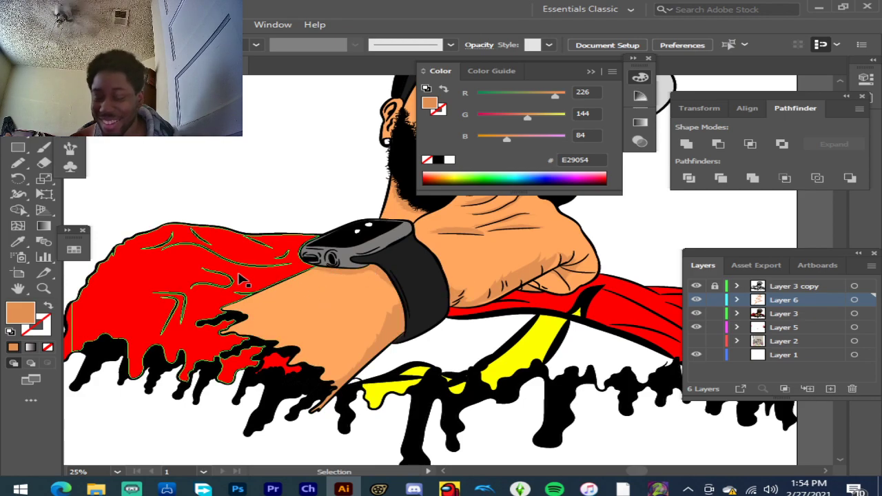
click(346, 268)
scroll(346, 268, up, 3)
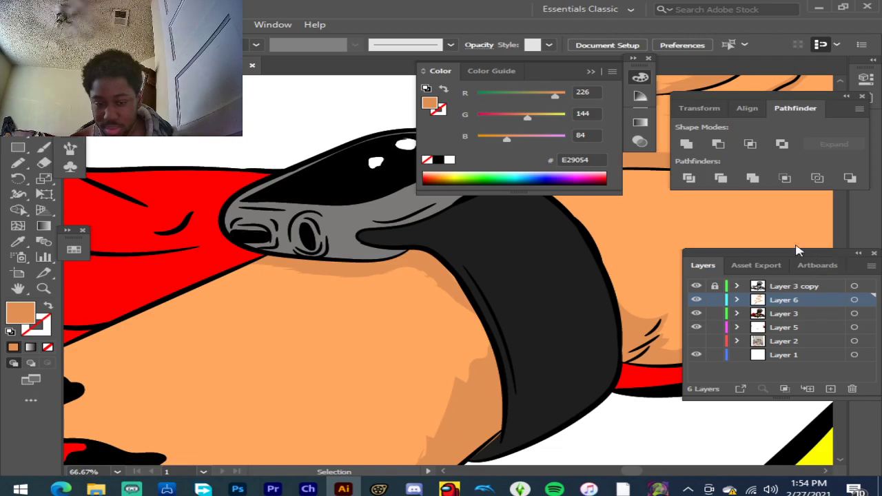
click(531, 230)
scroll(531, 230, down, 3)
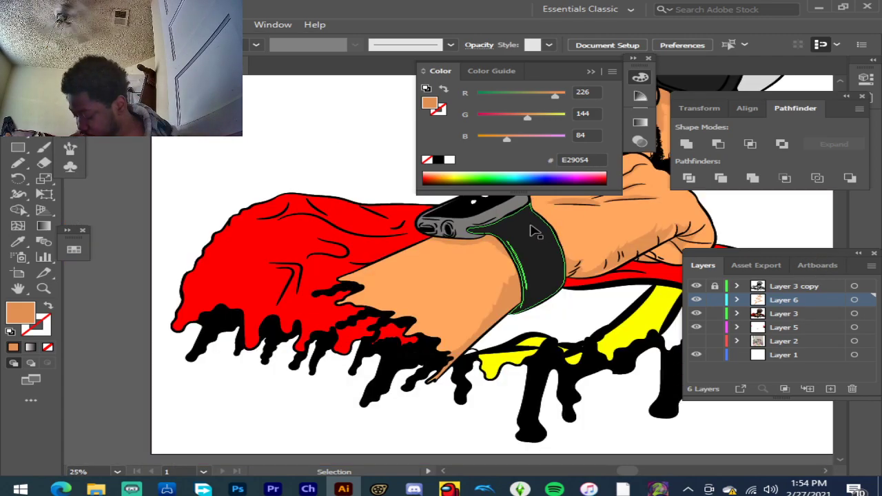
Step: Draw an E29054 shadow filling the upper inner hollow of the ear on the artwork's left side
click(590, 221)
scroll(587, 172, up, 1)
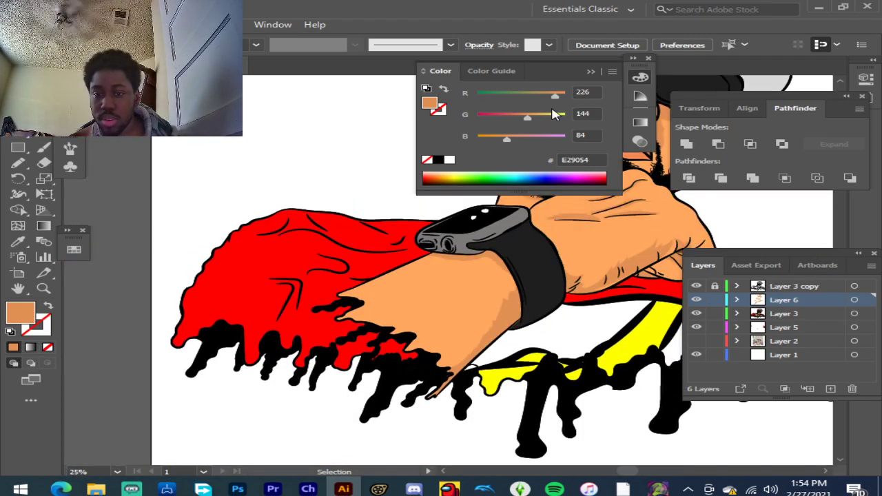
click(588, 71)
scroll(569, 206, up, 3)
scroll(515, 130, up, 4)
scroll(473, 124, up, 3)
scroll(473, 124, up, 1)
key(ctrl+shift+a)
click(18, 164)
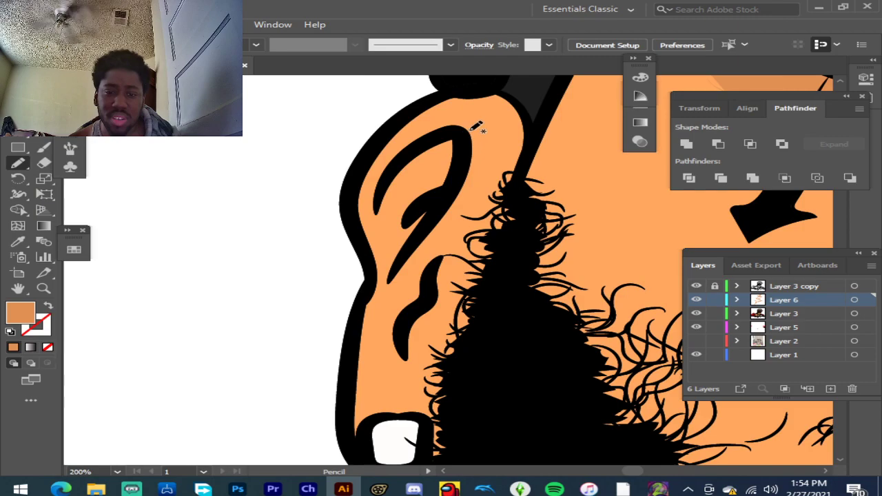
scroll(476, 125, up, 1)
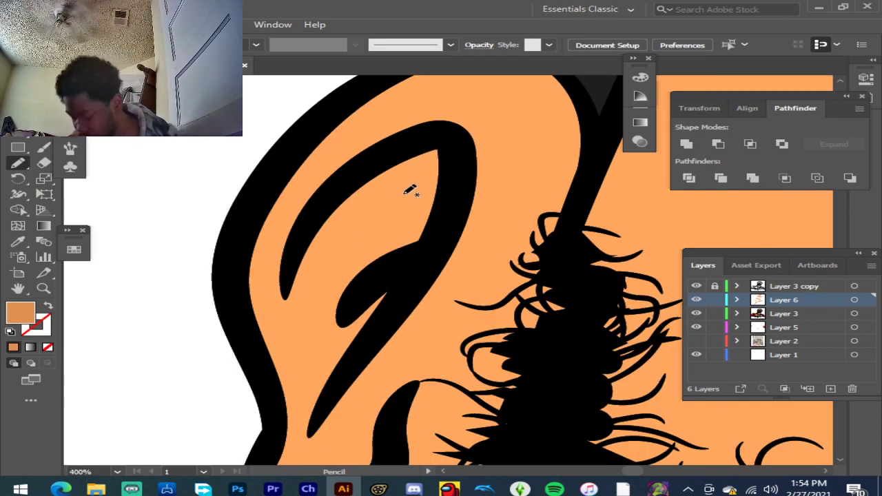
mouse_move(430, 150)
mouse_down()
mouse_move(347, 195)
mouse_move(299, 253)
mouse_move(293, 295)
mouse_move(318, 408)
mouse_move(405, 289)
mouse_move(455, 184)
mouse_up()
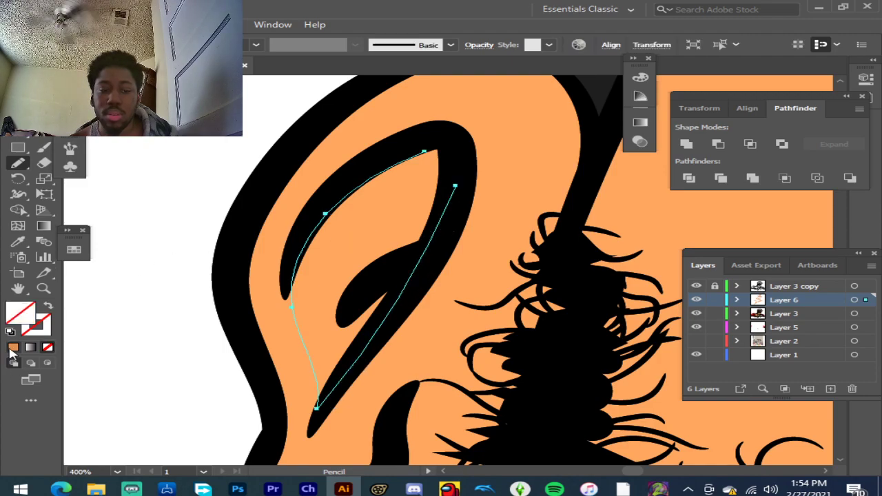
click(13, 348)
Step: Patch the unshaded tip of that ear hollow with a small E29054 shape
scroll(355, 283, up, 2)
mouse_move(444, 200)
mouse_down()
mouse_move(406, 195)
mouse_move(405, 209)
mouse_move(459, 224)
mouse_up()
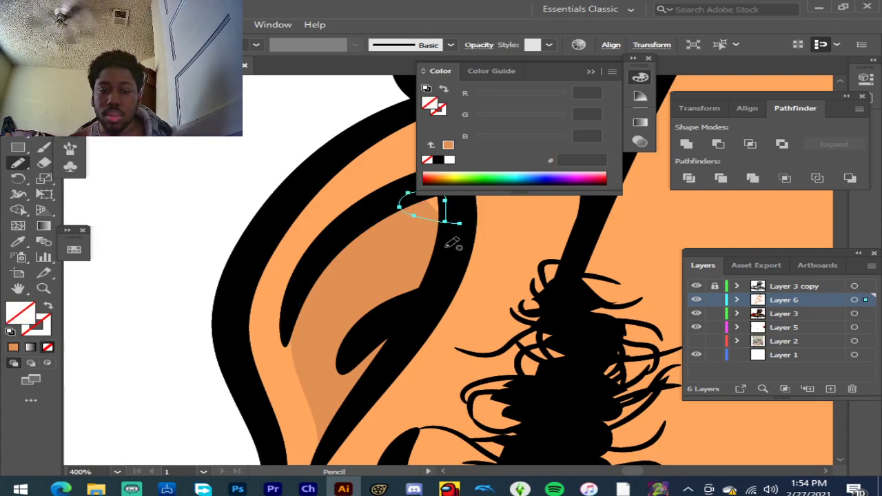
click(13, 347)
scroll(207, 320, down, 3)
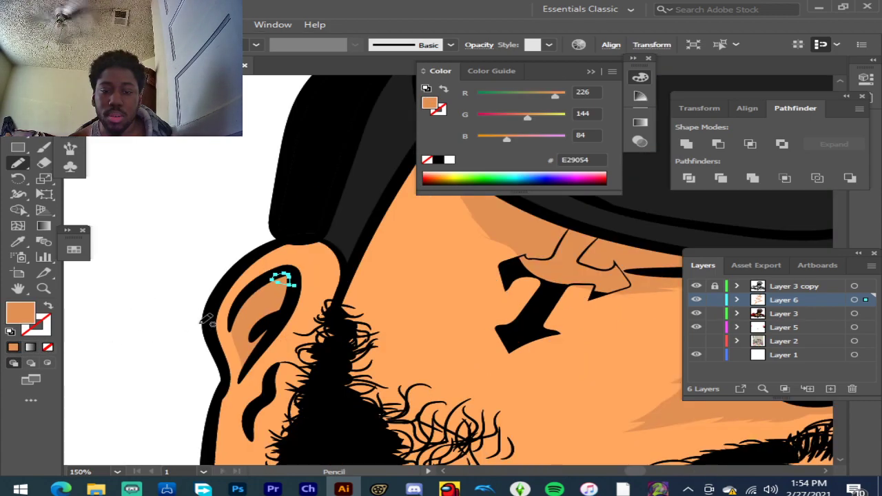
Step: Draw a curved E29054 shadow between the left ear's upper fold and the wavy black line below it
scroll(207, 320, down, 3)
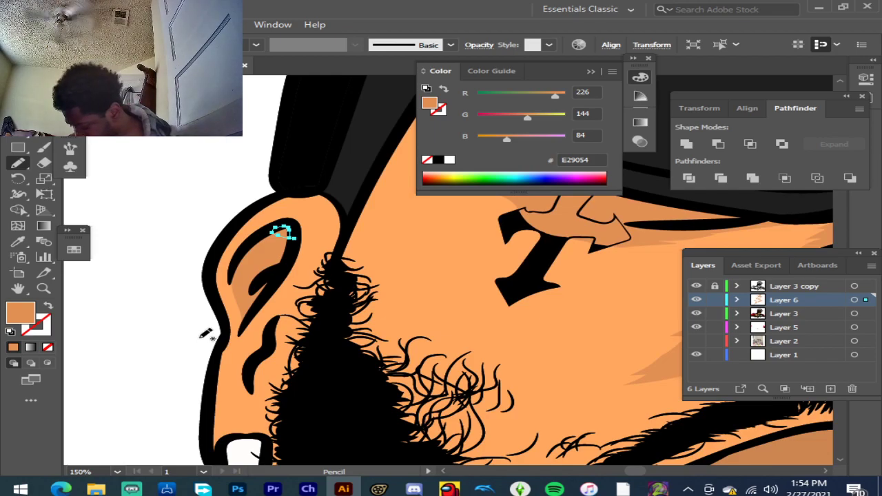
scroll(207, 336, down, 5)
scroll(418, 270, up, 3)
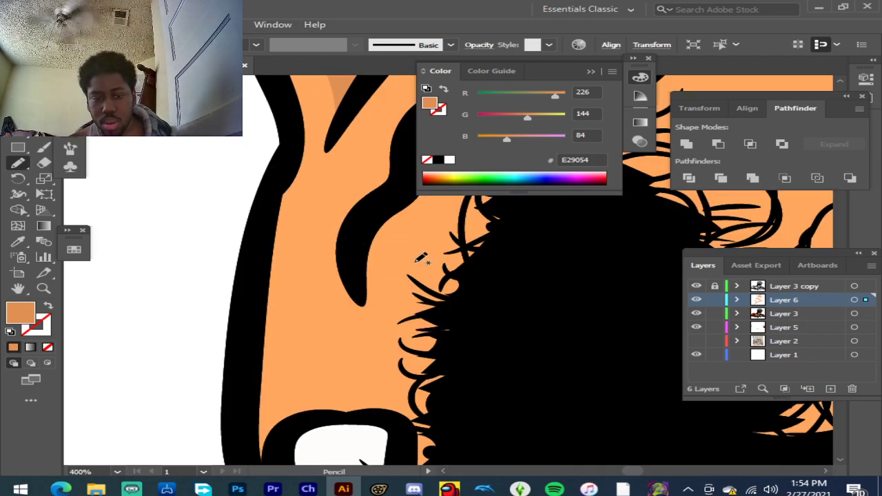
scroll(426, 235, up, 3)
mouse_move(369, 283)
mouse_down()
mouse_move(339, 331)
mouse_move(344, 343)
mouse_move(316, 377)
mouse_up()
mouse_move(340, 453)
mouse_down()
mouse_move(401, 360)
mouse_move(404, 308)
mouse_move(433, 260)
mouse_move(474, 228)
mouse_up()
drag(381, 286, 338, 453)
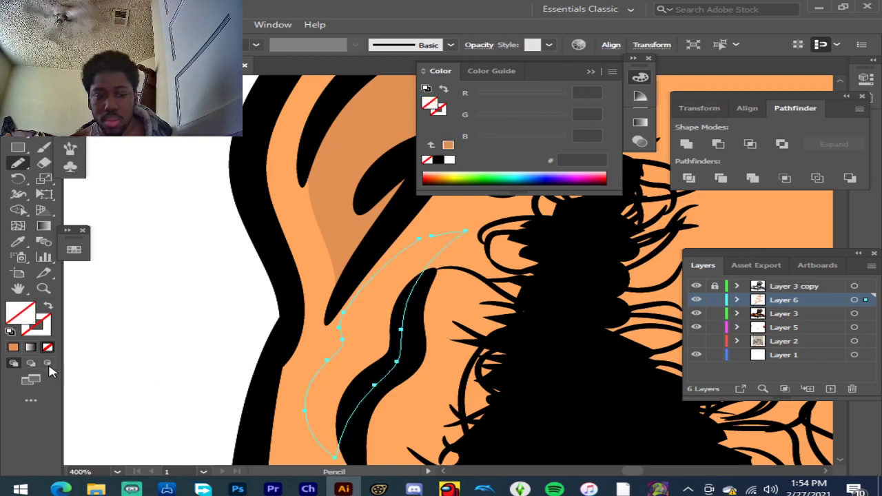
click(13, 348)
scroll(307, 308, down, 4)
scroll(314, 304, down, 2)
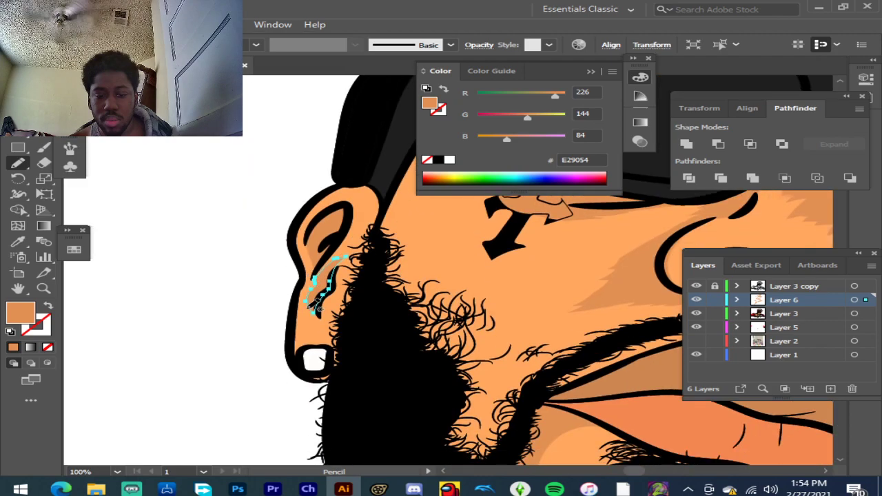
Step: Draw a jagged E29054 shadow on the left ear along the sideburn hairs, from the sideburn's top to the earring
scroll(361, 221, up, 2)
scroll(414, 180, up, 2)
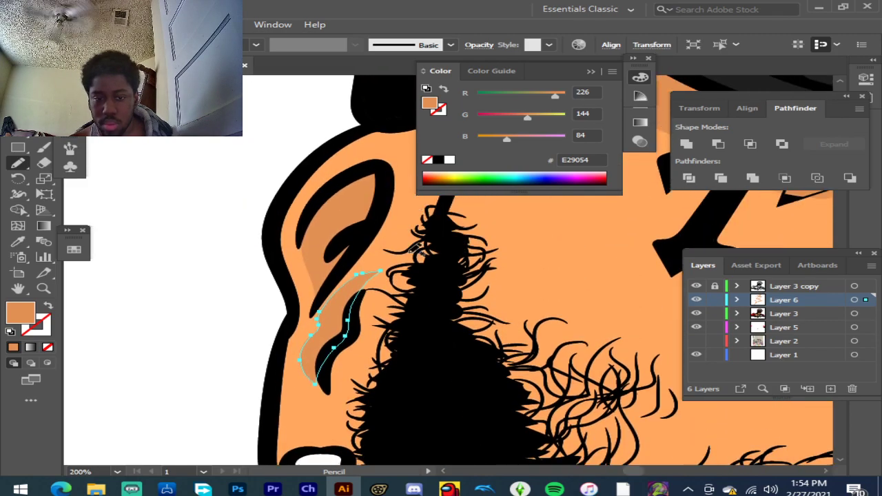
mouse_move(437, 213)
mouse_down()
mouse_move(418, 240)
mouse_move(428, 249)
mouse_move(413, 261)
mouse_move(378, 330)
mouse_up()
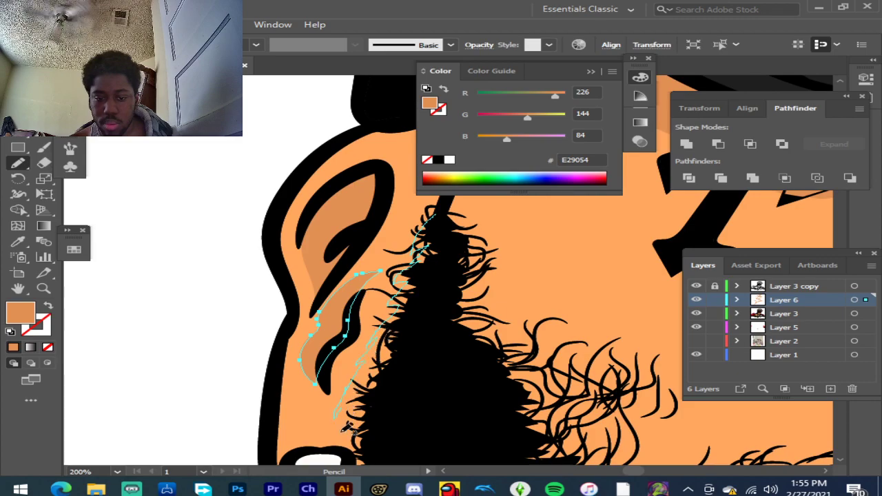
mouse_move(372, 463)
mouse_down()
mouse_move(448, 245)
mouse_move(444, 231)
mouse_up()
click(47, 347)
click(13, 347)
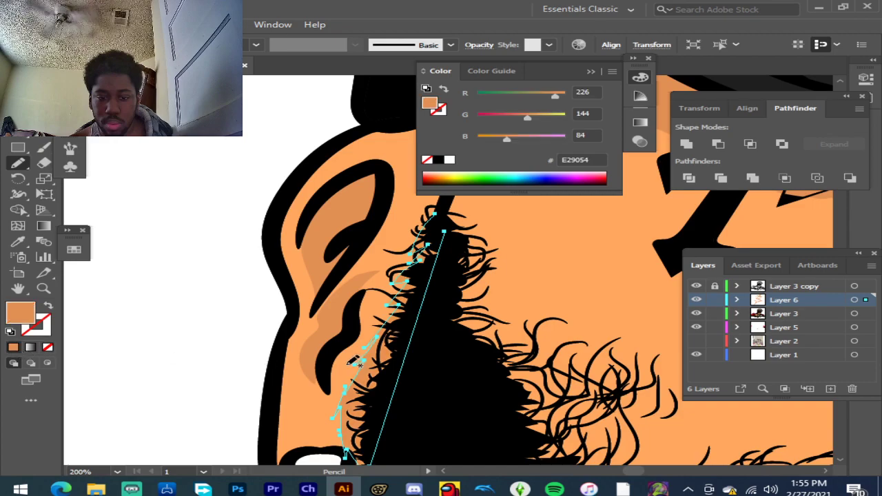
Step: Draw an E29054 shadow on the left earlobe, curving around the earring's beard side and underside
scroll(366, 353, down, 5)
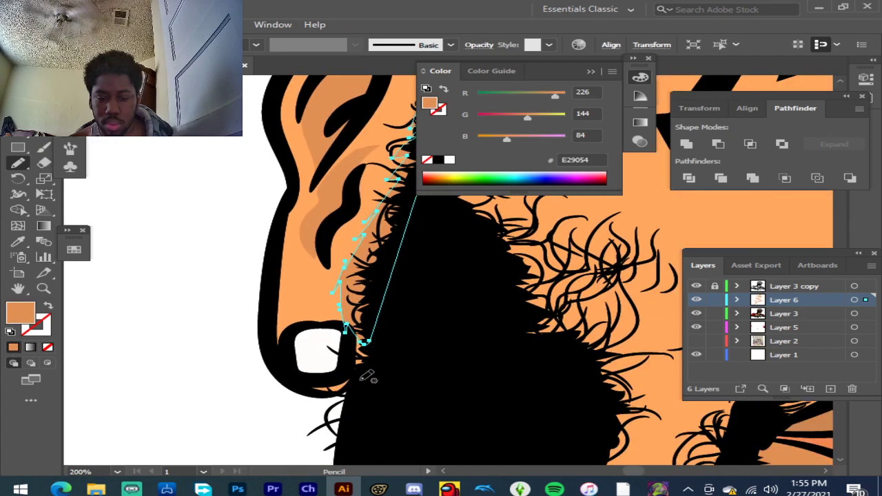
mouse_move(352, 392)
mouse_down()
mouse_move(307, 391)
mouse_move(347, 377)
mouse_move(364, 326)
mouse_move(390, 343)
mouse_move(390, 369)
mouse_up()
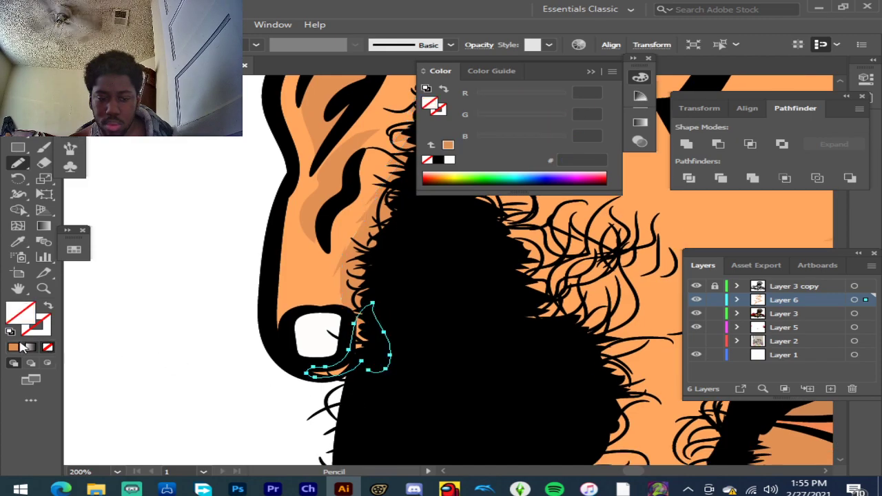
click(13, 346)
scroll(247, 311, down, 1)
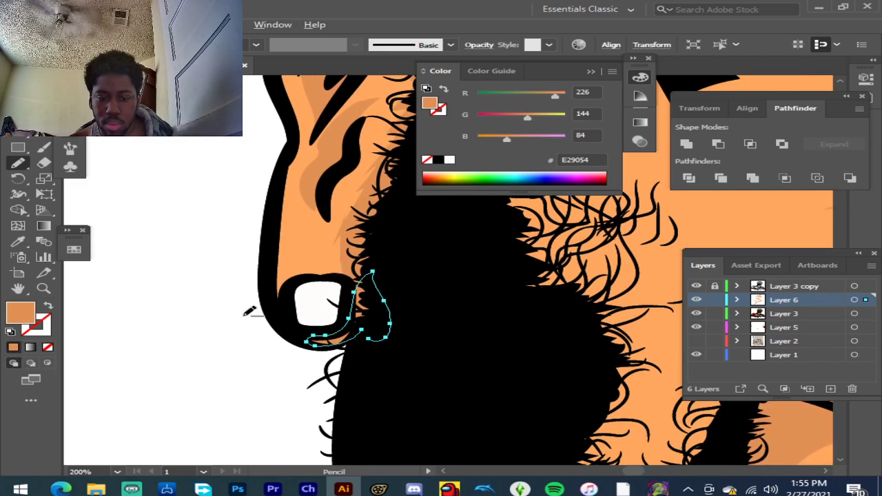
Step: Draw an E29054 shadow on the opposite ear's lobe, between the beard and the earring and beneath it
scroll(249, 311, down, 2)
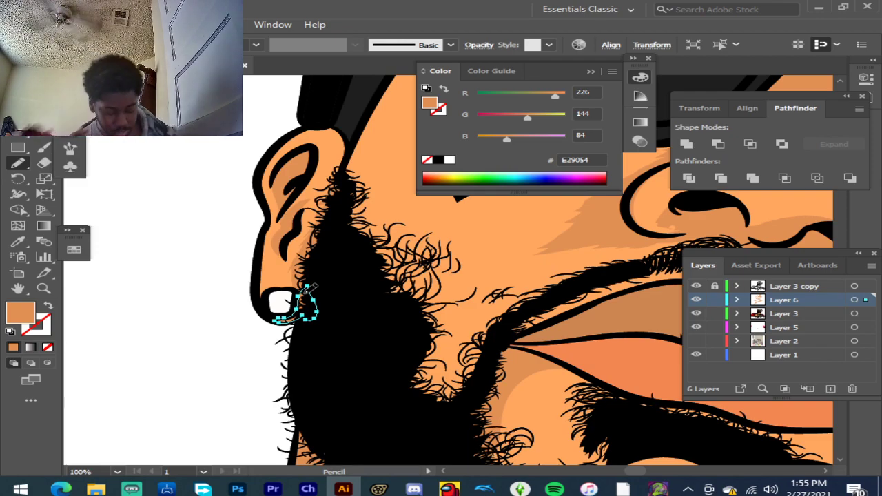
scroll(492, 267, down, 3)
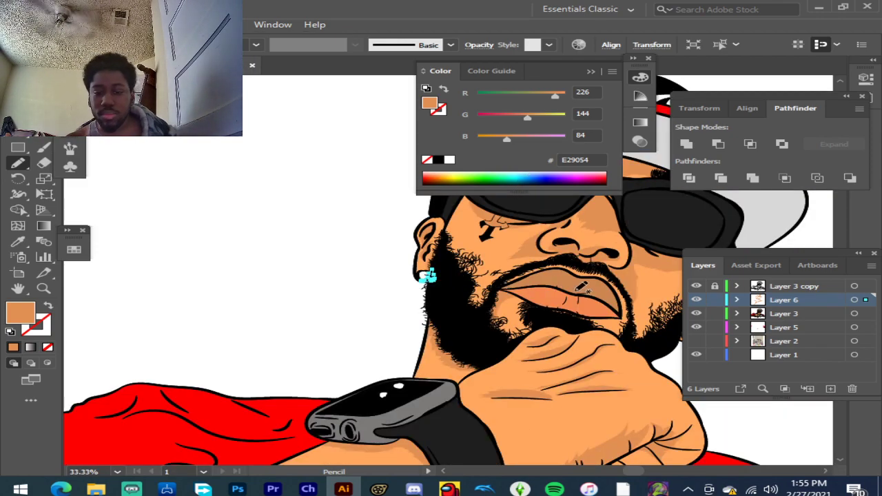
scroll(462, 283, down, 3)
scroll(555, 295, up, 3)
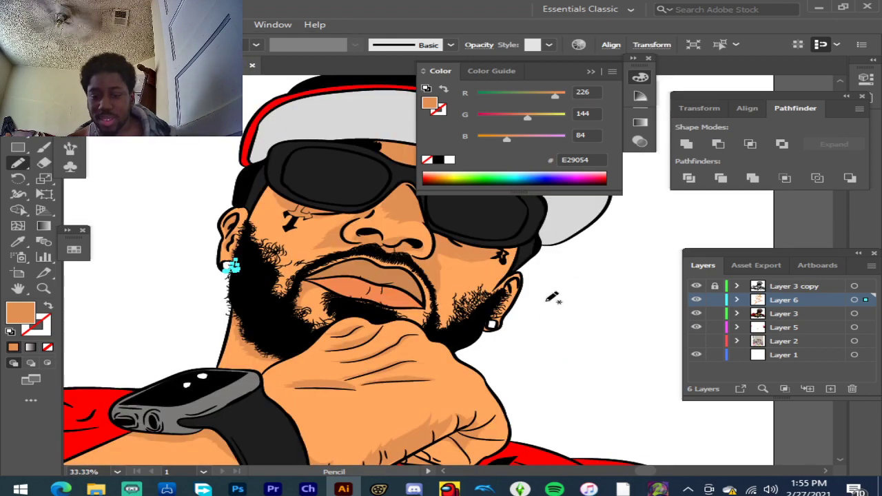
scroll(475, 324, up, 4)
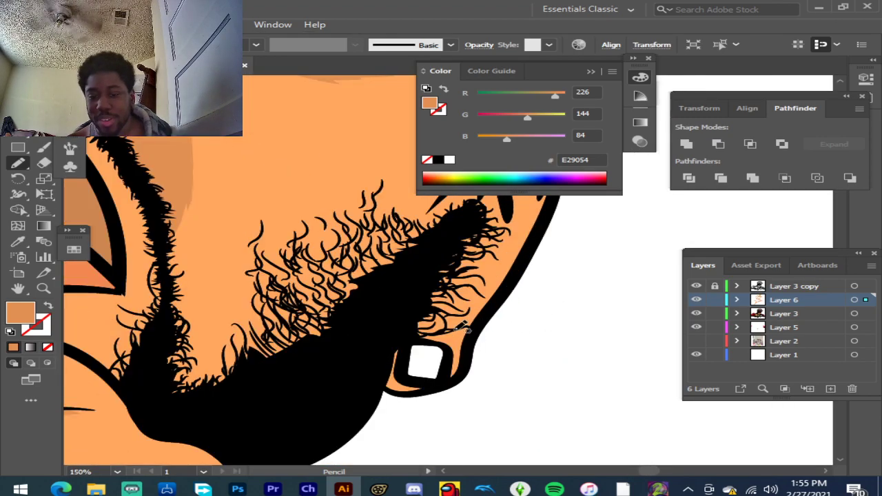
scroll(462, 330, up, 2)
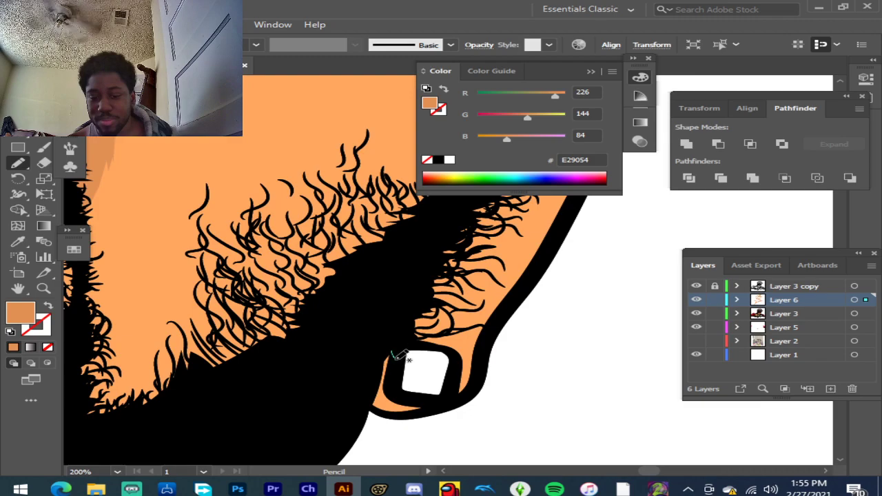
mouse_move(401, 378)
mouse_down()
mouse_move(408, 401)
mouse_move(438, 402)
mouse_move(407, 417)
mouse_move(371, 410)
mouse_move(361, 395)
mouse_move(388, 354)
mouse_up()
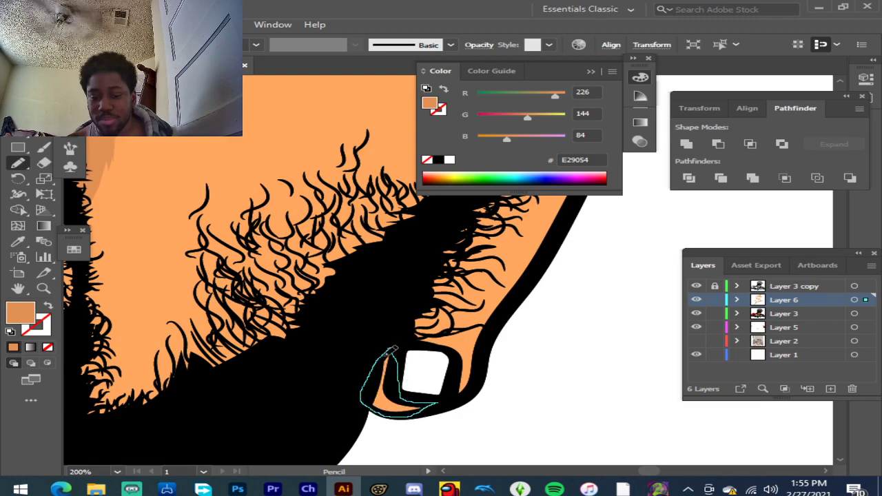
click(13, 348)
Step: Draw a jagged E29054 shadow along the beard hairs on the right ear, from the beard's top to the earring
scroll(537, 321, up, 3)
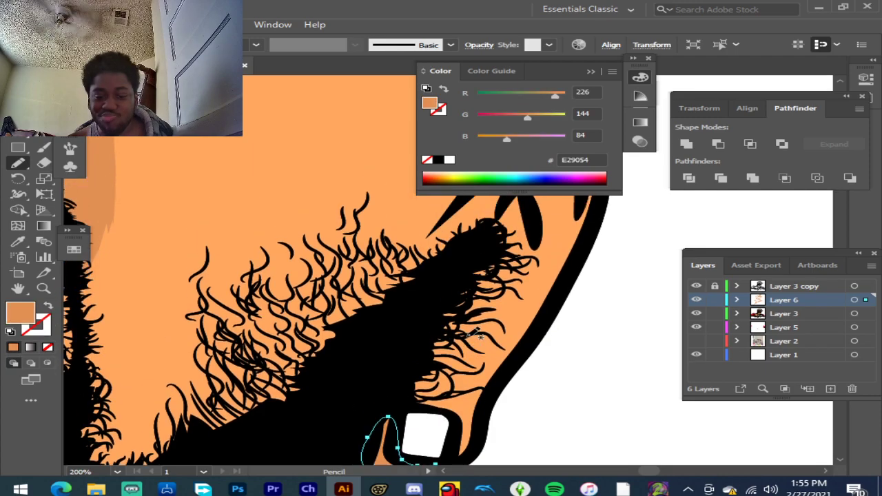
scroll(537, 321, down, 2)
mouse_move(495, 265)
mouse_down()
mouse_move(533, 273)
mouse_move(506, 283)
mouse_move(512, 304)
mouse_up()
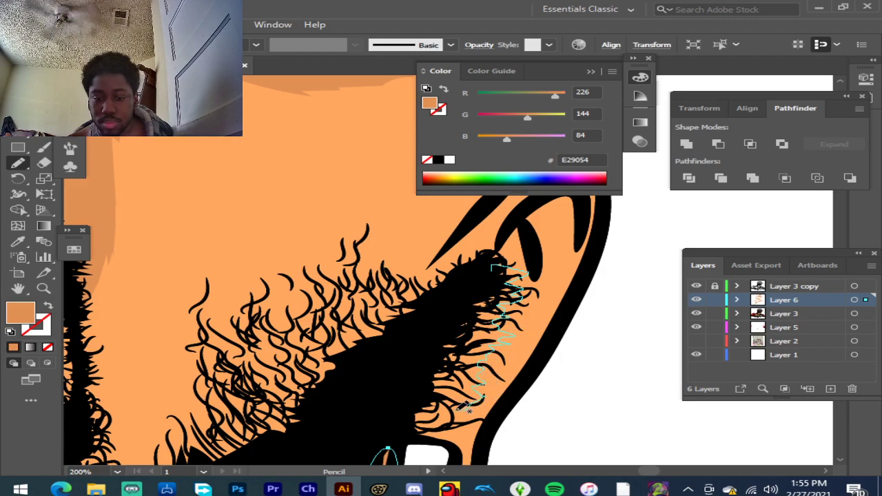
mouse_move(470, 422)
mouse_down()
mouse_move(390, 434)
mouse_move(378, 391)
mouse_move(487, 270)
mouse_up()
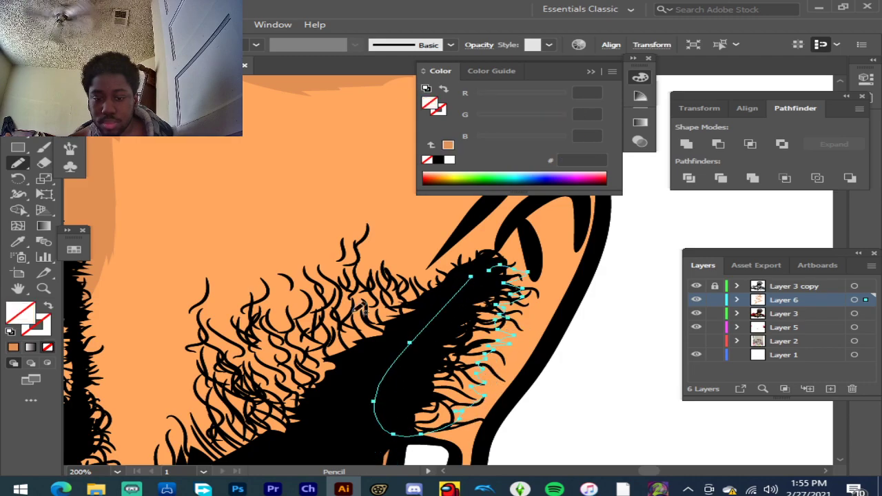
click(13, 347)
Step: Draw an E29054 shadow inside the right ear's upper fold, between its curved black lines
scroll(555, 289, up, 2)
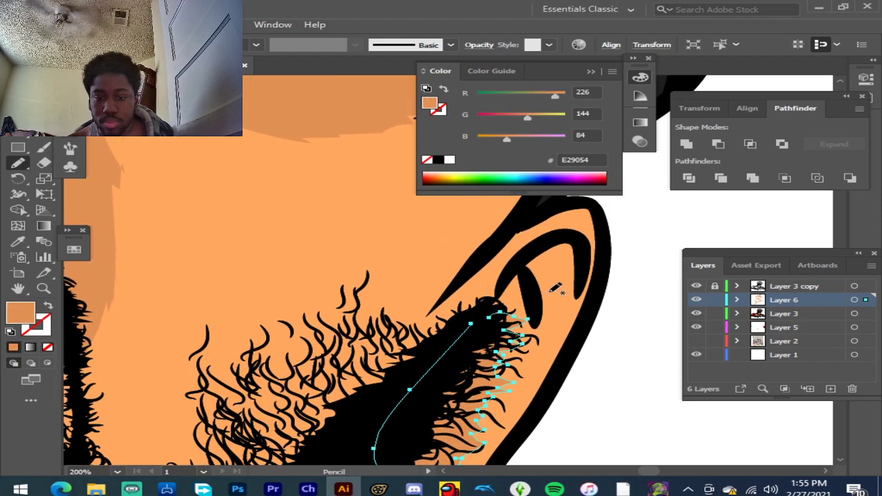
mouse_move(495, 303)
mouse_down()
mouse_move(545, 238)
mouse_move(566, 231)
mouse_move(599, 240)
mouse_move(582, 304)
mouse_move(569, 279)
mouse_up()
mouse_move(547, 328)
mouse_down()
mouse_move(529, 279)
mouse_move(502, 291)
mouse_up()
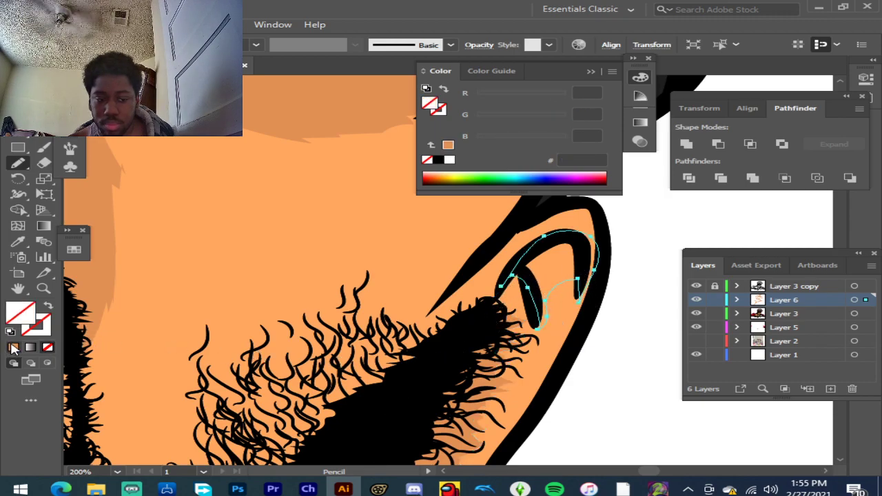
click(13, 348)
scroll(474, 298, down, 4)
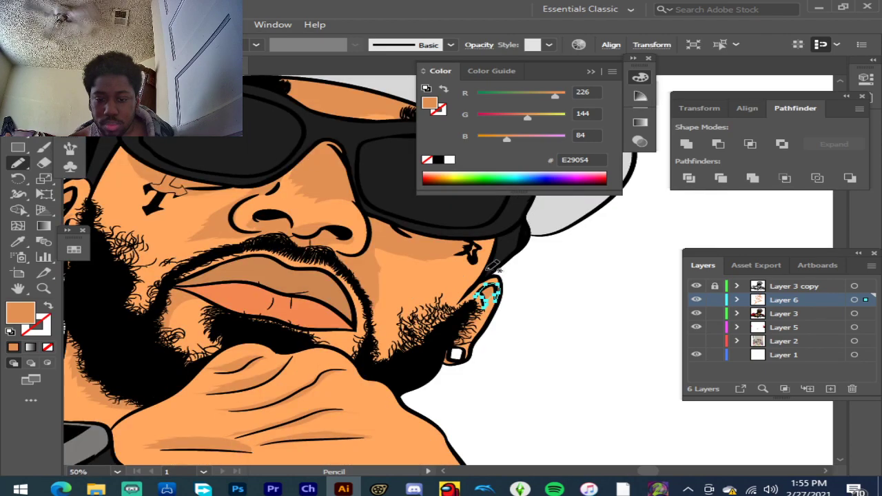
Step: Deselect the ear shadow and create a new layer directly above Layer 6 for drawing with the Pencil tool
scroll(425, 269, down, 2)
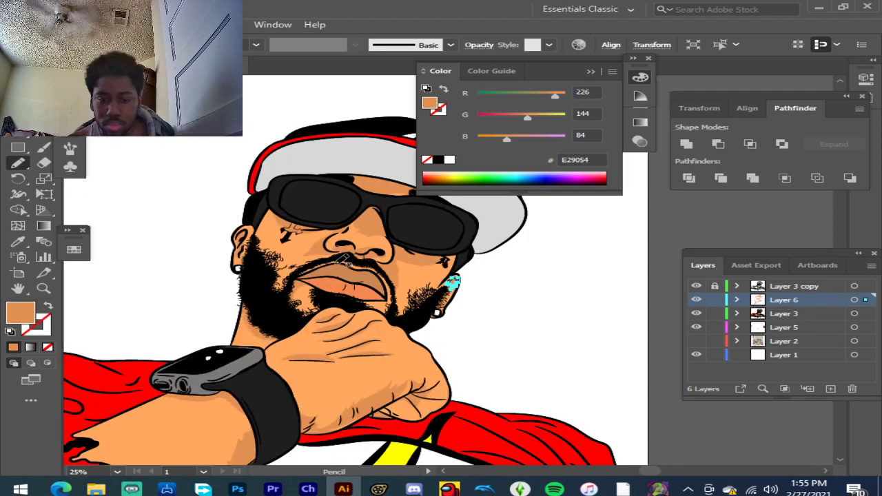
scroll(343, 261, down, 2)
scroll(324, 324, down, 4)
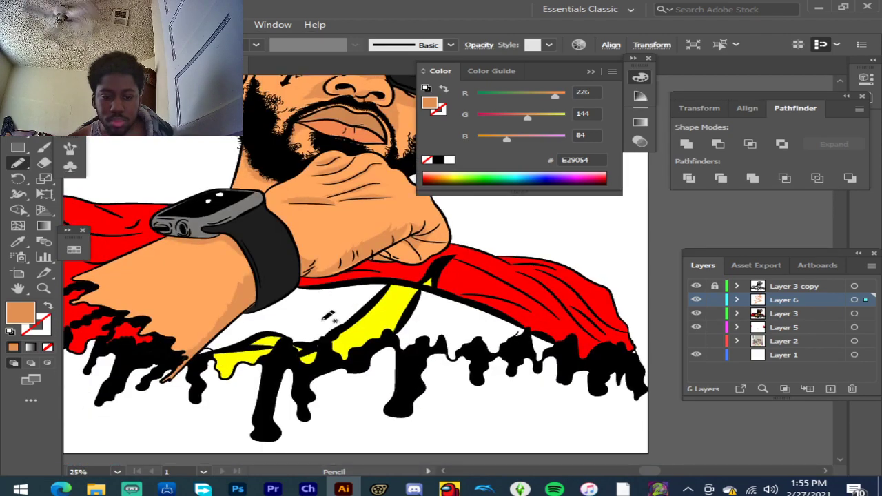
key(v)
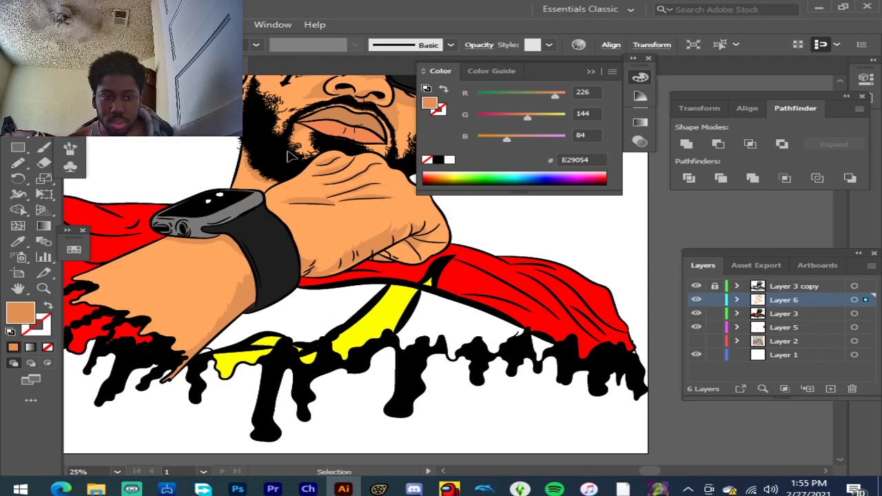
click(527, 222)
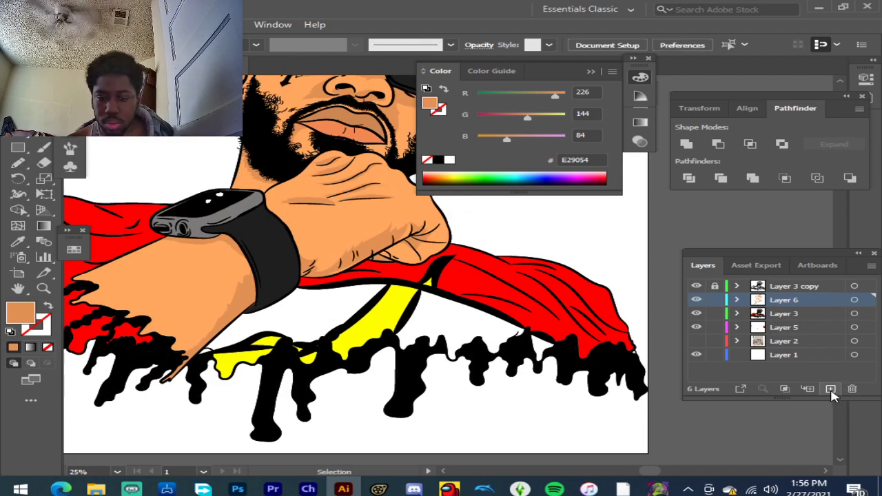
key(ctrl+l)
key(n)
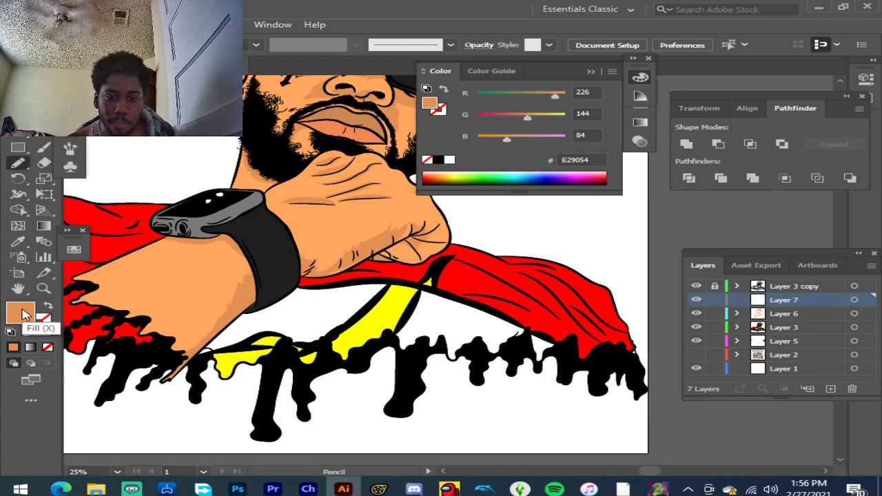
Step: Set the fill colour to grey B7B7B7 for shading the white shirt area beside the forearm
double_click(20, 312)
drag(215, 166, 216, 204)
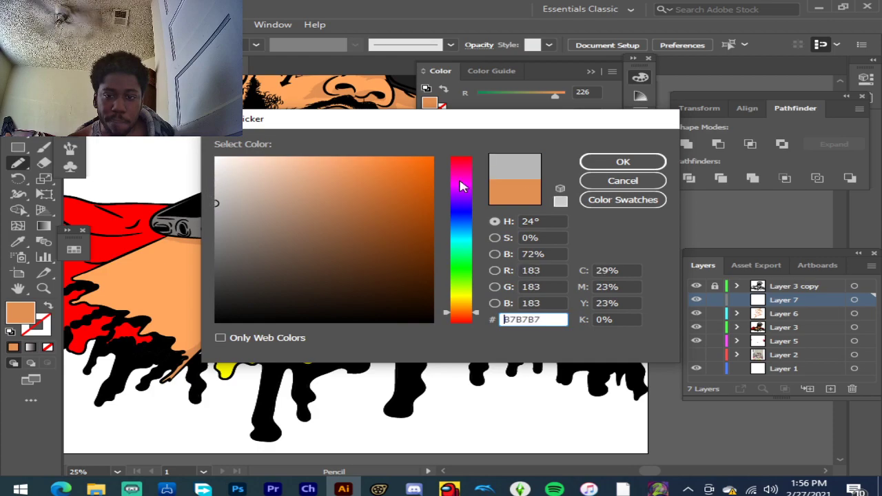
click(624, 162)
scroll(156, 351, up, 3)
scroll(155, 352, up, 2)
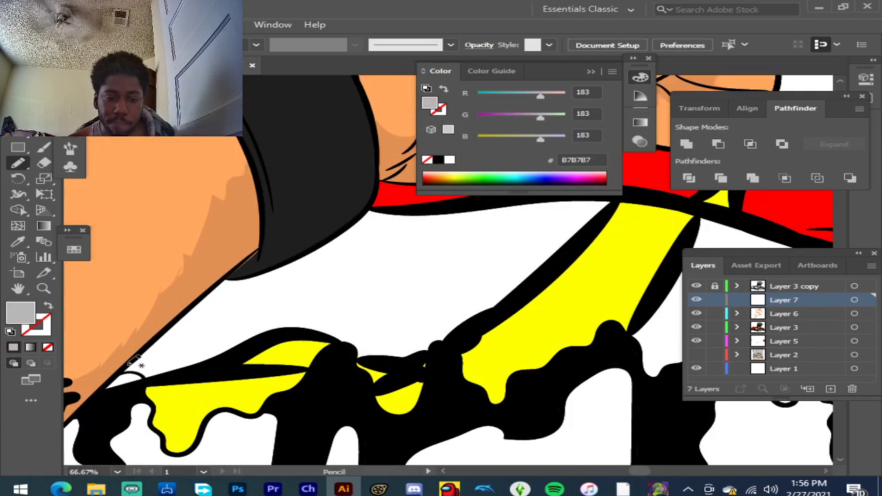
Step: Draw a B7B7B7 shadow on the white shirt along the forearm's lower edge, from the black drips up to the watch strap
drag(145, 353, 262, 245)
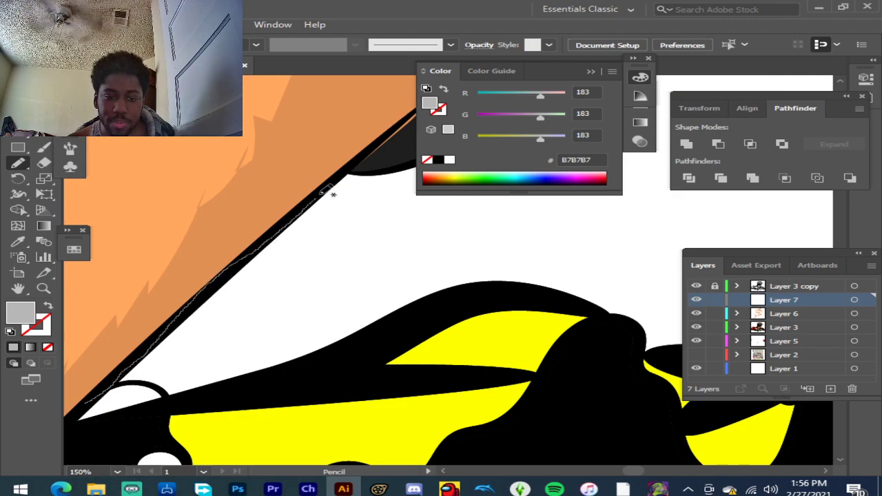
mouse_move(350, 168)
mouse_down()
mouse_move(400, 170)
mouse_move(191, 372)
mouse_move(130, 411)
mouse_move(69, 423)
mouse_move(86, 405)
mouse_move(75, 412)
mouse_up()
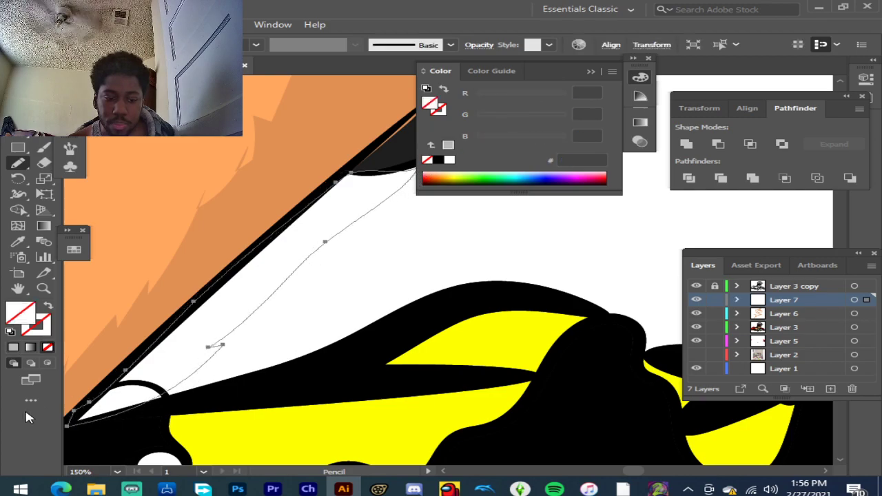
click(13, 347)
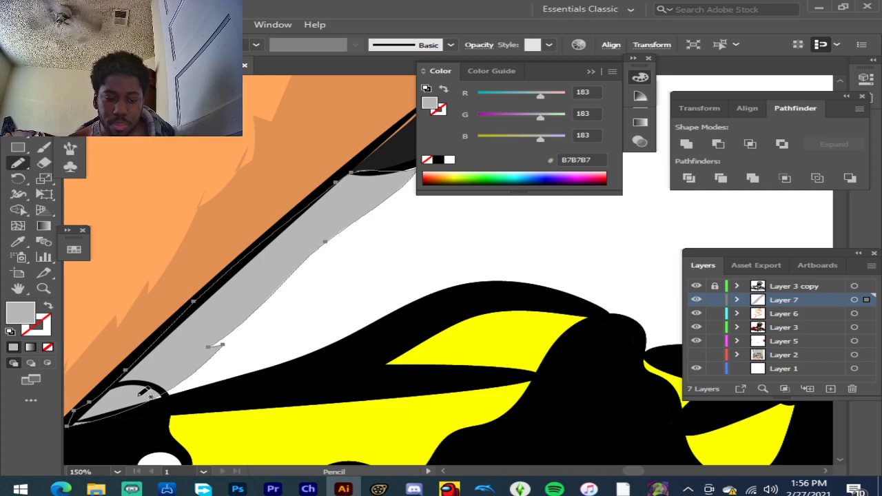
Step: Erase the excess of the grey shirt shadow along its lower tip, where the forearm meets the black drips
scroll(146, 391, down, 2)
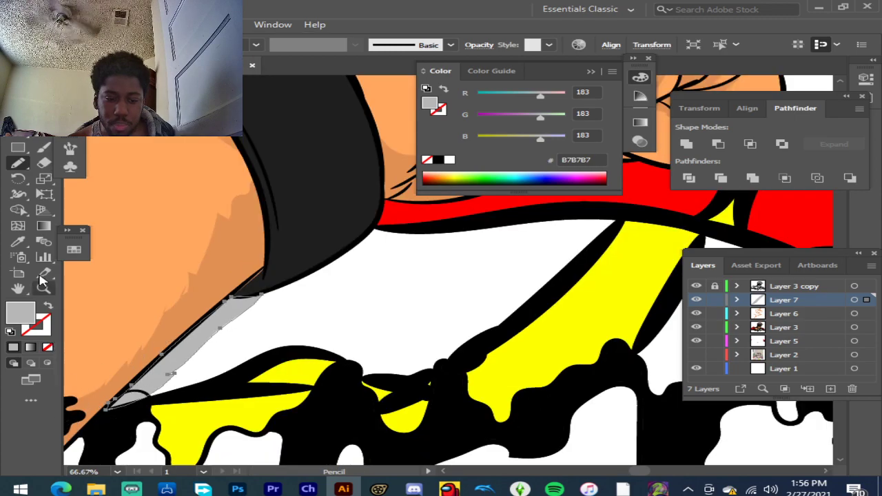
click(43, 163)
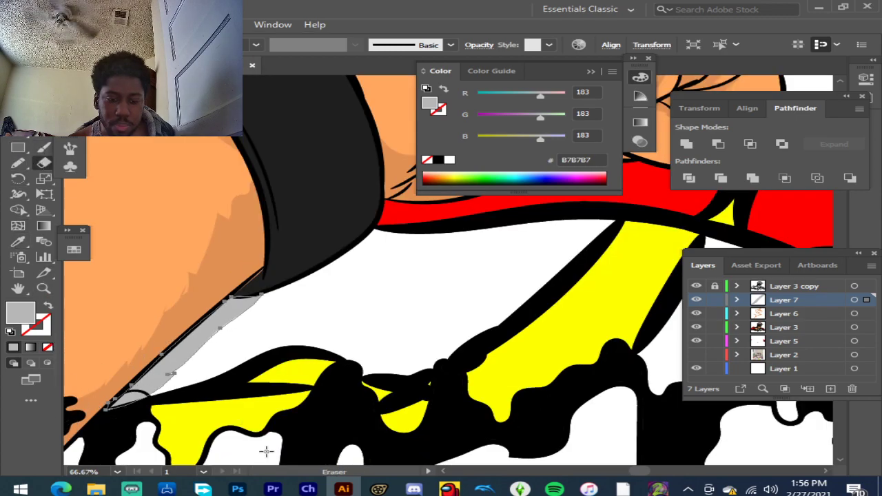
scroll(266, 452, down, 2)
scroll(107, 351, up, 3)
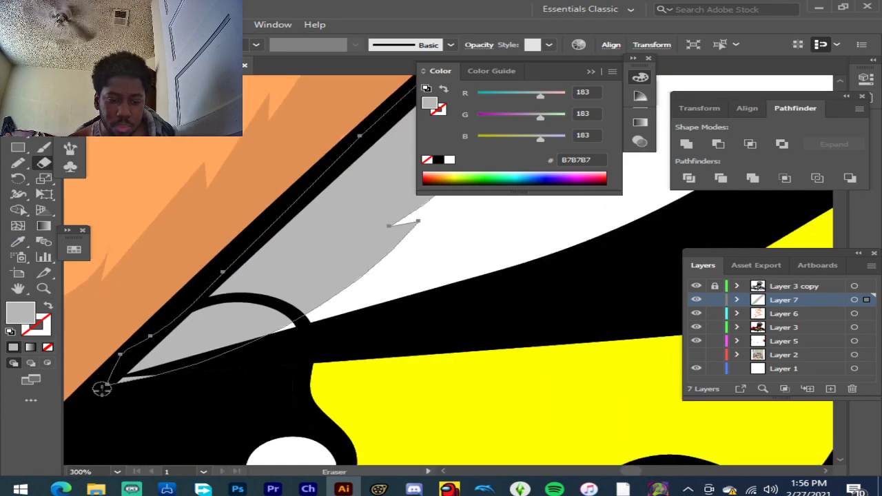
mouse_move(123, 388)
mouse_down()
mouse_move(221, 365)
mouse_move(203, 373)
mouse_up()
scroll(202, 372, down, 3)
scroll(419, 275, down, 1)
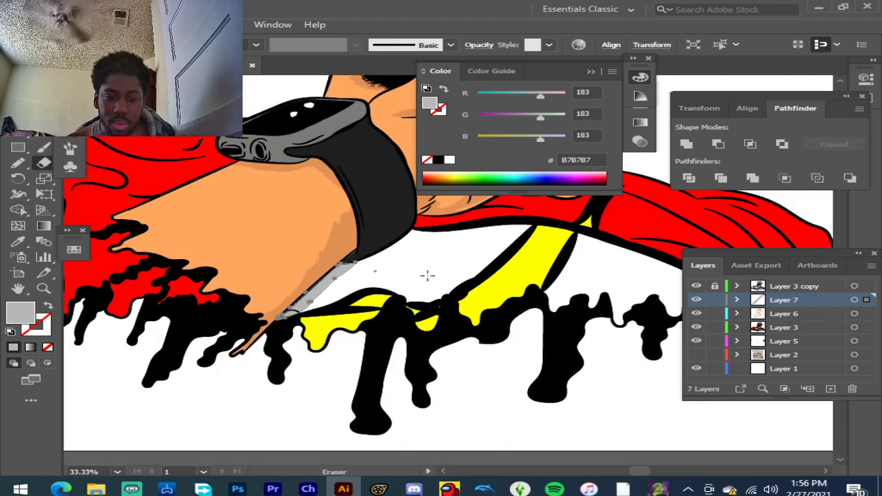
Step: Draw a B7B7B7 shadow with jagged notches on the white shirt beneath the watch strap's curved lower edge
scroll(449, 242, up, 2)
click(18, 163)
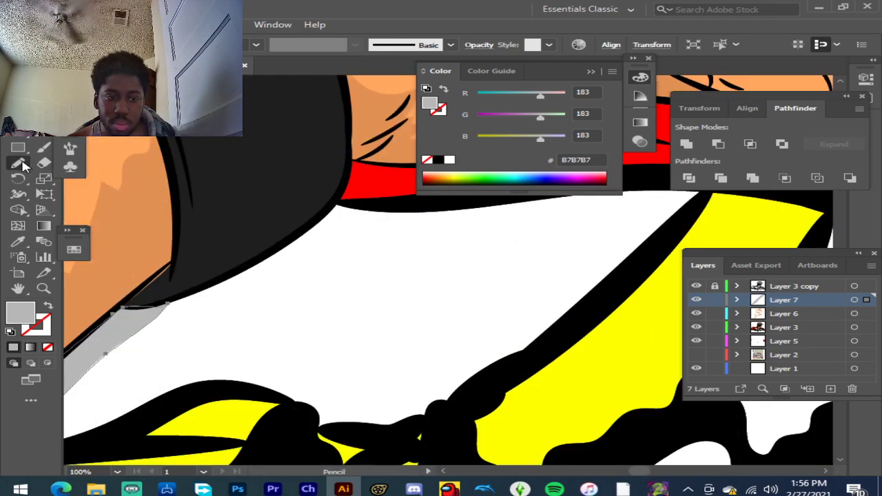
scroll(197, 237, up, 1)
scroll(246, 267, down, 1)
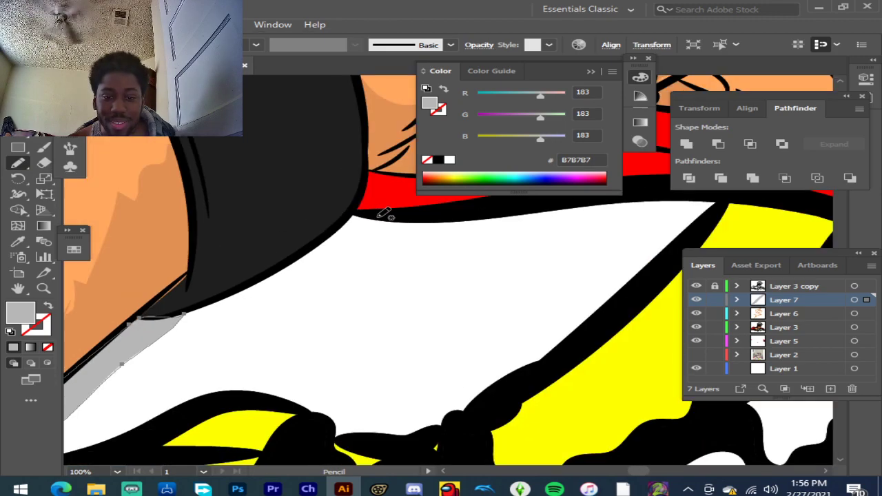
mouse_move(384, 217)
mouse_down()
mouse_move(376, 240)
mouse_move(339, 275)
mouse_move(157, 333)
mouse_up()
drag(204, 305, 277, 266)
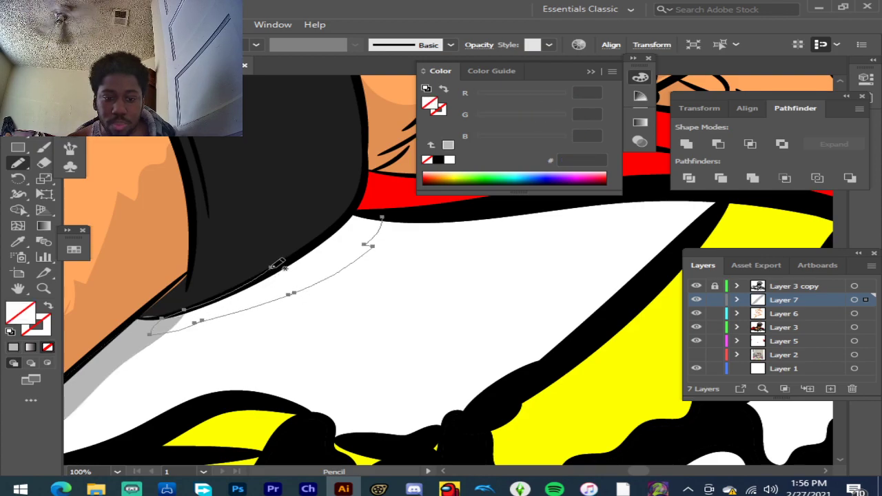
click(13, 348)
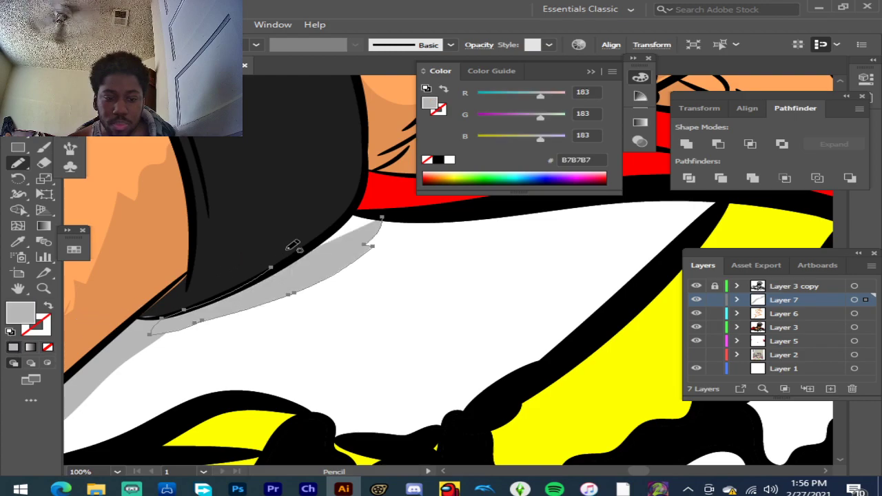
Step: Fill the white gap at the upper end of the strap's shadow with a B7B7B7 shape reaching the jacket's black outline
scroll(355, 197, up, 2)
mouse_move(406, 230)
mouse_down()
mouse_move(353, 224)
mouse_move(329, 259)
mouse_move(240, 317)
mouse_move(427, 248)
mouse_move(420, 231)
mouse_move(408, 239)
mouse_up()
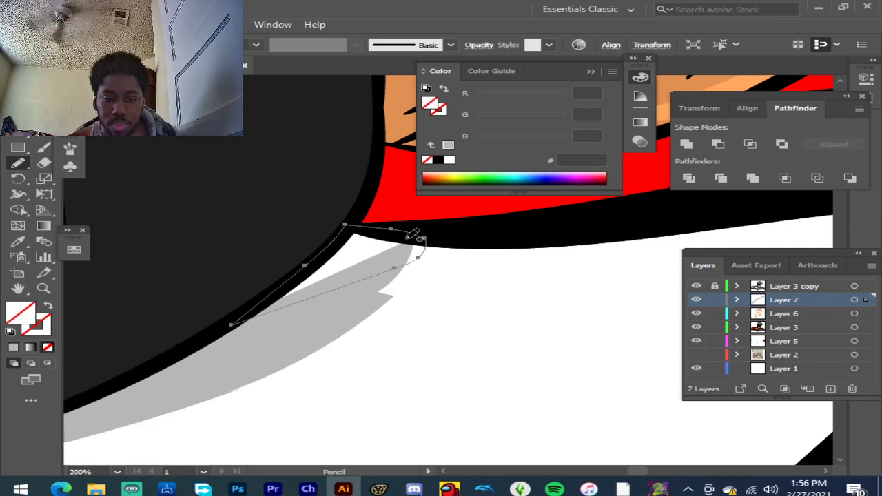
click(13, 347)
scroll(306, 309, down, 4)
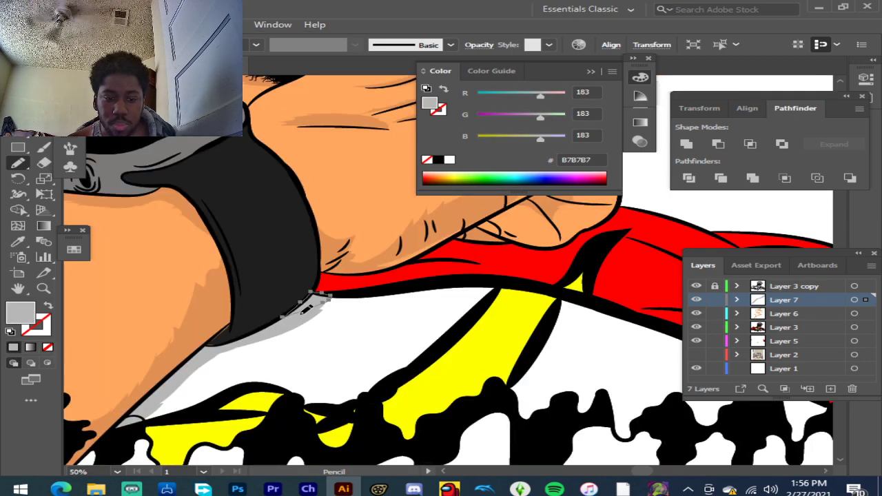
Step: Deselect the grey shadow and create a new layer directly above Layer 7
scroll(324, 296, down, 1)
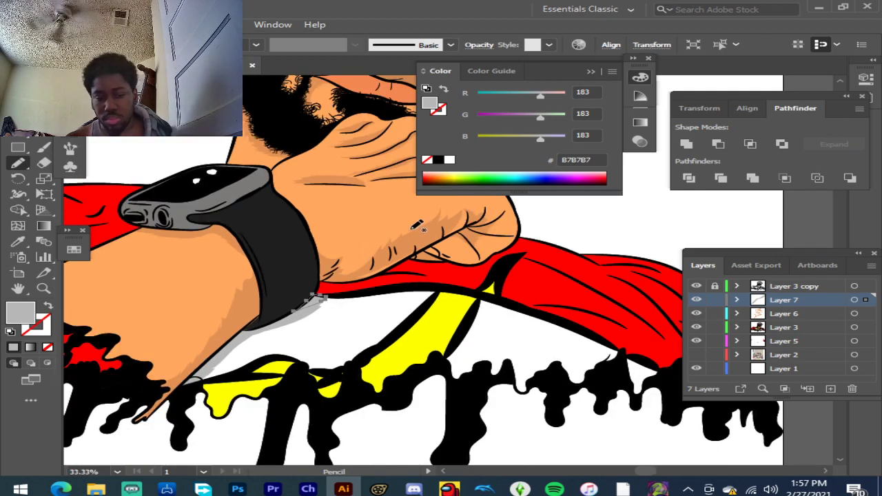
scroll(445, 228, up, 1)
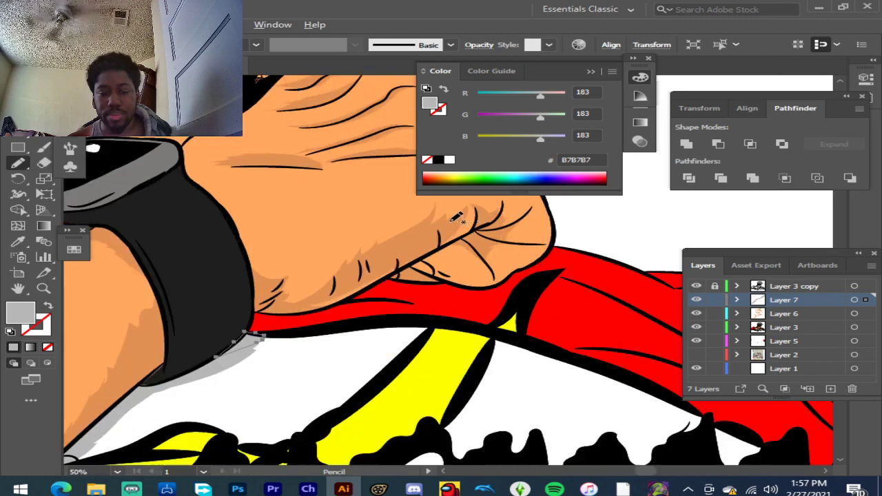
scroll(384, 253, down, 1)
scroll(383, 253, down, 1)
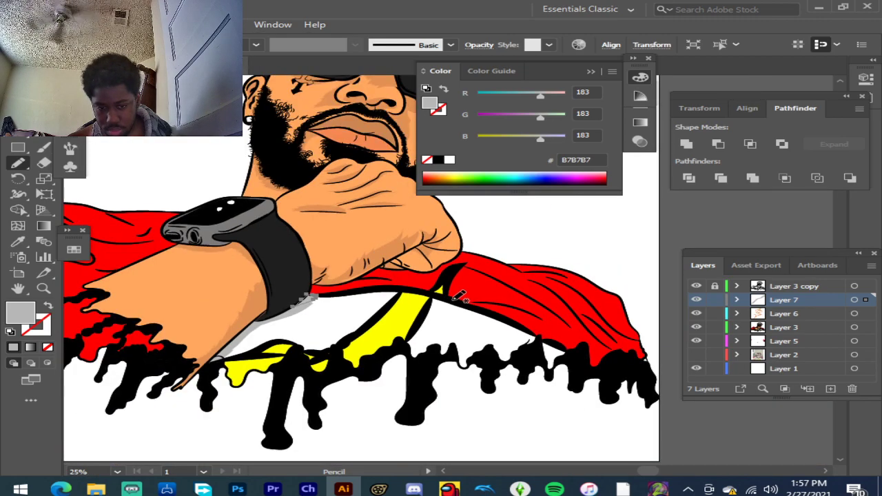
scroll(335, 246, up, 3)
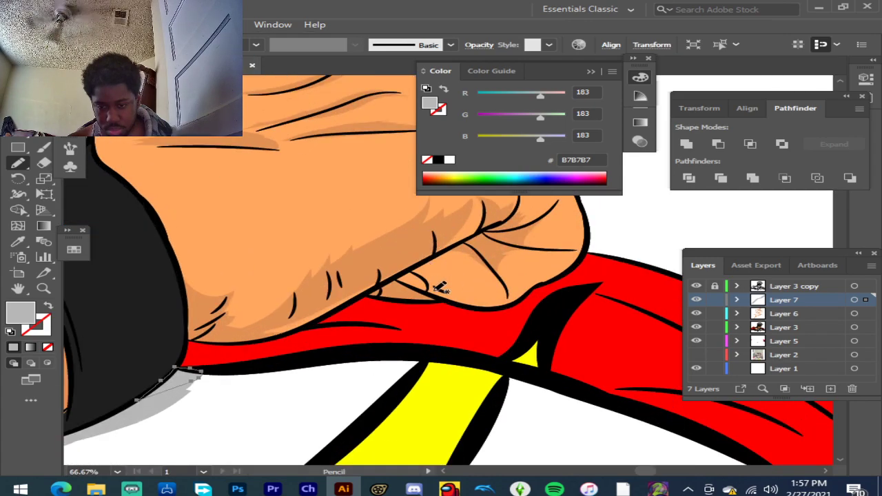
scroll(266, 280, down, 5)
key(v)
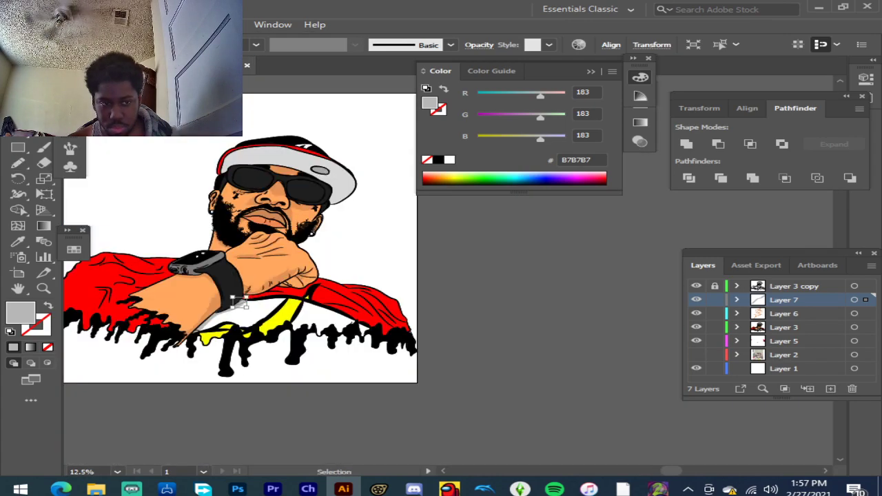
click(583, 317)
click(831, 389)
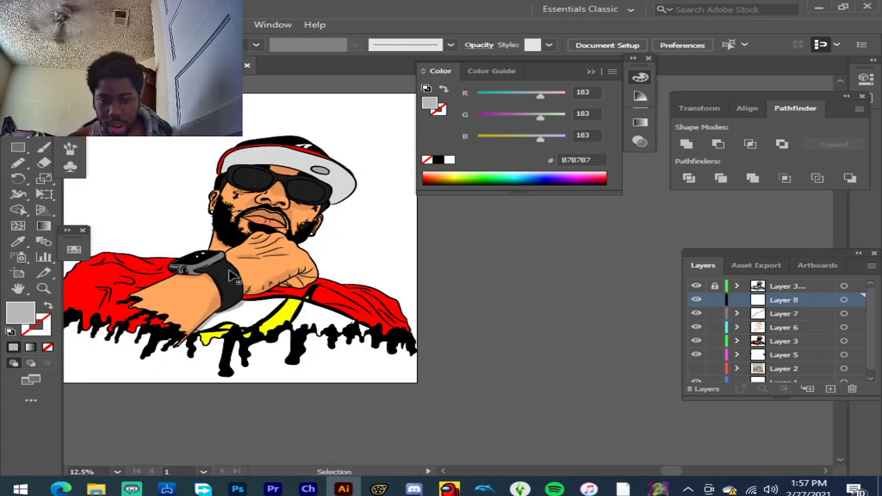
Step: Sample the jacket's red and darken the fill colour to CC0000 for the jacket shading
scroll(303, 298, up, 4)
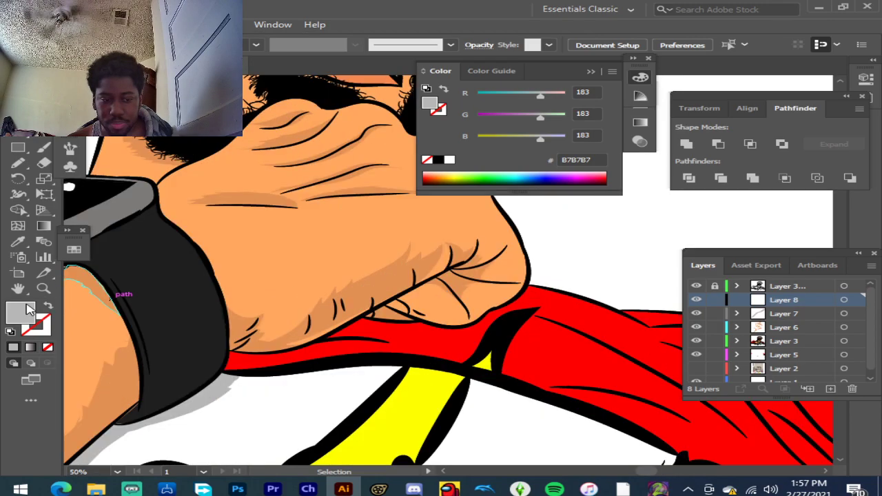
click(18, 241)
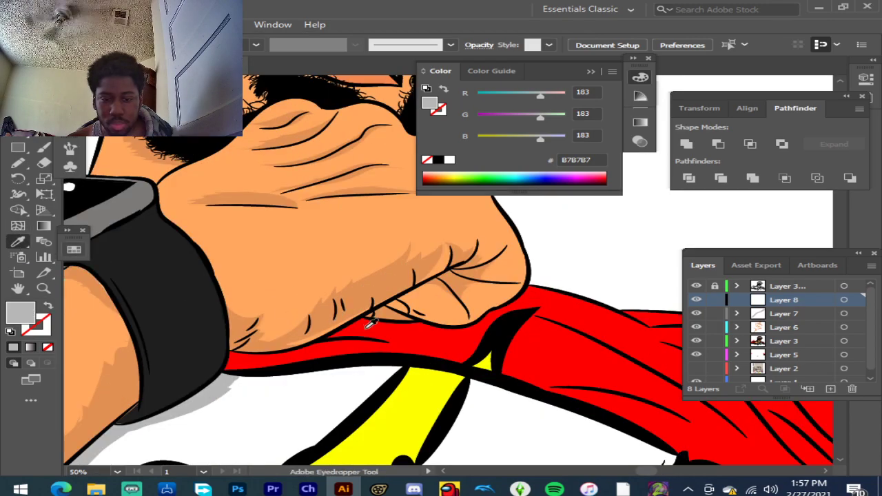
click(413, 338)
double_click(14, 319)
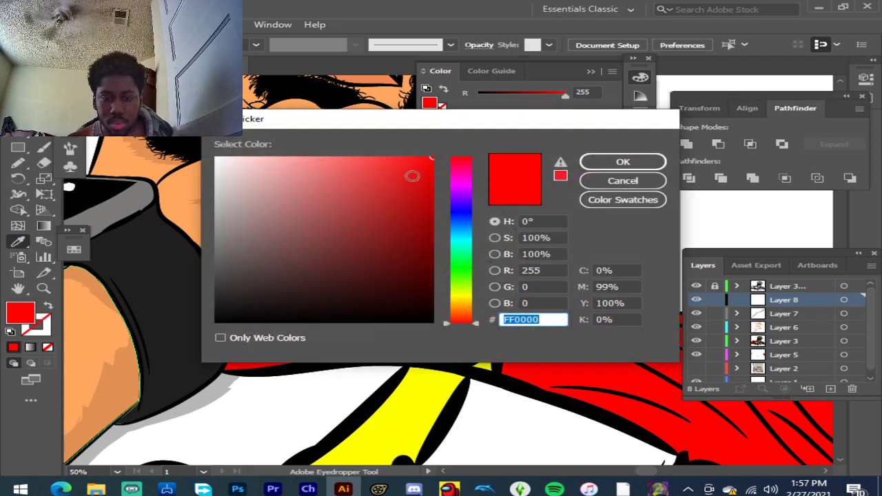
click(432, 190)
click(619, 162)
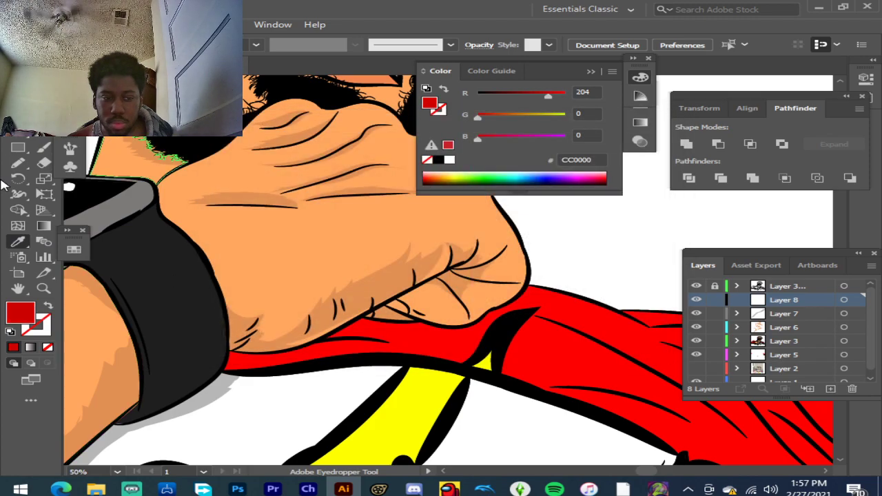
Step: Draw a jagged CC0000 shadow on the red jacket strip beneath the fist, from the watch strap to below the curled fingers
click(18, 164)
scroll(231, 333, up, 2)
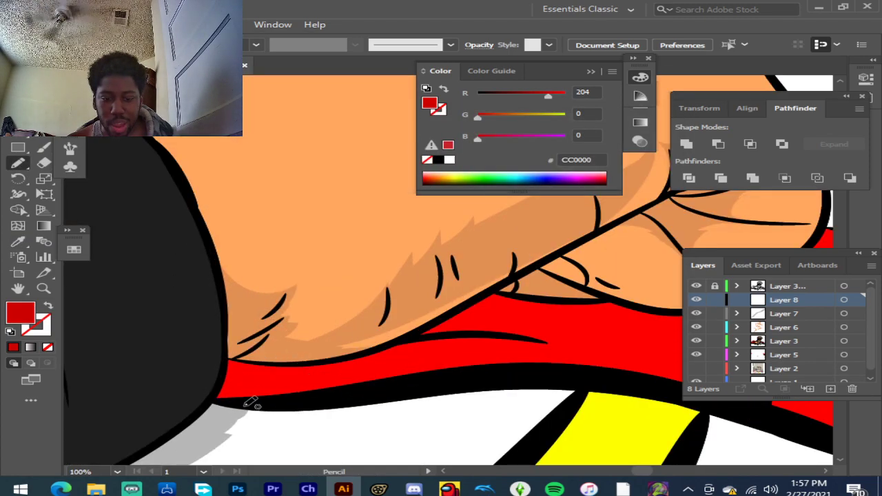
drag(284, 389, 352, 381)
mouse_move(428, 370)
mouse_down()
mouse_move(453, 353)
mouse_move(552, 343)
mouse_move(532, 315)
mouse_move(547, 310)
mouse_move(710, 330)
mouse_up()
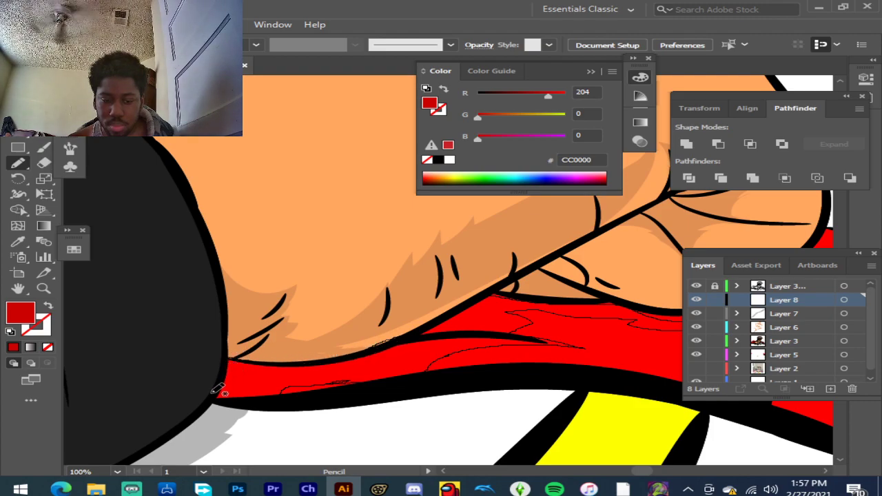
drag(212, 400, 264, 399)
click(13, 348)
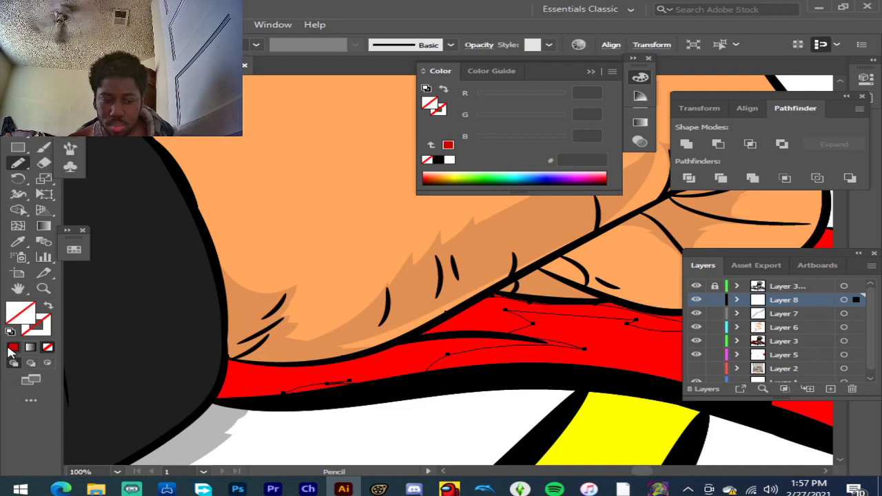
scroll(148, 349, down, 1)
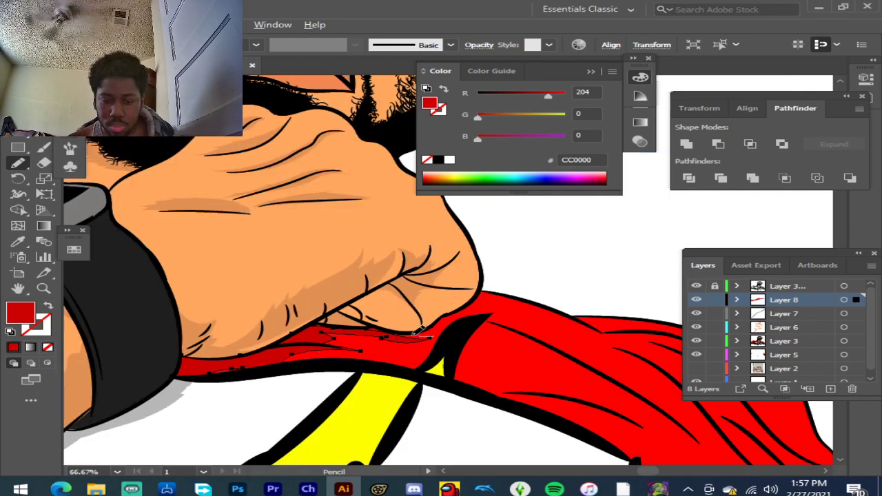
Step: Extend the jacket shading with a CC0000 shadow following the underside of the curled fingers up around the fist's outer edge
scroll(421, 331, up, 2)
scroll(441, 324, up, 1)
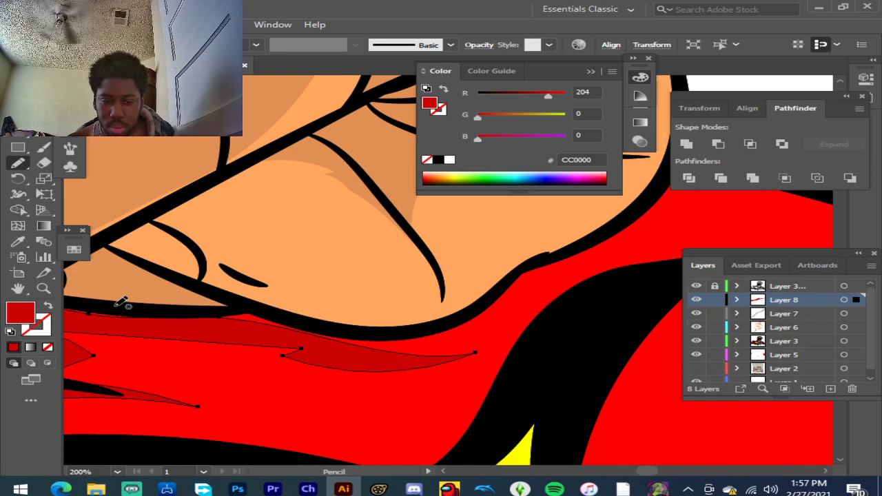
mouse_move(69, 301)
mouse_down()
mouse_move(109, 322)
mouse_move(245, 344)
mouse_move(205, 355)
mouse_move(426, 364)
mouse_up()
mouse_move(511, 335)
mouse_down()
mouse_move(571, 276)
mouse_move(666, 252)
mouse_move(707, 218)
mouse_move(720, 178)
mouse_up()
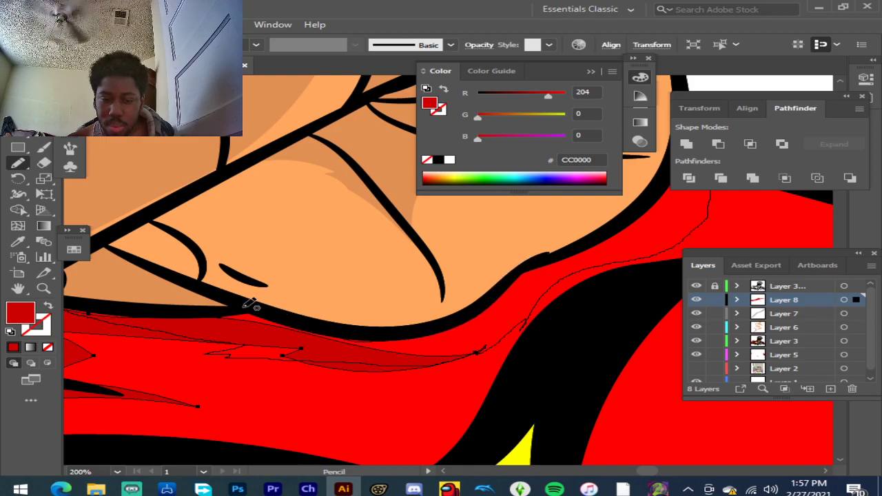
mouse_move(205, 308)
mouse_down()
mouse_move(142, 310)
mouse_move(109, 301)
mouse_move(111, 290)
mouse_up()
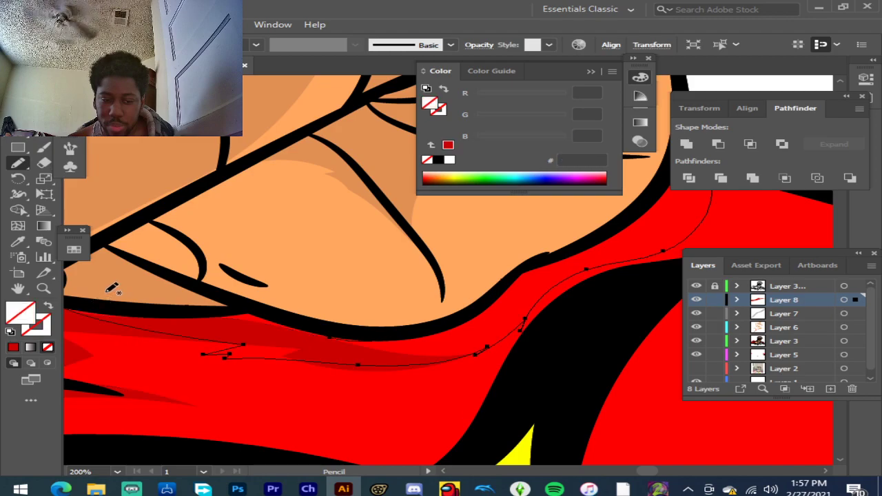
click(12, 347)
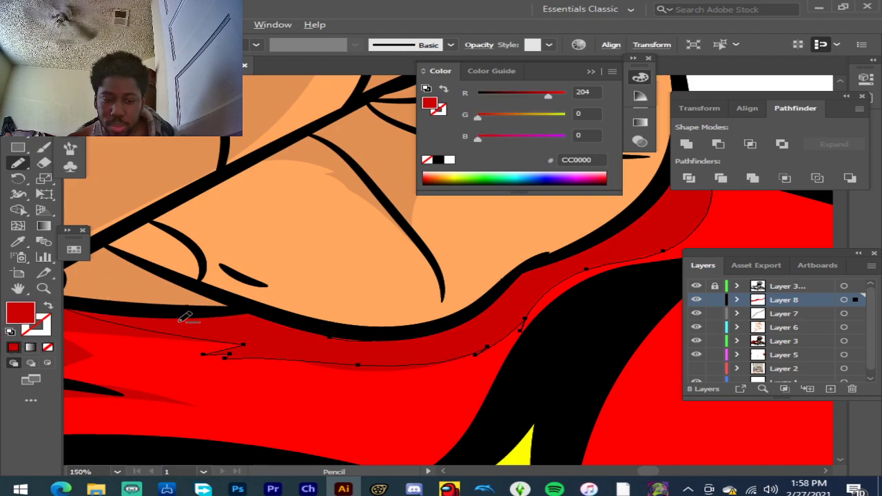
Step: Fill the gap between the finger shadow and the jacket's shoulder outline with a small CC0000 shape
scroll(186, 317, down, 1)
scroll(483, 237, up, 5)
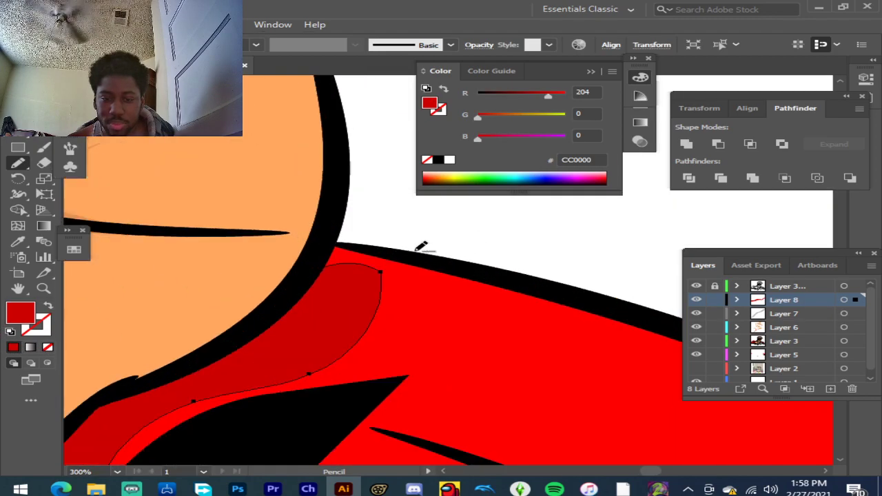
mouse_move(233, 284)
mouse_down()
mouse_move(352, 318)
mouse_move(361, 246)
mouse_up()
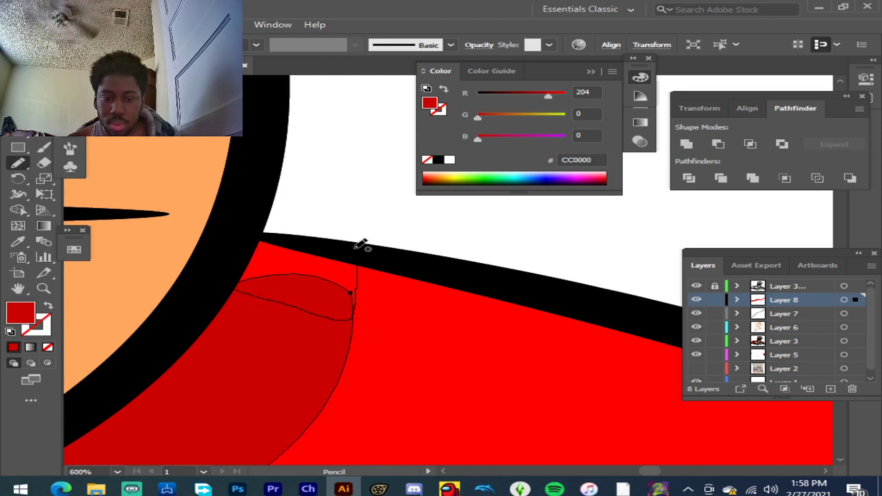
click(14, 348)
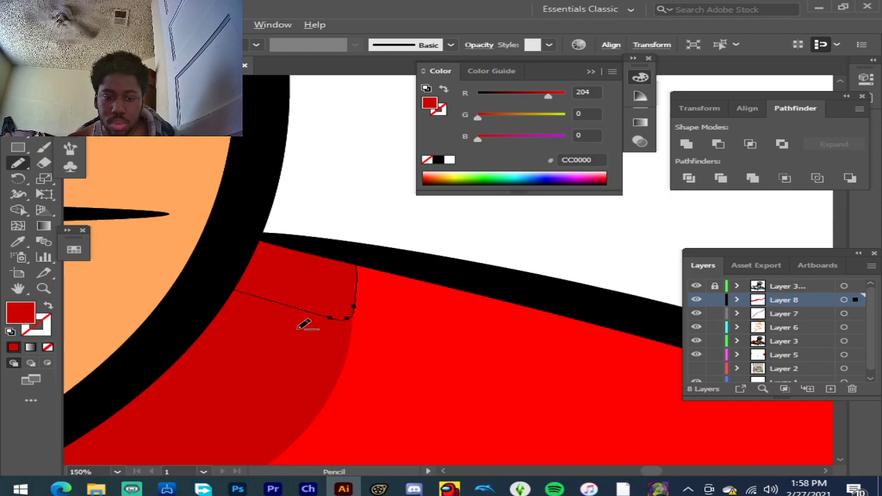
scroll(306, 325, down, 8)
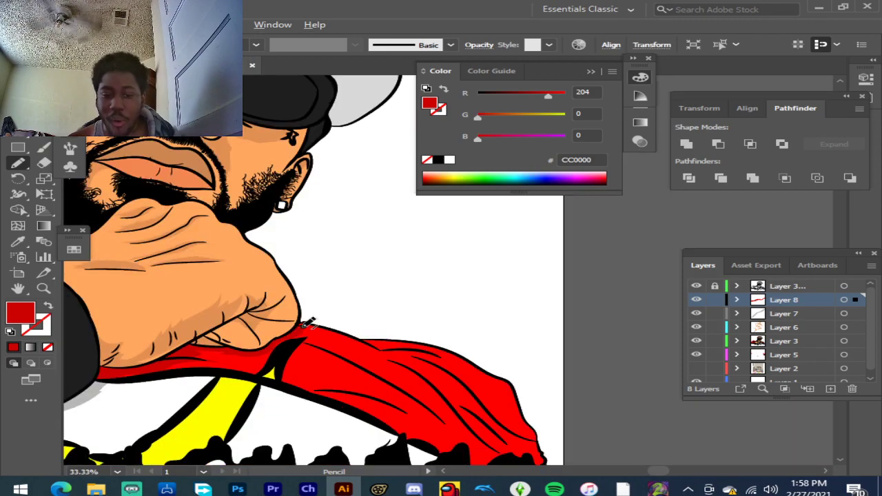
Step: Draw a long CC0000 shadow between the two inner fold lines of the jacket shoulder beside the fist, starting near the yellow strap
scroll(308, 323, down, 2)
key(ctrl+equal)
key(ctrl+equal)
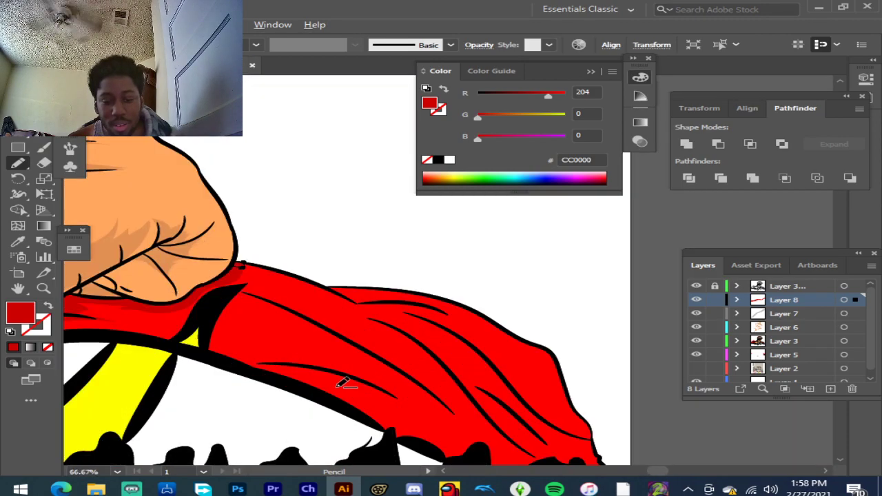
drag(279, 358, 338, 367)
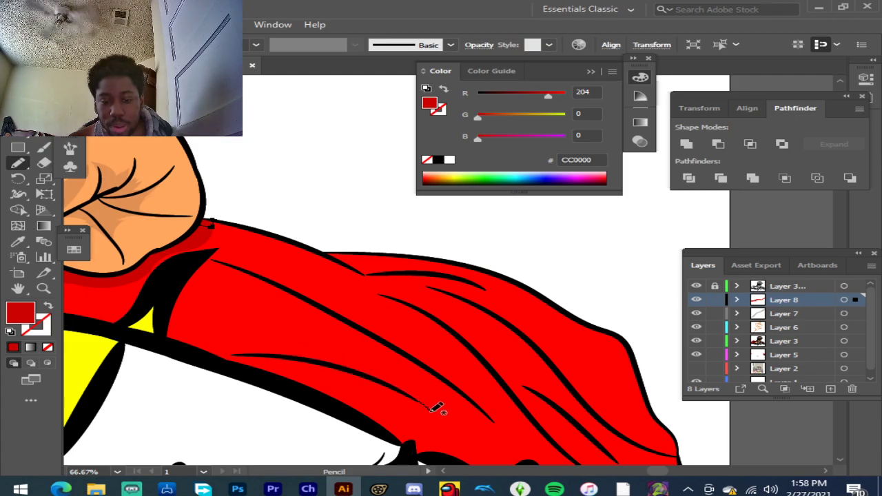
mouse_move(495, 418)
mouse_down()
mouse_move(387, 335)
mouse_move(242, 267)
mouse_move(200, 260)
mouse_move(179, 344)
mouse_up()
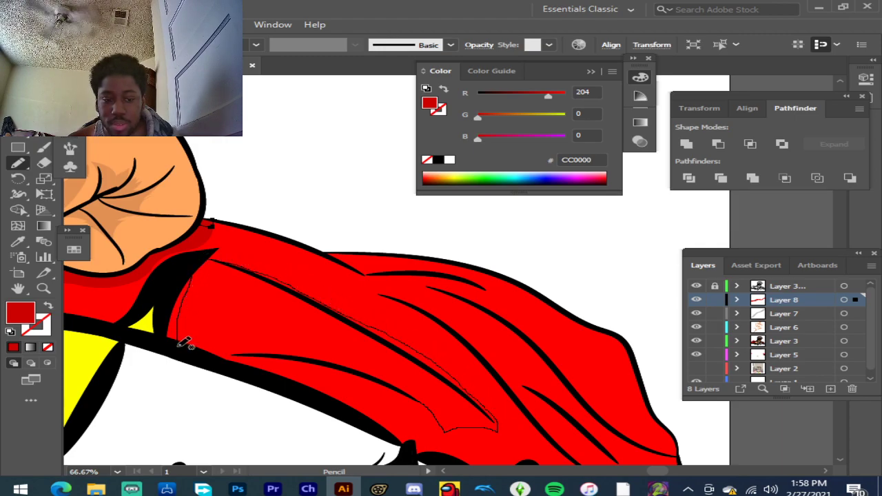
drag(340, 364, 353, 367)
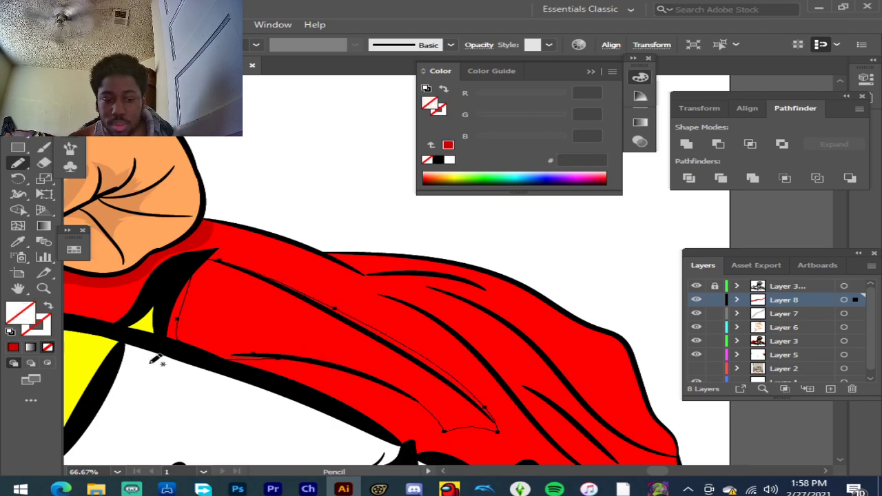
click(14, 347)
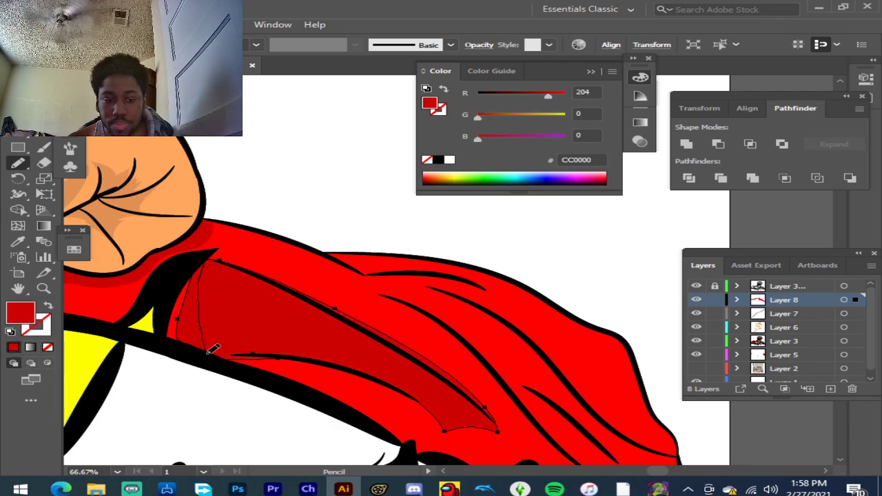
key(Delete)
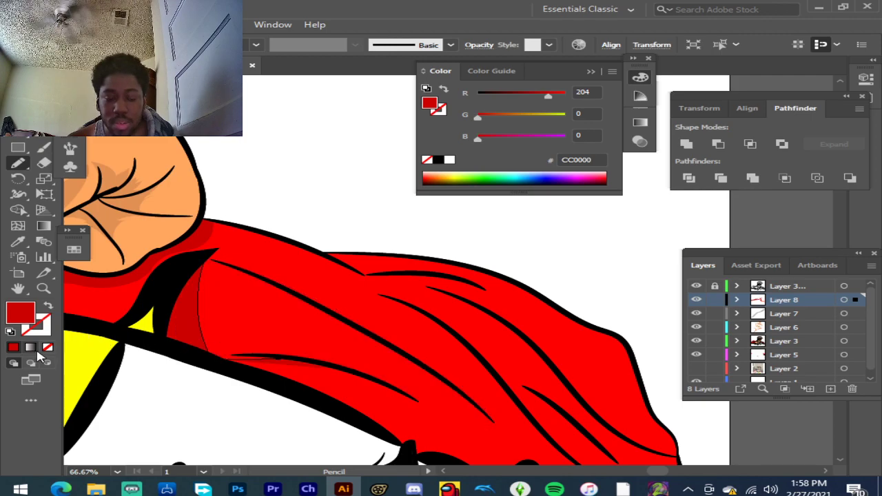
key(ctrl+z)
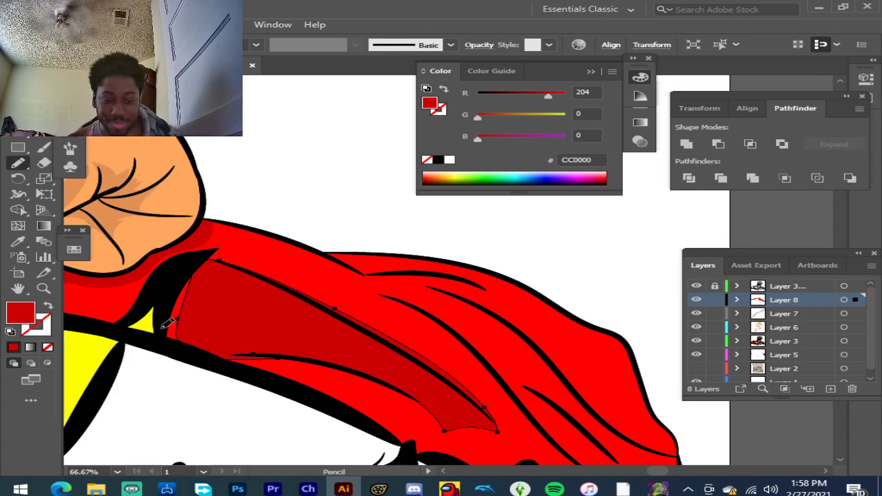
mouse_move(213, 258)
mouse_down()
mouse_move(195, 296)
mouse_move(196, 329)
mouse_move(204, 358)
mouse_move(223, 371)
mouse_move(174, 343)
mouse_up()
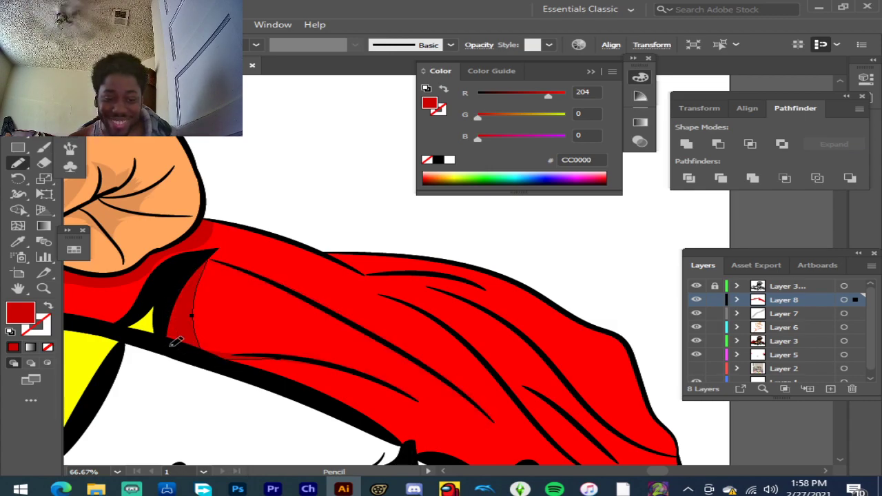
key(ctrl+z)
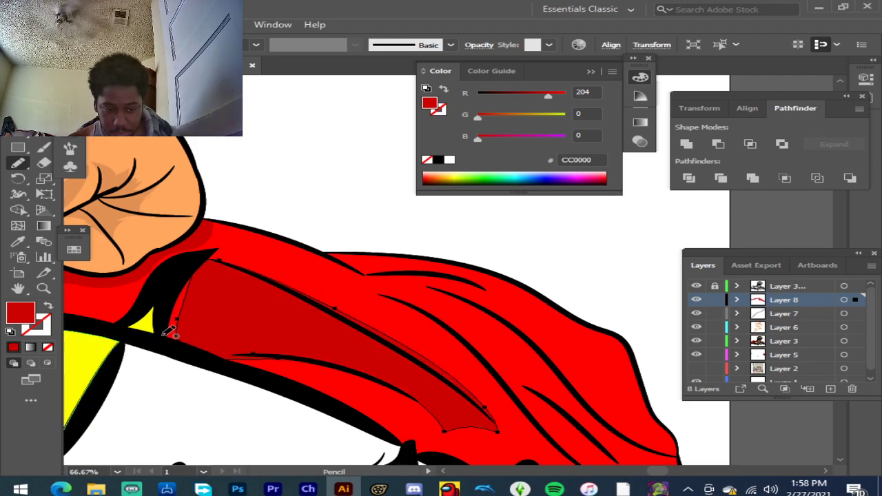
Step: Extend the long shoulder shadow with CC0000 shapes to the thick black collar edge and down to the black drips
mouse_move(197, 299)
mouse_down()
mouse_move(203, 366)
mouse_move(172, 348)
mouse_up()
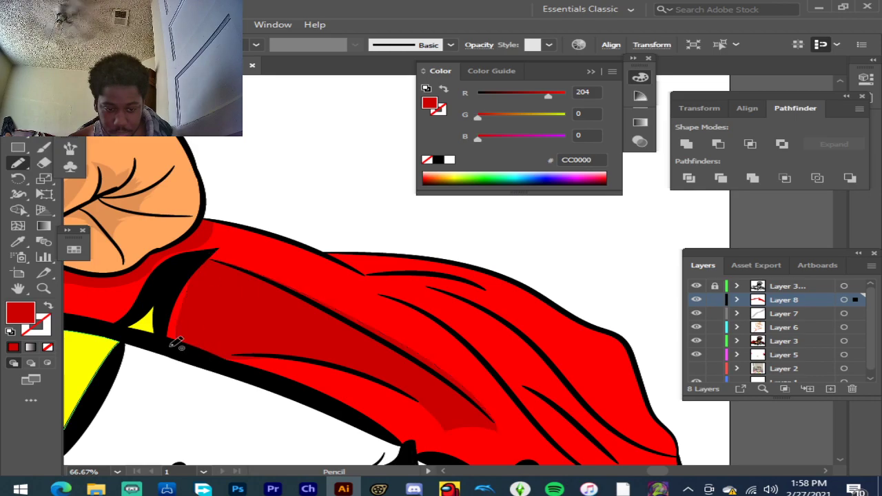
click(14, 348)
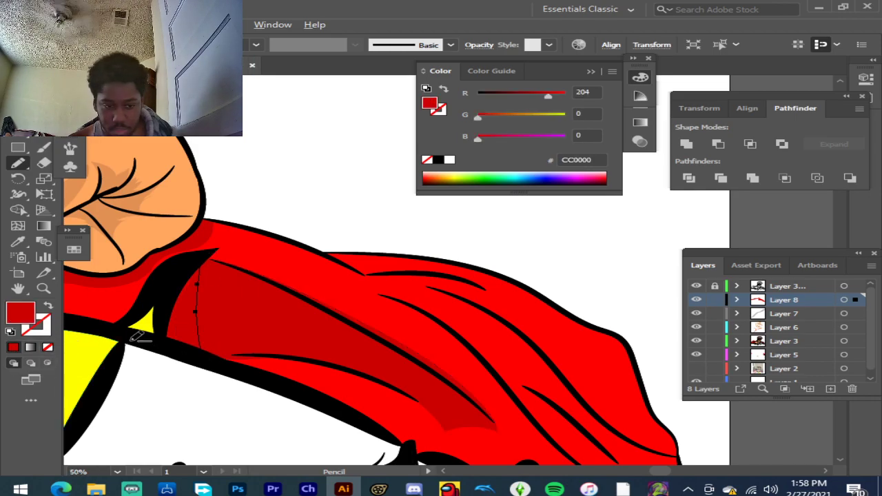
scroll(138, 335, down, 2)
scroll(328, 351, up, 5)
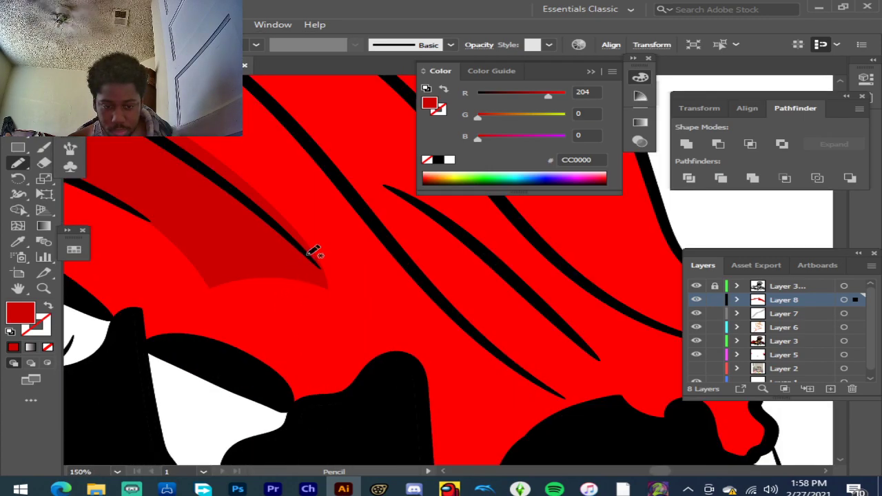
mouse_move(334, 266)
mouse_down()
mouse_move(351, 317)
mouse_move(359, 371)
mouse_move(339, 391)
mouse_move(297, 400)
mouse_move(296, 375)
mouse_move(213, 300)
mouse_move(205, 282)
mouse_move(321, 260)
mouse_up()
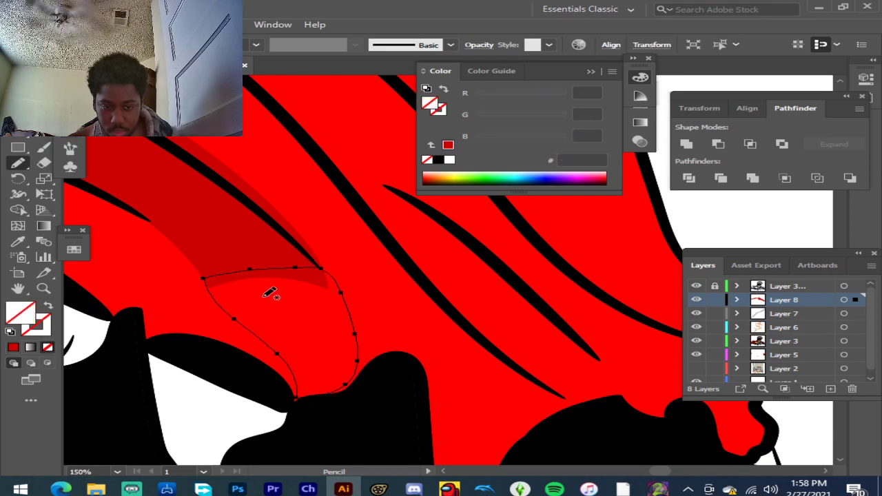
Step: Draw a CC0000 shadow between the long fold and the short fold next to it on the lower part of that shoulder
scroll(196, 296, down, 2)
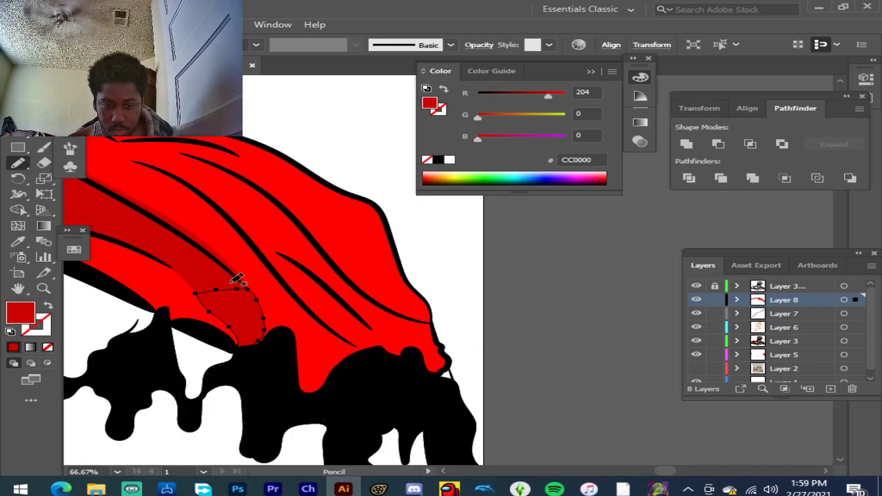
scroll(331, 247, up, 2)
mouse_move(199, 251)
mouse_down()
mouse_move(240, 267)
mouse_move(437, 446)
mouse_move(410, 437)
mouse_up()
drag(198, 261, 201, 264)
click(14, 348)
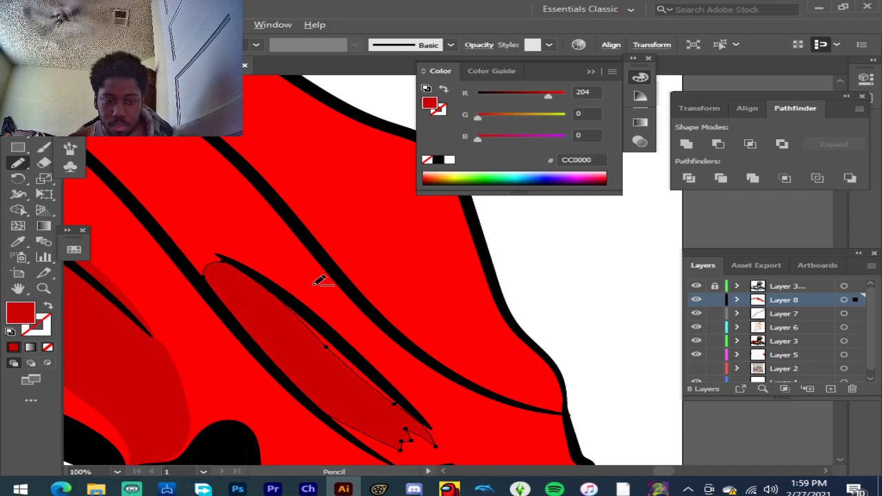
Step: Draw a tapering, notched CC0000 shadow along the outer side of the long fold nearest the shoulder's outer edge
scroll(314, 281, down, 3)
scroll(193, 157, up, 2)
mouse_move(241, 245)
mouse_down()
mouse_move(293, 257)
mouse_move(409, 309)
mouse_move(505, 419)
mouse_move(546, 449)
mouse_move(493, 434)
mouse_move(441, 399)
mouse_move(373, 318)
mouse_move(330, 284)
mouse_move(279, 257)
mouse_up()
click(10, 347)
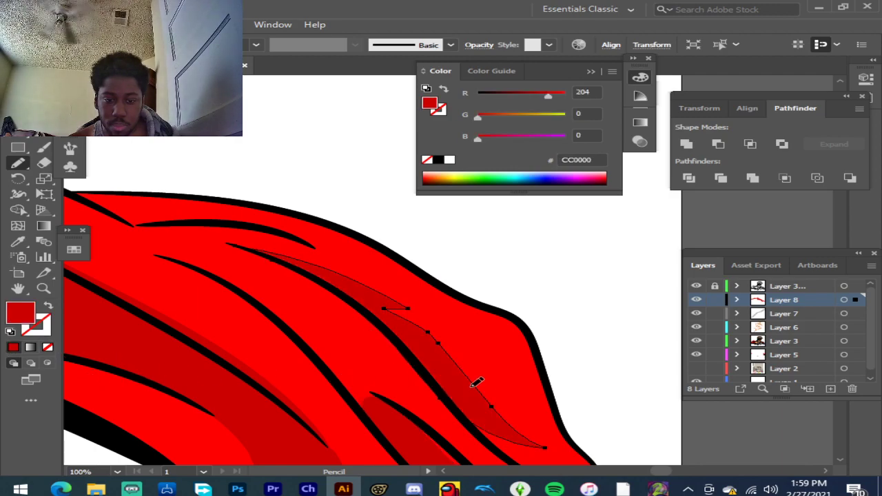
Step: Add a second jagged CC0000 shadow outline over the outer fold's shading, reaching down to the fold's end at the jacket outline
scroll(477, 384, down, 3)
scroll(503, 419, up, 3)
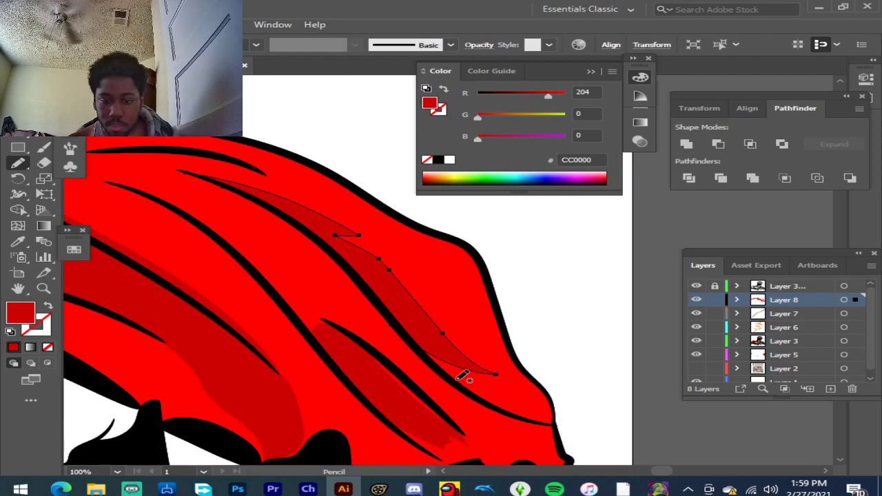
mouse_move(497, 407)
mouse_down()
mouse_move(551, 429)
mouse_move(518, 405)
mouse_move(495, 371)
mouse_move(510, 367)
mouse_move(442, 312)
mouse_move(429, 286)
mouse_move(454, 292)
mouse_move(355, 247)
mouse_move(384, 309)
mouse_up()
drag(439, 369, 513, 418)
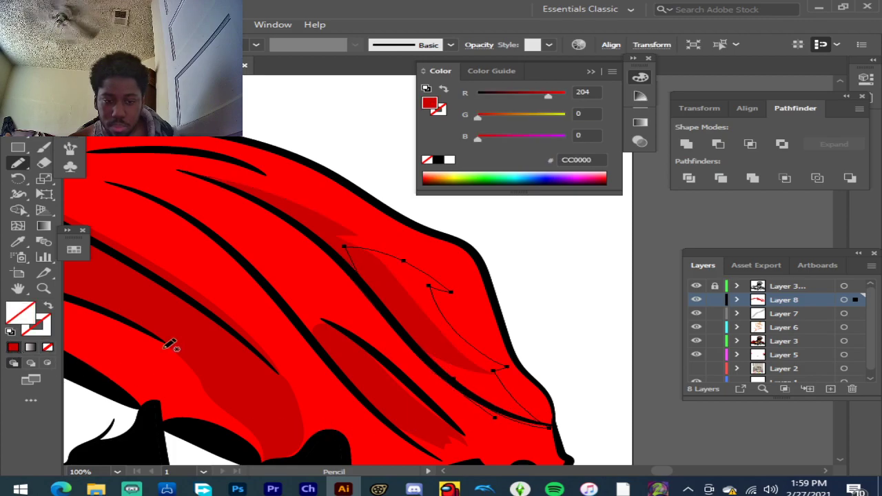
Step: Draw a narrow CC0000 shadow beneath the short curved crease at the top of the shoulder beside the fist
scroll(333, 319, down, 2)
scroll(206, 186, up, 3)
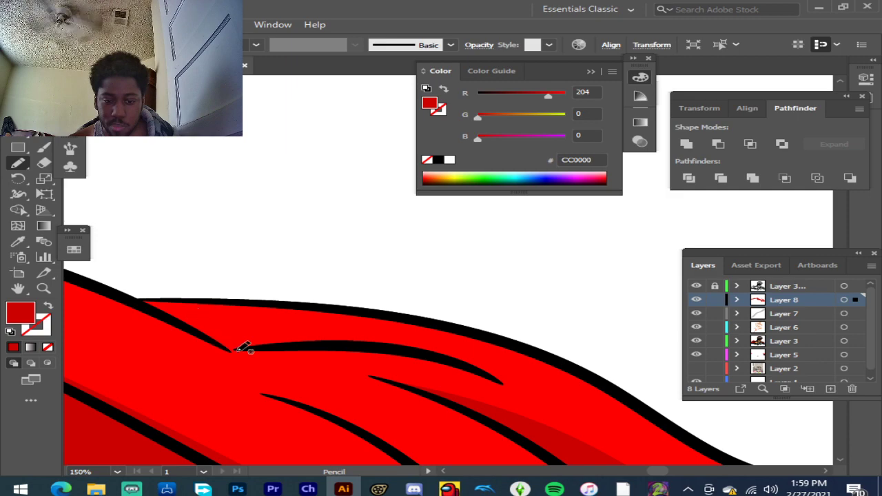
mouse_move(416, 356)
mouse_down()
mouse_move(539, 417)
mouse_move(607, 431)
mouse_move(562, 436)
mouse_move(376, 377)
mouse_move(258, 356)
mouse_up()
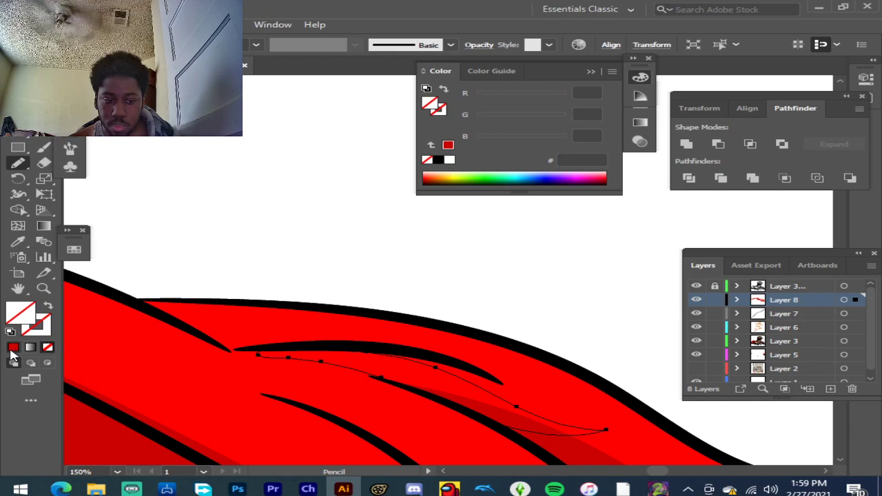
key(shift+x)
Step: On the opposite jacket sleeve, draw a jagged-edged CC0000 shadow inside the smaller of the two bent fold lines
key(ctrl+minus)
key(ctrl+minus)
key(ctrl+minus)
key(ctrl+minus)
key(ctrl+minus)
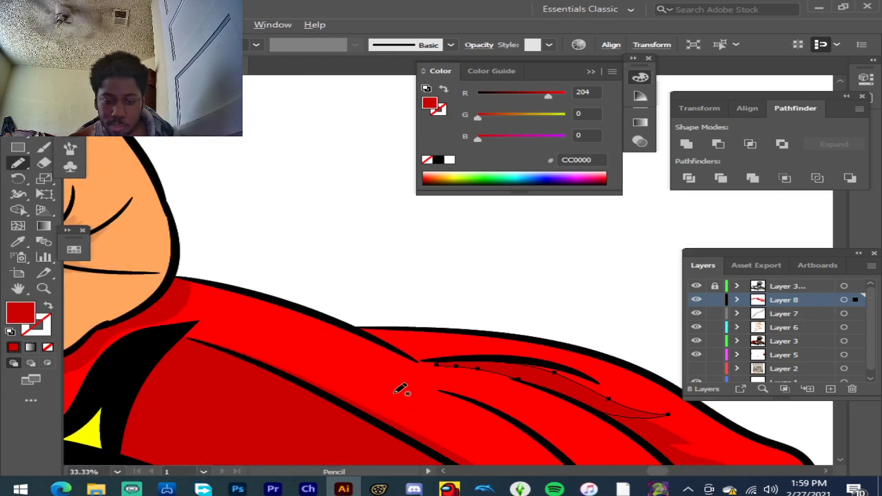
scroll(421, 380, down, 5)
key(ctrl+minus)
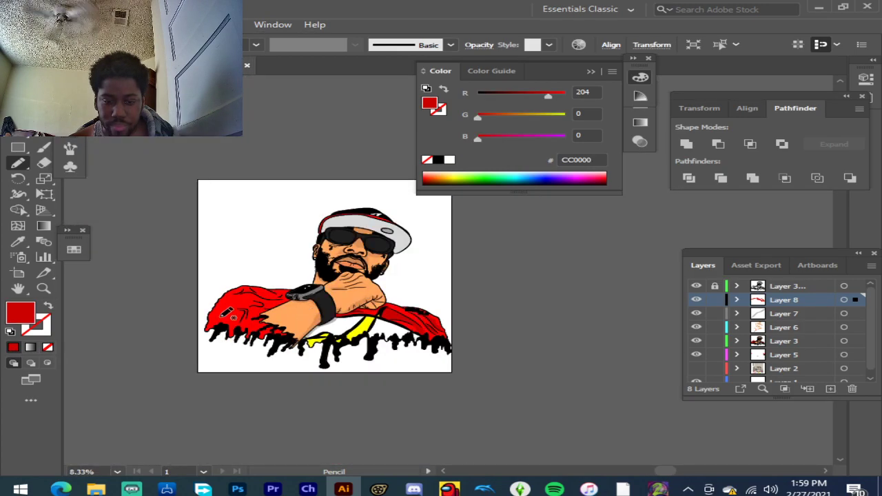
key(ctrl+plus)
key(ctrl+plus)
key(ctrl+plus)
key(ctrl+plus)
key(ctrl+plus)
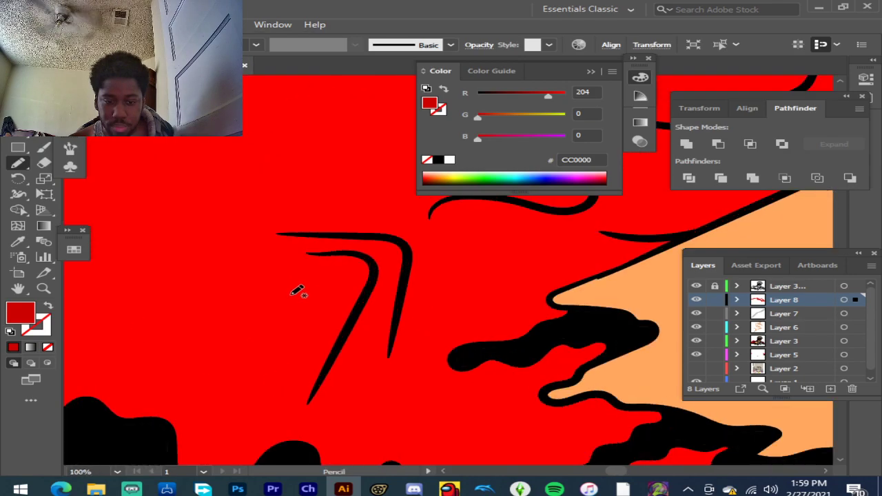
mouse_move(373, 258)
mouse_down()
mouse_move(285, 258)
mouse_move(242, 277)
mouse_move(228, 391)
mouse_move(244, 411)
mouse_move(272, 418)
mouse_move(273, 431)
mouse_move(315, 405)
mouse_move(372, 276)
mouse_move(354, 254)
mouse_up()
click(13, 347)
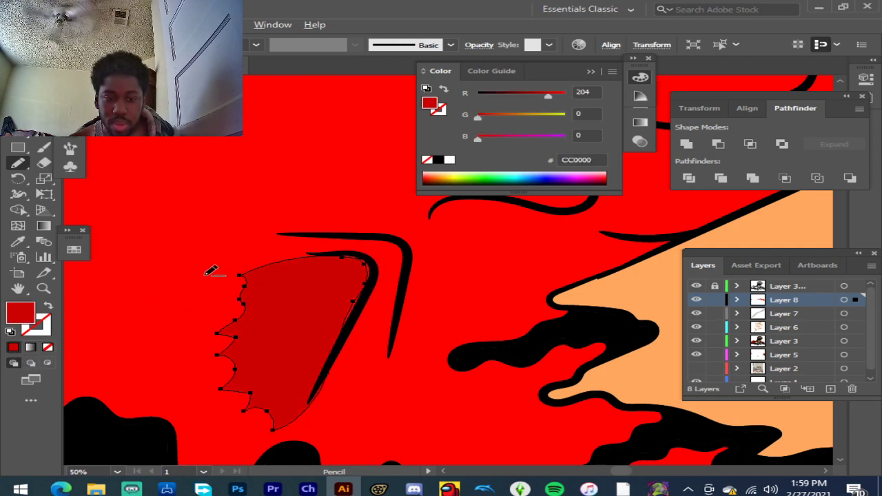
Step: Fill the hook-shaped sleeve fold with a jagged CC0000 shadow and add a thin one around the small crease meeting the forearm
scroll(211, 270, down, 2)
scroll(379, 218, up, 3)
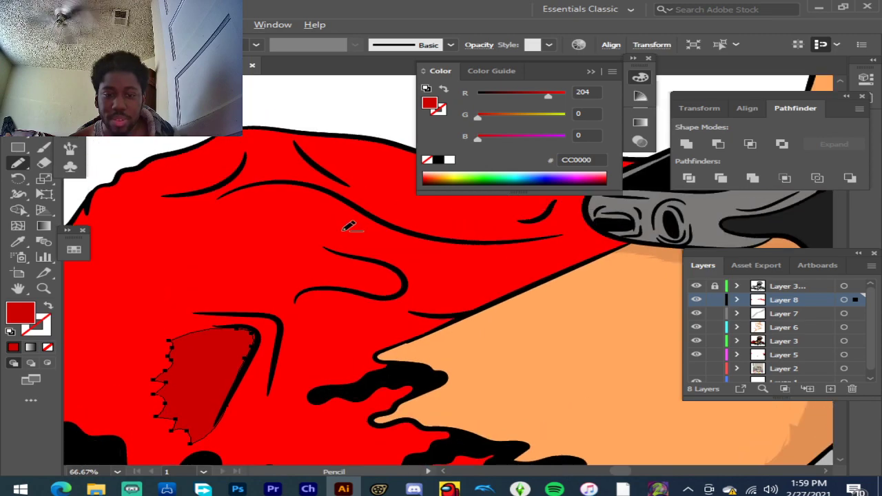
mouse_move(308, 244)
mouse_down()
mouse_move(339, 270)
mouse_move(410, 292)
mouse_move(433, 312)
mouse_move(434, 329)
mouse_move(414, 338)
mouse_move(311, 319)
mouse_up()
mouse_move(266, 339)
mouse_down()
mouse_move(156, 318)
mouse_move(212, 292)
mouse_move(182, 286)
mouse_move(183, 271)
mouse_move(170, 269)
mouse_move(201, 263)
mouse_move(103, 269)
mouse_move(217, 242)
mouse_move(310, 246)
mouse_up()
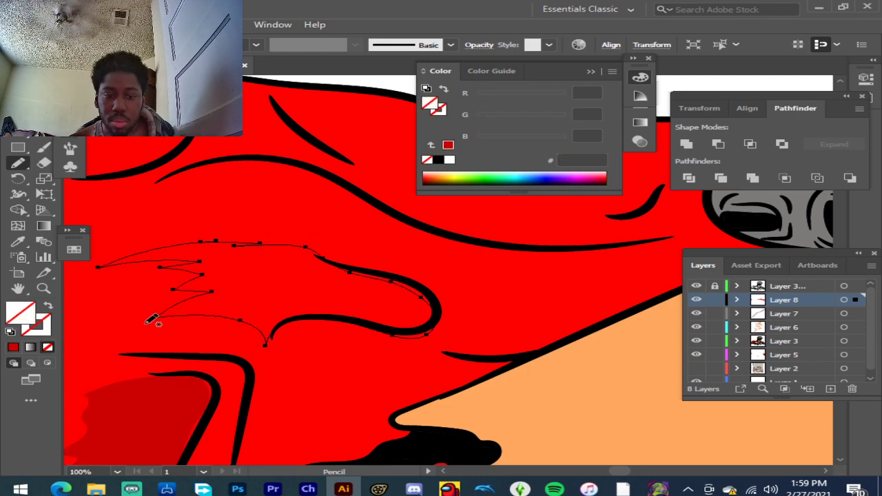
click(14, 347)
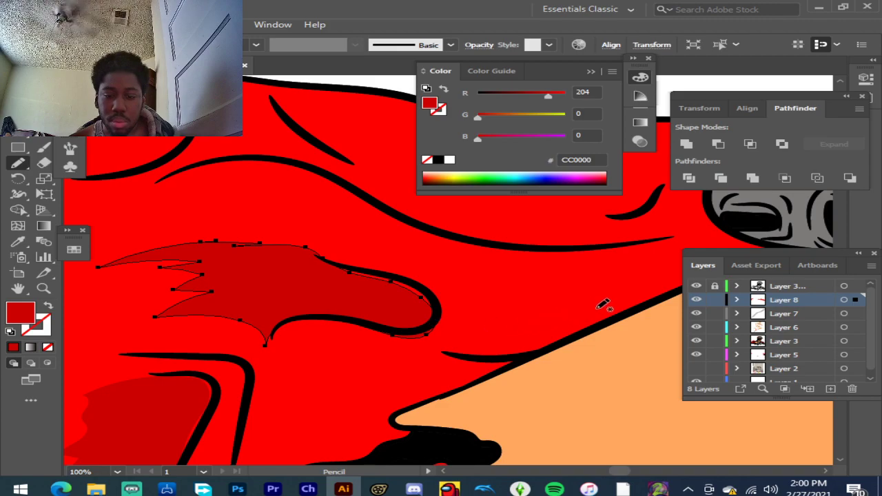
mouse_move(566, 334)
mouse_down()
mouse_move(482, 351)
mouse_move(330, 349)
mouse_move(524, 364)
mouse_up()
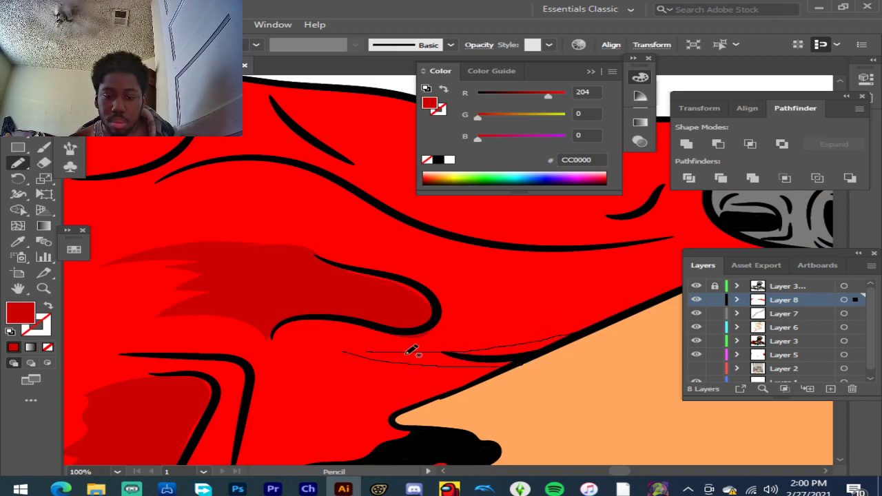
click(14, 346)
Step: Draw a pointed CC0000 shadow inside the small curved crease next to the watch
scroll(528, 288, down, 1)
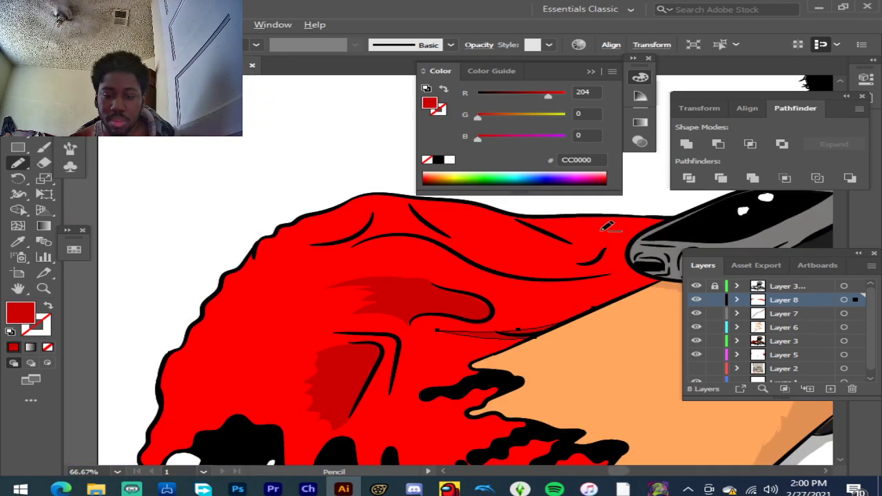
scroll(594, 235, up, 2)
drag(619, 265, 610, 297)
mouse_move(579, 322)
mouse_down()
mouse_move(492, 322)
mouse_move(423, 288)
mouse_move(490, 289)
mouse_move(468, 288)
mouse_move(498, 274)
mouse_move(490, 272)
mouse_move(593, 270)
mouse_move(638, 247)
mouse_up()
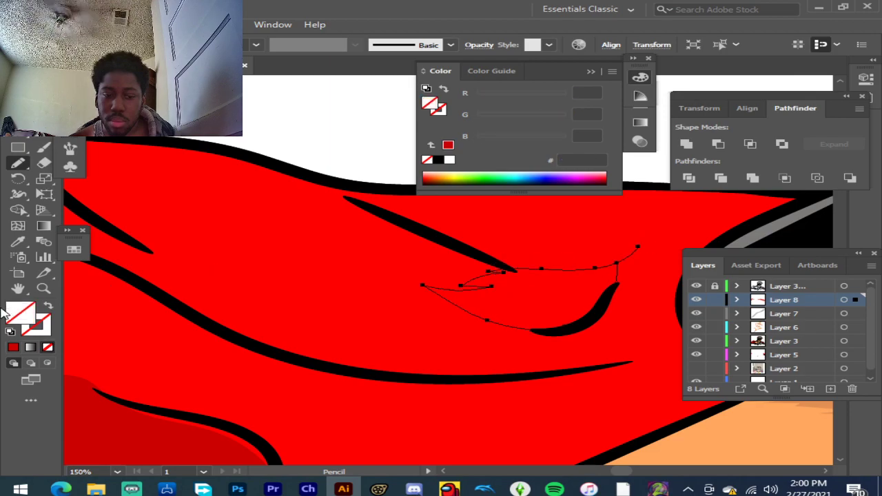
click(12, 346)
Step: Shade the area between the curved crease and the outer shoulder outline with two overlapping CC0000 shapes
scroll(407, 309, down, 3)
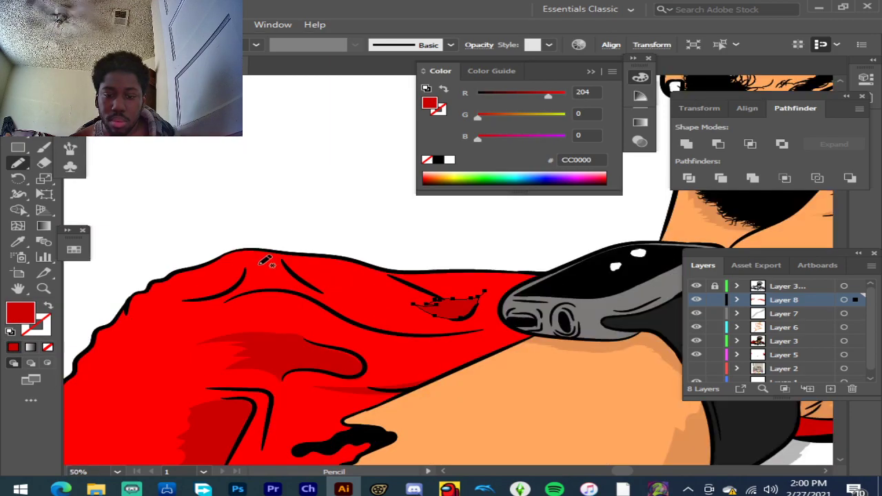
scroll(199, 254, up, 2)
scroll(204, 254, up, 1)
mouse_move(276, 284)
mouse_down()
mouse_move(273, 316)
mouse_move(242, 336)
mouse_move(208, 351)
mouse_move(129, 357)
mouse_move(163, 334)
mouse_move(128, 335)
mouse_move(280, 271)
mouse_up()
scroll(163, 324, down, 1)
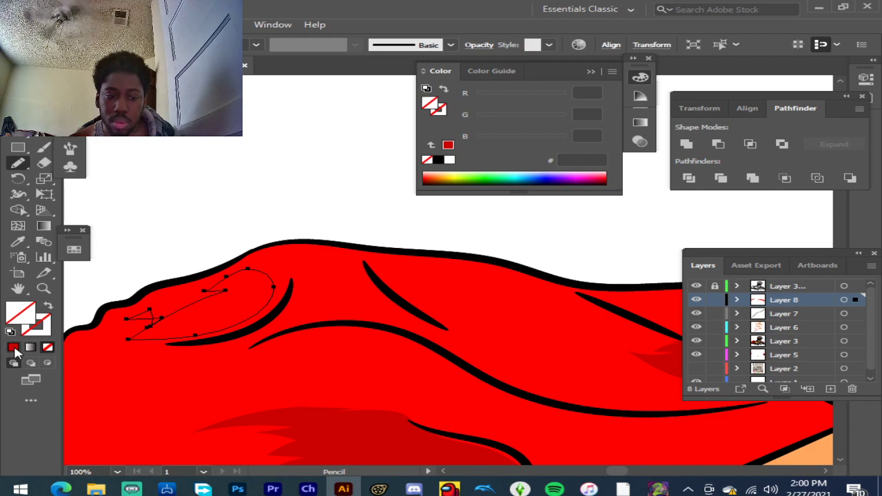
click(14, 348)
mouse_move(222, 276)
mouse_down()
mouse_move(126, 305)
mouse_move(100, 325)
mouse_move(213, 310)
mouse_move(261, 285)
mouse_move(237, 279)
mouse_move(239, 269)
mouse_move(212, 276)
mouse_up()
click(14, 349)
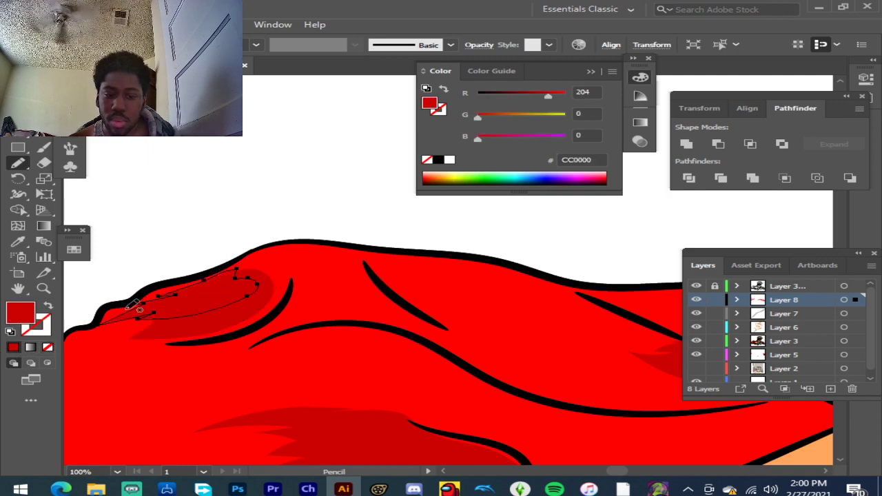
Step: Draw a jagged CC0000 shadow from the shoulder's upper outline along the short diagonal crease at the top of the shoulder
scroll(256, 291, down, 1)
scroll(378, 296, up, 2)
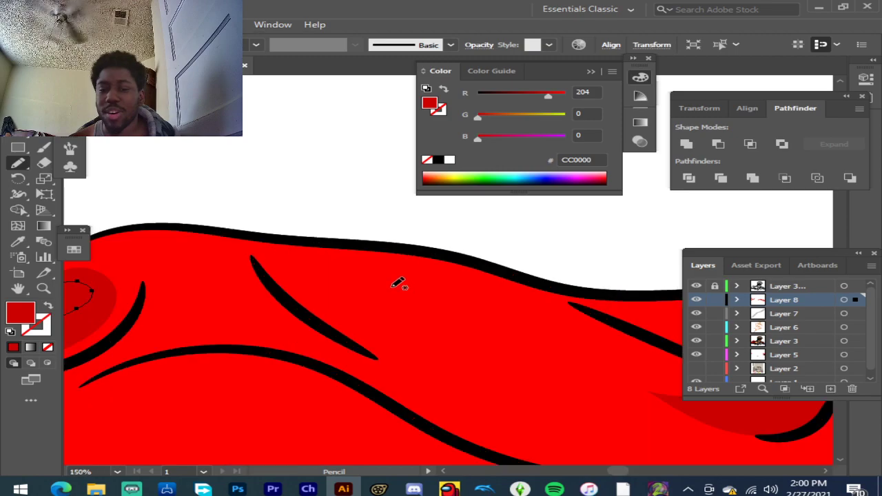
mouse_move(241, 241)
mouse_down()
mouse_move(338, 332)
mouse_move(385, 362)
mouse_move(486, 388)
mouse_move(469, 368)
mouse_move(545, 360)
mouse_move(459, 336)
mouse_move(421, 299)
mouse_move(418, 282)
mouse_move(325, 242)
mouse_move(282, 235)
mouse_move(248, 242)
mouse_up()
click(13, 346)
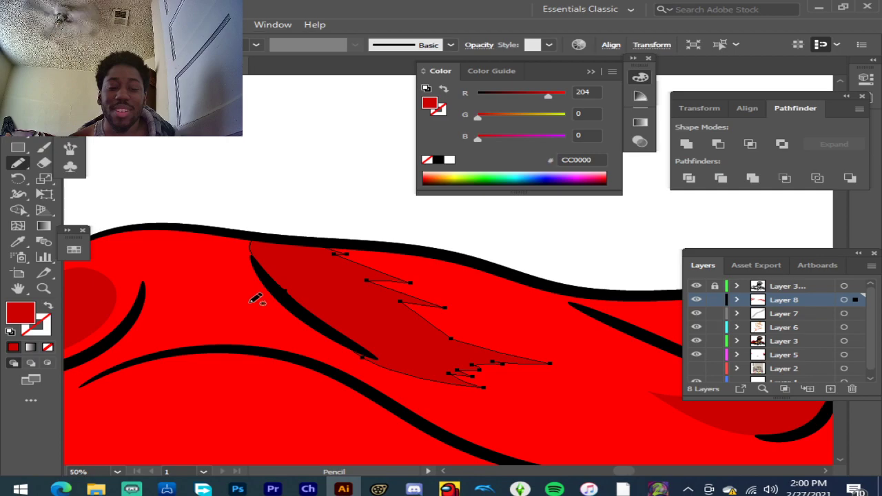
Step: Draw a jagged CC0000 shadow from the shoulder's upper outline along the diagonal crease nearest the watch
scroll(256, 297, down, 3)
scroll(171, 303, up, 3)
scroll(327, 233, down, 3)
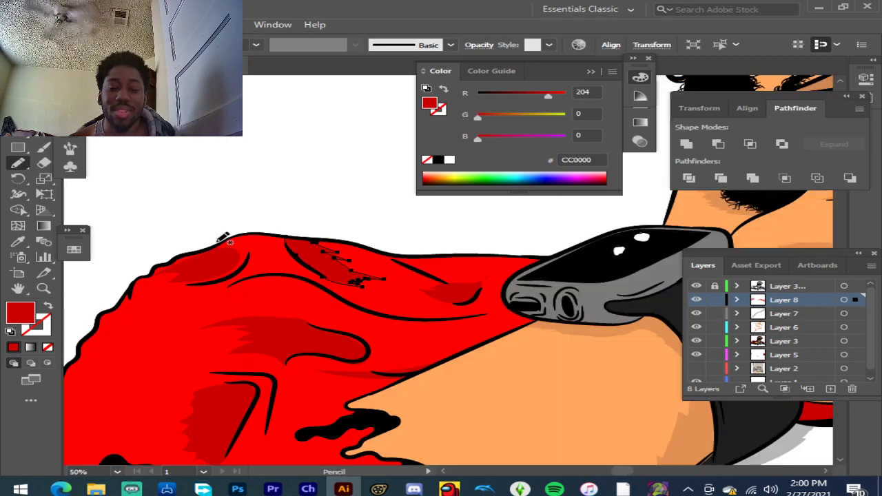
scroll(486, 259, up, 3)
mouse_move(222, 245)
mouse_down()
mouse_move(366, 319)
mouse_move(424, 332)
mouse_move(509, 332)
mouse_move(538, 317)
mouse_move(501, 326)
mouse_move(557, 300)
mouse_move(530, 309)
mouse_move(551, 282)
mouse_move(497, 280)
mouse_move(516, 272)
mouse_move(459, 275)
mouse_move(257, 237)
mouse_move(231, 234)
mouse_up()
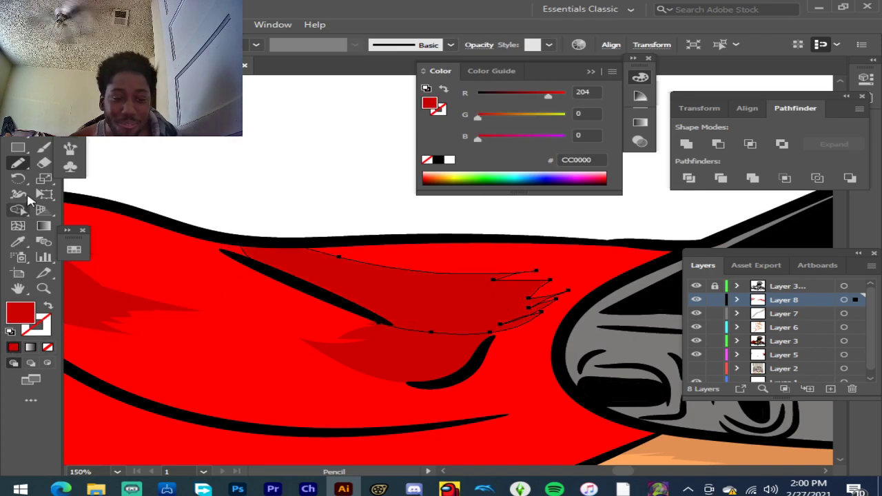
click(43, 164)
drag(223, 228, 331, 251)
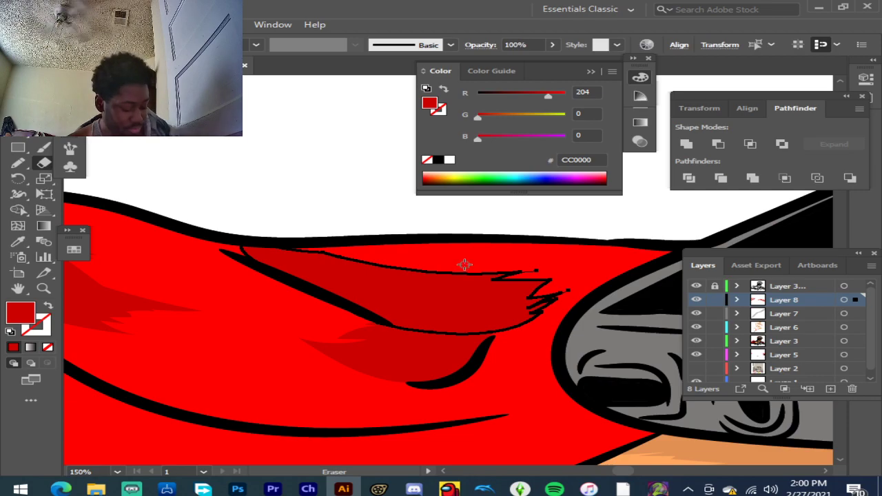
key(ctrl+z)
Step: Deselect the shoulder shadow and add a new layer directly above Layer 8
key(v)
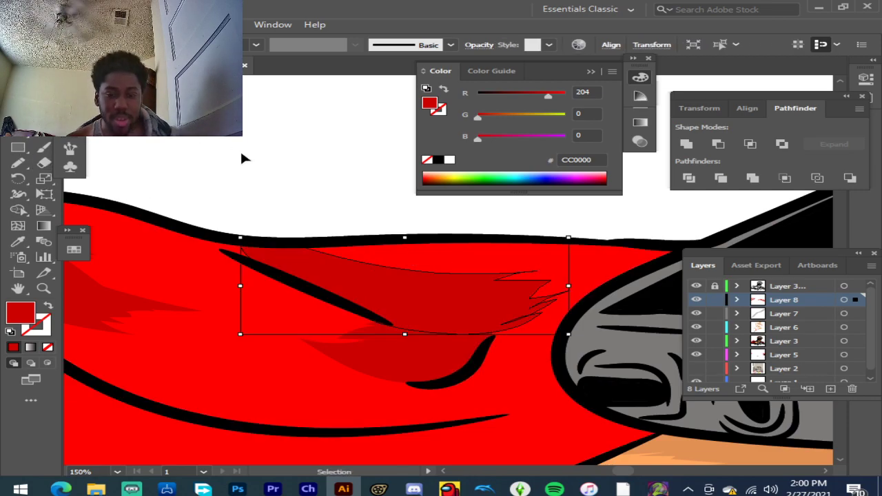
scroll(312, 162, down, 4)
scroll(311, 165, down, 4)
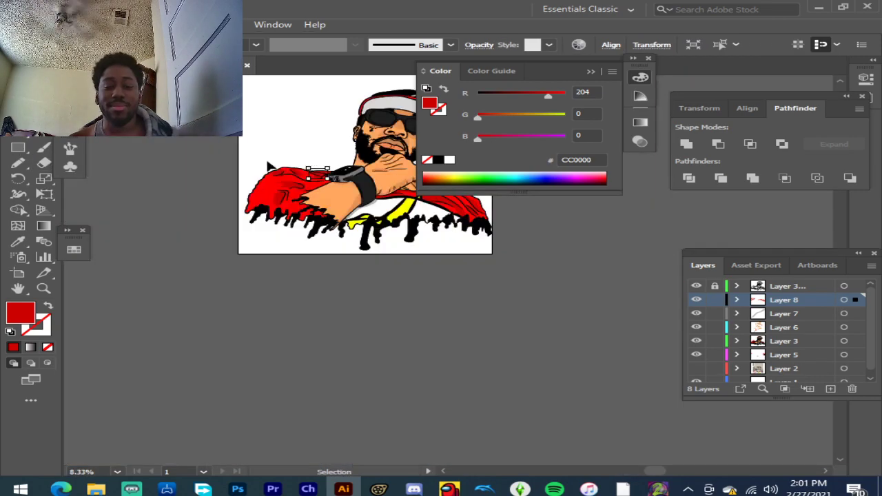
click(472, 255)
scroll(472, 262, up, 2)
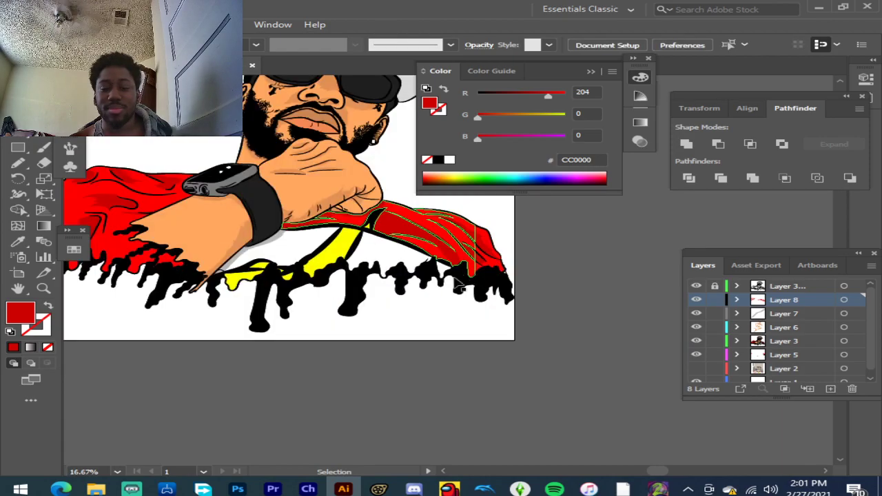
scroll(330, 295, up, 4)
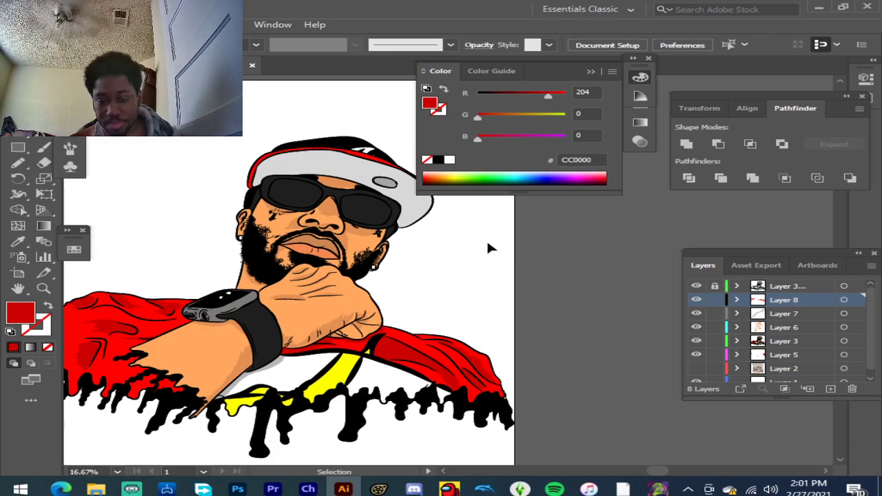
scroll(494, 264, up, 2)
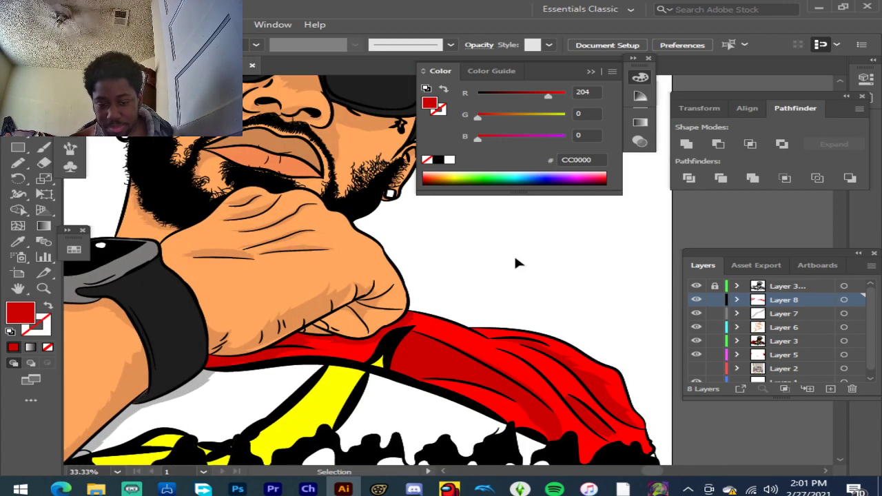
scroll(453, 262, up, 4)
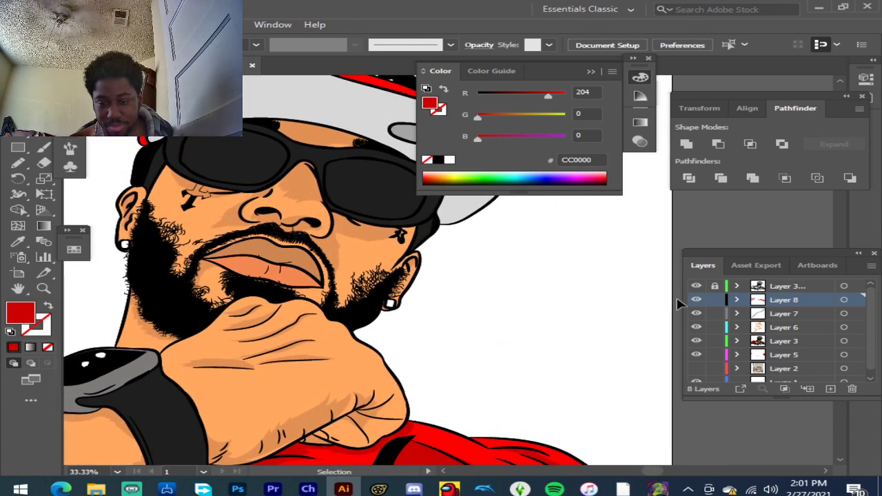
click(830, 389)
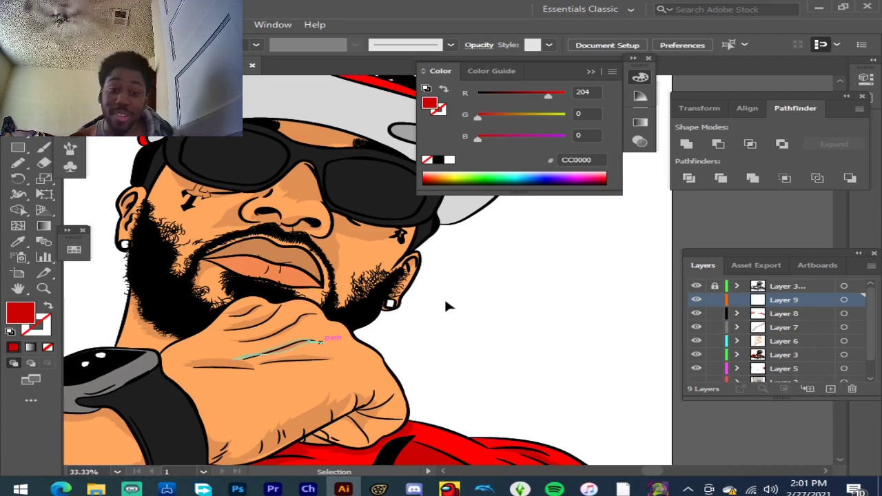
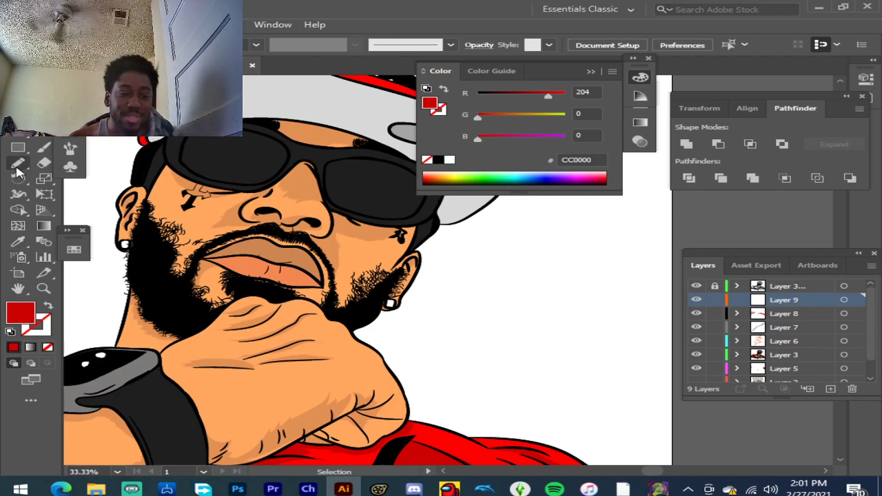
Step: Sample the bright red FF0000 of the jacket shoulder as the fill colour for the Pencil tool
click(17, 244)
scroll(458, 399, down, 1)
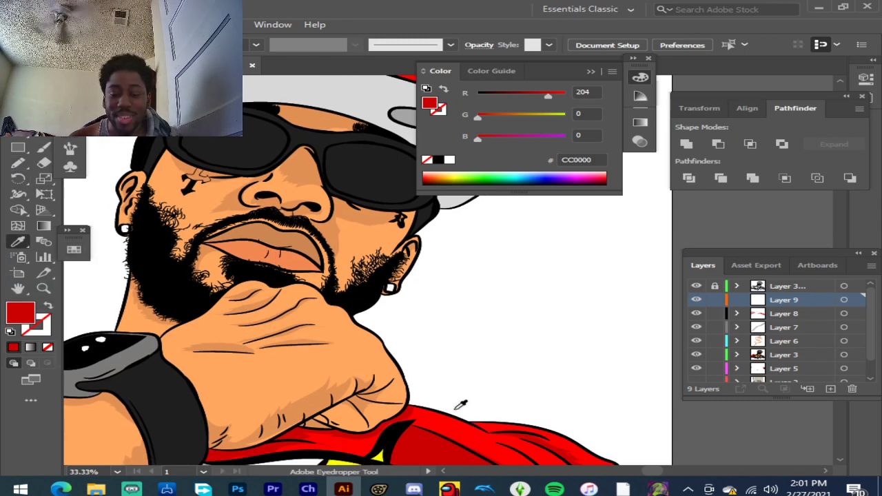
click(452, 424)
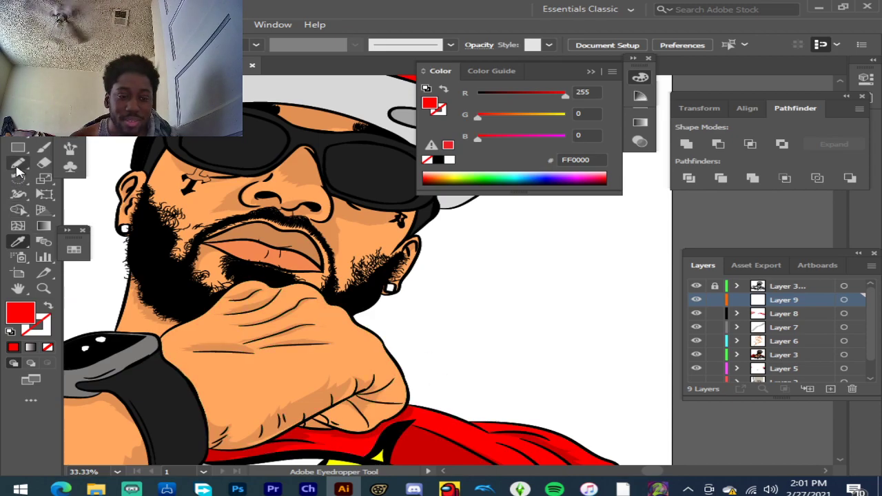
click(19, 170)
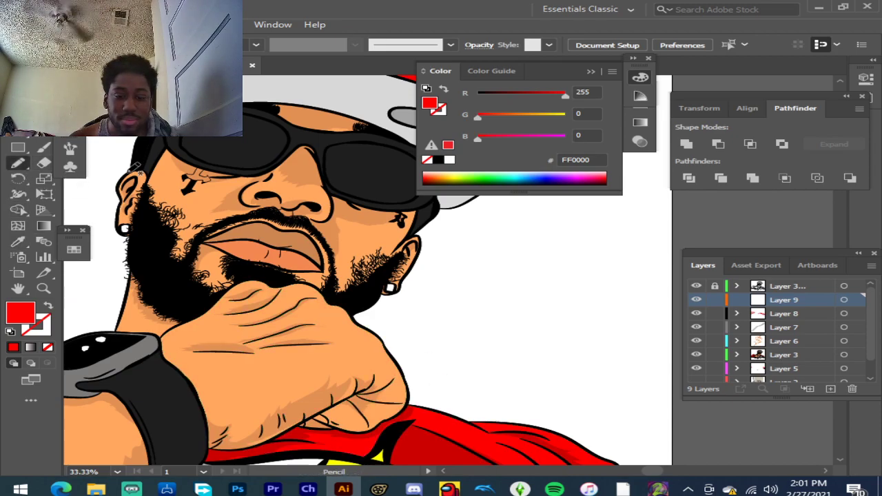
scroll(313, 174, up, 1)
scroll(314, 174, up, 1)
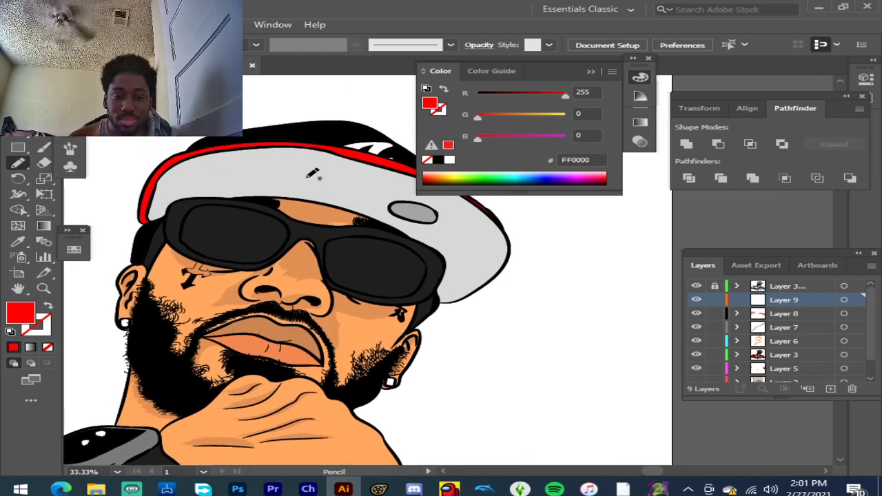
Step: Sample the cap brim's light gray D8D8D8 and draw a jagged shadow outline on the brim above the sunglasses
click(18, 242)
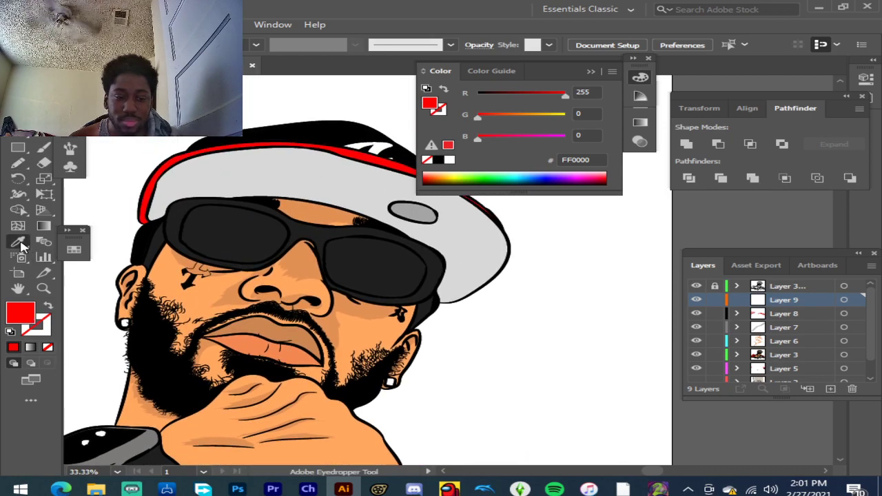
click(306, 170)
click(18, 162)
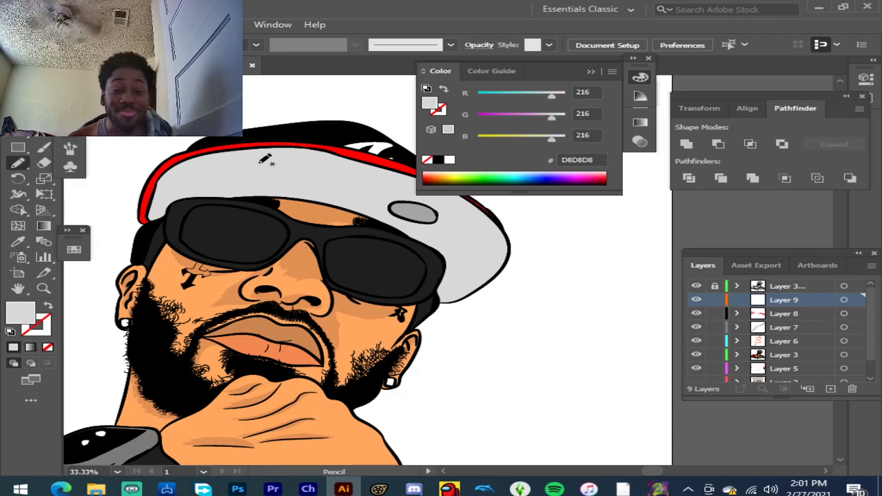
scroll(221, 162, up, 2)
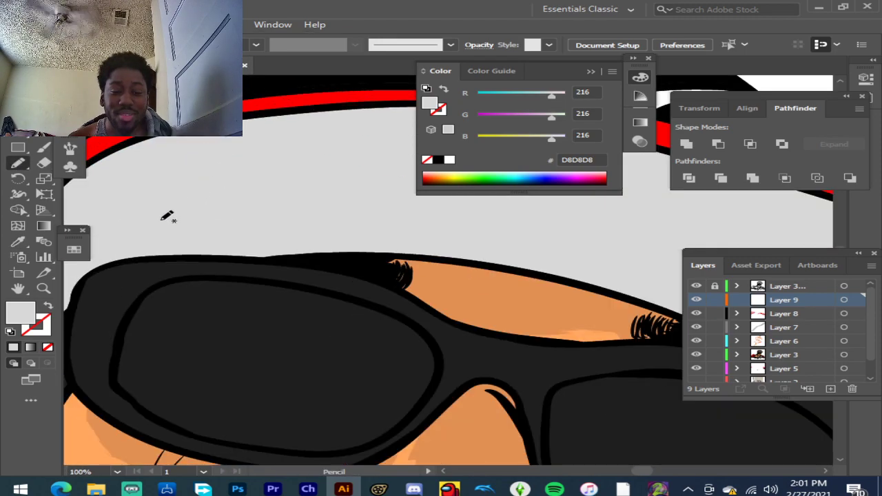
mouse_move(118, 260)
mouse_down()
mouse_move(162, 238)
mouse_move(129, 245)
mouse_move(154, 214)
mouse_move(126, 216)
mouse_move(152, 196)
mouse_move(272, 161)
mouse_move(424, 161)
mouse_move(379, 155)
mouse_move(621, 187)
mouse_move(716, 239)
mouse_move(592, 241)
mouse_move(654, 265)
mouse_move(572, 276)
mouse_move(253, 259)
mouse_up()
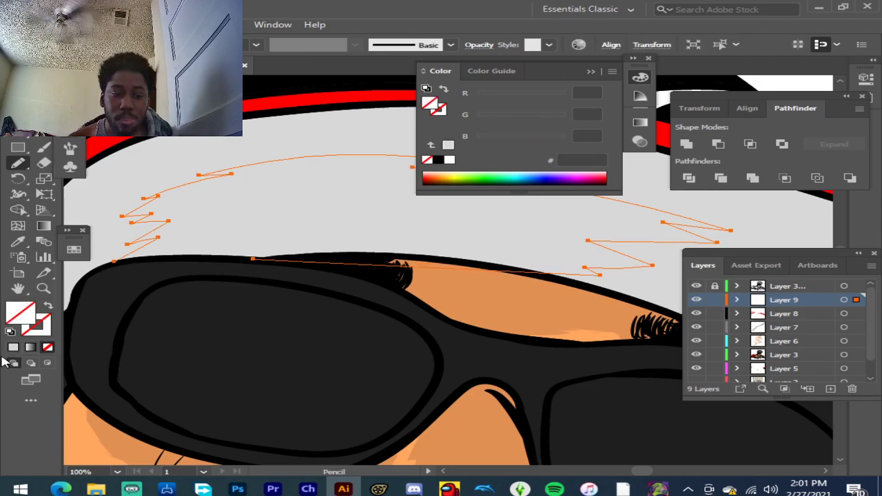
Step: Give the jagged brim outline a solid fill and set its colour to gray 999999
click(14, 348)
double_click(21, 316)
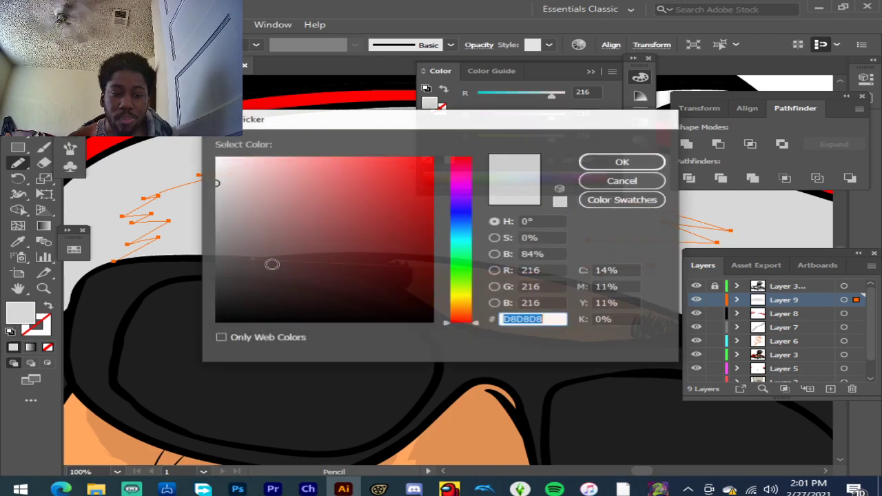
drag(221, 202, 208, 223)
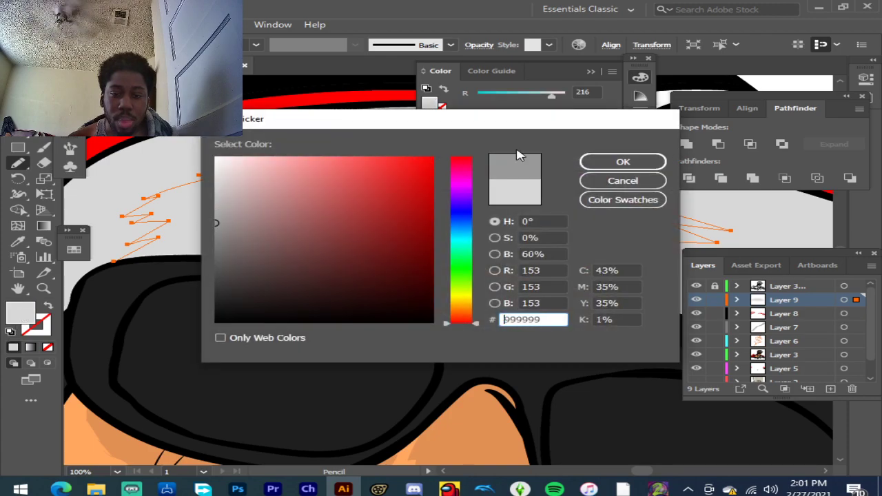
click(630, 165)
key(ctrl+minus)
key(ctrl+minus)
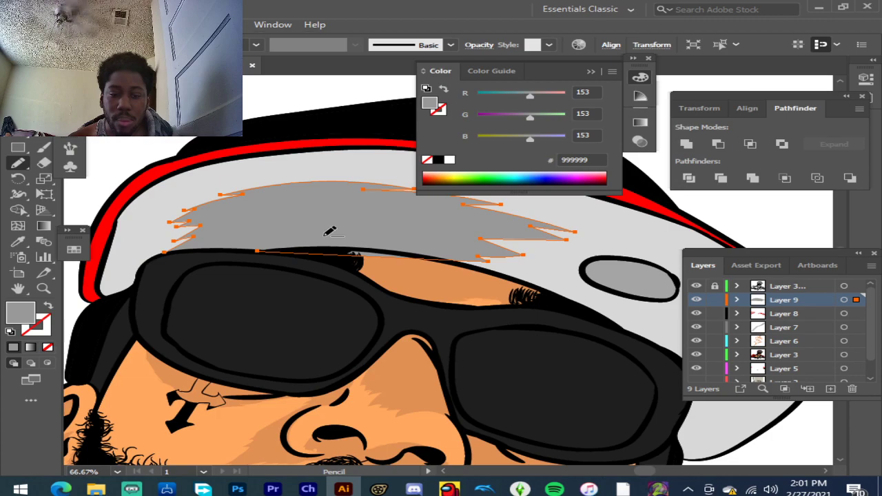
Step: Erase the gray shadow's excess along the brim's lower edge above the forehead
key(ctrl+plus)
key(ctrl+plus)
key(ctrl+plus)
click(39, 164)
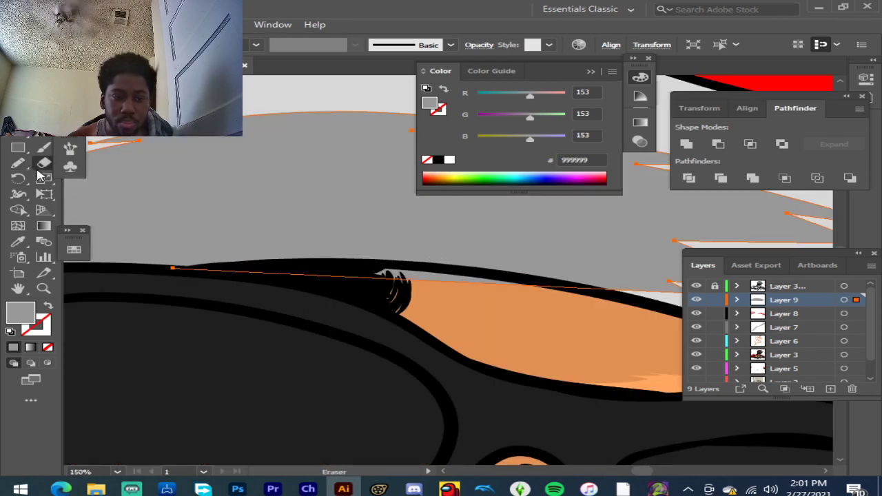
mouse_move(377, 277)
mouse_down()
mouse_move(510, 291)
mouse_move(414, 271)
mouse_move(363, 274)
mouse_move(433, 265)
mouse_move(537, 285)
mouse_up()
scroll(308, 236, down, 4)
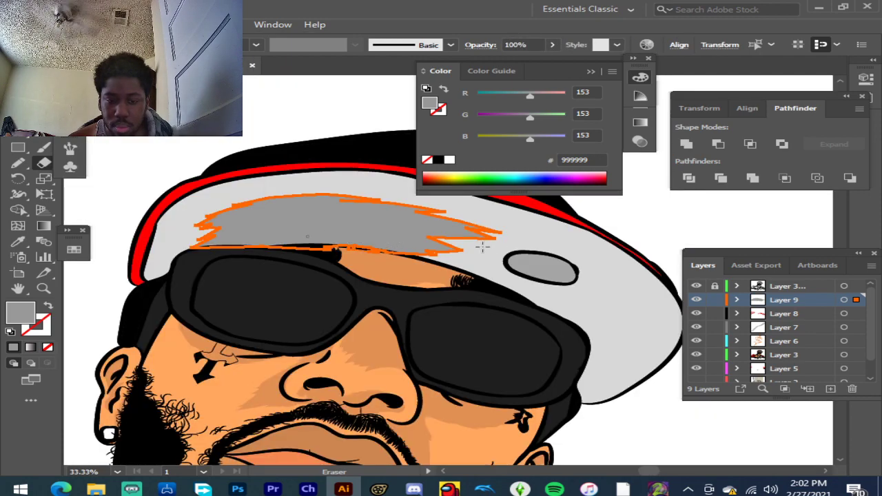
Step: Extend the brim shadow to the oval with a second jagged pencil shape filled with 999999
scroll(478, 243, up, 3)
key(n)
scroll(482, 239, down, 2)
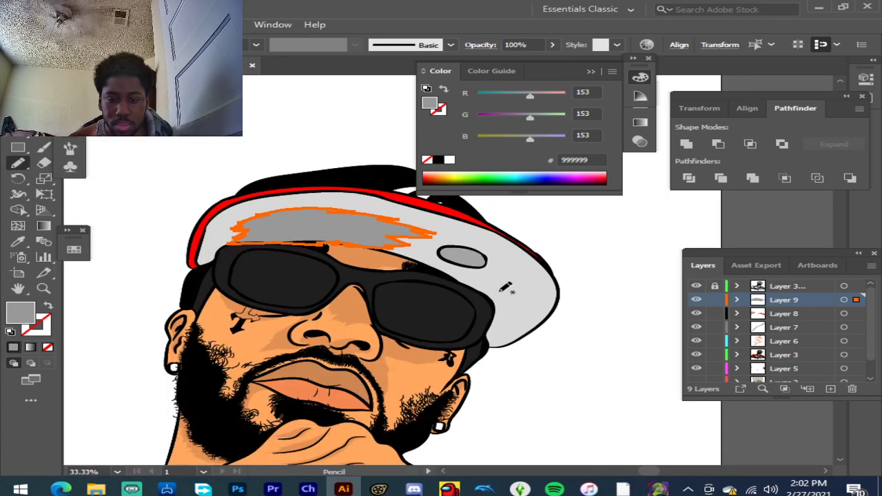
scroll(455, 234, up, 1)
scroll(451, 235, up, 1)
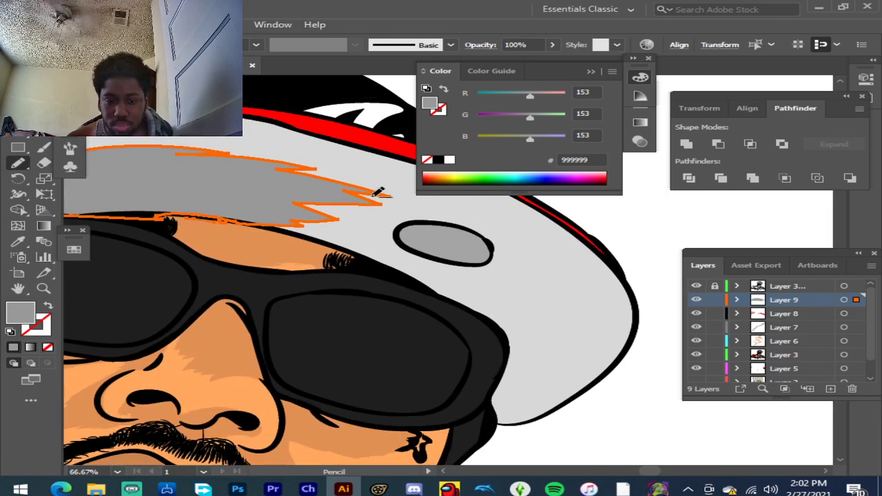
scroll(379, 193, up, 1)
mouse_move(411, 305)
mouse_down()
mouse_move(434, 293)
mouse_move(413, 263)
mouse_move(420, 235)
mouse_move(535, 231)
mouse_move(334, 174)
mouse_up()
drag(204, 234, 375, 299)
click(13, 348)
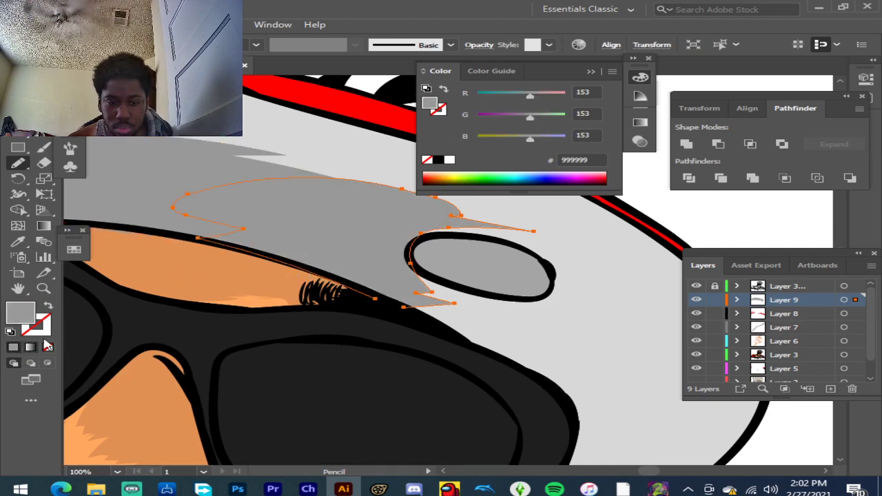
Step: Draw a large jagged 999999 shadow from the oval around the brim's outer curve and back along the sunglasses' edge
scroll(98, 295, down, 2)
scroll(372, 297, up, 2)
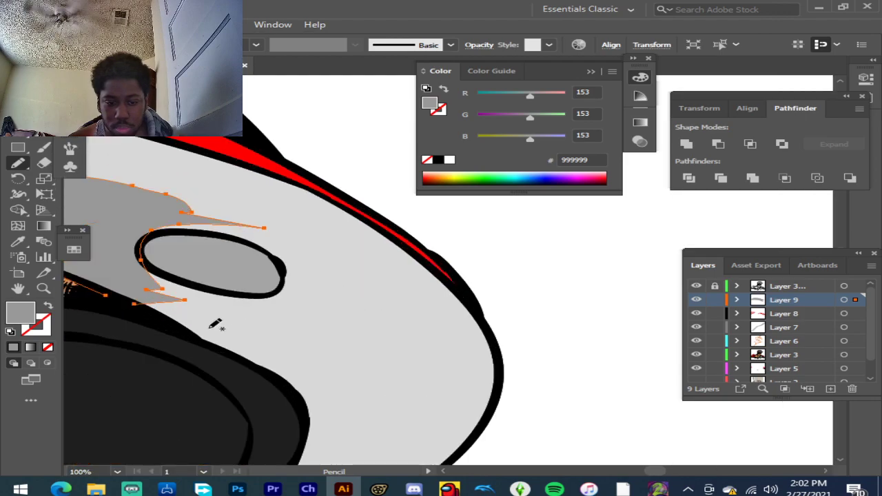
drag(152, 272, 176, 275)
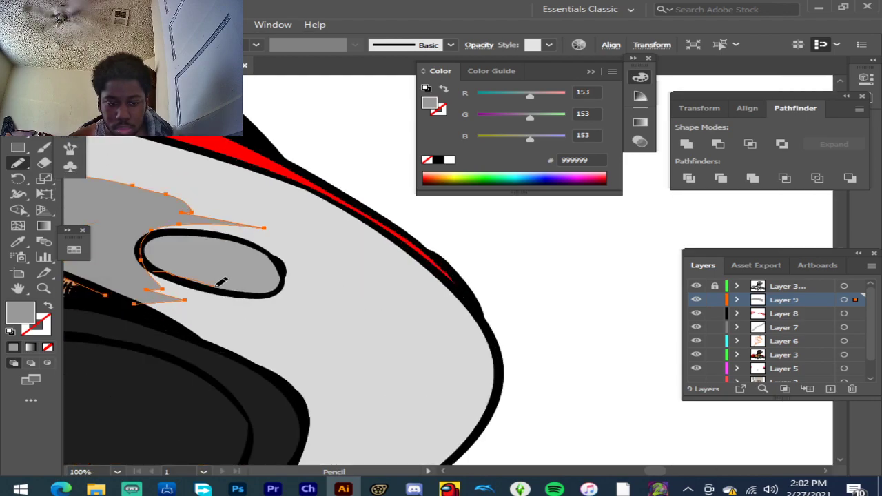
drag(273, 252, 326, 272)
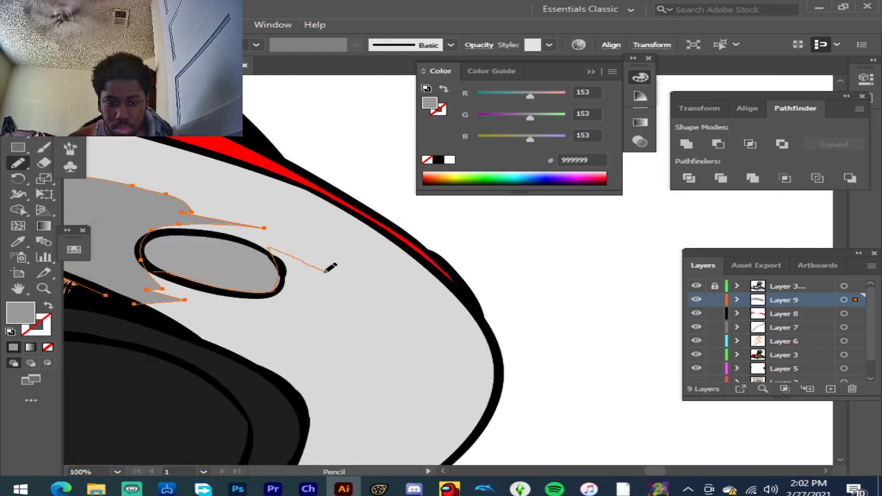
mouse_move(382, 294)
mouse_down()
mouse_move(406, 344)
mouse_move(405, 333)
mouse_move(420, 419)
mouse_move(396, 451)
mouse_move(387, 446)
mouse_move(350, 466)
mouse_up()
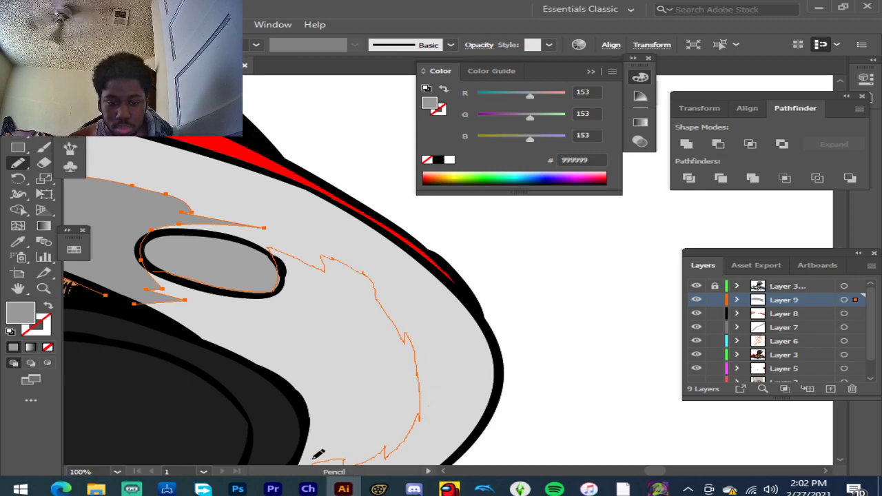
mouse_move(302, 422)
mouse_down()
mouse_move(298, 398)
mouse_move(281, 383)
mouse_move(174, 316)
mouse_up()
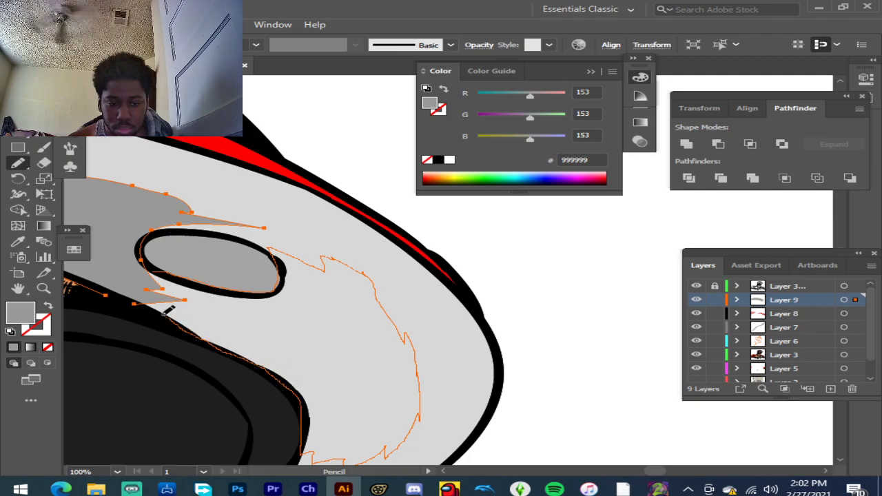
Step: Cover the small light gap between the brim shadows below the oval with a 999999 patch
mouse_move(155, 269)
mouse_down()
mouse_move(121, 291)
mouse_move(116, 315)
mouse_move(127, 301)
mouse_move(96, 283)
mouse_move(130, 272)
mouse_move(140, 309)
mouse_up()
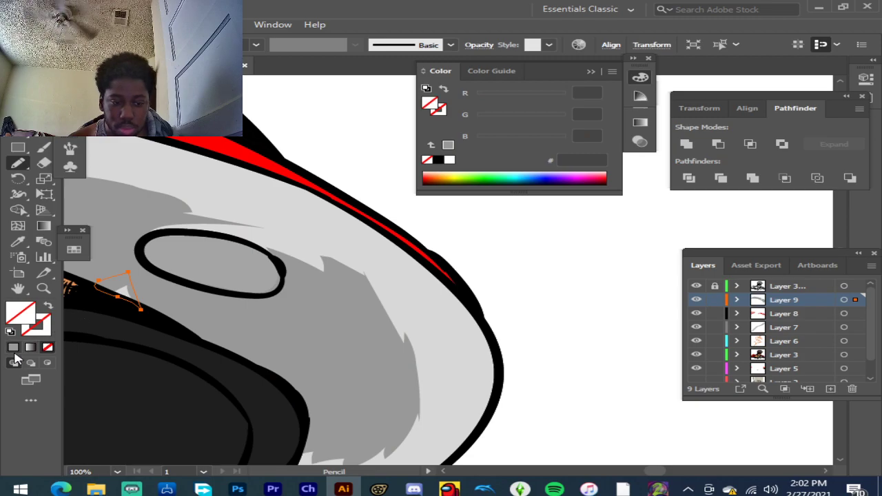
scroll(324, 337, down, 4)
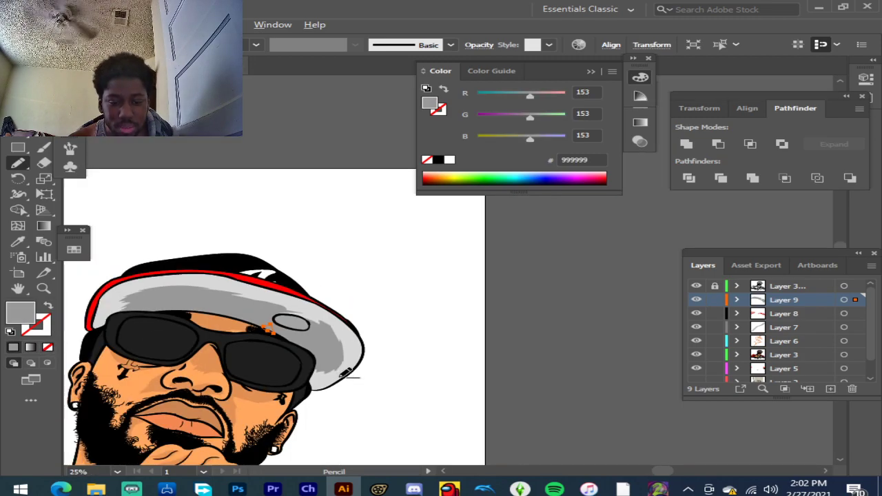
scroll(348, 374, up, 6)
scroll(305, 360, down, 2)
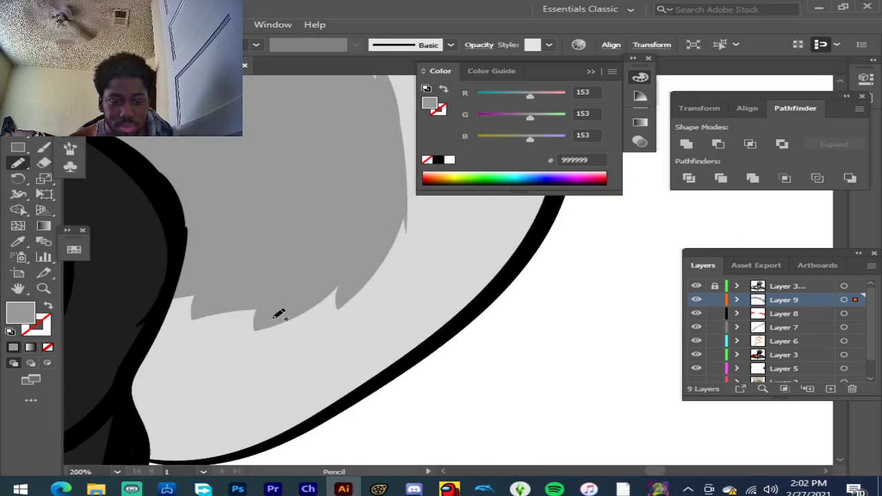
Step: Draw a jagged shading shape along the lower end of the cap brim with the Pencil tool and fill it with grey 999999
mouse_move(358, 263)
mouse_down()
mouse_move(341, 297)
mouse_move(282, 361)
mouse_move(336, 355)
mouse_move(133, 445)
mouse_move(115, 382)
mouse_move(163, 305)
mouse_move(211, 279)
mouse_up()
mouse_move(369, 247)
mouse_down()
mouse_move(419, 239)
mouse_move(376, 317)
mouse_move(372, 293)
mouse_move(323, 316)
mouse_move(342, 291)
mouse_up()
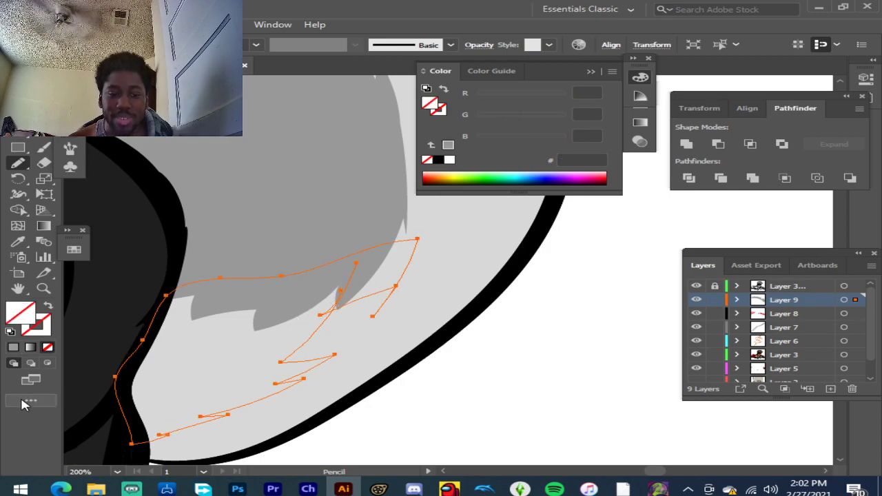
click(15, 350)
scroll(336, 341, down, 3)
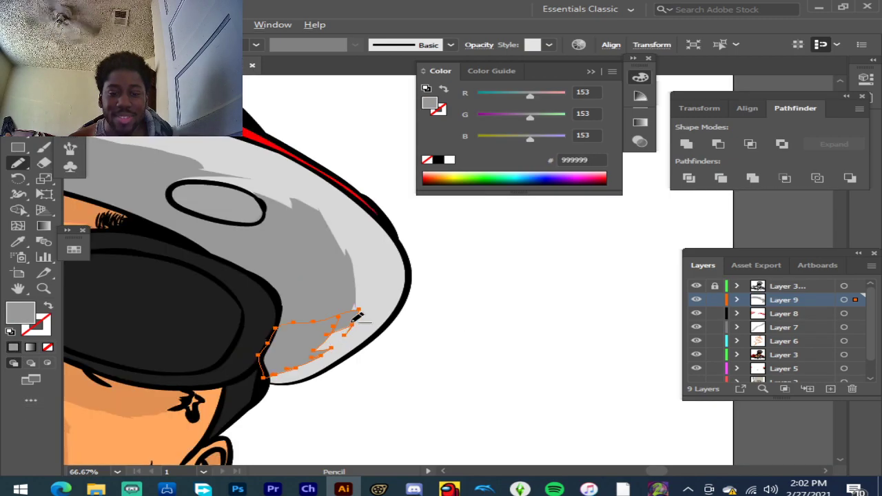
Step: Draw another spiky shading shape over the outer edge of the brim's lower shadow and fill it with grey 999999
scroll(357, 316, up, 3)
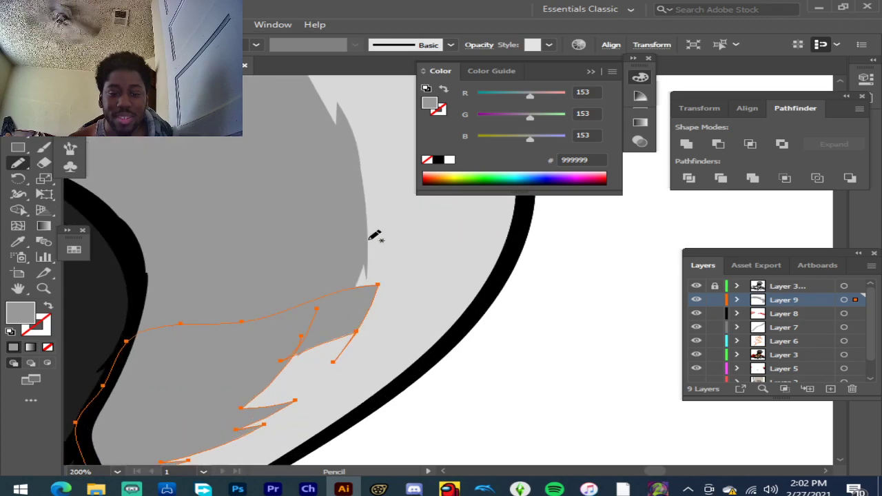
mouse_move(344, 255)
mouse_down()
mouse_move(398, 256)
mouse_move(382, 302)
mouse_move(388, 314)
mouse_move(323, 372)
mouse_move(340, 365)
mouse_move(323, 387)
mouse_move(265, 416)
mouse_move(249, 290)
mouse_up()
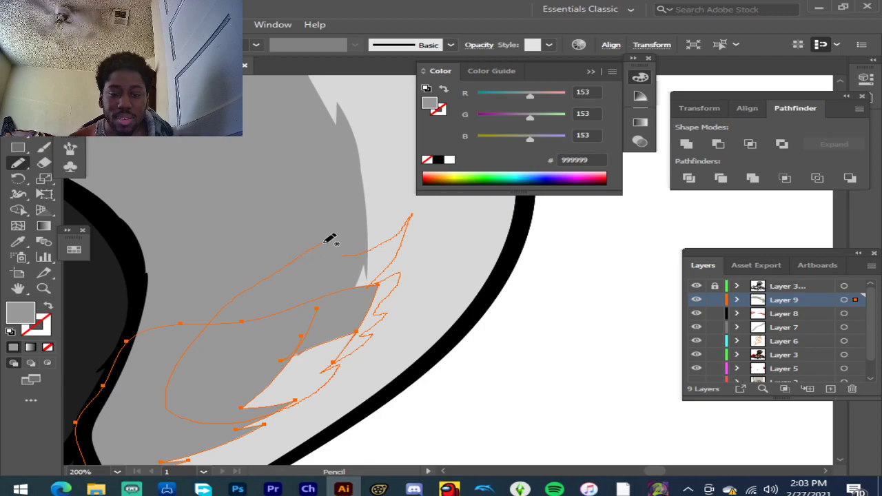
drag(354, 253, 353, 254)
click(14, 348)
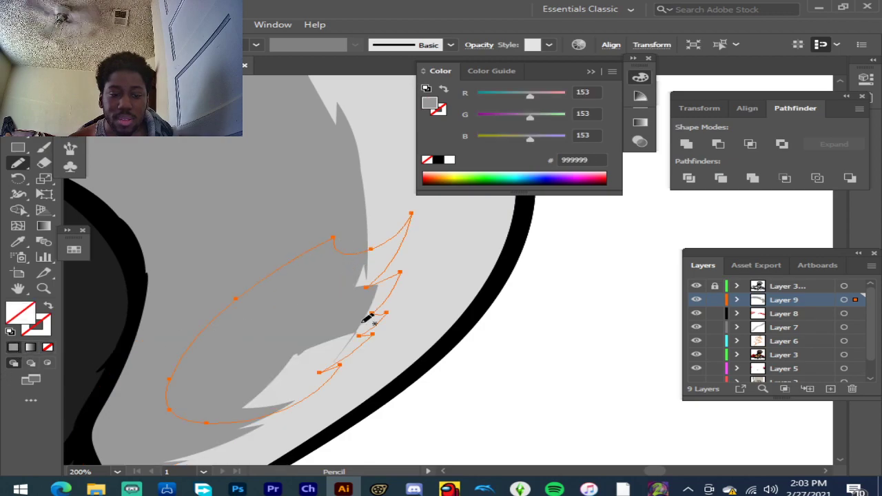
Step: Draw a jagged shading shape around the upper edge of the brim's oval sticker and fill it with grey 999999
key(ctrl+minus)
key(ctrl+minus)
key(ctrl+minus)
key(ctrl+minus)
key(ctrl+minus)
key(ctrl+minus)
scroll(383, 256, up, 5)
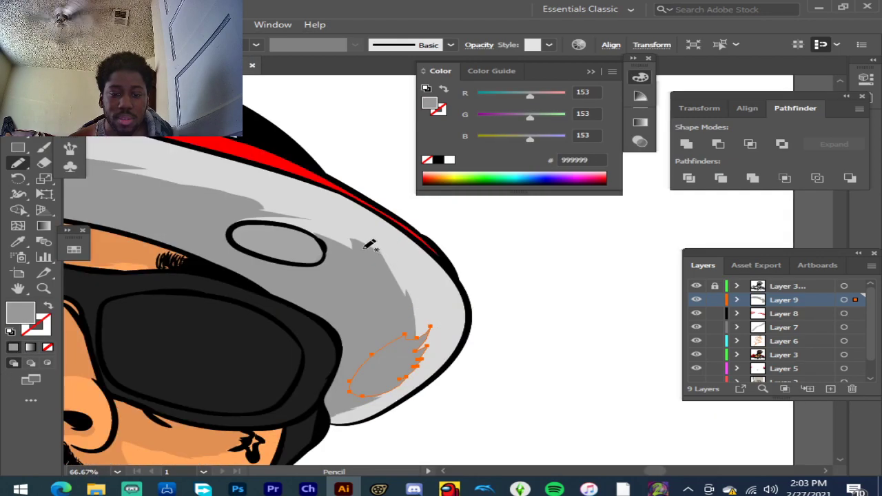
drag(214, 225, 216, 227)
mouse_move(287, 232)
mouse_down()
mouse_move(331, 235)
mouse_move(300, 247)
mouse_move(343, 253)
mouse_move(347, 268)
mouse_move(384, 279)
mouse_move(396, 260)
mouse_move(463, 294)
mouse_up()
mouse_move(369, 297)
mouse_down()
mouse_move(280, 258)
mouse_move(160, 251)
mouse_up()
drag(204, 228, 207, 226)
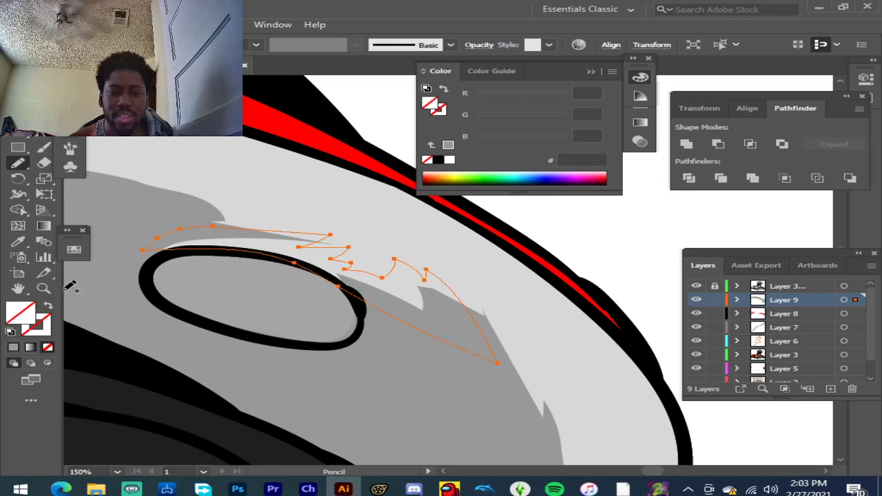
click(13, 348)
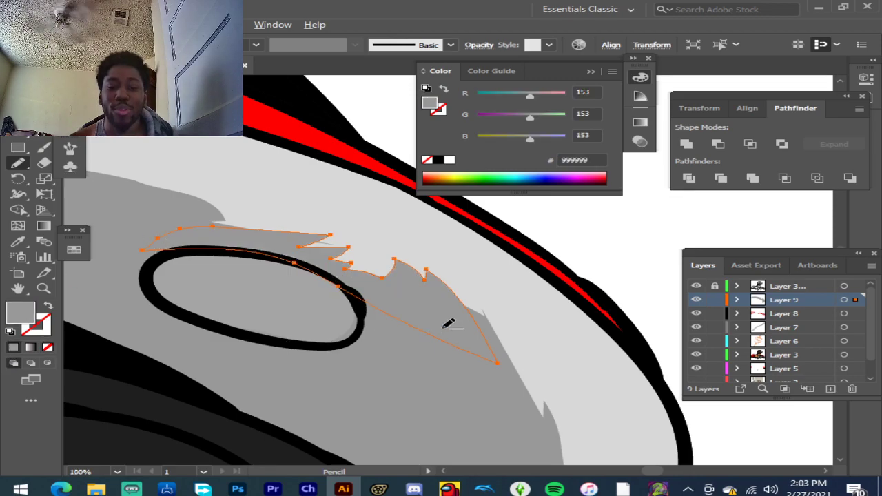
Step: Examine the finished brim shading and the rest of the portrait, down to the hand and watch
scroll(444, 327, down, 5)
scroll(237, 280, up, 1)
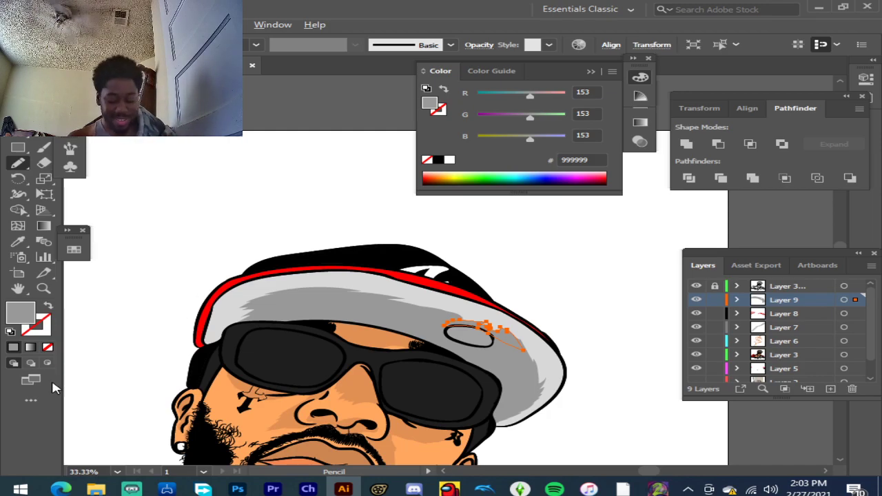
scroll(301, 340, down, 2)
scroll(309, 314, down, 2)
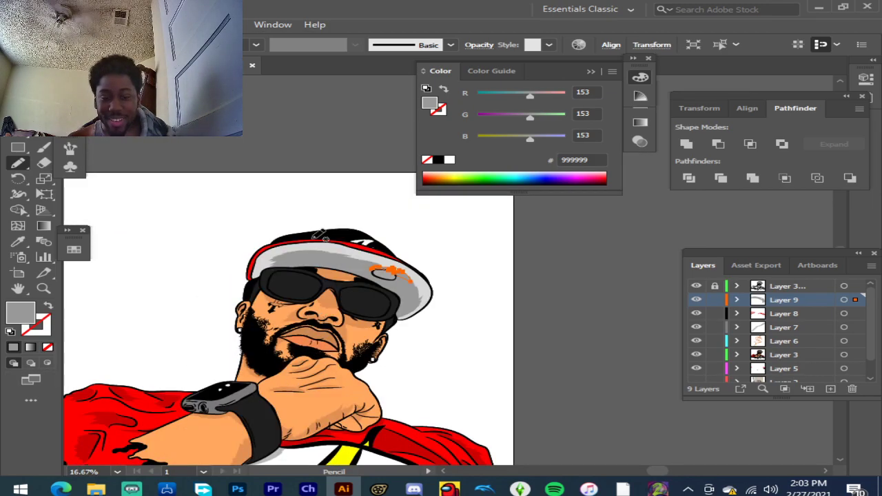
scroll(312, 239, up, 2)
scroll(325, 222, up, 2)
scroll(325, 222, down, 2)
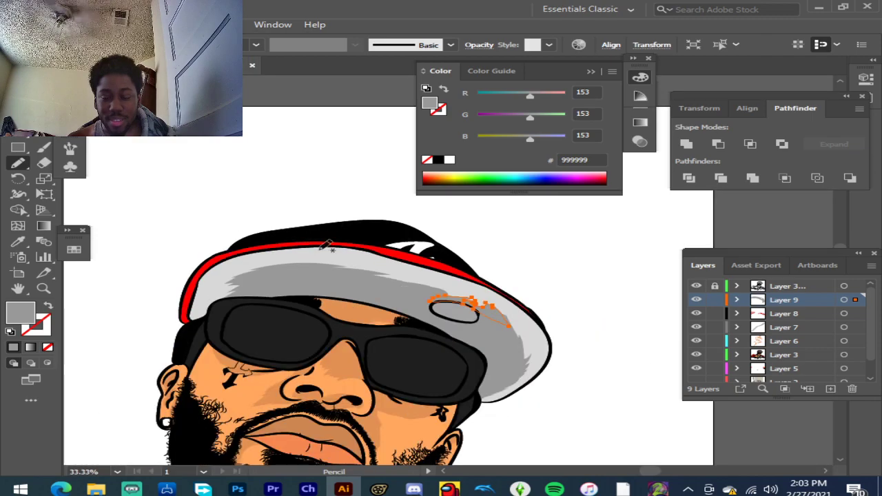
scroll(282, 289, down, 3)
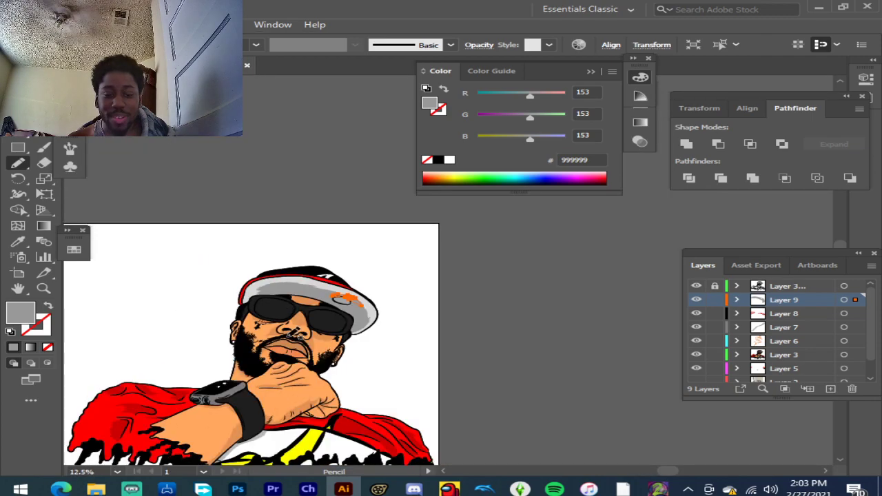
scroll(284, 349, up, 2)
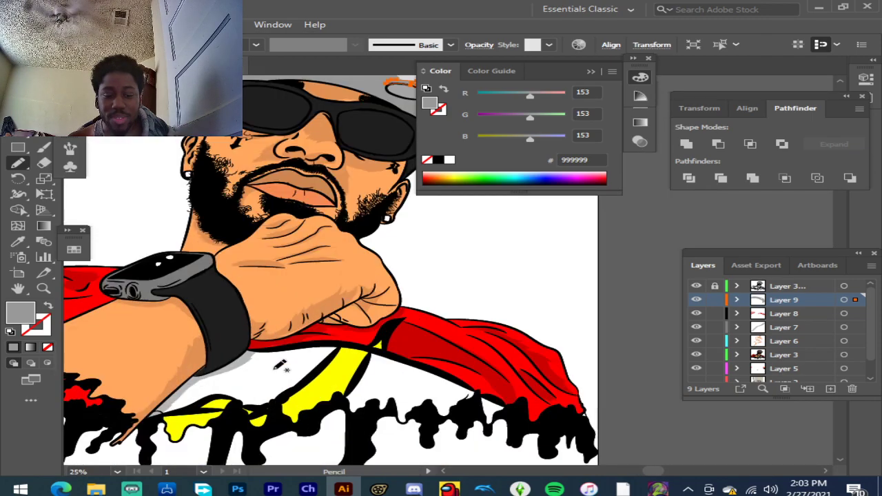
scroll(280, 366, up, 4)
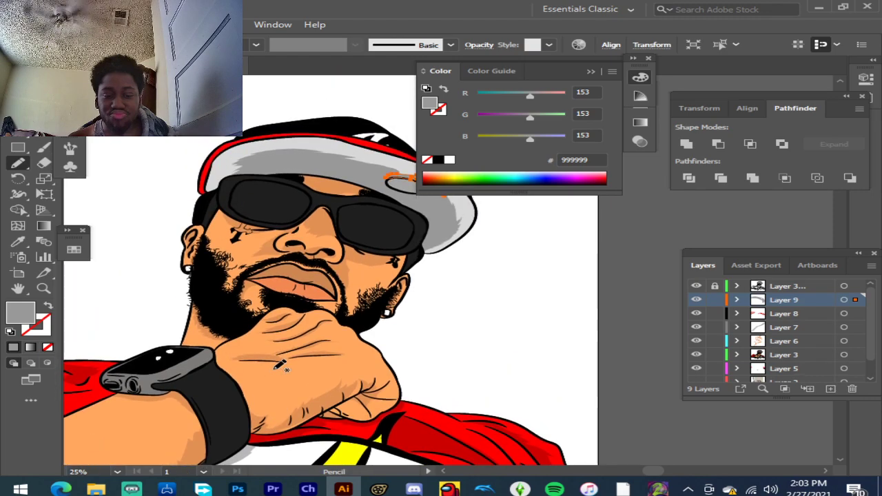
scroll(117, 414, up, 2)
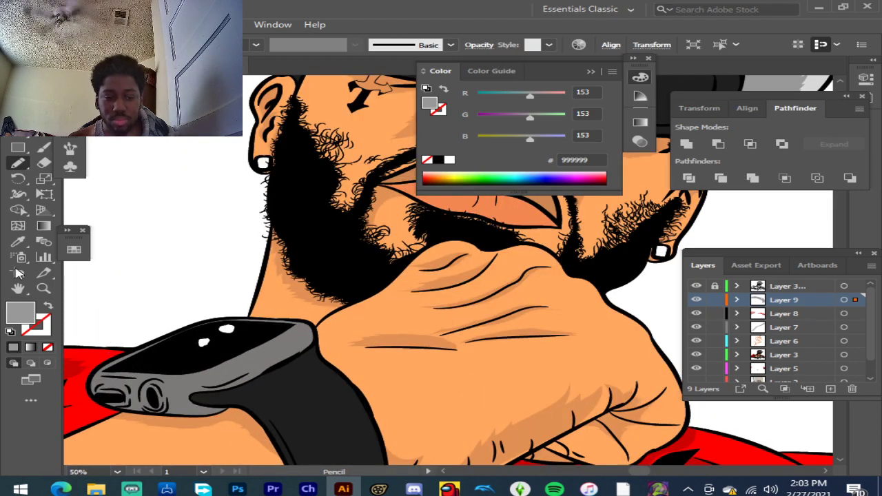
Step: Deselect the brim shading, sample the watch case's grey 7C7A79 as the fill colour, and add a new layer above Layer 9
ctrl+click(125, 174)
click(20, 241)
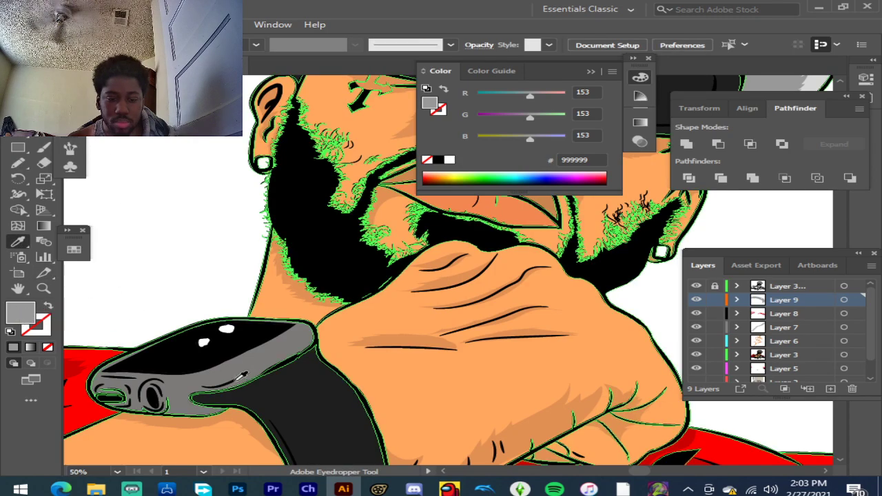
click(266, 353)
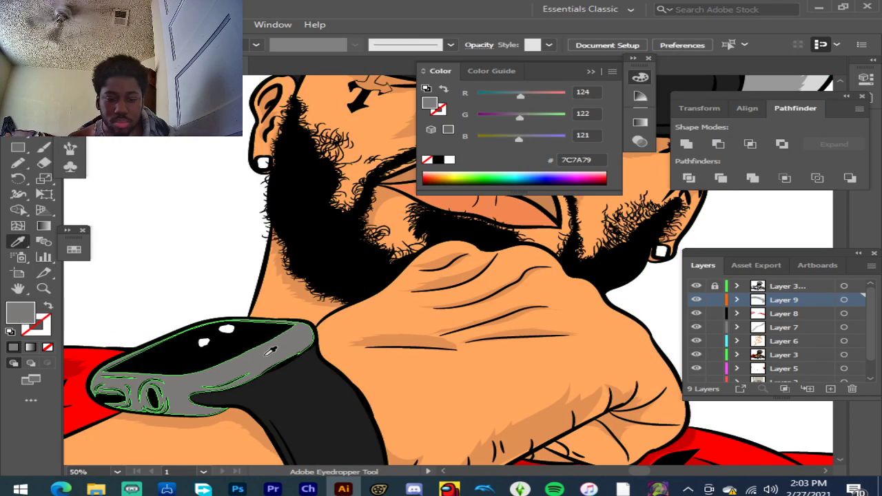
click(831, 389)
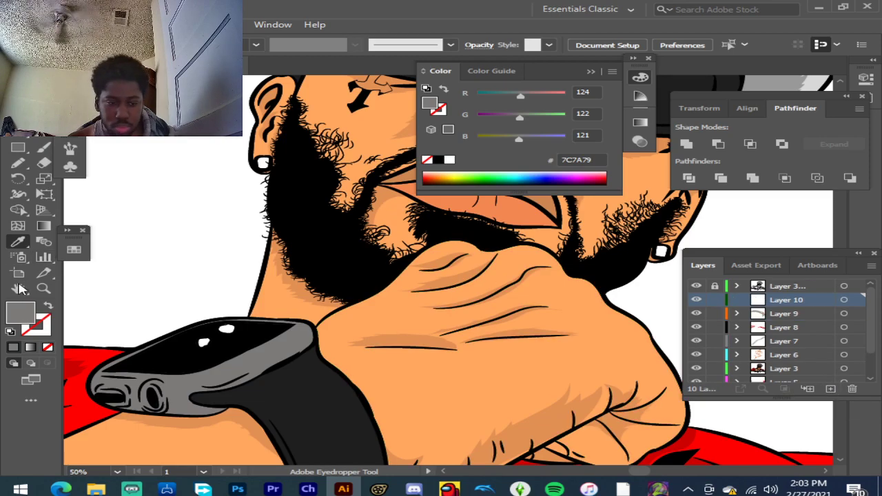
Step: Switch to the Pencil tool and lighten the fill colour to B2B2B2
click(17, 164)
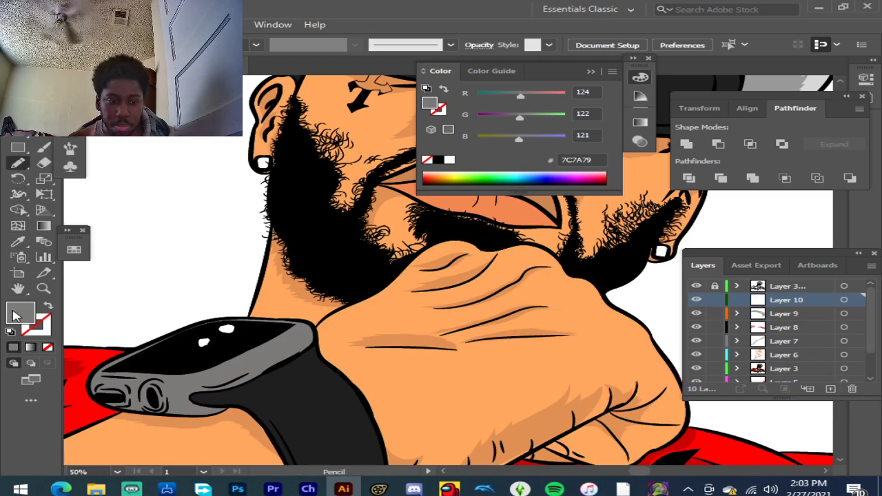
double_click(20, 314)
drag(218, 242, 215, 206)
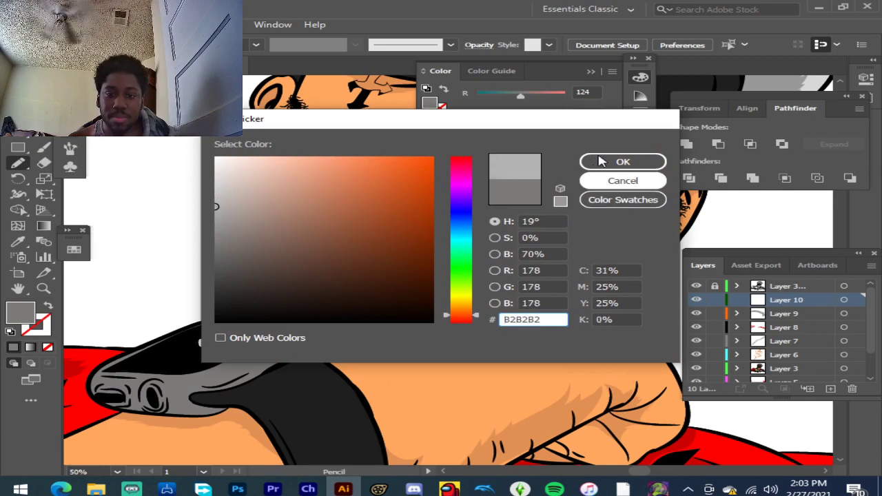
click(623, 162)
Step: Draw a long highlight shape along the watch case's side above the strap and fill it with light grey B2B2B2
scroll(207, 357, up, 2)
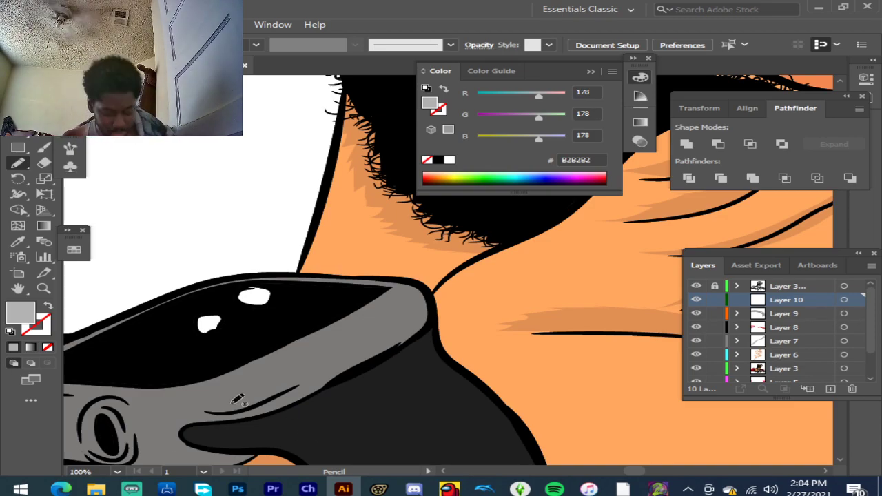
scroll(205, 404, down, 2)
scroll(205, 404, down, 1)
scroll(134, 376, up, 1)
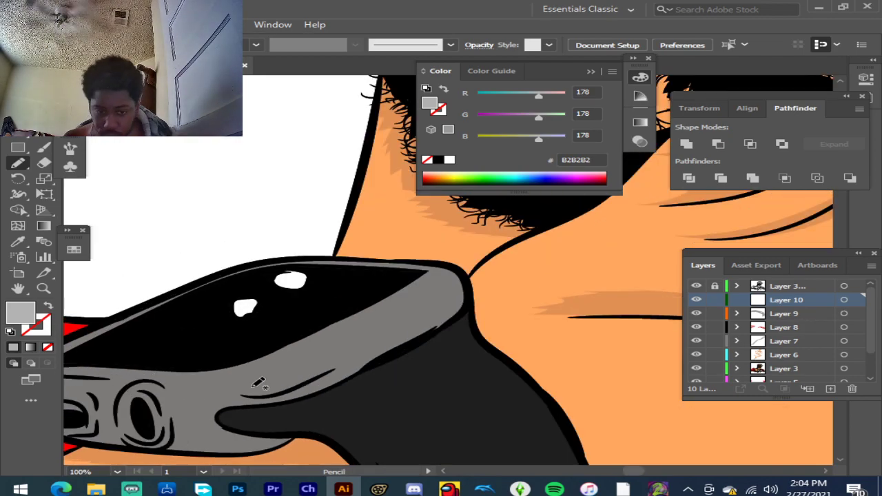
mouse_move(213, 383)
mouse_down()
mouse_move(324, 349)
mouse_move(433, 286)
mouse_up()
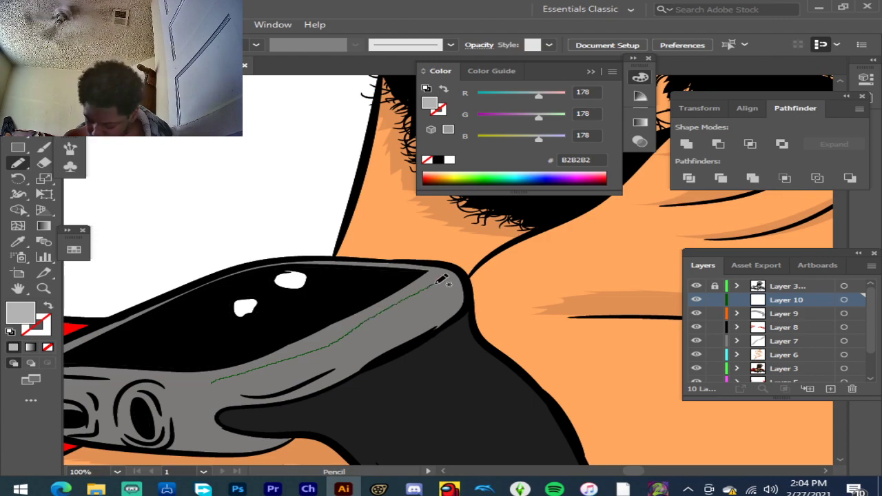
drag(434, 329, 362, 375)
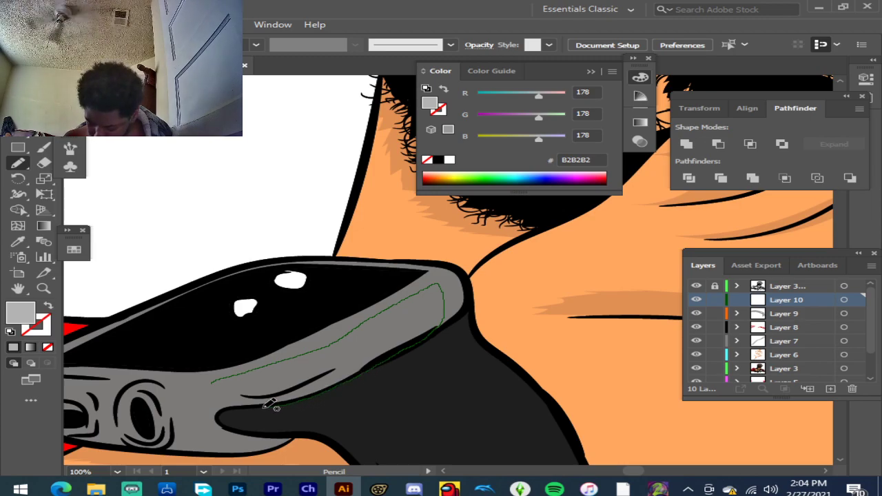
drag(262, 407, 240, 409)
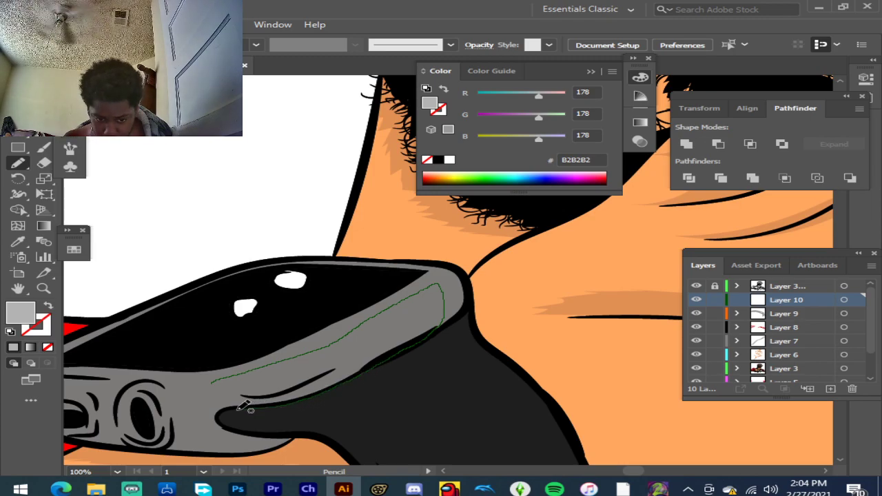
drag(210, 375, 207, 378)
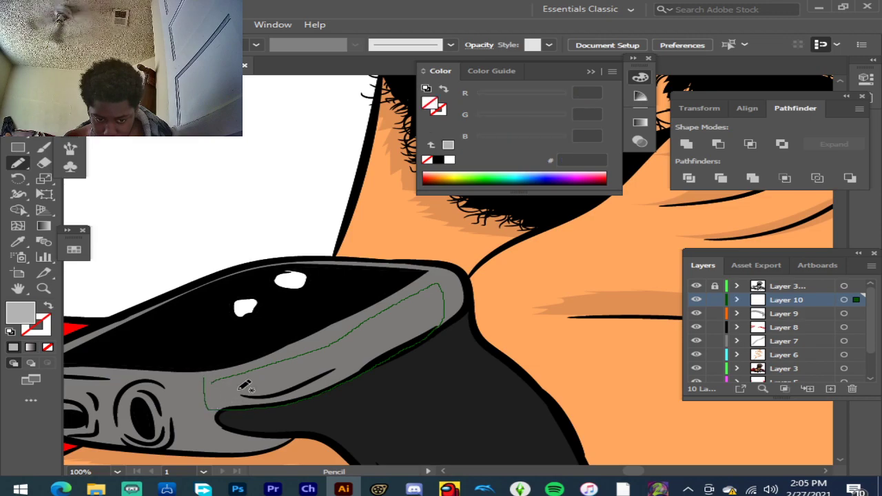
click(12, 348)
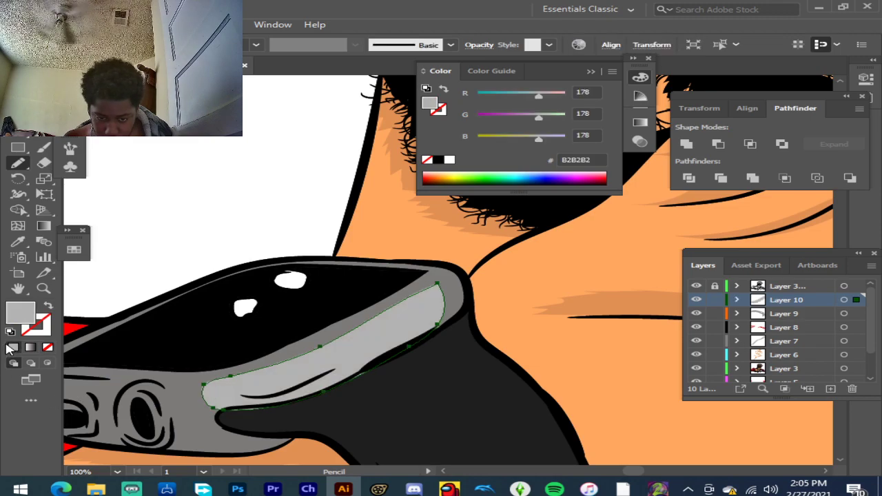
Step: Erase the parts of the watch highlight that spill over the outline onto the black strap
scroll(306, 364, down, 1)
scroll(133, 391, up, 1)
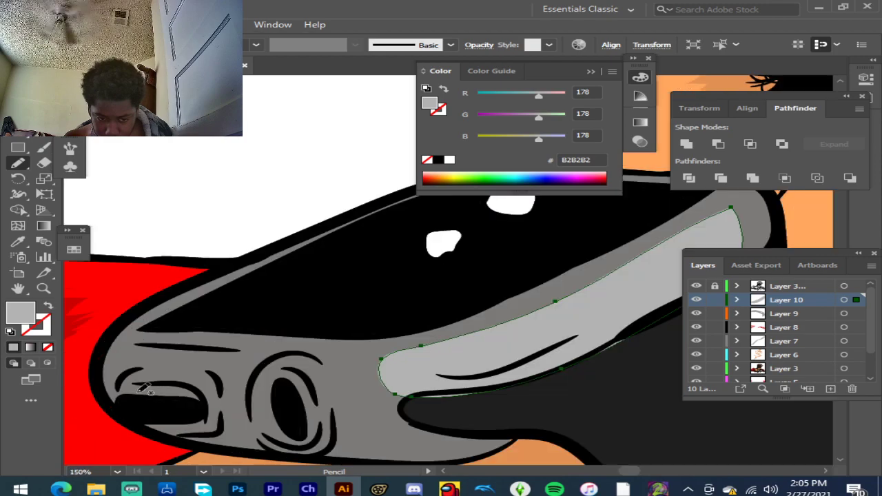
scroll(169, 386, up, 1)
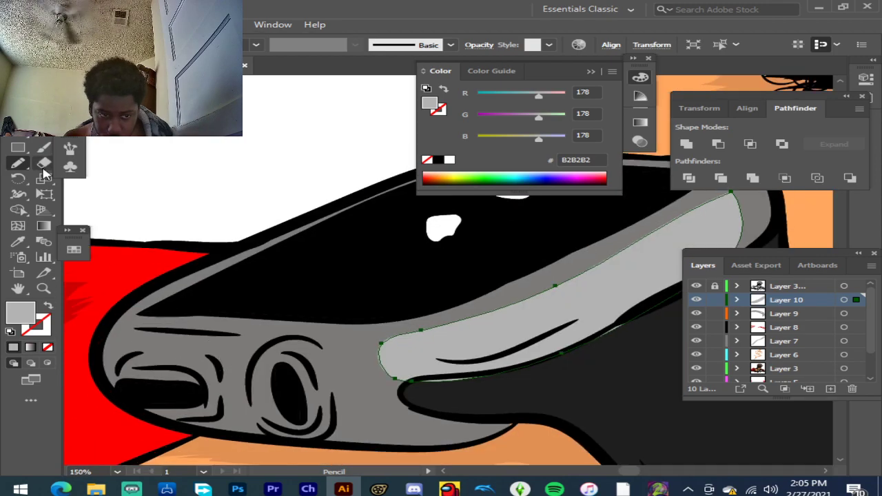
click(43, 165)
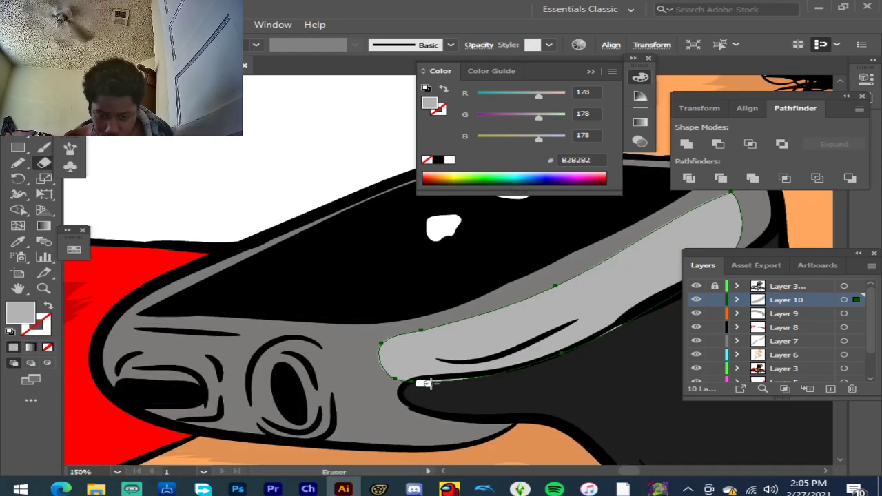
drag(488, 379, 491, 378)
mouse_move(643, 317)
mouse_down()
mouse_move(596, 345)
mouse_move(673, 315)
mouse_move(617, 338)
mouse_up()
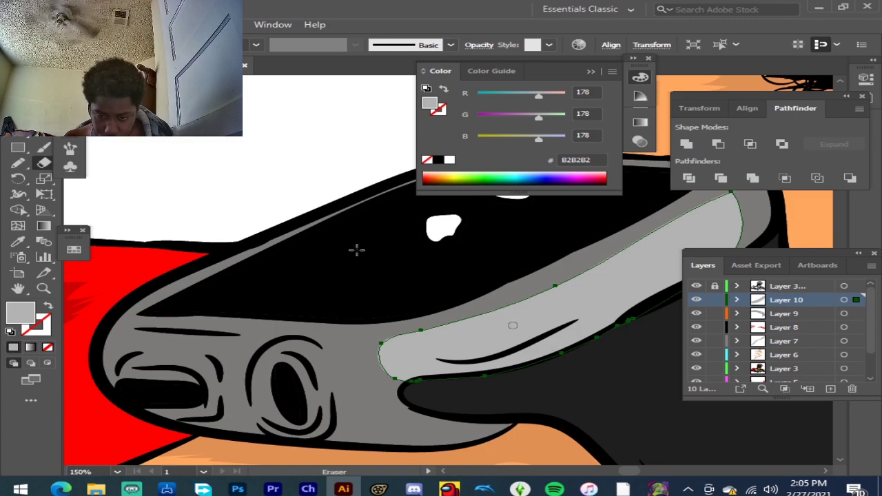
Step: Draw a thin highlight shape with the Pencil tool around the watch screen's upper rim and front edge and fill it with light grey B2B2B2
click(18, 163)
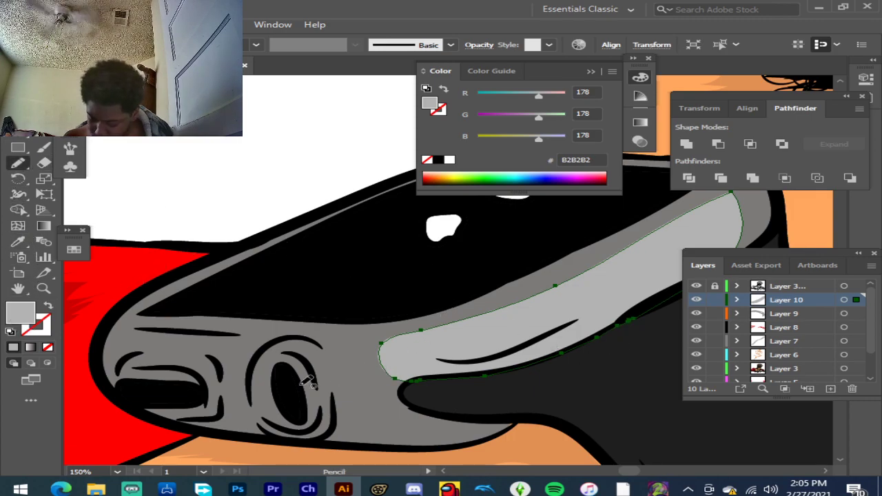
scroll(314, 354, up, 3)
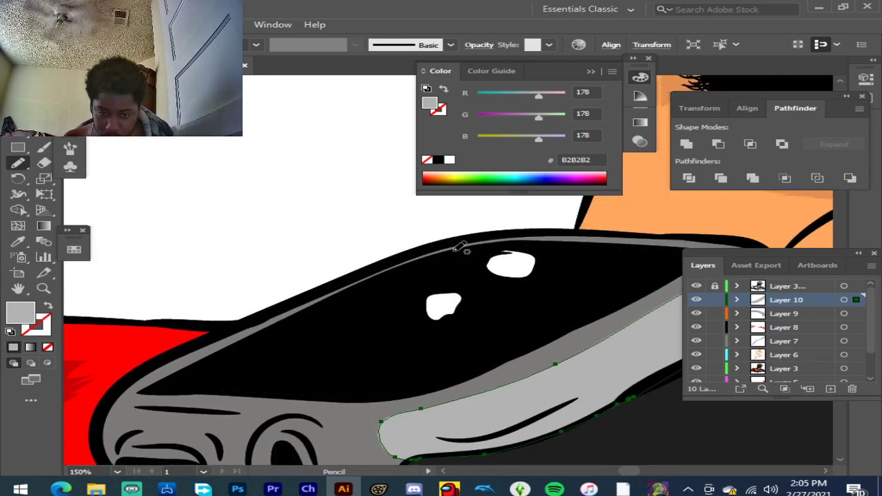
drag(469, 250, 304, 312)
drag(250, 342, 194, 367)
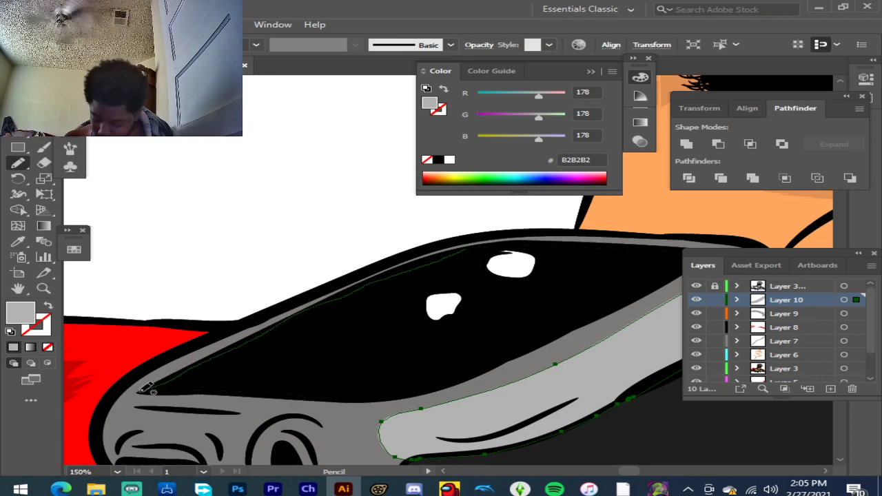
mouse_move(151, 392)
mouse_down()
mouse_move(231, 390)
mouse_move(356, 406)
mouse_move(331, 425)
mouse_move(299, 414)
mouse_move(140, 404)
mouse_up()
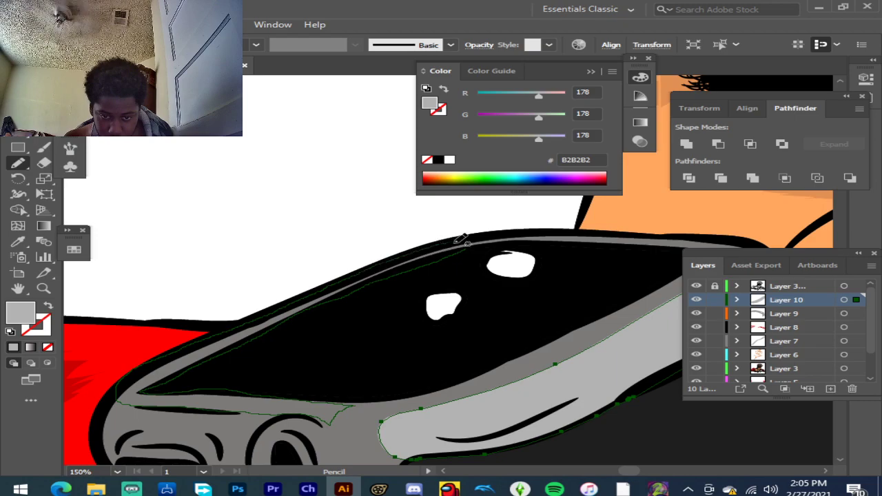
mouse_move(488, 250)
mouse_down()
mouse_move(408, 299)
mouse_move(178, 315)
mouse_up()
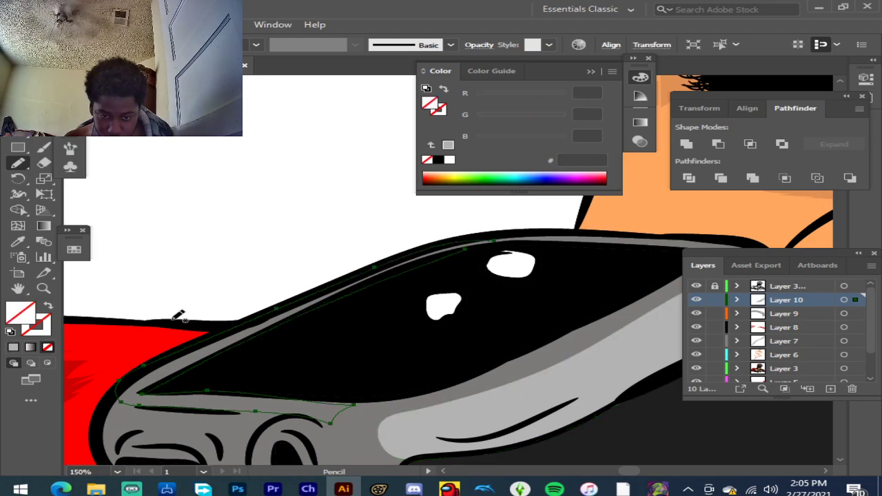
click(13, 347)
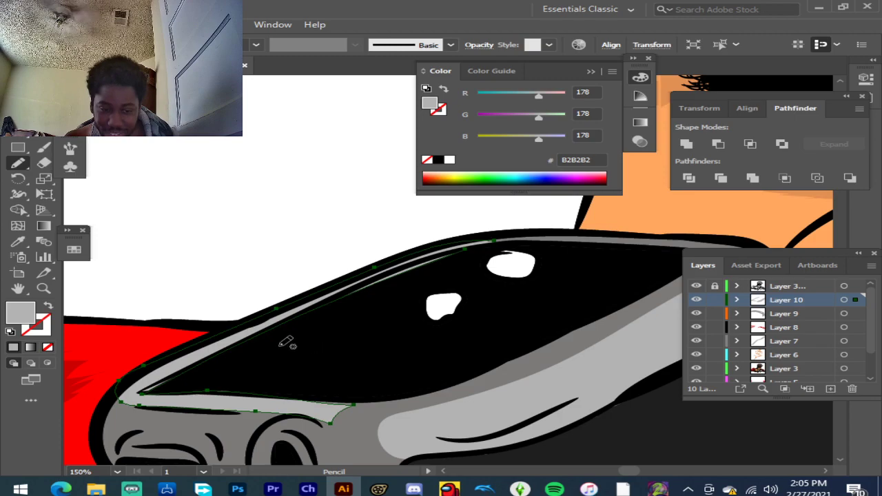
Step: Erase the rim highlight's spill over the black screen near the watch's front corner
click(44, 162)
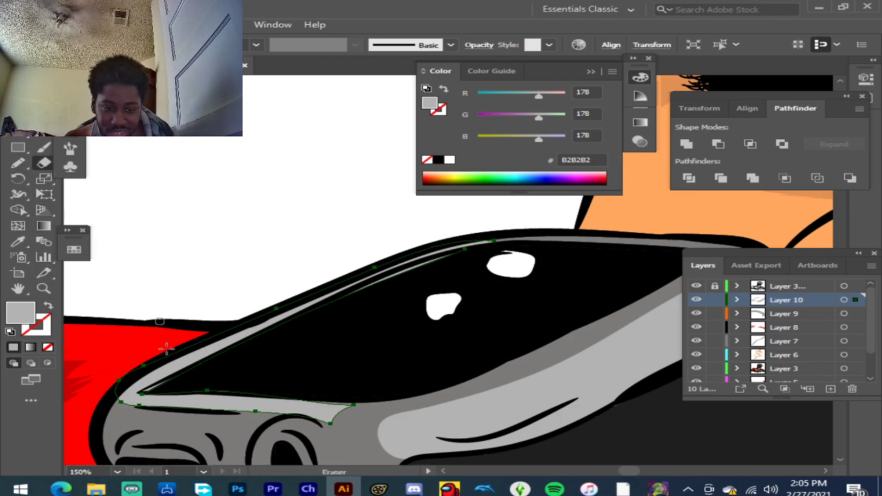
scroll(147, 405, up, 1)
drag(140, 378, 231, 348)
scroll(227, 354, down, 2)
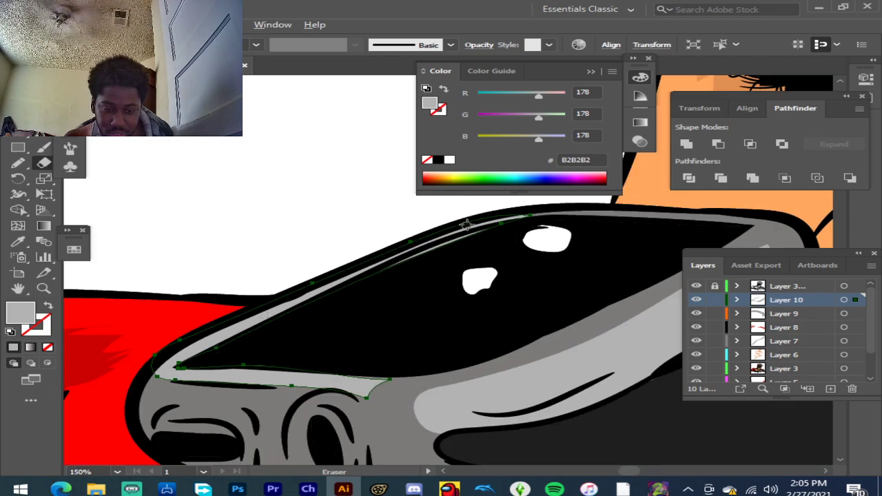
scroll(465, 226, up, 2)
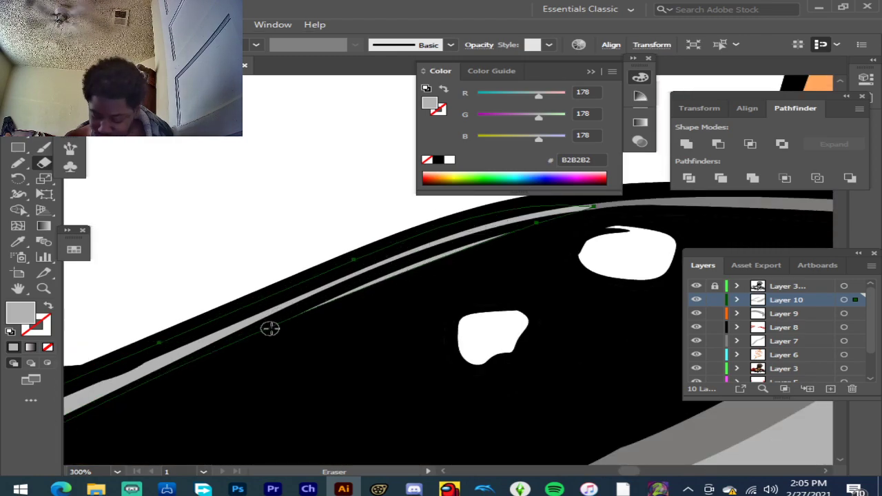
scroll(306, 313, down, 2)
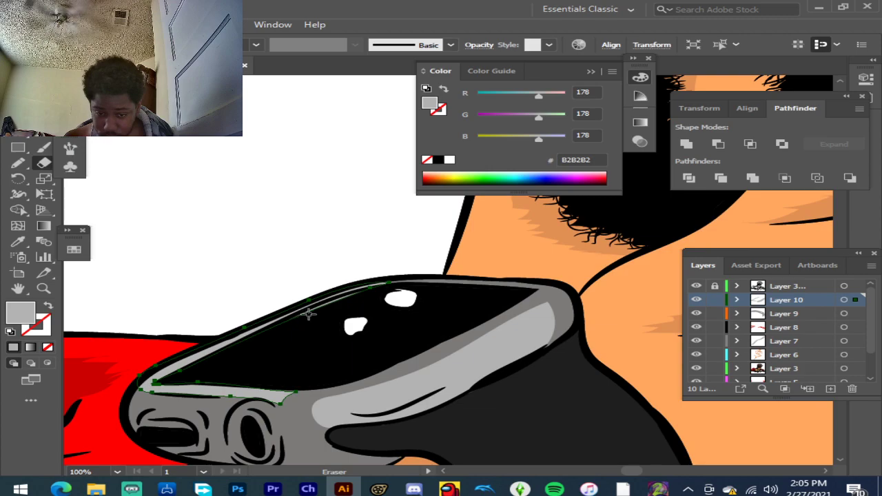
scroll(308, 315, down, 1)
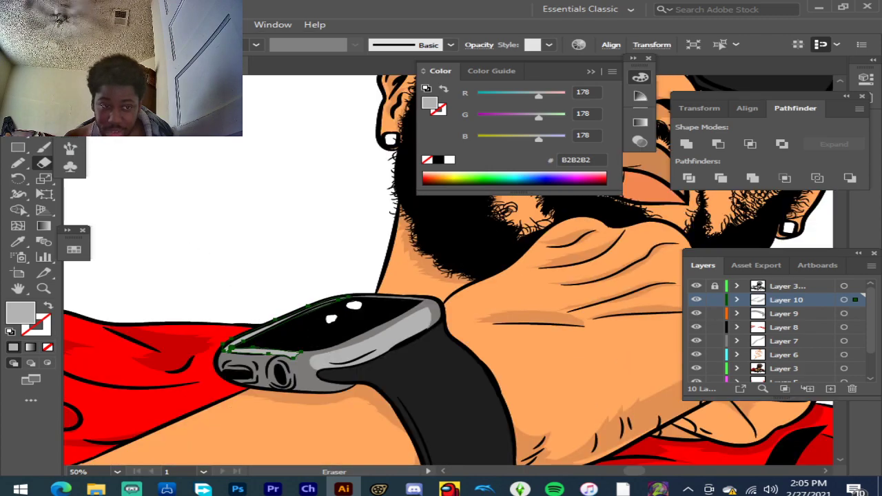
Step: Draw a highlight with the Pencil tool joining the front-edge and side highlights, with a point running down beside the round crown, and fill it with B2B2B2
key(v)
click(17, 164)
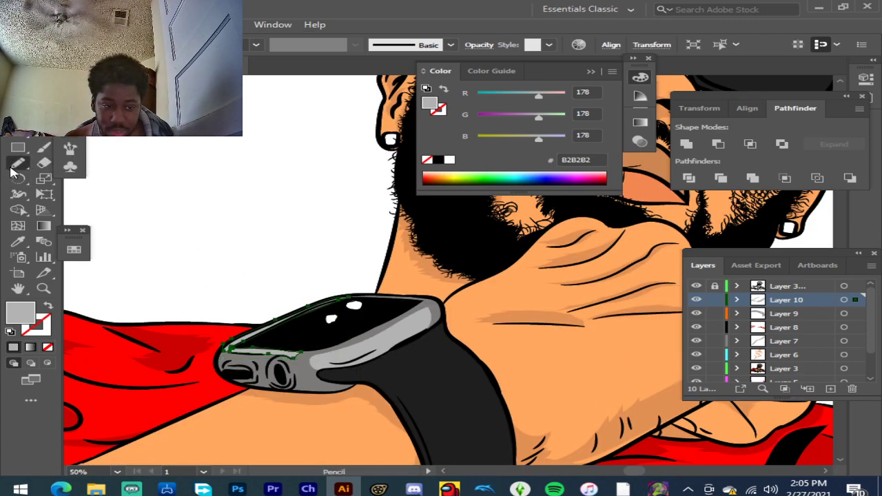
scroll(339, 357, up, 2)
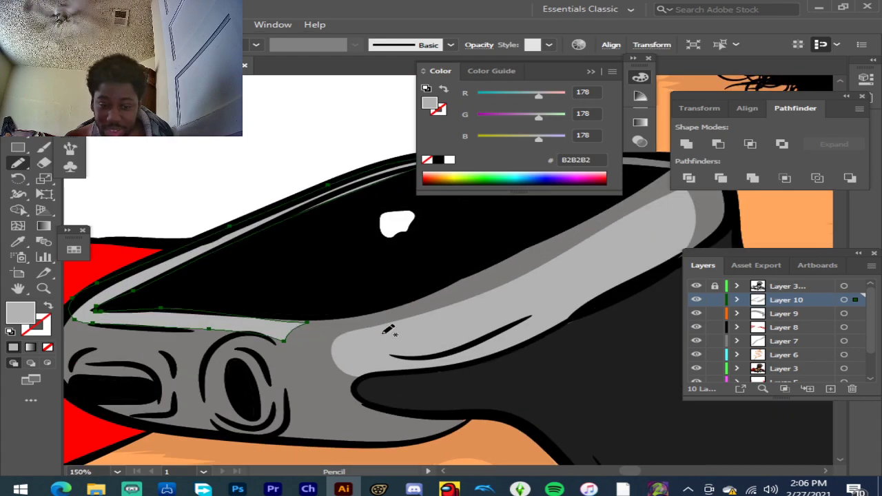
drag(456, 310, 405, 323)
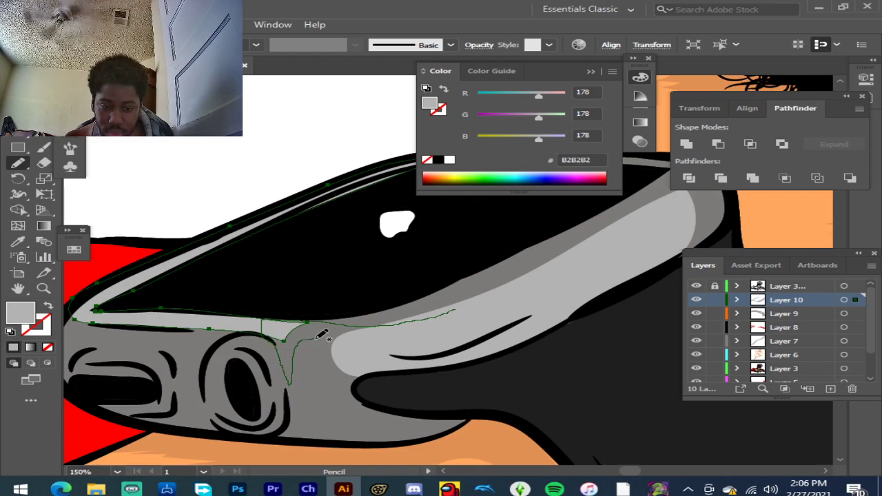
drag(468, 305, 457, 310)
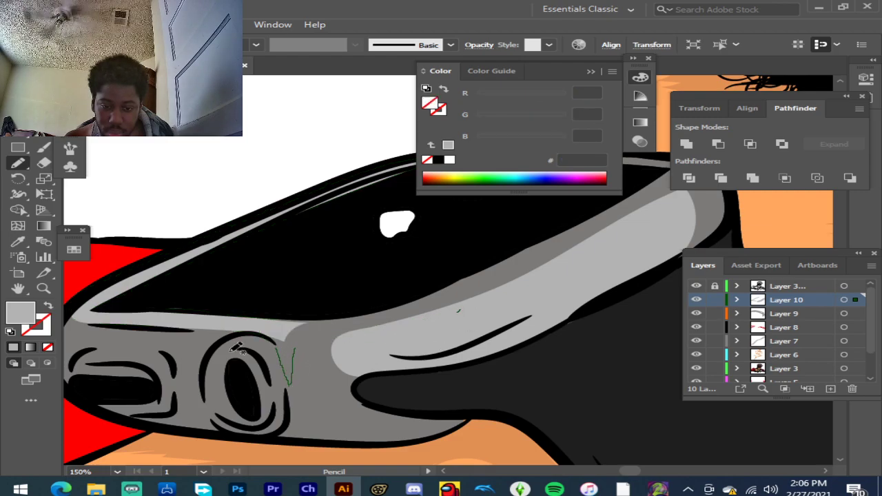
click(13, 348)
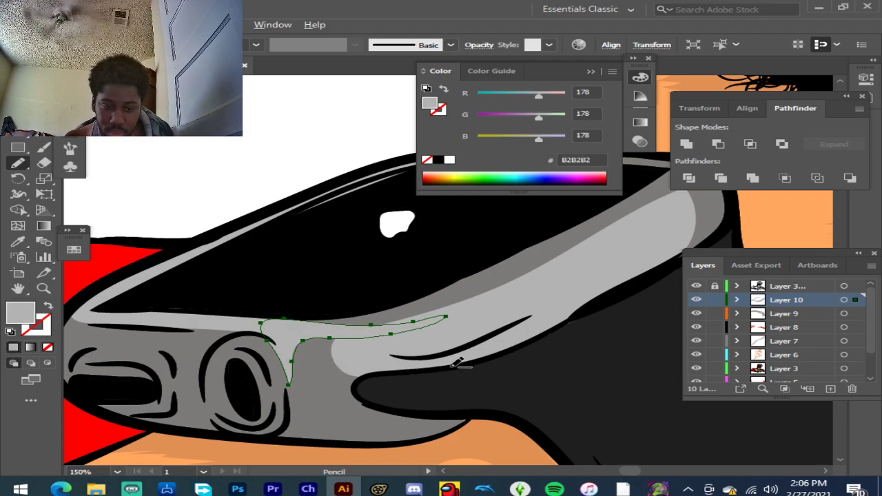
Step: Draw a curved highlight inside the upper arc of the watch's round crown and fill it with light grey B2B2B2
scroll(450, 367, down, 1)
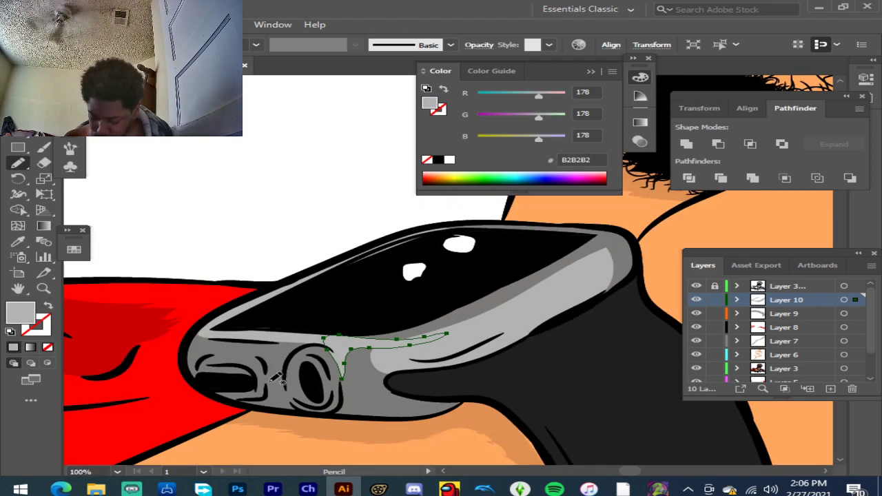
scroll(321, 376, up, 4)
scroll(281, 320, up, 2)
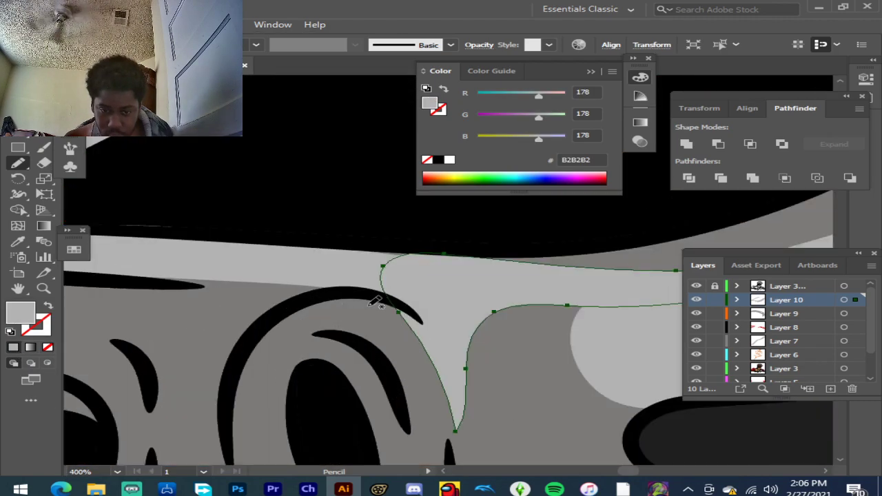
mouse_move(311, 328)
mouse_down()
mouse_move(360, 339)
mouse_move(386, 363)
mouse_move(427, 459)
mouse_move(430, 374)
mouse_up()
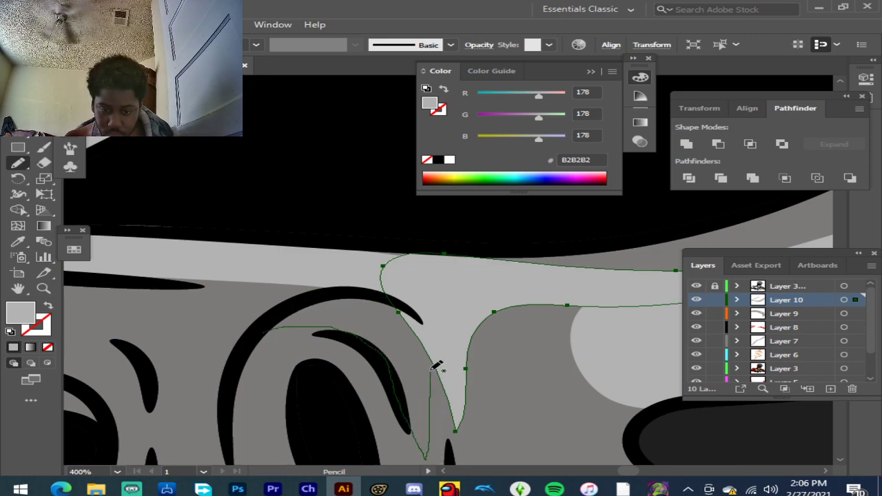
mouse_move(417, 315)
mouse_down()
mouse_move(333, 290)
mouse_move(271, 314)
mouse_up()
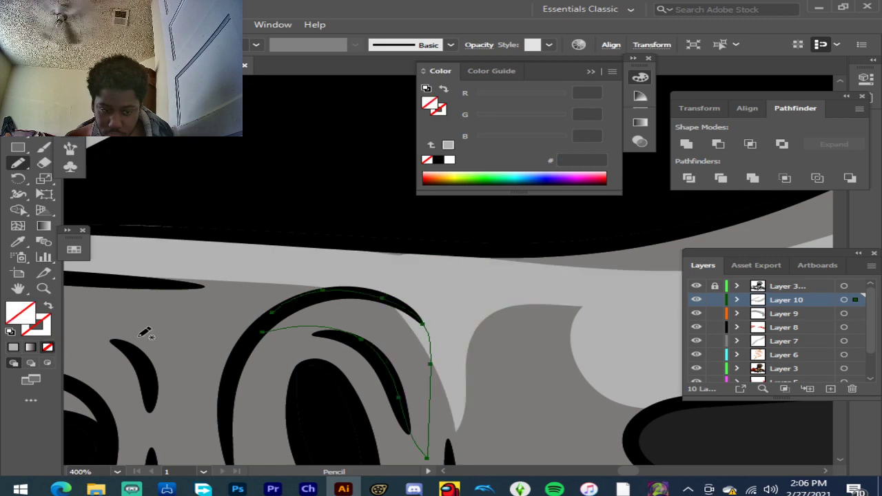
click(13, 347)
Step: Draw an arched highlight over the watch's elongated side button, between its outline strokes, and fill it with light grey B2B2B2
scroll(345, 341, down, 3)
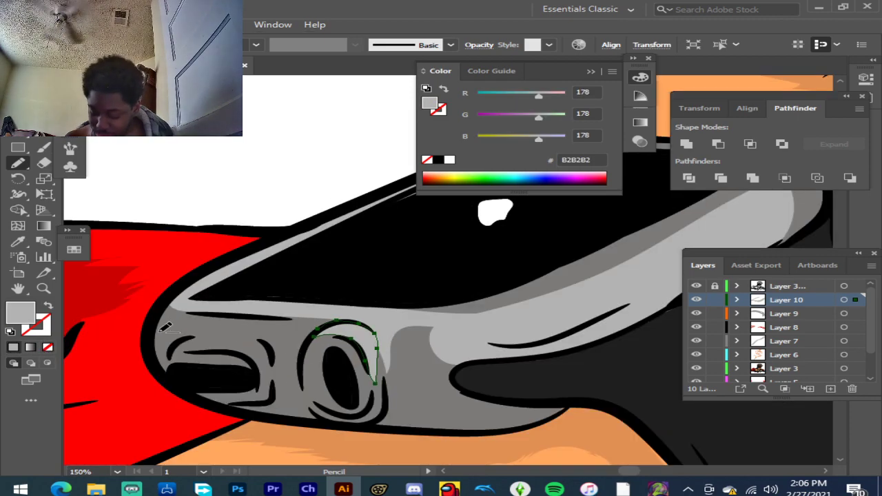
scroll(173, 322, up, 3)
scroll(407, 336, down, 1)
mouse_move(458, 368)
mouse_down()
mouse_move(440, 339)
mouse_move(405, 324)
mouse_move(296, 314)
mouse_move(222, 323)
mouse_move(192, 340)
mouse_move(174, 385)
mouse_move(176, 370)
mouse_move(271, 358)
mouse_move(339, 360)
mouse_move(384, 382)
mouse_up()
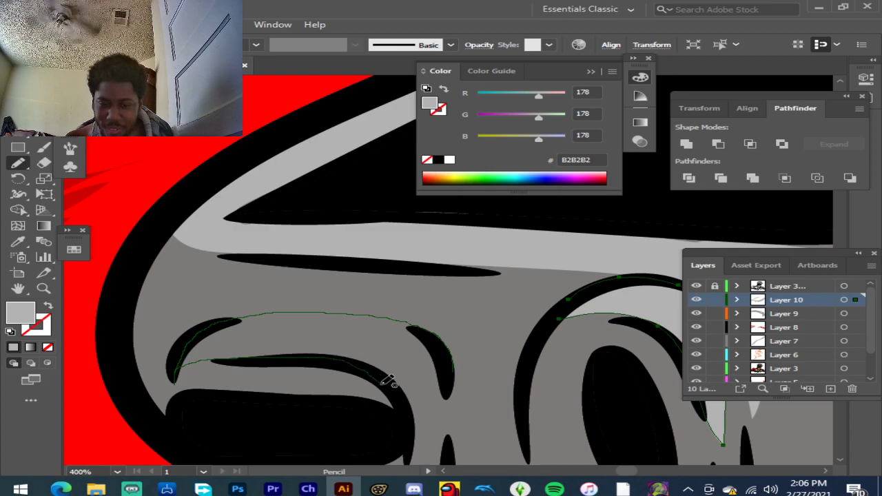
drag(412, 435, 415, 462)
mouse_move(440, 434)
mouse_down()
mouse_move(449, 362)
mouse_move(434, 331)
mouse_up()
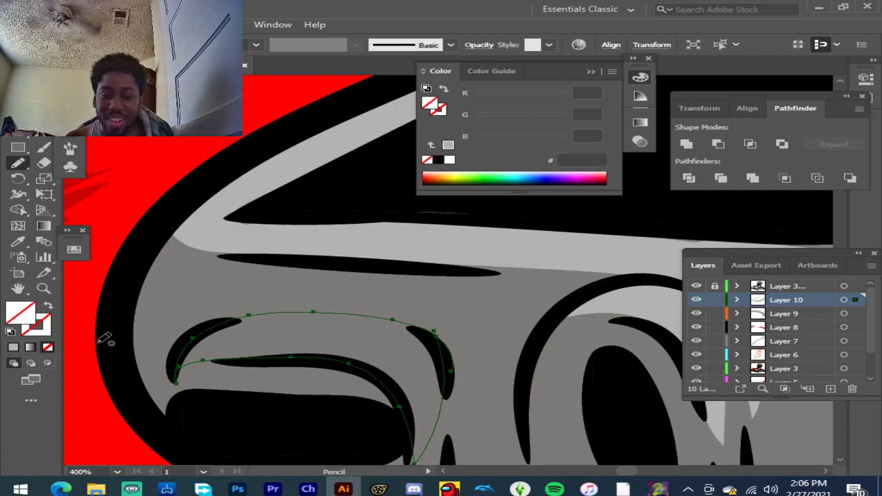
key(comma)
Step: Draw two overlapping curved highlights along the inside of the watch case's rounded front corner, filled with light grey B2B2B2
scroll(186, 312, up, 2)
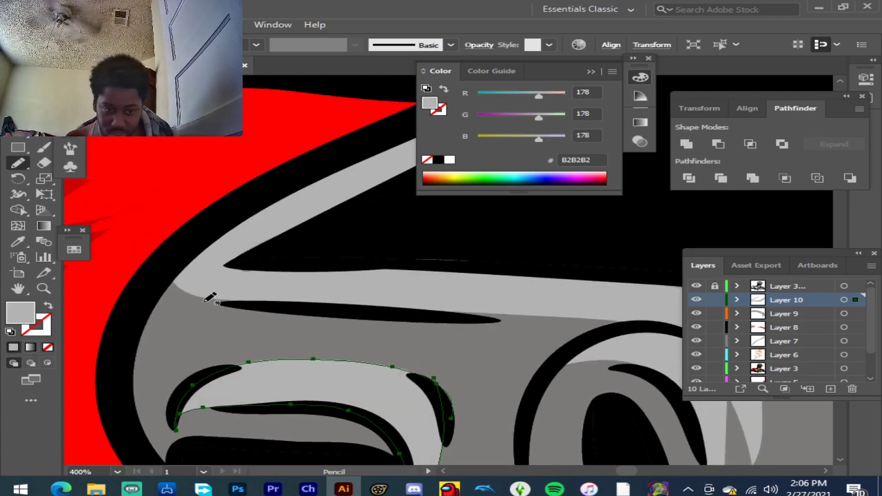
mouse_move(250, 299)
mouse_down()
mouse_move(167, 311)
mouse_move(146, 335)
mouse_move(138, 369)
mouse_move(172, 284)
mouse_up()
drag(243, 286, 295, 302)
click(13, 348)
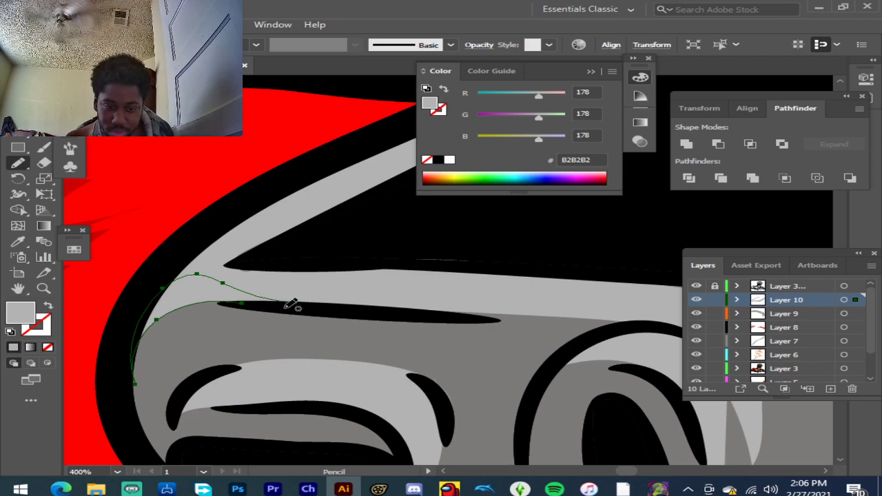
drag(228, 310, 157, 336)
mouse_move(142, 374)
mouse_down()
mouse_move(152, 435)
mouse_move(171, 460)
mouse_move(123, 440)
mouse_move(111, 393)
mouse_move(125, 337)
mouse_move(165, 291)
mouse_move(298, 307)
mouse_up()
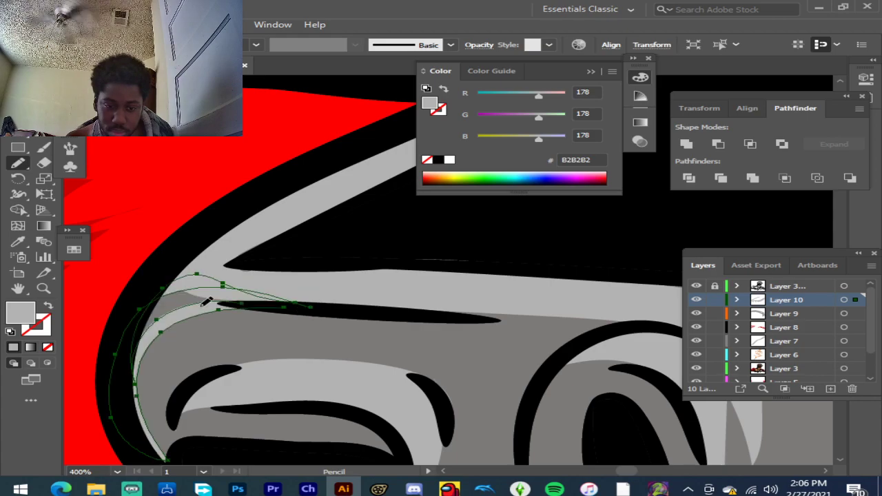
Step: Sample the watch strap's dark grey 1E1E1E as the fill colour and deselect the corner highlight
scroll(206, 256, down, 5)
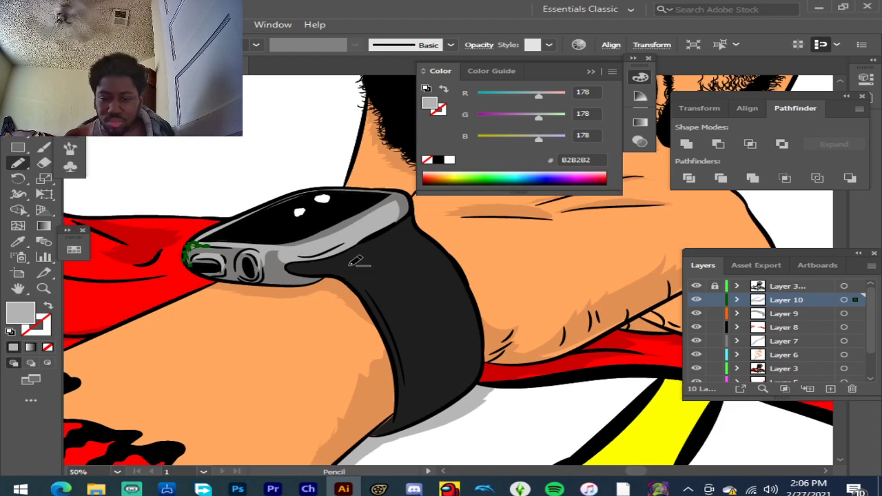
scroll(431, 295, up, 1)
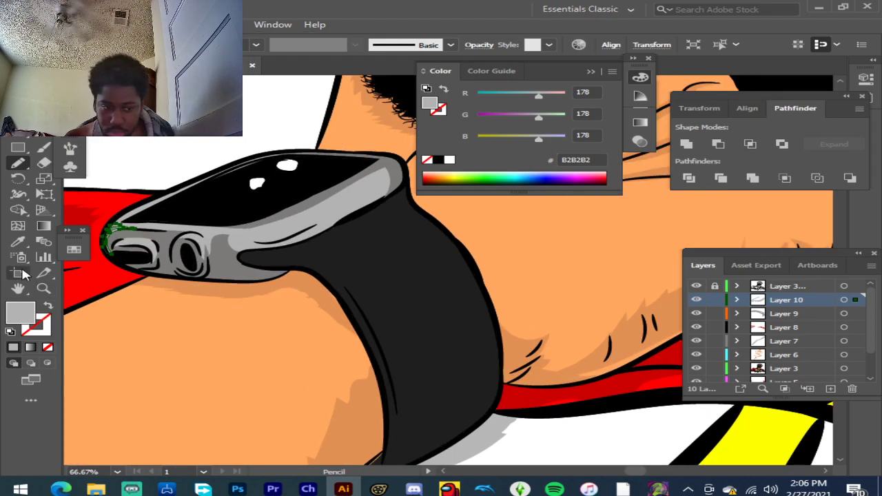
click(18, 243)
click(422, 291)
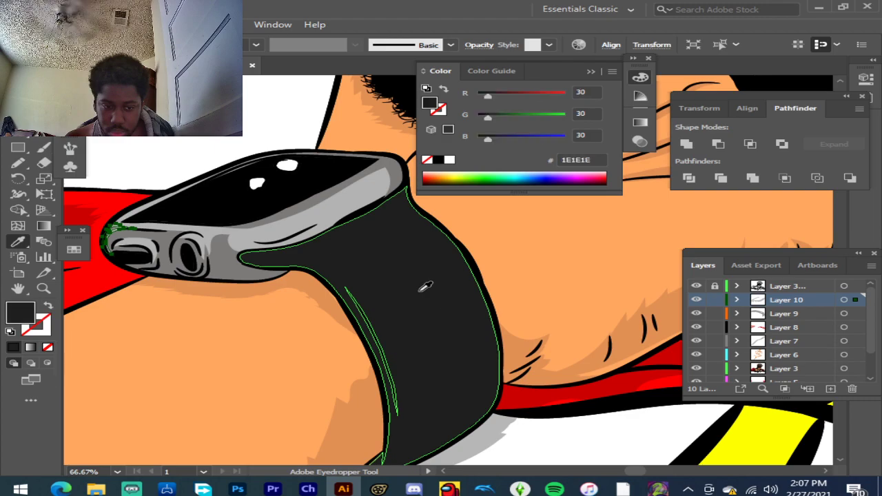
key(z)
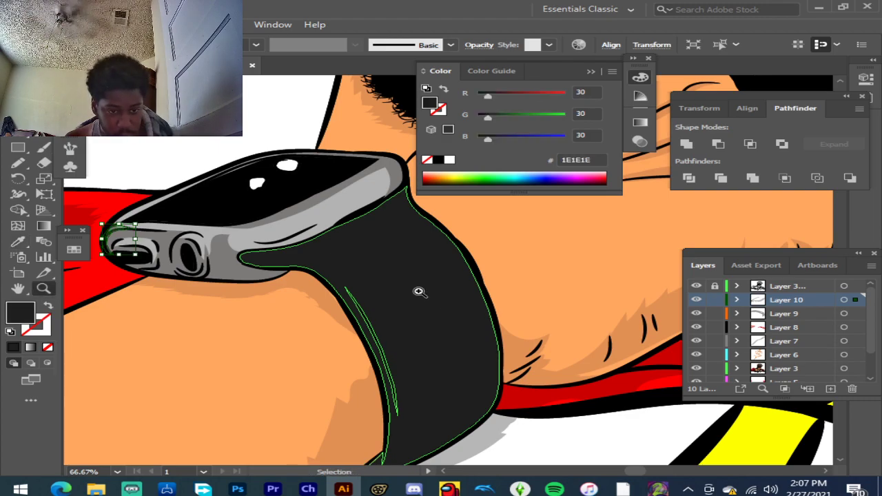
key(ctrl+shift+a)
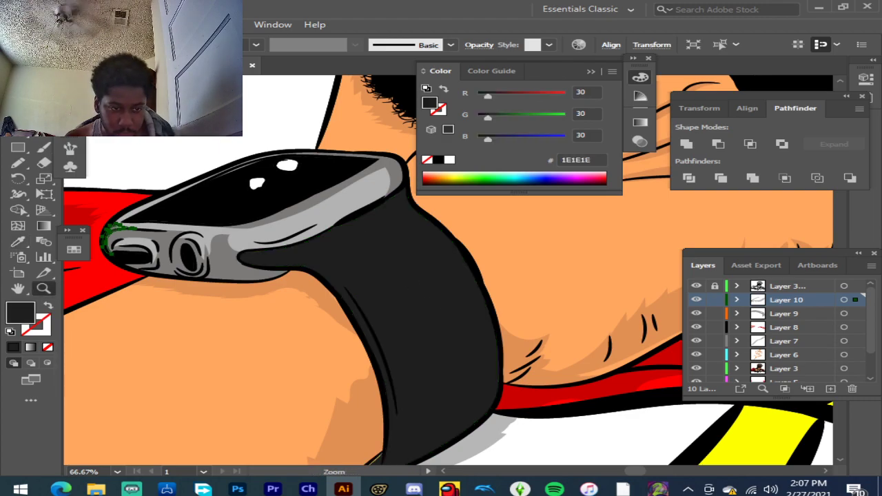
key(v)
click(107, 234)
key(ctrl+shift+a)
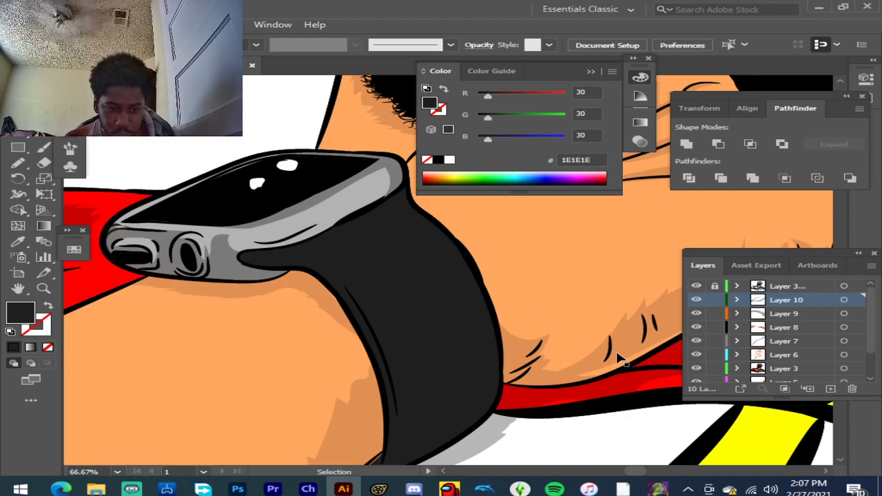
Step: Add a new layer above Layer 10 and leave no artwork selected
click(827, 390)
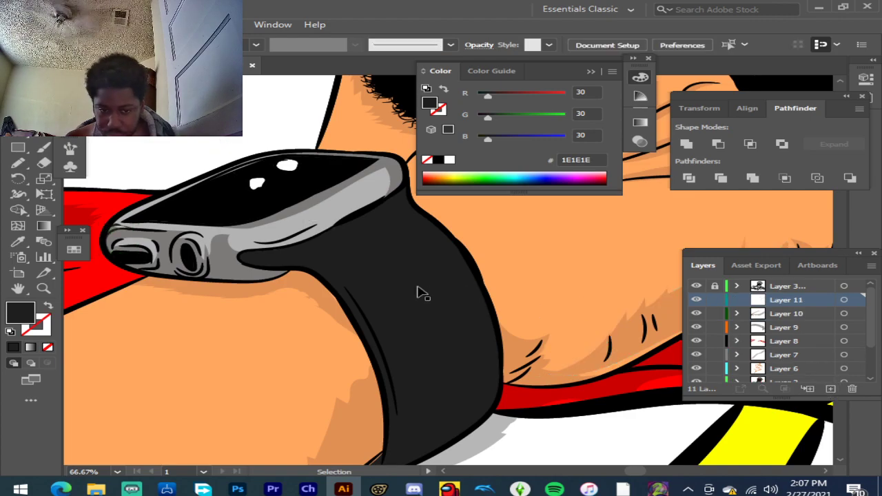
key(ctrl+a)
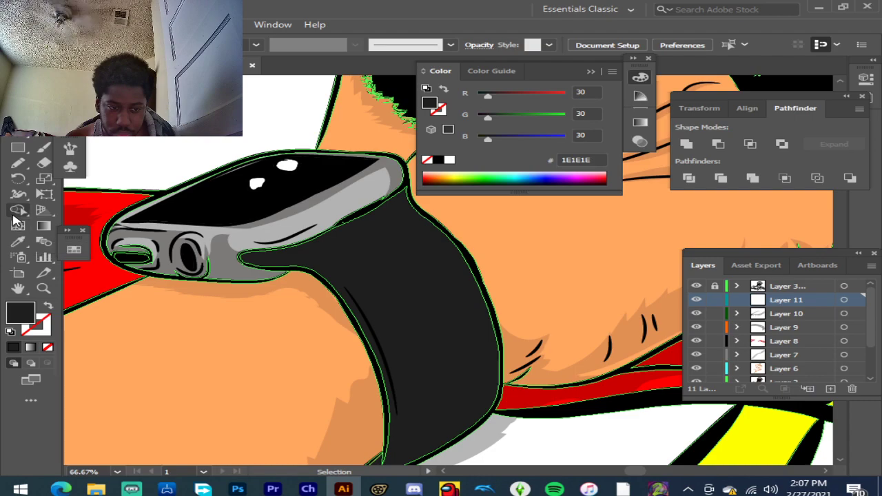
key(ctrl+shift+a)
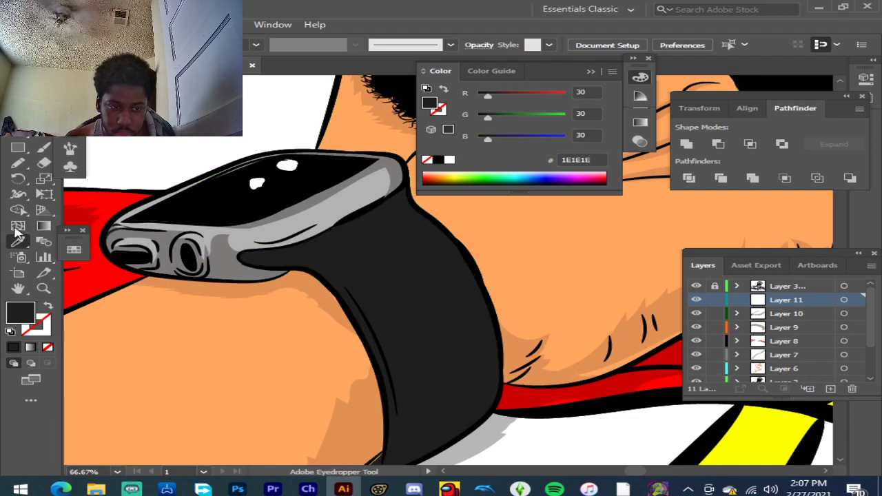
Step: Set the fill colour to dark grey 3A3939
click(19, 149)
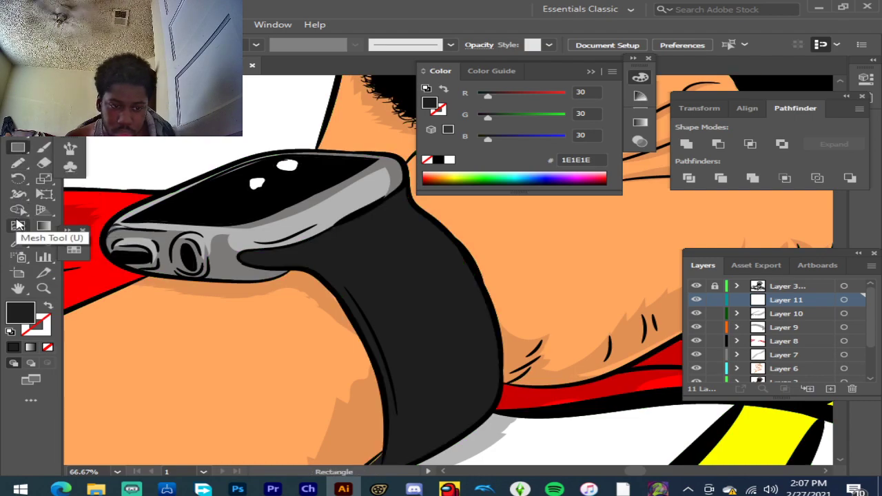
click(18, 241)
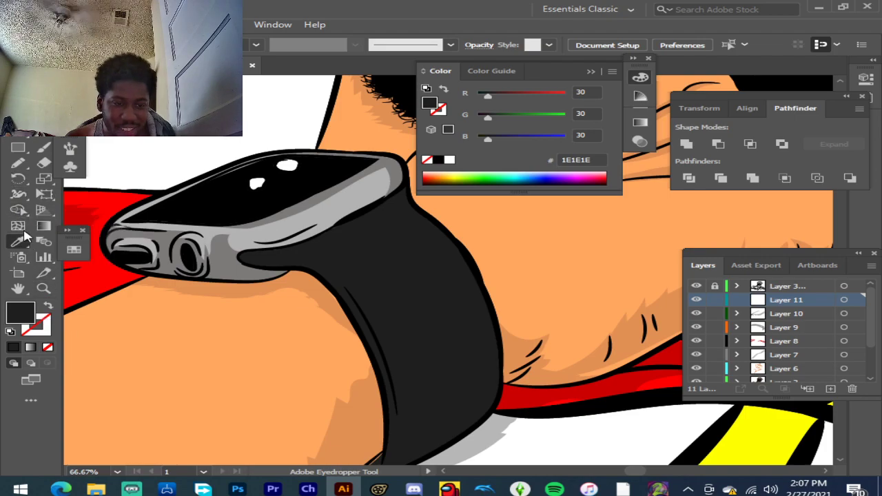
click(18, 163)
double_click(20, 313)
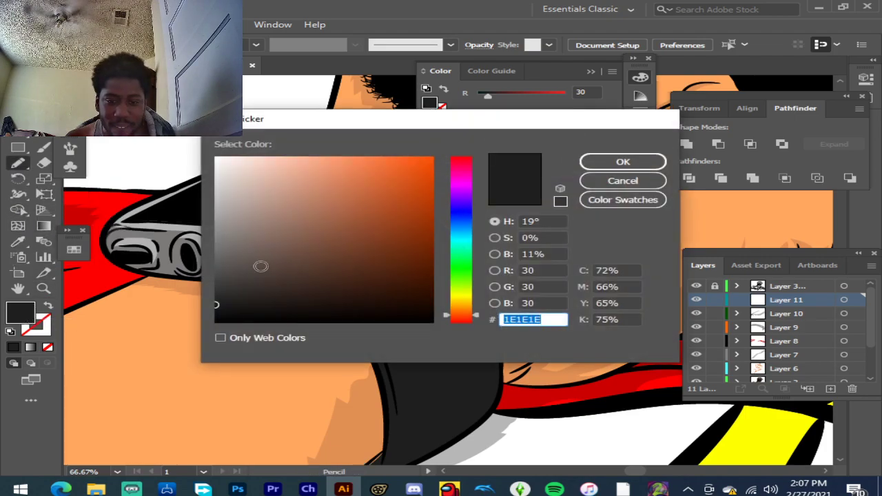
drag(216, 304, 219, 282)
click(612, 161)
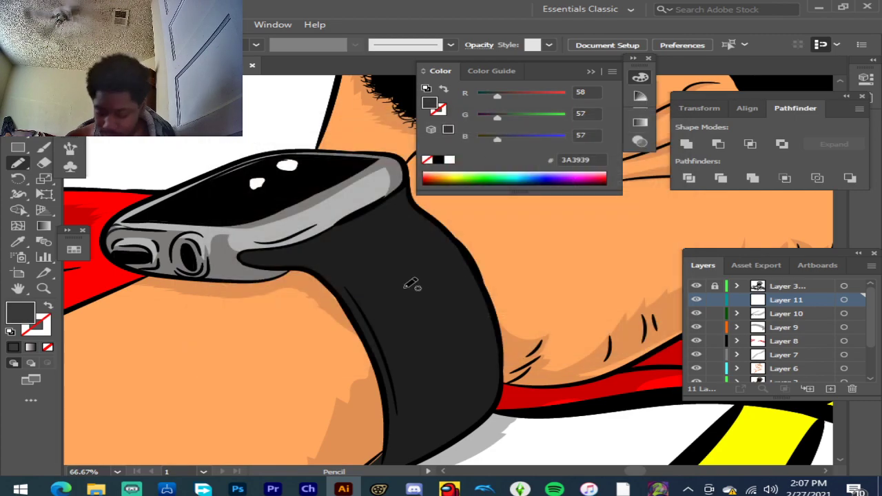
Step: Set the fill colour to light grey A5A5A5
double_click(19, 320)
drag(219, 269, 216, 214)
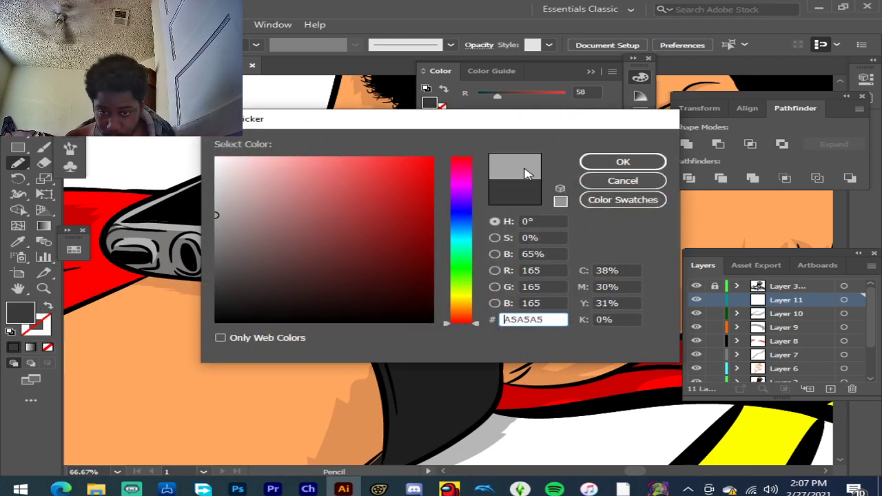
click(622, 162)
Step: Draw a jagged, spiky highlight across the upper part of the watch strap, fill it with A5A5A5 and deselect it
scroll(424, 315, down, 2)
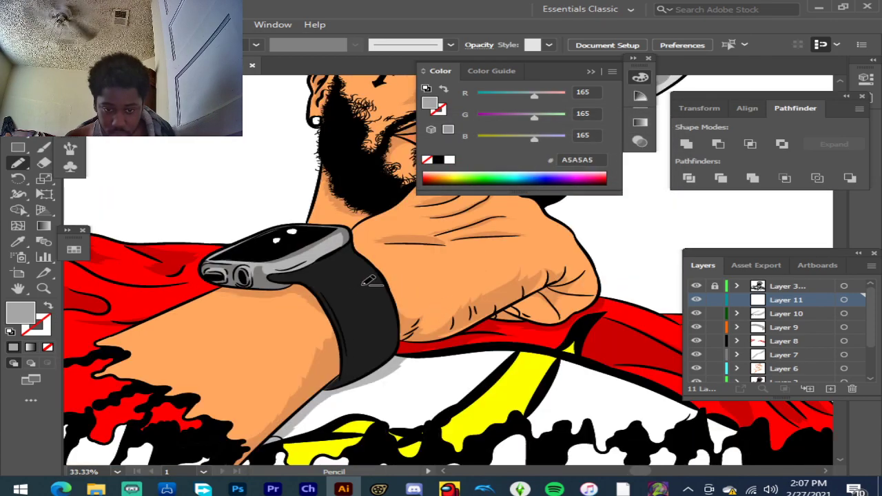
scroll(364, 282, up, 1)
scroll(301, 220, up, 2)
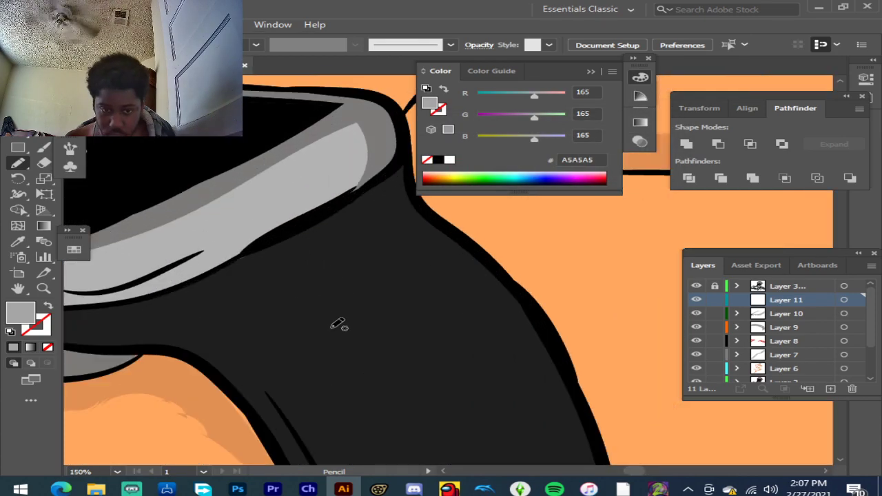
scroll(510, 262, down, 1)
mouse_move(536, 321)
mouse_down()
mouse_move(501, 266)
mouse_move(415, 201)
mouse_move(428, 217)
mouse_move(419, 225)
mouse_move(313, 212)
mouse_move(363, 234)
mouse_move(345, 236)
mouse_move(353, 265)
mouse_move(287, 249)
mouse_move(276, 260)
mouse_move(302, 292)
mouse_move(295, 296)
mouse_move(193, 262)
mouse_move(240, 285)
mouse_move(238, 296)
mouse_move(194, 277)
mouse_move(287, 372)
mouse_move(369, 478)
mouse_move(358, 422)
mouse_move(385, 449)
mouse_move(351, 376)
mouse_move(382, 417)
mouse_move(313, 310)
mouse_move(379, 385)
mouse_move(396, 383)
mouse_move(428, 435)
mouse_move(408, 332)
mouse_move(522, 435)
mouse_move(454, 295)
mouse_move(531, 371)
mouse_move(546, 377)
mouse_move(531, 350)
mouse_move(538, 338)
mouse_move(568, 376)
mouse_move(533, 307)
mouse_up()
click(13, 347)
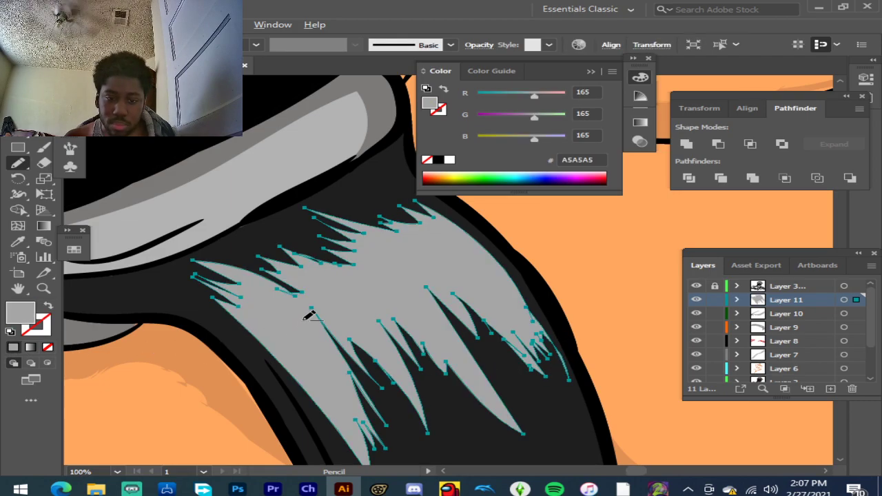
key(ctrl+0)
key(v)
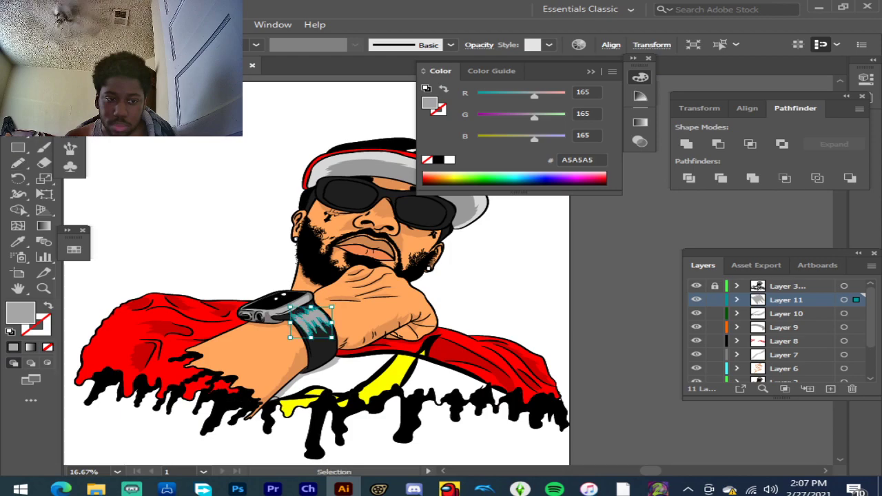
click(602, 307)
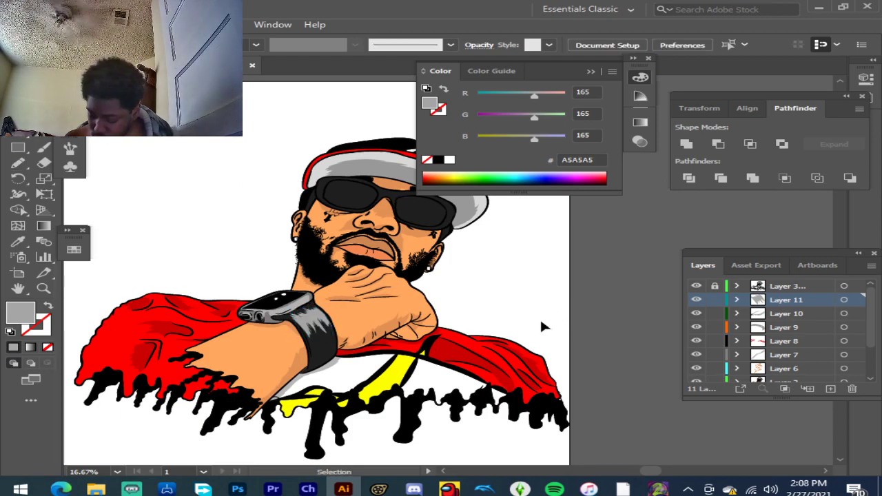
Step: Add a new layer above Layer 11 for the tattoo artwork
scroll(536, 315, up, 3)
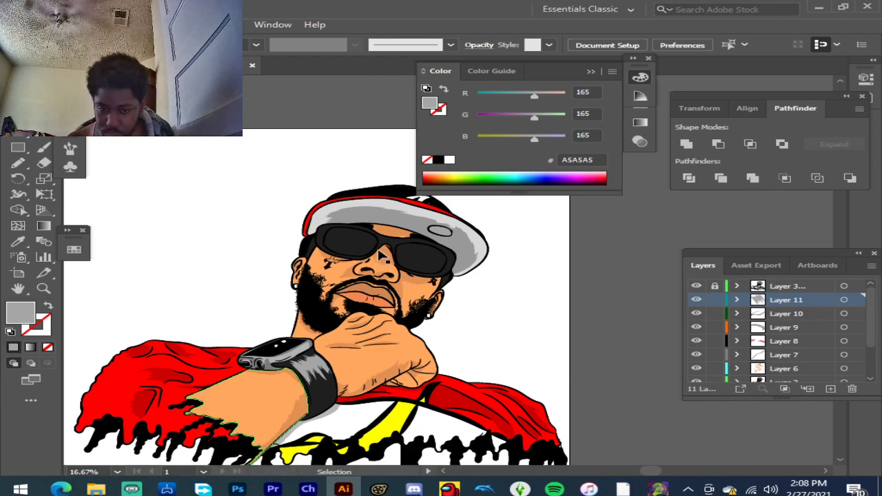
scroll(338, 262, up, 3)
scroll(373, 264, up, 2)
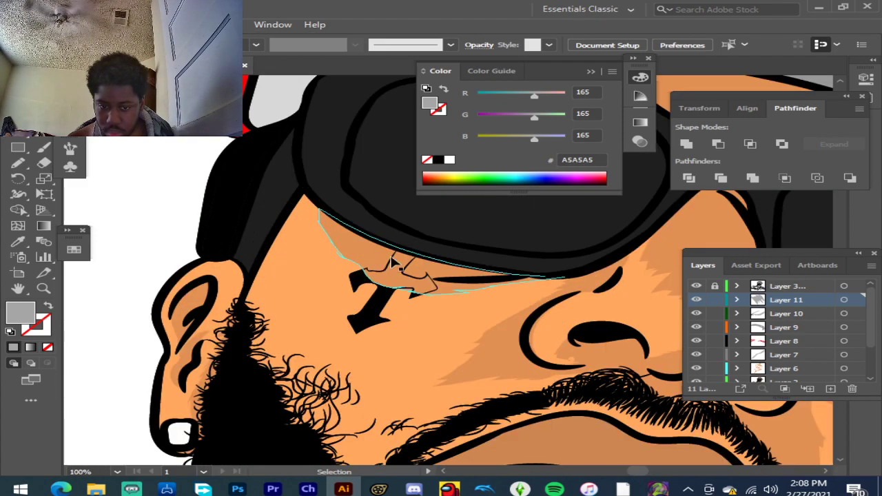
click(831, 389)
Step: Sample black 000000 from the cross tattoo under the sunglasses as the fill colour
alt+scroll(92, 260, down, 3)
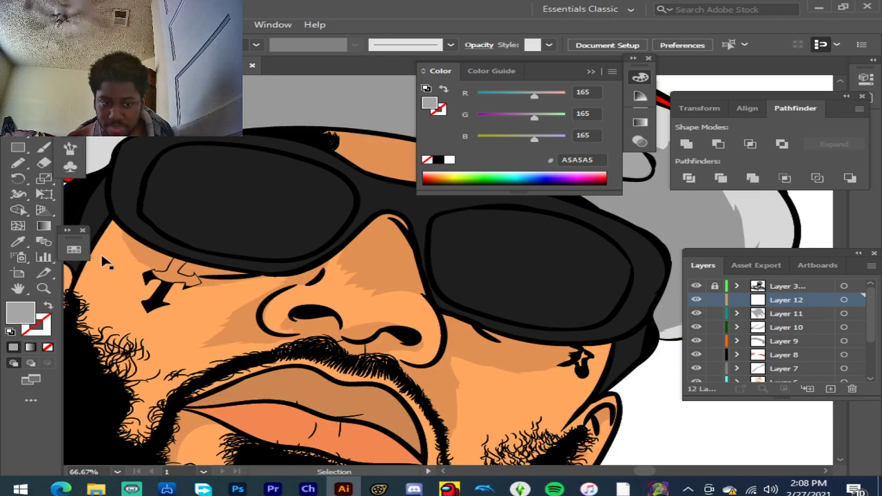
alt+scroll(101, 252, down, 3)
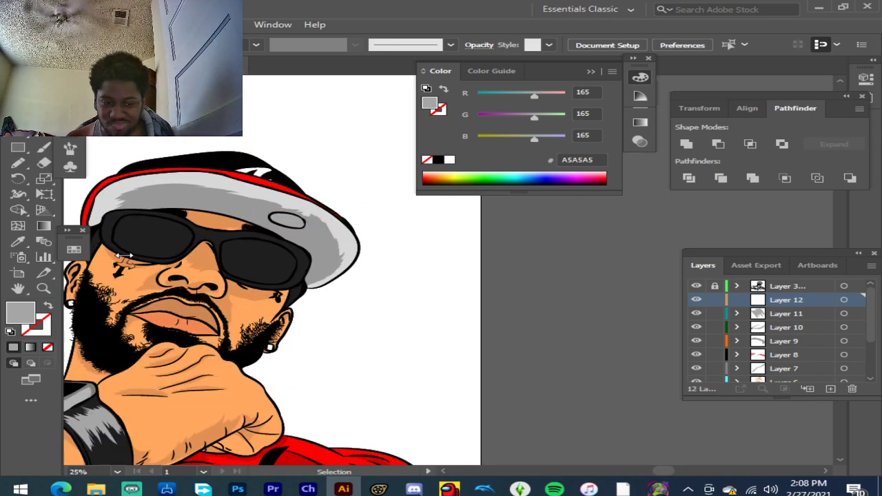
alt+scroll(123, 264, up, 3)
alt+scroll(116, 272, up, 3)
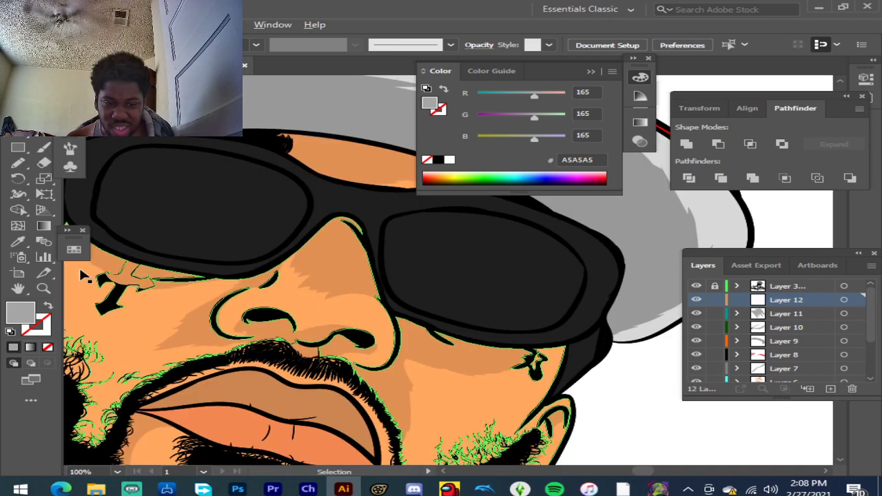
alt+scroll(96, 269, up, 2)
alt+scroll(164, 256, up, 1)
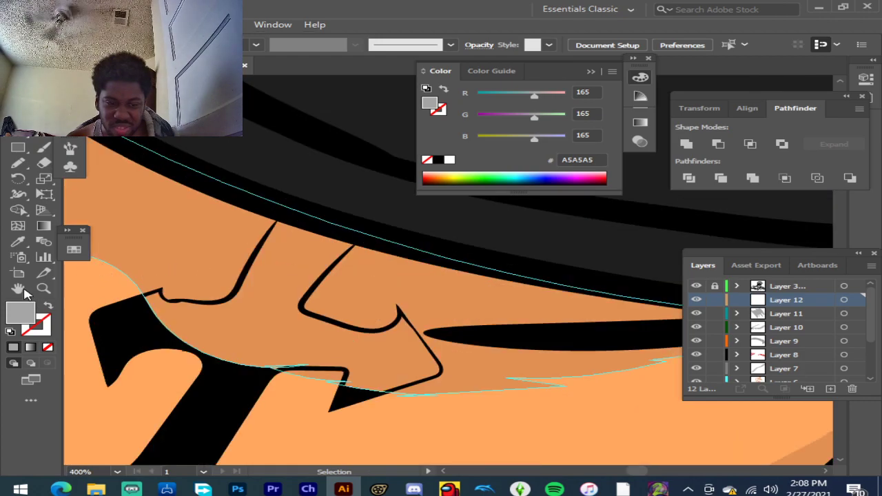
click(18, 241)
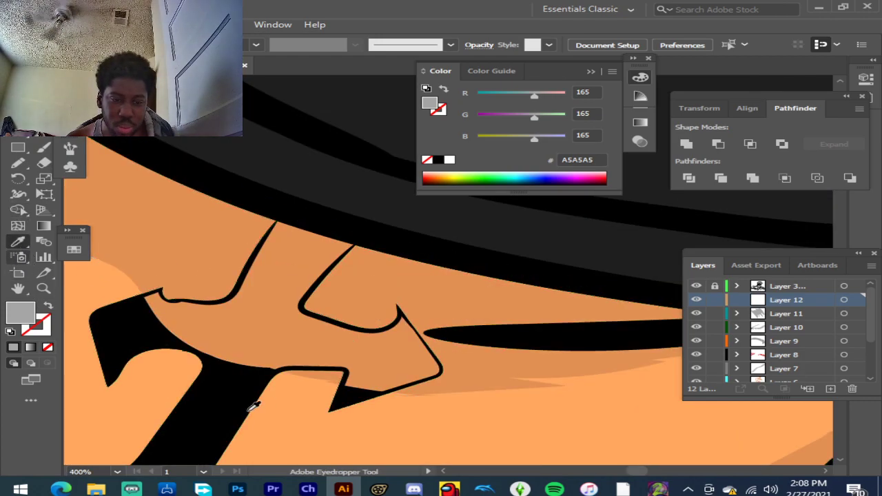
click(207, 380)
Step: Trace the unfilled upper part of the cross tattoo under the sunglasses and fill it with black
click(18, 162)
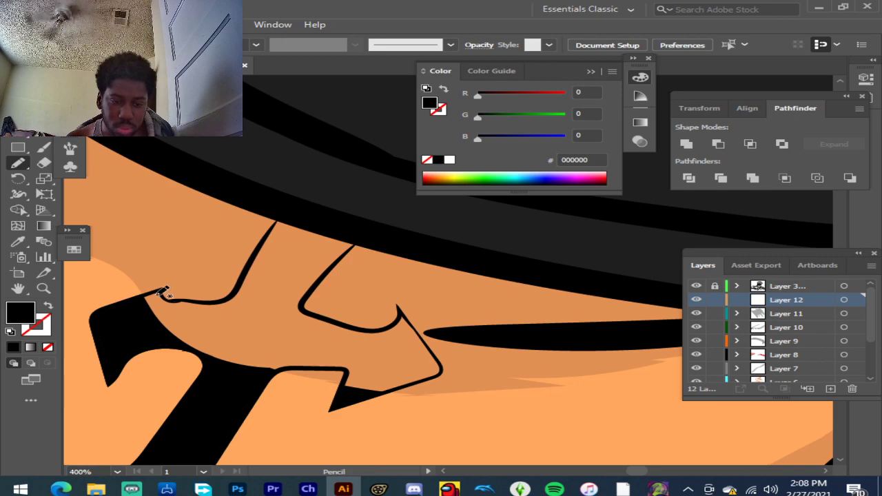
mouse_move(160, 293)
mouse_down()
mouse_move(231, 296)
mouse_move(279, 217)
mouse_move(368, 235)
mouse_move(304, 309)
mouse_move(382, 333)
mouse_move(399, 305)
mouse_move(451, 379)
mouse_move(340, 406)
mouse_move(344, 370)
mouse_move(279, 368)
mouse_move(257, 383)
mouse_move(219, 378)
mouse_move(198, 356)
mouse_move(131, 333)
mouse_move(146, 299)
mouse_up()
click(14, 347)
Step: Redraw the edge of the cross tattoo's arrow tip nearest the nose and cover it with a black-filled patch
scroll(445, 369, up, 2)
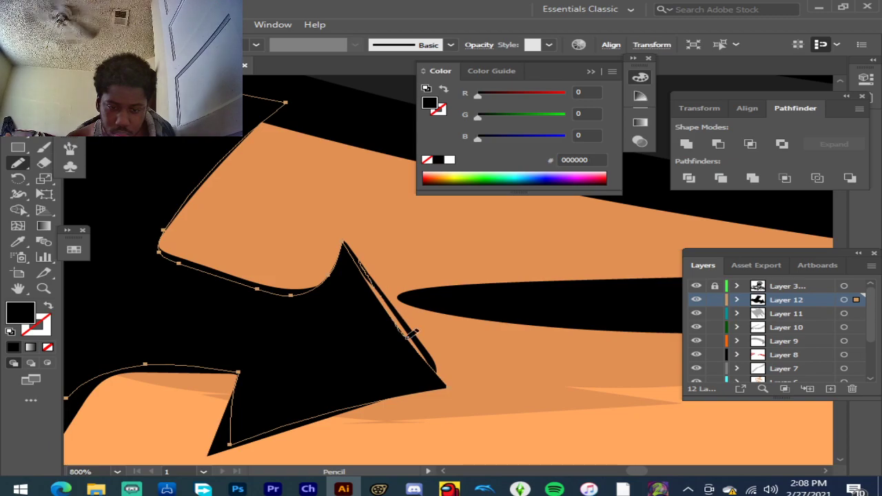
mouse_move(431, 369)
mouse_down()
mouse_move(408, 366)
mouse_move(357, 306)
mouse_move(357, 257)
mouse_up()
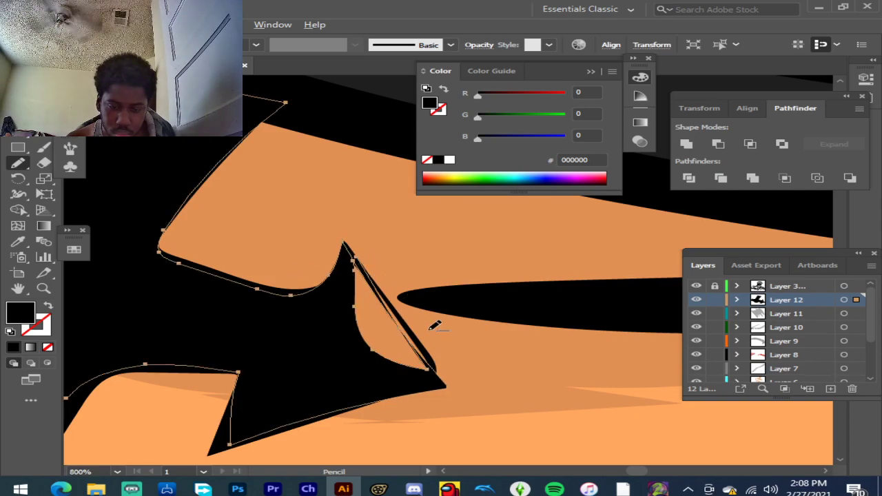
scroll(433, 371, up, 2)
mouse_move(449, 398)
mouse_down()
mouse_move(415, 338)
mouse_move(287, 178)
mouse_move(252, 324)
mouse_move(360, 423)
mouse_move(472, 438)
mouse_move(449, 391)
mouse_up()
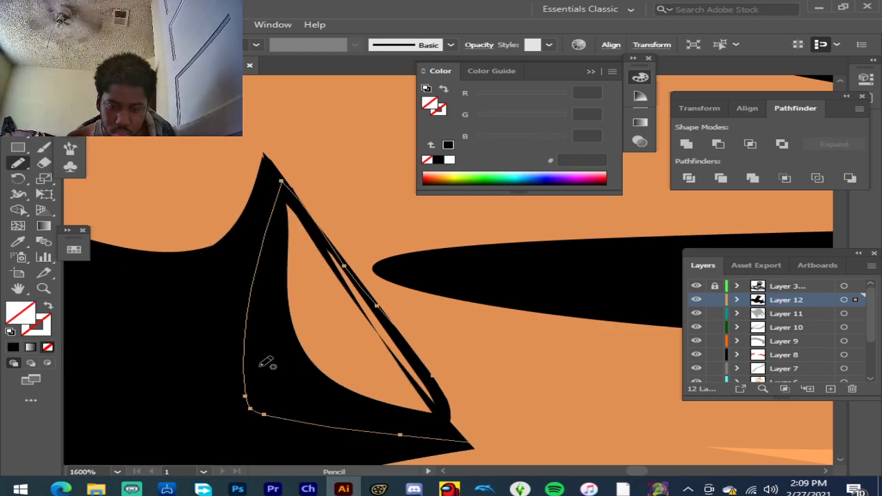
click(13, 347)
scroll(321, 338, down, 3)
scroll(335, 338, down, 5)
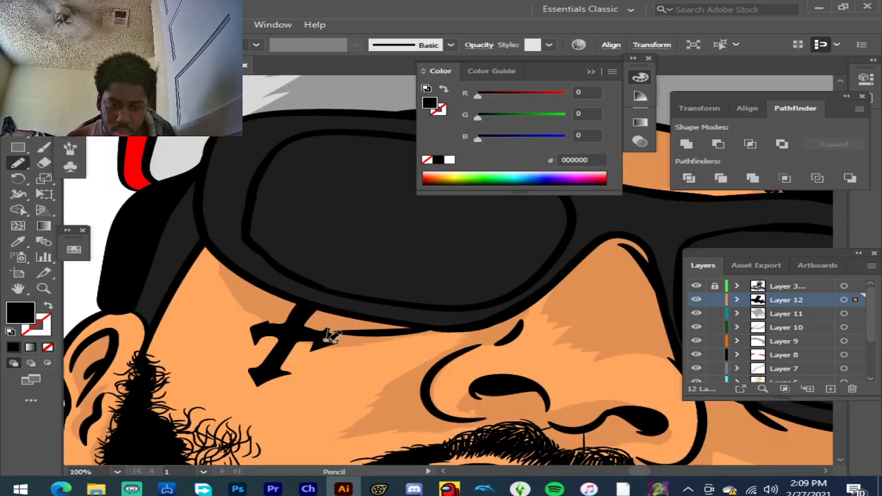
Step: Draw a black-filled patch over the cross tattoo's arm tip nearest the ear and deselect it
scroll(287, 336, up, 3)
scroll(288, 334, up, 5)
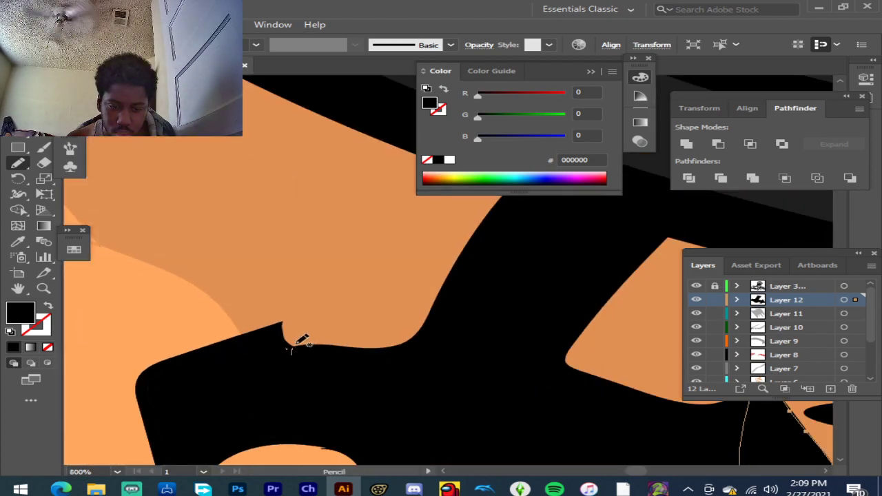
mouse_move(287, 326)
mouse_down()
mouse_move(107, 382)
mouse_move(164, 427)
mouse_move(291, 350)
mouse_up()
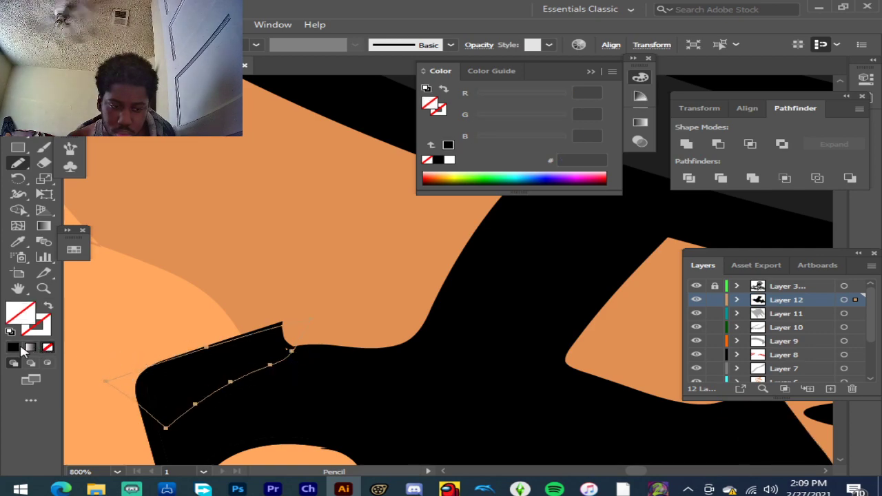
click(13, 346)
scroll(218, 329, down, 10)
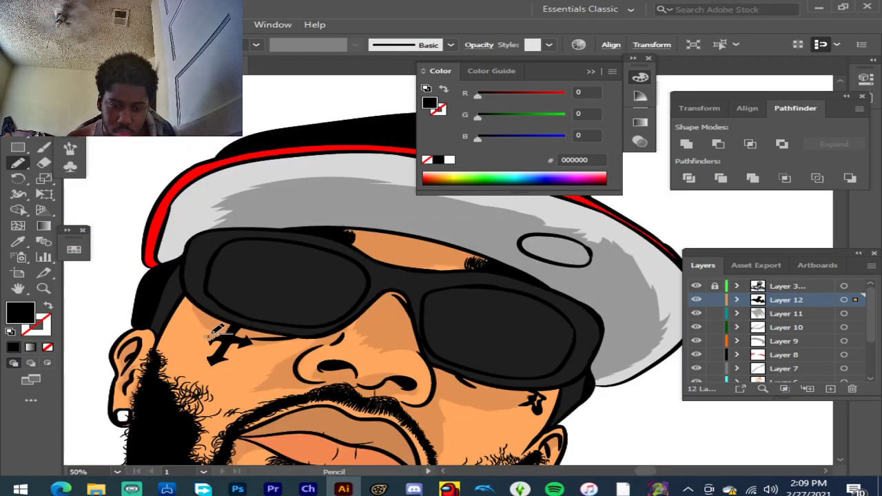
key(v)
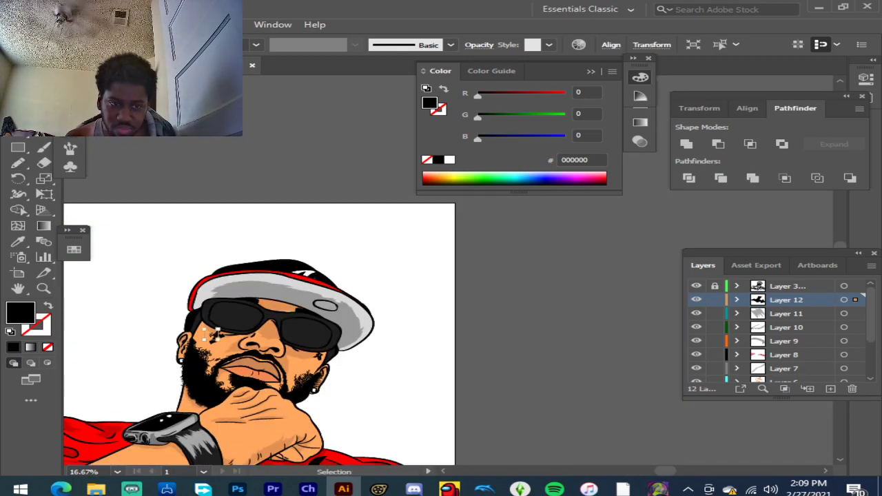
click(291, 205)
Step: Draw a curved, pointed tattoo shape across the ends of the lower knuckle creases on the hand and fill it with black
scroll(228, 346, up, 2)
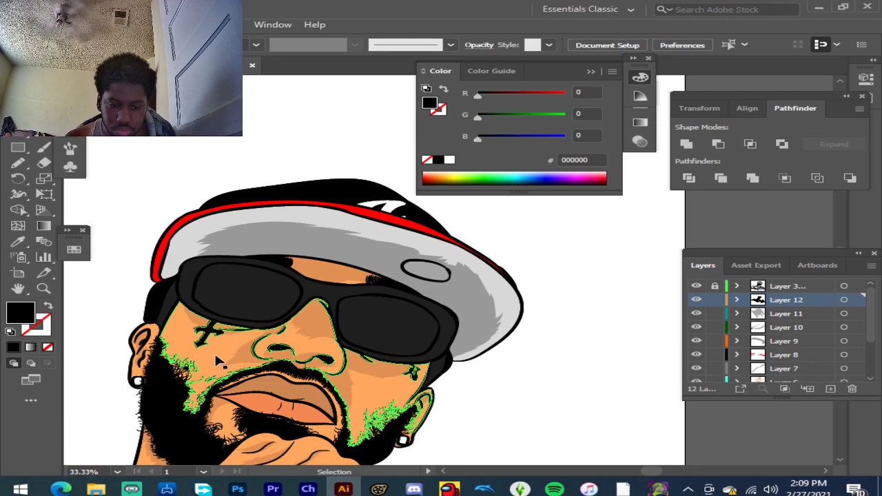
scroll(228, 346, down, 6)
scroll(244, 333, up, 1)
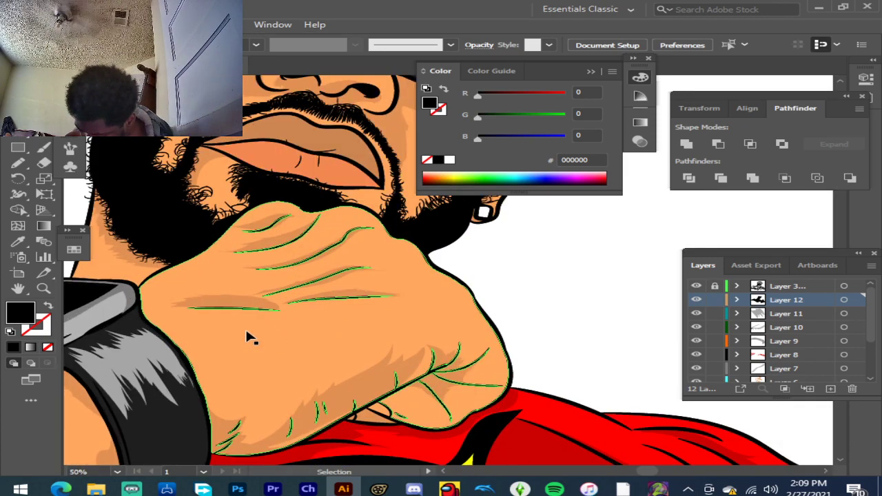
scroll(264, 275, up, 1)
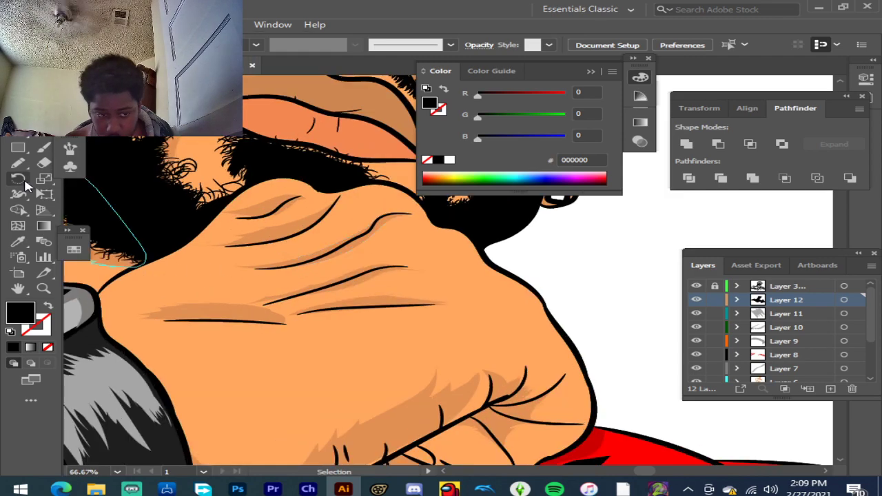
click(18, 163)
scroll(344, 290, up, 1)
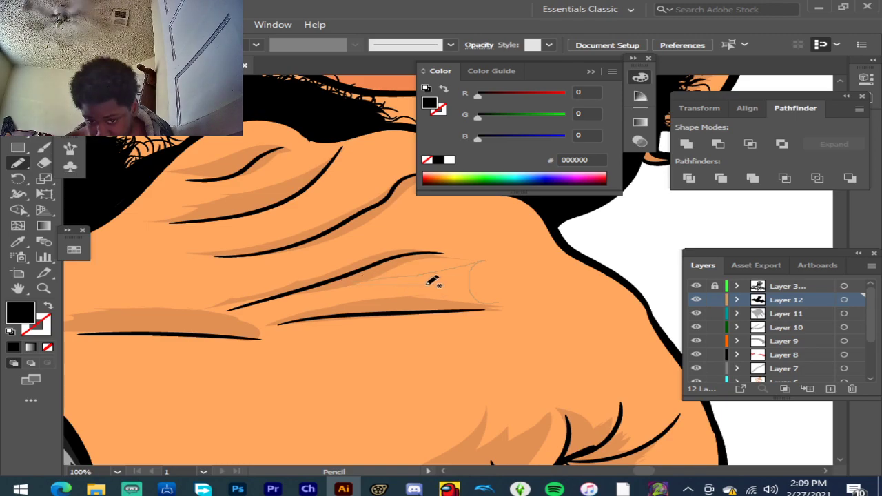
drag(382, 339, 429, 332)
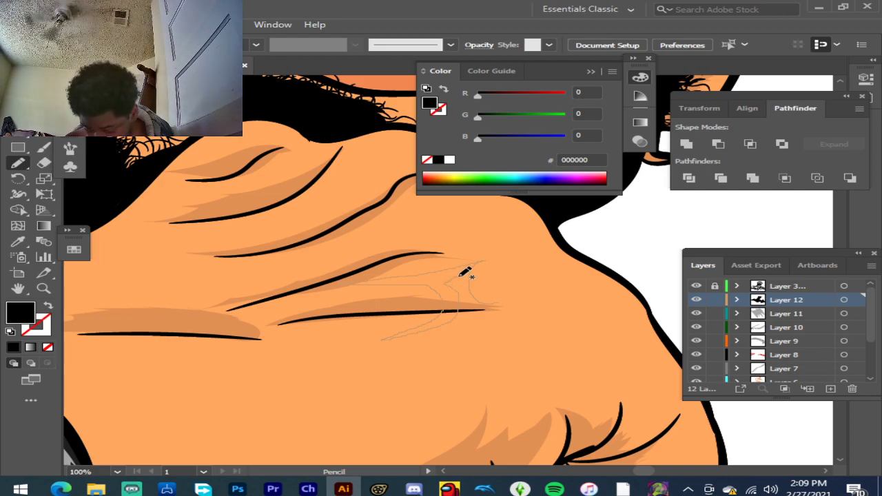
drag(532, 304, 525, 307)
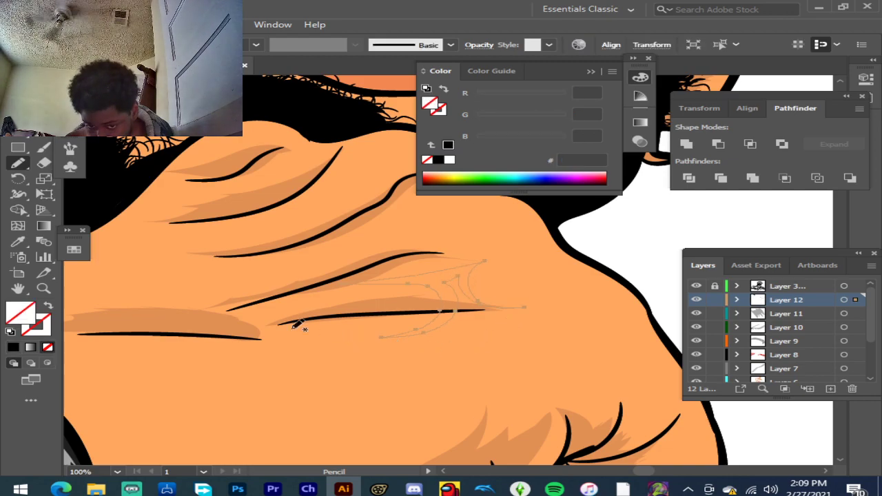
click(14, 347)
scroll(540, 340, down, 2)
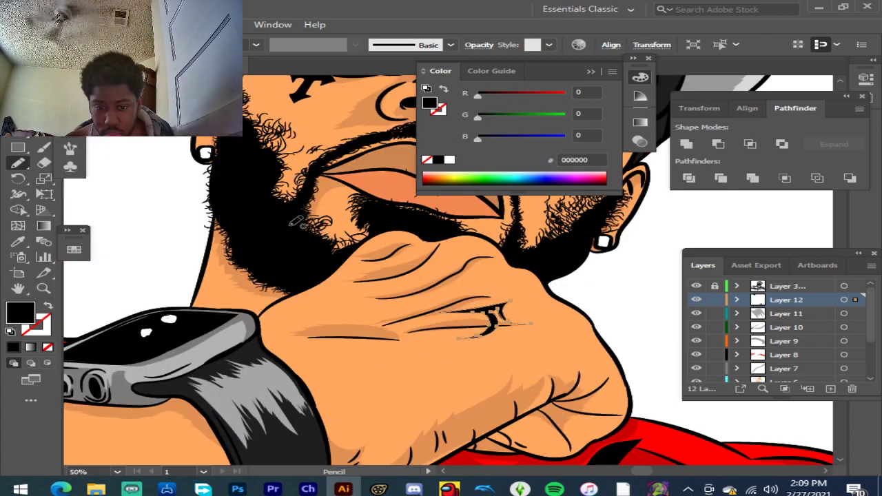
Step: Draw a curling, script-like tattoo shape running diagonally across the upper knuckle creases of the hand and fill it with black
key(ctrl+equal)
key(ctrl+equal)
key(ctrl+equal)
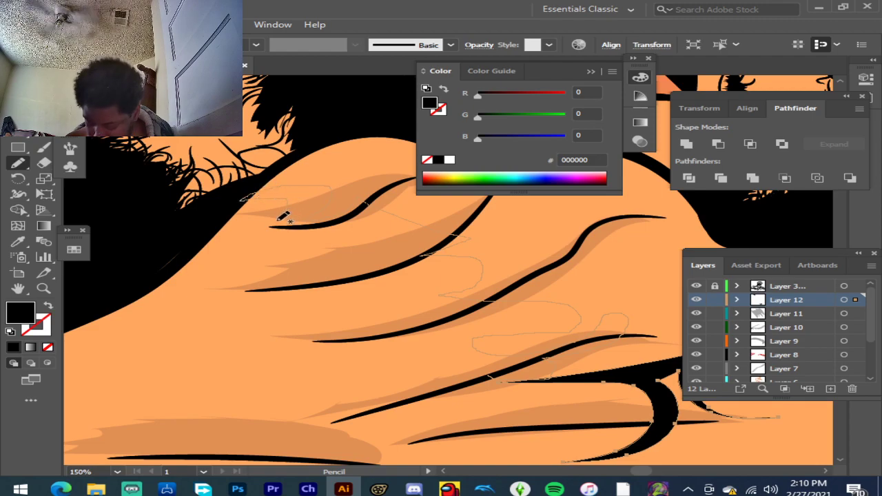
drag(253, 228, 309, 239)
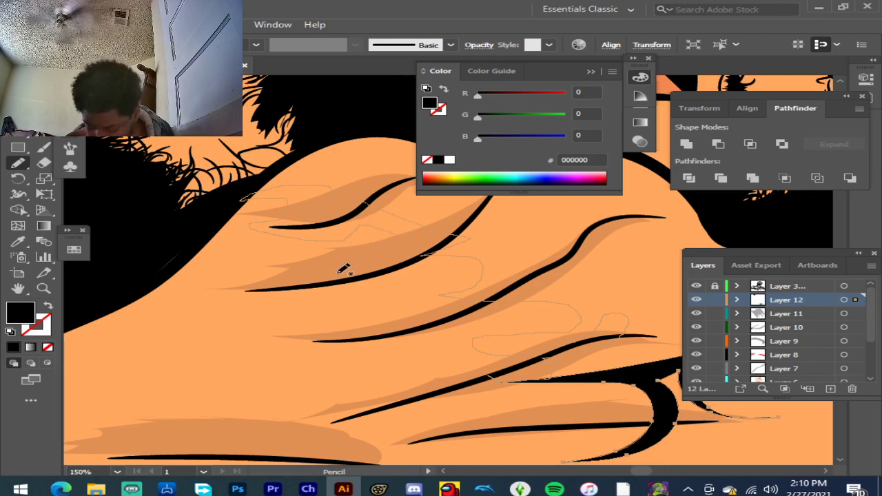
mouse_move(325, 282)
mouse_down()
mouse_move(290, 324)
mouse_move(352, 282)
mouse_move(439, 275)
mouse_up()
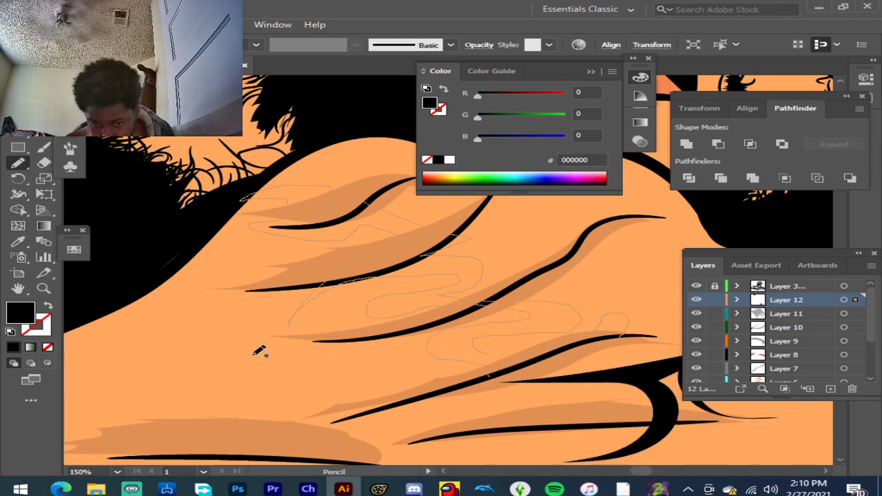
click(13, 350)
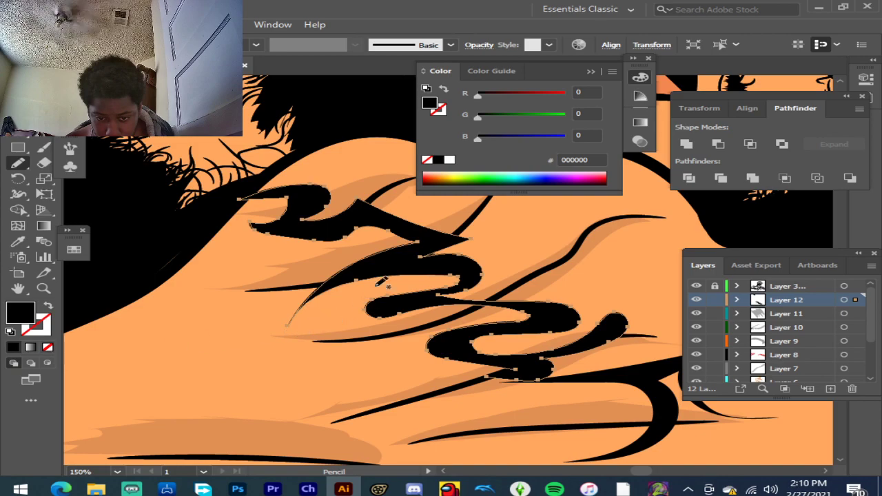
Step: Draw a rounded loop patch closing the tapered end of the knuckle tattoo's middle letter and fill it with black
scroll(381, 267, up, 2)
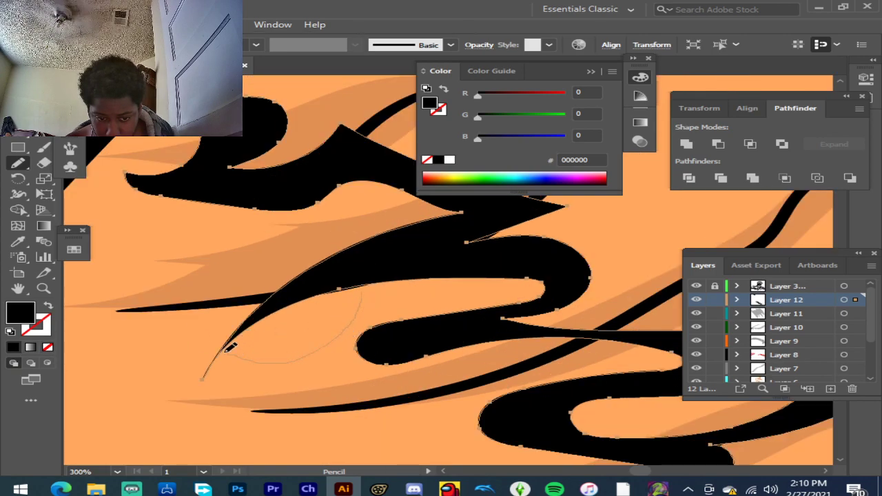
mouse_move(319, 380)
mouse_down()
mouse_move(365, 346)
mouse_move(388, 280)
mouse_move(403, 270)
mouse_move(302, 279)
mouse_move(260, 304)
mouse_up()
drag(234, 335, 206, 378)
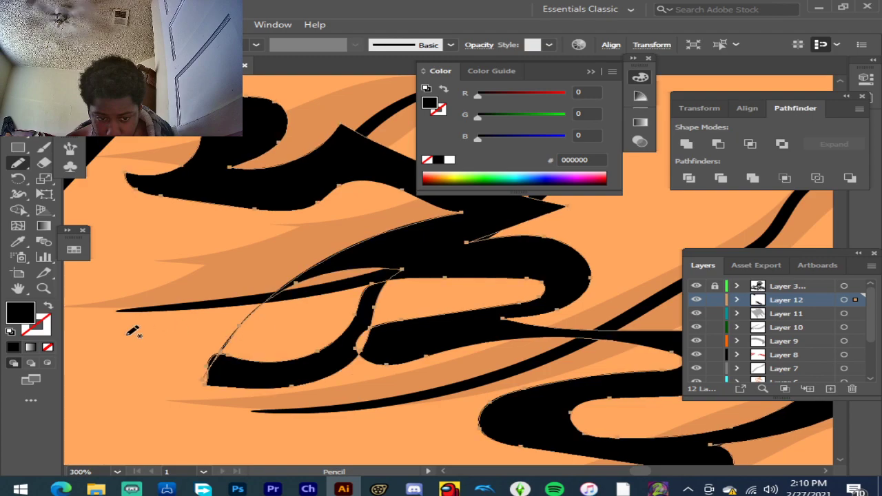
mouse_move(238, 298)
mouse_down()
mouse_move(209, 345)
mouse_move(202, 378)
mouse_move(268, 381)
mouse_move(377, 350)
mouse_move(377, 324)
mouse_up()
mouse_move(390, 274)
mouse_down()
mouse_move(428, 261)
mouse_move(337, 267)
mouse_move(238, 300)
mouse_up()
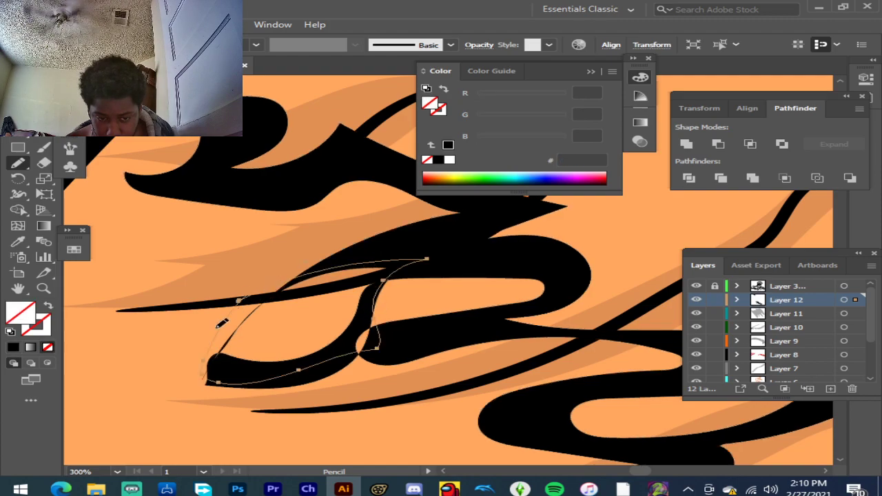
click(15, 347)
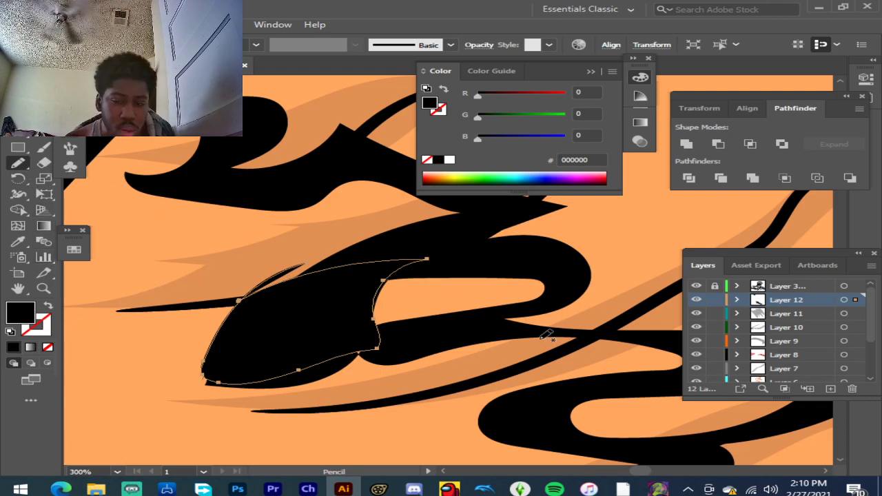
Step: Add a new layer above the tattoo layer and deselect the tattoo patch
click(831, 389)
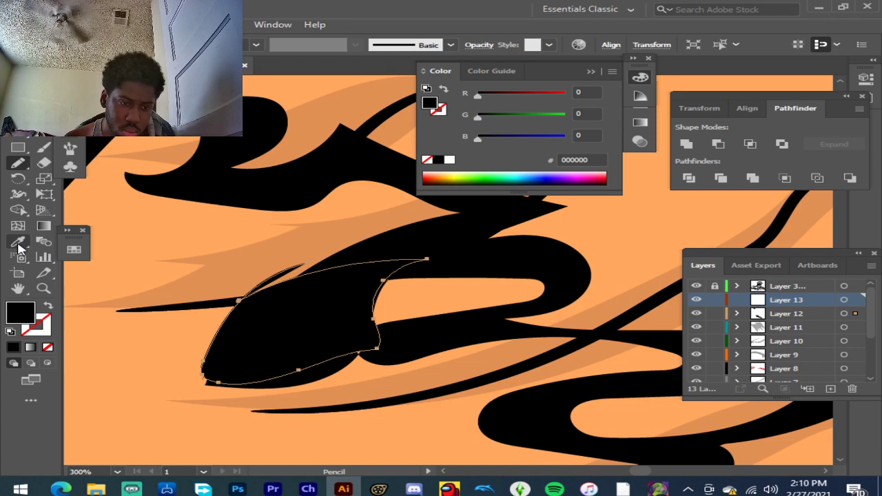
scroll(236, 265, down, 9)
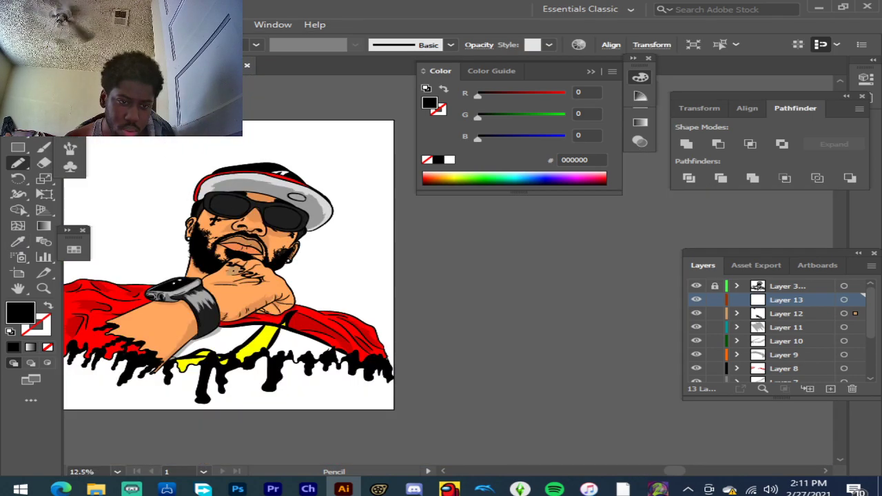
key(v)
click(405, 282)
scroll(269, 276, up, 5)
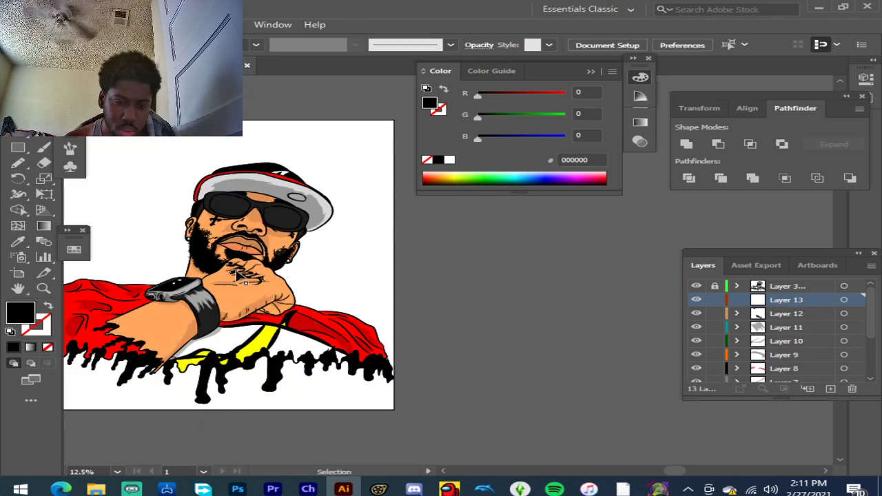
scroll(228, 265, up, 3)
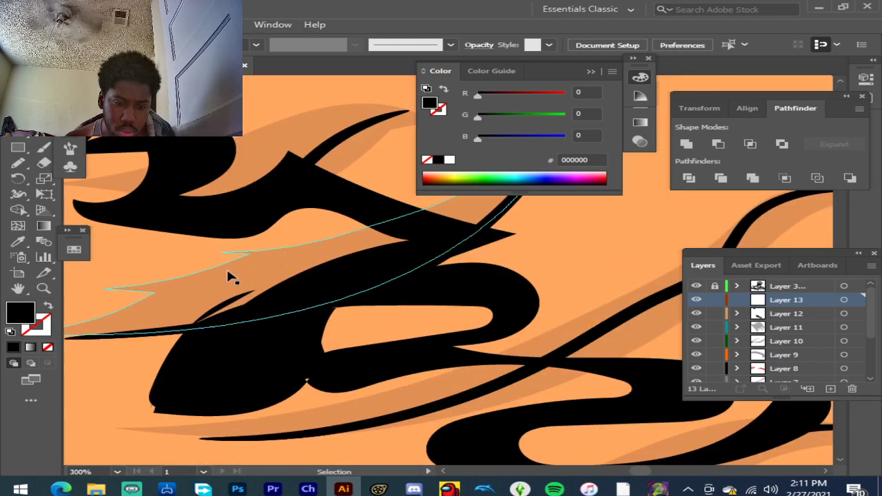
Step: Sample the hand's skin colour FFA75F, draw a small leaf-shaped opening inside the black loop, fill it with that colour and deselect it
click(17, 241)
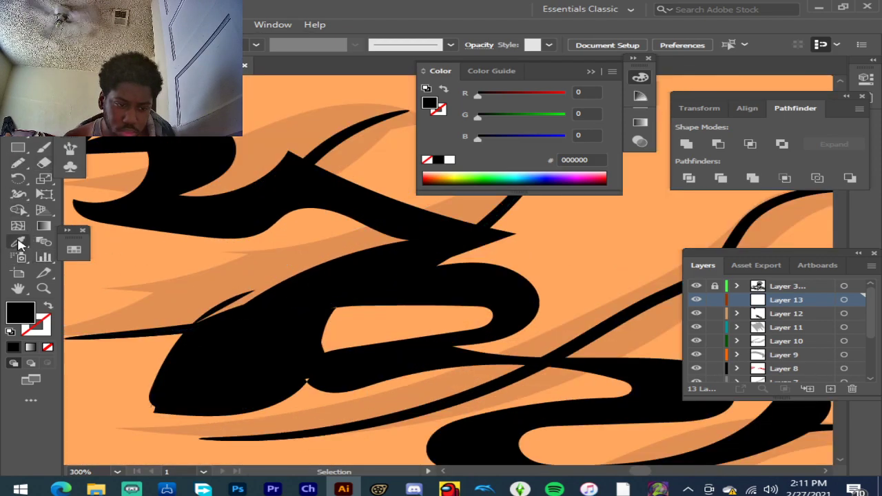
click(176, 256)
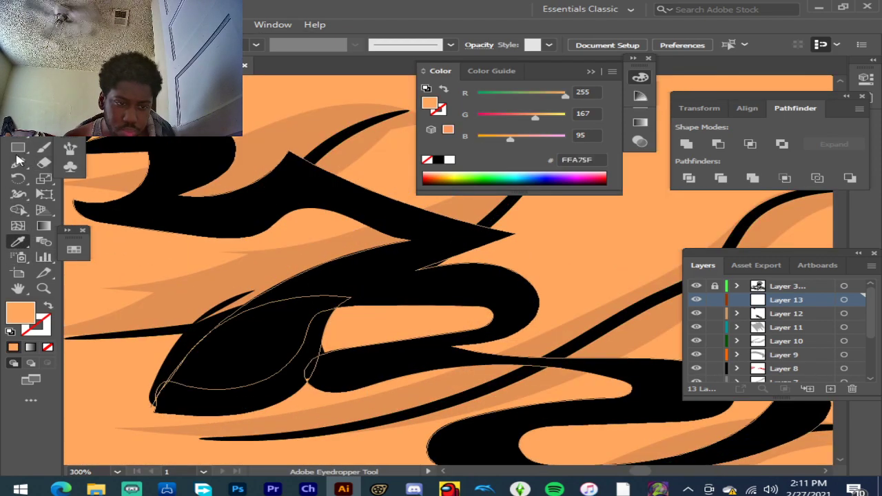
click(17, 165)
mouse_move(291, 311)
mouse_down()
mouse_move(237, 330)
mouse_move(208, 352)
mouse_move(196, 380)
mouse_move(264, 357)
mouse_move(291, 309)
mouse_up()
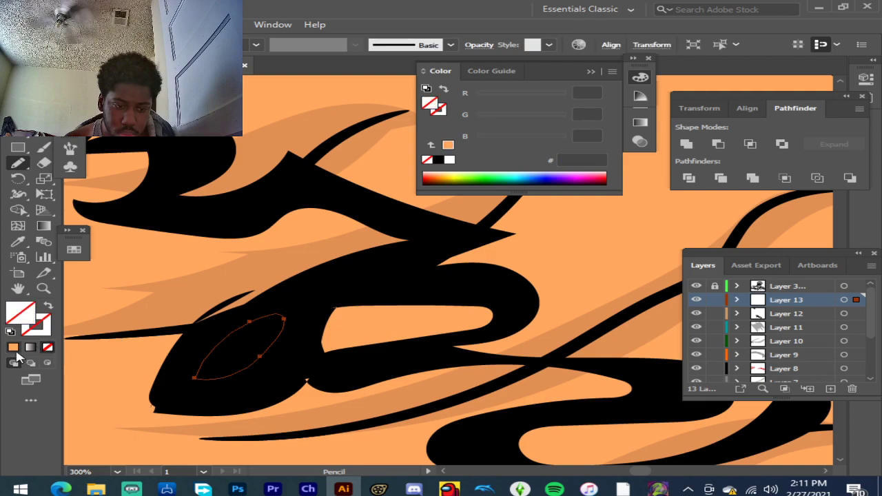
click(15, 348)
scroll(412, 335, down, 4)
scroll(422, 331, down, 6)
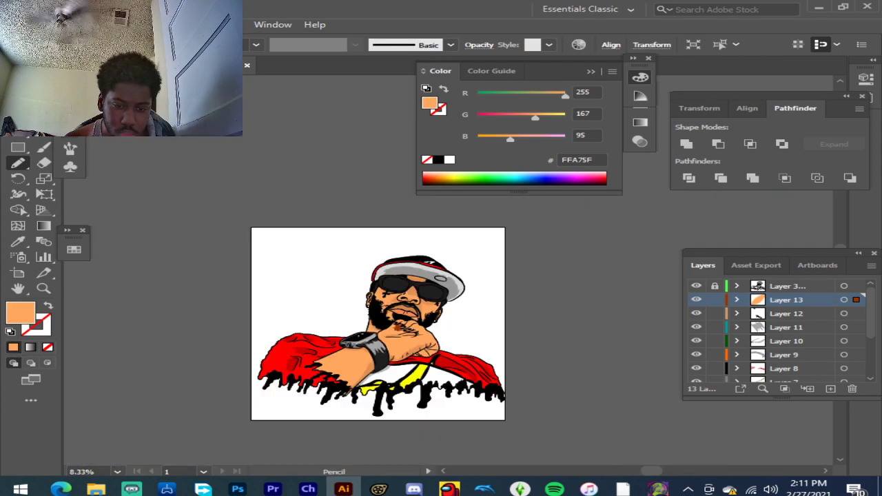
key(v)
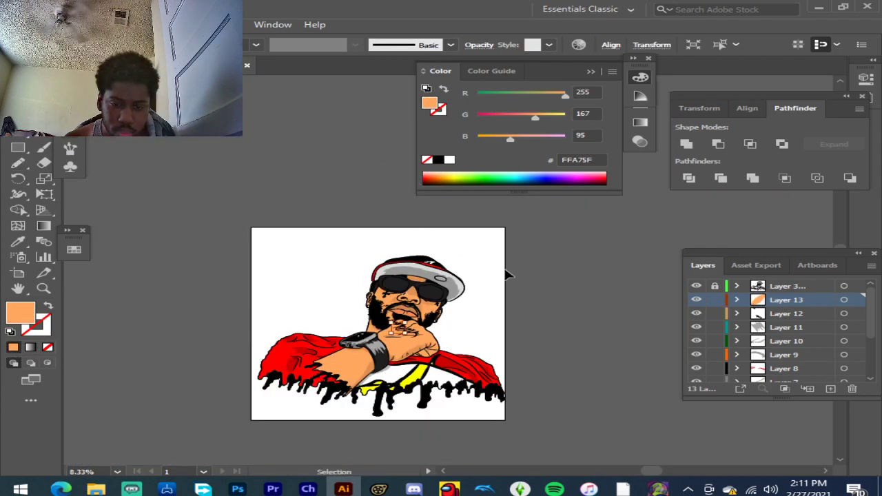
Step: Add another new layer above the skin-coloured opening for the sunglasses' reflections
scroll(472, 333, up, 3)
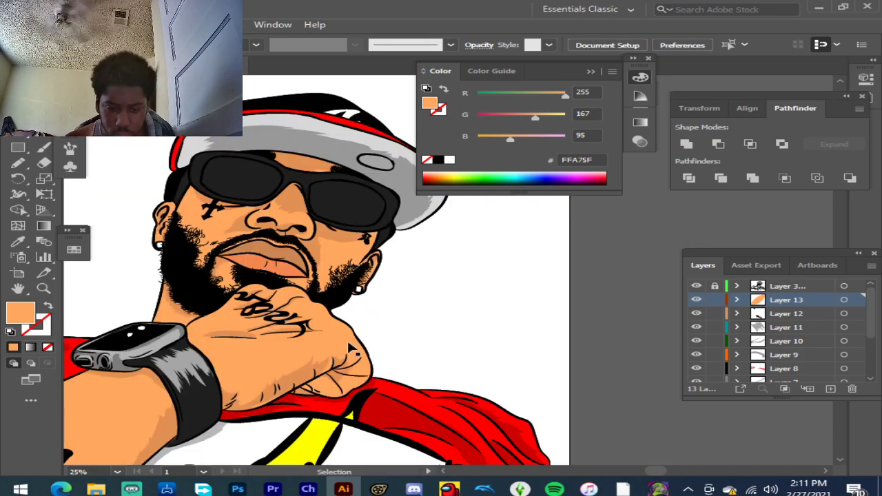
scroll(576, 291, down, 2)
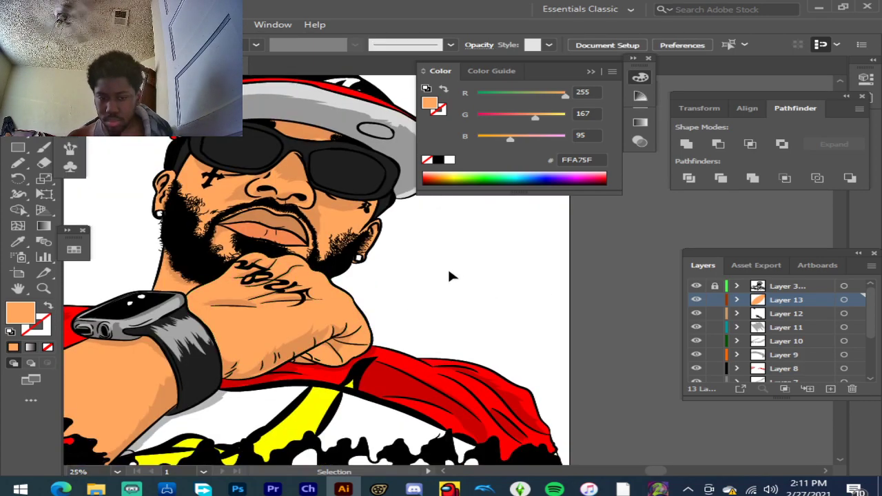
scroll(230, 116, up, 3)
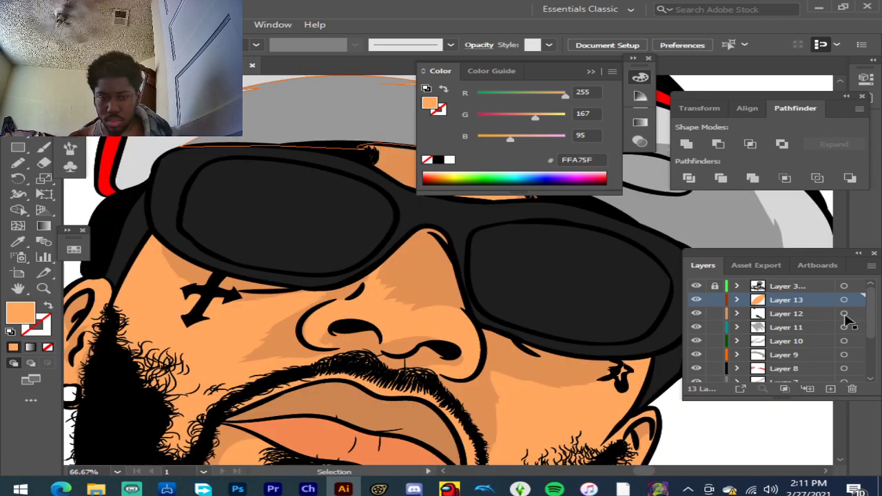
click(830, 389)
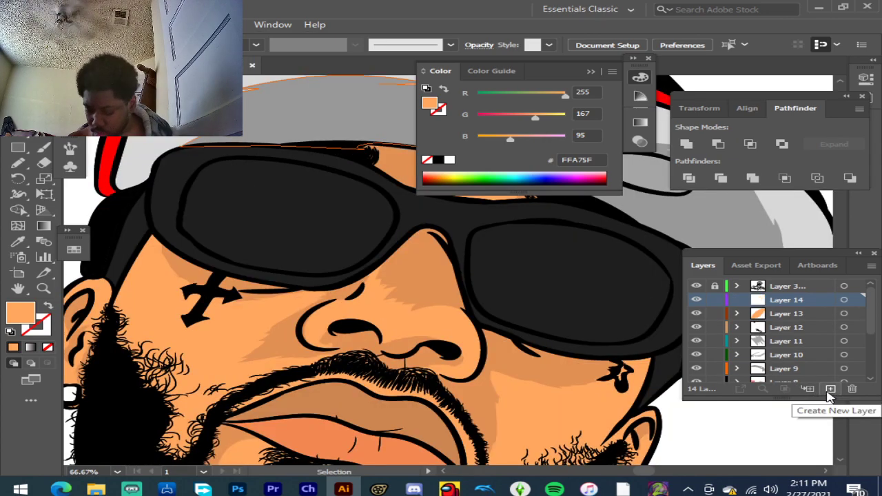
click(236, 158)
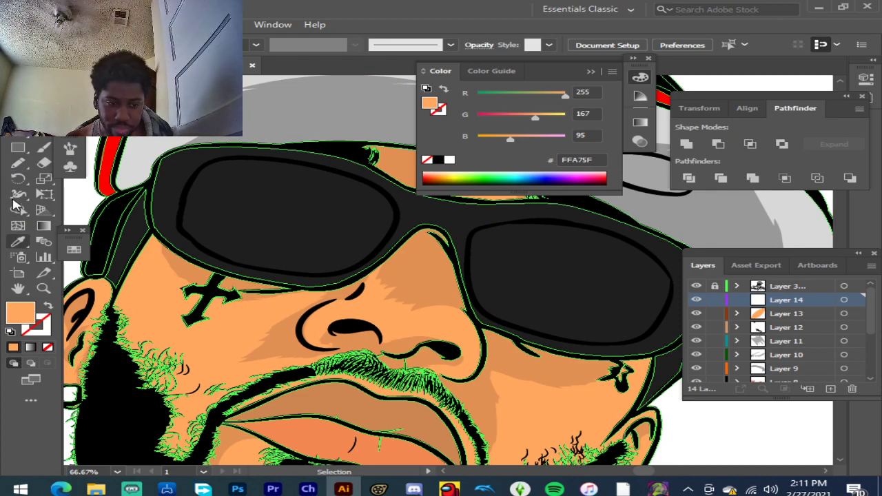
key(ctrl+minus)
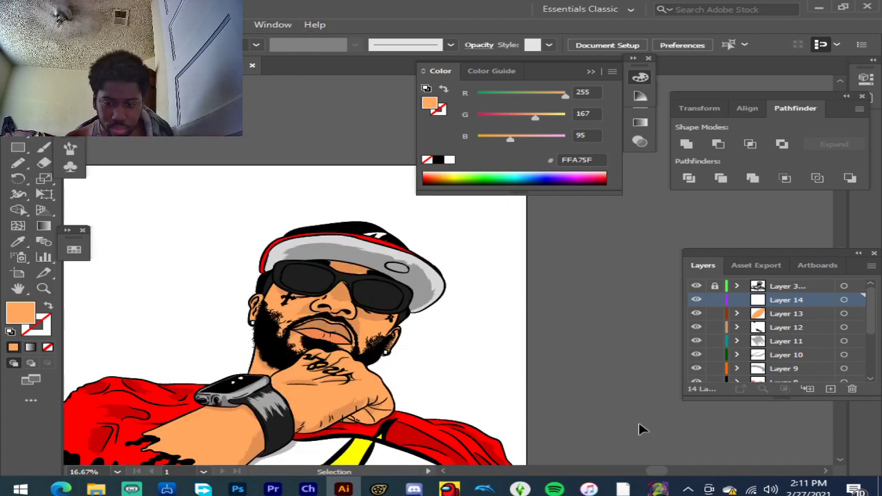
scroll(319, 273, up, 4)
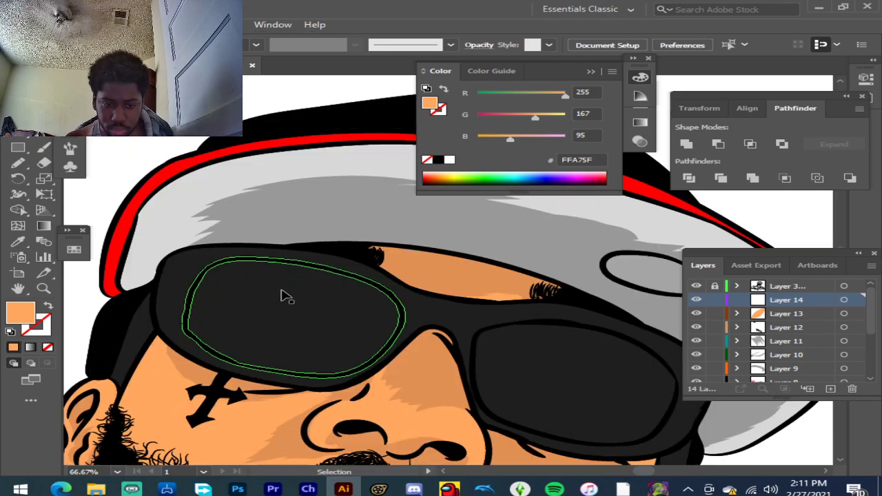
scroll(210, 284, up, 2)
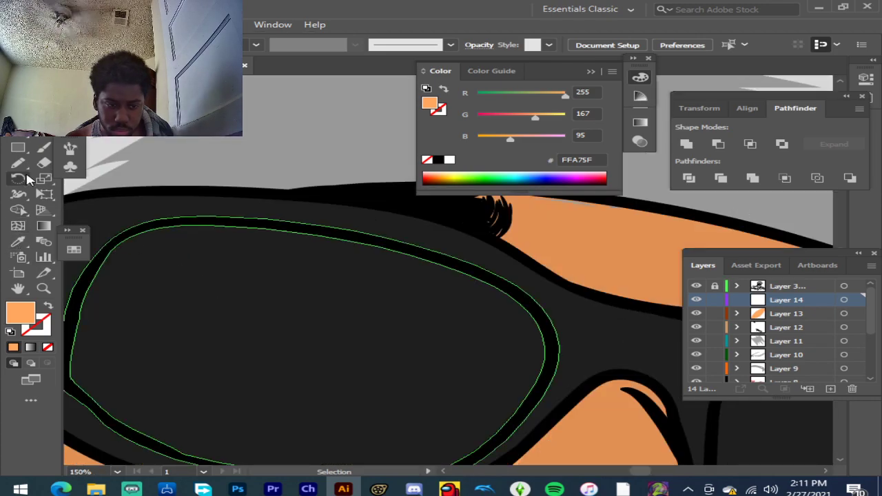
Step: Set the fill colour to white, FFFFFF, for drawing with the Pencil tool
click(18, 243)
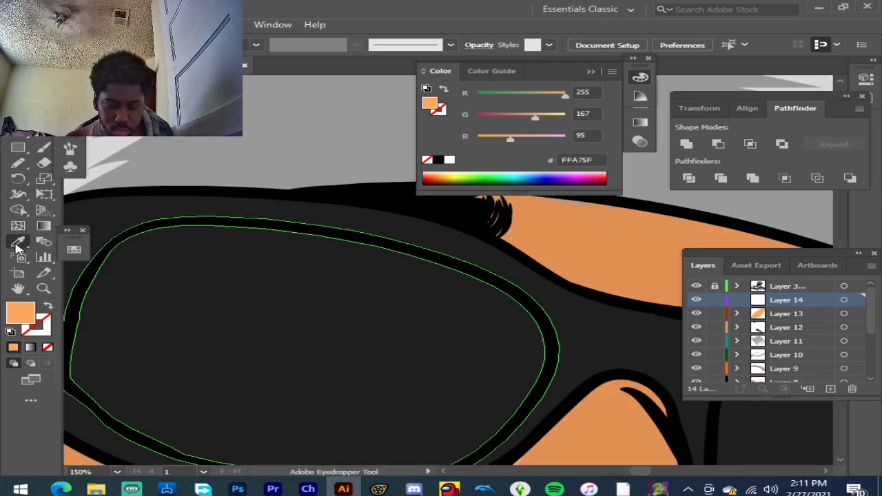
click(241, 311)
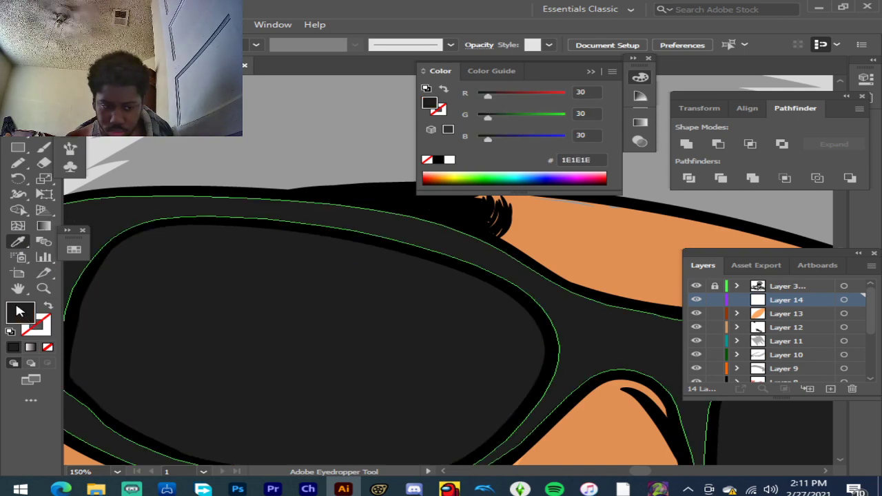
click(228, 259)
drag(217, 245, 209, 143)
click(606, 162)
key(n)
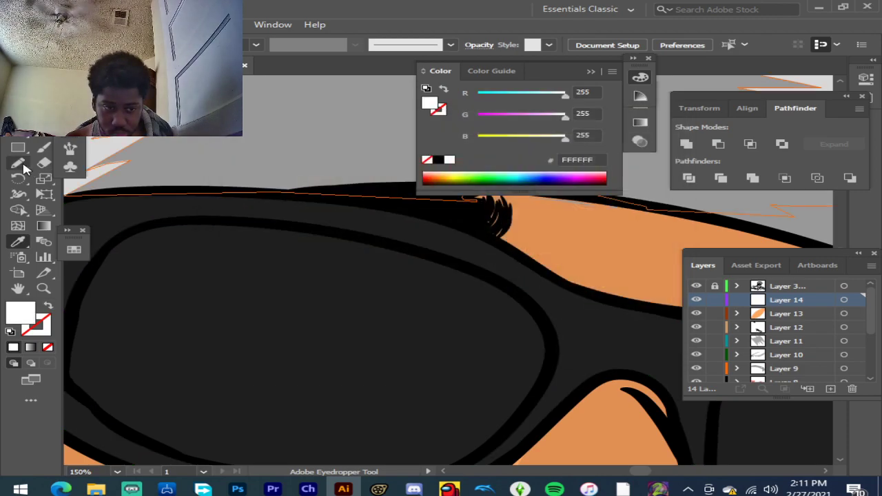
Step: Draw a jagged reflection shape across the sunglasses lens above the cross tattoo and fill it with white
scroll(266, 262, down, 1)
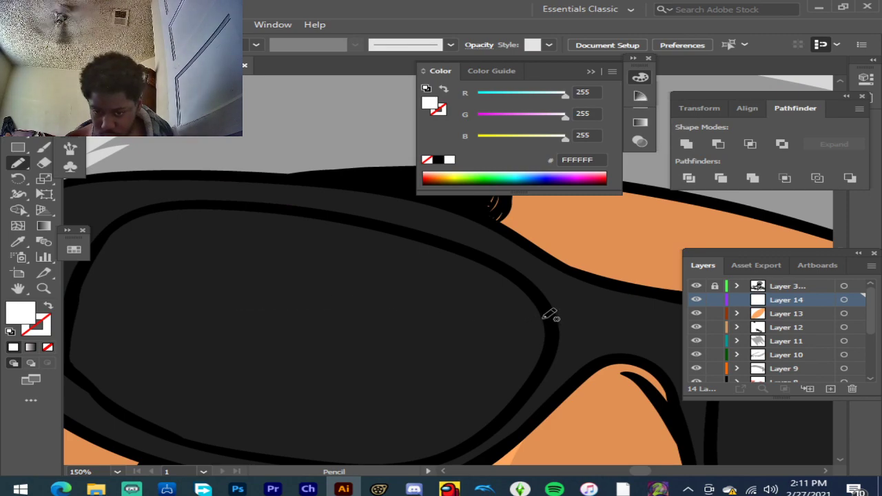
mouse_move(543, 318)
mouse_down()
mouse_move(375, 275)
mouse_move(252, 271)
mouse_move(134, 297)
mouse_move(110, 313)
mouse_move(211, 330)
mouse_move(197, 347)
mouse_move(93, 376)
mouse_move(131, 398)
mouse_move(249, 415)
mouse_move(423, 417)
mouse_move(342, 412)
mouse_move(421, 395)
mouse_move(354, 360)
mouse_move(397, 319)
mouse_move(539, 318)
mouse_up()
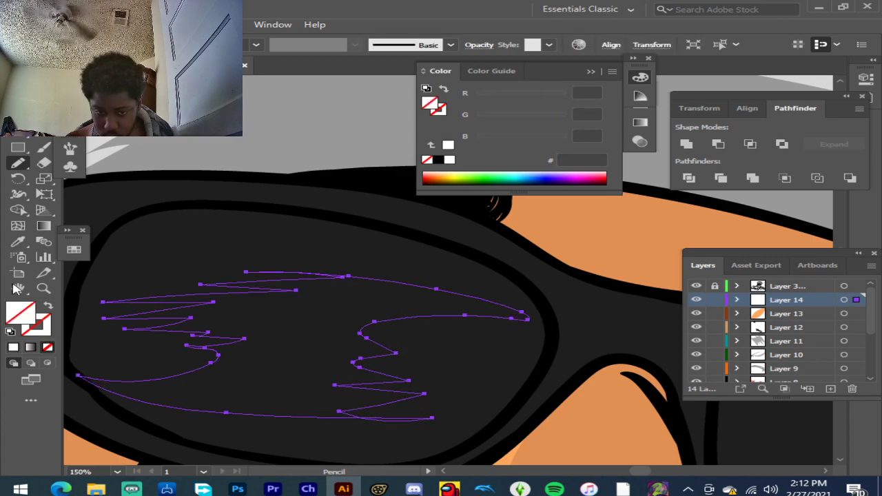
click(13, 348)
scroll(347, 305, down, 3)
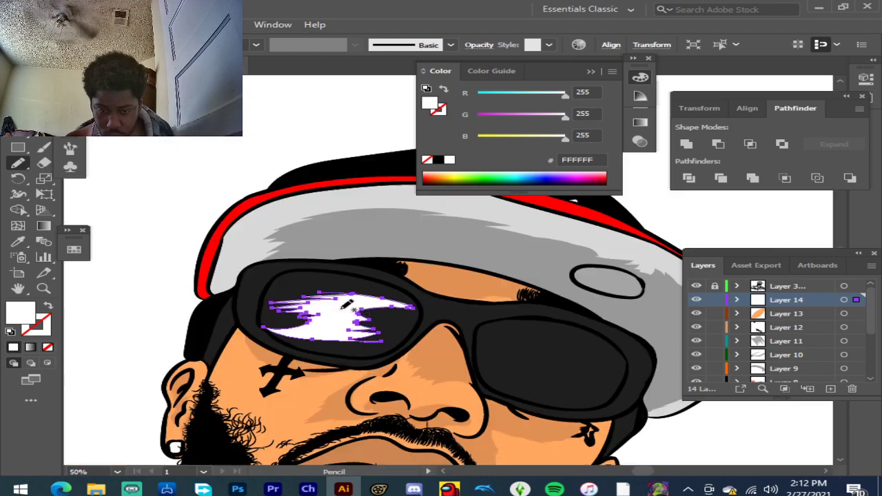
Step: Draw a jagged, curved reflection shape on the other sunglasses lens and fill it with white
scroll(618, 343, up, 2)
mouse_move(624, 349)
mouse_down()
mouse_move(552, 322)
mouse_move(349, 323)
mouse_move(477, 322)
mouse_move(536, 333)
mouse_move(477, 340)
mouse_move(535, 363)
mouse_move(468, 378)
mouse_move(414, 375)
mouse_move(509, 376)
mouse_move(471, 393)
mouse_move(406, 395)
mouse_move(492, 395)
mouse_move(438, 404)
mouse_move(478, 406)
mouse_move(364, 416)
mouse_move(409, 436)
mouse_move(573, 458)
mouse_up()
mouse_move(455, 430)
mouse_down()
mouse_move(514, 426)
mouse_move(579, 362)
mouse_move(618, 370)
mouse_move(626, 412)
mouse_up()
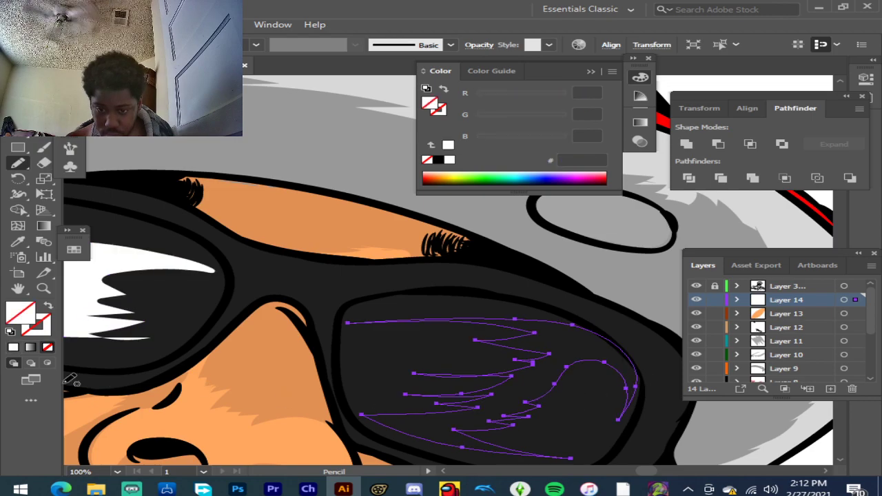
click(13, 347)
scroll(338, 331, down, 3)
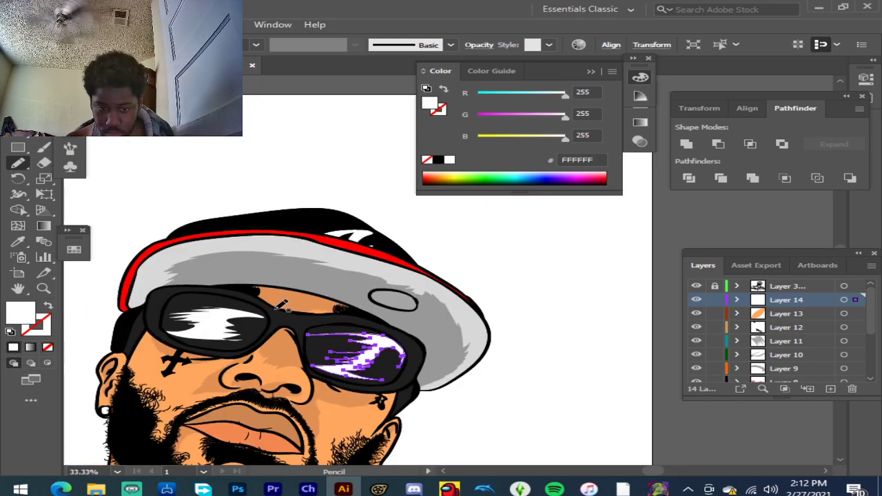
Step: Draw a jagged reflection shape across the bridge of the sunglasses and fill it with white
scroll(338, 331, up, 3)
scroll(338, 331, up, 1)
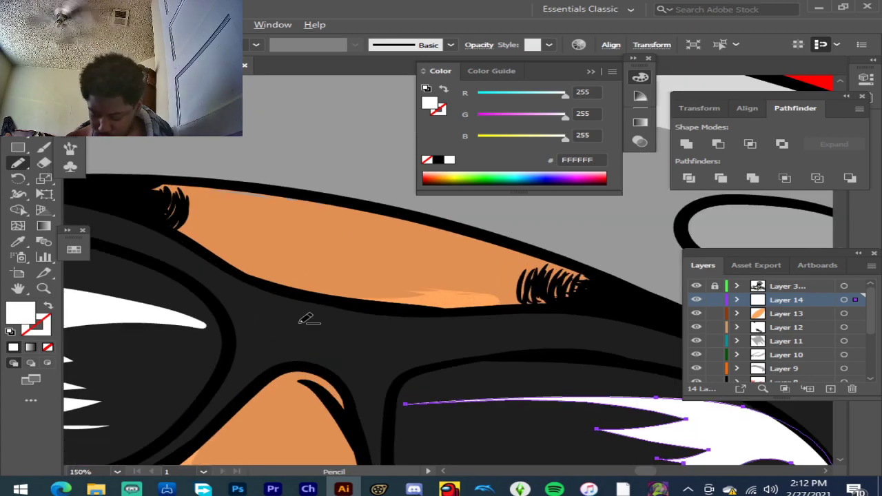
mouse_move(274, 353)
mouse_down()
mouse_move(329, 355)
mouse_move(353, 383)
mouse_move(449, 367)
mouse_move(455, 353)
mouse_move(502, 338)
mouse_move(573, 346)
mouse_move(524, 325)
mouse_move(351, 323)
mouse_move(228, 297)
mouse_move(321, 312)
mouse_move(281, 315)
mouse_move(309, 326)
mouse_move(234, 347)
mouse_move(281, 340)
mouse_up()
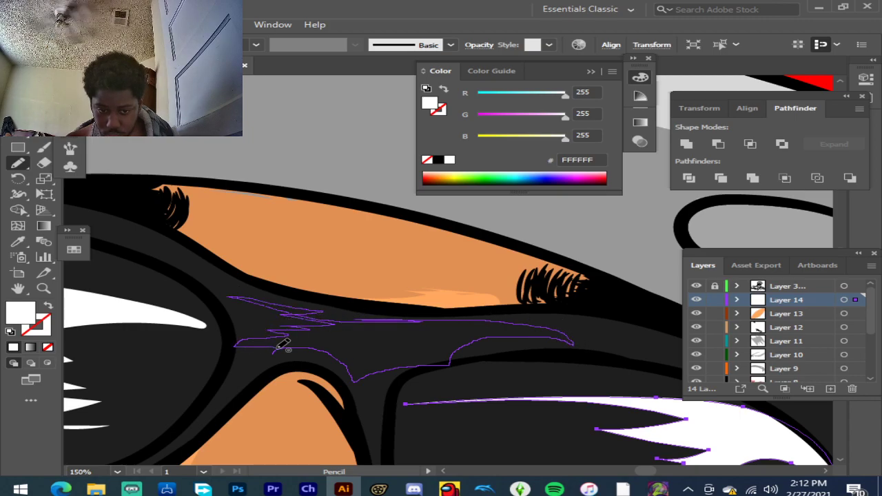
click(13, 347)
scroll(398, 337, down, 3)
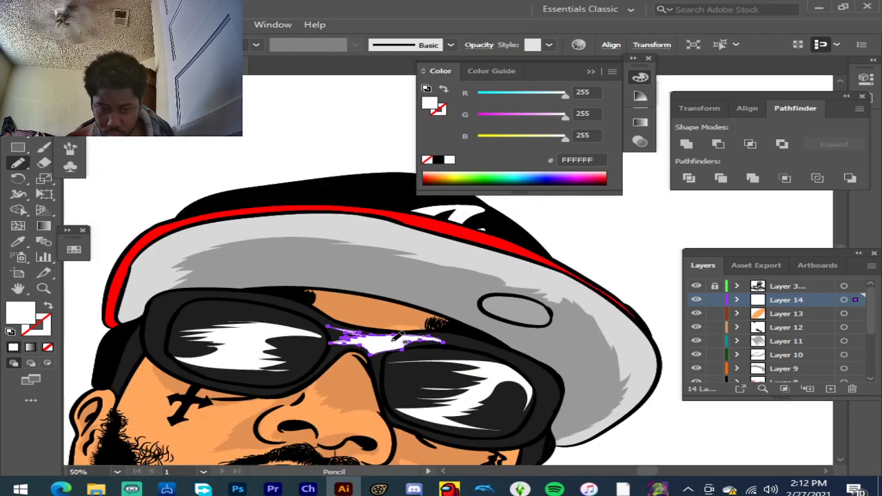
Step: Draw a narrow curved highlight along the outer frame of the lens above the cross tattoo and fill it with white
scroll(142, 317, up, 3)
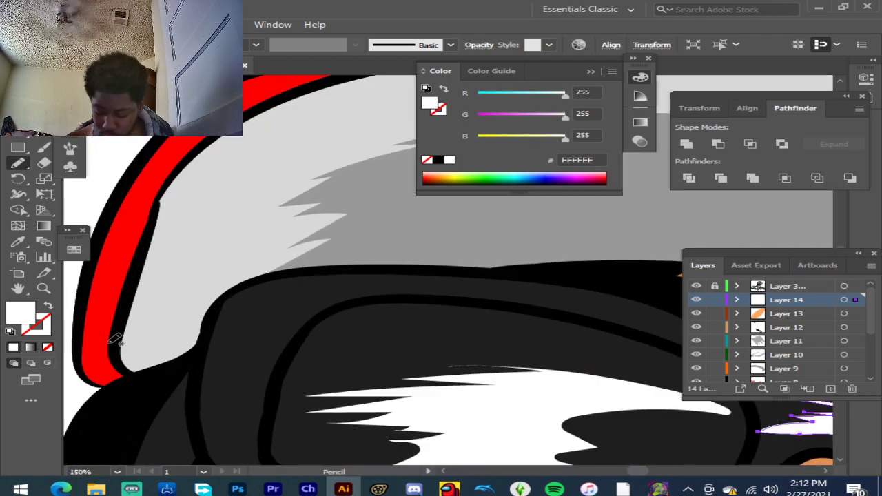
scroll(118, 335, down, 1)
mouse_move(288, 261)
mouse_down()
mouse_move(228, 361)
mouse_move(227, 392)
mouse_move(250, 419)
mouse_move(251, 354)
mouse_move(279, 298)
mouse_move(324, 264)
mouse_move(357, 248)
mouse_up()
click(13, 347)
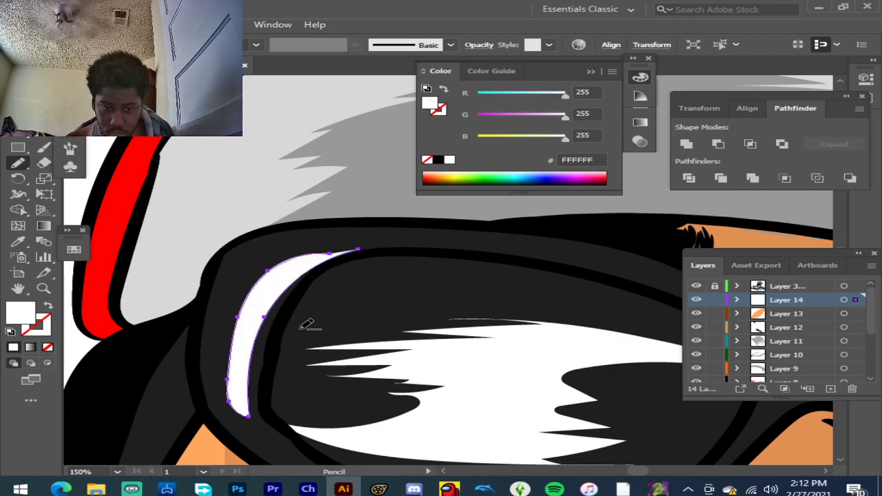
Step: Draw a thin curved highlight along the outer frame of the other sunglasses lens, fill it with white, and deselect it
scroll(260, 327, down, 4)
scroll(514, 362, up, 3)
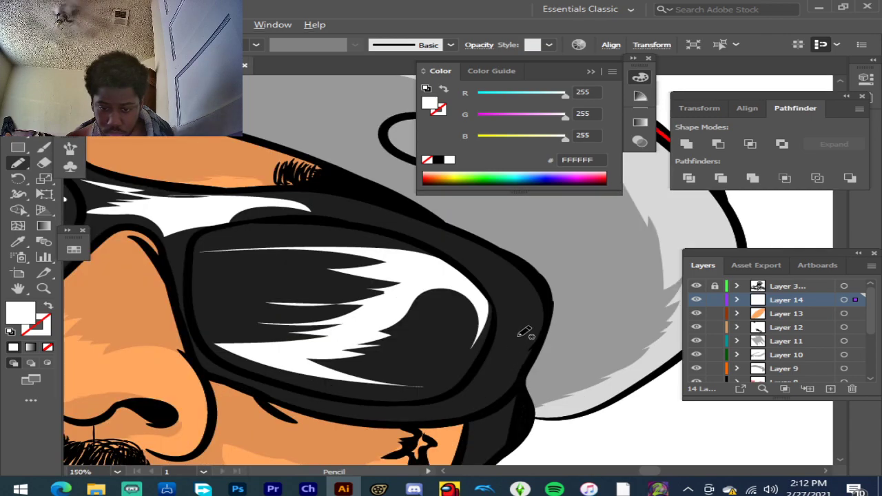
scroll(528, 335, up, 2)
mouse_move(518, 259)
mouse_down()
mouse_move(534, 287)
mouse_move(524, 346)
mouse_move(458, 432)
mouse_move(518, 337)
mouse_move(515, 277)
mouse_move(496, 257)
mouse_up()
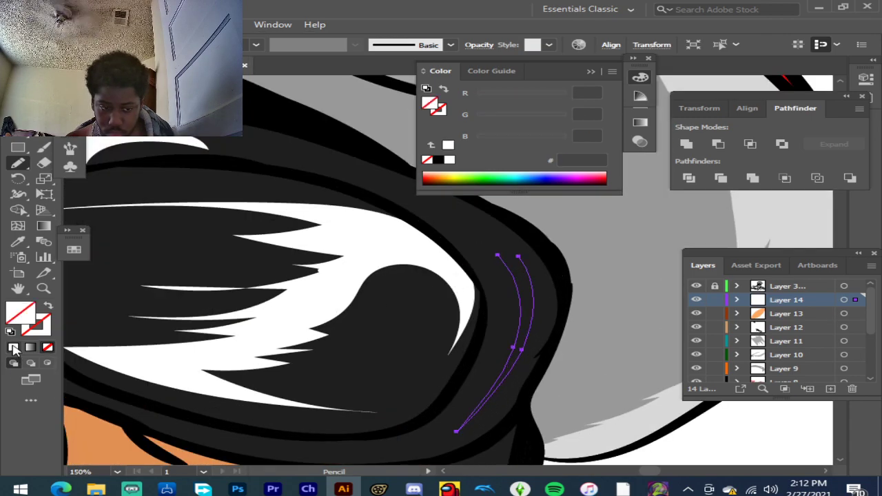
click(13, 348)
scroll(414, 345, down, 4)
scroll(402, 358, down, 3)
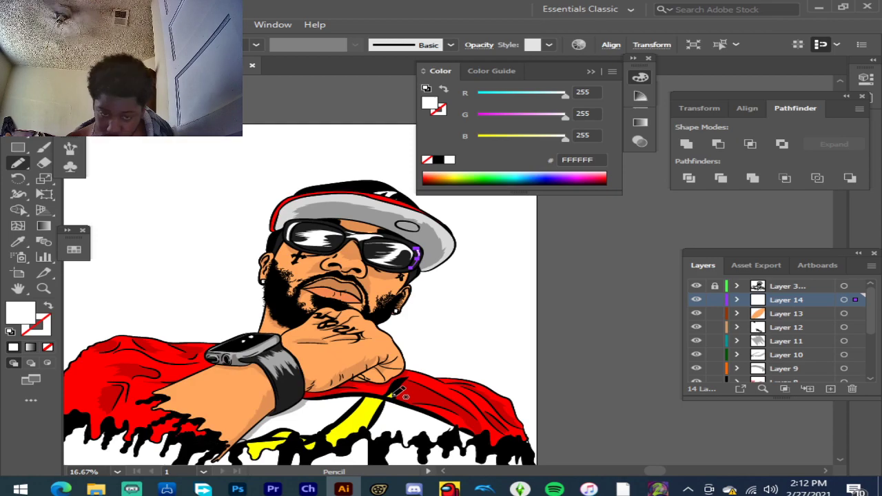
key(v)
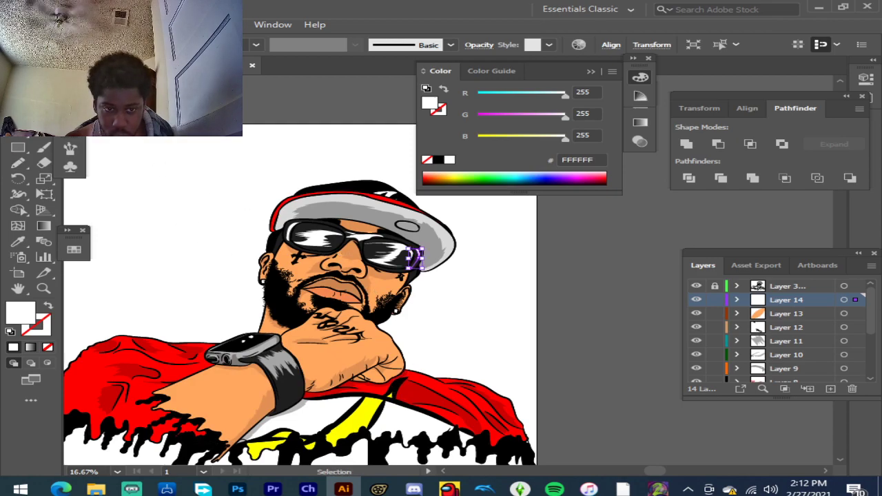
key(ctrl+shift+a)
Step: Add a new layer directly above Layer 1, beneath all the portrait layers, for the background
scroll(275, 234, down, 1)
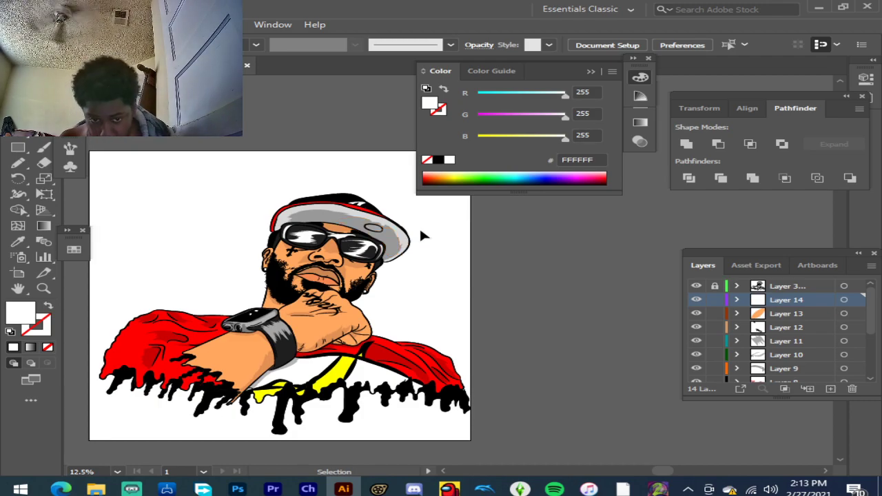
scroll(286, 260, up, 3)
scroll(372, 241, down, 4)
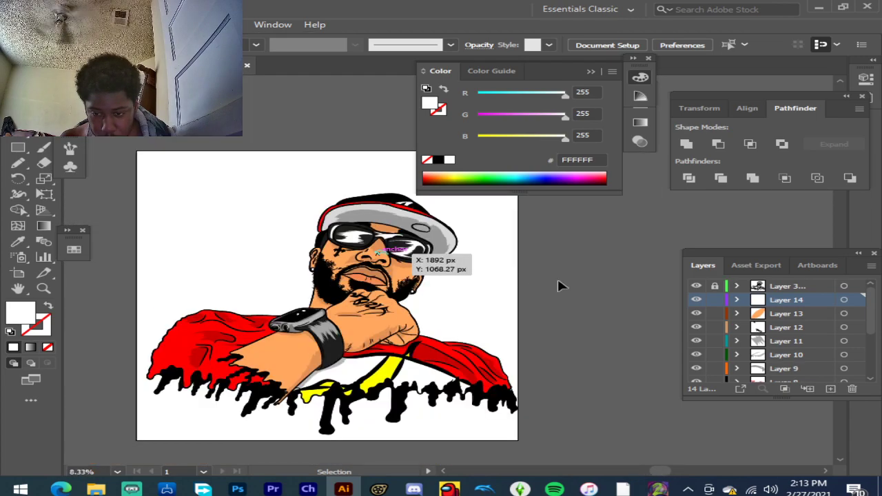
scroll(356, 285, up, 1)
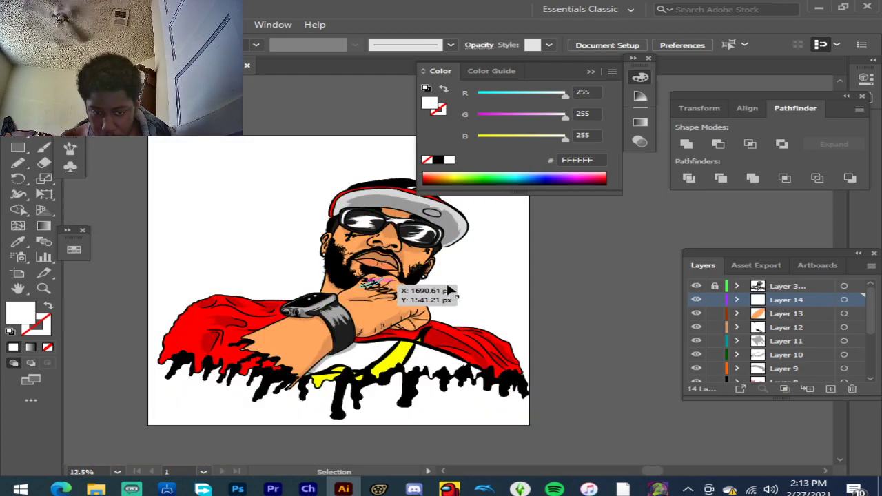
scroll(800, 335, down, 3)
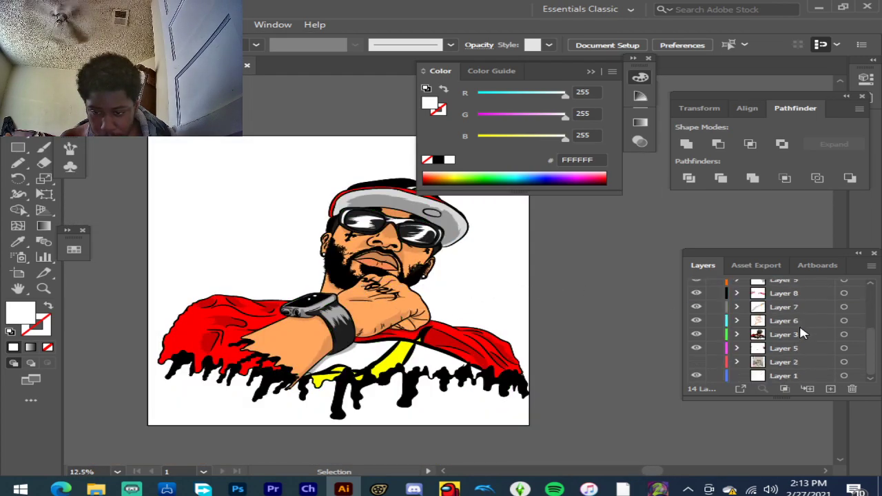
click(807, 376)
click(831, 390)
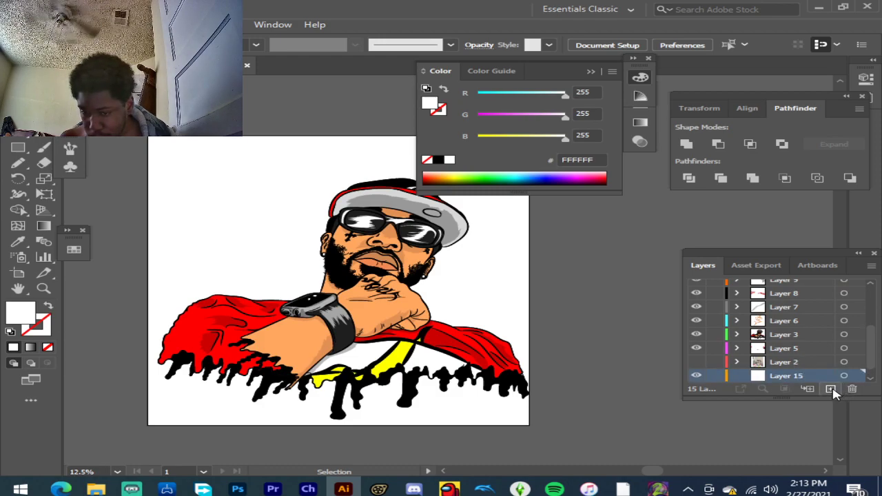
Step: Draw a background rectangle covering the whole artboard with a dark red fill, BC0A0A, and deselect it
click(19, 149)
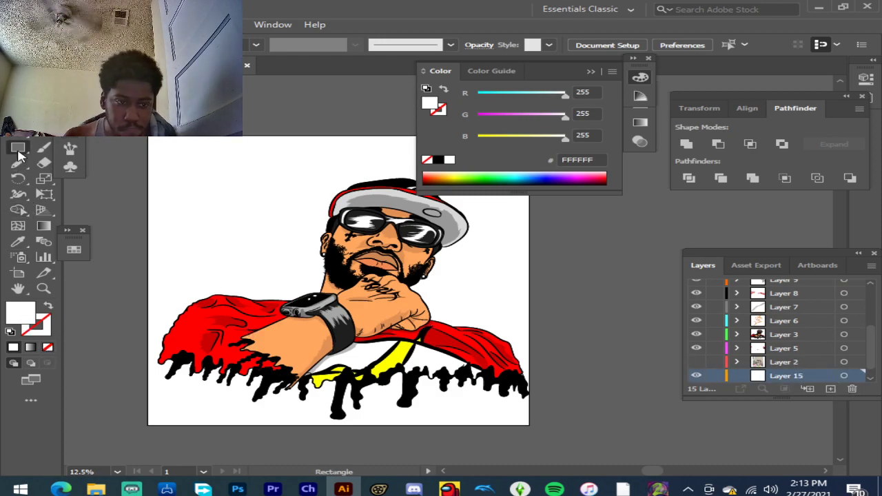
double_click(20, 311)
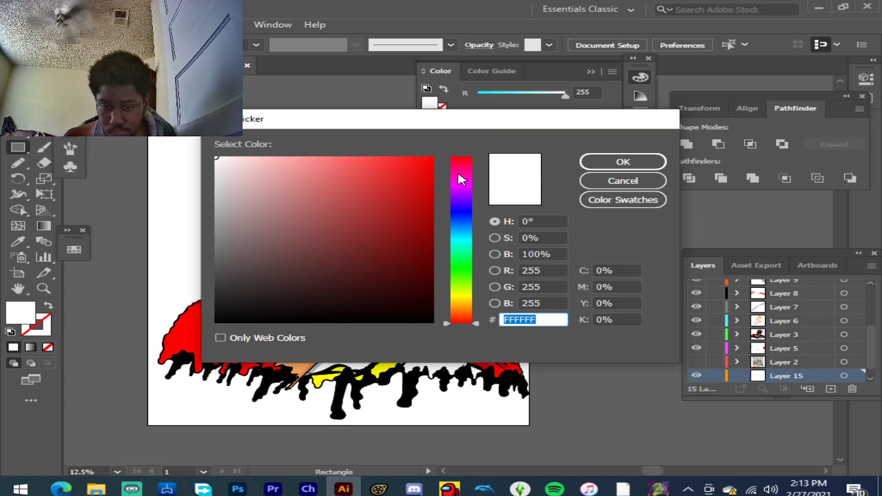
click(460, 175)
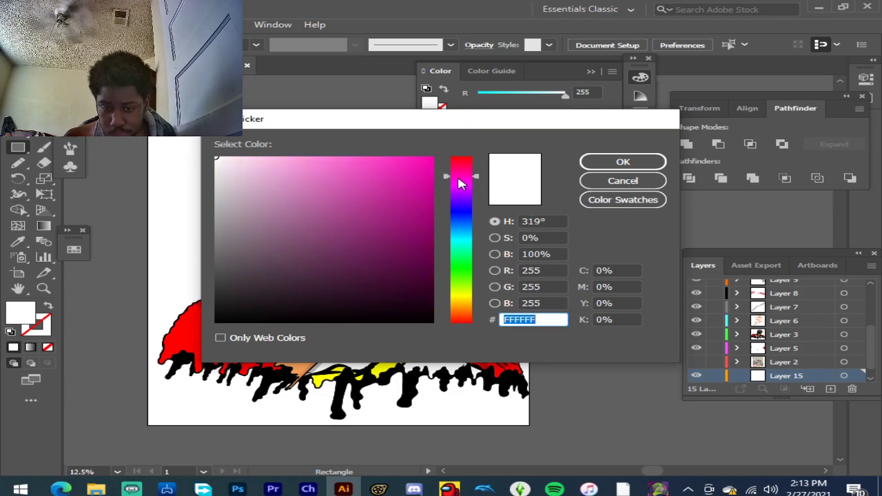
mouse_move(459, 184)
mouse_down()
mouse_move(459, 216)
mouse_move(464, 175)
mouse_up()
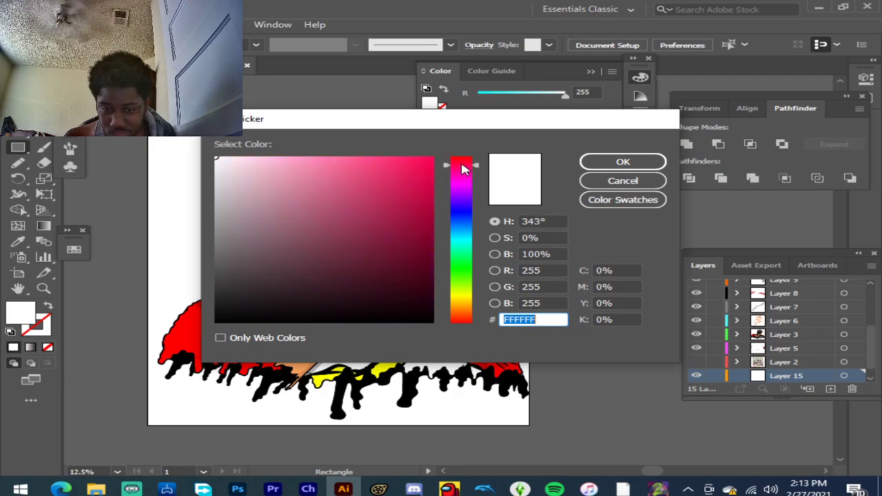
mouse_move(401, 172)
mouse_down()
mouse_move(423, 181)
mouse_move(423, 199)
mouse_up()
click(623, 161)
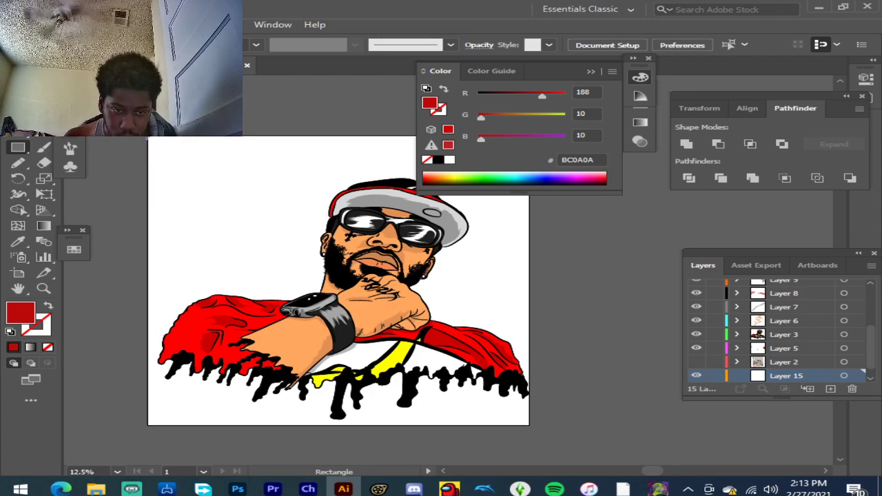
drag(147, 136, 531, 424)
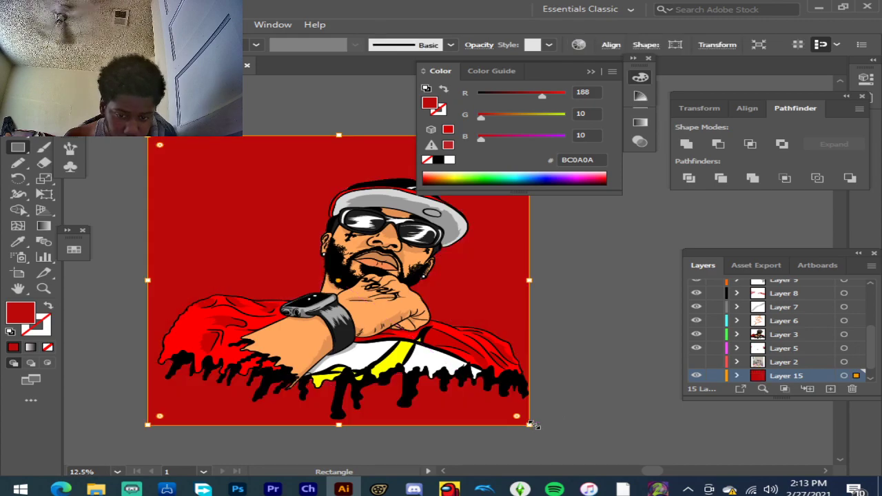
key(v)
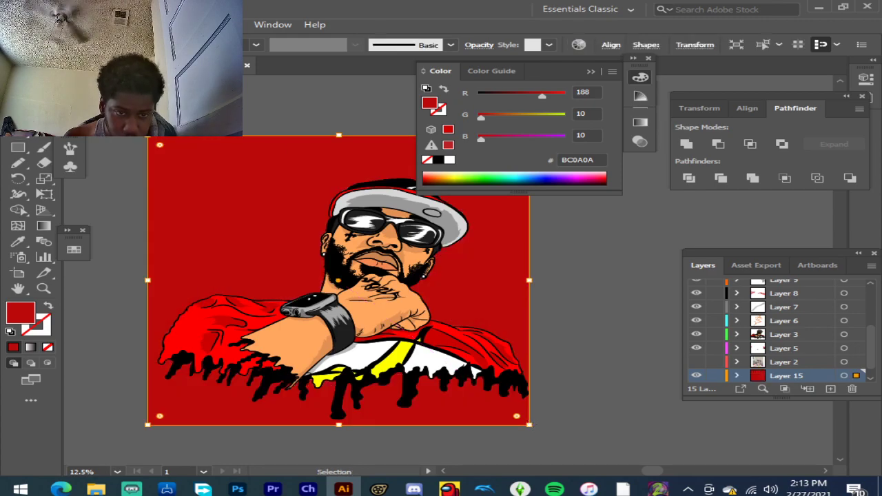
key(ctrl+shift+a)
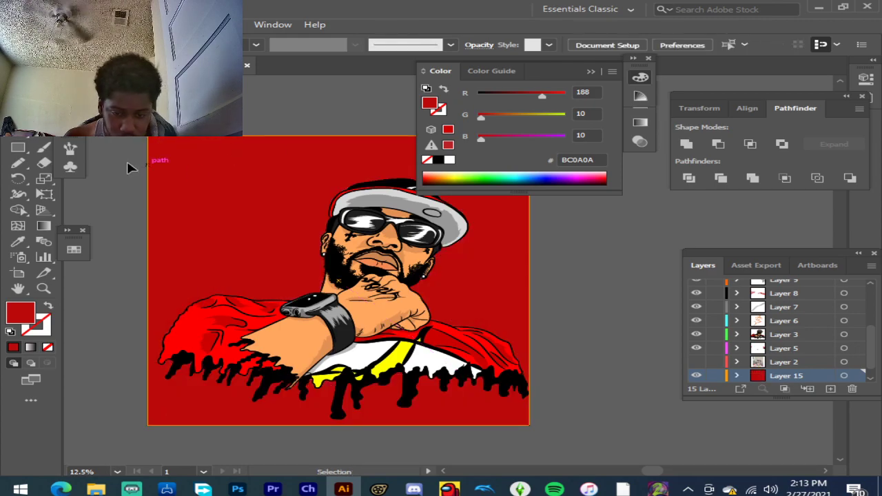
Step: Change the background rectangle's fill colour to bright red, FF0000
click(202, 177)
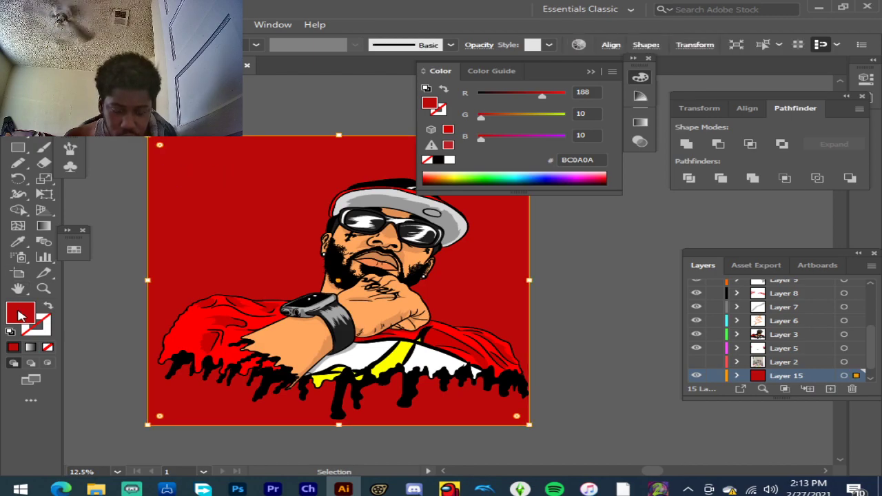
double_click(20, 311)
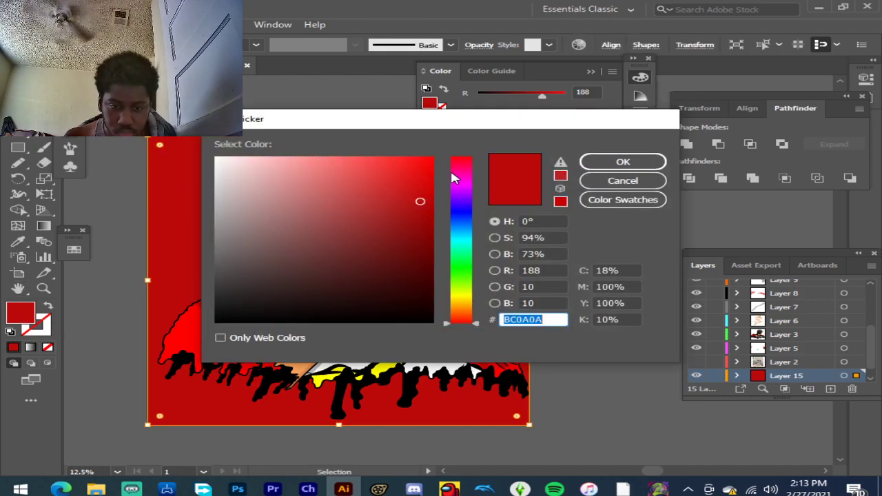
drag(414, 173, 448, 144)
click(622, 163)
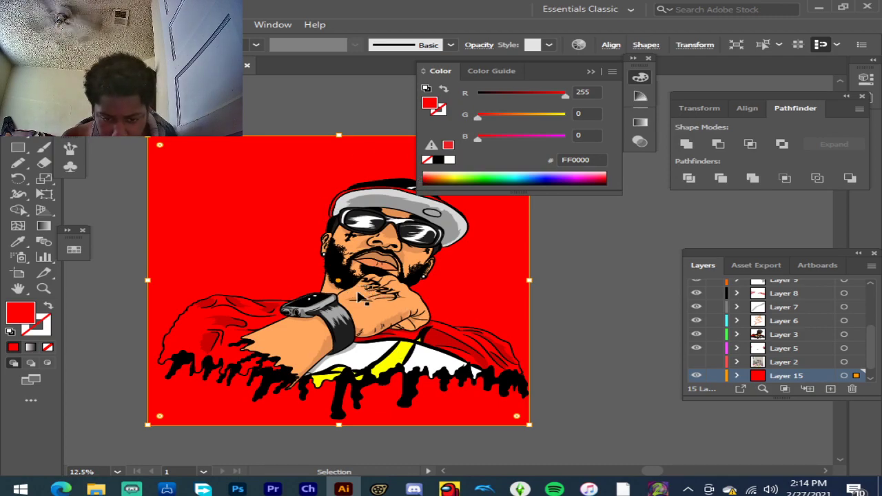
Step: Examine the portrait against the red background, both close up around the beard and as a whole
key(ctrl+plus)
key(ctrl+plus)
key(ctrl+plus)
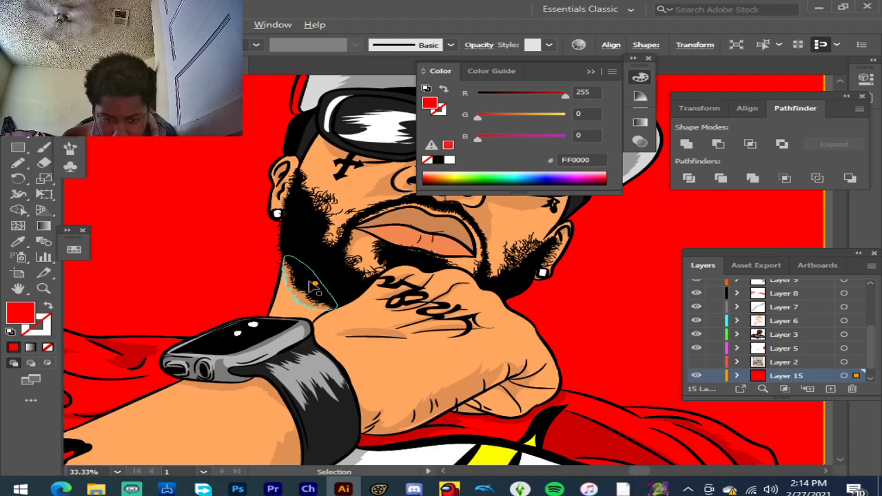
key(ctrl+plus)
key(ctrl+plus)
key(ctrl+plus)
key(ctrl+plus)
key(ctrl+plus)
key(ctrl+plus)
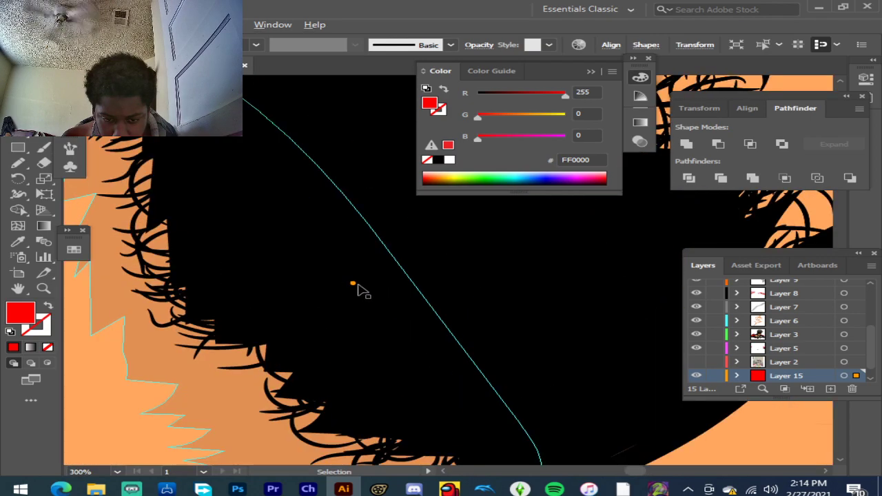
key(ctrl+plus)
key(ctrl+plus)
key(ctrl+plus)
key(ctrl+plus)
key(ctrl+plus)
key(ctrl+minus)
key(ctrl+minus)
key(ctrl+minus)
key(ctrl+minus)
key(ctrl+minus)
key(ctrl+minus)
key(ctrl+minus)
key(ctrl+minus)
key(ctrl+minus)
key(ctrl+minus)
key(ctrl+minus)
key(ctrl+minus)
key(ctrl+minus)
key(ctrl+minus)
key(ctrl+minus)
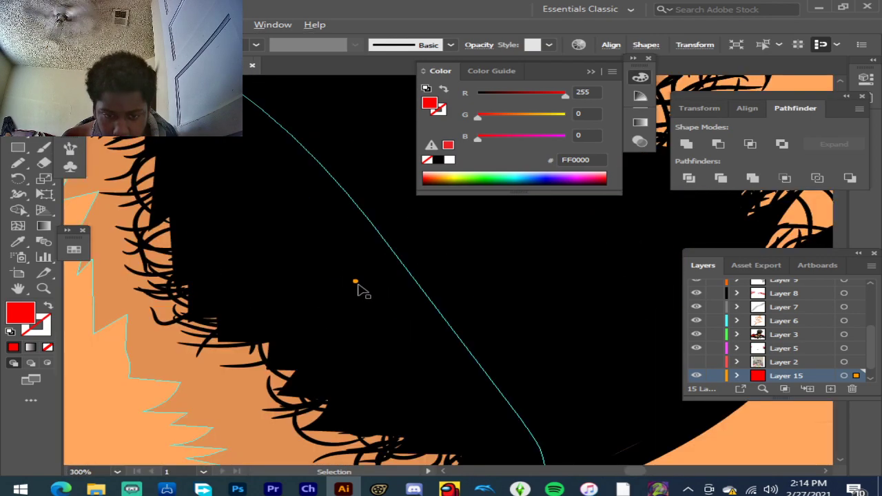
key(ctrl+plus)
key(ctrl+plus)
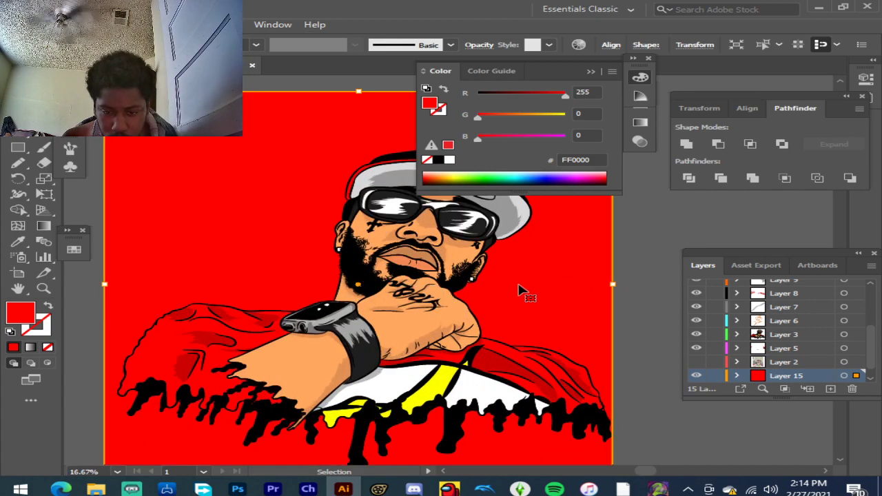
key(ctrl+minus)
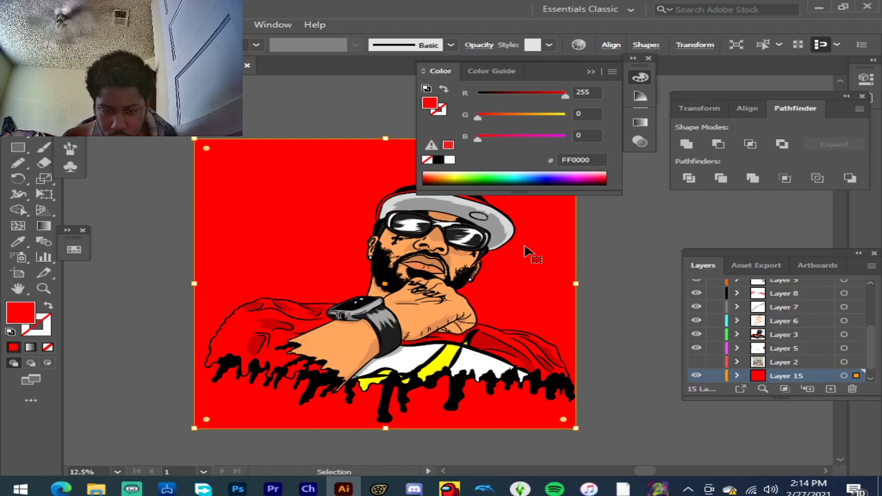
scroll(520, 247, up, 2)
scroll(519, 246, down, 2)
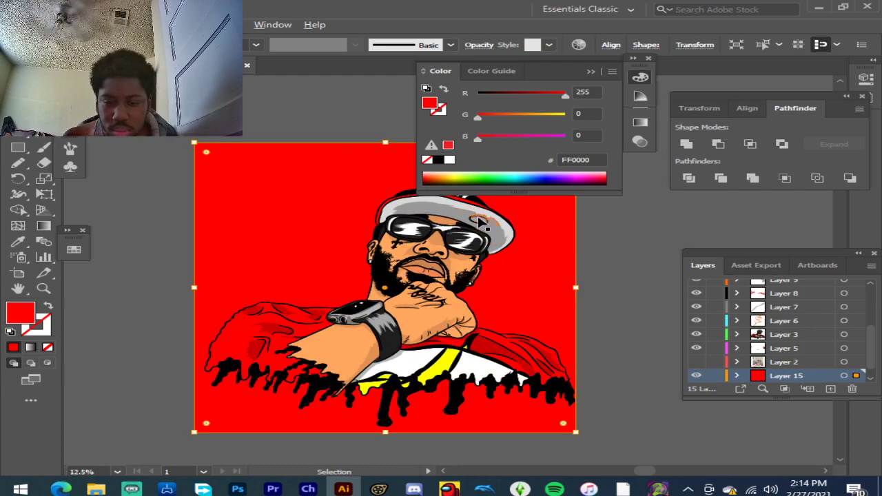
Step: Add a new layer directly above Layer 14 and deselect the background rectangle
scroll(480, 221, up, 2)
scroll(483, 214, up, 2)
scroll(813, 320, up, 3)
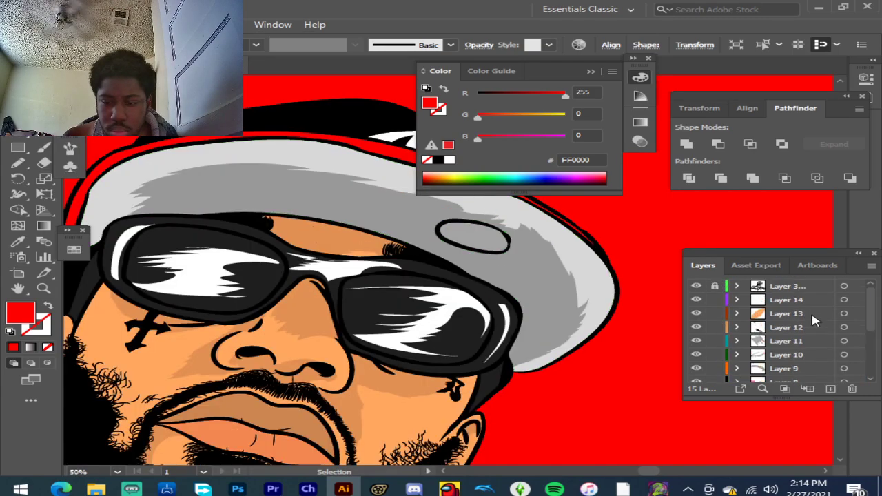
click(831, 389)
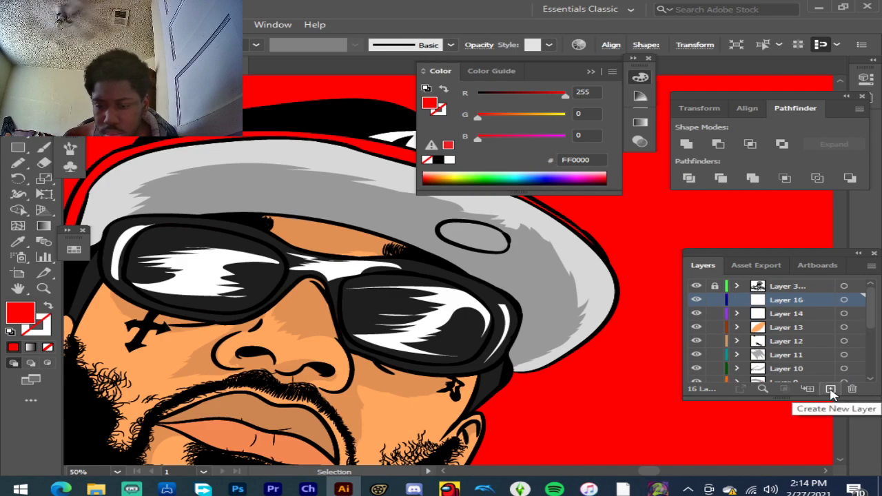
scroll(404, 315, down, 4)
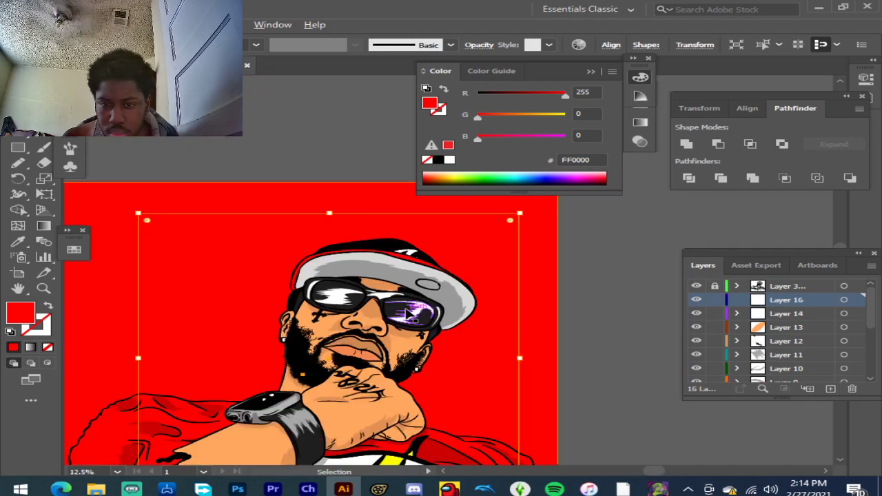
key(ctrl+shift+a)
scroll(397, 307, up, 2)
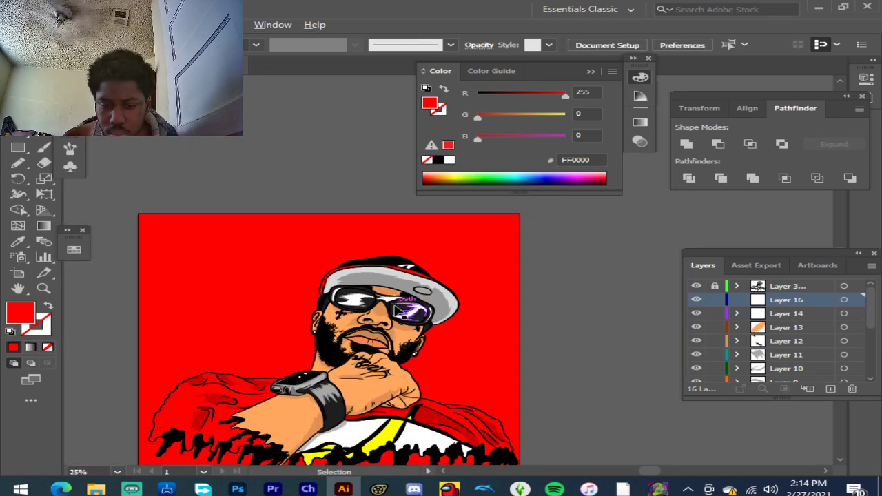
Step: Sample the dark grey of the cap brim with the Eyedropper and lighten the fill colour to EFEFEF
scroll(384, 324, up, 1)
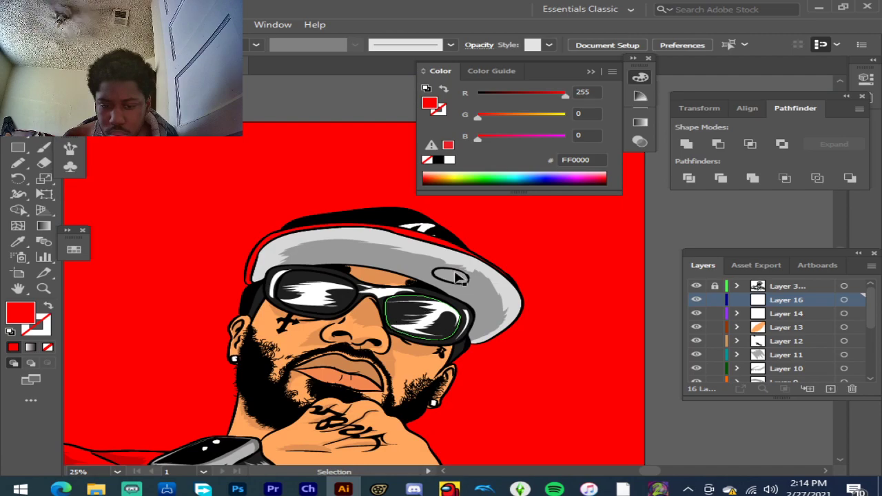
scroll(455, 278, up, 4)
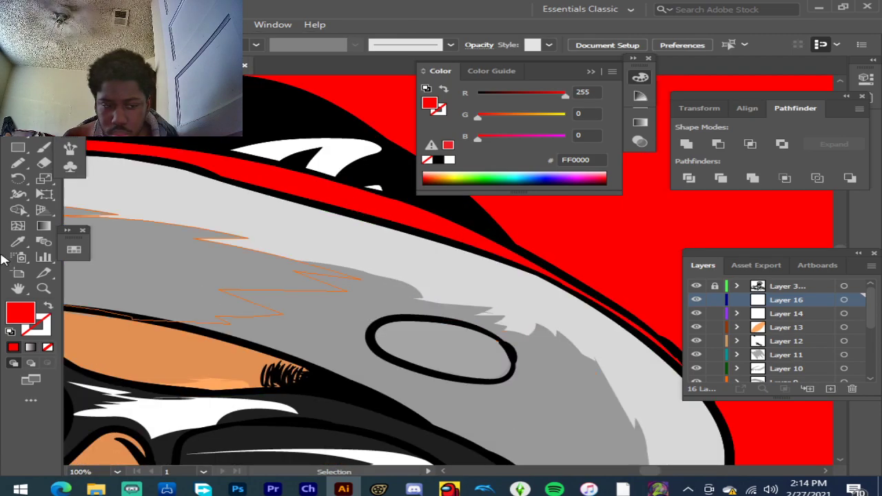
click(18, 242)
click(238, 301)
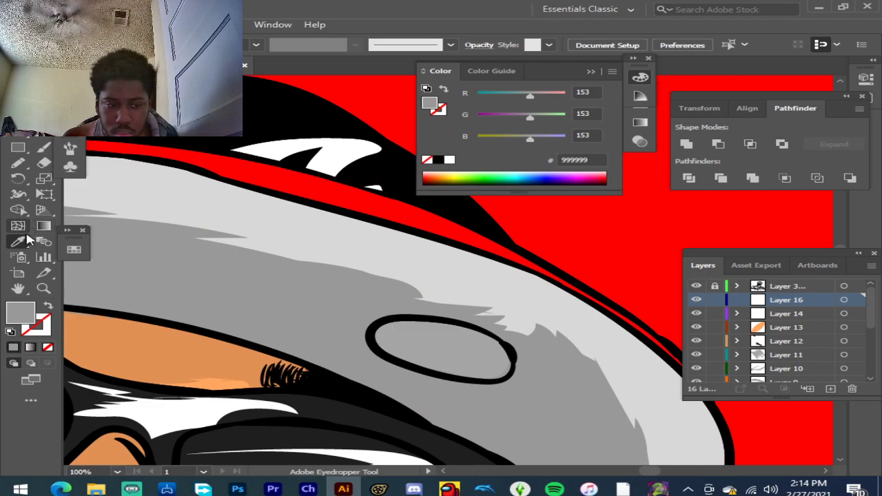
click(18, 163)
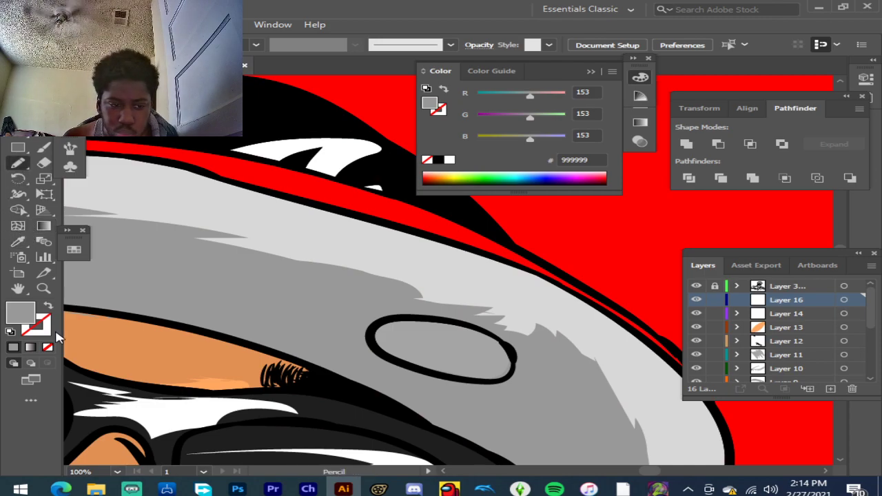
double_click(20, 313)
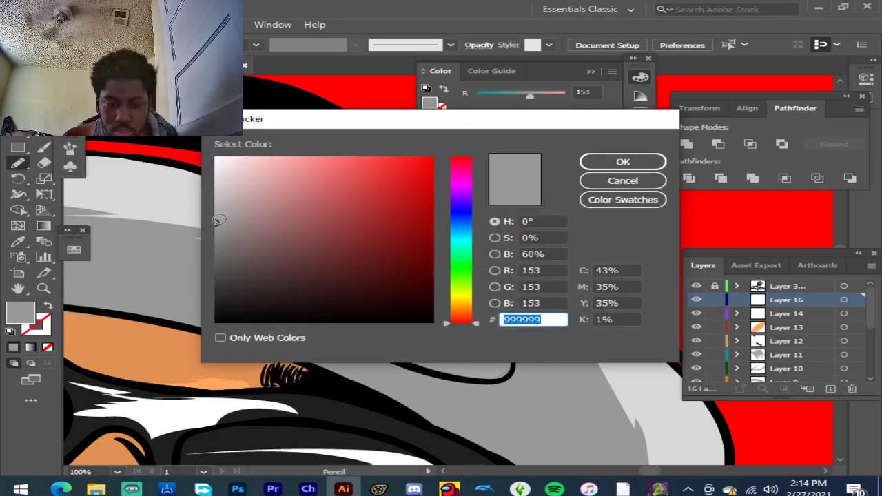
click(218, 220)
drag(218, 220, 215, 166)
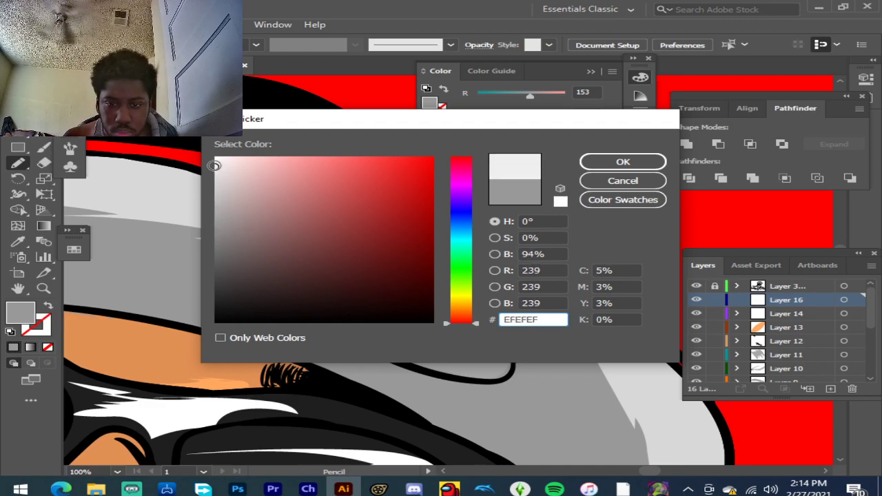
click(617, 164)
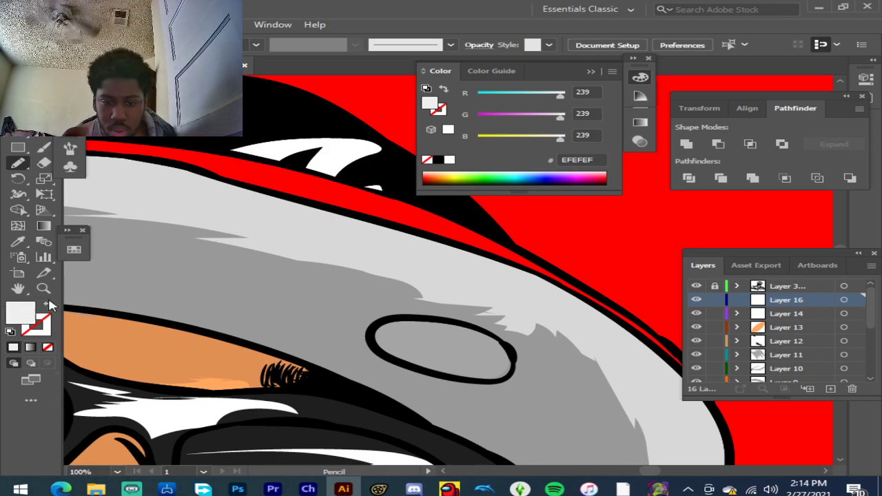
Step: Change the fill colour to dark grey 545454
double_click(25, 312)
mouse_move(209, 278)
mouse_down()
mouse_move(213, 287)
mouse_move(211, 264)
mouse_up()
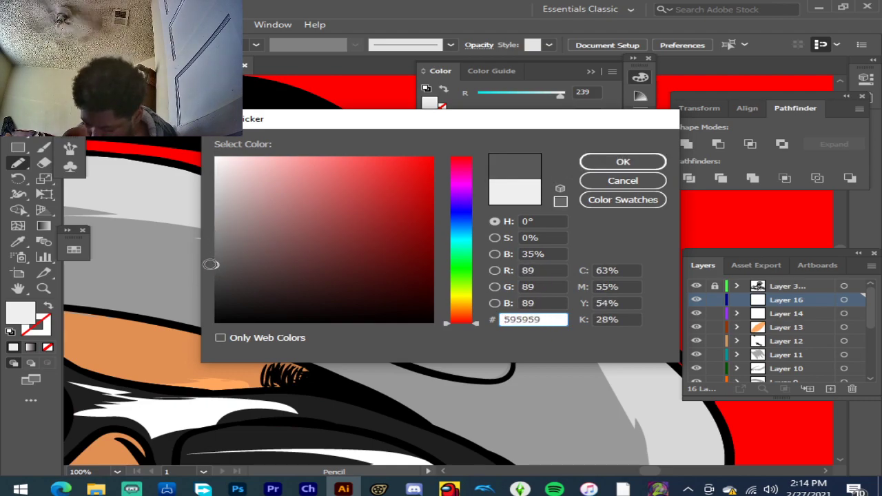
click(210, 268)
click(601, 161)
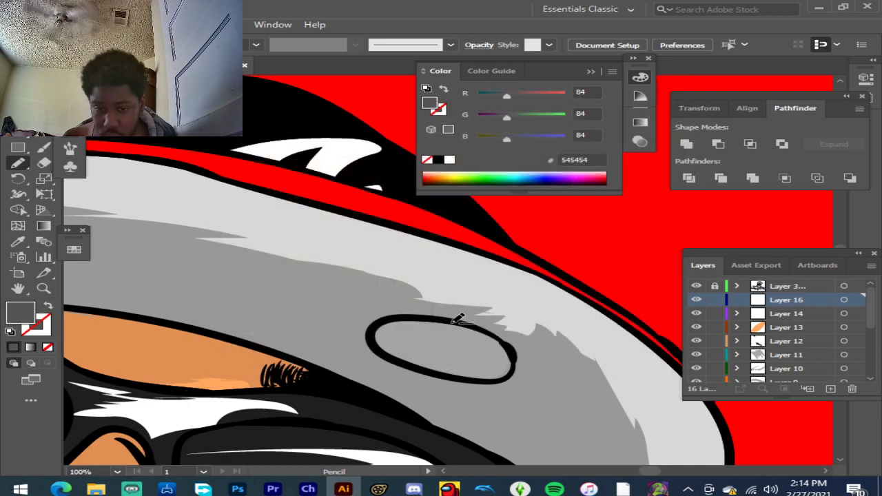
Step: Draw a crescent shadow inside the oval sticker on the cap brim with the Pencil and fill it with dark grey 545454
scroll(486, 335, up, 2)
mouse_move(380, 304)
mouse_down()
mouse_move(454, 341)
mouse_move(438, 373)
mouse_move(391, 380)
mouse_move(307, 369)
mouse_up()
mouse_move(387, 409)
mouse_down()
mouse_move(466, 430)
mouse_move(517, 426)
mouse_up()
mouse_move(547, 391)
mouse_down()
mouse_move(529, 353)
mouse_move(463, 309)
mouse_move(433, 306)
mouse_up()
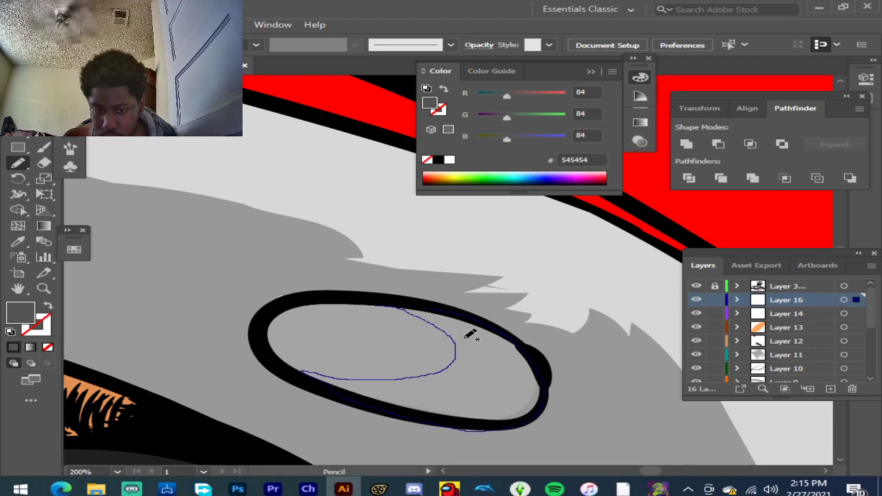
click(13, 348)
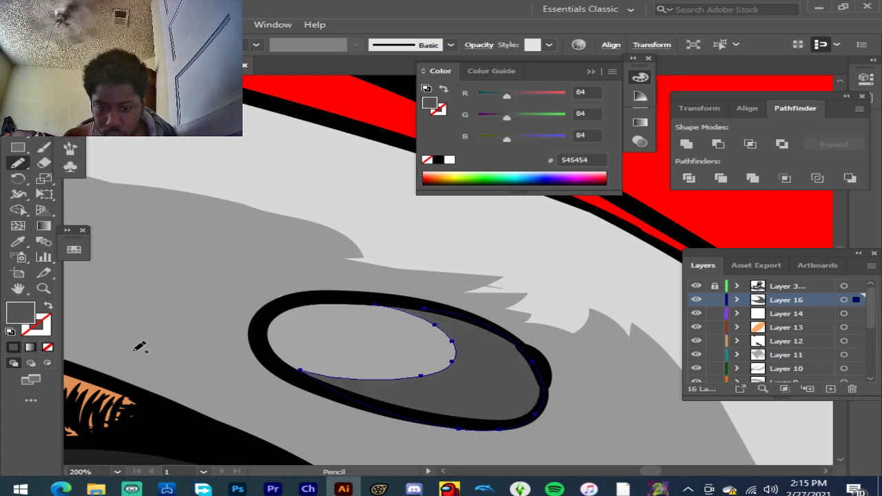
Step: Draw a jagged shadow on the cap brim along the upper edge of the sunglasses, below the oval sticker, filled with 545454
scroll(295, 347, down, 3)
scroll(289, 347, up, 2)
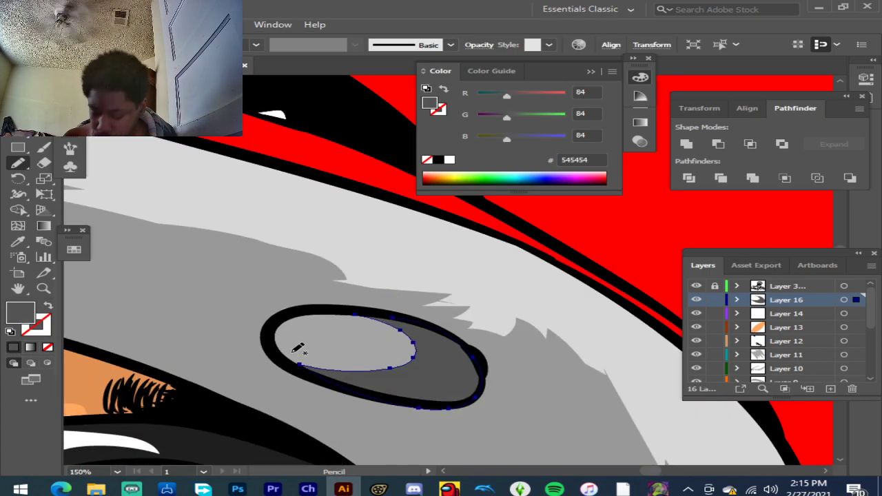
scroll(283, 353, down, 2)
scroll(348, 373, down, 2)
scroll(348, 369, down, 1)
scroll(345, 356, up, 3)
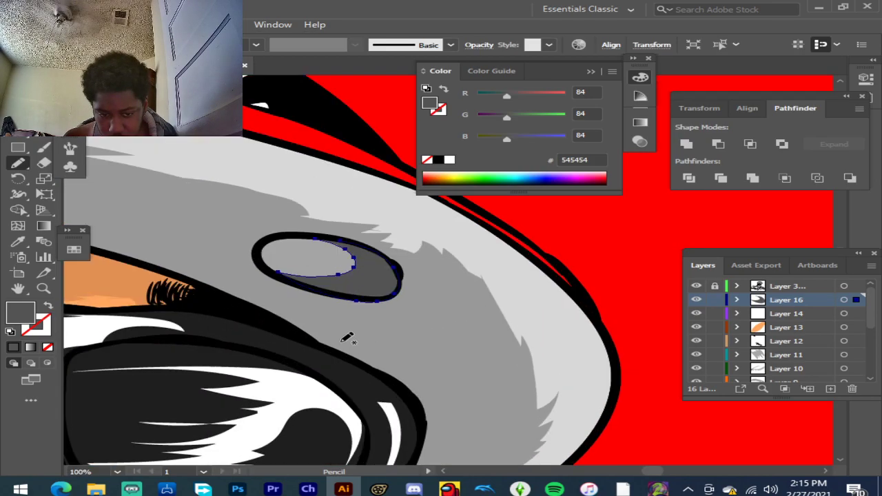
mouse_move(206, 281)
mouse_down()
mouse_move(313, 312)
mouse_move(290, 315)
mouse_move(443, 383)
mouse_move(458, 421)
mouse_move(449, 447)
mouse_up()
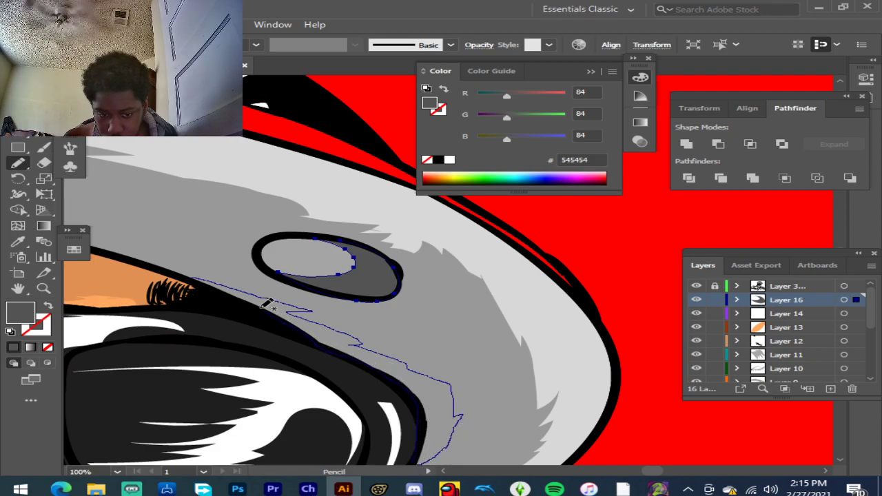
drag(233, 294, 223, 292)
click(14, 348)
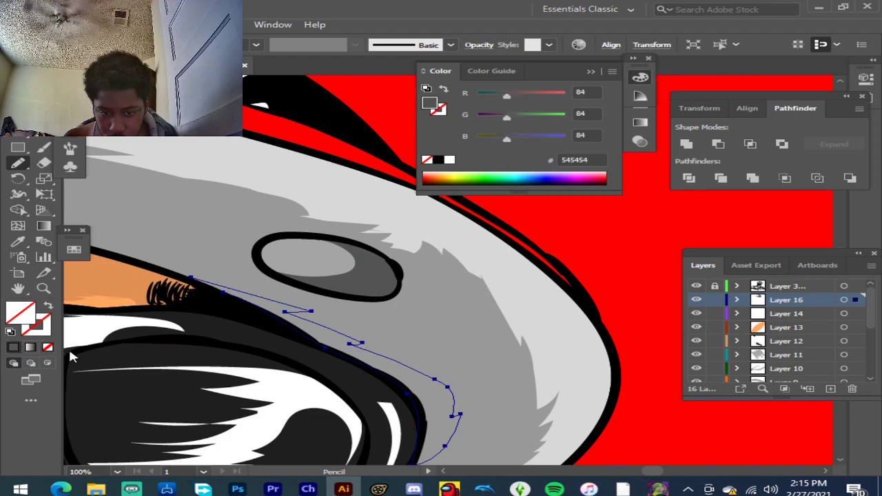
Step: Deselect the brim shadow and add a new layer directly above Layer 16
scroll(317, 356, down, 4)
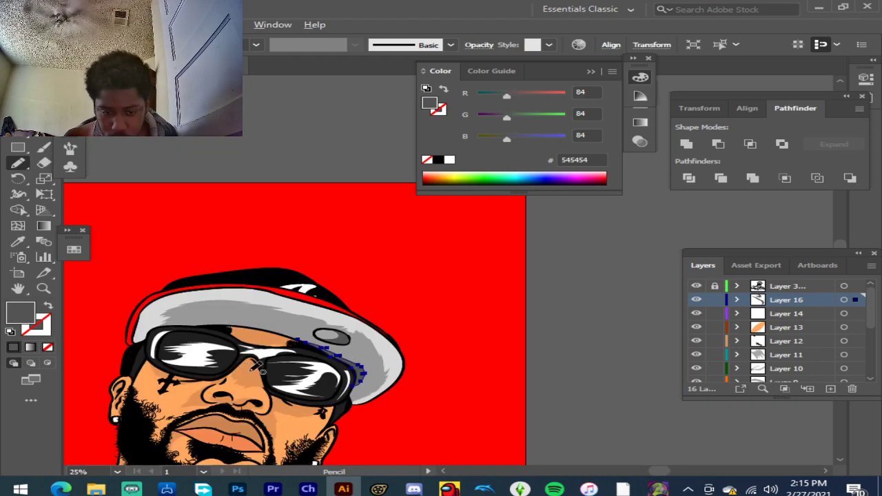
scroll(253, 371, down, 3)
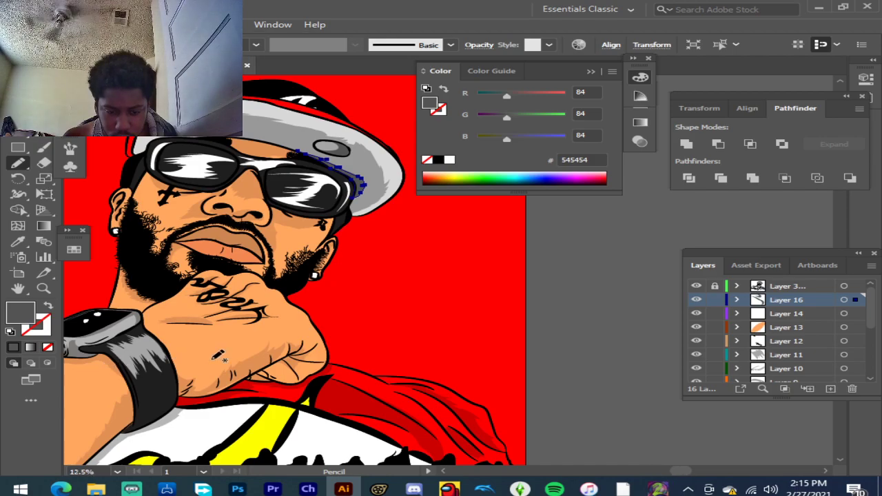
scroll(163, 358, down, 1)
scroll(224, 252, up, 1)
scroll(224, 253, up, 2)
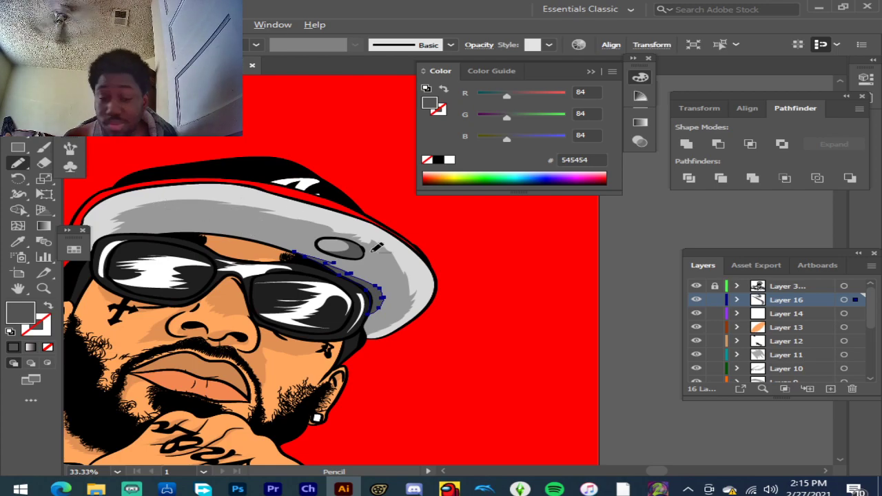
scroll(377, 248, down, 3)
key(v)
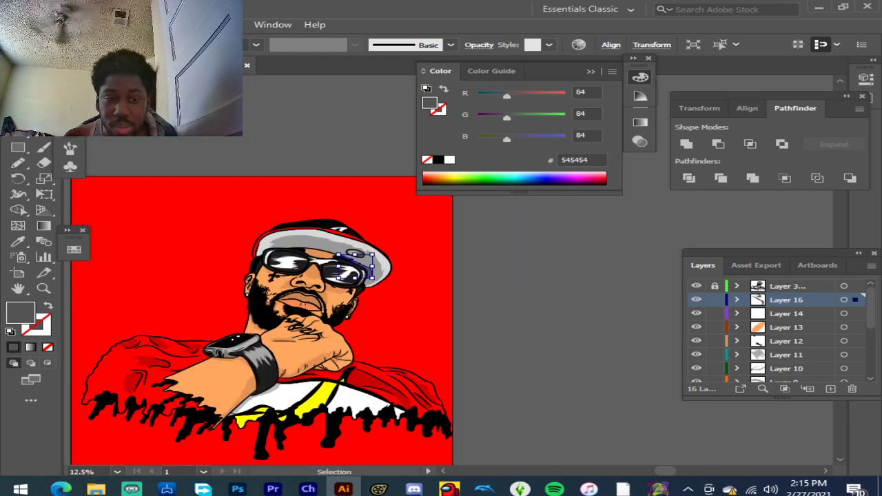
click(655, 331)
click(830, 389)
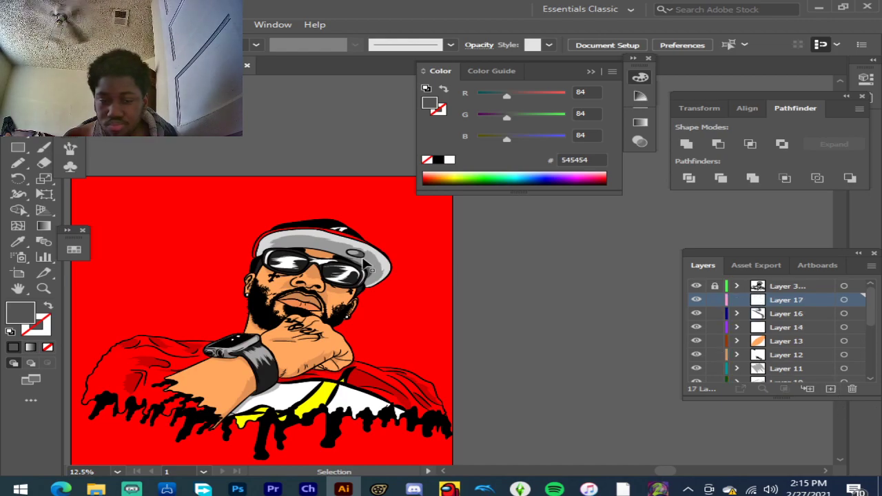
Step: Sample the forehead's shaded skin tone and darken the fill colour to brown B57245
scroll(336, 230, up, 3)
scroll(368, 298, up, 2)
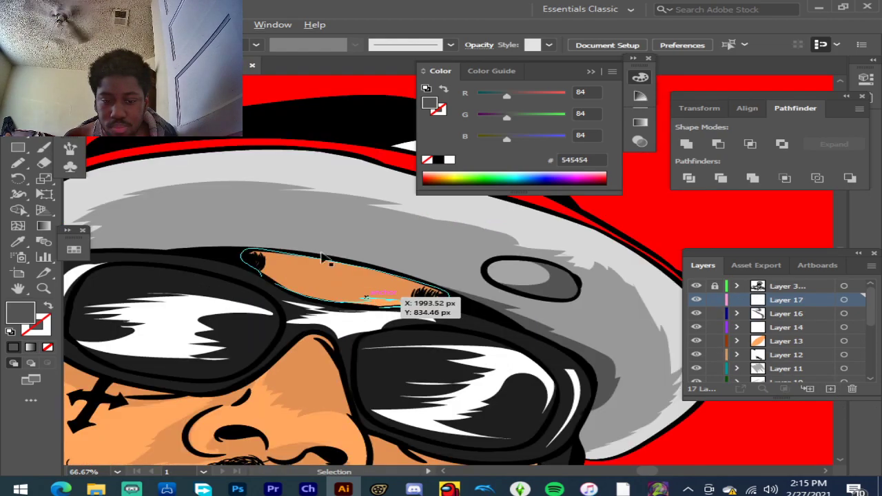
click(15, 242)
click(355, 282)
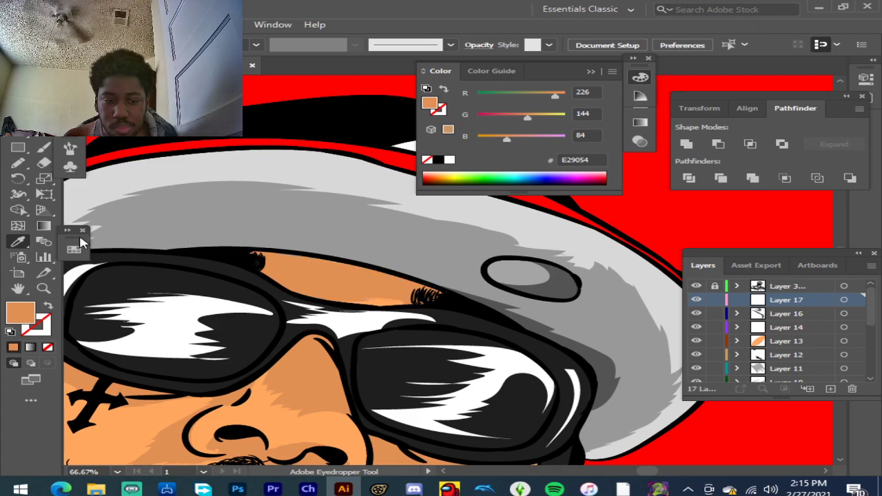
double_click(21, 312)
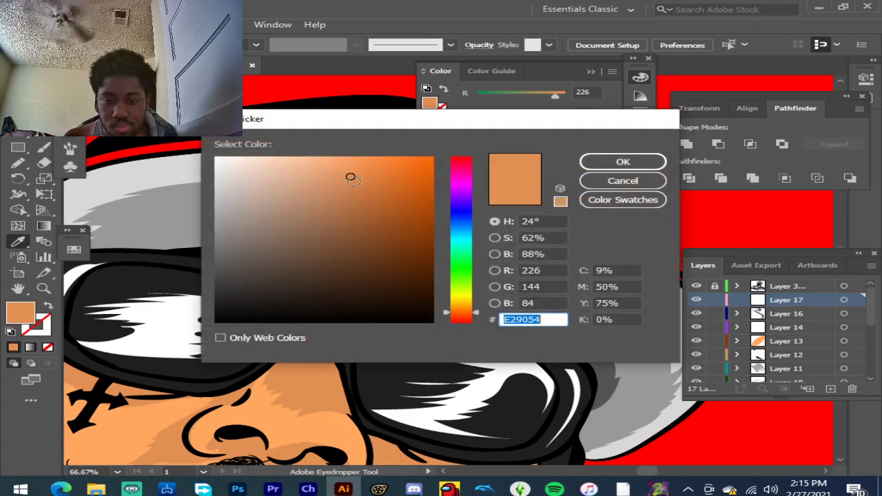
drag(352, 177, 351, 205)
click(622, 163)
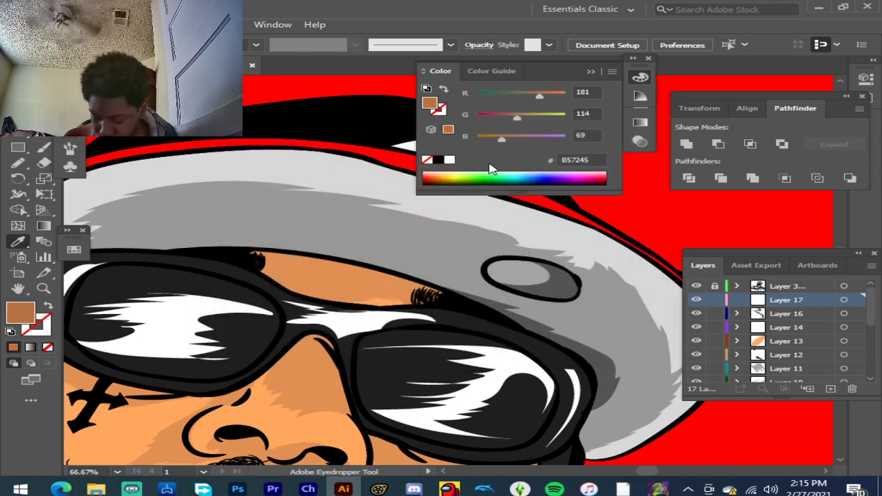
Step: Draw a jagged shadow across the forehead beneath the cap brim with the Pencil and fill it with brown B57245
key(ctrl+equal)
key(ctrl+equal)
key(ctrl+equal)
key(ctrl+equal)
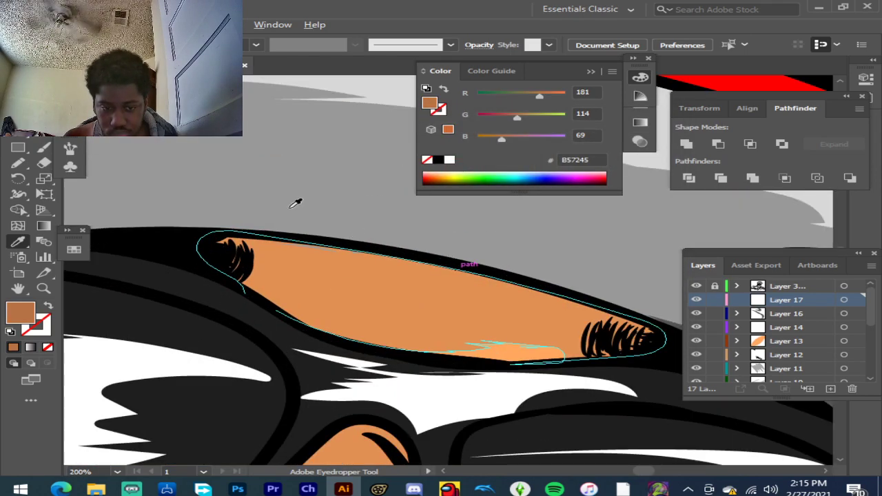
key(n)
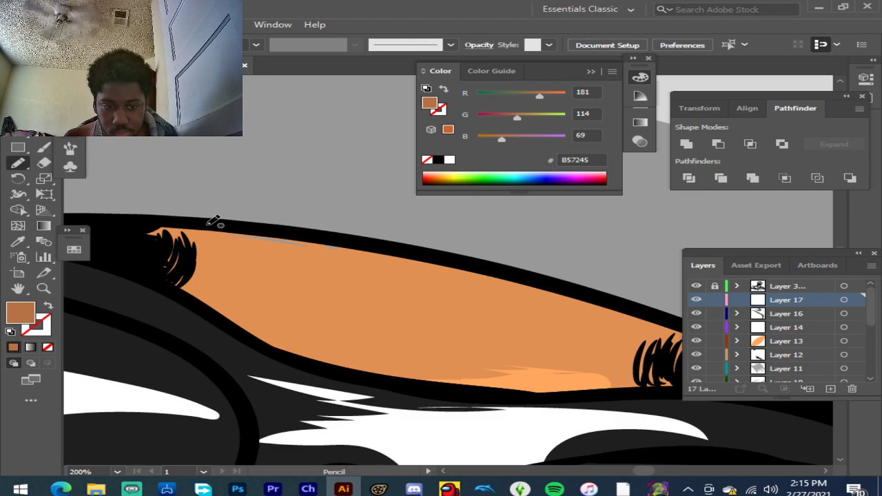
scroll(319, 246, down, 1)
mouse_move(281, 219)
mouse_down()
mouse_move(141, 209)
mouse_move(214, 246)
mouse_move(350, 270)
mouse_move(519, 320)
mouse_move(624, 329)
mouse_up()
drag(651, 289, 391, 233)
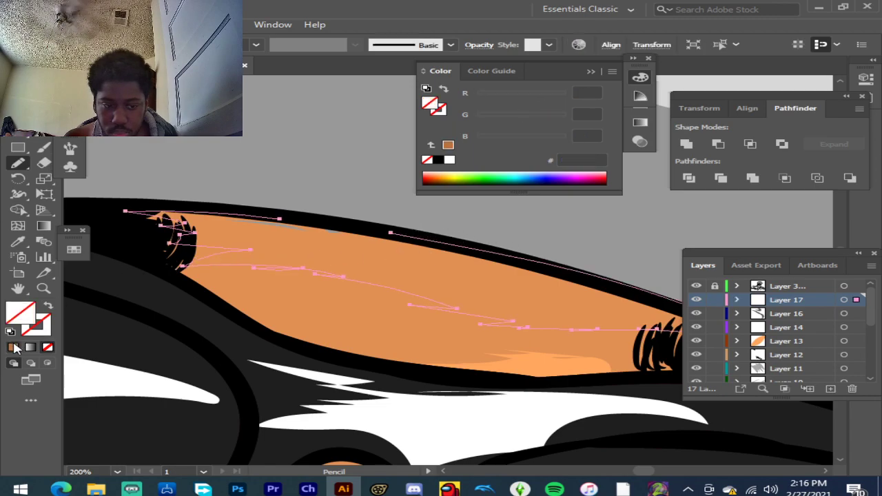
click(14, 347)
scroll(200, 293, down, 2)
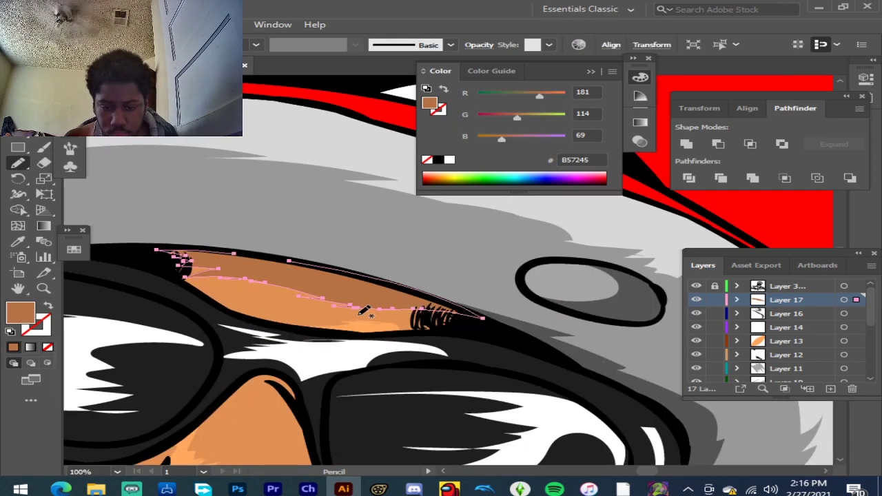
Step: Draw a thin curved shadow at the top of the nose bridge under the sunglasses, filled with B57245
scroll(372, 310, down, 2)
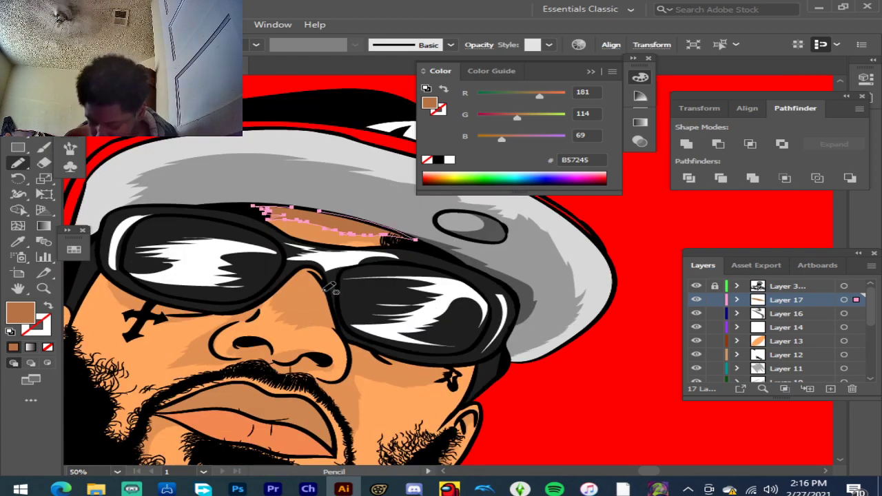
scroll(329, 288, up, 5)
mouse_move(219, 322)
mouse_down()
mouse_move(271, 280)
mouse_move(340, 259)
mouse_move(386, 290)
mouse_move(412, 359)
mouse_move(344, 296)
mouse_move(289, 293)
mouse_move(221, 317)
mouse_up()
click(13, 347)
scroll(309, 335, down, 3)
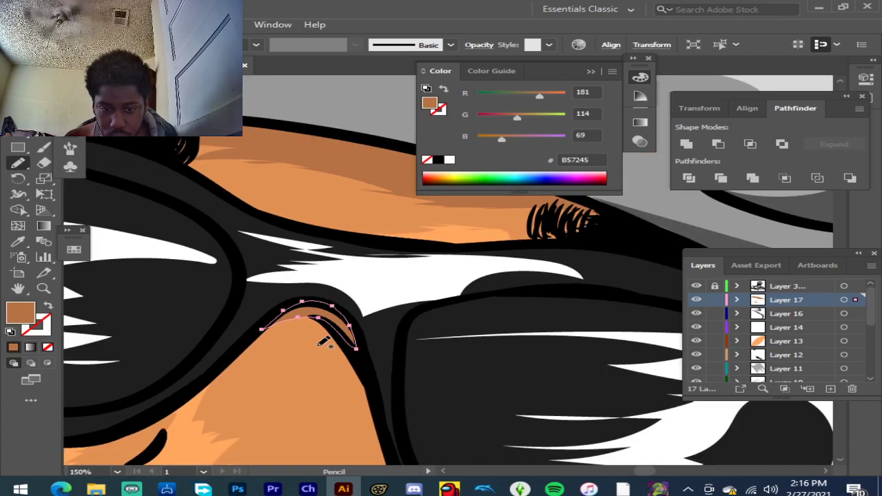
Step: Add a jagged B57245 shadow down the side of the nose bridge beside the lens with the white swirl reflection
scroll(351, 285, up, 1)
drag(384, 339, 376, 304)
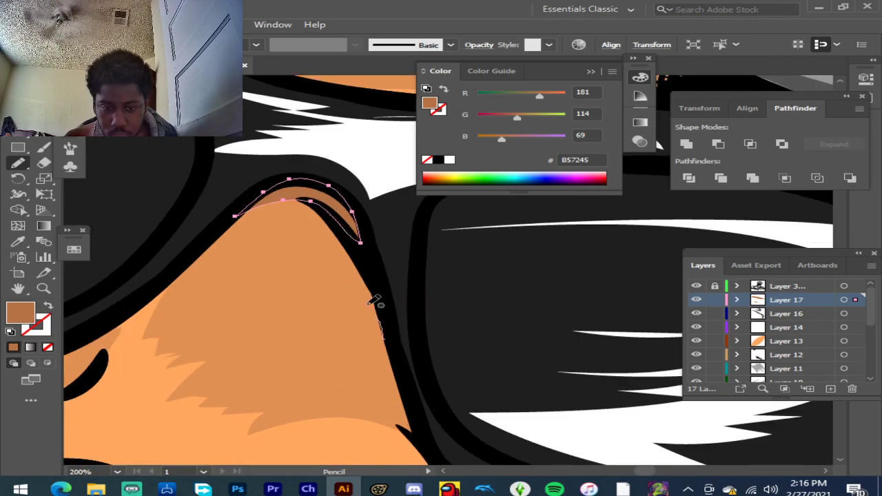
mouse_move(329, 245)
mouse_down()
mouse_move(325, 225)
mouse_move(274, 214)
mouse_move(233, 225)
mouse_move(252, 205)
mouse_move(288, 196)
mouse_move(321, 203)
mouse_move(383, 312)
mouse_up()
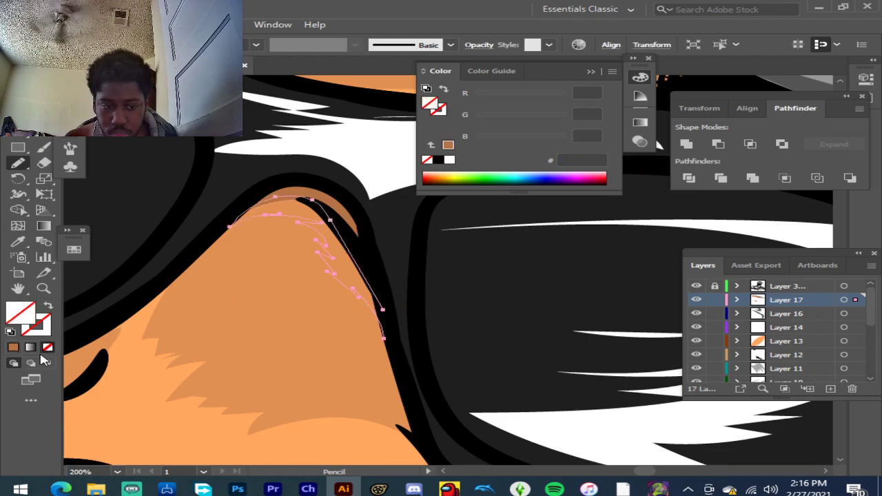
click(12, 348)
scroll(250, 299, down, 2)
scroll(251, 299, down, 1)
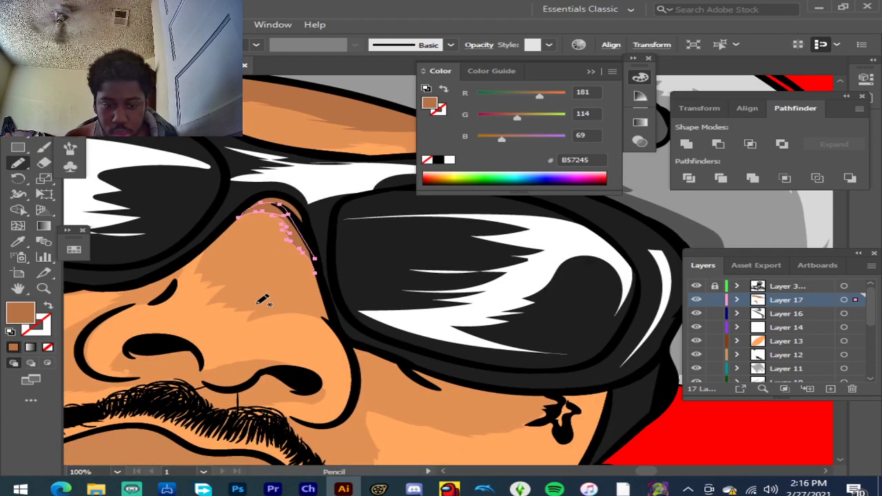
Step: Draw a jagged shadow with the Pencil beneath the nose tip and the nostril farther from the cross tattoo, filled with brown B57245
scroll(168, 347, up, 2)
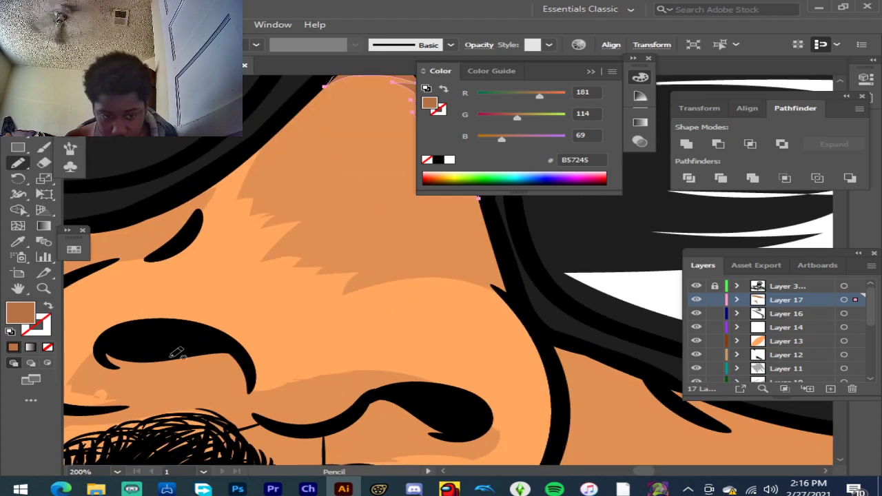
scroll(276, 400, up, 1)
scroll(281, 399, down, 3)
scroll(276, 369, up, 1)
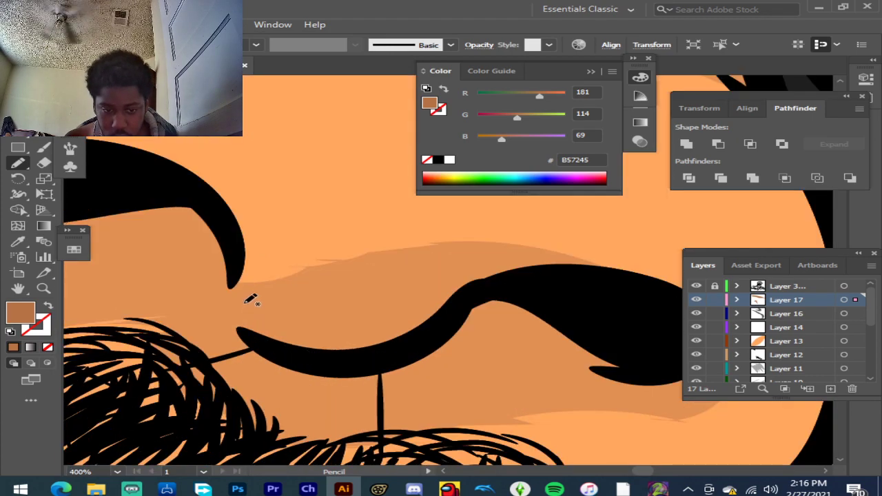
mouse_move(424, 293)
mouse_down()
mouse_move(520, 285)
mouse_move(481, 297)
mouse_move(519, 297)
mouse_move(574, 319)
mouse_move(637, 366)
mouse_move(598, 370)
mouse_move(677, 380)
mouse_move(616, 386)
mouse_up()
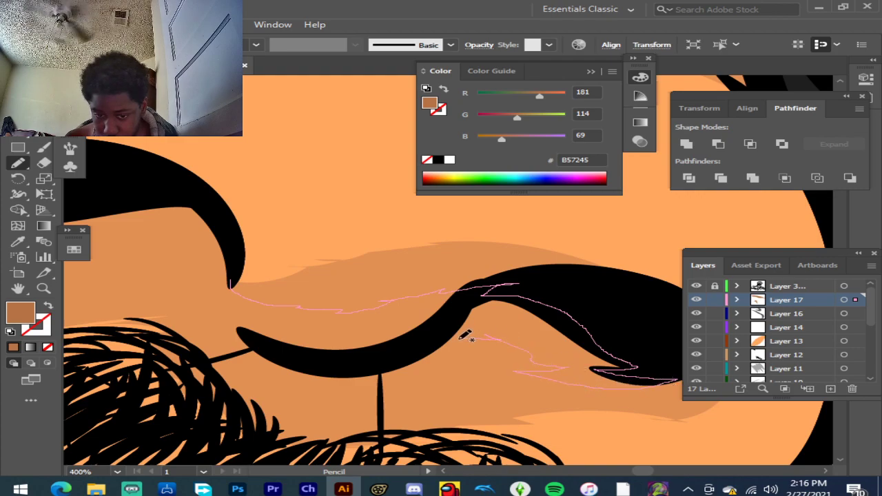
drag(371, 382, 283, 384)
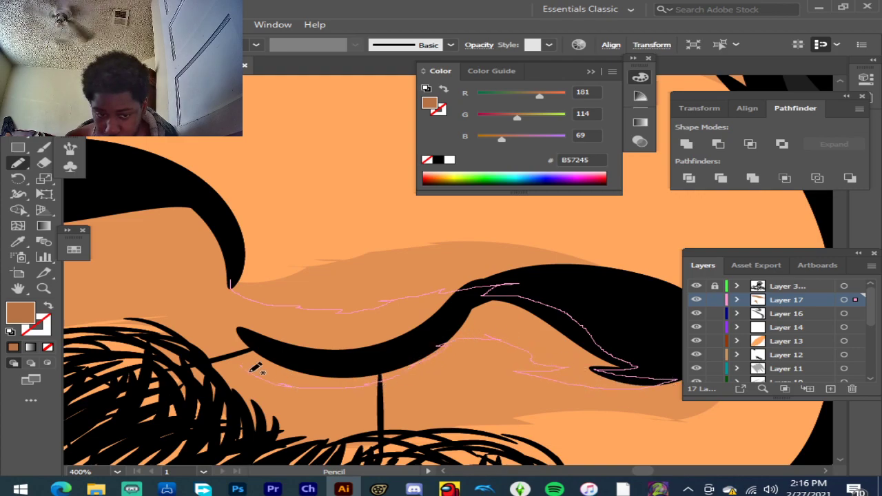
mouse_move(208, 321)
mouse_down()
mouse_move(204, 262)
mouse_move(211, 252)
mouse_move(230, 281)
mouse_up()
click(13, 348)
scroll(283, 334, down, 2)
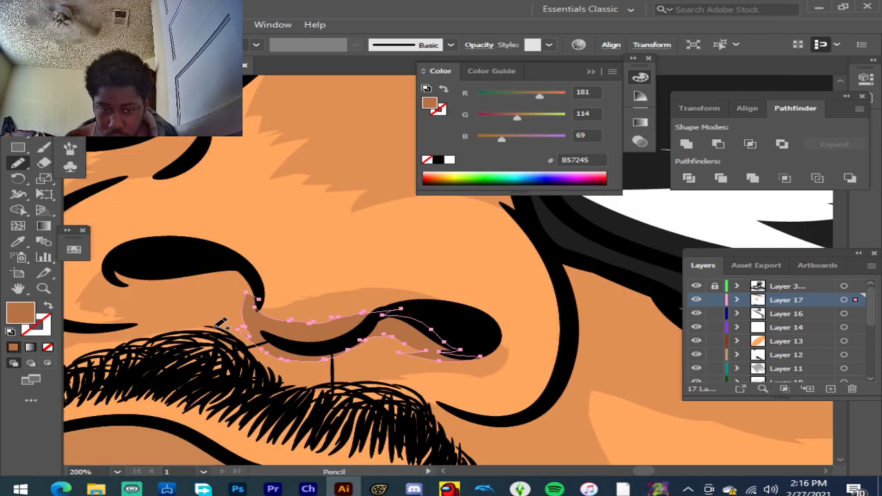
Step: Add a jagged B57245 shadow along the underside of the nostril nearer the cross tattoo
scroll(134, 282, up, 2)
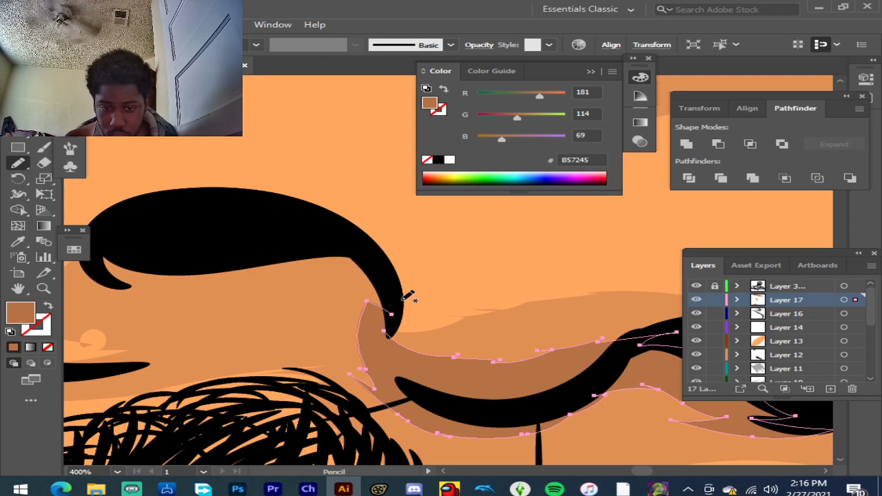
mouse_move(400, 299)
mouse_down()
mouse_move(389, 270)
mouse_move(361, 246)
mouse_move(331, 241)
mouse_move(153, 266)
mouse_move(104, 247)
mouse_move(101, 263)
mouse_move(118, 285)
mouse_move(155, 295)
mouse_move(183, 296)
mouse_move(147, 283)
mouse_move(224, 295)
mouse_move(138, 313)
mouse_move(404, 306)
mouse_up()
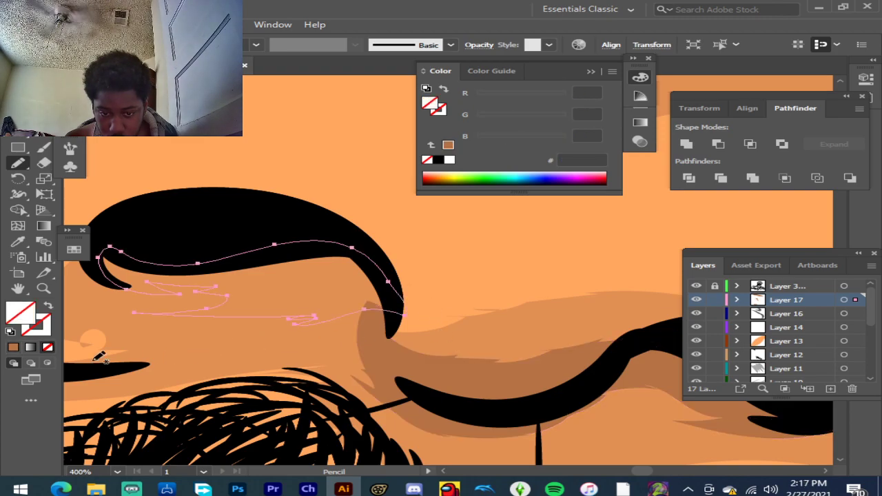
click(13, 347)
scroll(233, 341, down, 2)
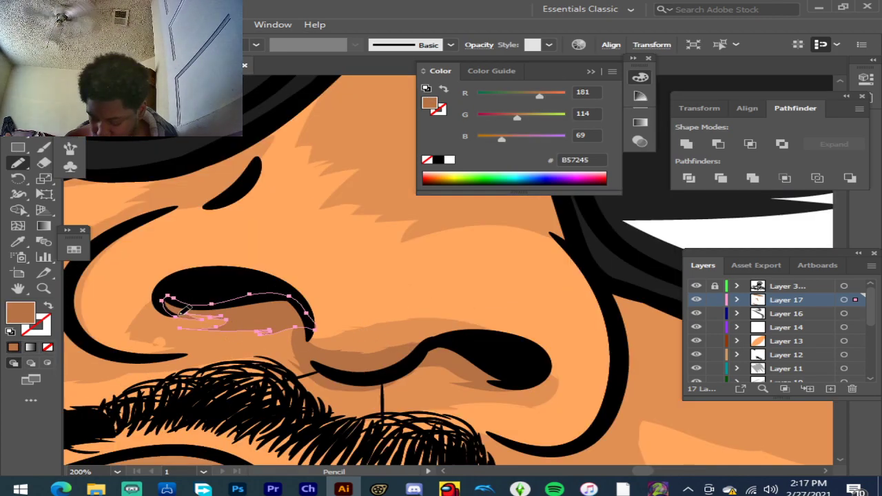
Step: Draw a curved, jagged shadow around the outside of the nose wing facing the cross tattoo, filled with B57245
scroll(169, 310, down, 2)
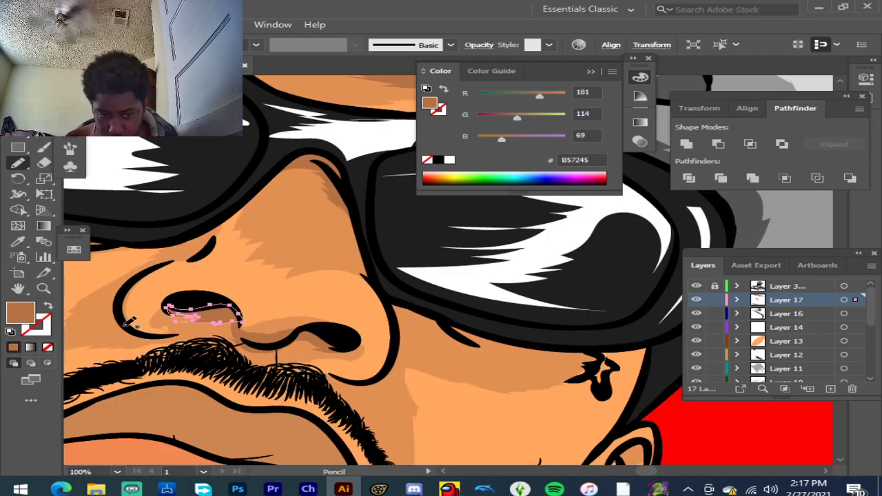
scroll(105, 299, up, 3)
mouse_move(198, 233)
mouse_down()
mouse_move(163, 251)
mouse_move(136, 281)
mouse_up()
mouse_move(121, 323)
mouse_down()
mouse_move(154, 398)
mouse_move(261, 409)
mouse_move(203, 373)
mouse_move(168, 314)
mouse_move(195, 232)
mouse_up()
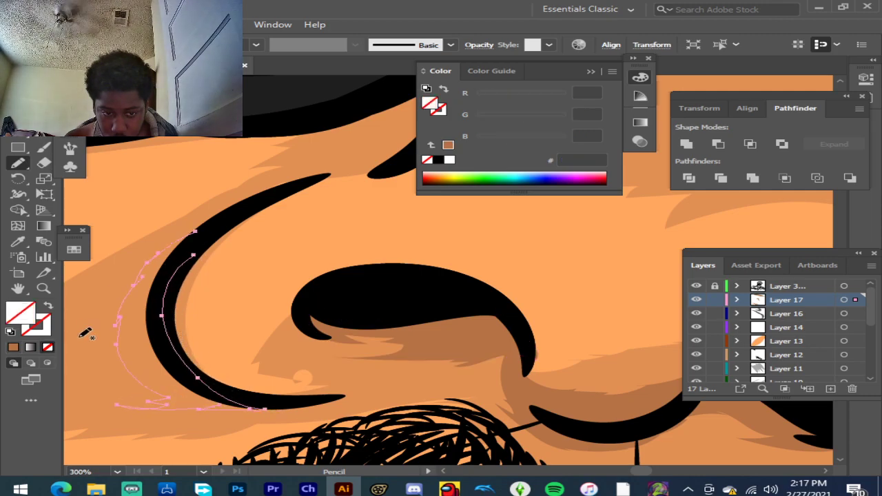
click(13, 347)
scroll(221, 323, down, 3)
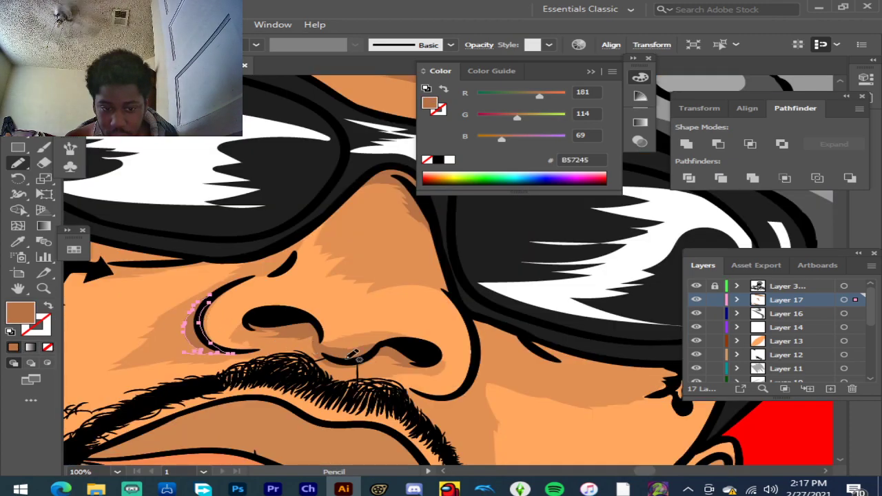
Step: Draw a jagged shadow outside the opposite nose wing, from the cheek down to the mustache, and fill it with B57245
scroll(486, 390, up, 3)
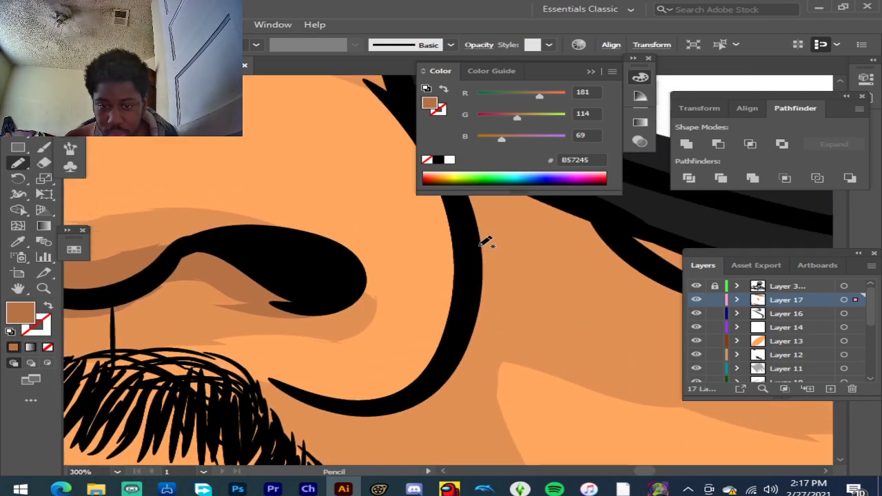
mouse_move(486, 242)
mouse_down()
mouse_move(483, 285)
mouse_move(501, 260)
mouse_move(502, 284)
mouse_move(509, 276)
mouse_move(485, 329)
mouse_move(503, 308)
mouse_move(448, 380)
mouse_move(463, 372)
mouse_move(446, 398)
mouse_move(422, 416)
mouse_move(376, 422)
mouse_move(386, 424)
mouse_move(372, 431)
mouse_move(391, 447)
mouse_up()
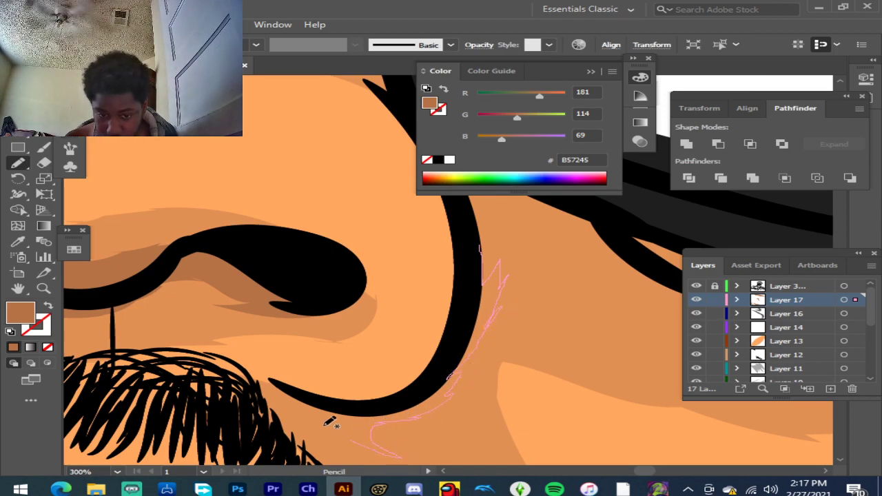
mouse_move(298, 390)
mouse_down()
mouse_move(355, 400)
mouse_move(410, 394)
mouse_move(434, 377)
mouse_move(467, 310)
mouse_move(479, 245)
mouse_up()
key(slash)
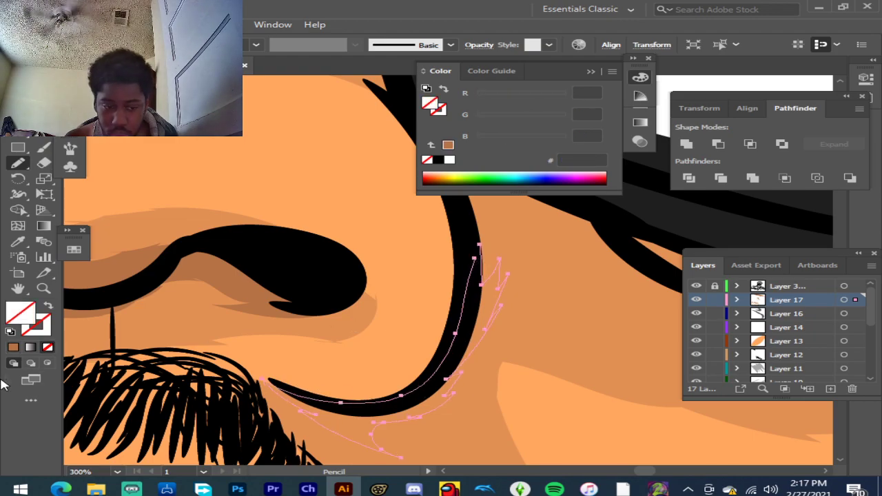
click(18, 349)
scroll(384, 371, down, 4)
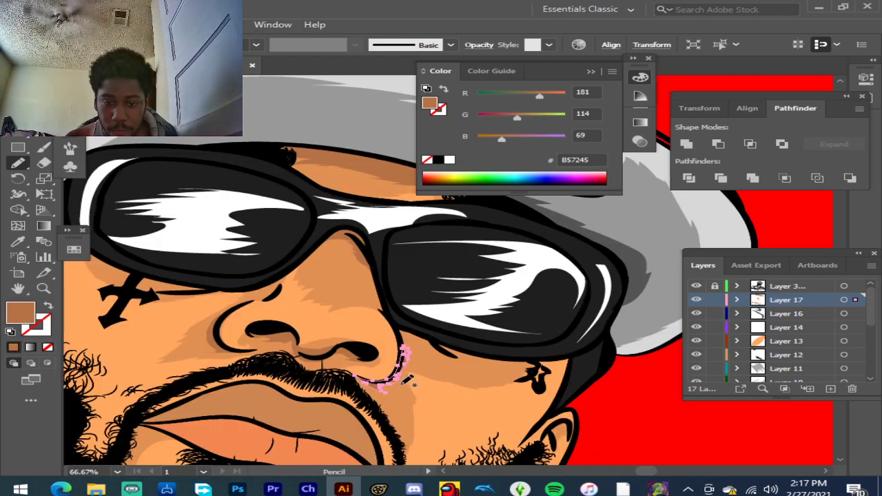
Step: Add a B57245 shadow on the cheek under the sunglasses, from the nose wing to the small tattoo near the ear
scroll(338, 389, down, 2)
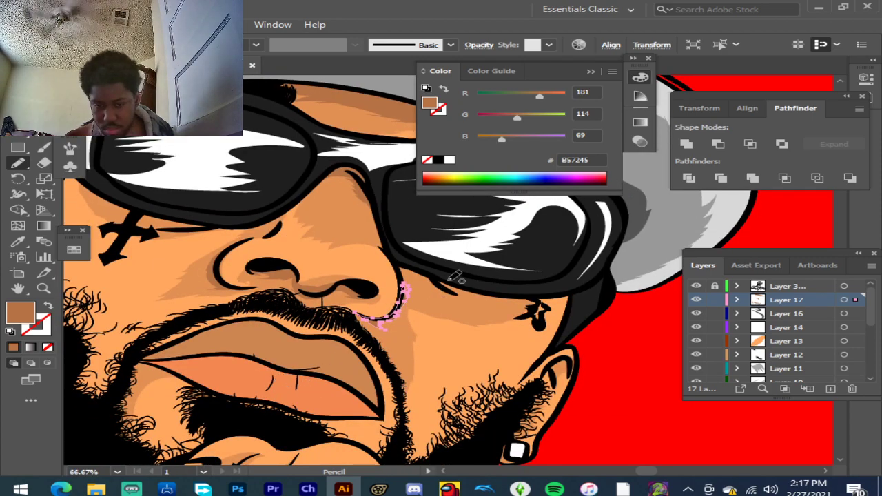
scroll(455, 276, up, 2)
scroll(534, 308, up, 1)
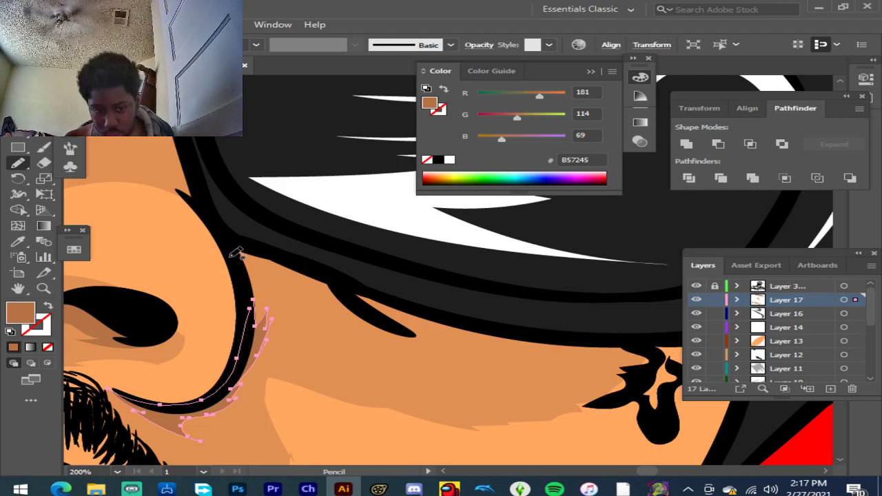
drag(241, 260, 278, 298)
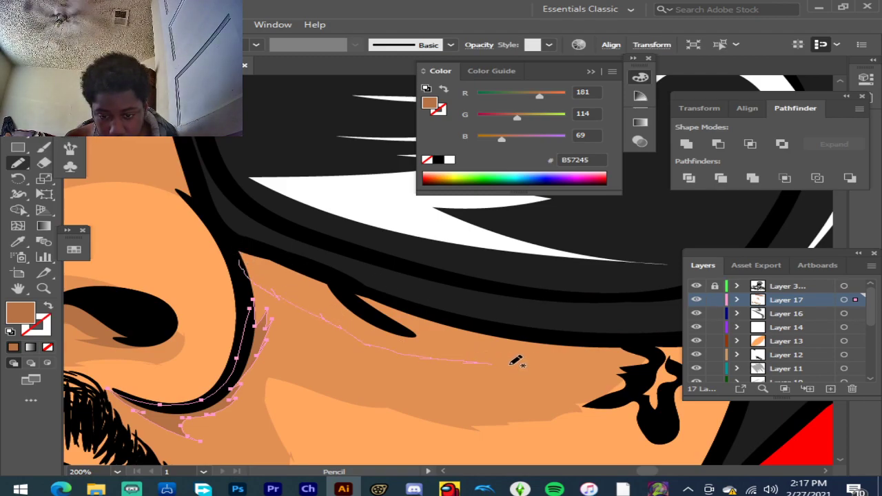
mouse_move(624, 347)
mouse_down()
mouse_move(428, 317)
mouse_move(233, 248)
mouse_up()
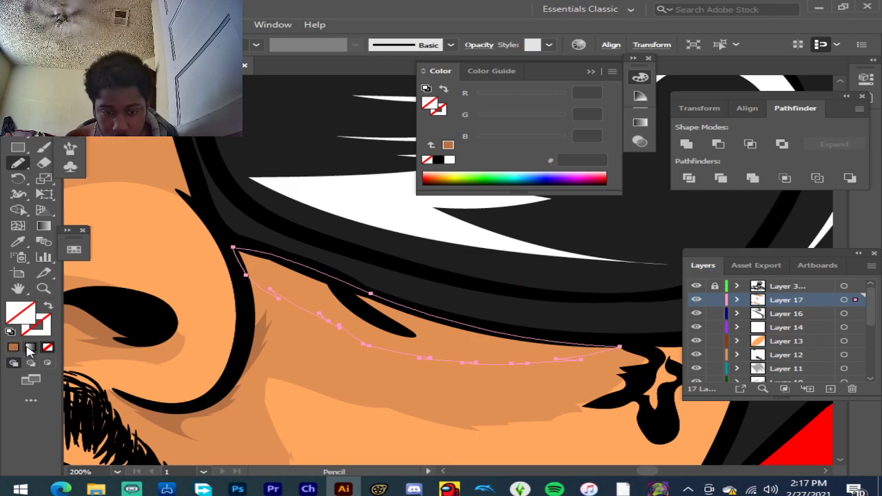
click(14, 347)
scroll(398, 335, down, 1)
scroll(392, 340, down, 2)
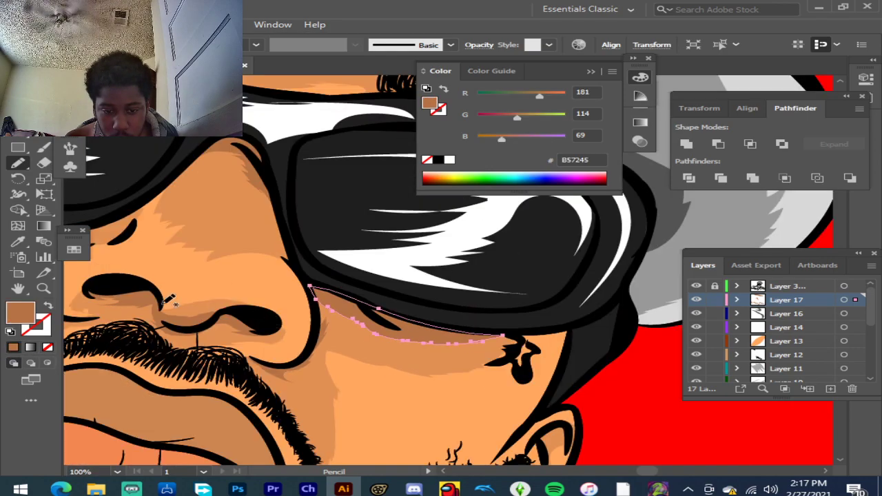
Step: On Layer 11, draw a jagged B57245 shadow under the sunglasses lens above the cross tattoo
scroll(141, 298, down, 2)
scroll(195, 280, down, 2)
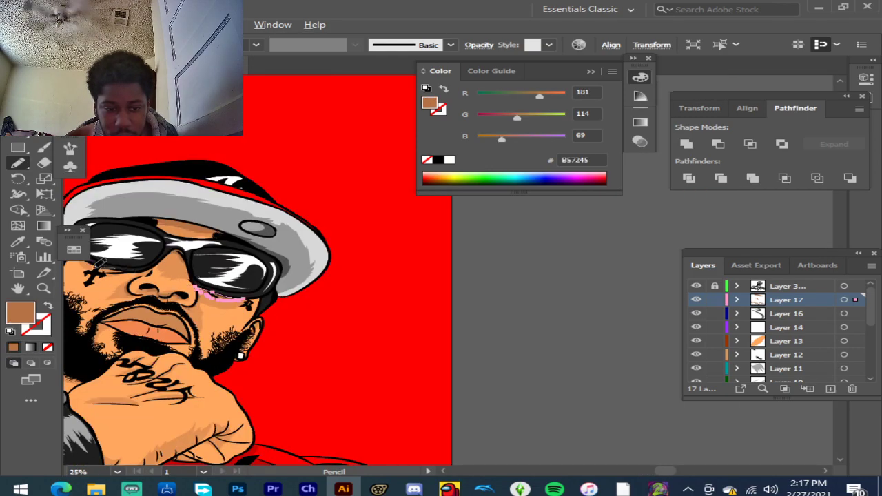
scroll(104, 265, down, 3)
scroll(103, 266, up, 7)
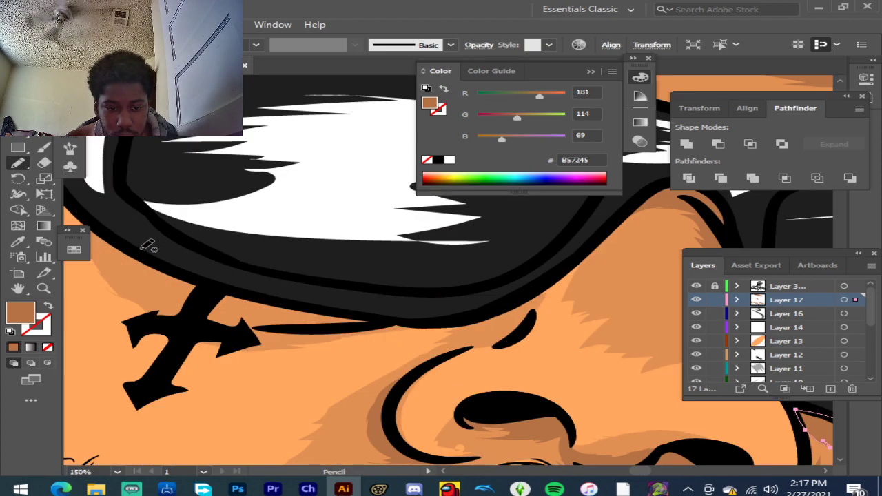
scroll(144, 245, up, 1)
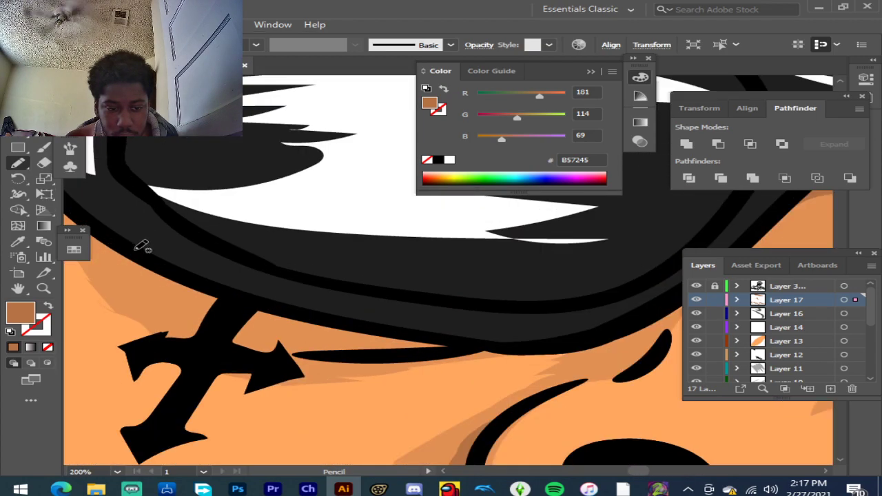
click(814, 329)
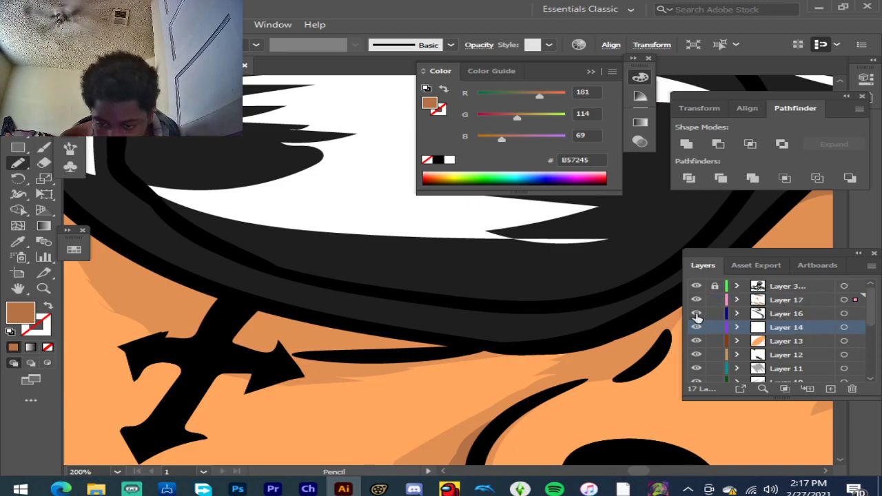
scroll(772, 336, down, 2)
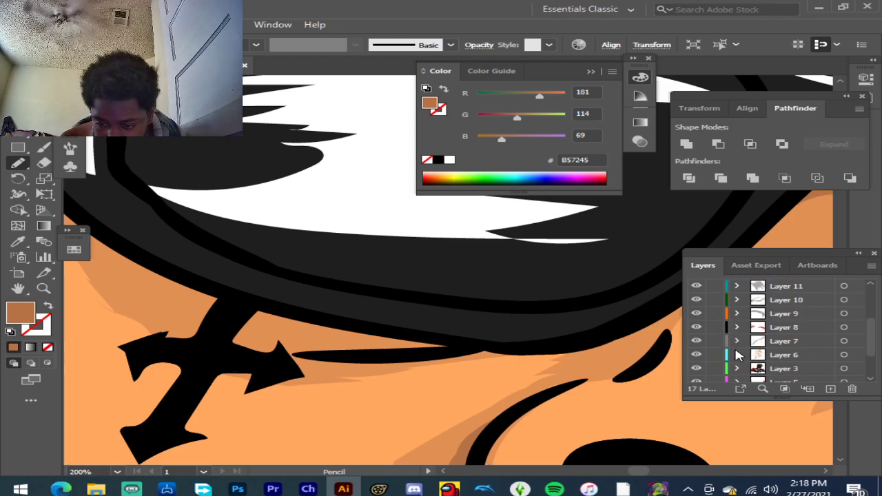
scroll(735, 340, up, 2)
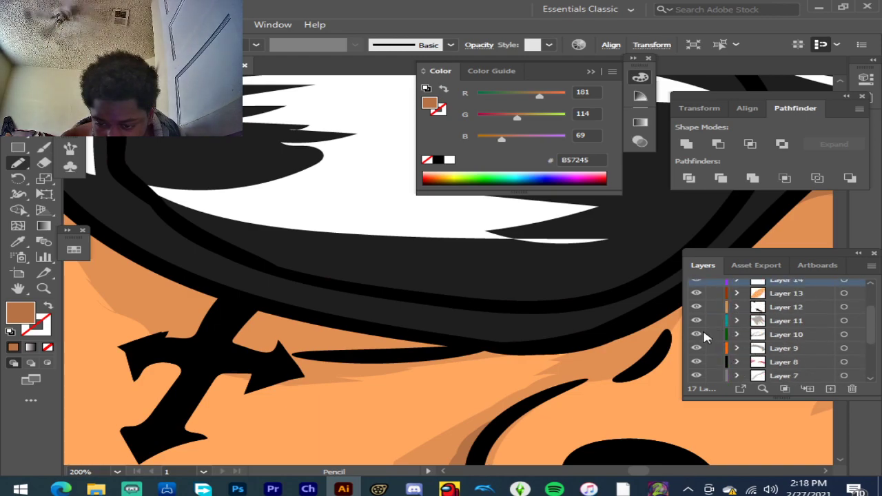
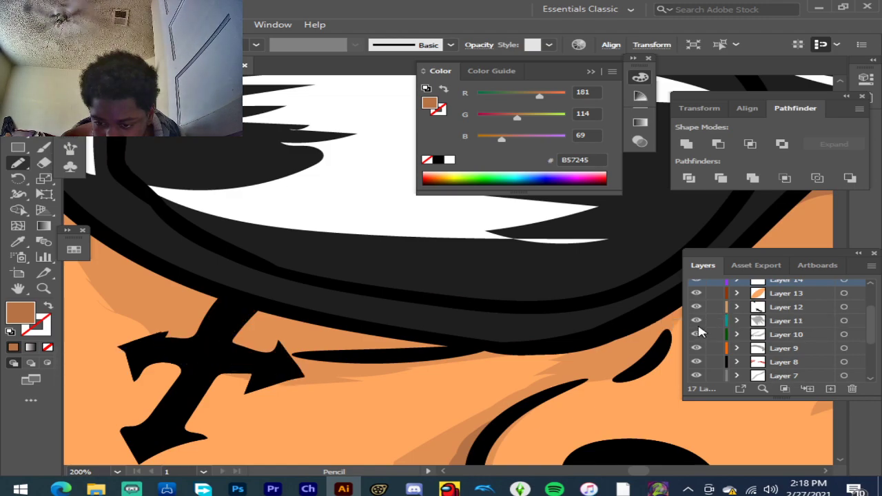
click(796, 323)
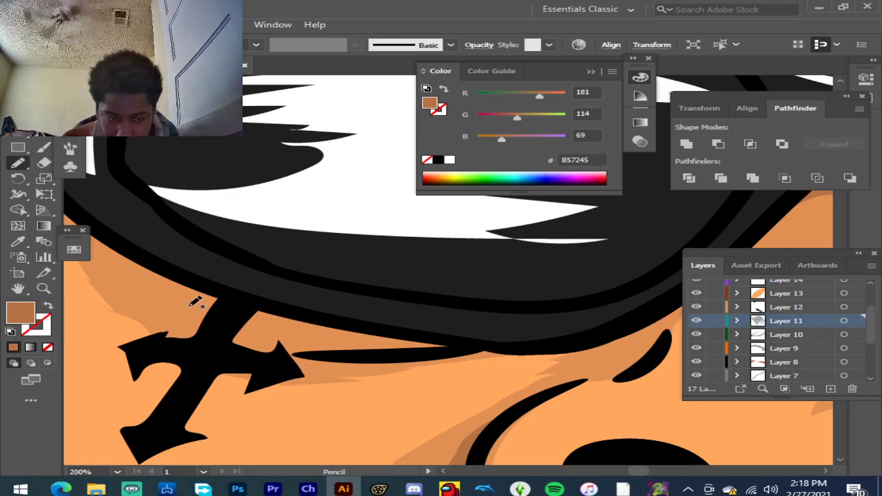
mouse_move(128, 253)
mouse_down()
mouse_move(102, 243)
mouse_move(117, 257)
mouse_up()
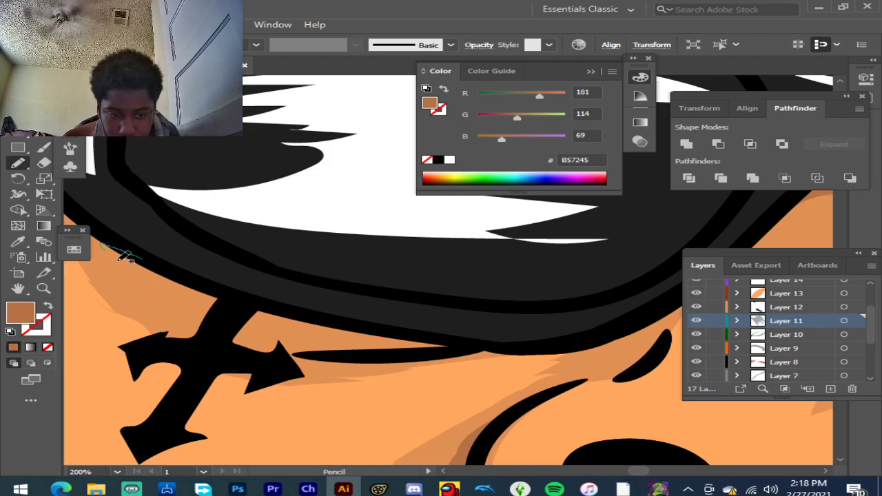
mouse_move(166, 310)
mouse_down()
mouse_move(246, 329)
mouse_move(445, 343)
mouse_move(360, 316)
mouse_move(190, 284)
mouse_up()
click(13, 349)
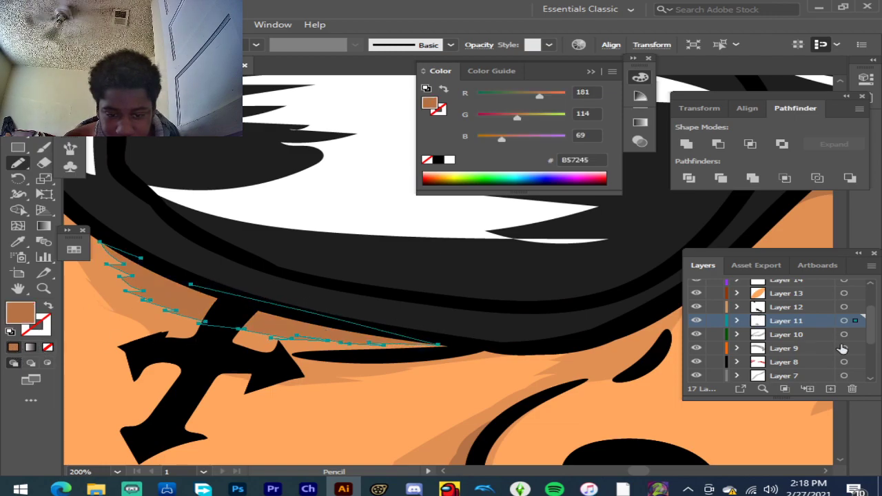
Step: On Layer 17, draw a jagged shadow from the mouth corner down along the beard edge and fill it with B57245
scroll(792, 324, up, 3)
click(824, 302)
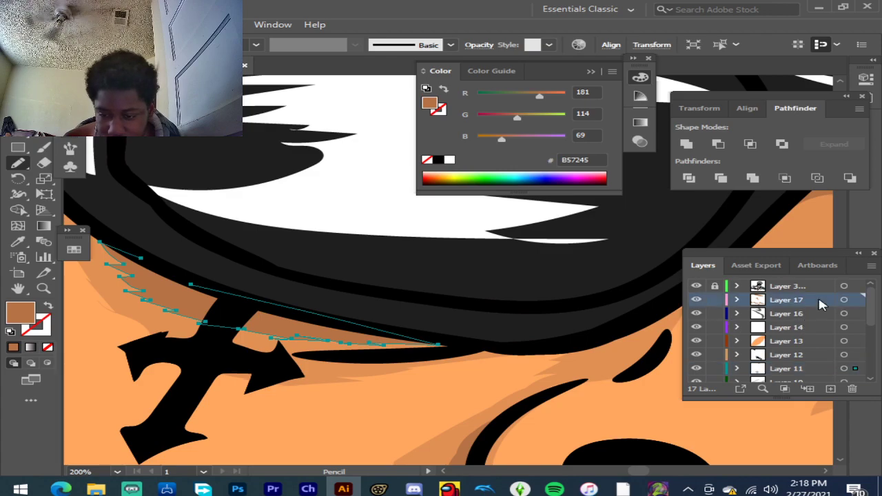
scroll(407, 307, down, 4)
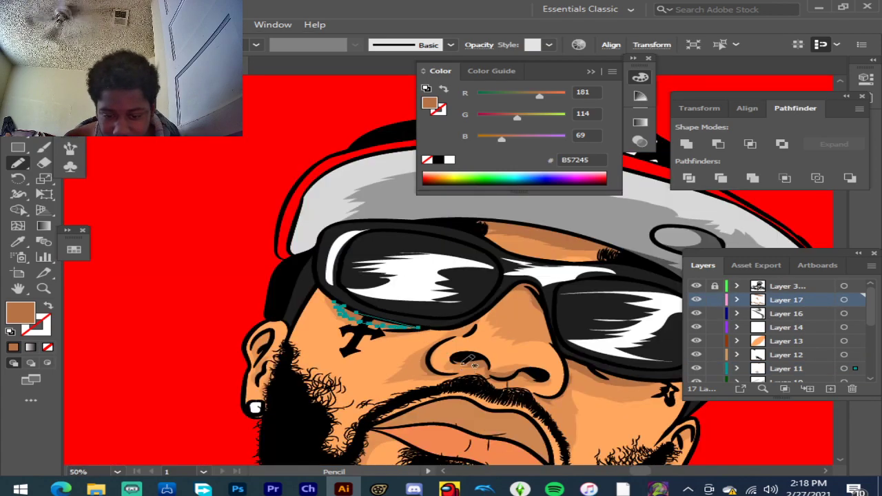
scroll(413, 333, down, 4)
scroll(378, 331, up, 3)
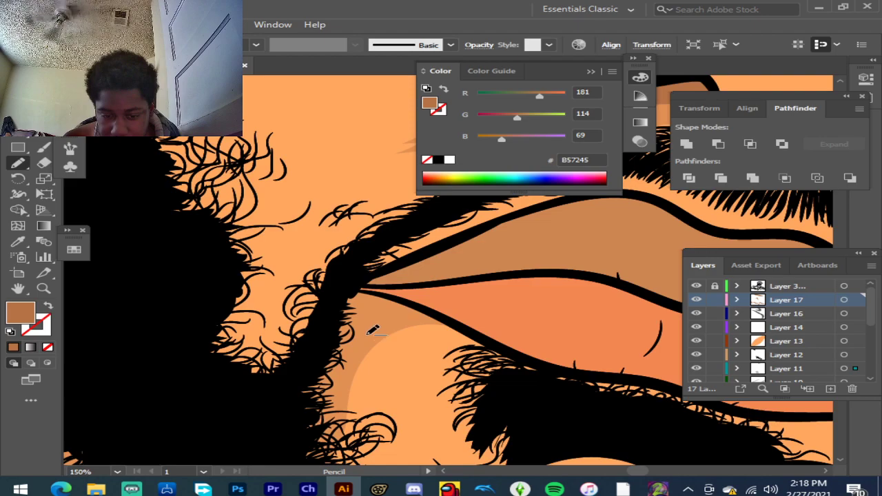
mouse_move(442, 225)
mouse_down()
mouse_move(352, 243)
mouse_move(366, 243)
mouse_move(364, 279)
mouse_move(310, 330)
mouse_move(293, 402)
mouse_move(300, 464)
mouse_move(247, 466)
mouse_move(195, 392)
mouse_move(277, 293)
mouse_move(291, 239)
mouse_move(328, 201)
mouse_move(417, 213)
mouse_up()
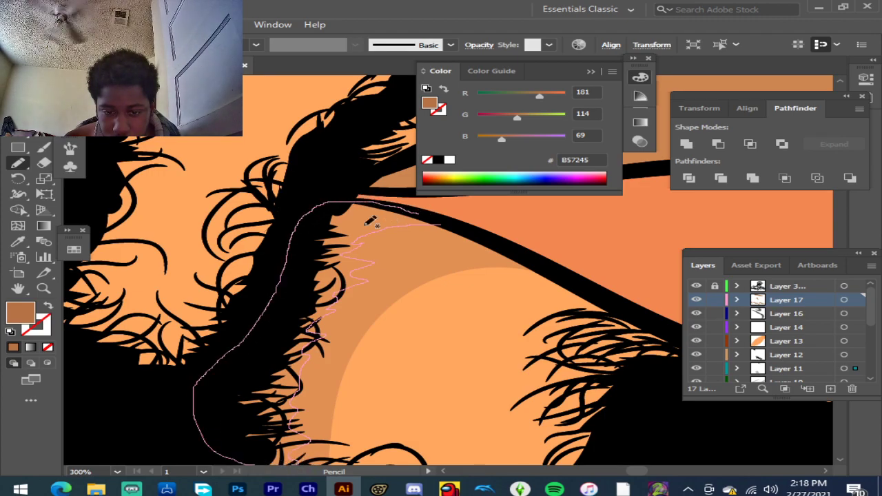
key(slash)
click(13, 348)
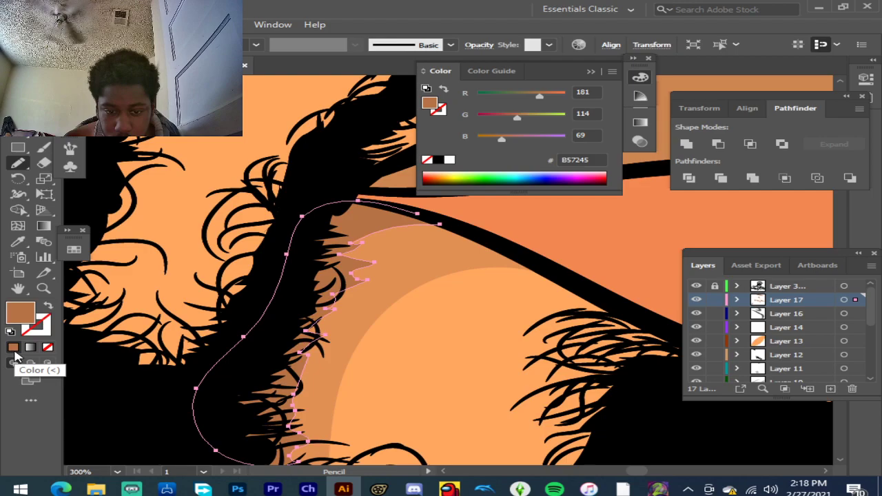
Step: On Layer 17, draw a shadow inside the upper fold of the ear beside the cross tattoo and fill it with B57245
key(ctrl+minus)
key(ctrl+minus)
key(ctrl+minus)
key(ctrl+minus)
key(ctrl+minus)
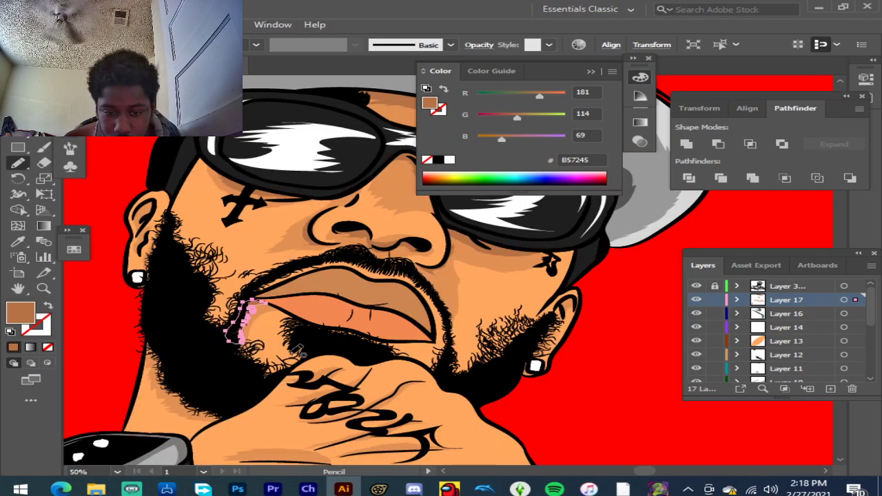
alt+scroll(438, 379, up, 2)
scroll(482, 344, up, 3)
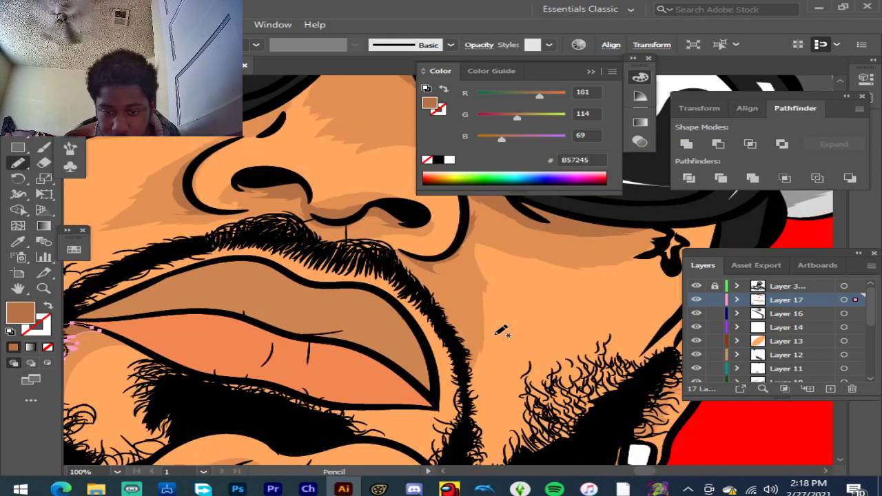
alt+scroll(502, 331, down, 2)
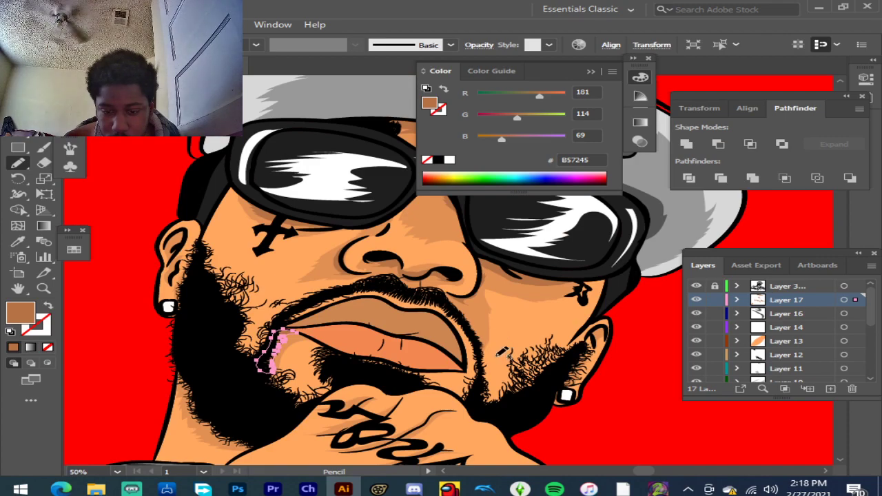
alt+scroll(150, 243, up, 2)
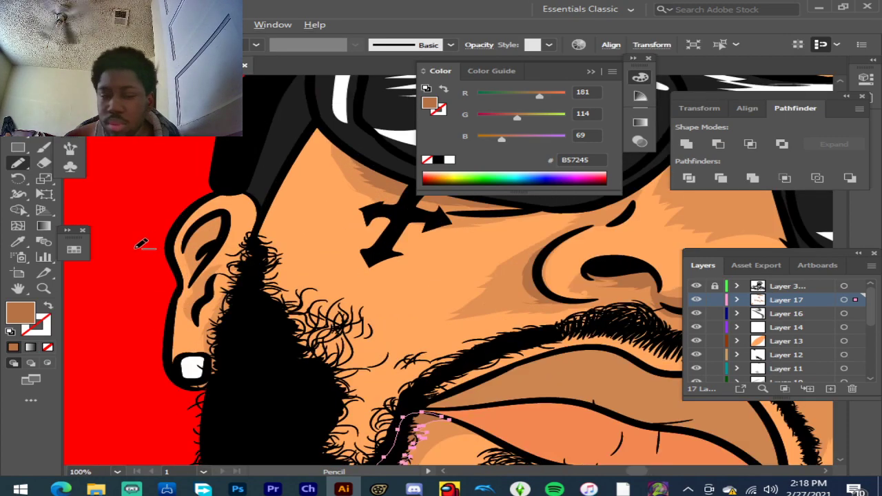
alt+scroll(145, 245, up, 4)
mouse_move(226, 308)
mouse_down()
mouse_move(311, 197)
mouse_move(360, 173)
mouse_move(386, 171)
mouse_move(398, 209)
mouse_move(383, 243)
mouse_move(262, 348)
mouse_up()
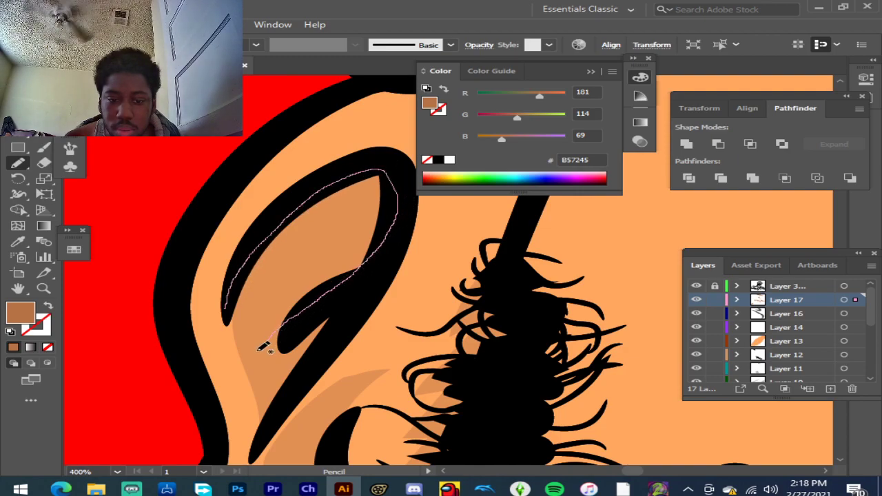
drag(226, 316, 226, 308)
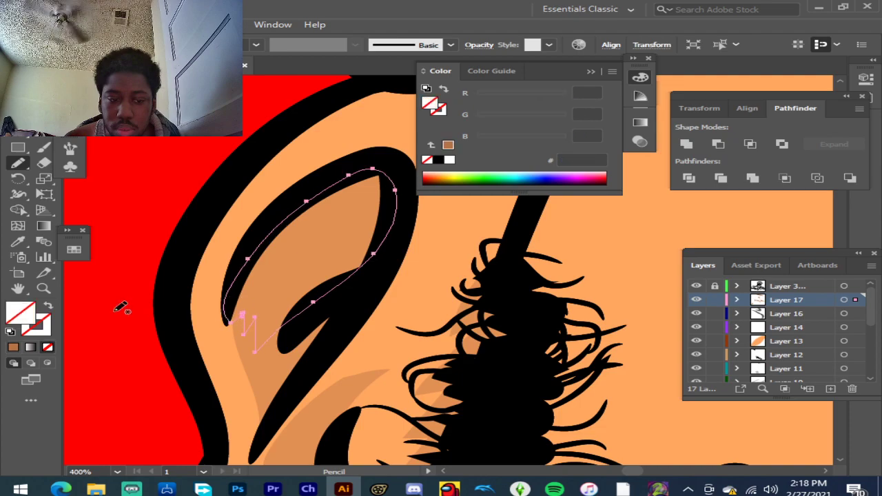
click(13, 348)
Step: Draw a jagged shadow along the lower inner crease of the same ear and fill it with B57245
scroll(306, 318, down, 1)
scroll(309, 316, down, 3)
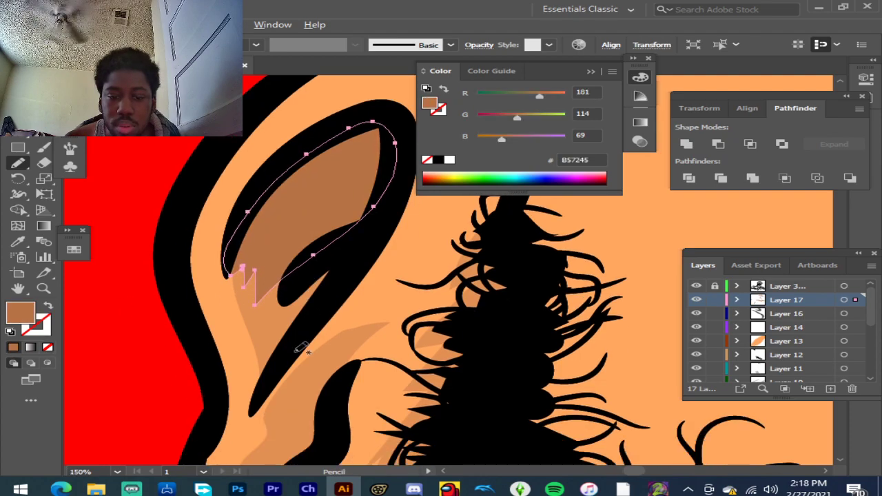
scroll(293, 324, up, 3)
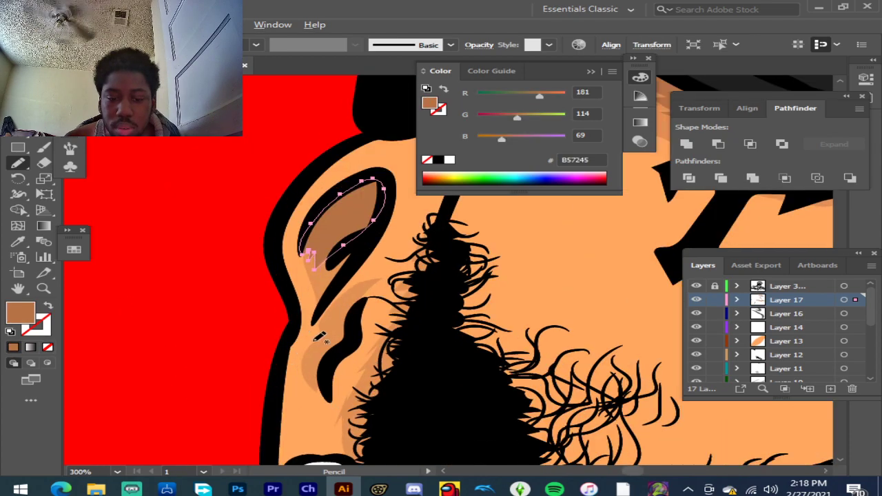
drag(419, 245, 384, 252)
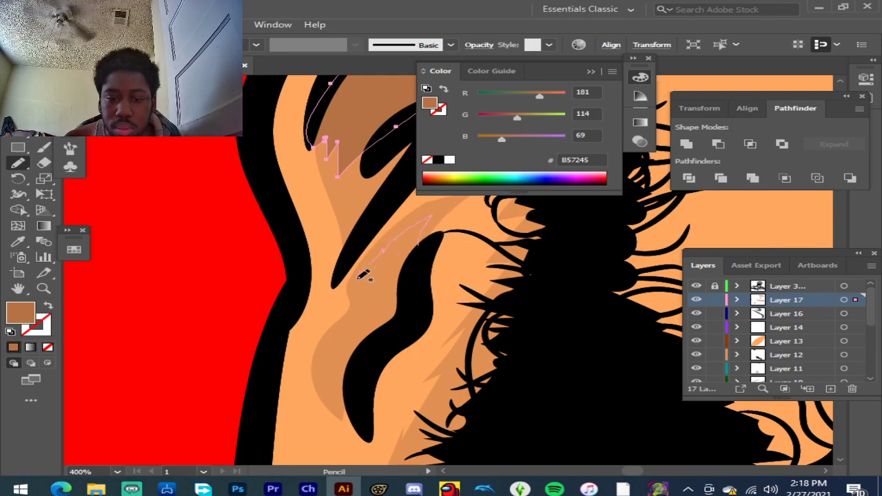
mouse_move(330, 355)
mouse_down()
mouse_move(334, 399)
mouse_move(332, 369)
mouse_move(344, 347)
mouse_move(344, 370)
mouse_move(371, 354)
mouse_up()
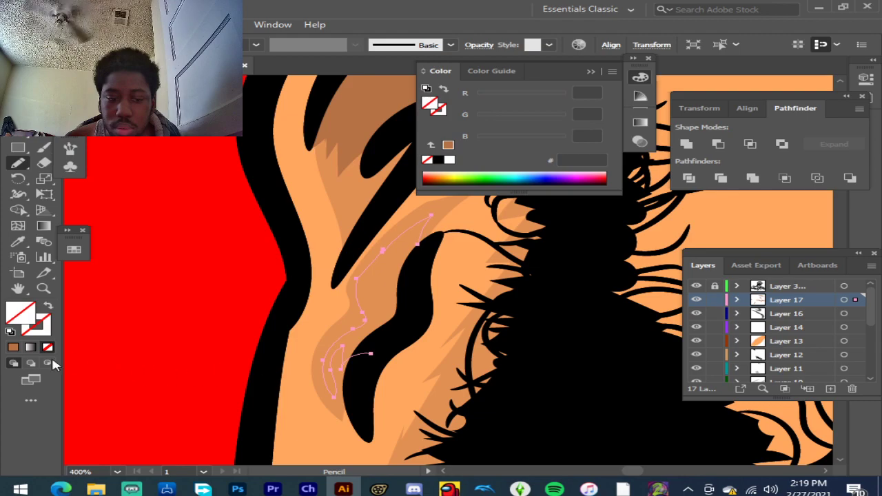
click(14, 347)
Step: Draw a jagged shadow along the sideburn edge, from beside the ear down to the earring, and fill it with B57245
scroll(223, 331, down, 6)
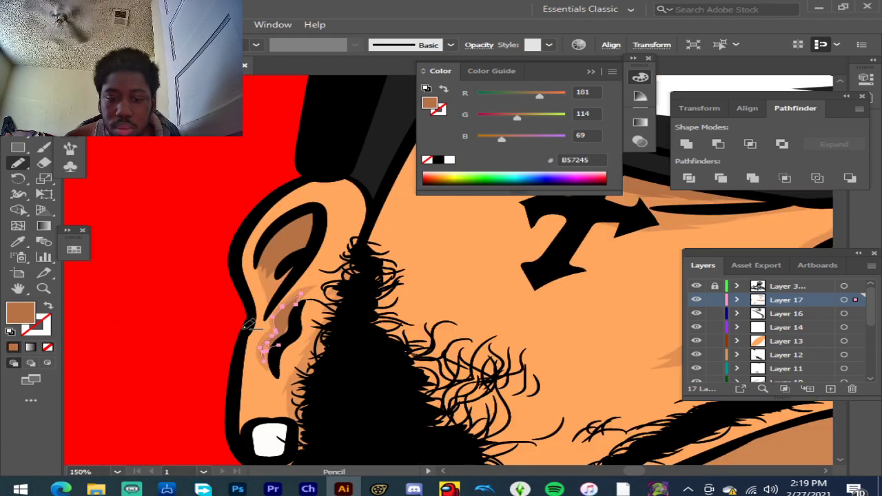
scroll(237, 355, up, 4)
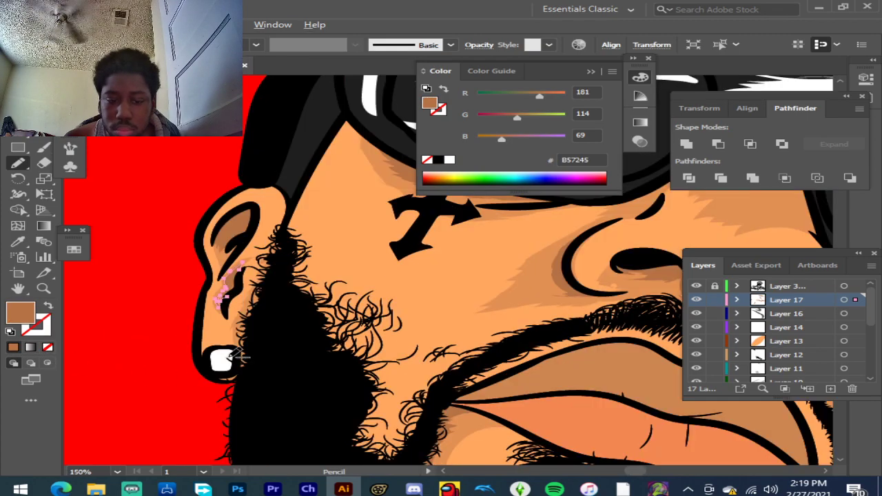
mouse_move(326, 164)
mouse_down()
mouse_move(293, 191)
mouse_move(260, 265)
mouse_move(267, 289)
mouse_move(237, 336)
mouse_move(258, 381)
mouse_move(275, 313)
mouse_move(310, 245)
mouse_move(317, 202)
mouse_move(334, 170)
mouse_up()
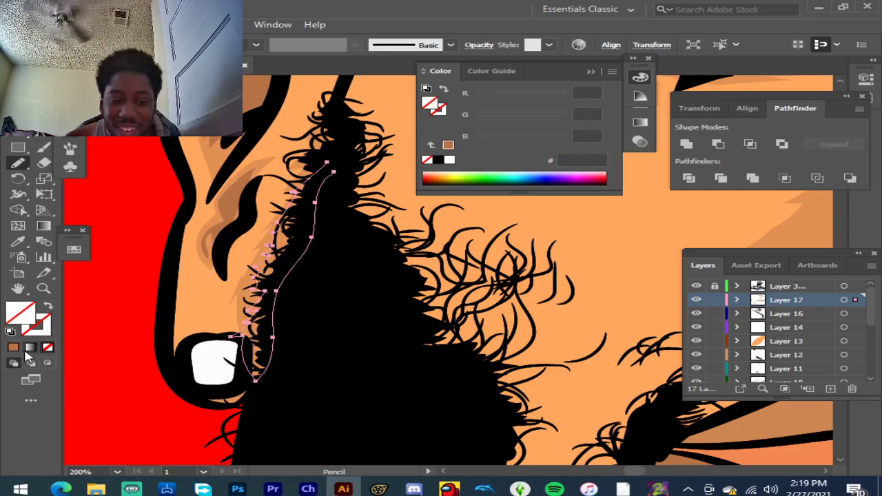
click(13, 347)
Step: Draw a jagged shadow on the neck along the beard's lower edge down to the hand, and fill it with B57245
scroll(153, 350, down, 2)
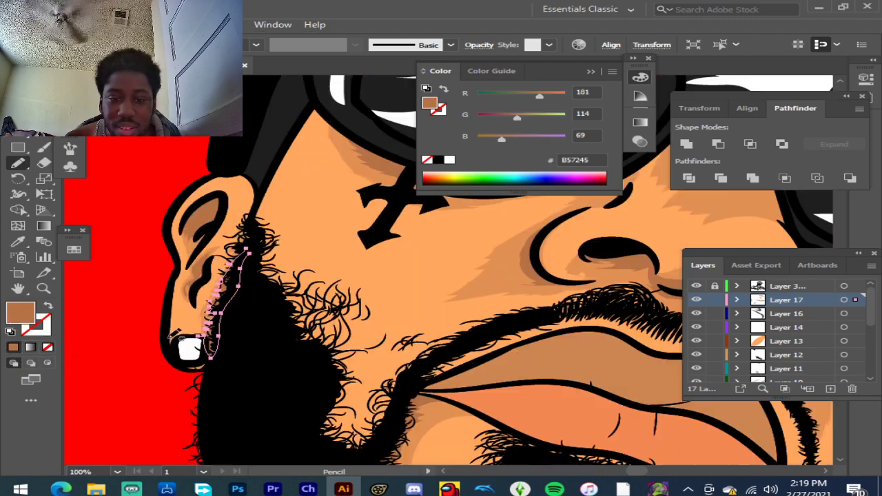
scroll(193, 338, down, 1)
scroll(148, 366, down, 2)
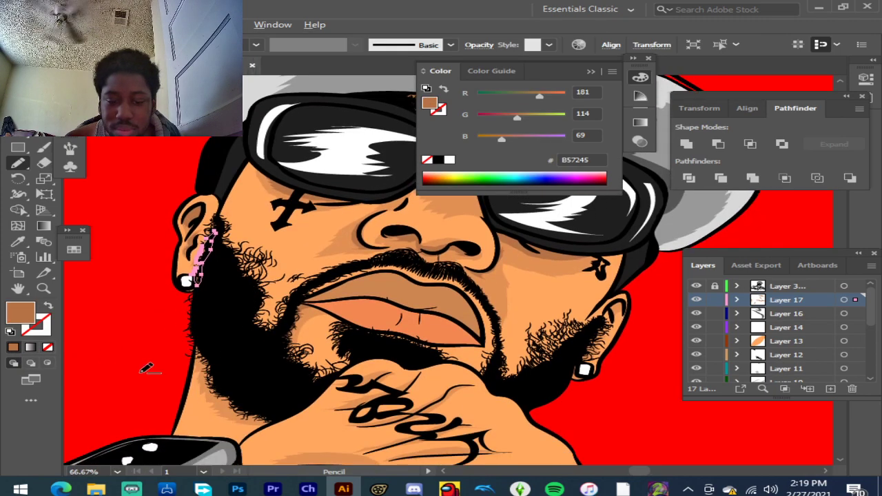
scroll(269, 404, up, 2)
scroll(419, 262, down, 2)
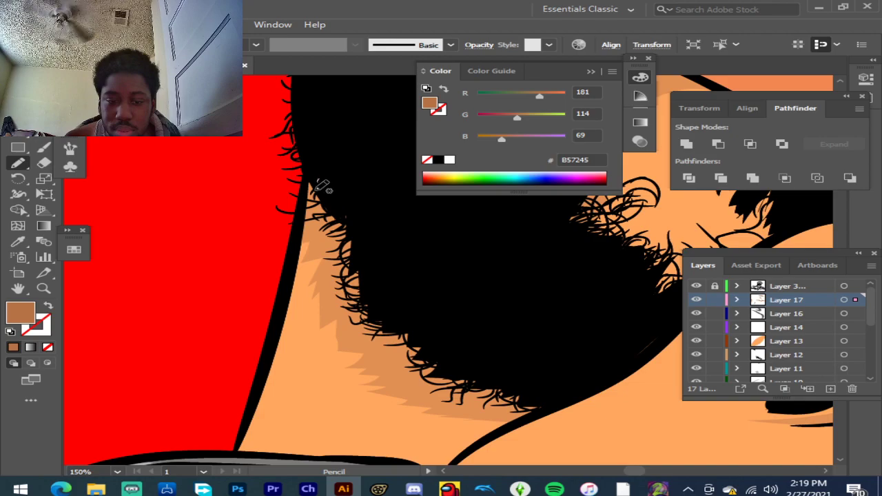
drag(317, 210, 336, 230)
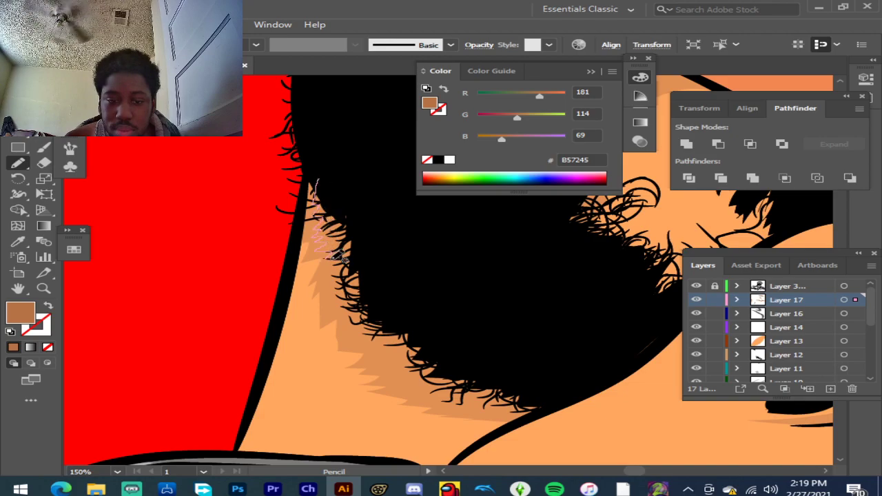
drag(353, 316, 373, 329)
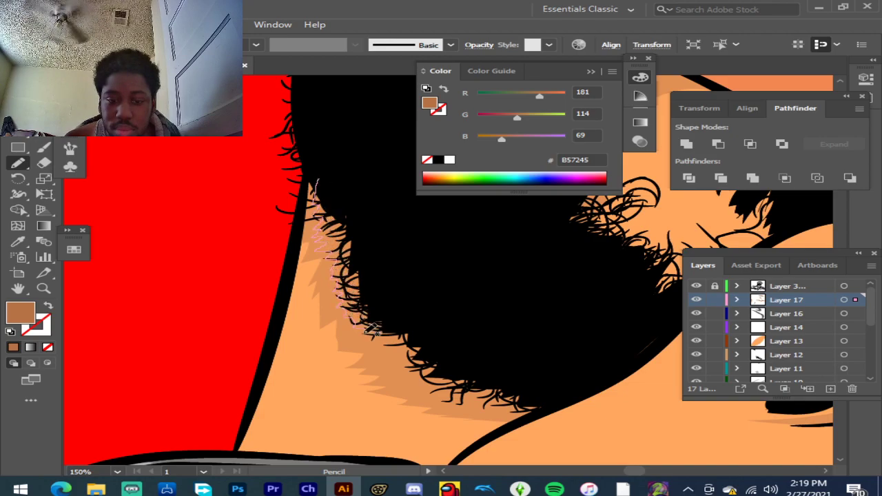
drag(398, 370, 425, 386)
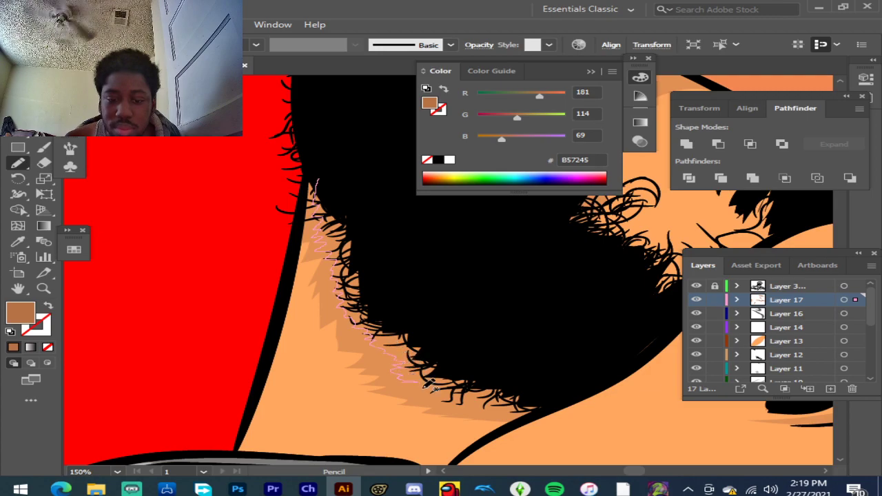
mouse_move(534, 412)
mouse_down()
mouse_move(524, 388)
mouse_move(426, 290)
mouse_move(378, 217)
mouse_move(319, 196)
mouse_up()
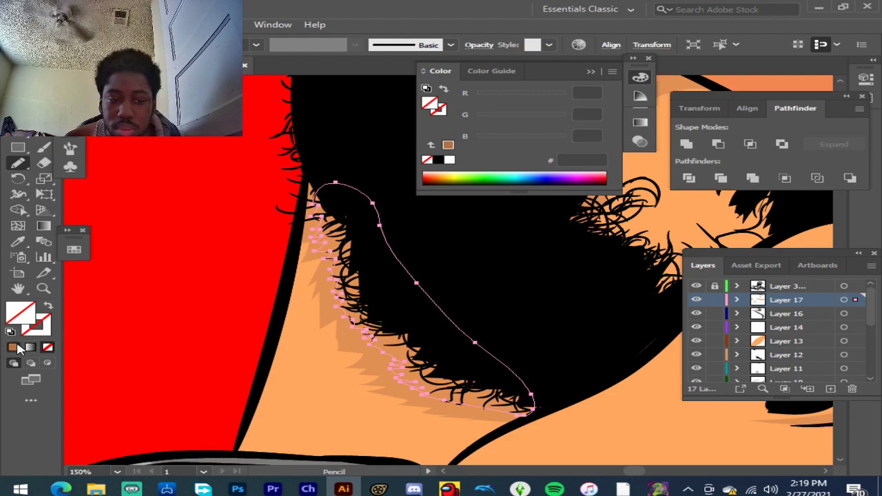
click(14, 347)
Step: Draw a jagged shadow along the beard edge beside the opposite ear, ending above the earring, and fill it with B57245
key(ctrl+minus)
key(ctrl+minus)
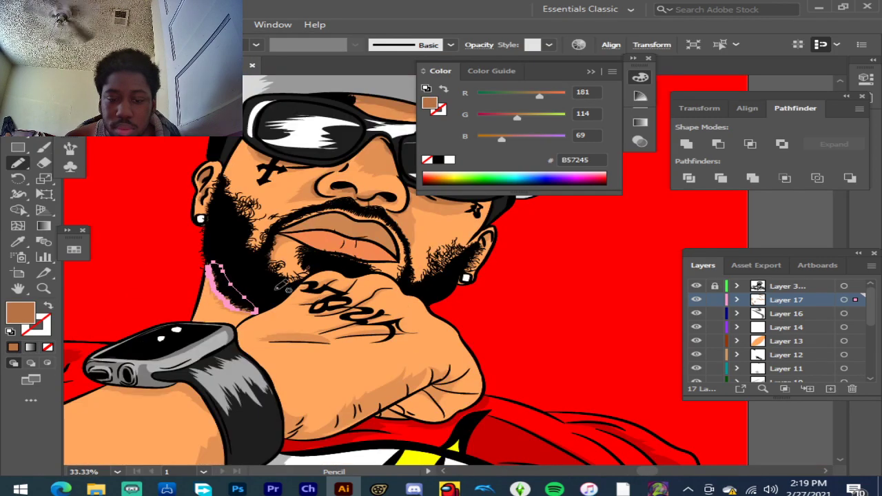
key(ctrl+plus)
key(ctrl+plus)
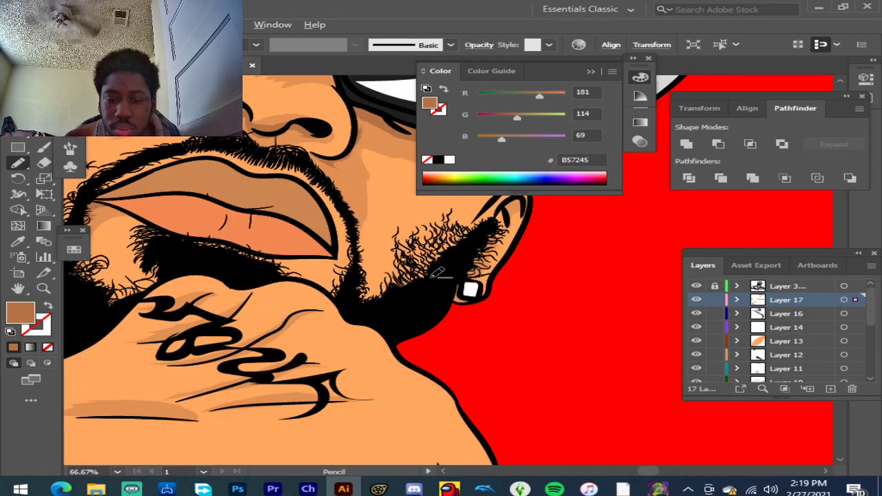
key(ctrl+plus)
key(ctrl+plus)
key(ctrl+plus)
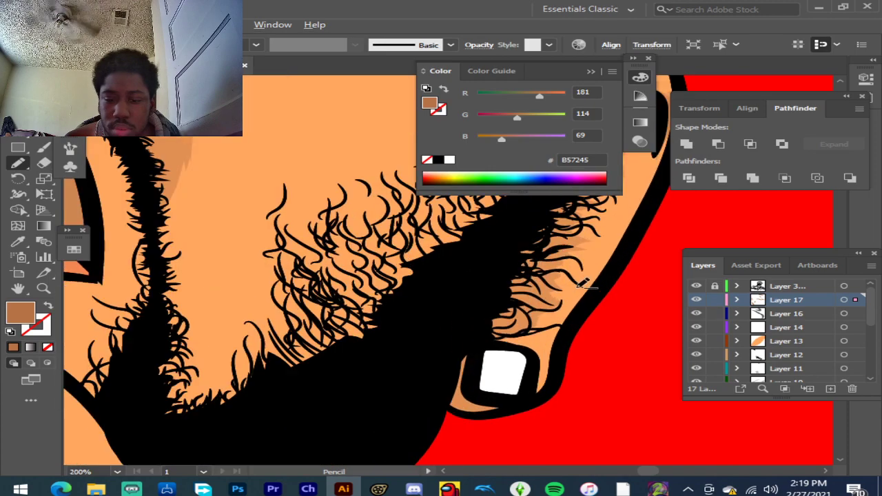
scroll(592, 272, up, 1)
drag(569, 239, 579, 261)
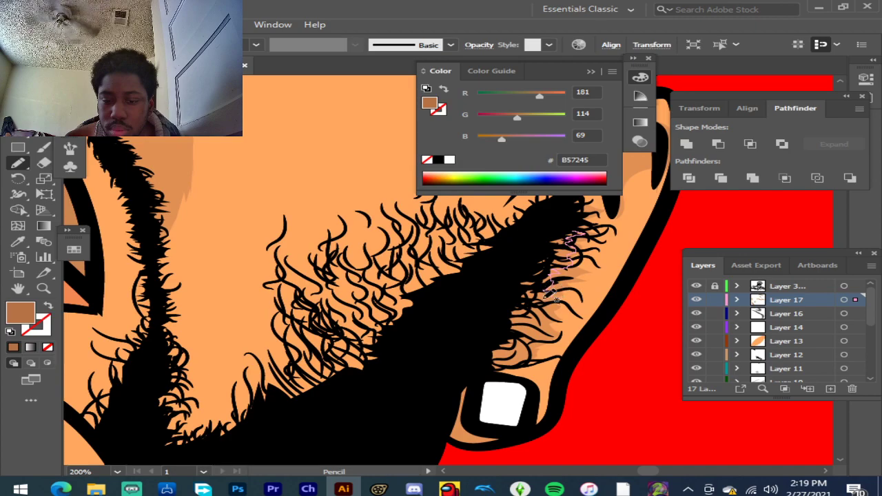
drag(542, 308, 525, 325)
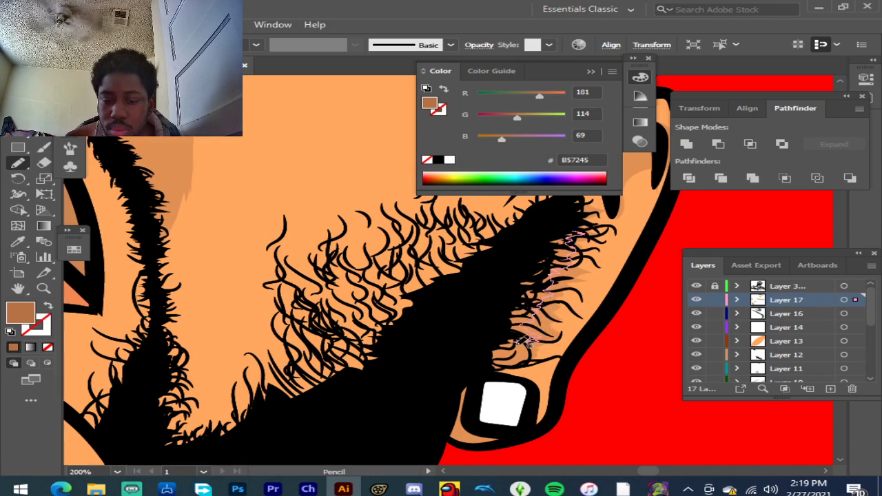
mouse_move(513, 360)
mouse_down()
mouse_move(494, 323)
mouse_move(511, 275)
mouse_move(533, 240)
mouse_move(570, 229)
mouse_up()
click(14, 347)
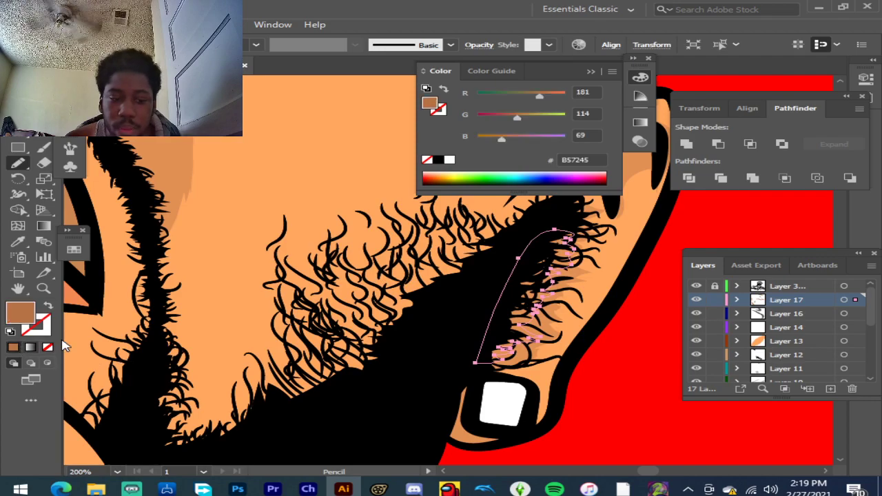
Step: Draw a shadow over the earlobe sliver between the beard and that ear's earring, and fill it with B57245
scroll(303, 296, down, 2)
scroll(389, 380, up, 4)
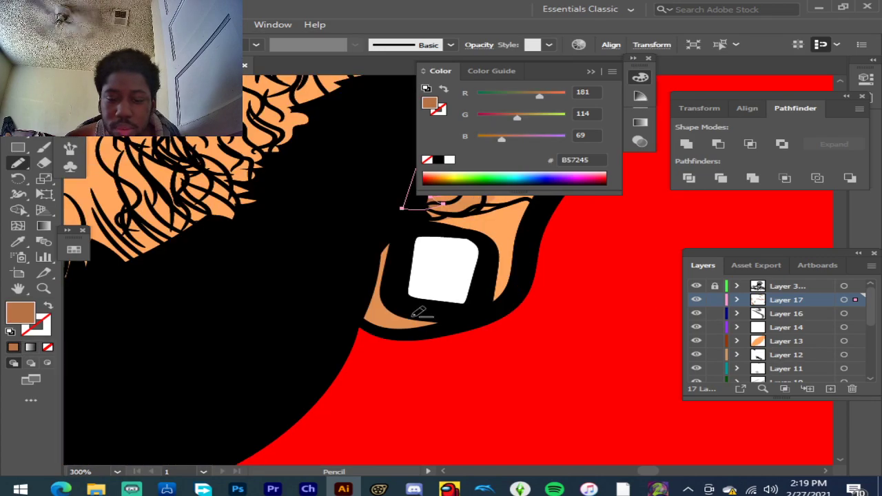
mouse_move(380, 262)
mouse_down()
mouse_move(378, 312)
mouse_move(420, 331)
mouse_move(349, 325)
mouse_move(324, 293)
mouse_move(350, 243)
mouse_move(381, 213)
mouse_move(391, 216)
mouse_move(390, 242)
mouse_up()
click(13, 347)
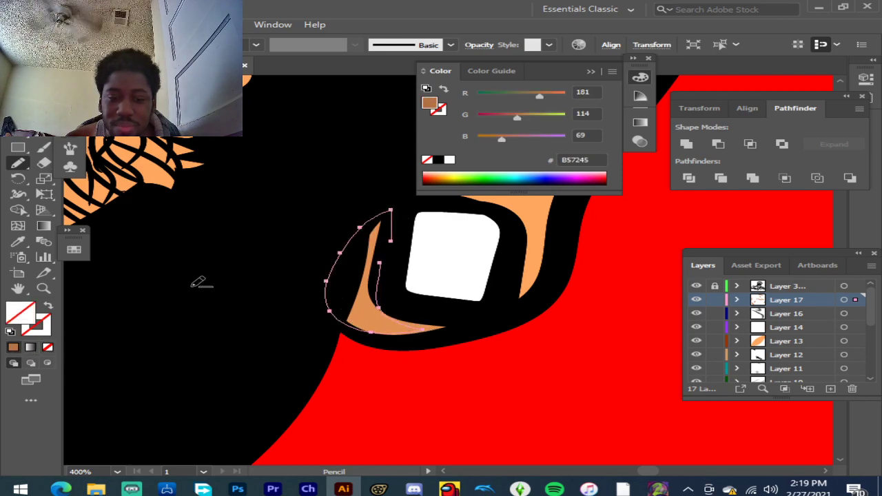
Step: Draw a shadow inside the upper fold of the ear near the small cheek tattoo and fill it with B57245
scroll(199, 278, down, 3)
scroll(376, 196, up, 1)
scroll(381, 195, up, 4)
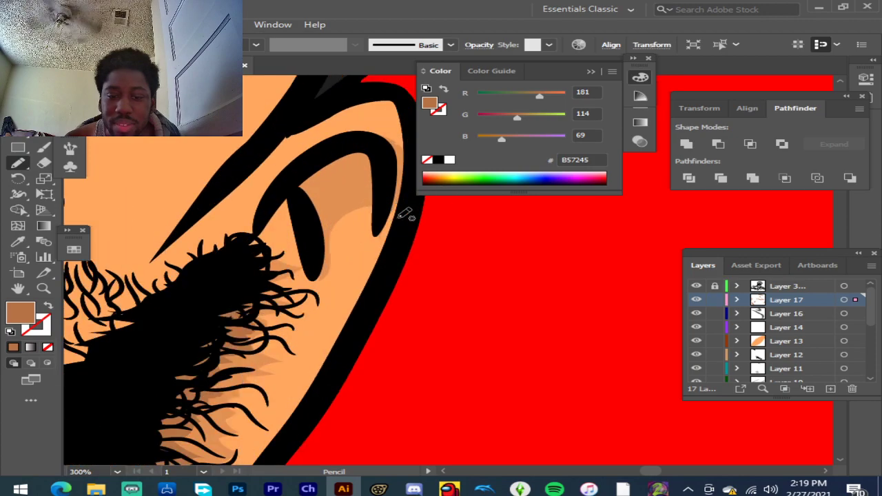
mouse_move(308, 298)
mouse_down()
mouse_move(320, 263)
mouse_move(365, 262)
mouse_move(380, 273)
mouse_move(377, 214)
mouse_move(330, 216)
mouse_move(305, 238)
mouse_move(292, 249)
mouse_move(310, 298)
mouse_up()
click(14, 349)
Step: Draw a jagged shadow on the hand beside the watch strap, around the short wrist creases, and fill it with B57245
scroll(272, 286, down, 3)
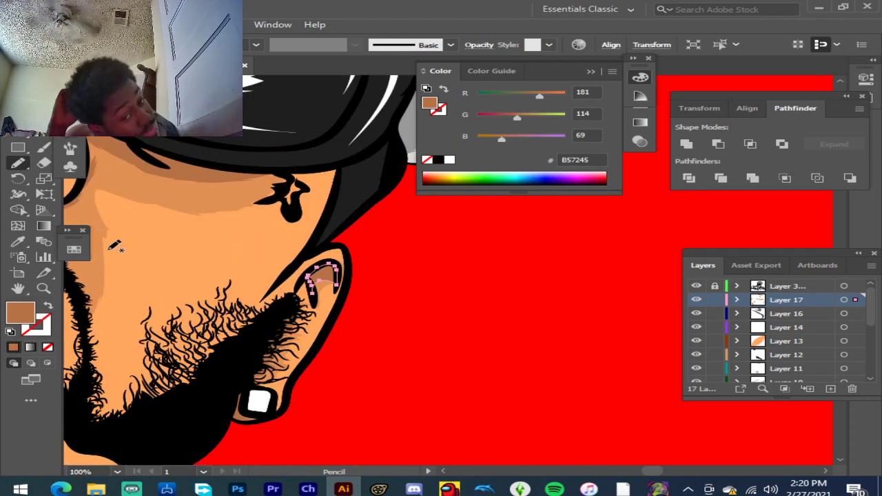
scroll(200, 231, down, 6)
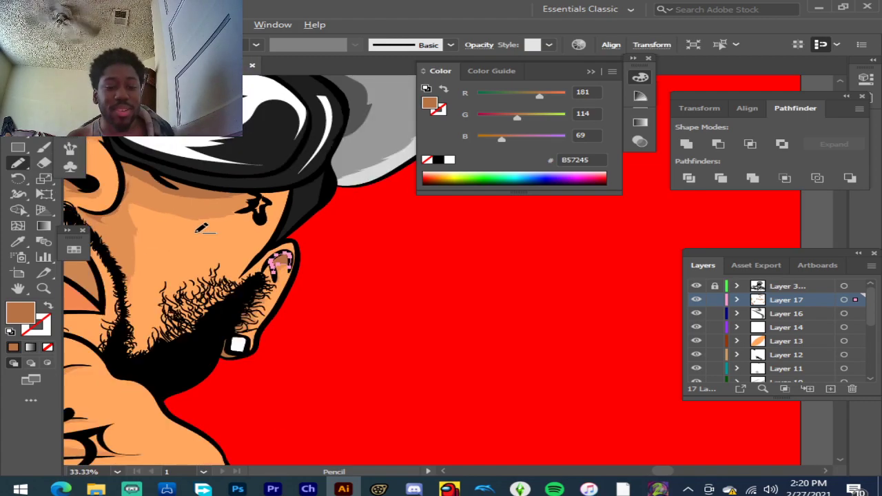
scroll(187, 168, up, 3)
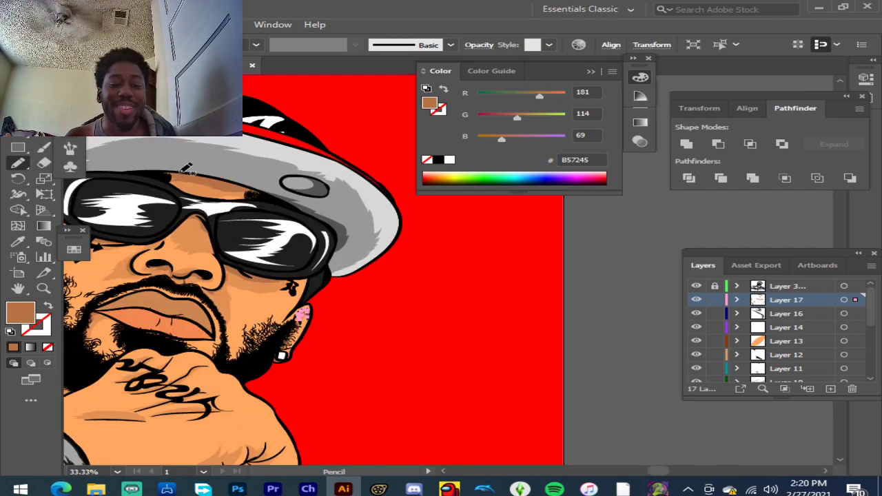
scroll(234, 211, down, 2)
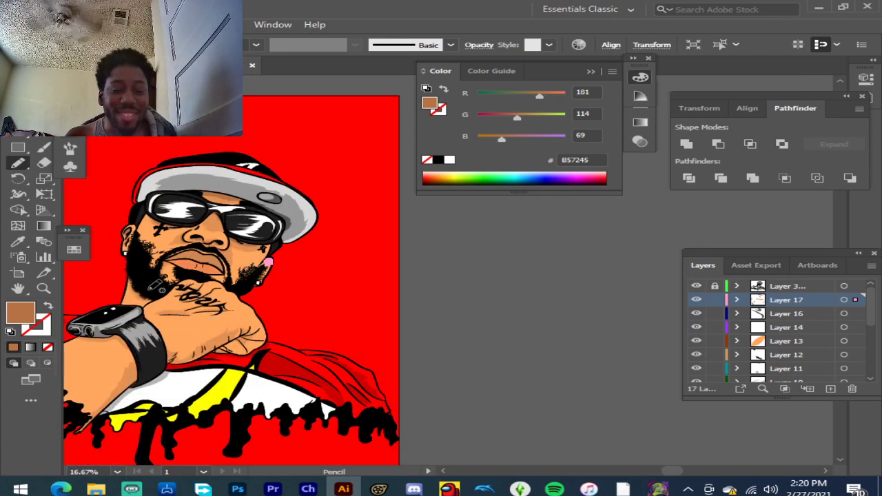
scroll(154, 283, up, 1)
scroll(257, 203, up, 3)
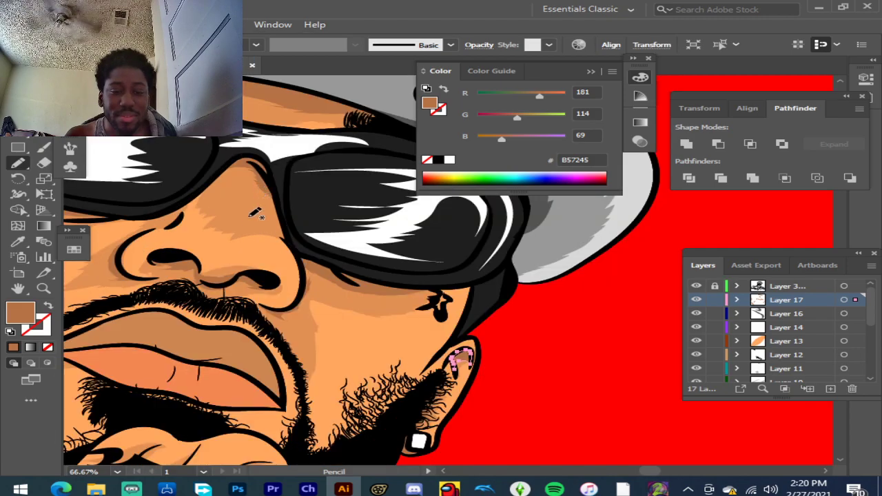
scroll(293, 256, down, 3)
scroll(283, 275, down, 3)
scroll(270, 293, up, 1)
scroll(182, 336, up, 5)
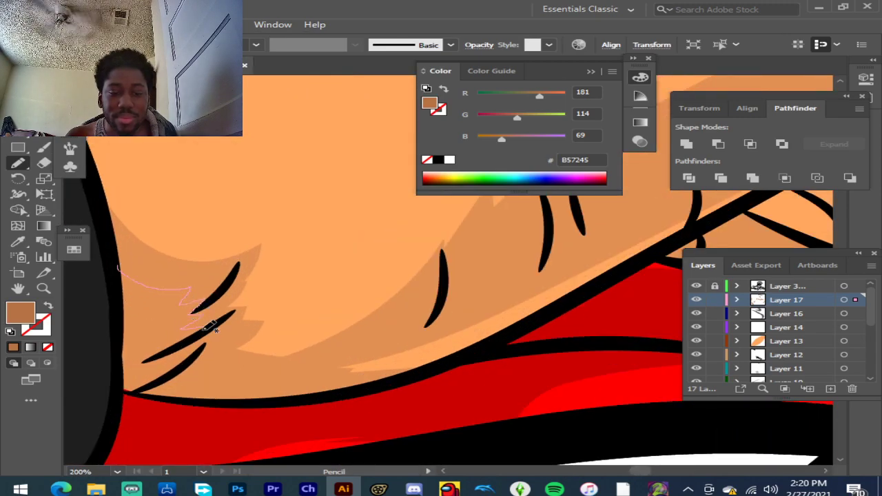
mouse_move(295, 374)
mouse_down()
mouse_move(330, 385)
mouse_move(252, 402)
mouse_move(154, 397)
mouse_move(124, 390)
mouse_move(119, 324)
mouse_up()
click(12, 348)
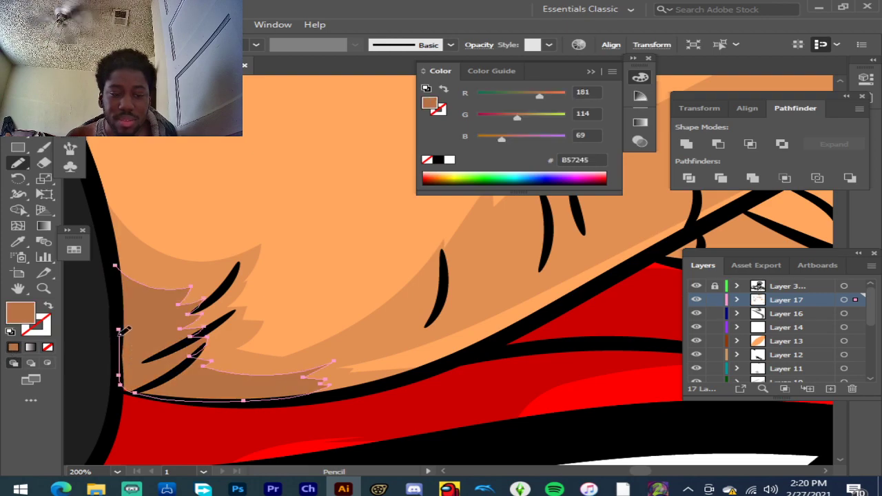
Step: Draw a long jagged shadow band inside the lighter shading along the hand's lower edge and fill it with B57245
scroll(160, 313, down, 3)
scroll(384, 216, up, 2)
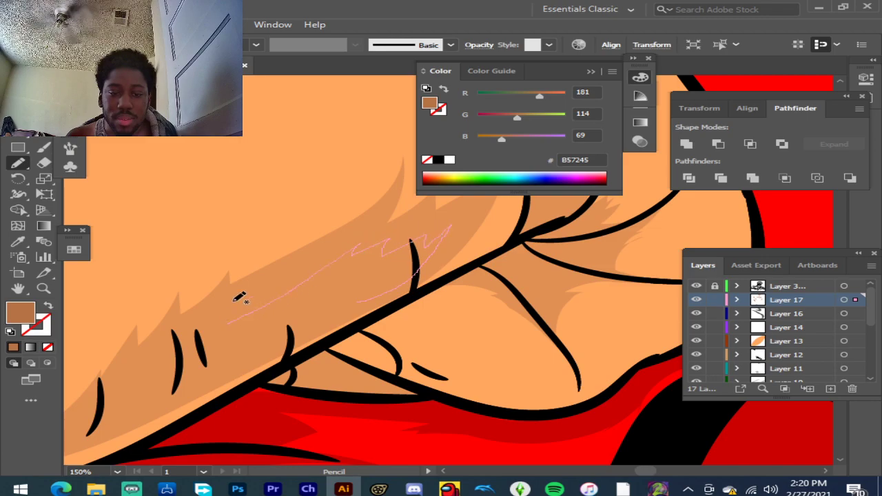
drag(126, 398, 101, 429)
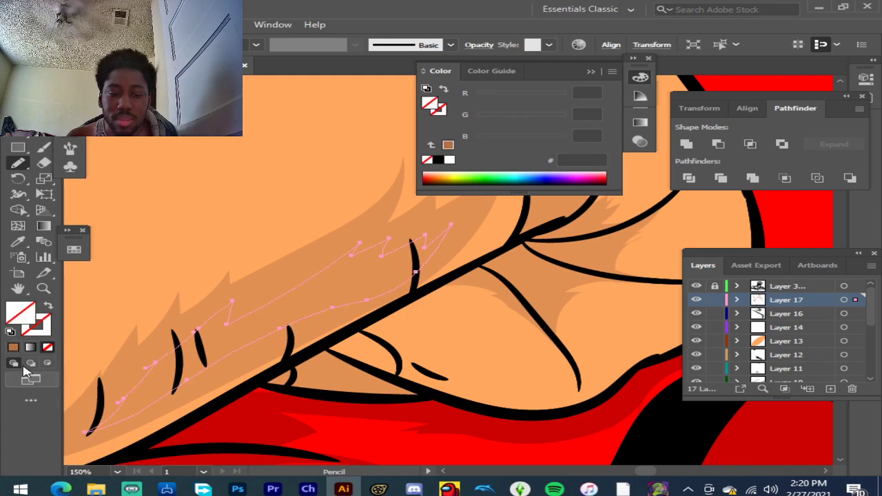
click(12, 348)
Step: Draw a spiky shadow around the point where the finger creases meet on the fist and fill it with B57245
scroll(337, 293, down, 3)
scroll(368, 284, up, 3)
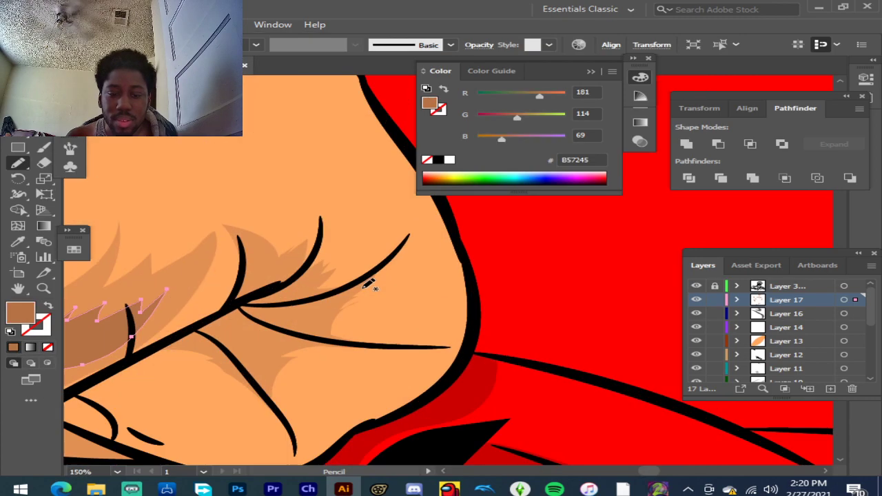
drag(226, 310, 255, 273)
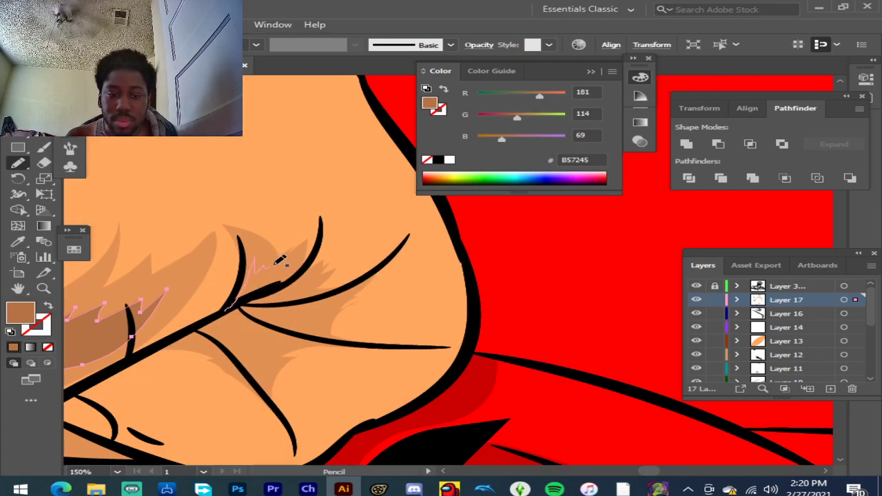
mouse_move(380, 265)
mouse_down()
mouse_move(306, 314)
mouse_move(320, 308)
mouse_move(306, 327)
mouse_move(327, 339)
mouse_move(386, 344)
mouse_move(271, 351)
mouse_move(254, 389)
mouse_up()
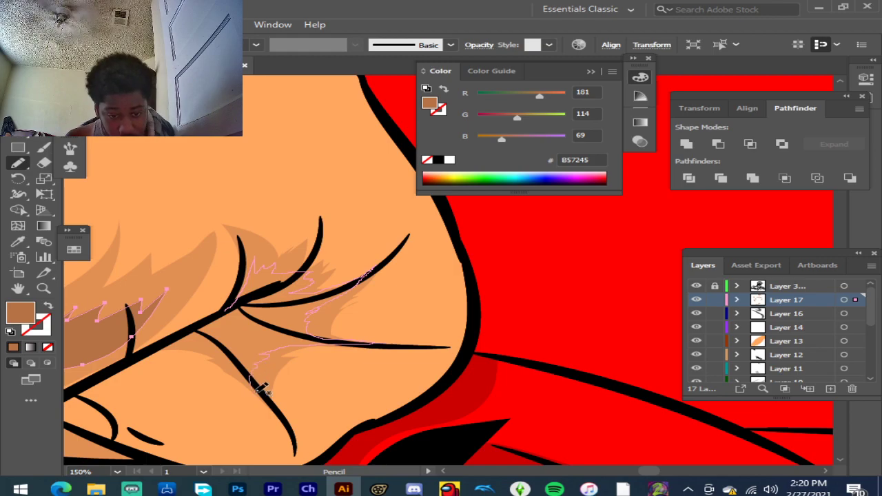
drag(185, 337, 210, 326)
click(13, 347)
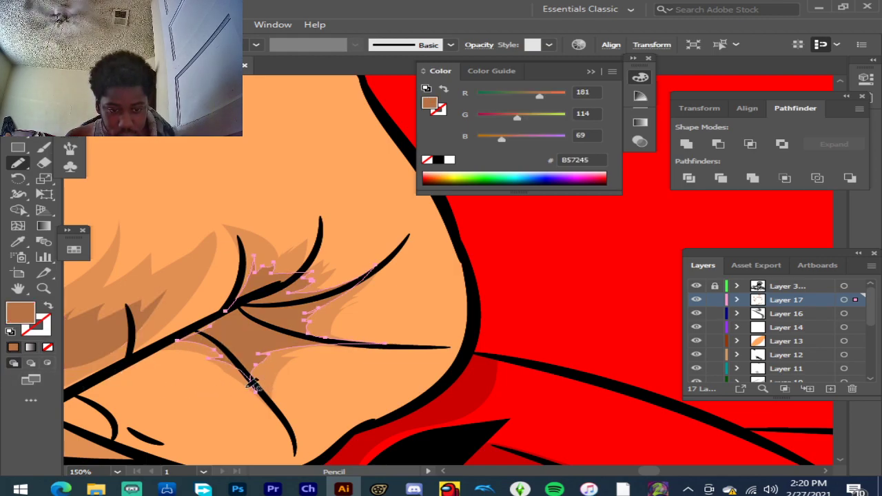
Step: Draw a shadow over the small triangular finger area beneath the hand's lower outline and fill it with B57245
scroll(305, 379, down, 2)
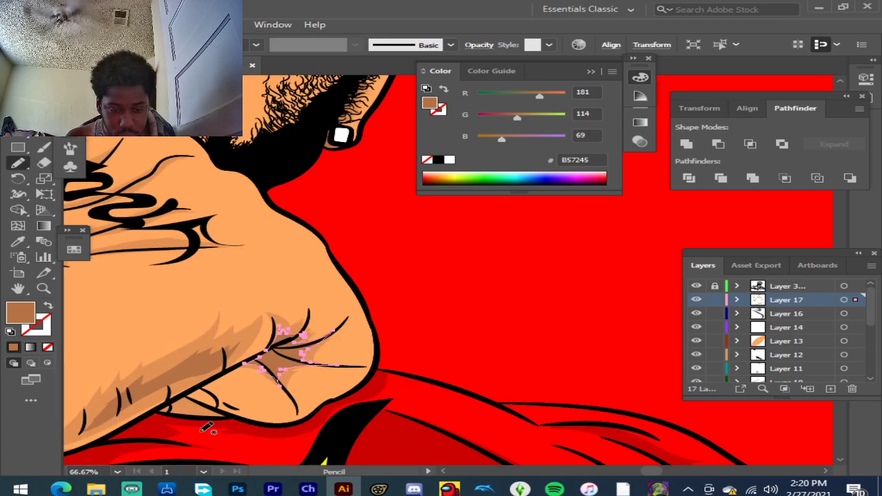
scroll(209, 429, up, 5)
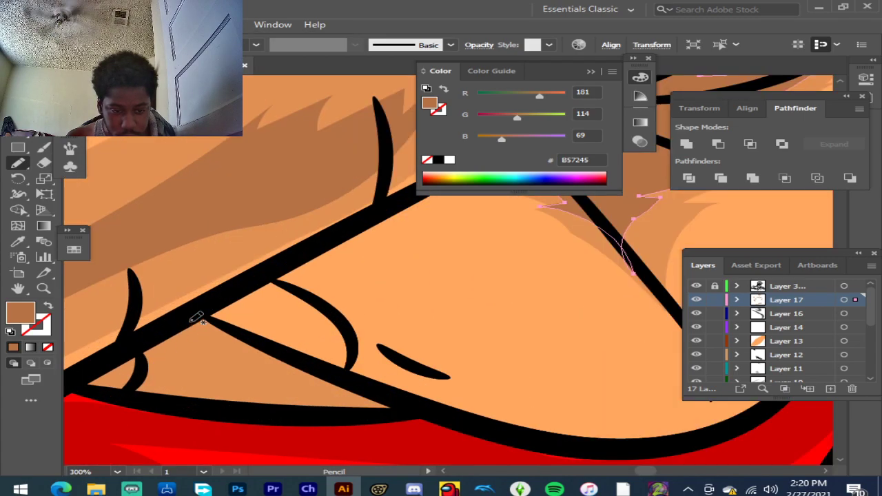
mouse_move(197, 318)
mouse_down()
mouse_move(108, 364)
mouse_move(130, 386)
mouse_up()
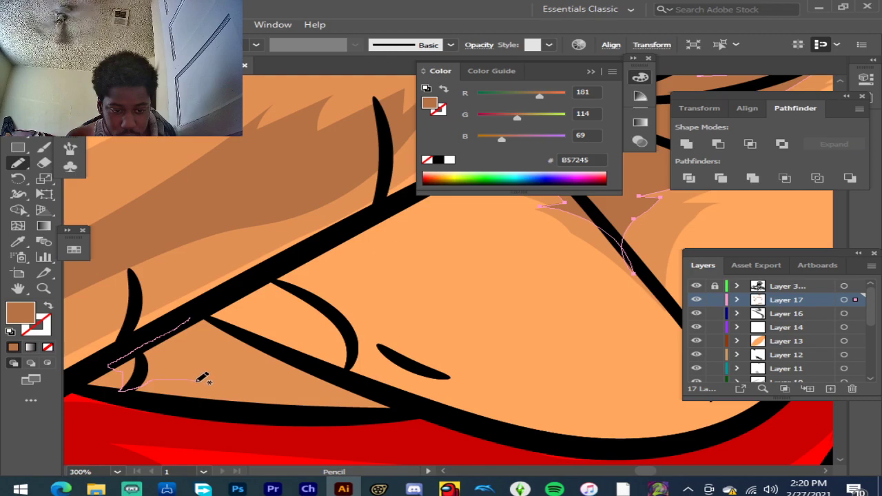
drag(198, 388, 274, 390)
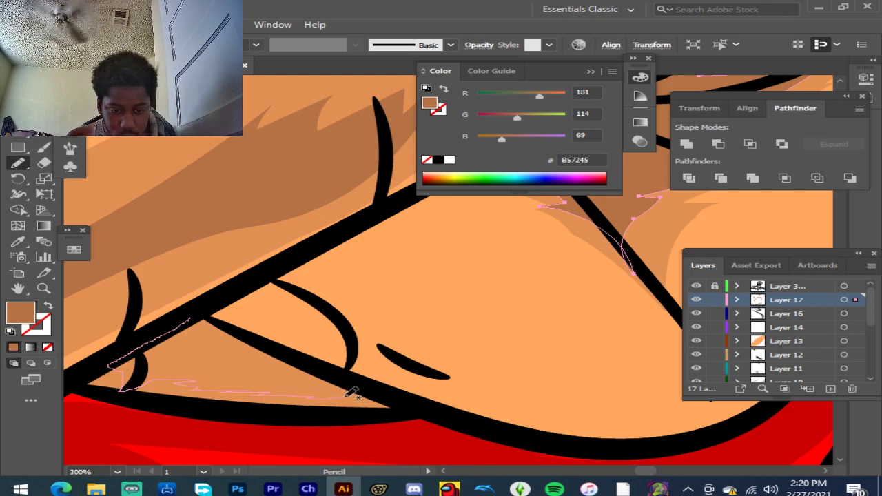
drag(238, 354, 207, 312)
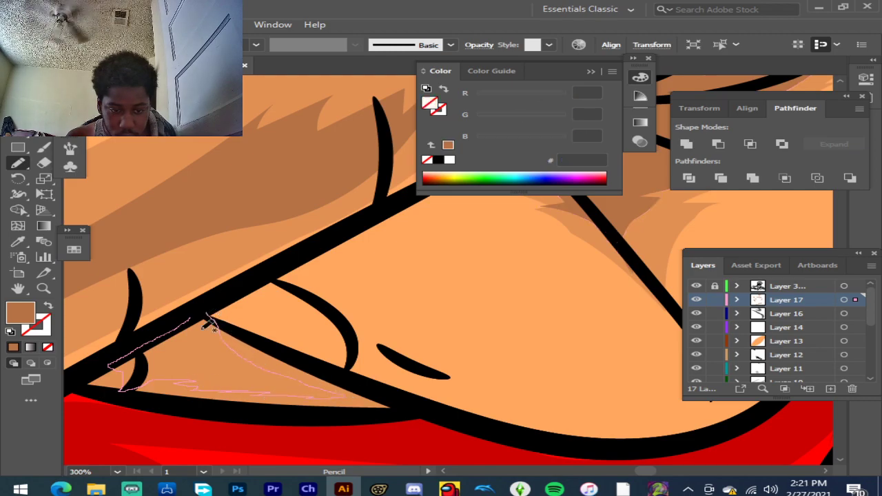
click(16, 349)
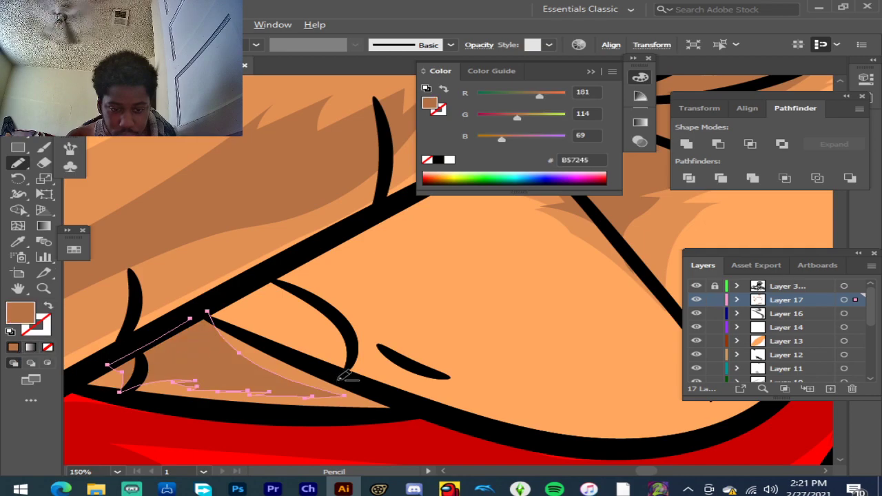
Step: Draw a jagged shadow on the forearm against the lower part of the watch strap and fill it with B57245
scroll(354, 380, down, 6)
scroll(433, 390, down, 5)
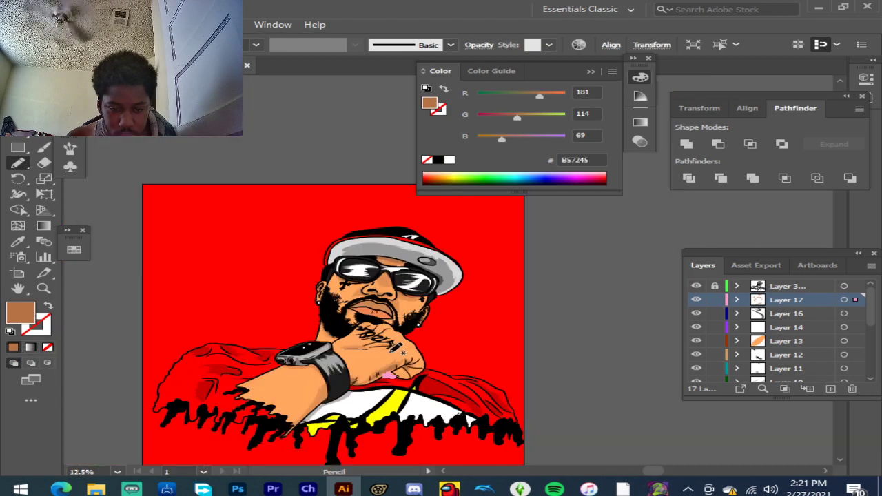
scroll(324, 410, up, 5)
scroll(341, 404, up, 3)
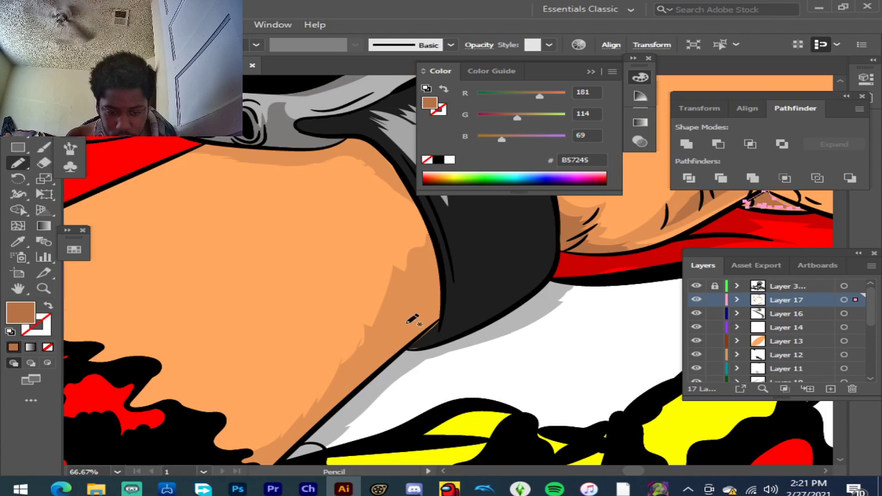
scroll(449, 260, up, 3)
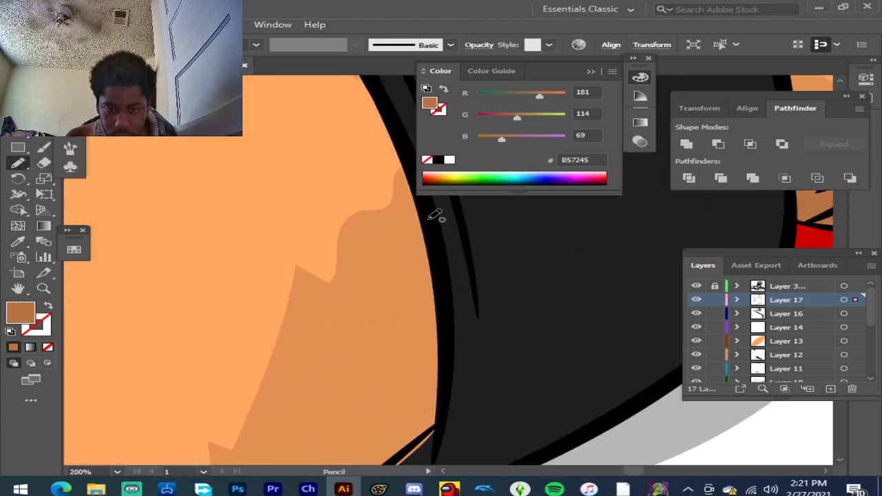
mouse_move(427, 216)
mouse_down()
mouse_move(374, 255)
mouse_move(331, 327)
mouse_move(314, 333)
mouse_move(270, 446)
mouse_up()
mouse_move(351, 453)
mouse_down()
mouse_move(445, 422)
mouse_move(441, 299)
mouse_up()
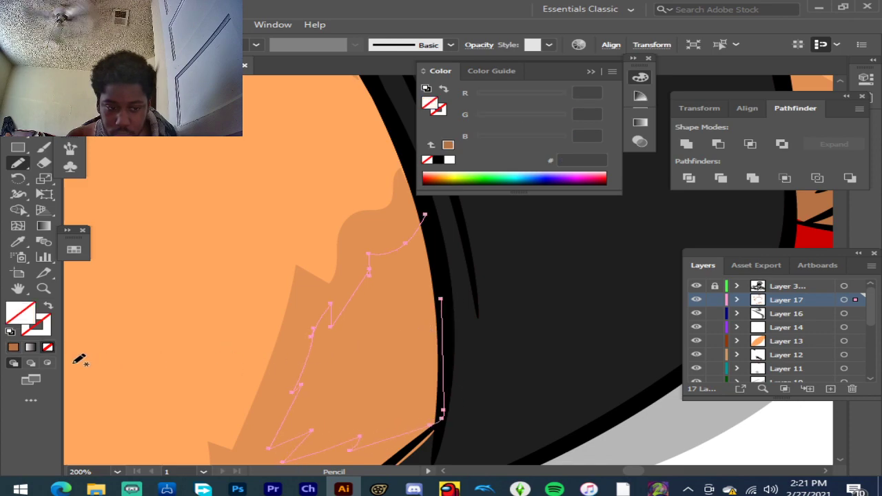
click(13, 348)
Step: Extend the forearm shading with a narrow jagged shadow along the arm's lower edge, overlapping the strap shadow, and fill it with B57245
scroll(312, 362, down, 3)
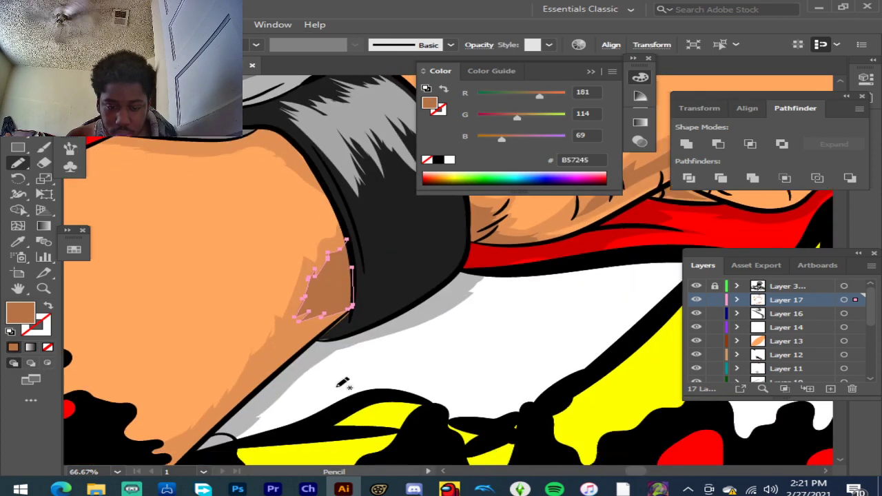
scroll(265, 309, up, 1)
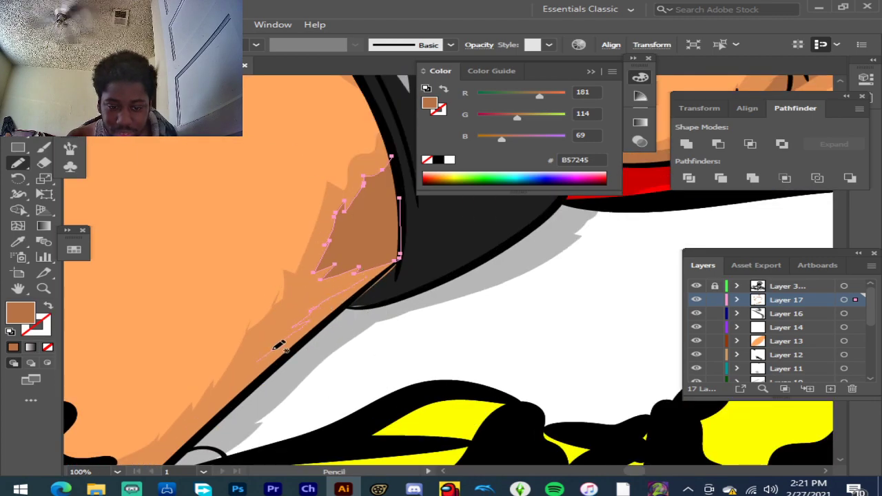
drag(197, 414, 249, 339)
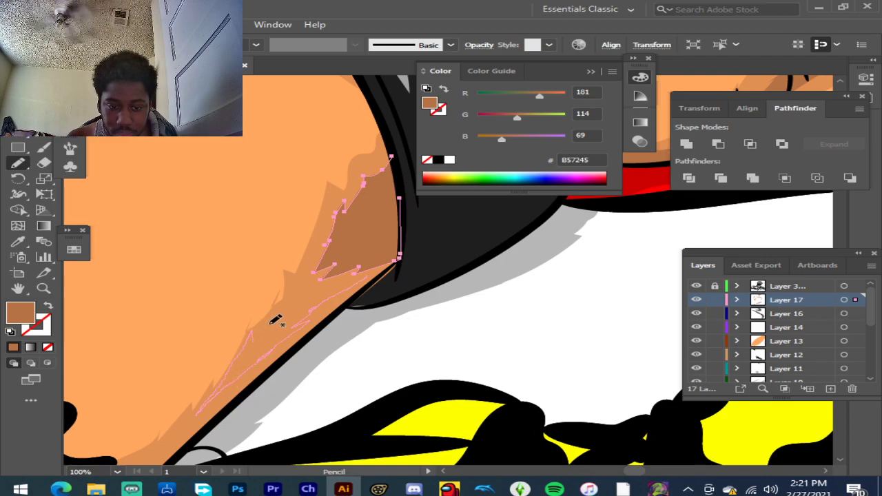
drag(307, 271, 321, 242)
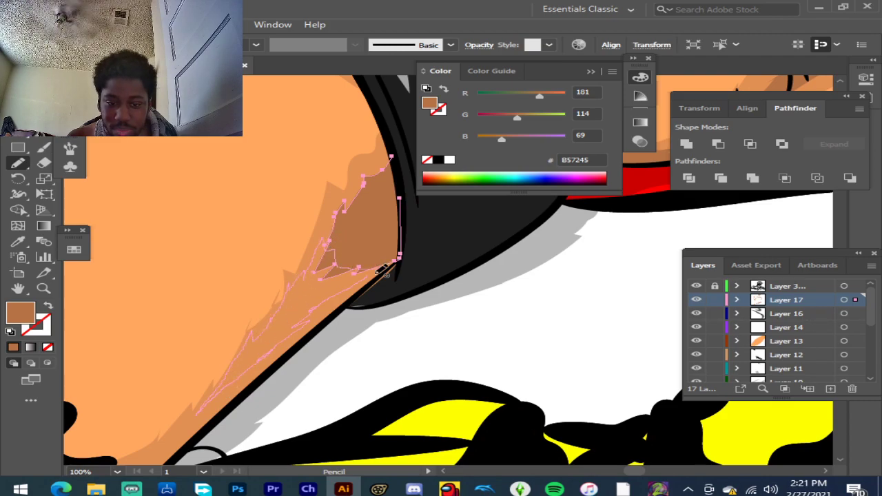
drag(370, 278, 373, 275)
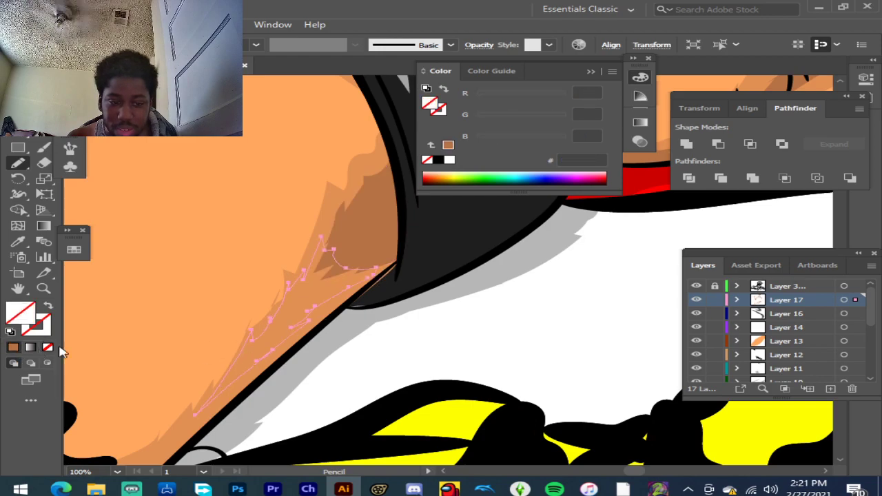
click(13, 347)
Step: Add a new empty layer directly above Layer 17 for work around the lips
key(ctrl+minus)
key(ctrl+minus)
key(ctrl+minus)
key(ctrl+minus)
key(ctrl+minus)
key(ctrl+minus)
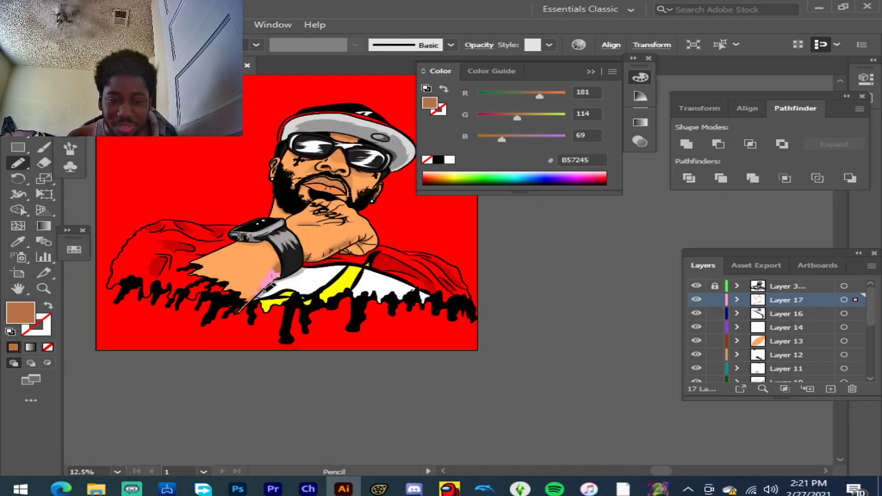
scroll(339, 210, up, 3)
scroll(336, 221, up, 4)
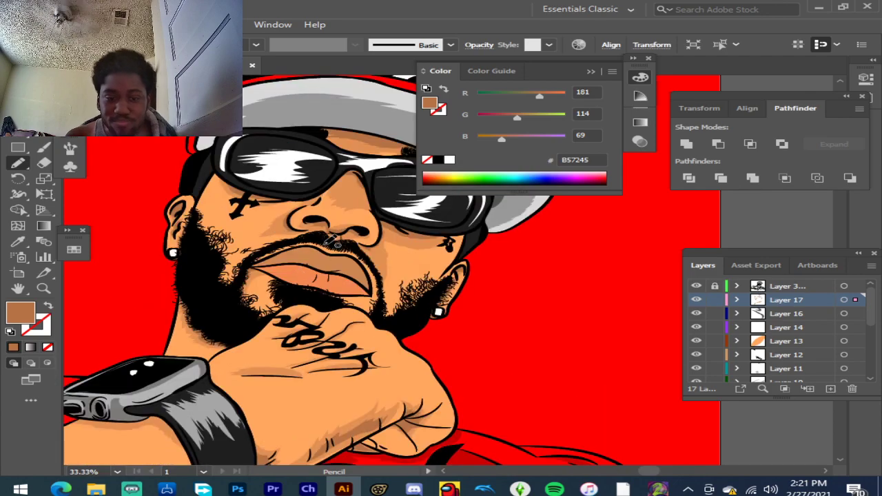
scroll(325, 324, up, 3)
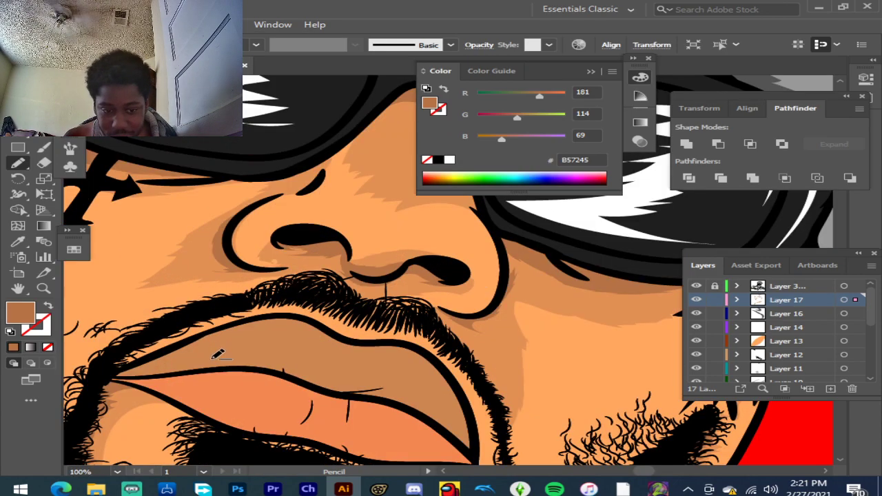
scroll(218, 354, up, 1)
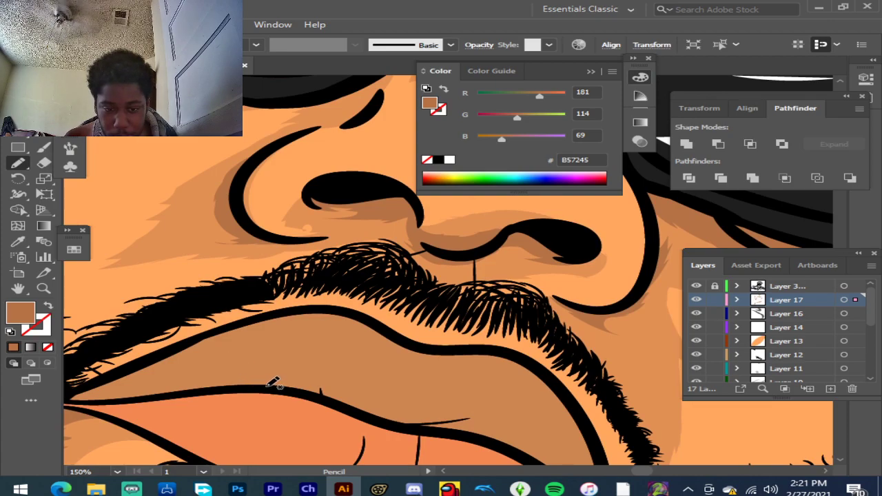
click(831, 388)
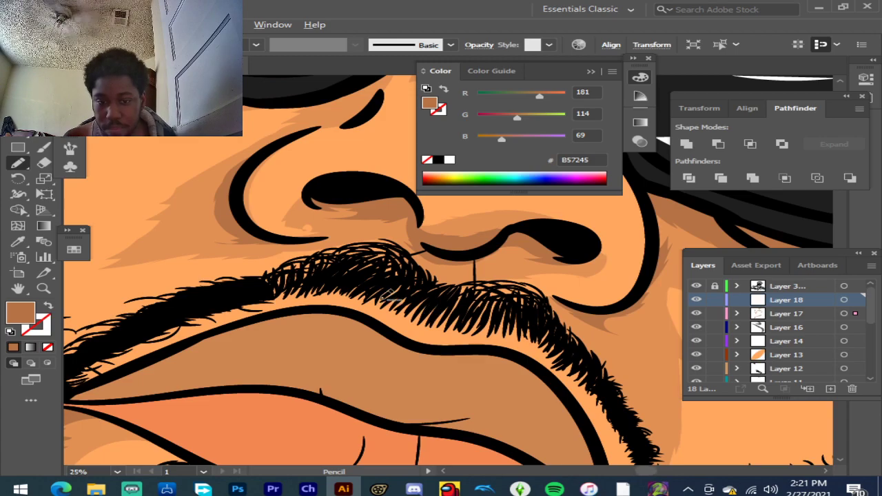
Step: Switch to the Selection tool and deselect the forearm shadow
key(ctrl+0)
key(v)
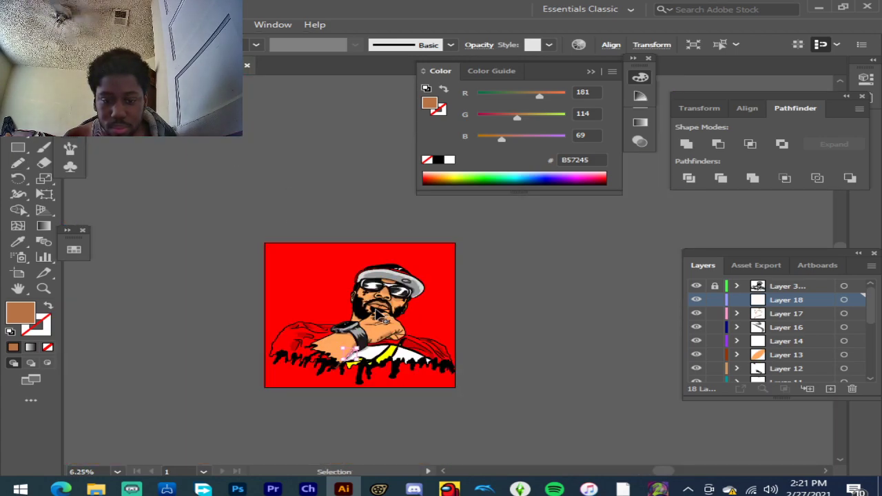
scroll(378, 315, up, 2)
scroll(384, 306, up, 3)
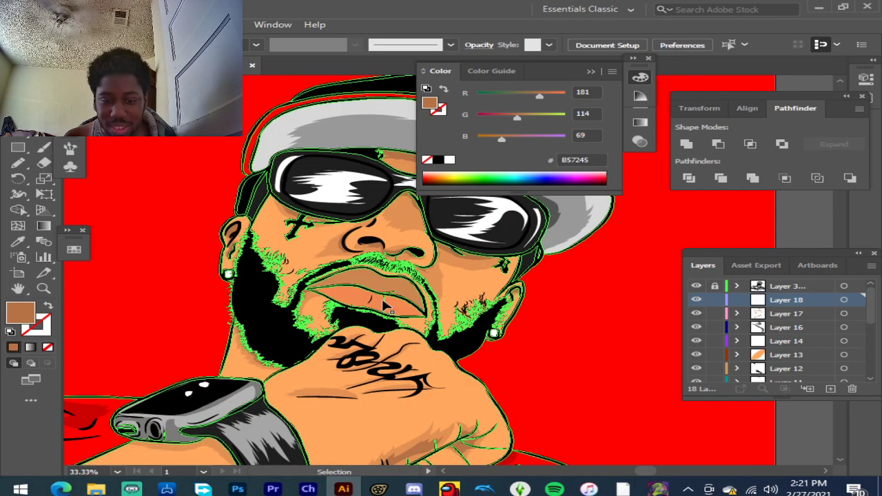
Step: Sample the upper lip's brown, darken the fill colour to AA6F46, and have the Pencil tool ready
scroll(482, 284, up, 2)
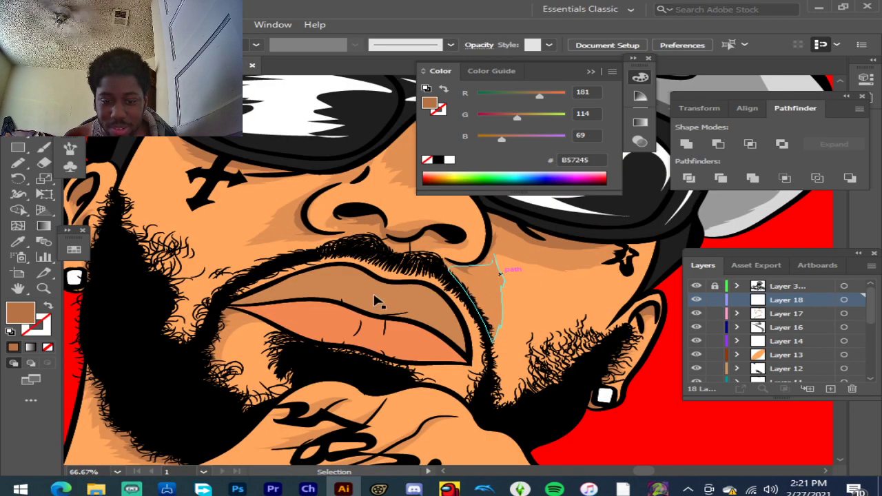
scroll(411, 330, up, 2)
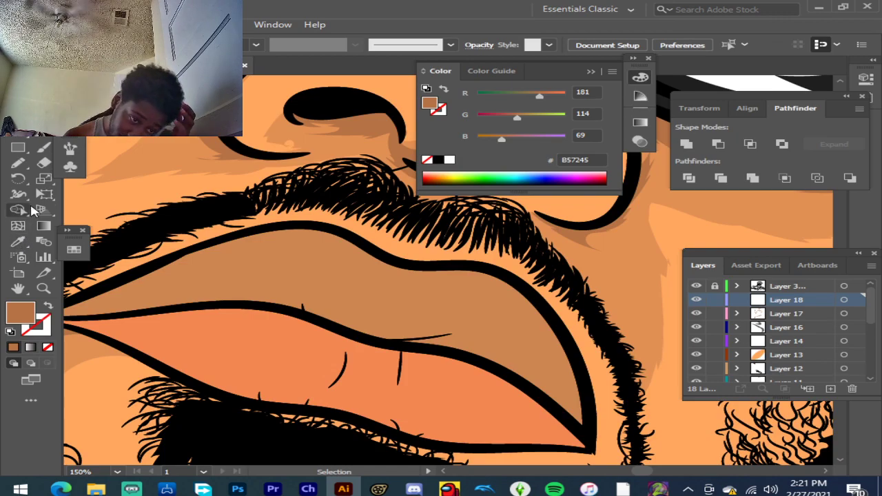
click(18, 241)
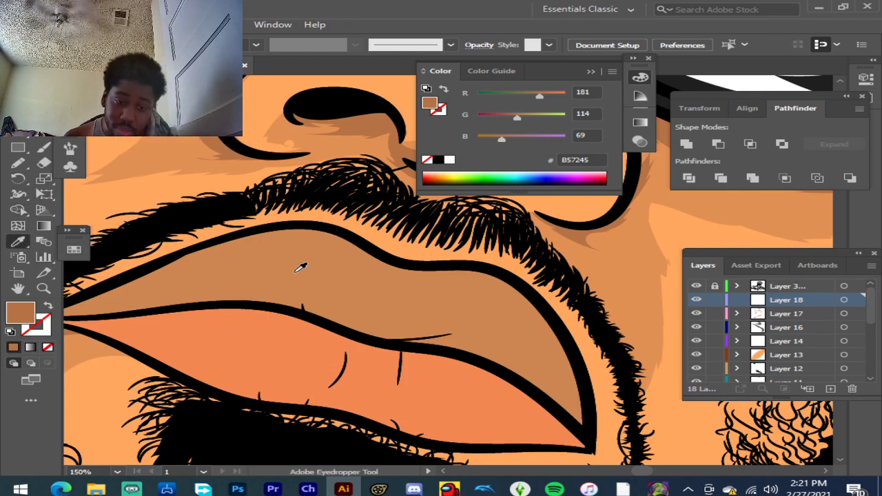
click(301, 264)
click(18, 164)
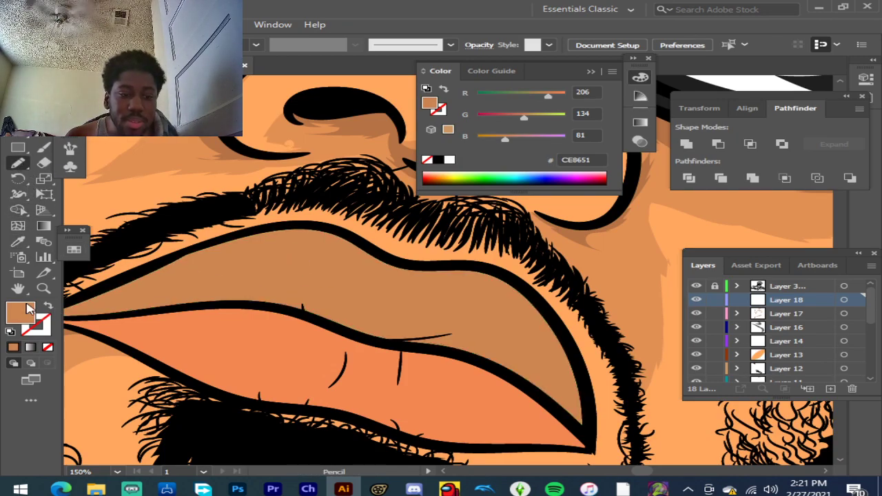
double_click(21, 316)
drag(348, 189, 343, 212)
click(622, 167)
Step: Draw a shadow over most of the upper lip, leaving a rounded lighter area near its right end, and fill it with AA6F46
scroll(172, 296, down, 2)
scroll(94, 280, up, 2)
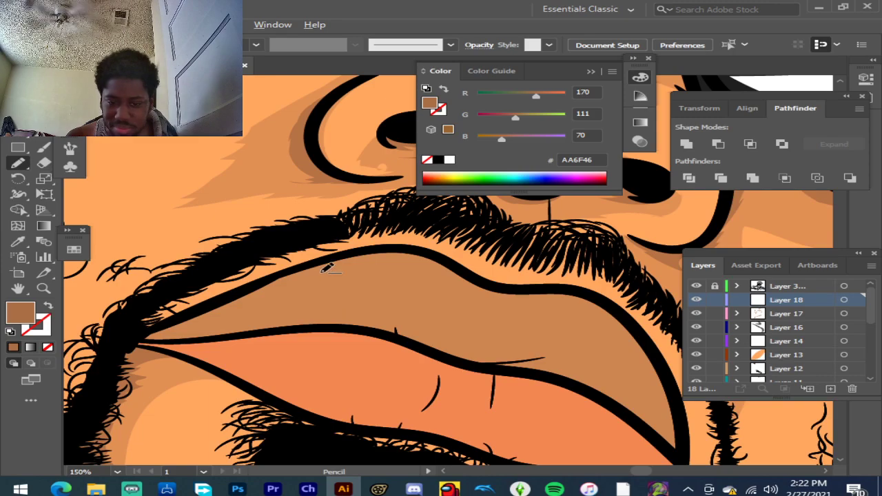
scroll(327, 269, up, 1)
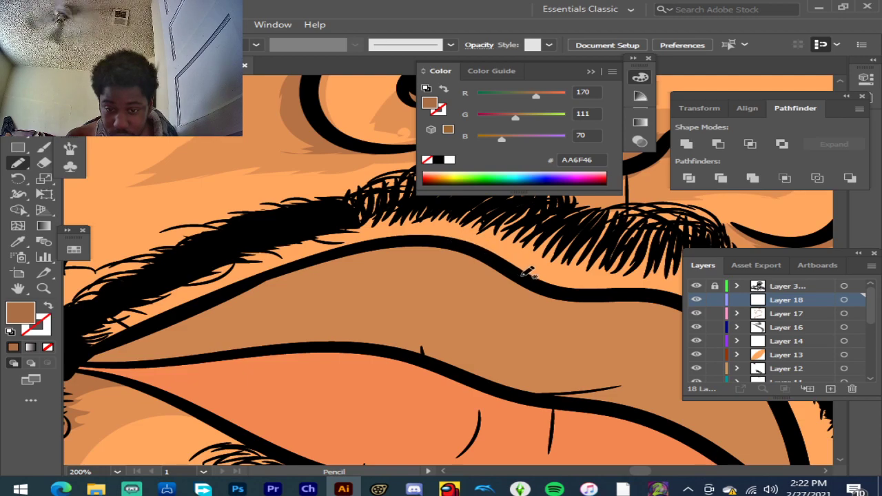
mouse_move(524, 280)
mouse_down()
mouse_move(565, 298)
mouse_move(664, 299)
mouse_move(725, 330)
mouse_up()
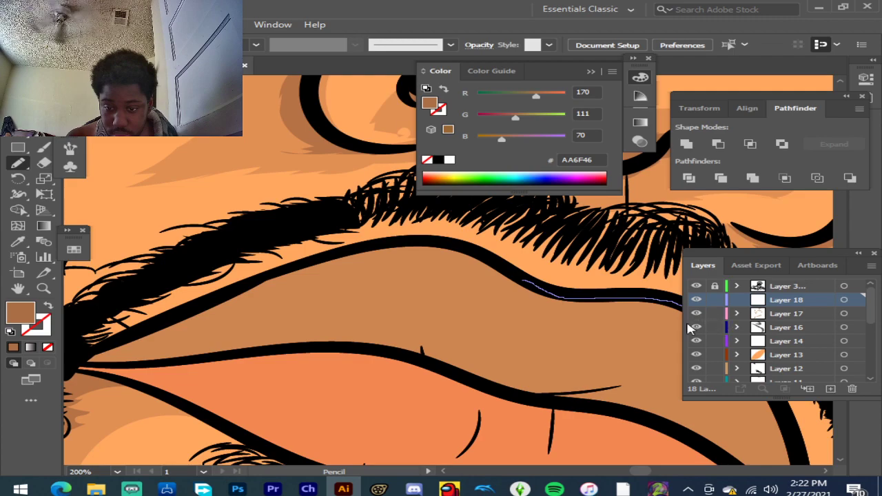
mouse_move(585, 392)
mouse_down()
mouse_move(490, 394)
mouse_move(405, 355)
mouse_move(333, 346)
mouse_move(74, 362)
mouse_move(262, 276)
mouse_move(371, 243)
mouse_move(440, 239)
mouse_move(495, 264)
mouse_up()
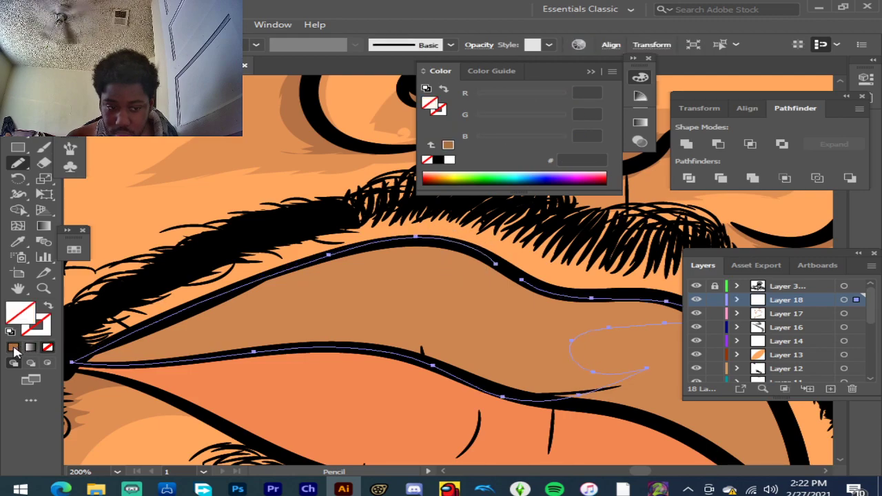
click(13, 348)
scroll(157, 345, down, 2)
scroll(183, 366, up, 1)
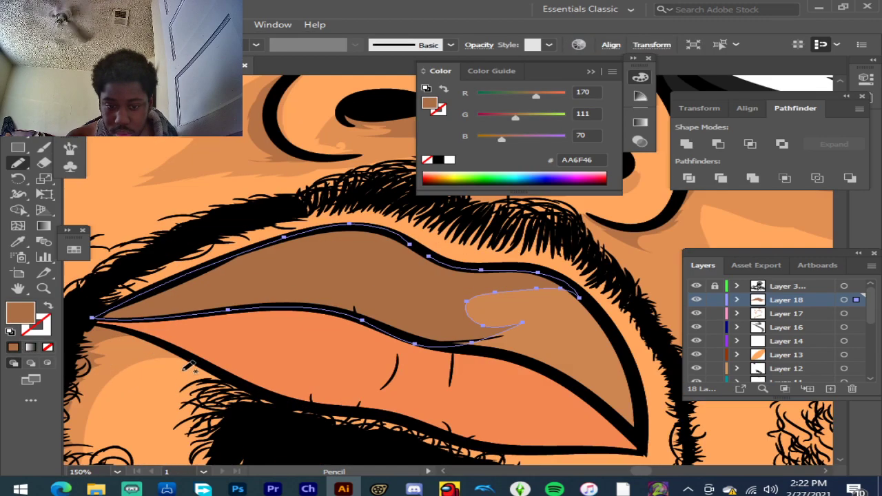
Step: Add a new empty layer directly above Layer 18 and deselect the upper lip shadow using the Selection tool
click(830, 389)
scroll(372, 335, down, 5)
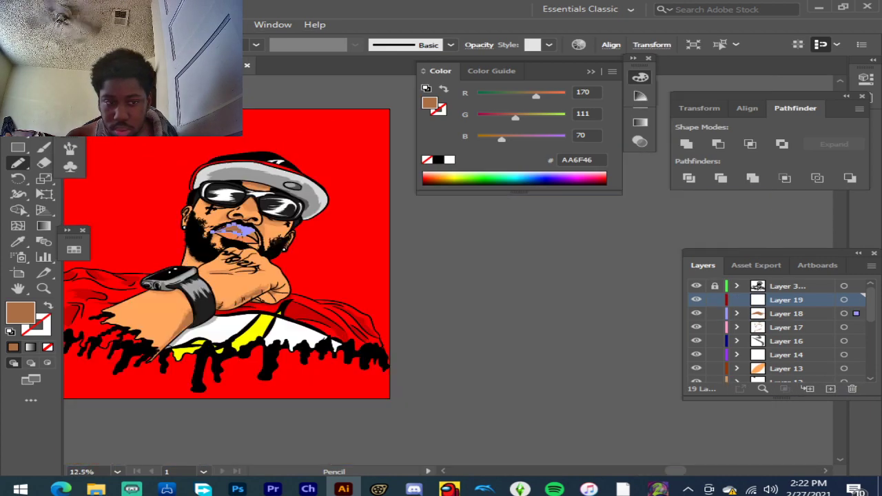
key(v)
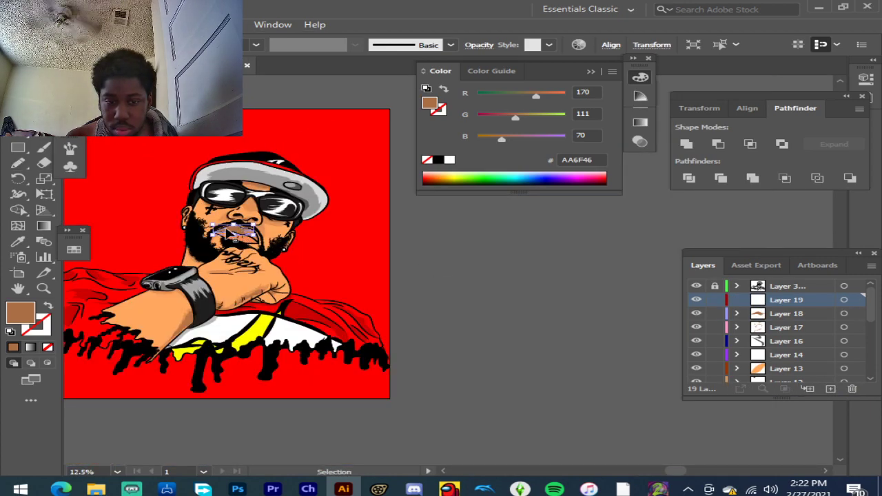
click(233, 236)
Step: Sample the lower lip's orange and darken the fill colour to CC663A
scroll(238, 239, up, 4)
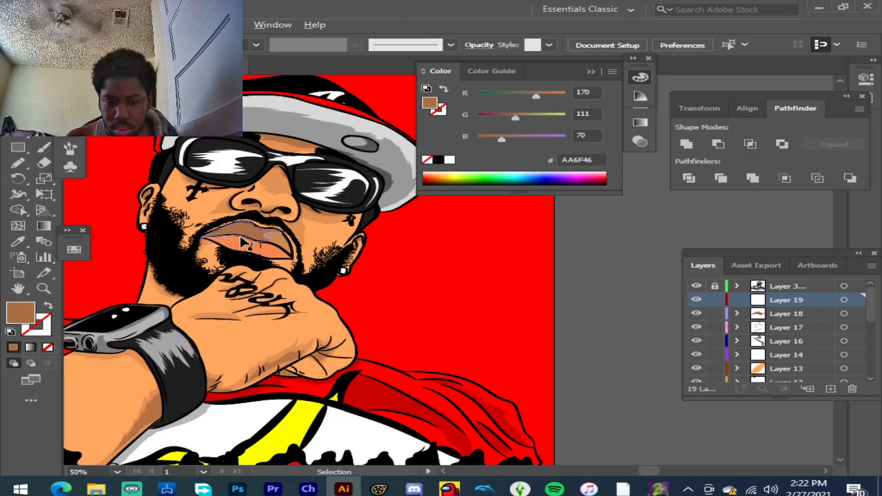
scroll(241, 242, up, 2)
scroll(235, 249, up, 1)
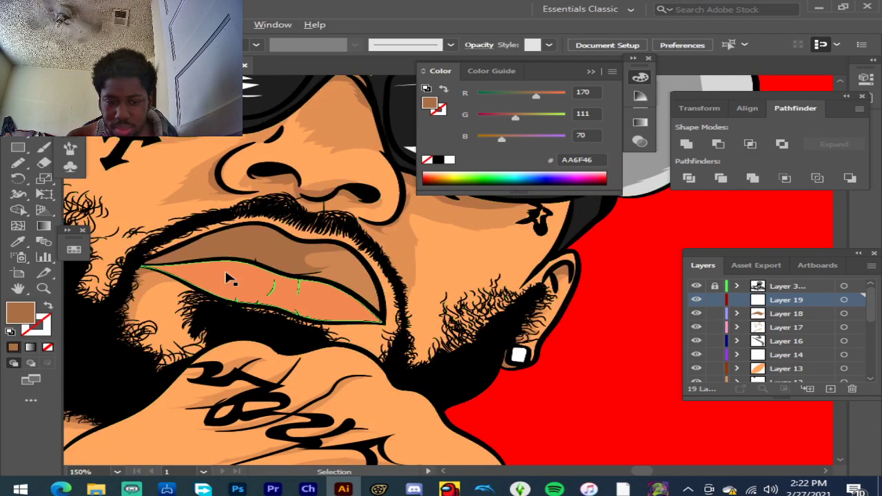
scroll(227, 275, up, 3)
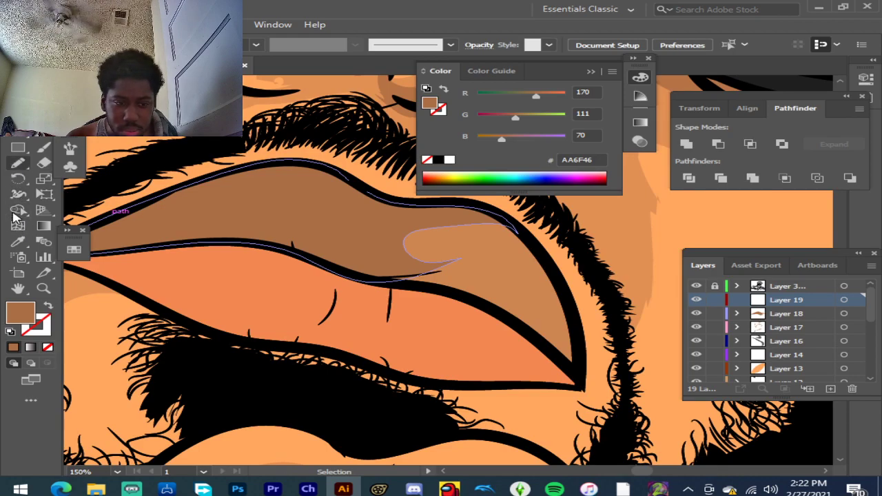
click(18, 241)
click(226, 288)
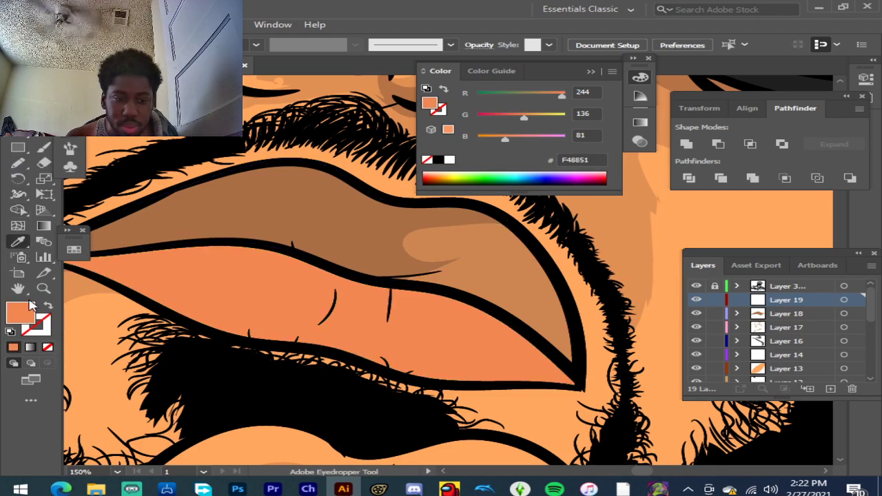
double_click(25, 314)
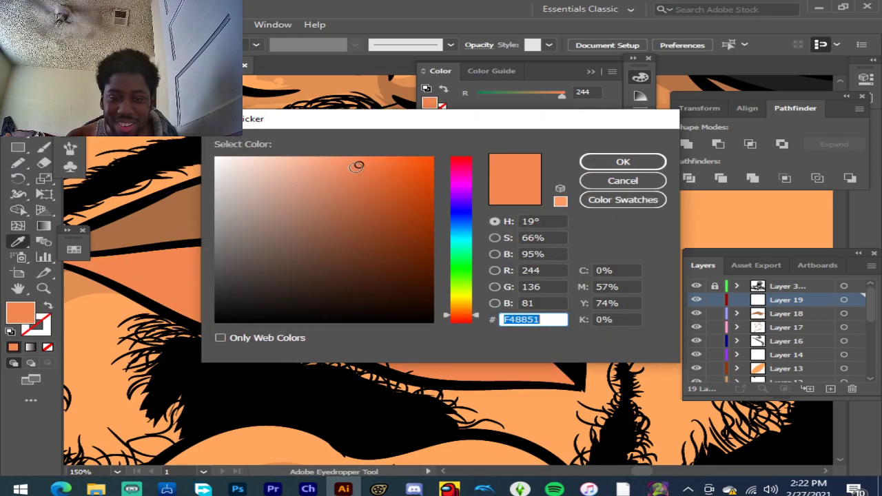
drag(359, 164, 370, 189)
click(623, 162)
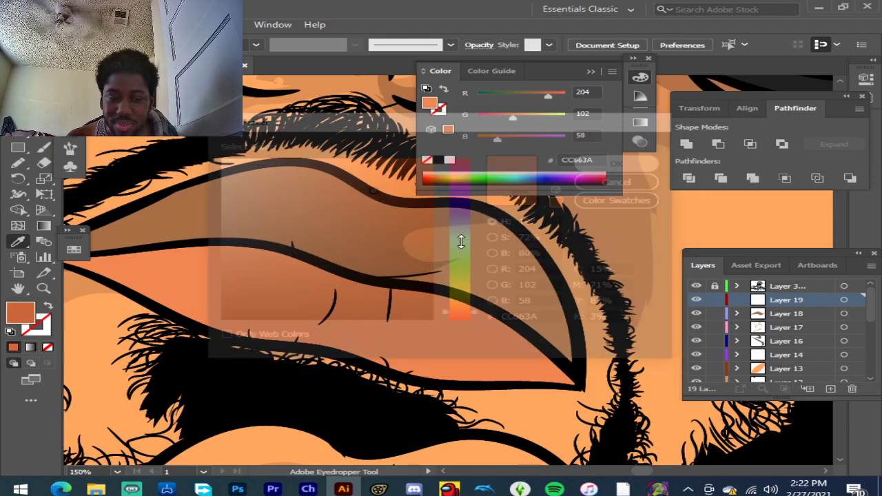
Step: Draw a jagged-ended pencil shadow over the left part of the lower lip and fill it with CC663A
scroll(195, 257, down, 2)
scroll(163, 241, up, 2)
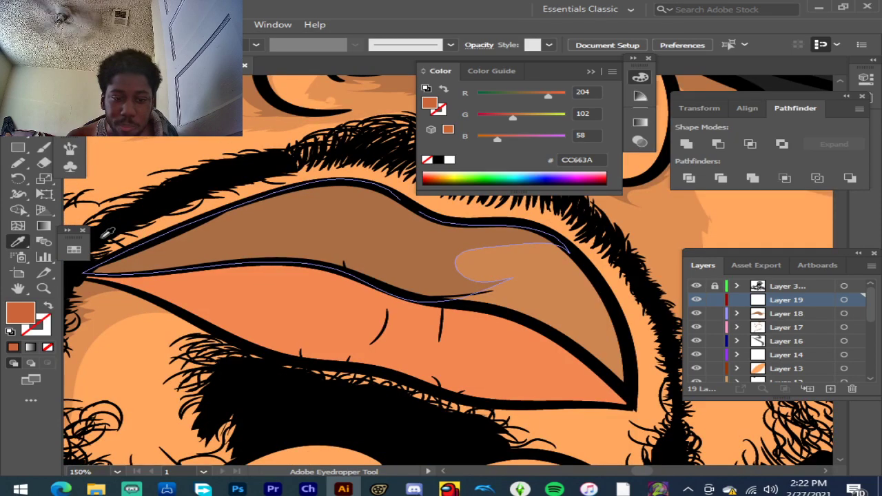
key(n)
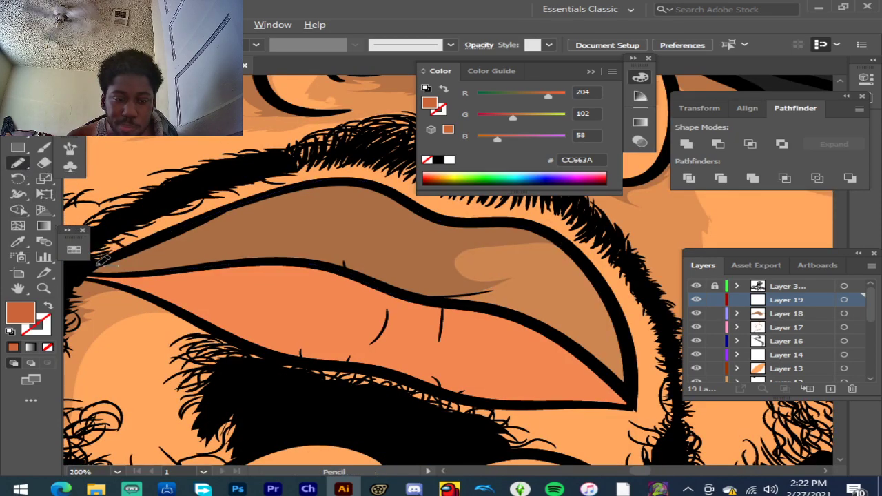
scroll(103, 276, up, 2)
mouse_move(104, 285)
mouse_down()
mouse_move(469, 266)
mouse_move(544, 275)
mouse_move(694, 317)
mouse_up()
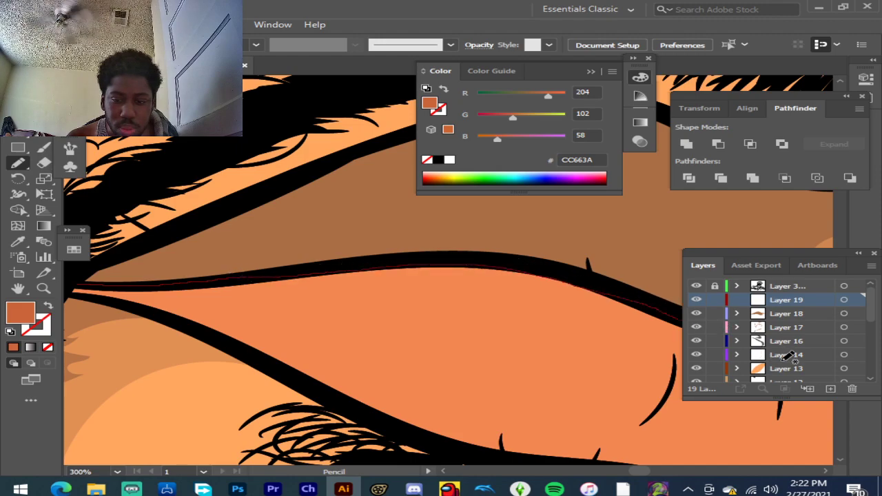
mouse_move(630, 353)
mouse_down()
mouse_move(689, 357)
mouse_move(667, 407)
mouse_move(598, 421)
mouse_move(386, 407)
mouse_move(143, 303)
mouse_move(66, 282)
mouse_up()
click(13, 348)
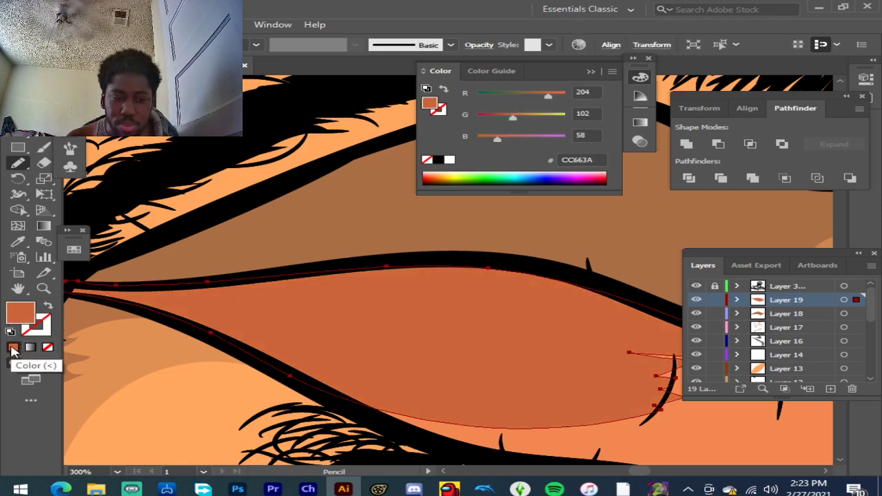
Step: Extend the lower lip shading toward the right mouth corner with an overlapping jagged-edged shape filled with CC663A
scroll(324, 265, down, 3)
scroll(545, 317, up, 2)
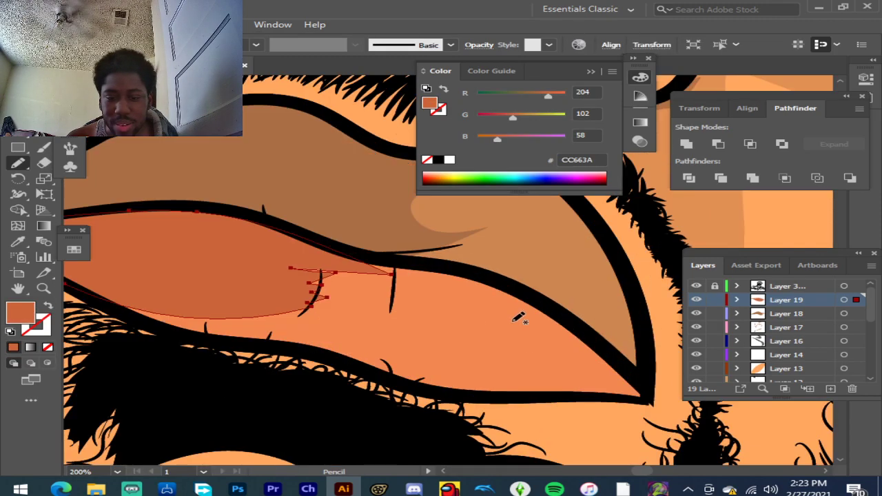
scroll(493, 299, up, 2)
mouse_move(320, 238)
mouse_down()
mouse_move(364, 237)
mouse_move(518, 266)
mouse_move(597, 316)
mouse_move(561, 308)
mouse_move(436, 316)
mouse_move(417, 327)
mouse_move(464, 357)
mouse_move(243, 314)
mouse_move(284, 338)
mouse_move(172, 336)
mouse_move(42, 295)
mouse_up()
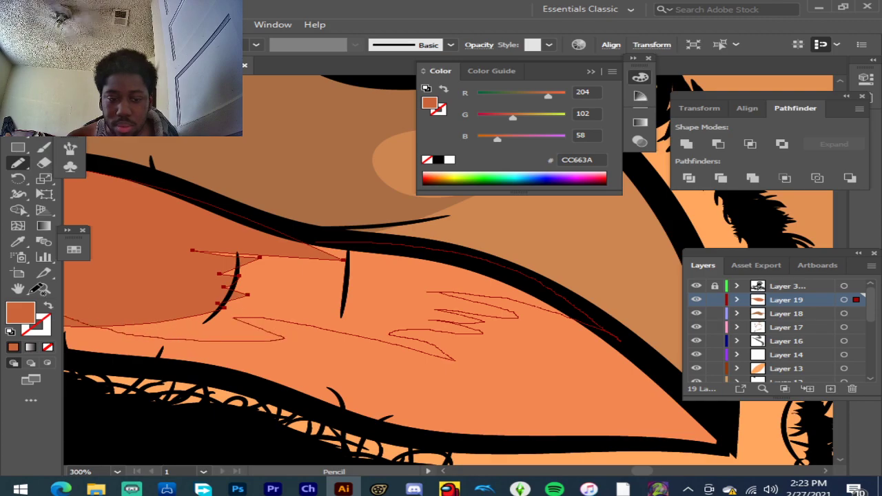
mouse_move(66, 242)
mouse_down()
mouse_move(125, 228)
mouse_move(238, 224)
mouse_move(325, 239)
mouse_up()
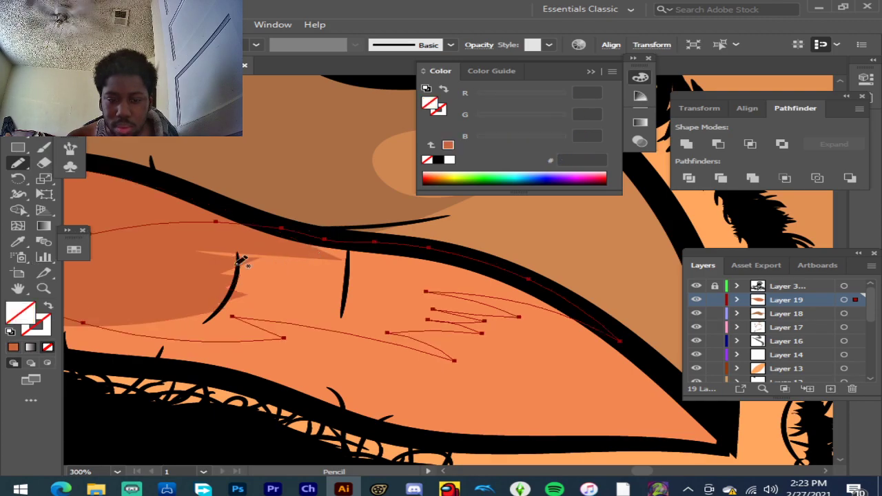
click(13, 347)
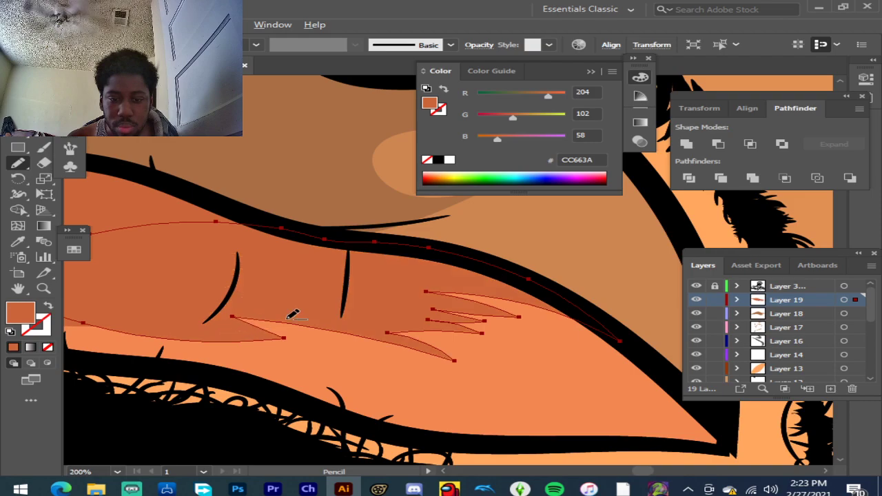
Step: Switch to the Selection tool and deselect the lower lip shadow
scroll(296, 312, down, 5)
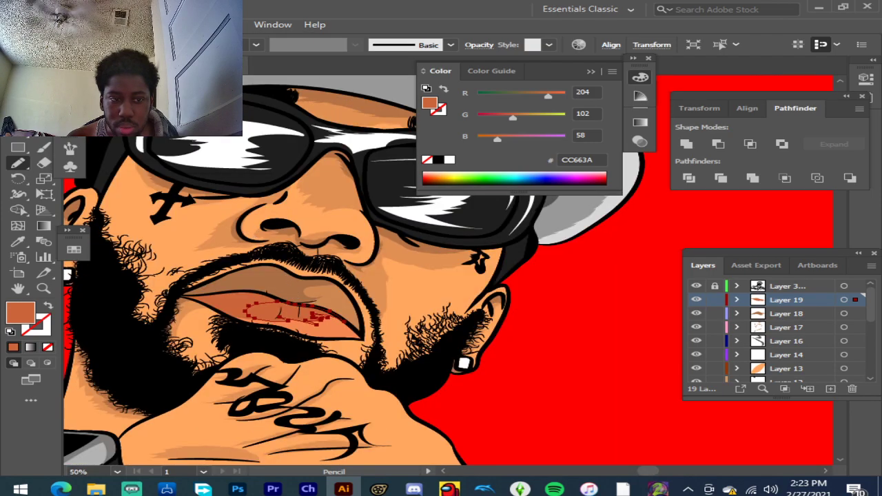
key(v)
scroll(272, 286, down, 3)
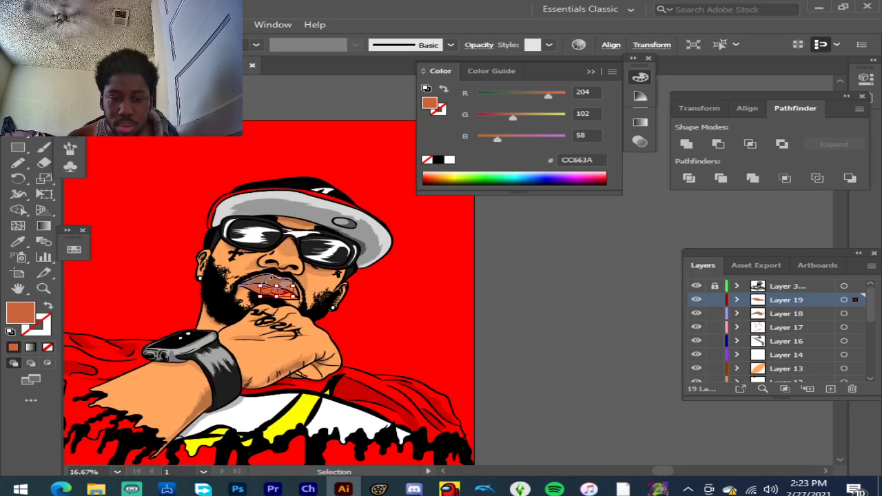
click(521, 308)
Step: Examine the shaded portrait up close and as a whole to check the lips and overall shading
scroll(283, 289, up, 2)
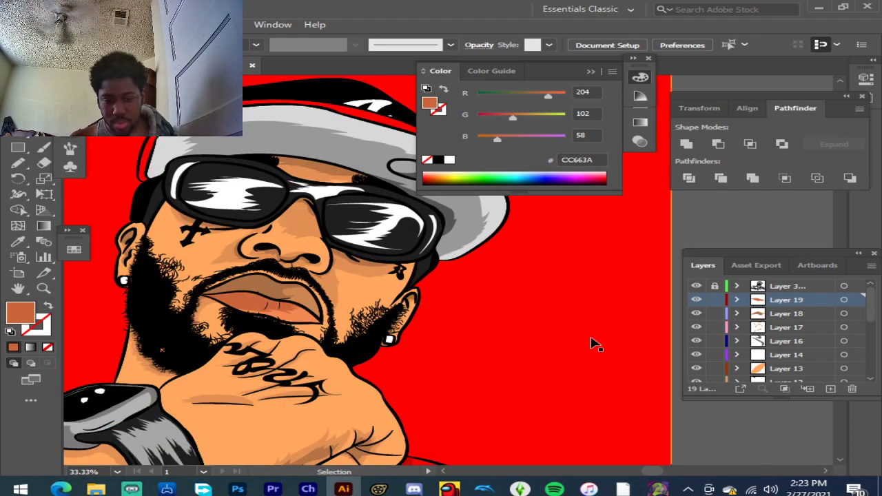
scroll(586, 345, up, 2)
scroll(590, 345, up, 1)
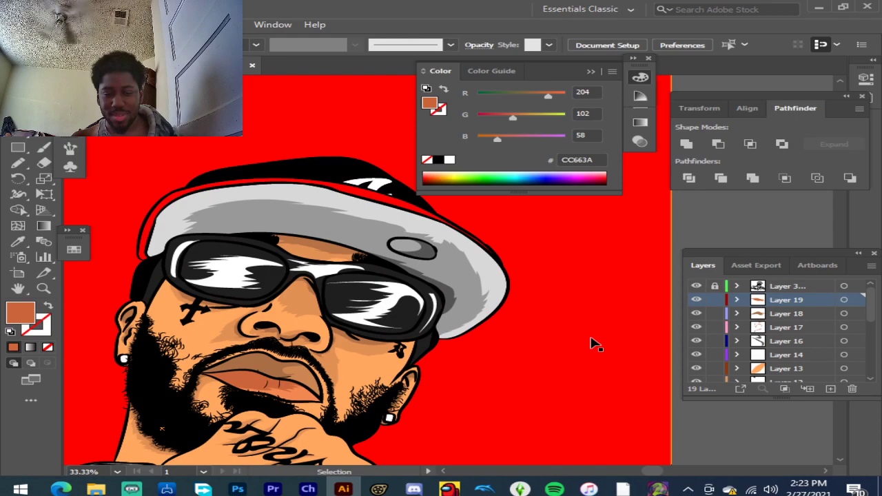
scroll(590, 345, up, 1)
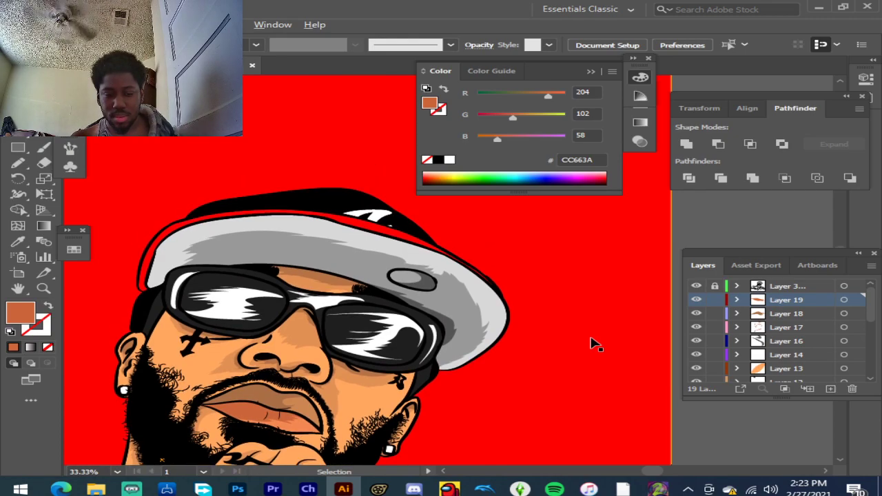
alt+scroll(591, 345, down, 2)
scroll(591, 345, down, 4)
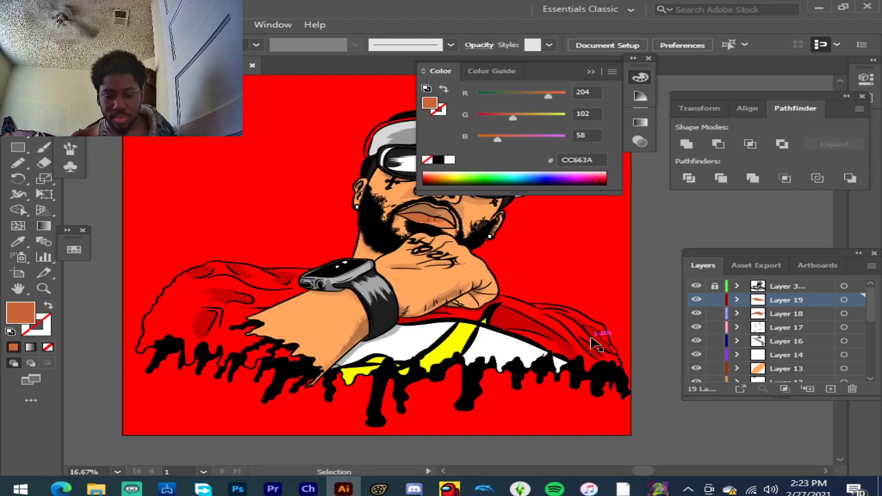
scroll(594, 345, down, 1)
alt+scroll(568, 393, down, 1)
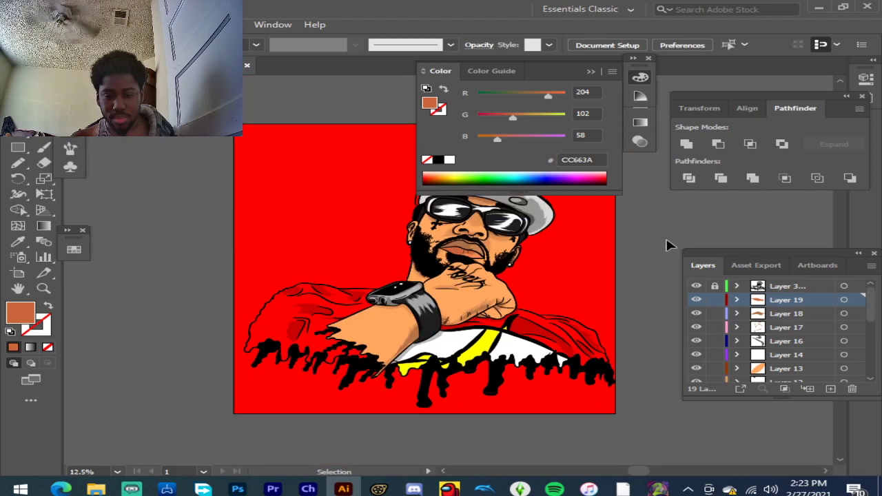
alt+scroll(667, 245, up, 1)
scroll(648, 255, up, 1)
scroll(643, 260, down, 2)
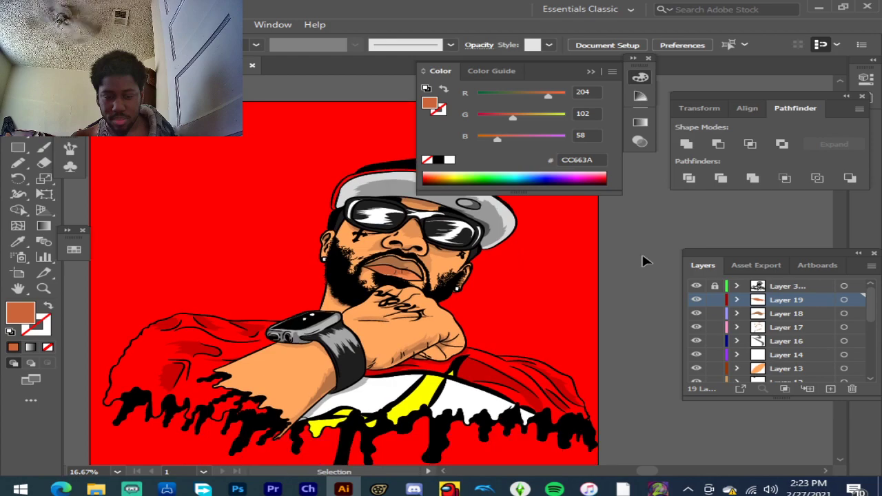
alt+scroll(643, 260, down, 1)
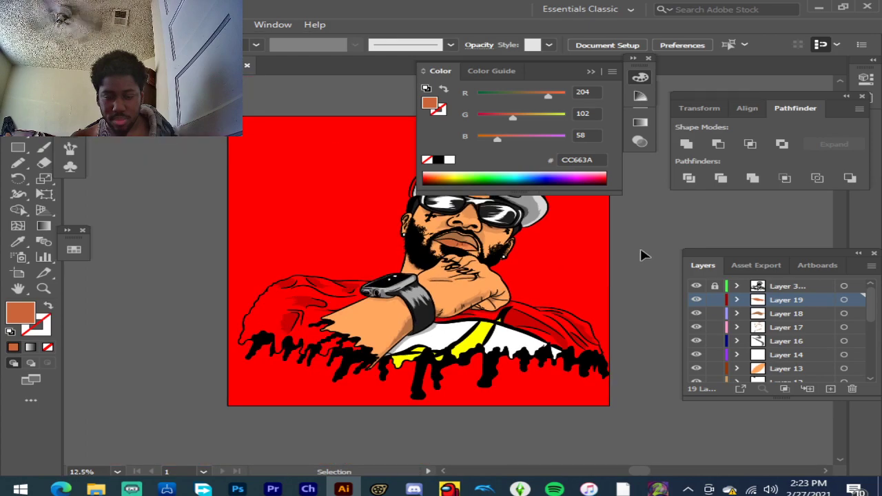
scroll(641, 255, up, 1)
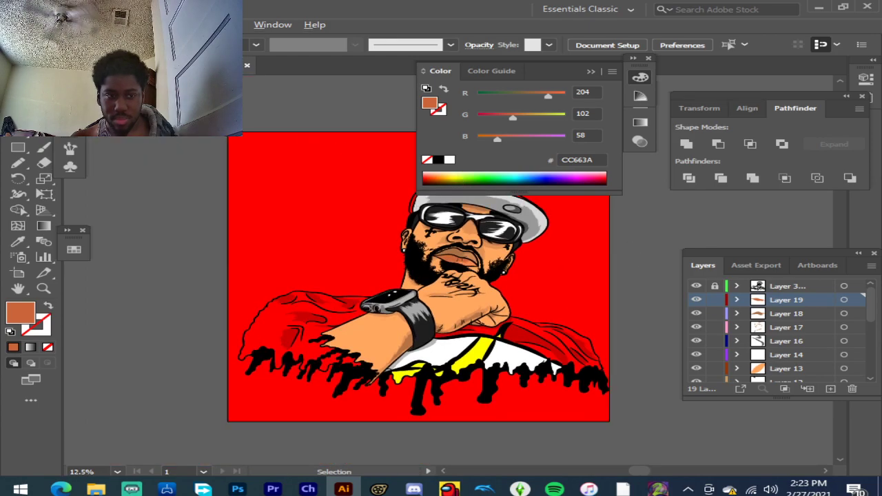
click(15, 24)
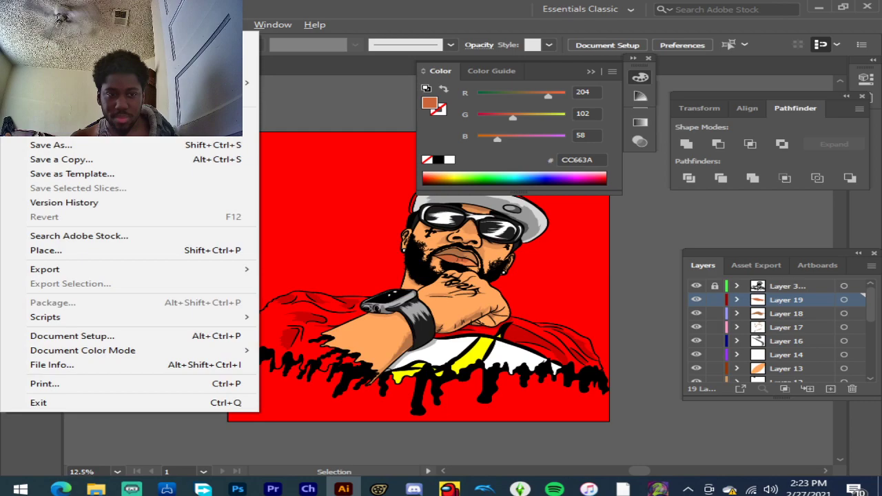
click(64, 148)
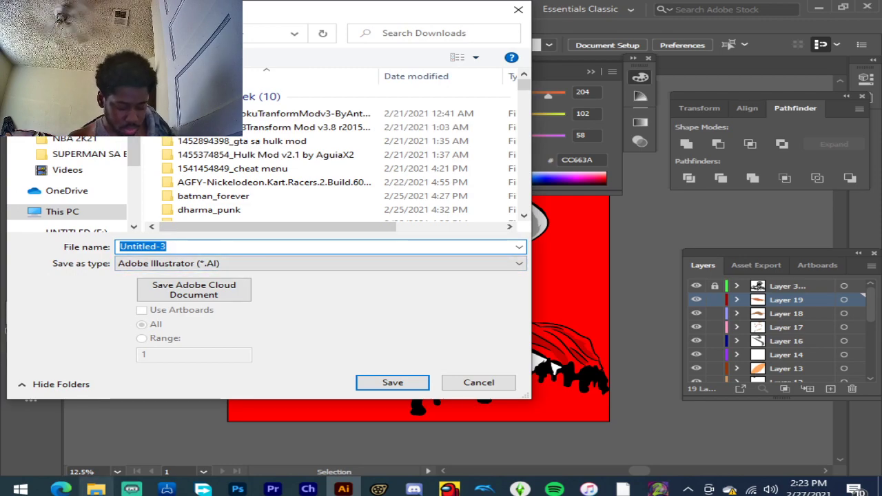
text(ra)
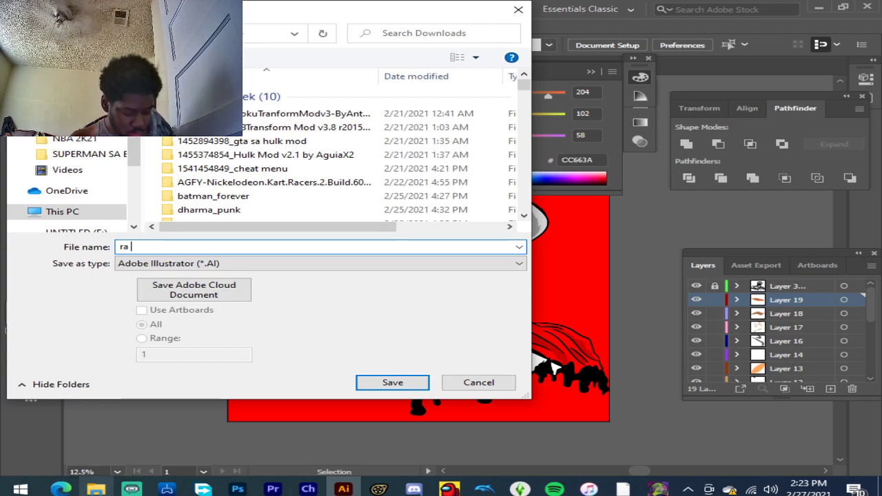
text( cartoon jpg)
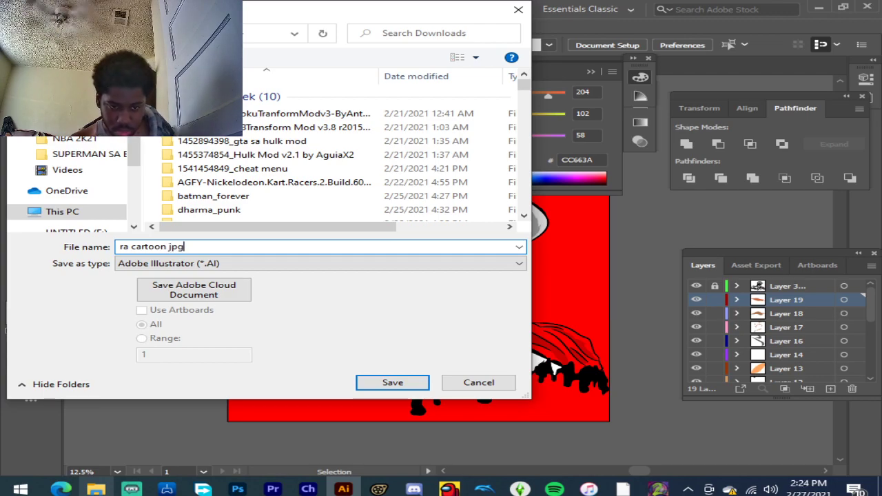
click(271, 263)
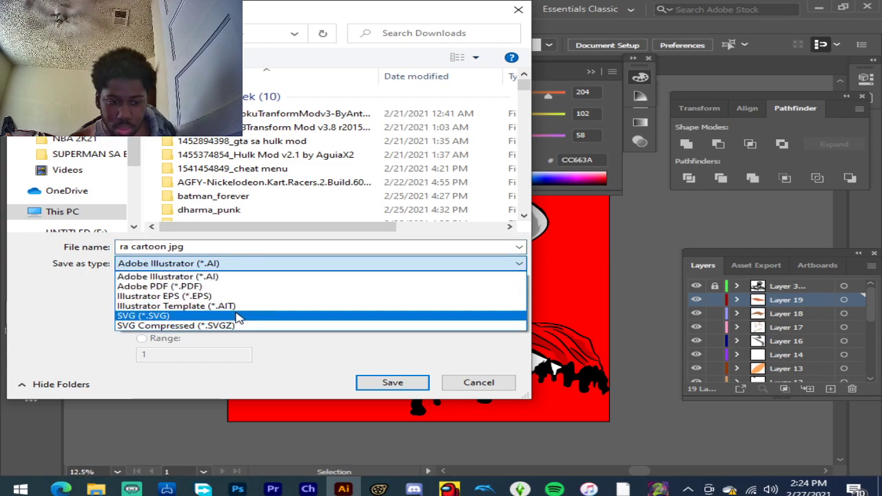
click(460, 383)
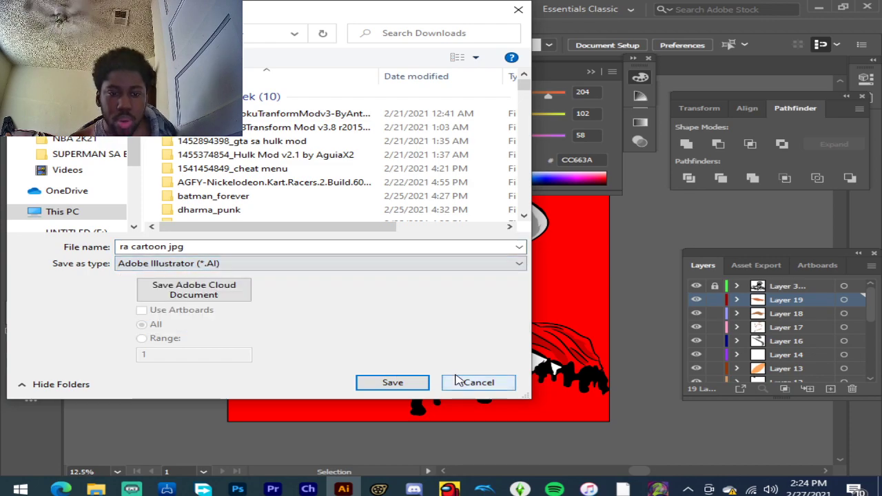
click(479, 384)
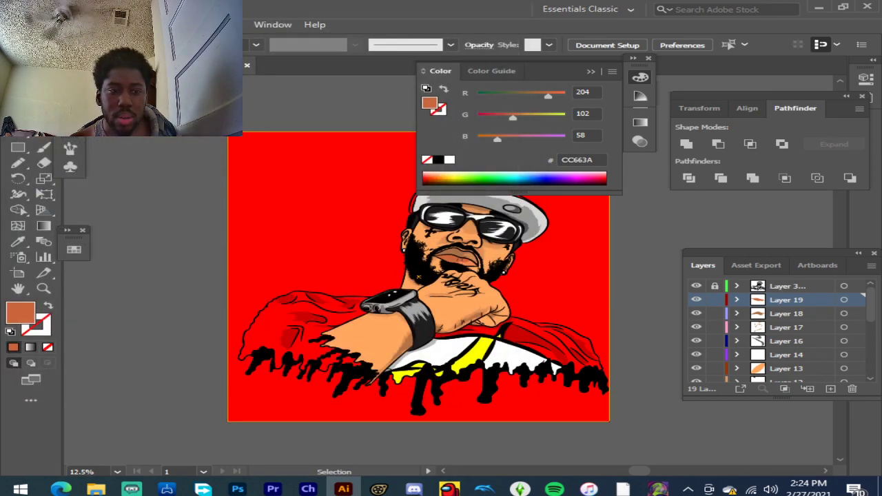
Step: Export the finished portrait to the Downloads folder as a JPEG file named "ra cartoon jp" and accept the export options
click(18, 25)
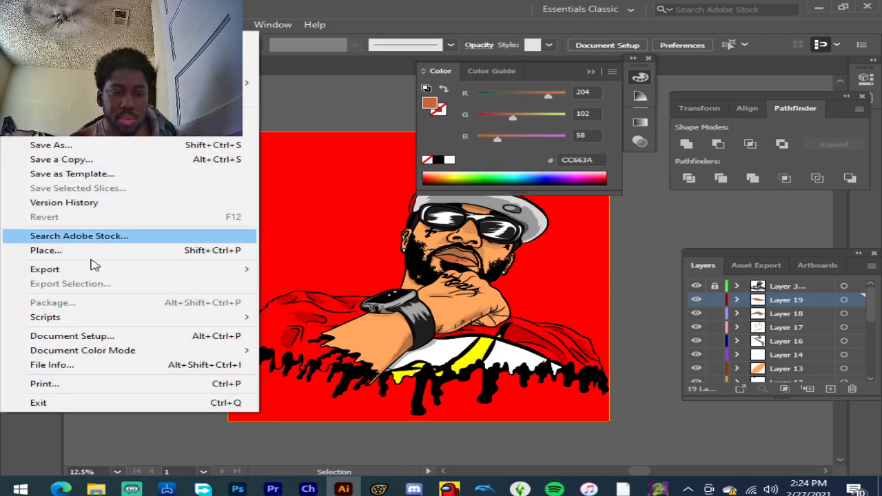
mouse_move(148, 270)
click(296, 286)
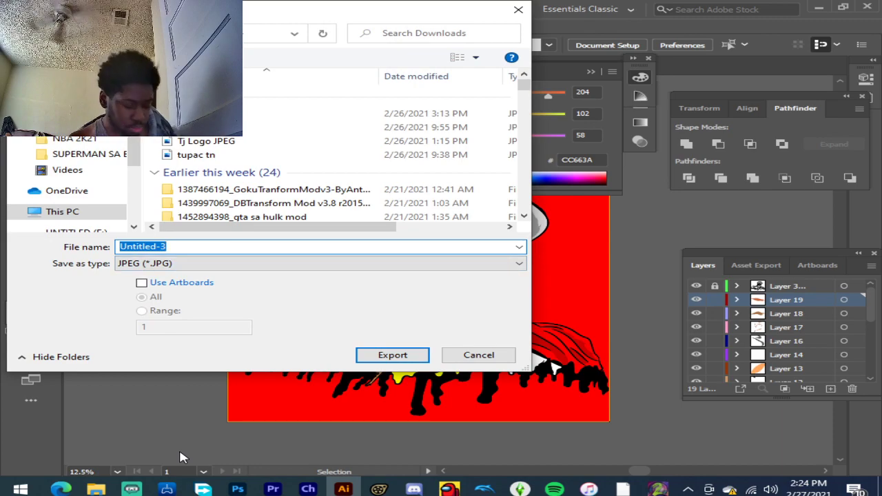
text(ra c)
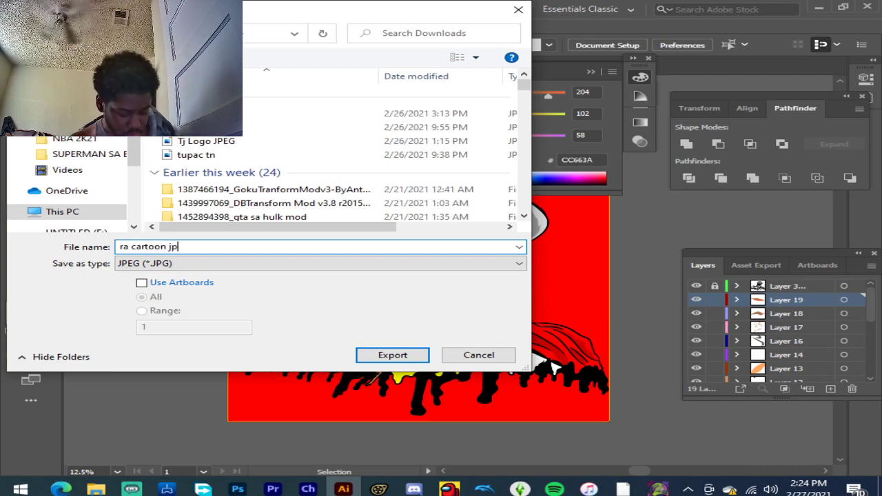
text(artoon jp)
click(380, 356)
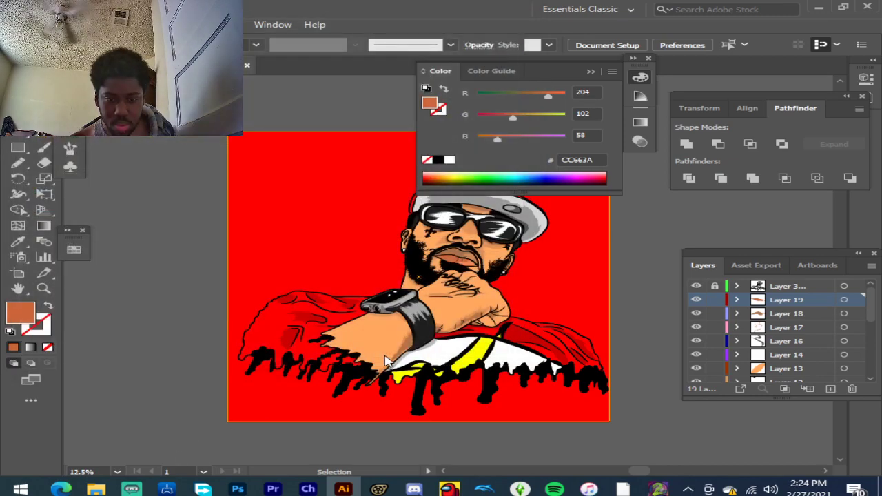
click(485, 422)
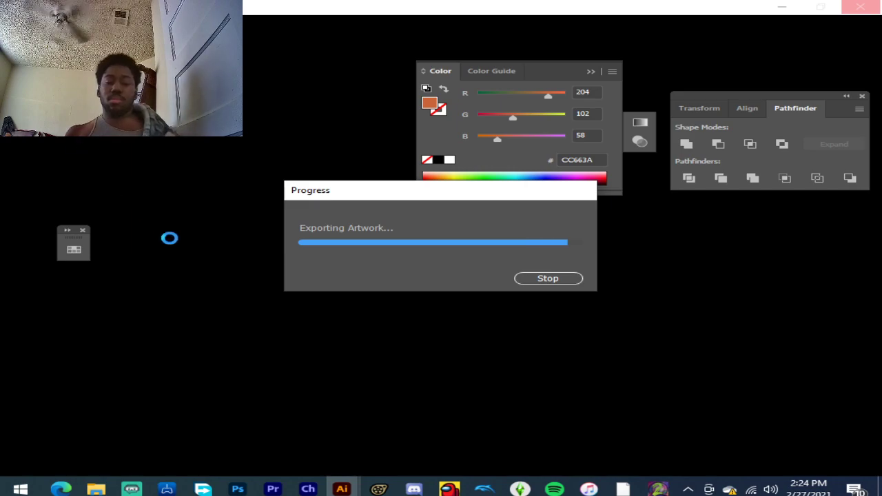
click(131, 489)
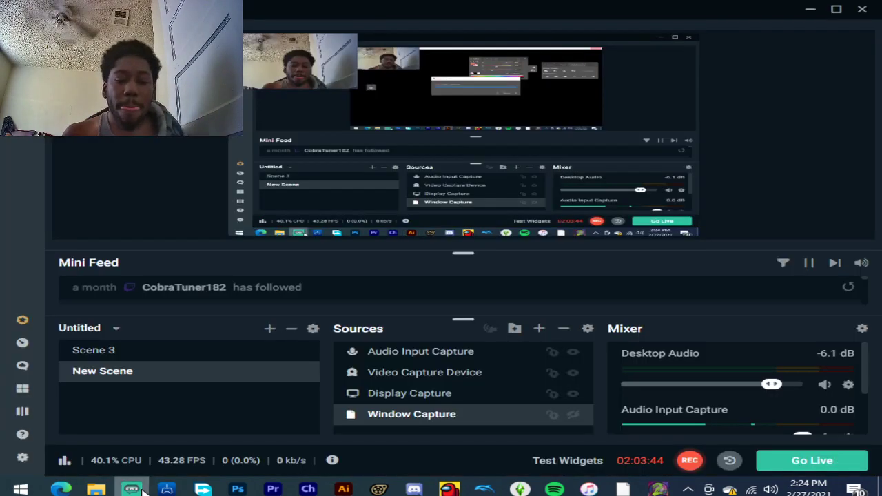